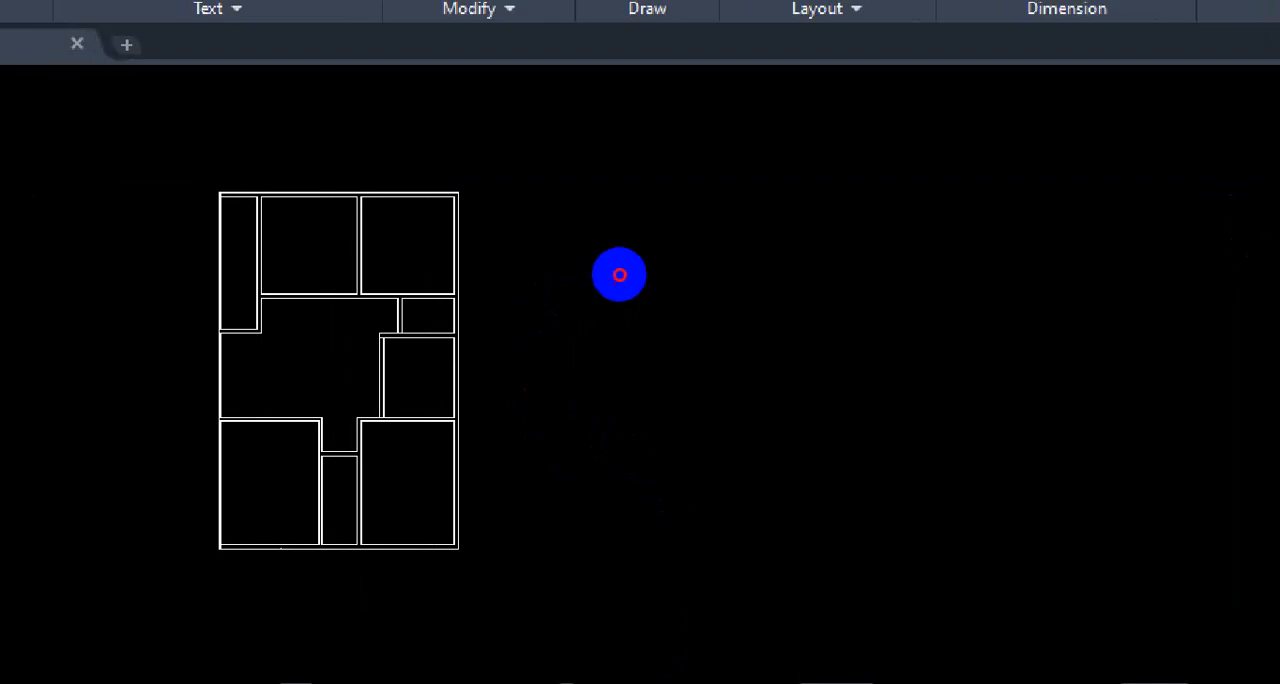
pyautogui.moveTo(655, 197)
pyautogui.mouseDown()
pyautogui.moveTo(654, 409)
pyautogui.moveTo(780, 463)
pyautogui.moveTo(885, 448)
pyautogui.mouseUp()
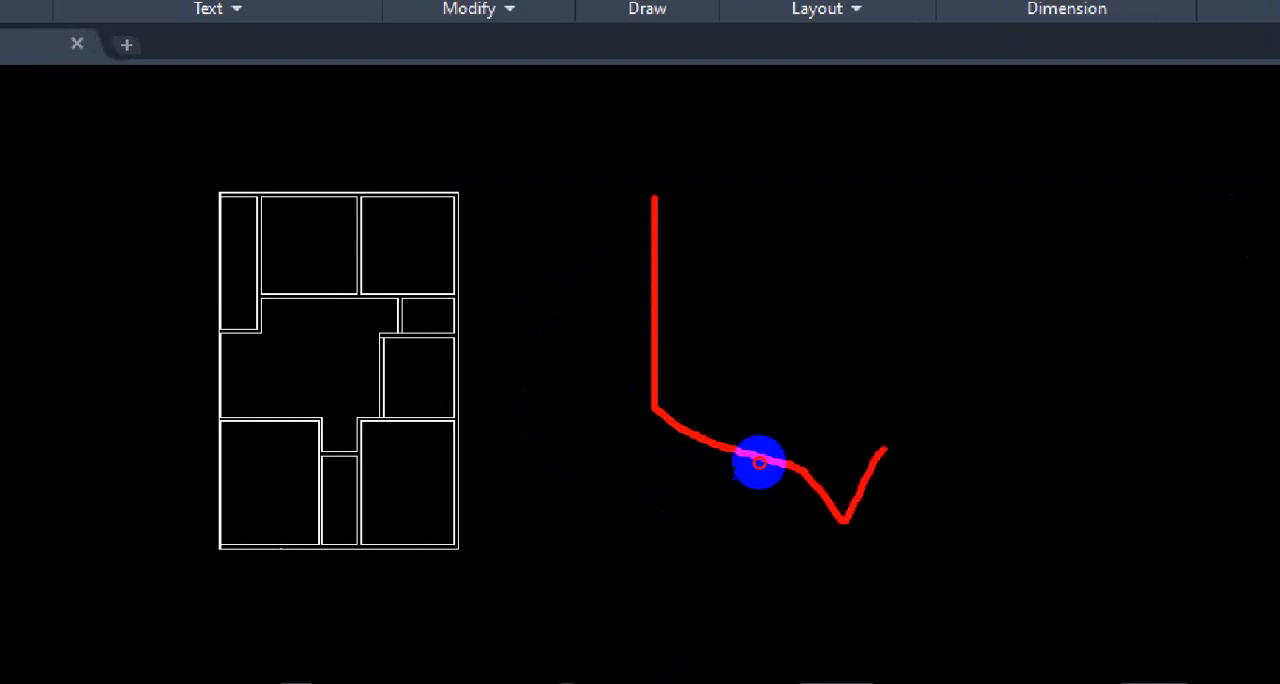
pyautogui.moveTo(760, 462)
pyautogui.mouseDown()
pyautogui.moveTo(803, 380)
pyautogui.moveTo(766, 289)
pyautogui.moveTo(717, 257)
pyautogui.moveTo(620, 271)
pyautogui.mouseUp()
pyautogui.moveTo(700, 309)
pyautogui.mouseDown()
pyautogui.moveTo(643, 360)
pyautogui.moveTo(708, 407)
pyautogui.moveTo(710, 348)
pyautogui.mouseUp()
pyautogui.press('Escape')
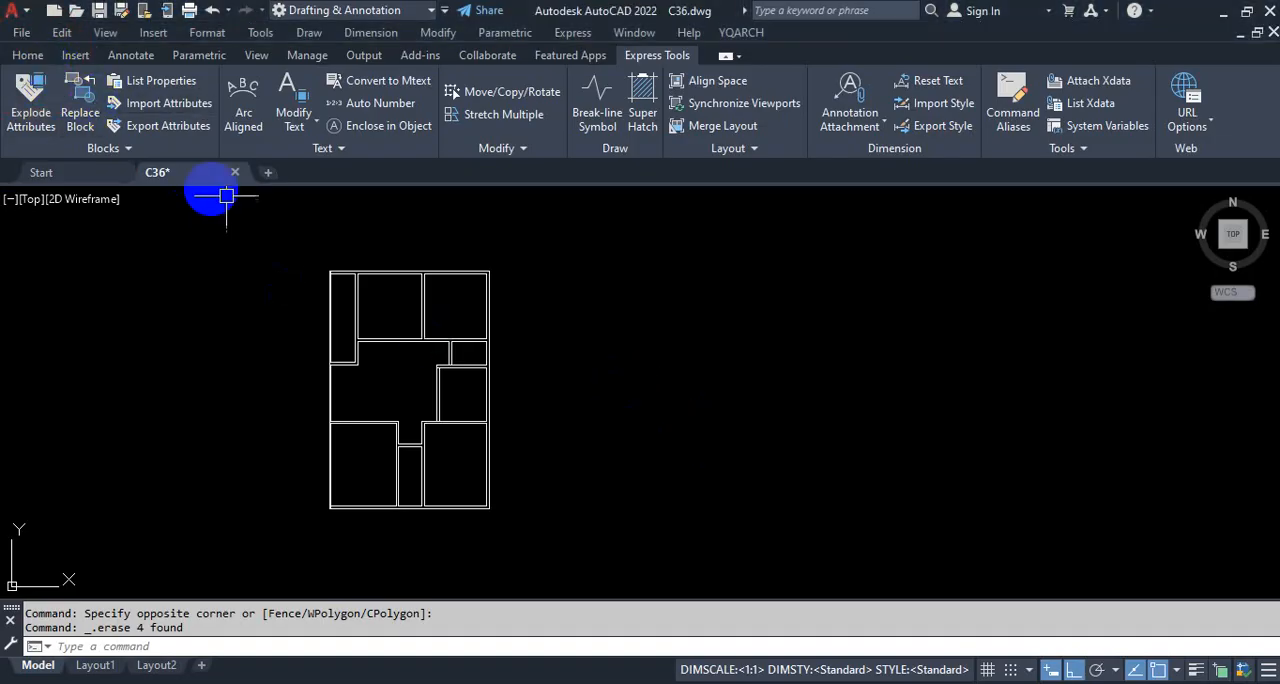
# Step: Review the room layout and dimensions throughout the reference floor plan PDF, then return to the C36.dwg drawing
pyautogui.click(30, 56)
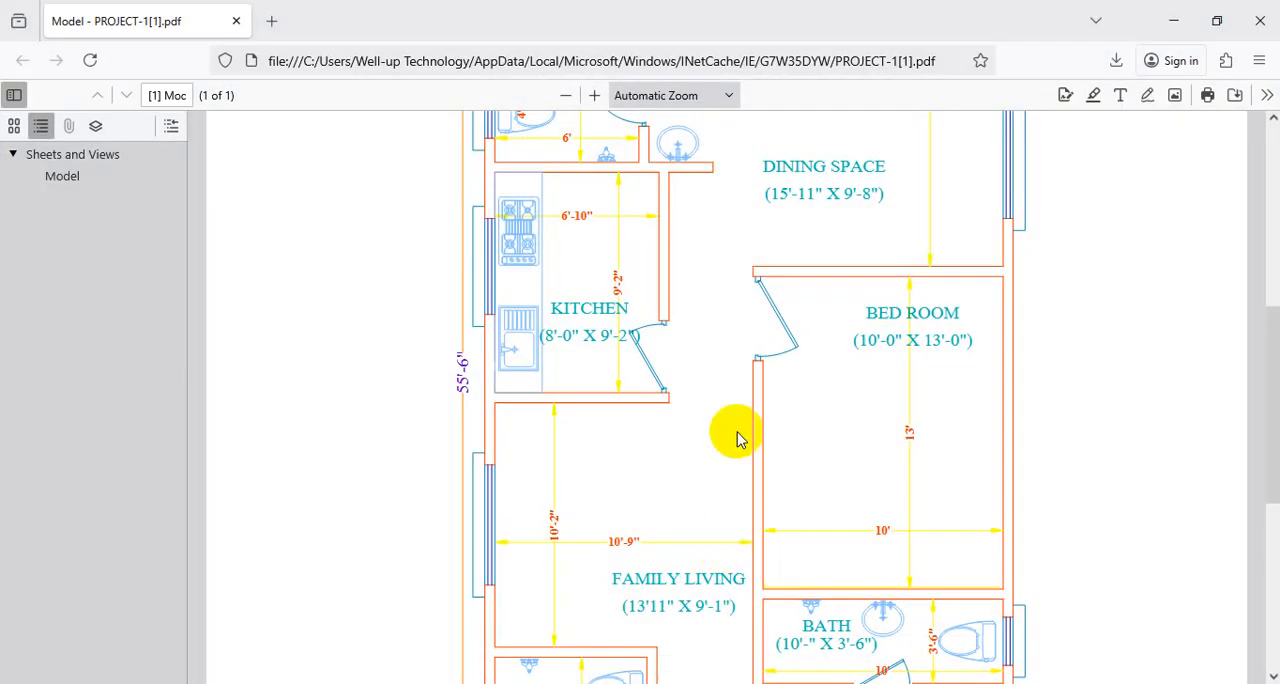
pyautogui.scroll(-5, 740, 420)
pyautogui.press('ctrl')
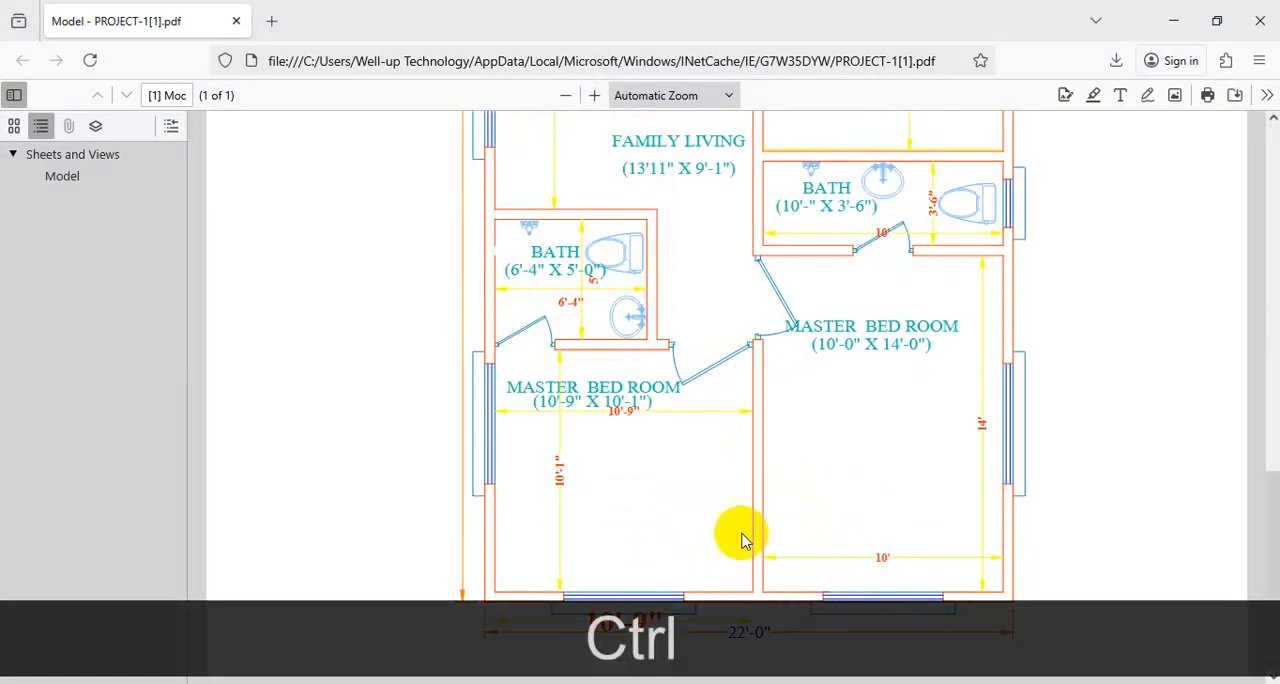
pyautogui.scroll(5, 829, 468)
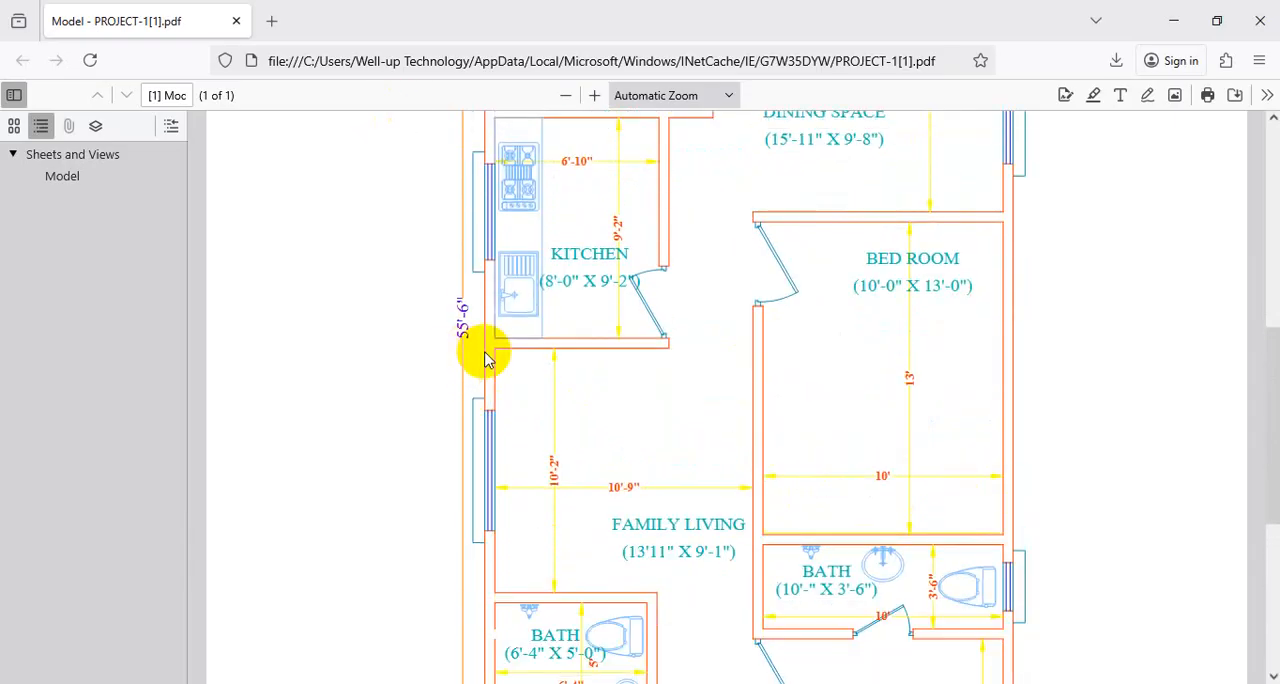
pyautogui.scroll(8, 486, 355)
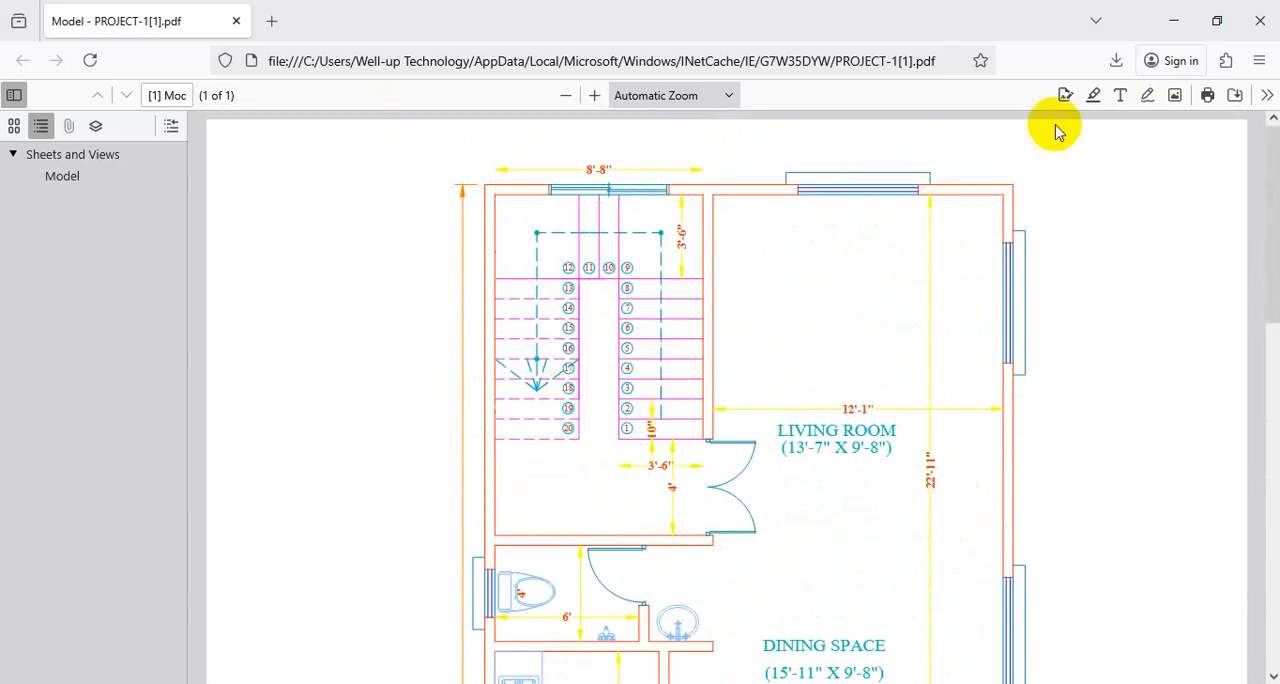
pyautogui.click(1174, 20)
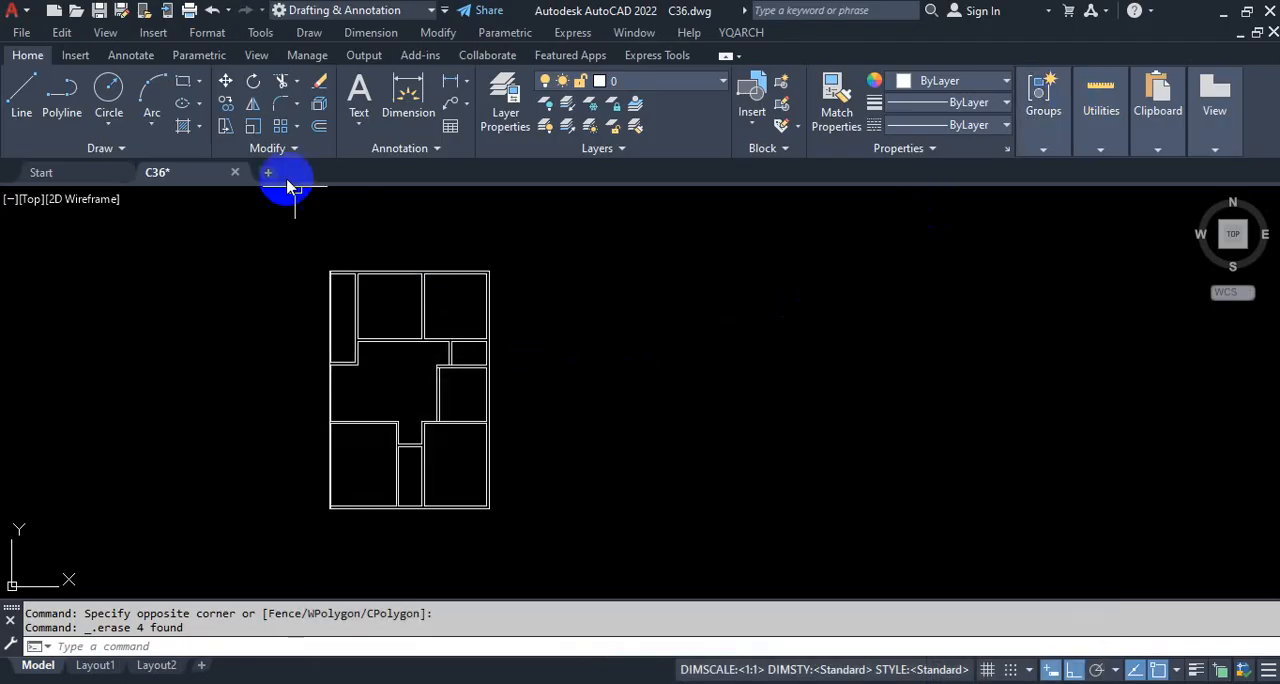
# Step: Place a rectangle's first corner to the right of the existing floor plan, aligned with its bottom wall line
pyautogui.click(185, 83)
pyautogui.scroll(2, 606, 508)
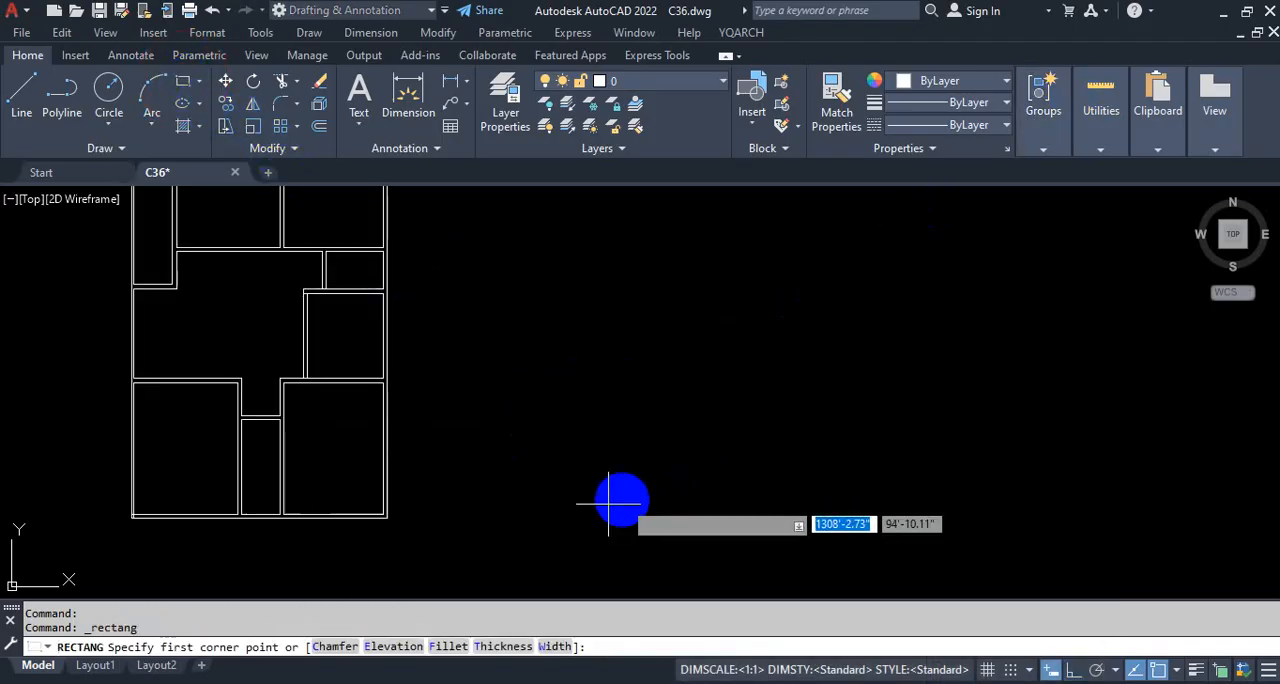
pyautogui.scroll(-4, 691, 492)
pyautogui.scroll(4, 691, 492)
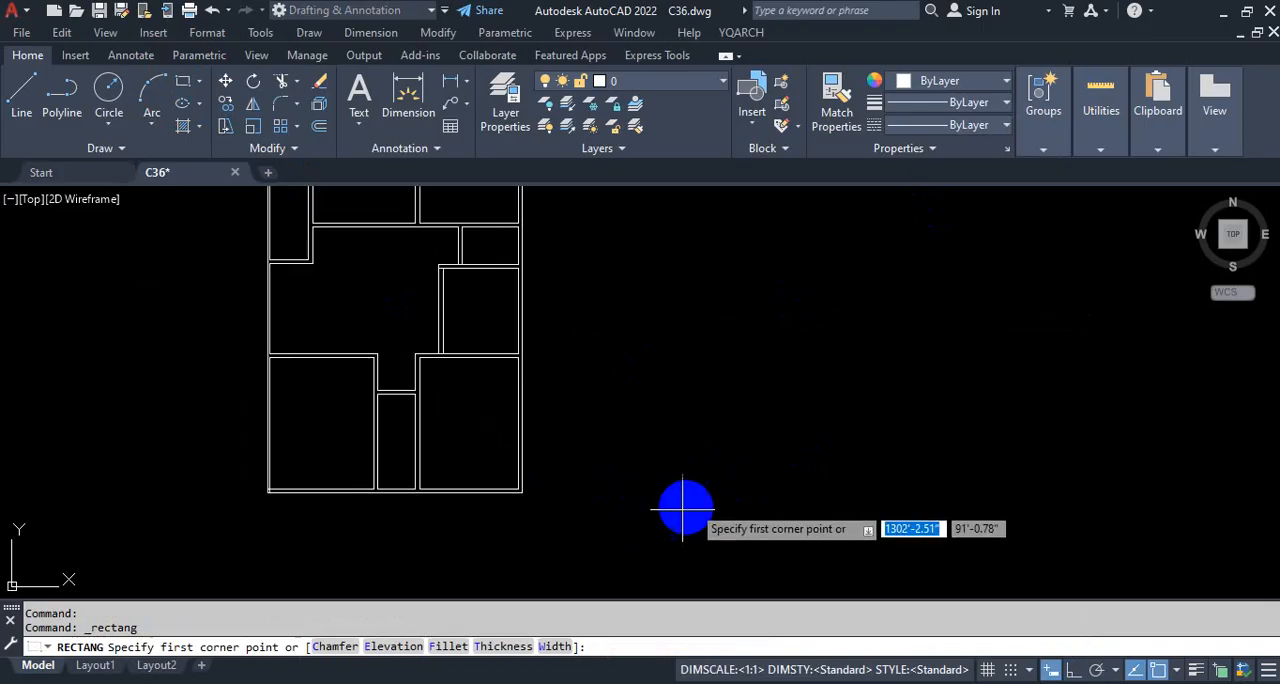
pyautogui.scroll(2, 663, 469)
pyautogui.scroll(-2, 815, 456)
pyautogui.scroll(2, 654, 491)
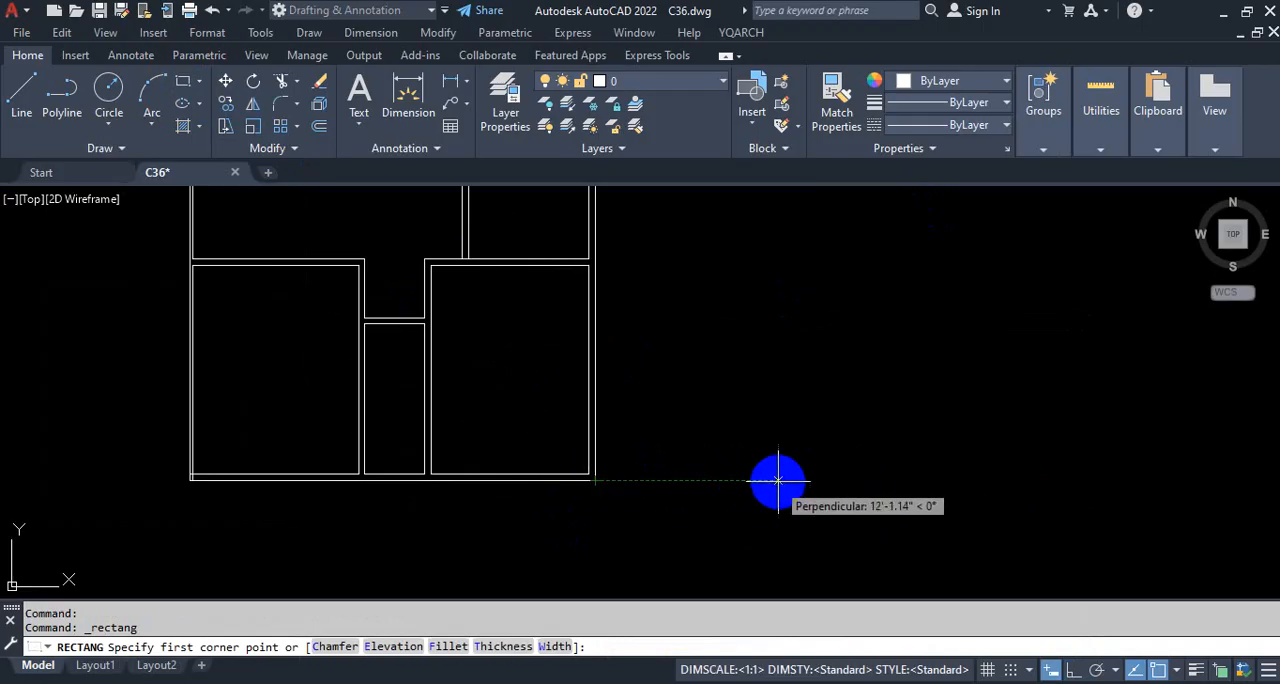
pyautogui.scroll(-2, 779, 481)
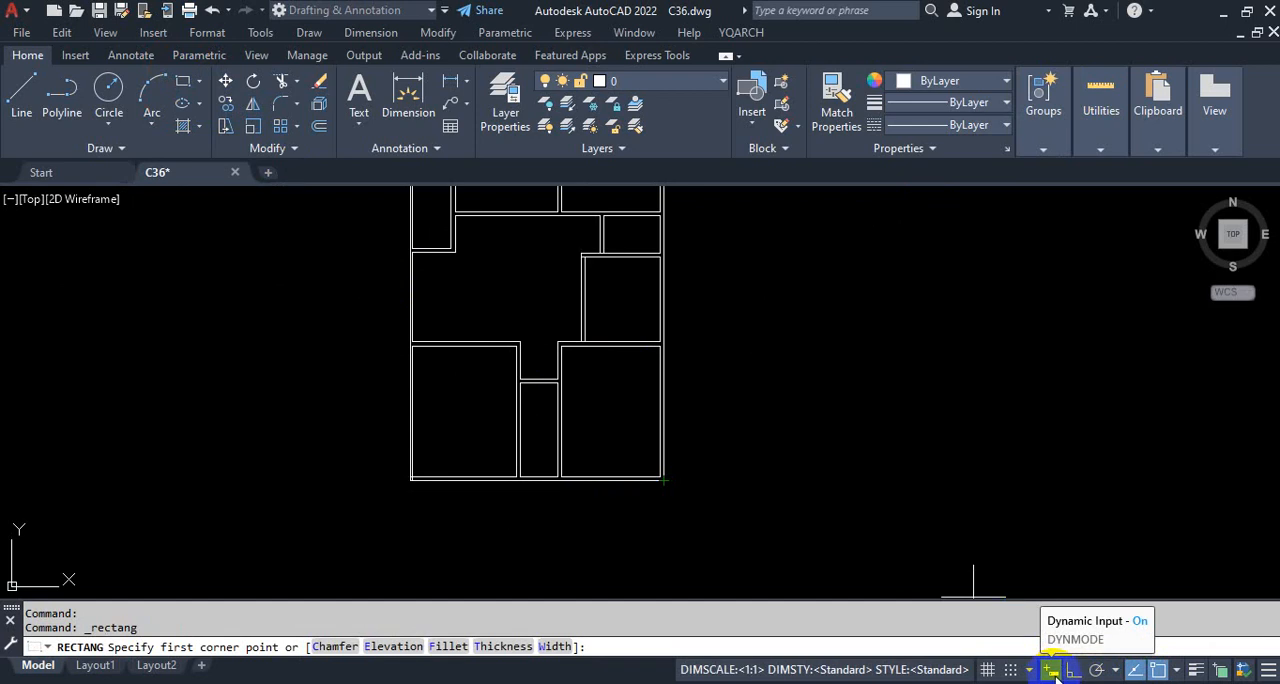
pyautogui.scroll(5, 700, 480)
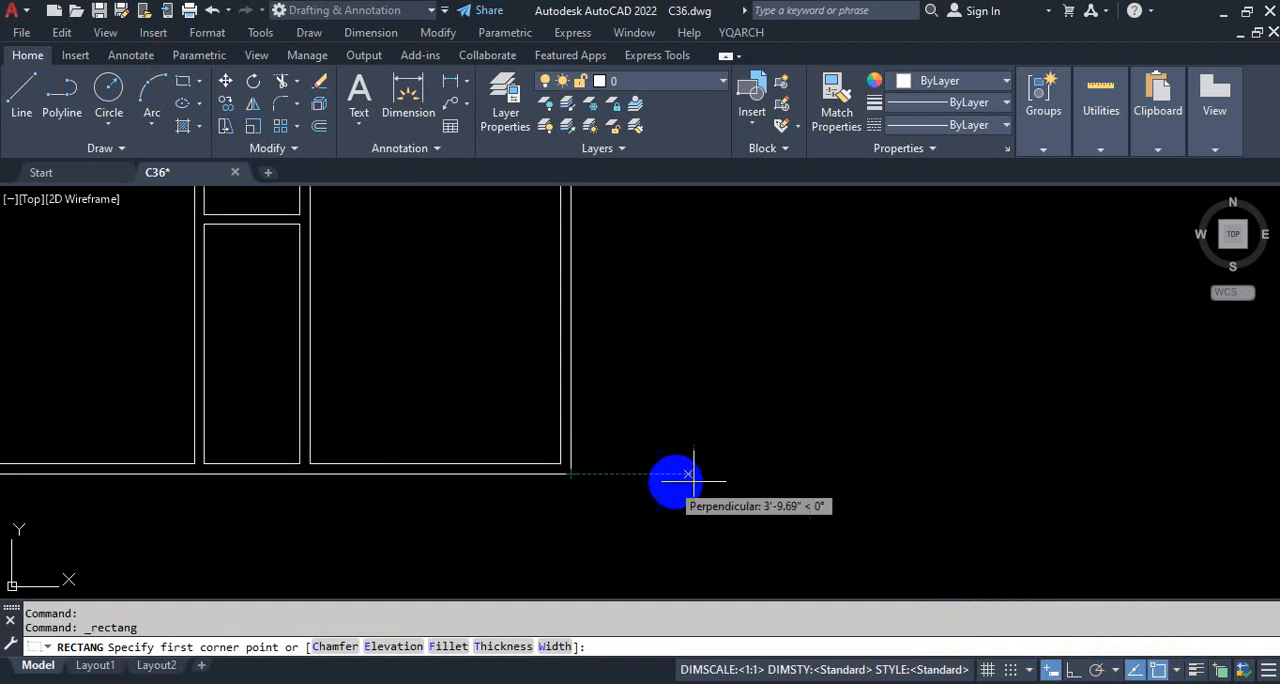
pyautogui.click(838, 474)
# Step: Complete the rectangle beside the existing plan with a width of 22' and a height of 55'6"
pyautogui.scroll(-6, 857, 417)
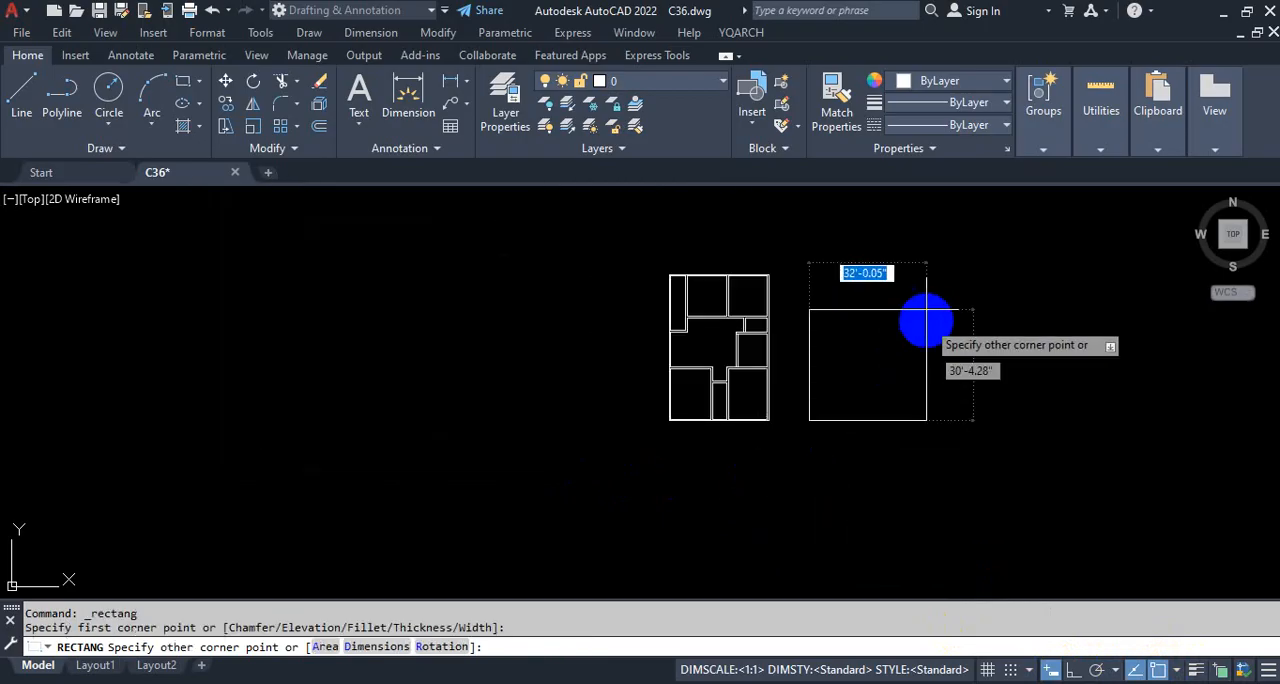
pyautogui.scroll(2, 903, 354)
pyautogui.scroll(2, 900, 325)
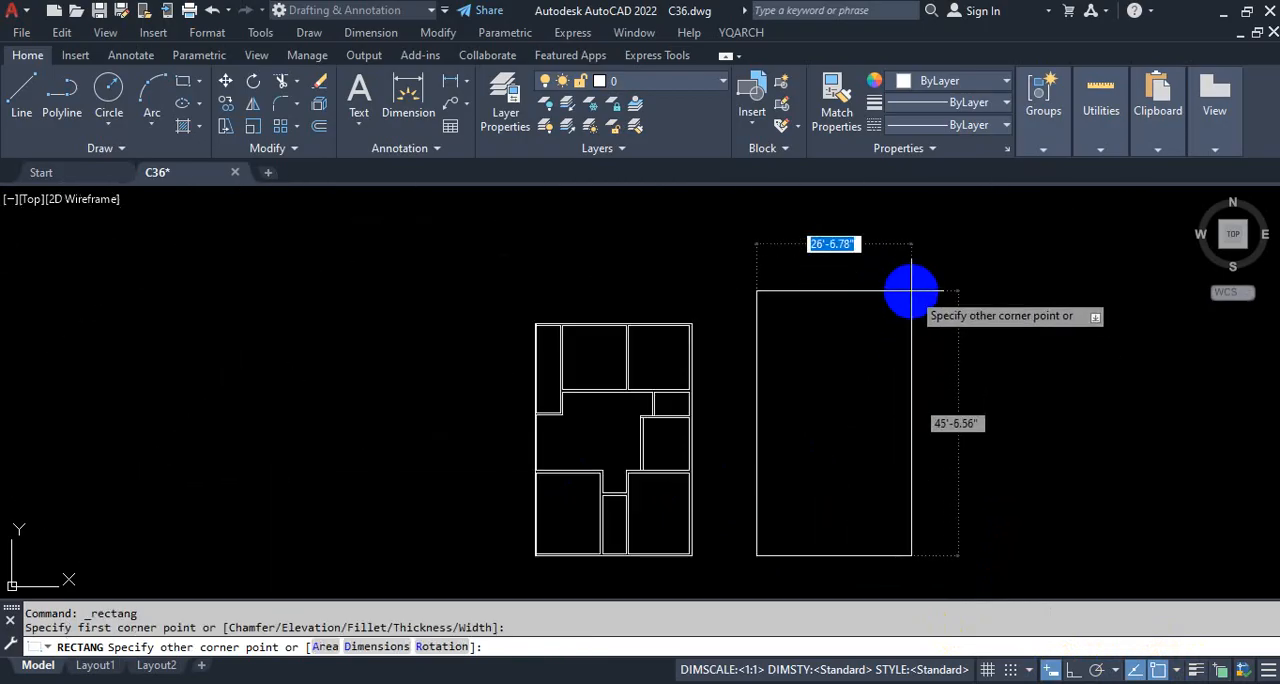
pyautogui.scroll(-2, 904, 316)
pyautogui.scroll(2, 904, 316)
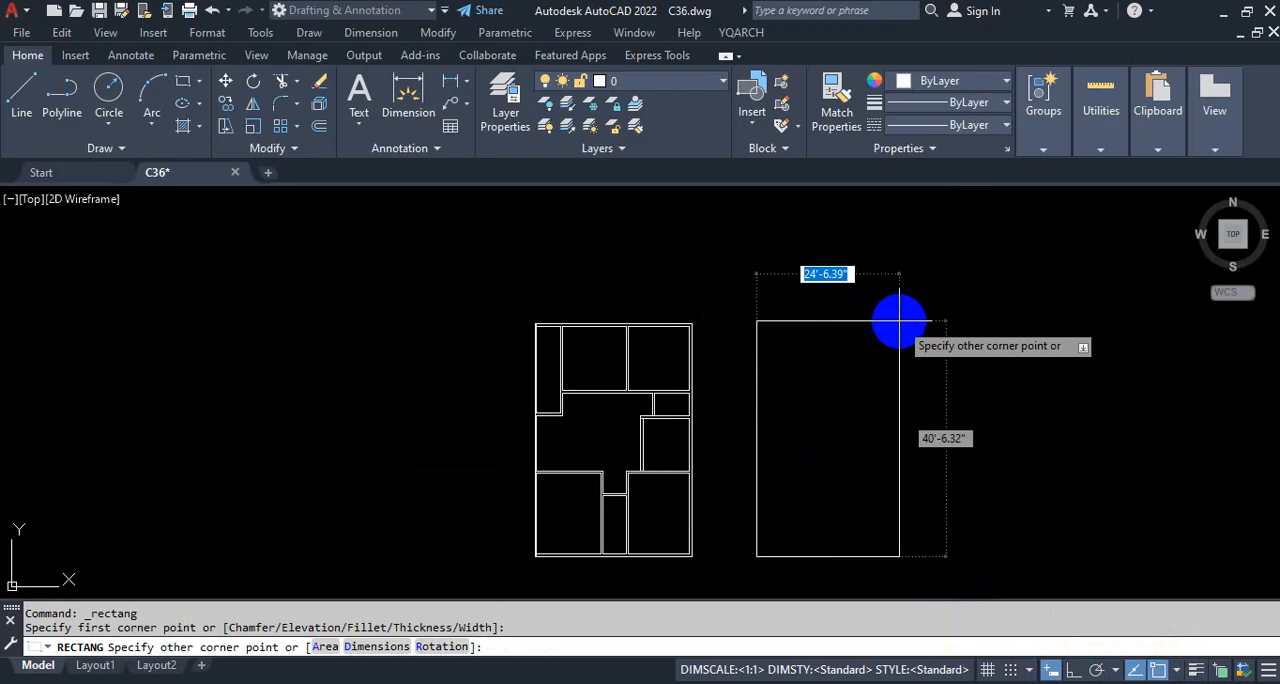
pyautogui.hotkey('ctrl', '1')
pyautogui.hotkey('ctrl', '2')
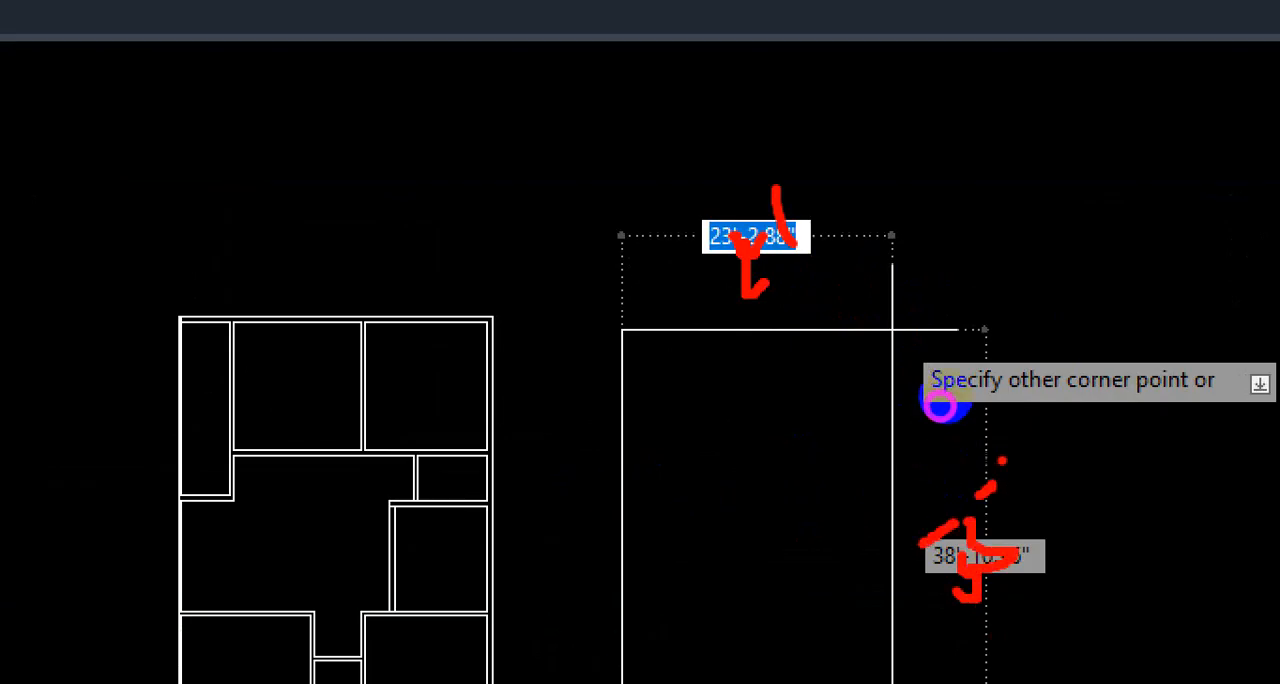
pyautogui.press('Escape')
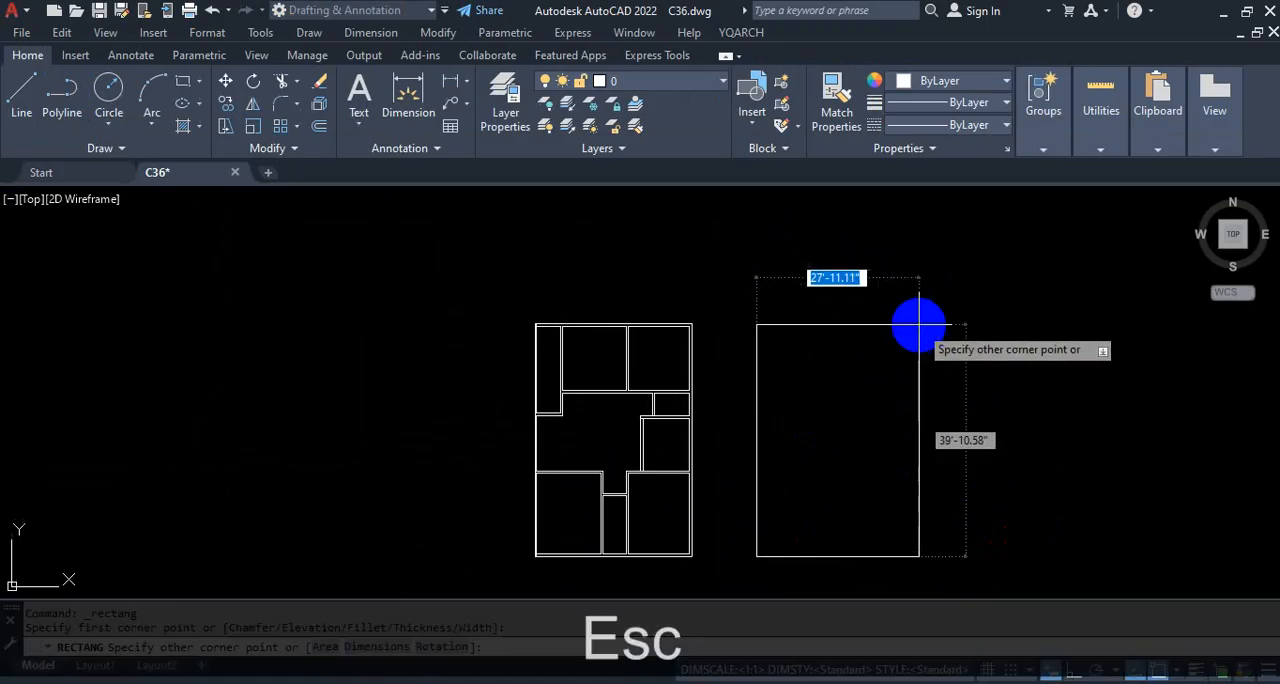
pyautogui.write('22')
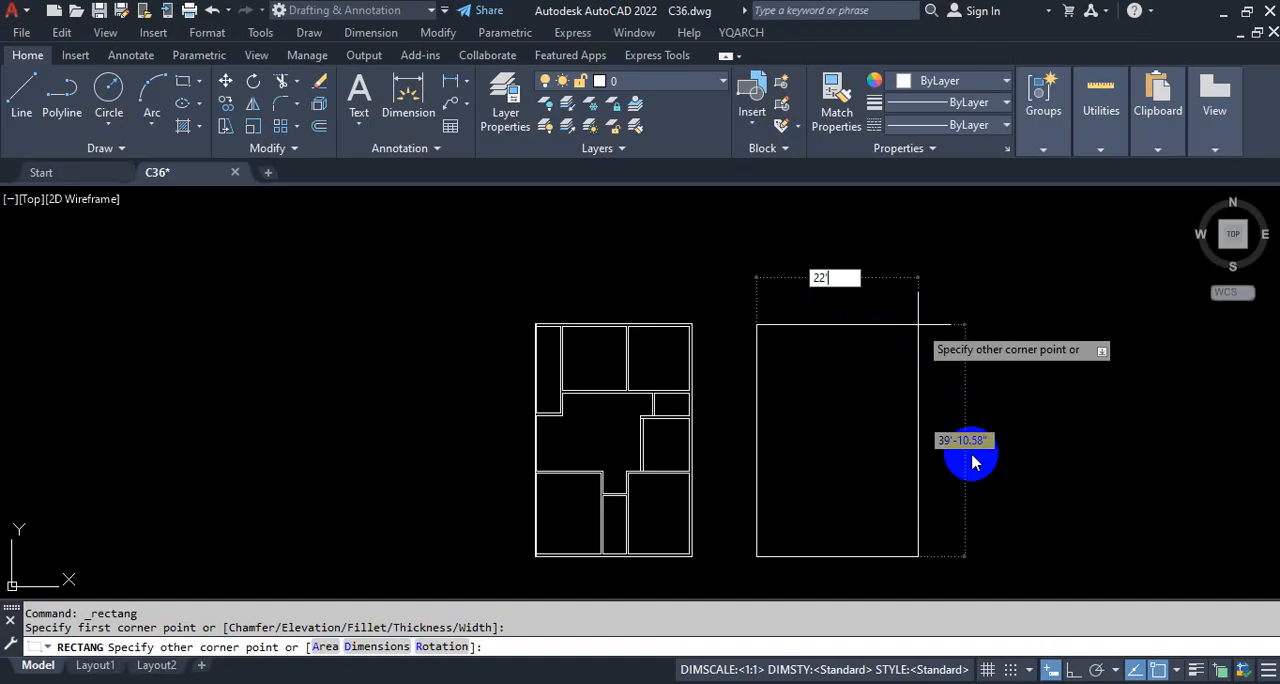
pyautogui.press('Tab')
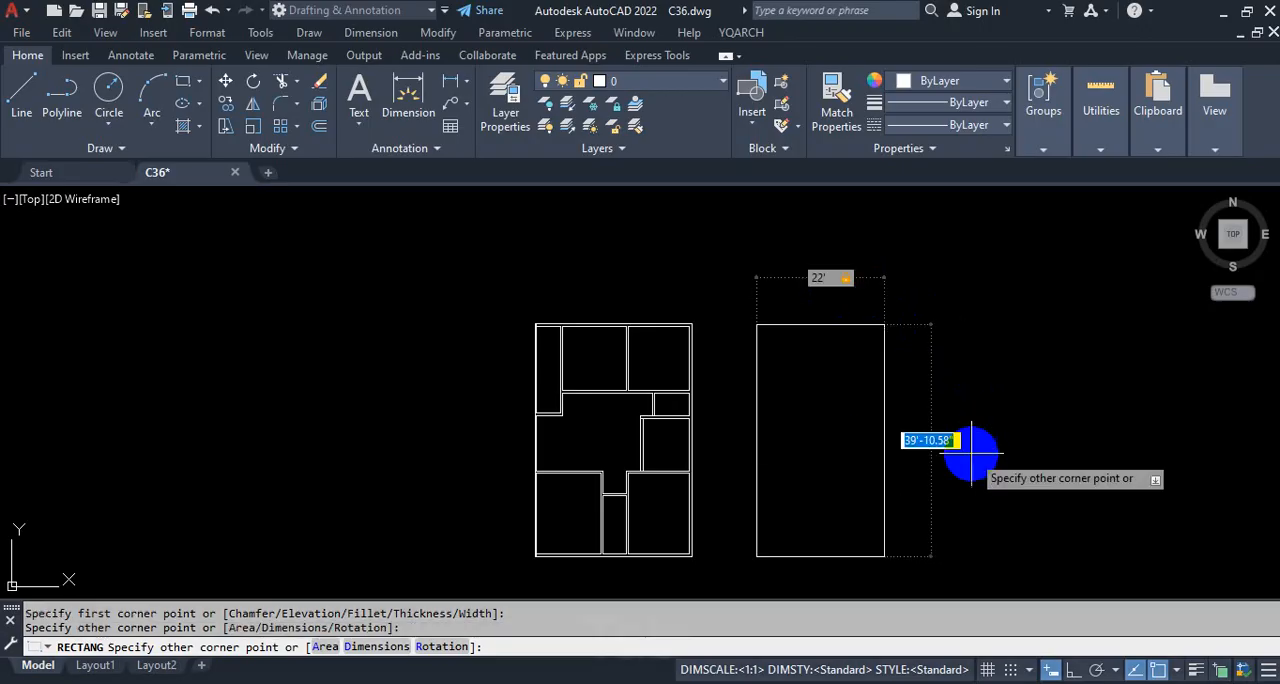
pyautogui.write('55')
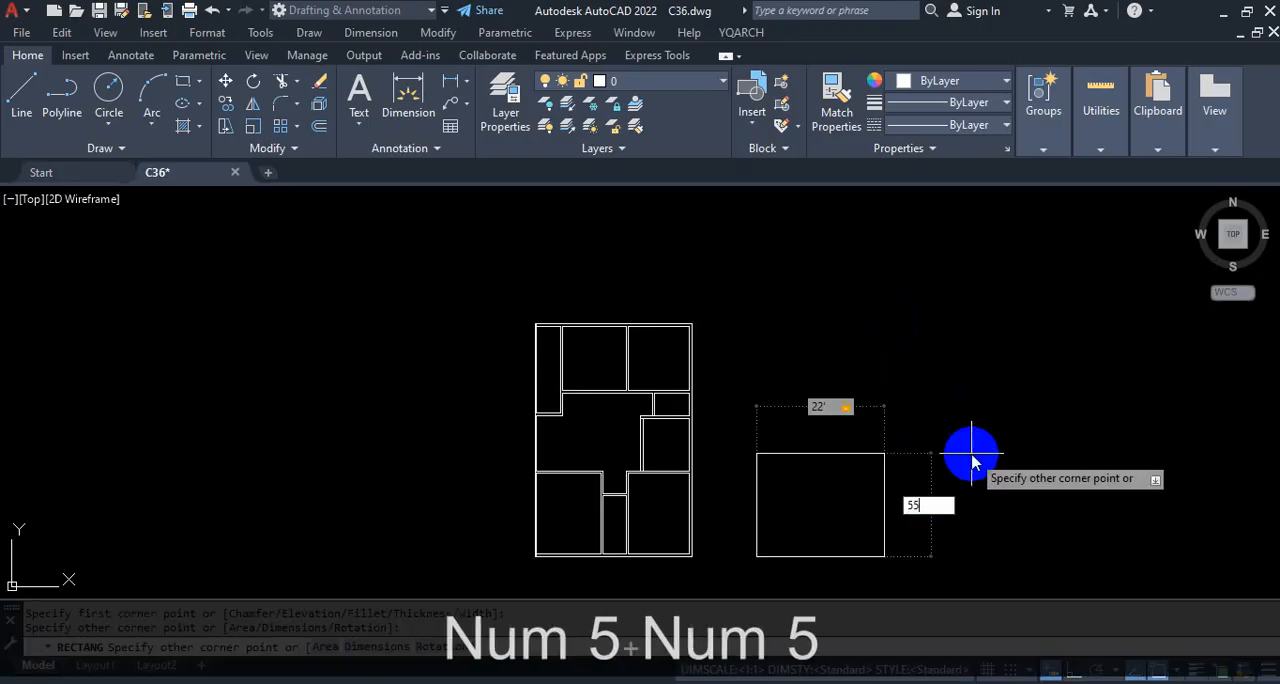
pyautogui.write("'")
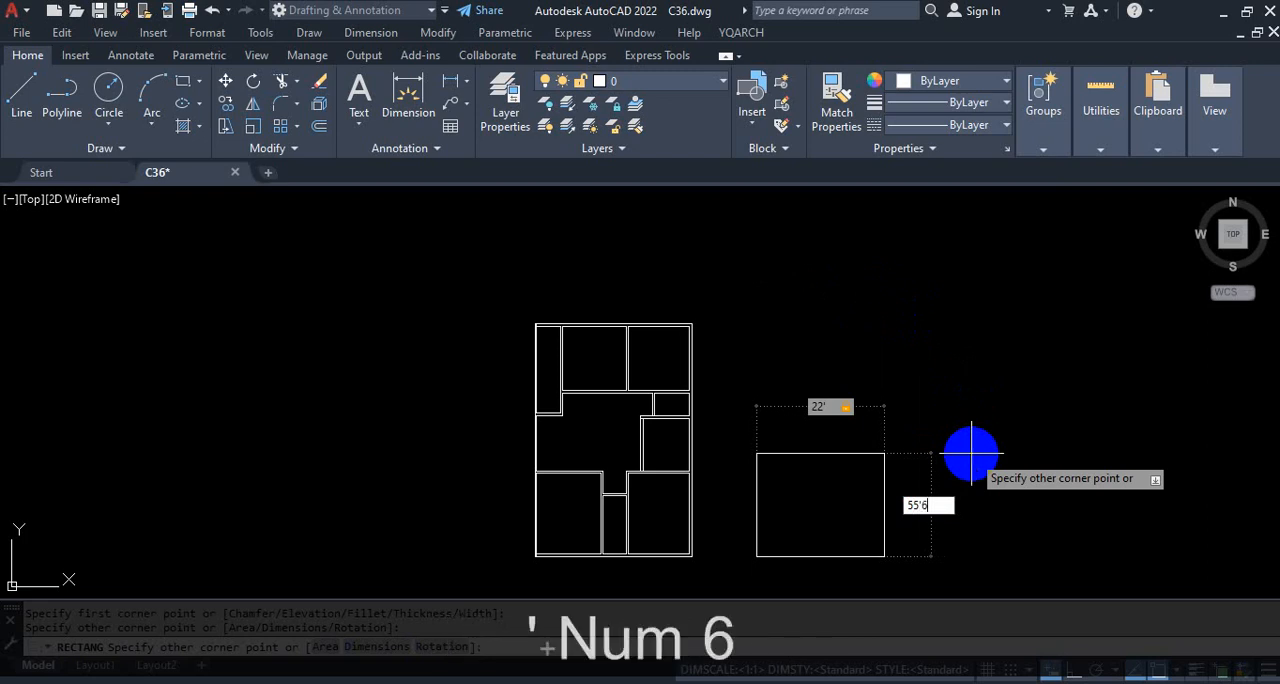
pyautogui.write('6')
pyautogui.press('Return')
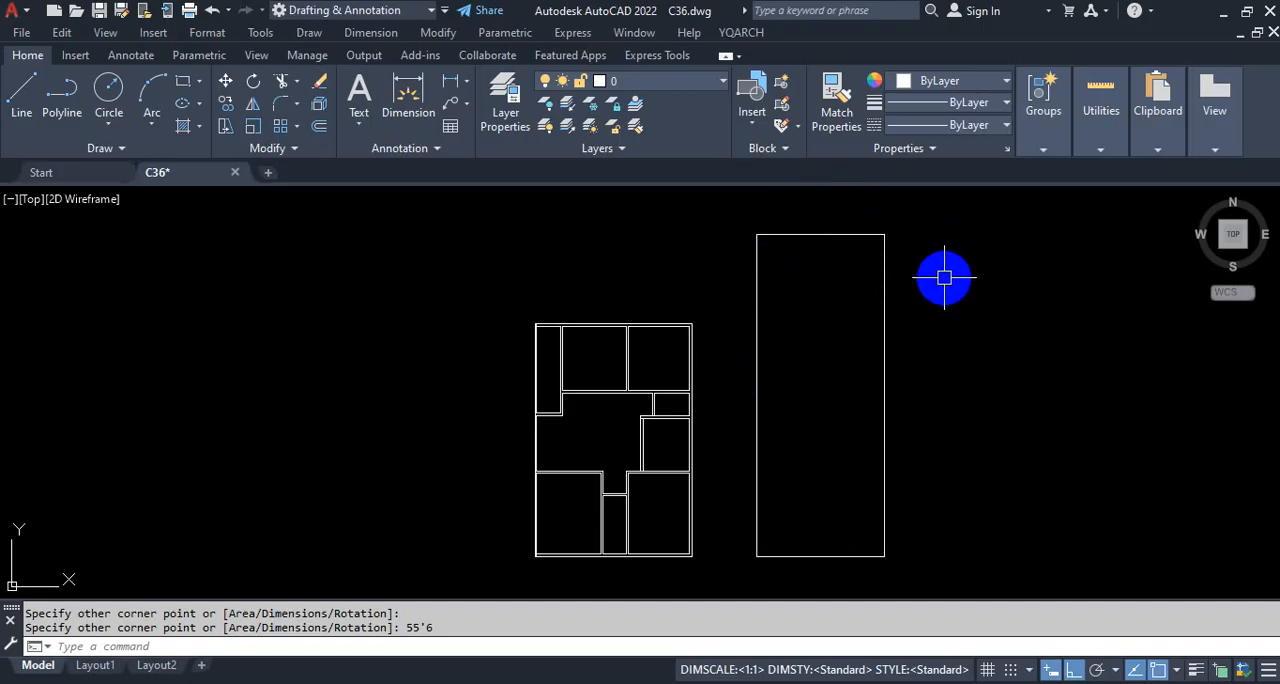
# Step: Offset the new rectangle 5 inches inward to form the outer wall thickness
pyautogui.write('o')
pyautogui.press('Return')
pyautogui.write('5')
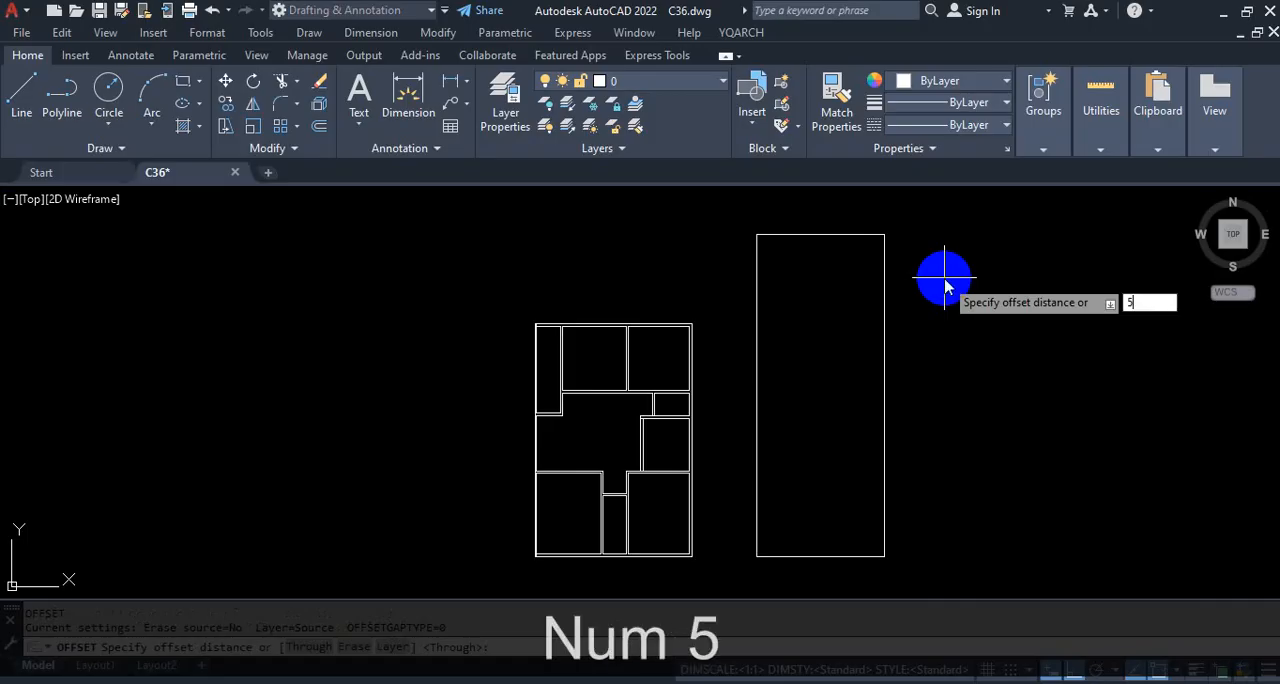
pyautogui.press('Return')
pyautogui.click(884, 306)
pyautogui.click(840, 338)
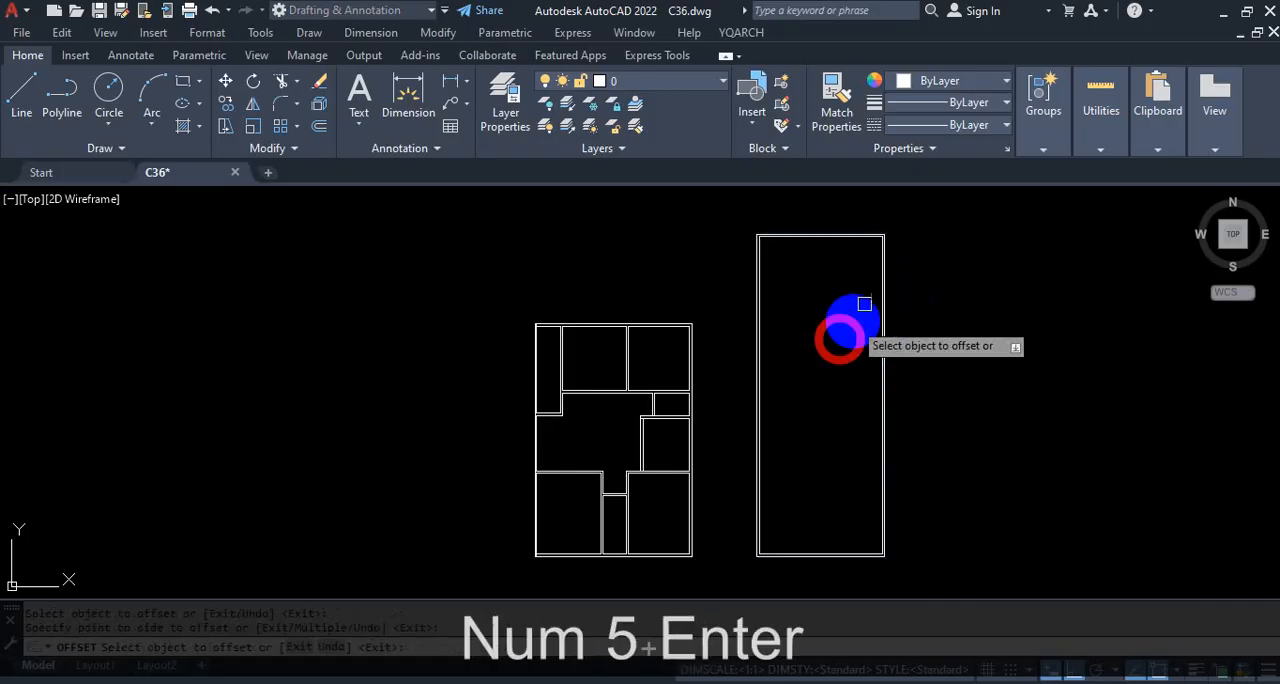
pyautogui.scroll(4, 886, 209)
pyautogui.scroll(-2, 874, 272)
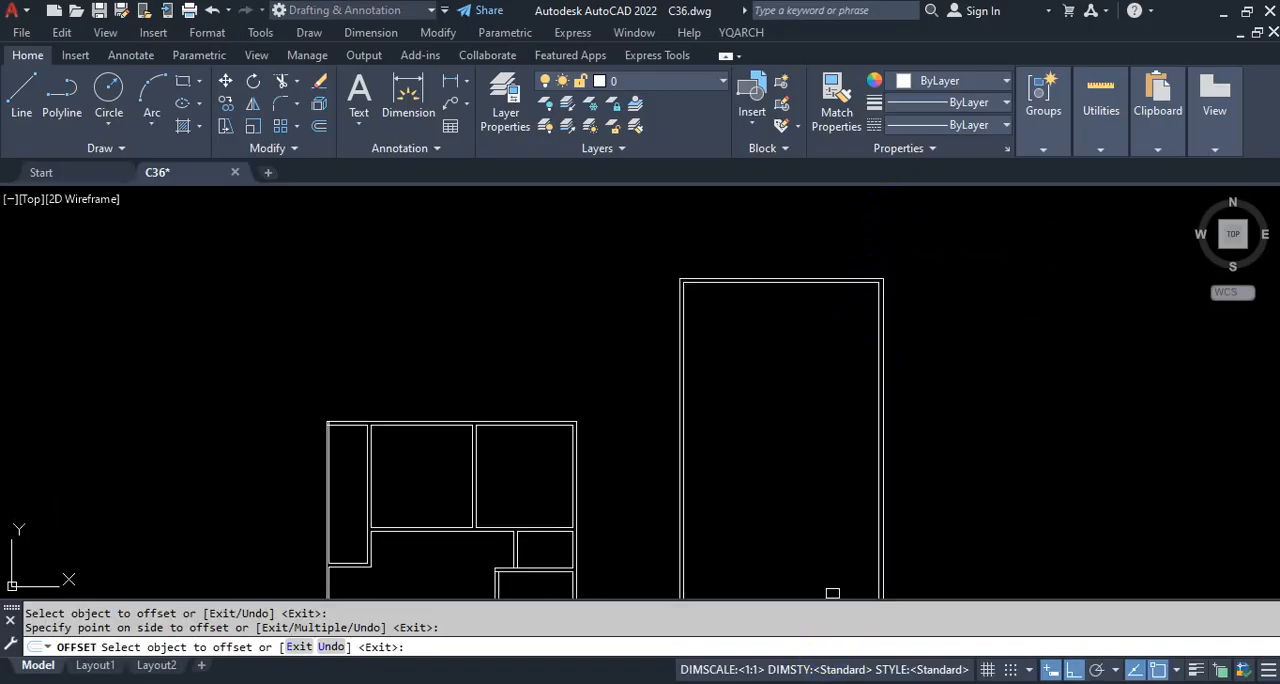
pyautogui.press('Escape')
pyautogui.scroll(-2, 889, 309)
pyautogui.scroll(4, 914, 286)
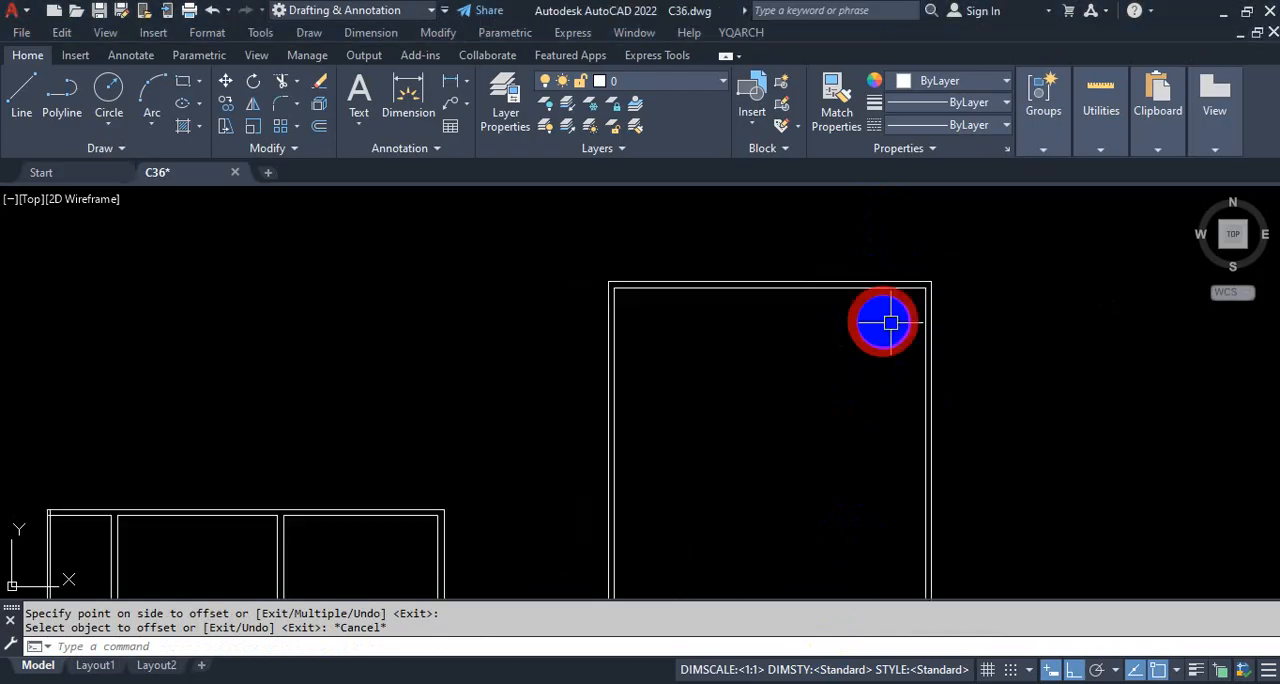
pyautogui.scroll(4, 890, 322)
pyautogui.scroll(-2, 829, 231)
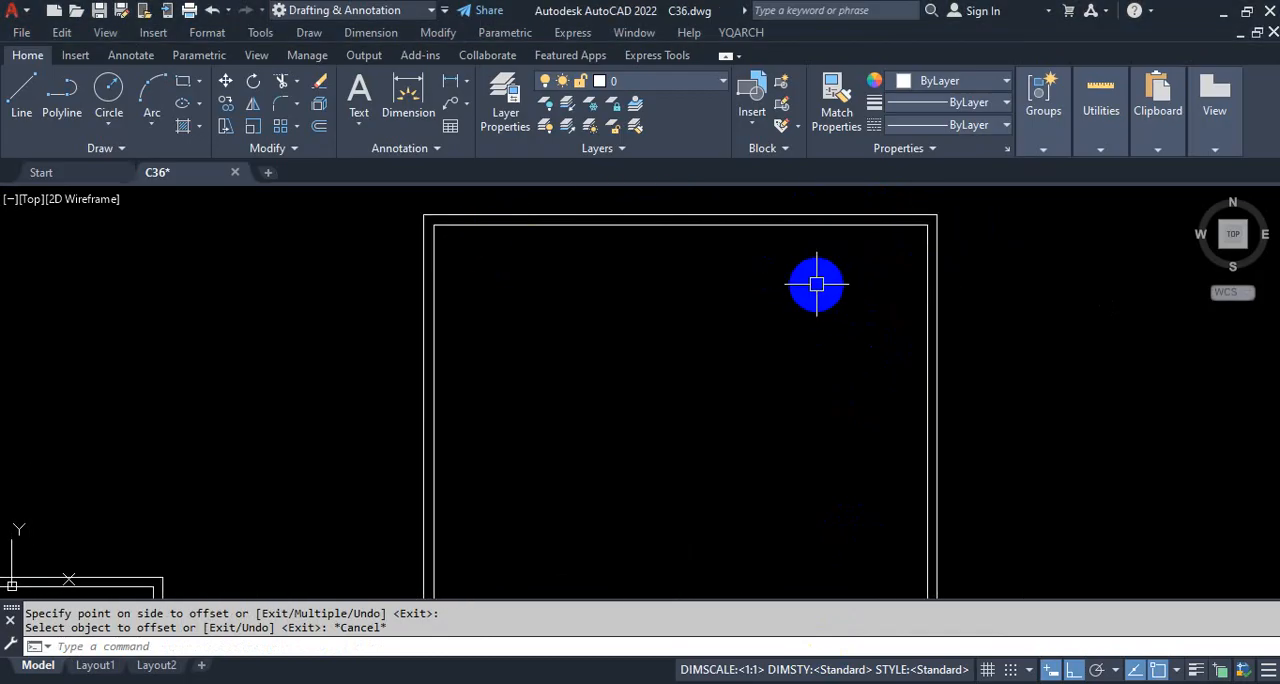
pyautogui.scroll(-4, 874, 337)
pyautogui.scroll(3, 909, 371)
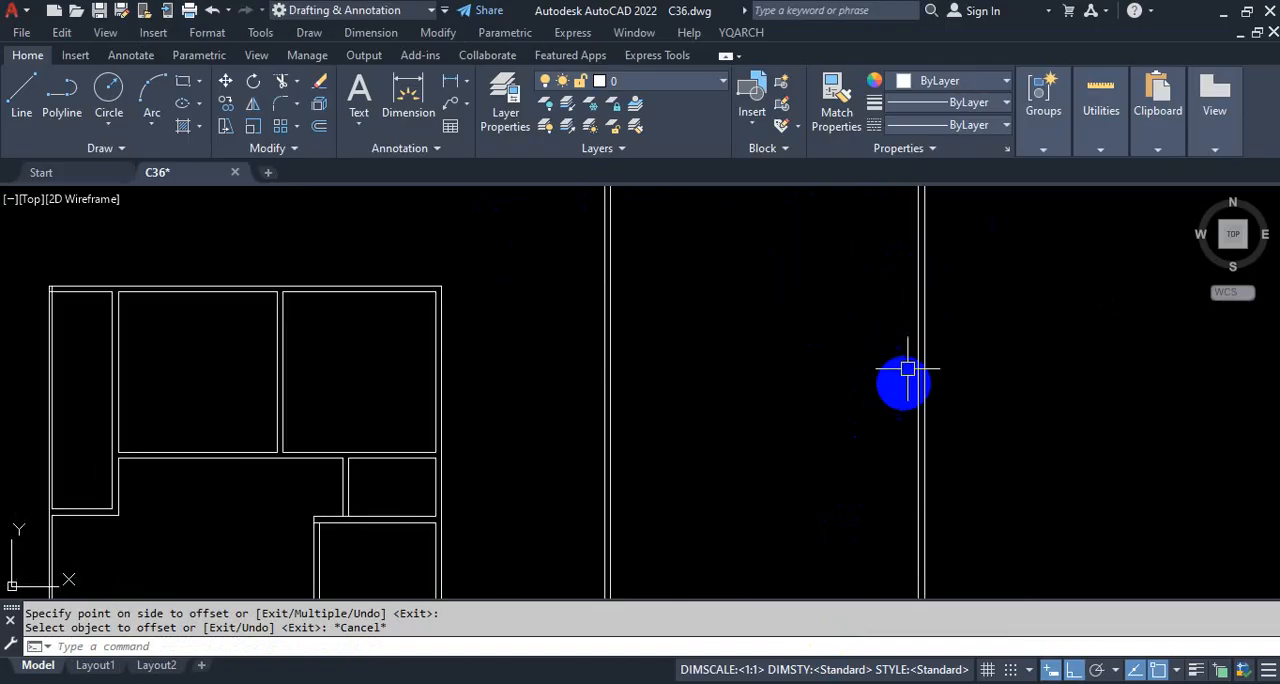
pyautogui.scroll(-3, 894, 291)
pyautogui.scroll(3, 882, 344)
pyautogui.scroll(-4, 906, 301)
pyautogui.scroll(4, 907, 323)
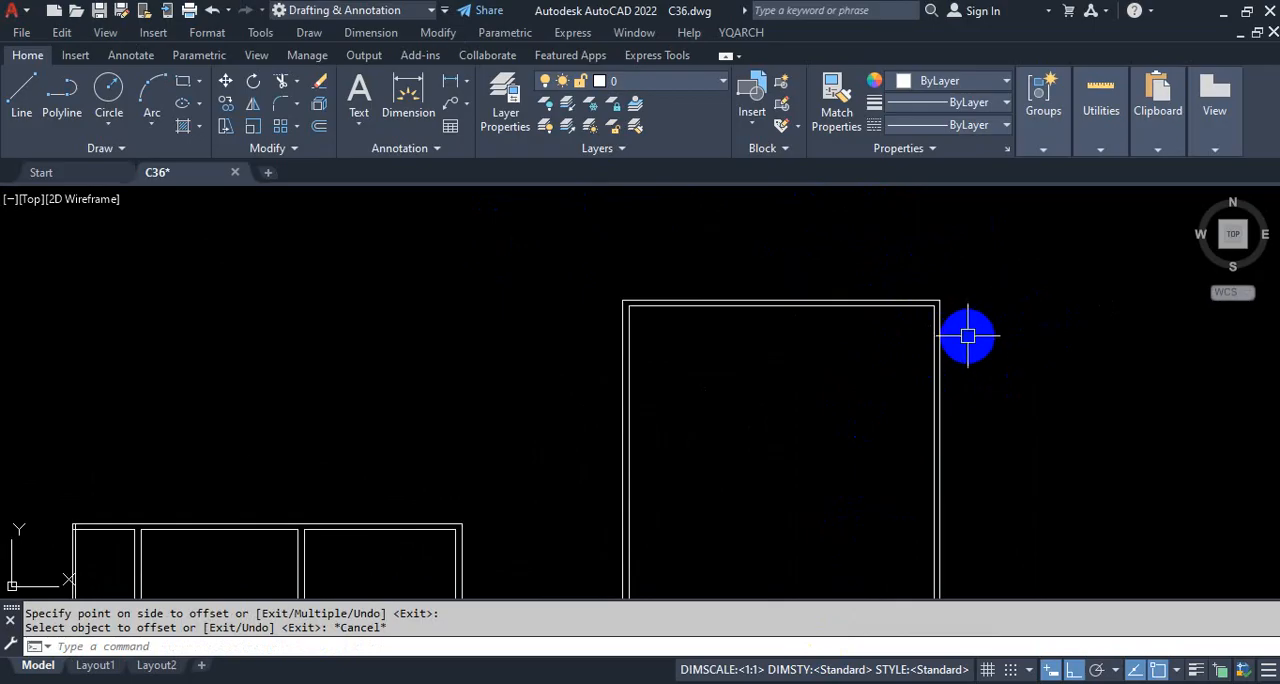
pyautogui.hotkey('ctrl', '1')
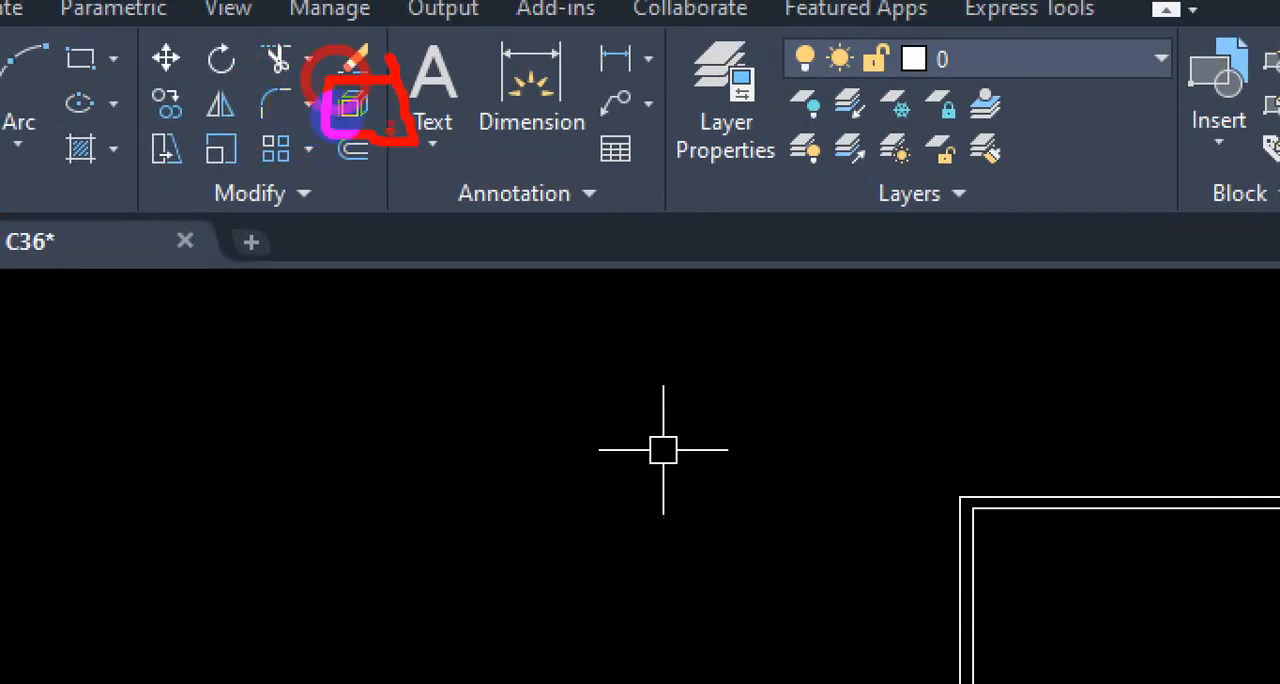
pyautogui.moveTo(390, 127); pyautogui.dragTo(404, 313)
pyautogui.moveTo(480, 345); pyautogui.dragTo(419, 456)
pyautogui.moveTo(414, 365); pyautogui.dragTo(529, 440)
pyautogui.press('Escape')
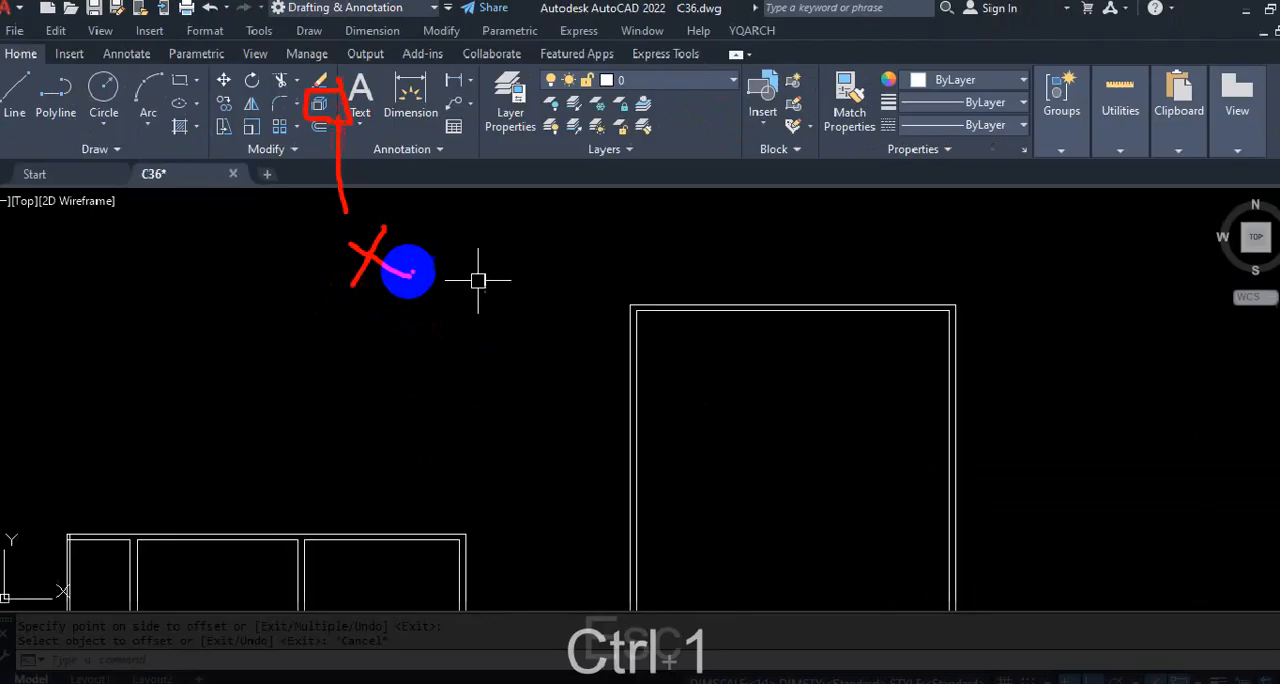
# Step: Explode both the outer and inner wall rectangles into separate lines
pyautogui.scroll(-5, 478, 281)
pyautogui.scroll(5, 654, 258)
pyautogui.click(627, 261)
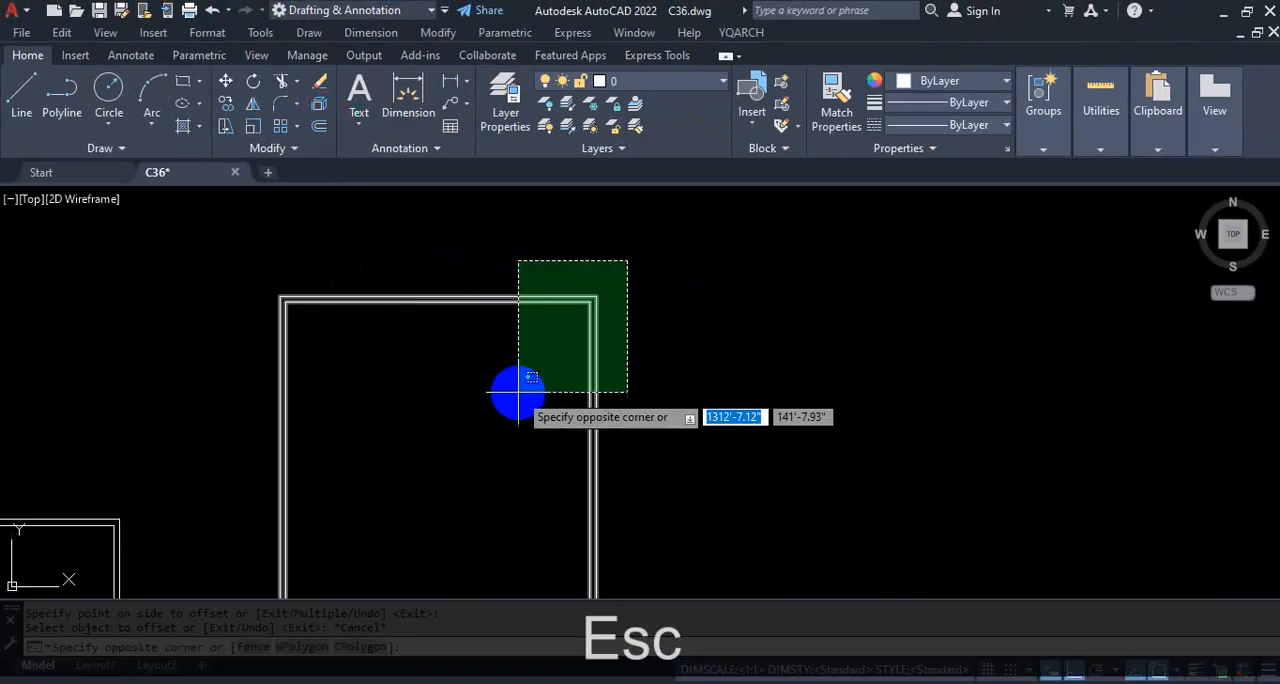
pyautogui.click(518, 392)
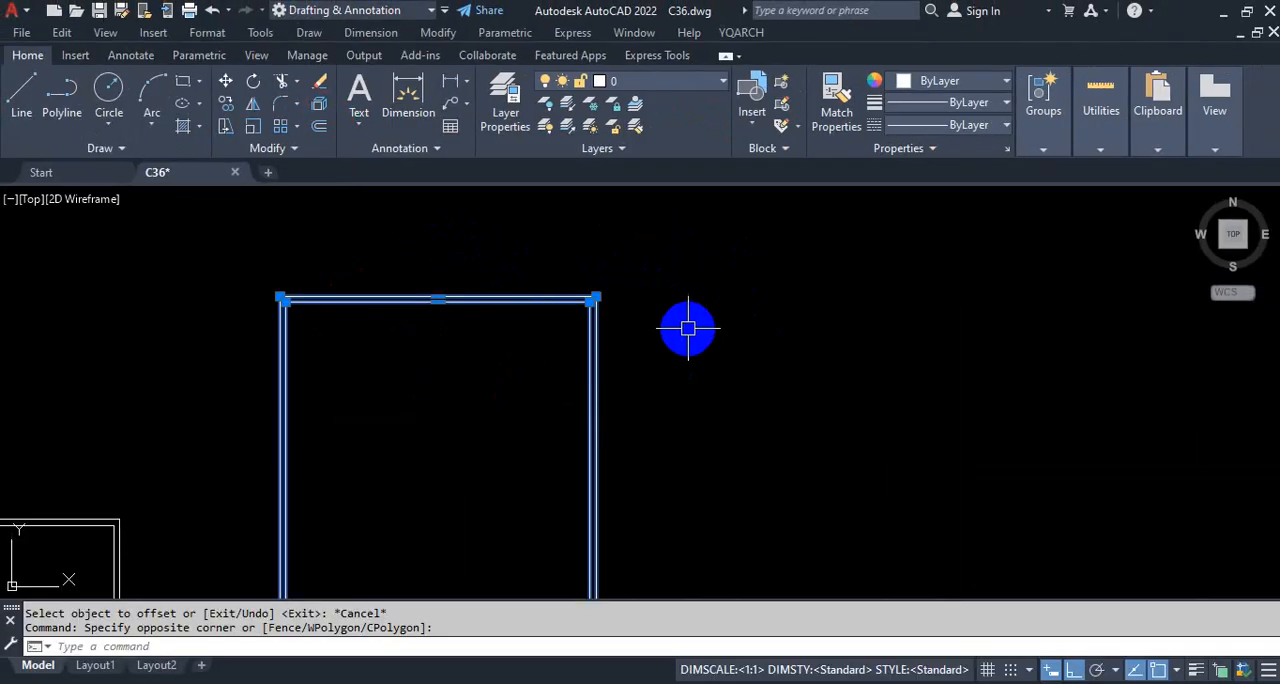
pyautogui.write('X')
pyautogui.press('Return')
# Step: Check that the exploded walls are separate lines by selecting the inner line of the upper wall, and clear the selection
pyautogui.scroll(-4, 740, 342)
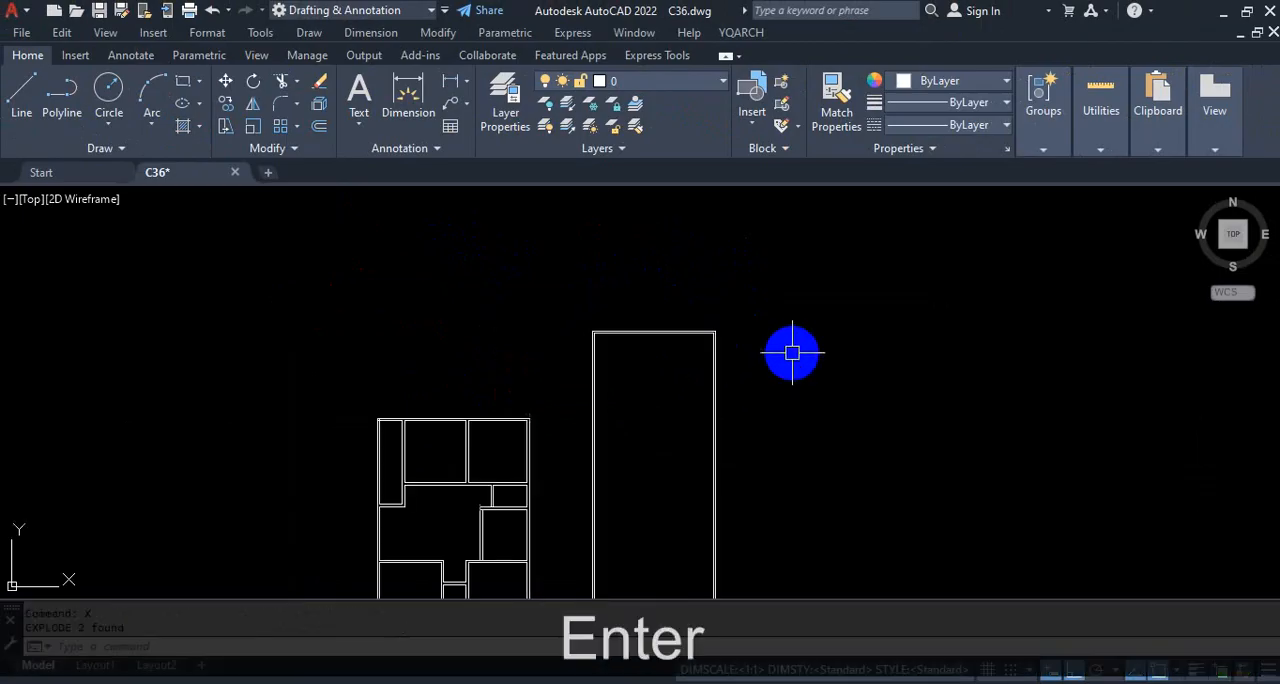
pyautogui.scroll(5, 628, 335)
pyautogui.click(713, 309)
pyautogui.click(720, 286)
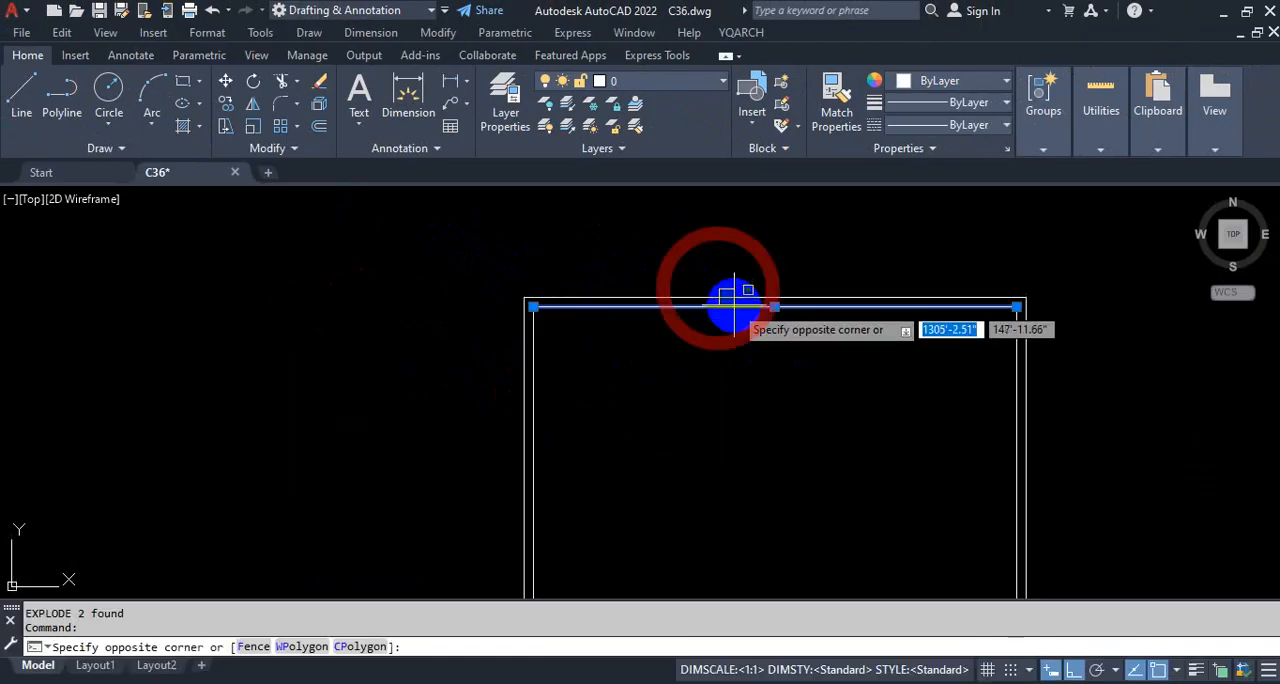
pyautogui.click(733, 303)
pyautogui.press('Escape')
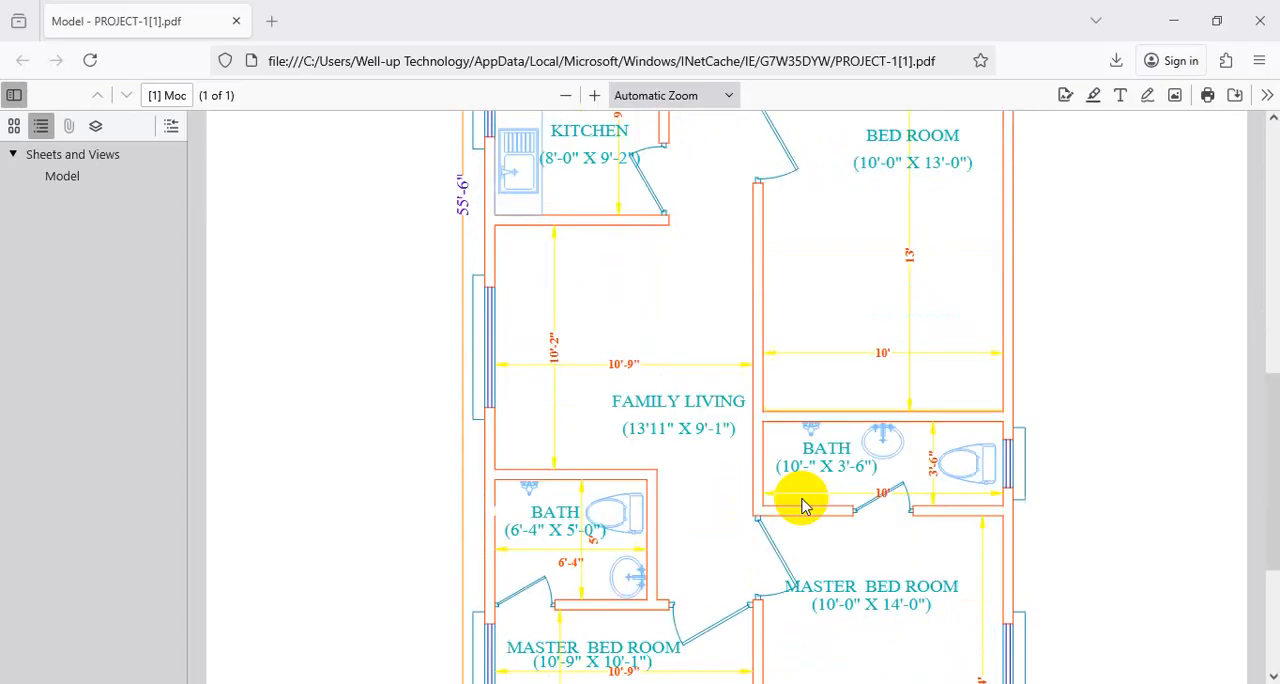
pyautogui.scroll(-1, 803, 506)
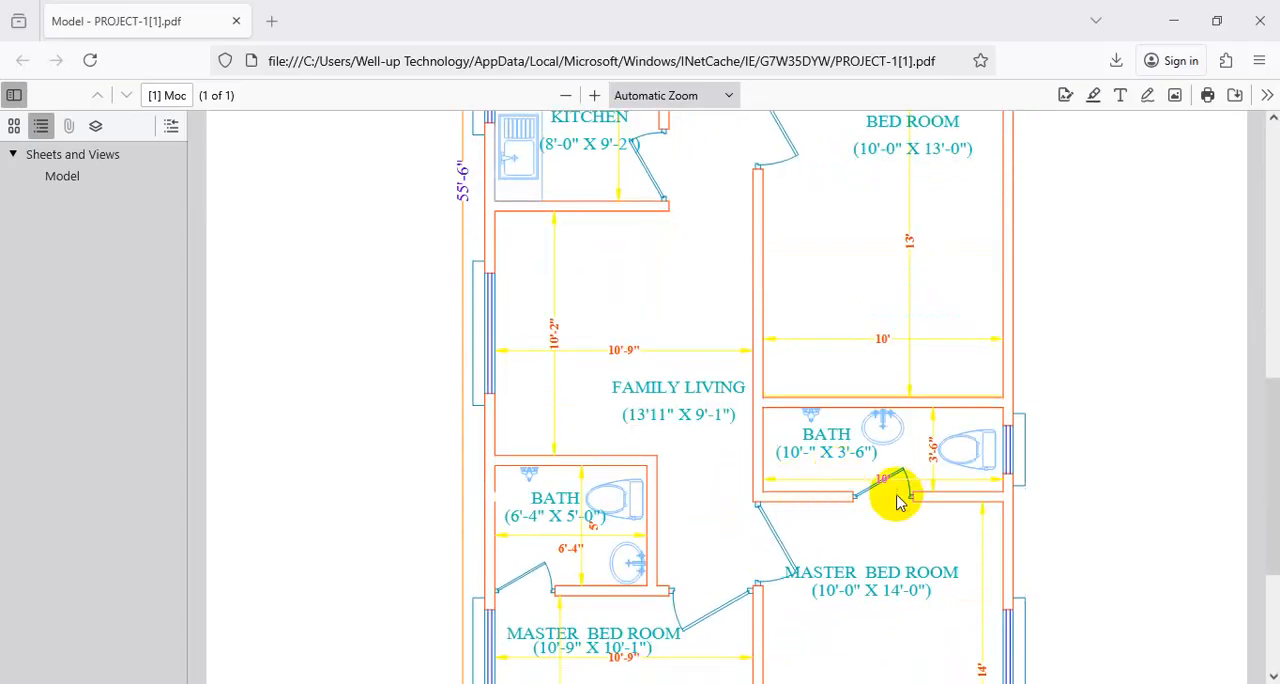
# Step: In the reference PDF, examine the widths of the right-hand bedroom, bath and master bedroom and their shared partition, and return to AutoCAD
pyautogui.click(566, 95)
pyautogui.click(566, 95)
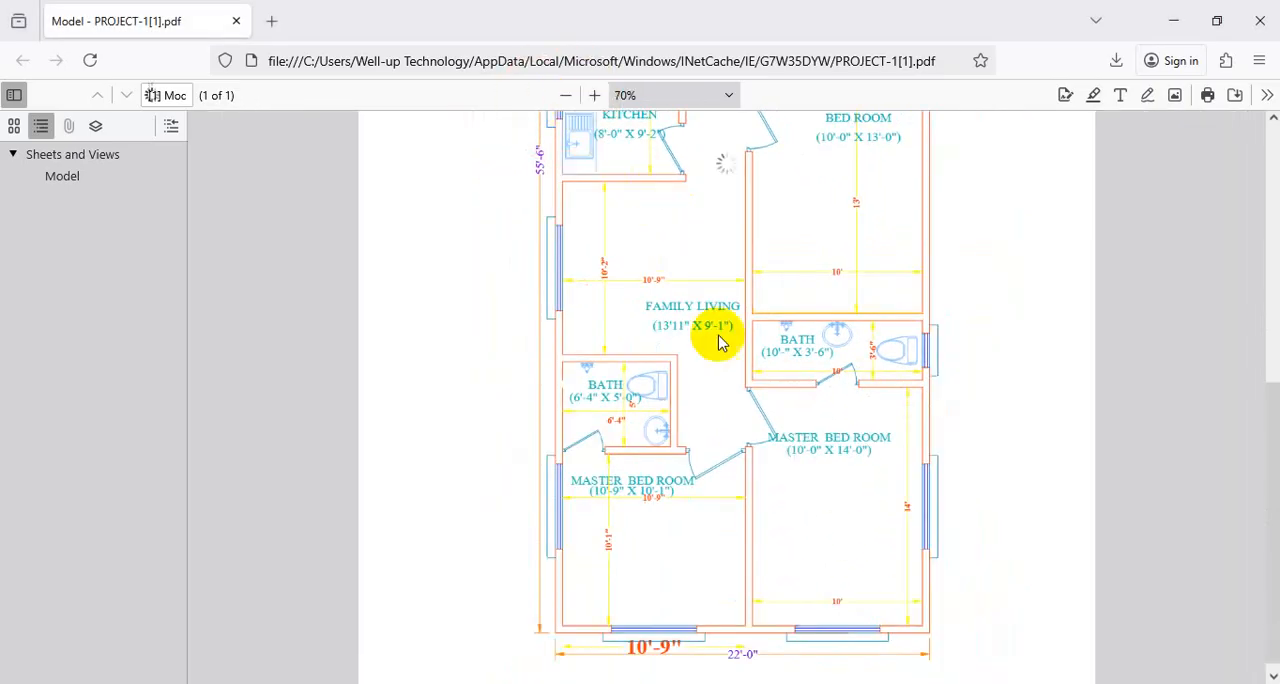
pyautogui.scroll(1, 797, 490)
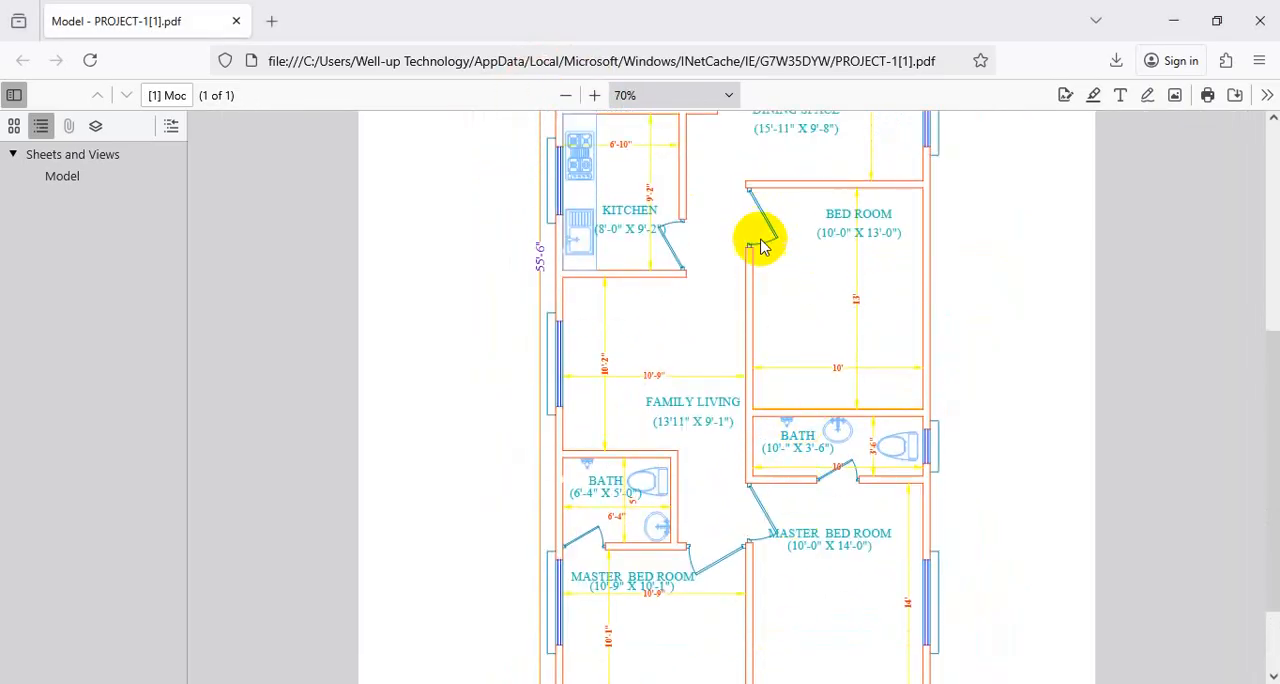
pyautogui.scroll(-3, 773, 262)
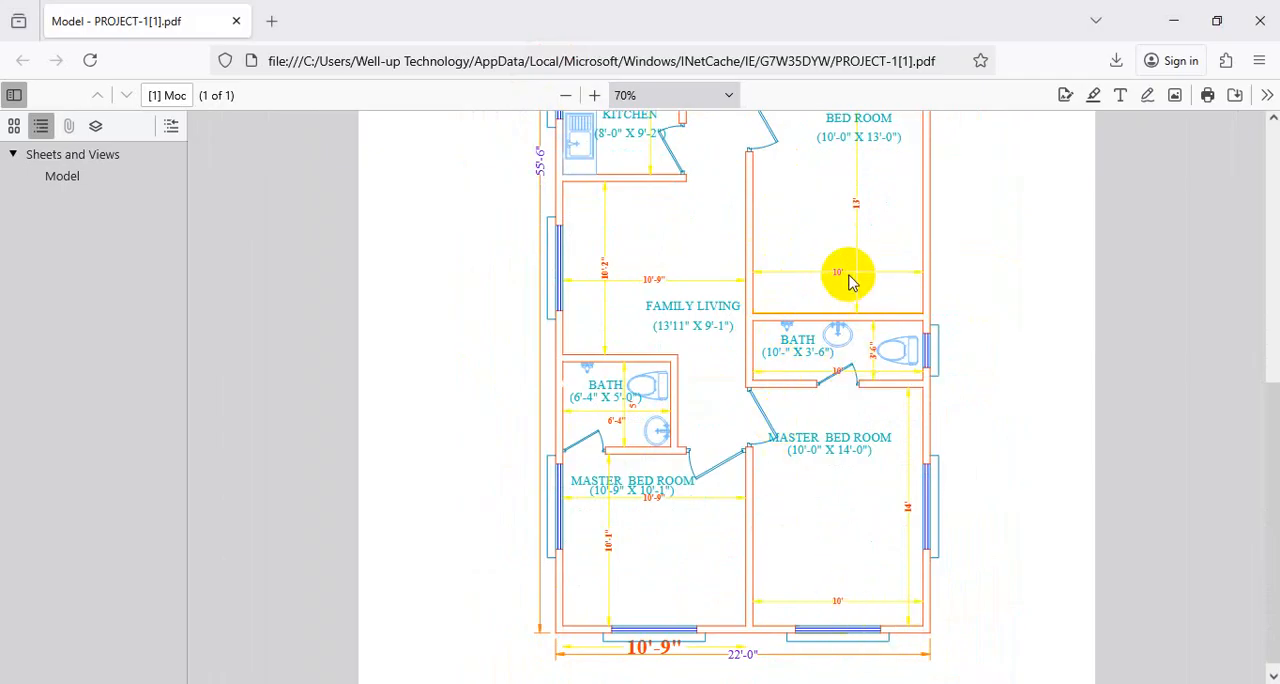
pyautogui.hotkey('ctrl', '1')
pyautogui.scroll(-3, 788, 486)
pyautogui.click(800, 453)
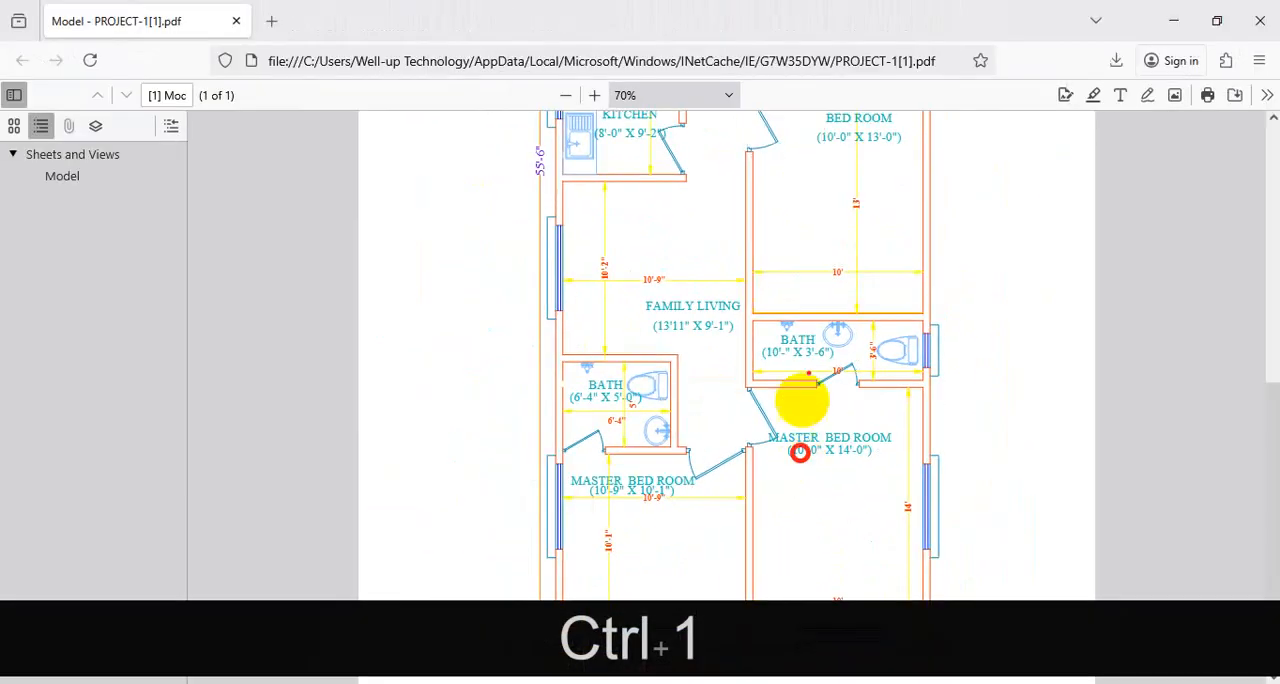
pyautogui.moveTo(890, 232); pyautogui.dragTo(778, 233)
pyautogui.moveTo(908, 334); pyautogui.dragTo(766, 340)
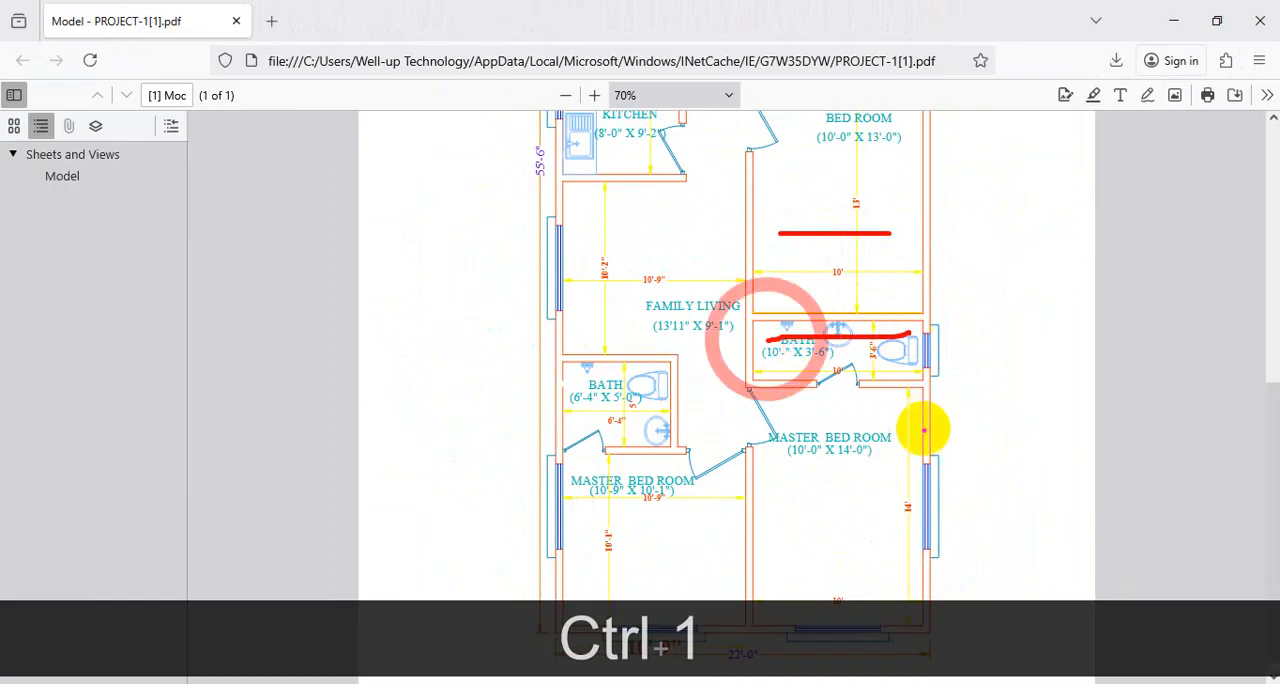
pyautogui.moveTo(936, 453); pyautogui.dragTo(760, 471)
pyautogui.moveTo(759, 150); pyautogui.dragTo(780, 405)
pyautogui.moveTo(833, 253)
pyautogui.mouseDown()
pyautogui.moveTo(877, 306)
pyautogui.moveTo(833, 256)
pyautogui.mouseUp()
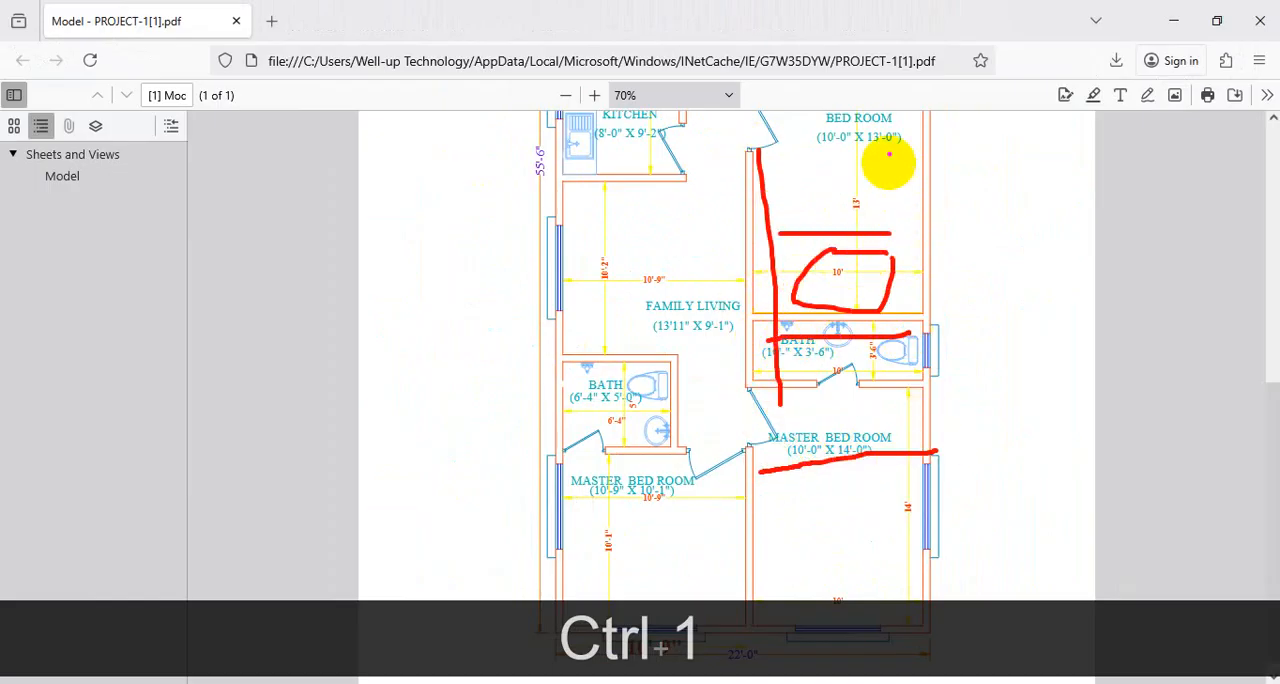
pyautogui.moveTo(918, 117); pyautogui.dragTo(934, 280)
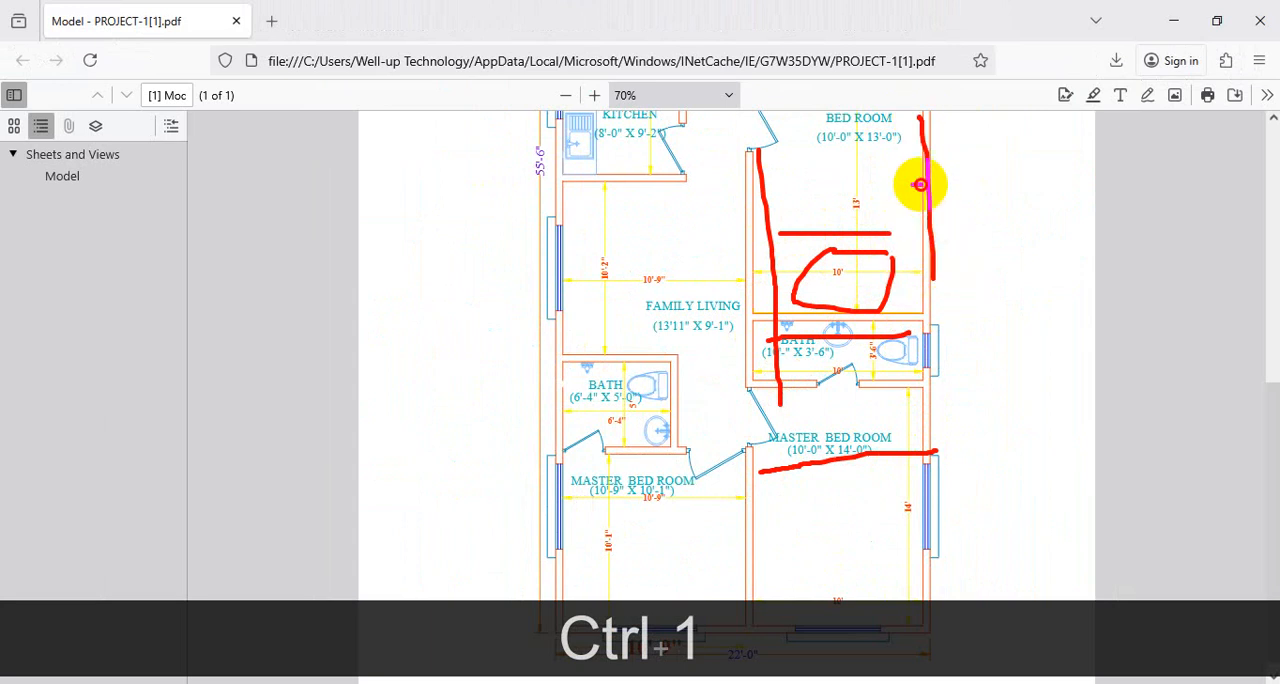
pyautogui.moveTo(921, 184); pyautogui.dragTo(761, 186)
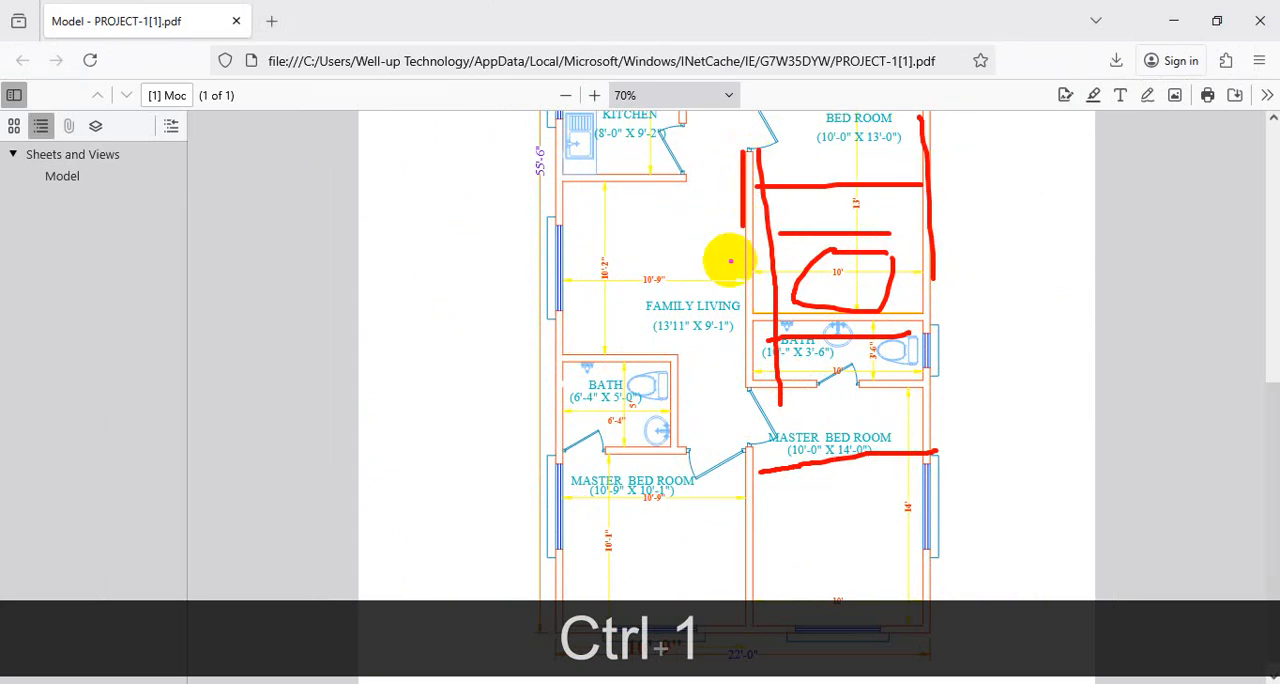
pyautogui.press('Escape')
pyautogui.scroll(5, 851, 431)
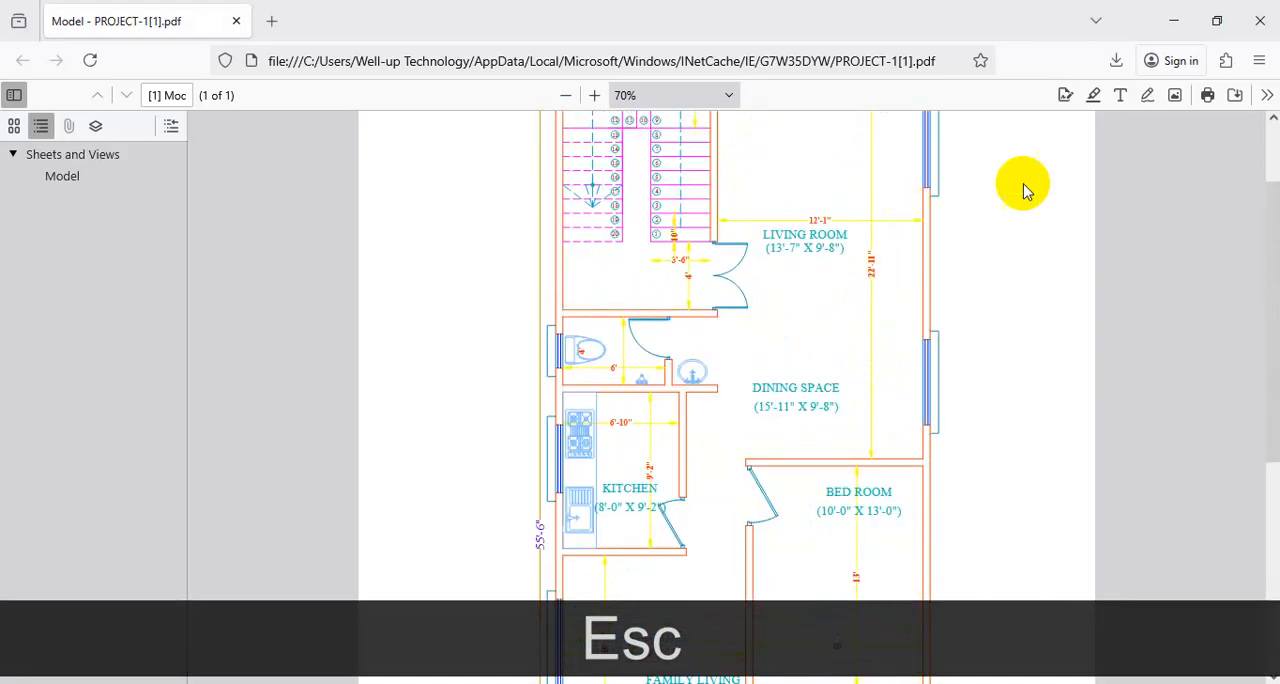
pyautogui.click(1174, 20)
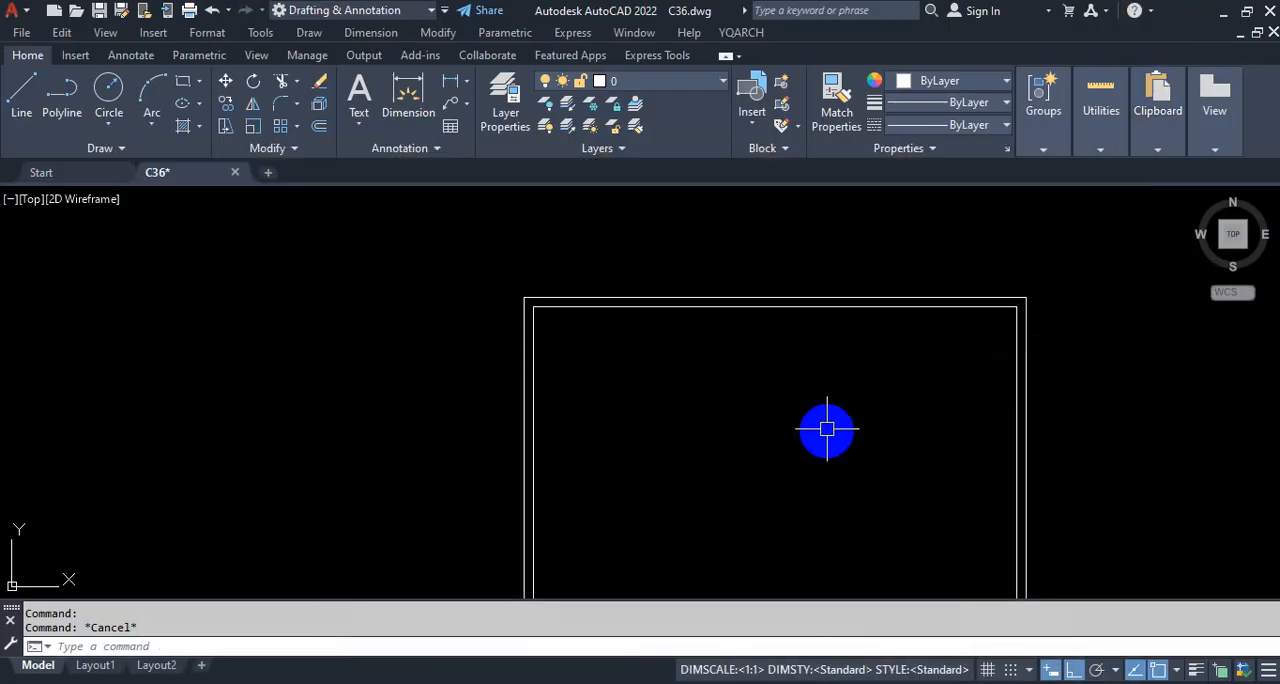
# Step: Undock the command line so it floats over the upper part of the drawing area, and start the Offset command
pyautogui.scroll(-5, 826, 429)
pyautogui.scroll(4, 879, 376)
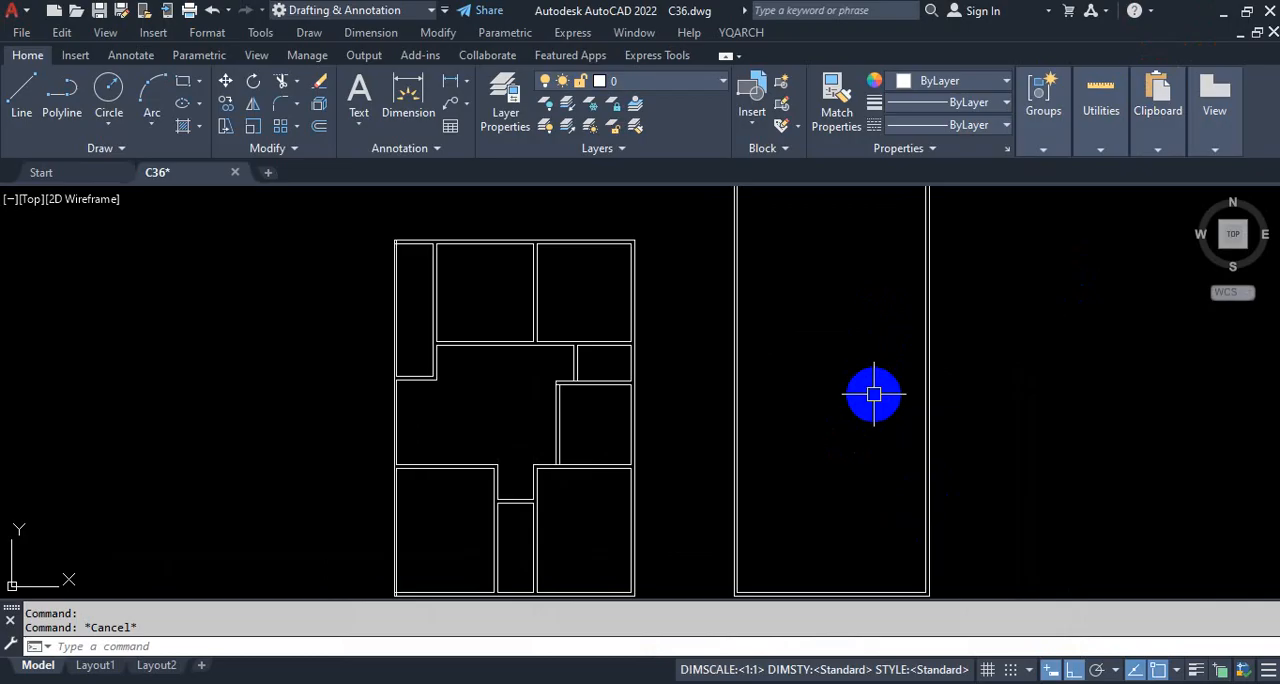
pyautogui.write('o')
pyautogui.press('Return')
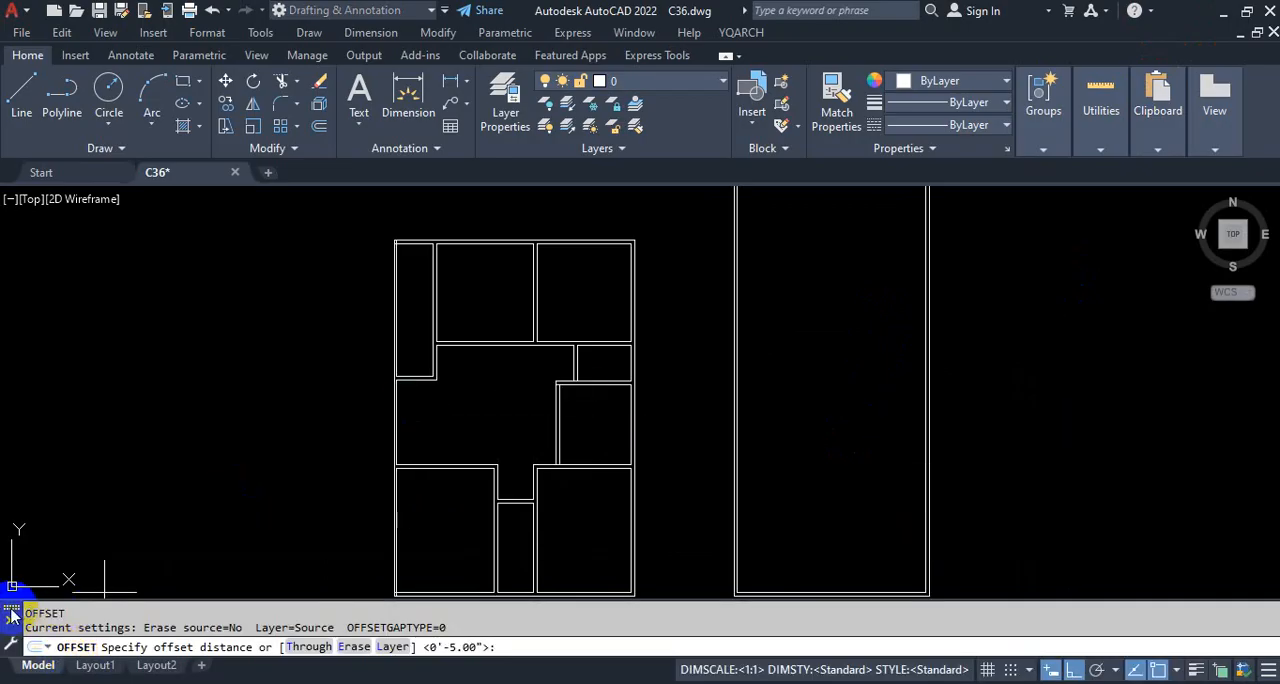
pyautogui.moveTo(12, 617)
pyautogui.mouseDown()
pyautogui.moveTo(80, 608)
pyautogui.moveTo(306, 377)
pyautogui.moveTo(320, 266)
pyautogui.moveTo(306, 196)
pyautogui.mouseUp()
pyautogui.press('Escape')
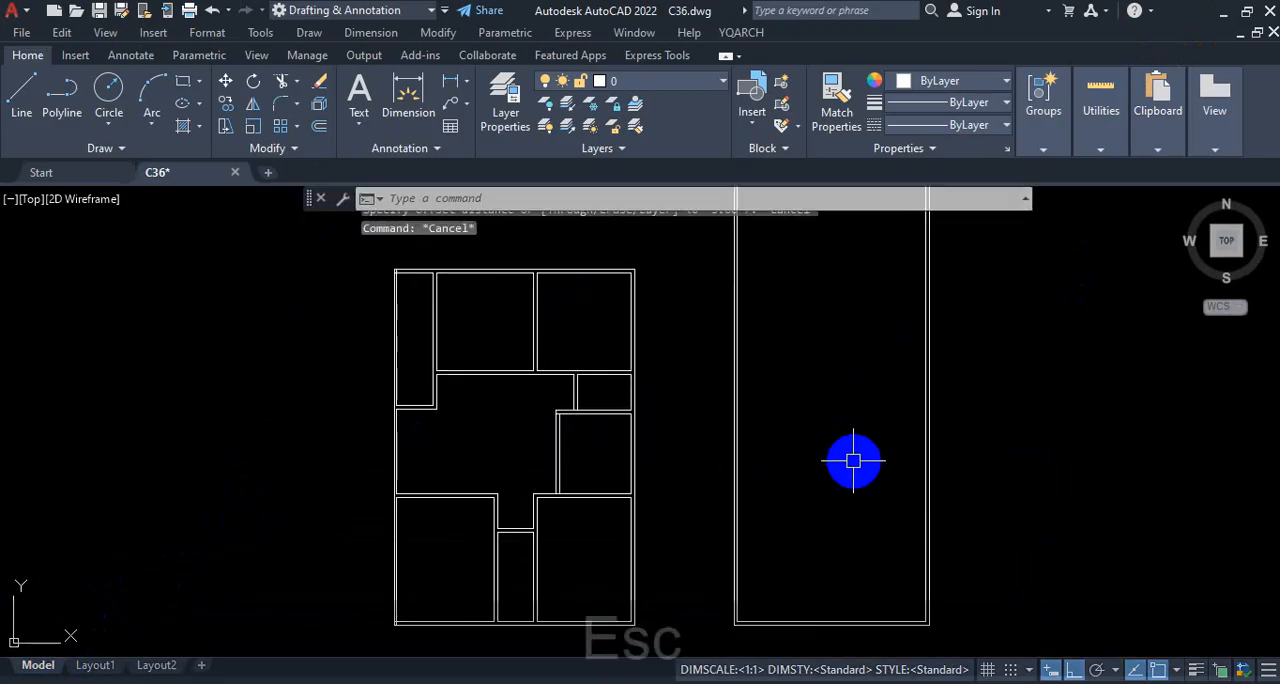
pyautogui.write('o')
pyautogui.press('Return')
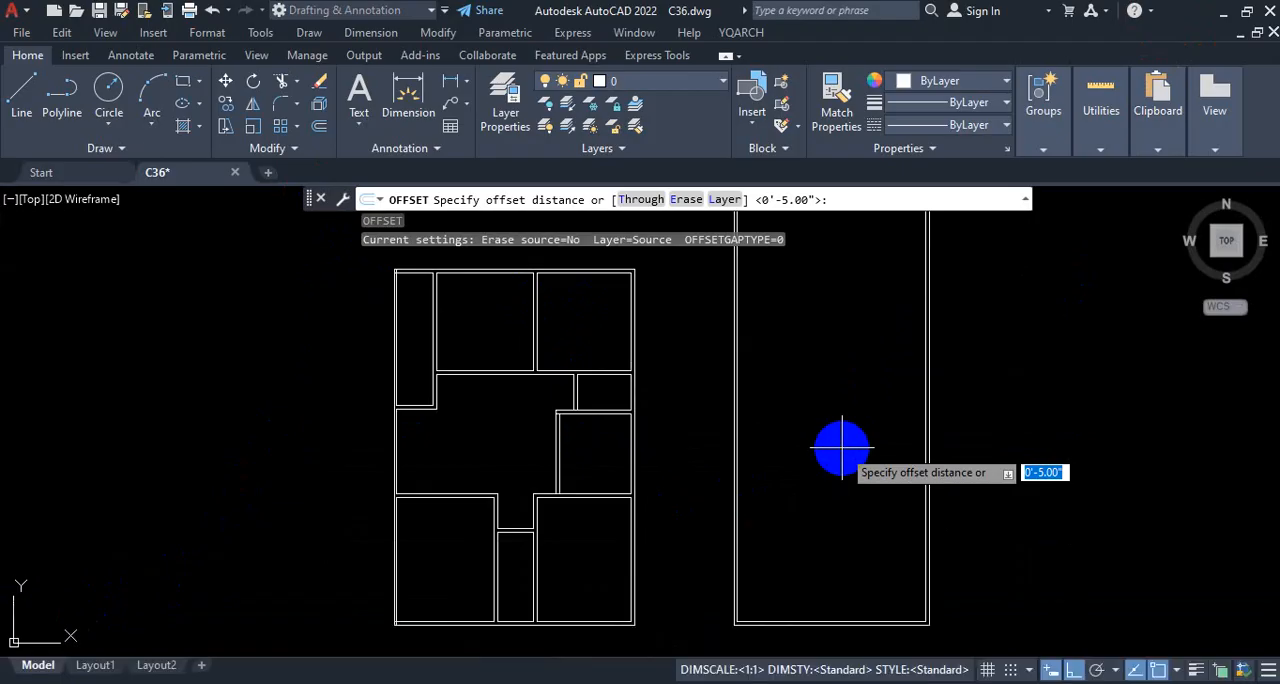
pyautogui.hotkey('ctrl', '1')
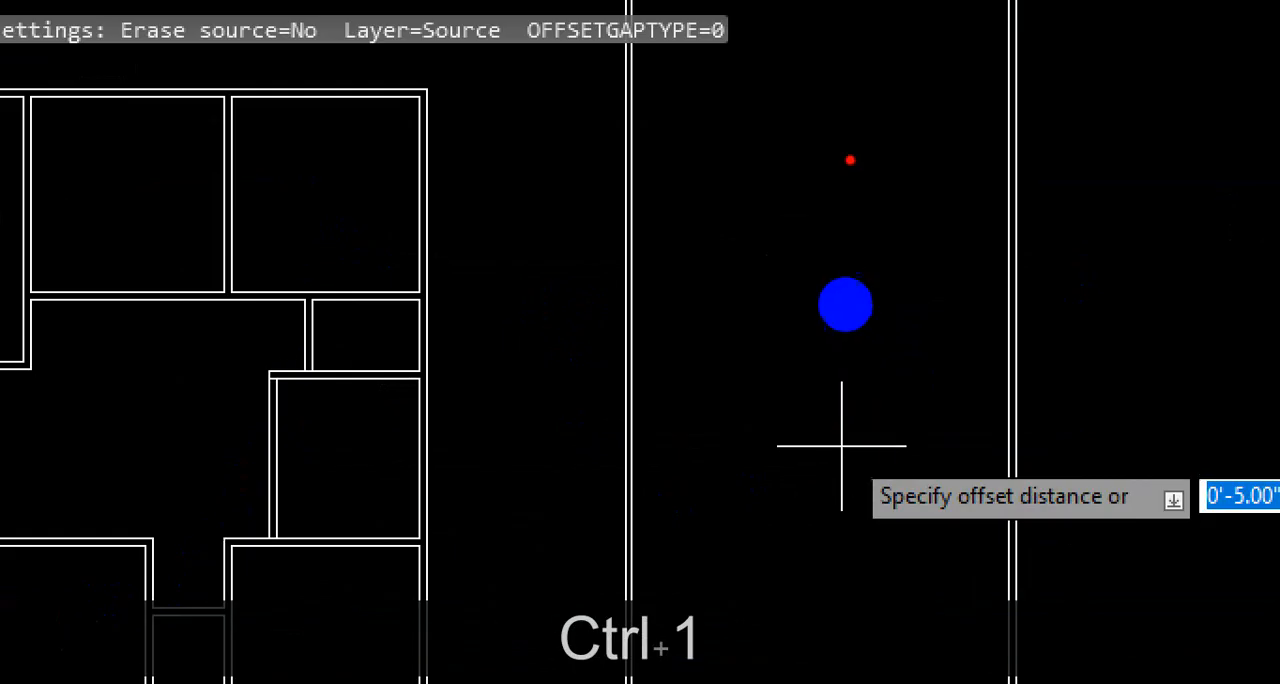
pyautogui.moveTo(847, 279); pyautogui.dragTo(862, 408)
pyautogui.moveTo(815, 100); pyautogui.dragTo(815, 316)
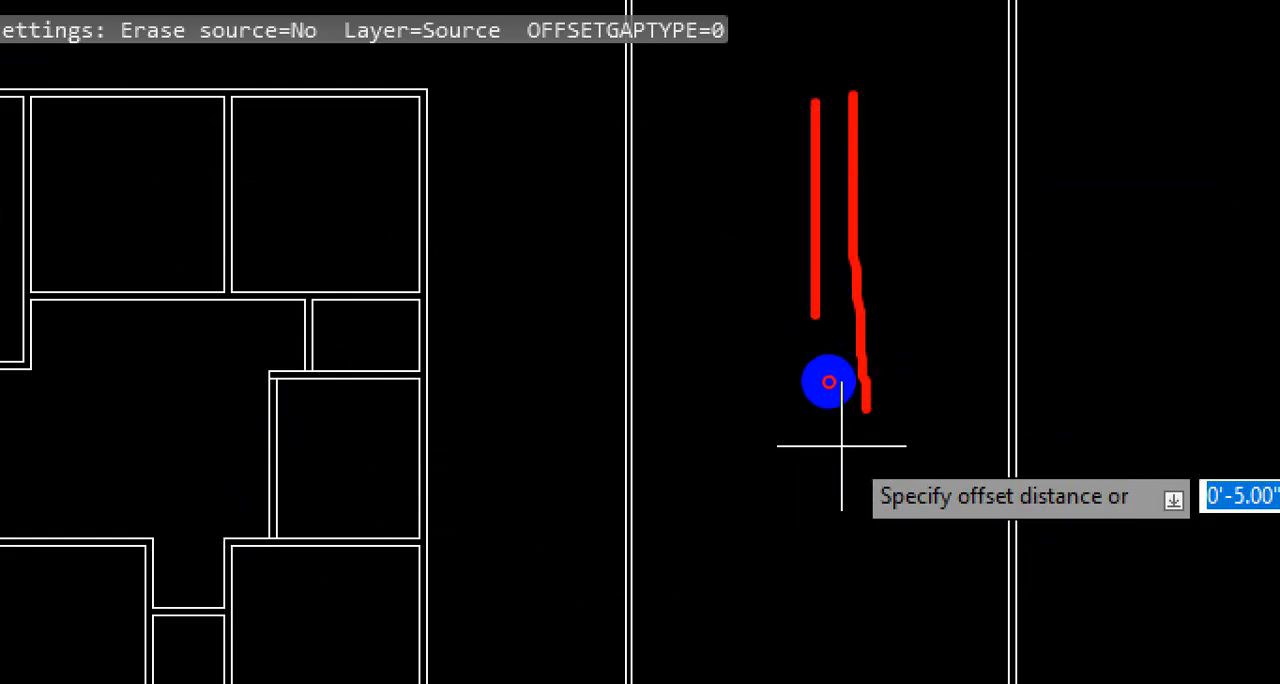
pyautogui.moveTo(691, 469); pyautogui.dragTo(893, 469)
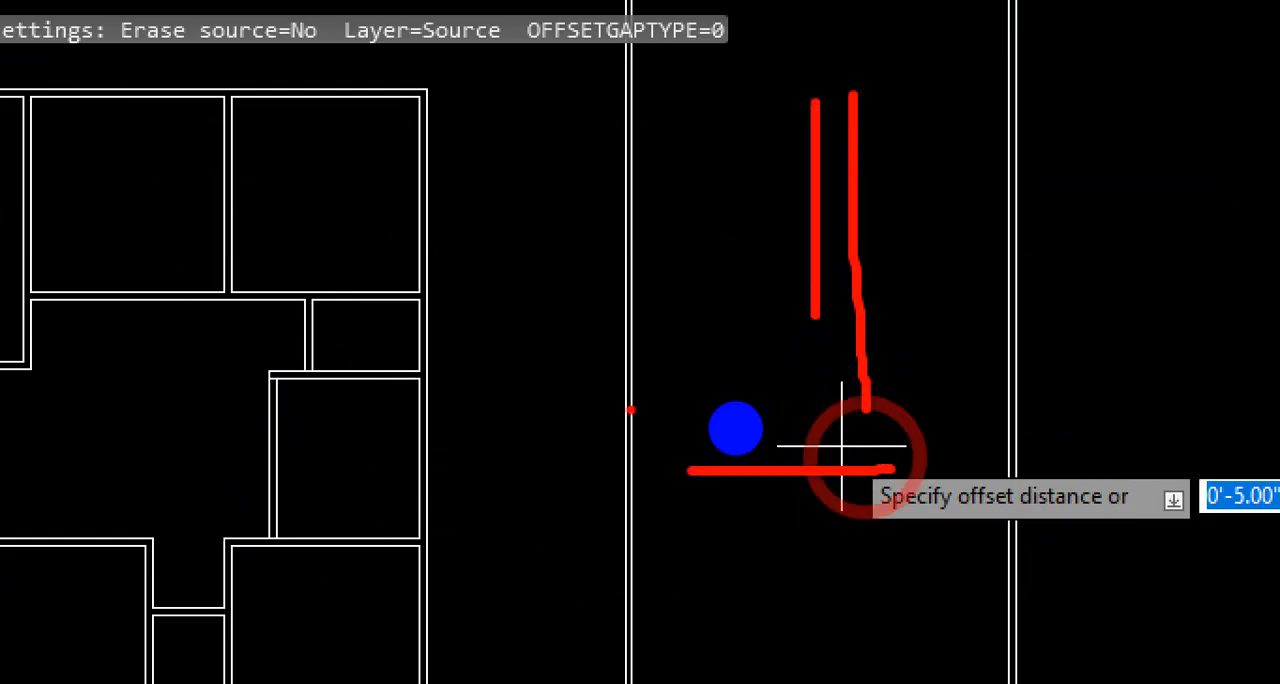
pyautogui.moveTo(628, 407); pyautogui.dragTo(835, 407)
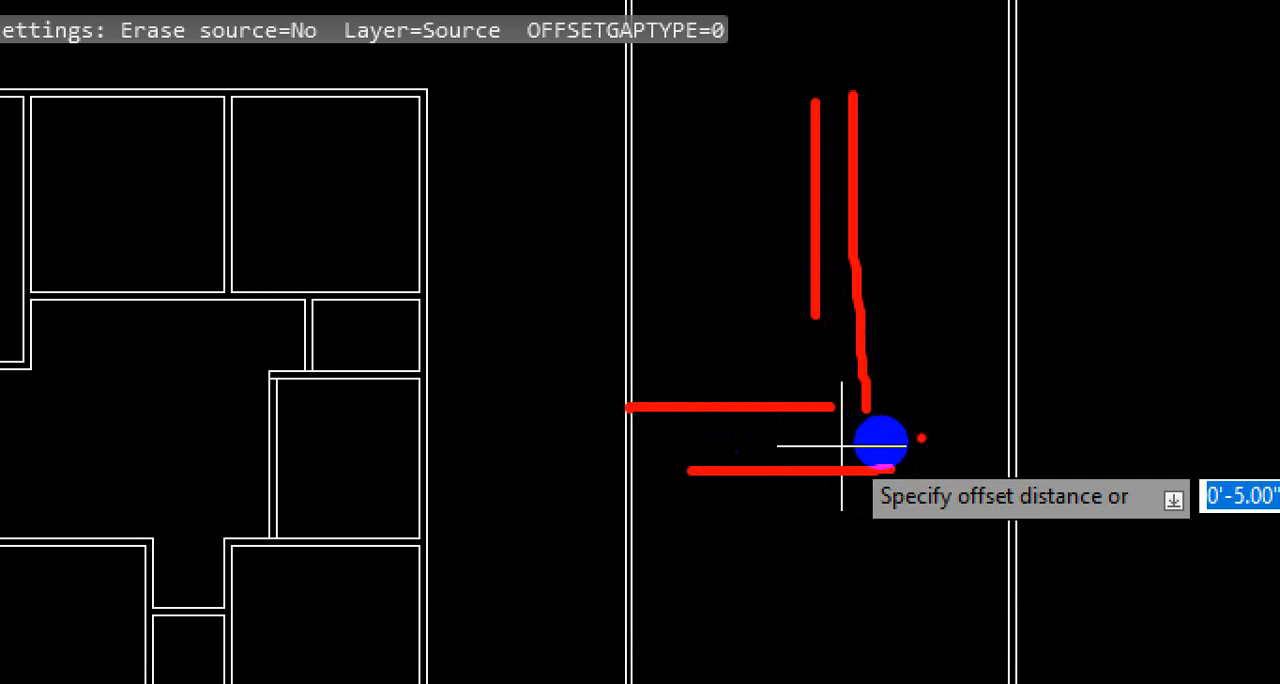
pyautogui.press('Escape')
pyautogui.hotkey('ctrl', '1')
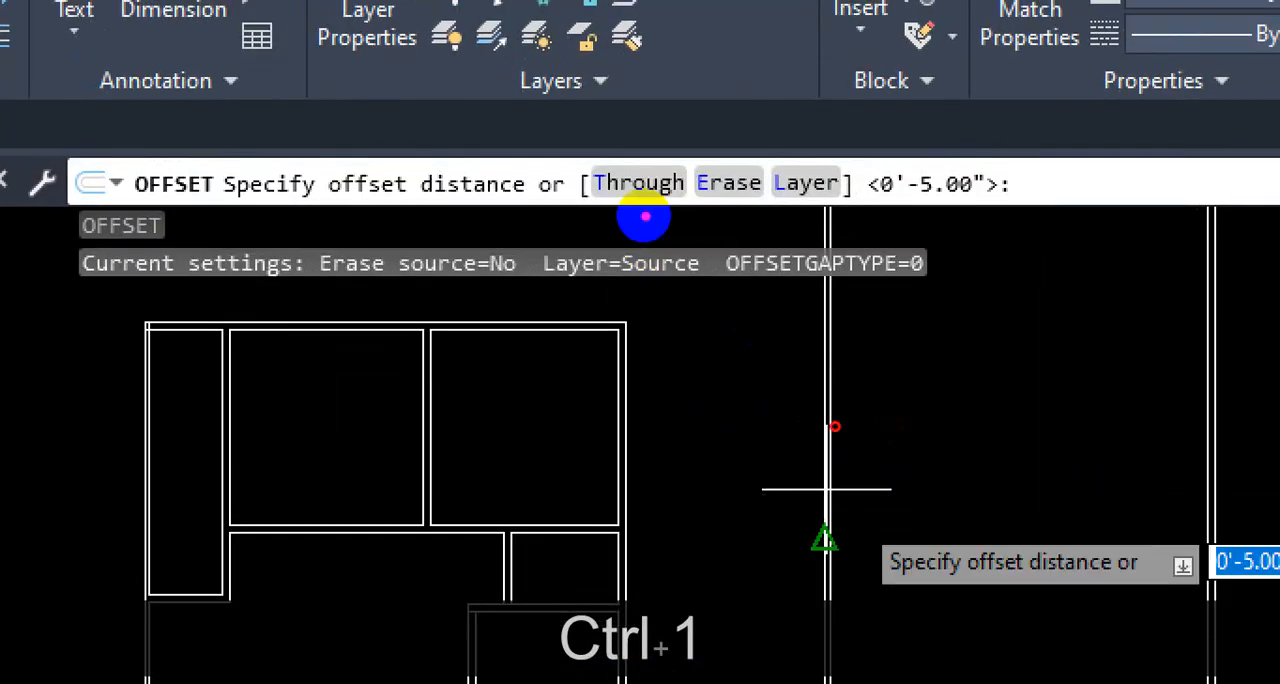
pyautogui.moveTo(660, 188)
pyautogui.mouseDown()
pyautogui.moveTo(603, 186)
pyautogui.moveTo(666, 206)
pyautogui.moveTo(600, 180)
pyautogui.mouseUp()
pyautogui.press('Escape')
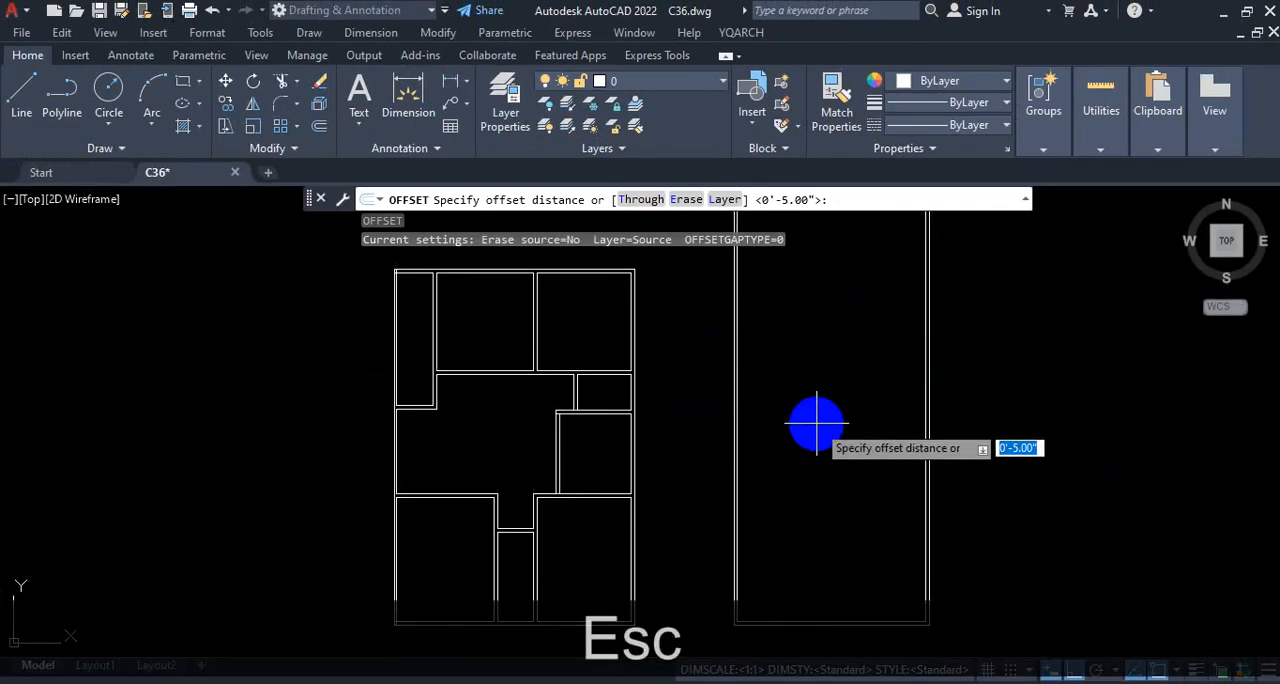
# Step: Offset the inner line of the new plan's right outer wall 10' inward using the Through option
pyautogui.press('Return')
pyautogui.scroll(-2, 820, 428)
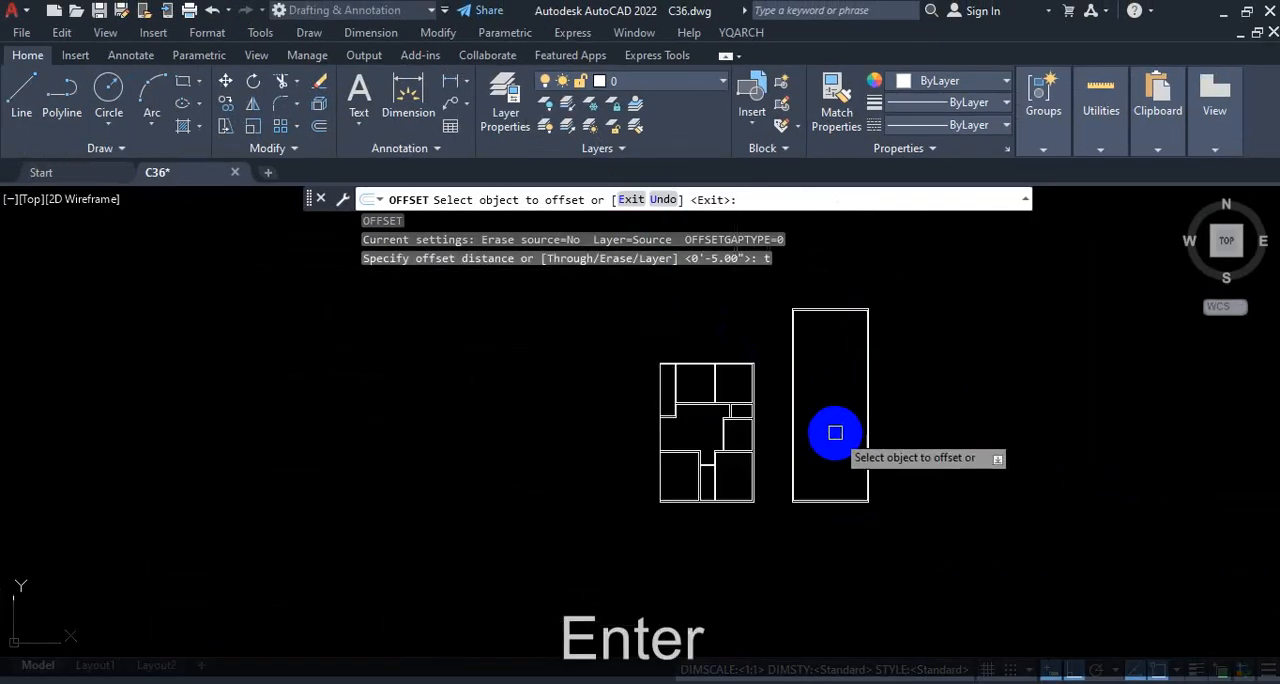
pyautogui.scroll(5, 900, 465)
pyautogui.click(893, 445)
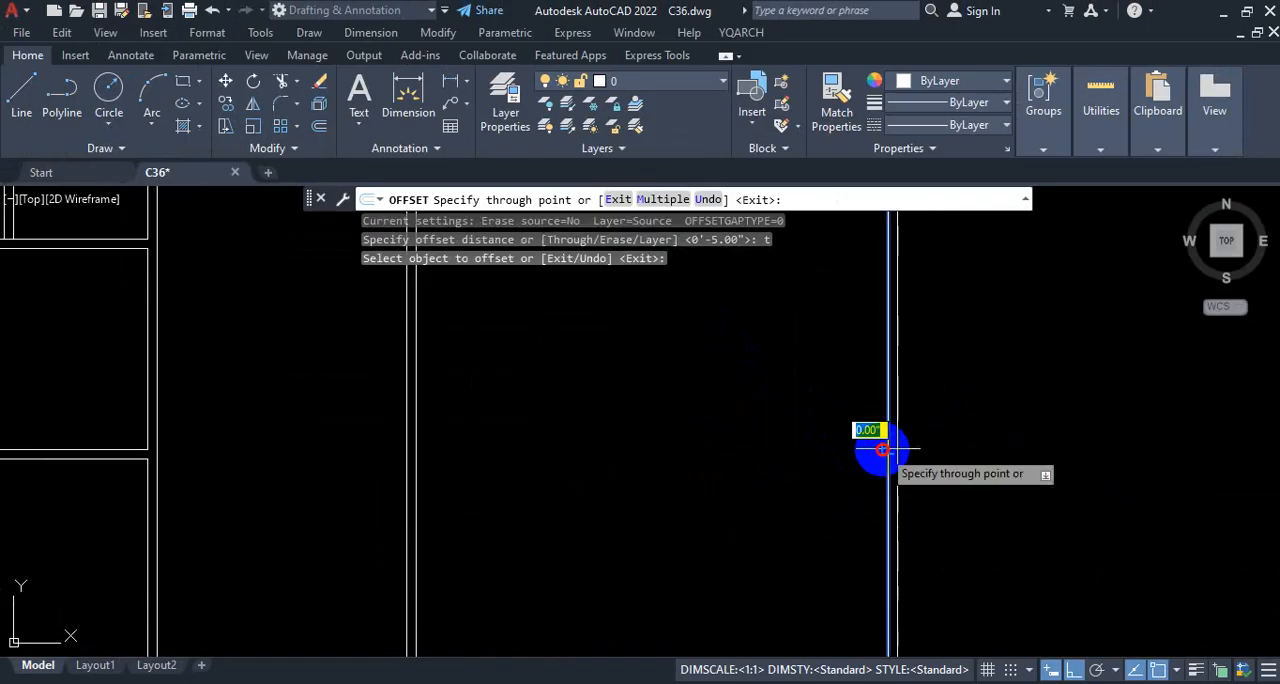
pyautogui.scroll(-2, 888, 443)
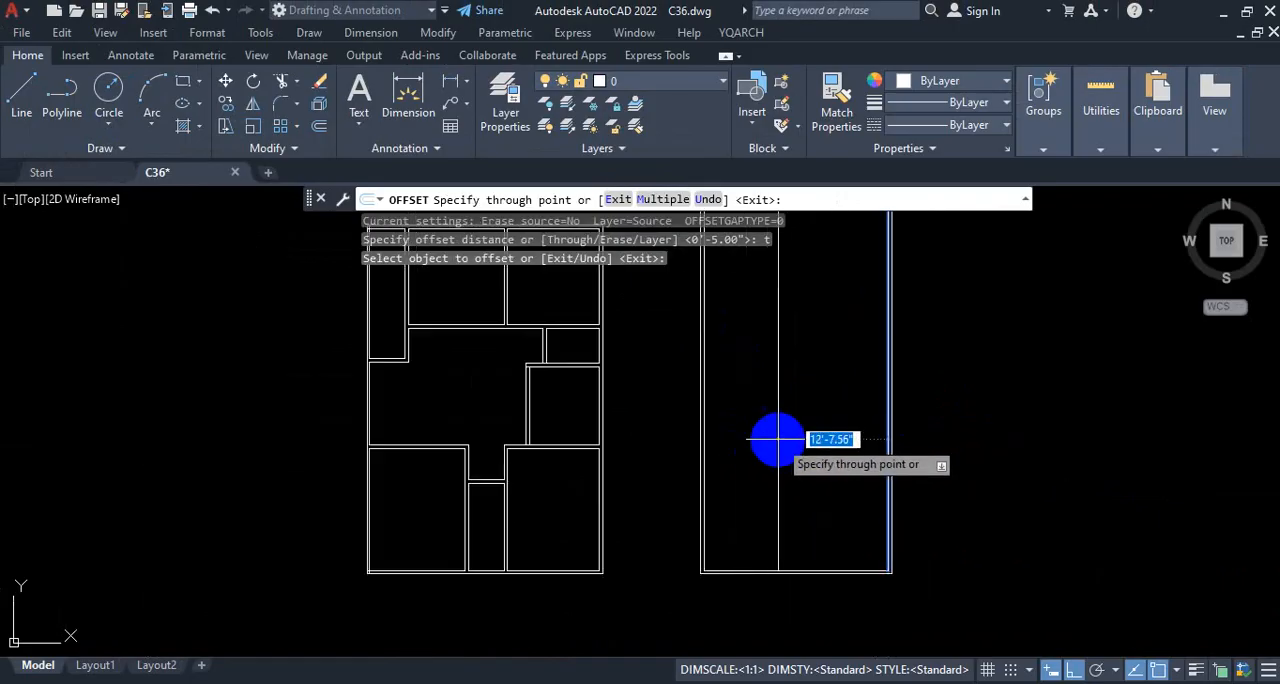
pyautogui.scroll(2, 840, 440)
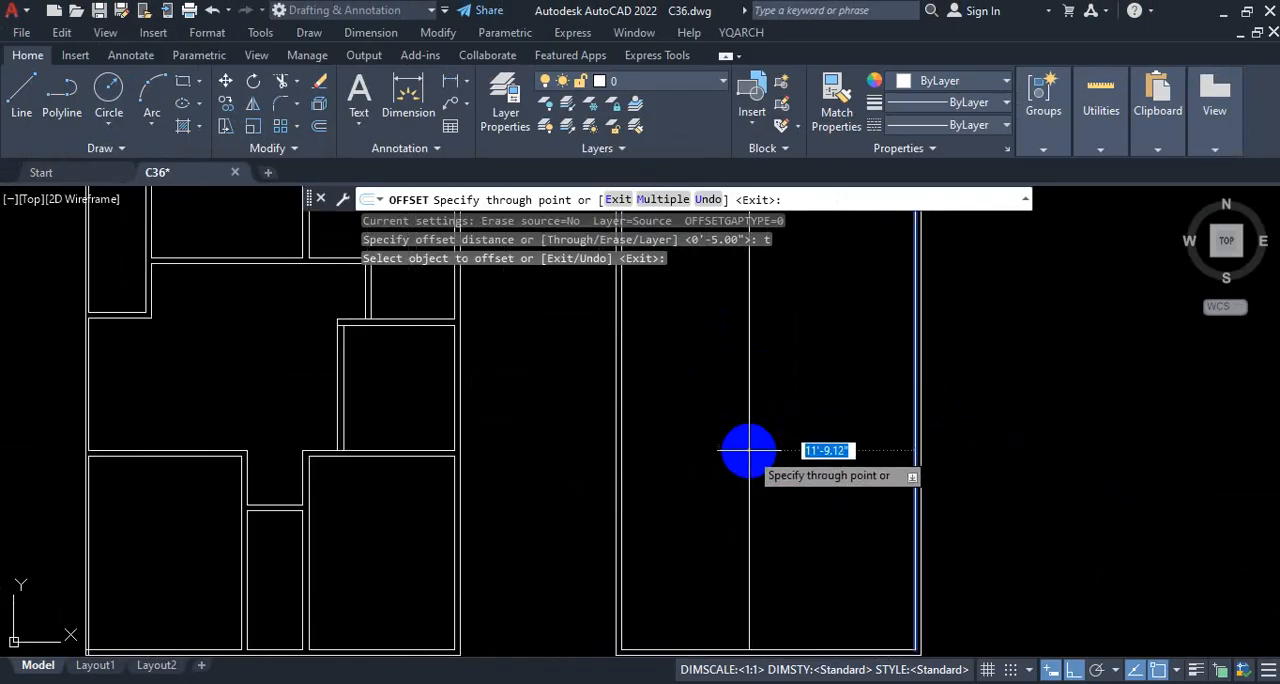
pyautogui.write('0')
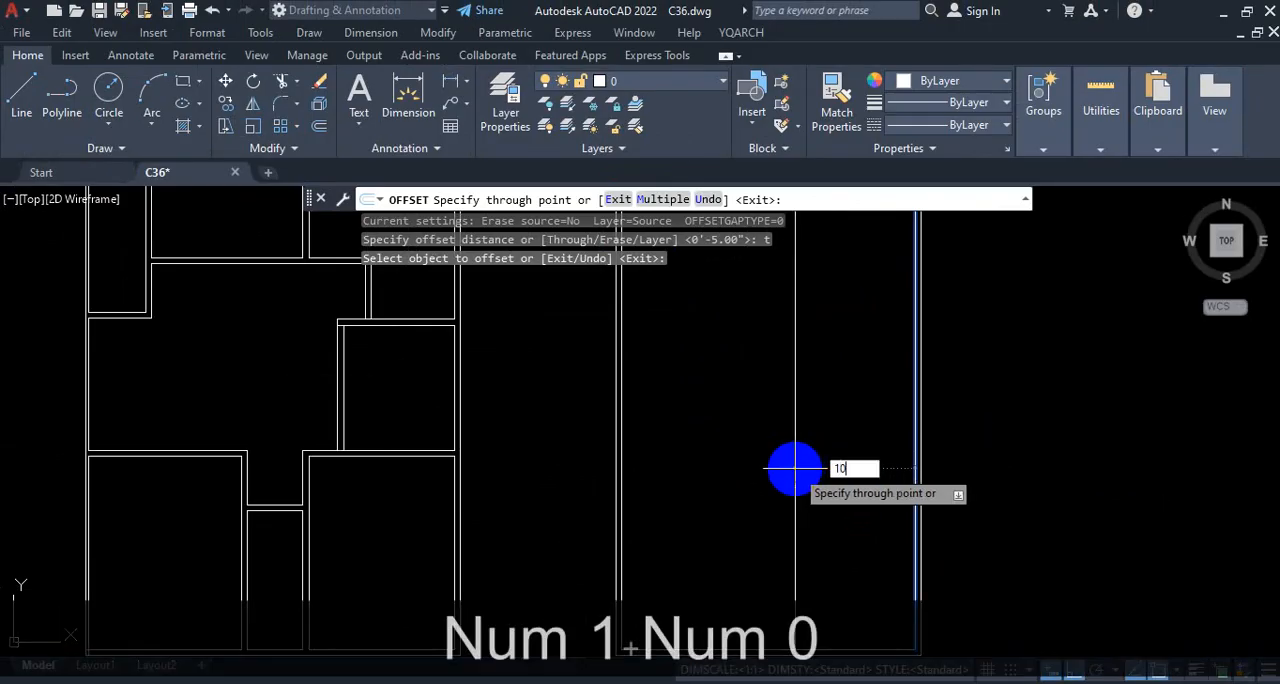
pyautogui.write("'")
pyautogui.press('Return')
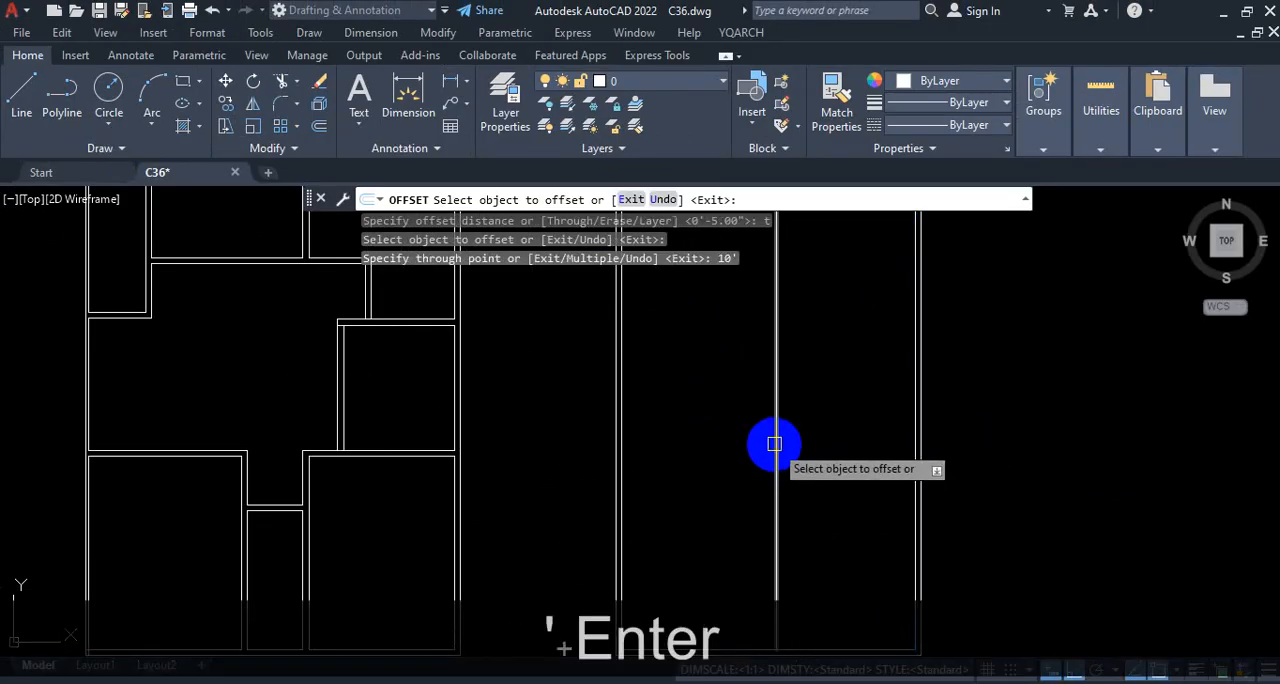
# Step: Offset the new partition line 5 inches to the left to form the interior wall thickness, and end the Offset command
pyautogui.click(773, 453)
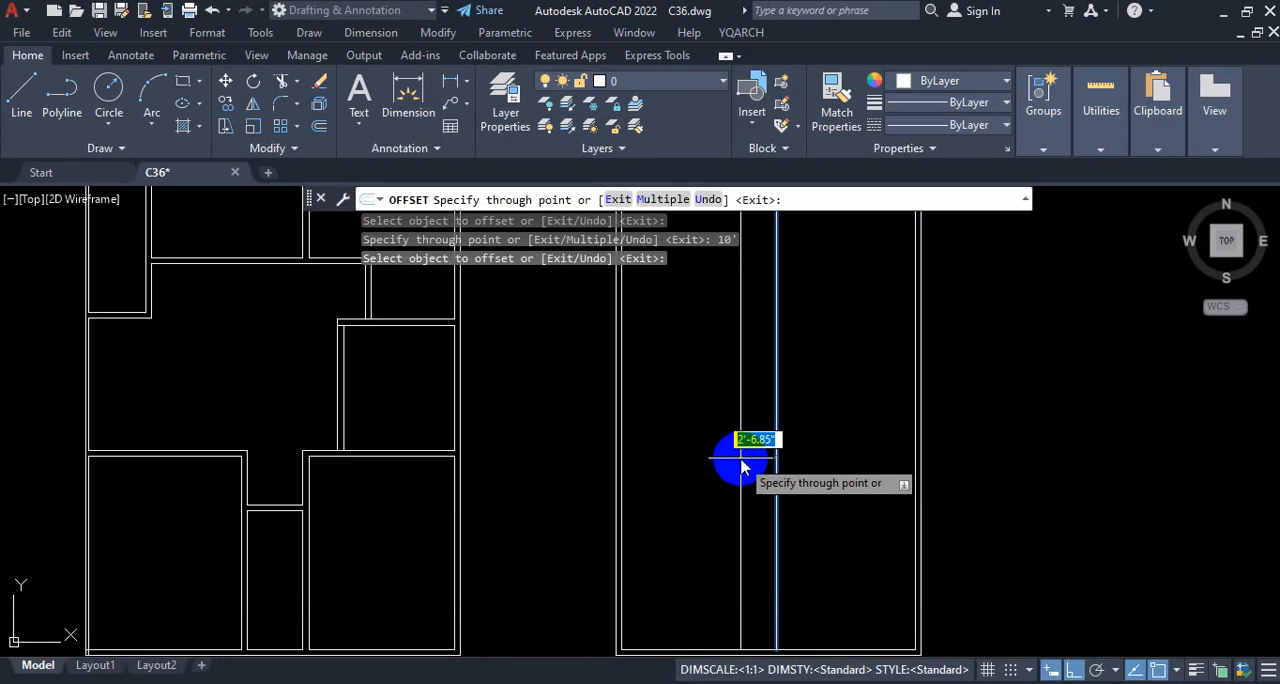
pyautogui.write('5')
pyautogui.press('Return')
pyautogui.scroll(-4, 830, 440)
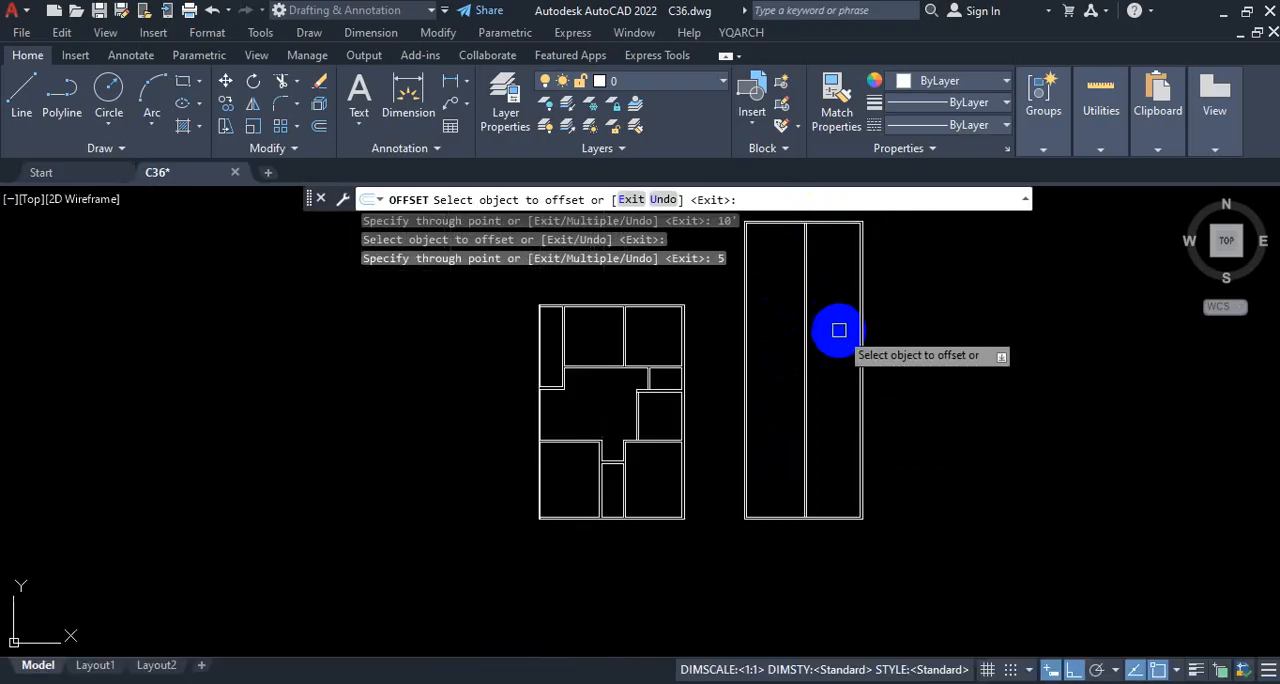
pyautogui.press('Escape')
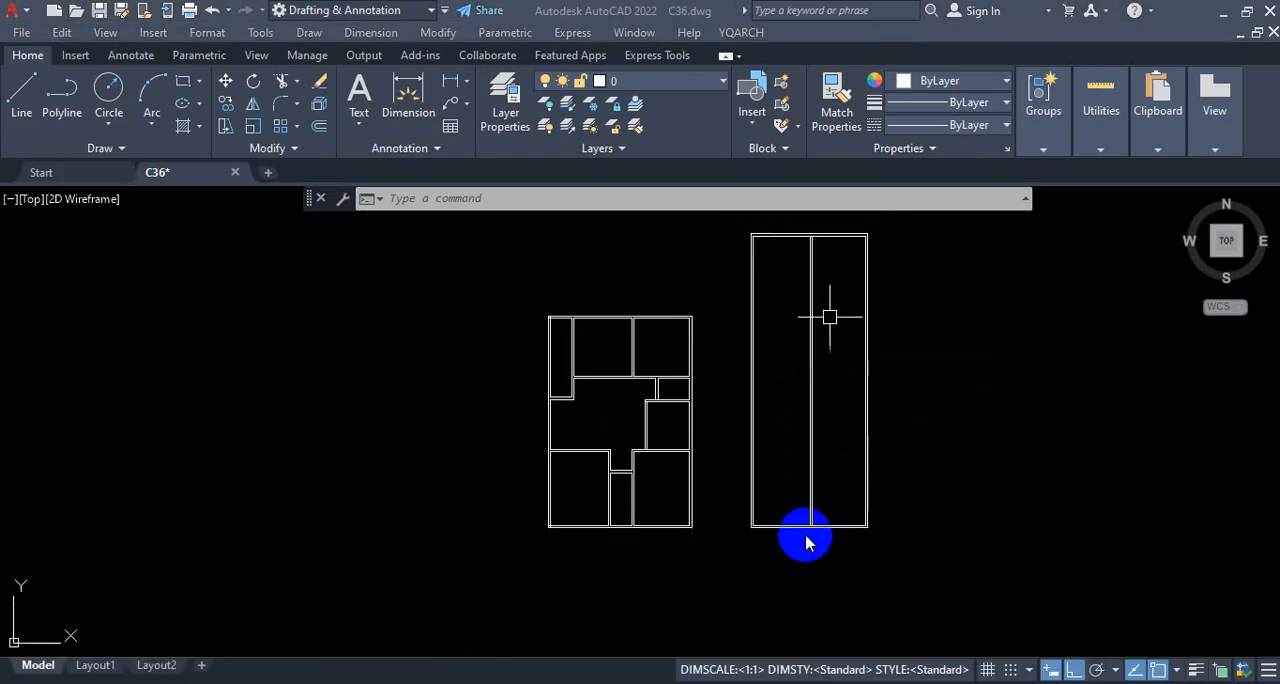
pyautogui.scroll(4, 834, 414)
pyautogui.scroll(-5, 829, 446)
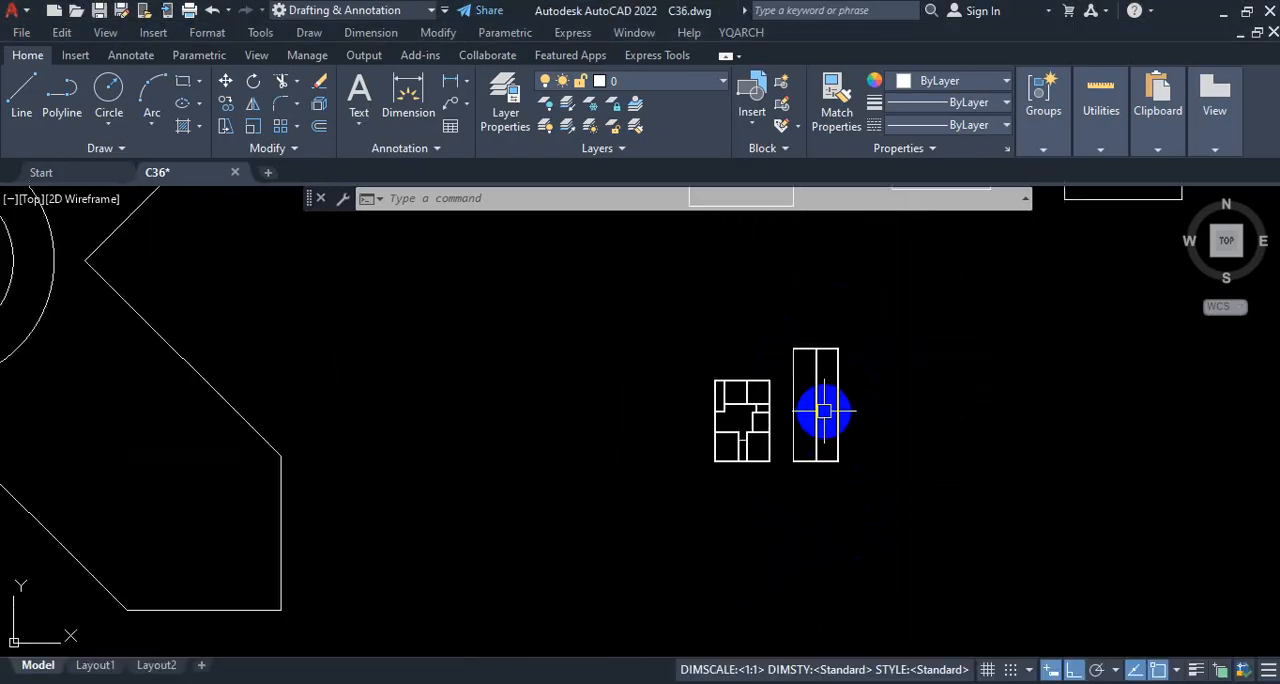
pyautogui.scroll(2, 788, 270)
pyautogui.scroll(2, 800, 440)
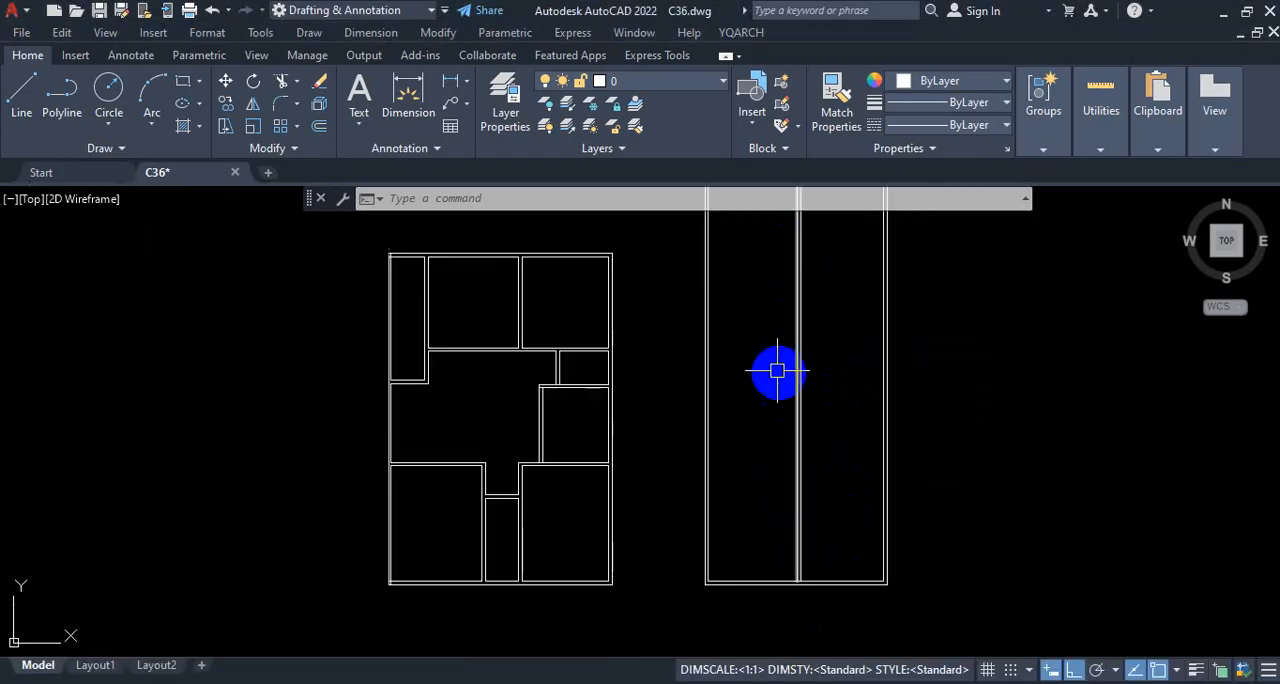
# Step: Switch to the reference PDF and examine the lower plan's horizontal walls and room depths, covering both master bedrooms and baths
pyautogui.click(703, 682)
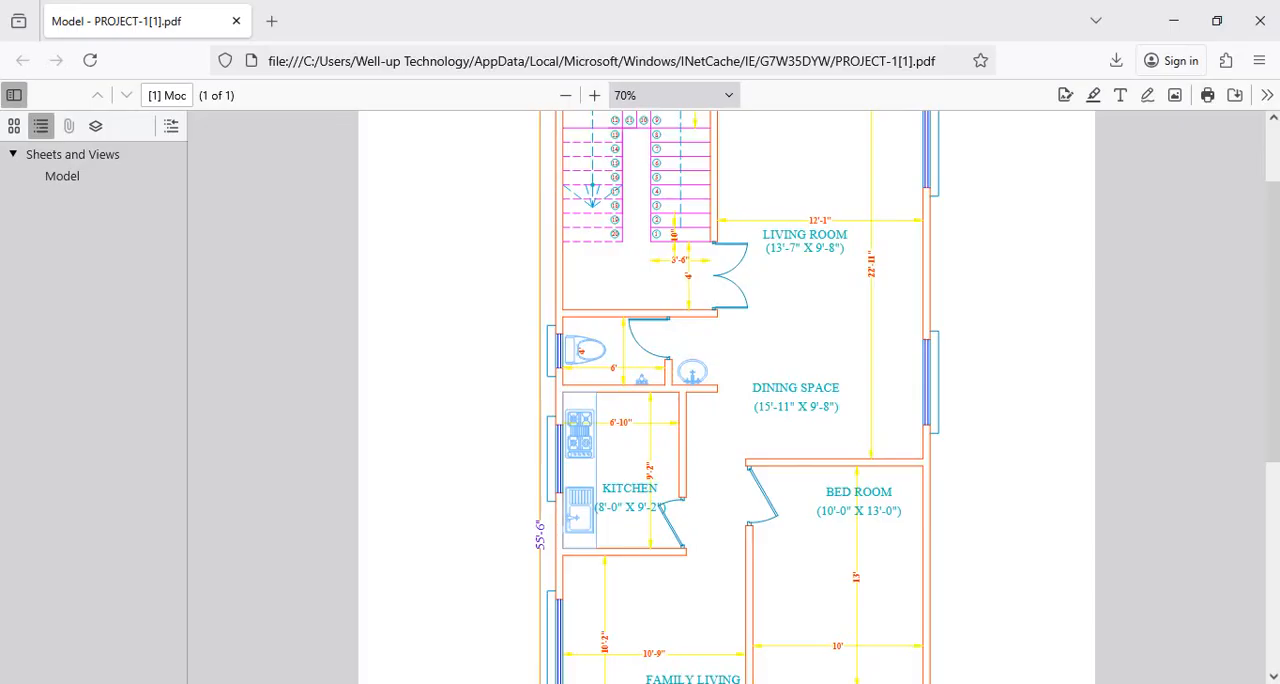
pyautogui.scroll(-4, 697, 390)
pyautogui.scroll(4, 710, 388)
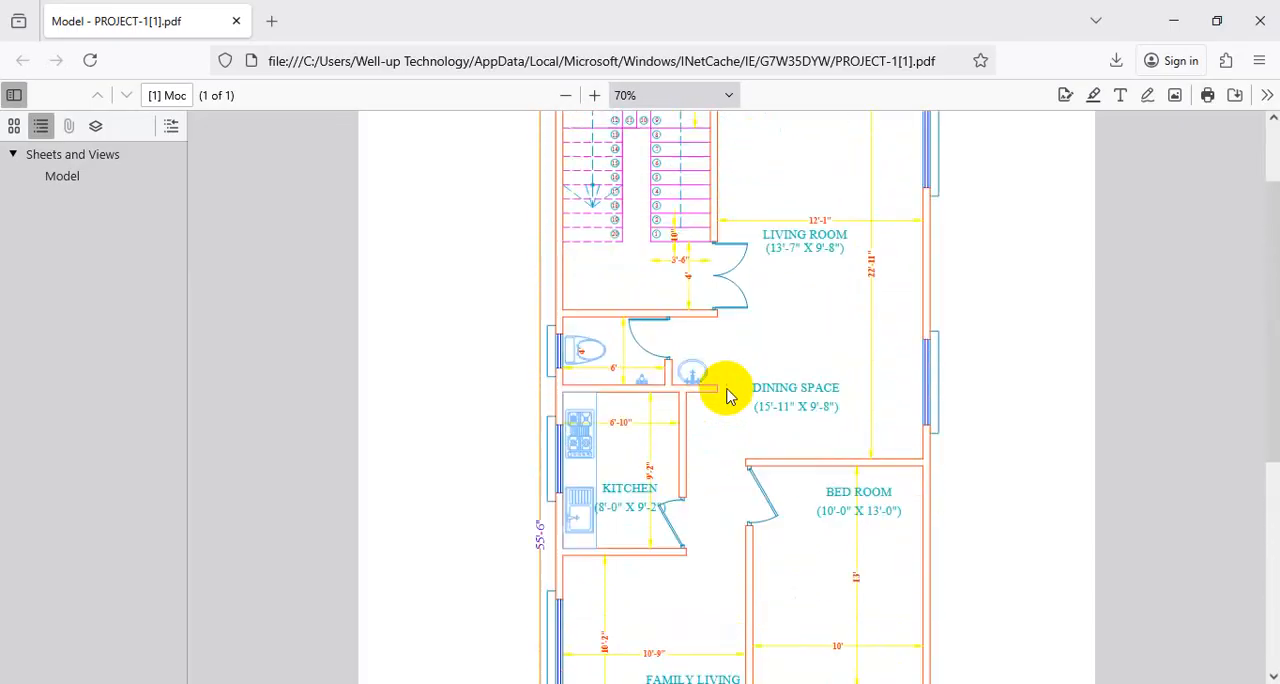
pyautogui.scroll(-2, 725, 390)
pyautogui.scroll(-3, 735, 390)
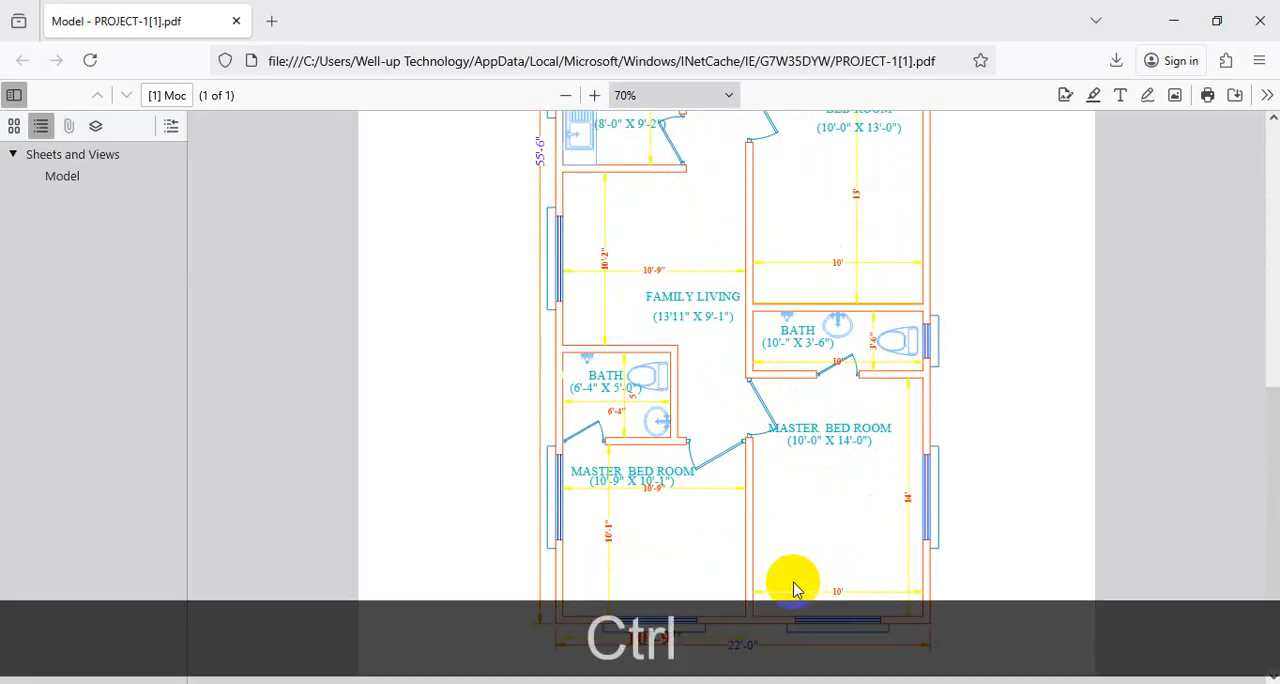
pyautogui.hotkey('ctrl', '1')
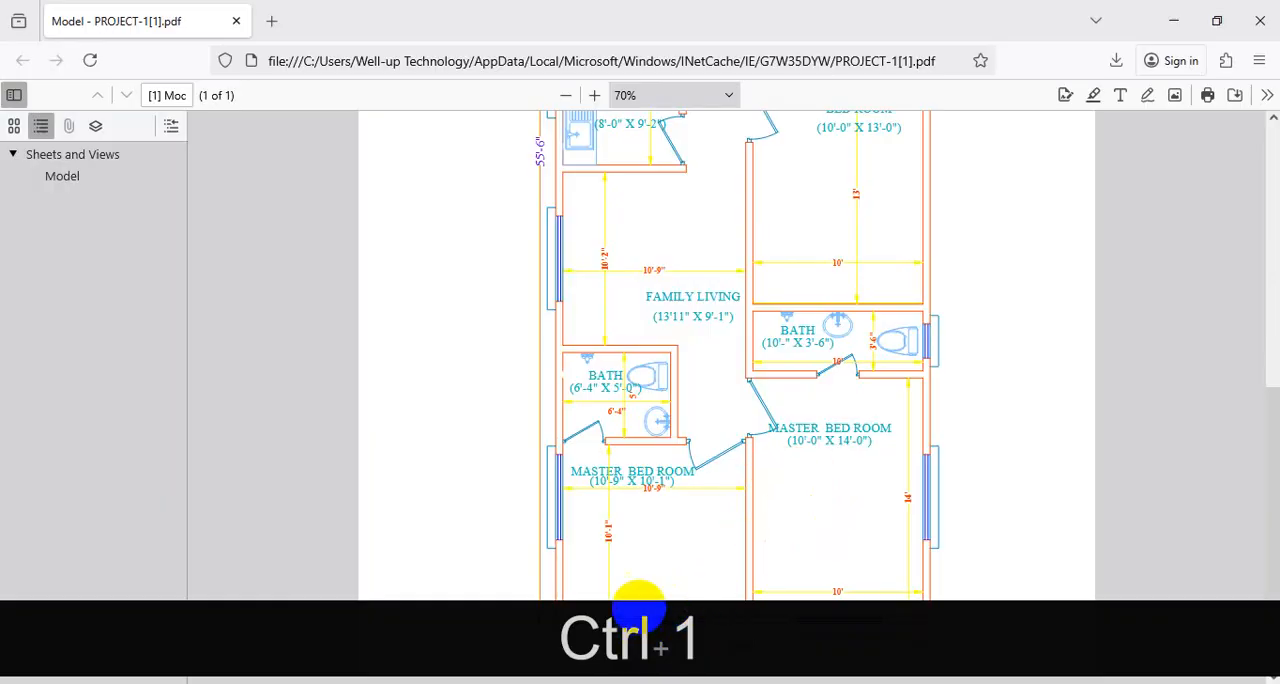
pyautogui.moveTo(685, 599)
pyautogui.mouseDown()
pyautogui.moveTo(857, 580)
pyautogui.moveTo(580, 603)
pyautogui.moveTo(903, 607)
pyautogui.mouseUp()
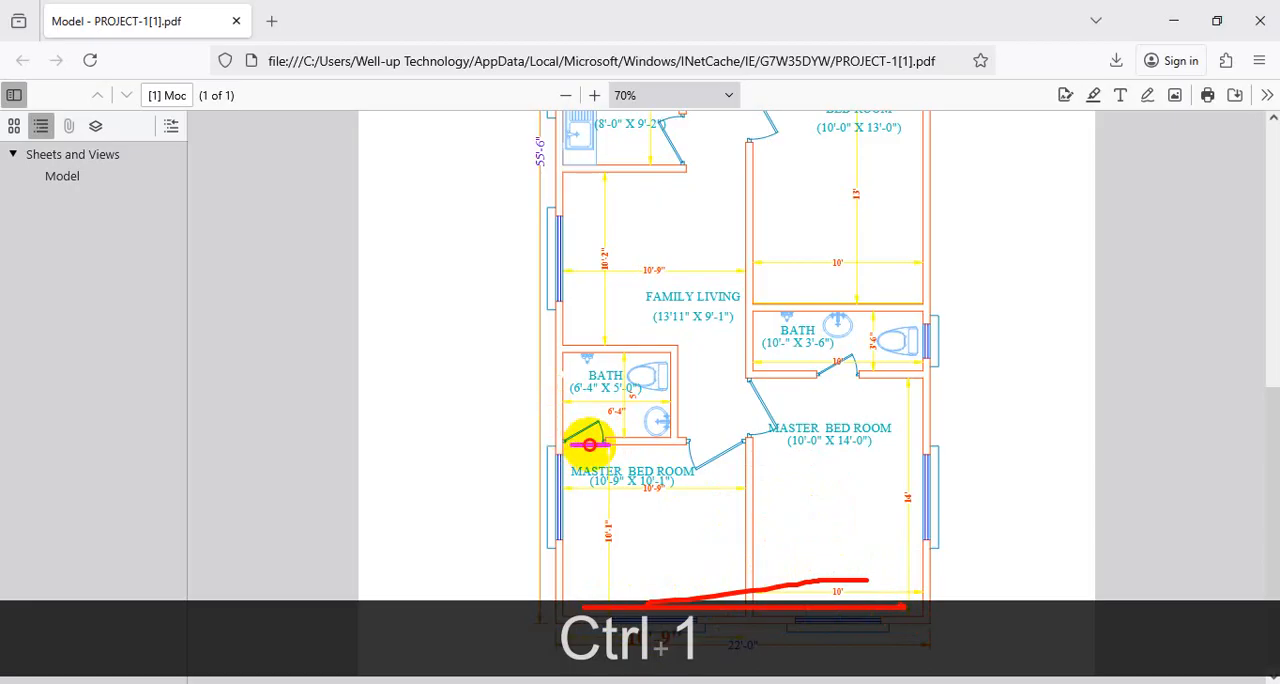
pyautogui.moveTo(590, 444); pyautogui.dragTo(740, 444)
pyautogui.moveTo(613, 500)
pyautogui.mouseDown()
pyautogui.moveTo(603, 507)
pyautogui.moveTo(634, 530)
pyautogui.moveTo(608, 503)
pyautogui.mouseUp()
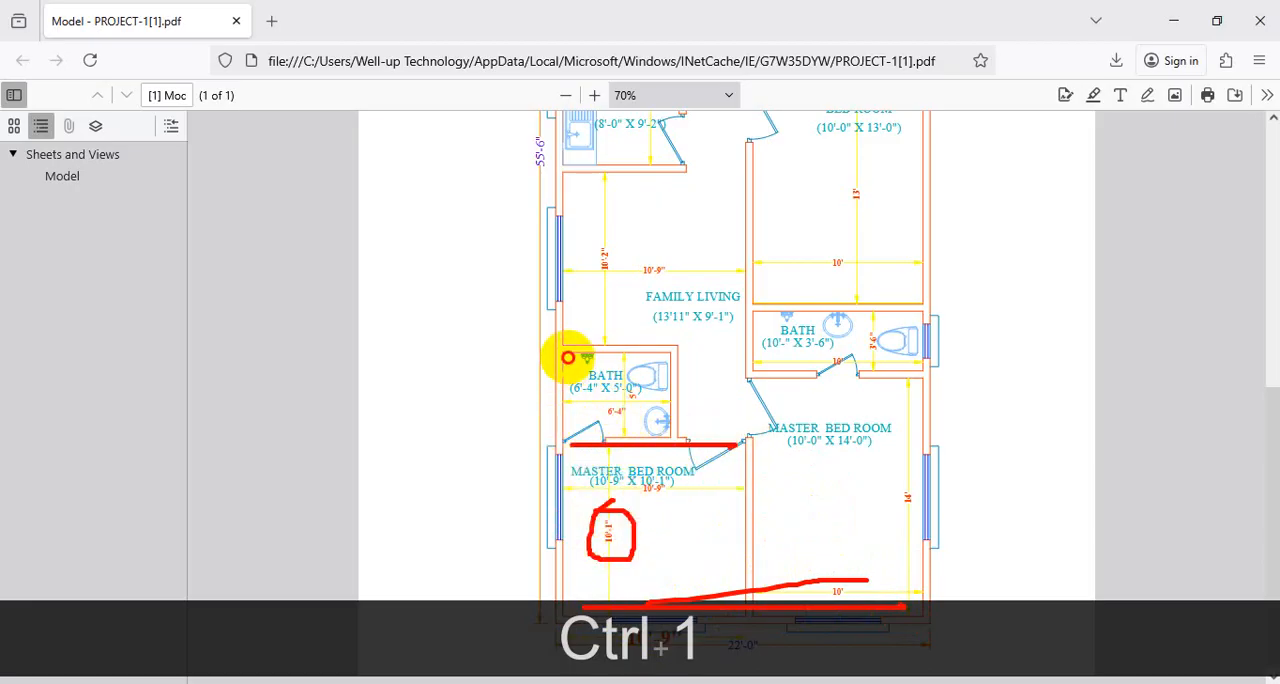
pyautogui.moveTo(567, 357); pyautogui.dragTo(663, 360)
pyautogui.moveTo(571, 347); pyautogui.dragTo(678, 347)
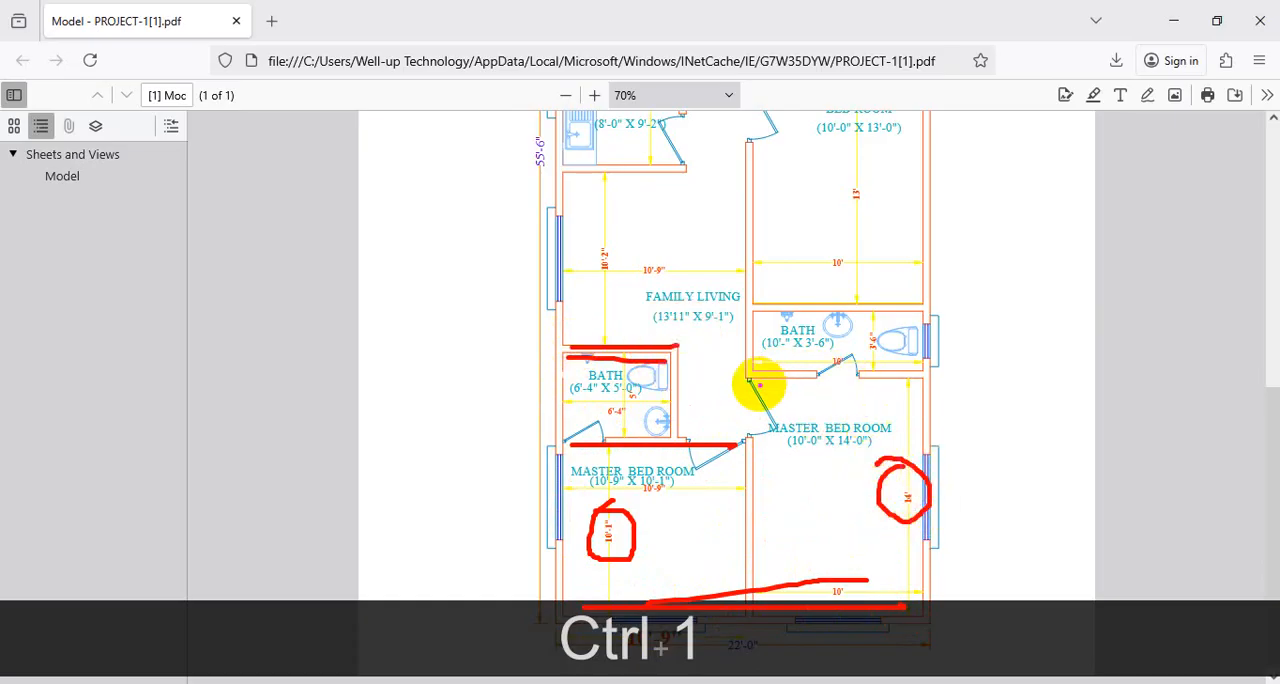
pyautogui.moveTo(759, 384)
pyautogui.mouseDown()
pyautogui.moveTo(876, 383)
pyautogui.moveTo(754, 373)
pyautogui.moveTo(803, 376)
pyautogui.mouseUp()
pyautogui.moveTo(887, 322); pyautogui.dragTo(885, 365)
pyautogui.moveTo(933, 305); pyautogui.dragTo(794, 306)
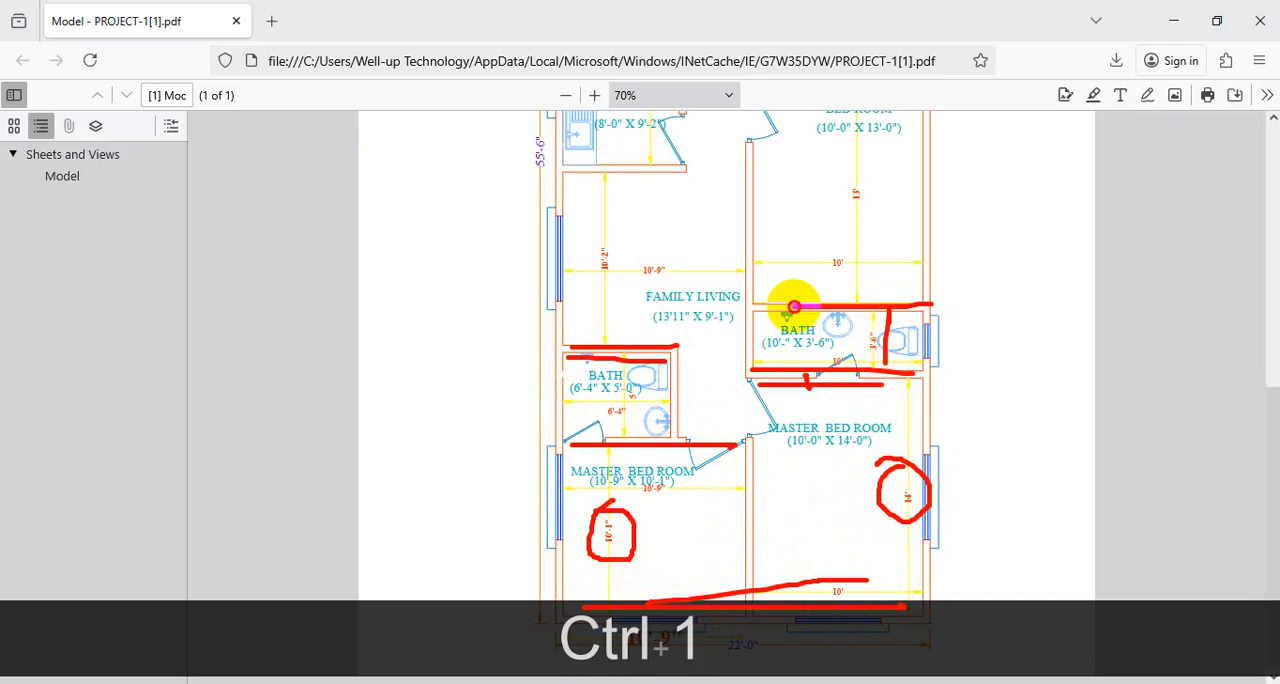
pyautogui.press('Escape')
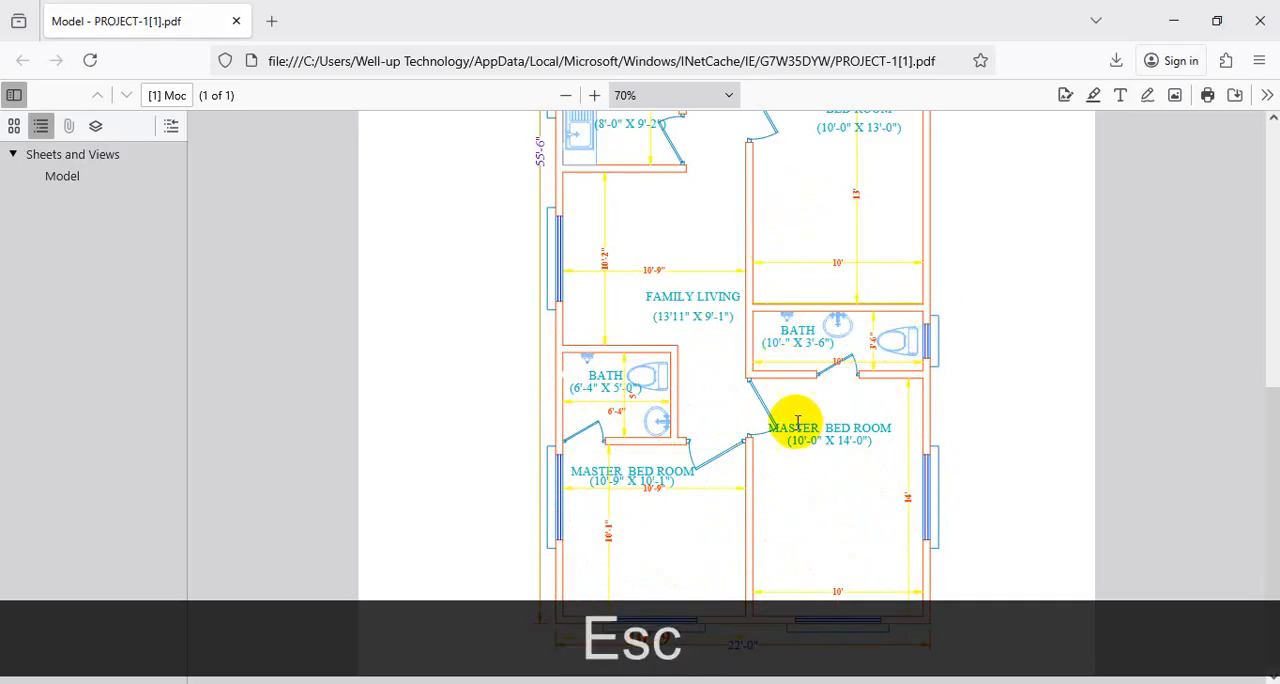
# Step: Examine where the central partition meets the horizontal walls of the two master bedrooms in the PDF, and return to AutoCAD
pyautogui.hotkey('ctrl', '1')
pyautogui.click(729, 363)
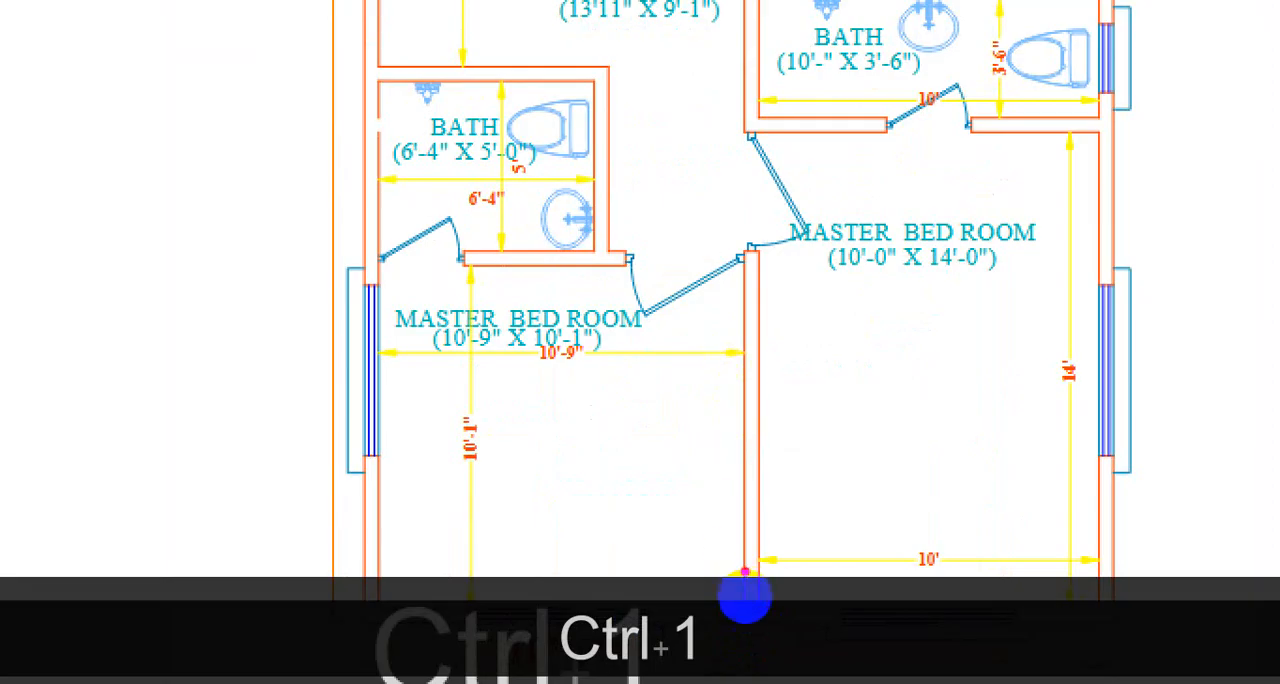
pyautogui.moveTo(737, 106); pyautogui.dragTo(755, 333)
pyautogui.moveTo(740, 270); pyautogui.dragTo(478, 272)
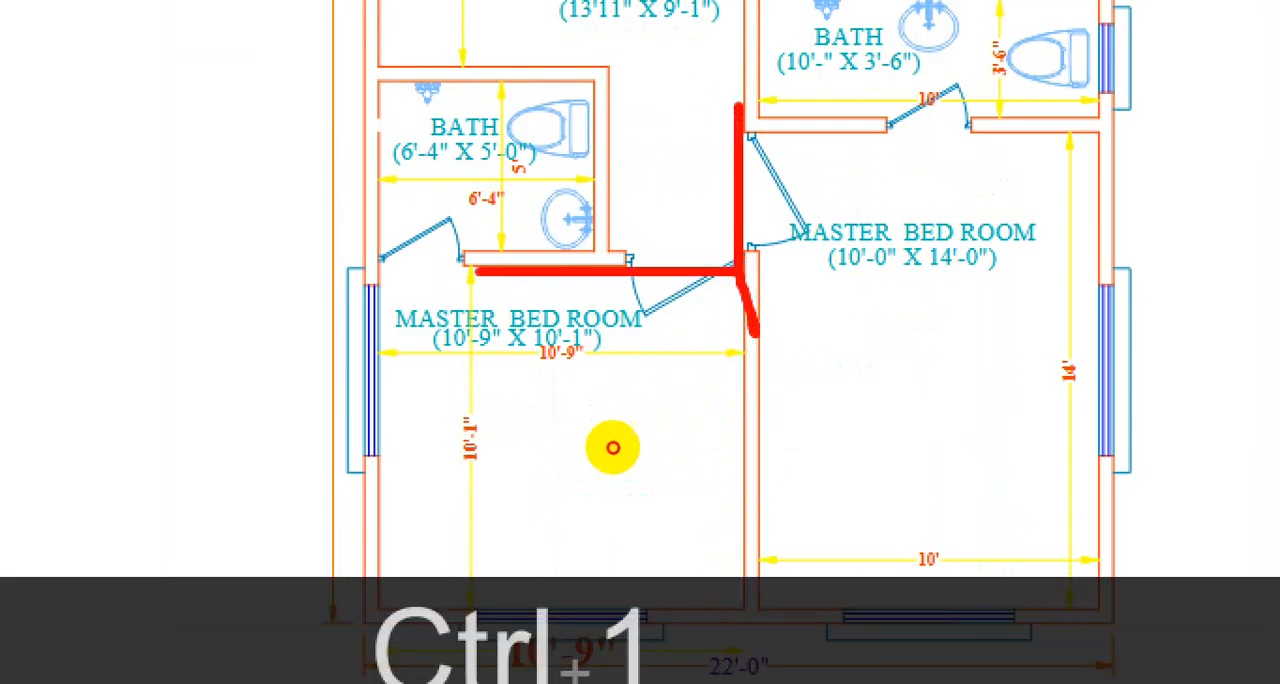
pyautogui.moveTo(765, 85); pyautogui.dragTo(755, 335)
pyautogui.moveTo(750, 248); pyautogui.dragTo(1082, 248)
pyautogui.moveTo(933, 192); pyautogui.dragTo(958, 243)
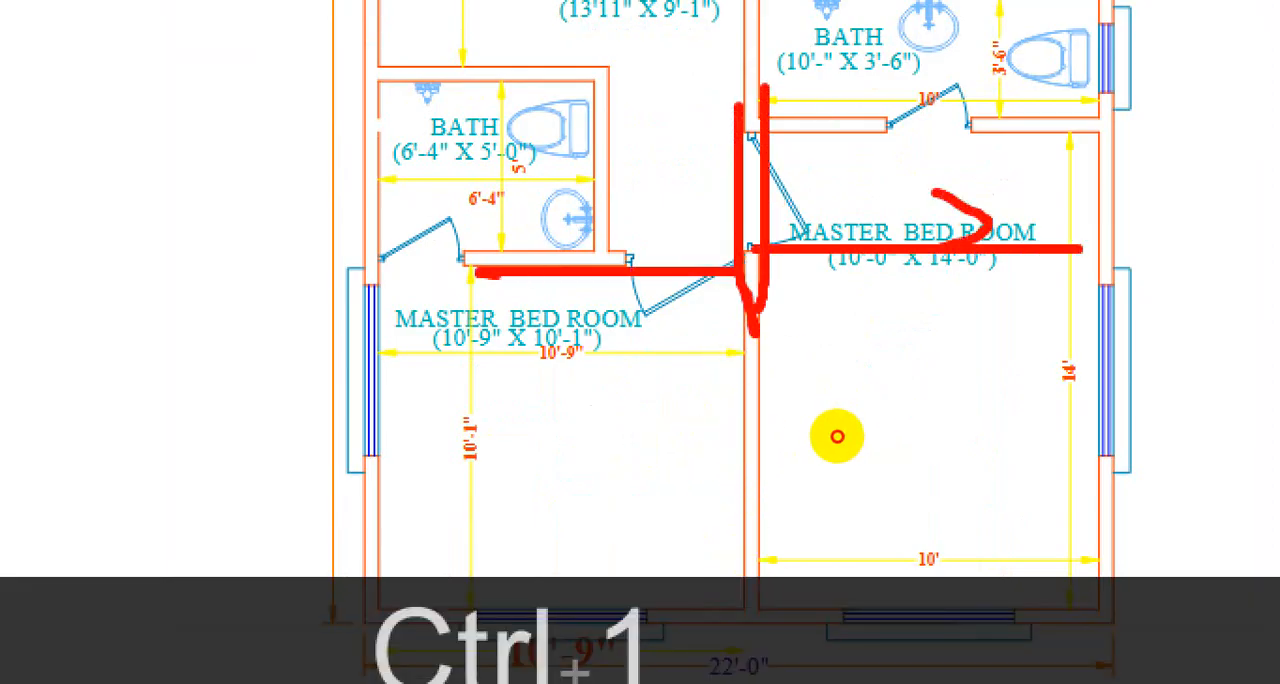
pyautogui.press('Escape')
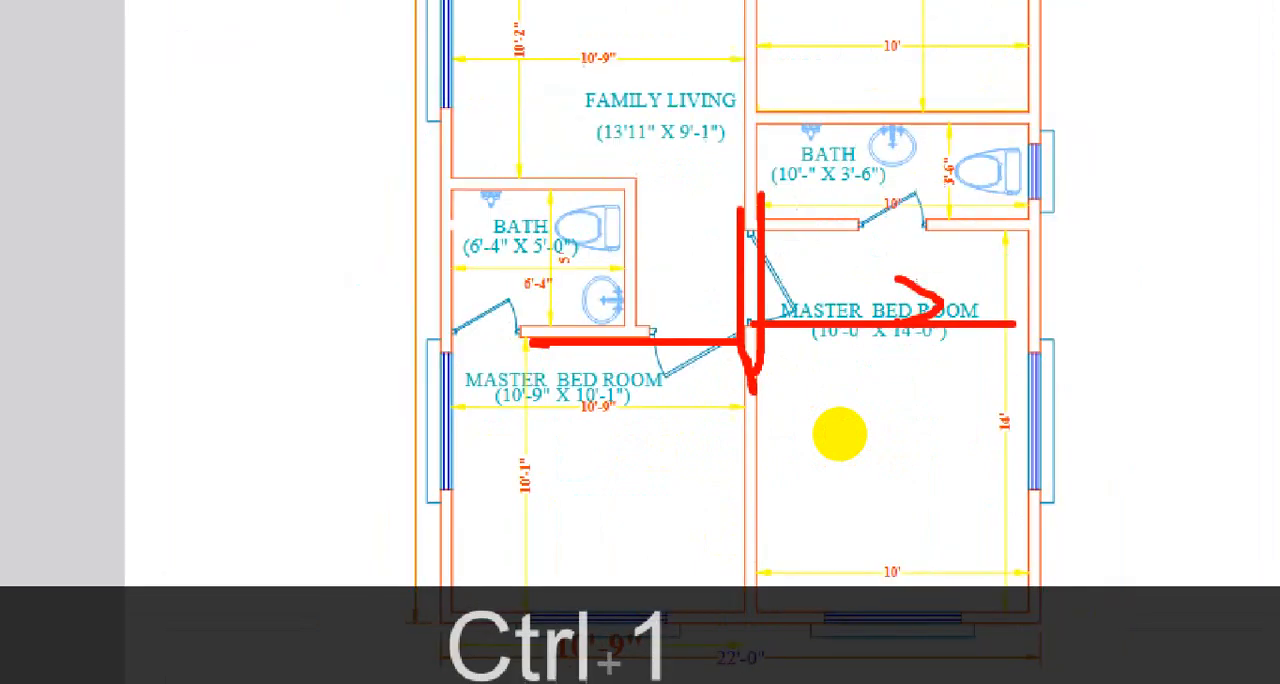
pyautogui.click(1163, 22)
# Step: Trim the bottom outer wall's inner line between the two lines of the new vertical partition
pyautogui.scroll(-4, 803, 322)
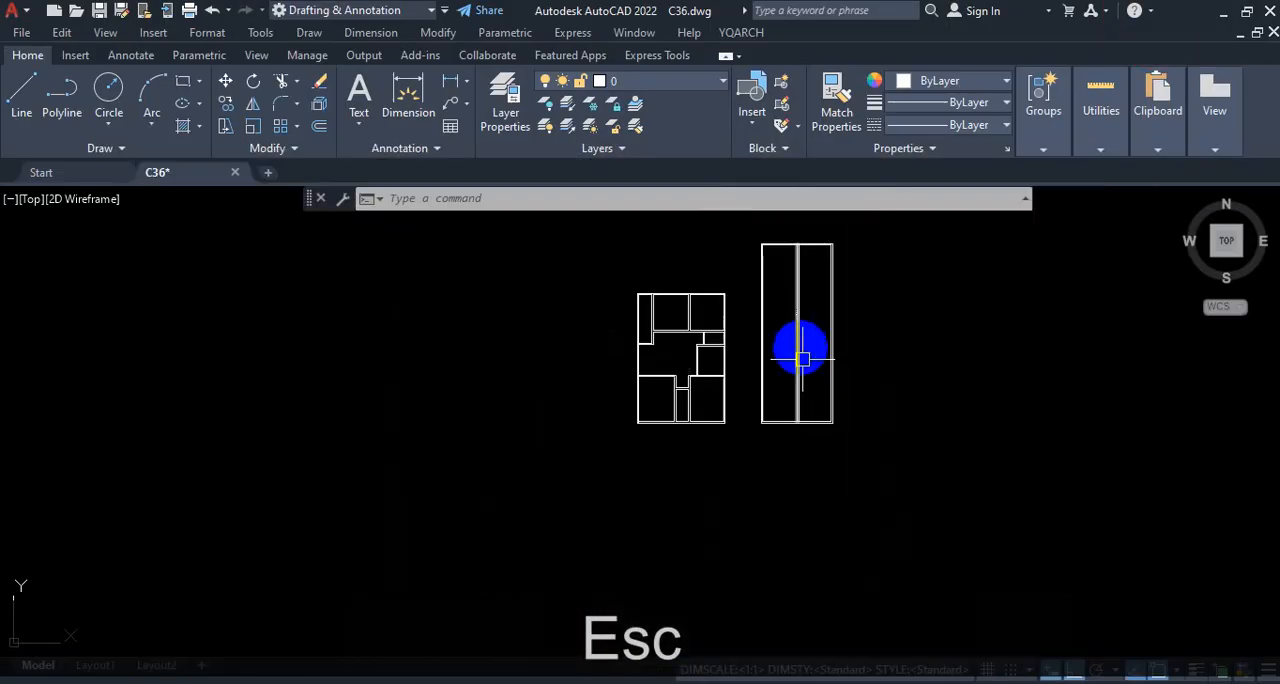
pyautogui.scroll(14, 793, 423)
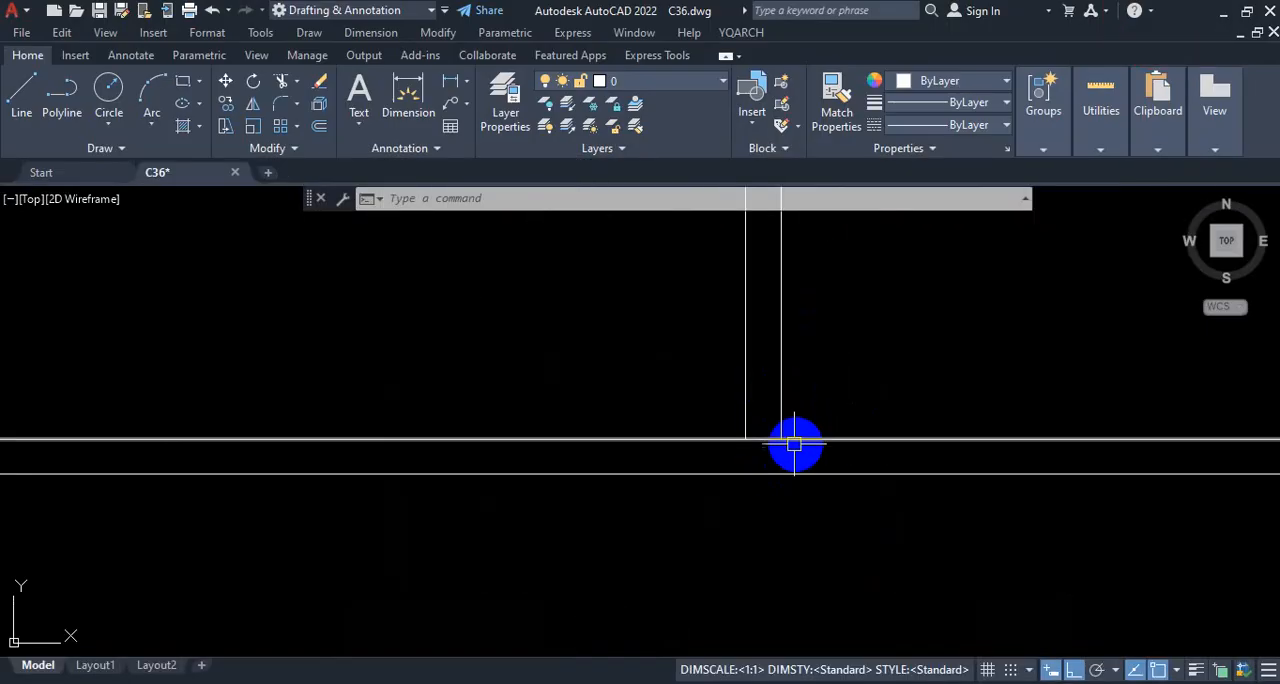
pyautogui.scroll(2, 778, 440)
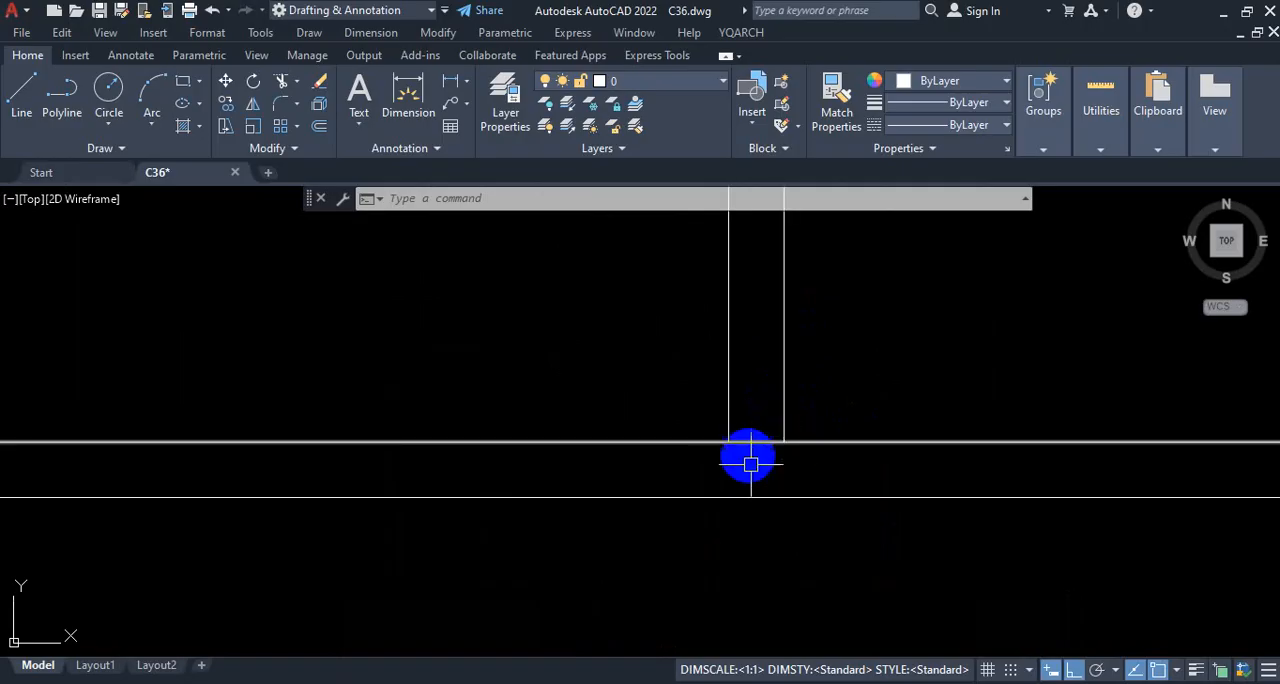
pyautogui.scroll(-6, 740, 449)
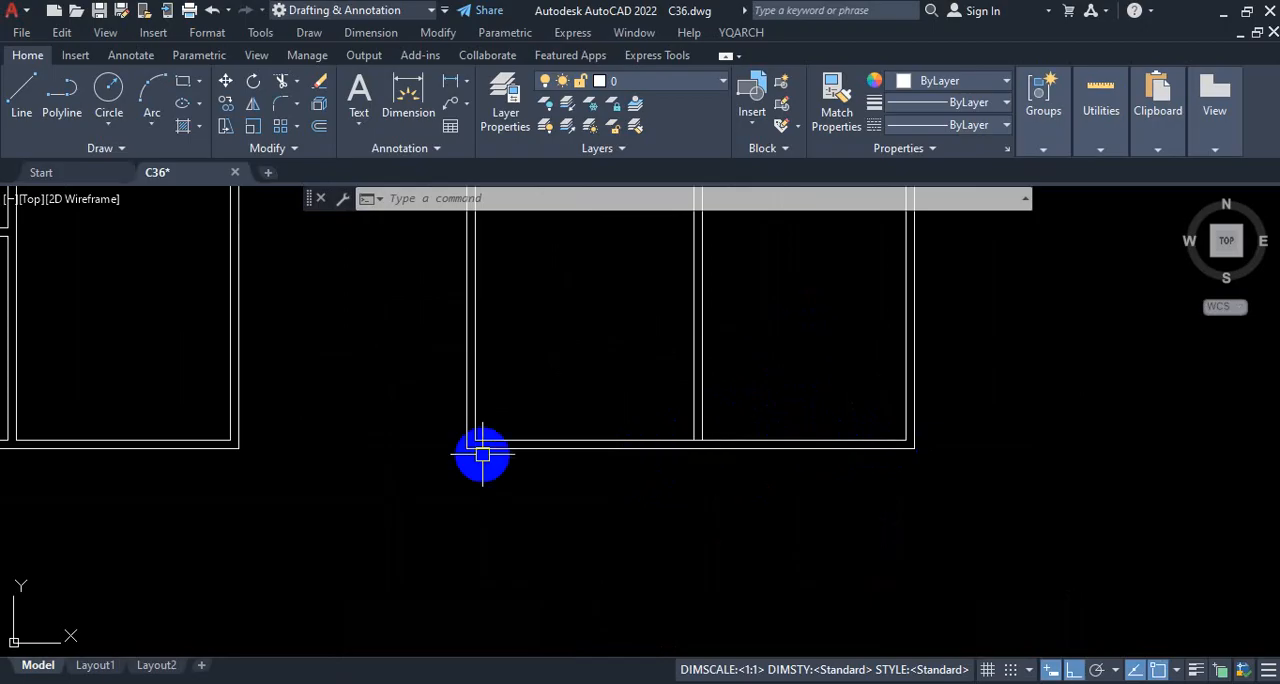
pyautogui.scroll(5, 720, 437)
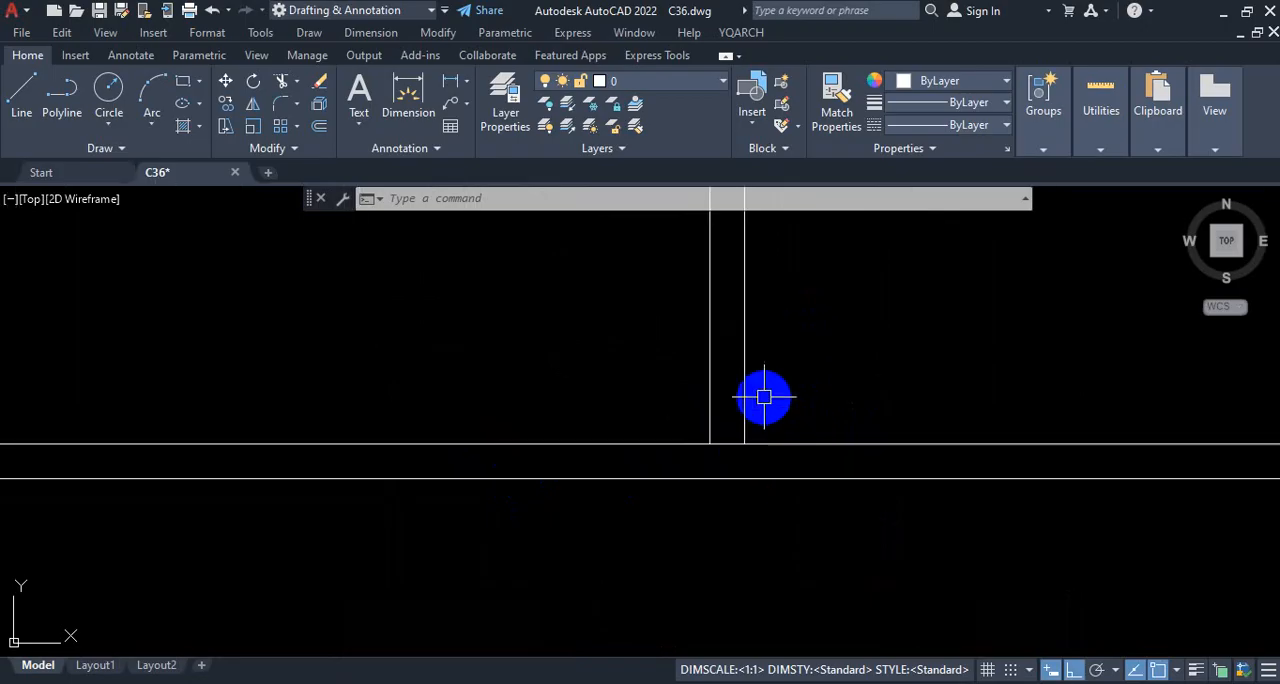
pyautogui.scroll(2, 720, 432)
pyautogui.write('r')
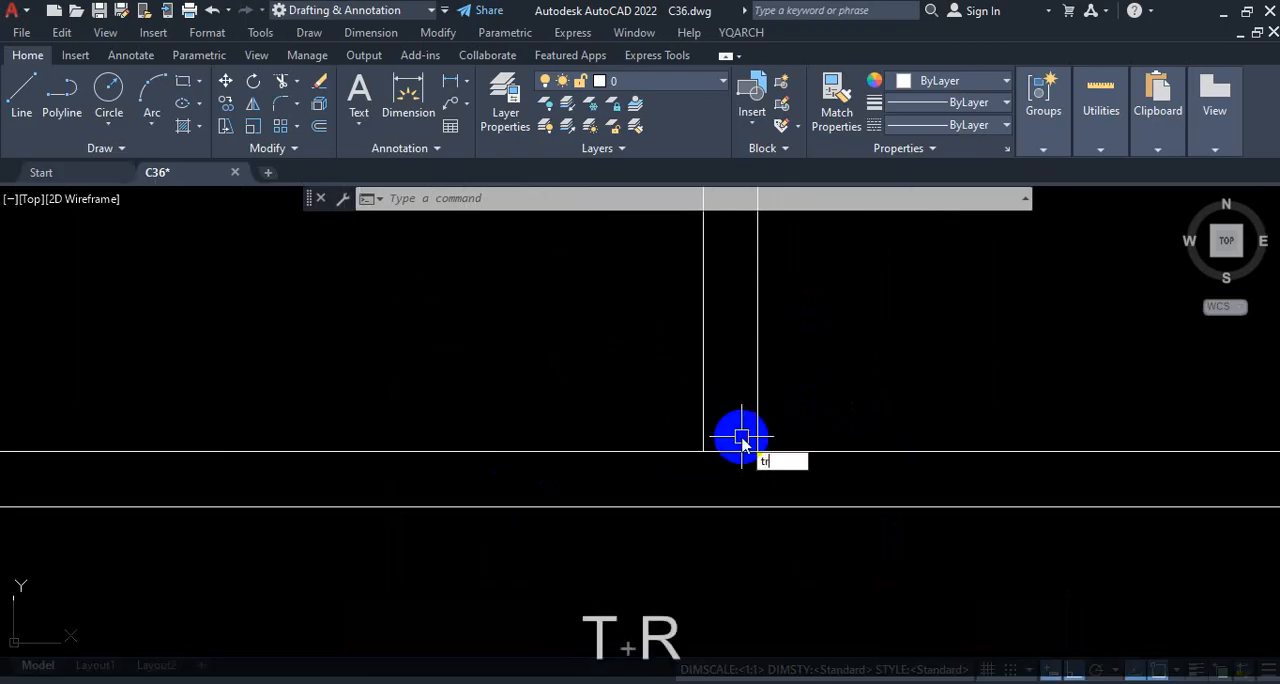
pyautogui.press('Return')
pyautogui.scroll(-4, 740, 478)
pyautogui.scroll(2, 739, 455)
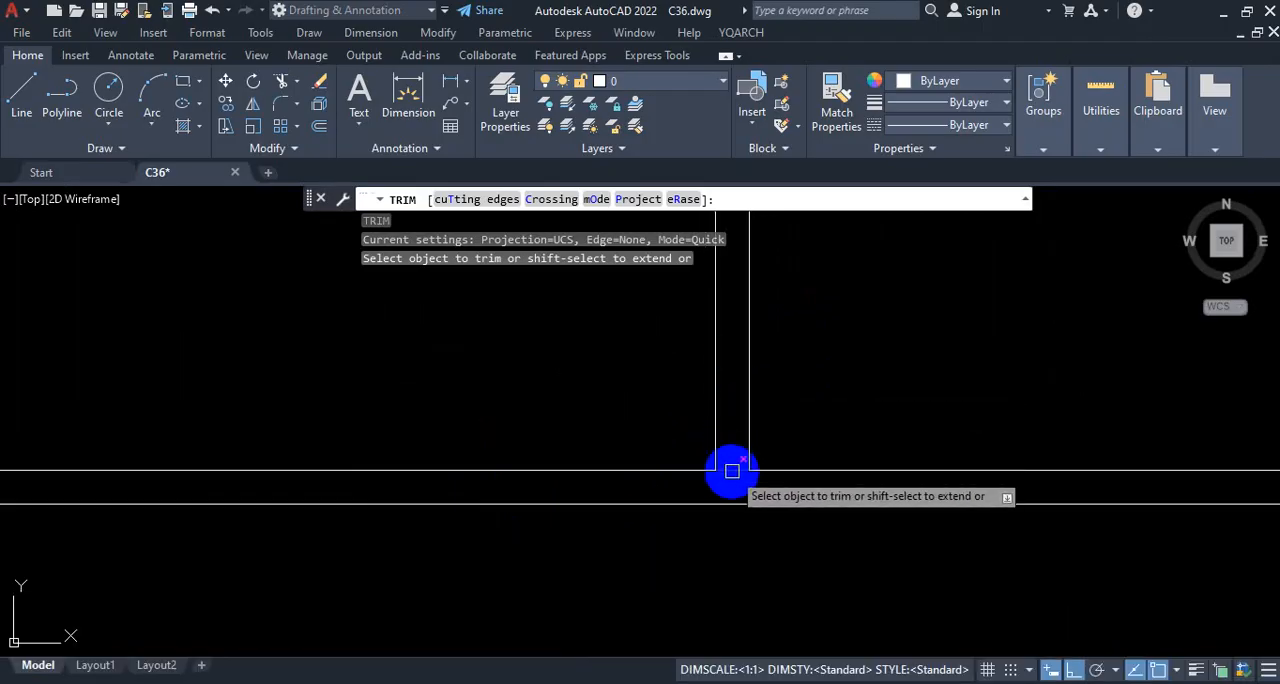
pyautogui.click(733, 449)
pyautogui.press('Escape')
pyautogui.scroll(-3, 829, 470)
pyautogui.scroll(5, 823, 475)
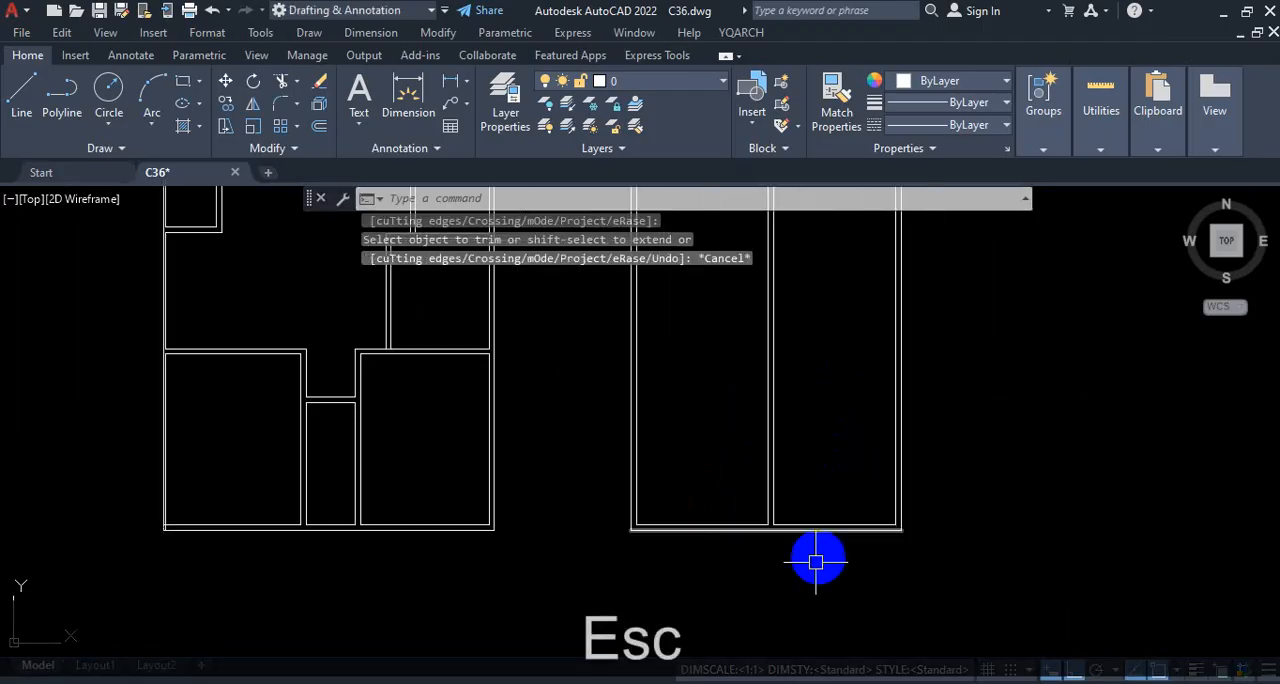
# Step: Inspect the vertical partition's junctions with the top and bottom outer walls of the new plan
pyautogui.scroll(-5, 786, 379)
pyautogui.scroll(5, 770, 330)
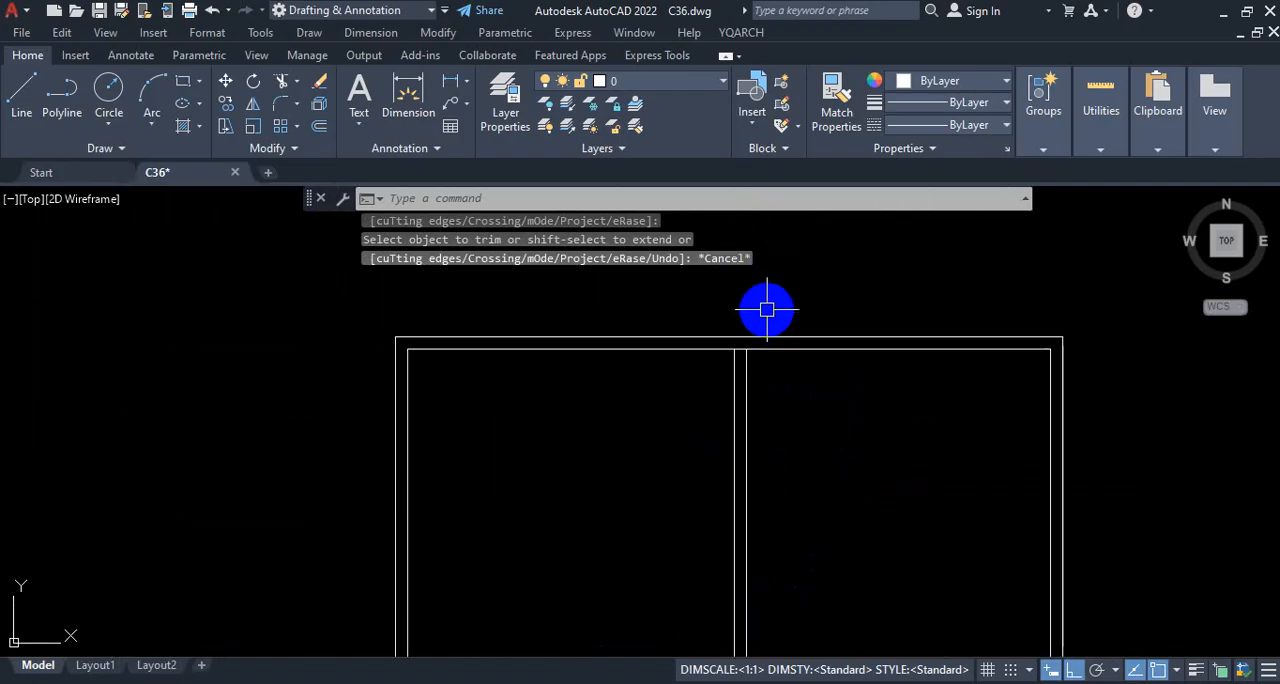
pyautogui.scroll(-4, 795, 280)
pyautogui.scroll(-2, 851, 546)
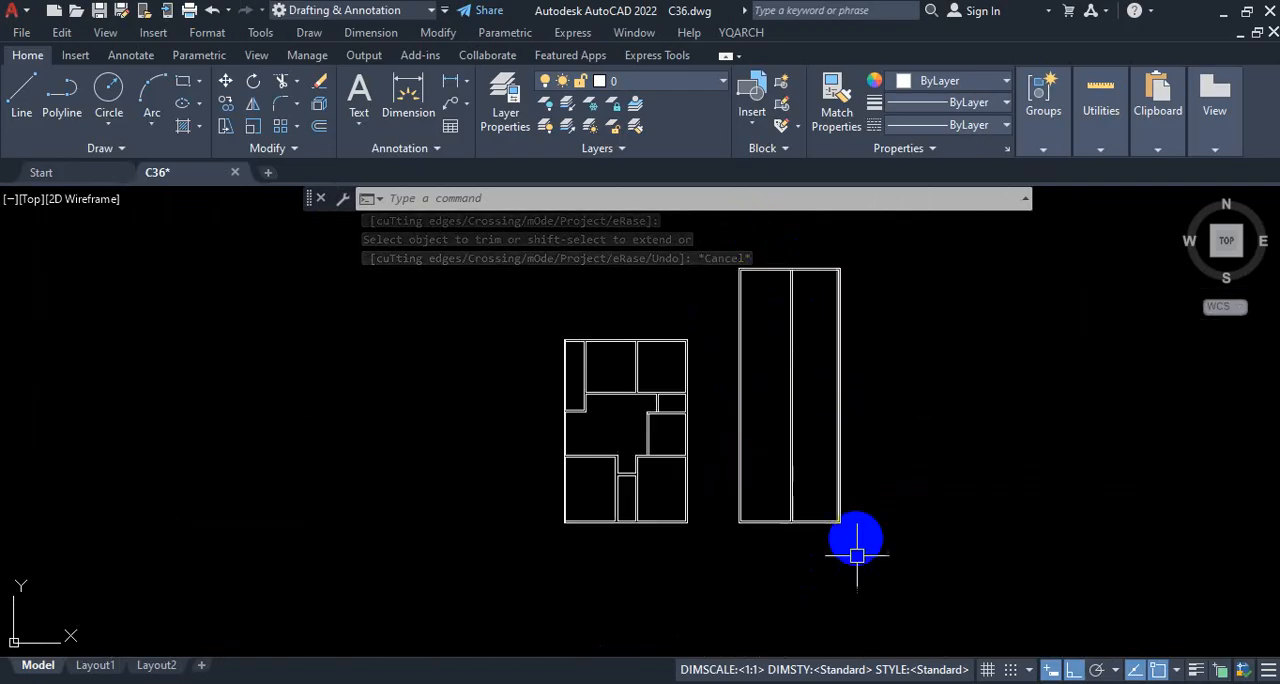
pyautogui.scroll(7, 808, 554)
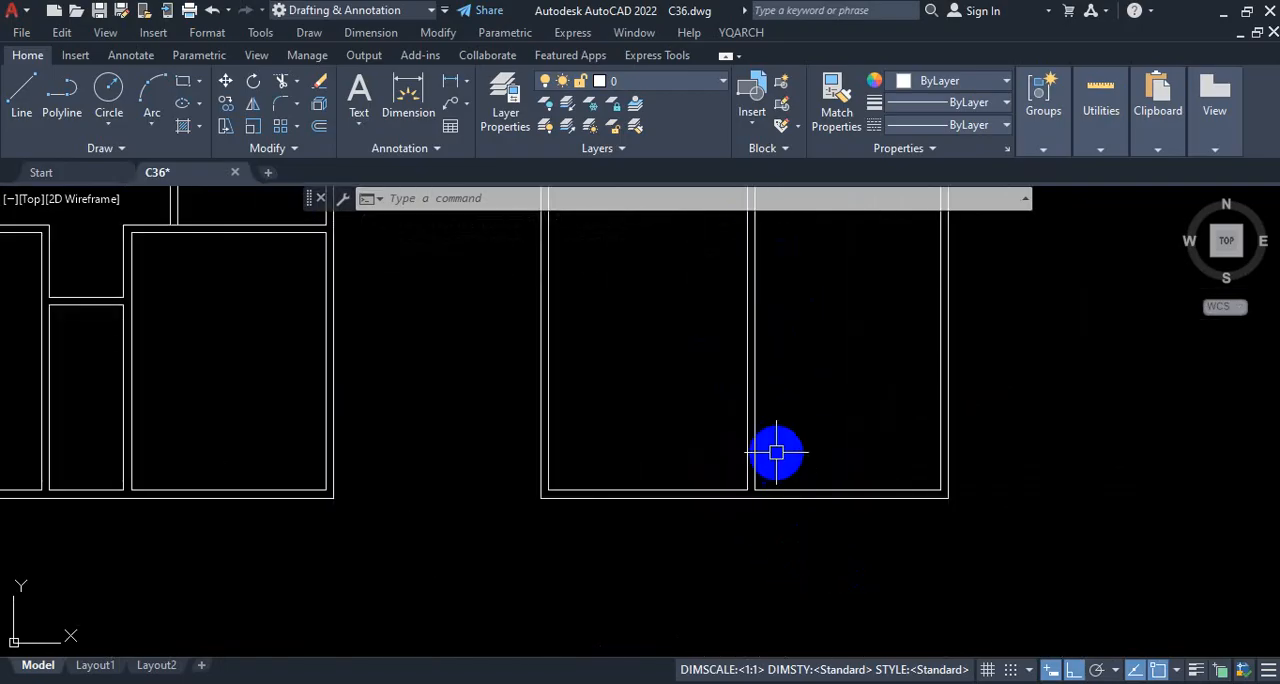
pyautogui.scroll(4, 740, 500)
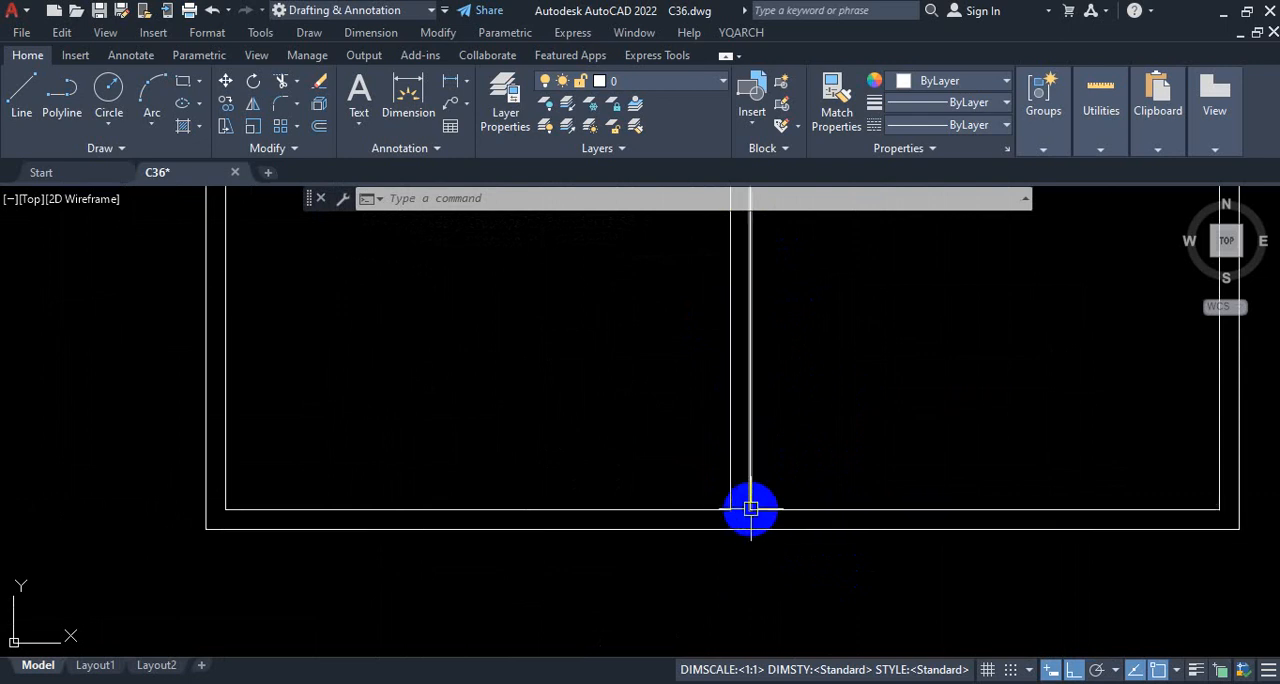
pyautogui.hotkey('ctrl', '1')
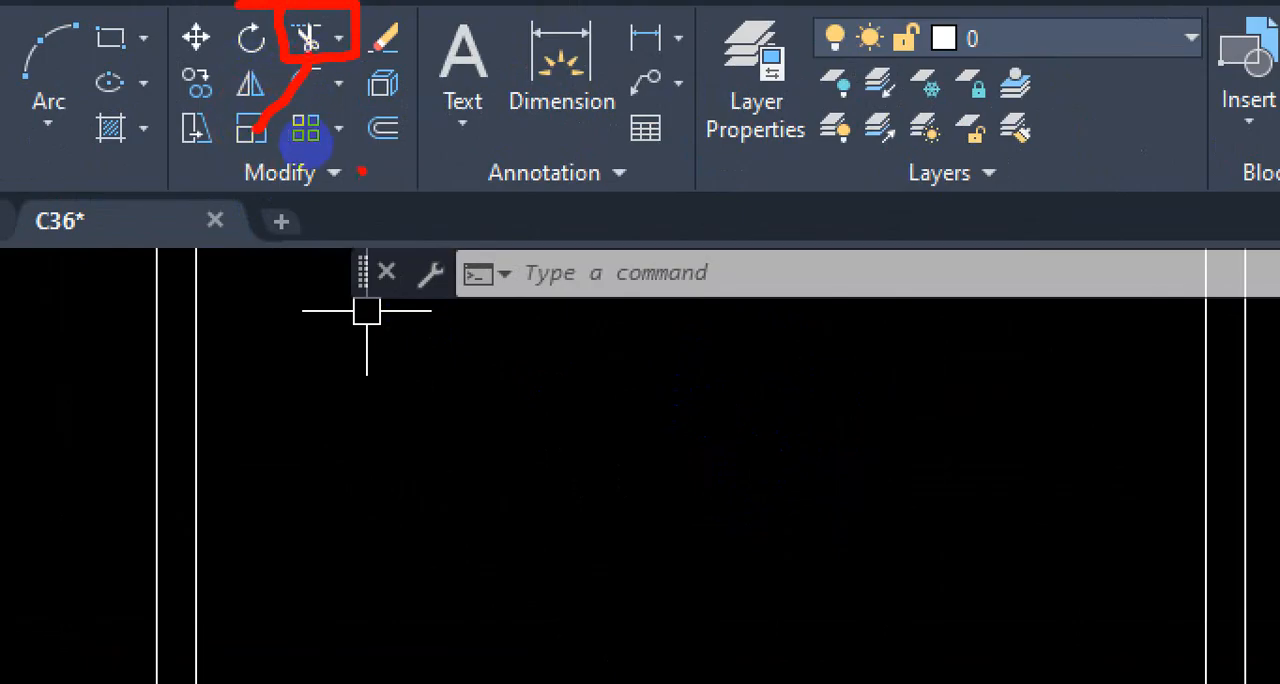
pyautogui.press('Escape')
pyautogui.scroll(-2, 1052, 683)
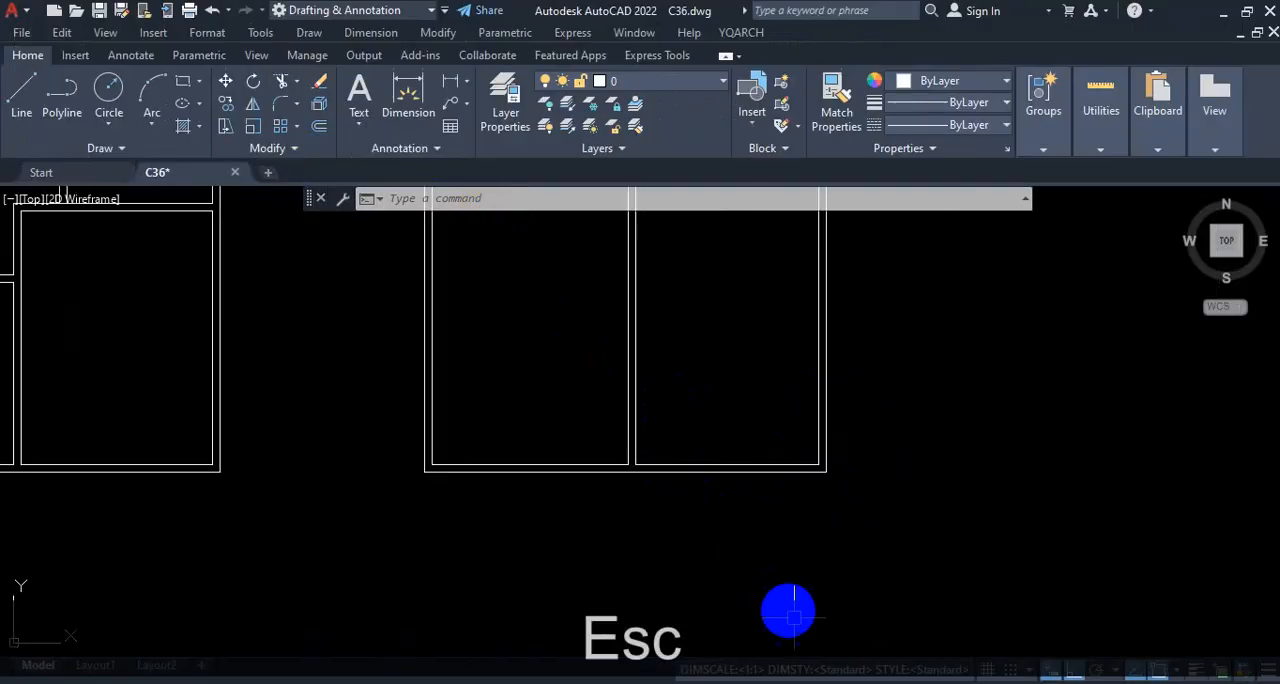
pyautogui.scroll(-2, 666, 435)
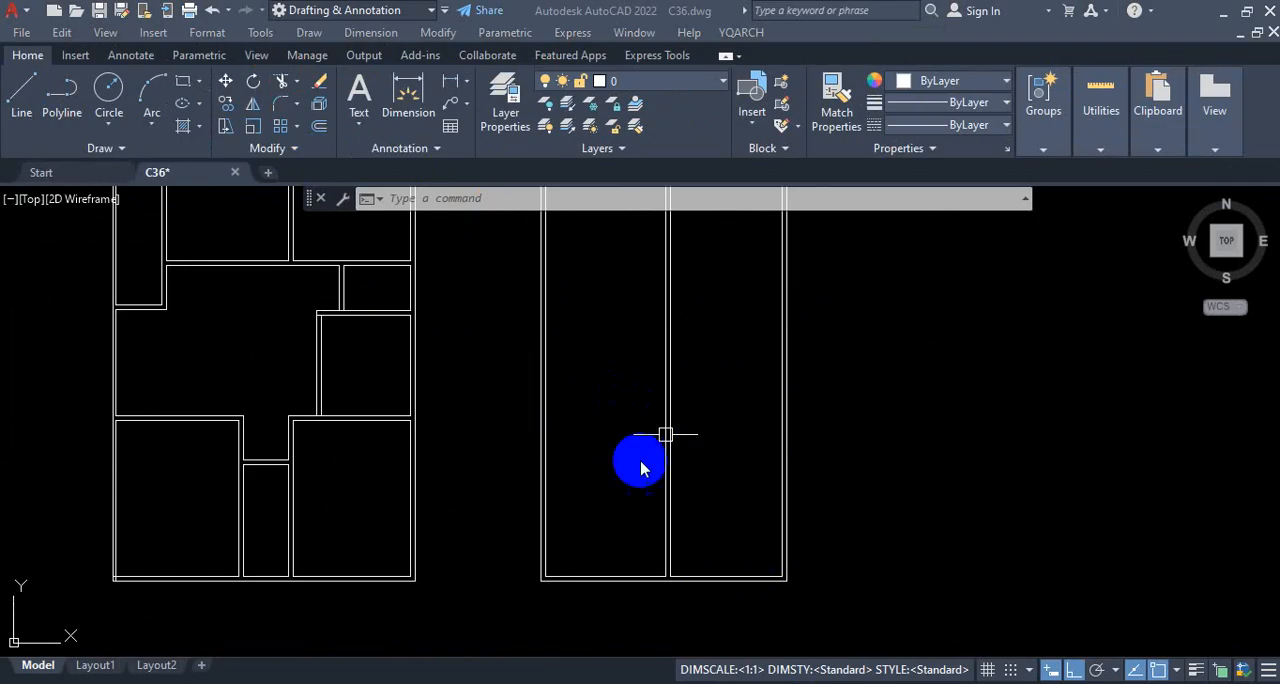
pyautogui.hotkey('ctrl', '1')
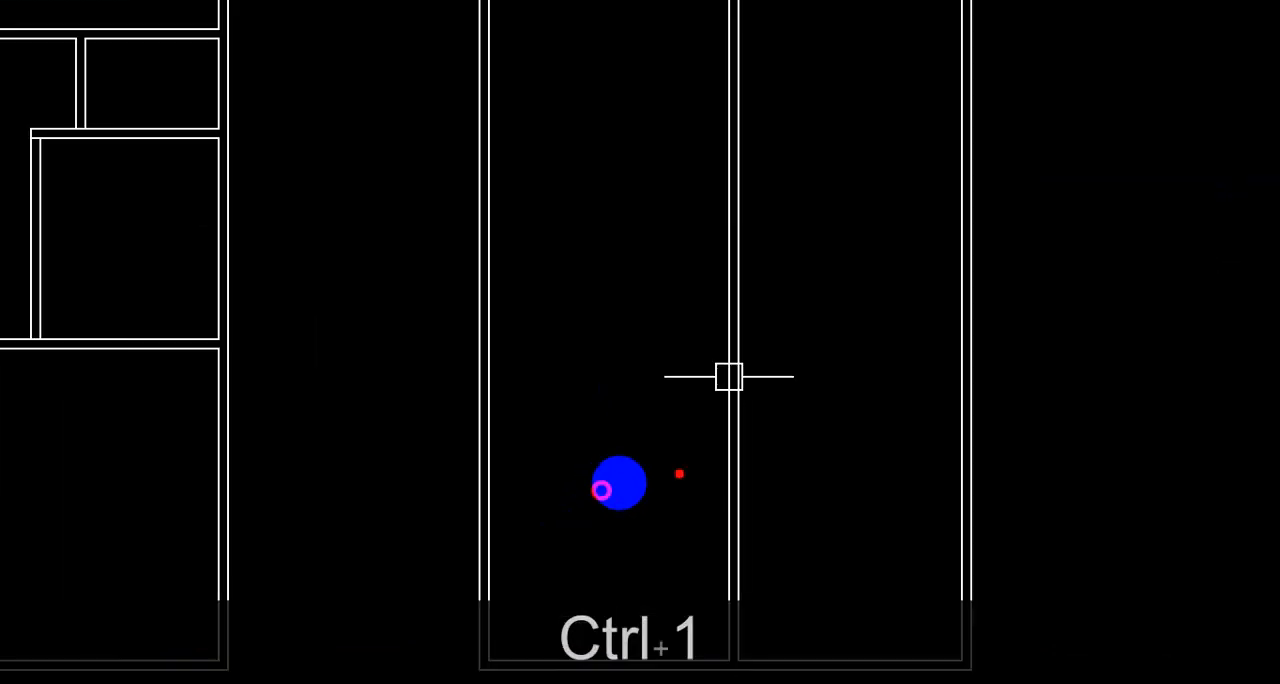
pyautogui.moveTo(778, 434); pyautogui.dragTo(529, 439)
pyautogui.moveTo(648, 406); pyautogui.dragTo(556, 456)
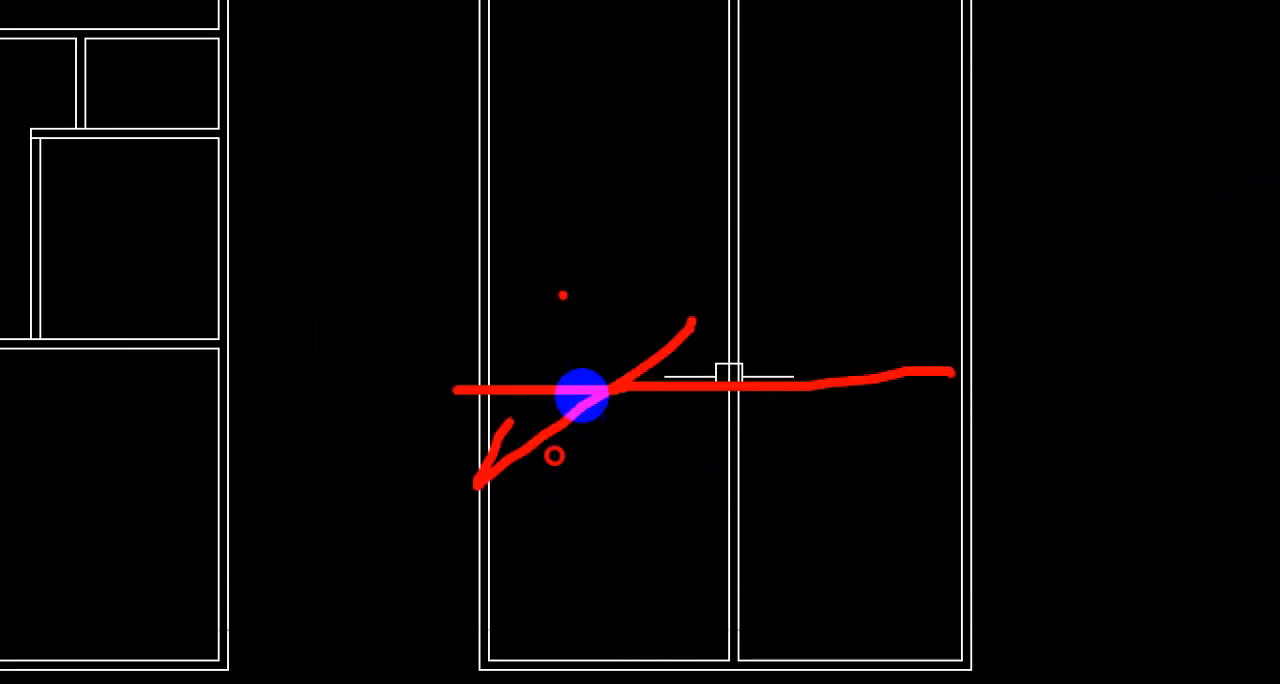
pyautogui.moveTo(588, 383); pyautogui.dragTo(664, 495)
pyautogui.hotkey('ctrl', '1')
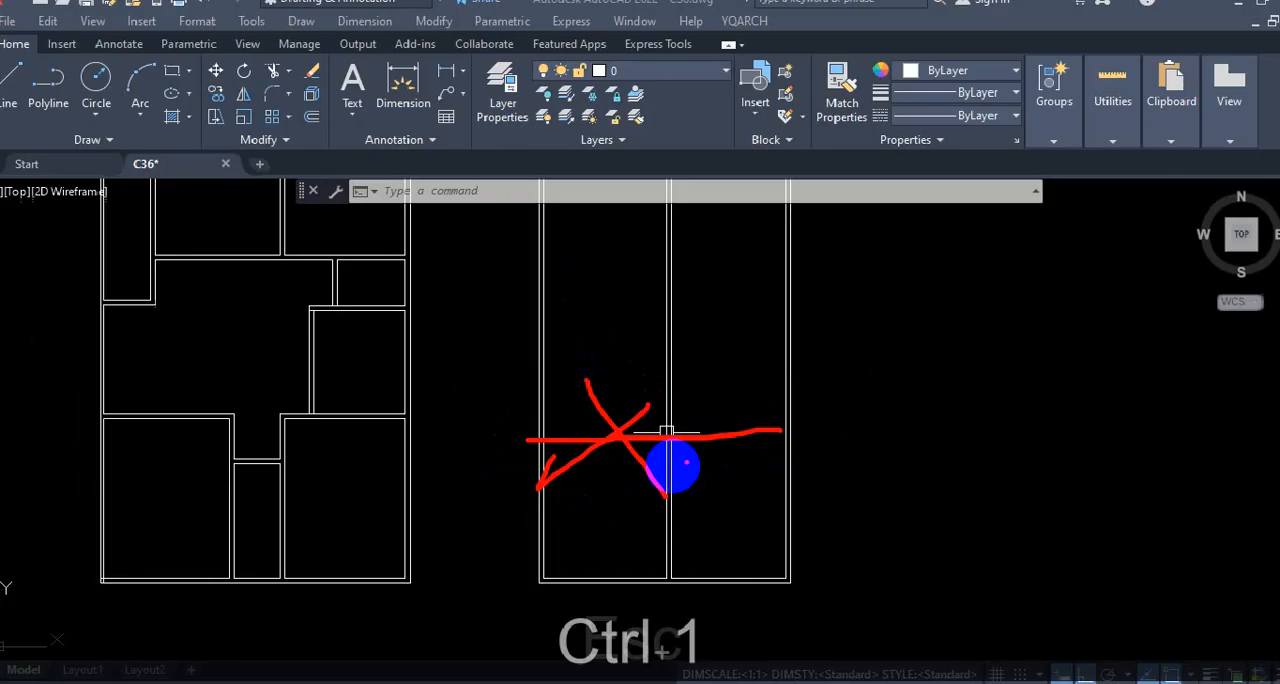
pyautogui.press('Escape')
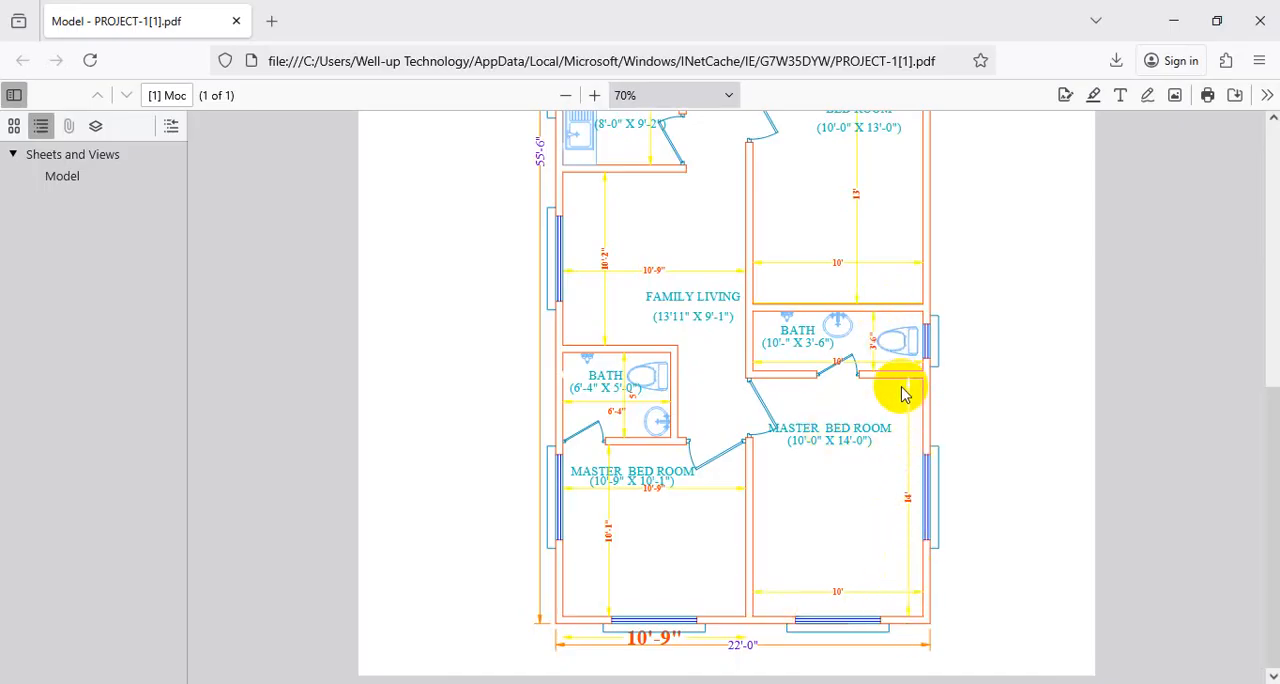
# Step: In the reference PDF, examine the depth of the right-hand master bedroom and the bath above it, and return to AutoCAD
pyautogui.hotkey('ctrl', '1')
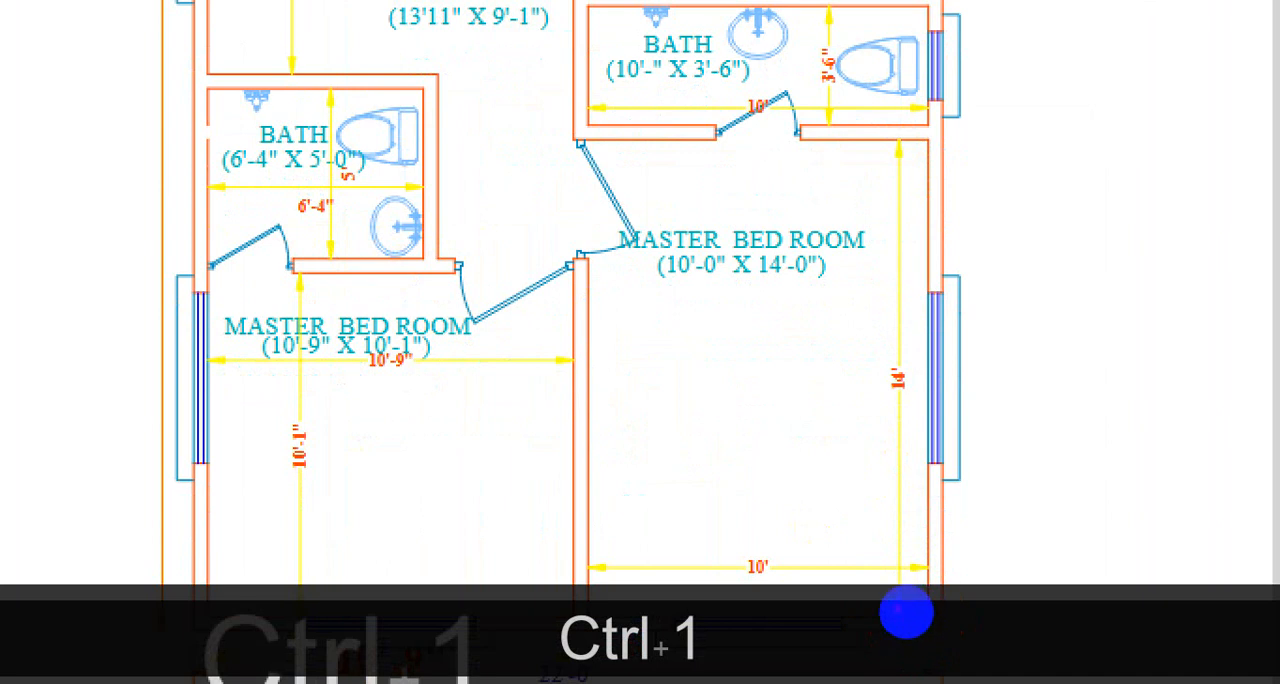
pyautogui.moveTo(906, 614)
pyautogui.mouseDown()
pyautogui.moveTo(910, 378)
pyautogui.moveTo(803, 370)
pyautogui.mouseUp()
pyautogui.moveTo(867, 307); pyautogui.dragTo(866, 364)
pyautogui.press('Escape')
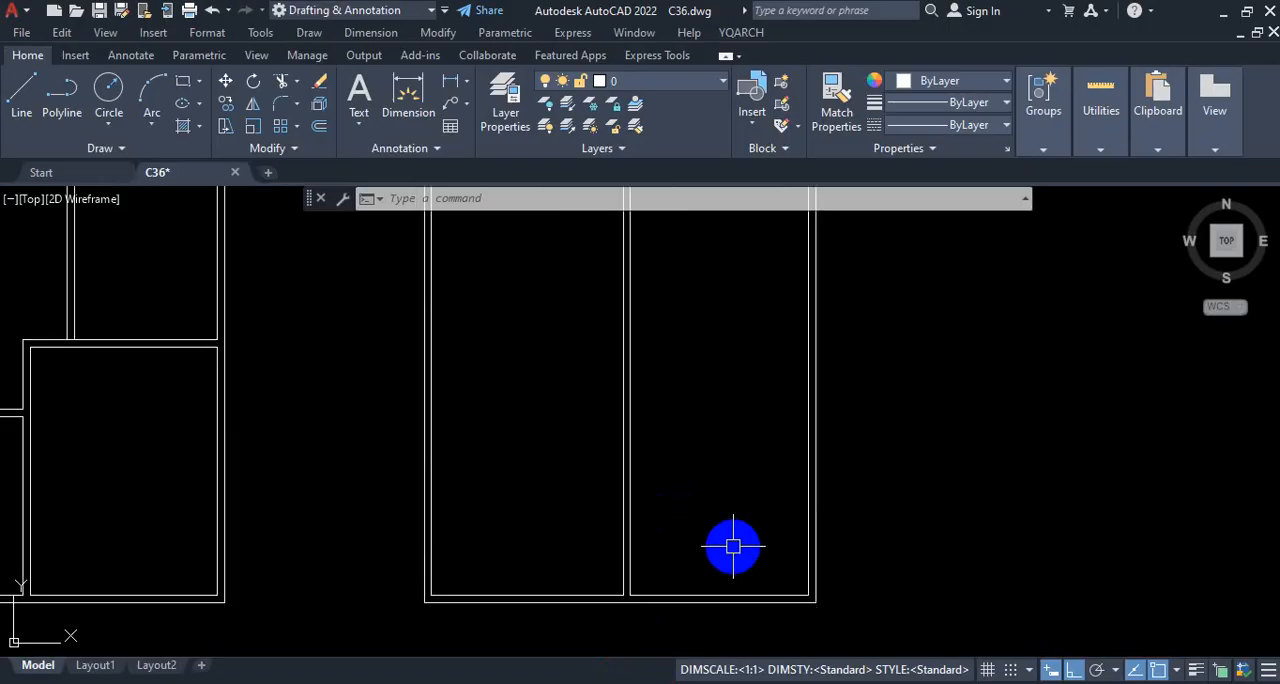
# Step: Start the Offset command with the Through option for the right-hand rooms of the new plan
pyautogui.write('o')
pyautogui.press('Return')
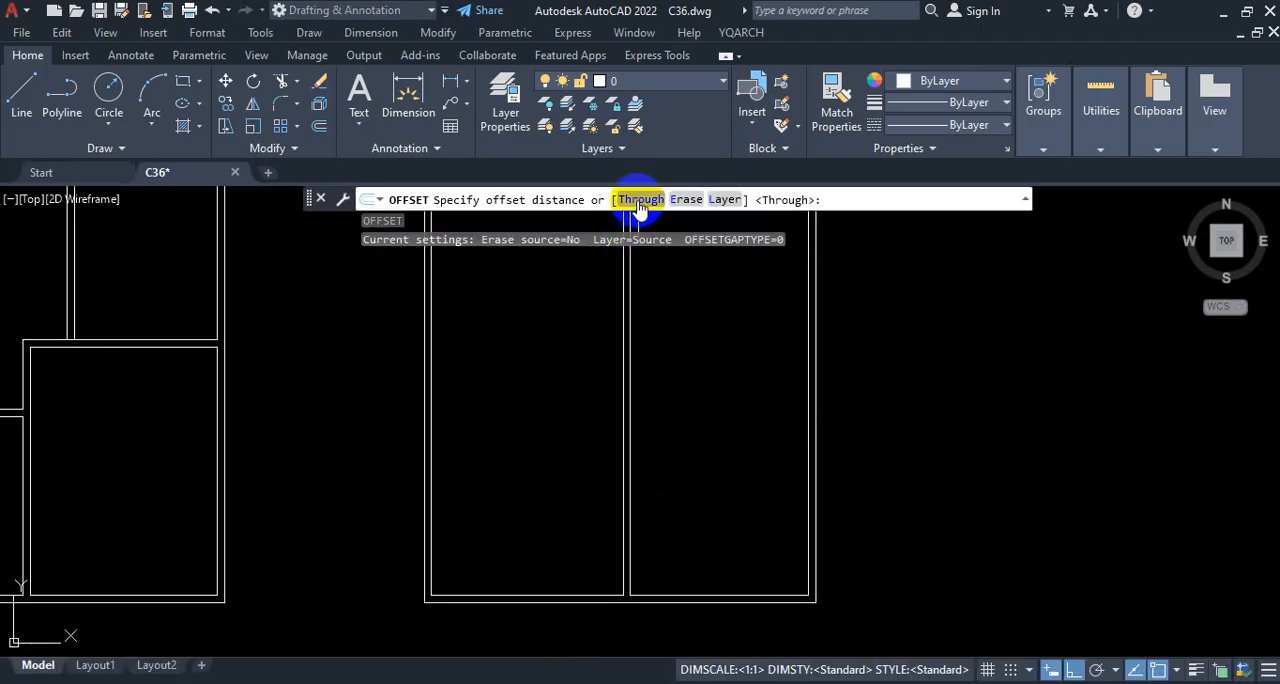
pyautogui.write('t')
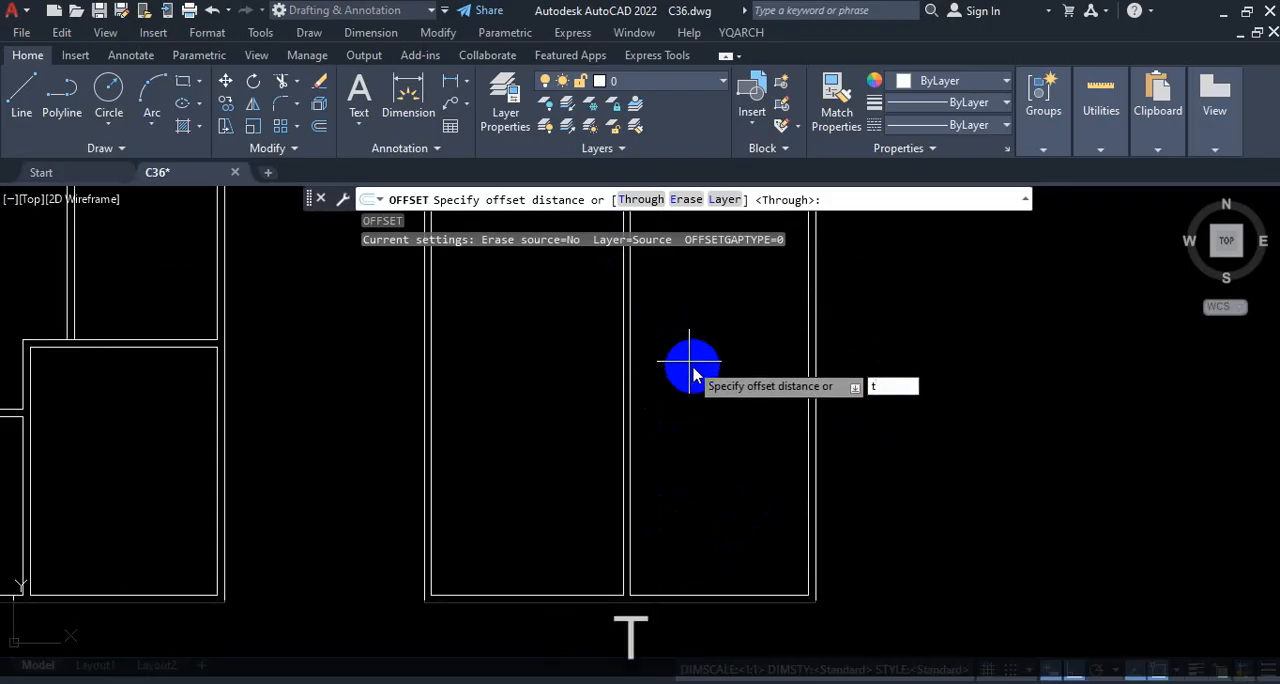
pyautogui.press('Return')
pyautogui.scroll(-2, 748, 260)
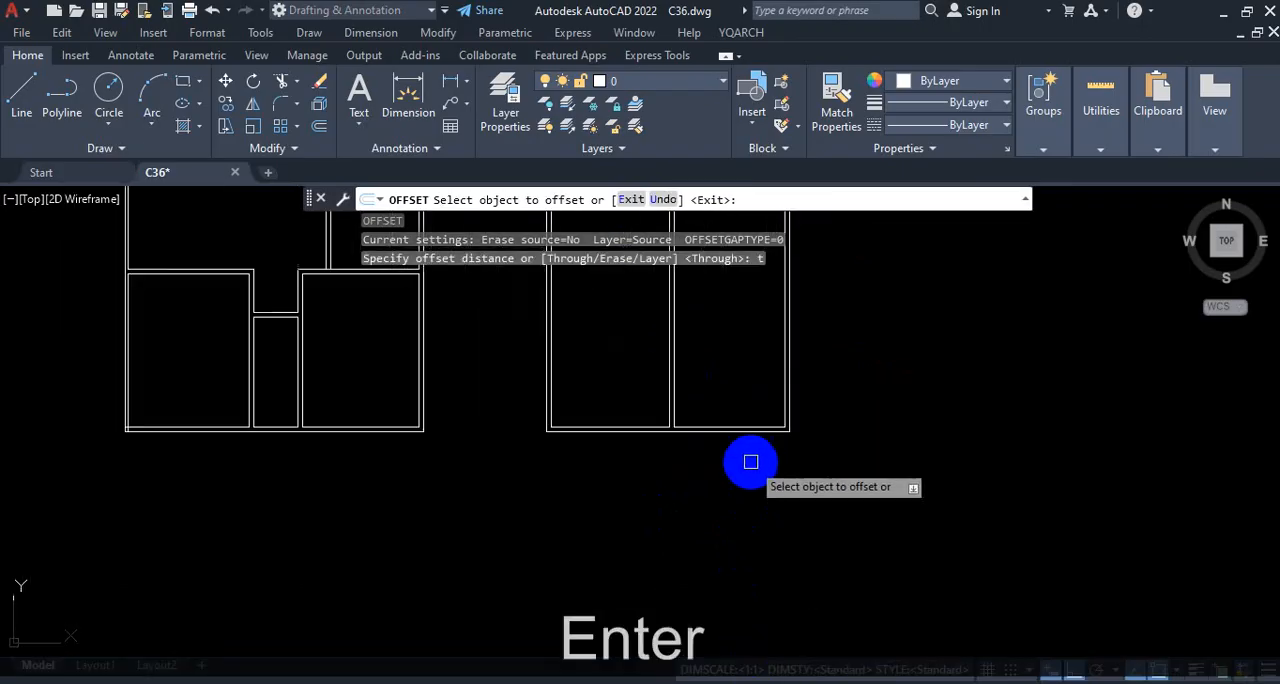
pyautogui.scroll(4, 746, 392)
pyautogui.scroll(2, 752, 498)
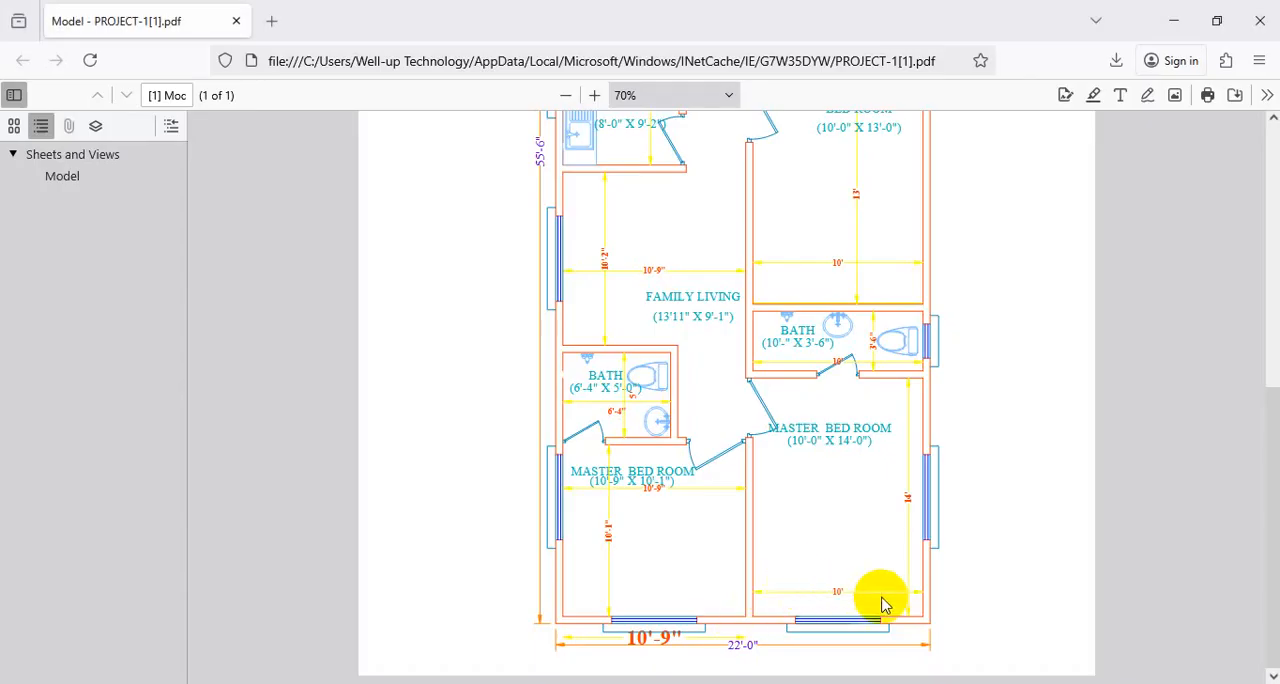
# Step: Examine the right-hand master bedroom's depth between its horizontal walls in the reference PDF, and return to AutoCAD
pyautogui.hotkey('ctrl', '1')
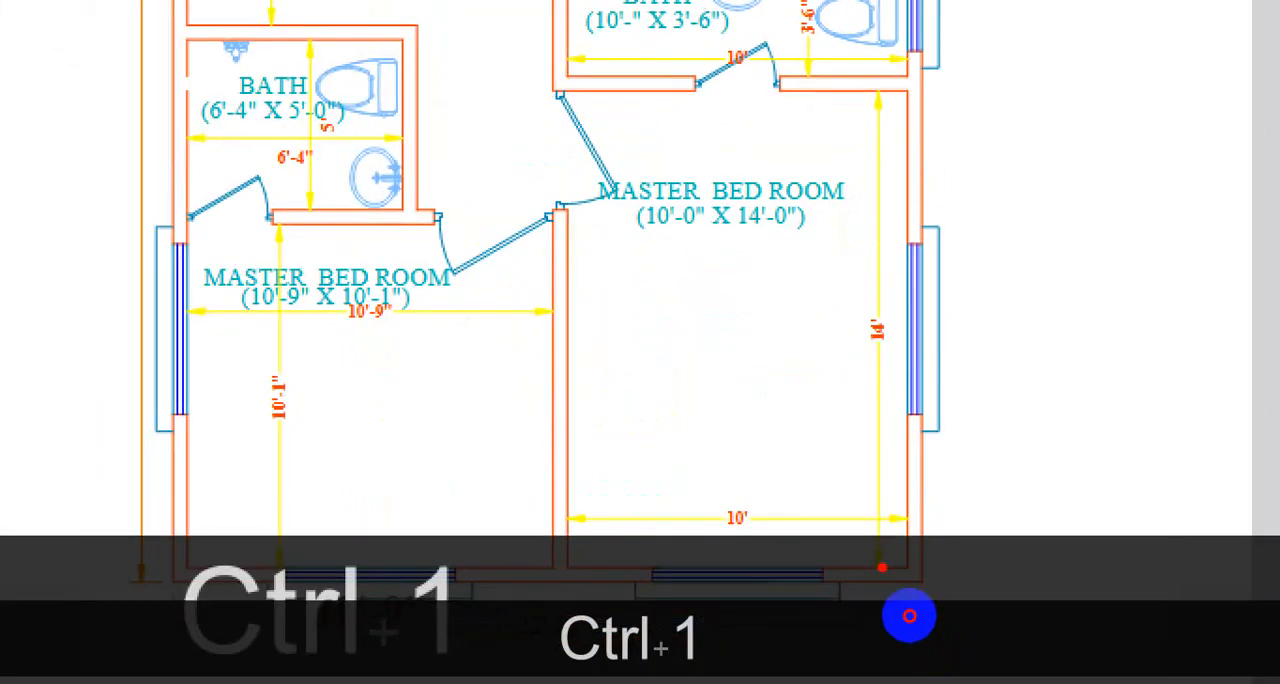
pyautogui.moveTo(881, 567); pyautogui.dragTo(840, 95)
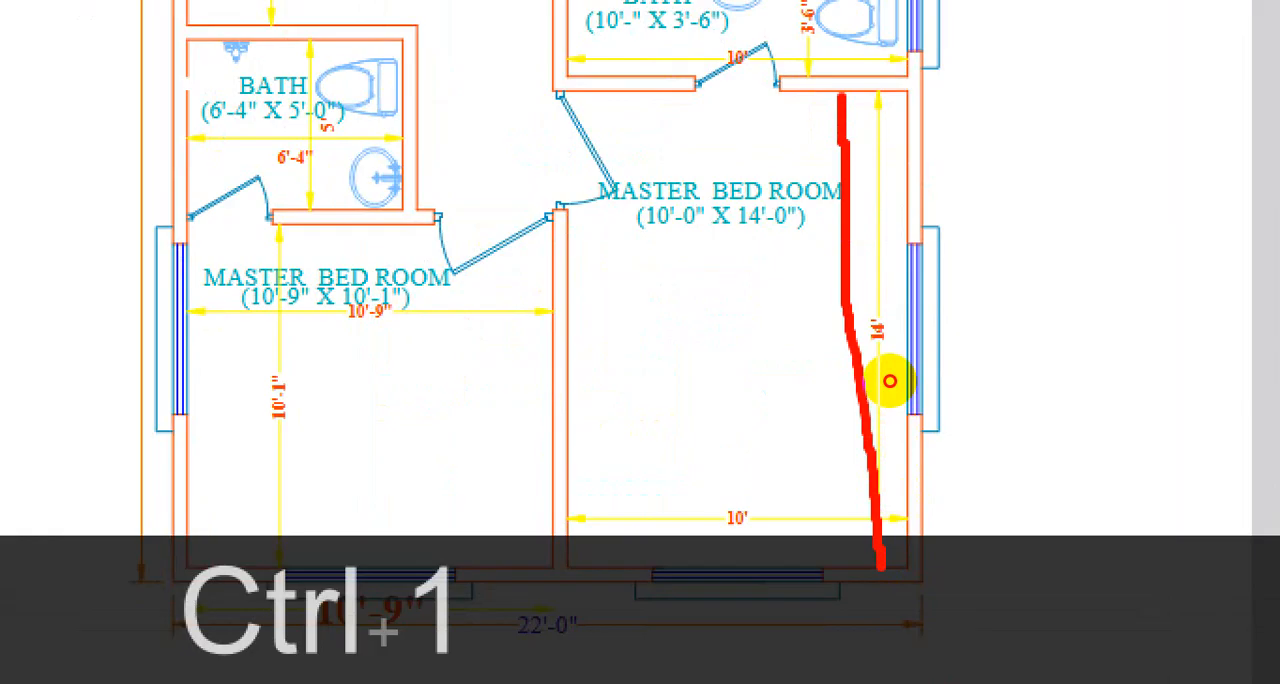
pyautogui.moveTo(574, 567)
pyautogui.mouseDown()
pyautogui.moveTo(663, 555)
pyautogui.moveTo(828, 571)
pyautogui.mouseUp()
pyautogui.moveTo(905, 574); pyautogui.dragTo(902, 568)
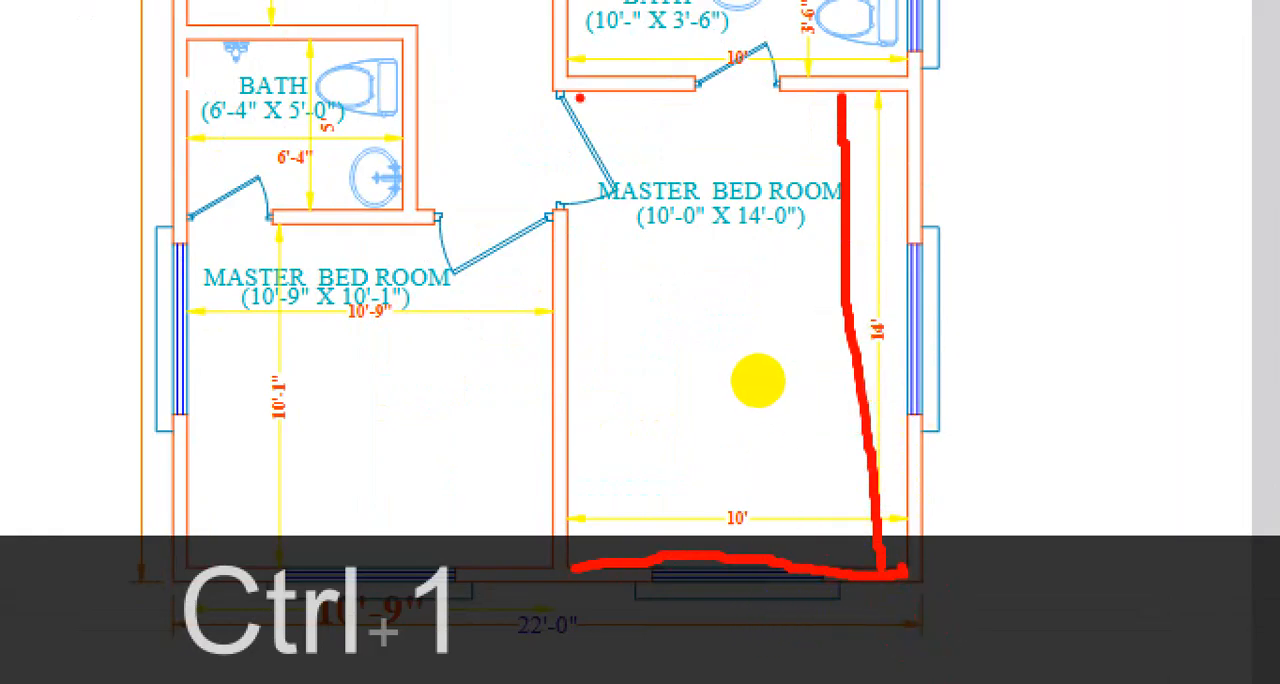
pyautogui.moveTo(784, 380); pyautogui.dragTo(891, 380)
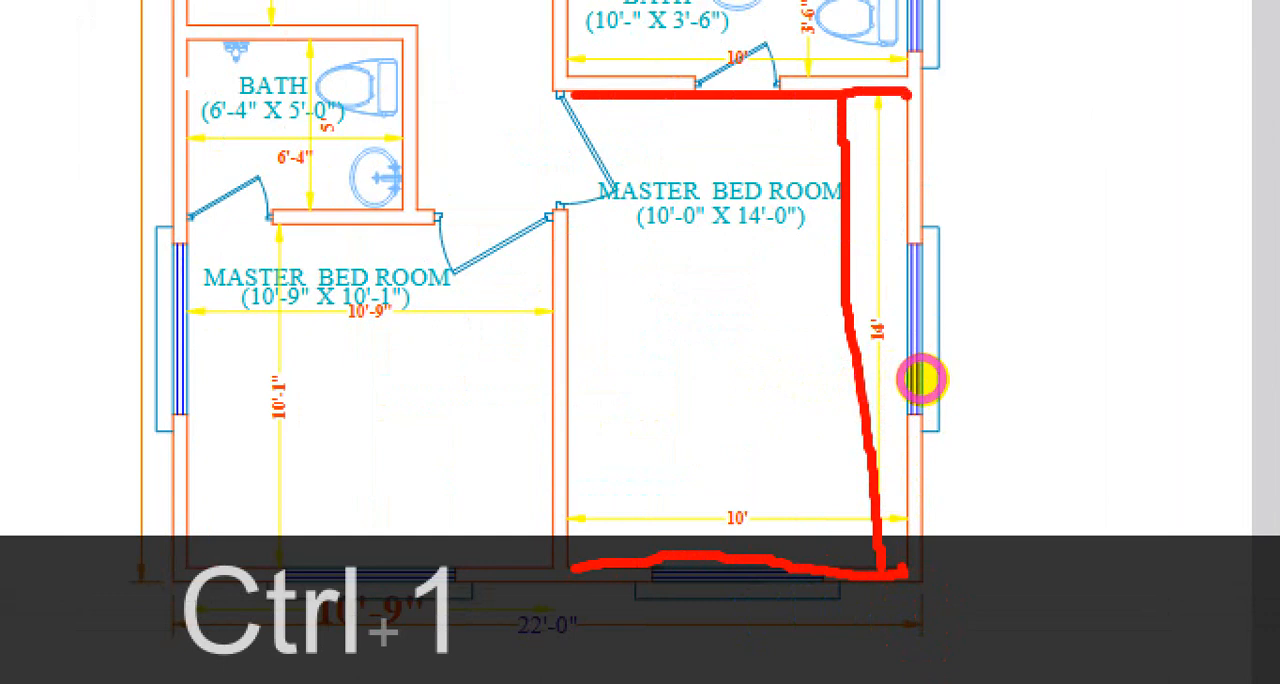
pyautogui.press('Escape')
pyautogui.click(1172, 21)
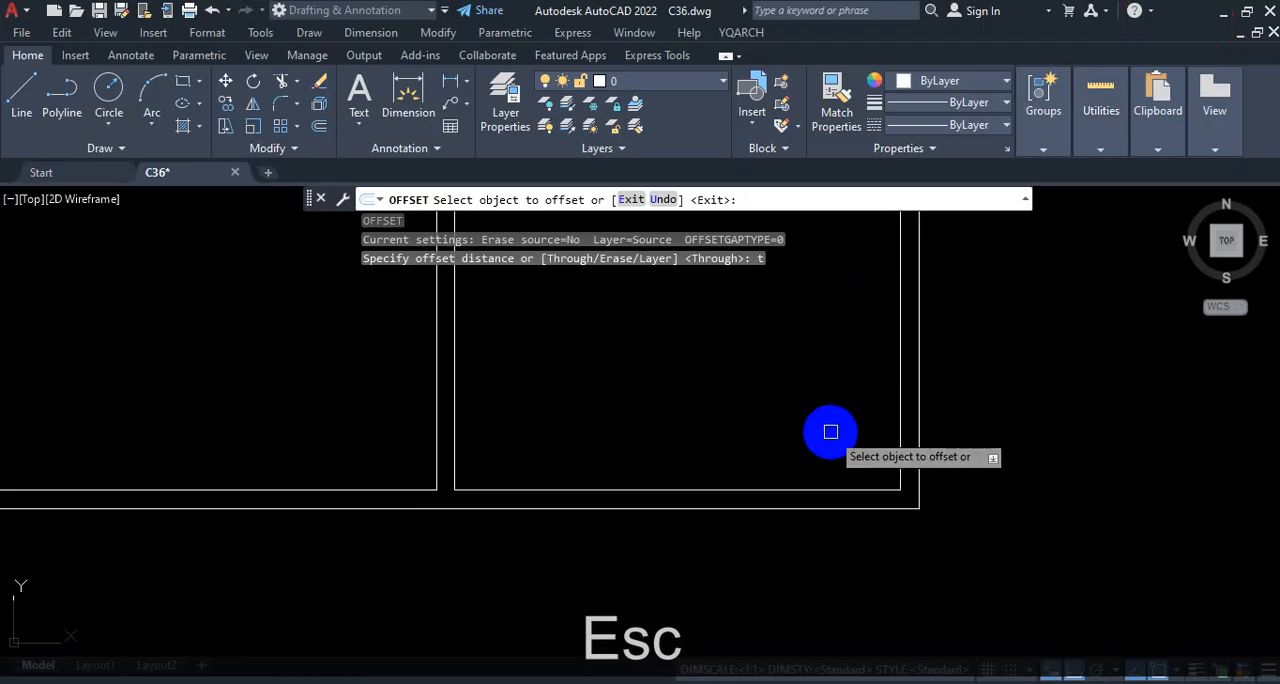
# Step: Offset the bottom outer wall's inner line 14' upward in the right-hand master bedroom
pyautogui.click(784, 490)
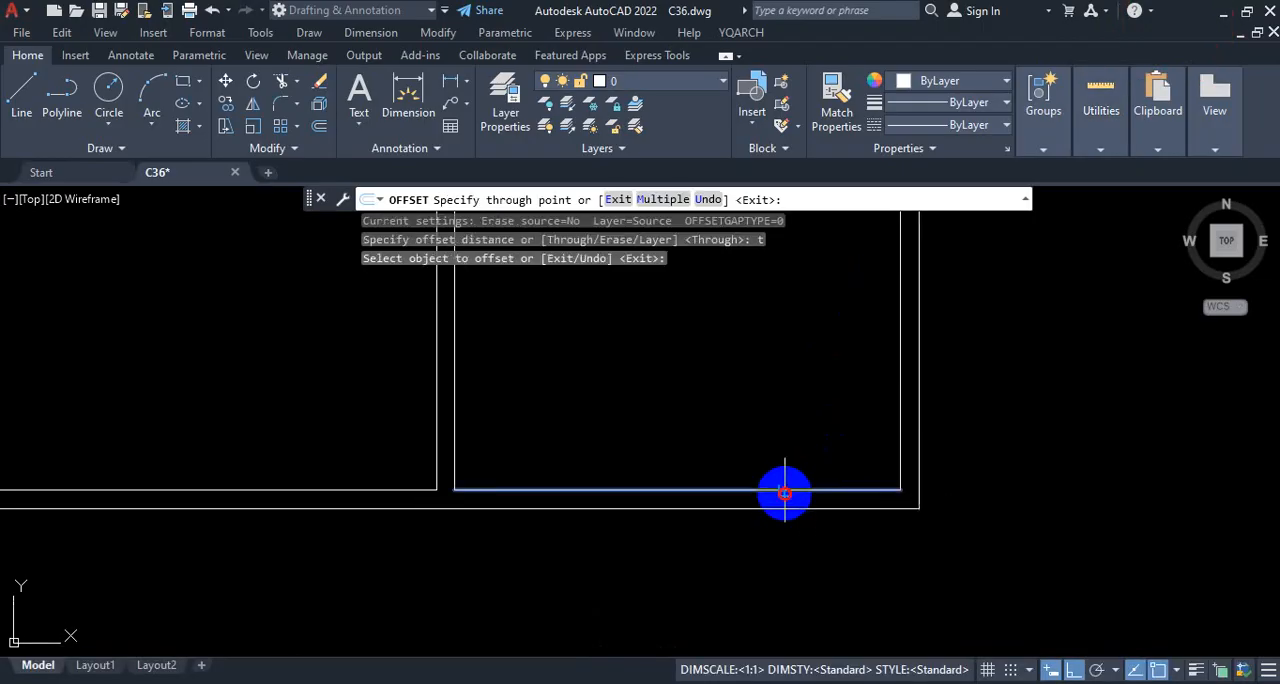
pyautogui.scroll(-3, 785, 480)
pyautogui.write('1')
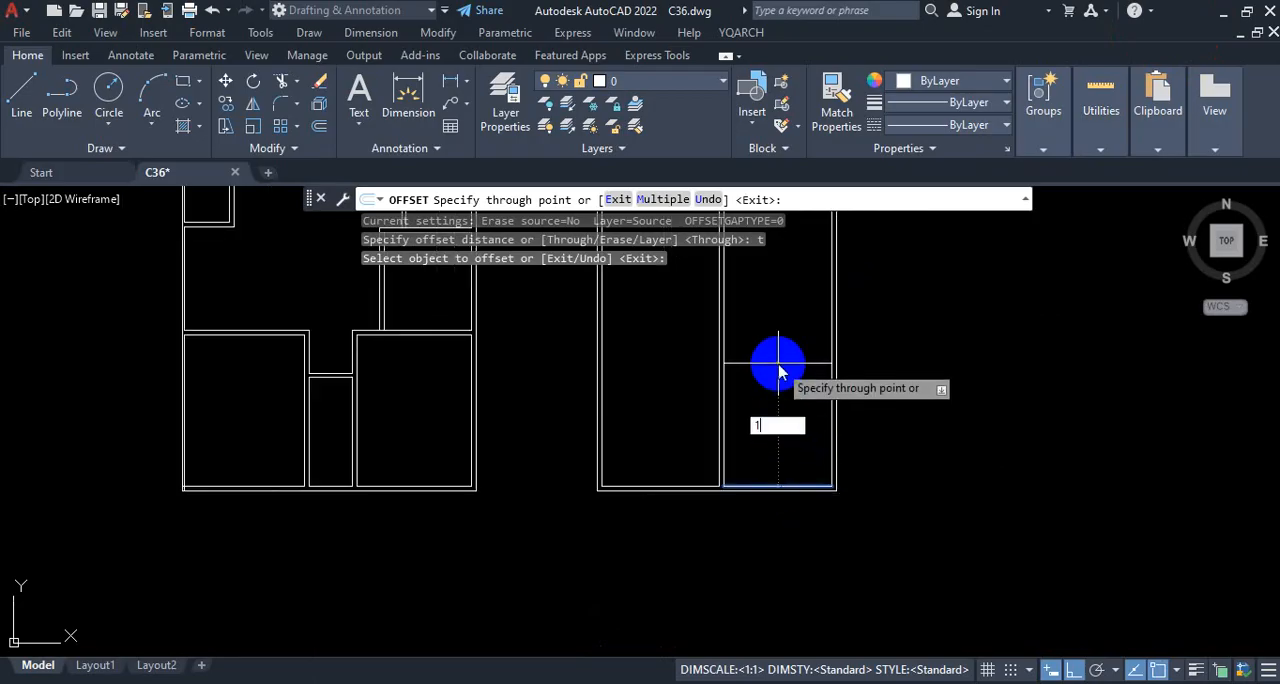
pyautogui.write("4'")
pyautogui.press('Return')
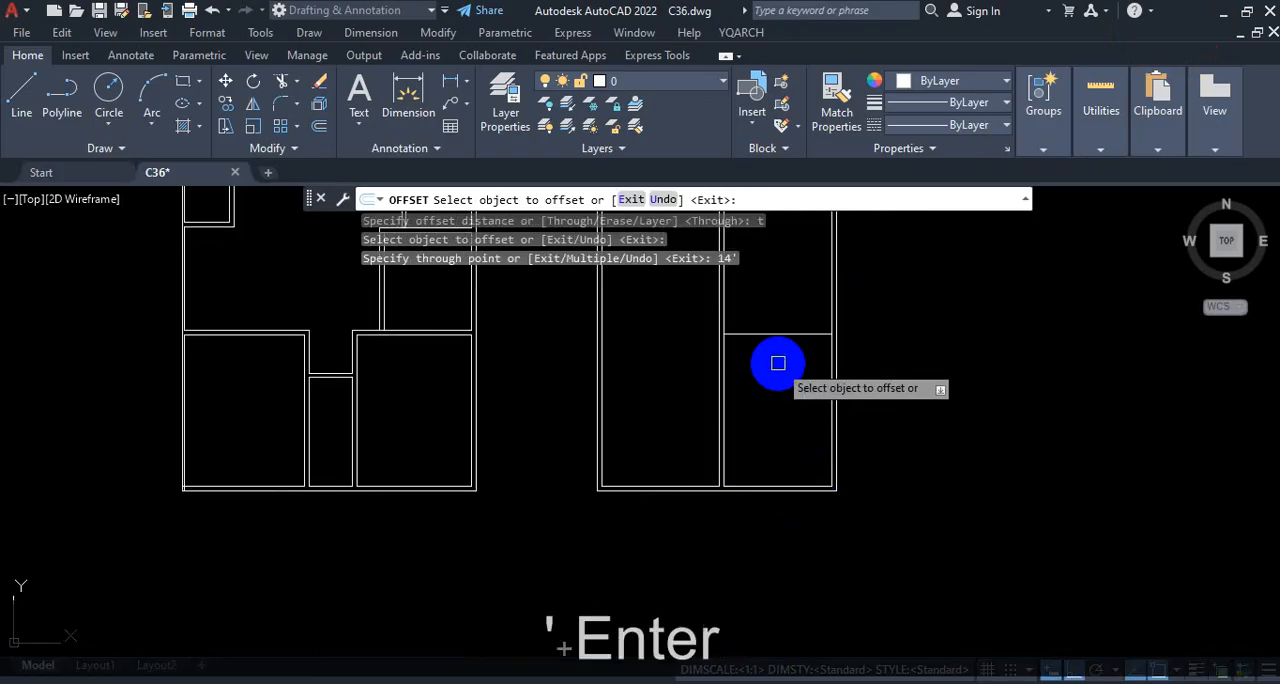
# Step: Offset the right-hand master bedroom's top wall line 5" upward to give the wall its thickness
pyautogui.scroll(-3, 786, 392)
pyautogui.scroll(3, 773, 414)
pyautogui.click(794, 377)
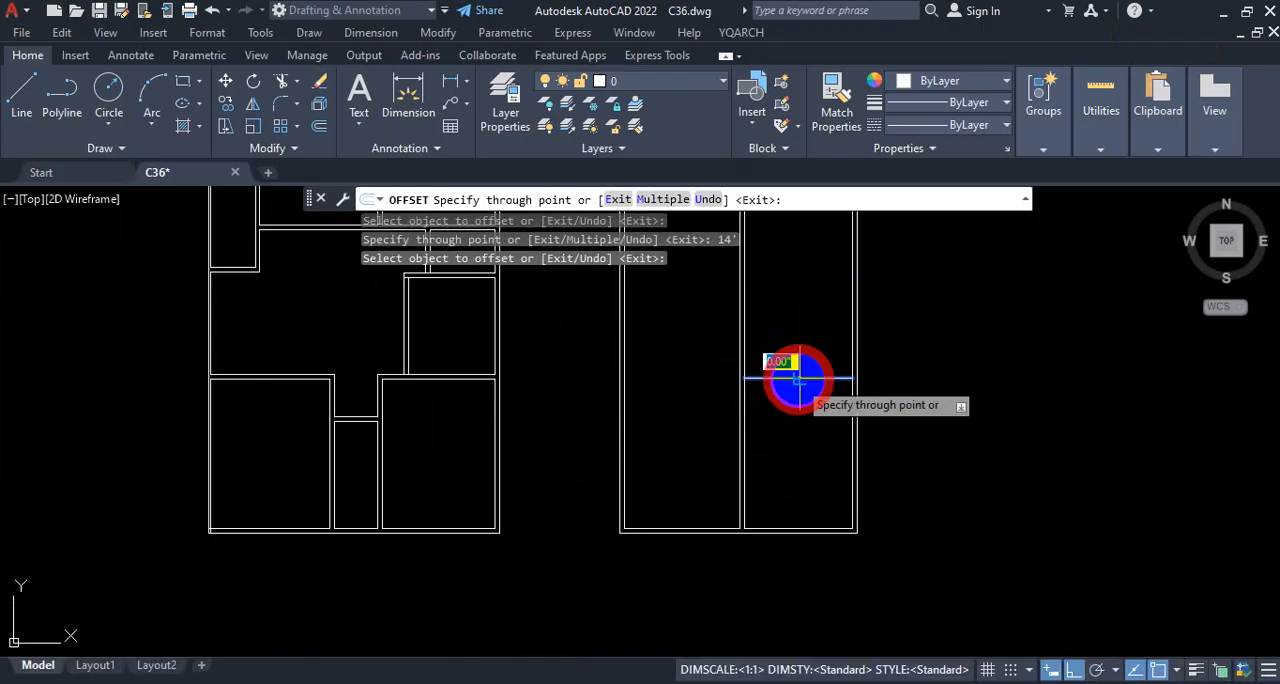
pyautogui.scroll(2, 806, 335)
pyautogui.scroll(4, 809, 350)
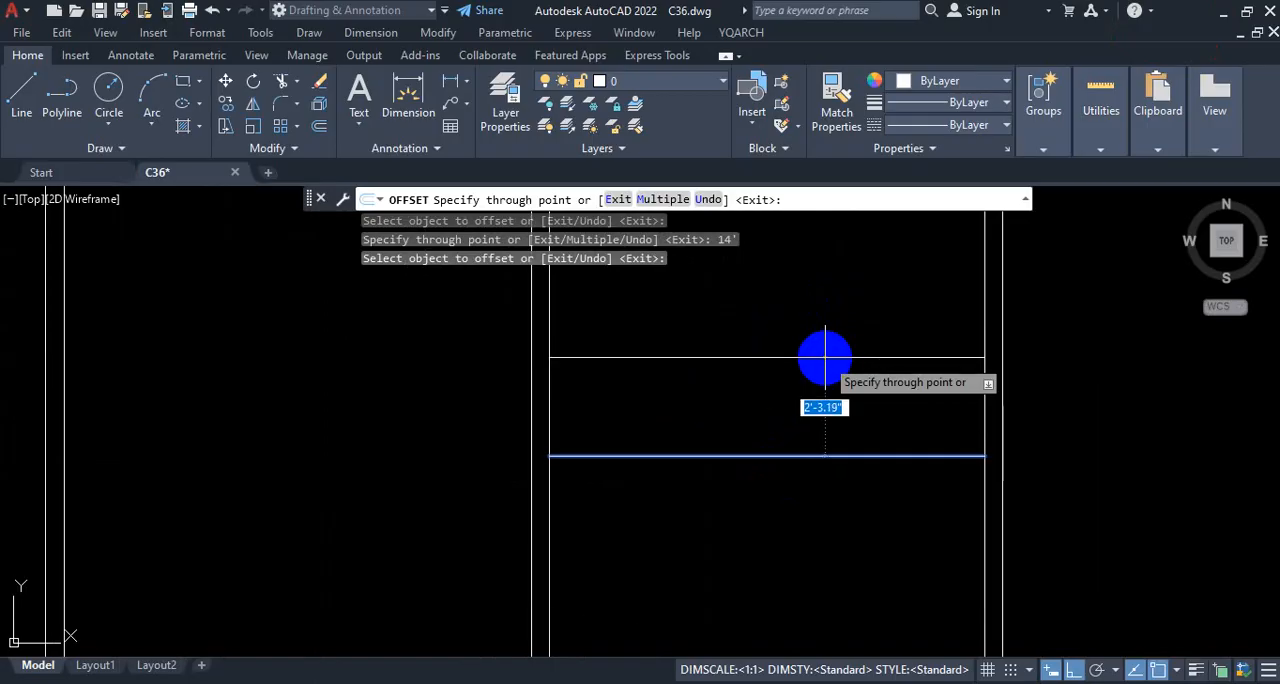
pyautogui.write('5')
pyautogui.press('Return')
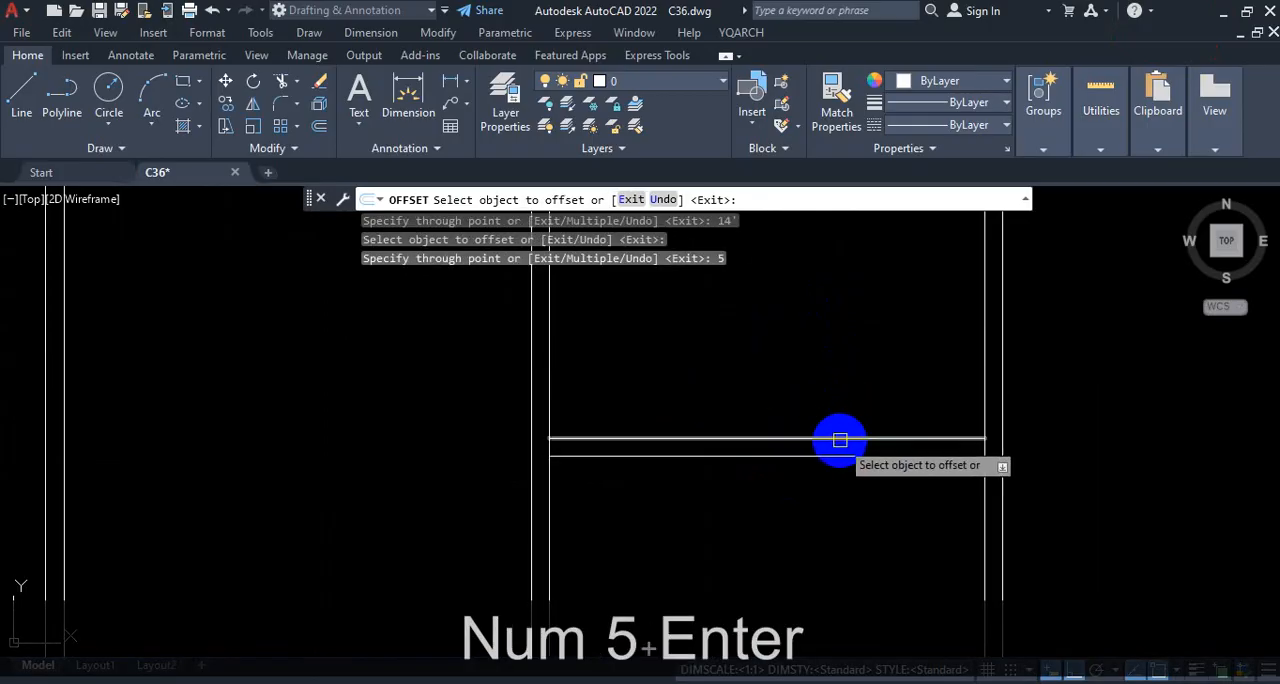
# Step: Offset the upper line of the master bedroom's top wall 3'6" upward for the bath, and the resulting line another 5" upward
pyautogui.click(839, 440)
pyautogui.scroll(-3, 839, 440)
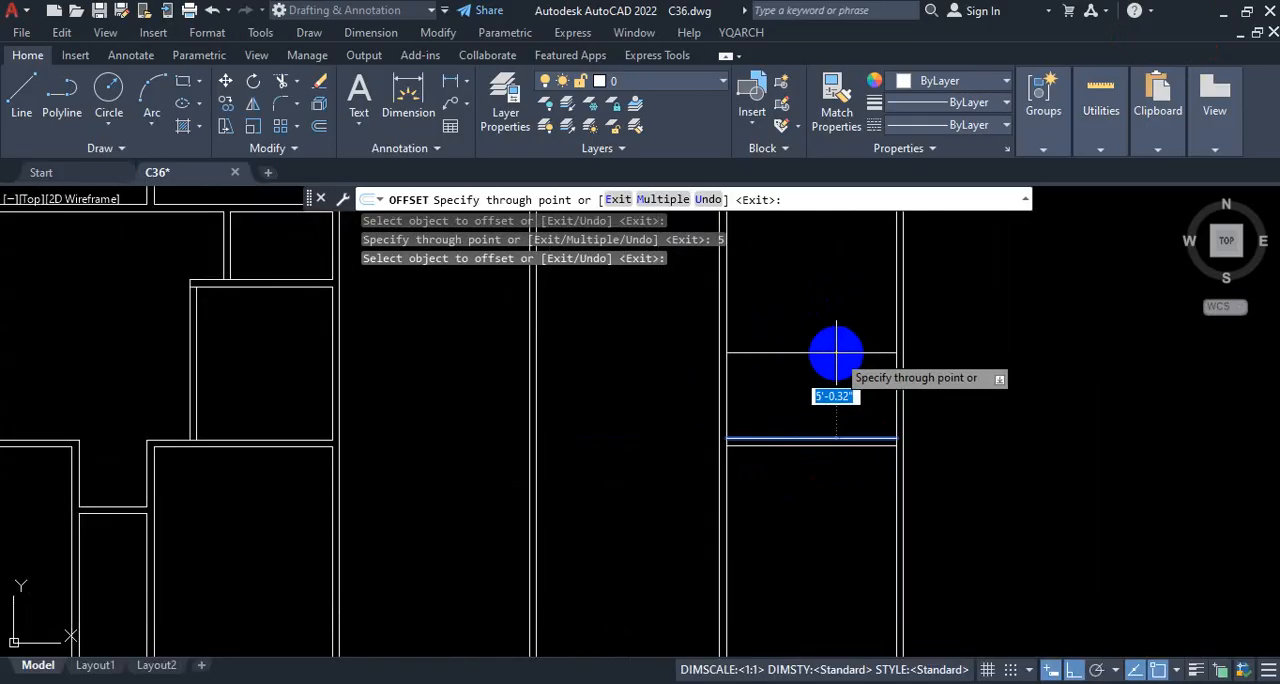
pyautogui.write("3'6")
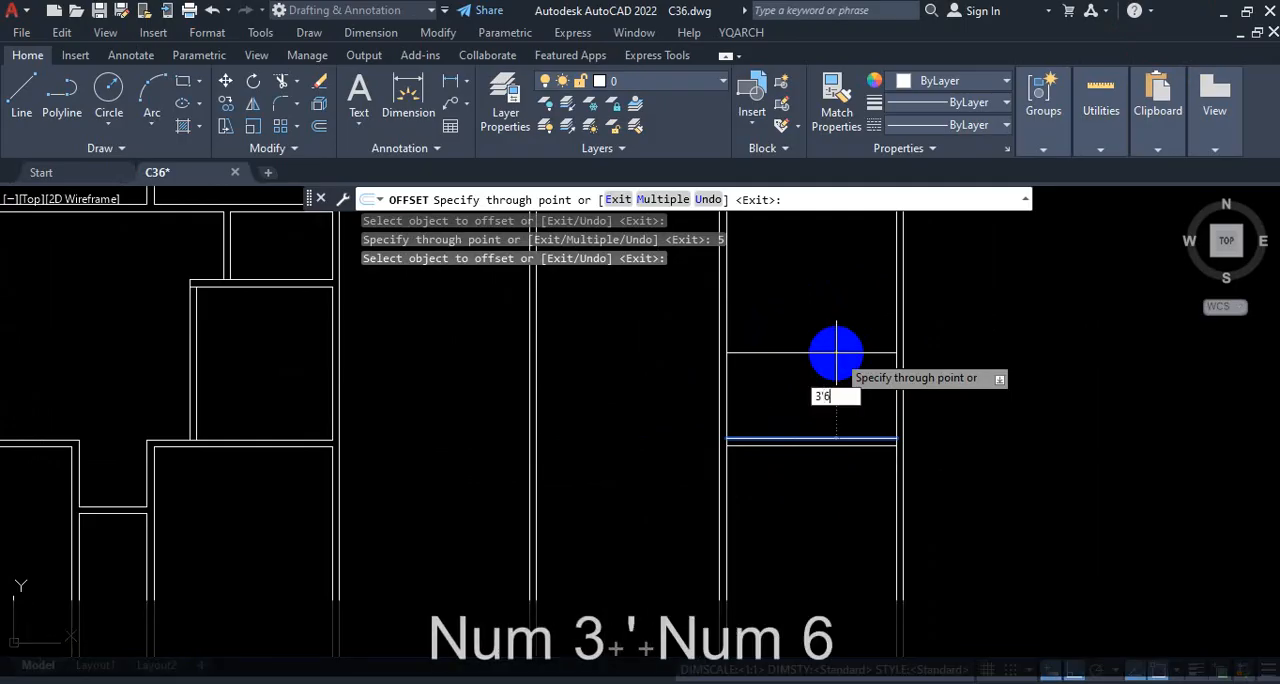
pyautogui.press('Return')
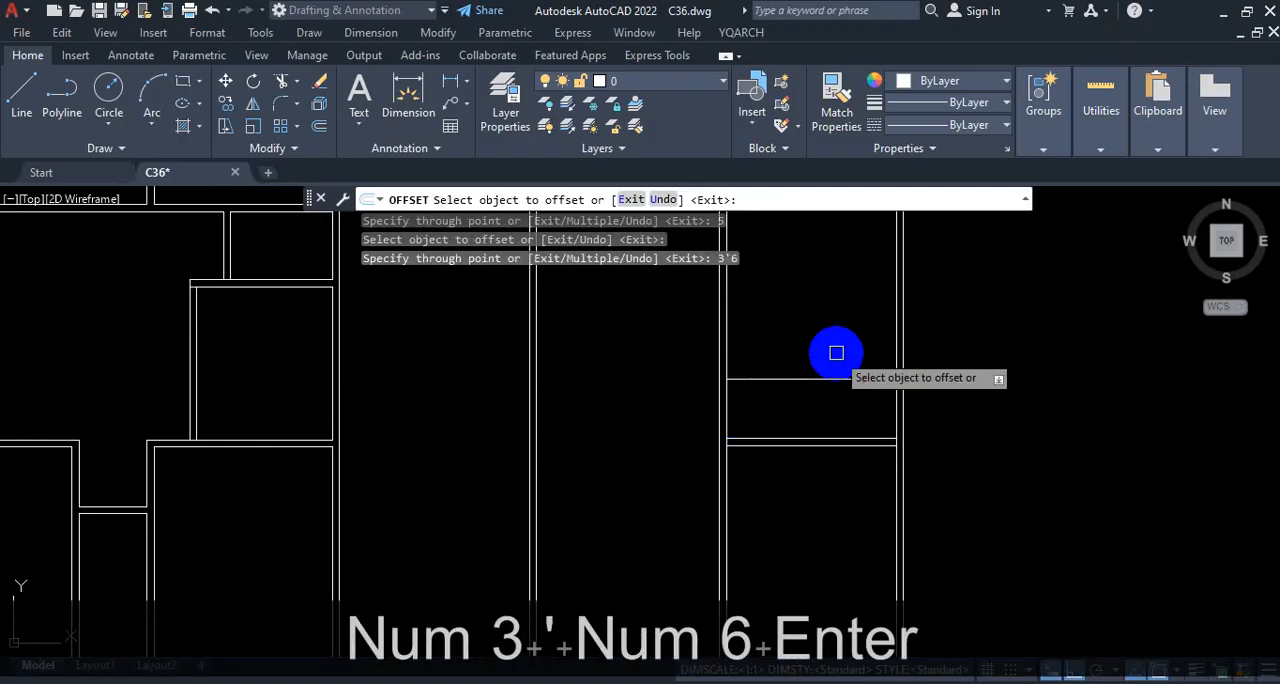
pyautogui.click(822, 379)
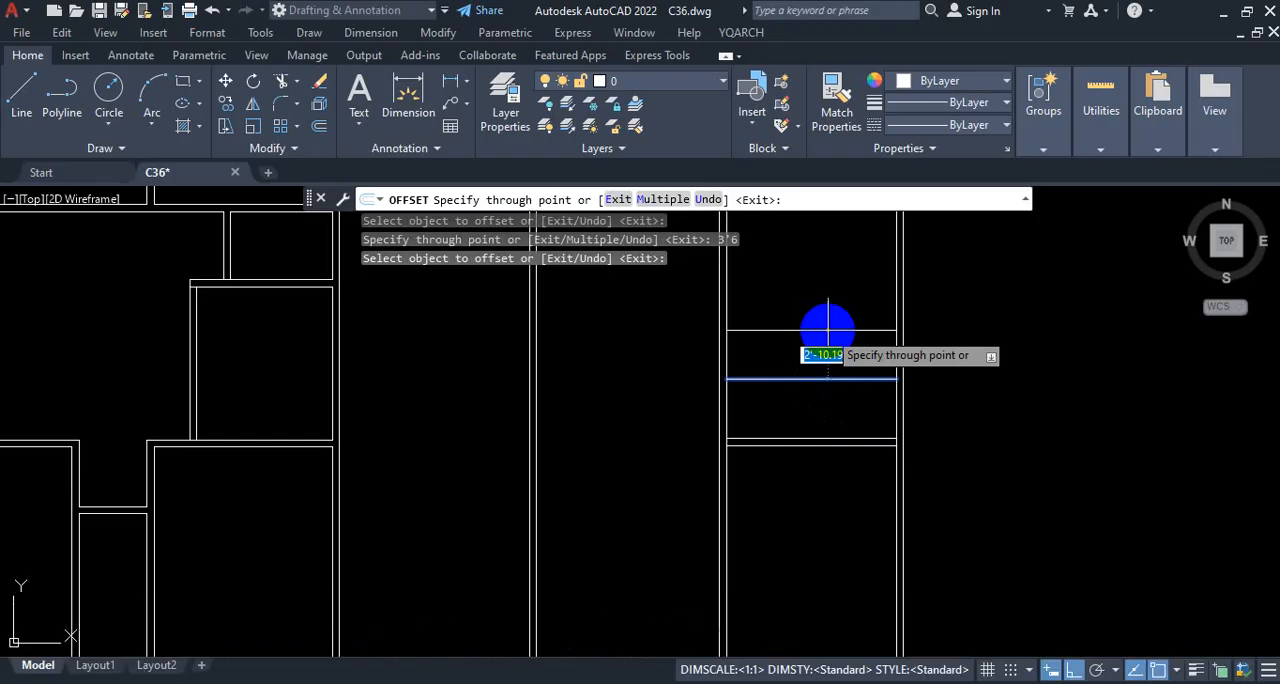
pyautogui.write('5')
pyautogui.press('Return')
pyautogui.scroll(-3, 829, 405)
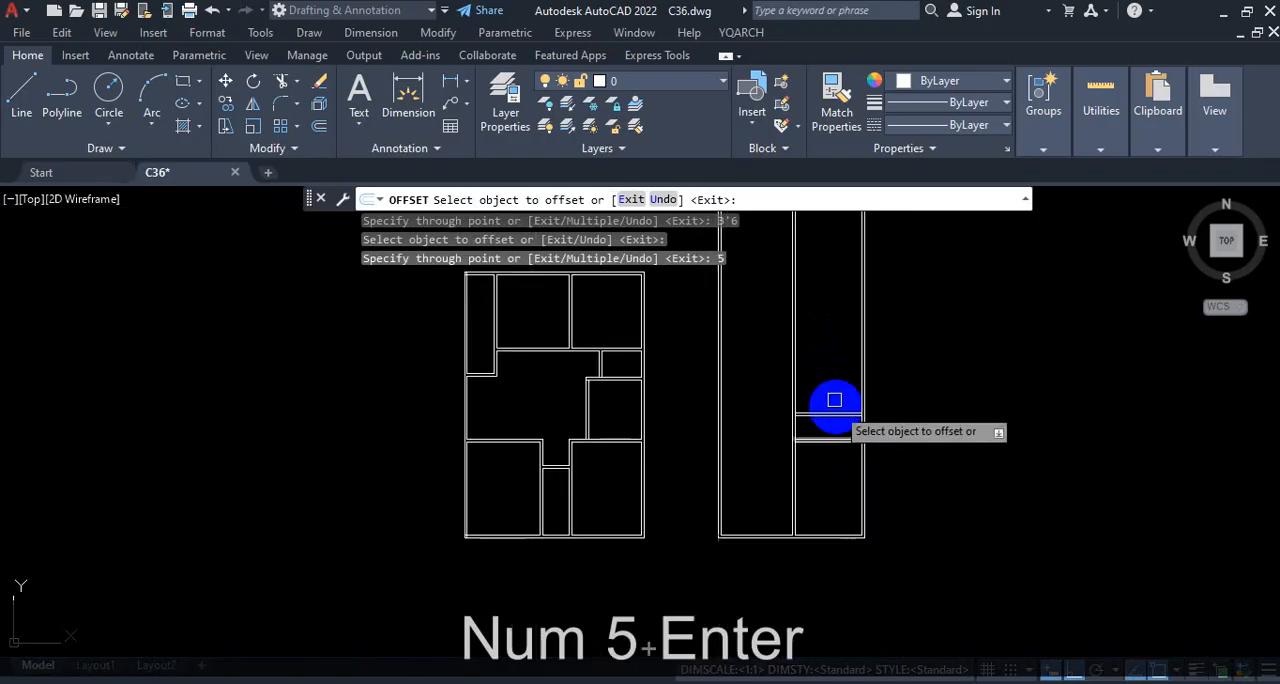
# Step: Offset the upper line of the right-hand bath's top wall 13' upward for the bedroom
pyautogui.scroll(4, 831, 420)
pyautogui.click(820, 463)
pyautogui.scroll(-4, 820, 445)
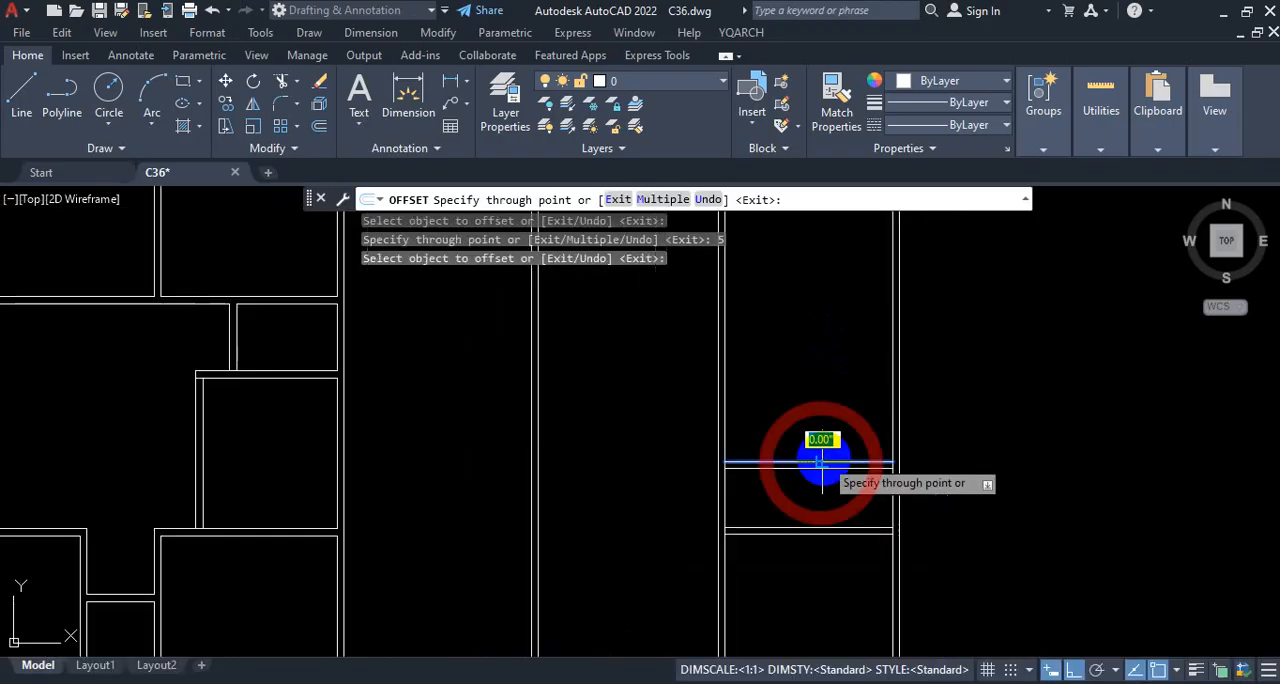
pyautogui.scroll(2, 822, 398)
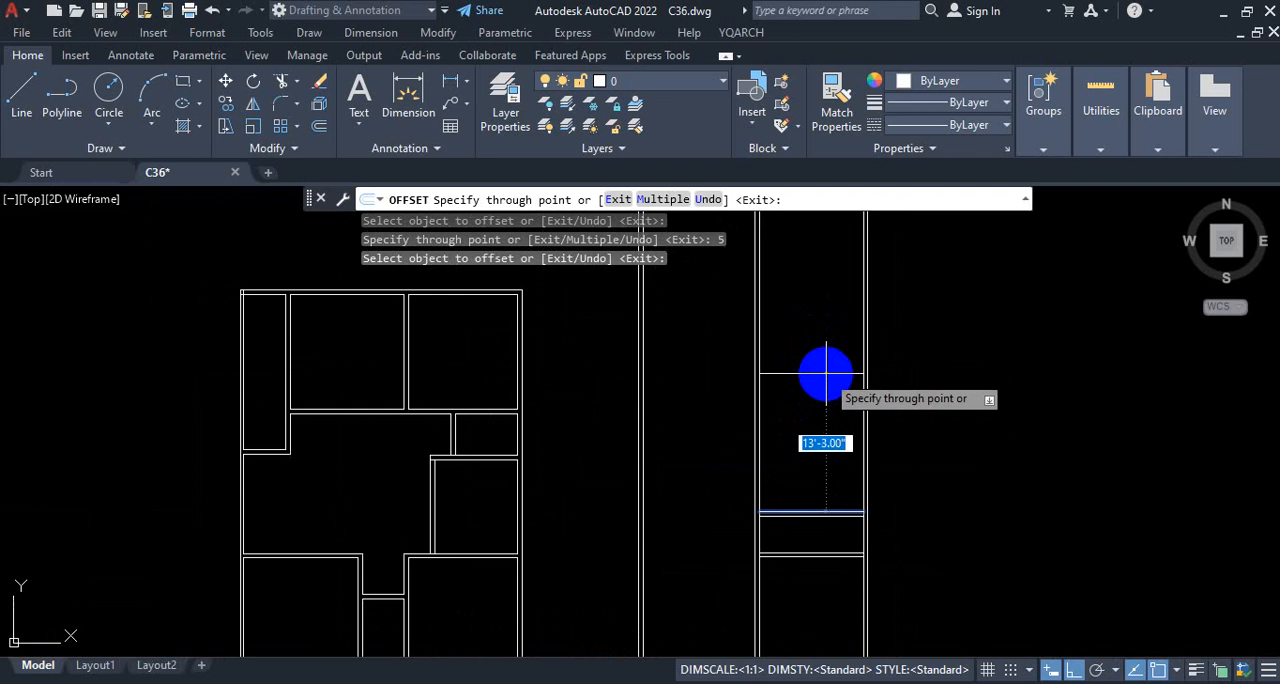
pyautogui.write("13'")
pyautogui.press('Return')
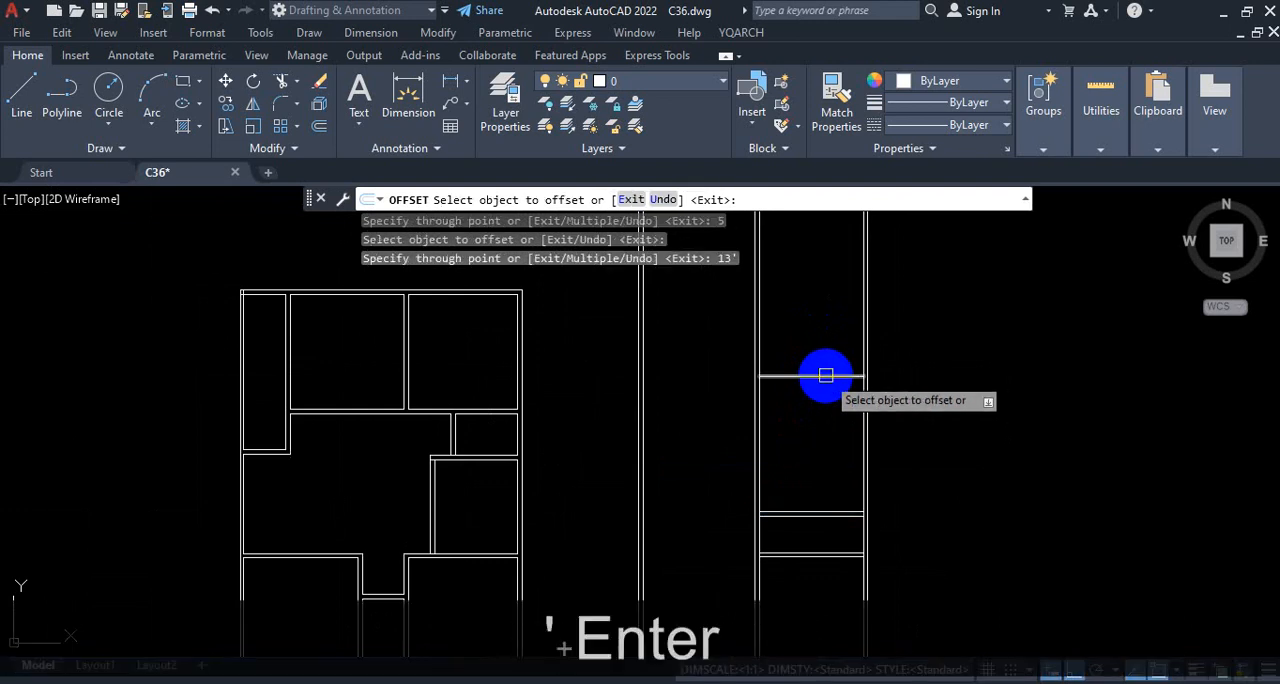
# Step: Offset the right-hand bedroom's top wall line 5" upward to complete that wall's thickness
pyautogui.click(826, 376)
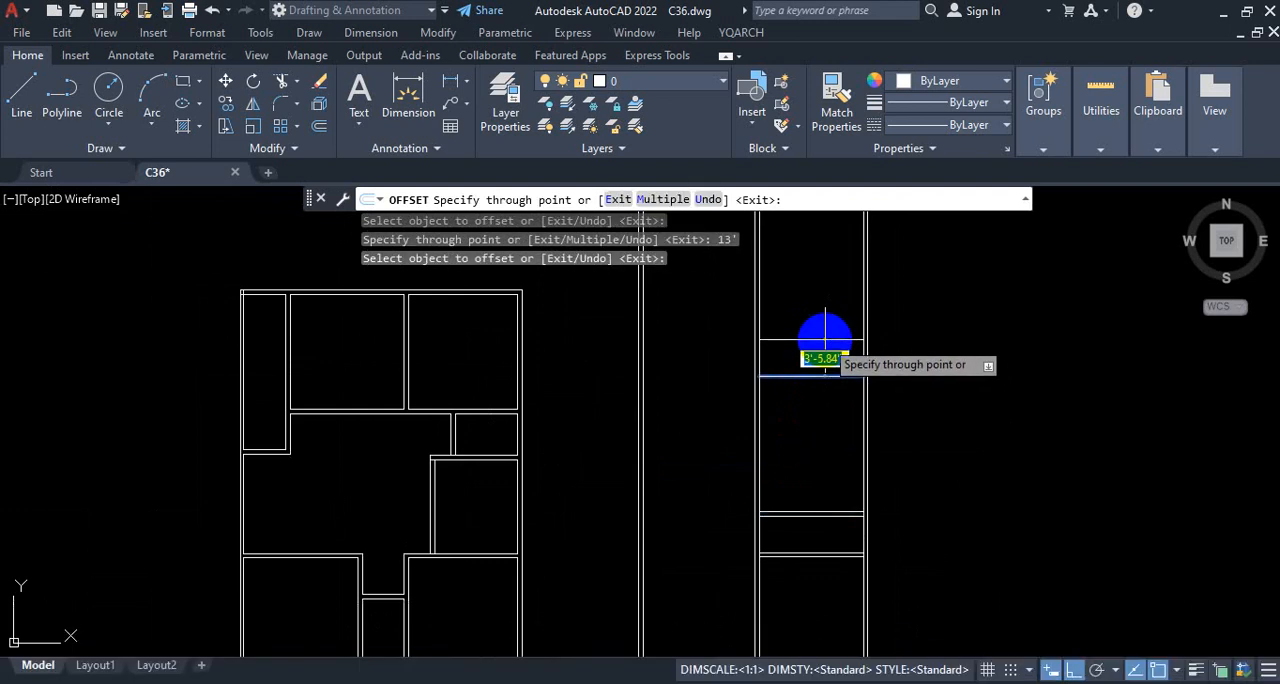
pyautogui.write('5')
pyautogui.press('Return')
pyautogui.scroll(-2, 888, 285)
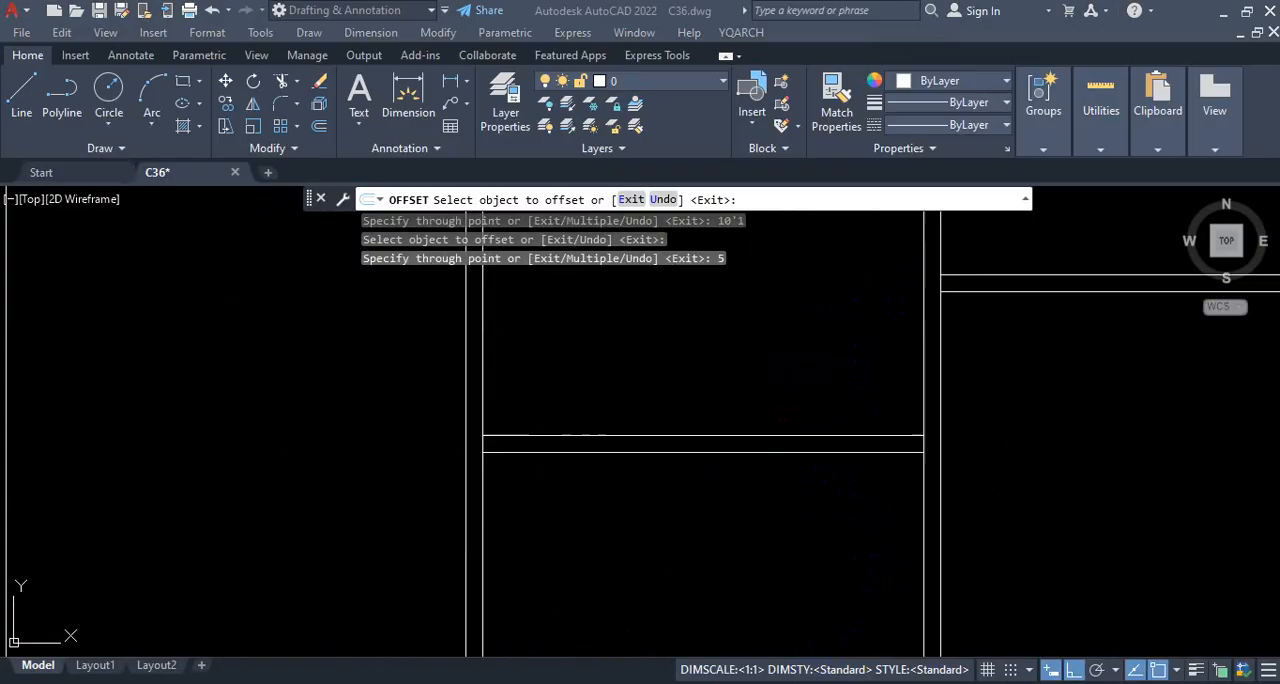
# Step: Examine the depth of the left-hand bath above the master bedroom in the reference PDF, and return to AutoCAD
pyautogui.click(677, 683)
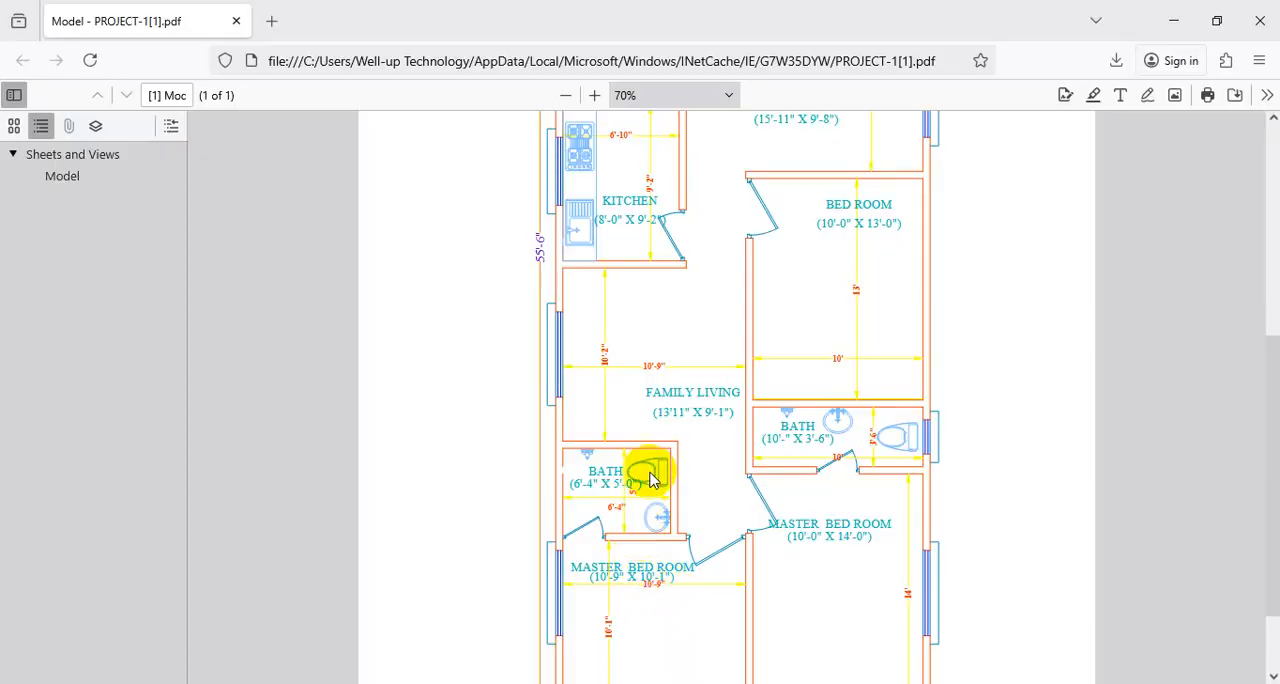
pyautogui.hotkey('ctrl', '1')
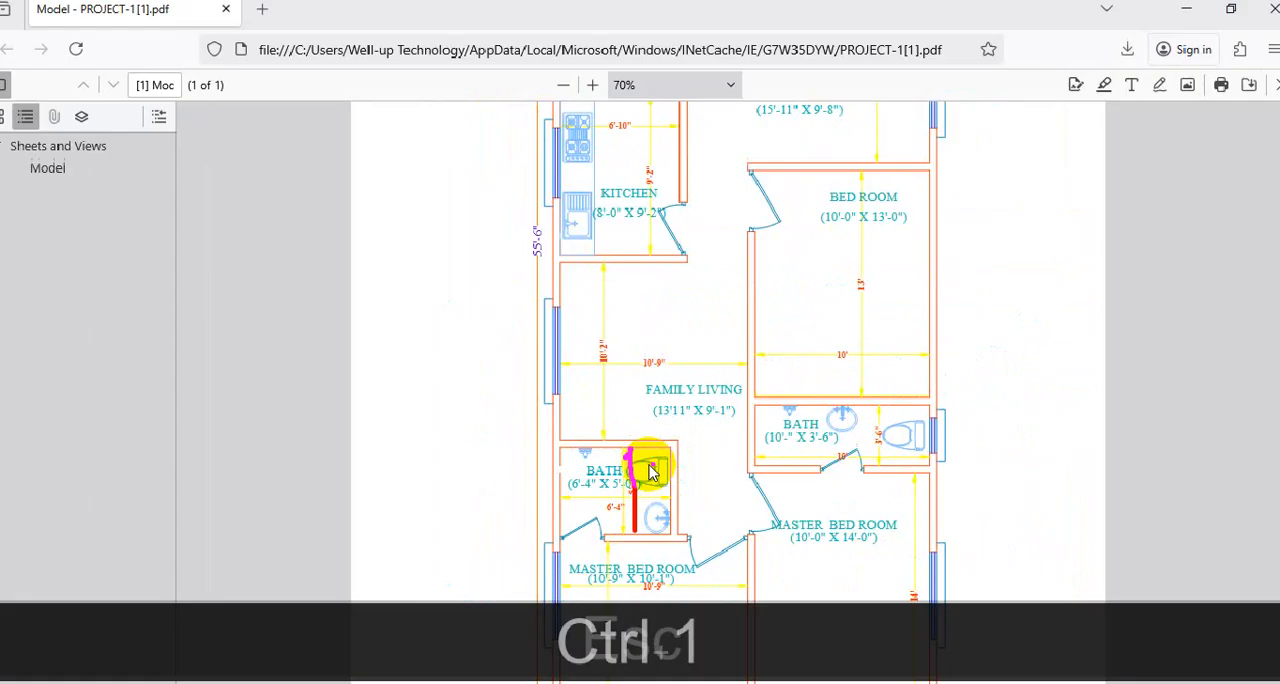
pyautogui.press('Escape')
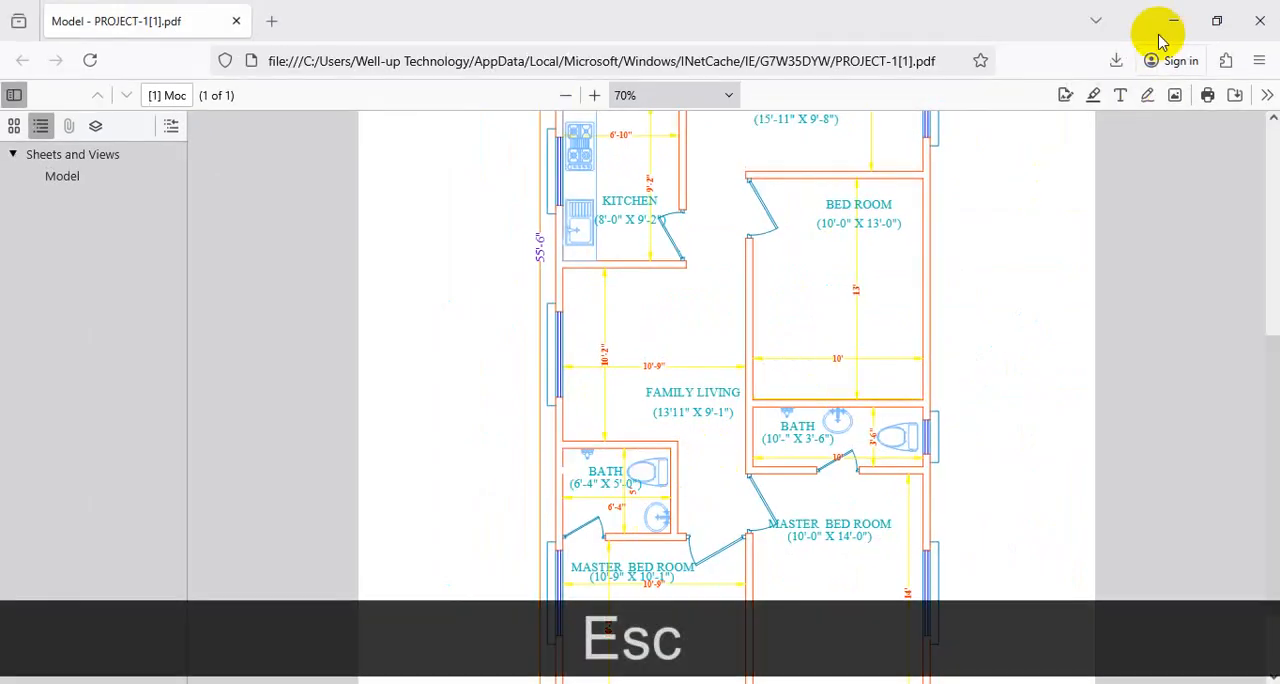
pyautogui.click(699, 676)
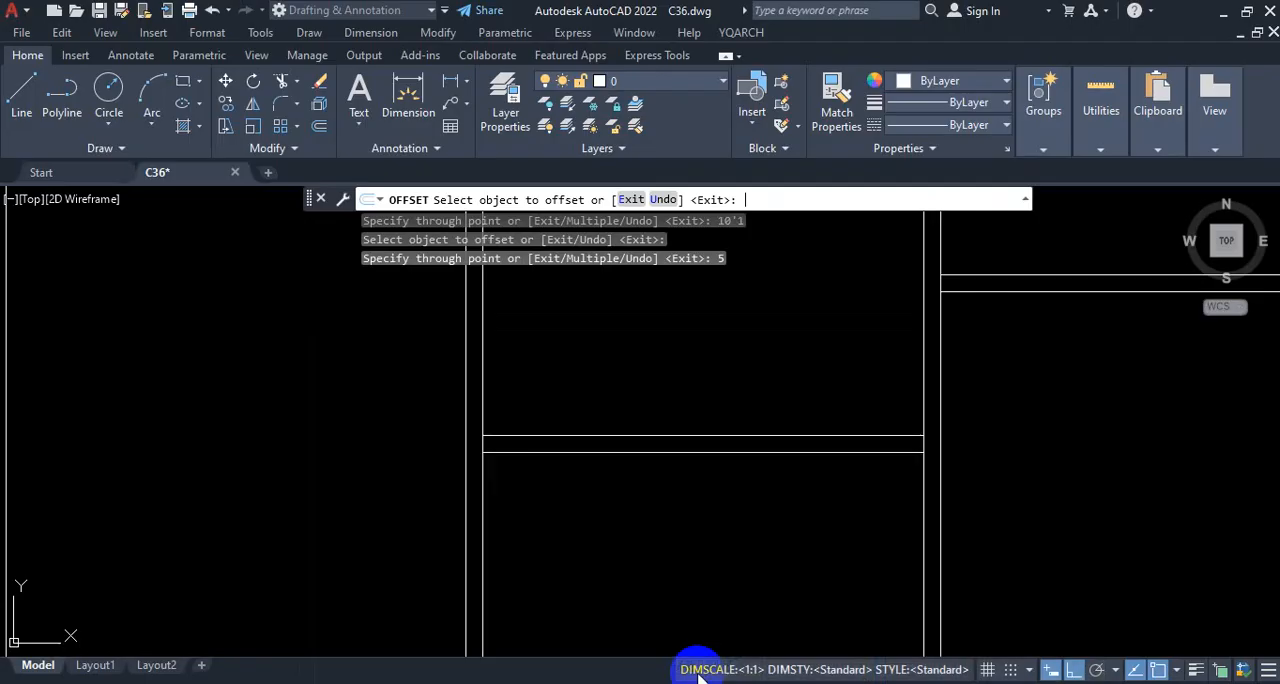
# Step: Offset the upper line of the left-hand master bedroom's top wall 5' upward for the bath, and the resulting line another 5" upward
pyautogui.click(714, 433)
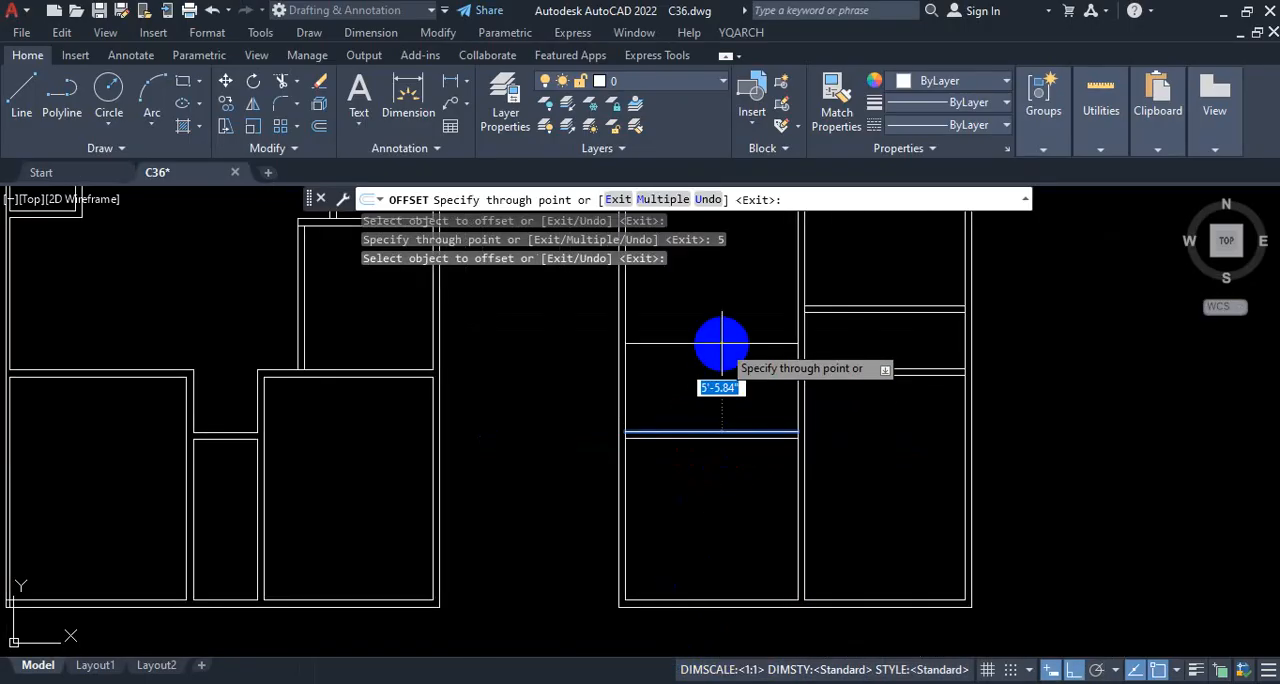
pyautogui.write("5'")
pyautogui.press('Return')
pyautogui.scroll(-4, 723, 360)
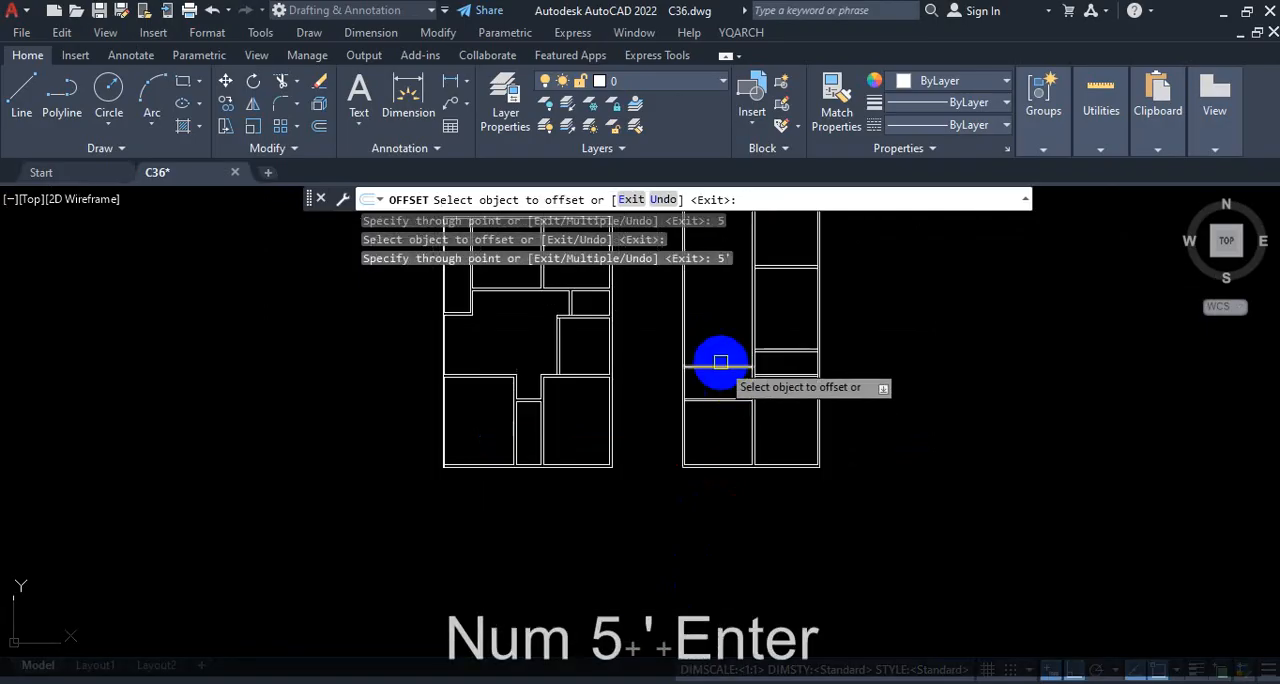
pyautogui.scroll(4, 718, 372)
pyautogui.click(723, 373)
pyautogui.write('5')
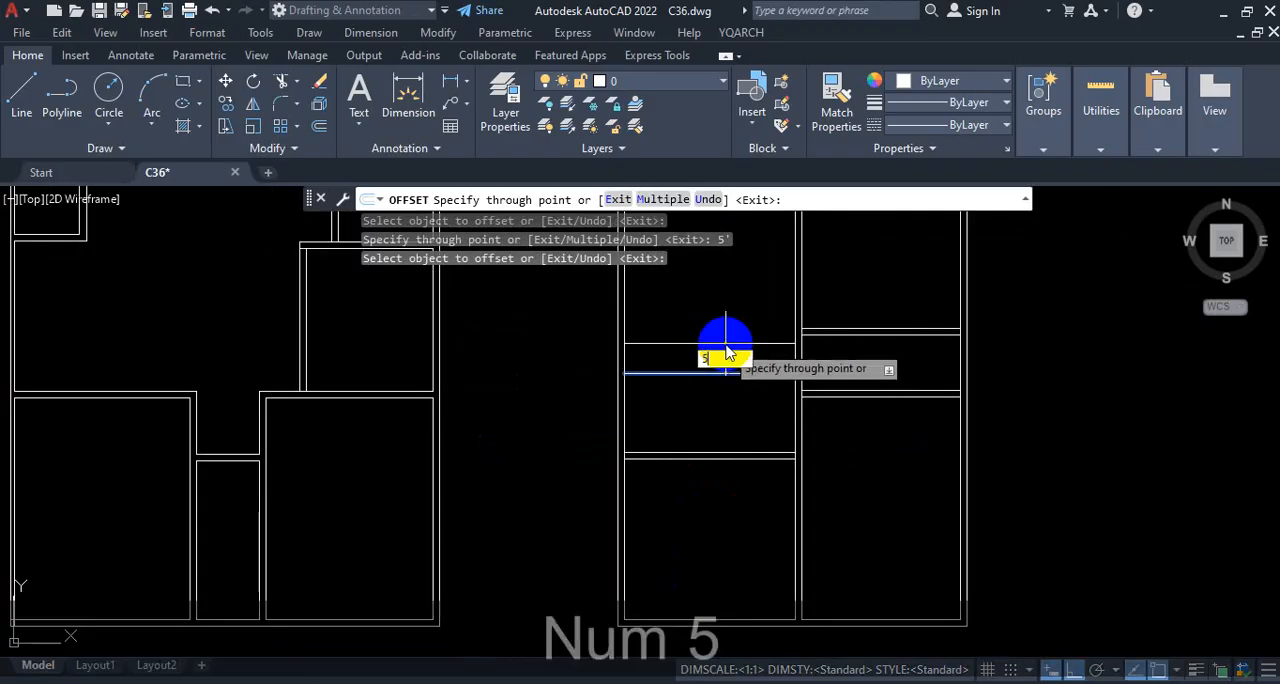
pyautogui.press('Return')
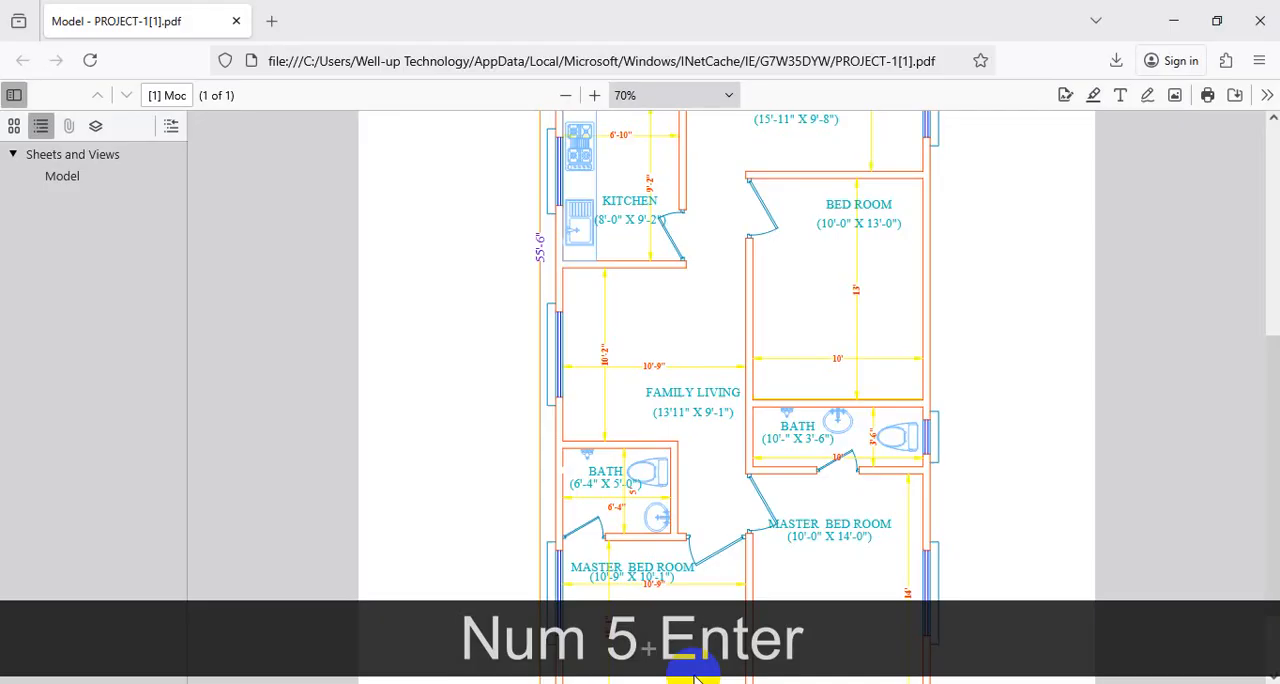
# Step: Examine the family living and kitchen depths on the left-hand side of the reference PDF, and return to AutoCAD
pyautogui.scroll(3, 625, 345)
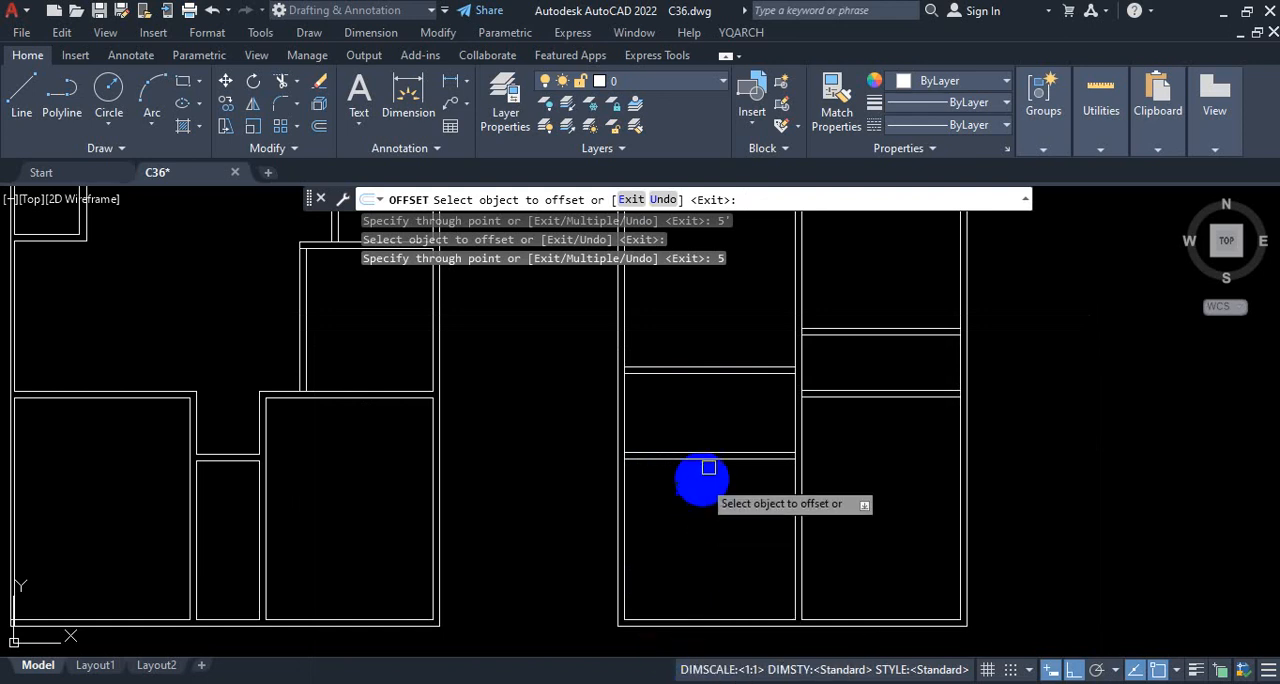
pyautogui.scroll(-3, 706, 466)
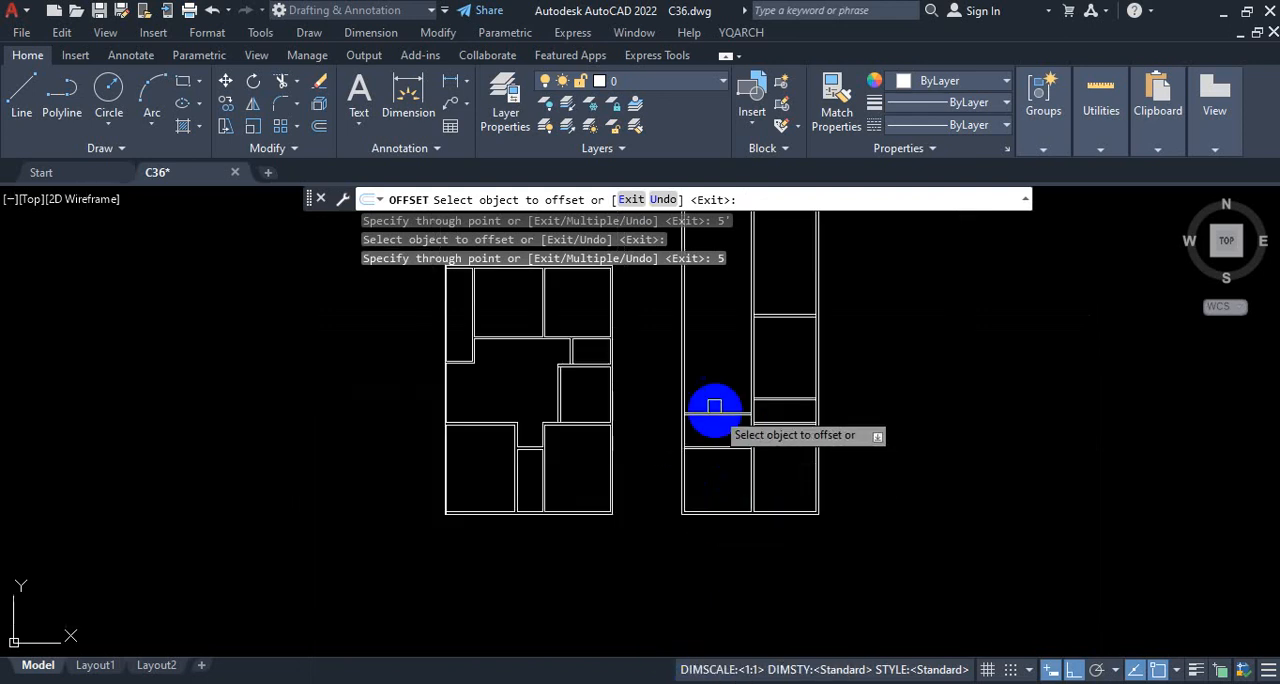
# Step: Offset the upper line of the left-hand bath's top wall 10'2" upward for the family living area, and the resulting line another 5" upward
pyautogui.scroll(5, 709, 406)
pyautogui.click(713, 478)
pyautogui.scroll(-4, 709, 400)
pyautogui.scroll(2, 716, 400)
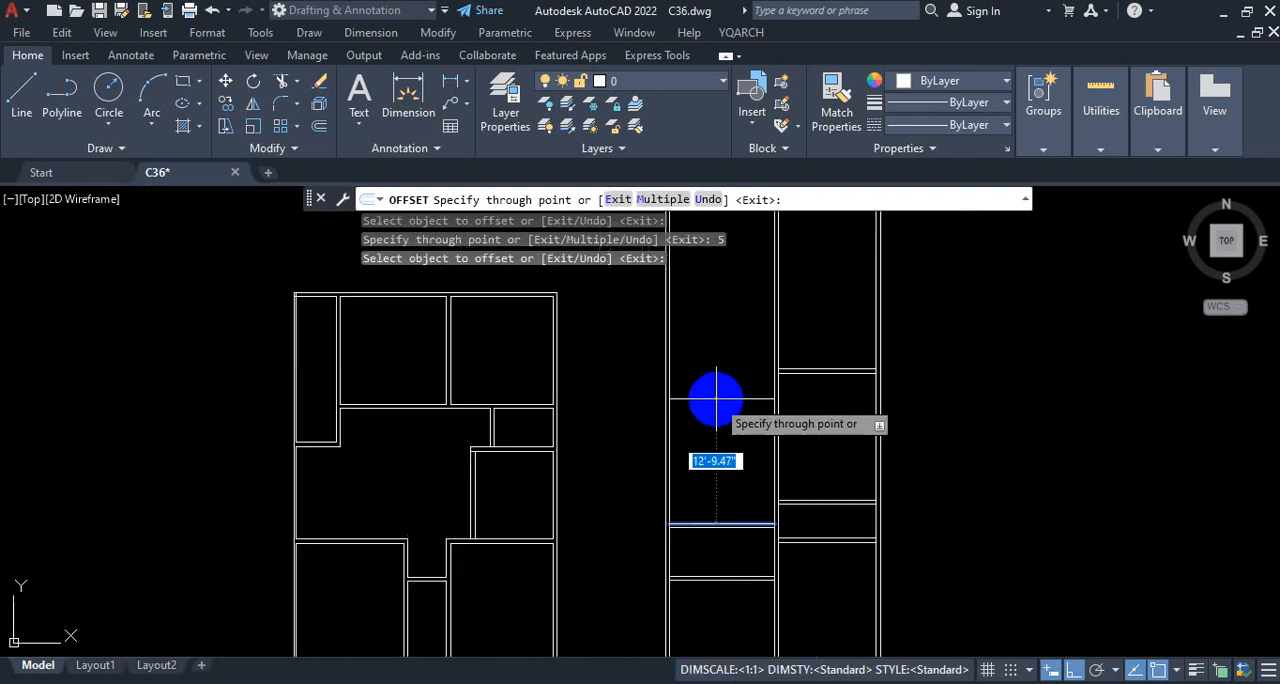
pyautogui.write("10'2")
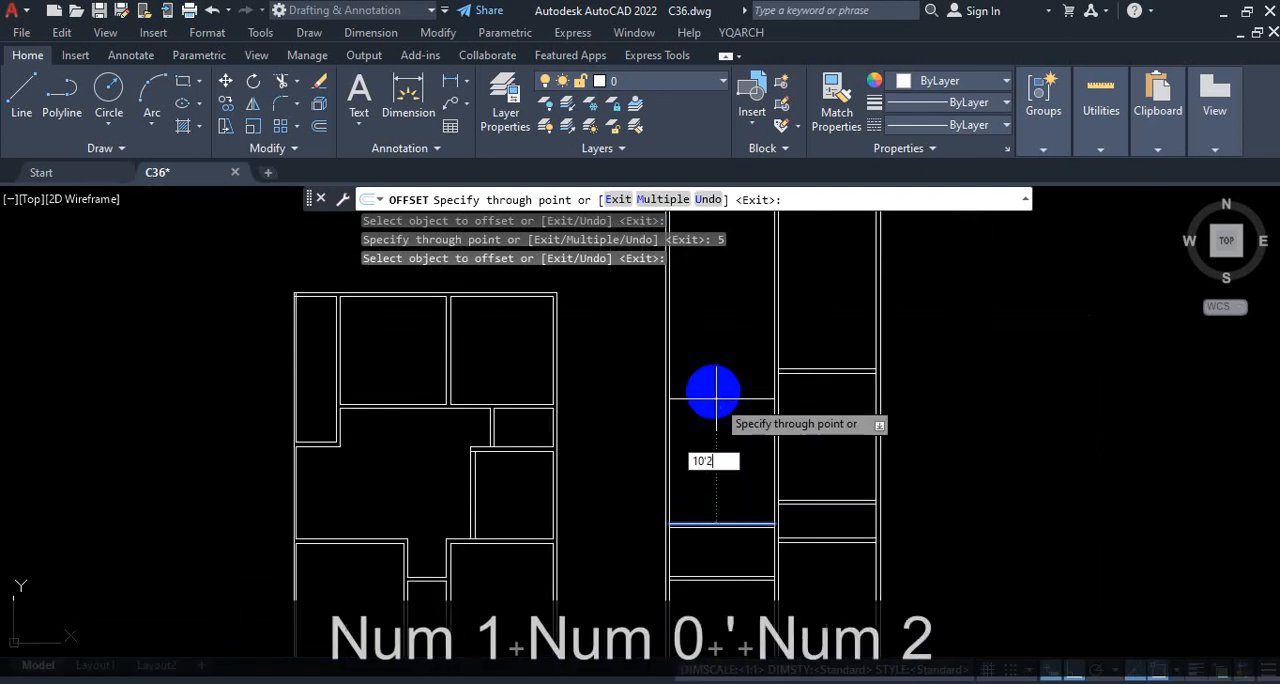
pyautogui.press('Return')
pyautogui.click(722, 425)
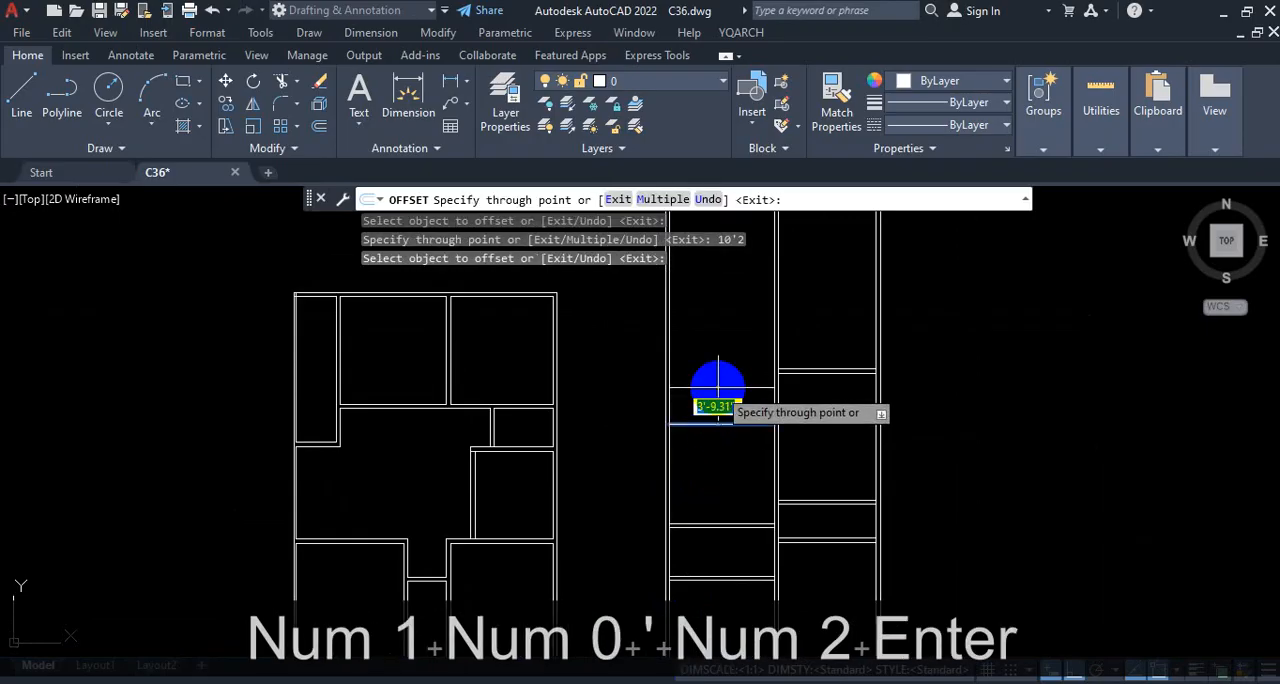
pyautogui.write('5')
pyautogui.press('Return')
# Step: Offset the upper line of the family living area's top wall 9'2" upward for the kitchen, and the resulting line another 5" upward
pyautogui.scroll(3, 725, 430)
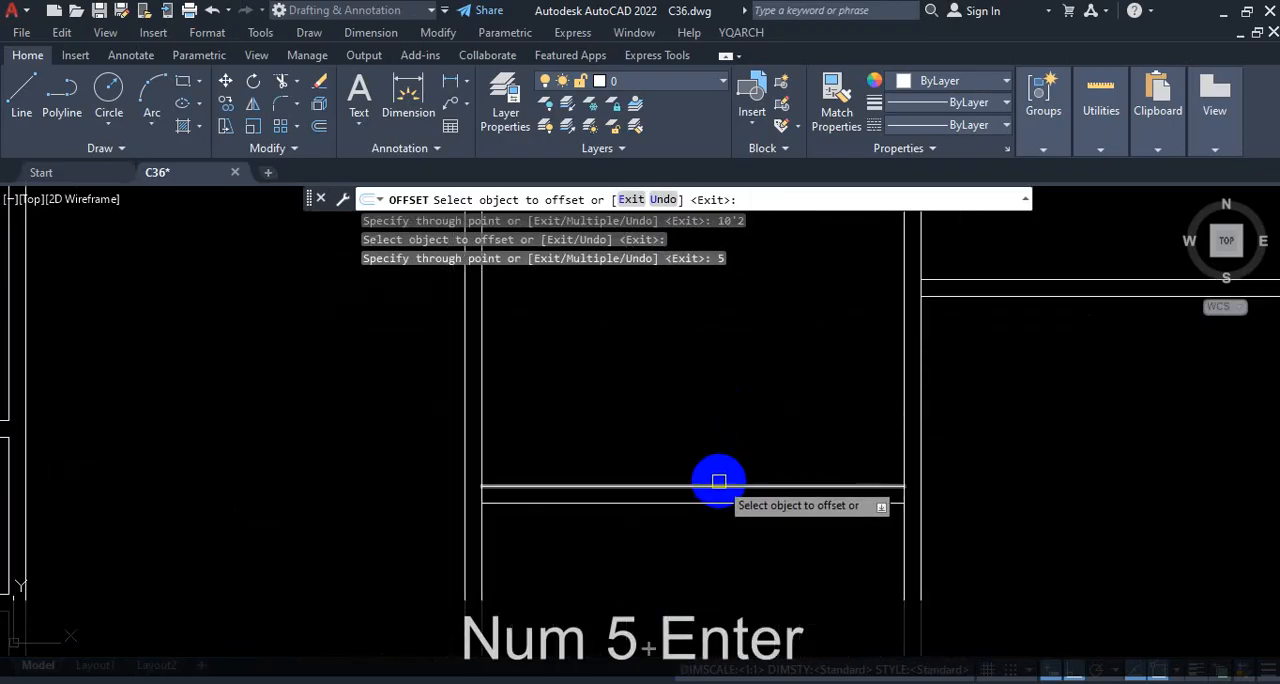
pyautogui.click(716, 487)
pyautogui.scroll(-3, 716, 487)
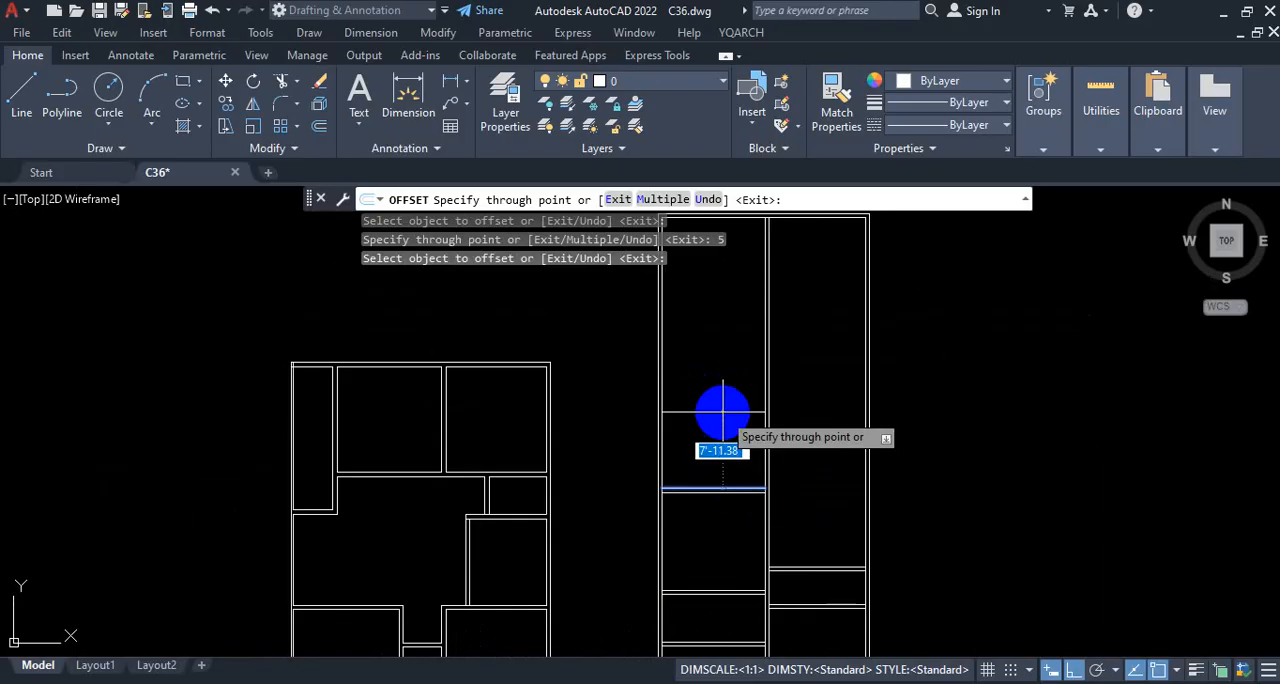
pyautogui.write("9'2")
pyautogui.press('Return')
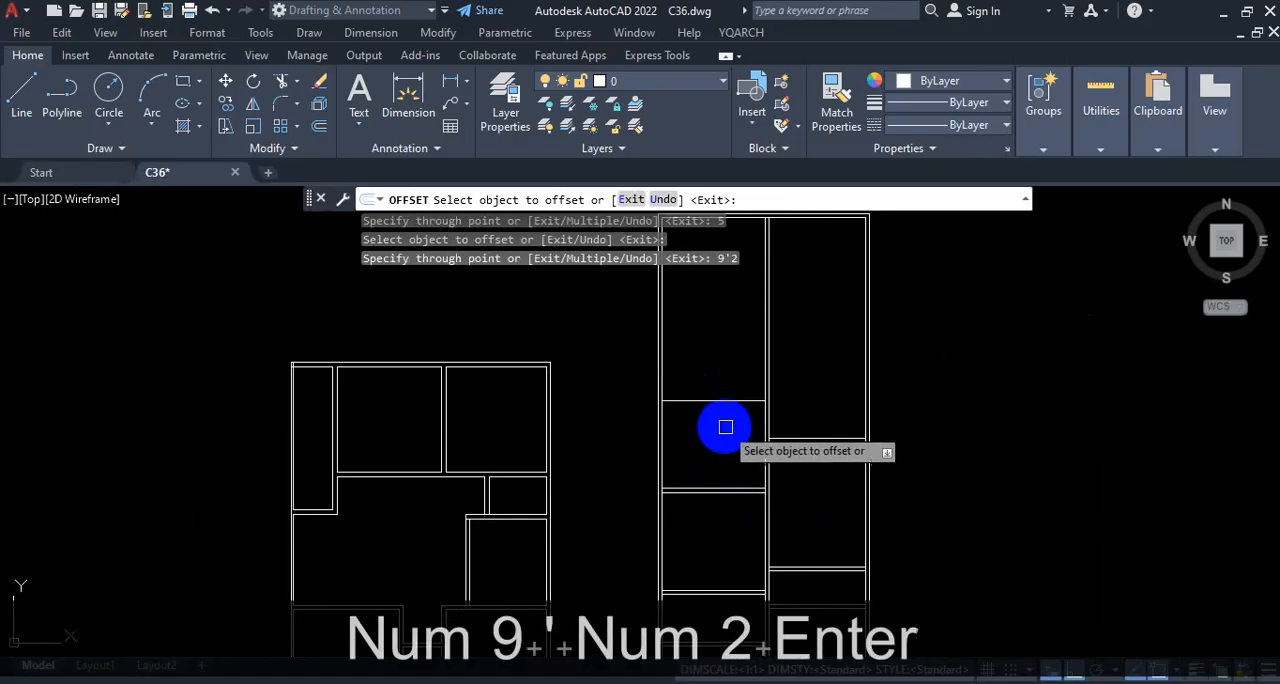
pyautogui.click(724, 401)
pyautogui.write('5')
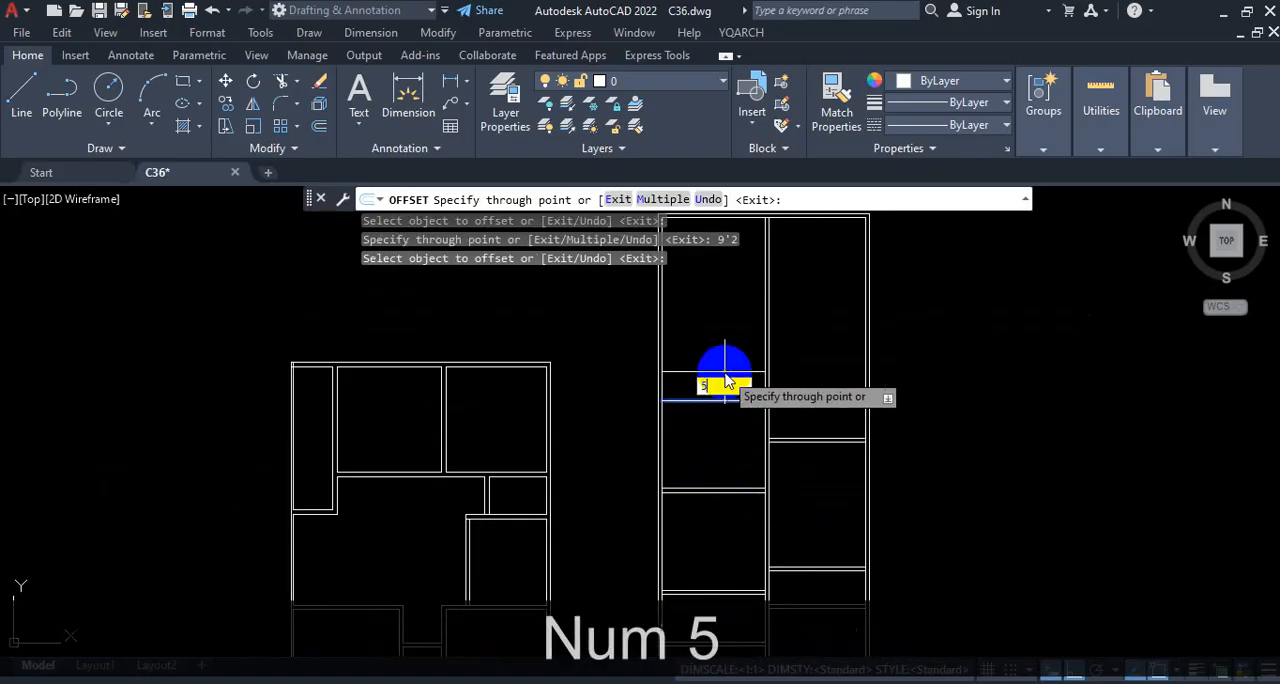
pyautogui.press('Return')
# Step: Offset the upper line of the kitchen's top wall 4' upward for the toilet, and the resulting line another 5" upward
pyautogui.scroll(3, 722, 382)
pyautogui.click(724, 421)
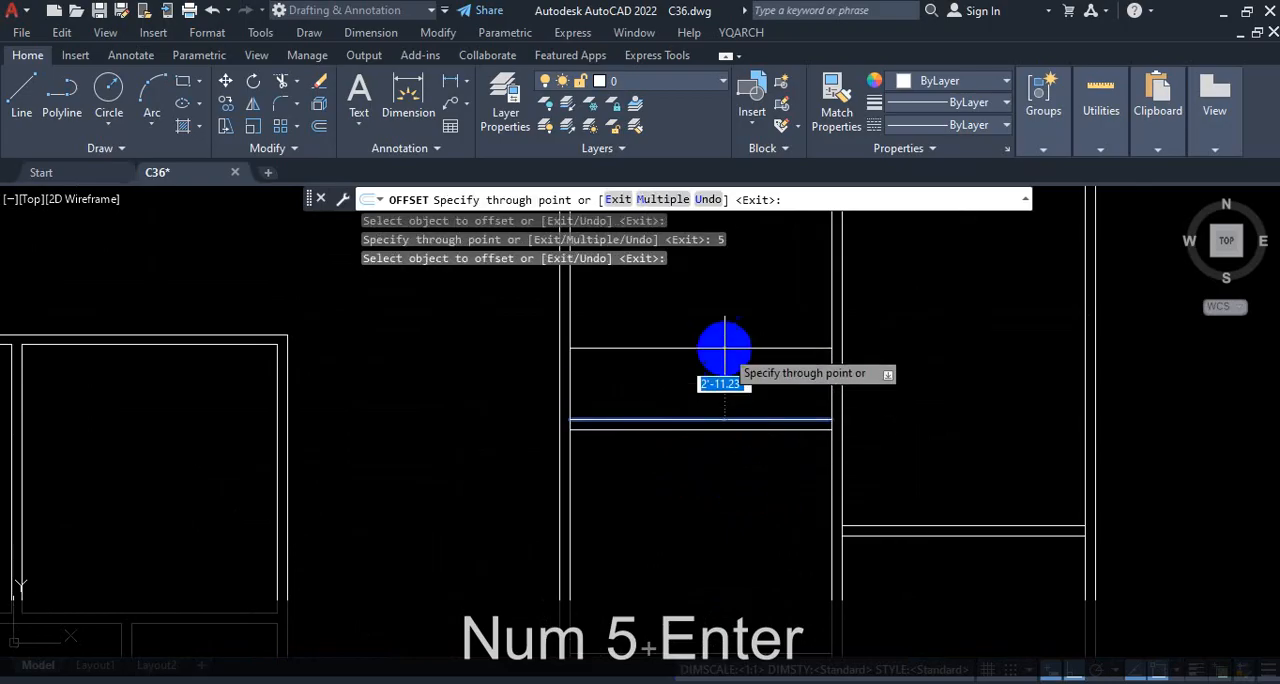
pyautogui.write("4'")
pyautogui.press('Return')
pyautogui.scroll(-2, 723, 410)
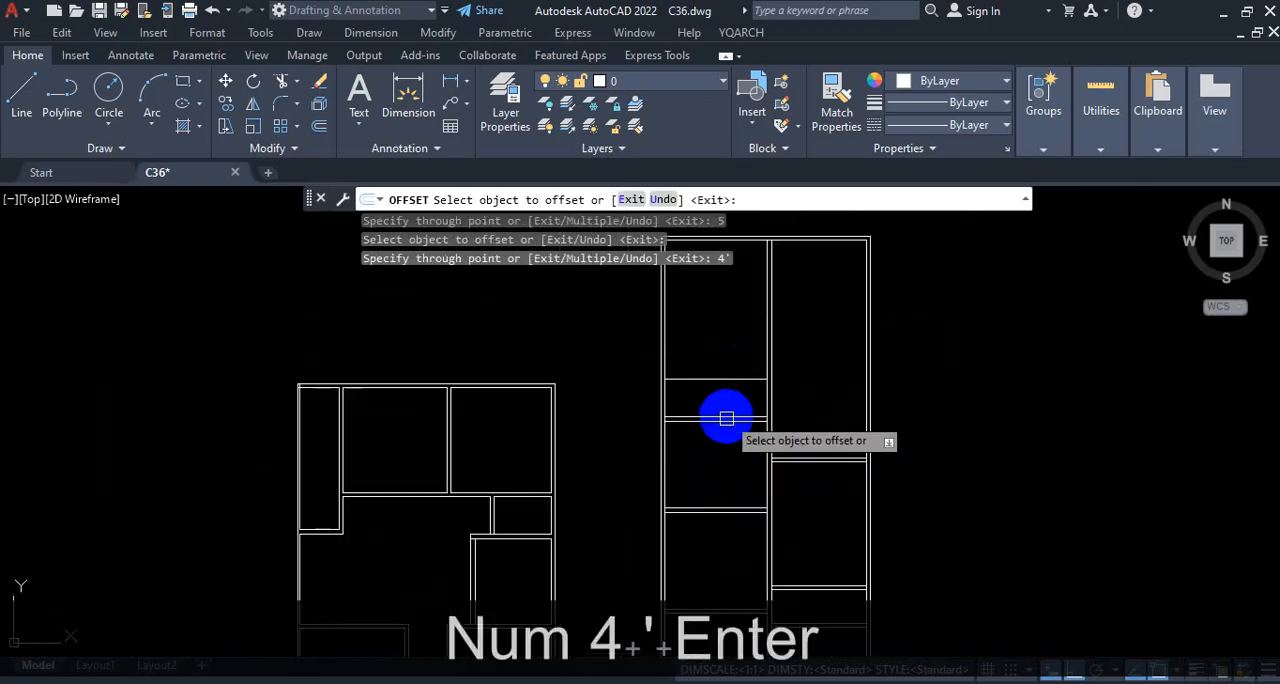
pyautogui.scroll(2, 726, 358)
pyautogui.click(735, 436)
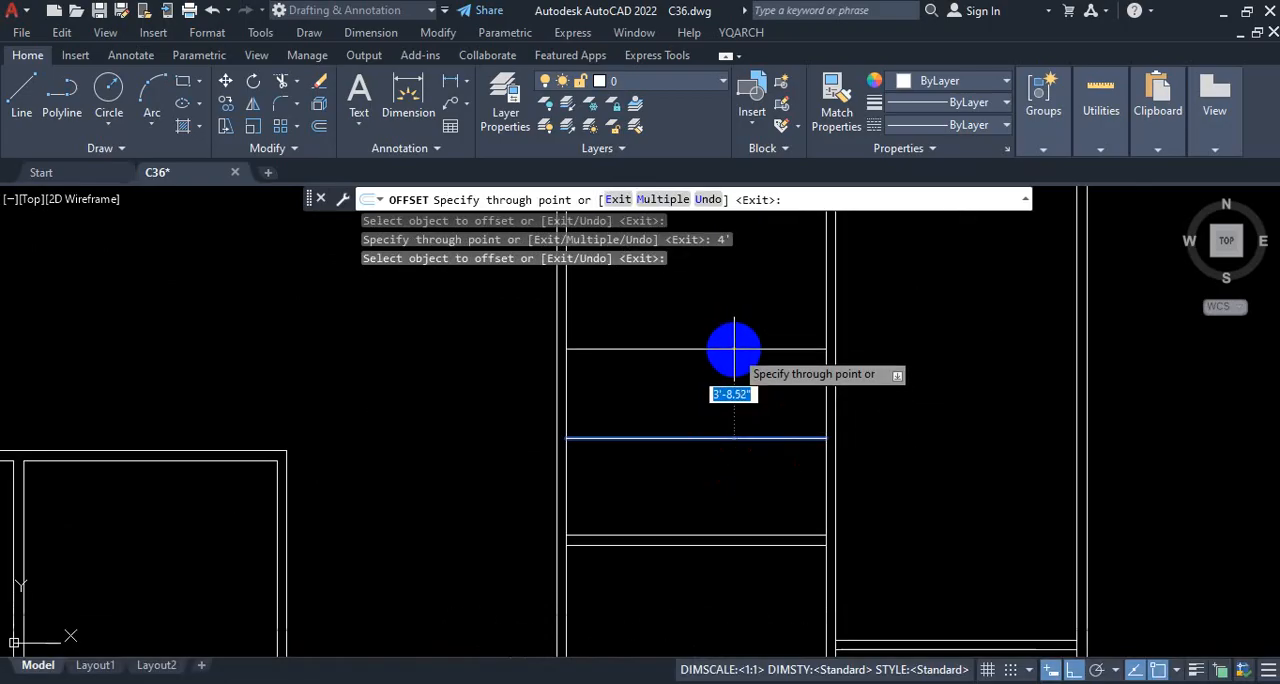
pyautogui.write('5')
pyautogui.press('Return')
pyautogui.scroll(-3, 734, 352)
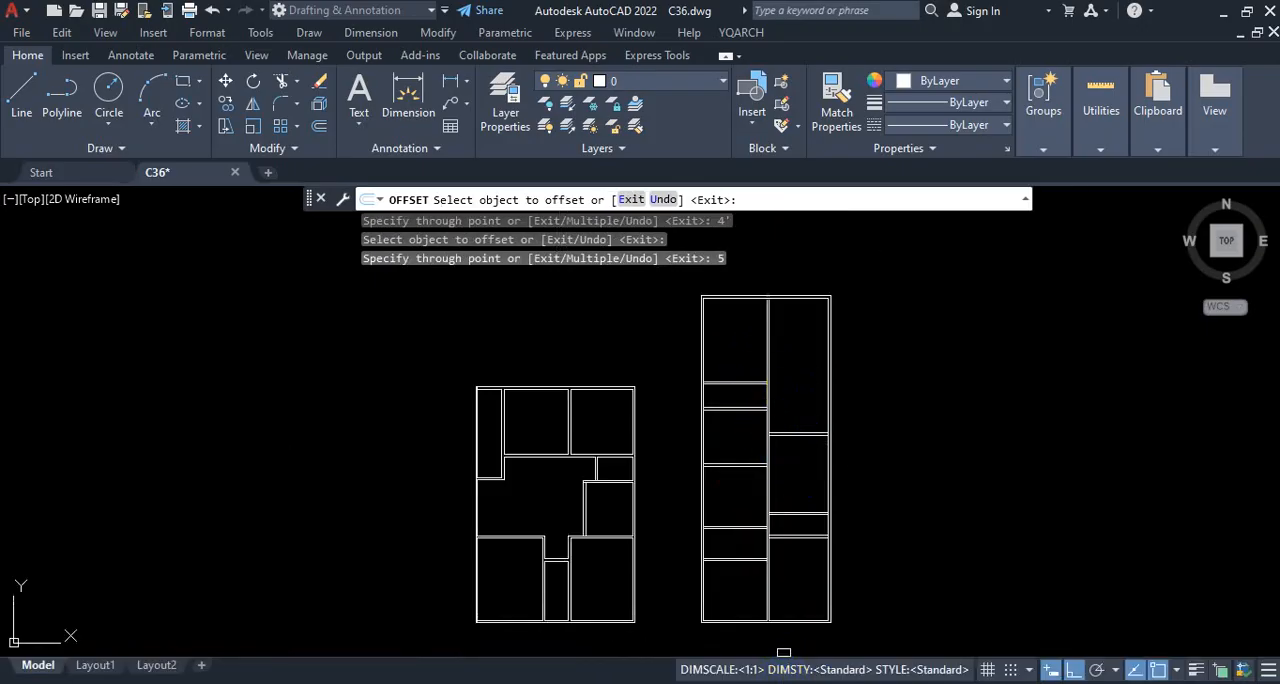
# Step: Examine the left-hand wall positions and room depths from the master bedroom up to the toilet in the reference PDF, and return to AutoCAD
pyautogui.hotkey('ctrl', '1')
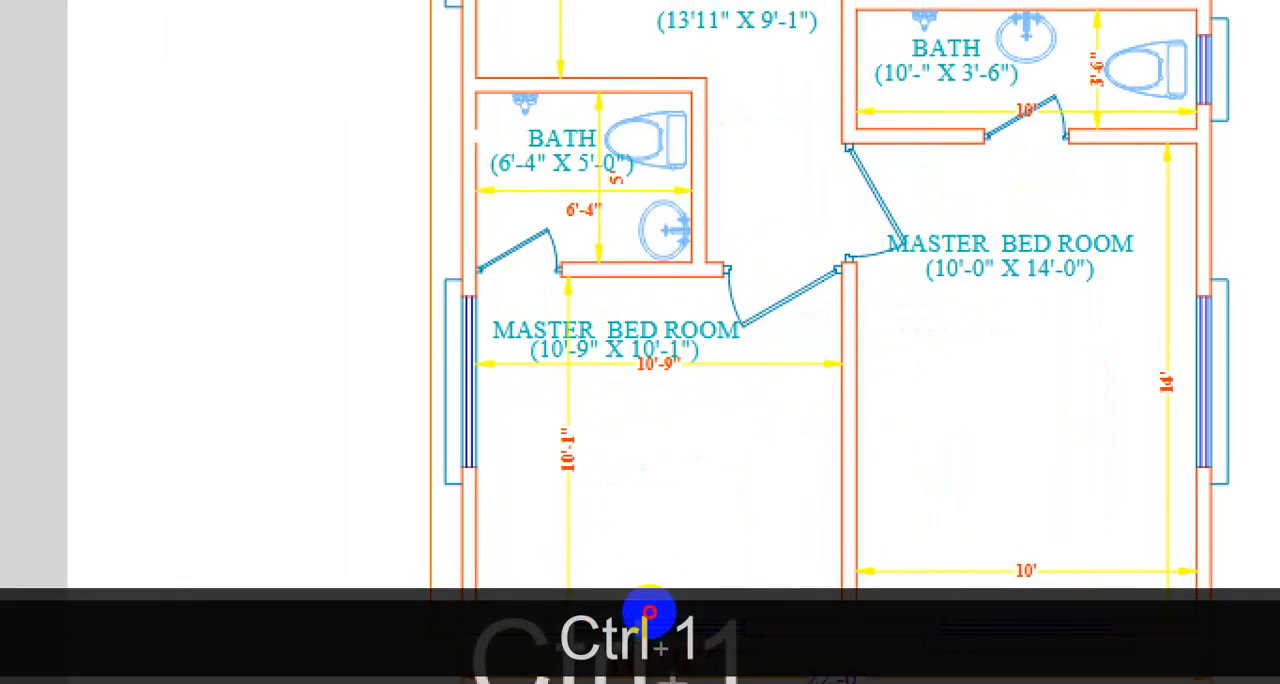
pyautogui.moveTo(641, 610); pyautogui.dragTo(657, 260)
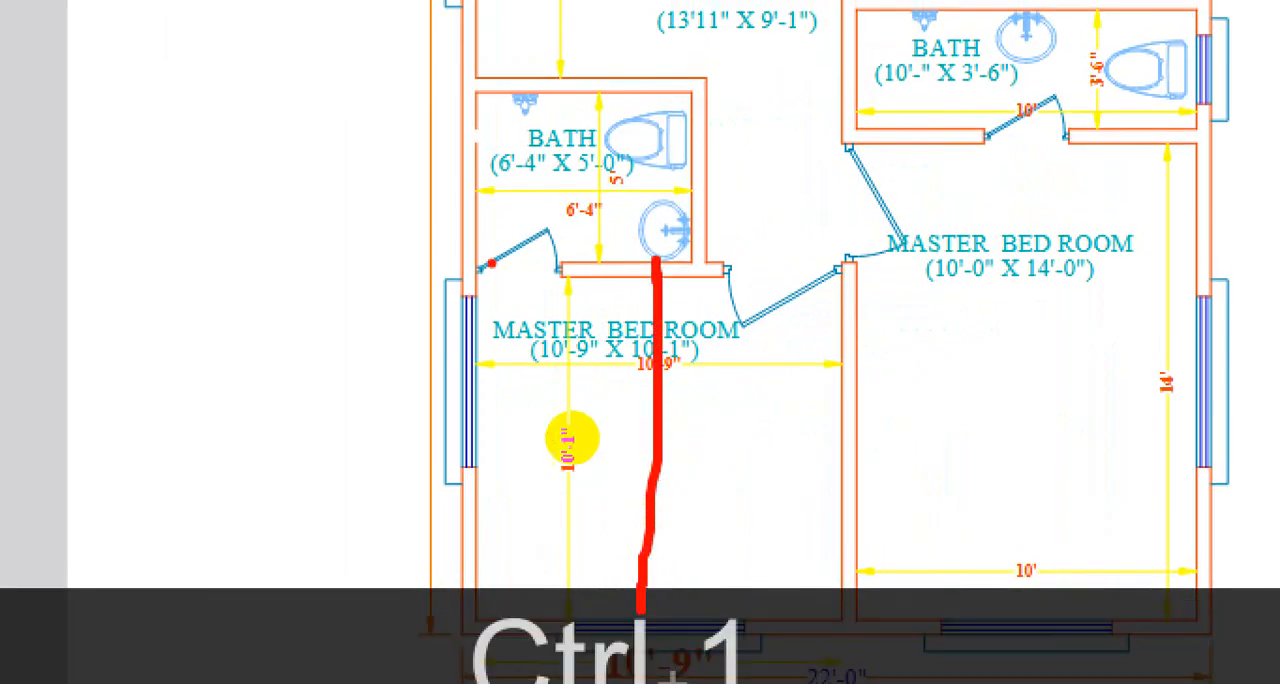
pyautogui.moveTo(491, 261); pyautogui.dragTo(841, 268)
pyautogui.moveTo(622, 240); pyautogui.dragTo(601, 97)
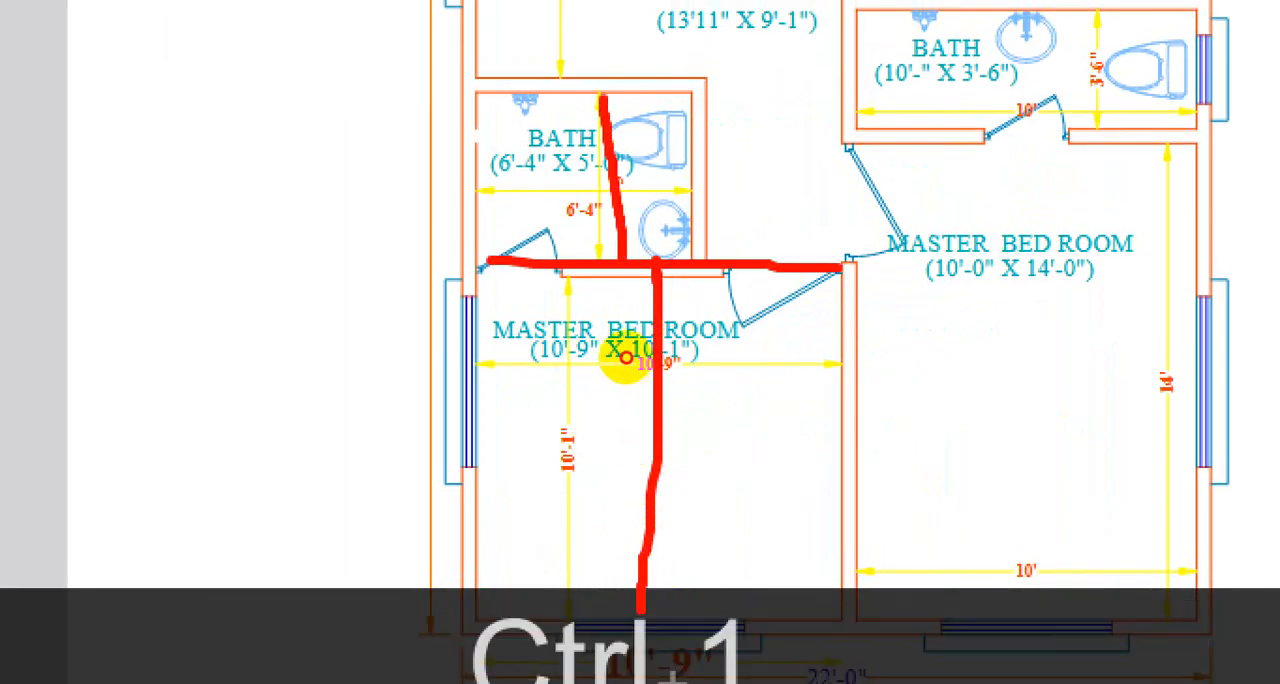
pyautogui.moveTo(466, 80); pyautogui.dragTo(714, 80)
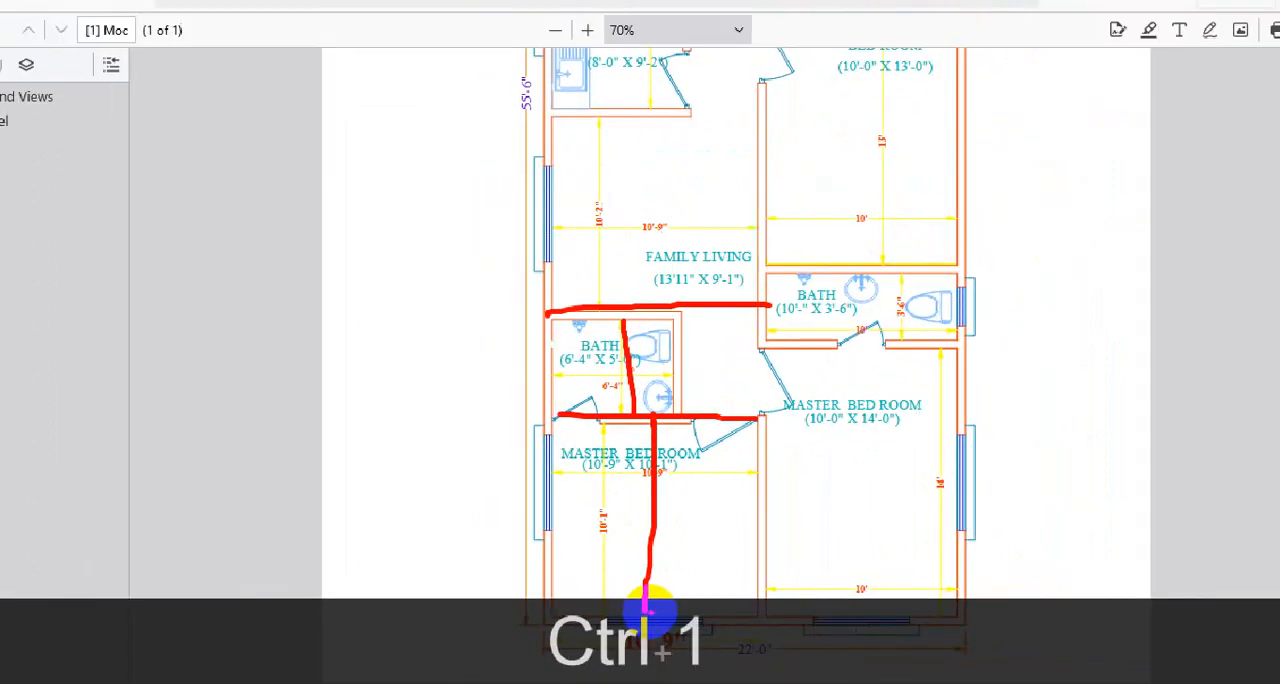
pyautogui.press('Escape')
pyautogui.scroll(4, 612, 497)
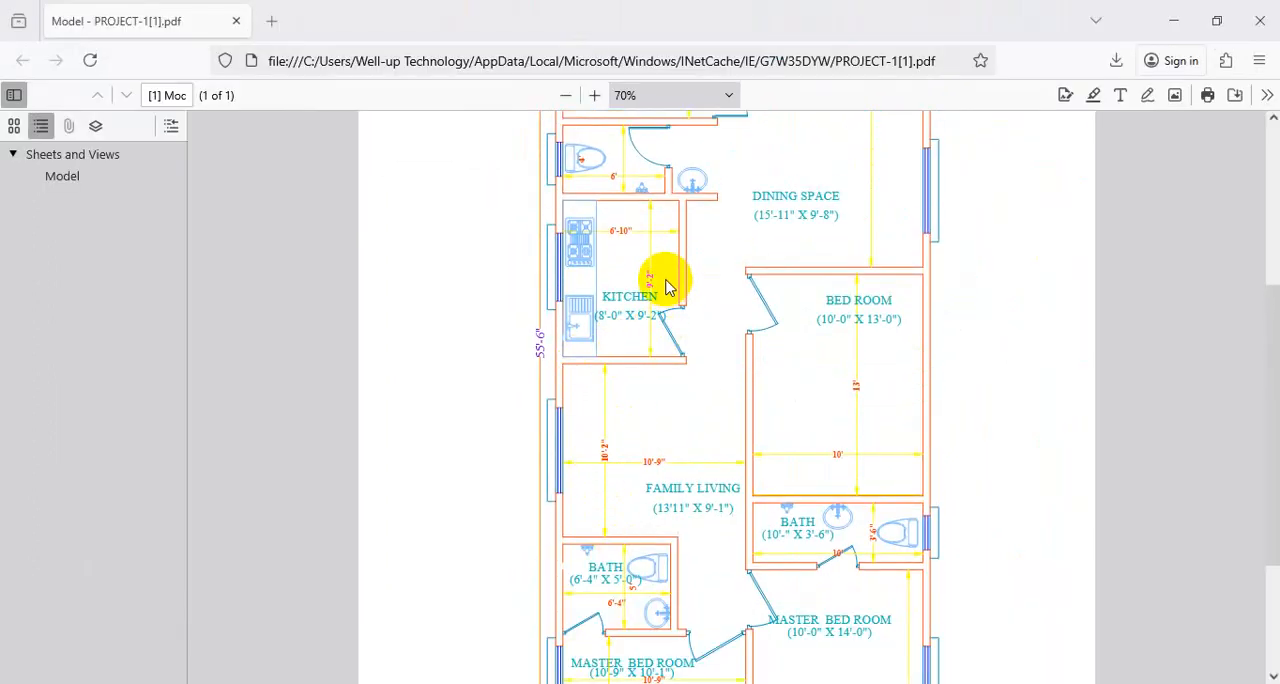
pyautogui.scroll(4, 652, 327)
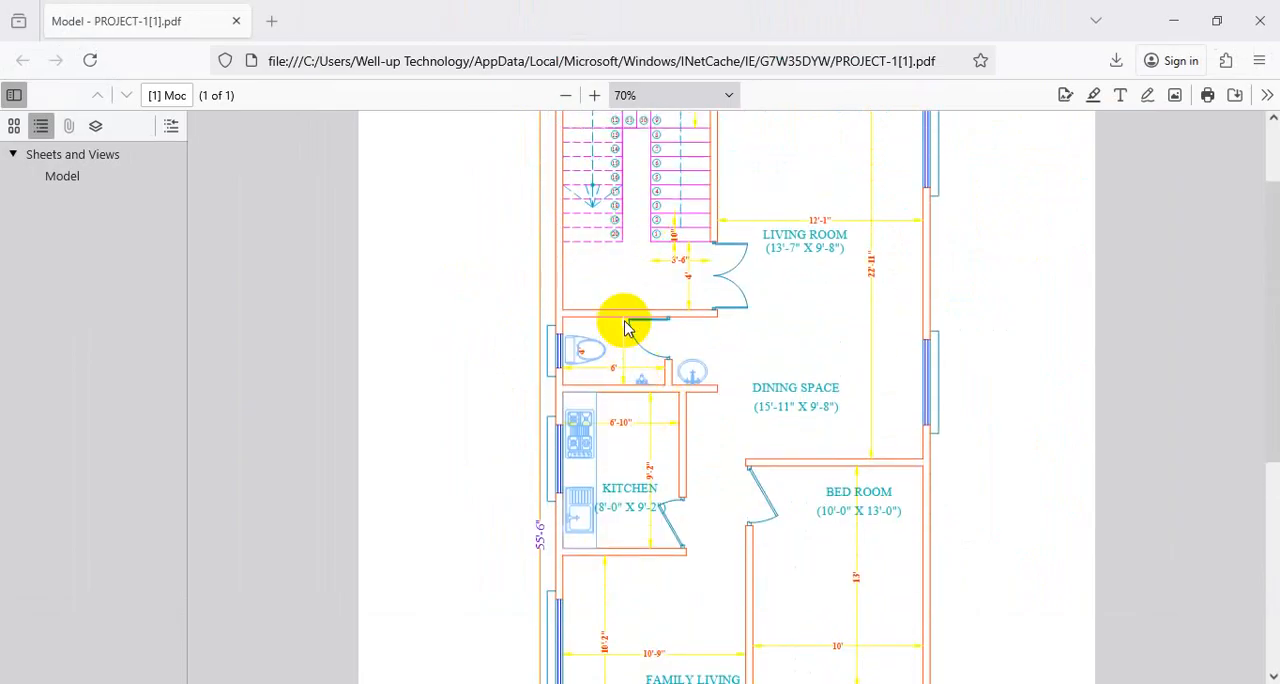
pyautogui.hotkey('ctrl', '1')
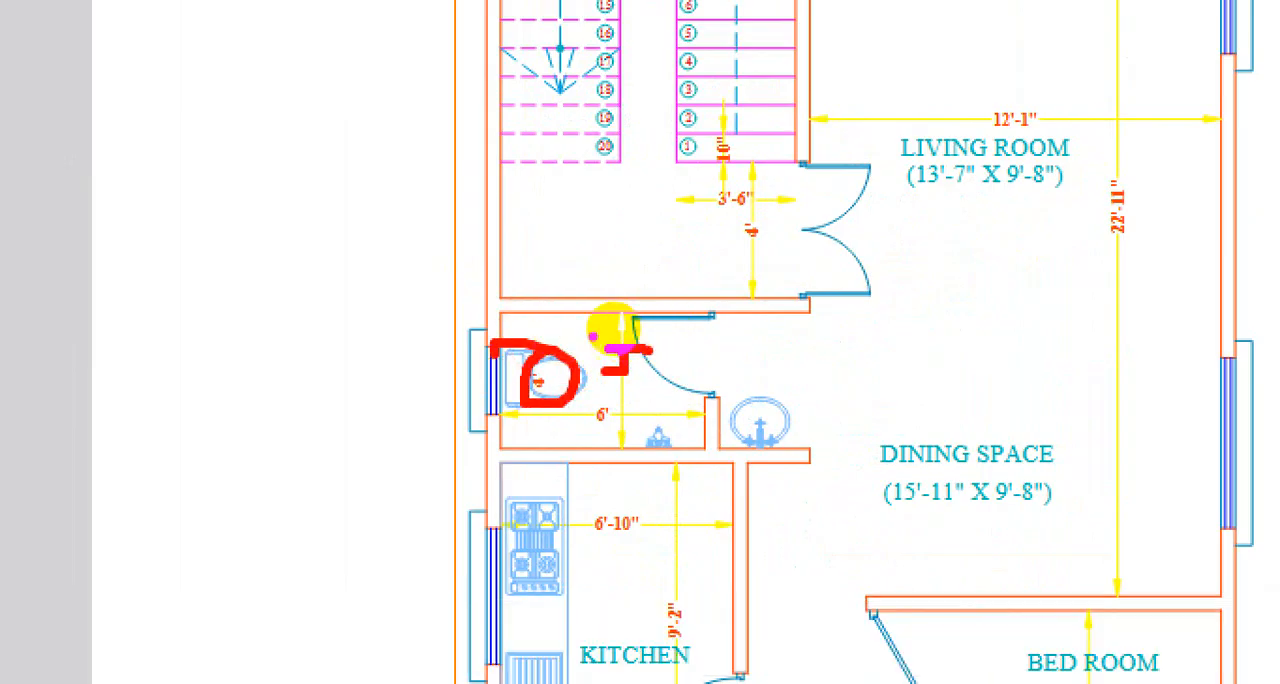
pyautogui.press('Escape')
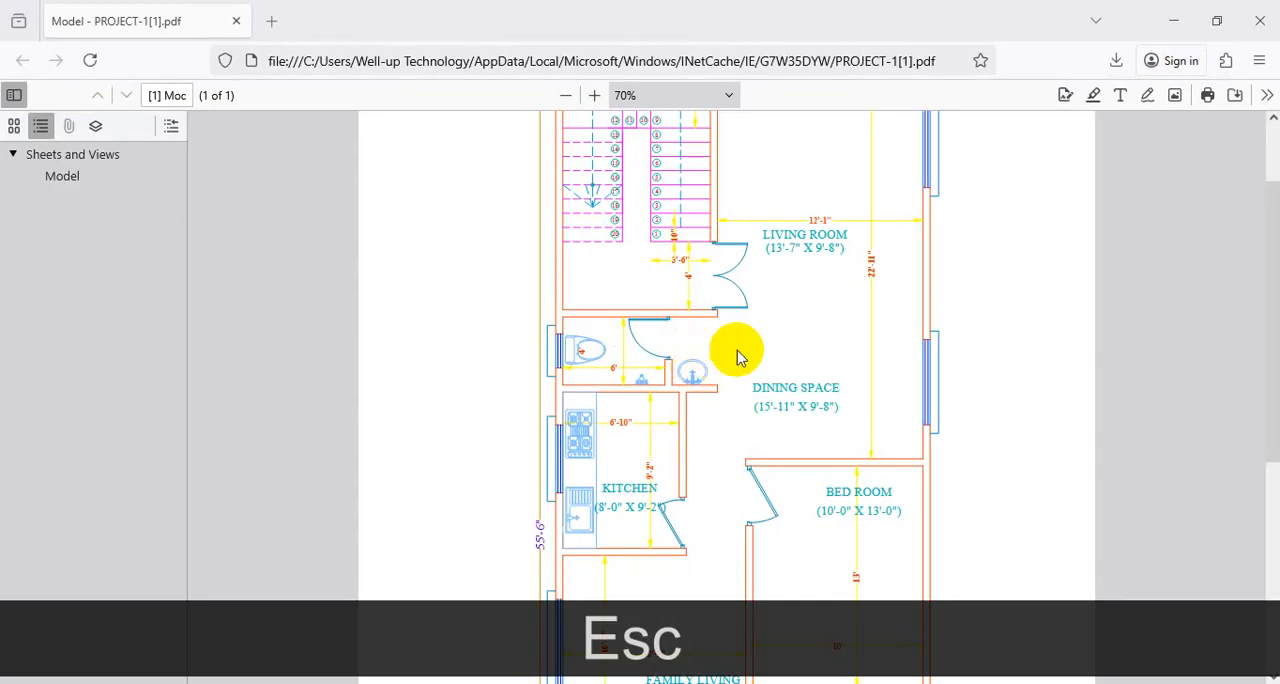
pyautogui.click(566, 652)
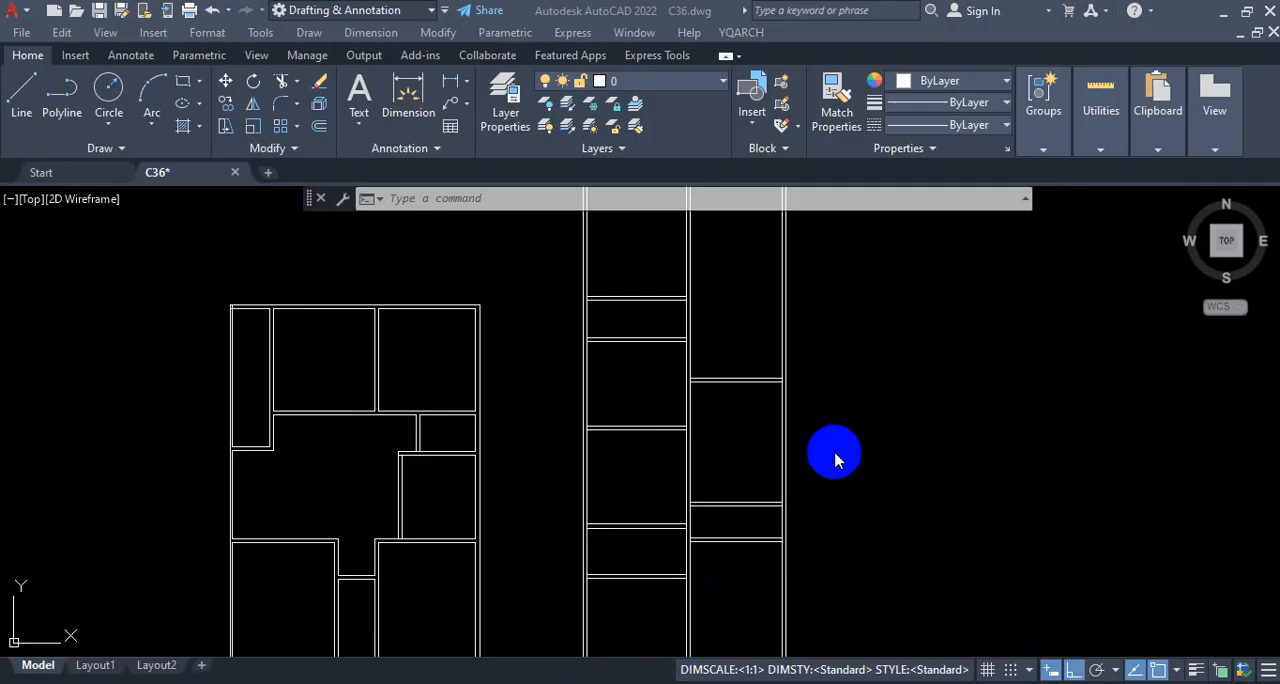
# Step: Examine where the central vertical wall ends above the right-hand bedroom, comparing the reference PDF with the AutoCAD drawing
pyautogui.scroll(-4, 836, 458)
pyautogui.press('Escape')
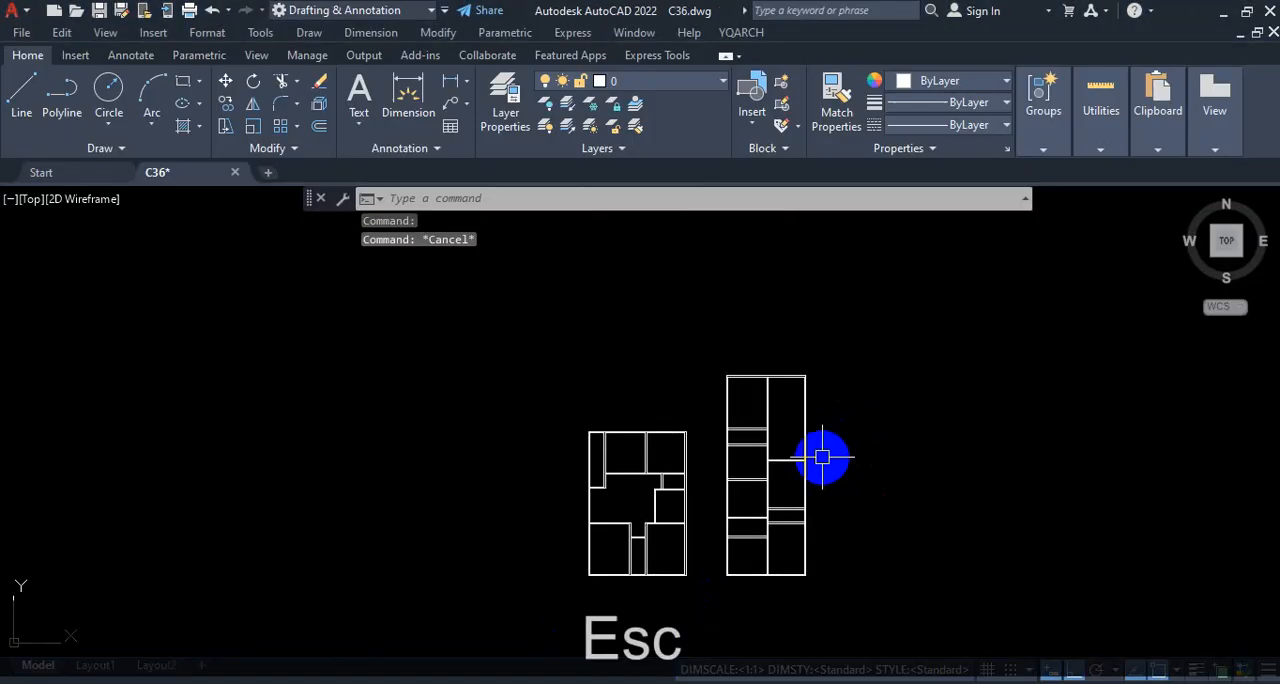
pyautogui.scroll(2, 823, 456)
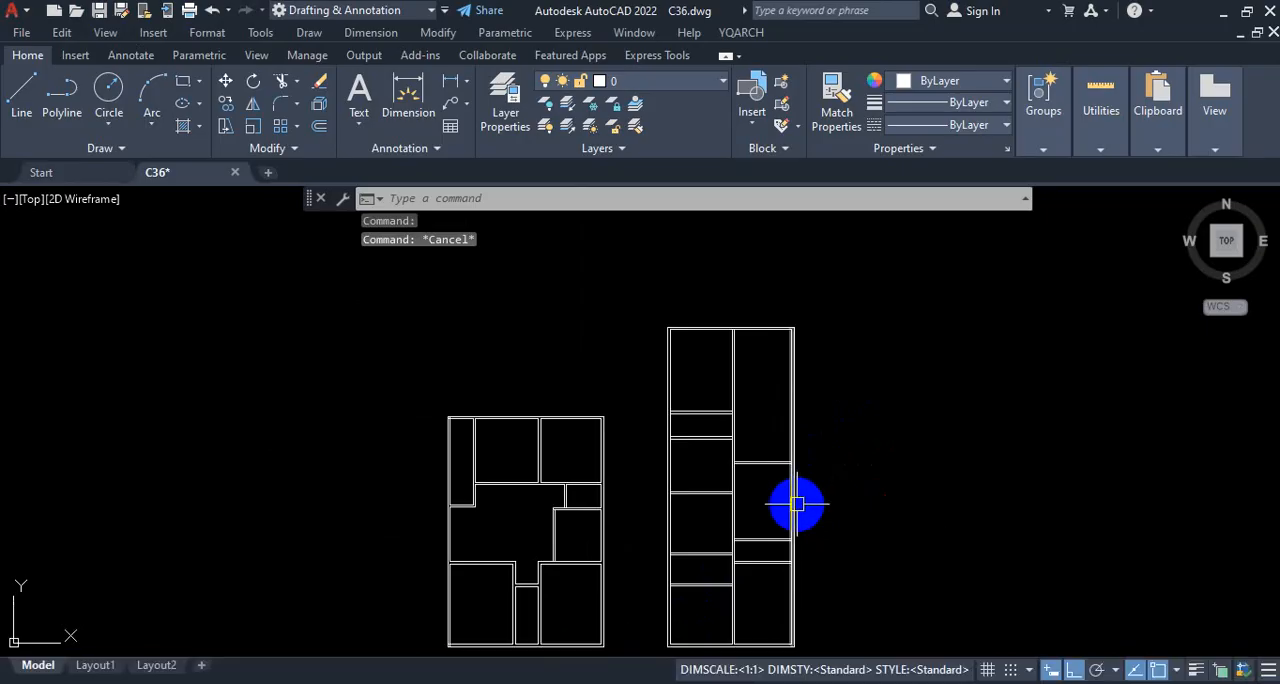
pyautogui.scroll(2, 740, 498)
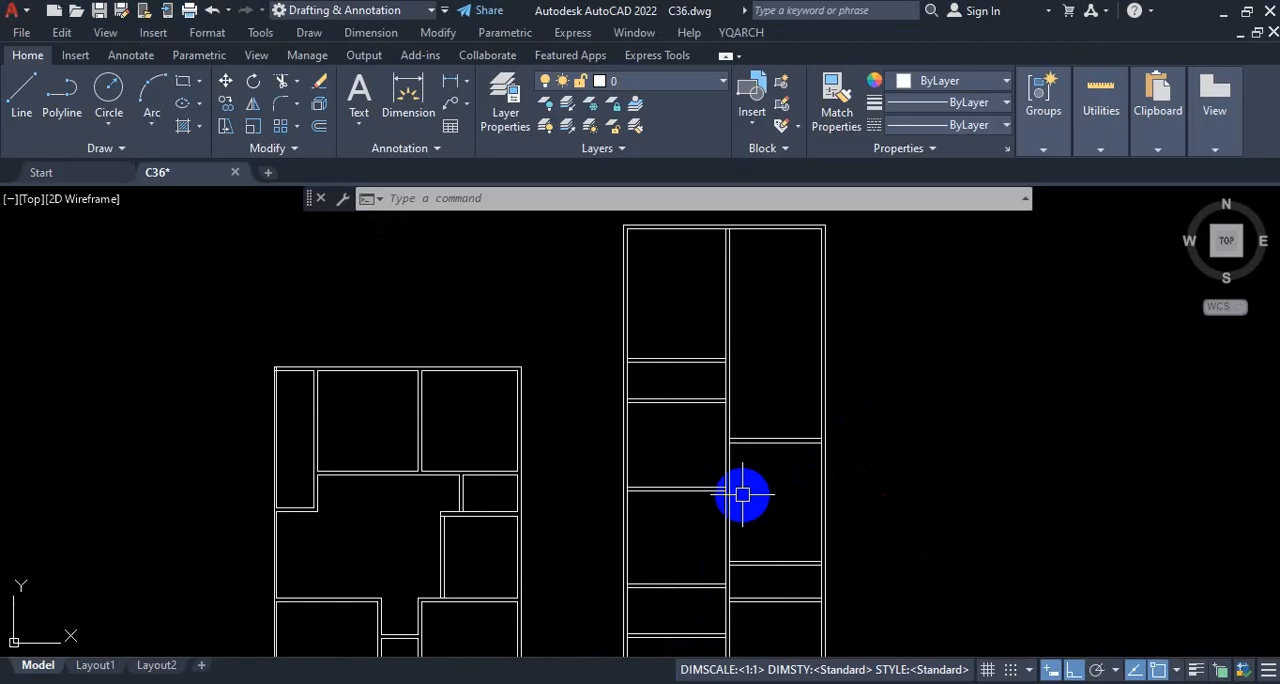
pyautogui.scroll(5, 733, 465)
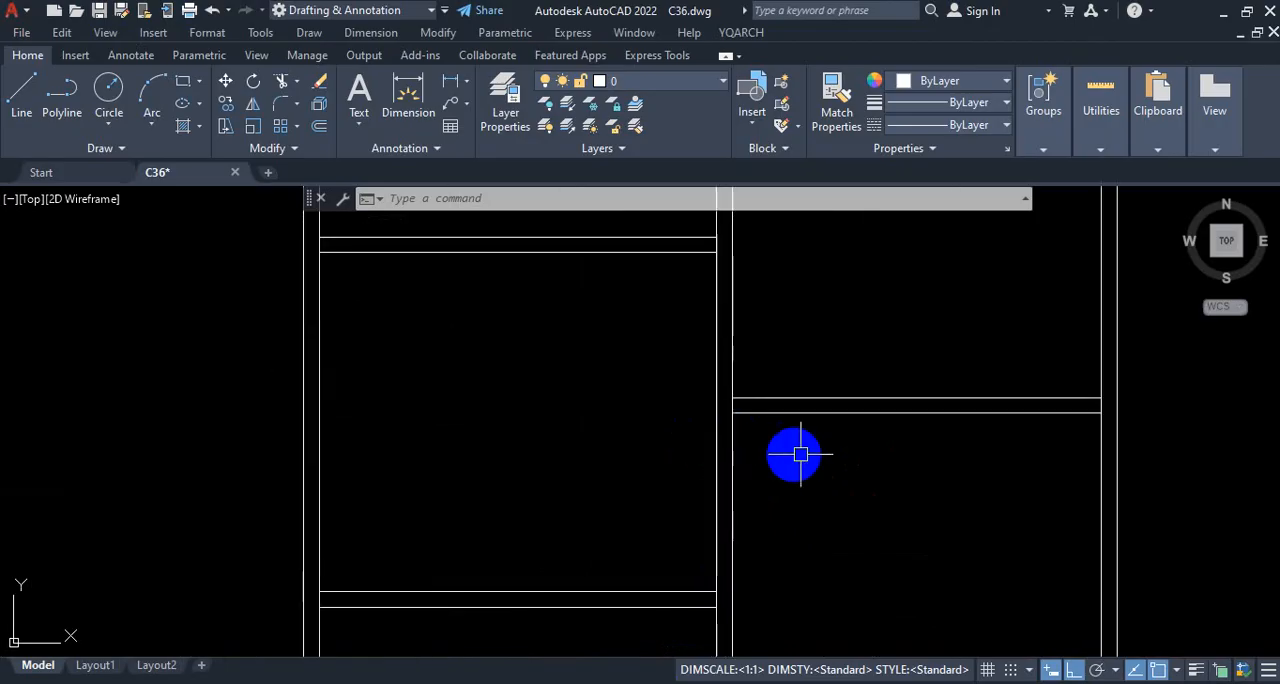
pyautogui.scroll(-3, 805, 453)
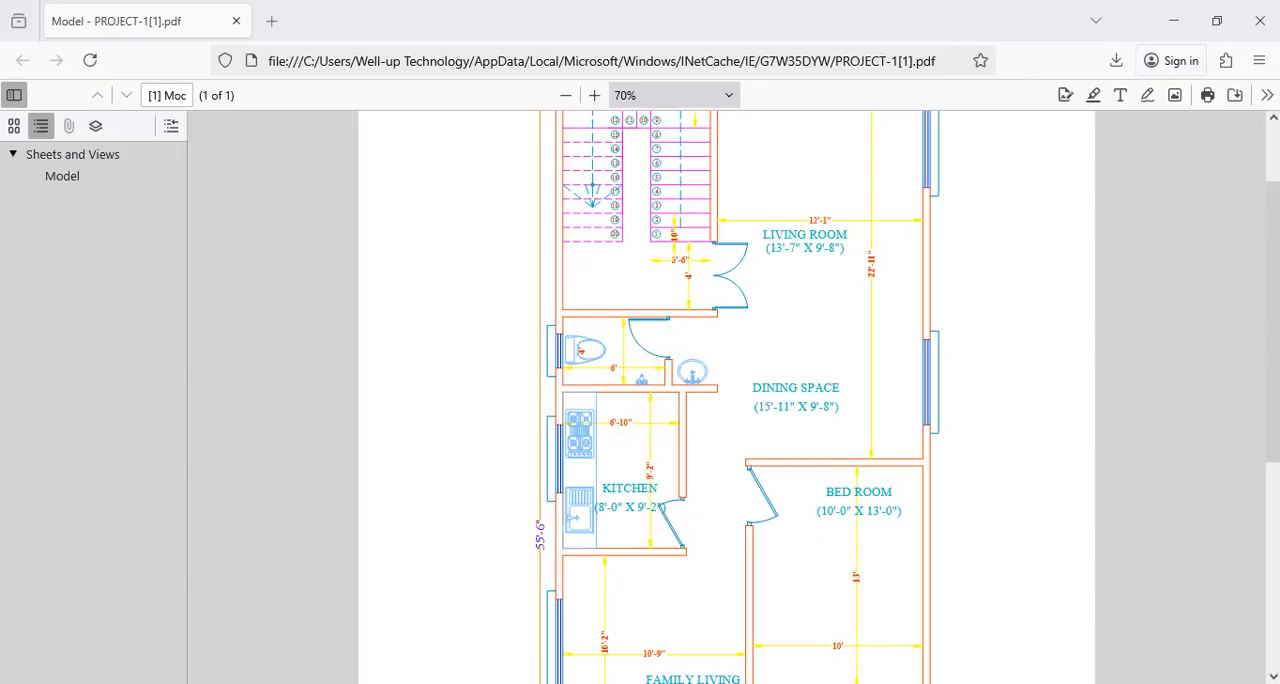
pyautogui.hotkey('ctrl', '1')
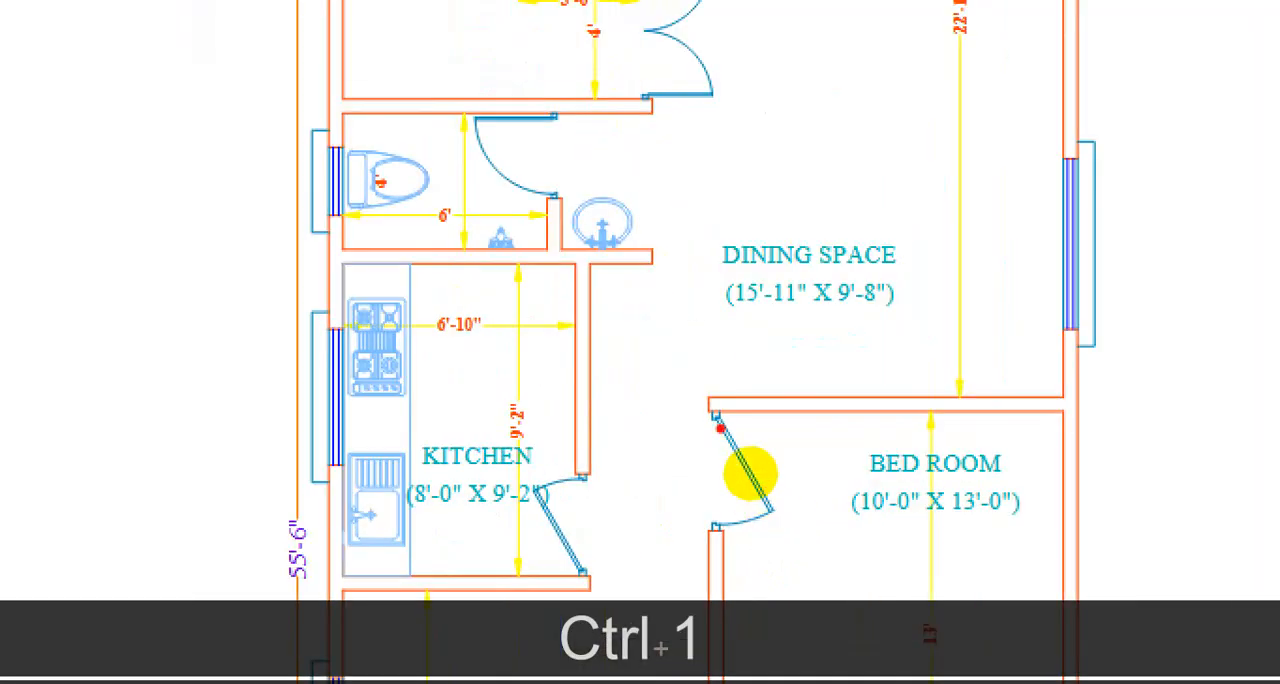
pyautogui.moveTo(722, 409); pyautogui.dragTo(754, 237)
pyautogui.moveTo(702, 376); pyautogui.dragTo(705, 175)
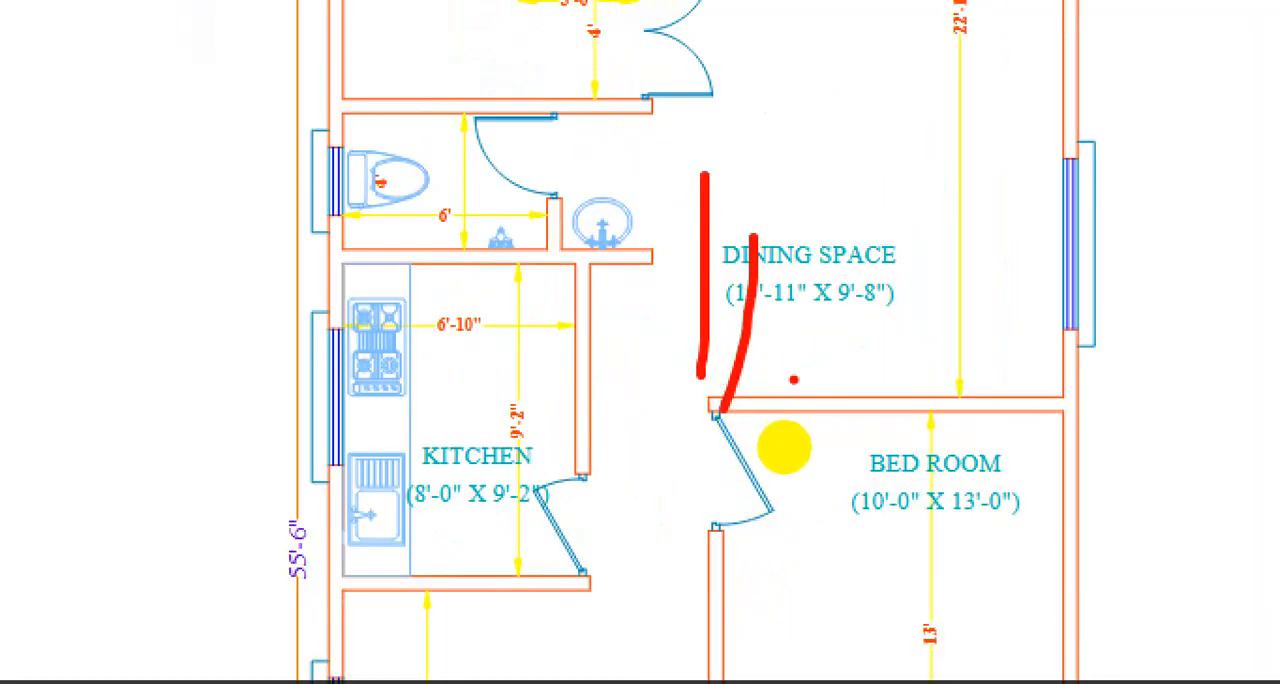
pyautogui.press('Escape')
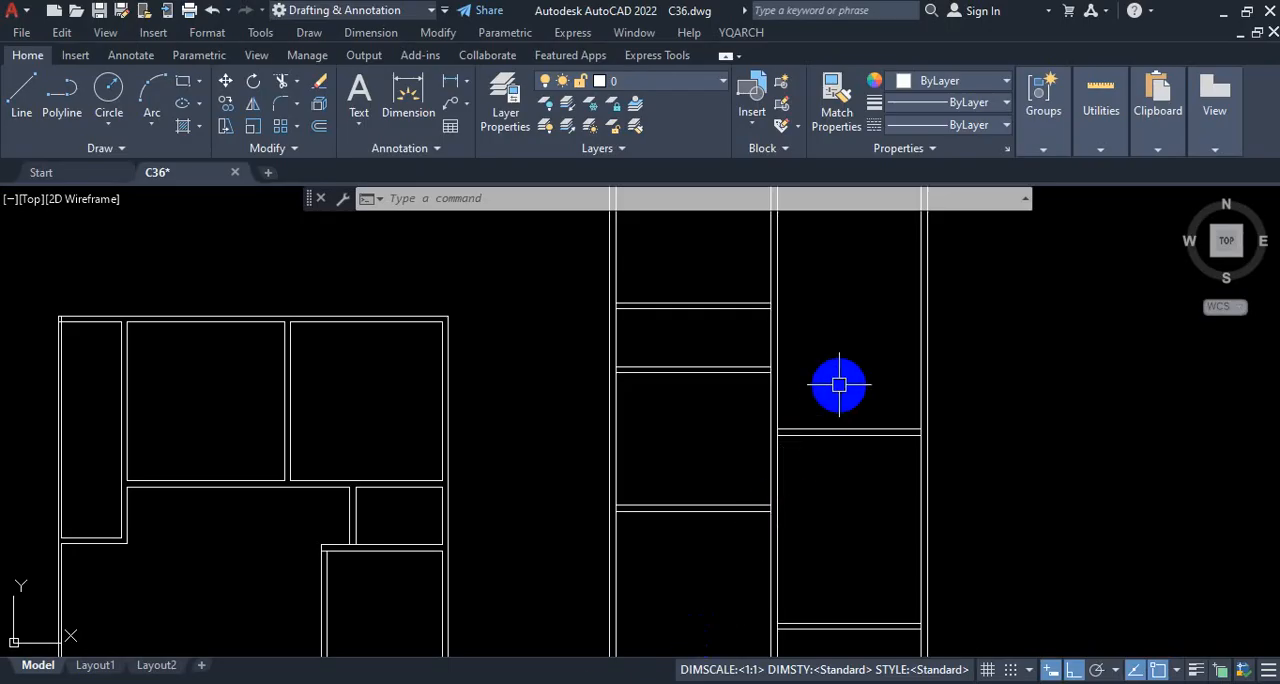
pyautogui.scroll(-5, 823, 405)
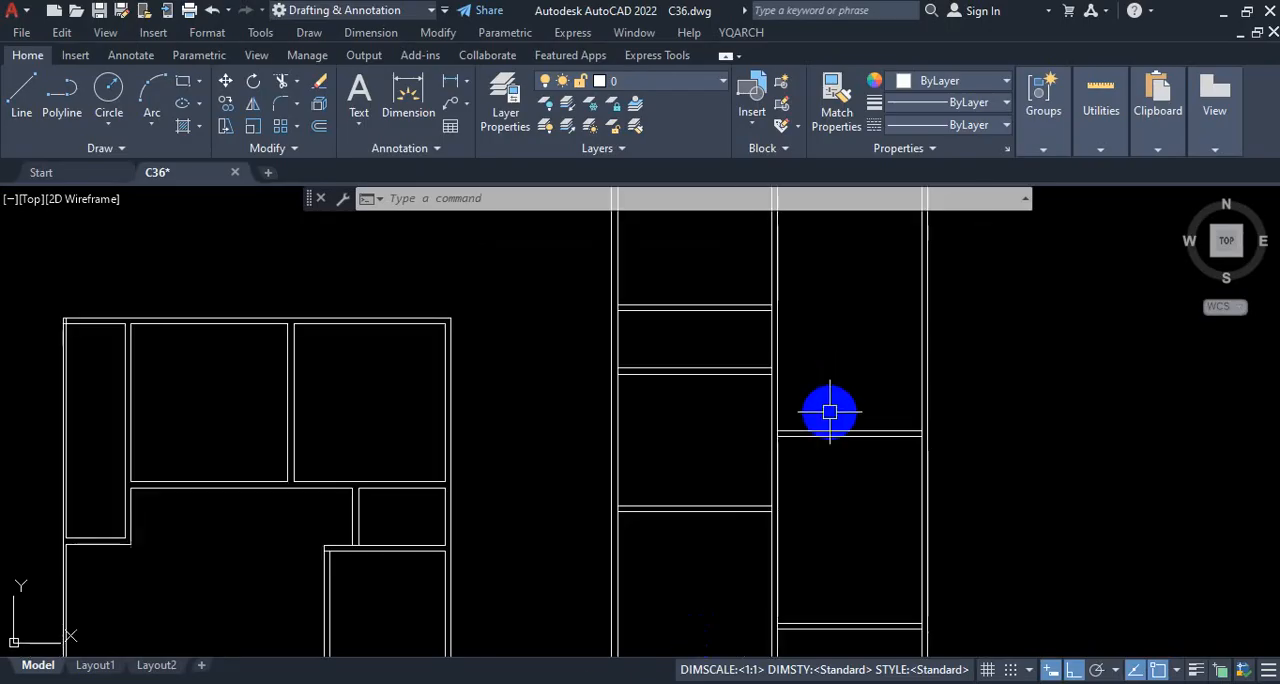
pyautogui.scroll(4, 830, 500)
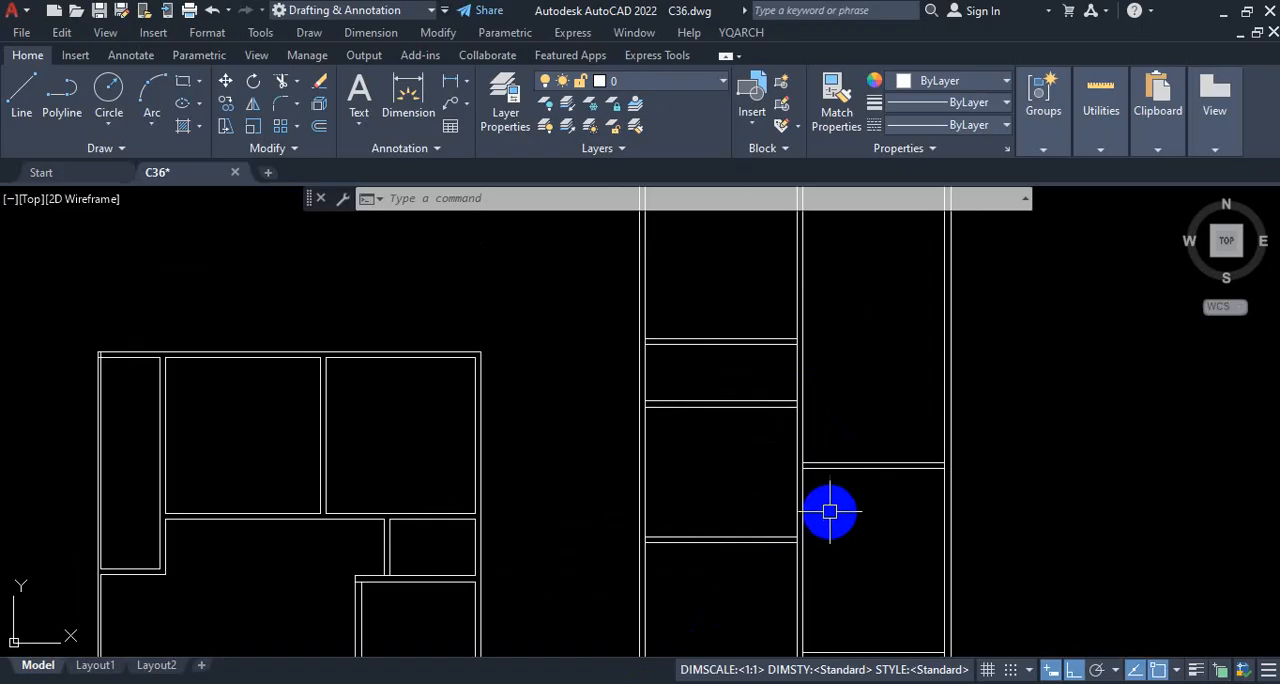
pyautogui.hotkey('ctrl', '1')
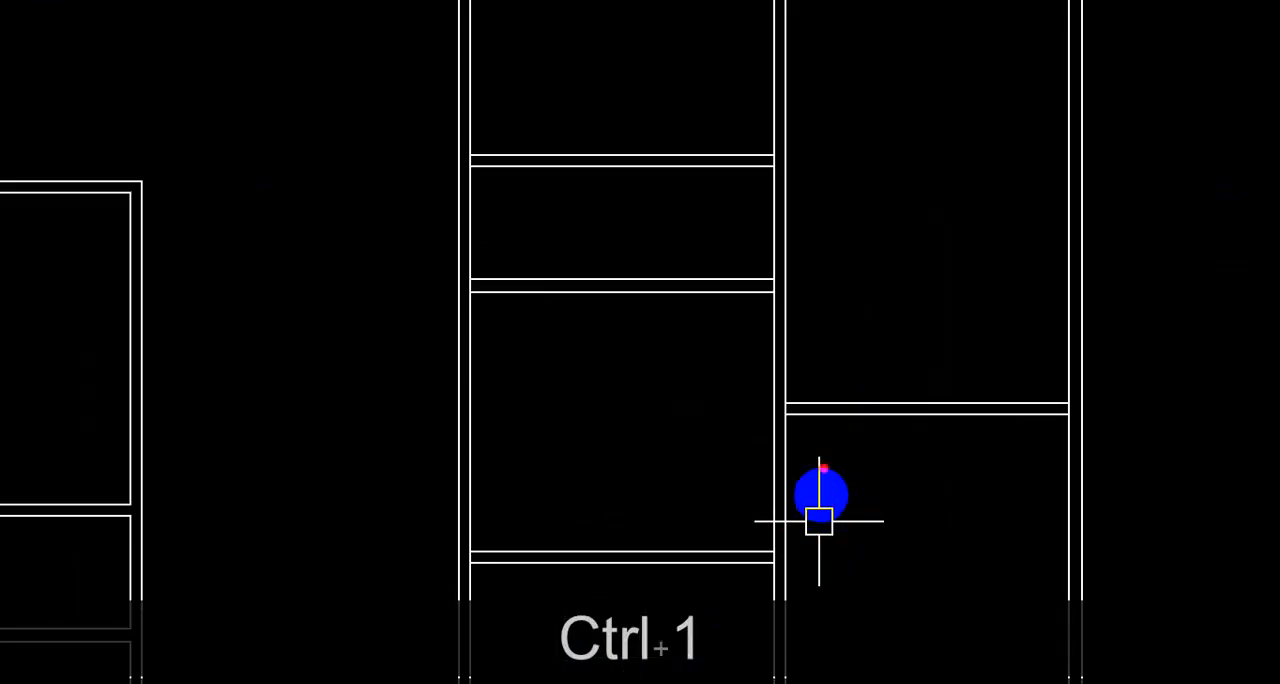
pyautogui.moveTo(788, 385); pyautogui.dragTo(788, 160)
pyautogui.moveTo(771, 343); pyautogui.dragTo(771, 229)
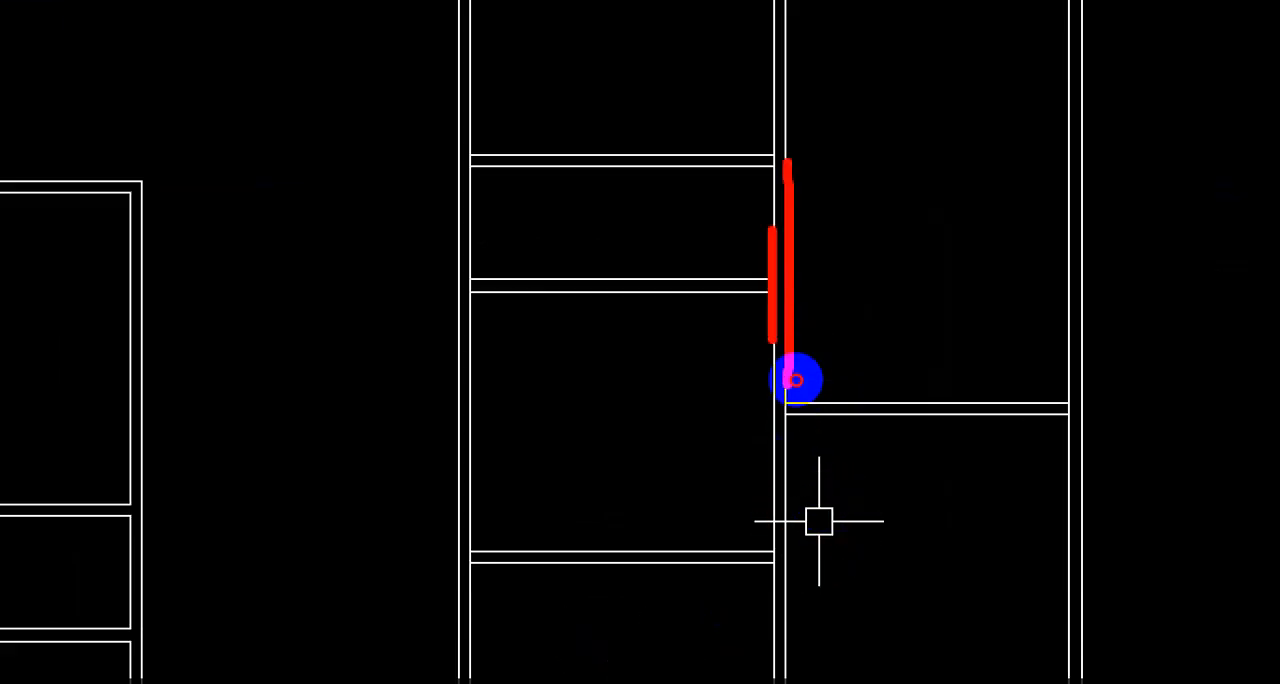
pyautogui.press('Escape')
# Step: Try to trim the right-hand line of the central vertical wall above the right-hand bedroom's top wall
pyautogui.scroll(4, 799, 480)
pyautogui.scroll(2, 798, 481)
pyautogui.scroll(-2, 847, 495)
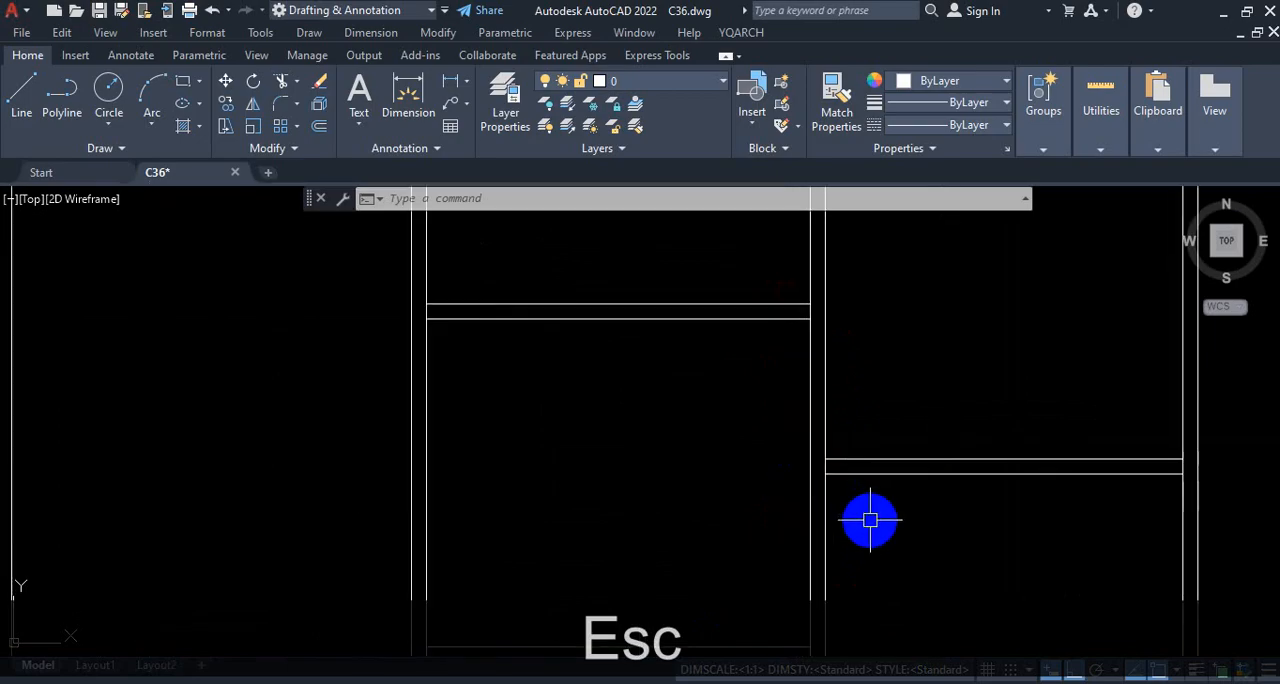
pyautogui.scroll(-4, 870, 519)
pyautogui.scroll(2, 866, 526)
pyautogui.write('TR')
pyautogui.press('Return')
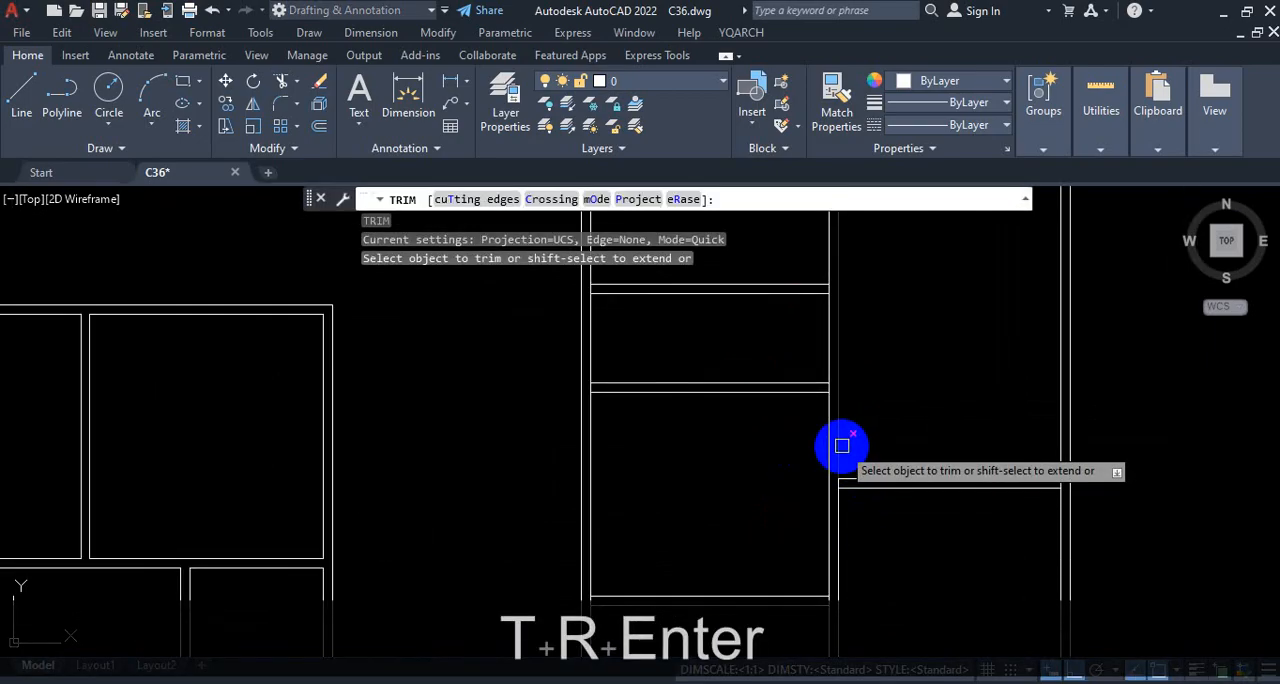
pyautogui.click(842, 445)
pyautogui.scroll(-4, 855, 435)
pyautogui.scroll(2, 870, 417)
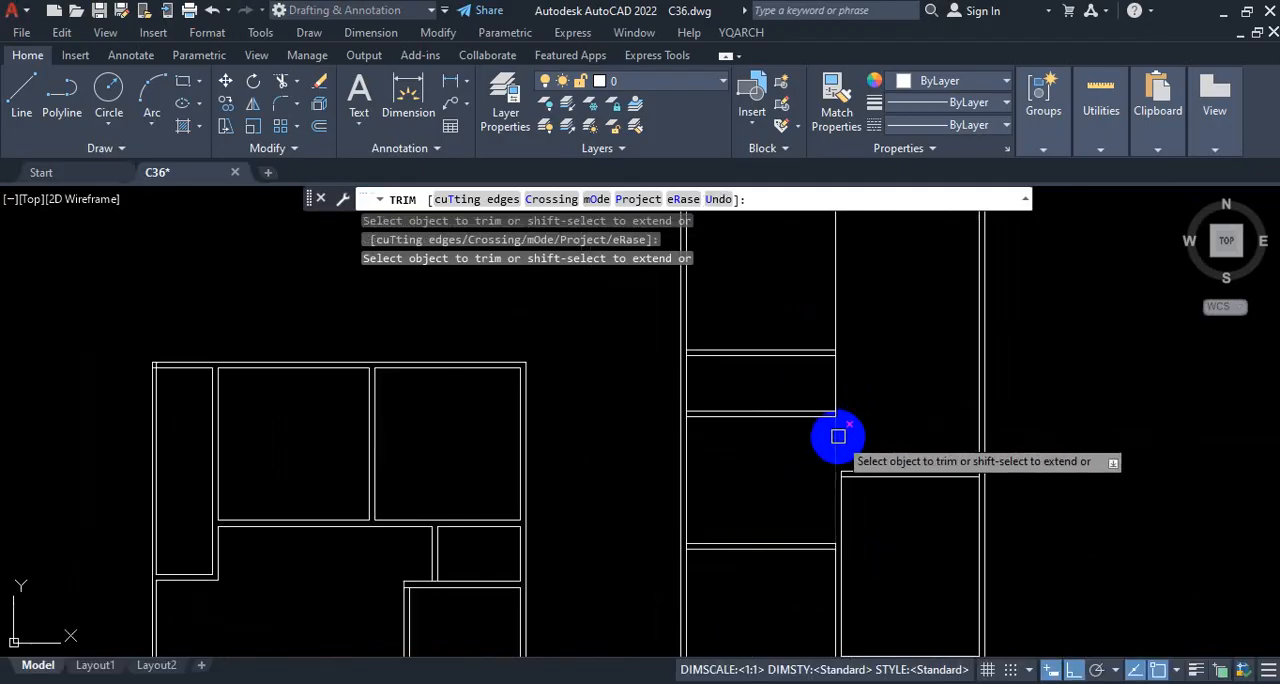
# Step: Try to trim the left-hand line of the central wall between the kitchen and the right-hand bedroom's top wall, and undo both trims
pyautogui.scroll(2, 838, 436)
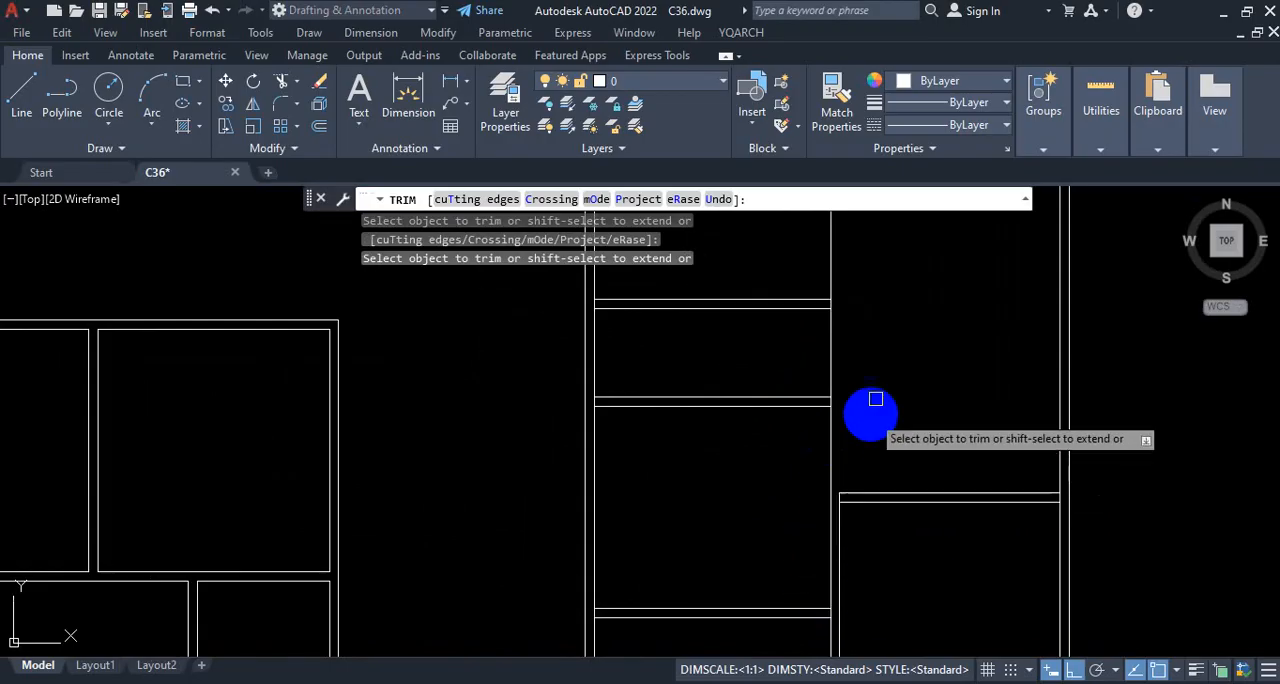
pyautogui.scroll(2, 872, 539)
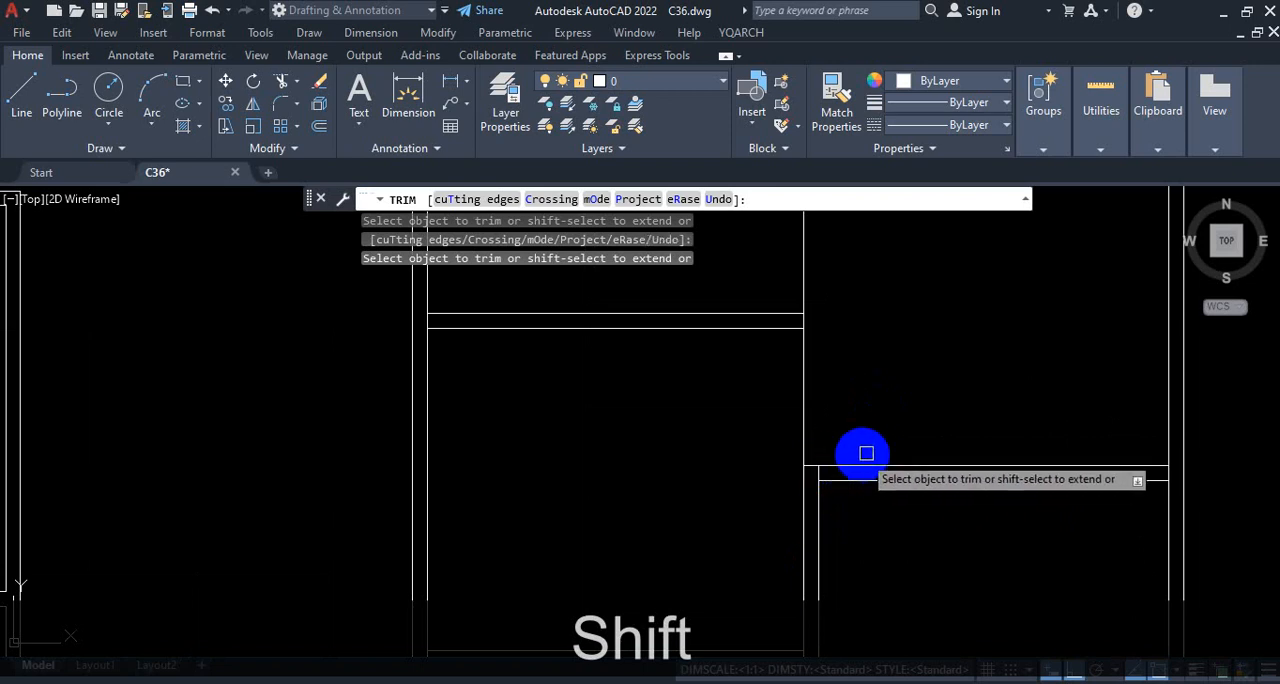
pyautogui.click(807, 420)
pyautogui.scroll(-3, 809, 434)
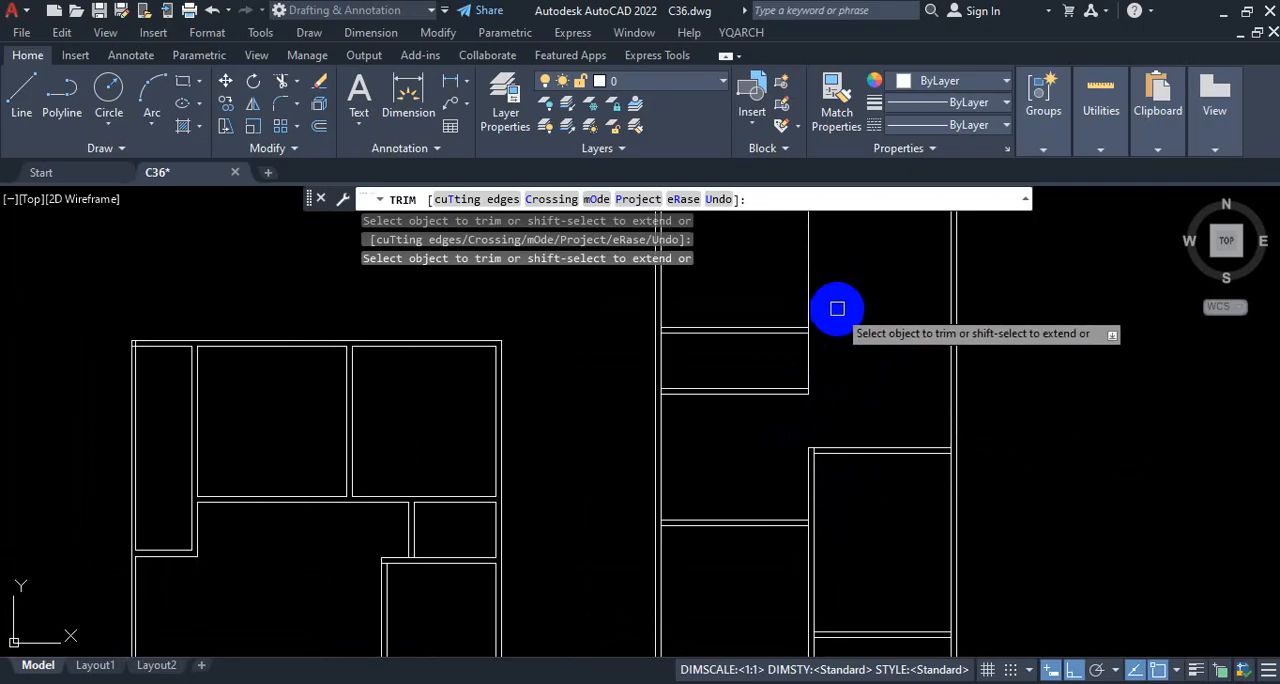
pyautogui.scroll(-5, 826, 290)
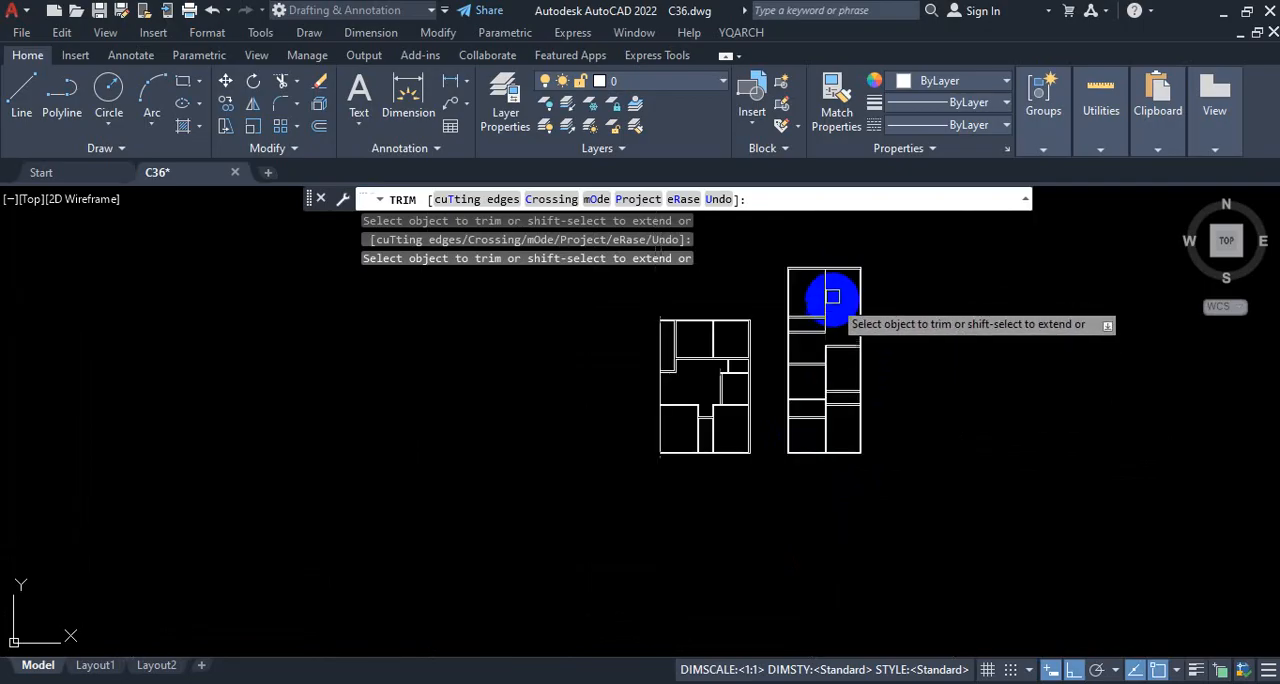
pyautogui.scroll(5, 826, 293)
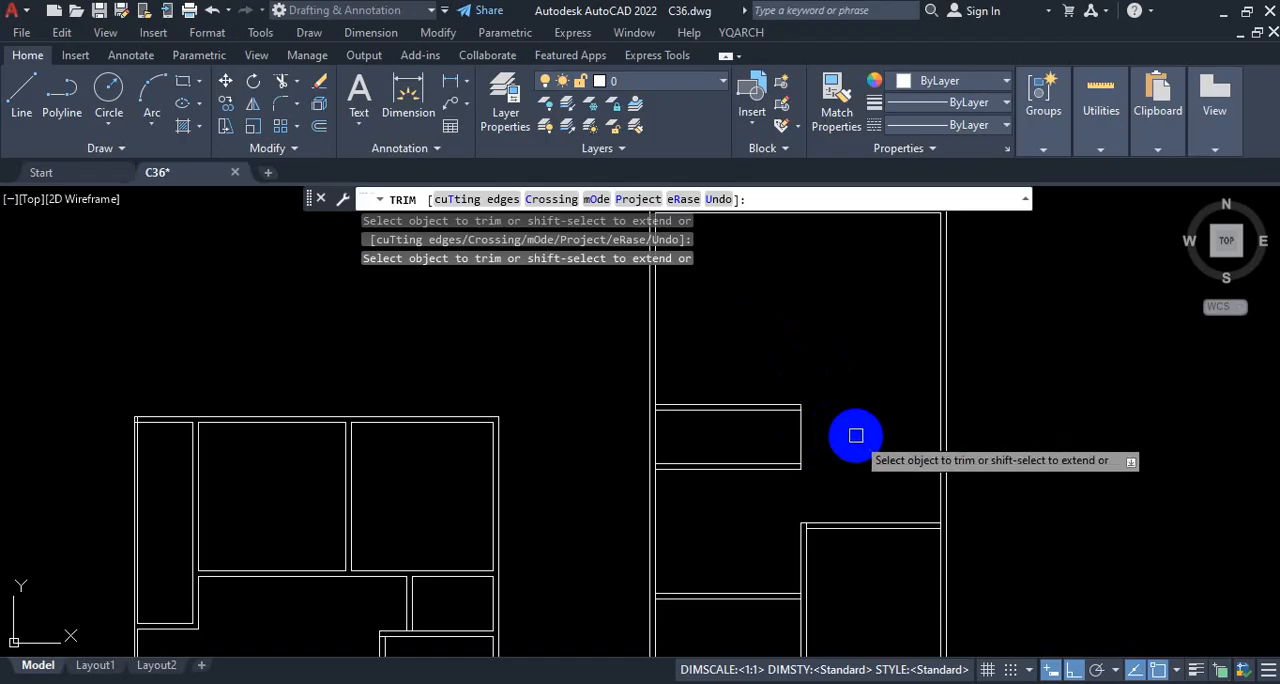
pyautogui.press('Escape')
pyautogui.hotkey('ctrl', 'z')
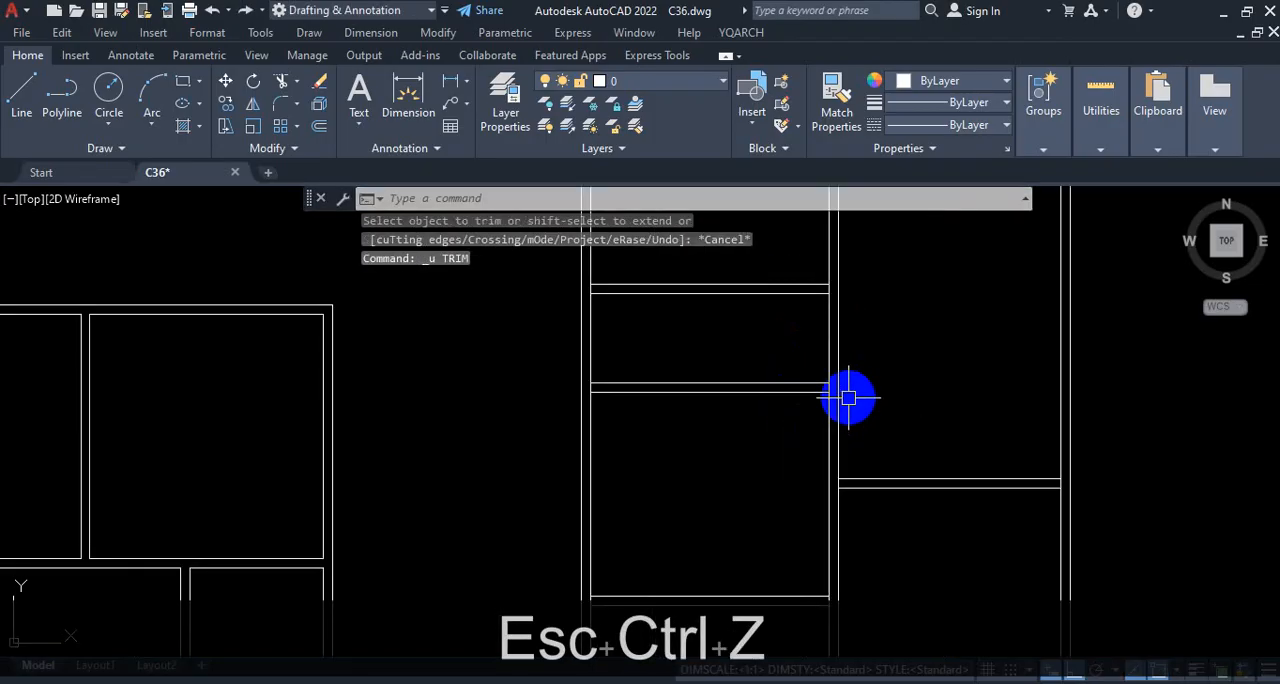
# Step: Examine the corner where the central vertical wall meets the right-hand bedroom's top wall and the wall lines above it
pyautogui.scroll(-5, 826, 481)
pyautogui.scroll(5, 823, 466)
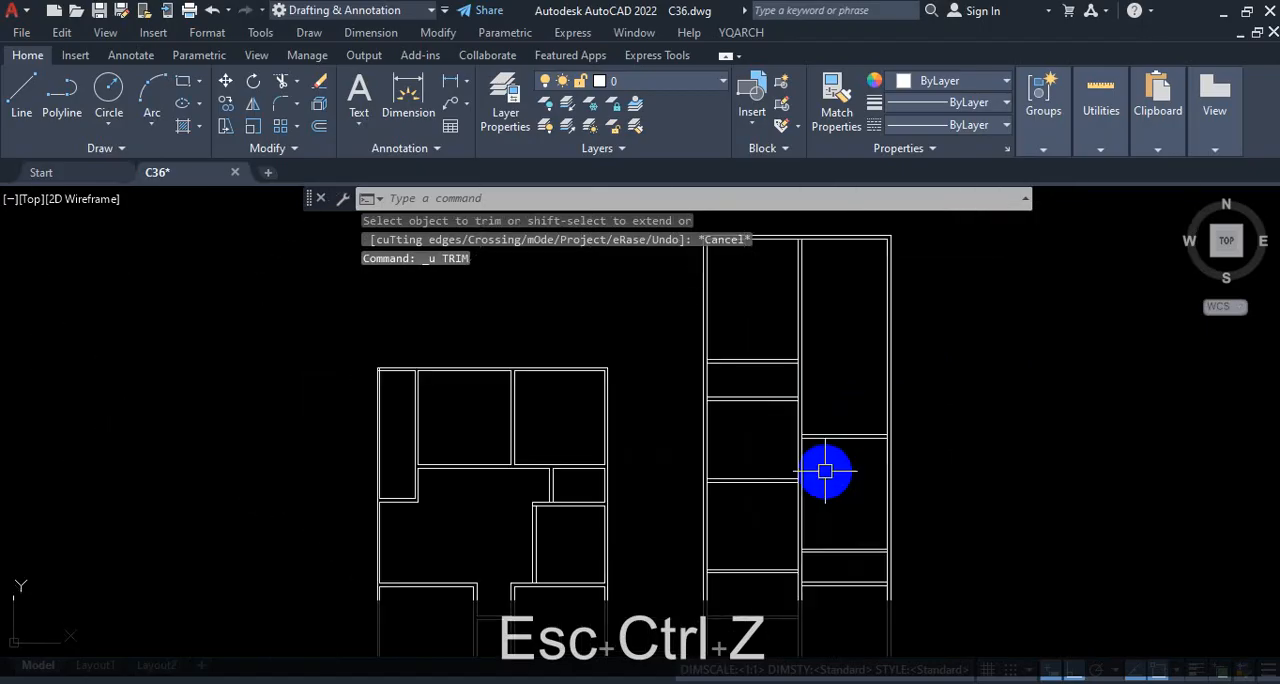
pyautogui.scroll(-2, 790, 442)
pyautogui.scroll(2, 740, 446)
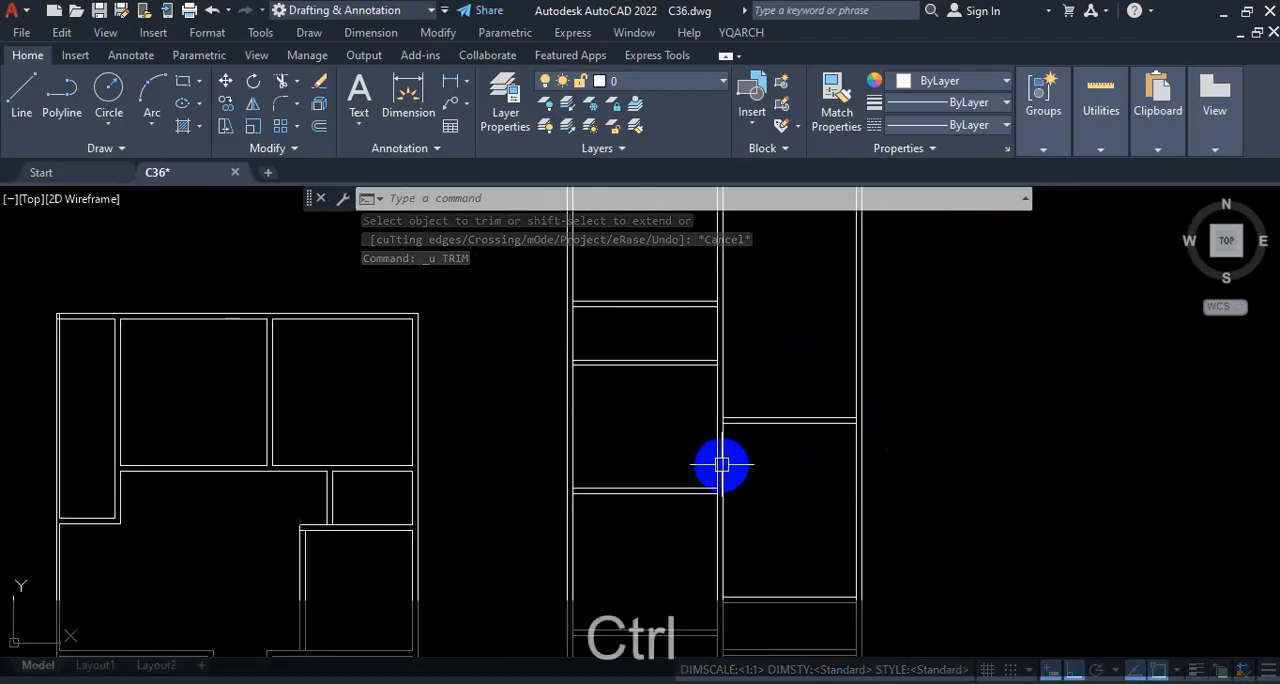
pyautogui.hotkey('ctrl', '1')
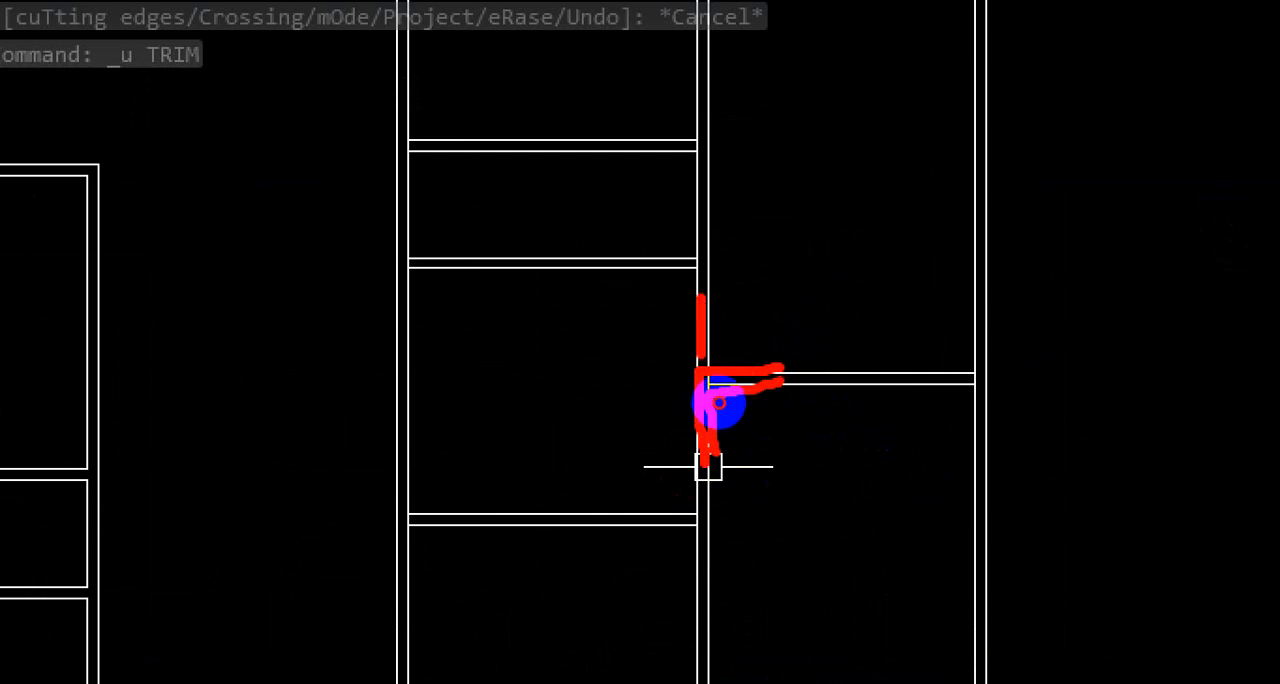
pyautogui.moveTo(703, 62); pyautogui.dragTo(701, 300)
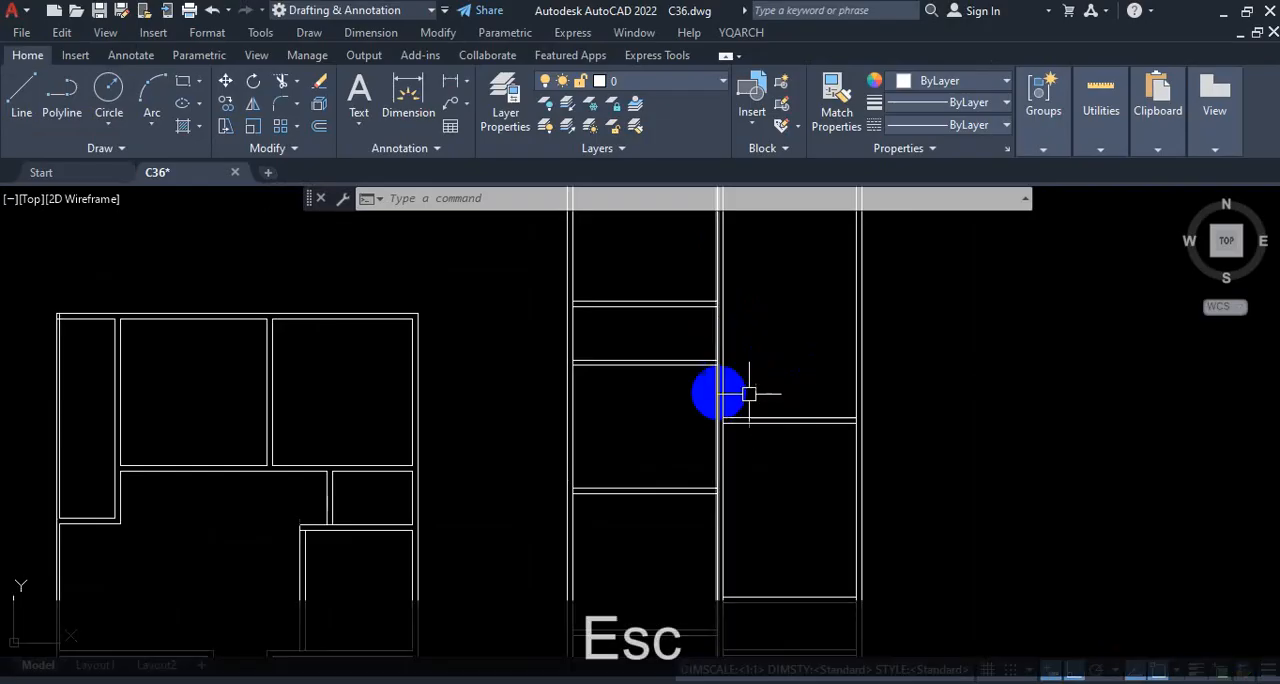
# Step: Examine the junctions of the left-hand partition walls with the left exterior wall across the whole plan
pyautogui.scroll(-3, 741, 331)
pyautogui.scroll(-2, 750, 495)
pyautogui.scroll(2, 744, 400)
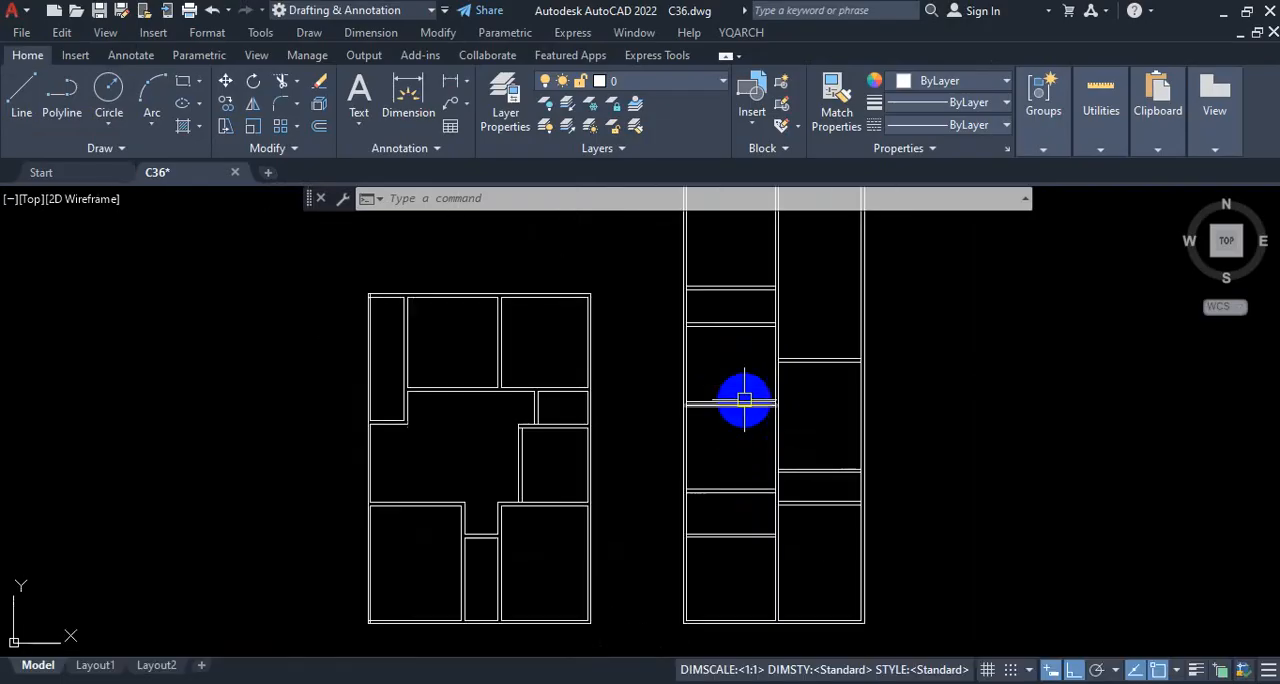
pyautogui.scroll(-2, 790, 330)
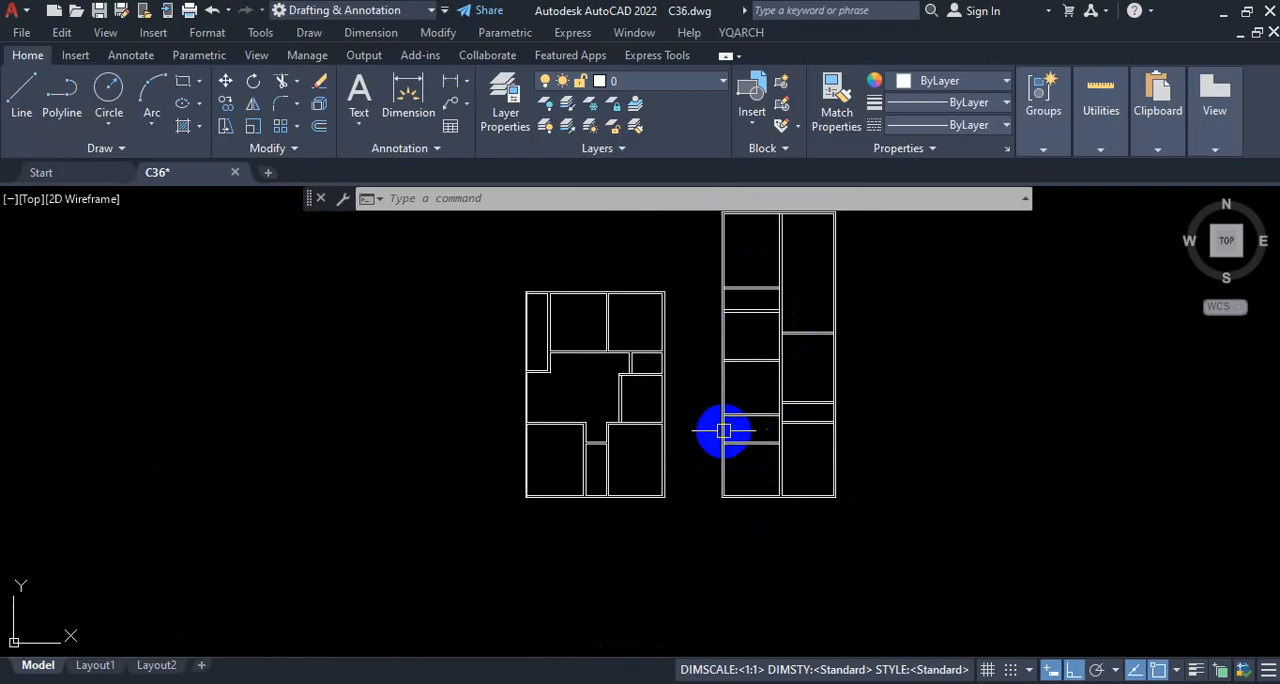
pyautogui.scroll(3, 724, 431)
pyautogui.scroll(-1, 740, 420)
pyautogui.scroll(3, 769, 429)
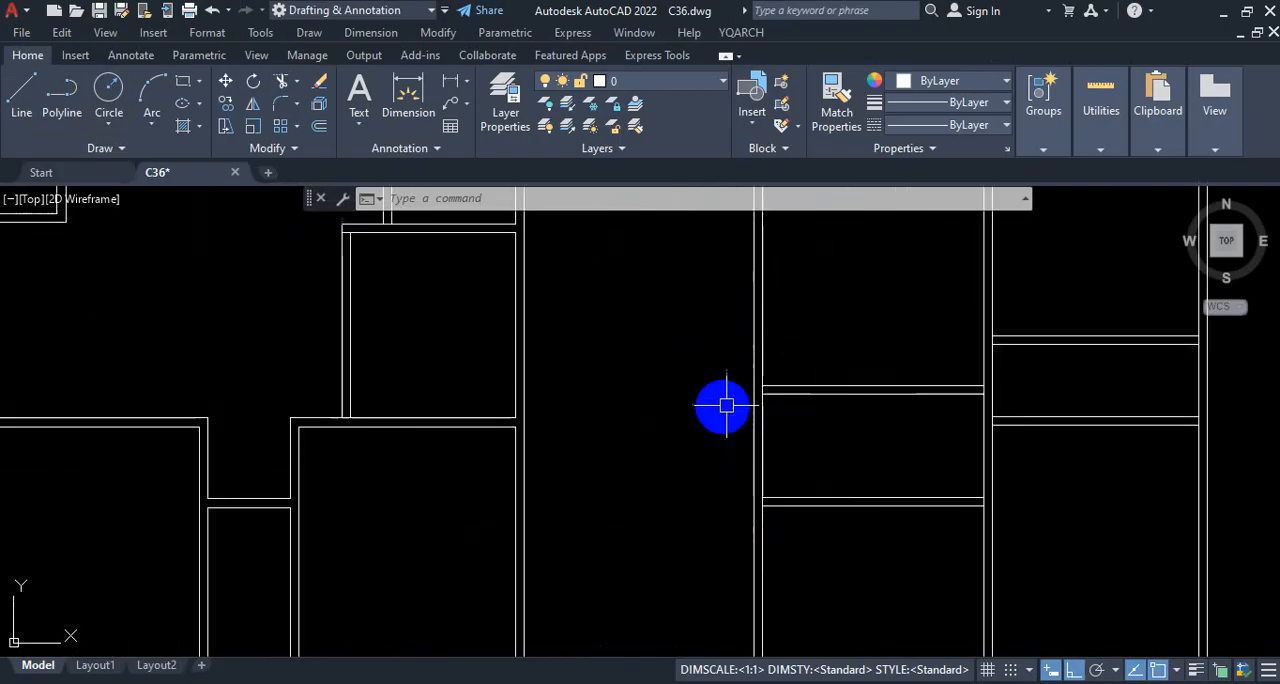
pyautogui.scroll(2, 760, 400)
pyautogui.scroll(-2, 760, 360)
pyautogui.scroll(3, 760, 470)
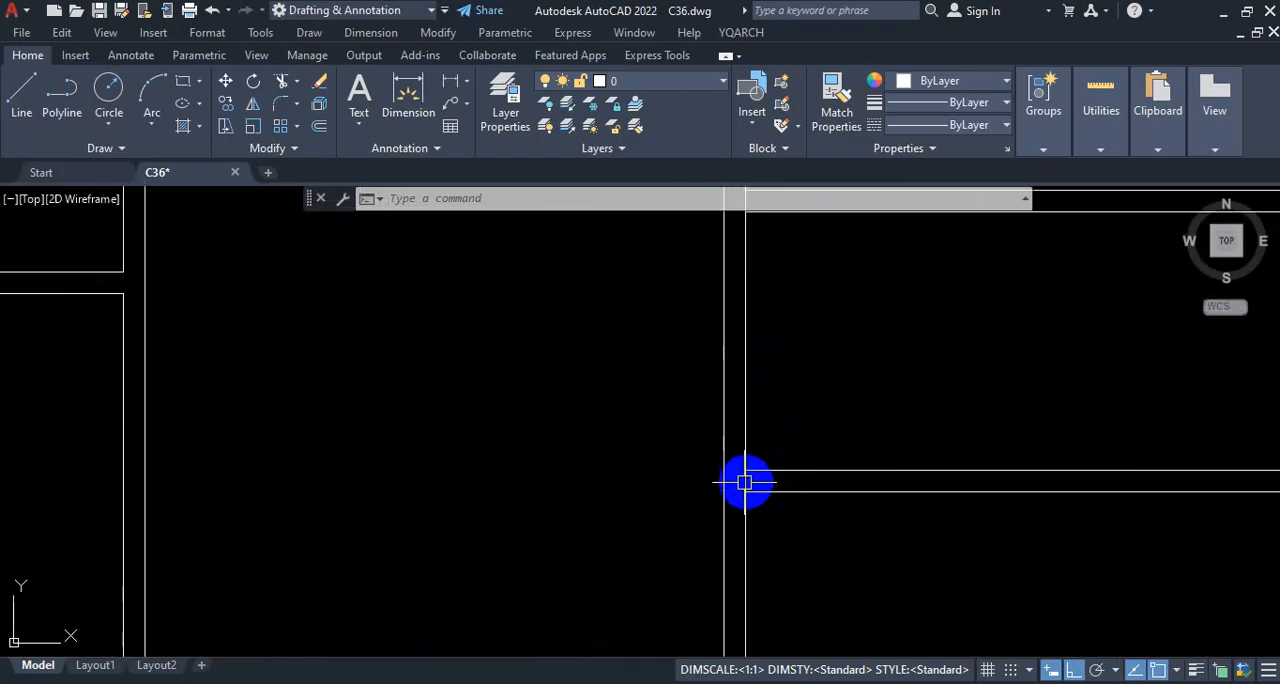
pyautogui.scroll(-3, 744, 483)
pyautogui.scroll(3, 760, 380)
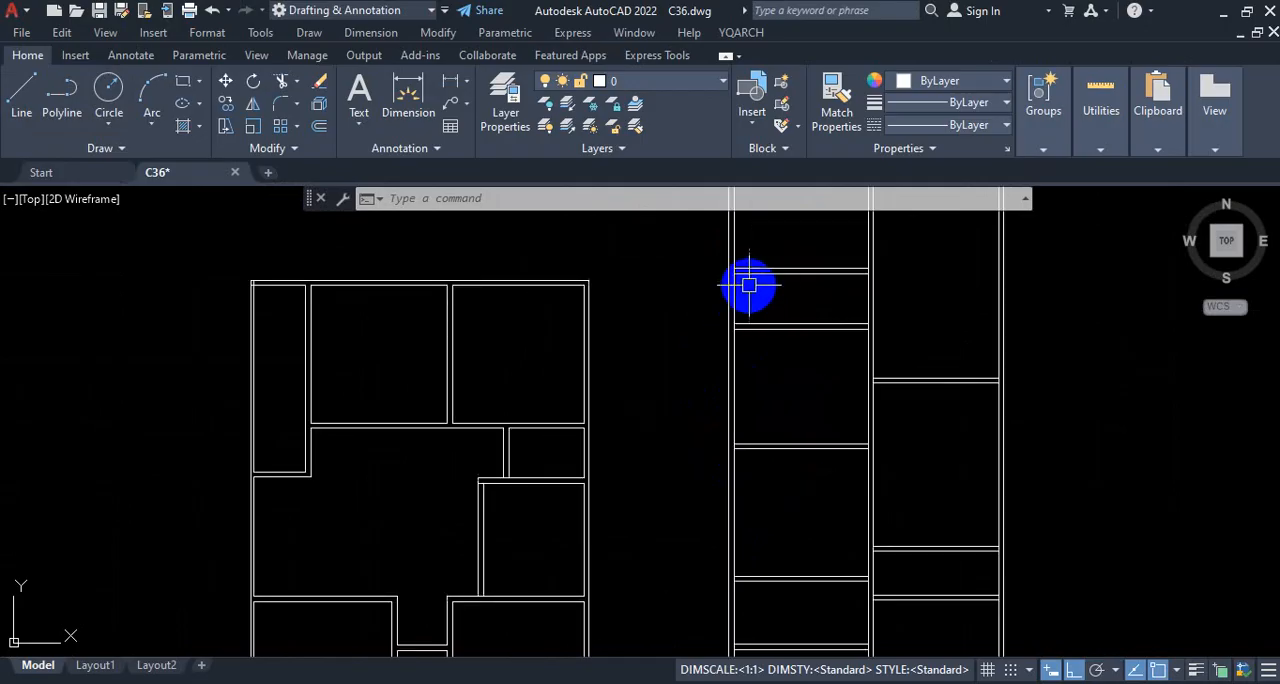
pyautogui.scroll(3, 743, 278)
pyautogui.scroll(-4, 720, 290)
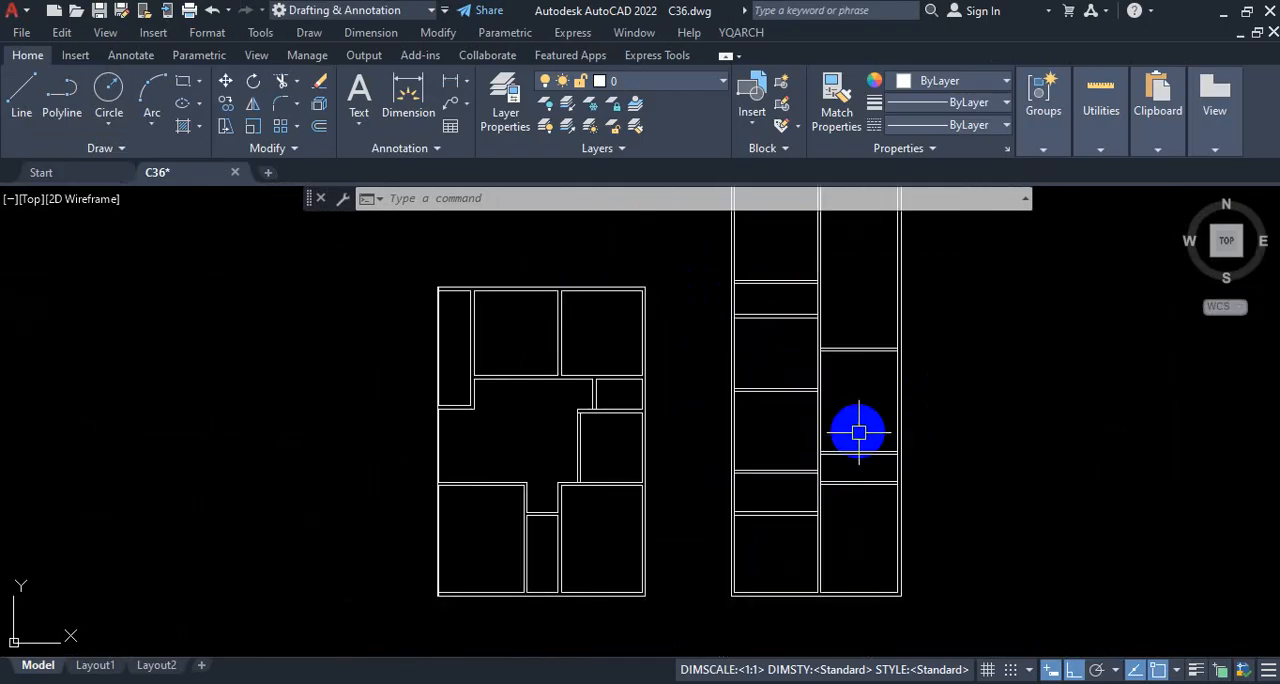
pyautogui.scroll(4, 770, 528)
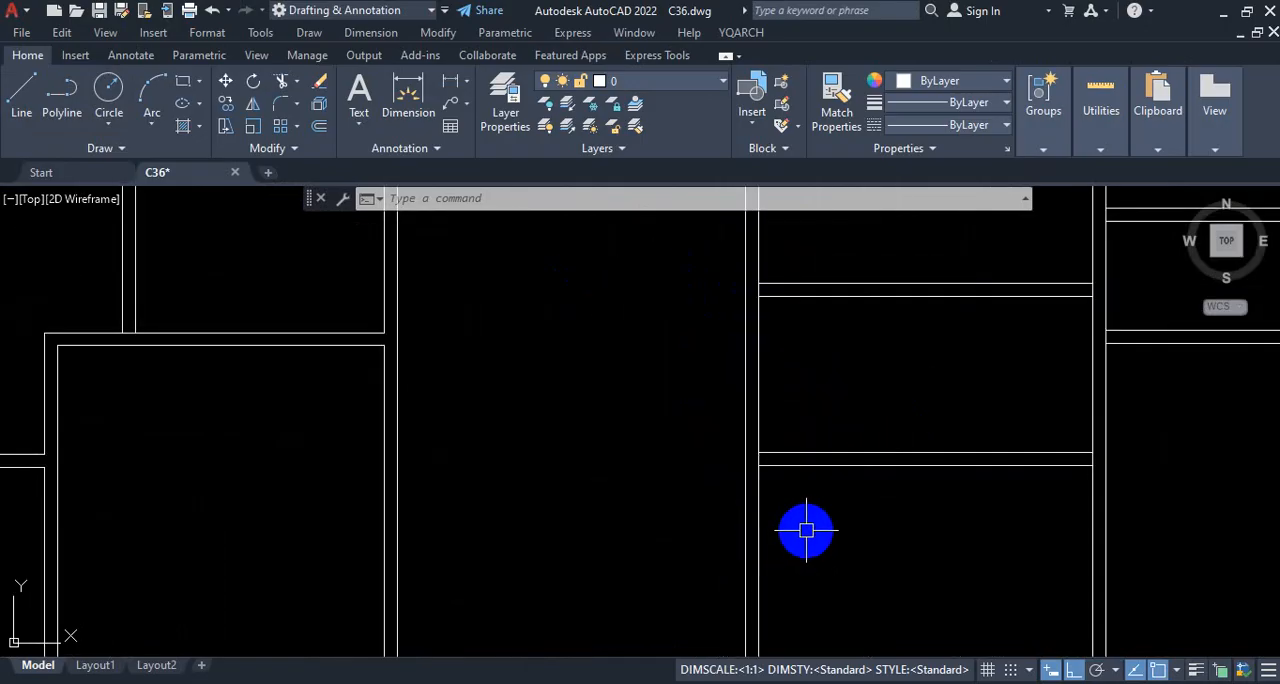
# Step: Trim the left exterior wall's inner line between the paired lines of the lower three partition walls, opening the junctions
pyautogui.write('TR')
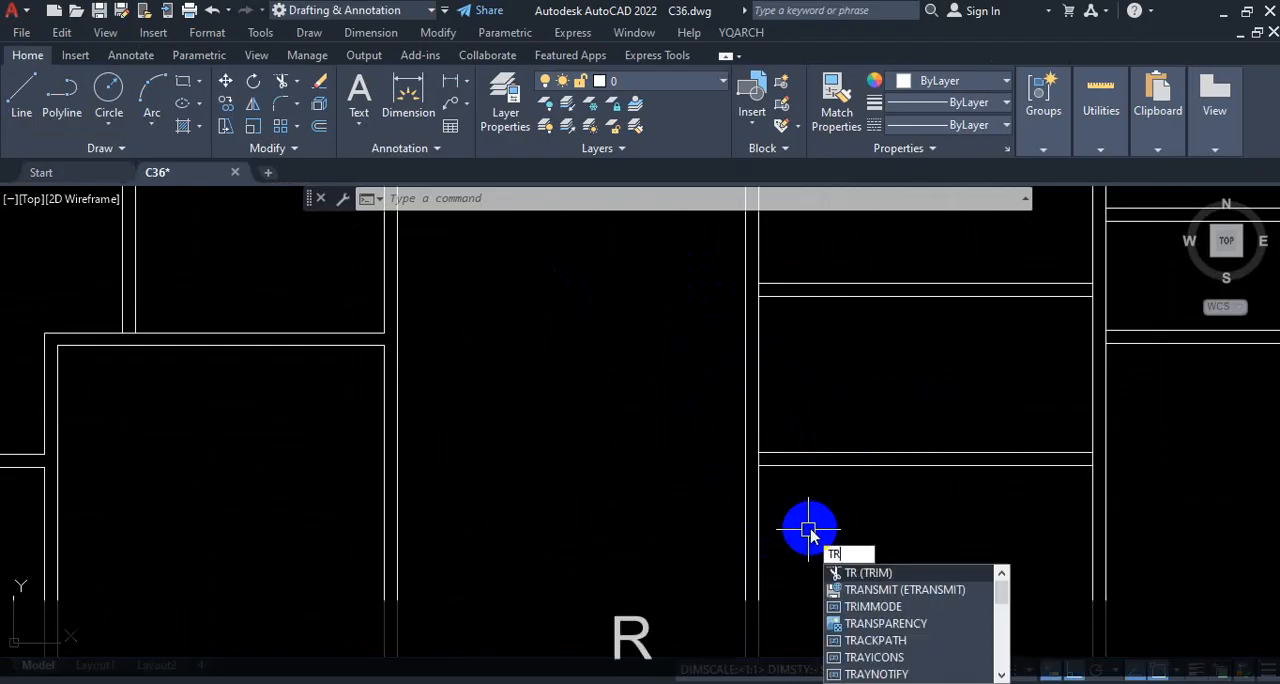
pyautogui.press('Return')
pyautogui.scroll(-5, 891, 514)
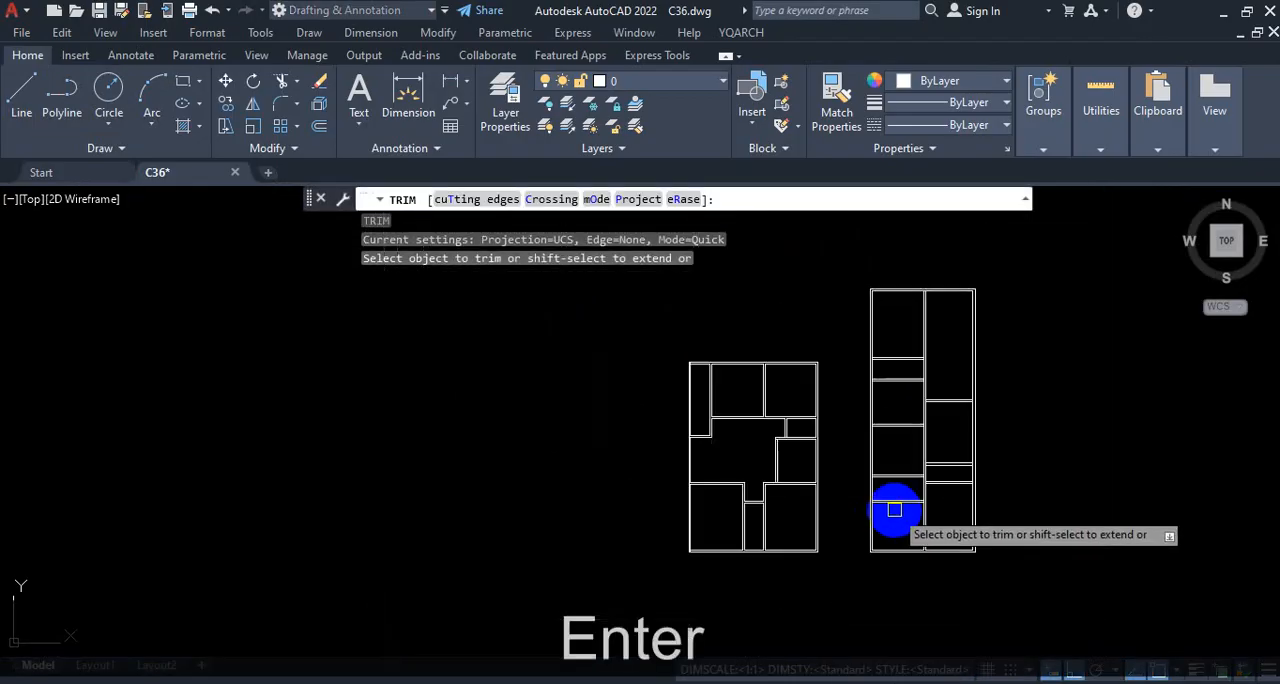
pyautogui.scroll(8, 870, 510)
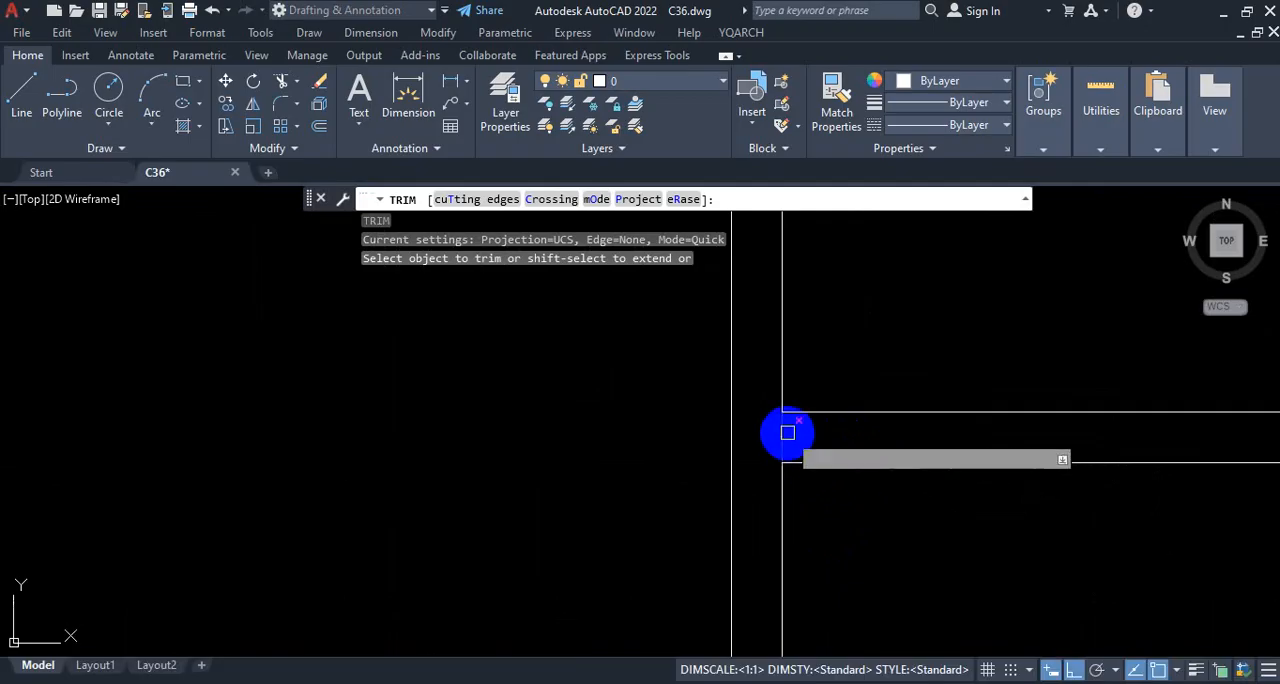
pyautogui.click(786, 436)
pyautogui.scroll(-3, 904, 492)
pyautogui.scroll(6, 904, 492)
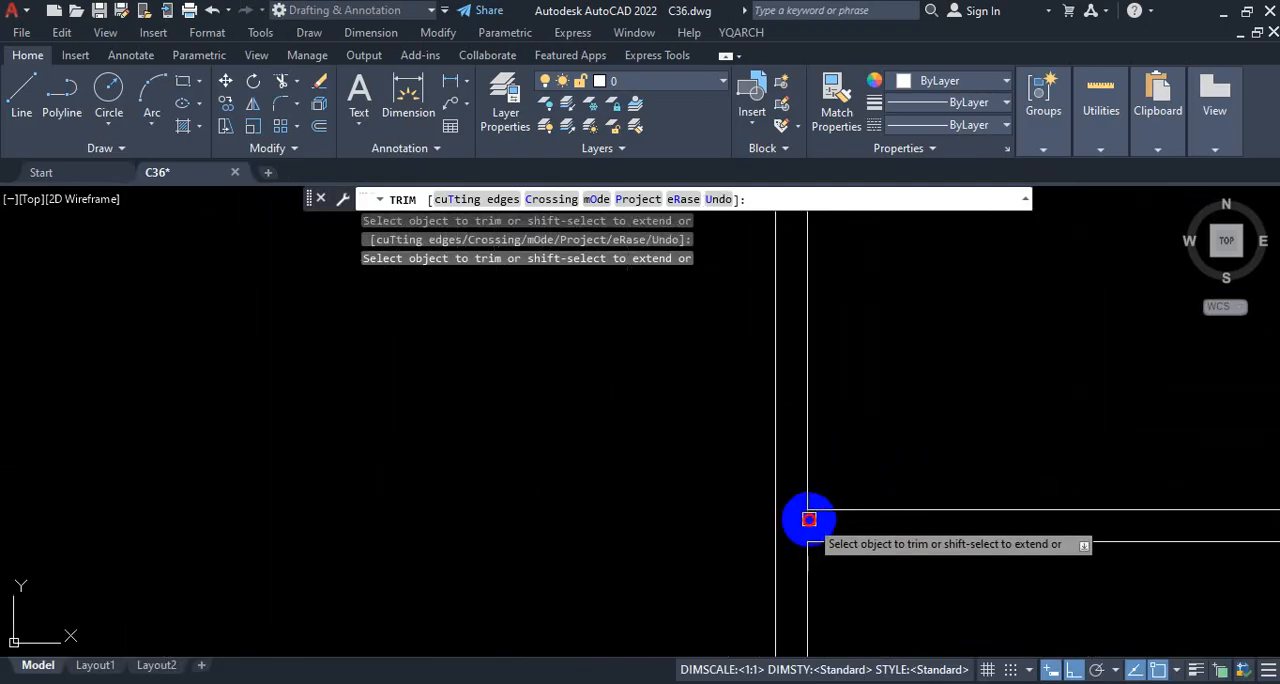
pyautogui.scroll(-6, 811, 515)
pyautogui.scroll(4, 862, 464)
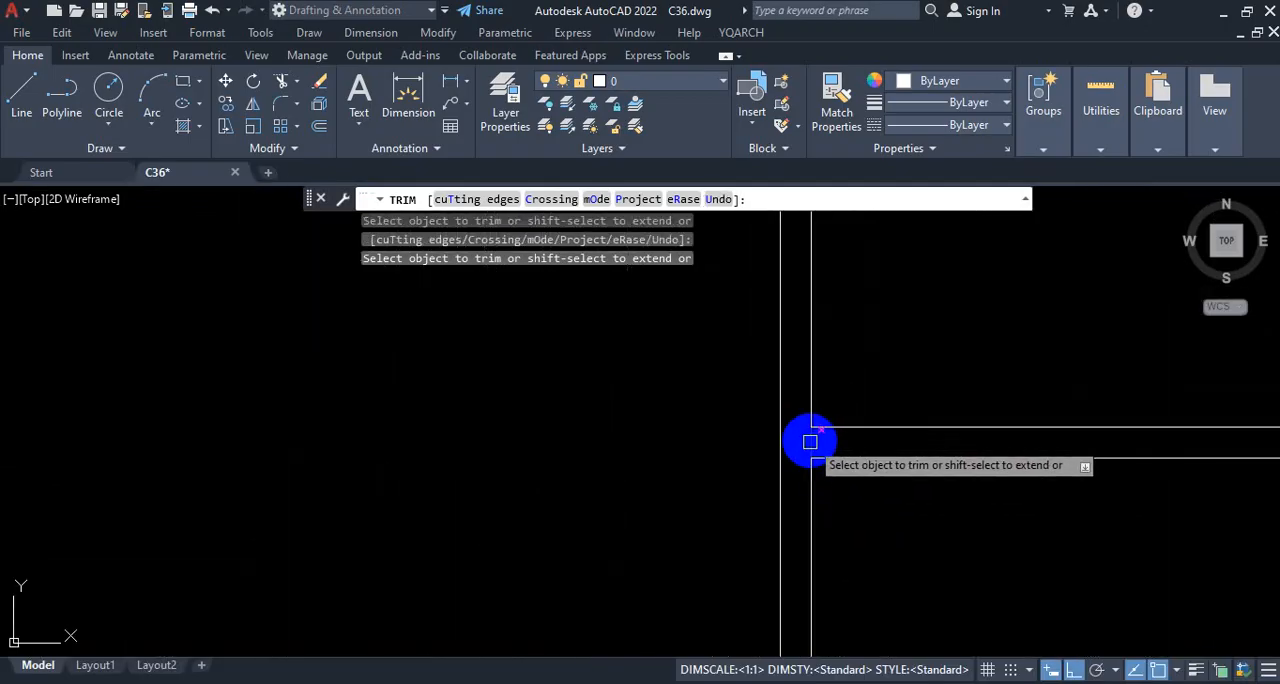
# Step: Trim the left exterior wall's inner line between the paired lines of the two uppermost partition walls, below and above the toilet
pyautogui.scroll(-3, 899, 536)
pyautogui.scroll(8, 889, 414)
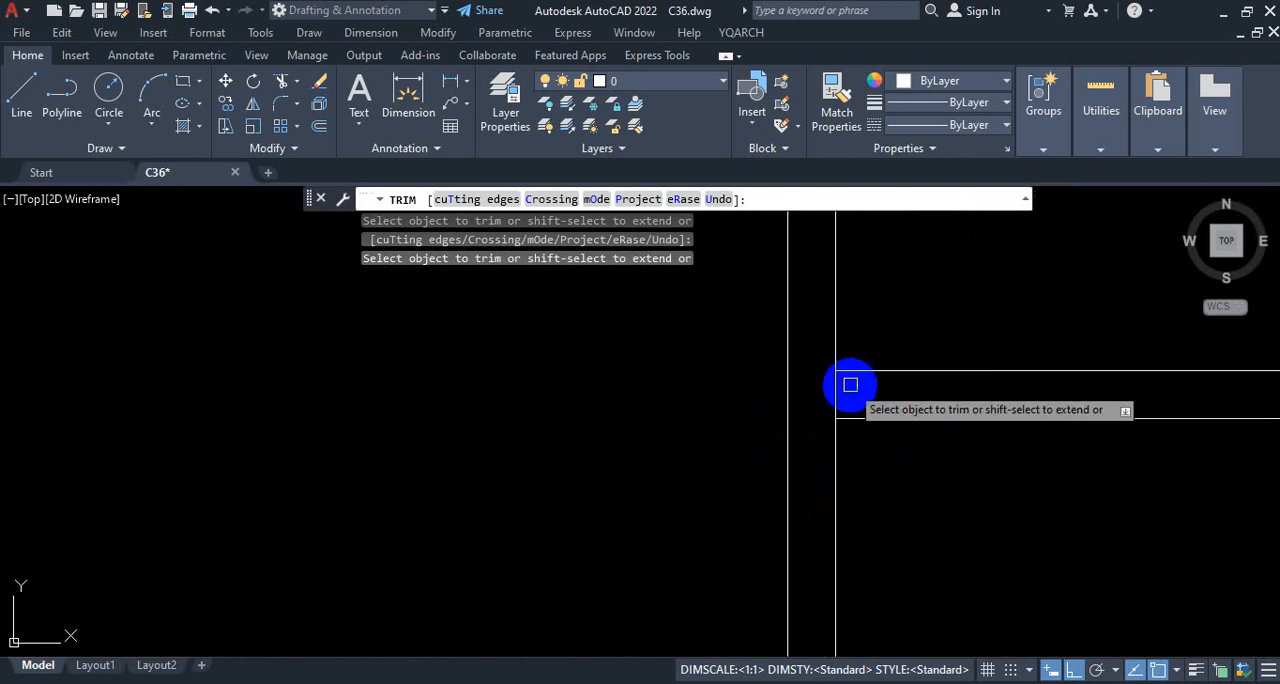
pyautogui.scroll(-5, 851, 414)
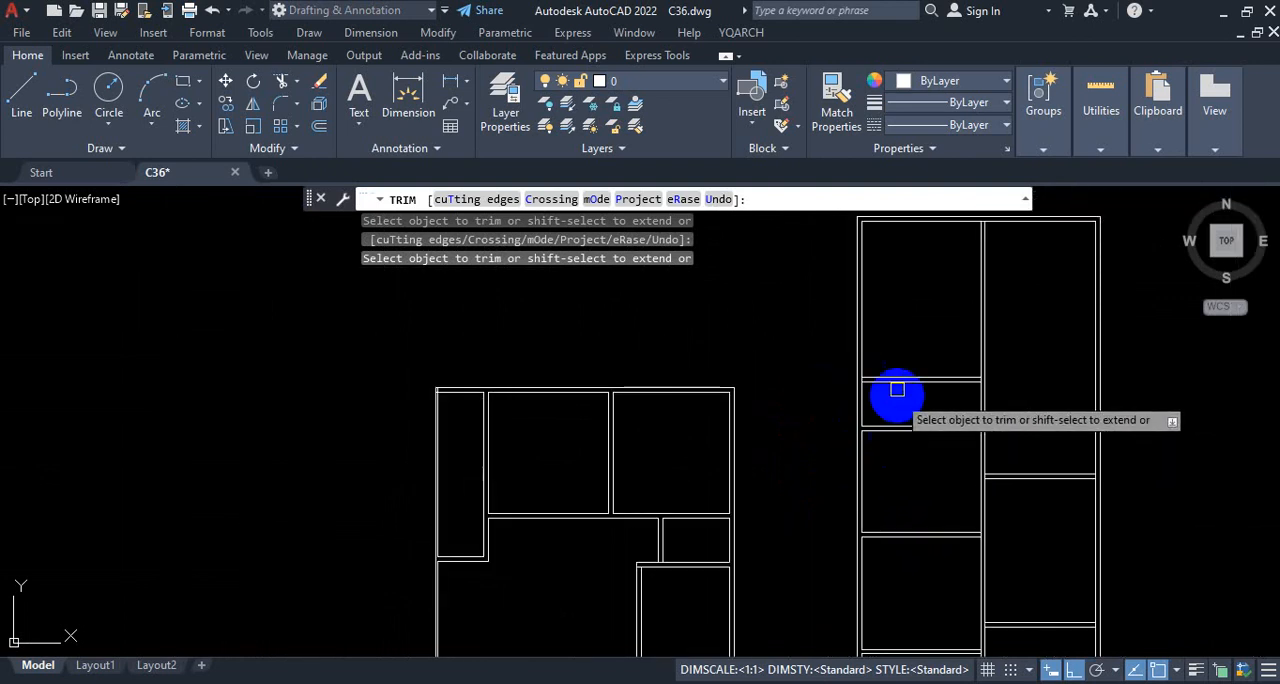
pyautogui.scroll(5, 829, 380)
pyautogui.scroll(-6, 814, 352)
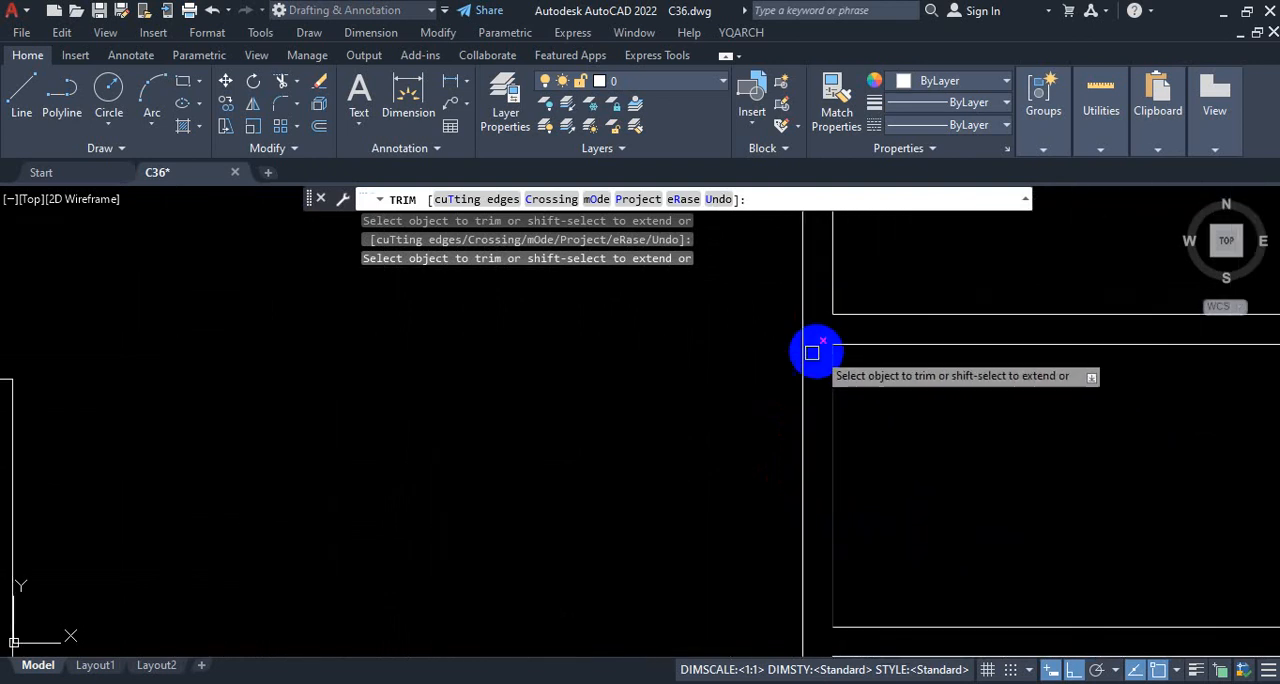
pyautogui.scroll(4, 1001, 419)
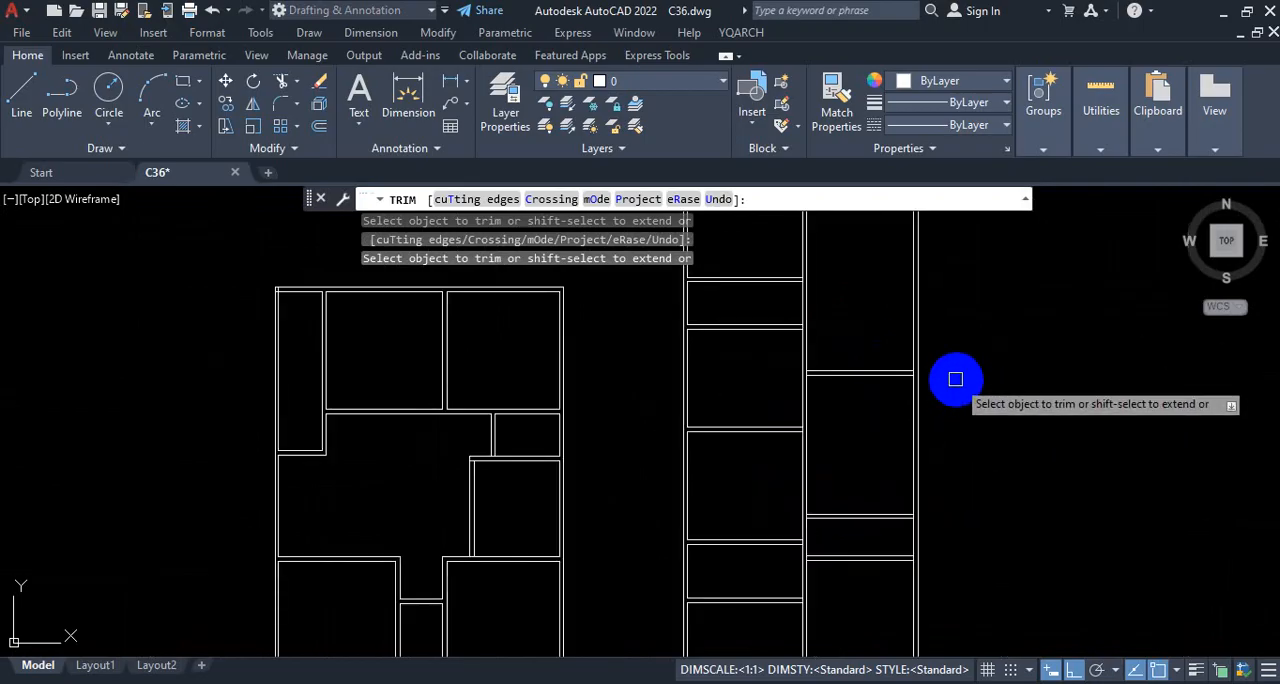
# Step: Trim the right exterior wall's inner line at its junctions with the three right-hand partition walls
pyautogui.scroll(4, 957, 377)
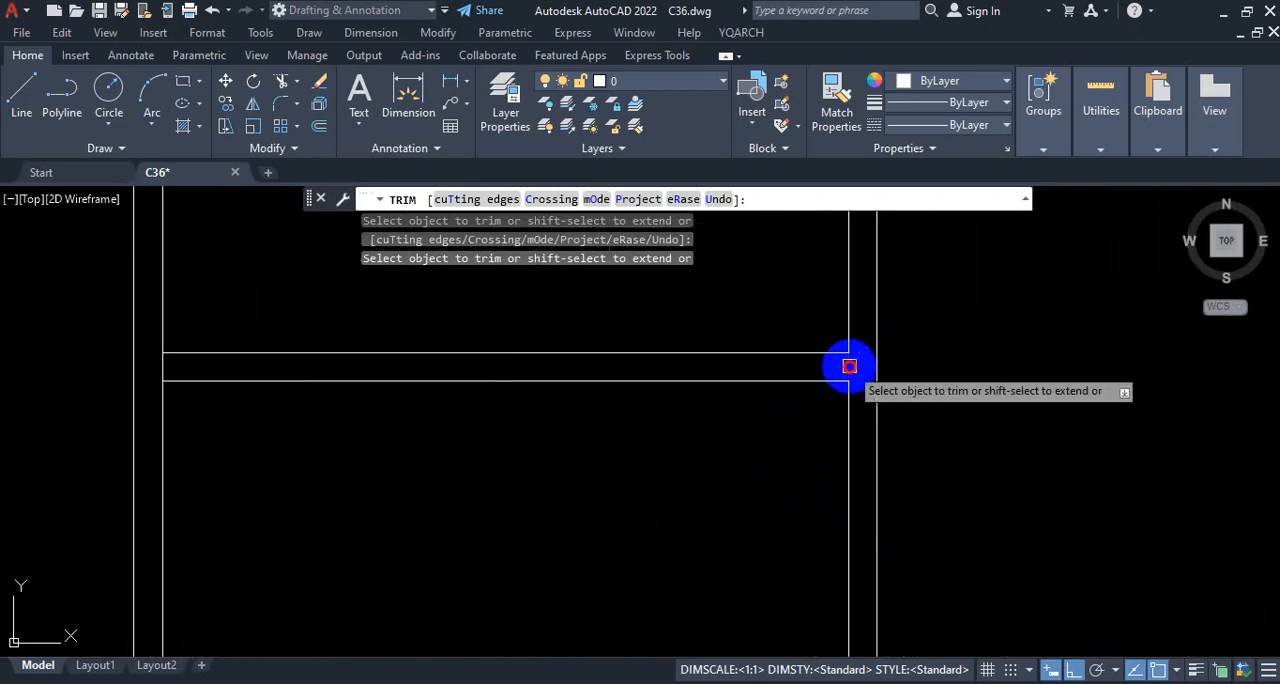
pyautogui.scroll(-3, 975, 362)
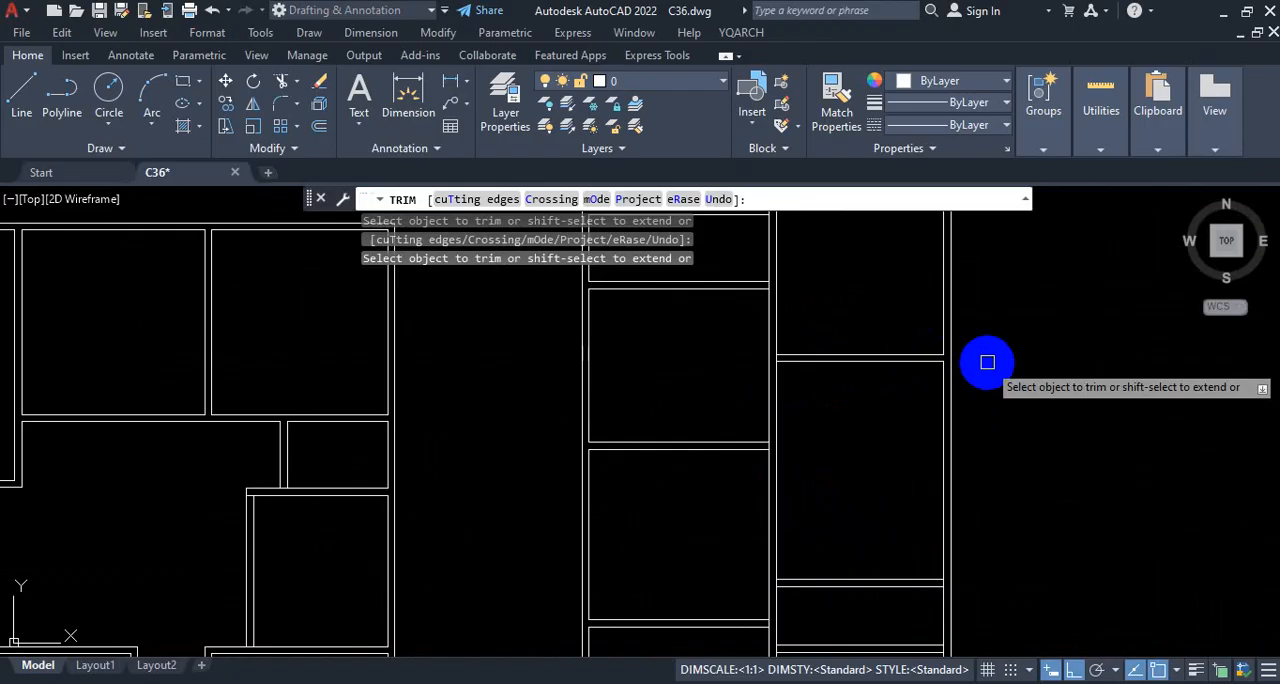
pyautogui.scroll(-3, 960, 390)
pyautogui.scroll(1, 914, 314)
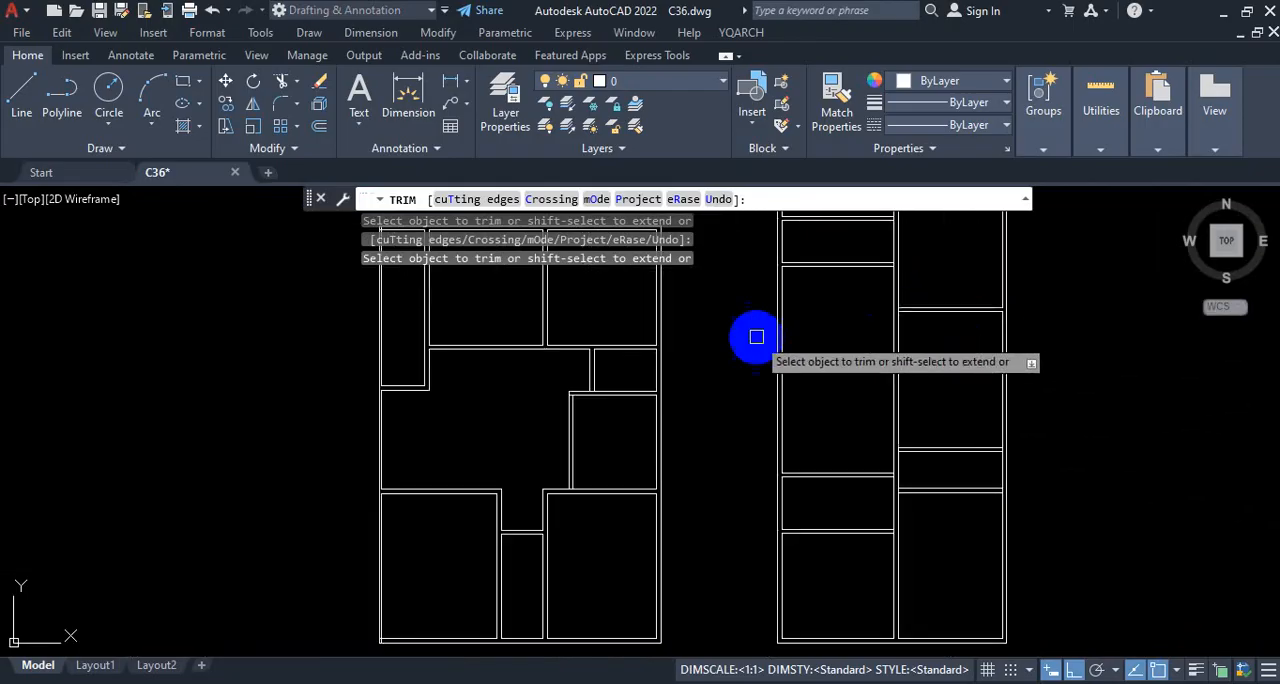
pyautogui.scroll(5, 1023, 434)
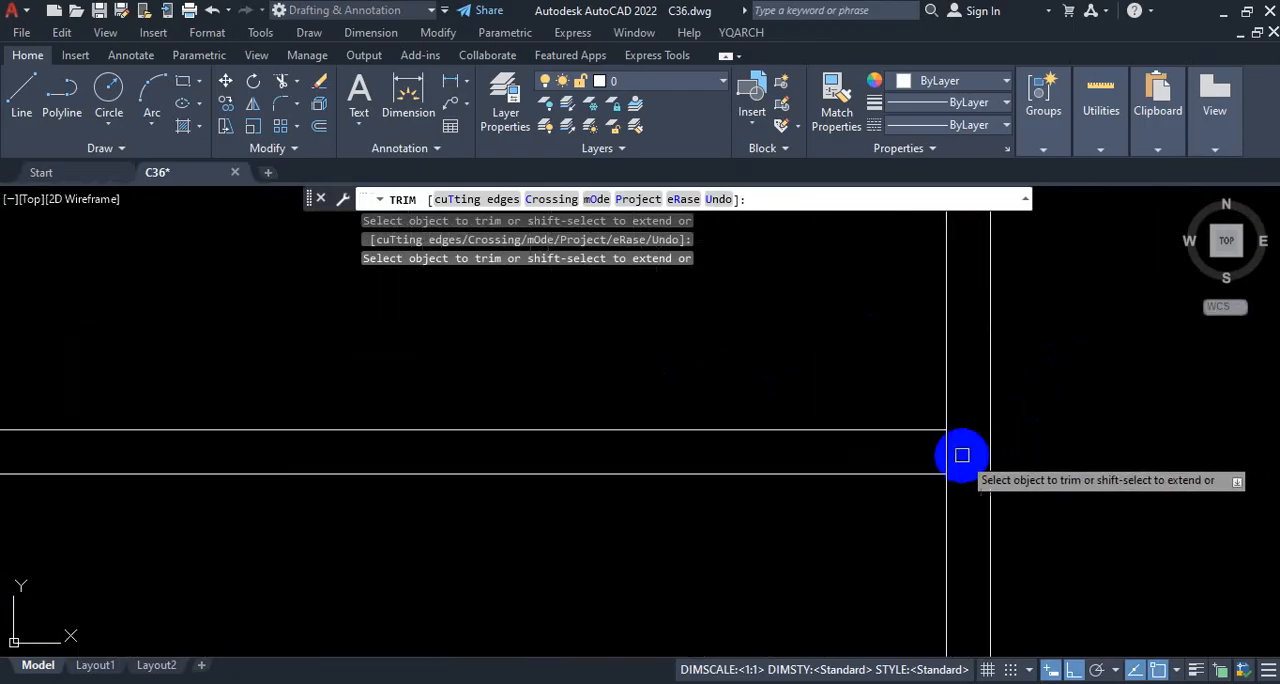
pyautogui.scroll(-3, 1123, 335)
pyautogui.scroll(2, 1117, 498)
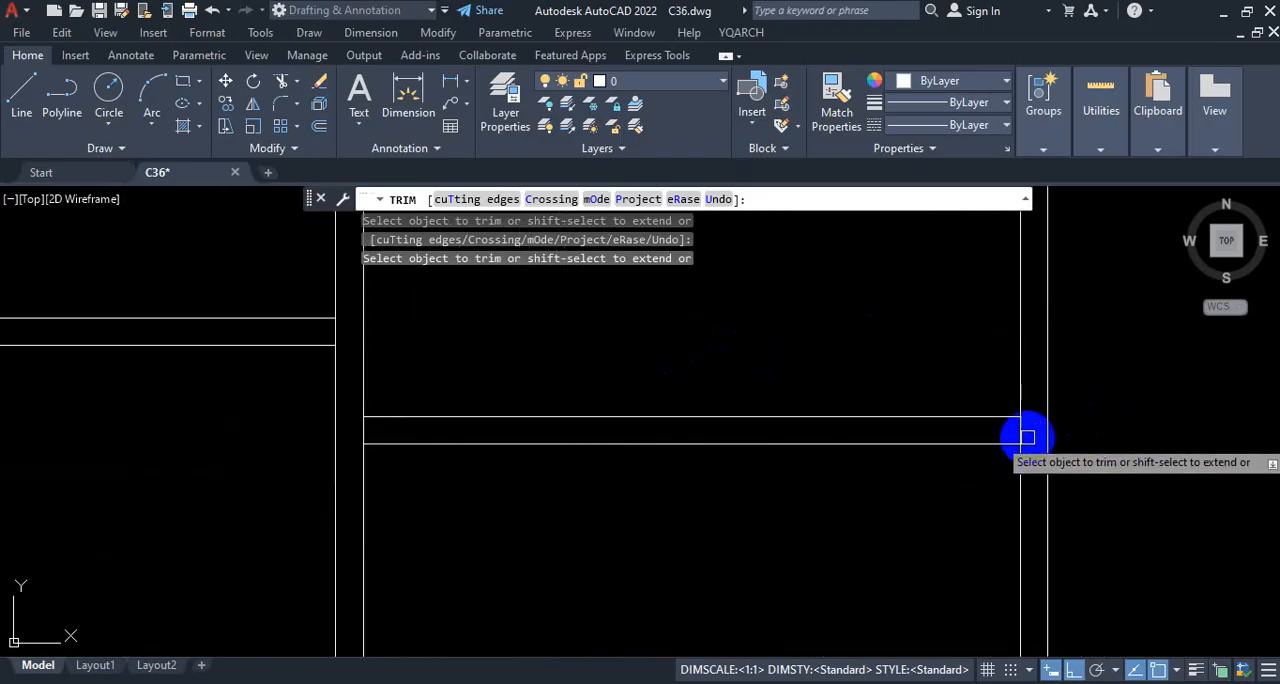
pyautogui.scroll(-3, 1050, 430)
pyautogui.scroll(2, 1134, 251)
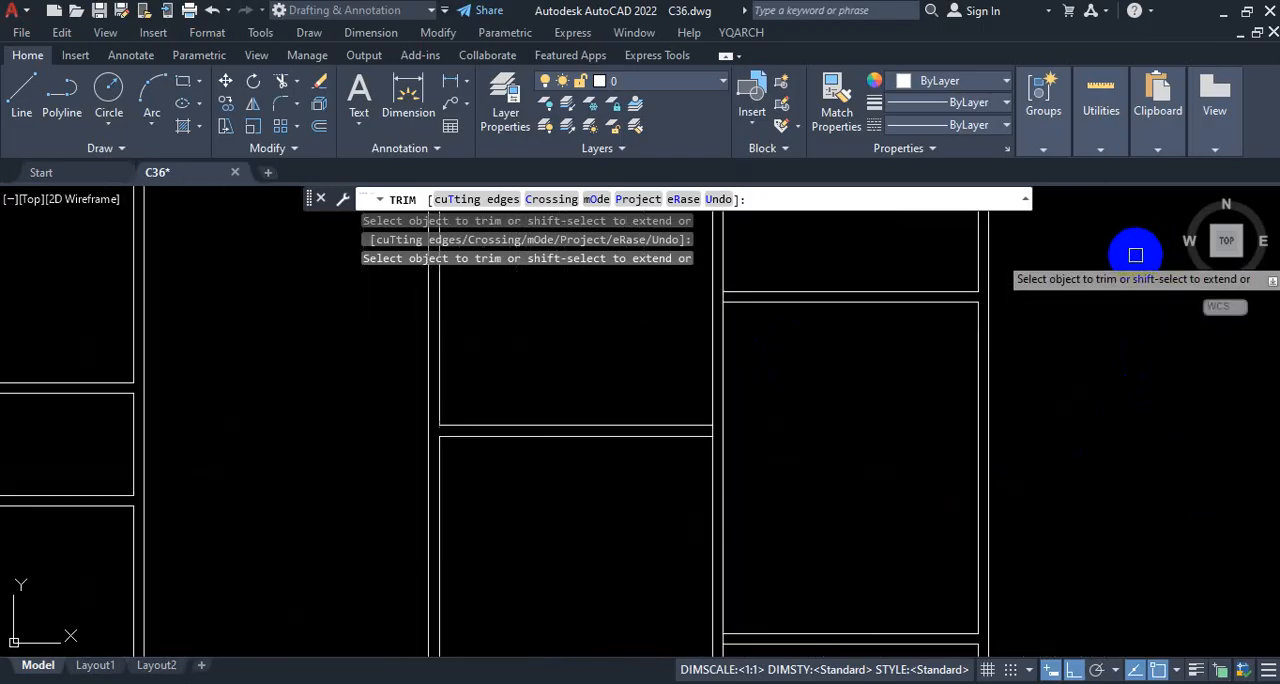
# Step: Finish trimming and review the cleaned wall junctions across the whole plan
pyautogui.scroll(-2, 1123, 343)
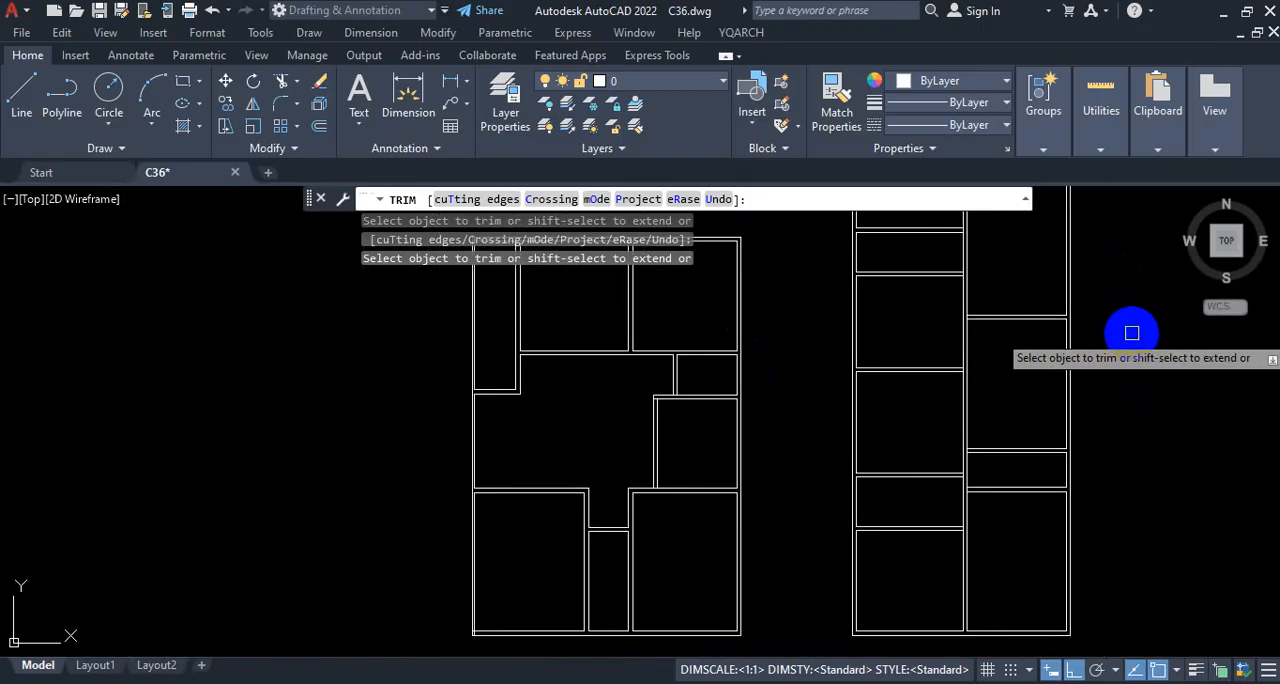
pyautogui.press('Escape')
pyautogui.scroll(2, 875, 470)
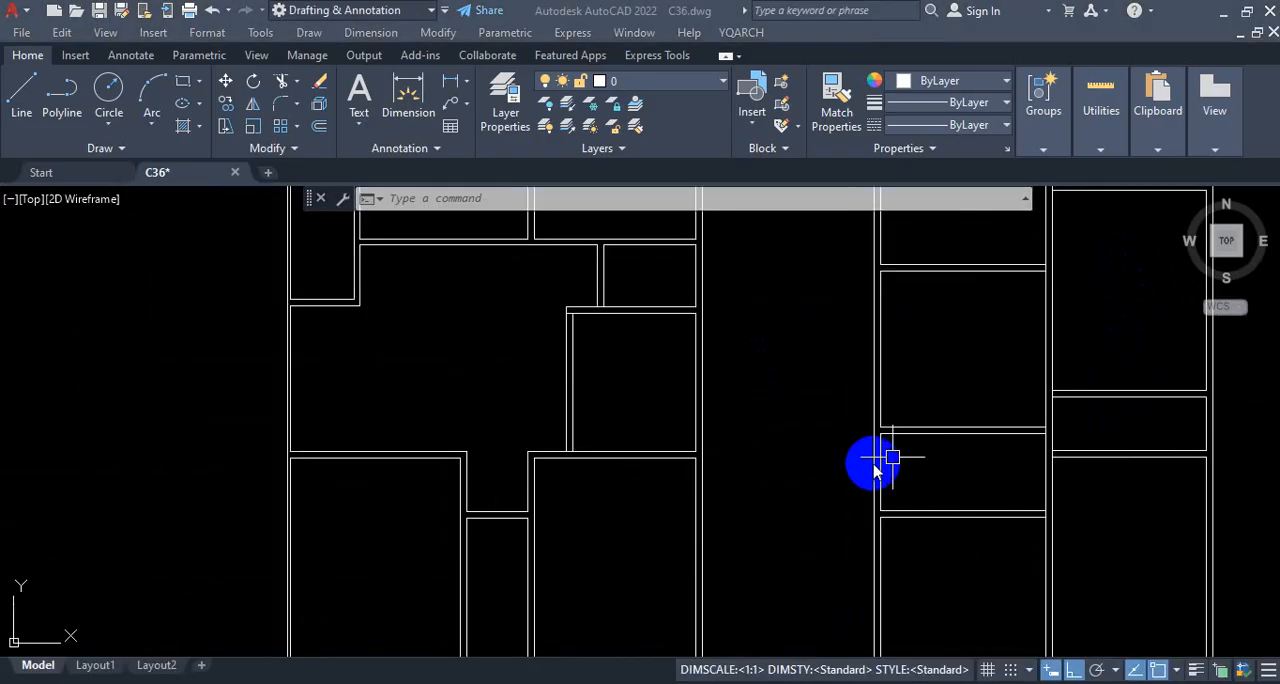
pyautogui.click(971, 463)
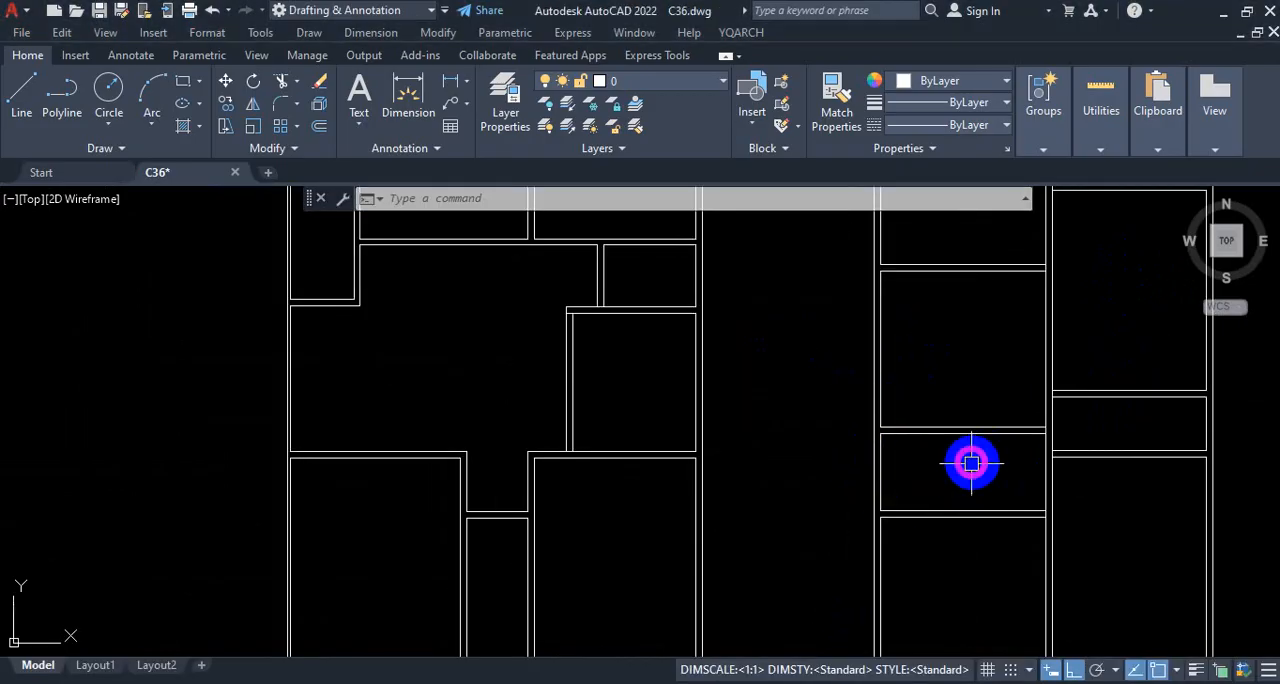
pyautogui.scroll(-4, 930, 440)
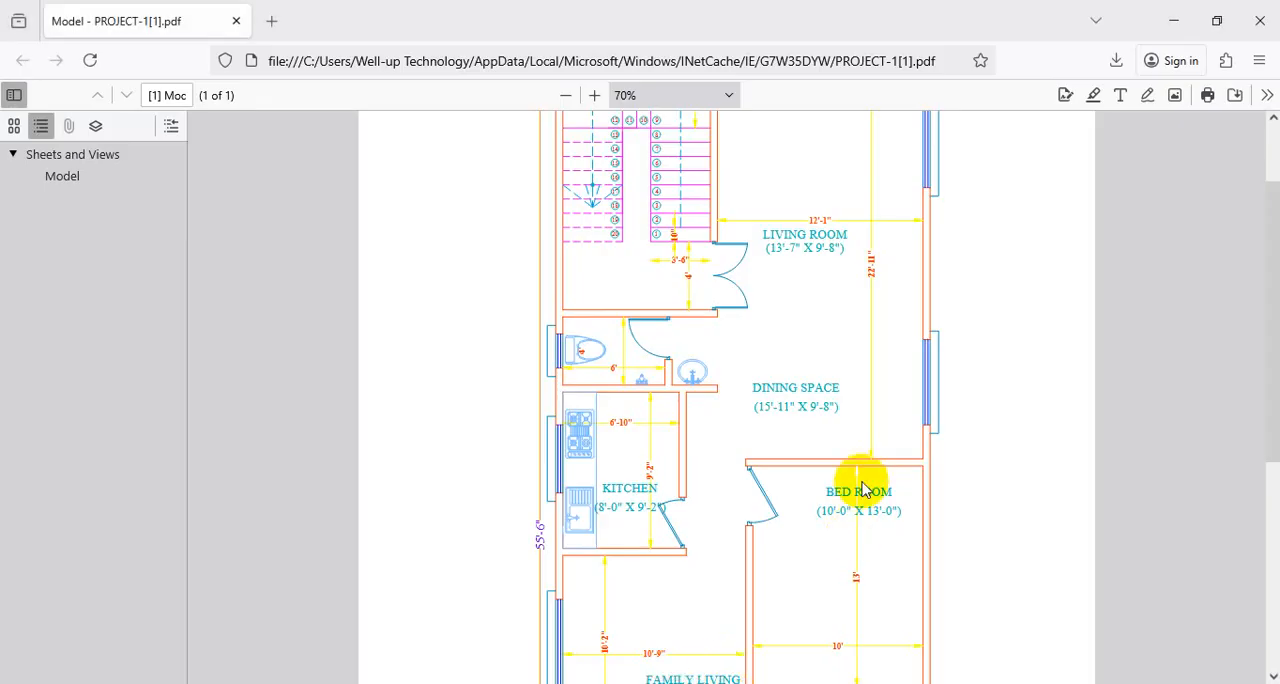
# Step: Examine the width and side walls of the bath below the family living area in the reference PDF
pyautogui.scroll(-5, 840, 420)
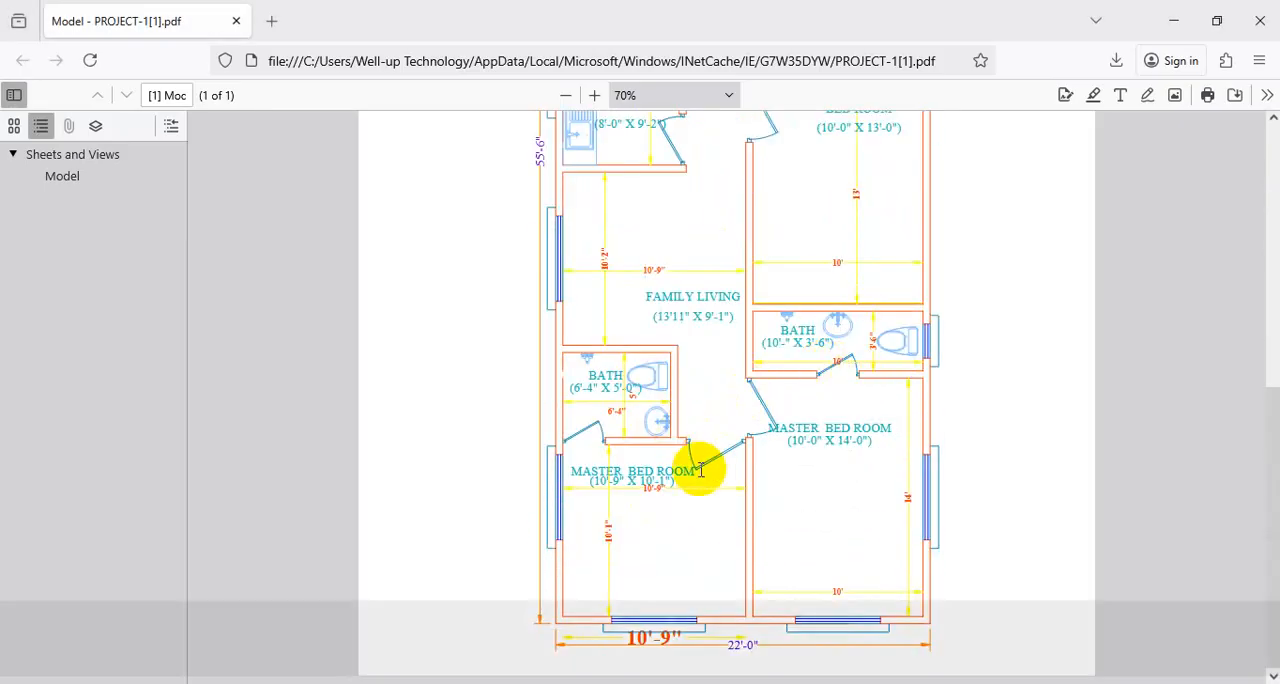
pyautogui.hotkey('ctrl', '1')
pyautogui.click(560, 426)
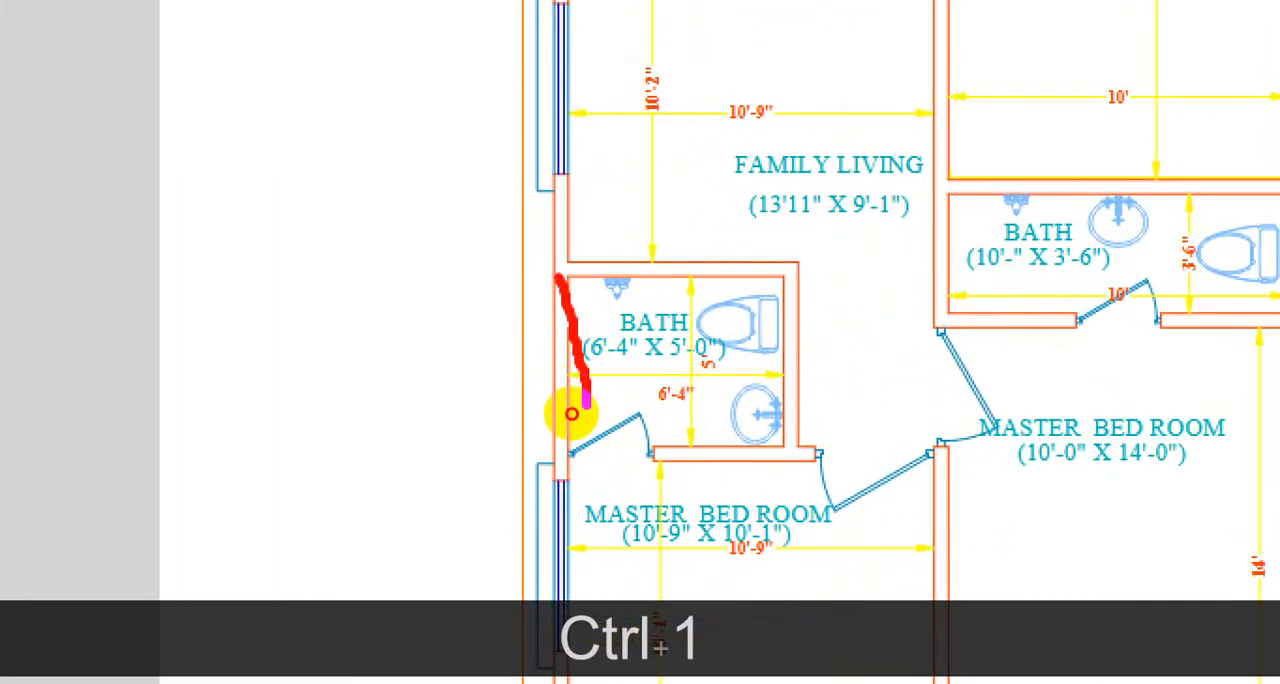
pyautogui.moveTo(571, 413); pyautogui.dragTo(574, 446)
pyautogui.moveTo(673, 369); pyautogui.dragTo(675, 431)
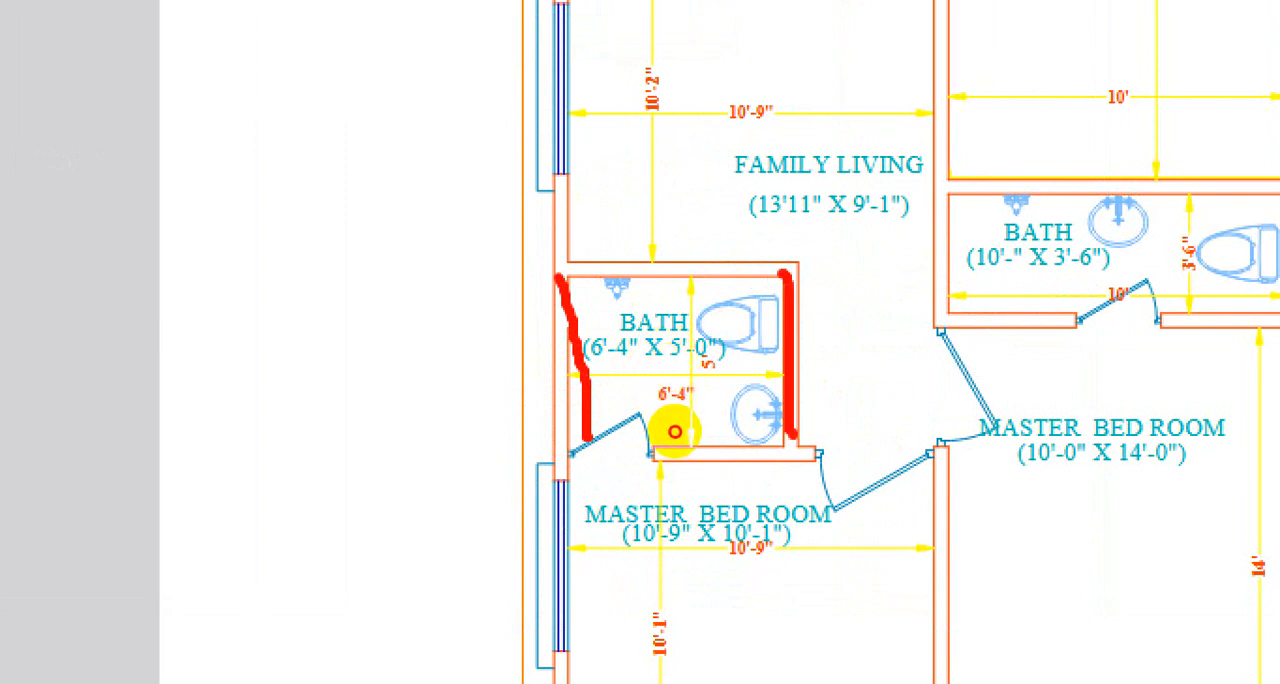
pyautogui.moveTo(558, 354); pyautogui.dragTo(572, 462)
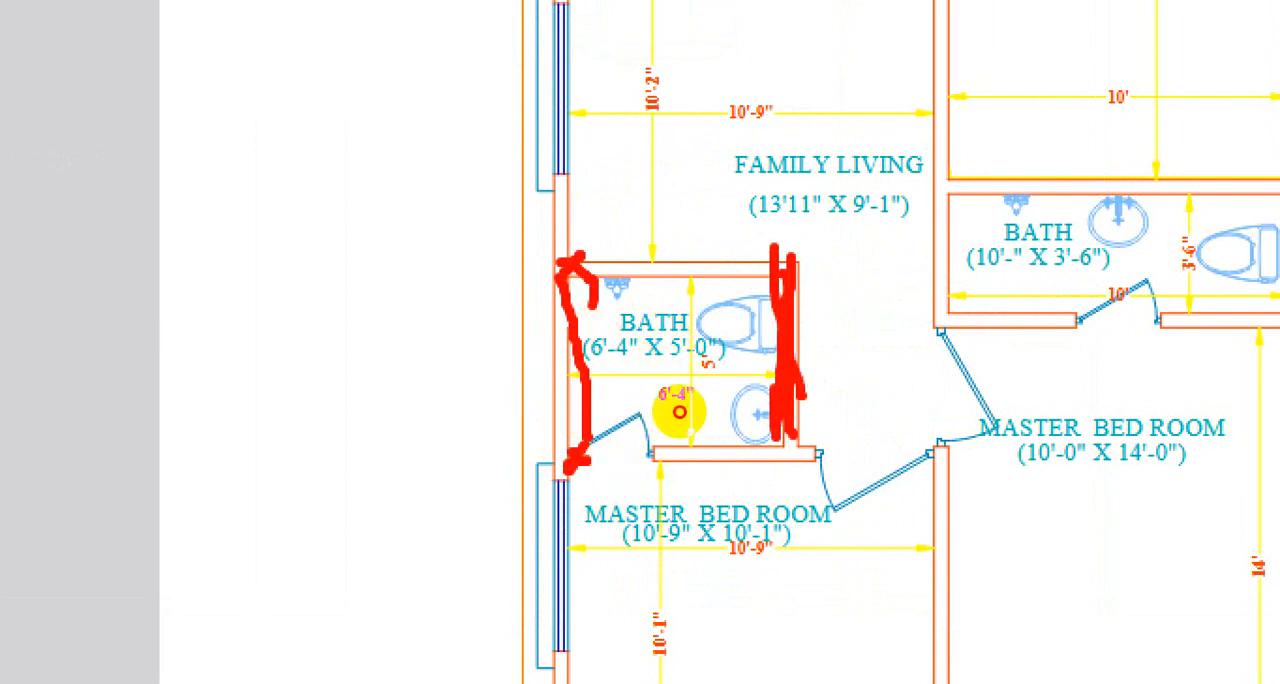
pyautogui.press('Escape')
pyautogui.scroll(5, 680, 330)
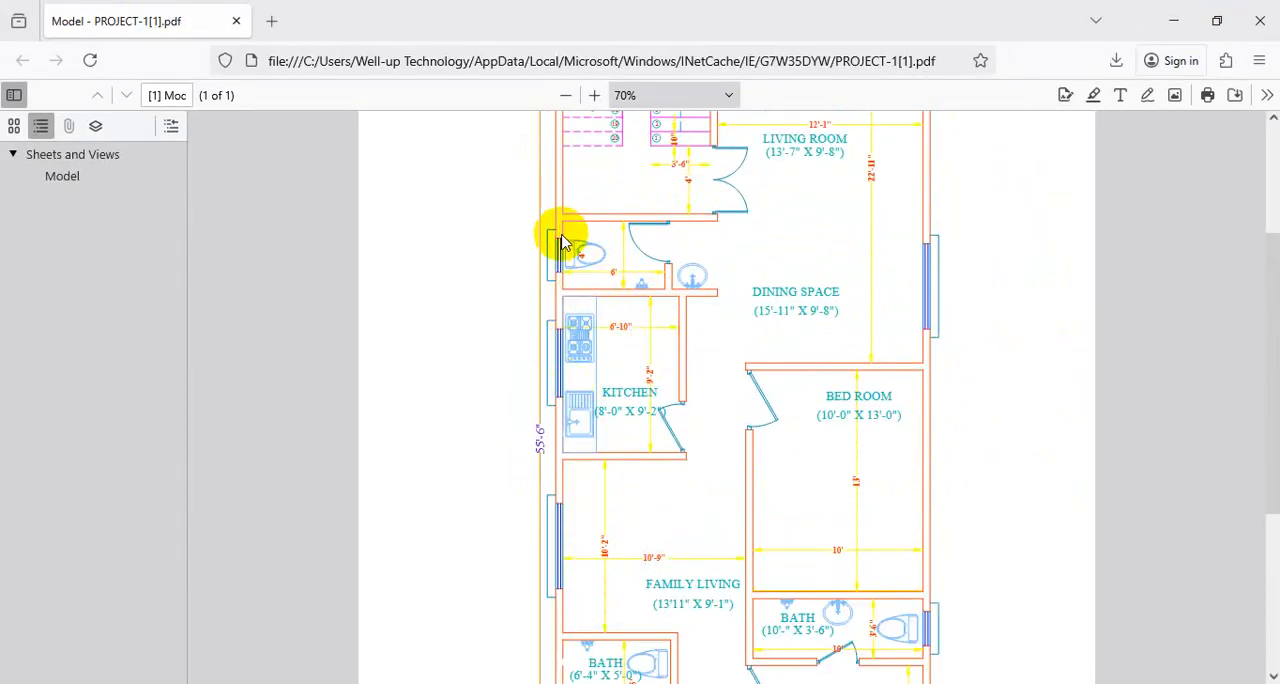
pyautogui.click(1172, 21)
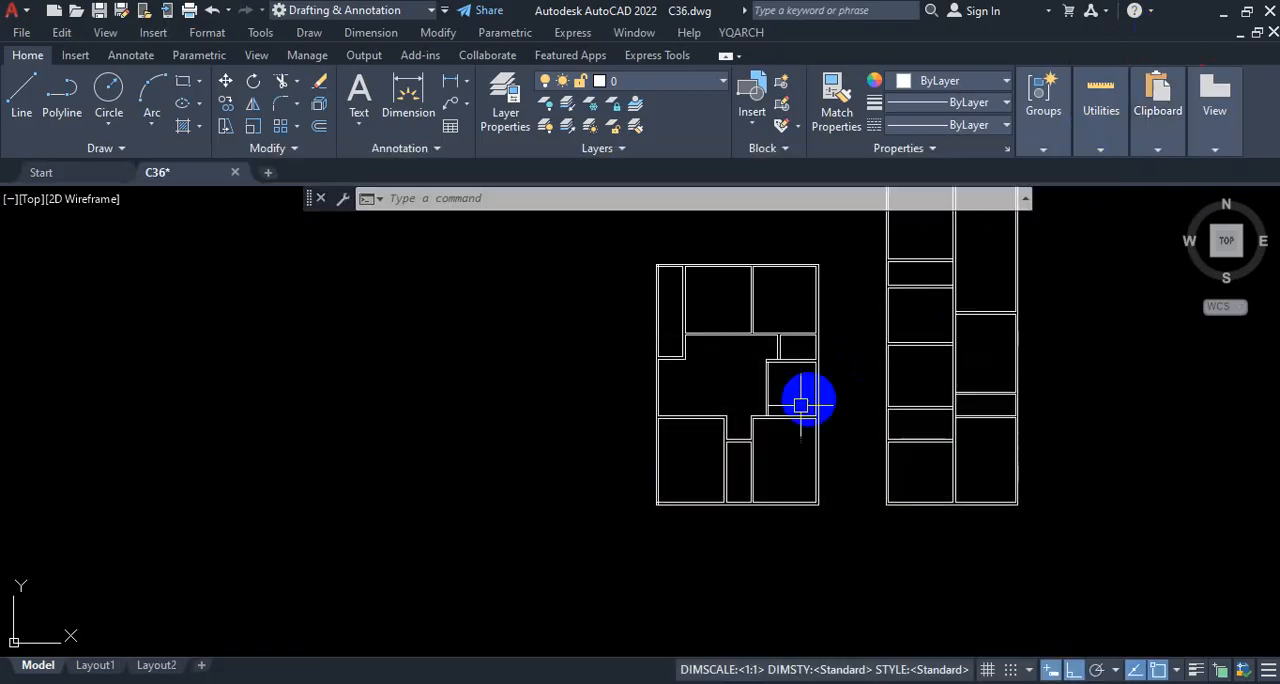
# Step: Examine the bath compartment and its bounding partition walls in the left column of the drawn plan
pyautogui.scroll(6, 963, 366)
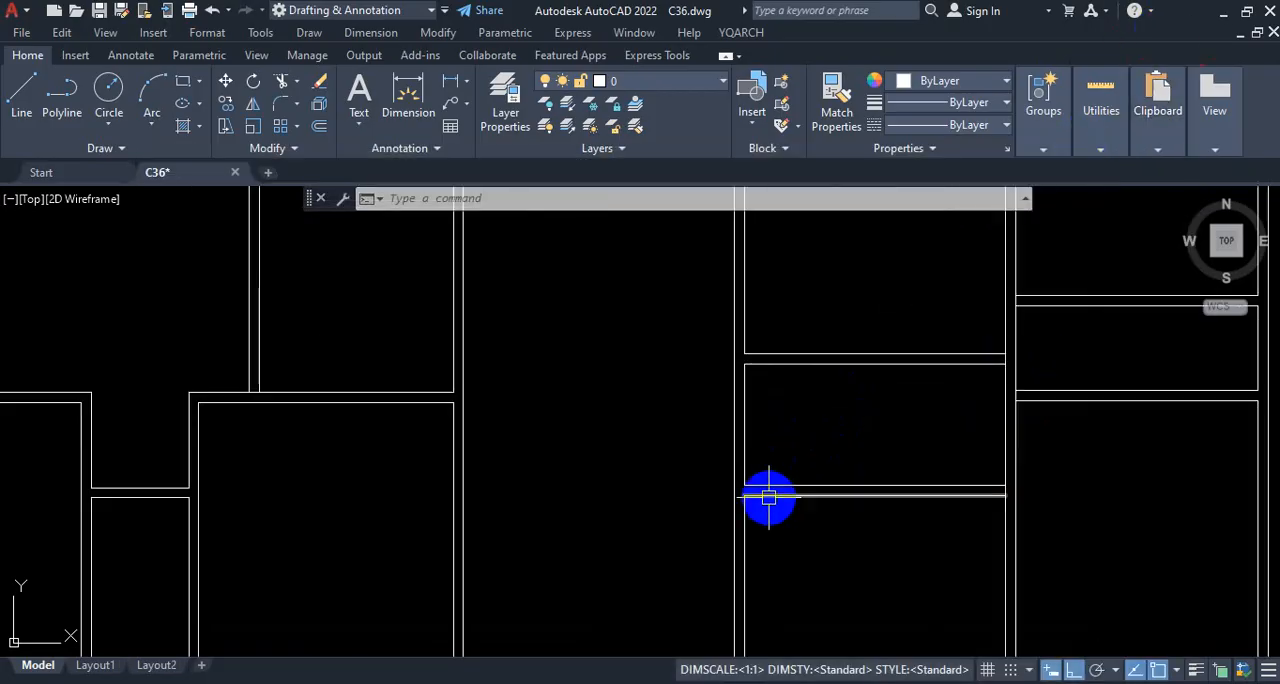
pyautogui.moveTo(768, 497); pyautogui.dragTo(766, 360, button='middle')
pyautogui.scroll(-4, 780, 331)
pyautogui.scroll(3, 783, 380)
pyautogui.scroll(-3, 795, 442)
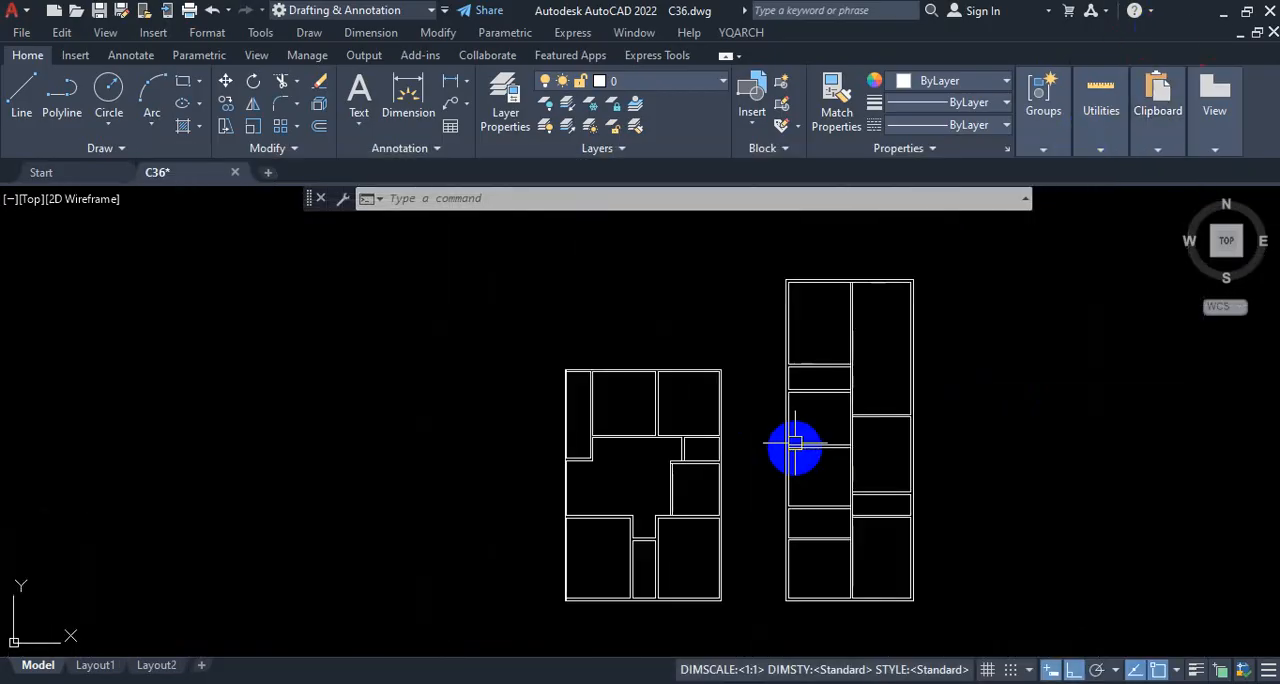
pyautogui.scroll(5, 786, 349)
pyautogui.scroll(-6, 820, 374)
pyautogui.scroll(7, 806, 380)
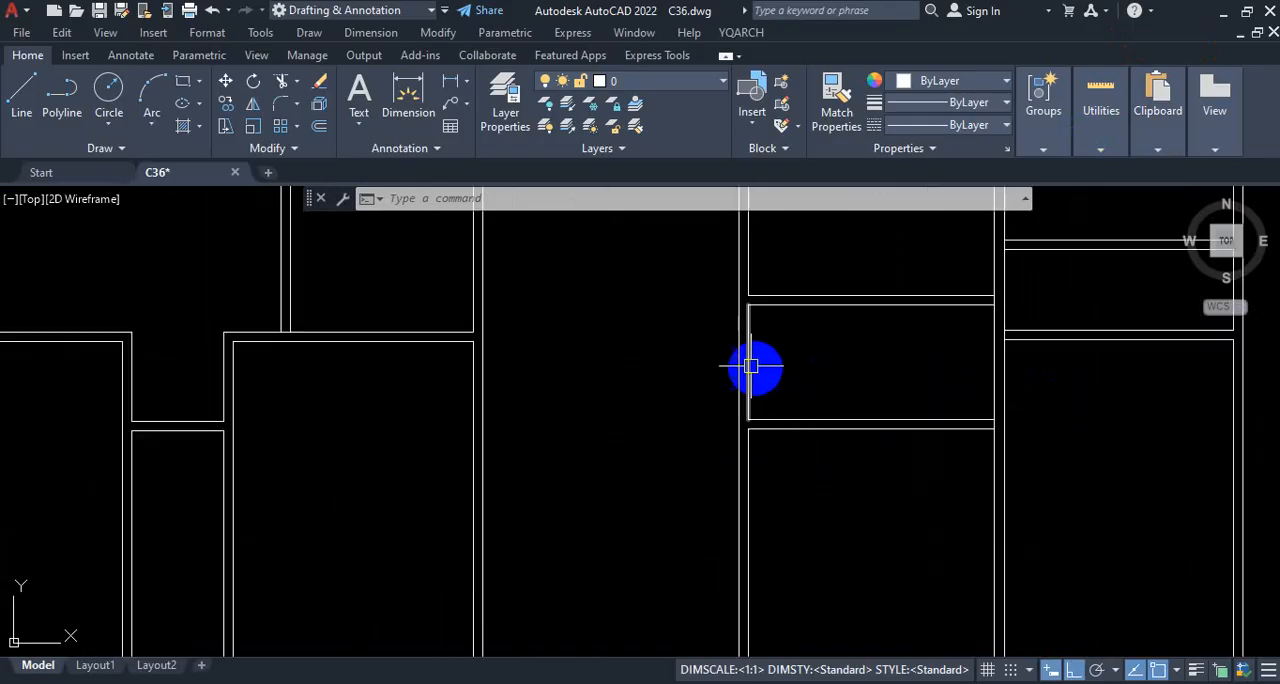
# Step: Offset the inner line of the left exterior wall in the bath 6'4" to the right using the Through option, checking the PDF
pyautogui.write('o')
pyautogui.press('Return')
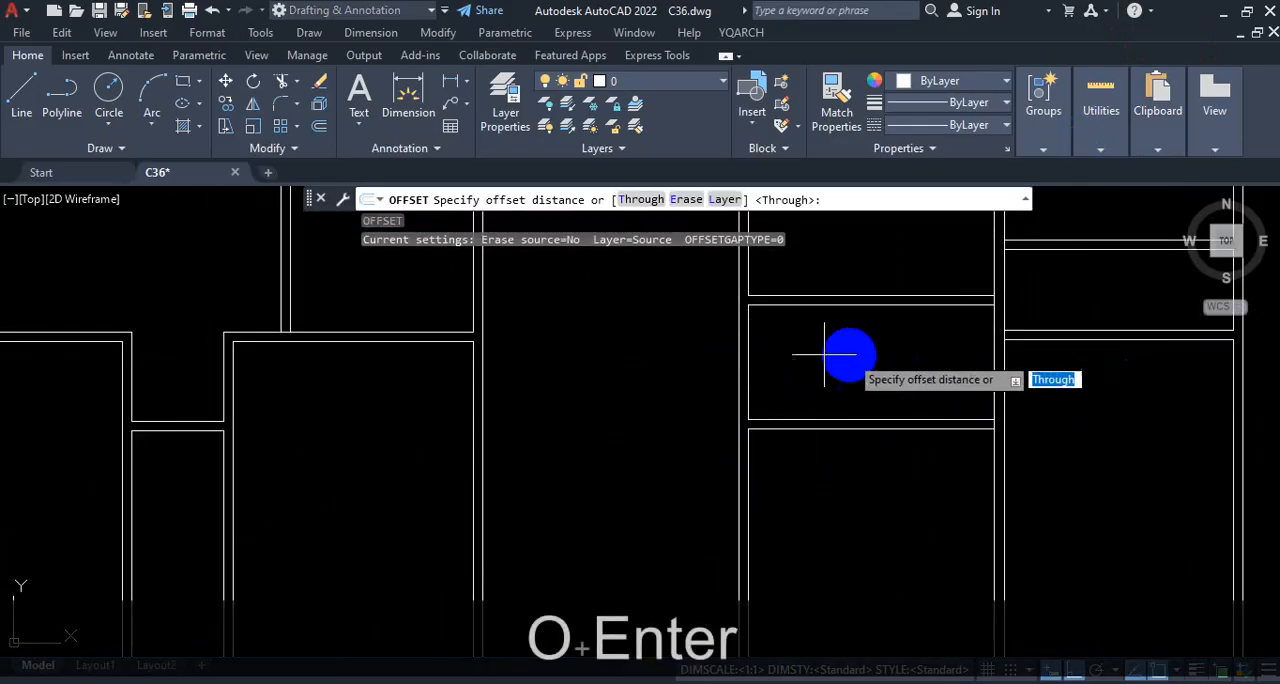
pyautogui.click(638, 199)
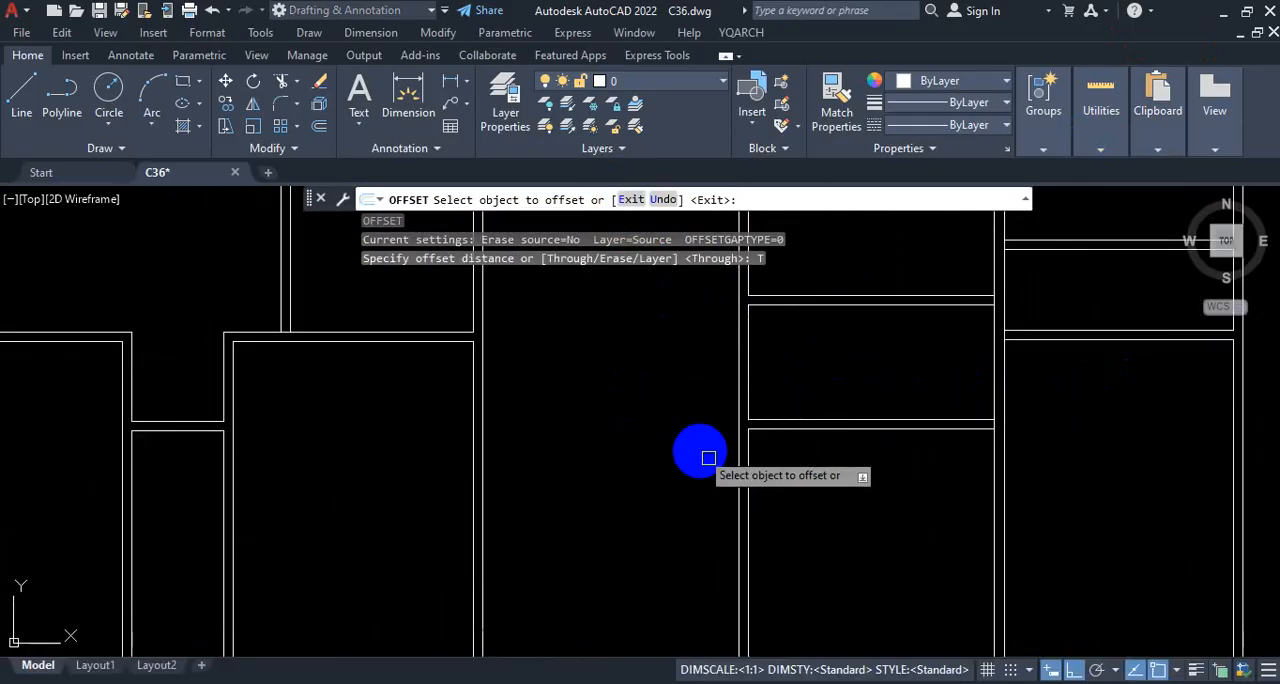
pyautogui.scroll(2, 786, 323)
pyautogui.click(724, 376)
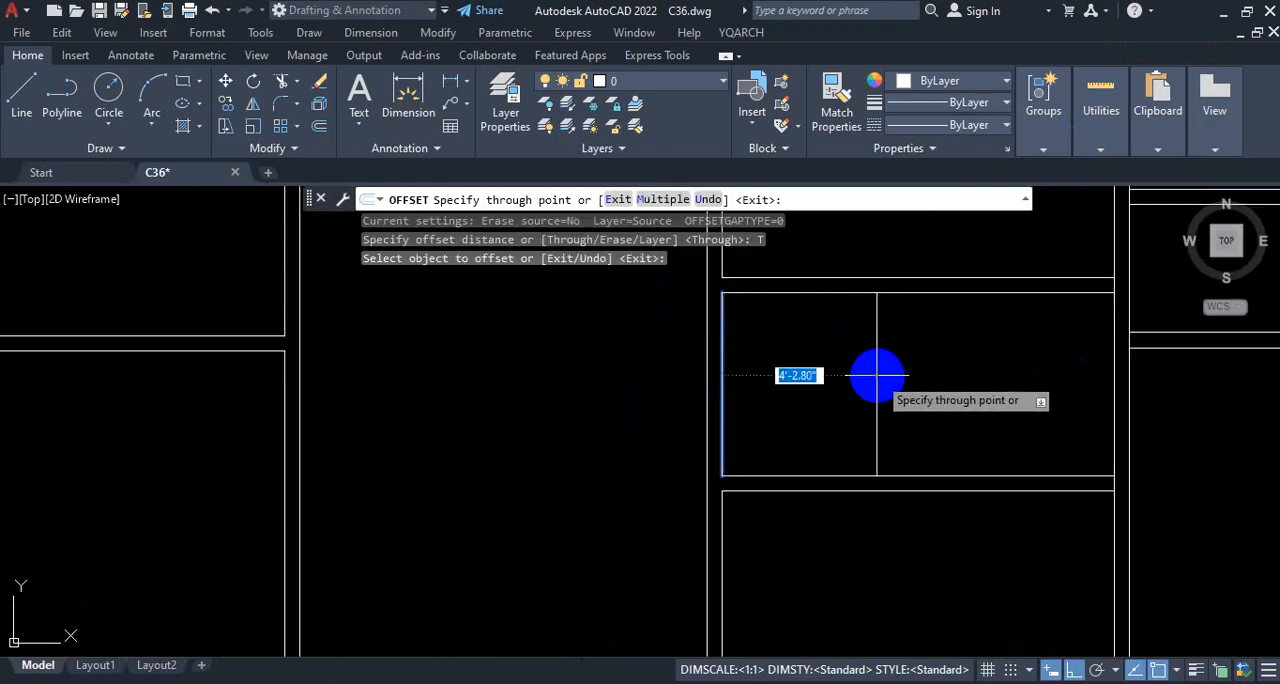
pyautogui.scroll(-2, 877, 376)
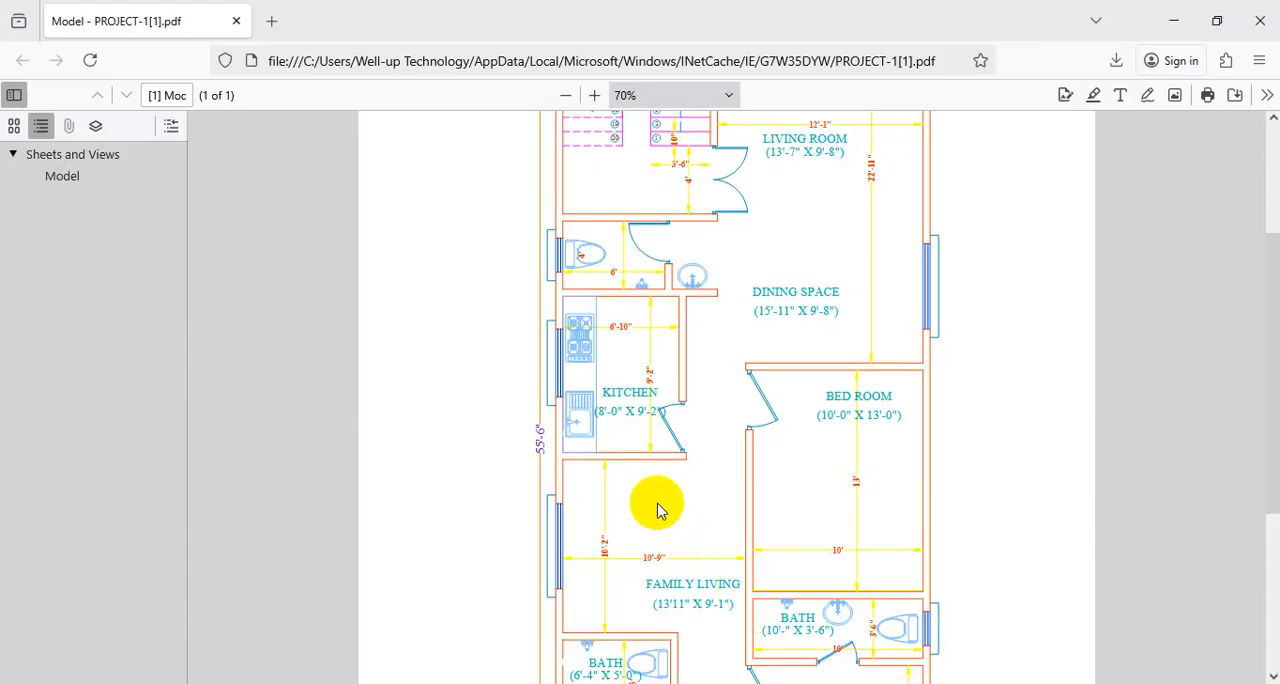
pyautogui.scroll(-3, 645, 520)
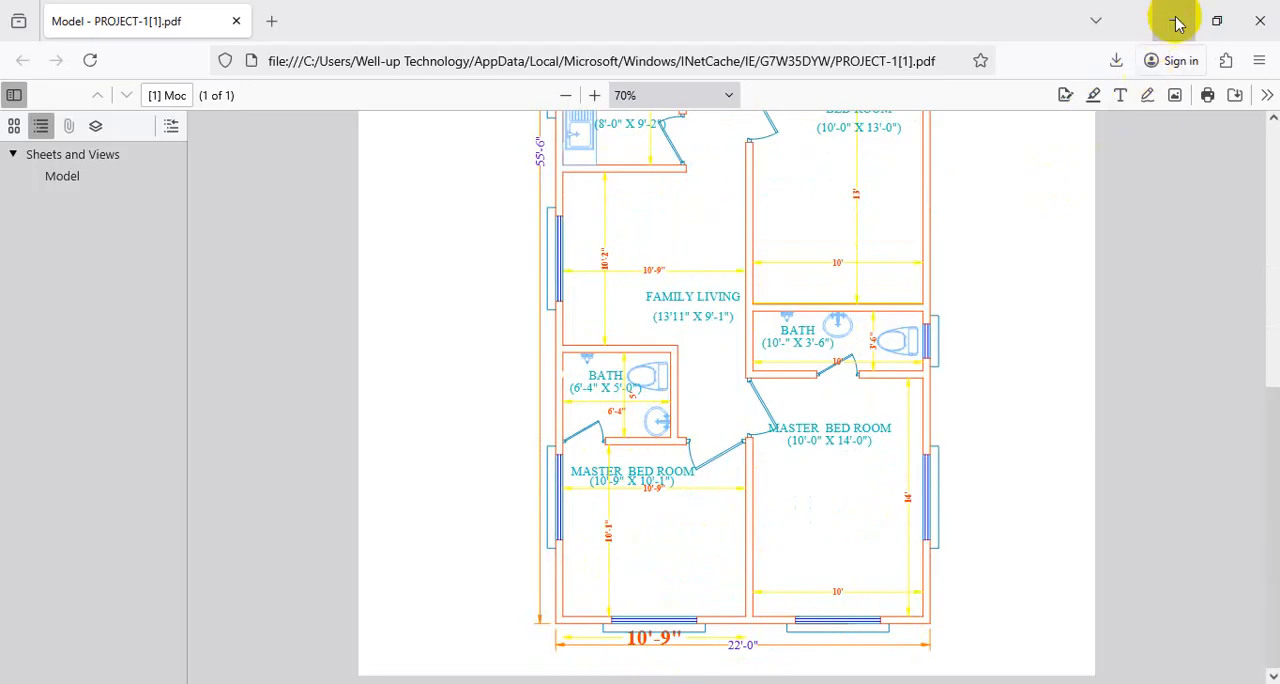
pyautogui.click(1173, 20)
pyautogui.scroll(2, 903, 369)
pyautogui.write("6'4")
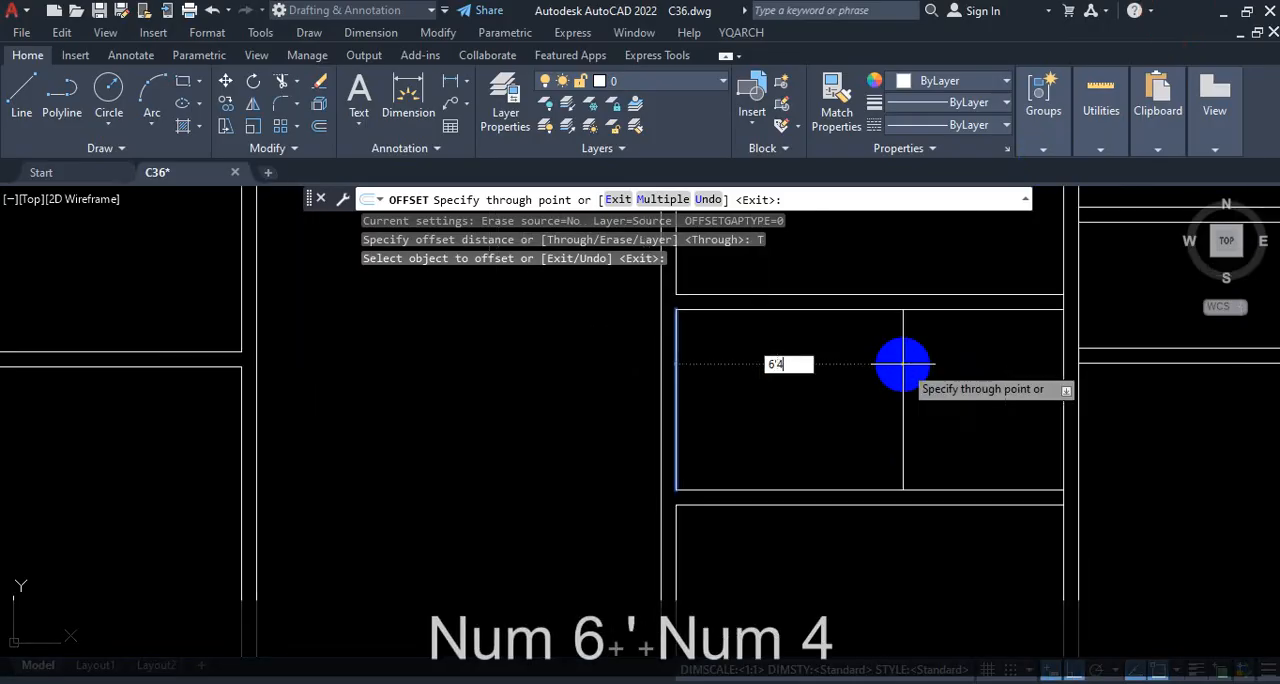
pyautogui.press('Return')
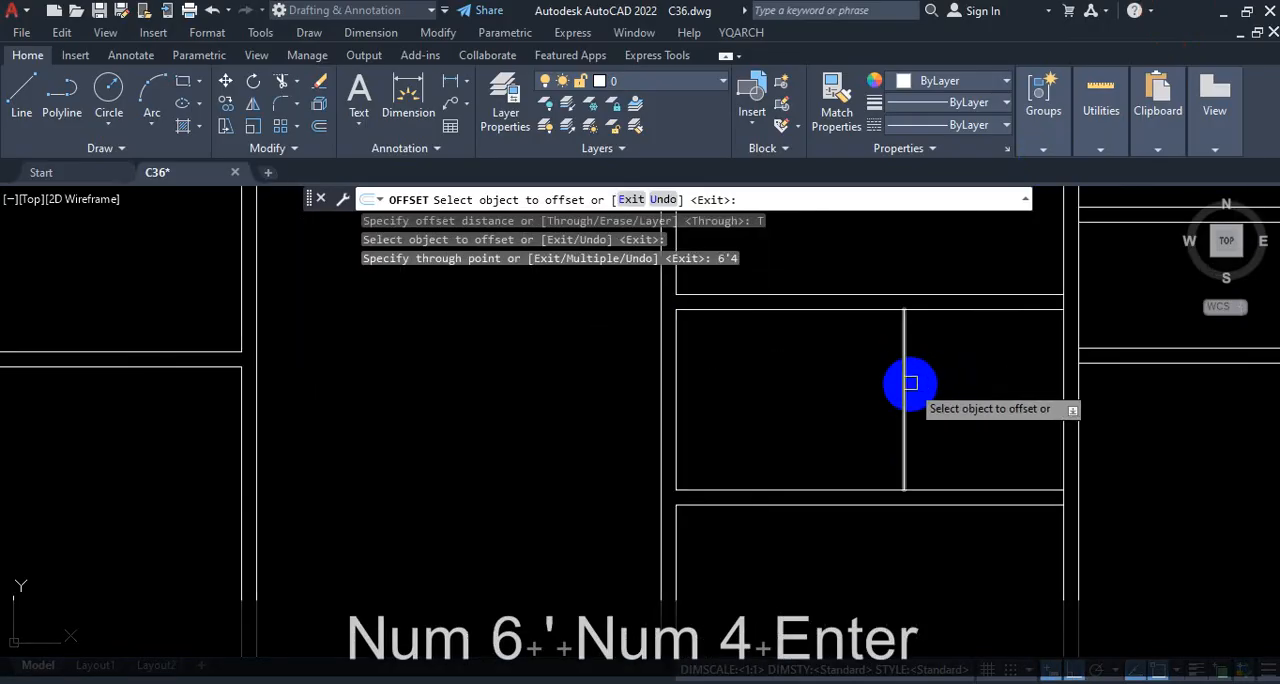
# Step: Offset the bath's new vertical line 5" to the right to give the partition its thickness
pyautogui.click(905, 377)
pyautogui.write('5')
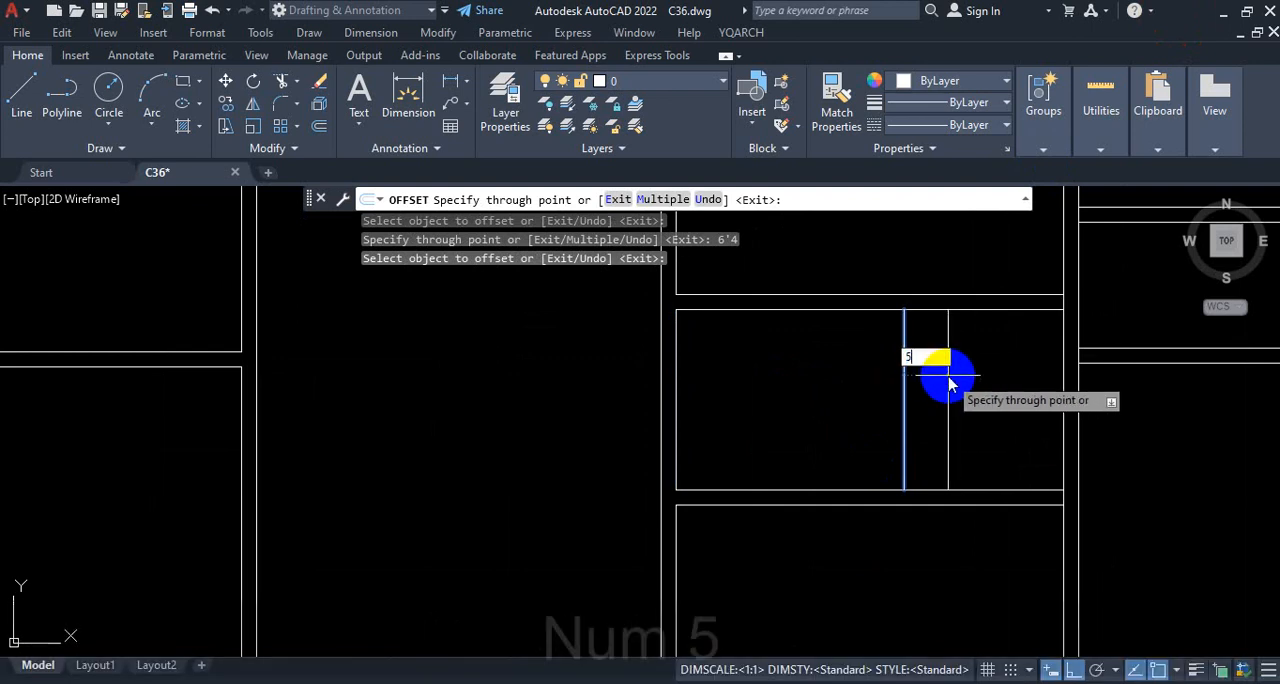
pyautogui.press('Return')
# Step: Offset the kitchen's left inner wall line 6'10" to the right, taking the room width from the reference PDF
pyautogui.scroll(-3, 888, 359)
pyautogui.scroll(5, 888, 359)
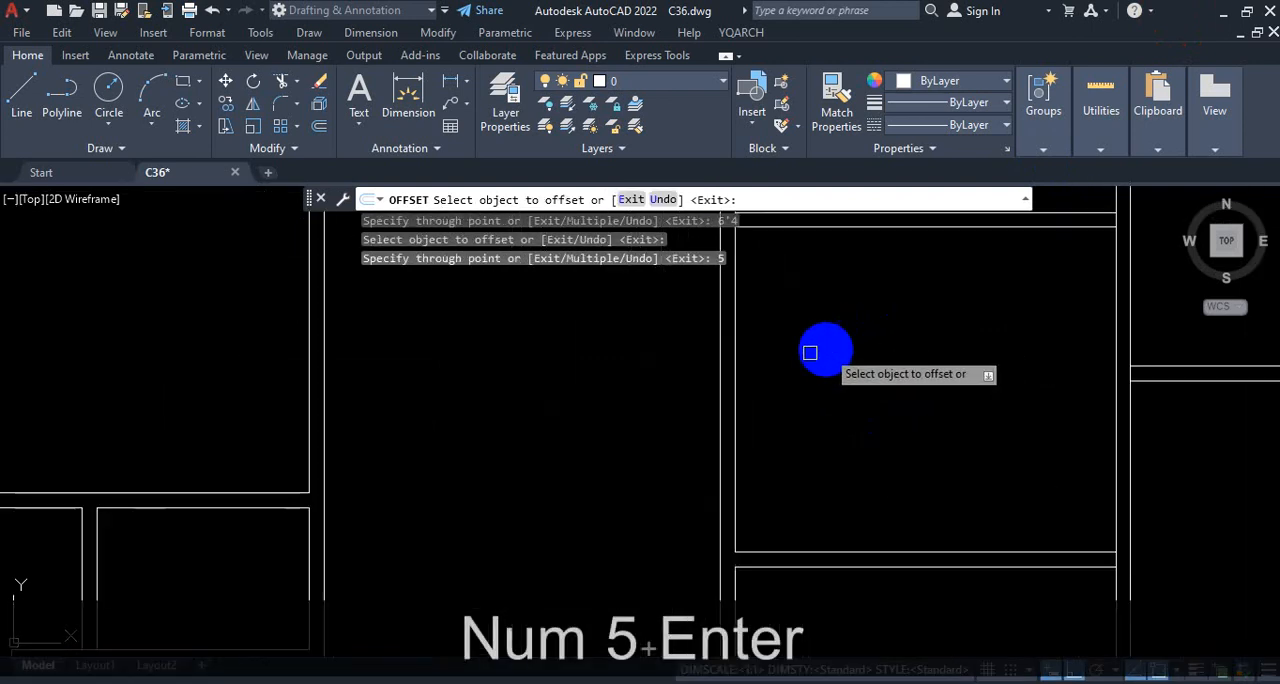
pyautogui.click(736, 375)
pyautogui.scroll(-3, 843, 372)
pyautogui.scroll(1, 860, 372)
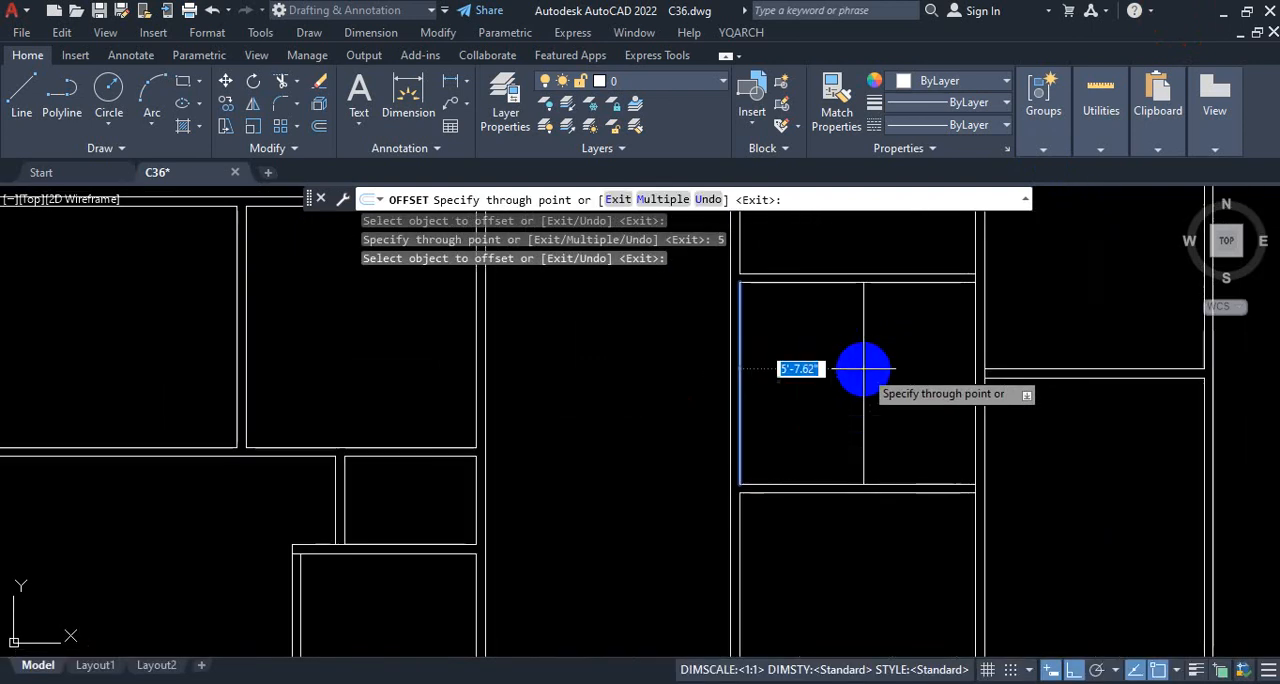
pyautogui.write('6')
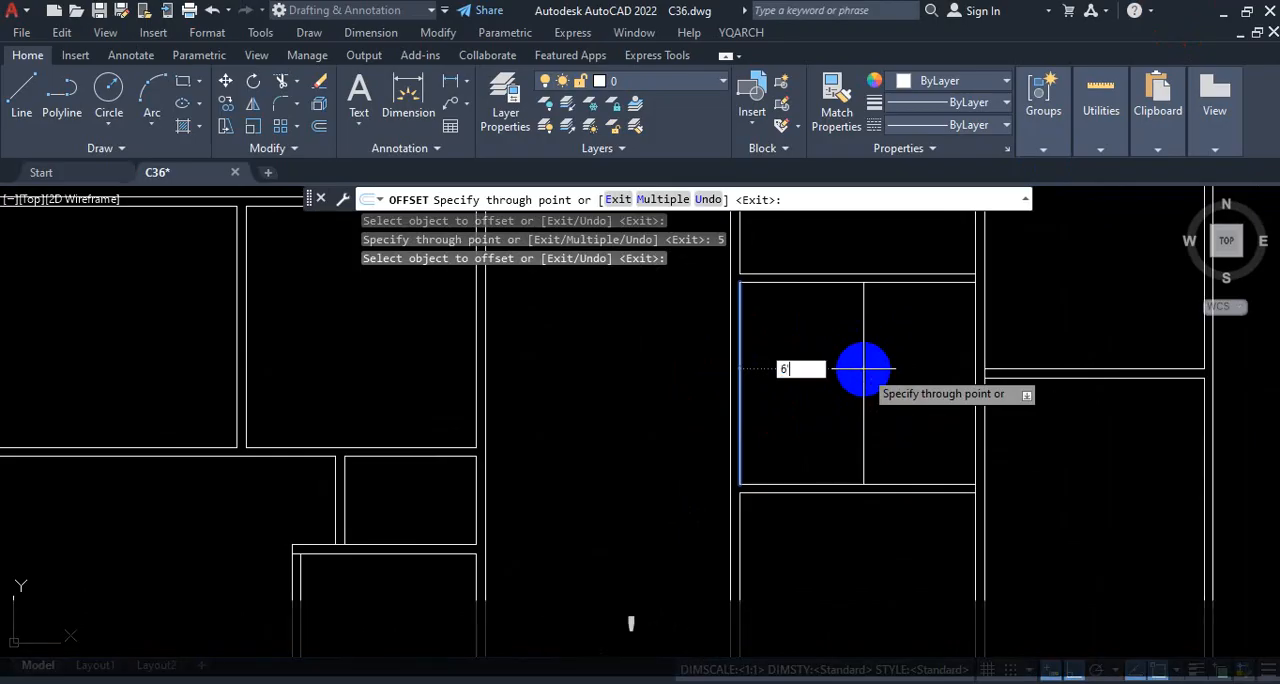
pyautogui.hotkey('alt', 'Tab')
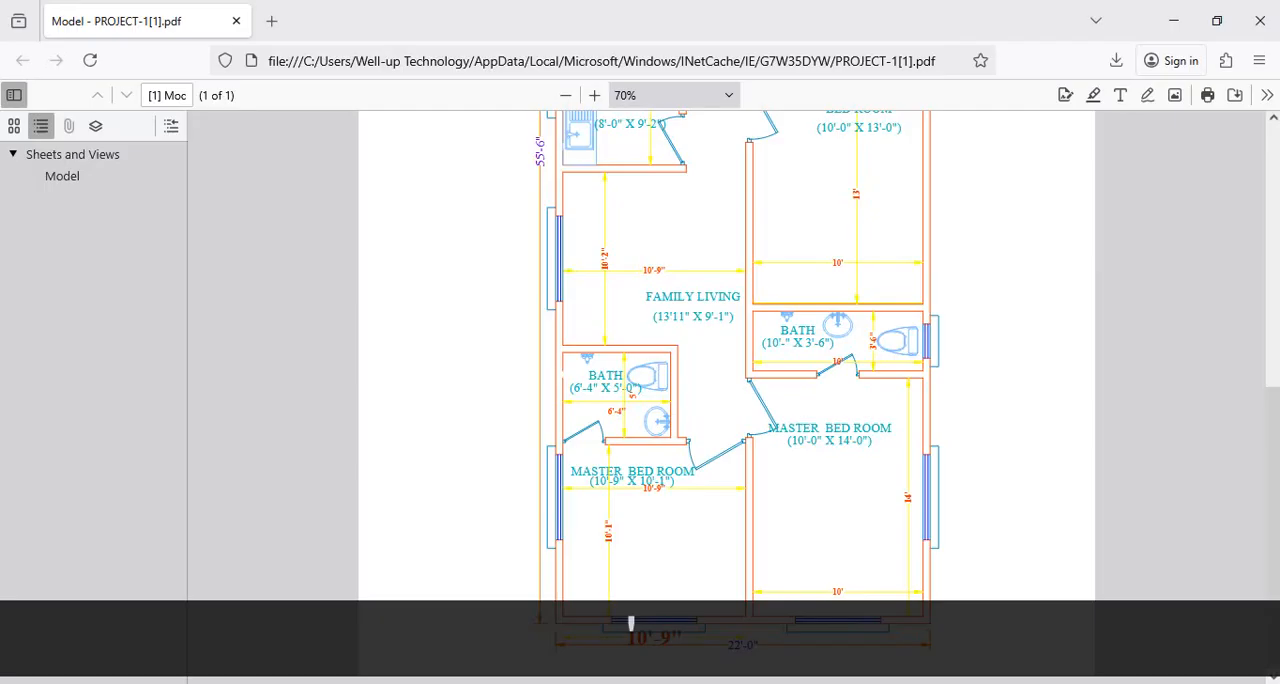
pyautogui.scroll(2, 684, 262)
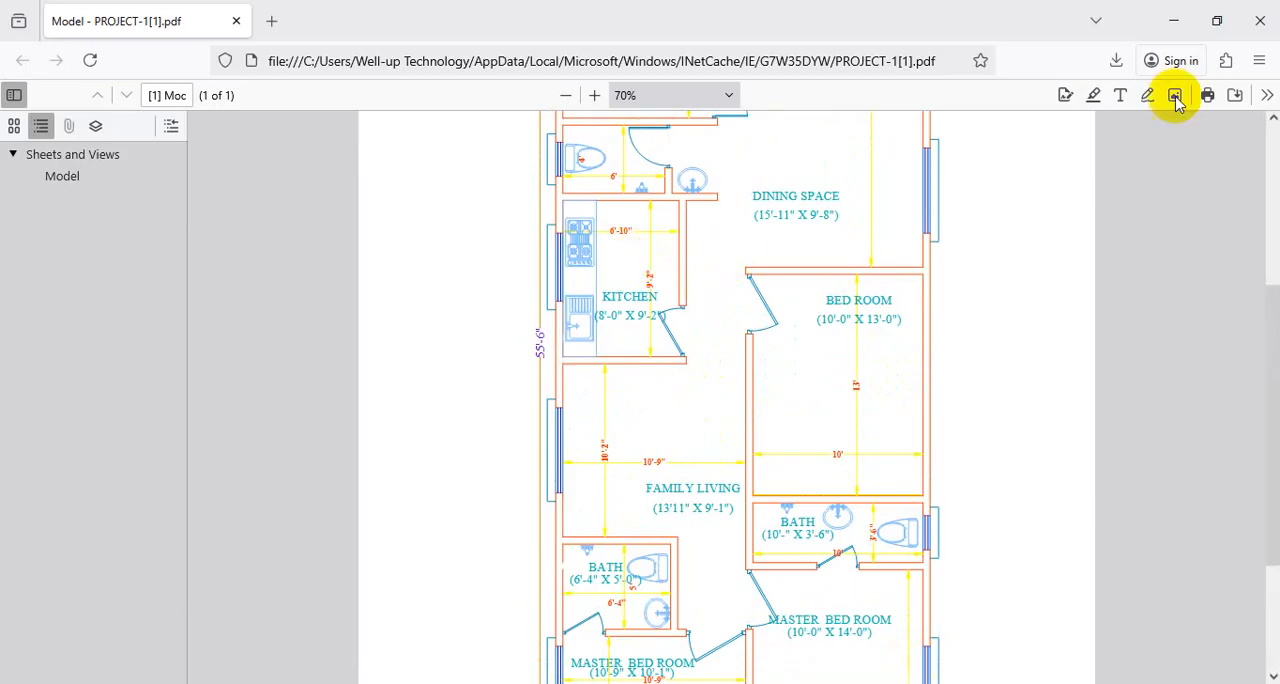
pyautogui.click(1173, 20)
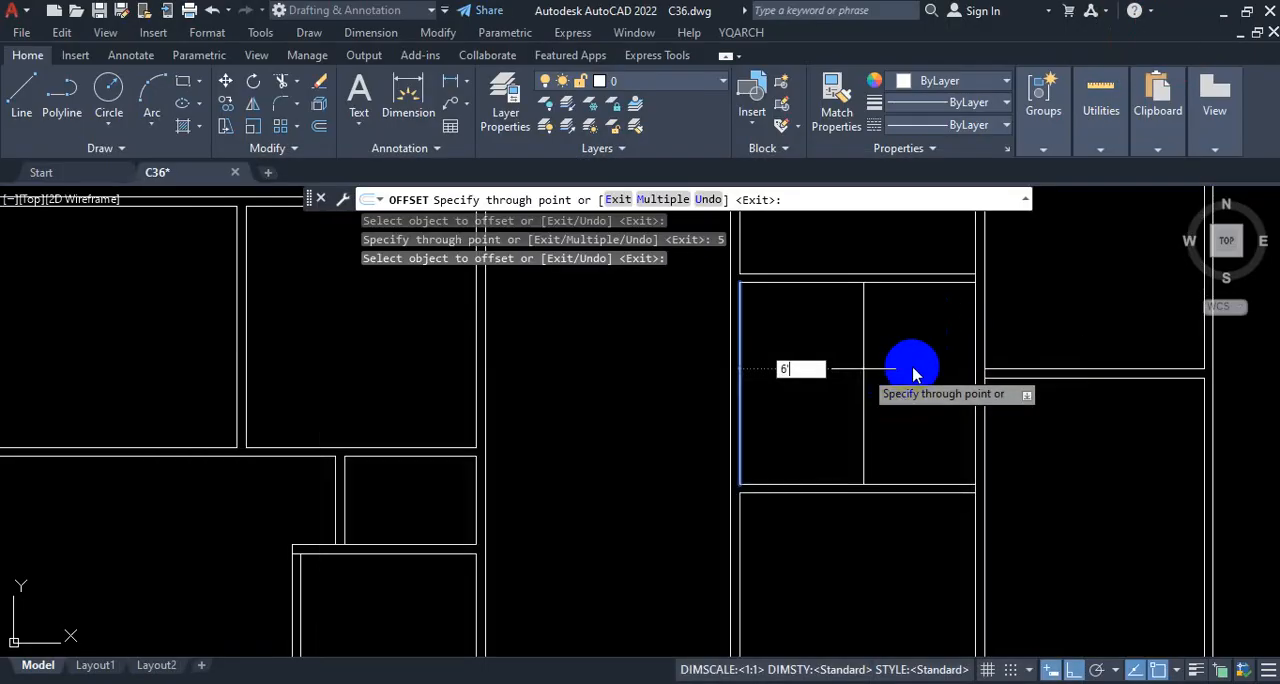
pyautogui.write('10')
pyautogui.press('Return')
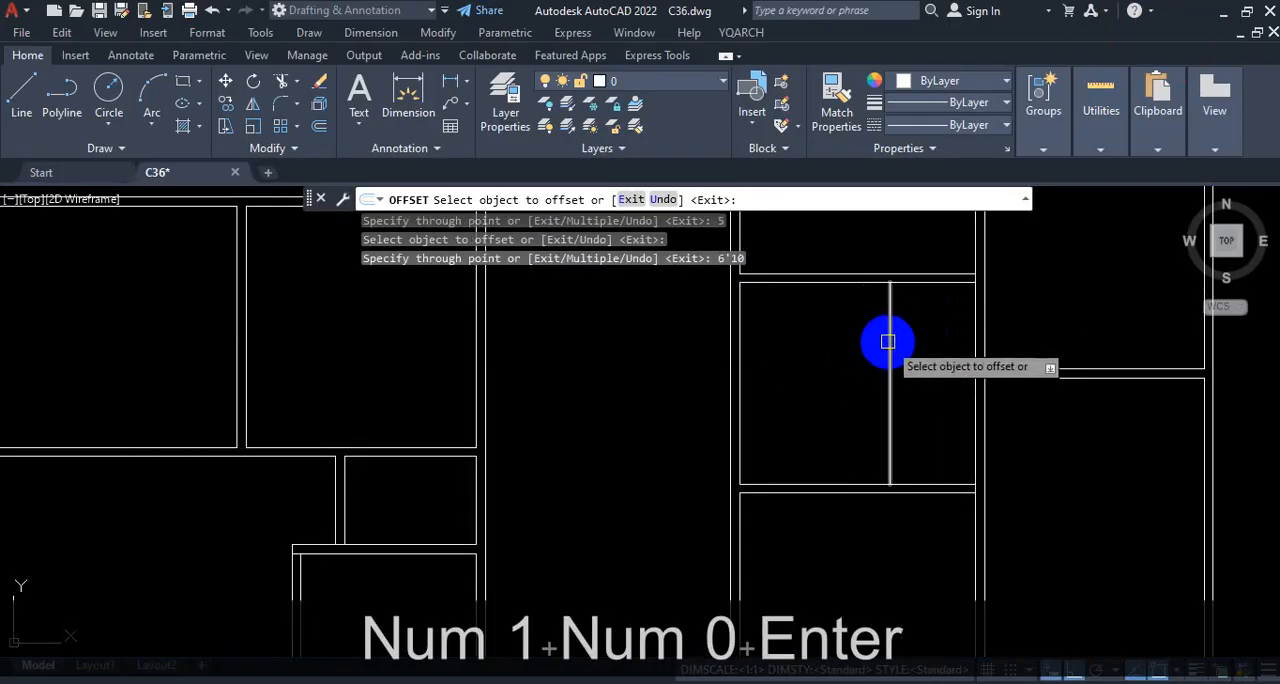
# Step: Offset the kitchen's new vertical line 5" to the right to form the partition's second face
pyautogui.click(888, 341)
pyautogui.write('5')
pyautogui.press('Return')
# Step: Offset the left inner wall line of the toilet above the kitchen 6' to the right
pyautogui.scroll(-4, 923, 457)
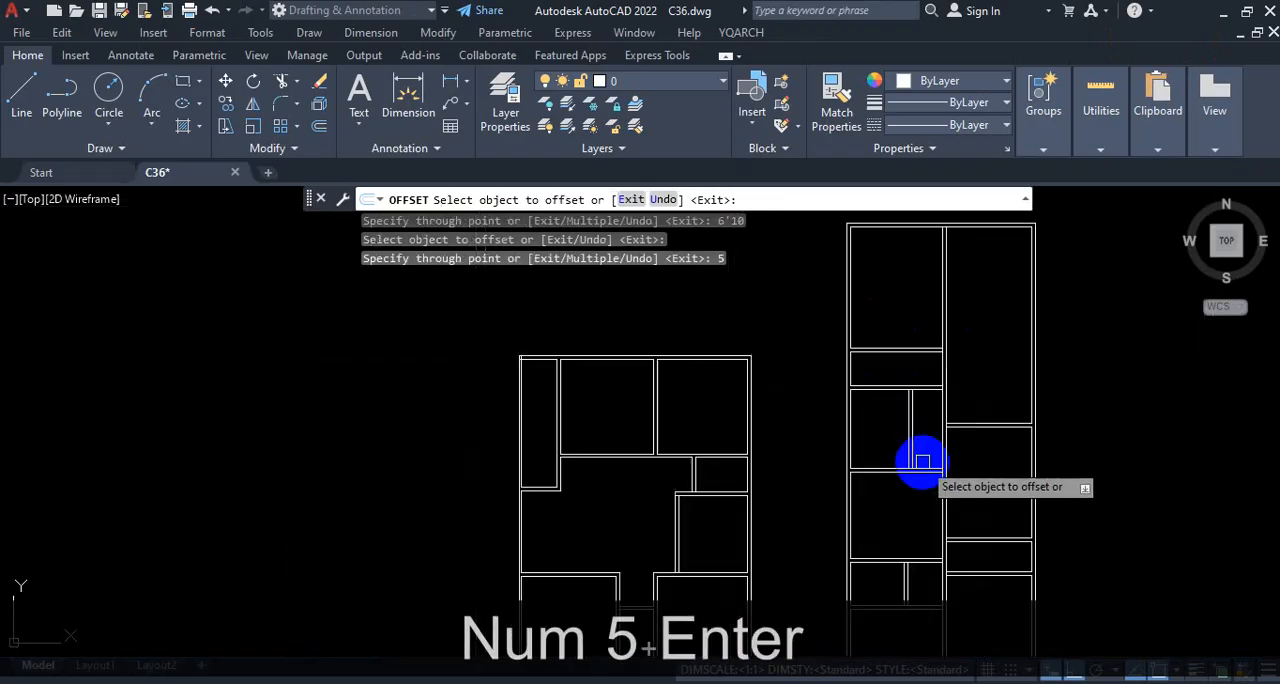
pyautogui.scroll(4, 880, 363)
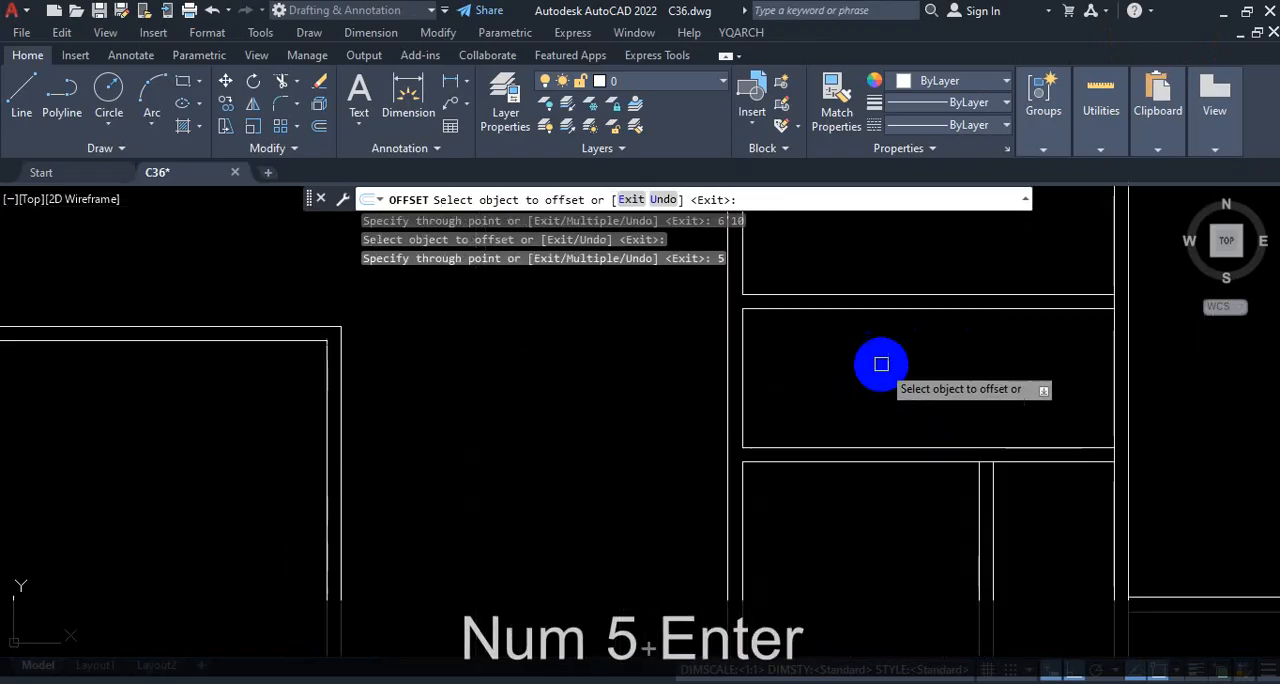
pyautogui.click(742, 368)
pyautogui.write("6'")
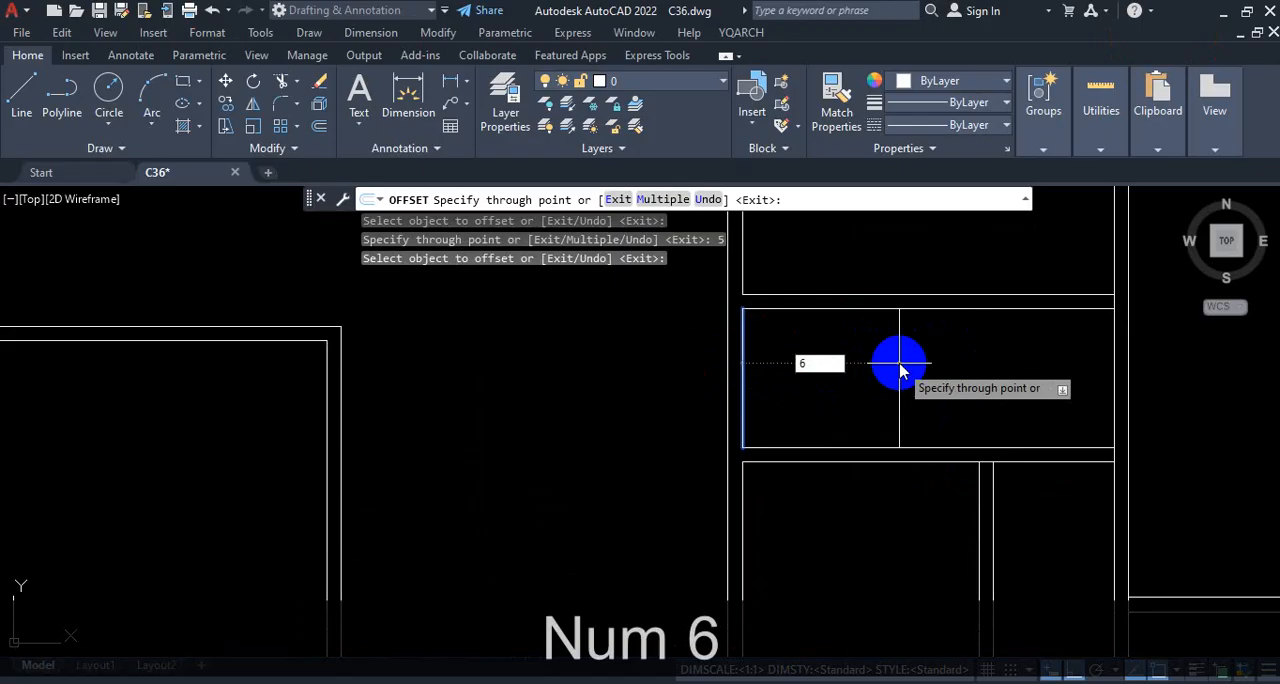
pyautogui.press('Return')
# Step: Offset the toilet's new vertical line 5" to the right as the partition's second face and end the Offset command
pyautogui.click(948, 364)
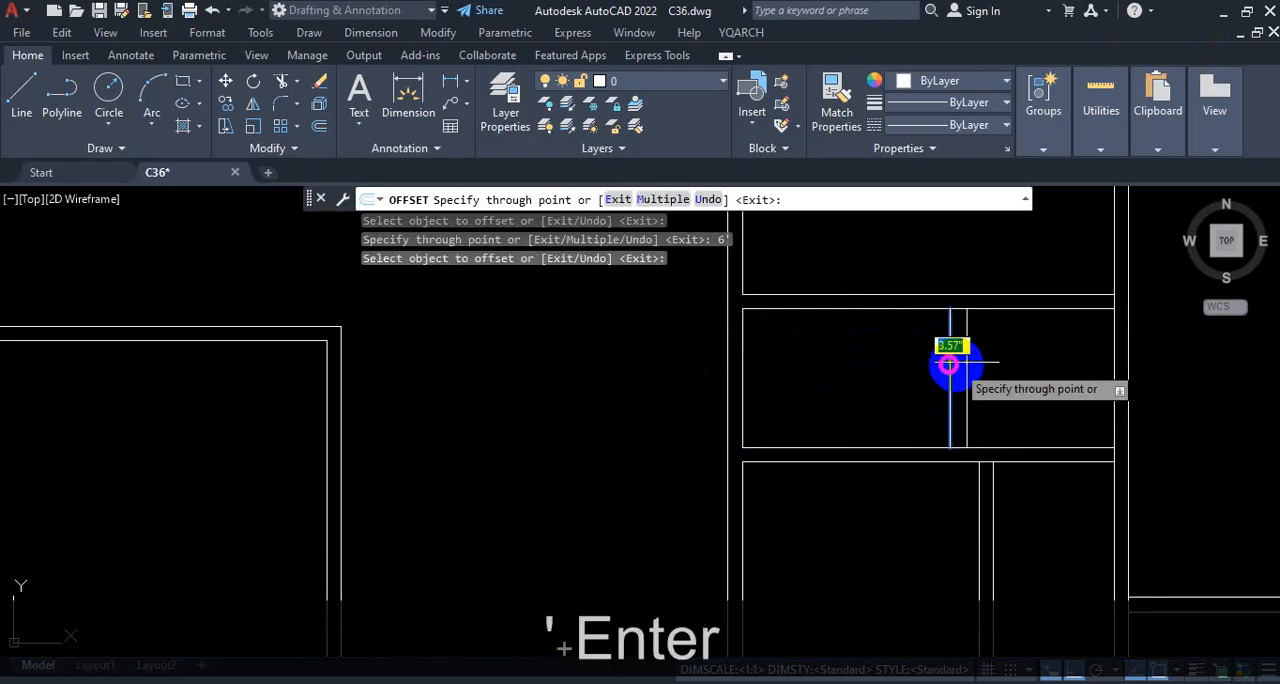
pyautogui.write('5')
pyautogui.press('Return')
pyautogui.scroll(-5, 981, 365)
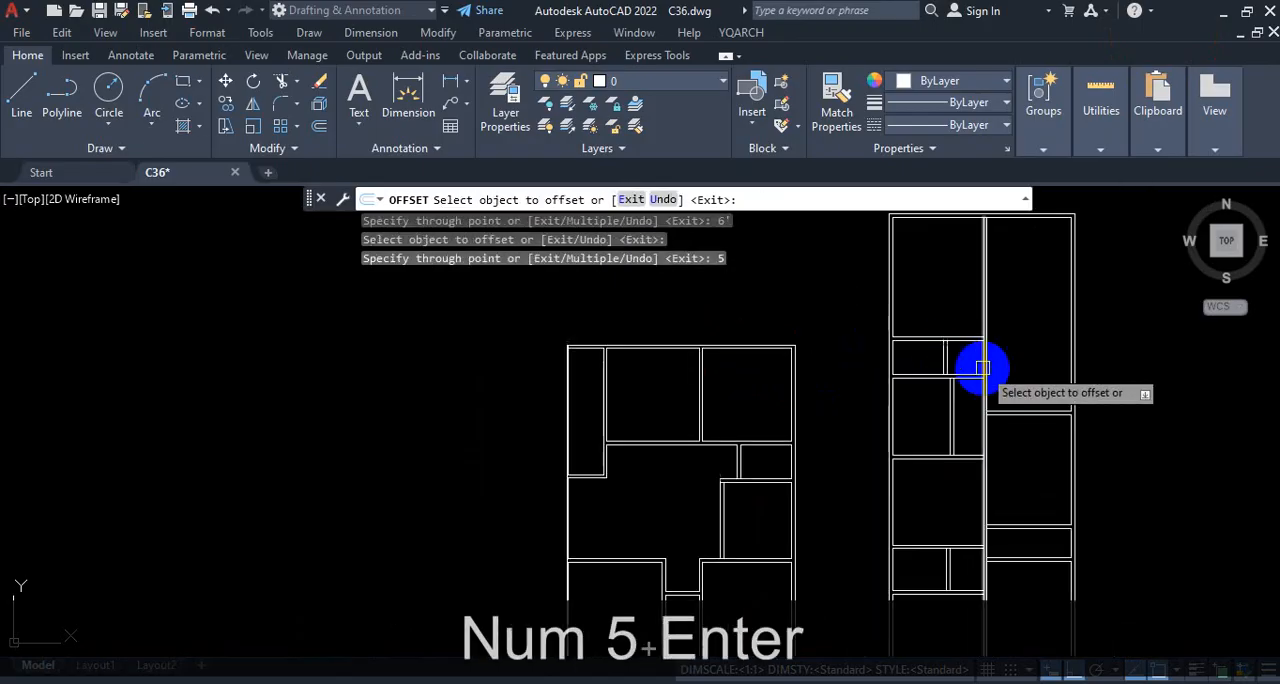
pyautogui.scroll(3, 1020, 390)
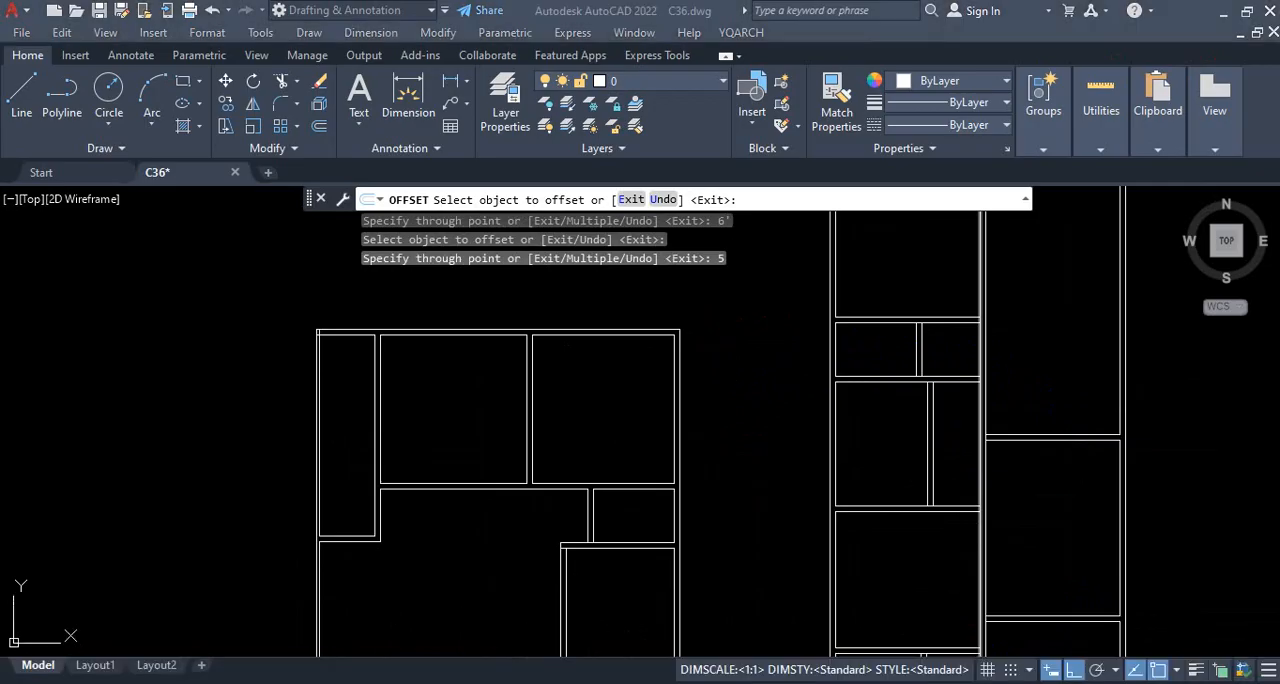
pyautogui.scroll(-4, 914, 414)
pyautogui.scroll(4, 963, 451)
pyautogui.press('Escape')
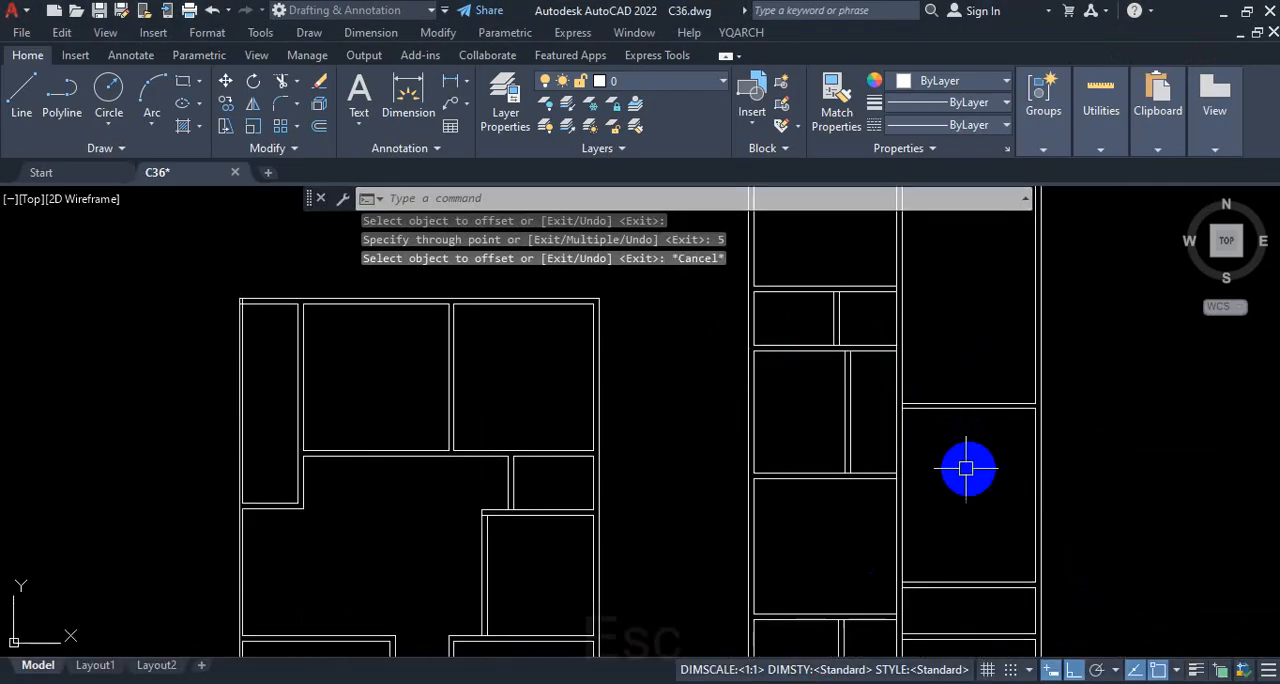
# Step: Examine the second-face lines of the bath, kitchen and toilet partitions and their junctions with the adjoining walls in the tall plan
pyautogui.scroll(-2, 966, 460)
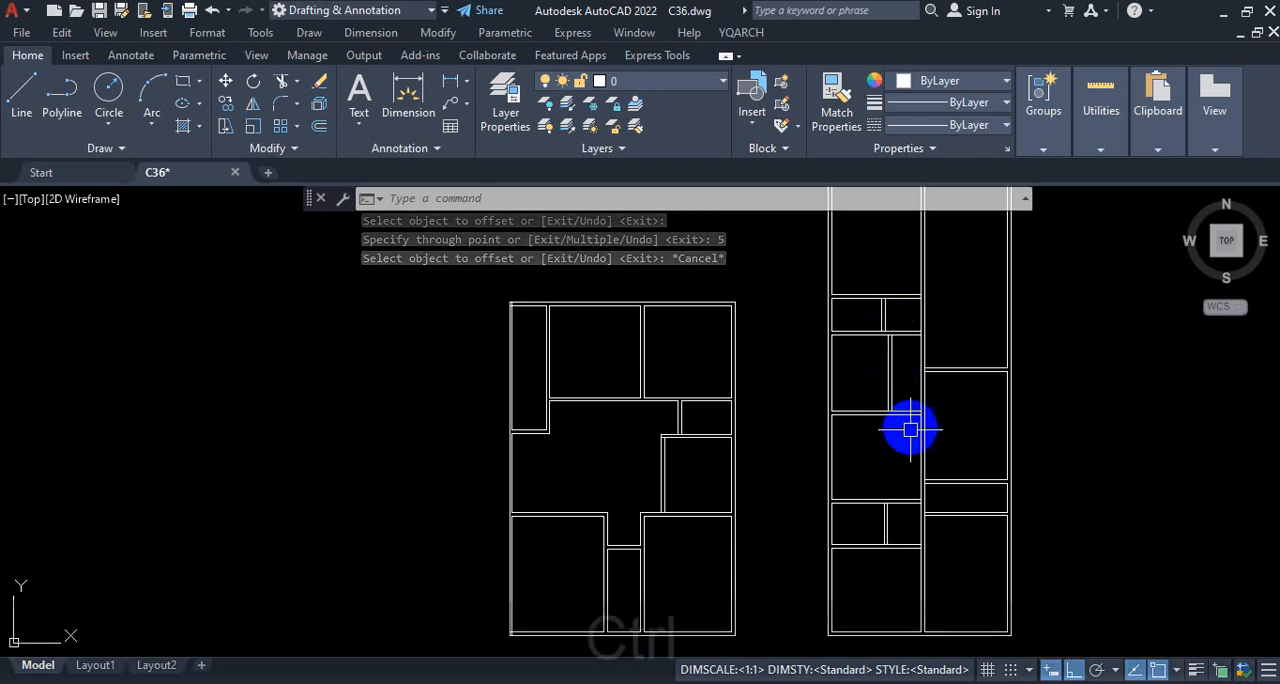
pyautogui.hotkey('ctrl', '1')
pyautogui.click(897, 524)
pyautogui.moveTo(879, 573); pyautogui.dragTo(879, 578)
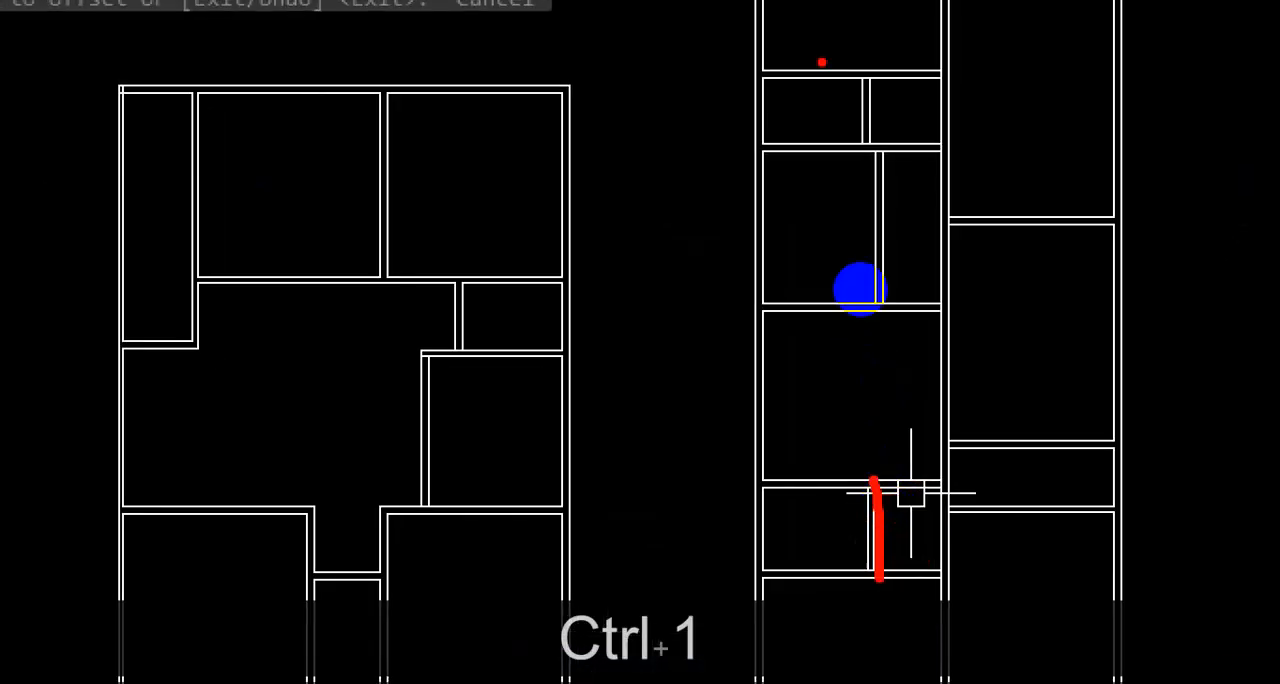
pyautogui.moveTo(884, 148); pyautogui.dragTo(892, 296)
pyautogui.moveTo(874, 91); pyautogui.dragTo(879, 150)
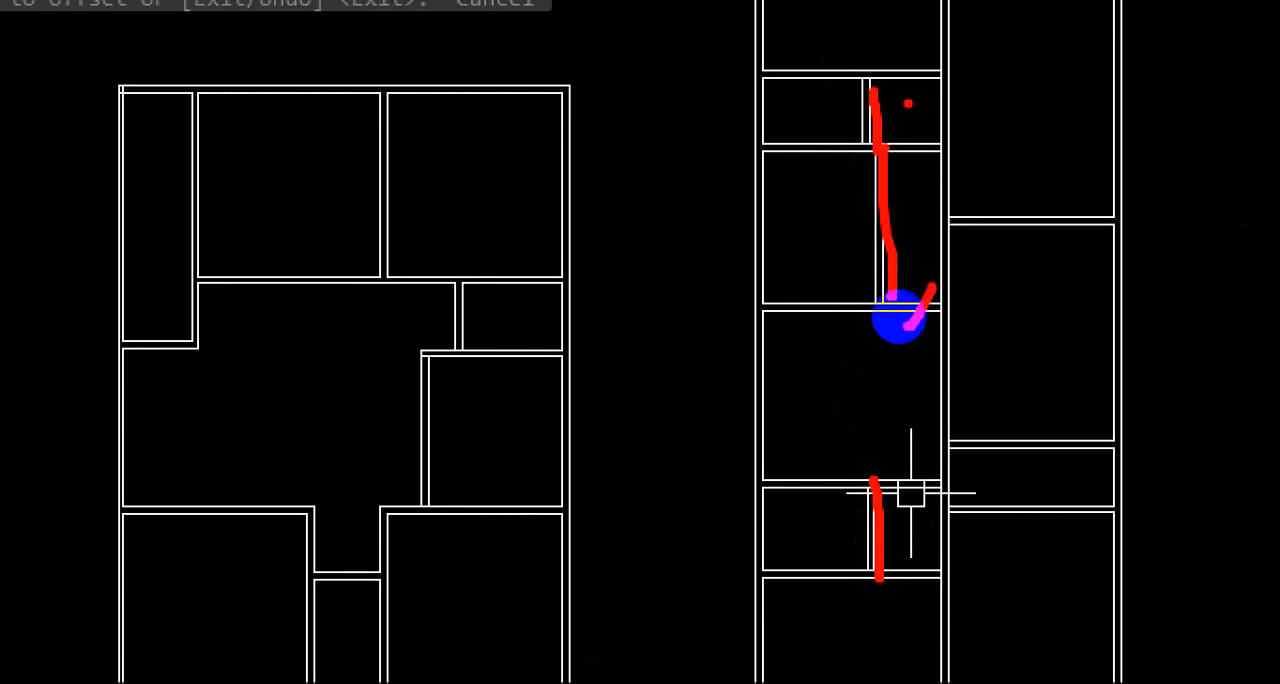
pyautogui.moveTo(955, 100); pyautogui.dragTo(992, 115)
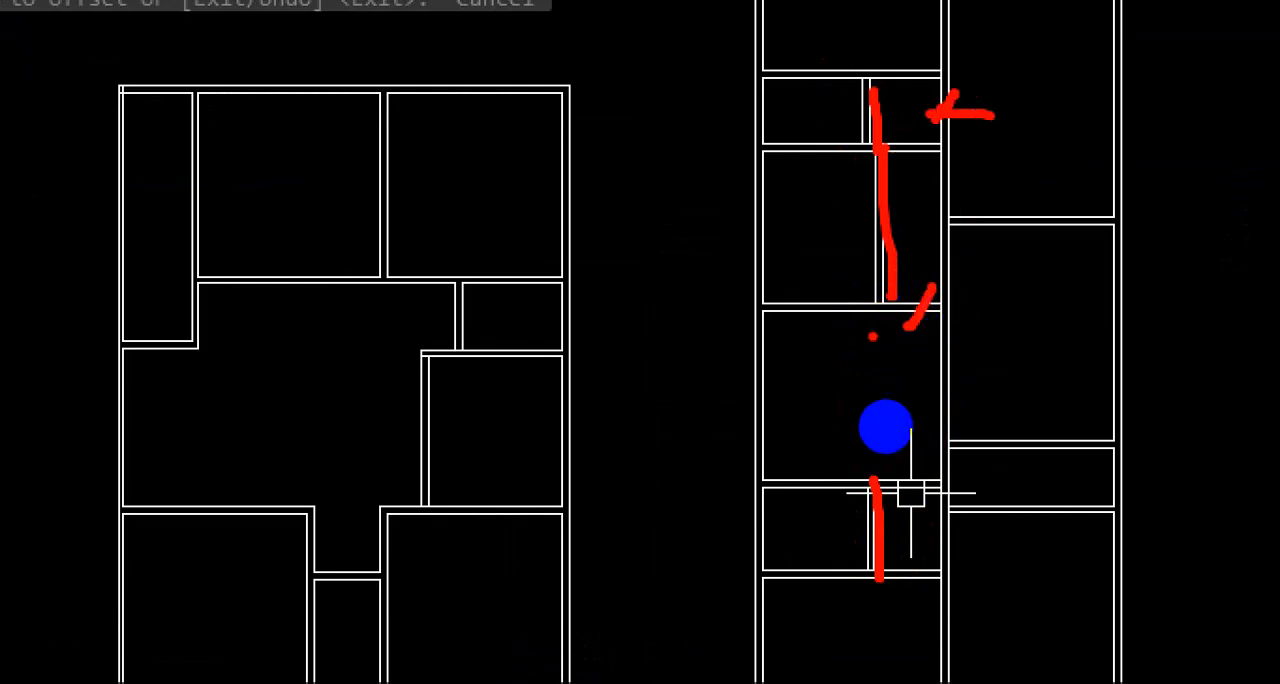
pyautogui.moveTo(866, 245); pyautogui.dragTo(814, 302)
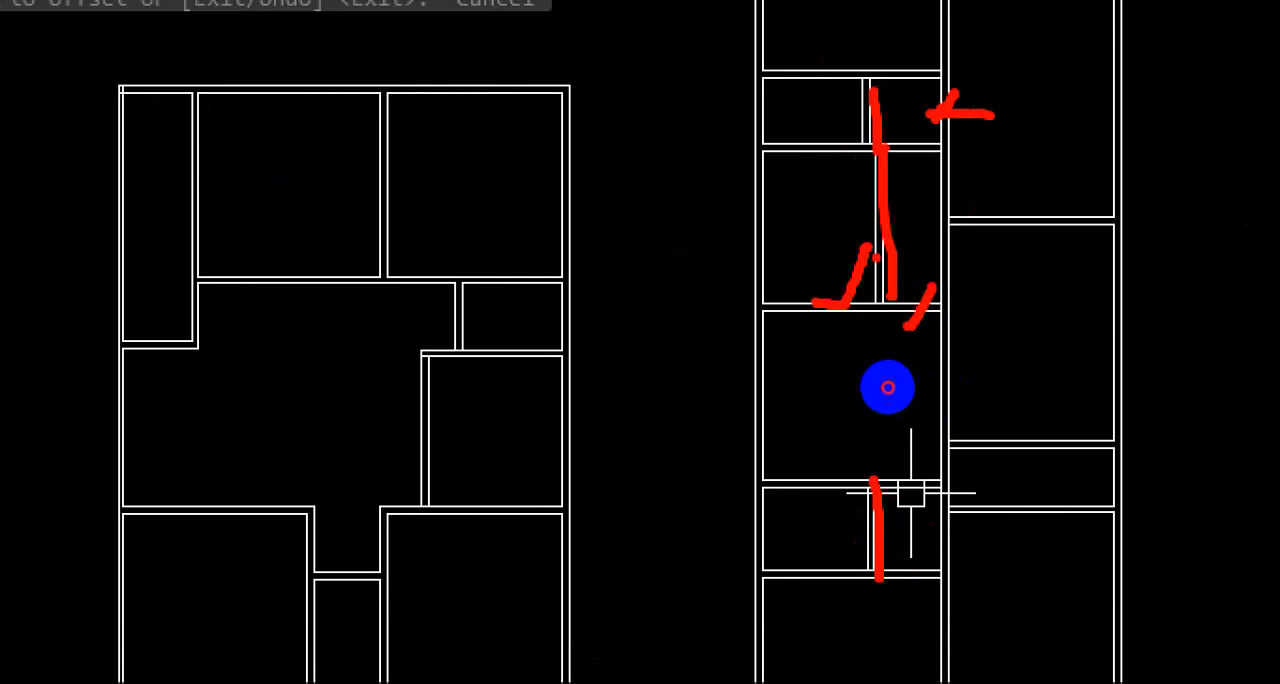
pyautogui.moveTo(874, 256); pyautogui.dragTo(861, 317)
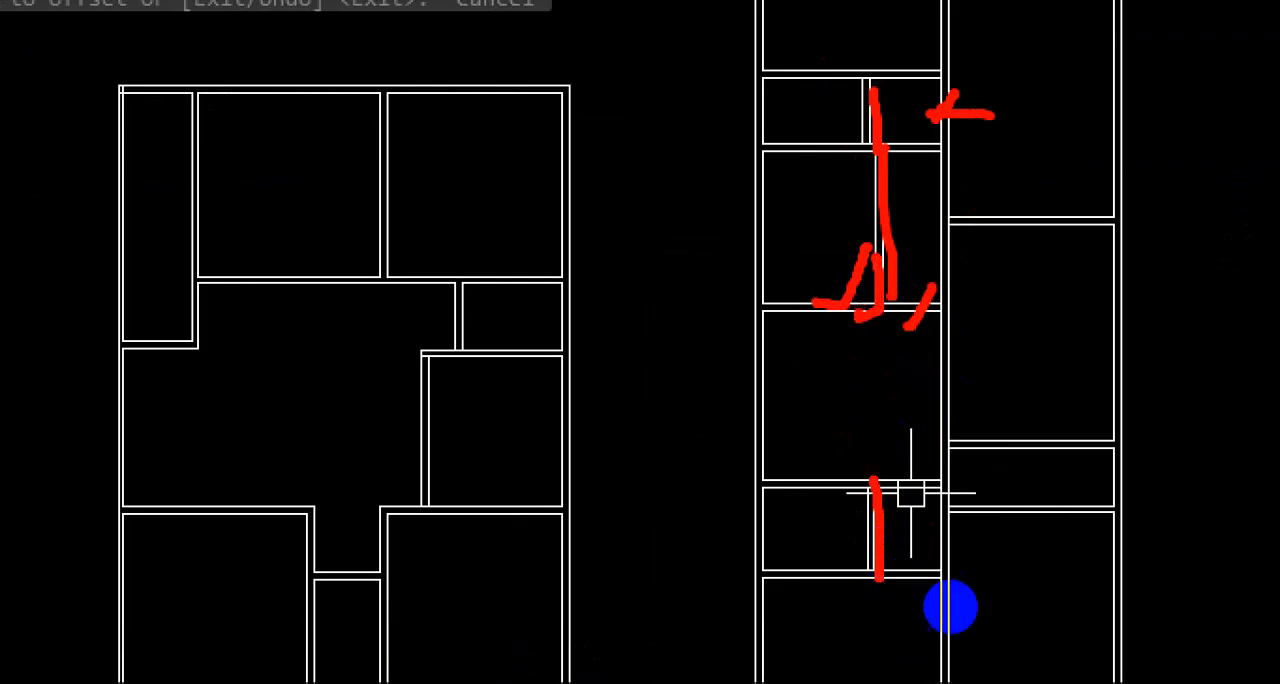
pyautogui.press('Escape')
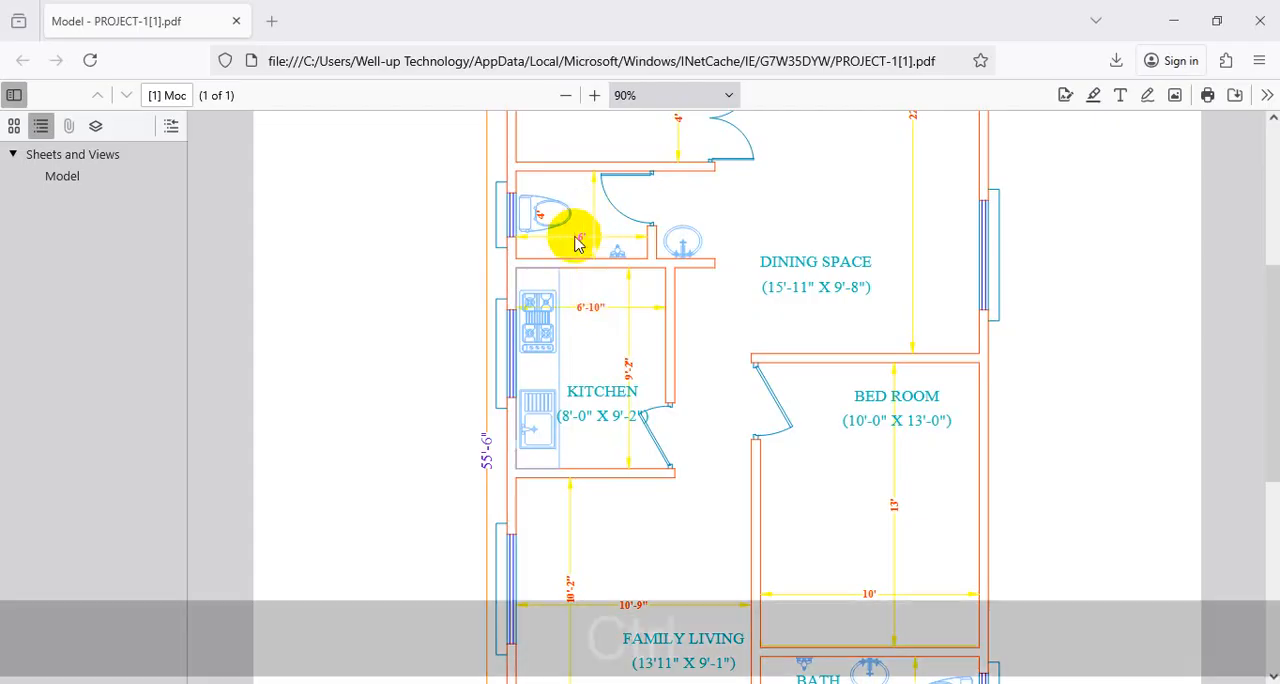
# Step: Switch to the reference PDF and check the toilet and kitchen widths and the kitchen's partition wall
pyautogui.hotkey('ctrl', '1')
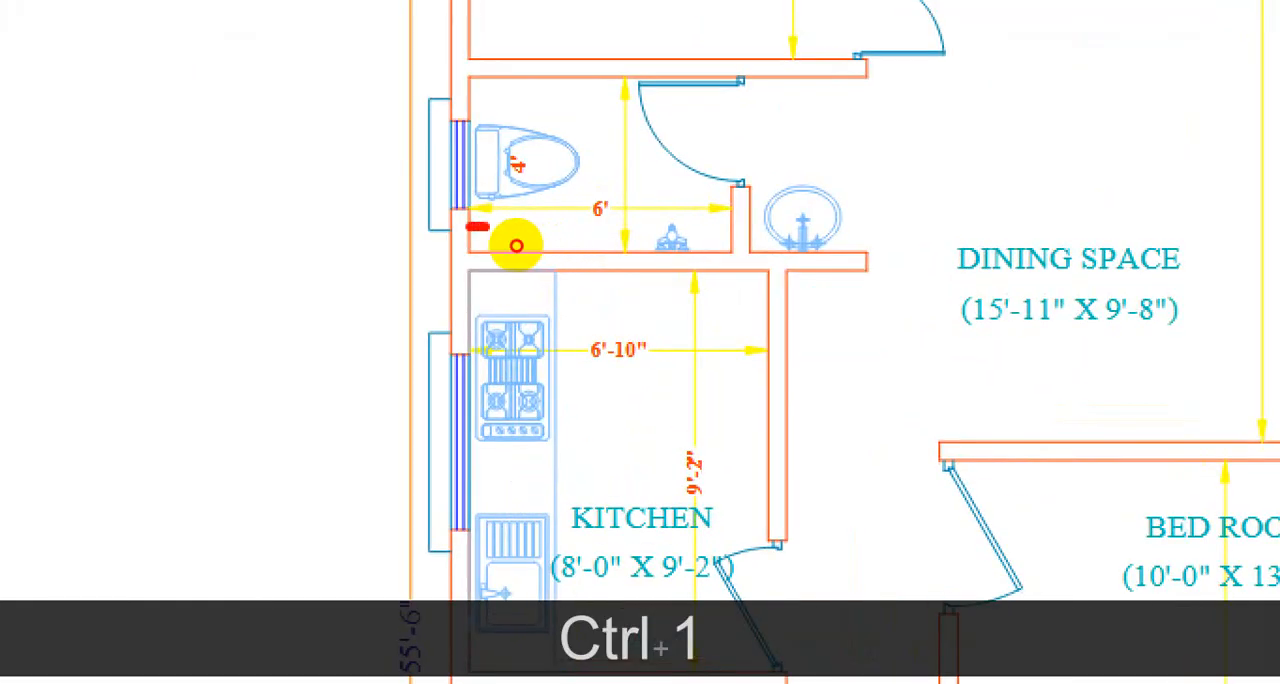
pyautogui.keyDown('shift'); pyautogui.moveTo(488, 226); pyautogui.dragTo(728, 226); pyautogui.keyUp('shift')
pyautogui.moveTo(470, 305)
pyautogui.keyDown('shift'); pyautogui.mouseDown()
pyautogui.moveTo(748, 308)
pyautogui.moveTo(760, 472)
pyautogui.mouseUp(); pyautogui.keyUp('shift')
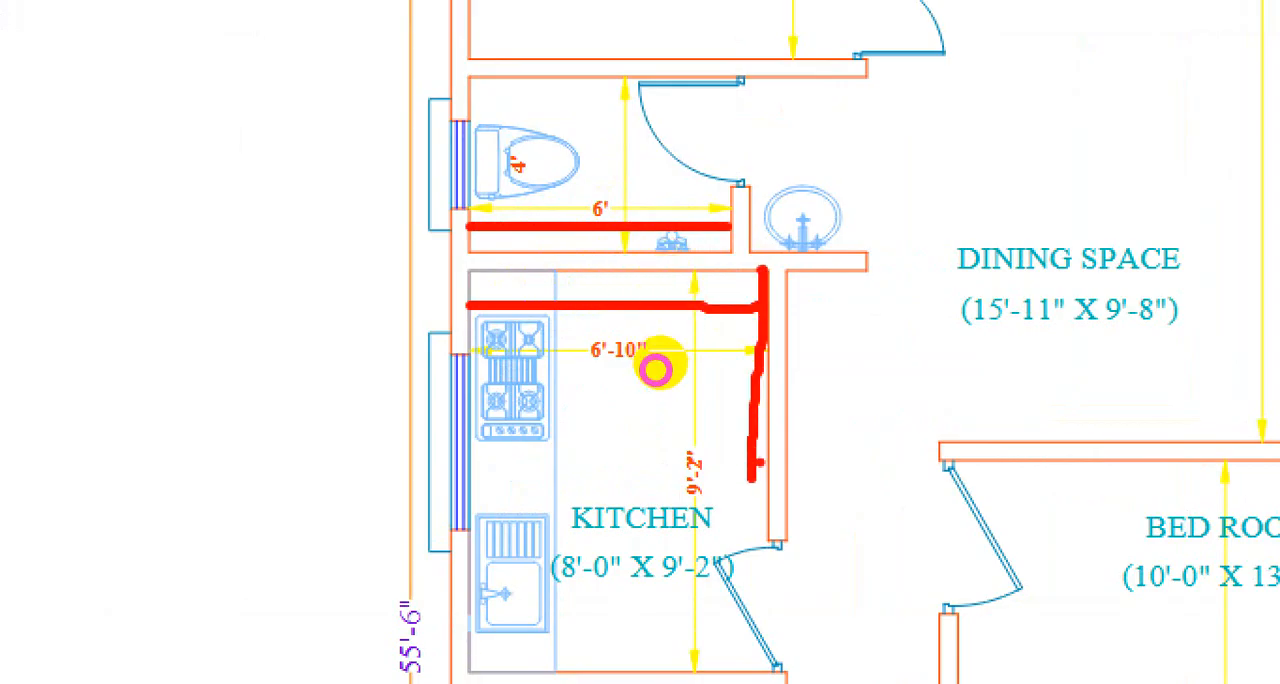
pyautogui.hotkey('ctrl', '1')
pyautogui.press('Escape')
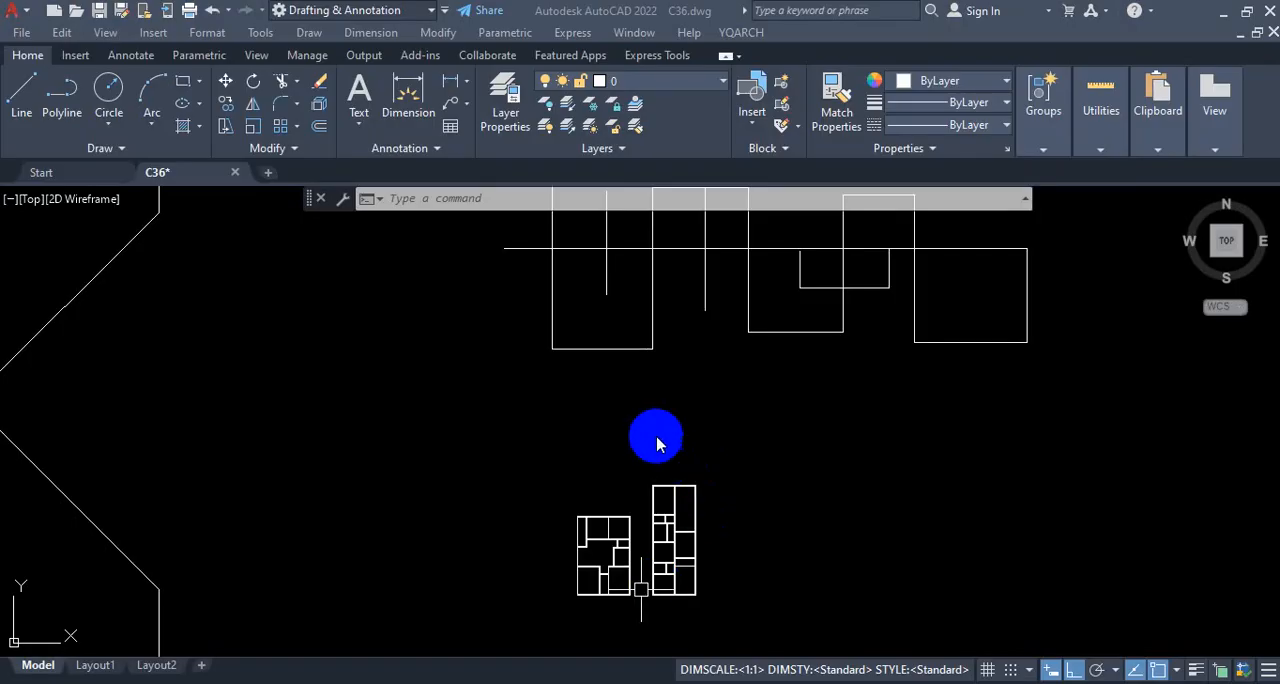
# Step: Switch back to the AutoCAD drawing and show the corner-editing commands Fillet, Chamfer and Blend Curves
pyautogui.scroll(-3, 657, 434)
pyautogui.scroll(3, 686, 429)
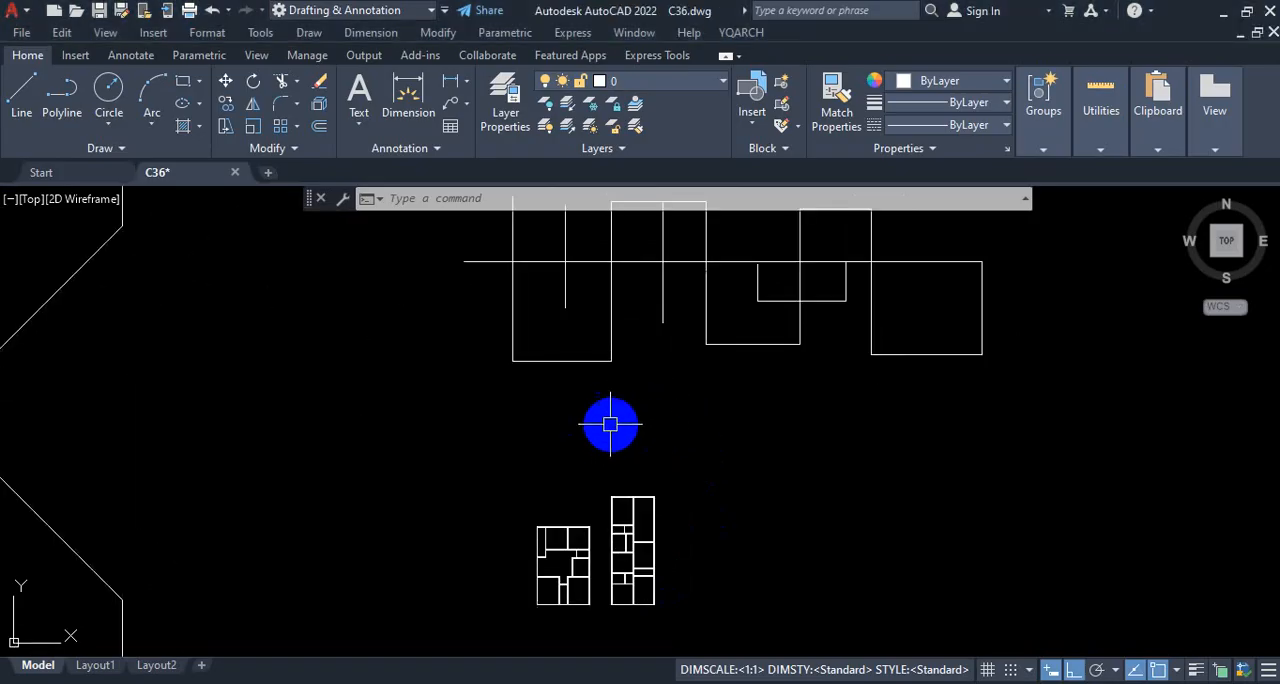
pyautogui.scroll(2, 630, 418)
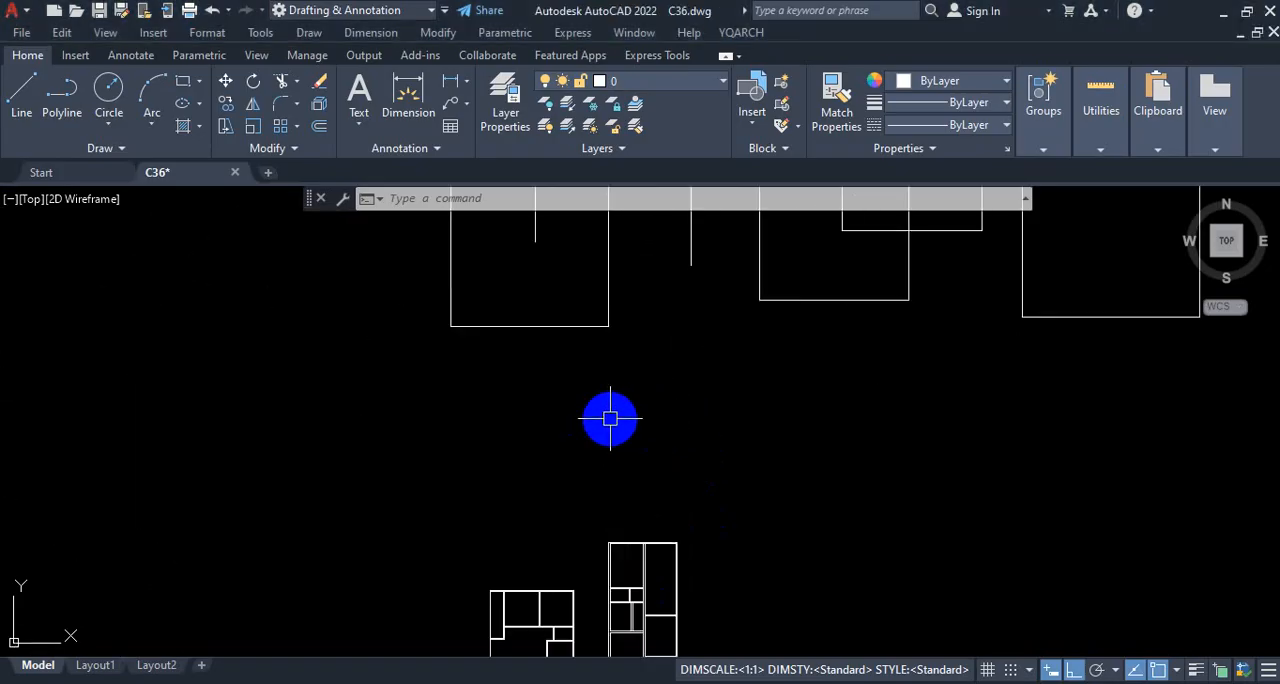
pyautogui.click(299, 107)
pyautogui.hotkey('ctrl', '1')
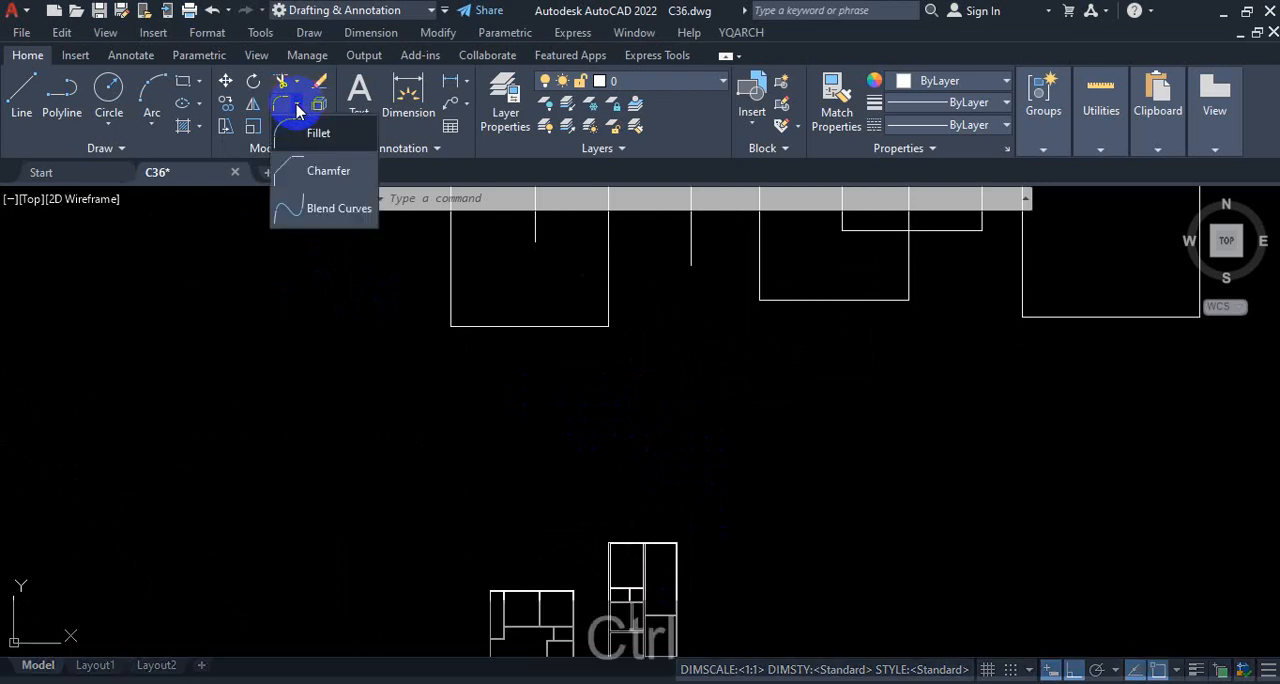
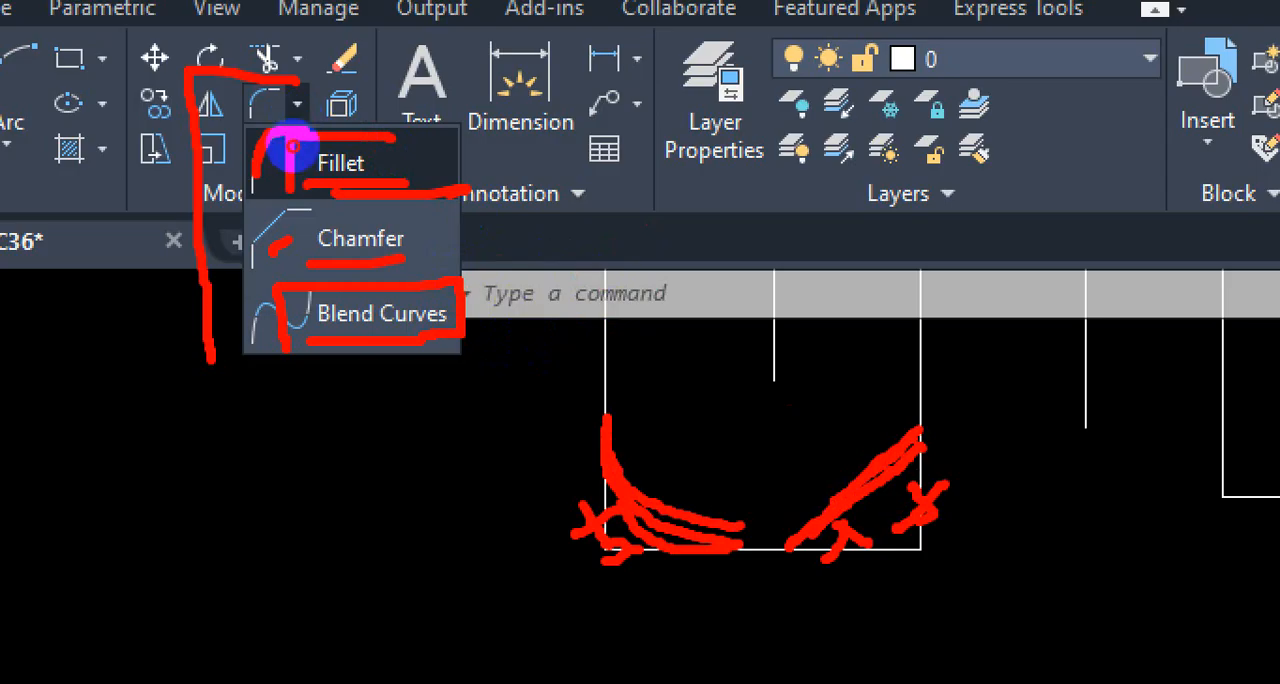
# Step: Leave the Fillet command list and examine the corner where the right-hand horizontal partition meets the central vertical wall in the tall plan
pyautogui.moveTo(293, 146)
pyautogui.mouseDown()
pyautogui.moveTo(373, 154)
pyautogui.moveTo(371, 123)
pyautogui.moveTo(314, 119)
pyautogui.mouseUp()
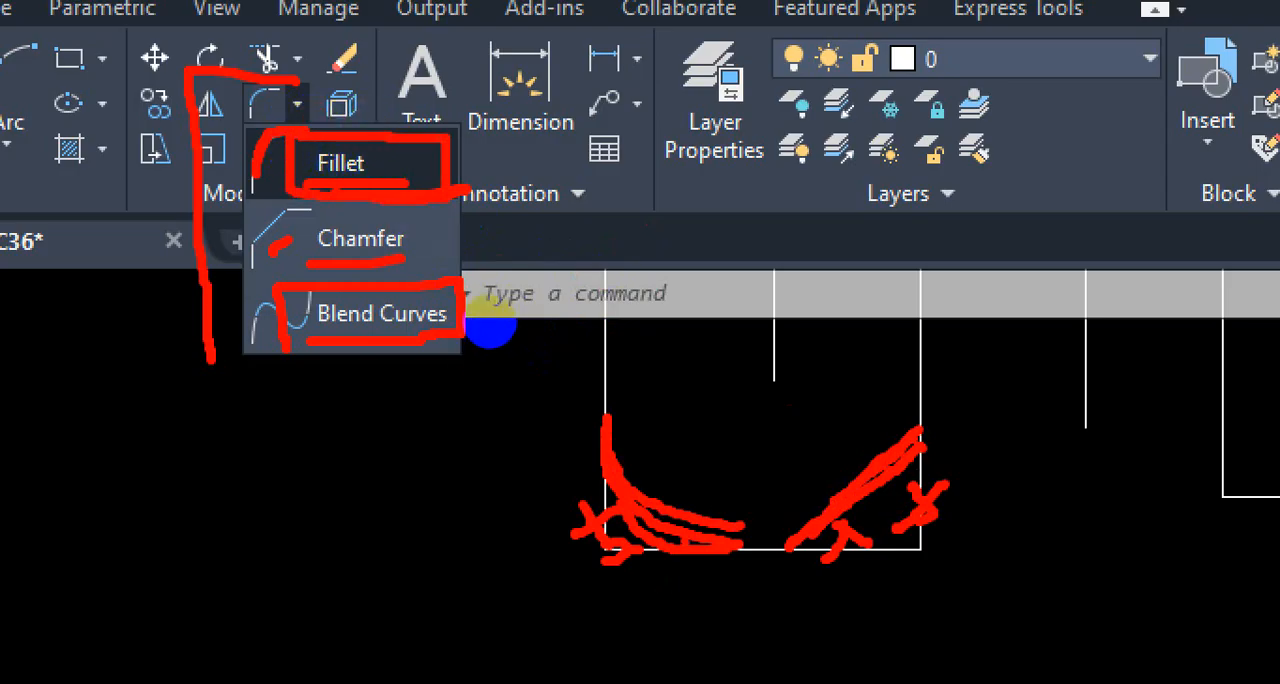
pyautogui.press('Escape')
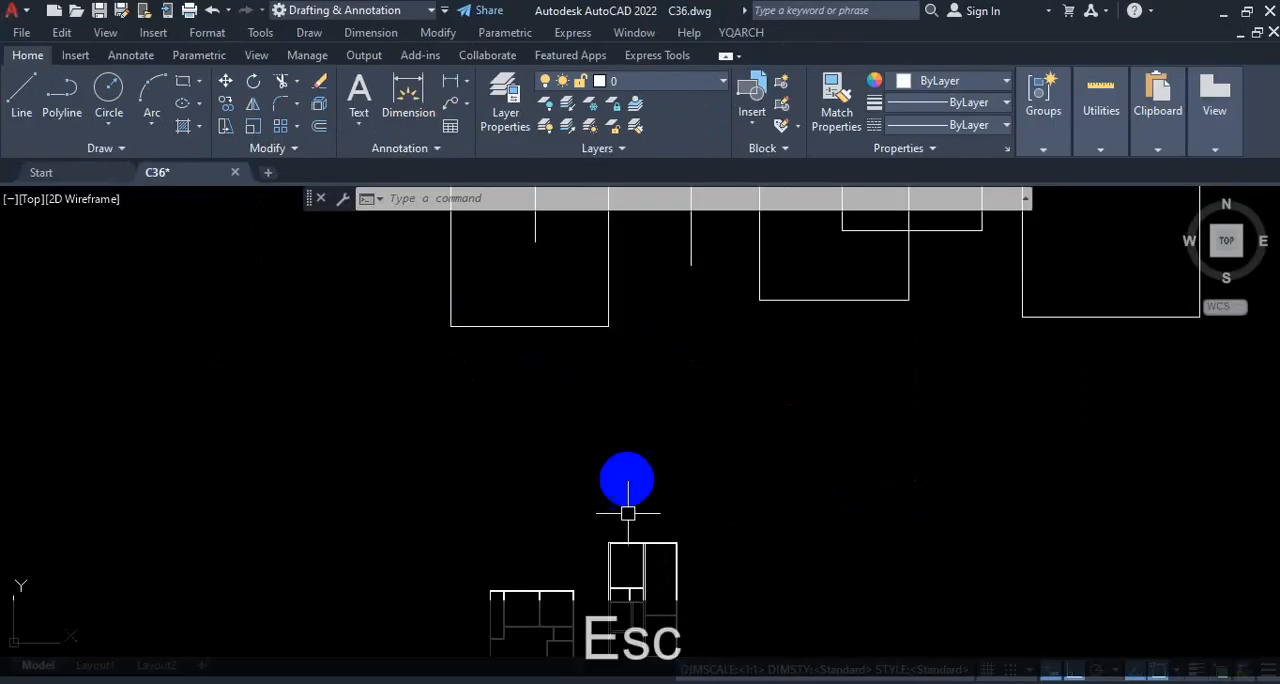
pyautogui.scroll(-2, 623, 371)
pyautogui.scroll(10, 634, 477)
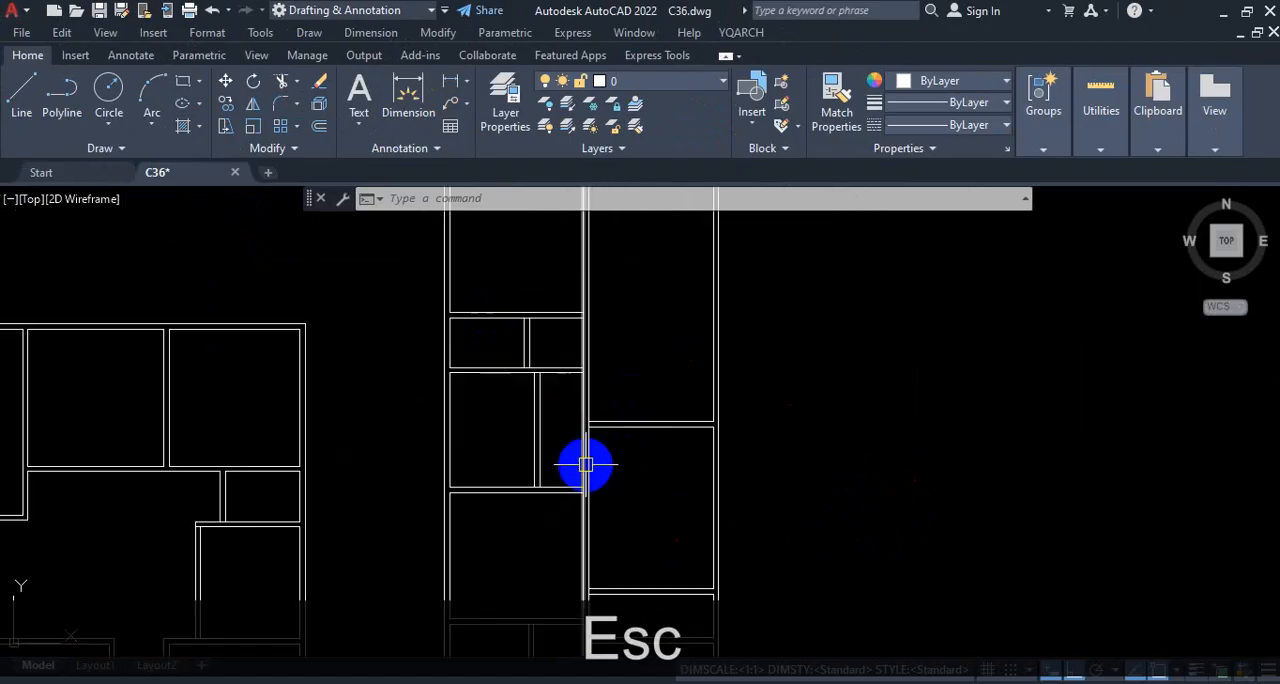
pyautogui.hotkey('ctrl', '1')
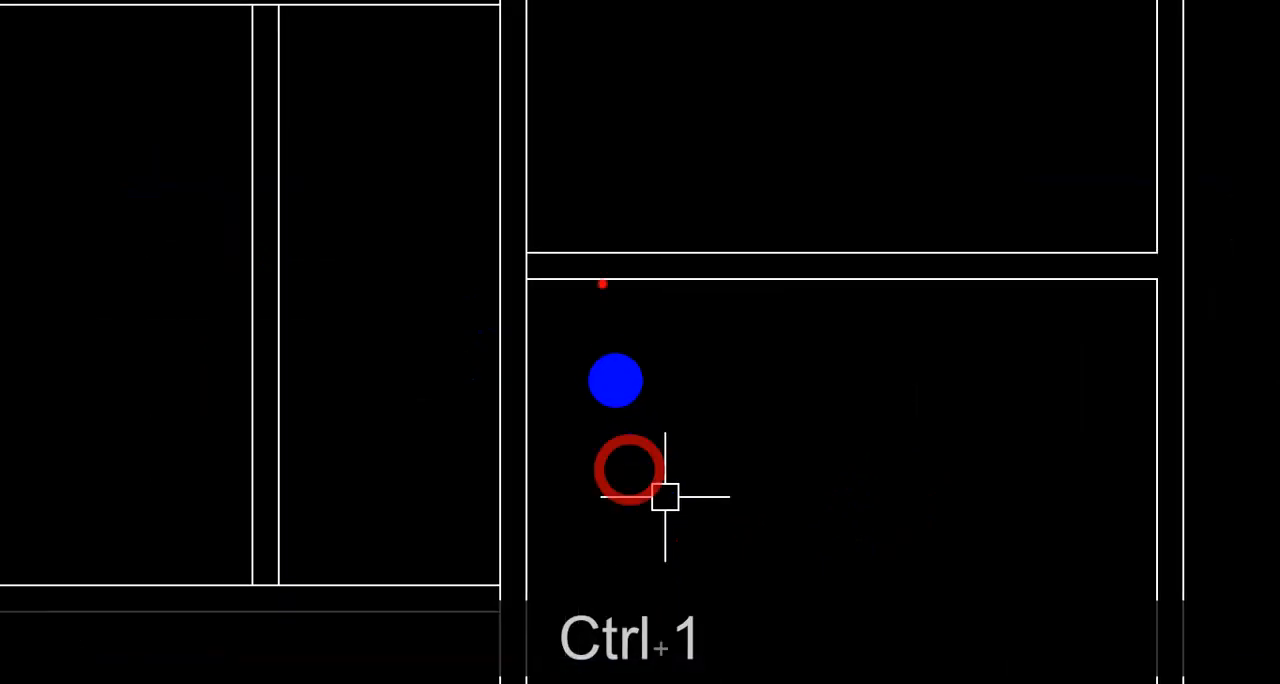
pyautogui.moveTo(604, 364)
pyautogui.mouseDown()
pyautogui.moveTo(566, 360)
pyautogui.moveTo(570, 392)
pyautogui.mouseUp()
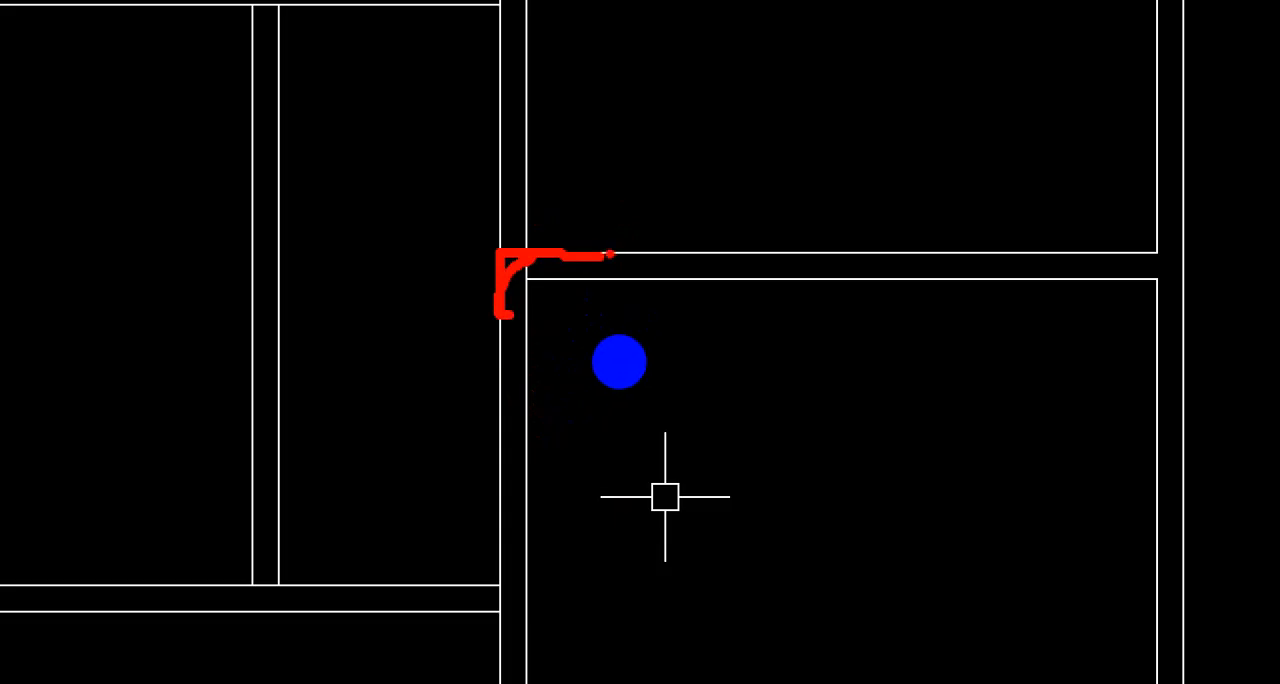
pyautogui.click(563, 363)
pyautogui.moveTo(563, 402); pyautogui.dragTo(560, 402)
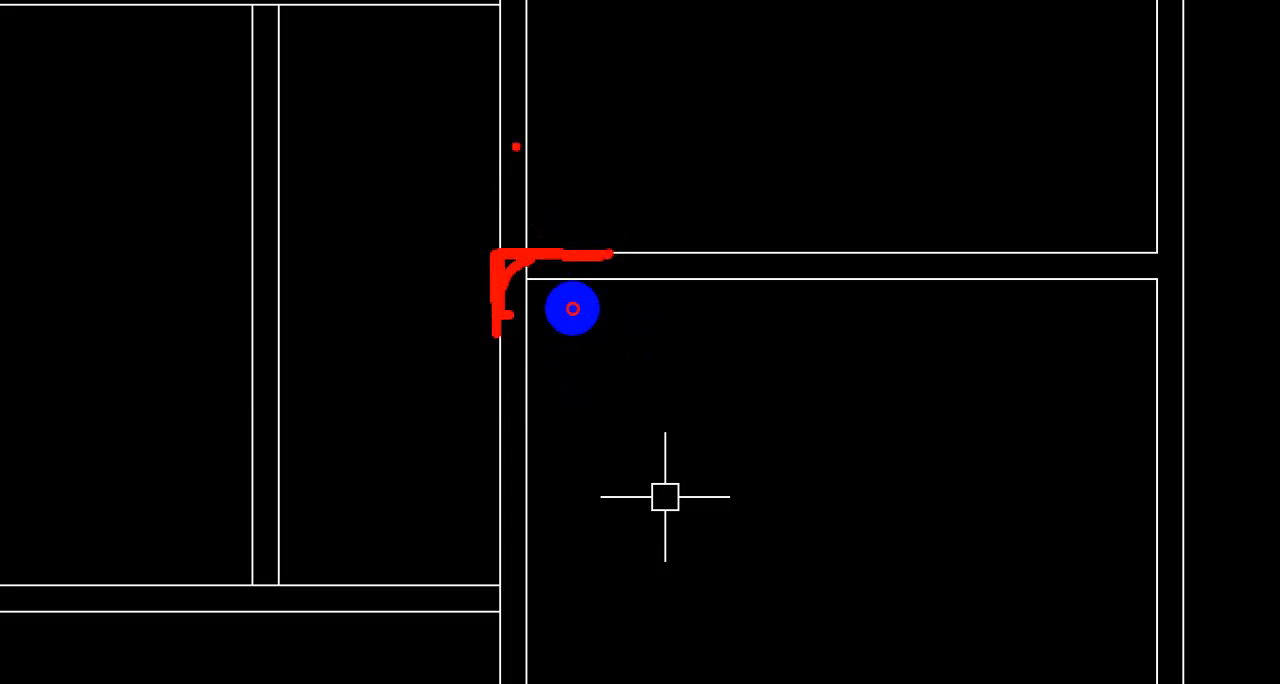
pyautogui.moveTo(516, 147)
pyautogui.mouseDown()
pyautogui.moveTo(481, 188)
pyautogui.moveTo(510, 207)
pyautogui.mouseUp()
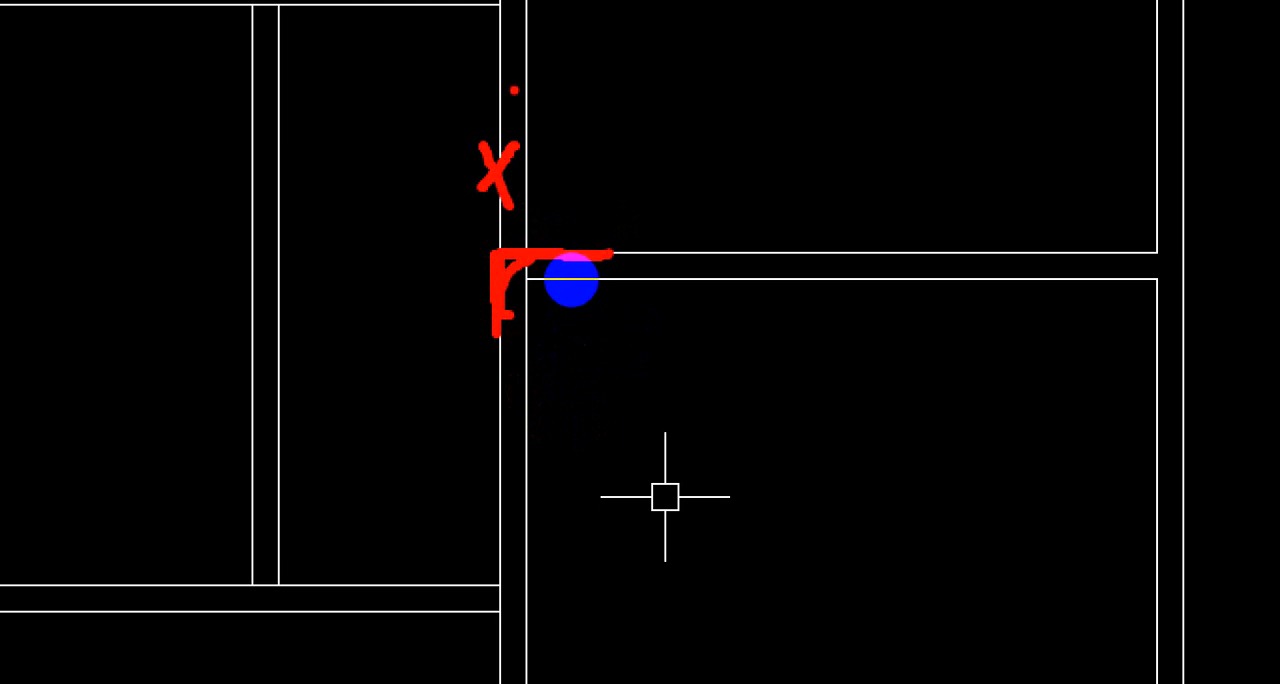
pyautogui.moveTo(646, 248); pyautogui.dragTo(470, 250)
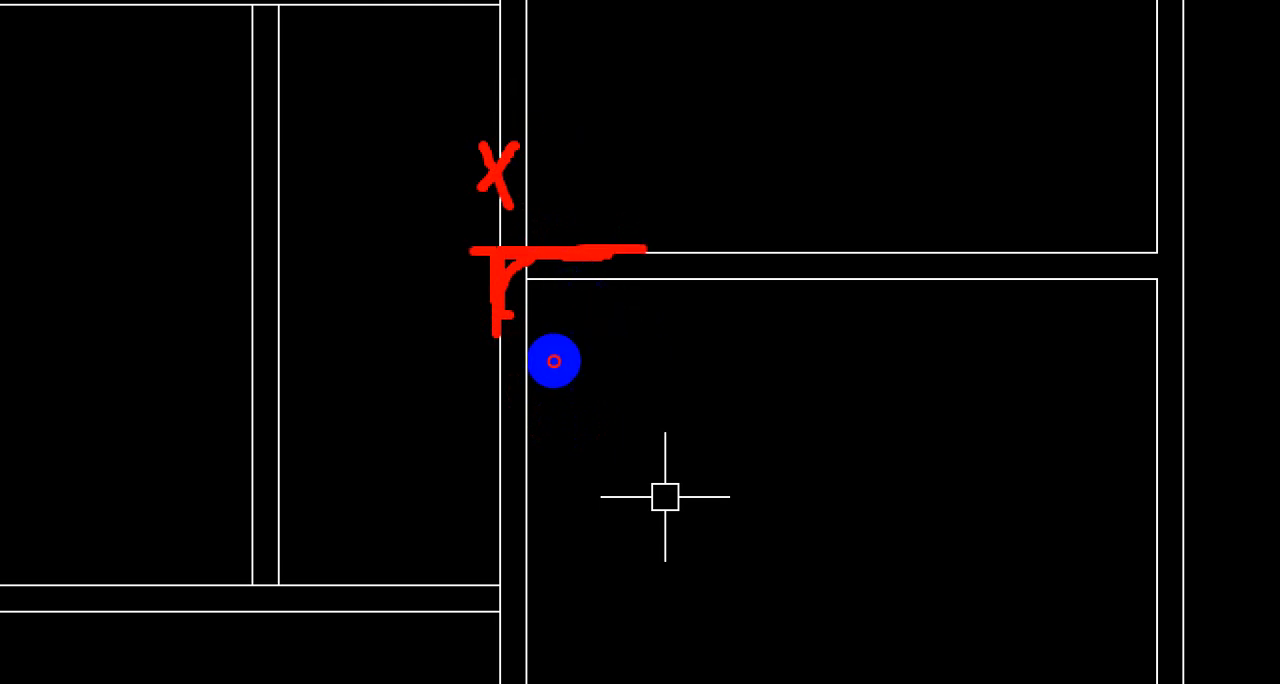
pyautogui.press('Escape')
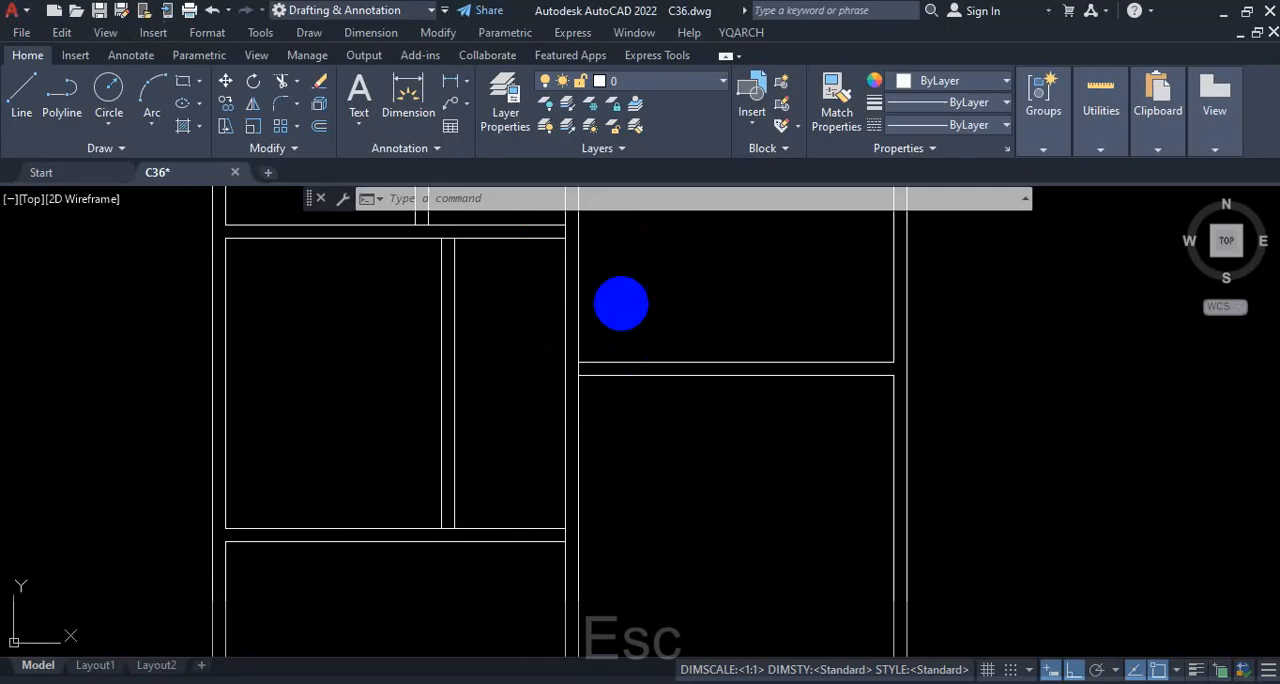
# Step: Examine where the vertical partition between the two small rooms meets the horizontal wall above it
pyautogui.scroll(-3, 620, 437)
pyautogui.scroll(5, 594, 463)
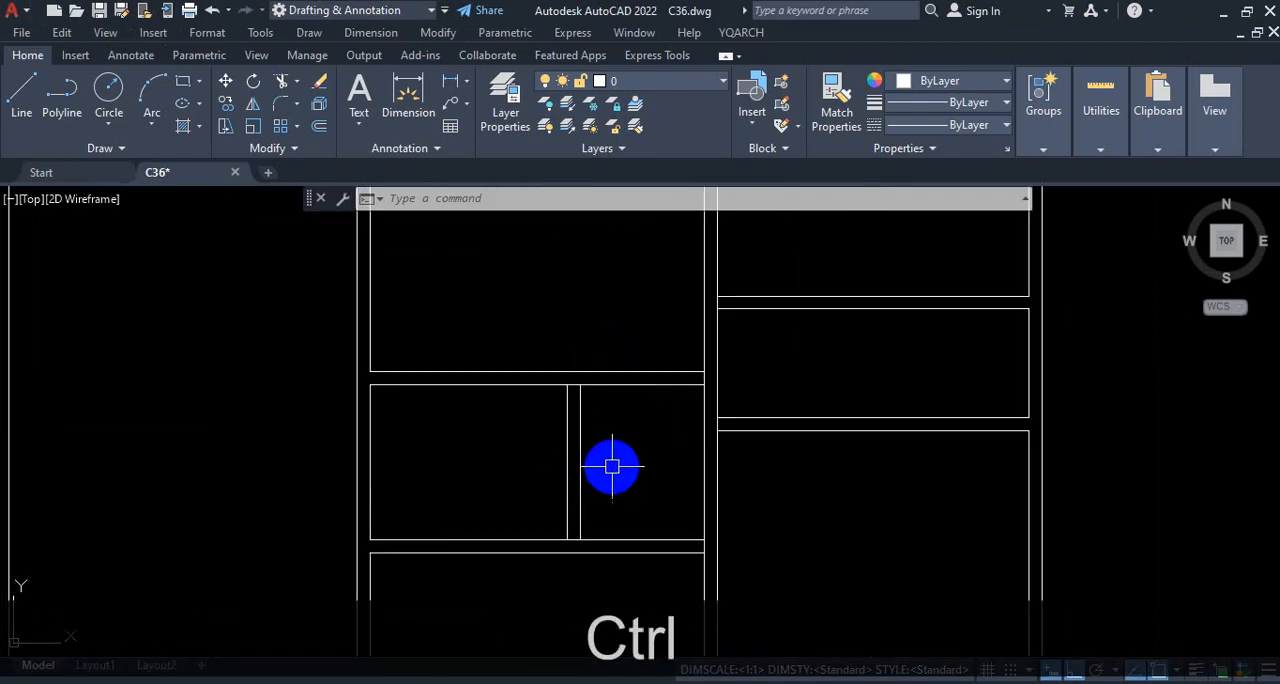
pyautogui.hotkey('ctrl', '1')
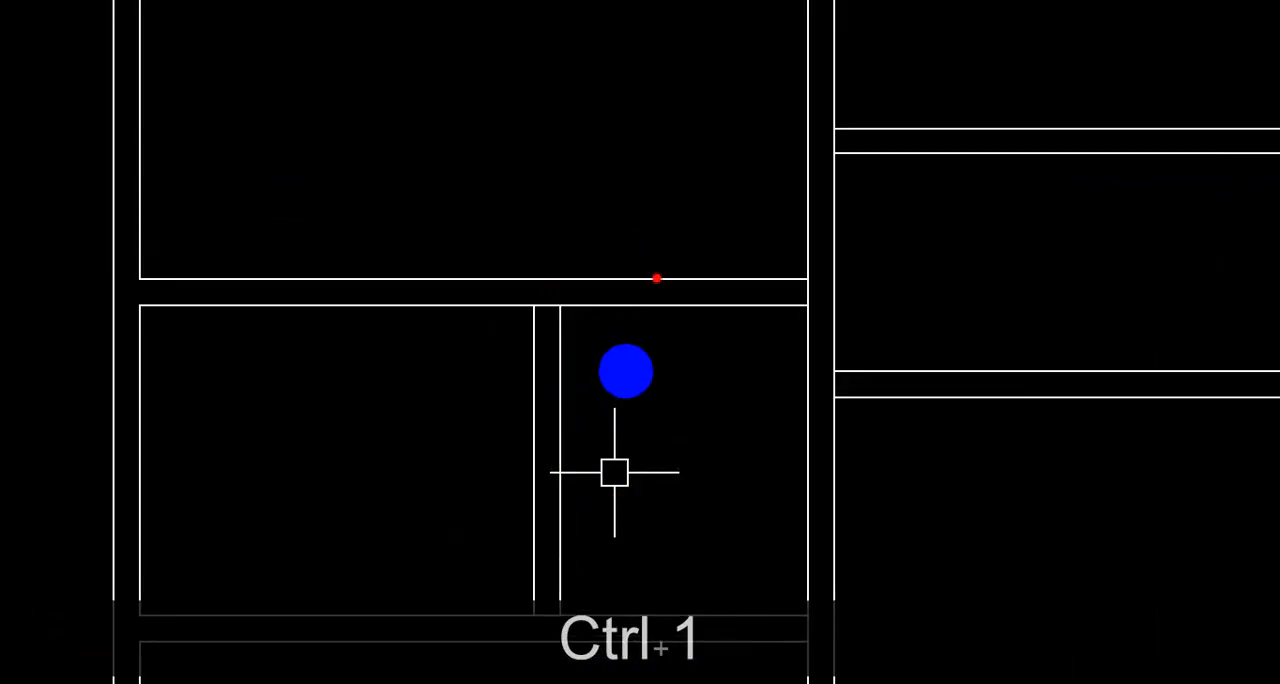
pyautogui.moveTo(658, 268); pyautogui.dragTo(620, 342)
pyautogui.moveTo(630, 285); pyautogui.dragTo(708, 350)
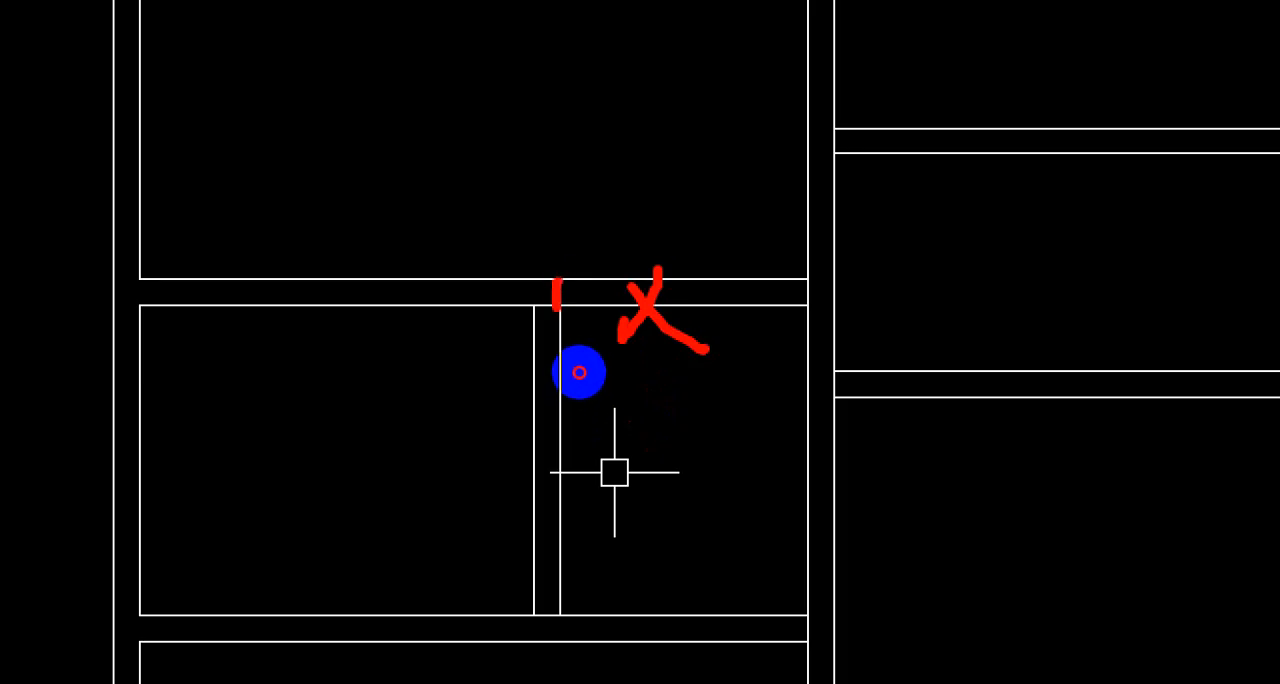
pyautogui.moveTo(622, 264); pyautogui.dragTo(597, 325)
pyautogui.moveTo(605, 273); pyautogui.dragTo(677, 327)
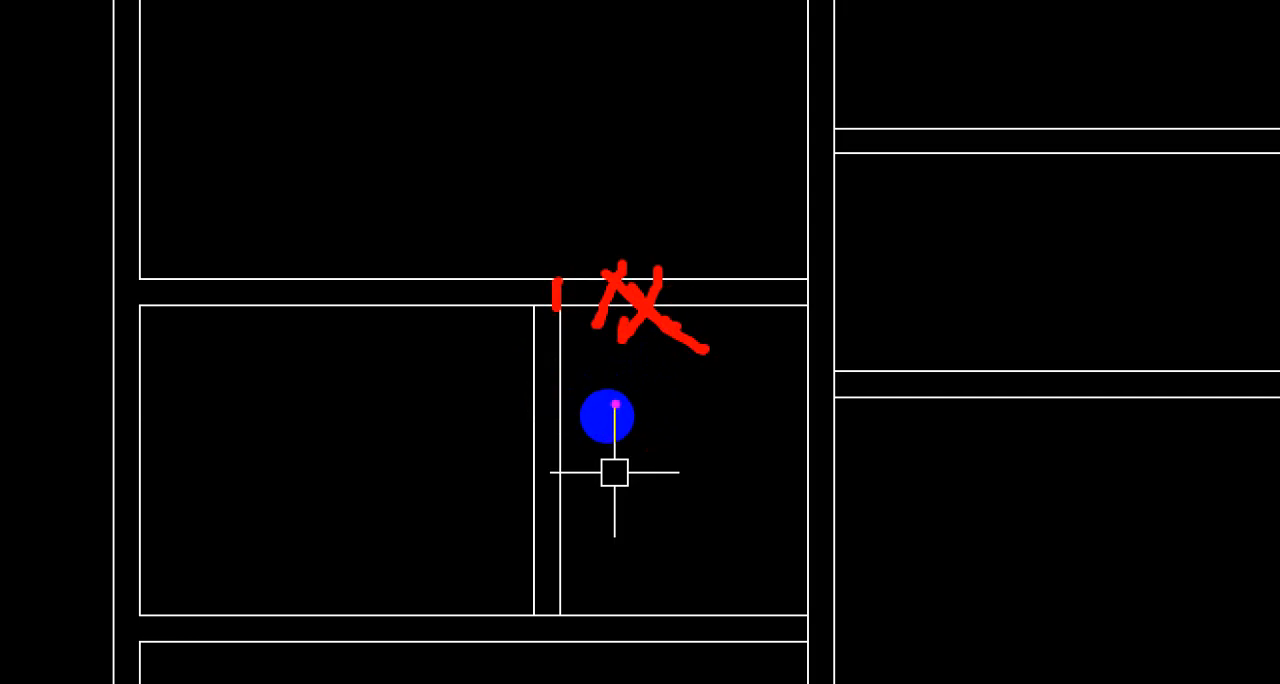
pyautogui.hotkey('ctrl', '1')
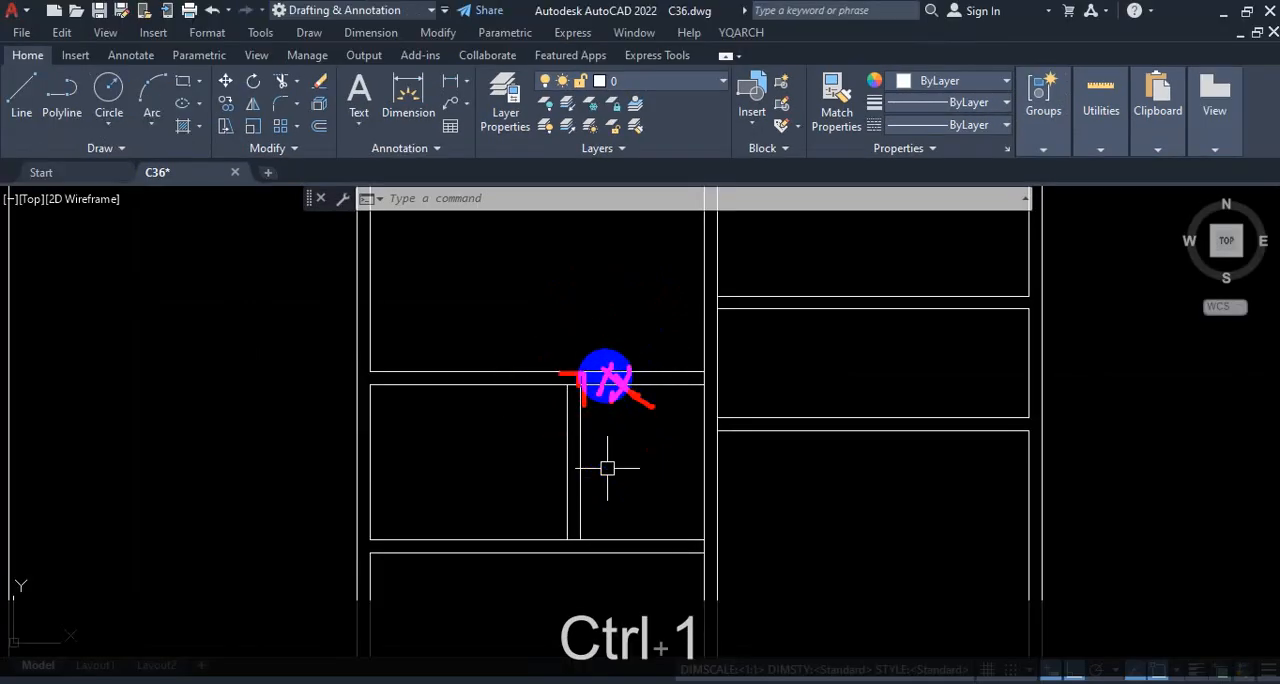
pyautogui.press('Escape')
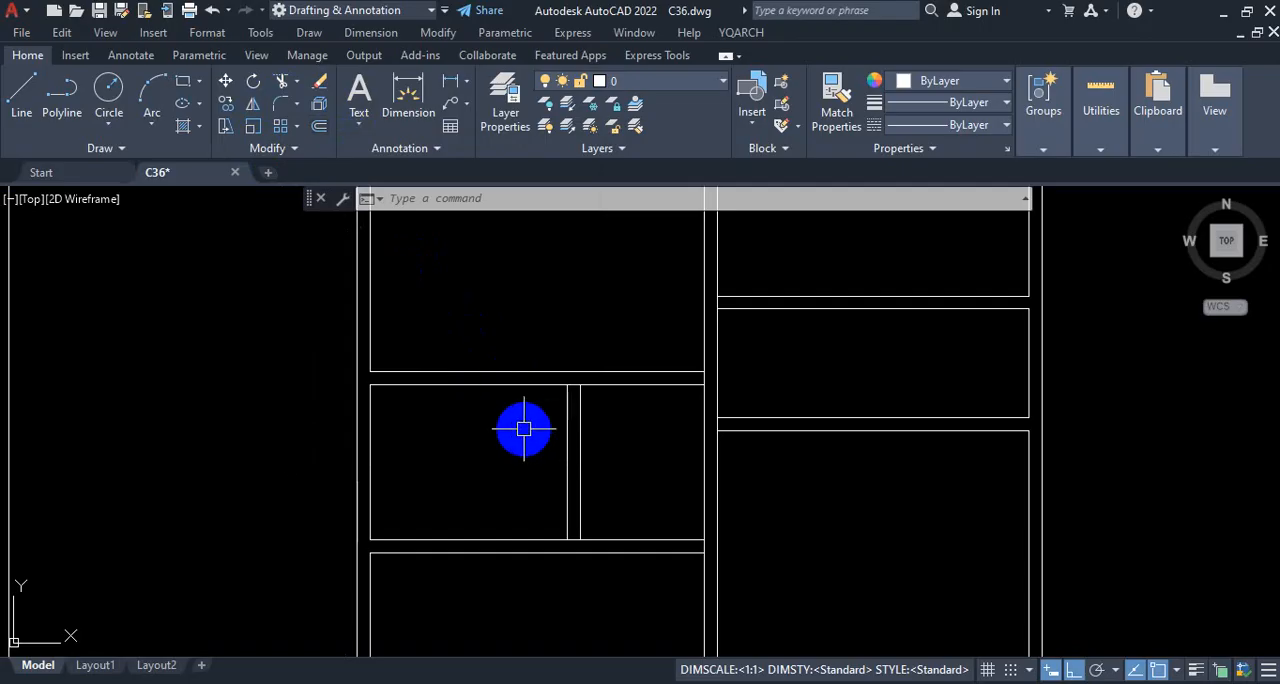
# Step: Draw a vertical line and a horizontal line about 22' long crossing it in the empty area above the tall plan
pyautogui.scroll(-5, 646, 280)
pyautogui.scroll(3, 523, 269)
pyautogui.scroll(-3, 486, 309)
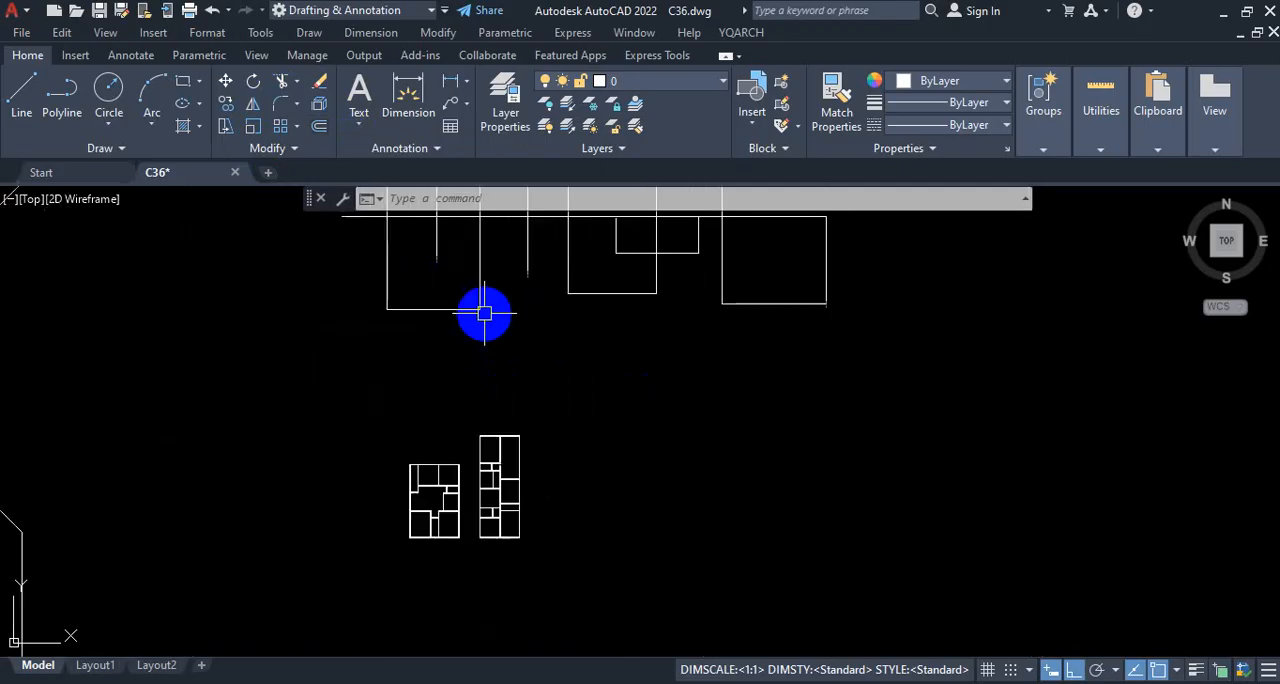
pyautogui.scroll(3, 526, 402)
pyautogui.click(21, 92)
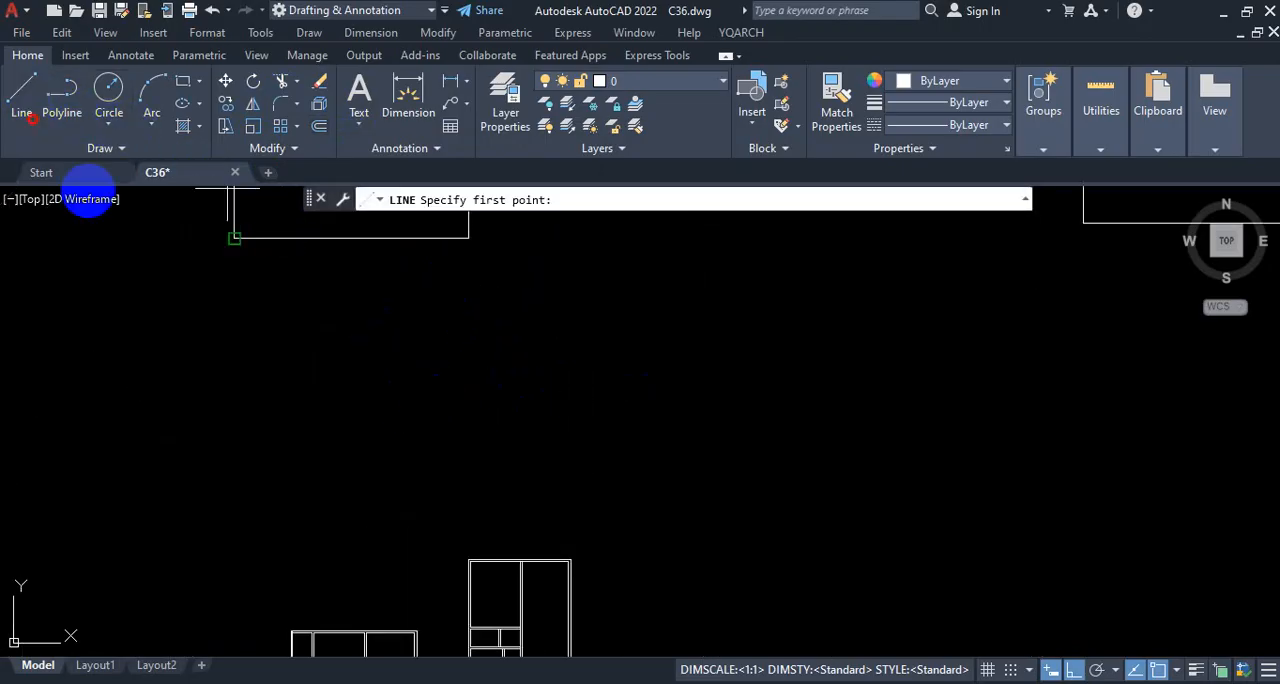
pyautogui.click(460, 350)
pyautogui.click(460, 481)
pyautogui.press('space')
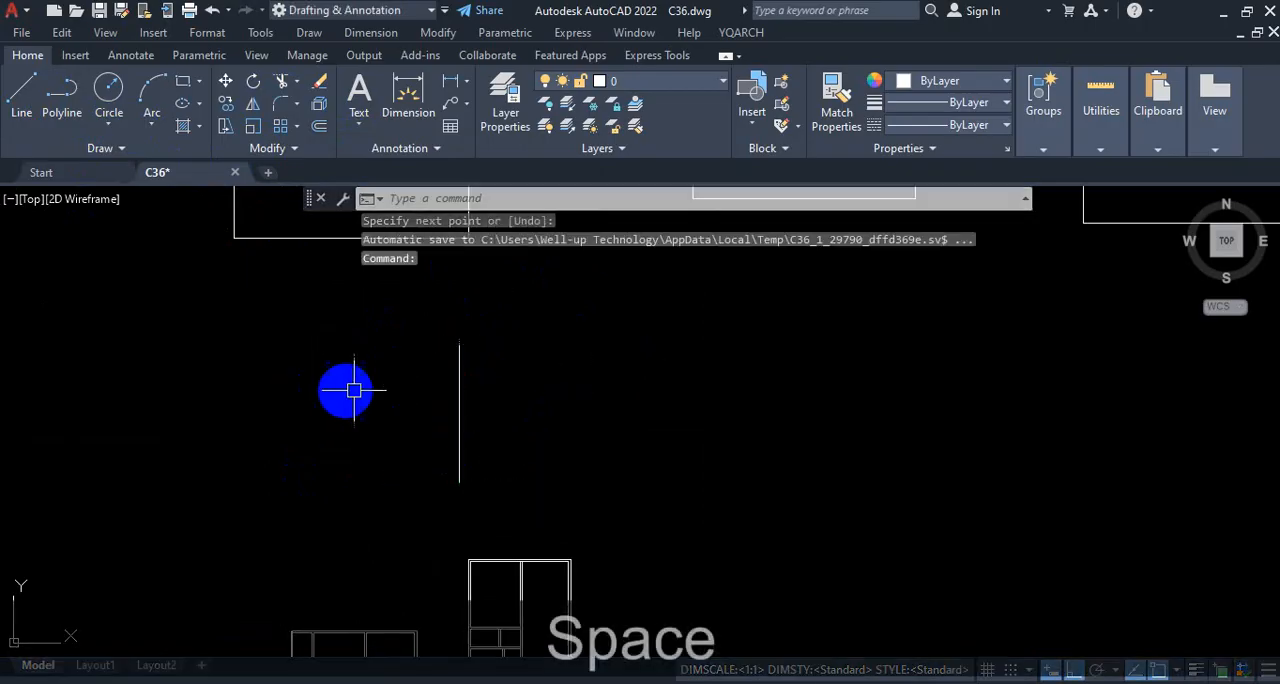
pyautogui.click(20, 95)
pyautogui.click(424, 398)
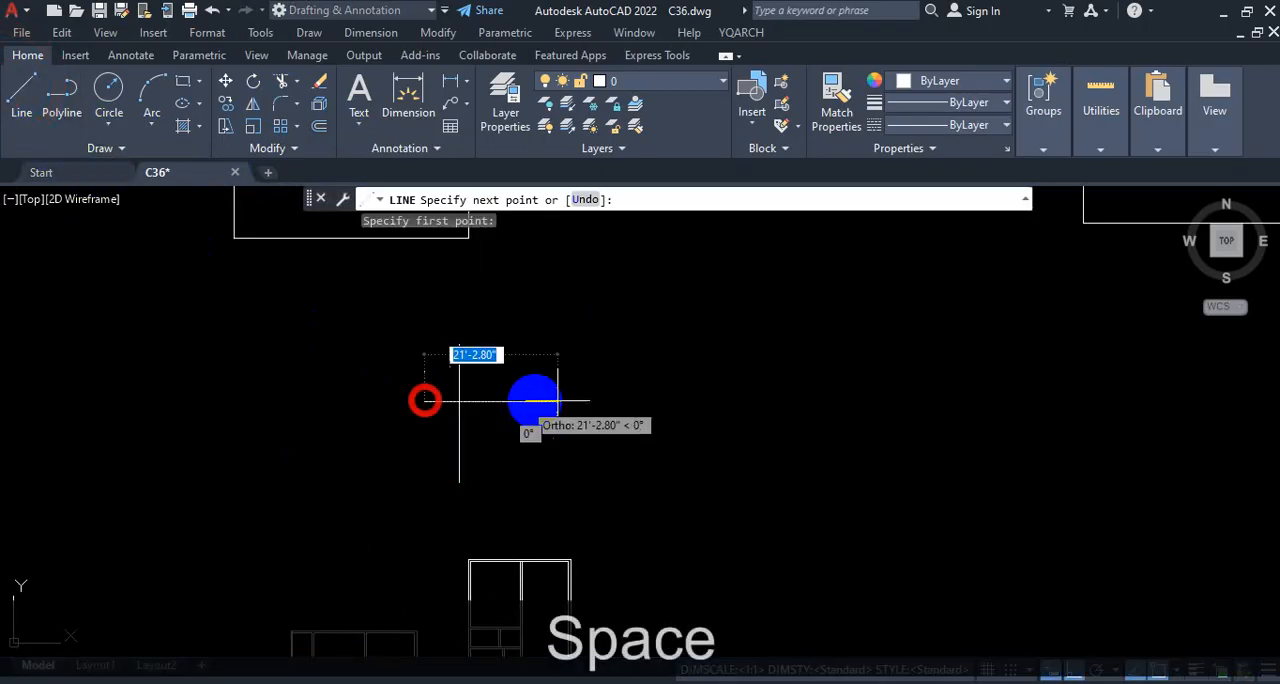
pyautogui.click(566, 400)
pyautogui.press('Escape')
# Step: Draw a second sample pair right of the cross: a vertical line and a separate horizontal line beside it with a gap between
pyautogui.scroll(-2, 370, 355)
pyautogui.scroll(2, 543, 380)
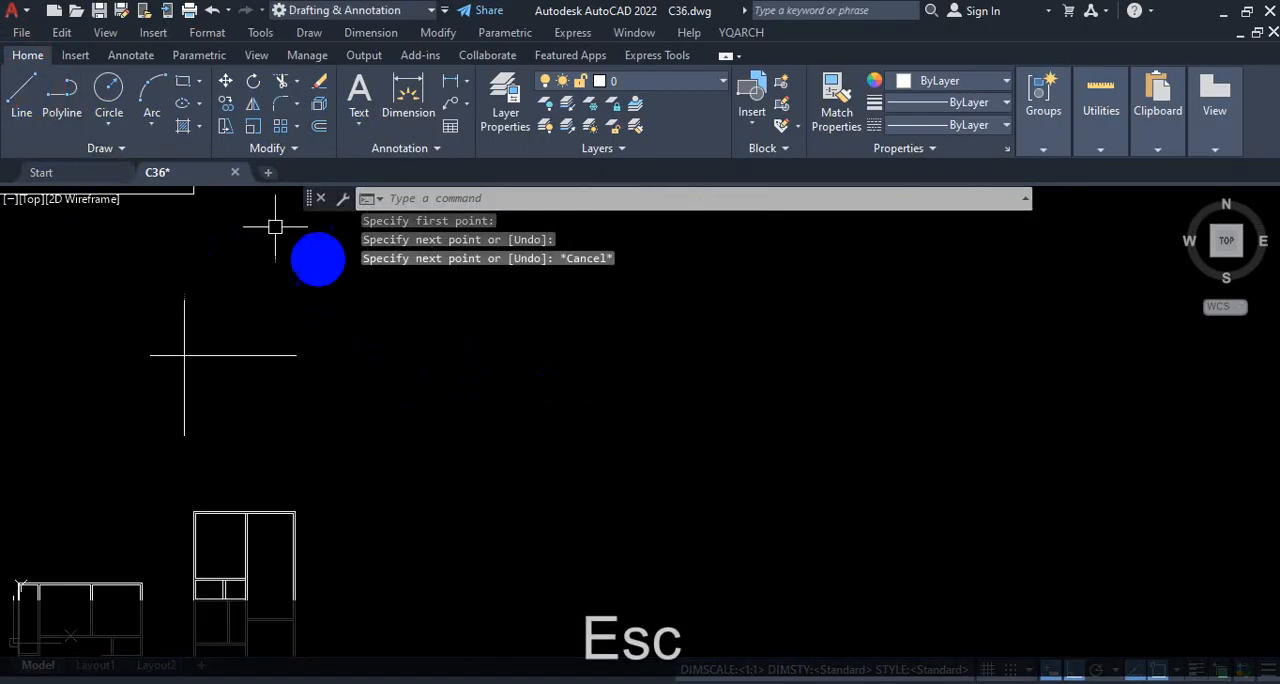
pyautogui.click(21, 90)
pyautogui.click(402, 302)
pyautogui.click(402, 424)
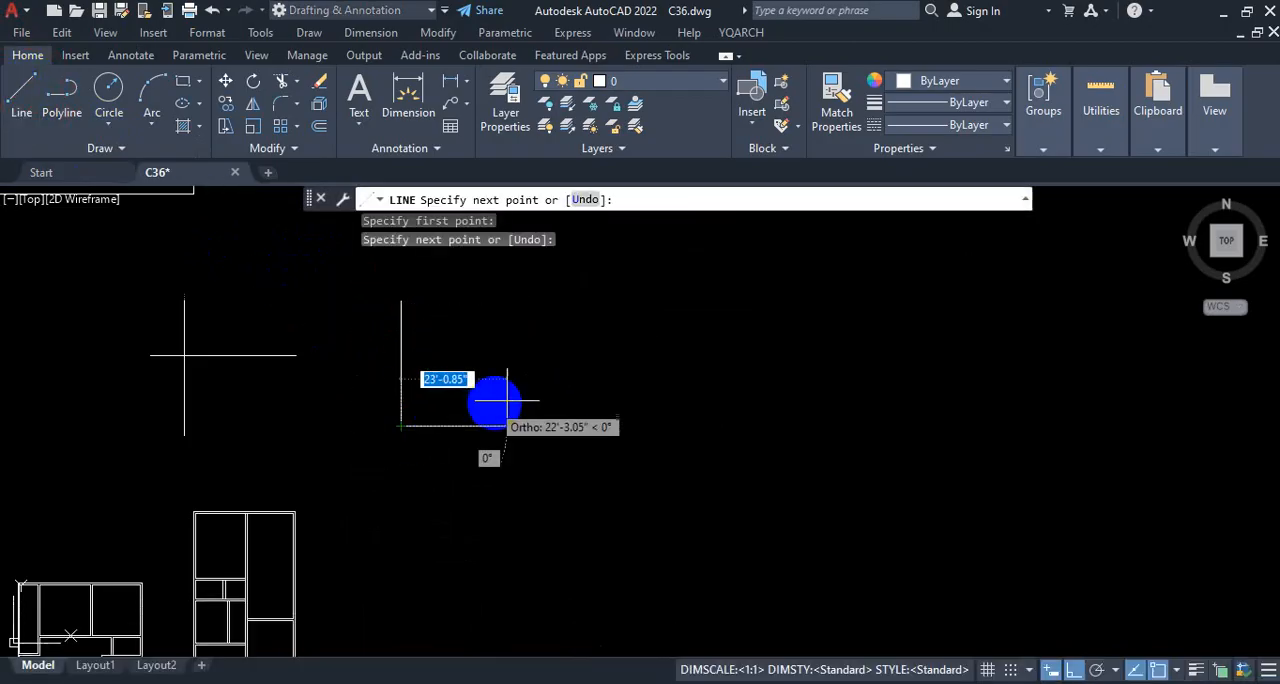
pyautogui.press('space')
pyautogui.press('space')
pyautogui.click(442, 344)
pyautogui.click(531, 344)
pyautogui.press('Escape')
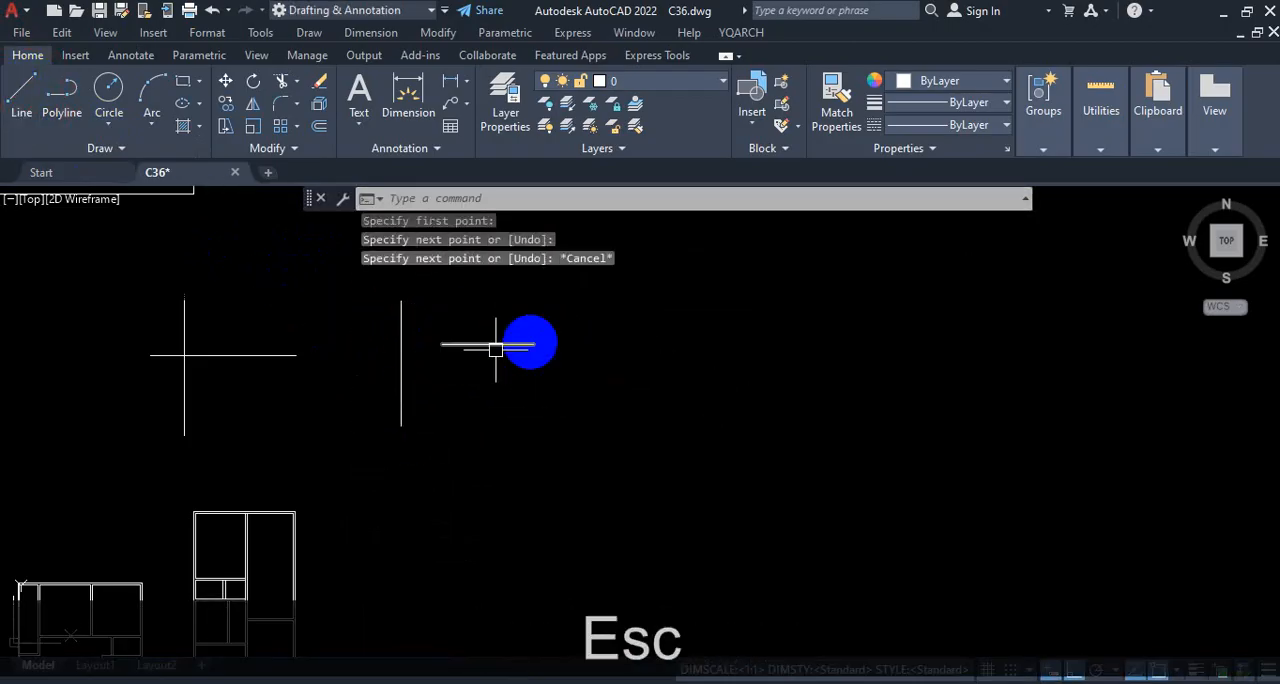
# Step: Draw a third sample pair further right: a short vertical line and a detached horizontal line above and to its right
pyautogui.scroll(-2, 534, 366)
pyautogui.scroll(1, 517, 390)
pyautogui.press('space')
pyautogui.scroll(3, 460, 375)
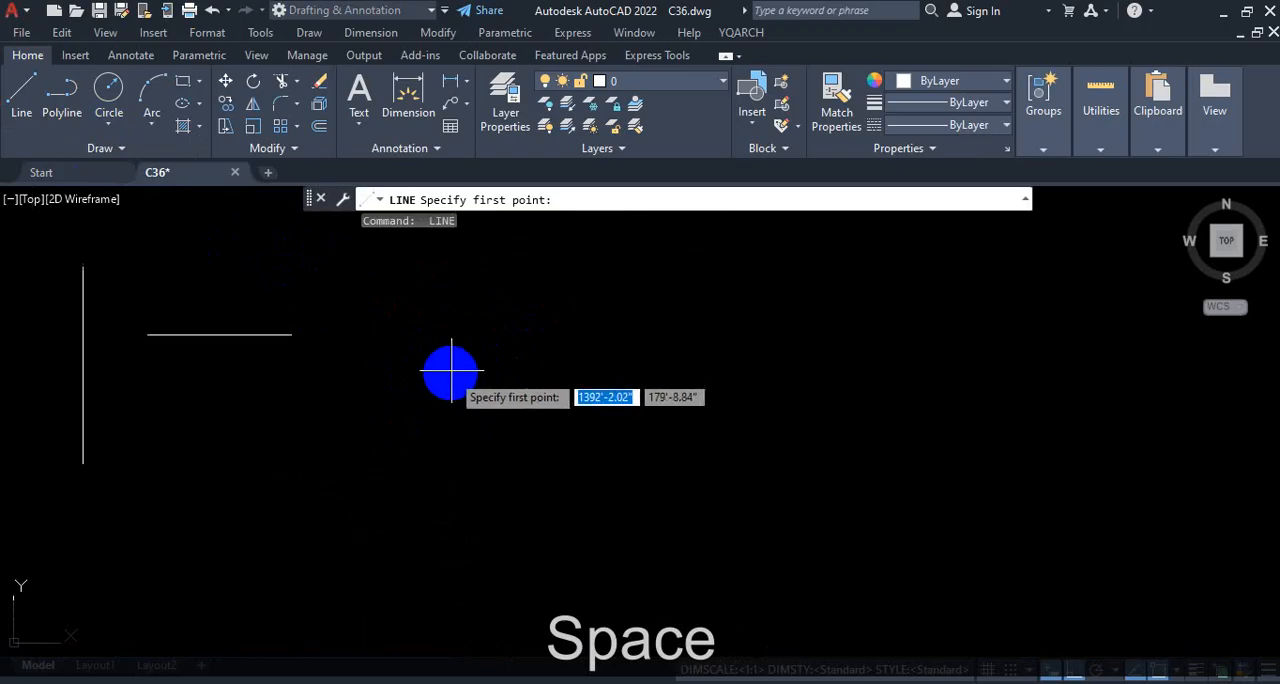
pyautogui.click(451, 428)
pyautogui.click(514, 367)
pyautogui.press('space')
pyautogui.press('space')
pyautogui.click(492, 296)
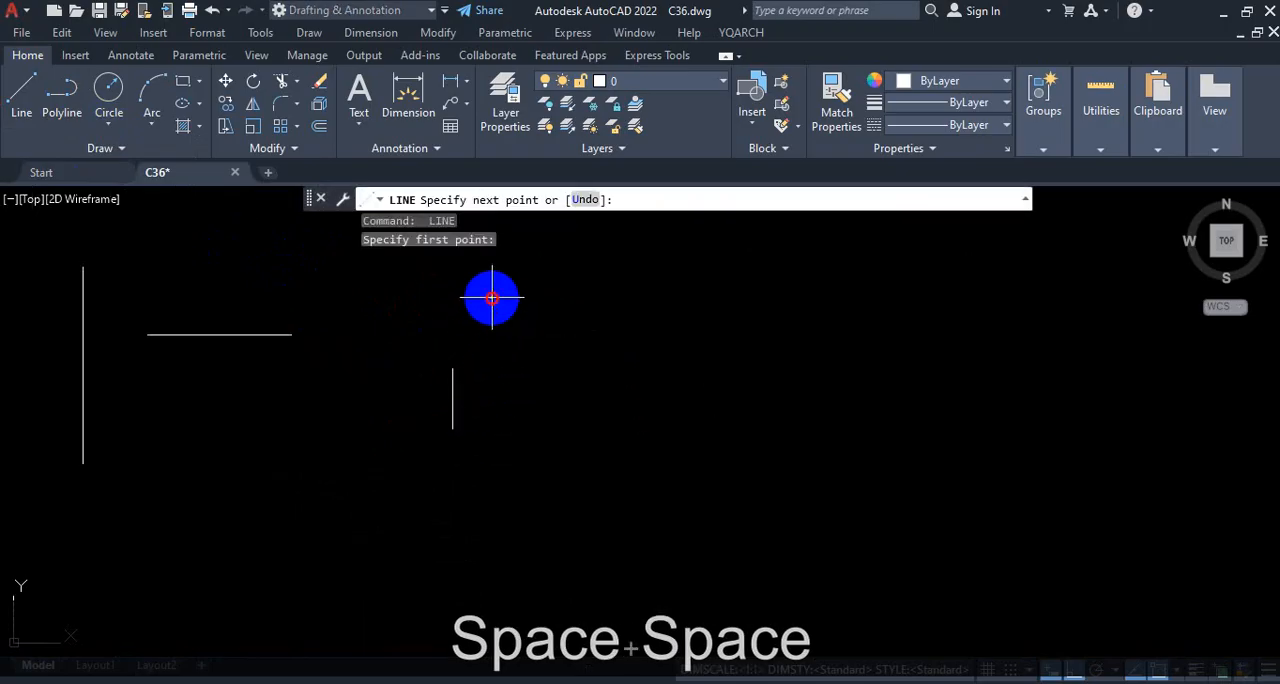
pyautogui.click(612, 296)
pyautogui.press('Escape')
# Step: Examine the overhanging ends of the crossing pair and the gap between the second pair's lines
pyautogui.scroll(-3, 647, 370)
pyautogui.scroll(3, 275, 394)
pyautogui.scroll(-3, 469, 391)
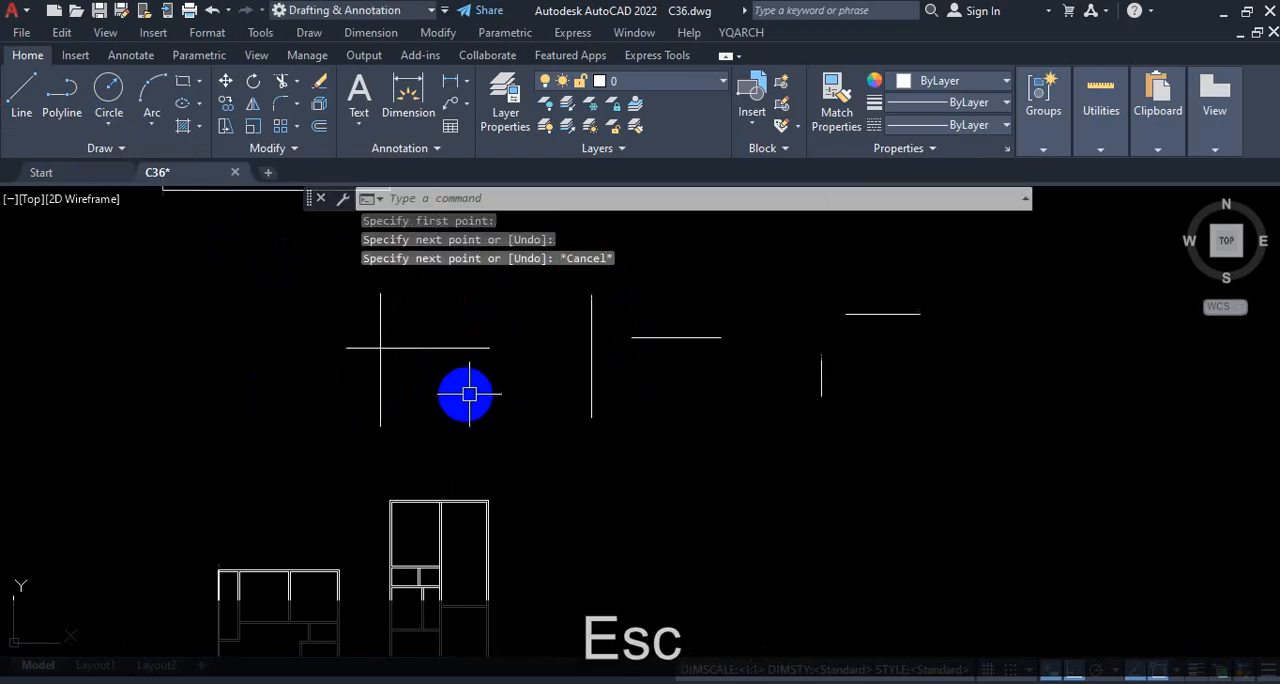
pyautogui.scroll(3, 360, 381)
pyautogui.hotkey('ctrl', '1')
pyautogui.click(480, 238)
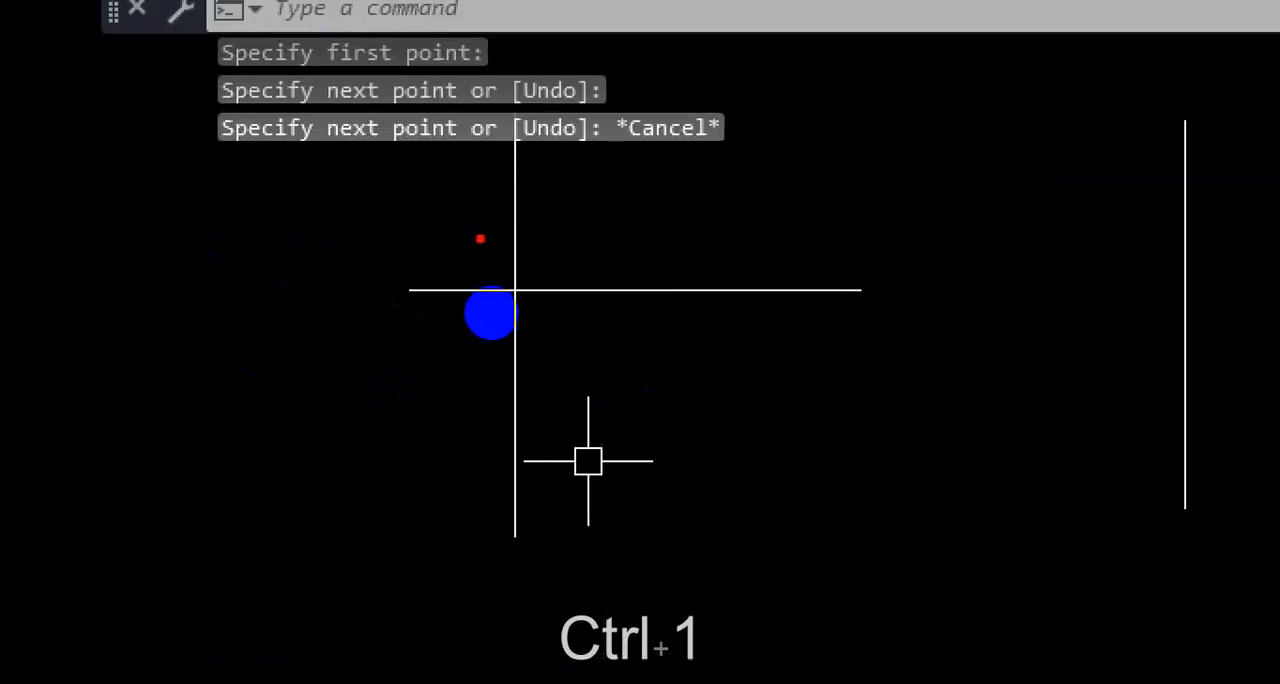
pyautogui.moveTo(525, 191); pyautogui.dragTo(484, 268)
pyautogui.moveTo(484, 230); pyautogui.dragTo(513, 254)
pyautogui.moveTo(412, 264); pyautogui.dragTo(516, 328)
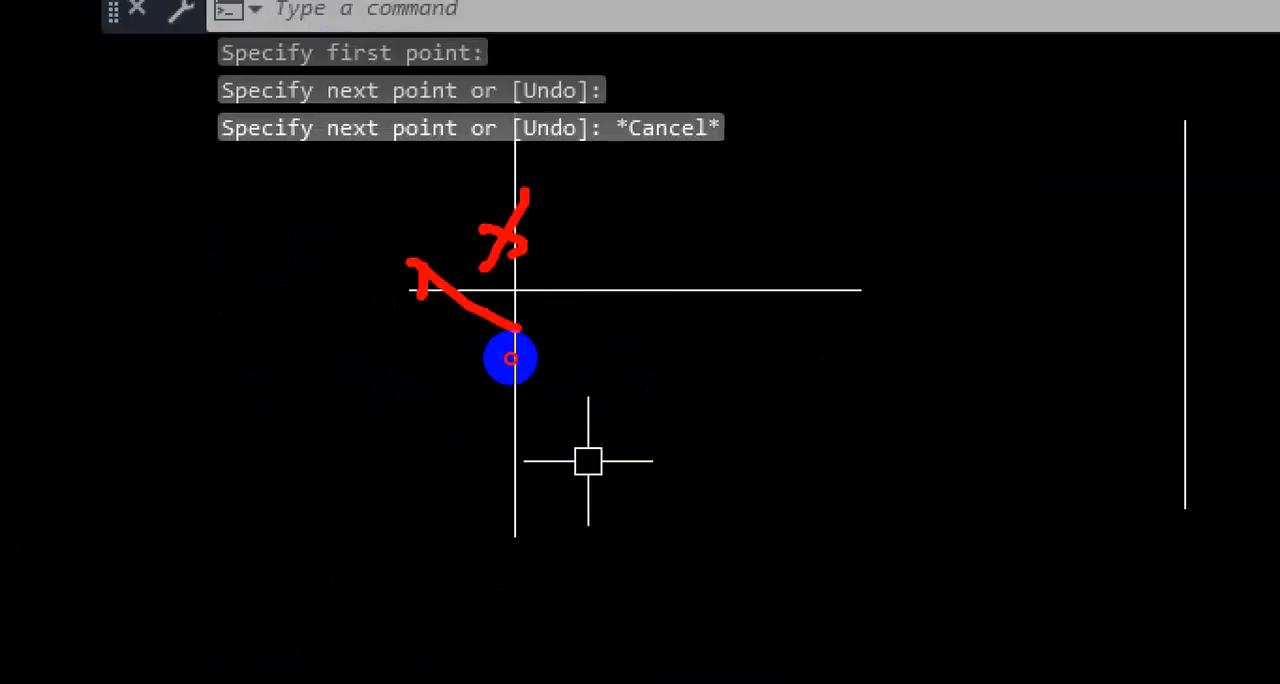
pyautogui.scroll(-4, 516, 357)
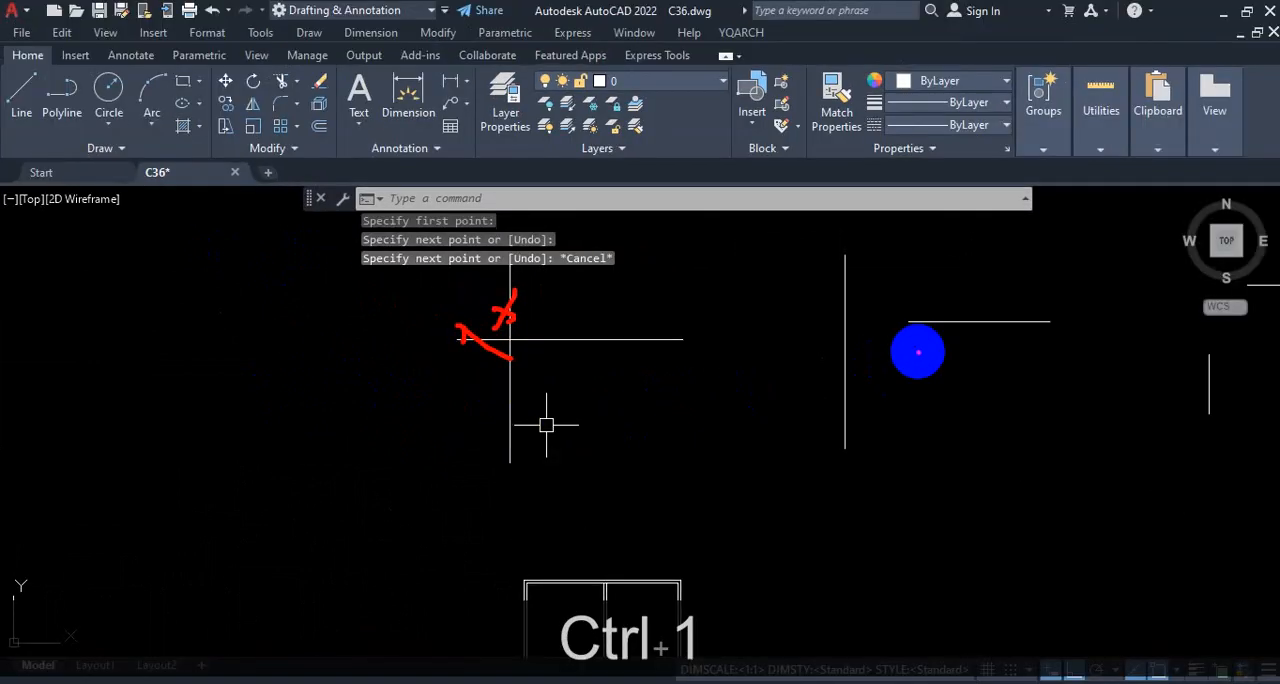
pyautogui.moveTo(914, 323); pyautogui.dragTo(837, 322)
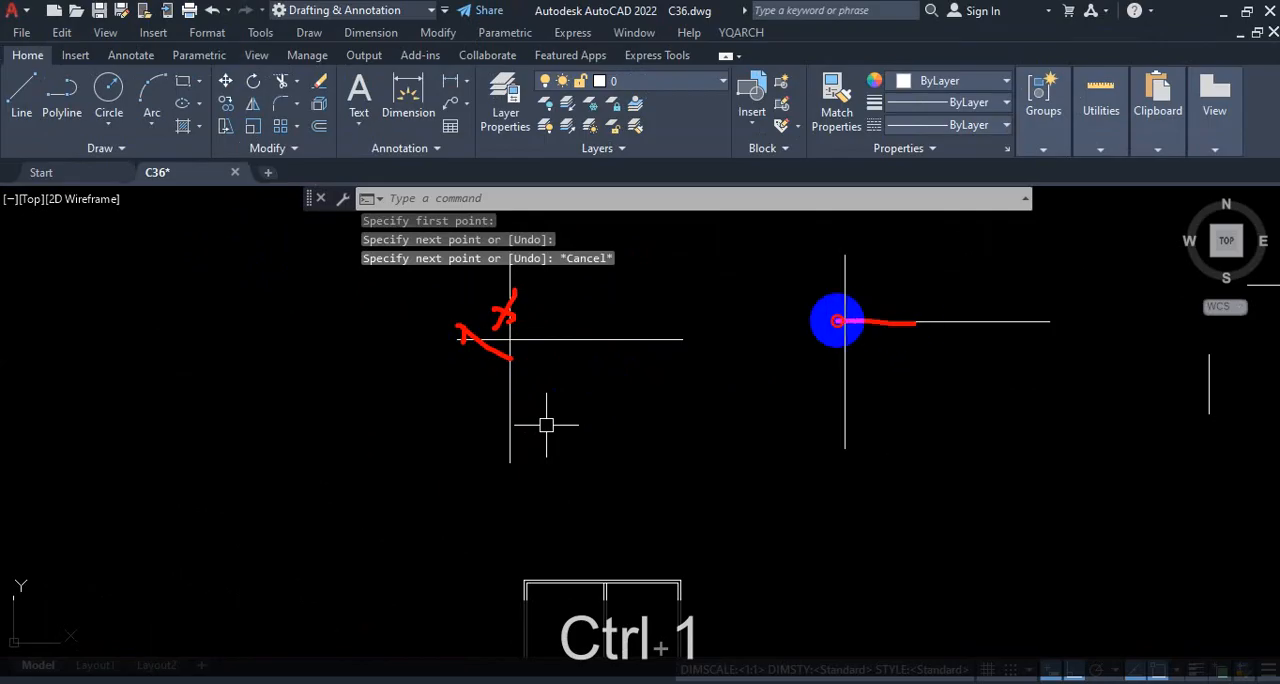
pyautogui.moveTo(828, 265); pyautogui.dragTo(890, 315)
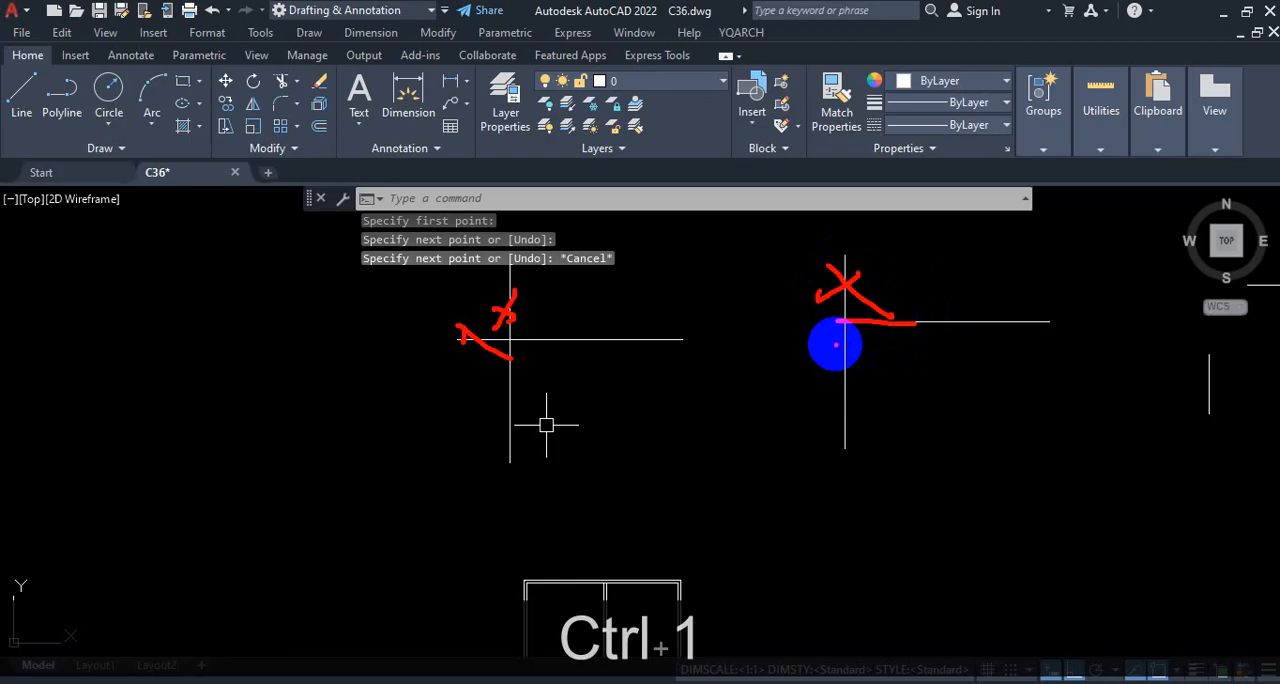
pyautogui.press('Escape')
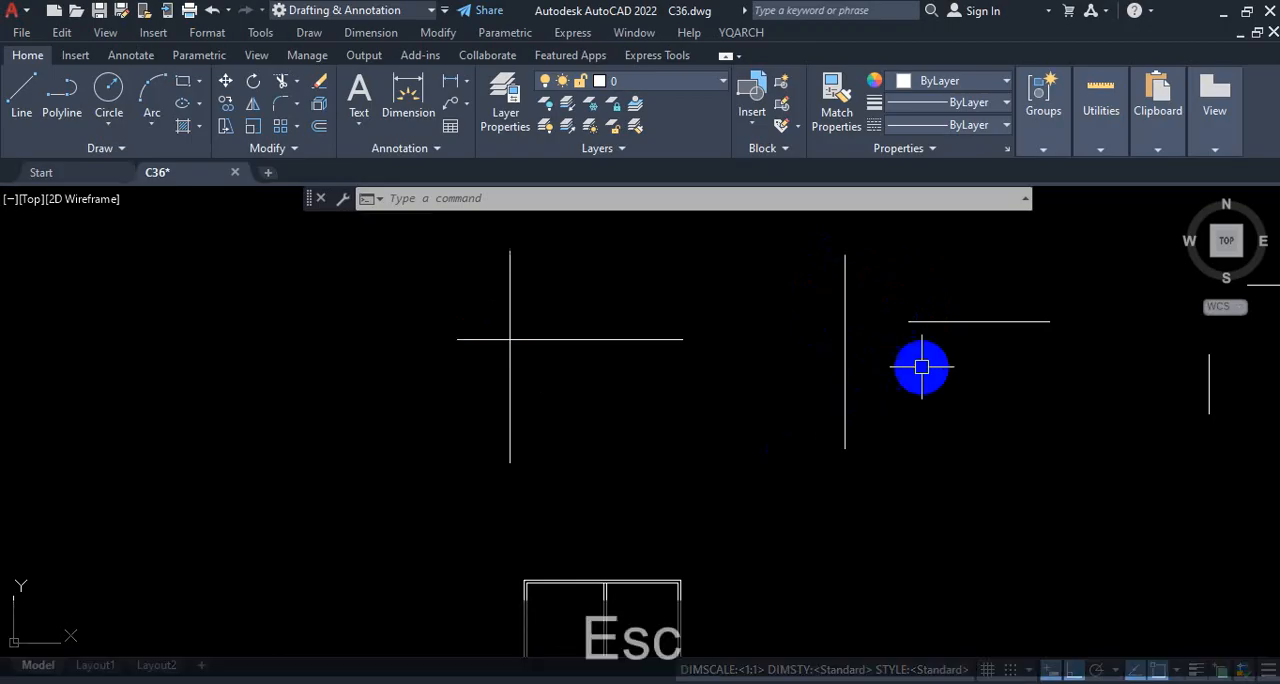
# Step: View the three sample line pairs together and review which ends need trimming or extending to form clean corners
pyautogui.scroll(-4, 692, 395)
pyautogui.scroll(4, 926, 387)
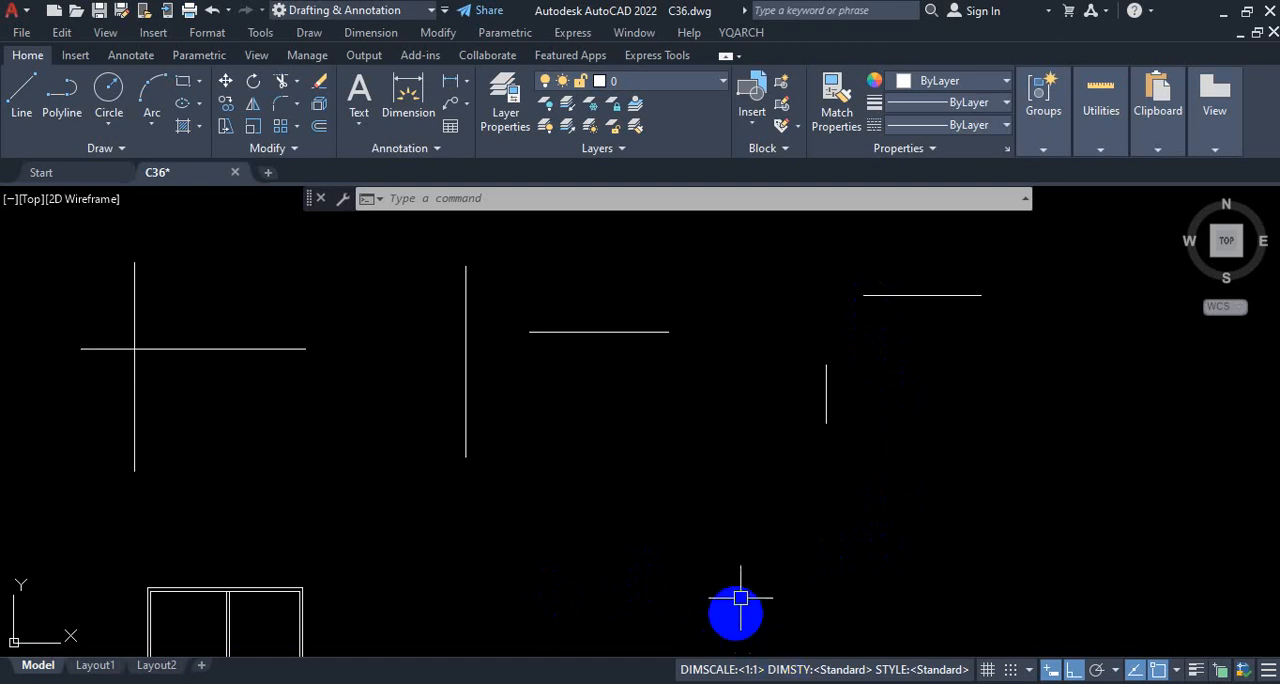
pyautogui.scroll(-2, 900, 446)
pyautogui.click(709, 483)
pyautogui.click(704, 518)
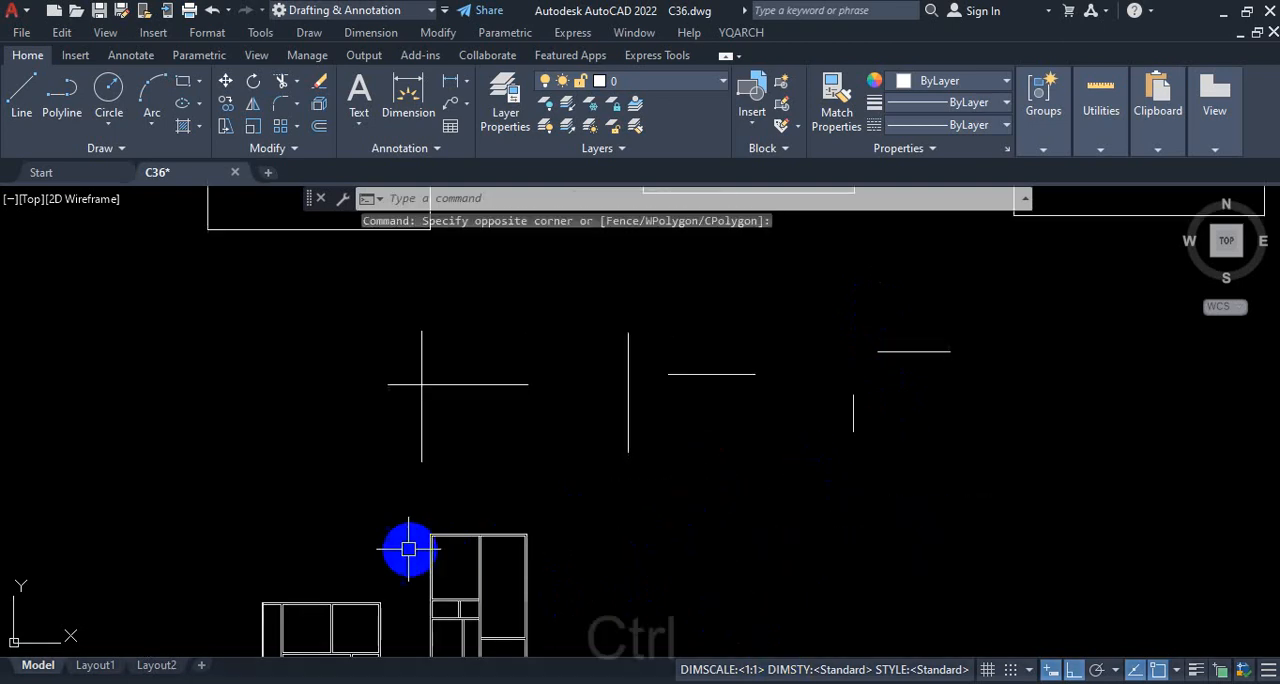
pyautogui.hotkey('ctrl', '1')
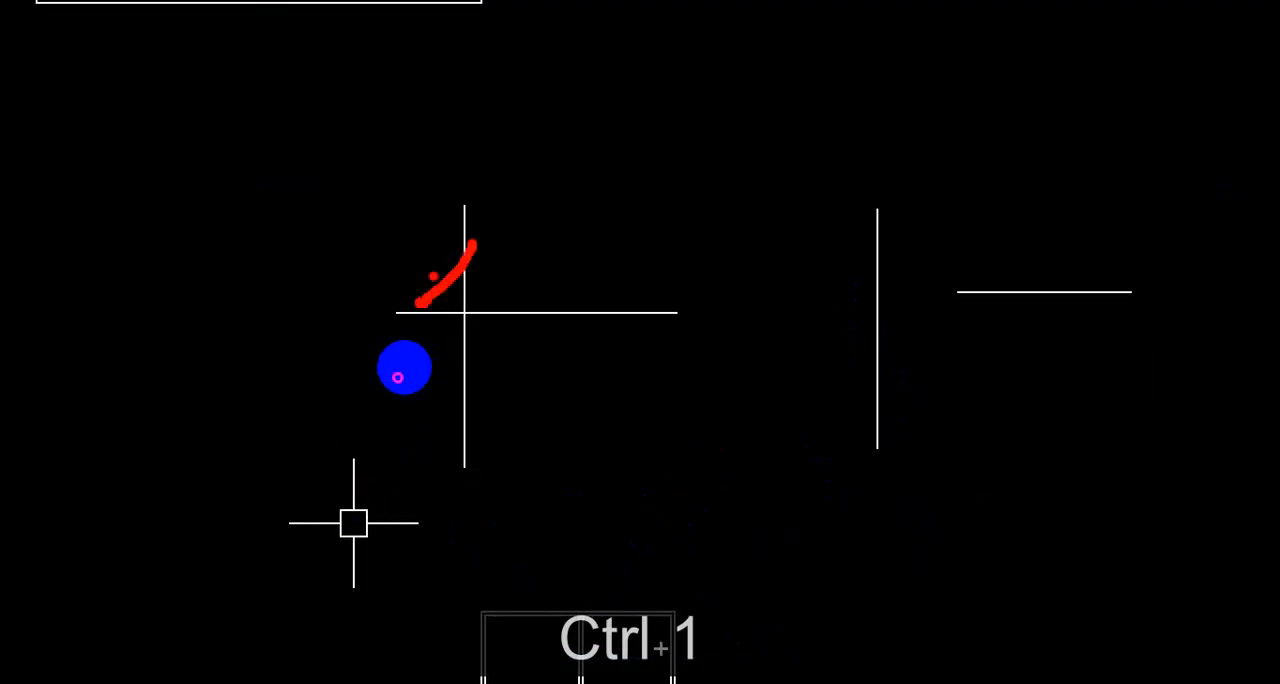
pyautogui.moveTo(431, 328); pyautogui.dragTo(482, 350)
pyautogui.moveTo(529, 309)
pyautogui.mouseDown()
pyautogui.moveTo(480, 320)
pyautogui.moveTo(452, 368)
pyautogui.mouseUp()
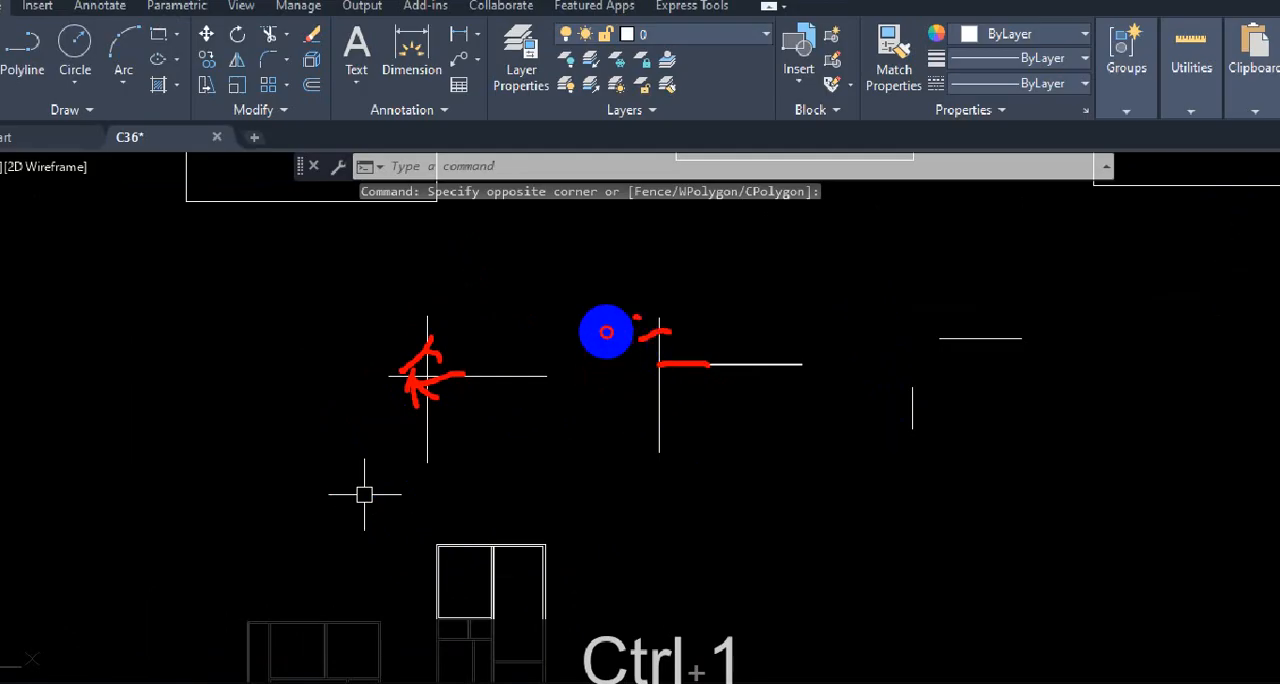
pyautogui.press('Escape')
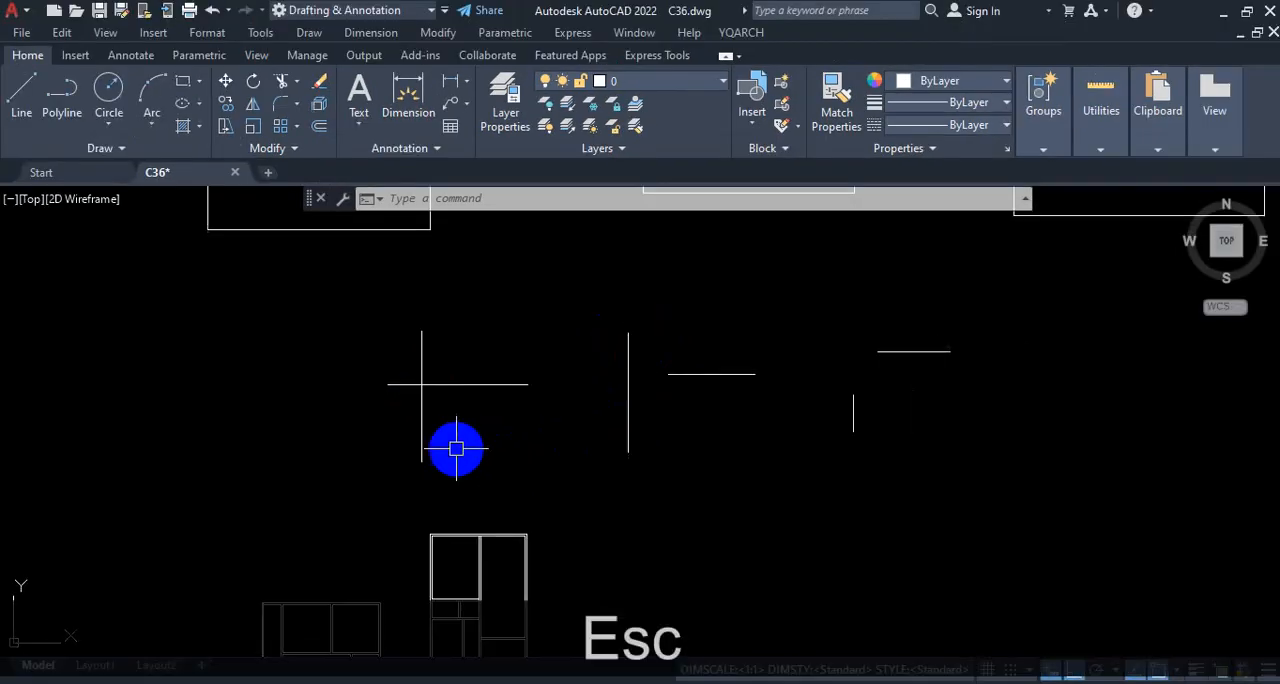
# Step: Trim the left and upper overhanging ends of the crossing sample pair to form a clean corner
pyautogui.write('tr')
pyautogui.press('Return')
pyautogui.scroll(2, 440, 370)
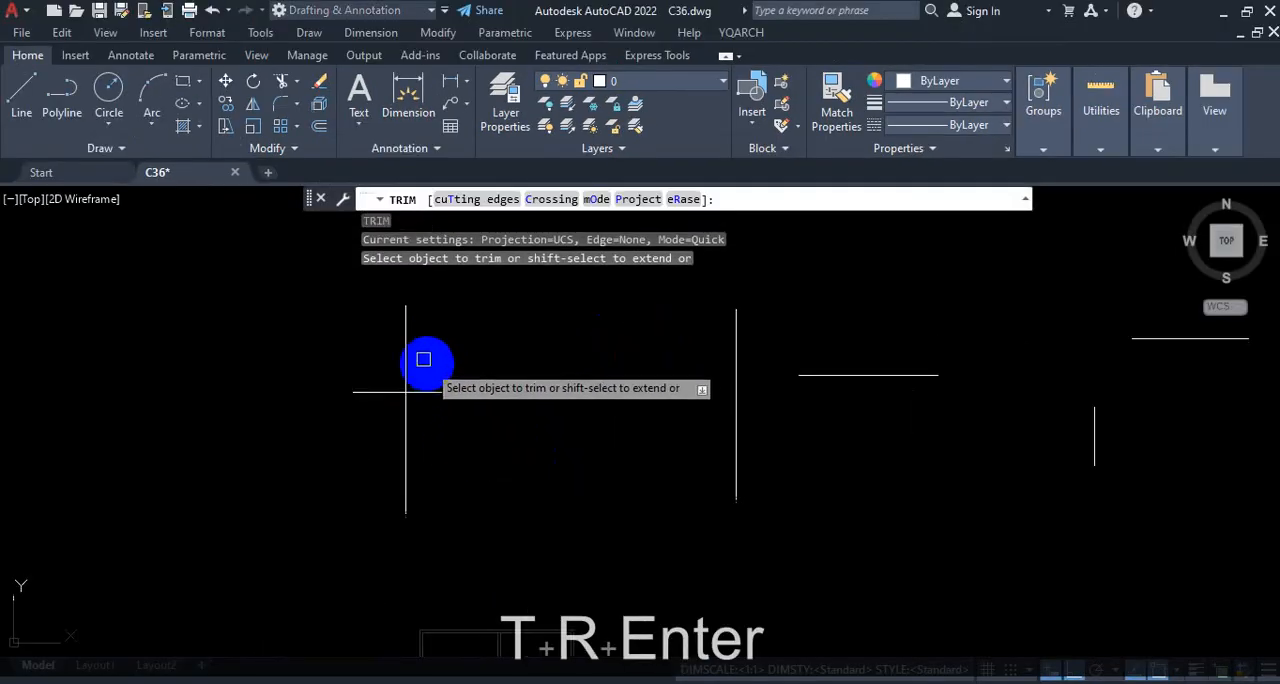
pyautogui.click(383, 392)
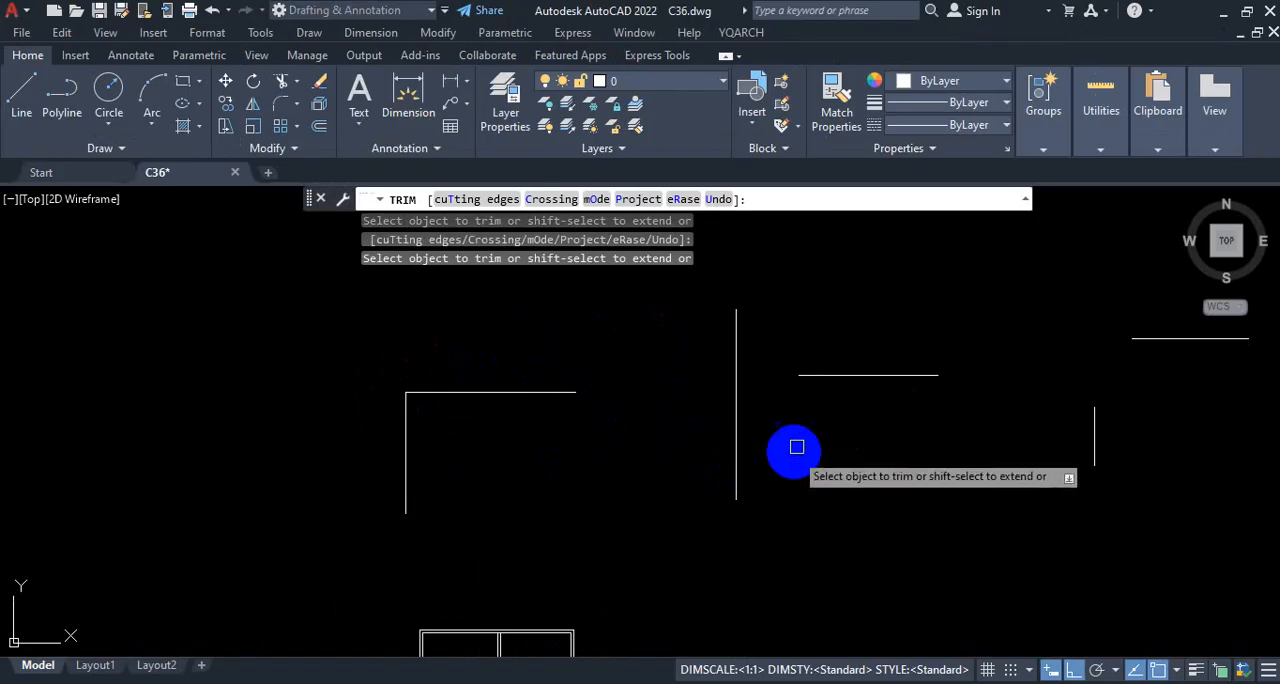
# Step: Extend the second pair's horizontal line to the vertical line and trim off the vertical's upper overhang
pyautogui.press('shift')
pyautogui.keyDown('shift'); pyautogui.click(815, 380); pyautogui.keyUp('shift')
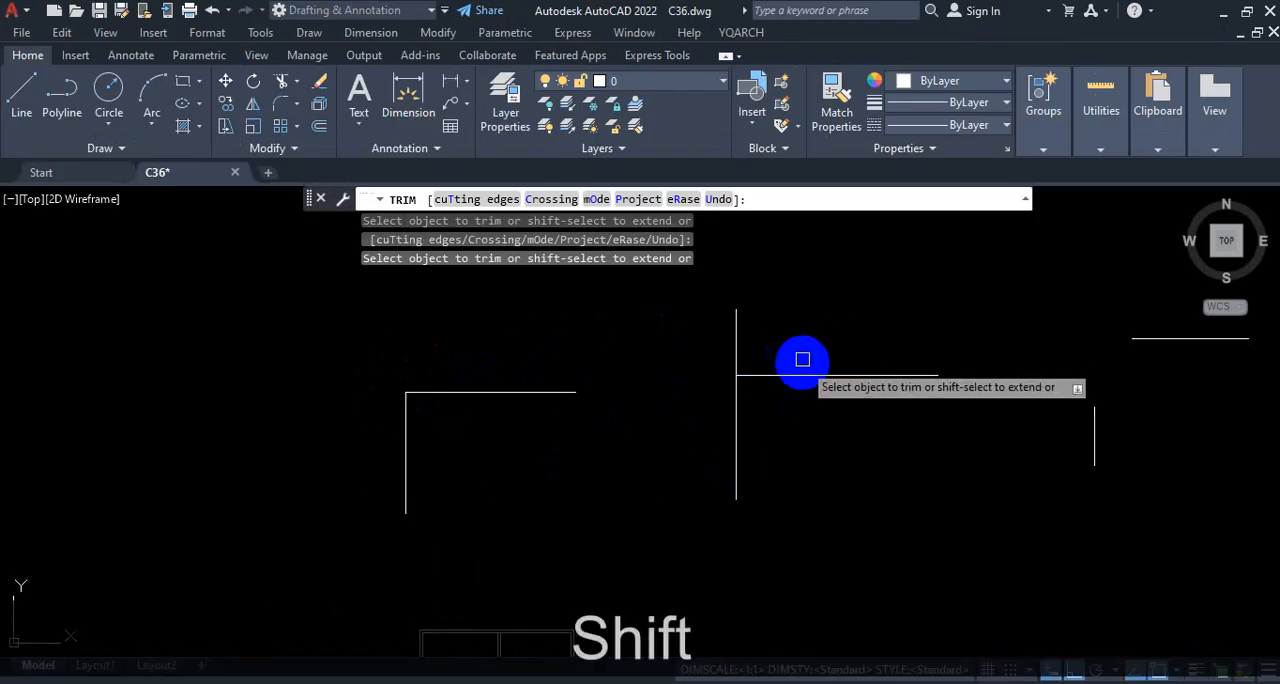
pyautogui.click(740, 341)
pyautogui.scroll(-2, 601, 354)
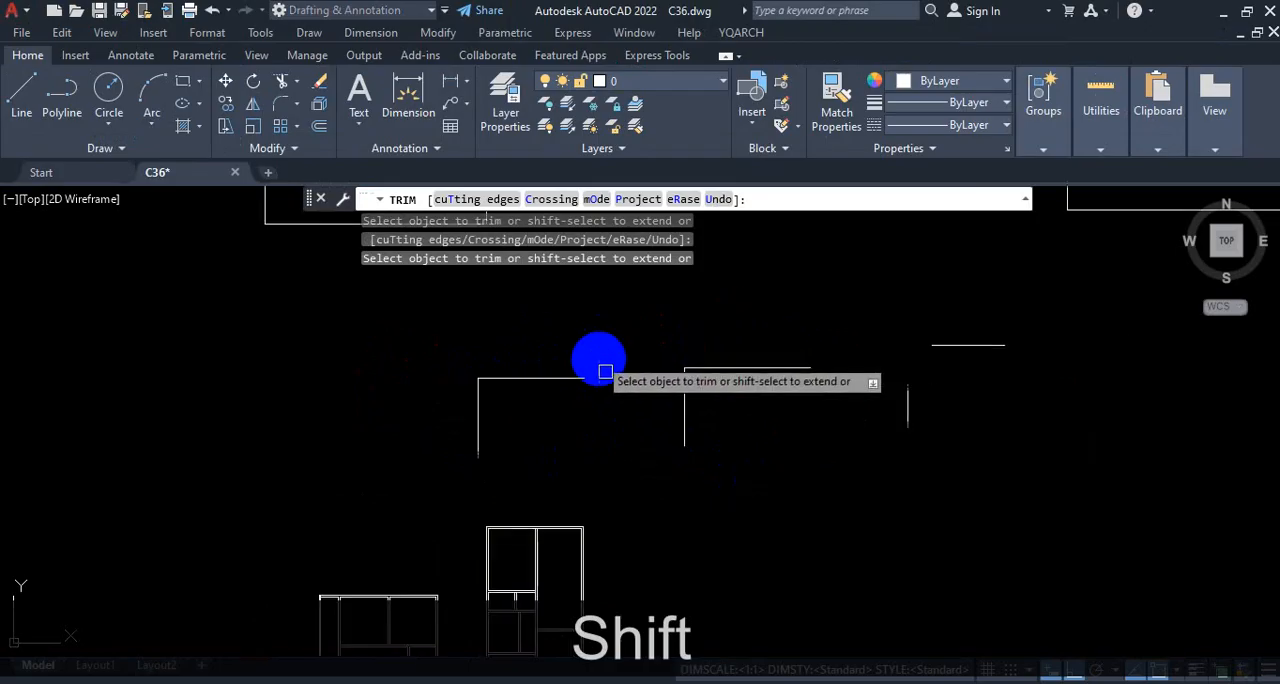
# Step: Consider the detached third pair for extending, leave Trim, and undo the trimmed and extended corners of the first two pairs
pyautogui.scroll(2, 945, 356)
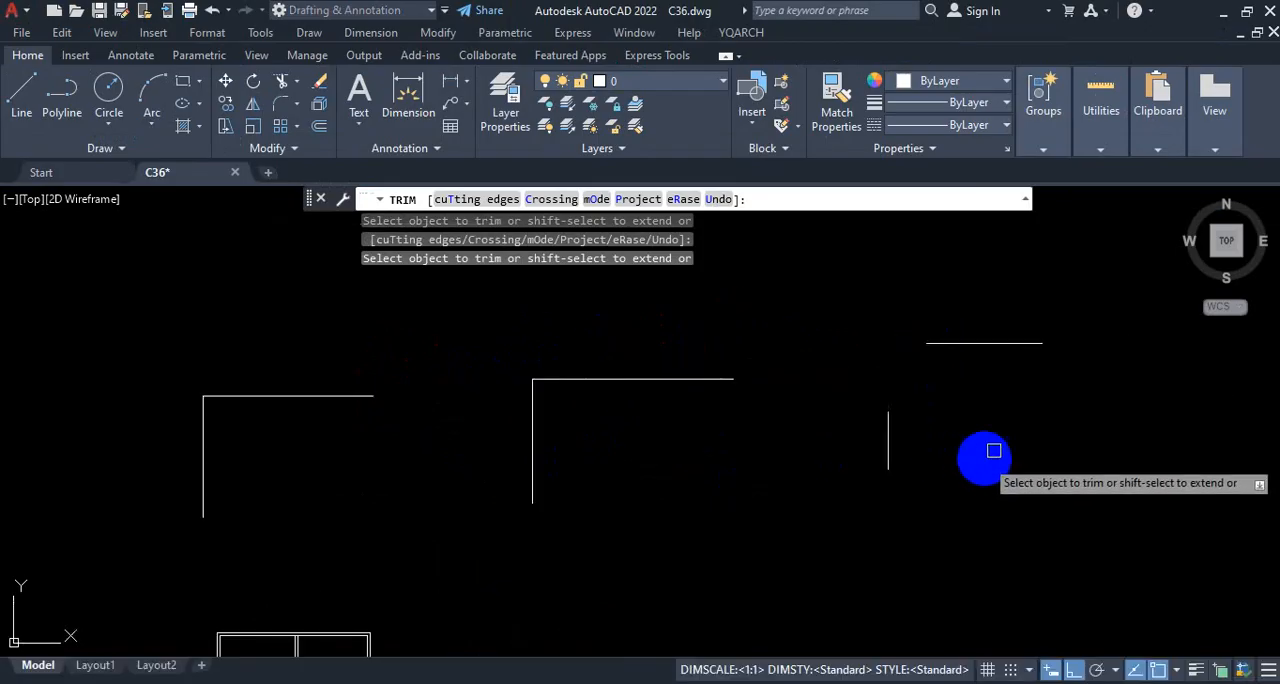
pyautogui.scroll(-1, 993, 446)
pyautogui.scroll(1, 1003, 440)
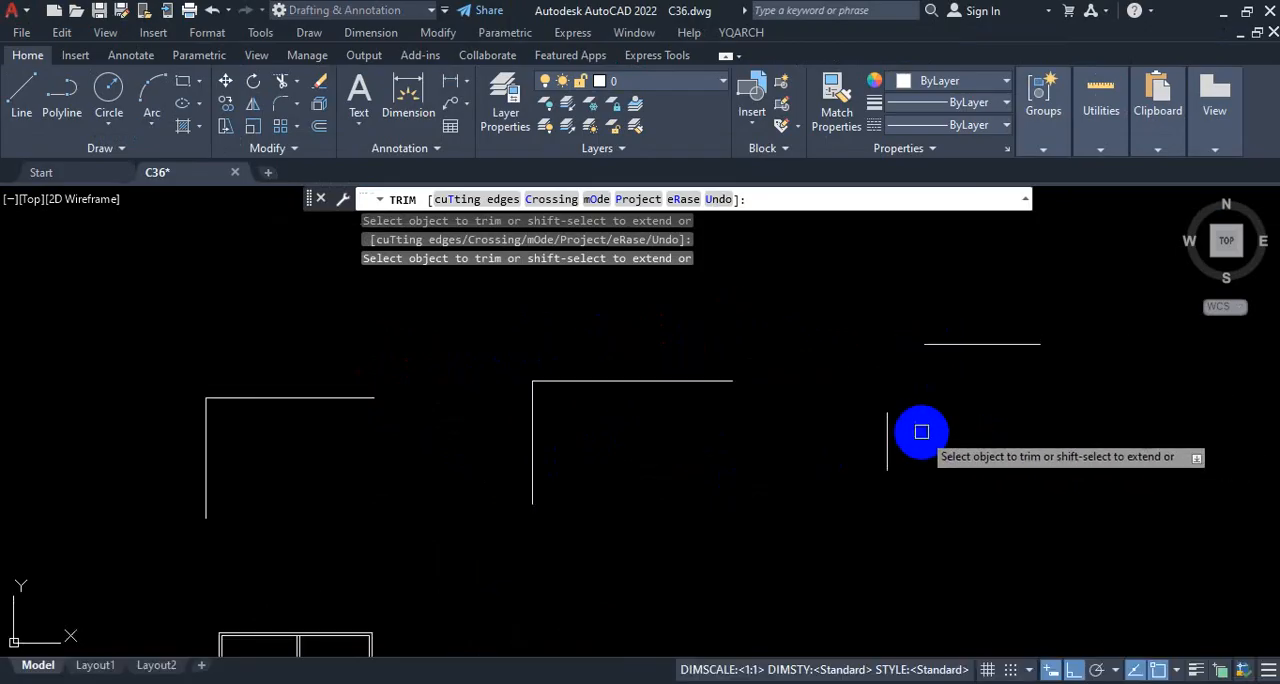
pyautogui.press('shift')
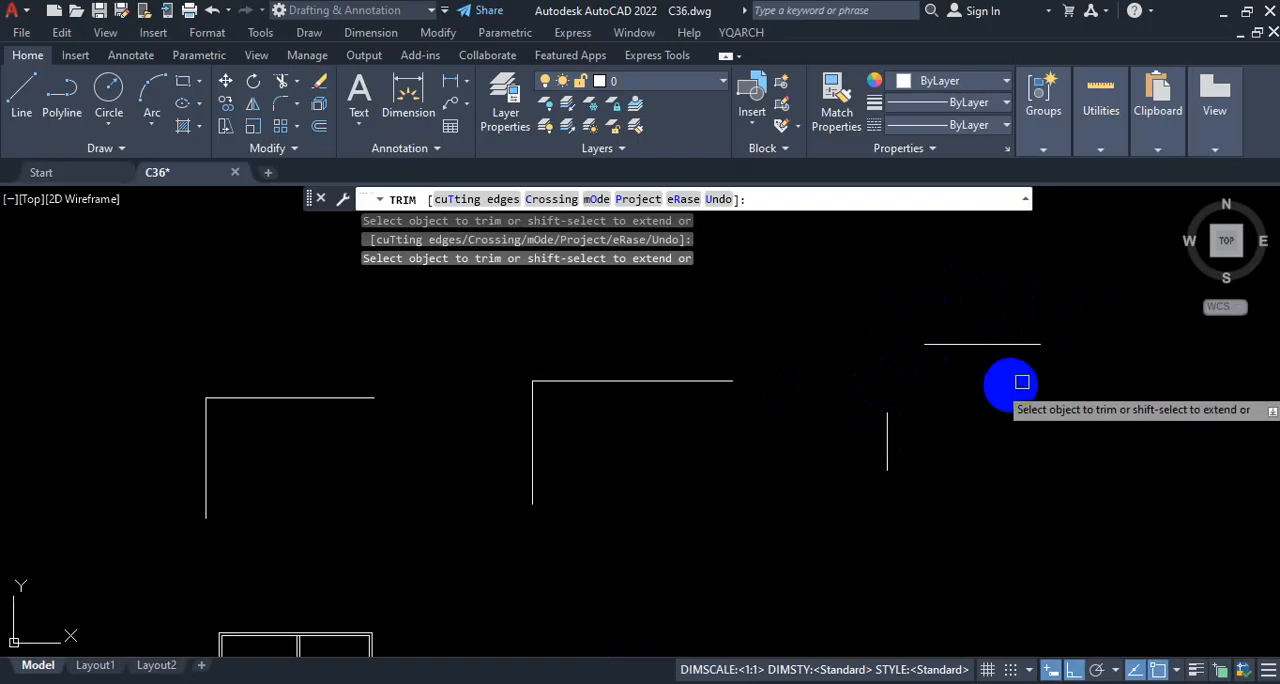
pyautogui.press('Escape')
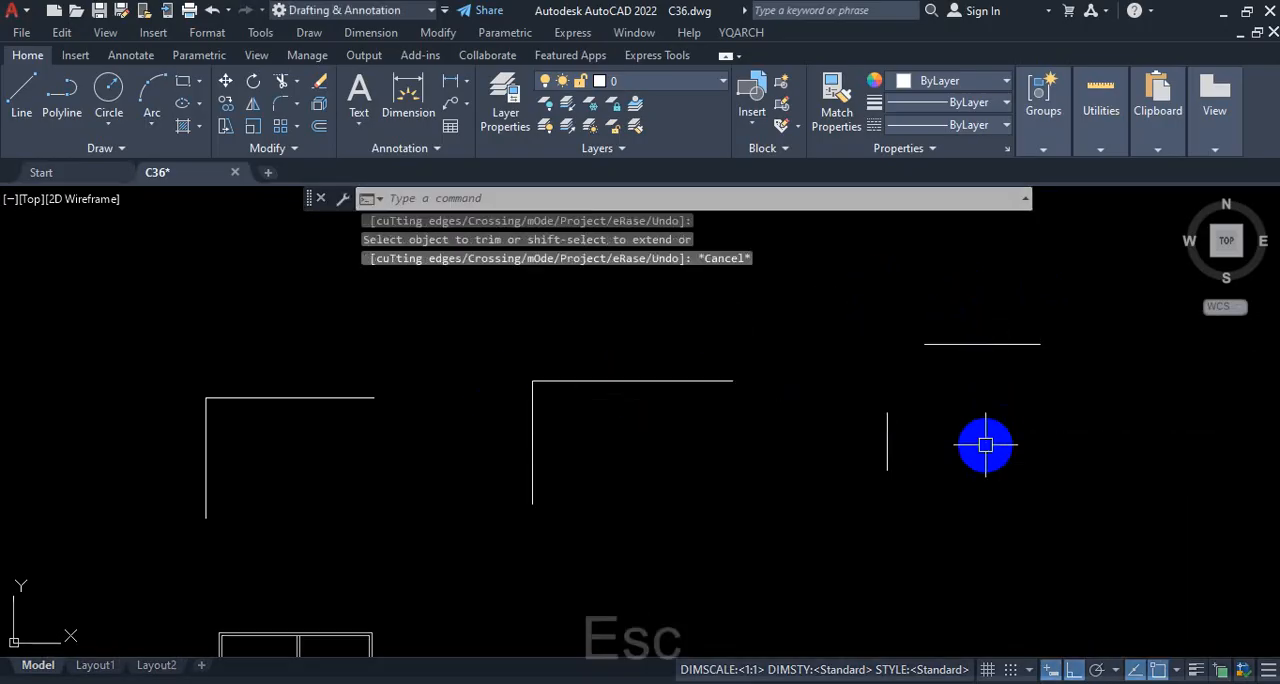
pyautogui.hotkey('ctrl', 'z')
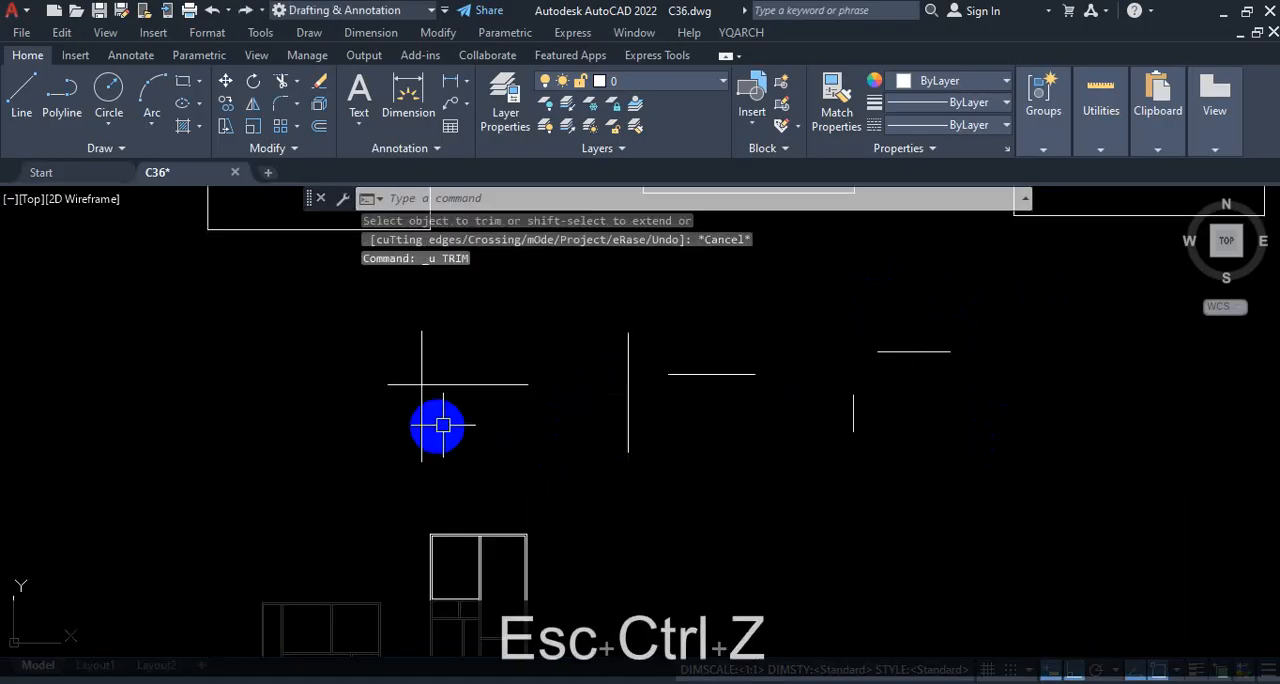
# Step: Start Fillet, check its Radius option and current radius value, and cancel the command
pyautogui.scroll(-3, 777, 466)
pyautogui.scroll(5, 786, 430)
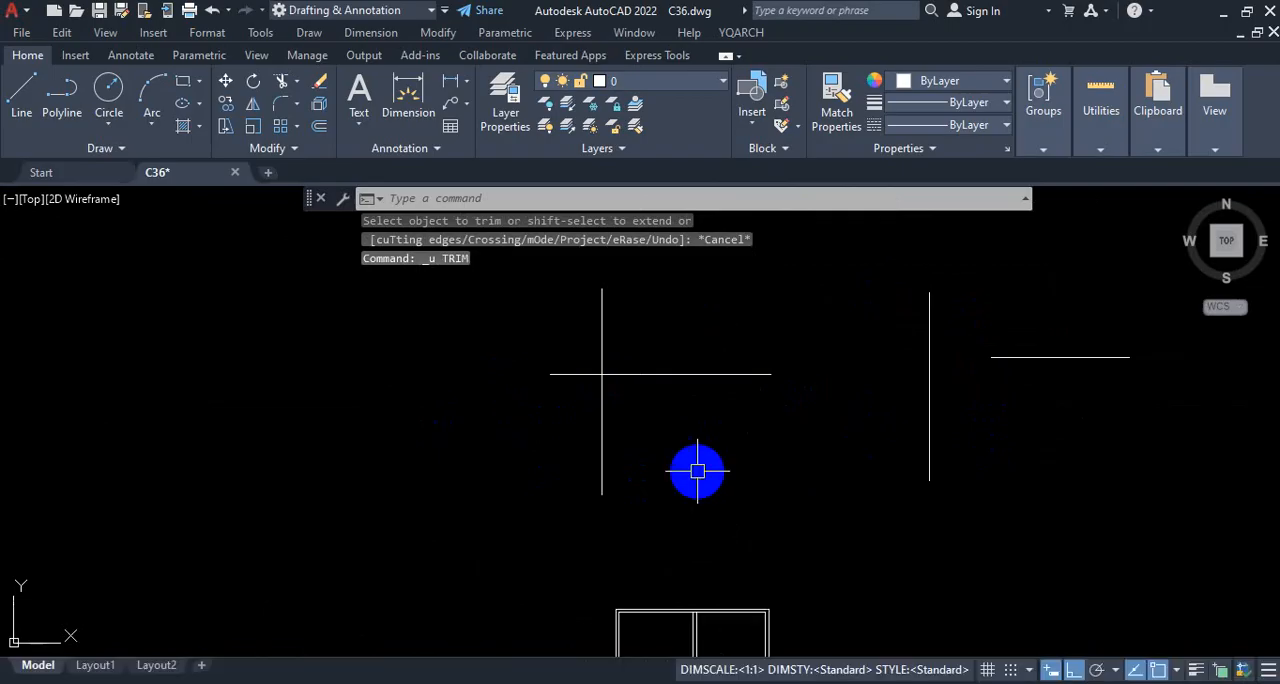
pyautogui.write('f')
pyautogui.press('Return')
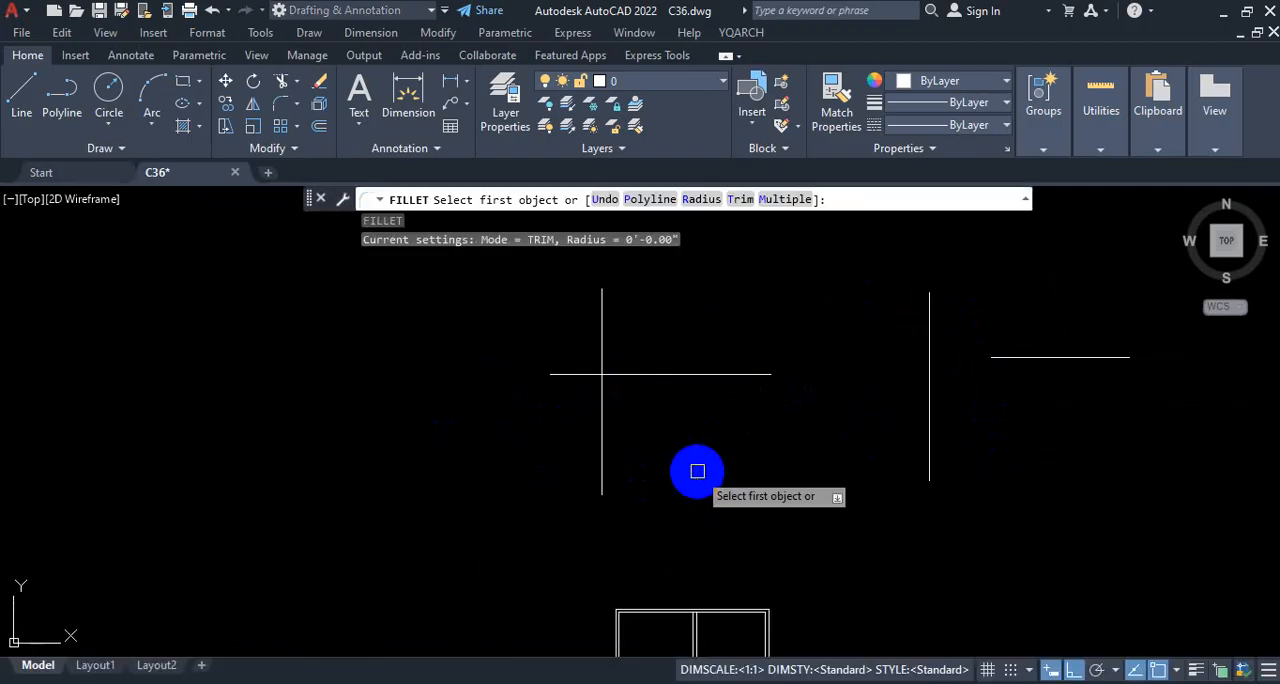
pyautogui.hotkey('ctrl', '1')
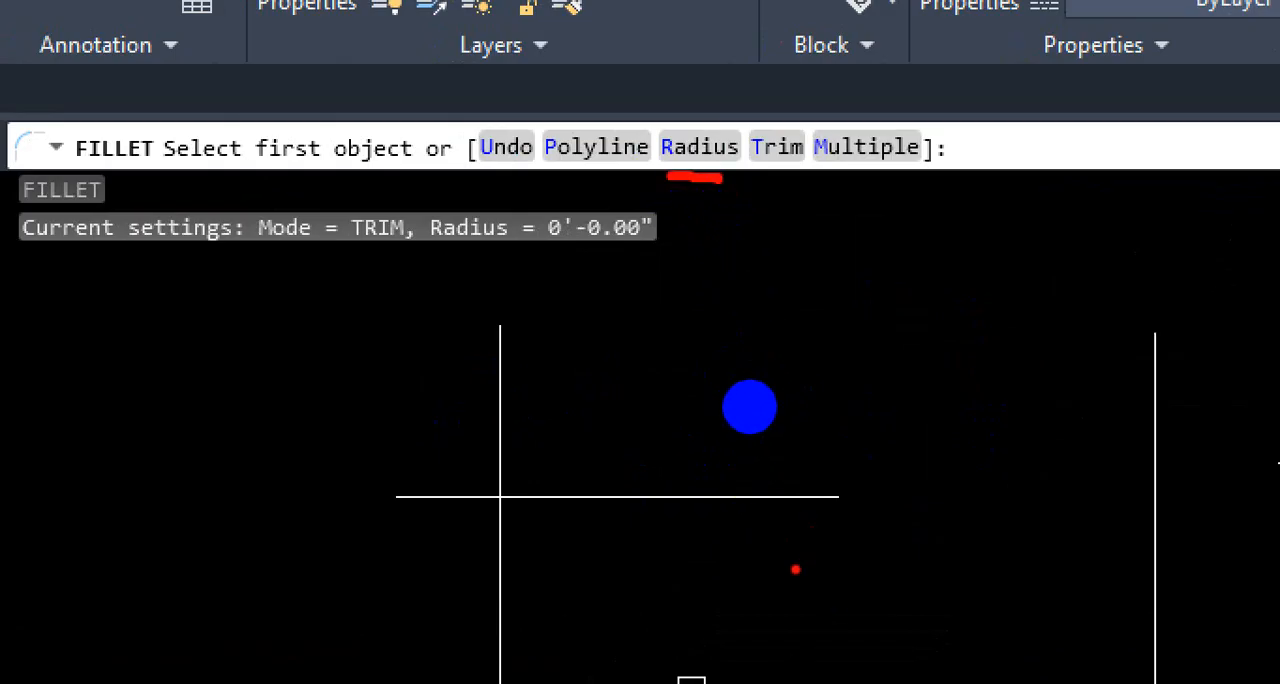
pyautogui.press('Escape')
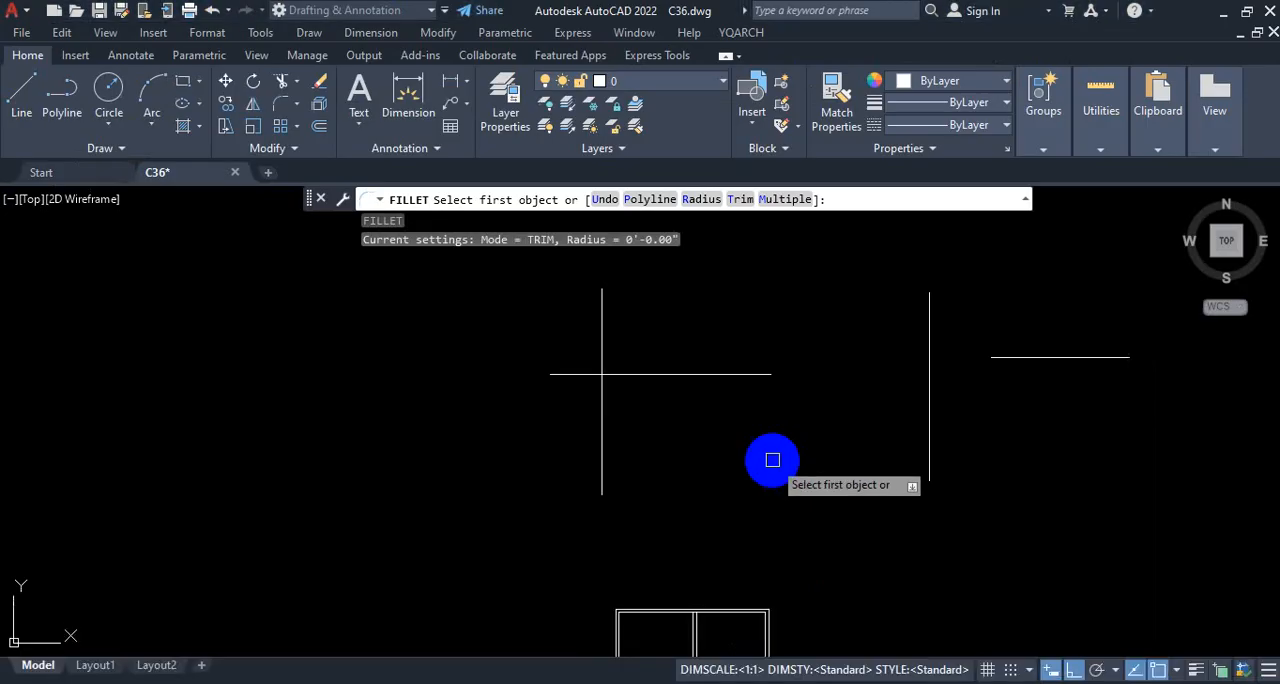
pyautogui.click(703, 200)
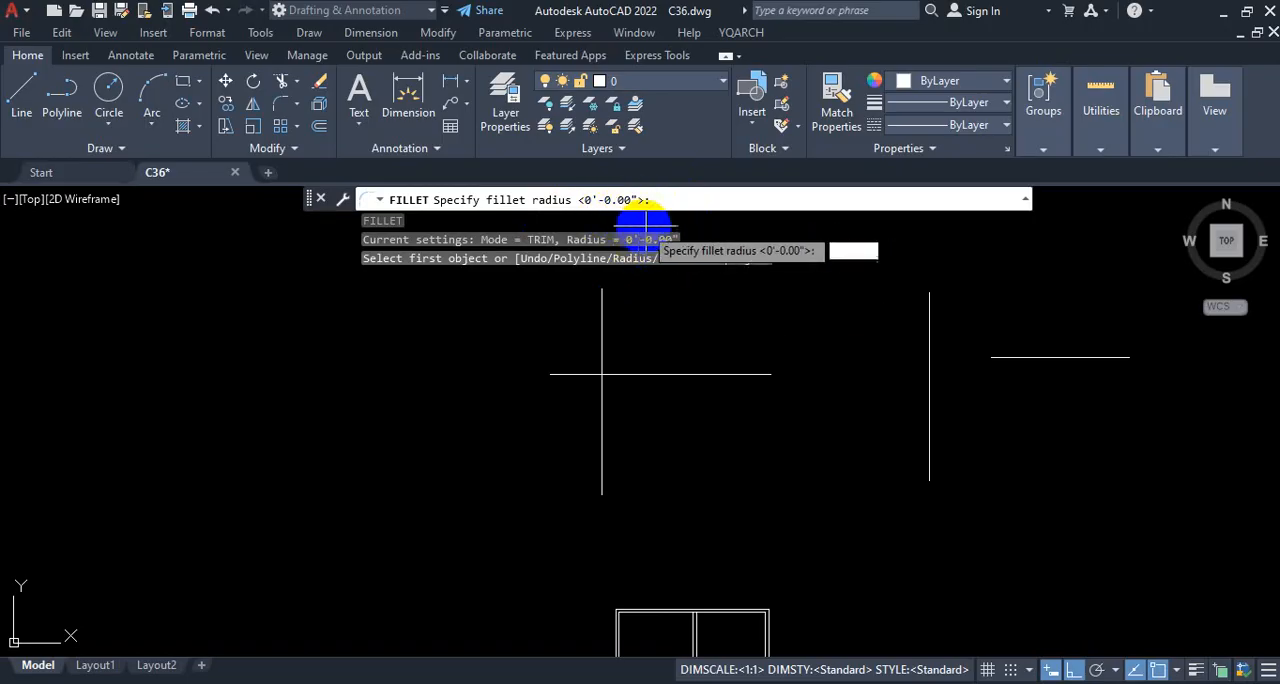
pyautogui.press('Escape')
# Step: Restart Fillet and check the radius in its current settings before choosing any lines
pyautogui.write('f')
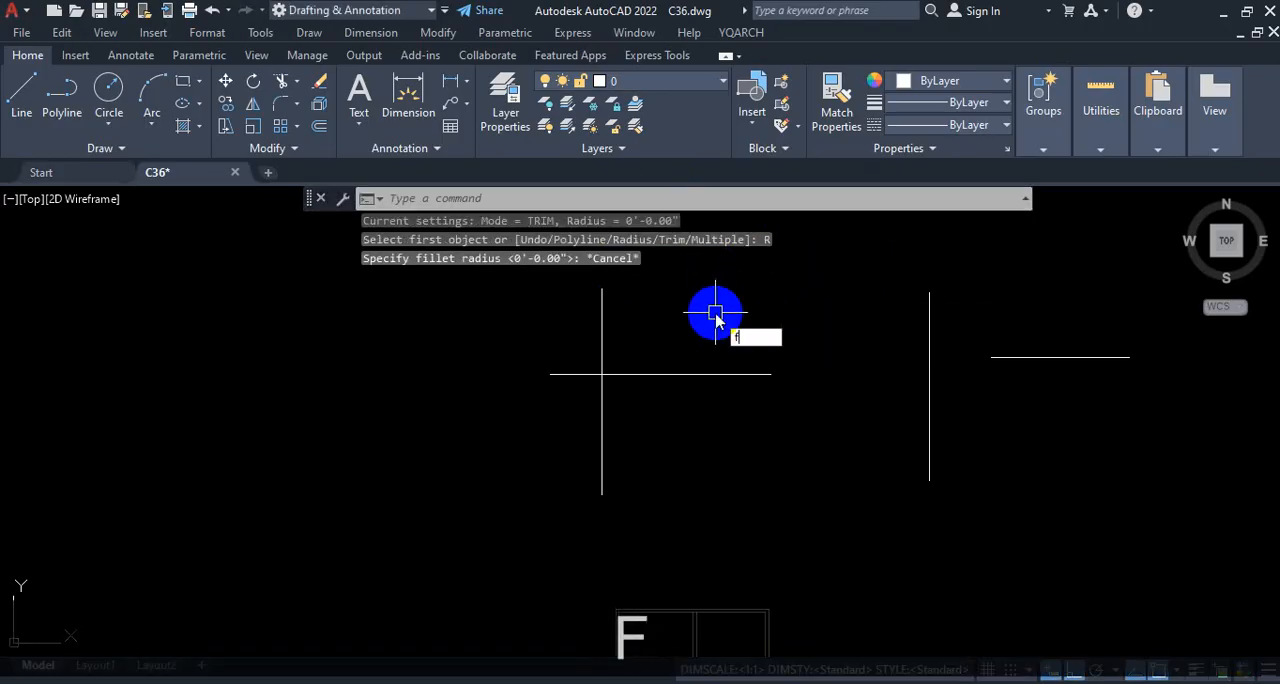
pyautogui.press('Return')
pyautogui.hotkey('ctrl', '1')
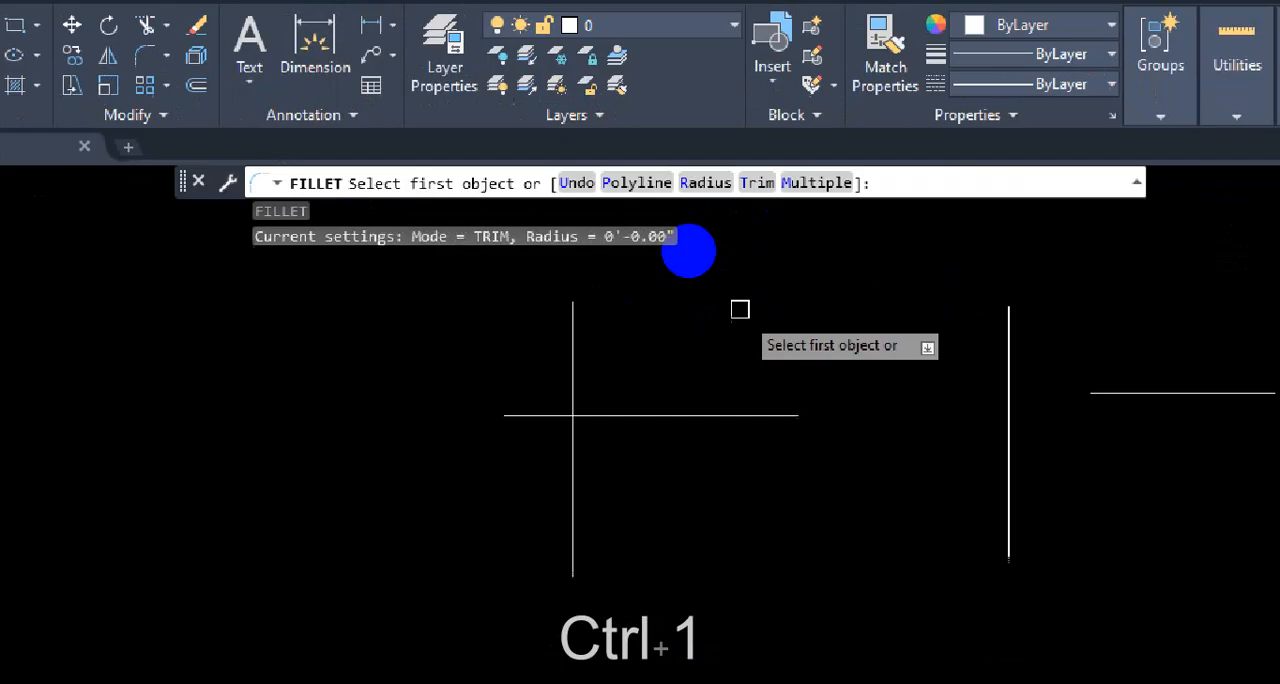
pyautogui.click(686, 225)
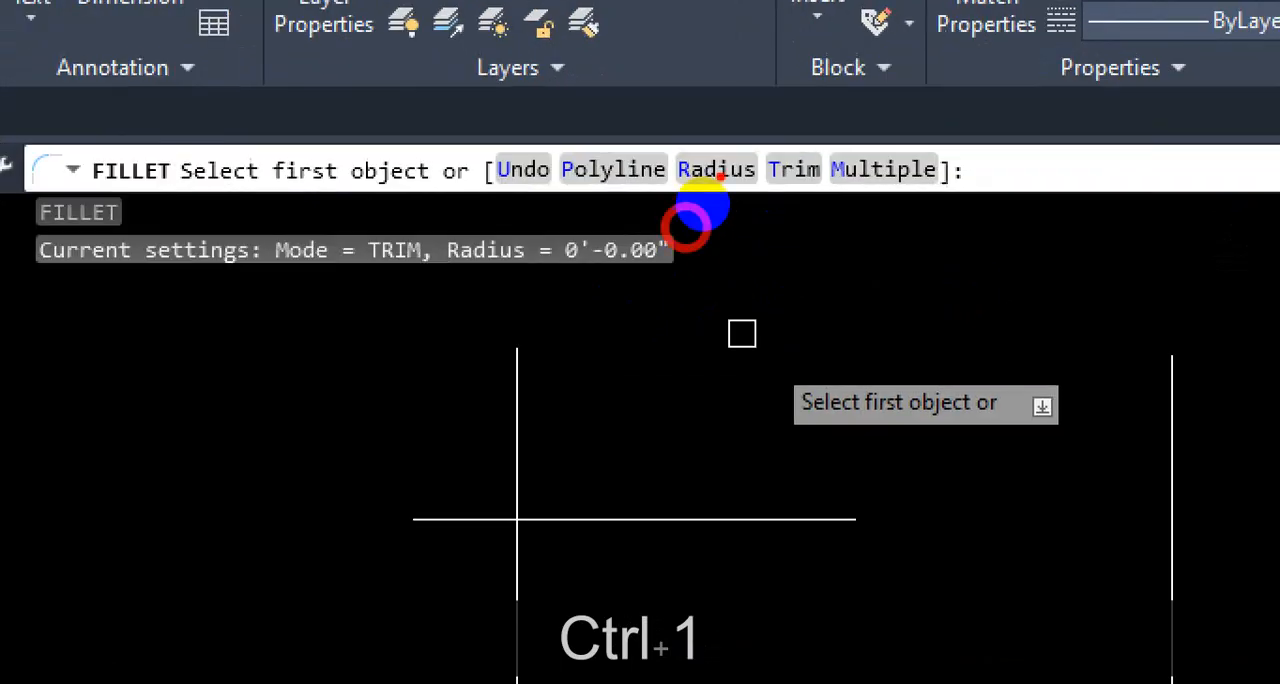
pyautogui.moveTo(728, 134)
pyautogui.mouseDown()
pyautogui.moveTo(768, 220)
pyautogui.moveTo(708, 126)
pyautogui.mouseUp()
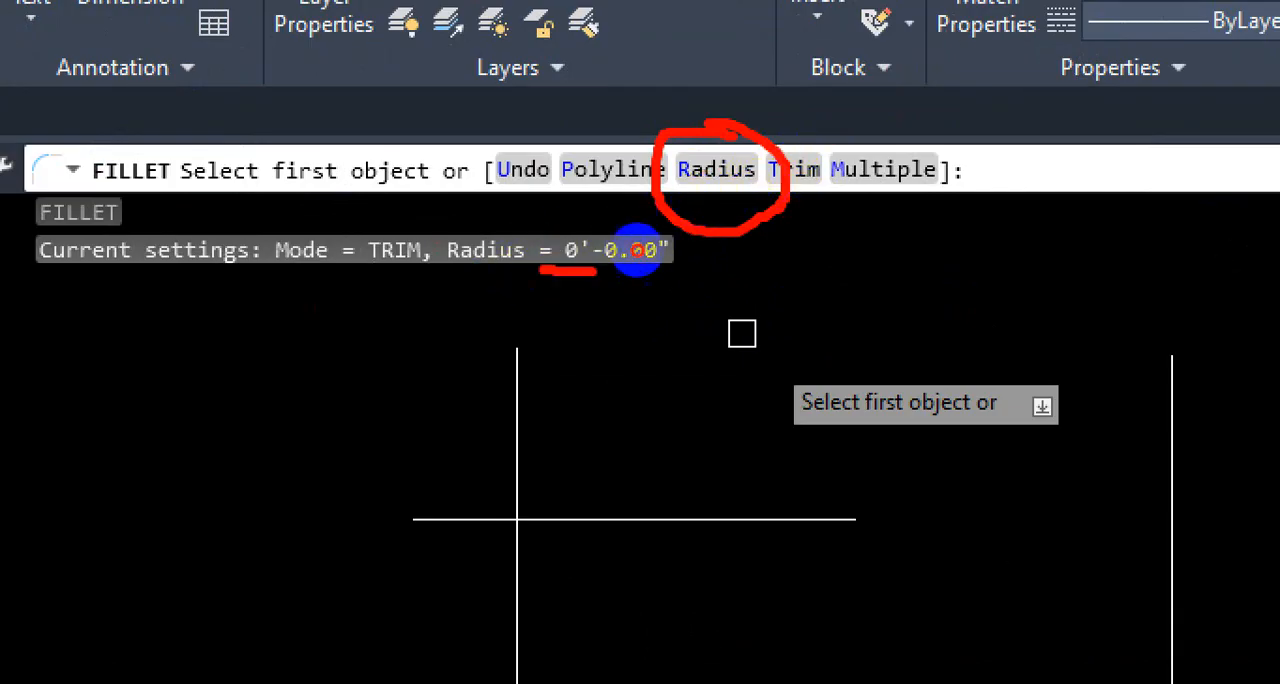
pyautogui.moveTo(636, 250)
pyautogui.mouseDown()
pyautogui.moveTo(680, 255)
pyautogui.moveTo(570, 224)
pyautogui.mouseUp()
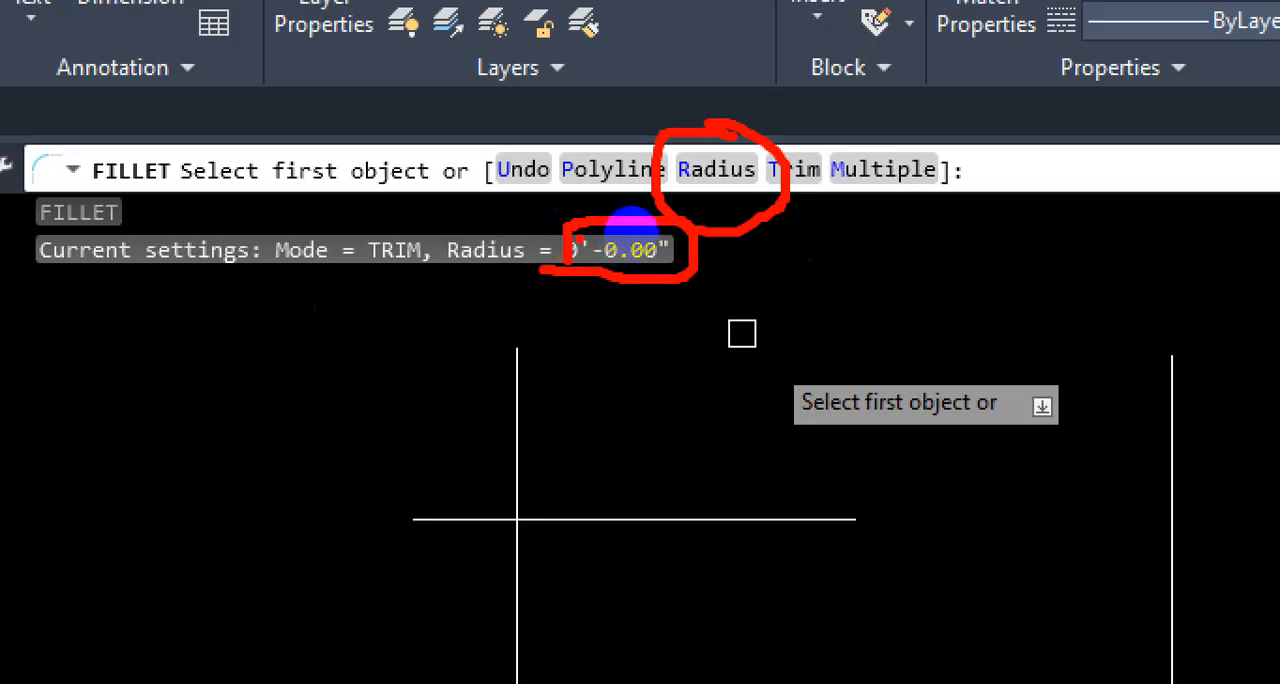
pyautogui.press('Escape')
# Step: Examine the crossing pair to identify which portions of the horizontal and vertical lines must be kept by Fillet
pyautogui.scroll(2, 614, 429)
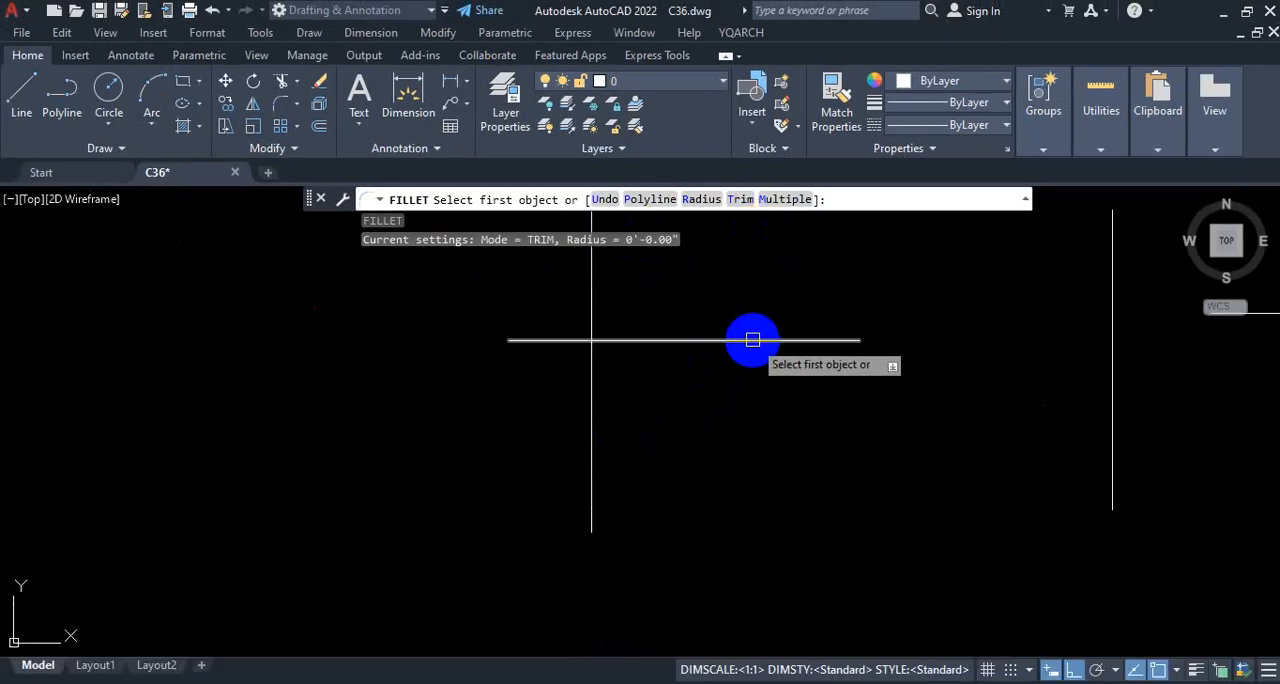
pyautogui.hotkey('ctrl', '1')
pyautogui.click(749, 350)
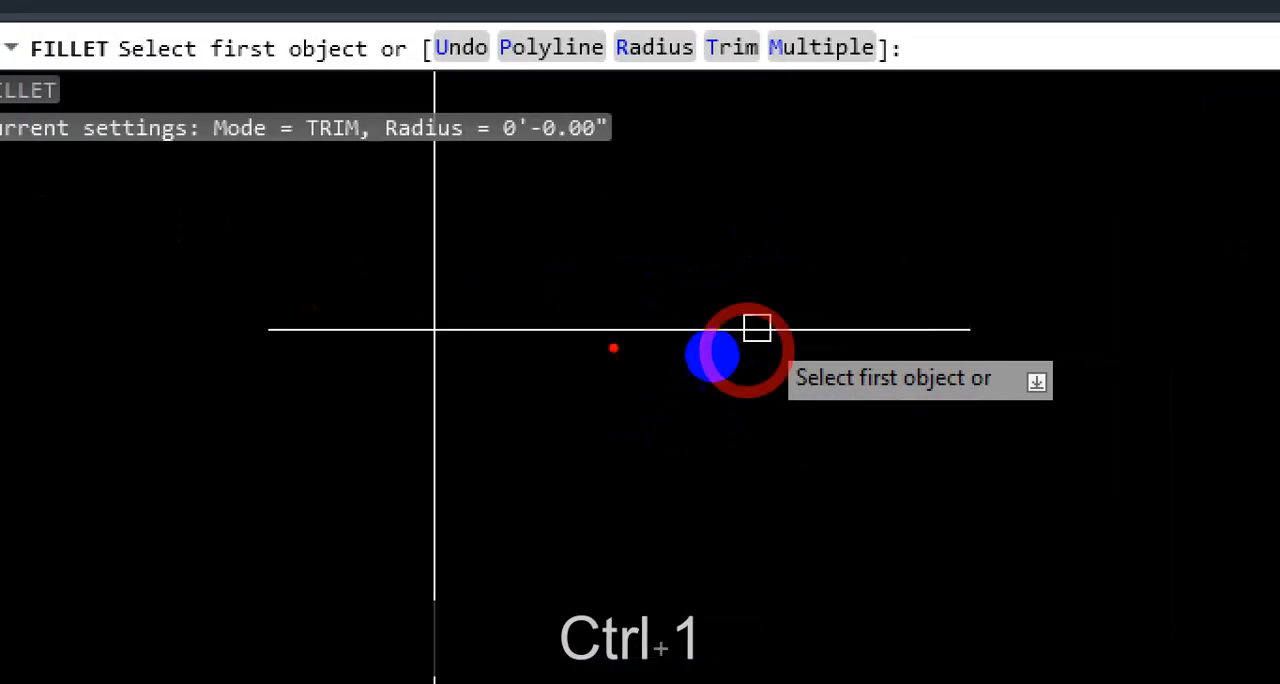
pyautogui.moveTo(617, 341); pyautogui.dragTo(829, 337)
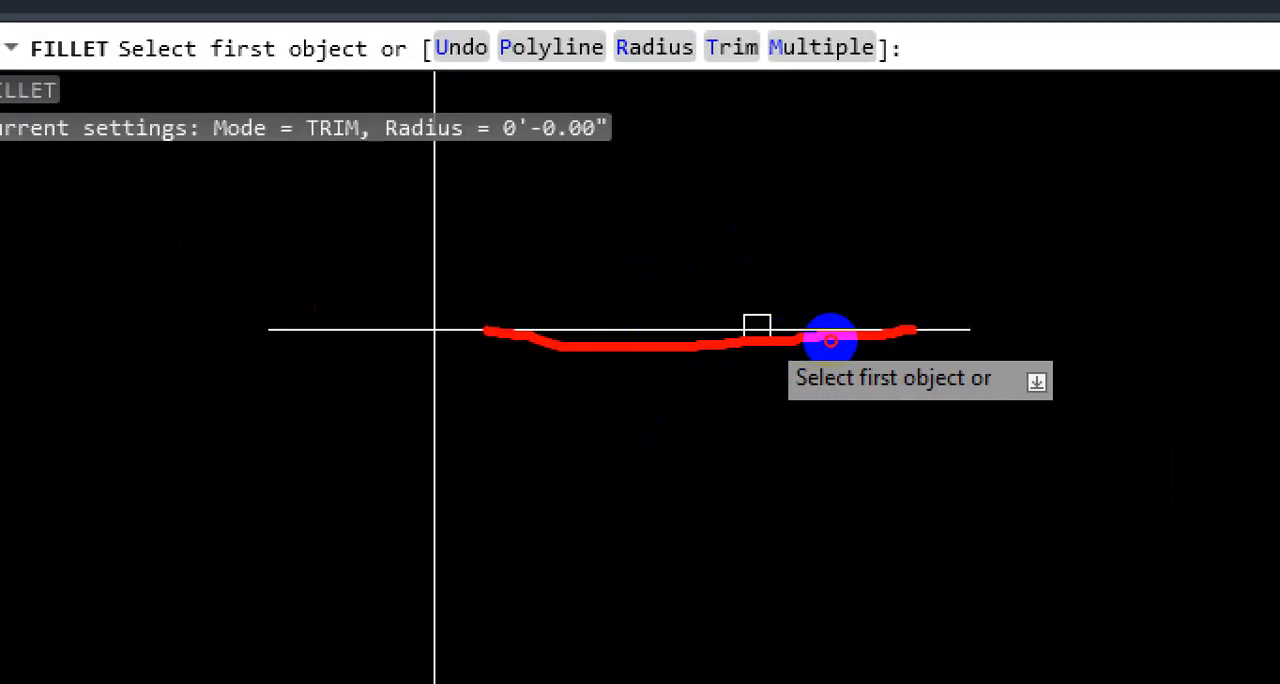
pyautogui.moveTo(737, 292)
pyautogui.mouseDown()
pyautogui.moveTo(705, 380)
pyautogui.moveTo(767, 356)
pyautogui.moveTo(434, 338)
pyautogui.moveTo(440, 653)
pyautogui.mouseUp()
pyautogui.rightClick(772, 355)
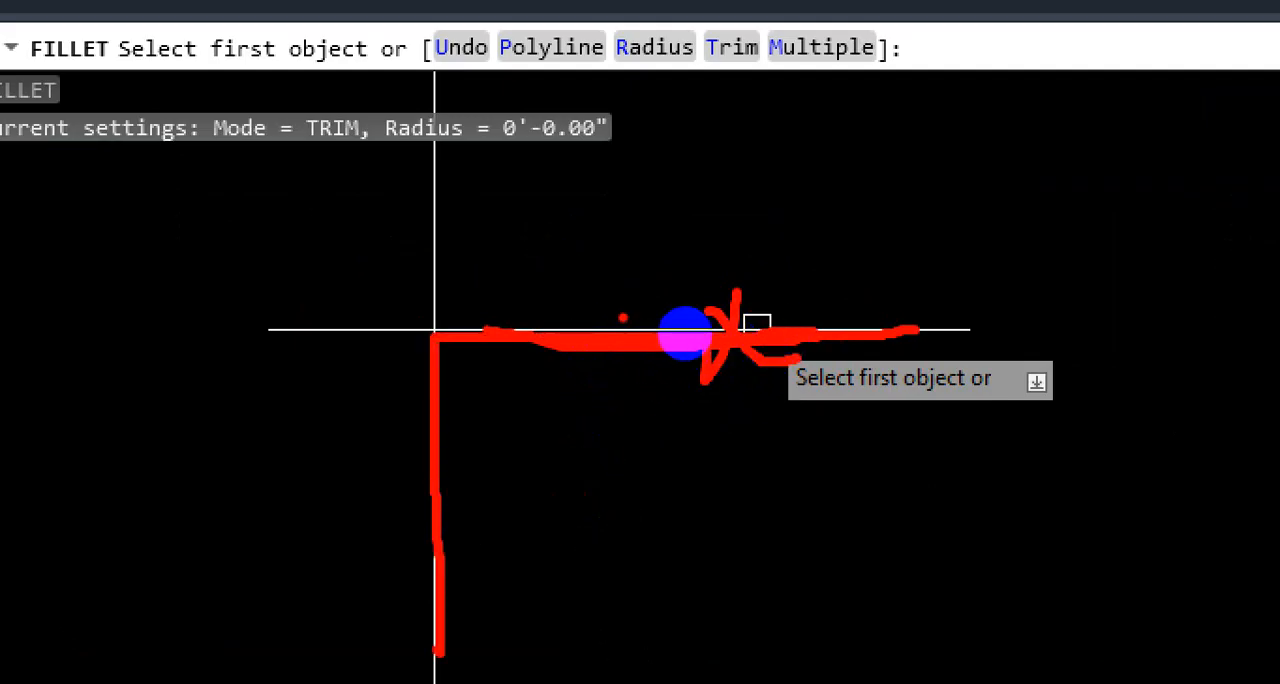
pyautogui.moveTo(550, 397)
pyautogui.mouseDown()
pyautogui.moveTo(580, 429)
pyautogui.moveTo(715, 197)
pyautogui.mouseUp()
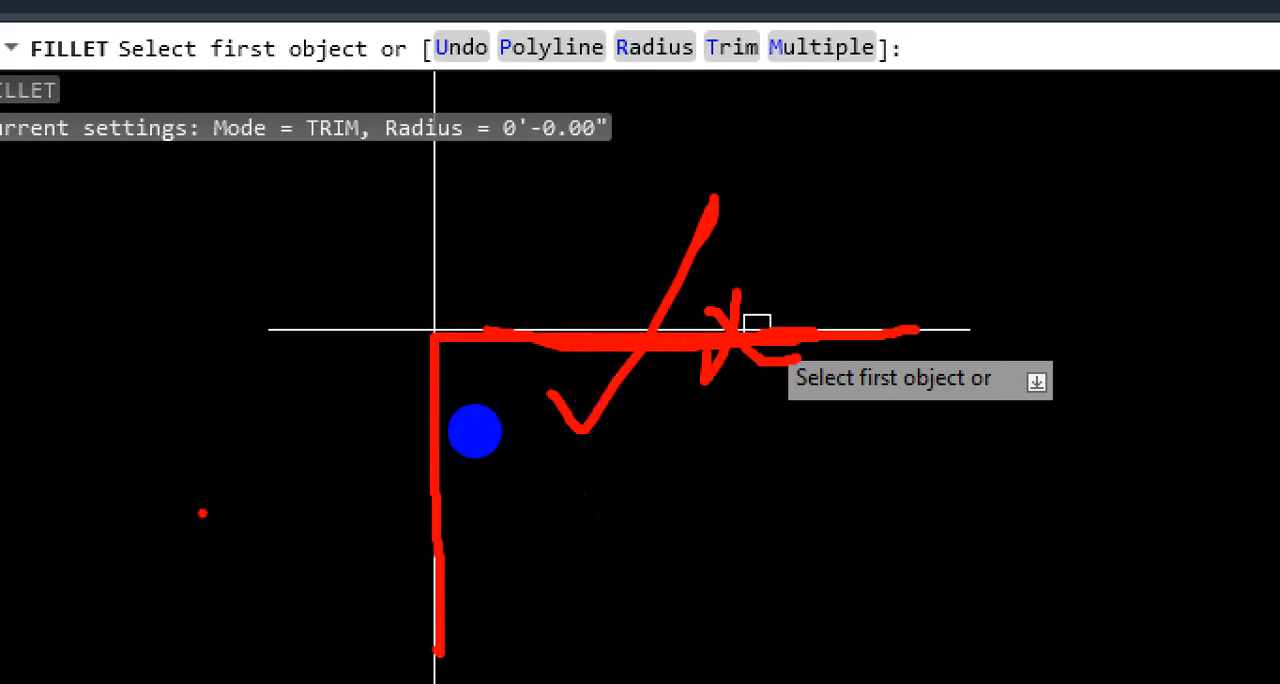
pyautogui.moveTo(237, 481); pyautogui.dragTo(373, 492)
pyautogui.moveTo(811, 299); pyautogui.dragTo(773, 403)
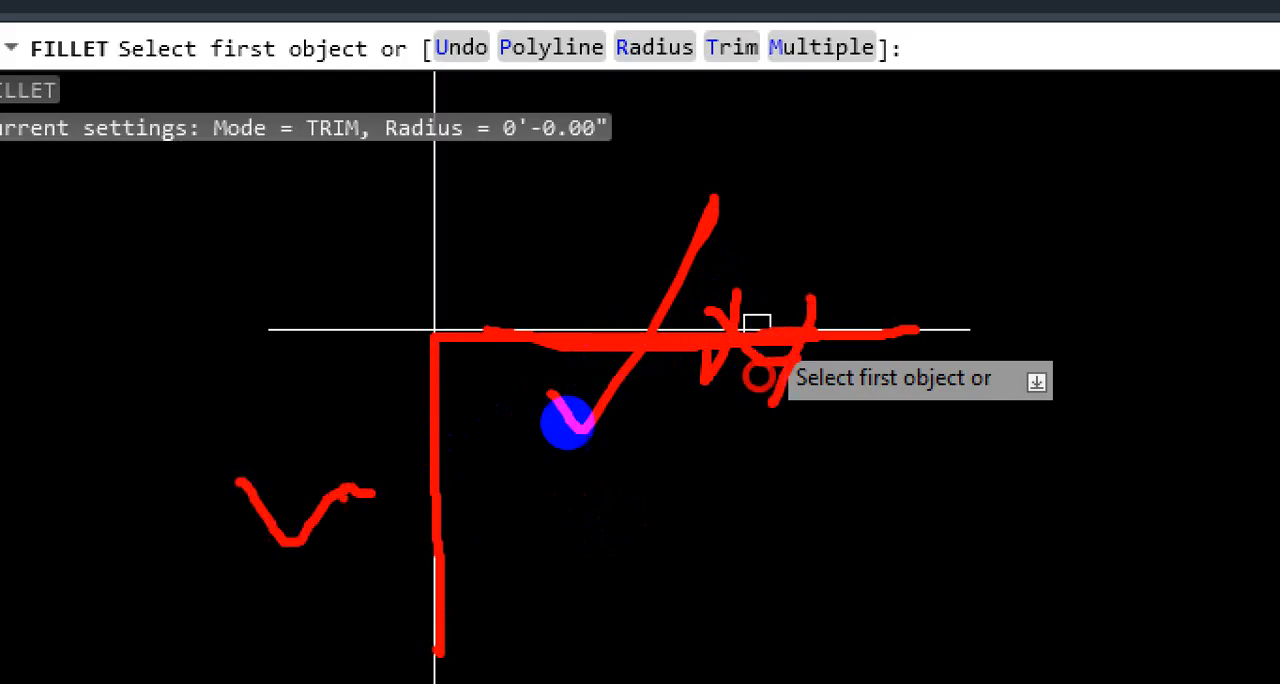
pyautogui.moveTo(482, 491); pyautogui.dragTo(356, 555)
pyautogui.moveTo(378, 467); pyautogui.dragTo(519, 597)
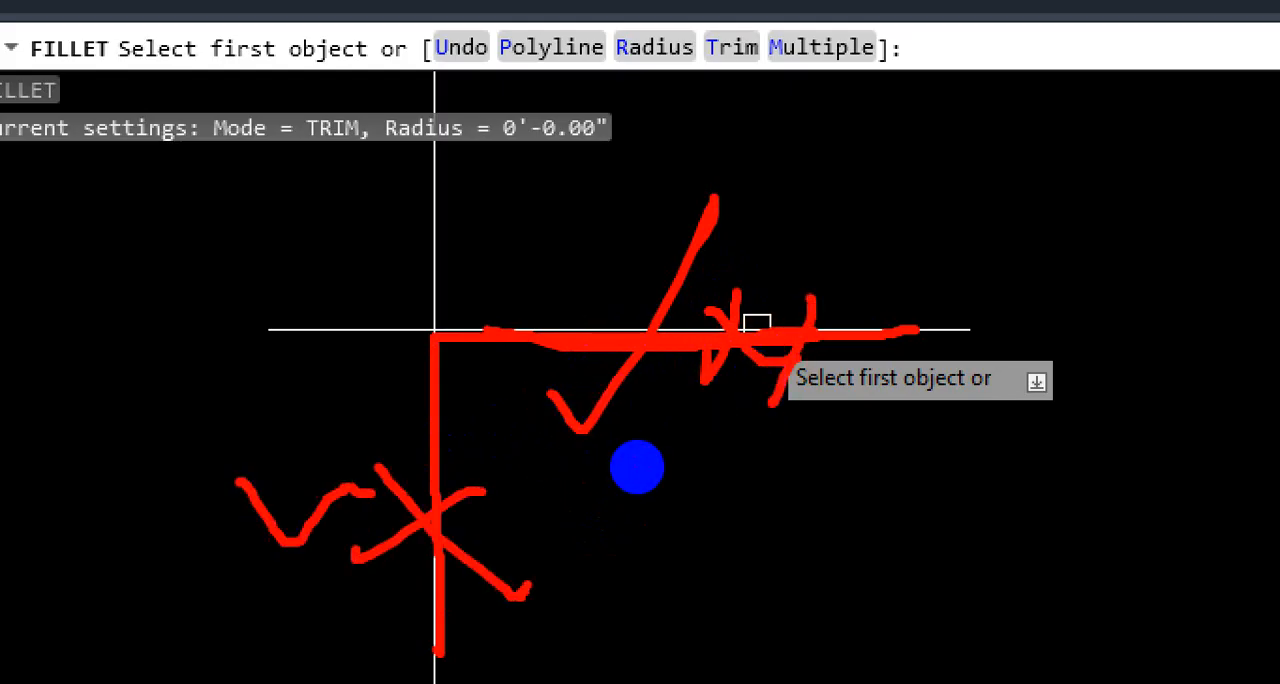
pyautogui.press('Escape')
# Step: Fillet the crossing pair into a sharp corner, keeping the right and lower portions with the apply-corner option, and undo that fillet
pyautogui.click(970, 329)
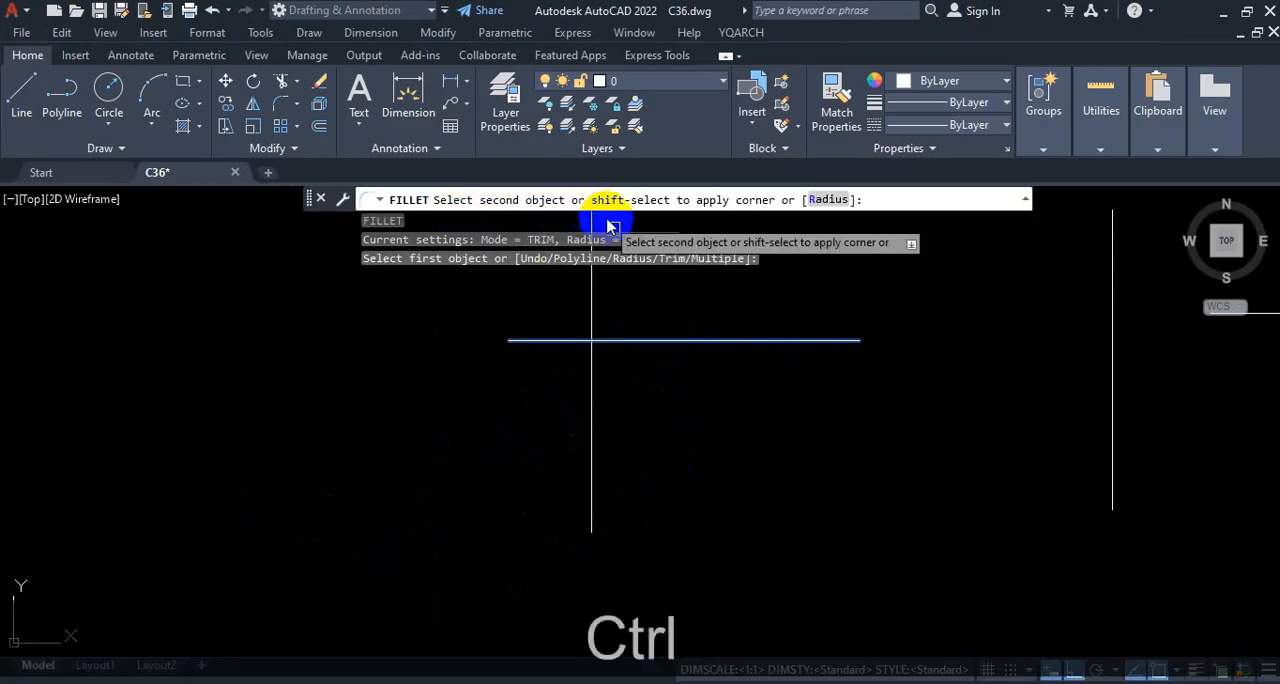
pyautogui.hotkey('ctrl', '1')
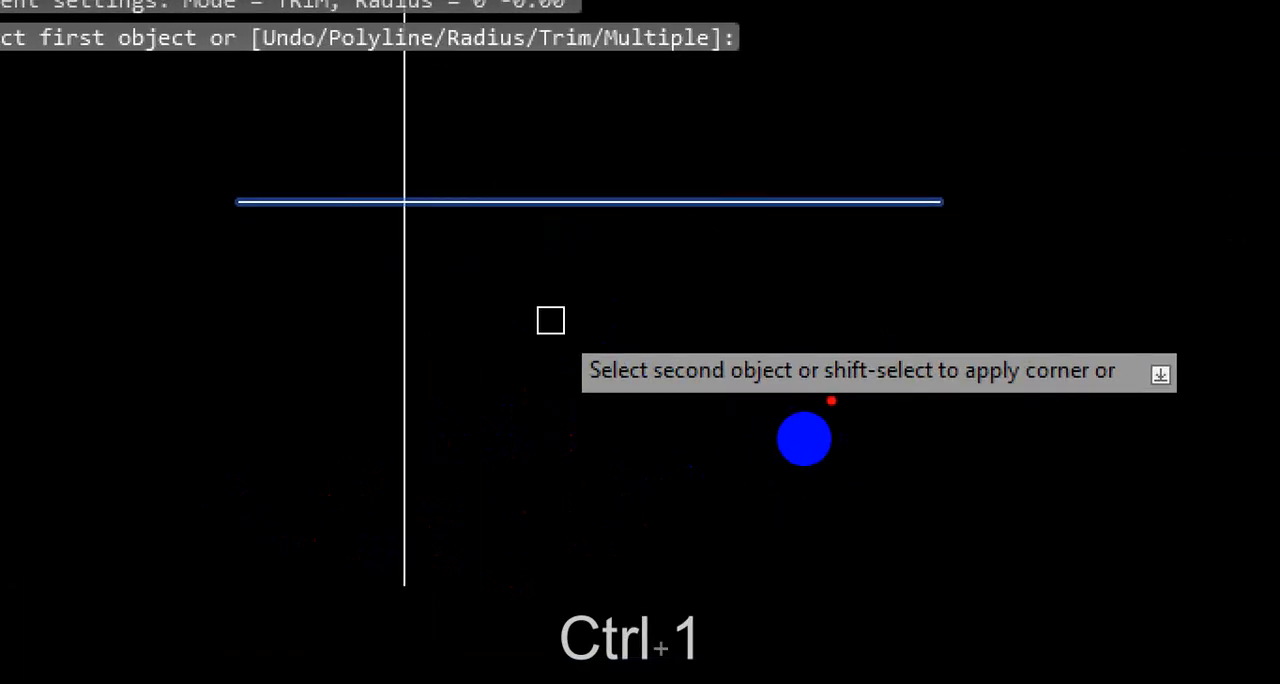
pyautogui.moveTo(830, 439)
pyautogui.mouseDown()
pyautogui.moveTo(826, 406)
pyautogui.moveTo(800, 423)
pyautogui.mouseUp()
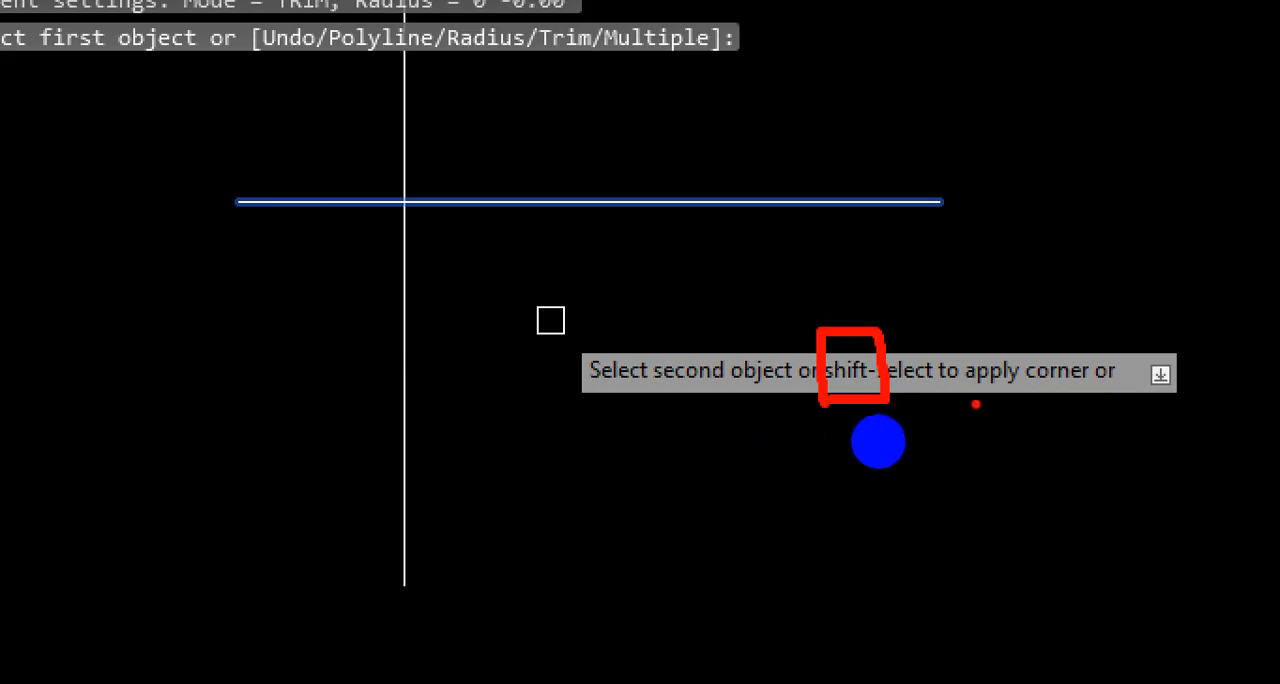
pyautogui.moveTo(965, 400); pyautogui.dragTo(1140, 408)
pyautogui.moveTo(1140, 310); pyautogui.dragTo(952, 395)
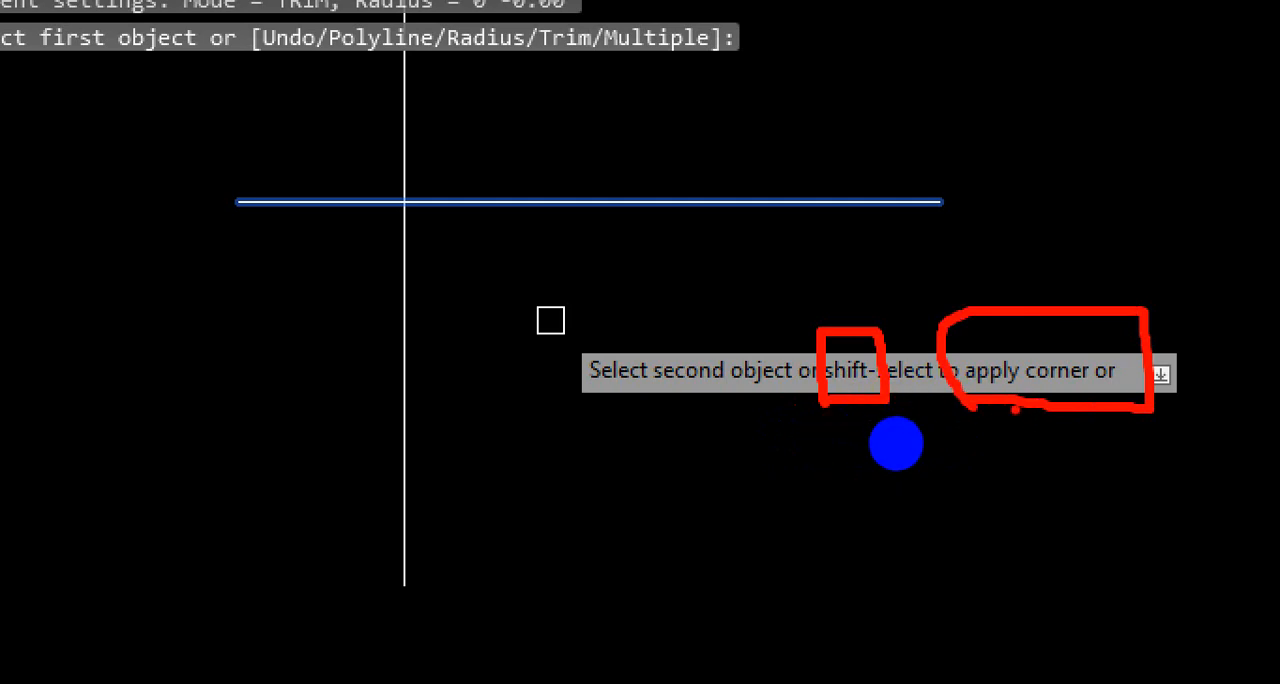
pyautogui.press('Escape')
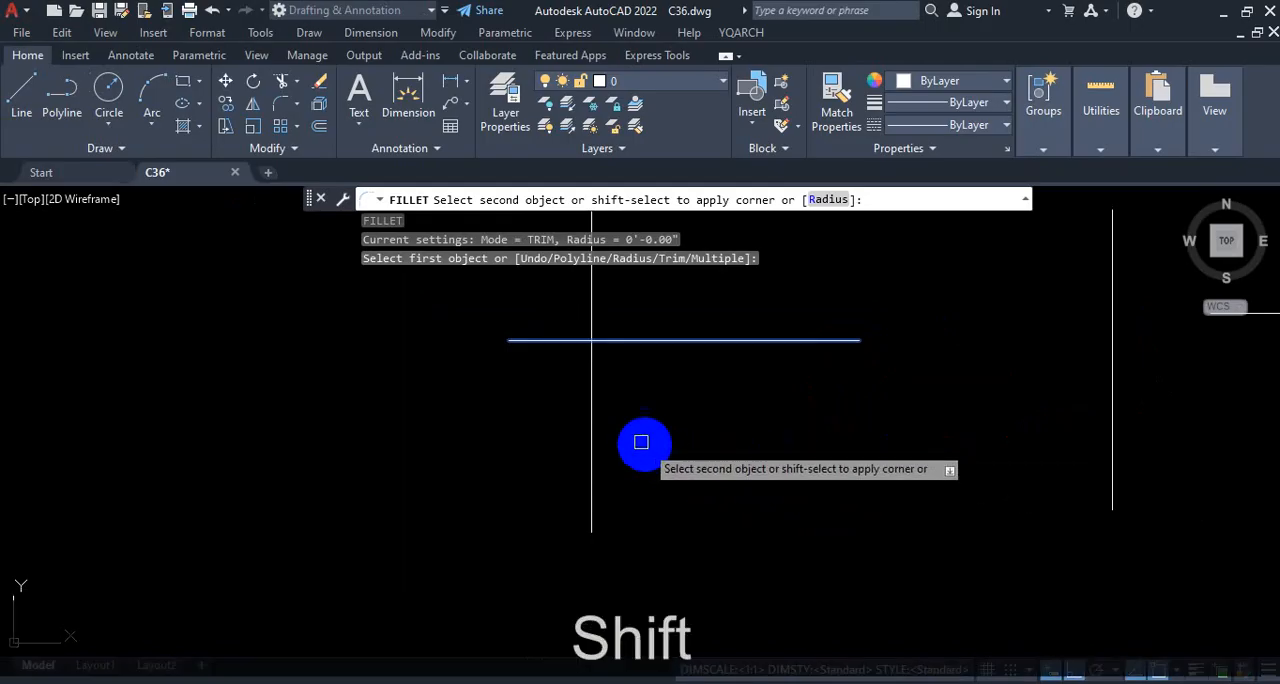
pyautogui.keyDown('shift'); pyautogui.click(595, 428); pyautogui.keyUp('shift')
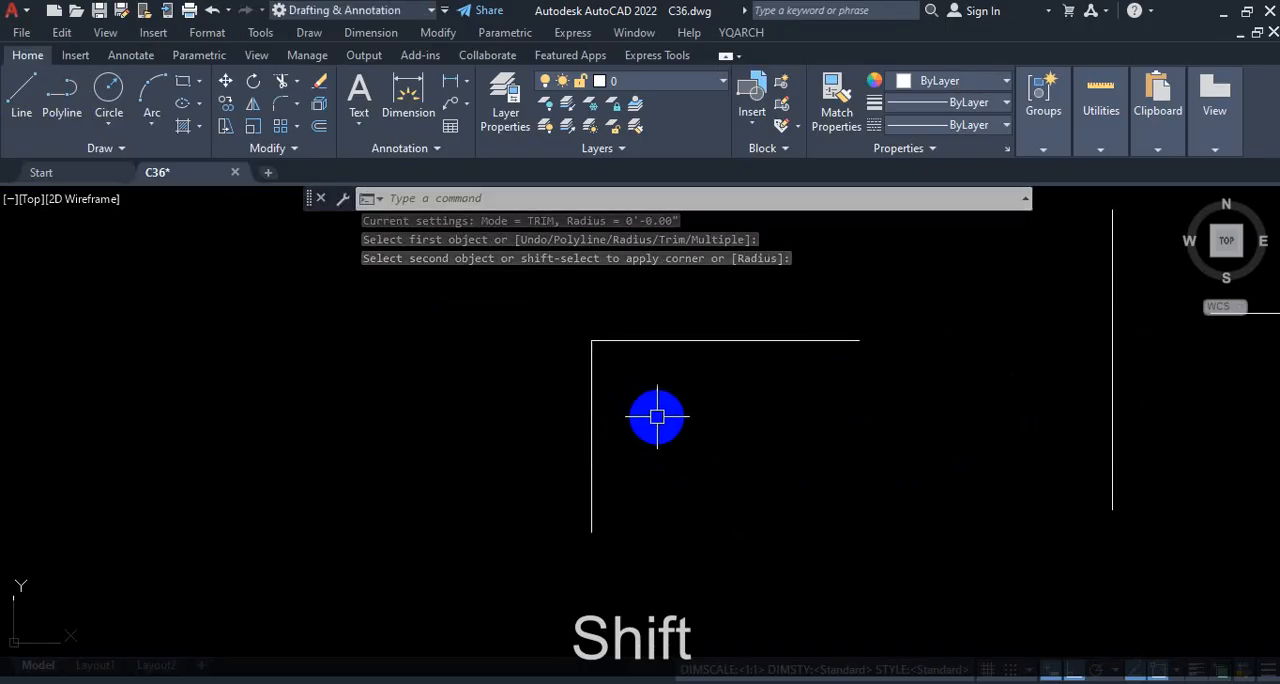
pyautogui.hotkey('ctrl', 'z')
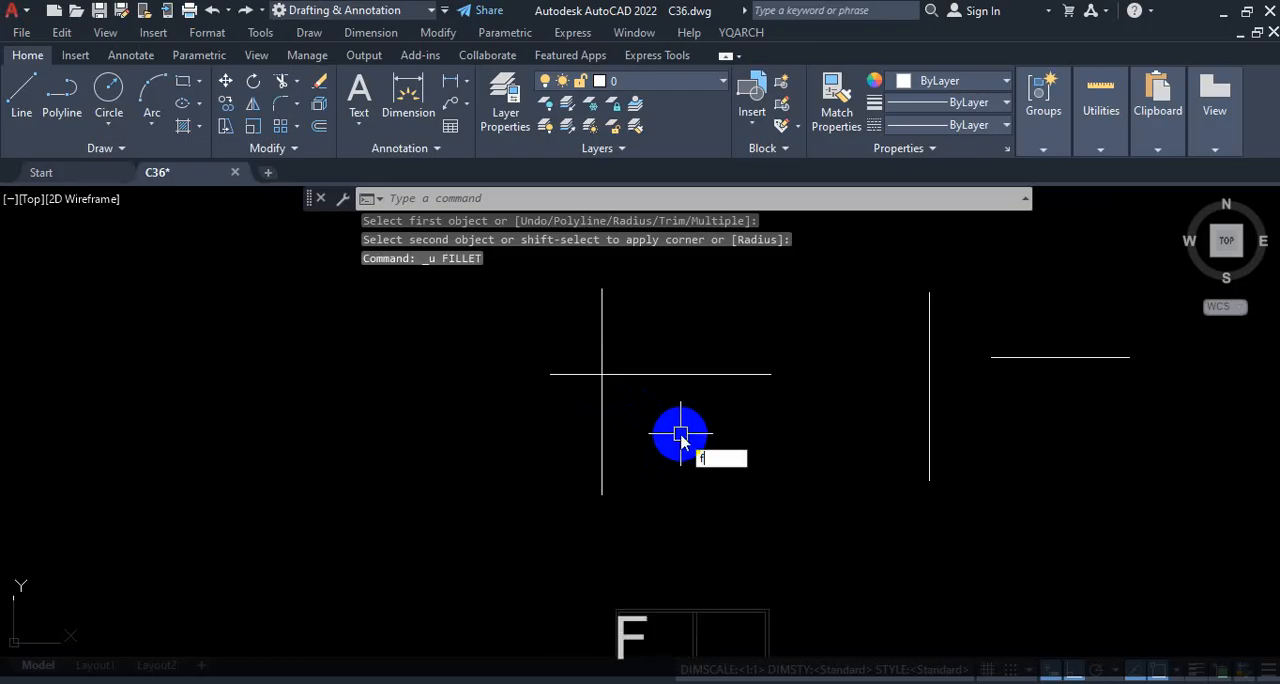
# Step: Run Fillet with the Multiple option and join the crossing sample pair into a sharp corner, keeping its right and lower portions
pyautogui.write('f')
pyautogui.press('Return')
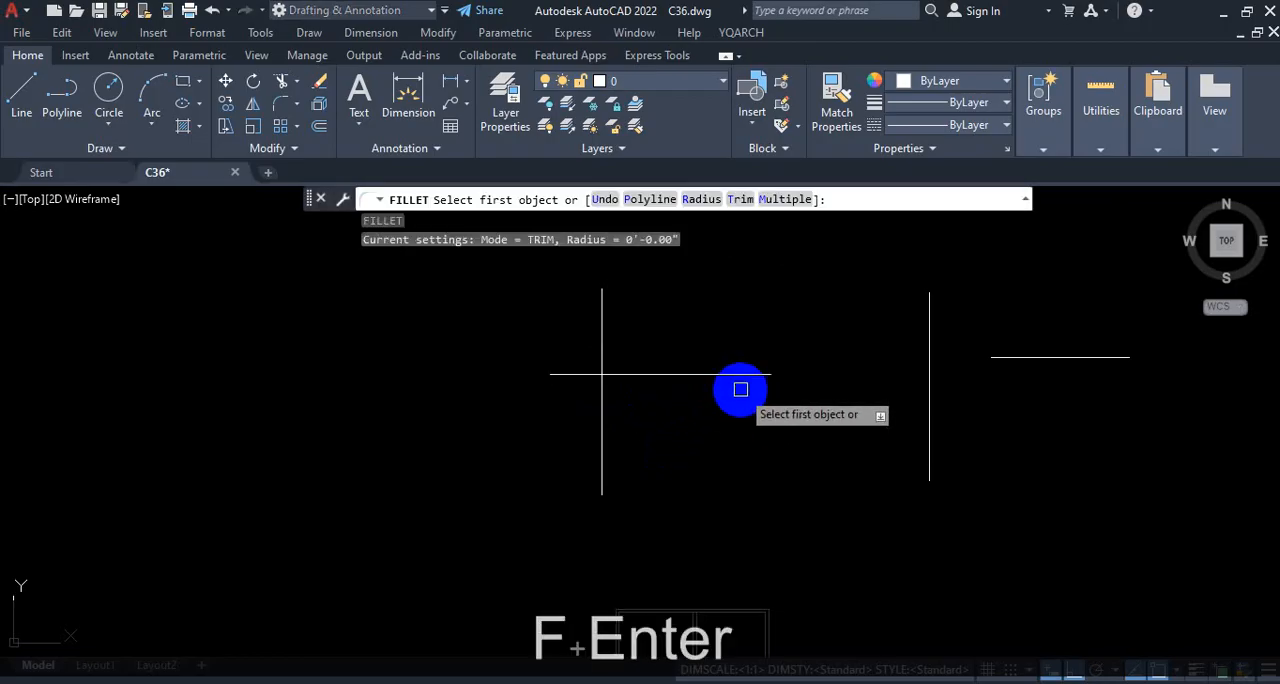
pyautogui.scroll(-4, 631, 390)
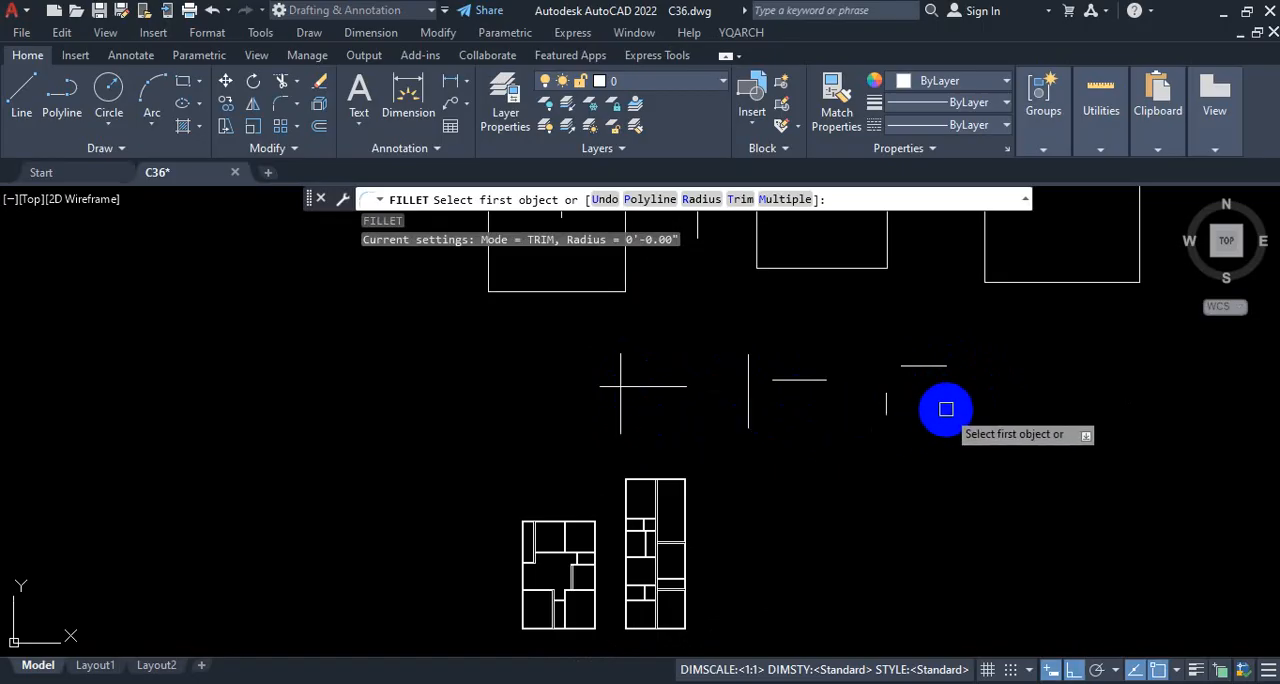
pyautogui.hotkey('ctrl', '1')
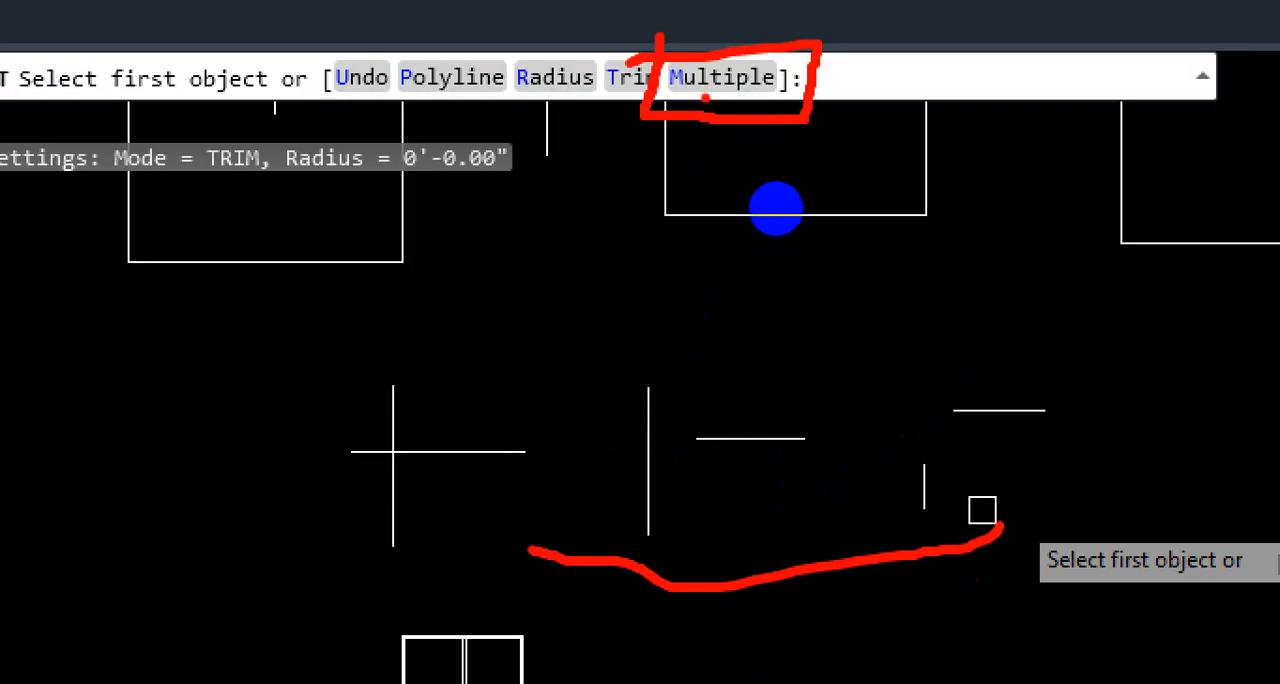
pyautogui.moveTo(702, 98); pyautogui.dragTo(811, 63)
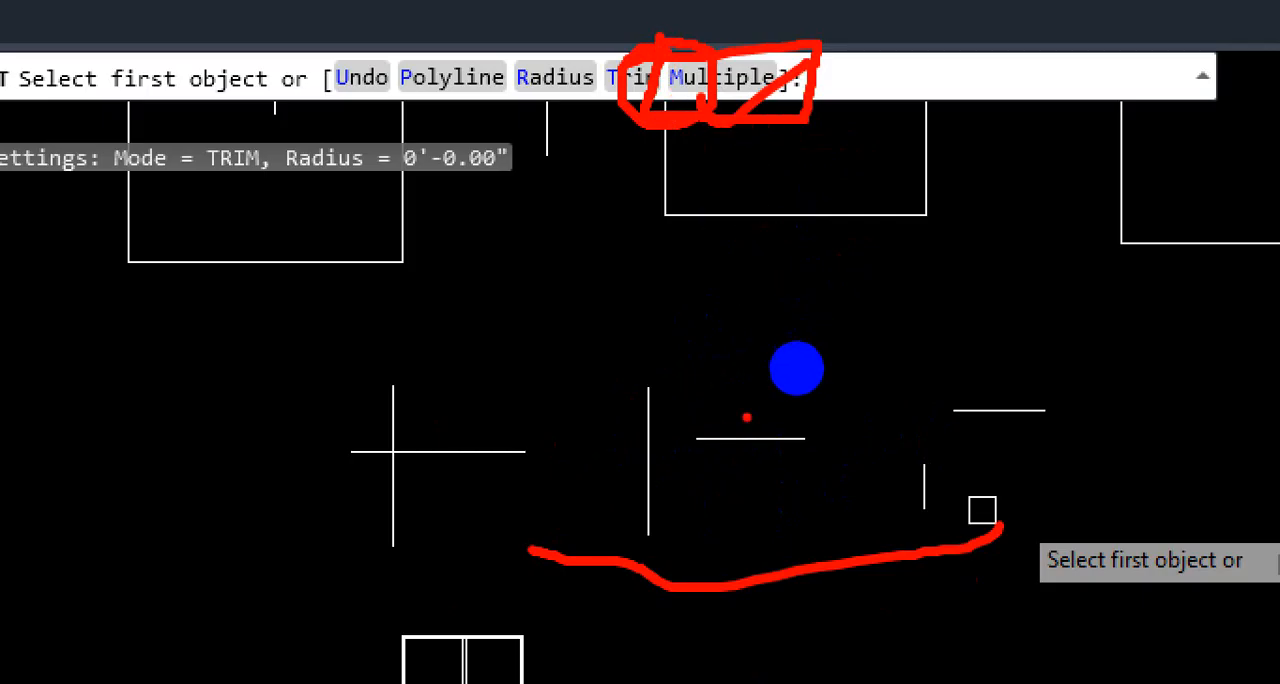
pyautogui.press('Escape')
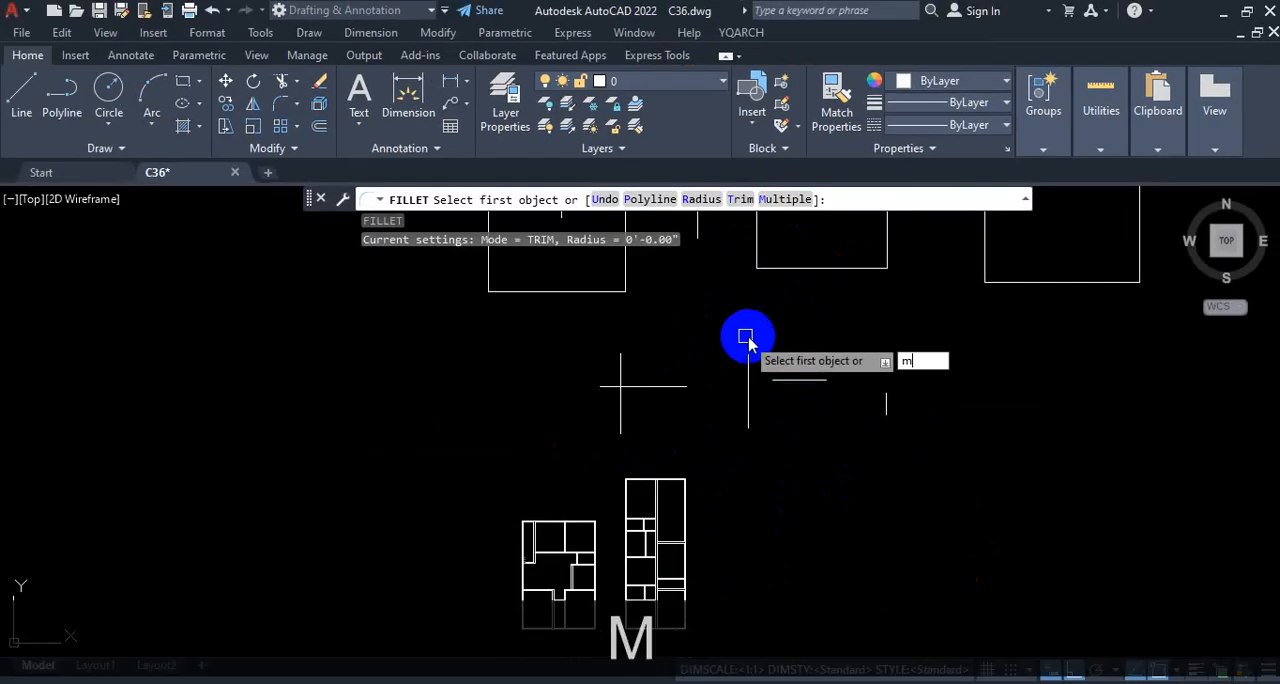
pyautogui.press('Return')
pyautogui.scroll(2, 689, 426)
pyautogui.click(667, 363)
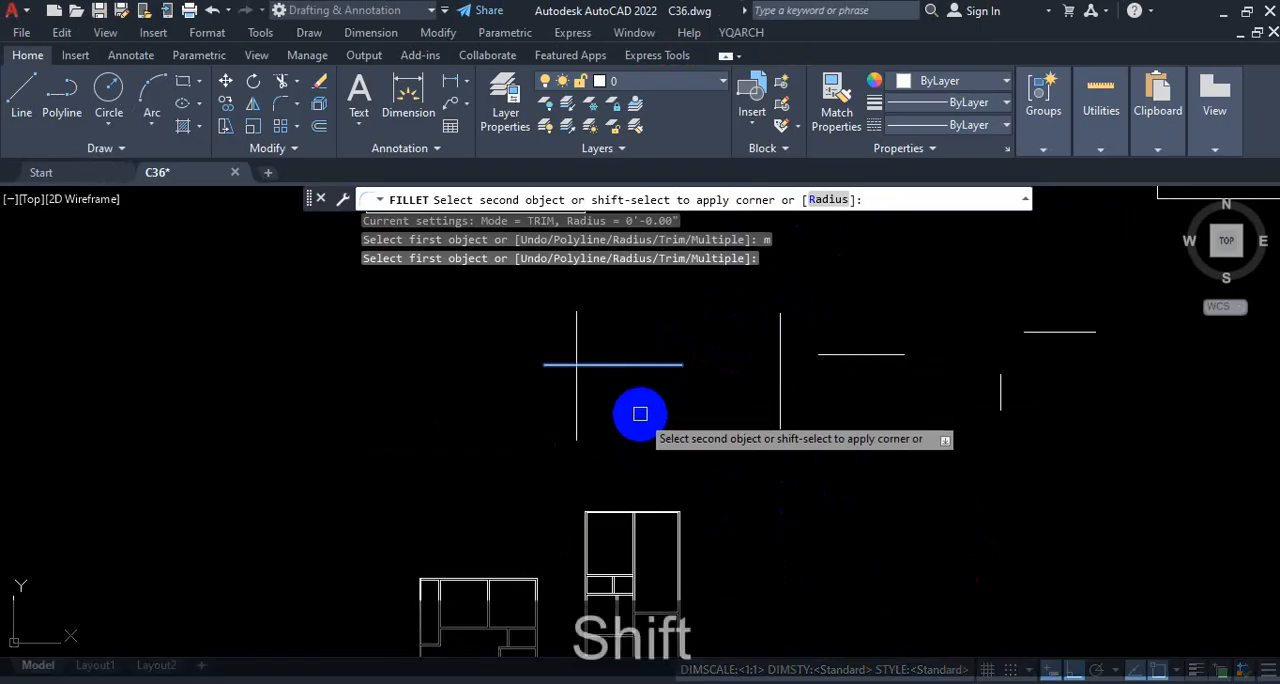
pyautogui.keyDown('shift'); pyautogui.click(581, 414); pyautogui.keyUp('shift')
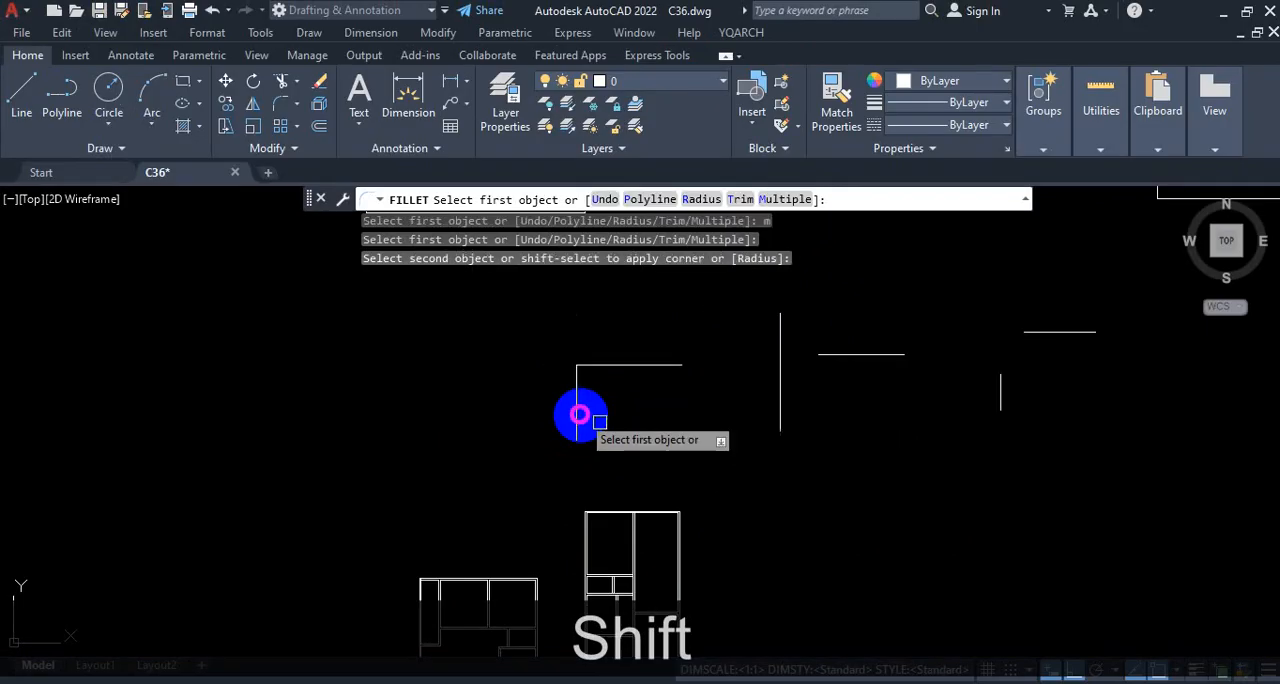
# Step: Fillet the other two sample line pairs into sharp corners, keeping the right horizontal and lower vertical portions
pyautogui.click(876, 354)
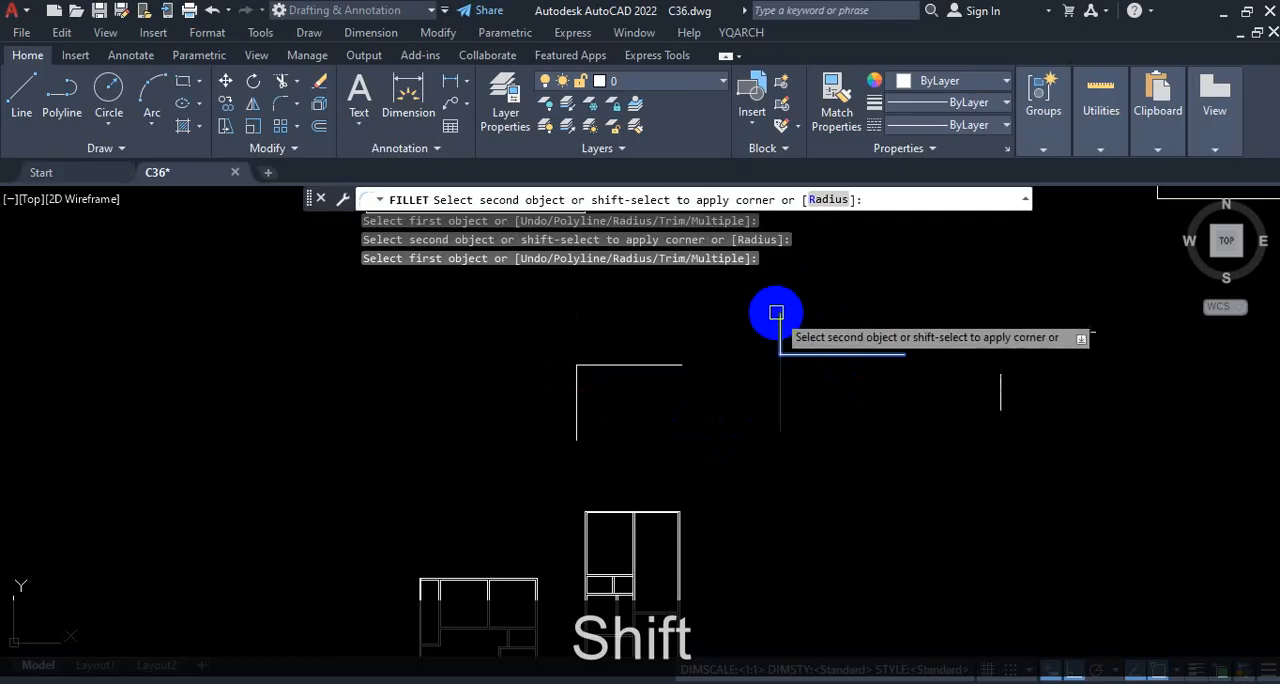
pyautogui.keyDown('shift'); pyautogui.click(780, 398); pyautogui.keyUp('shift')
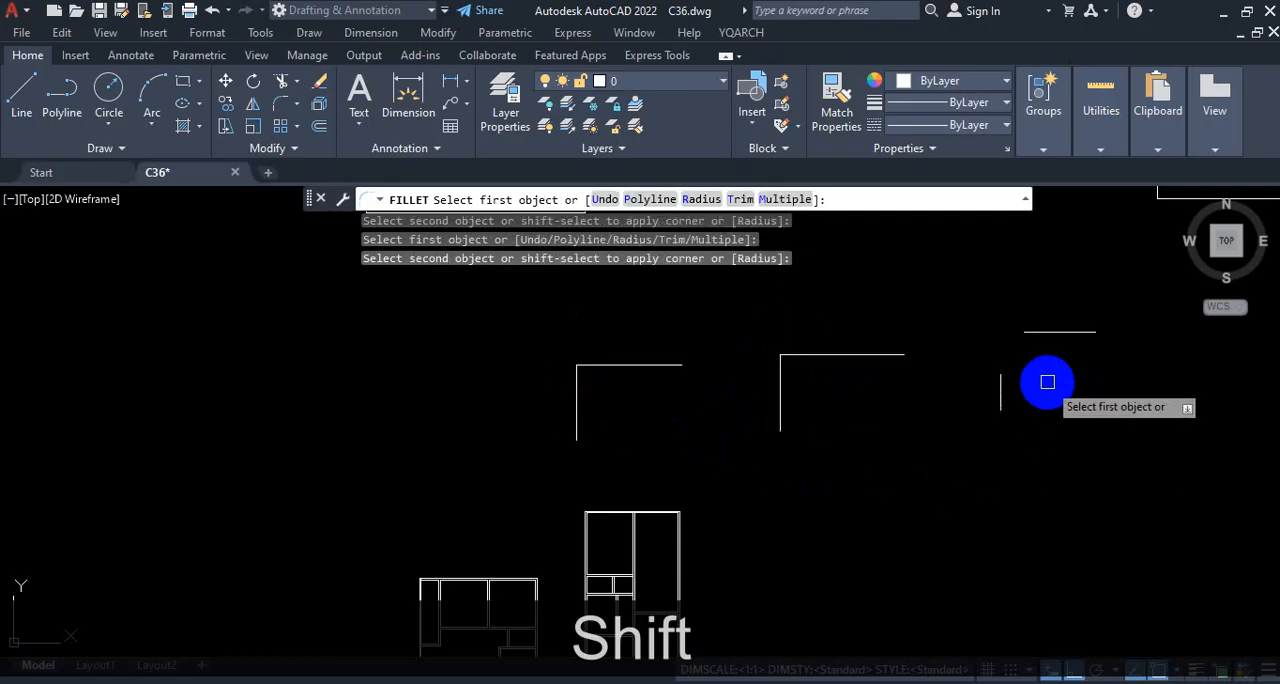
pyautogui.click(1062, 333)
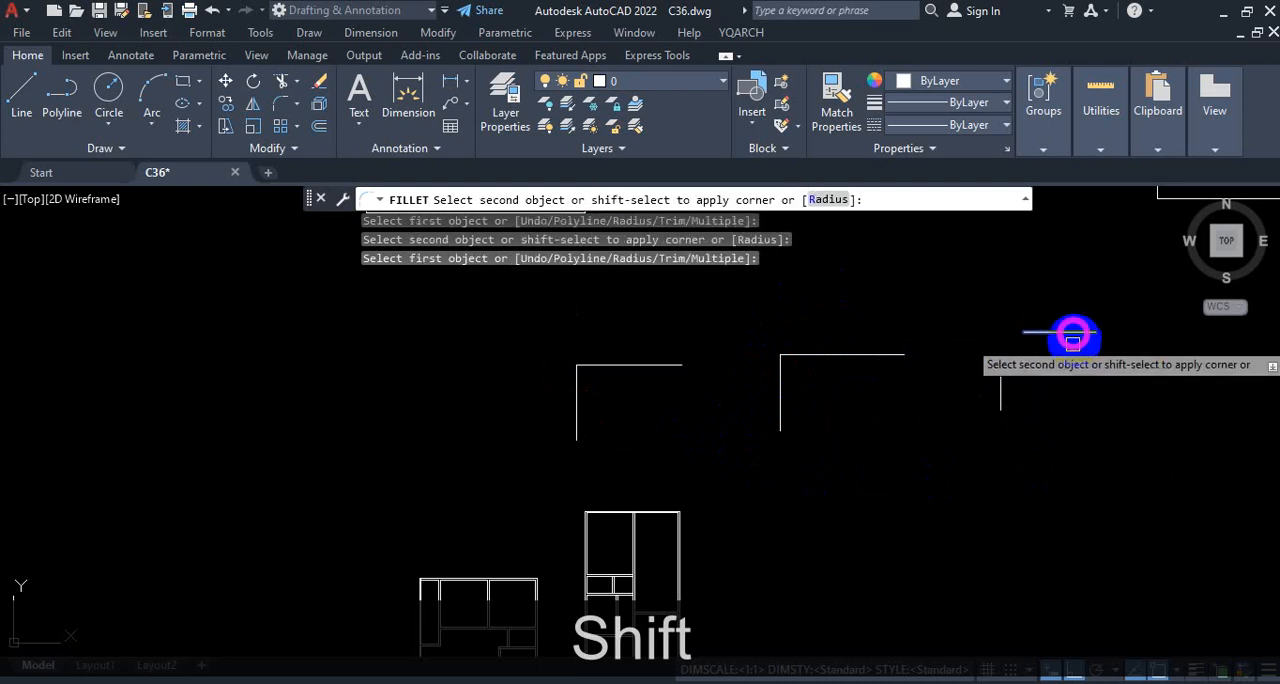
pyautogui.keyDown('shift'); pyautogui.click(1000, 393); pyautogui.keyUp('shift')
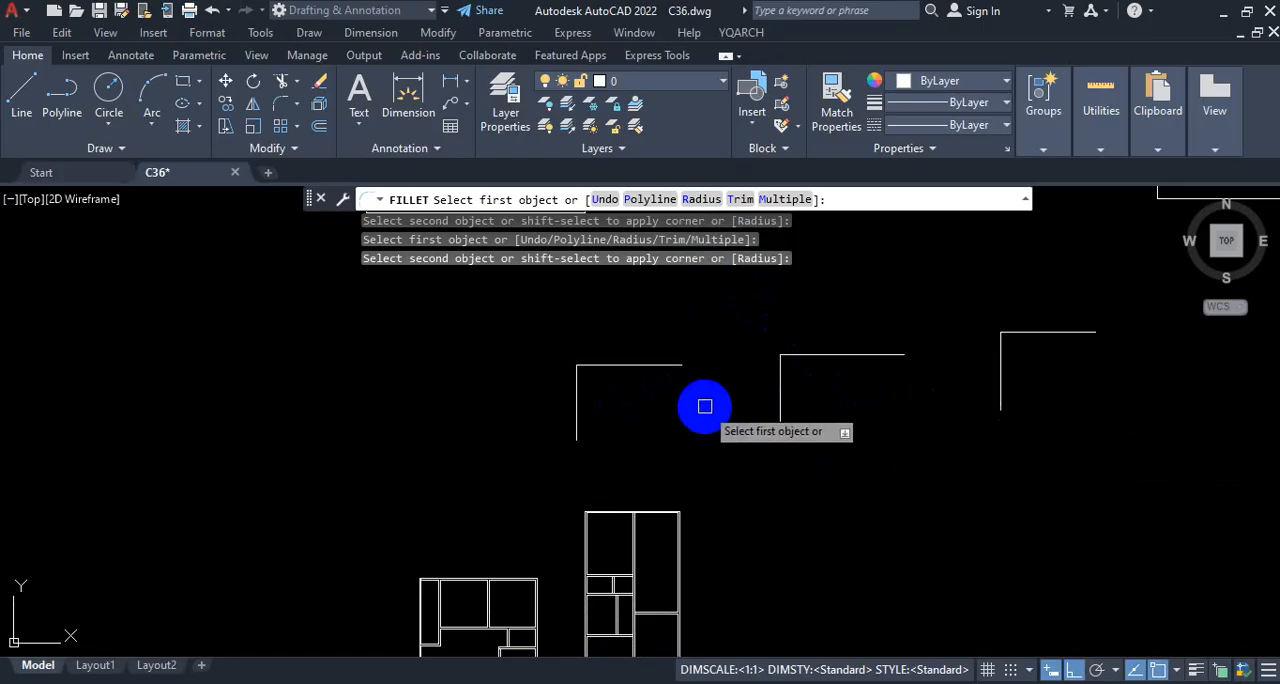
# Step: Examine the taller floor plan's central wall junction to identify which inner and outer wall lines must meet at the corner
pyautogui.scroll(-5, 844, 320)
pyautogui.scroll(10, 820, 360)
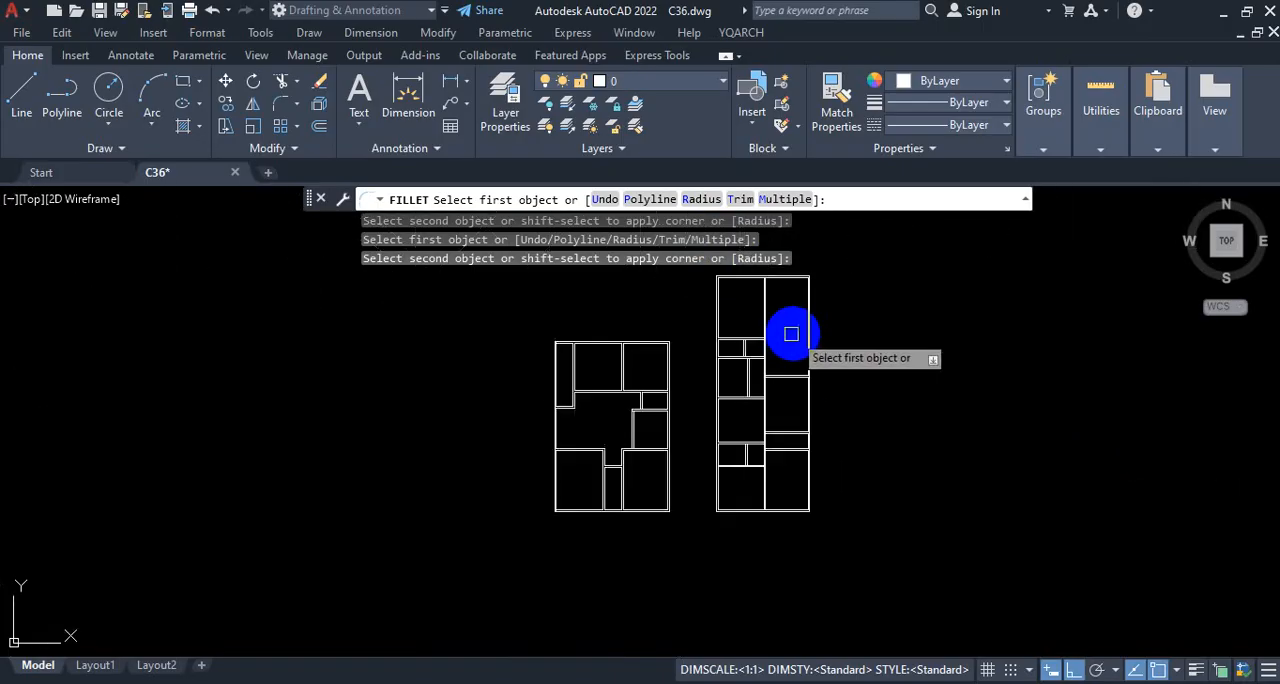
pyautogui.scroll(-5, 813, 440)
pyautogui.scroll(4, 780, 443)
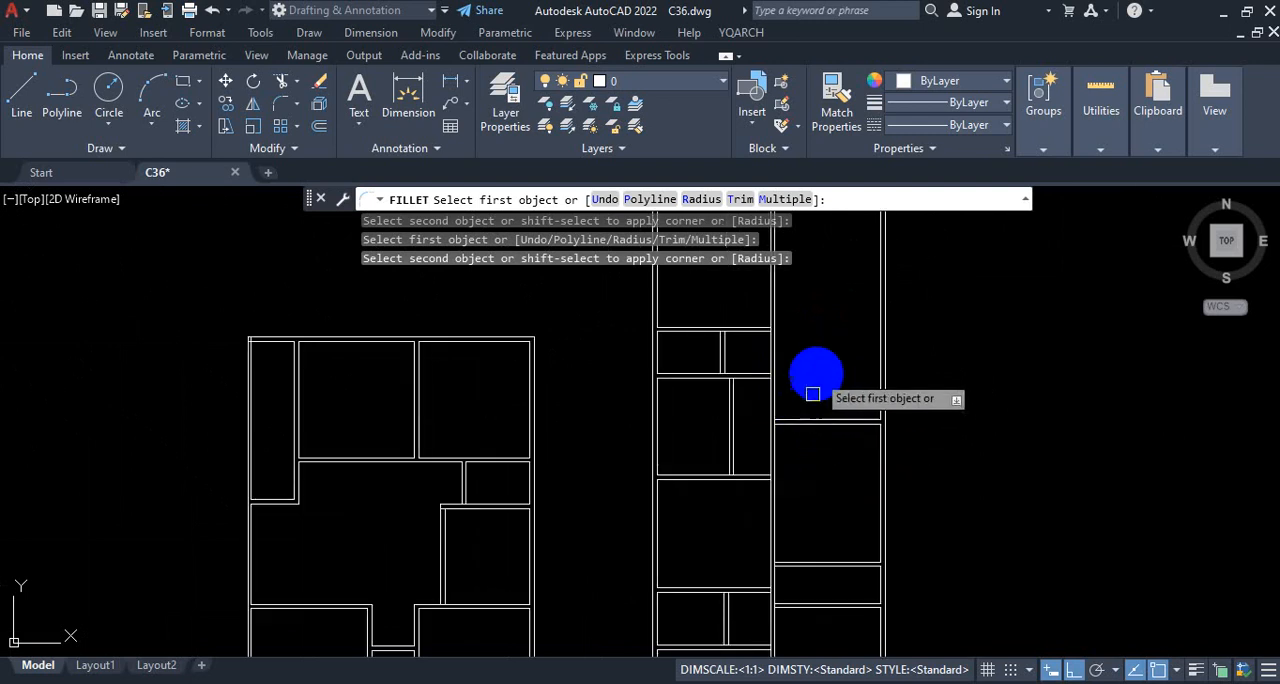
pyautogui.scroll(-5, 800, 437)
pyautogui.scroll(5, 820, 438)
pyautogui.scroll(3, 856, 440)
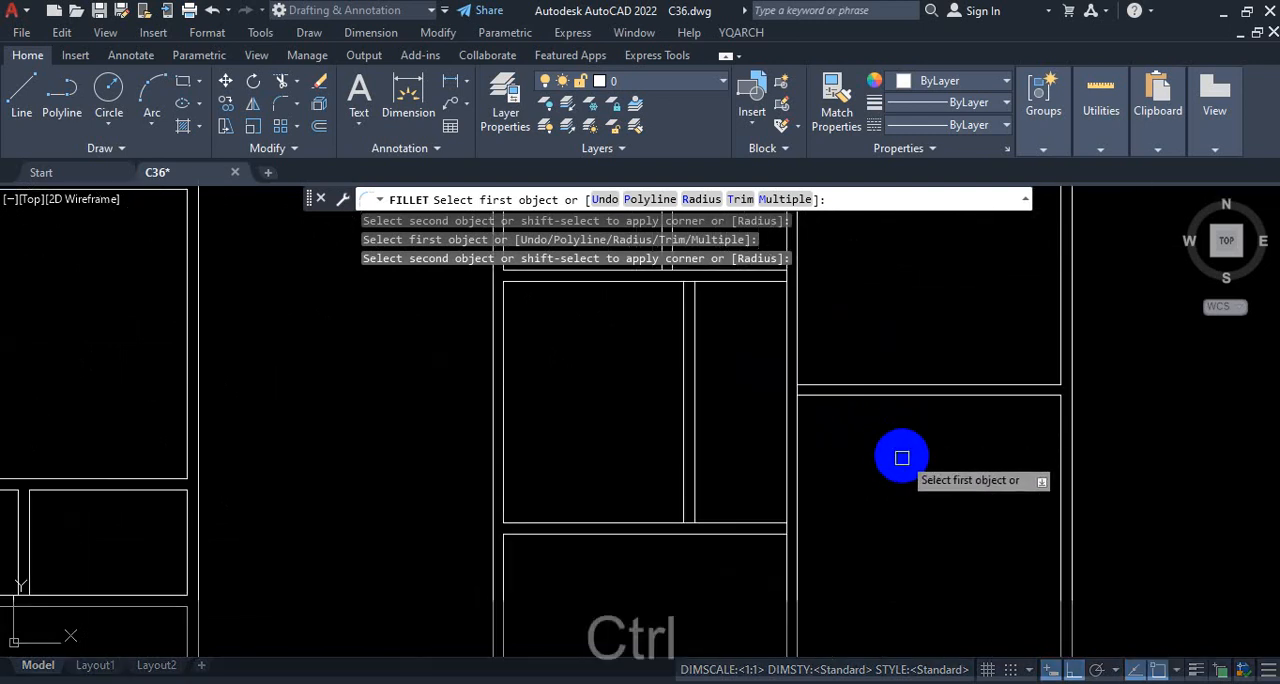
pyautogui.hotkey('ctrl', '1')
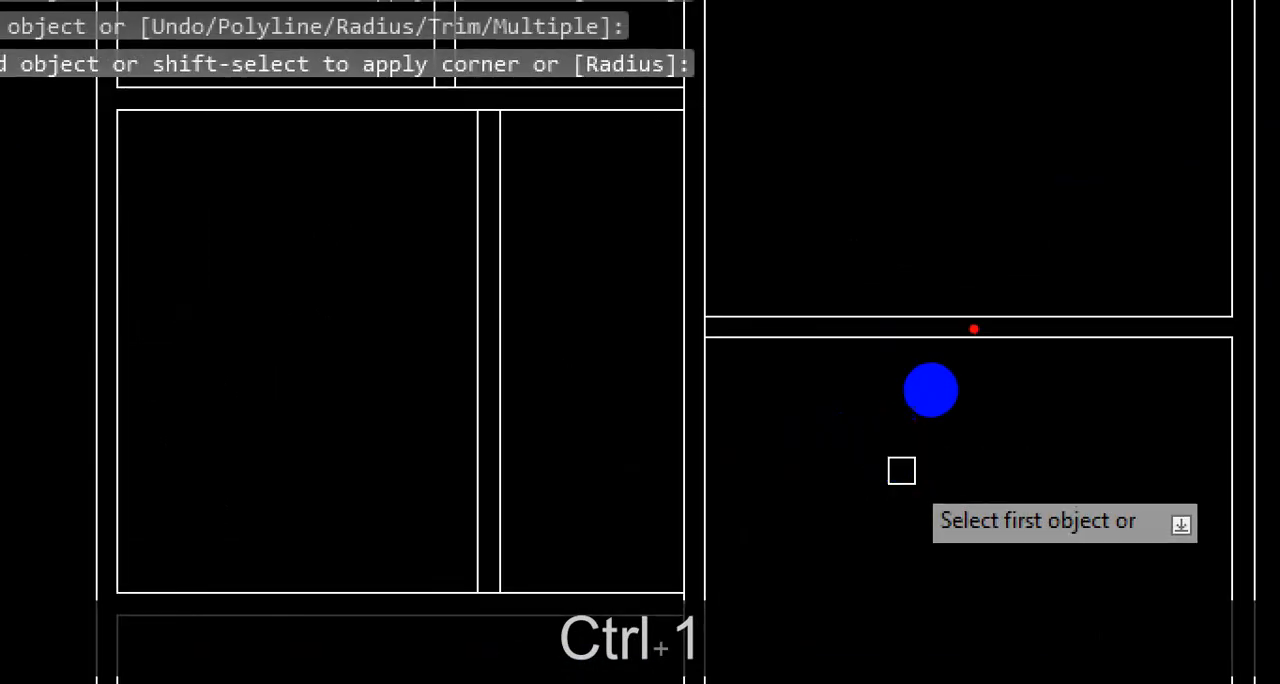
pyautogui.moveTo(929, 394)
pyautogui.mouseDown()
pyautogui.moveTo(819, 390)
pyautogui.moveTo(803, 433)
pyautogui.mouseUp()
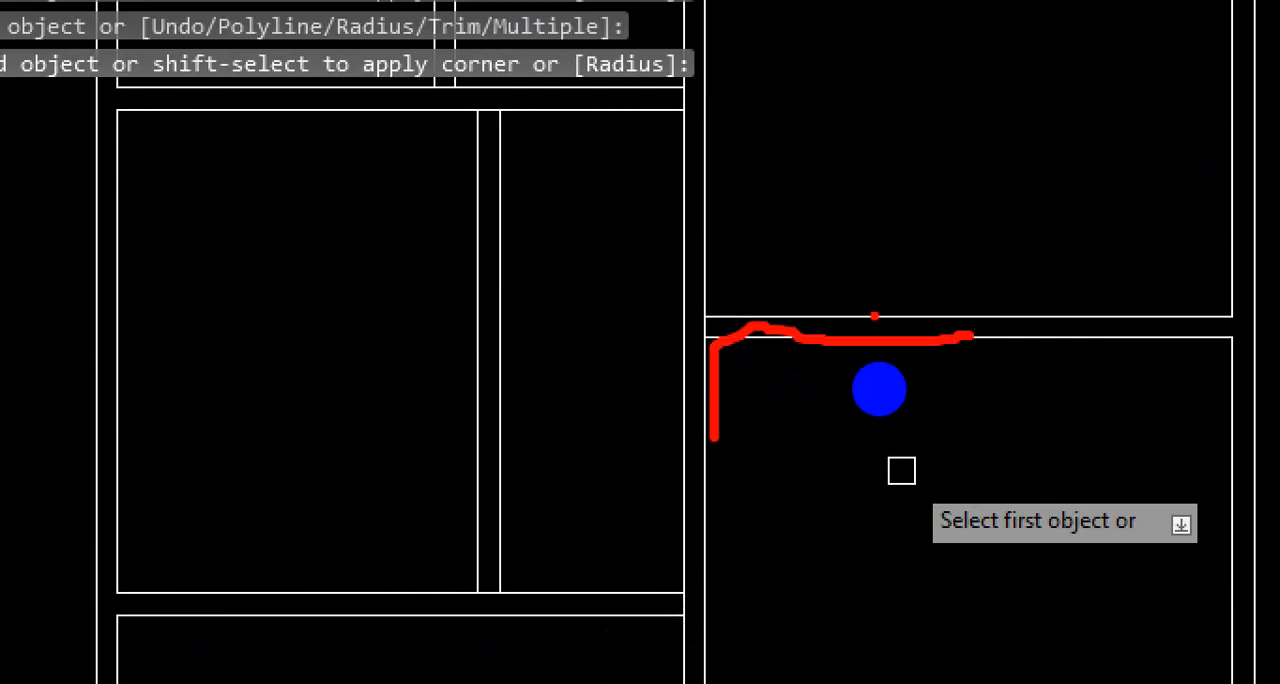
pyautogui.moveTo(882, 383)
pyautogui.mouseDown()
pyautogui.moveTo(777, 383)
pyautogui.moveTo(779, 441)
pyautogui.mouseUp()
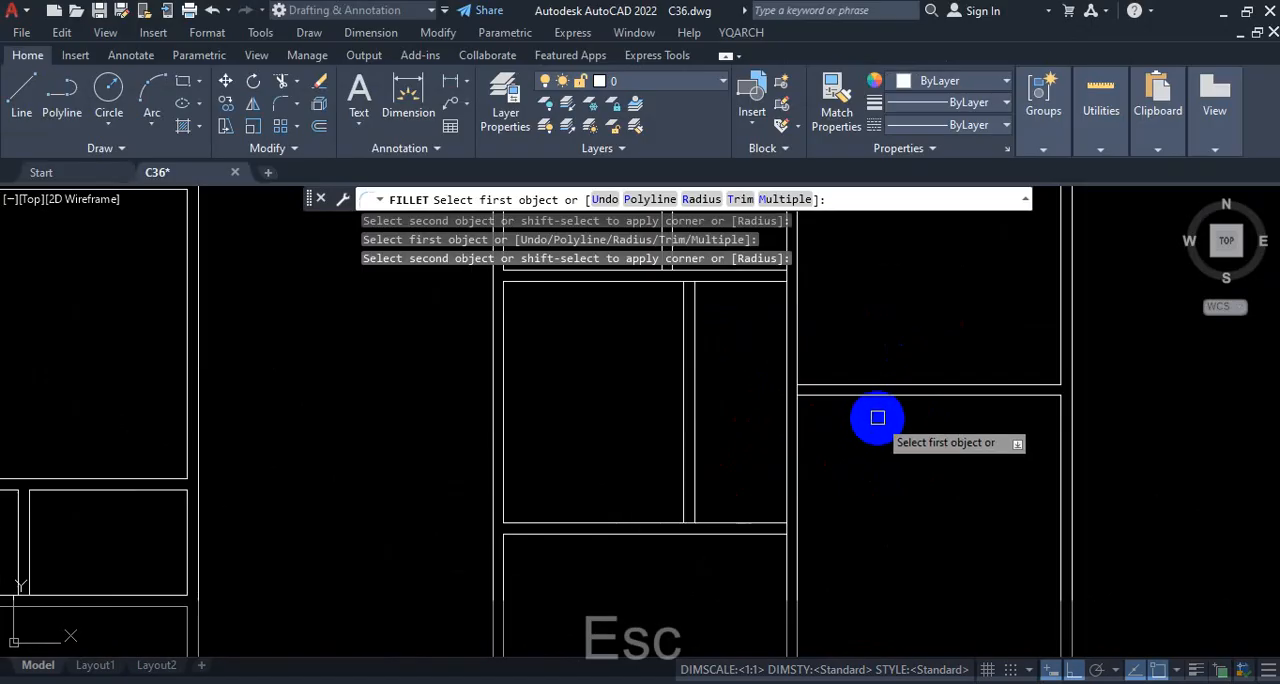
# Step: Fillet the inner and outer lines of the central vertical wall and the right-hand room's upper wall into a clean double-line corner
pyautogui.scroll(3, 871, 418)
pyautogui.click(917, 373)
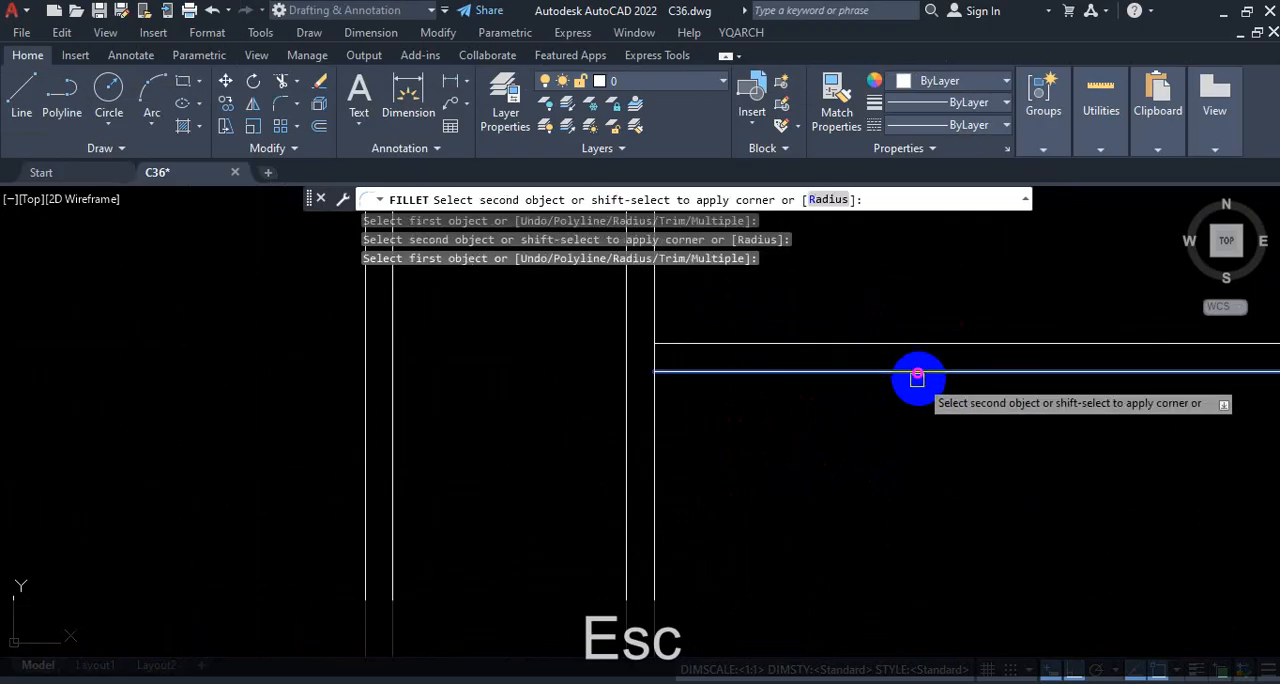
pyautogui.click(658, 477)
pyautogui.scroll(-4, 803, 454)
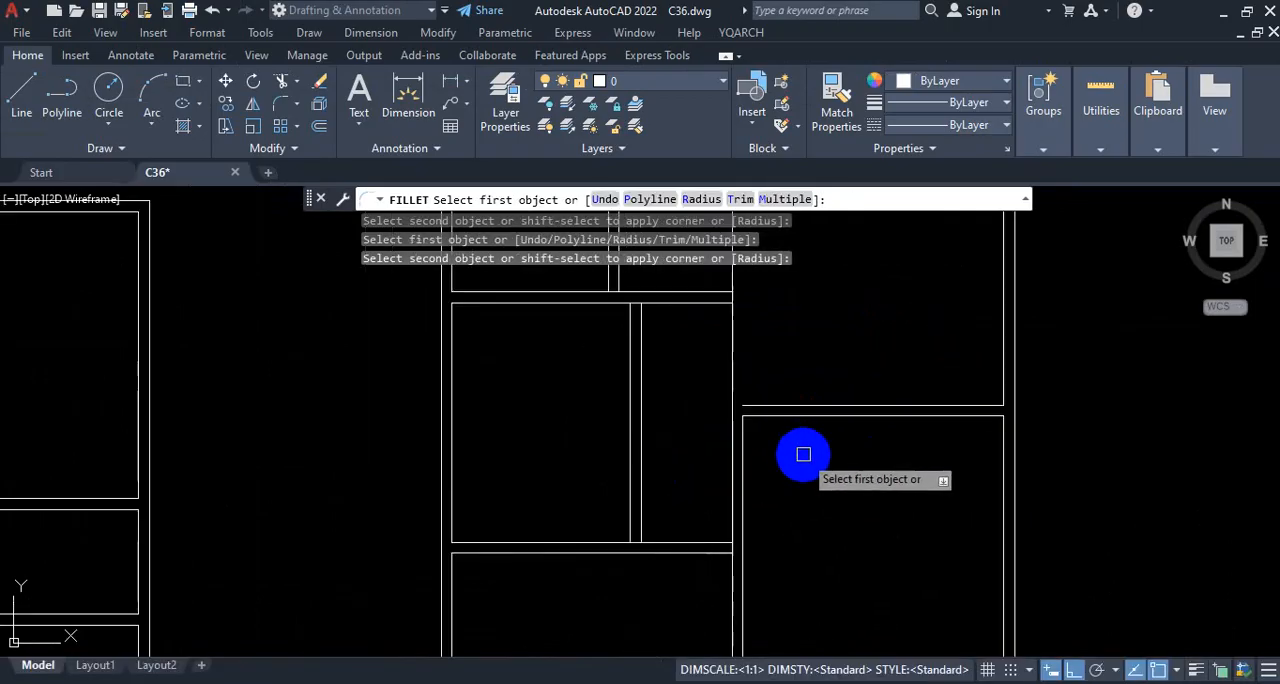
pyautogui.scroll(3, 803, 454)
pyautogui.click(880, 374)
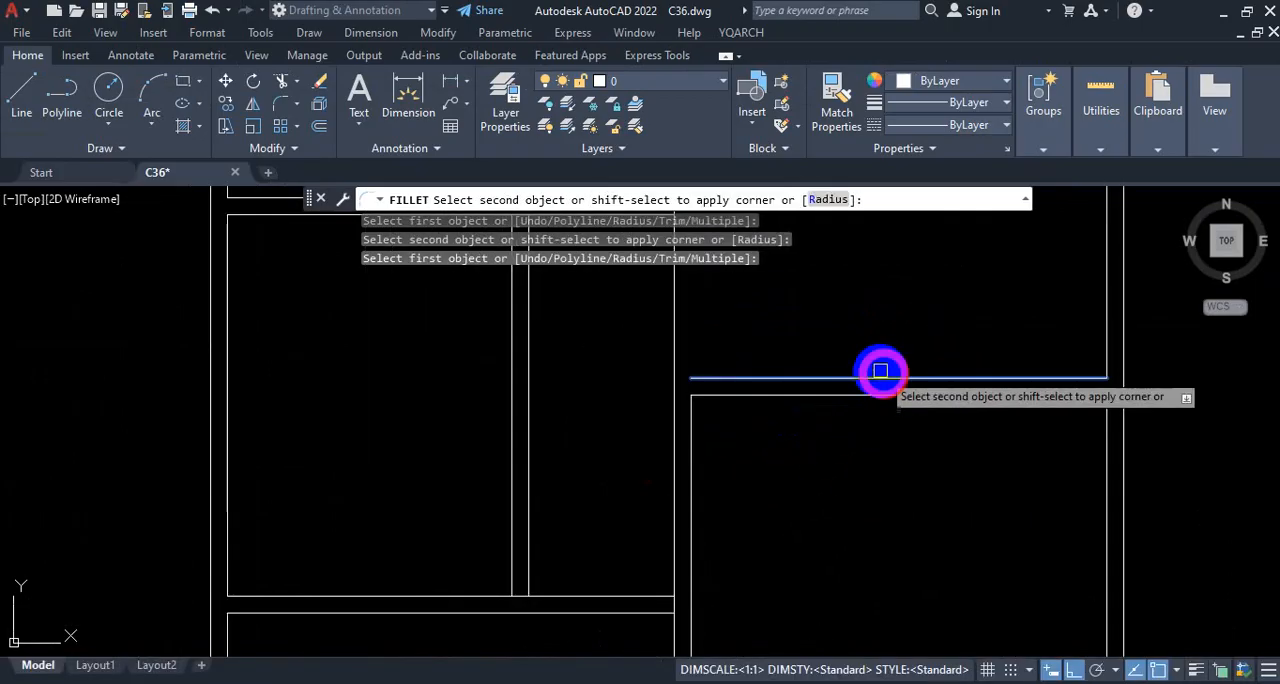
pyautogui.click(668, 485)
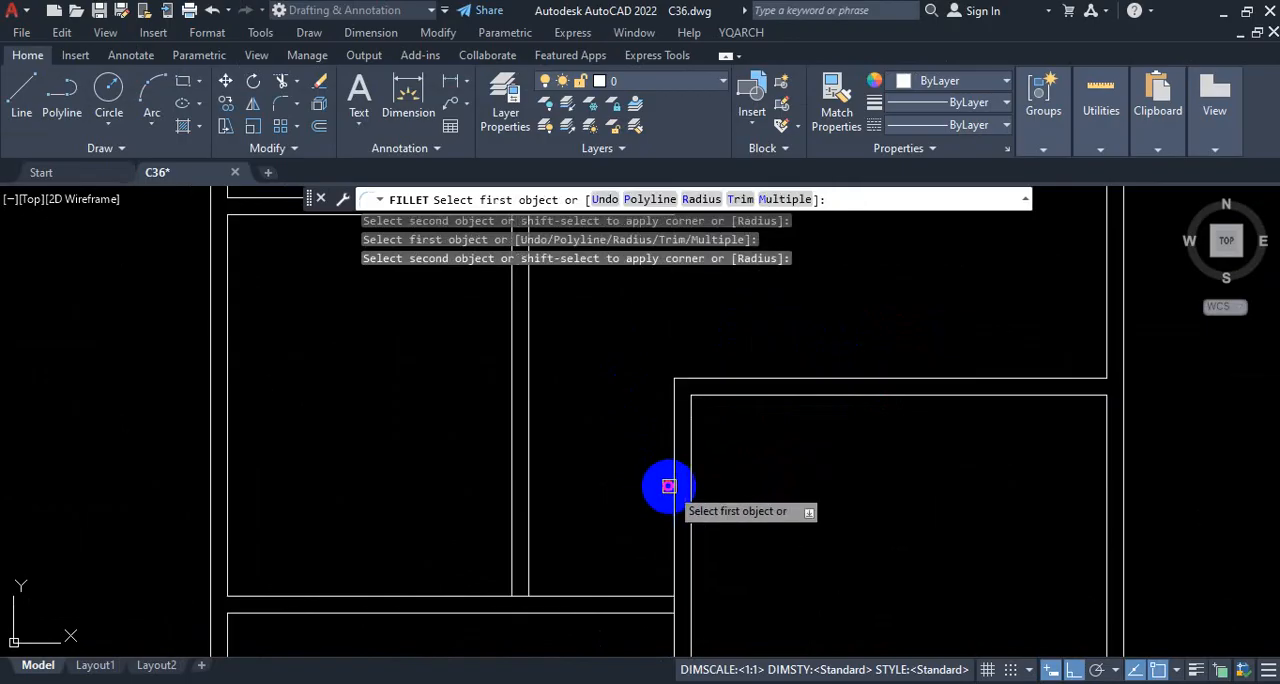
# Step: Fillet the inner and outer wall lines at the upper-right corner of the small room low in the taller plan's left column
pyautogui.scroll(-4, 823, 457)
pyautogui.scroll(2, 823, 462)
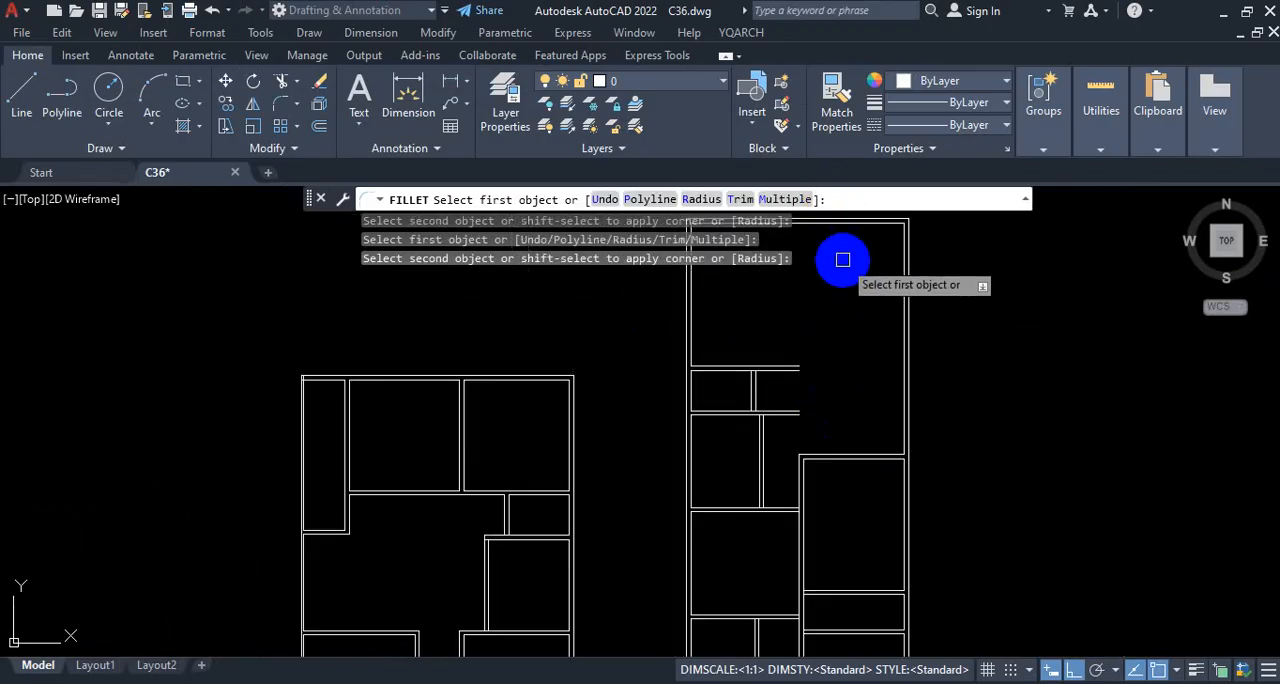
pyautogui.scroll(-3, 829, 380)
pyautogui.scroll(6, 814, 409)
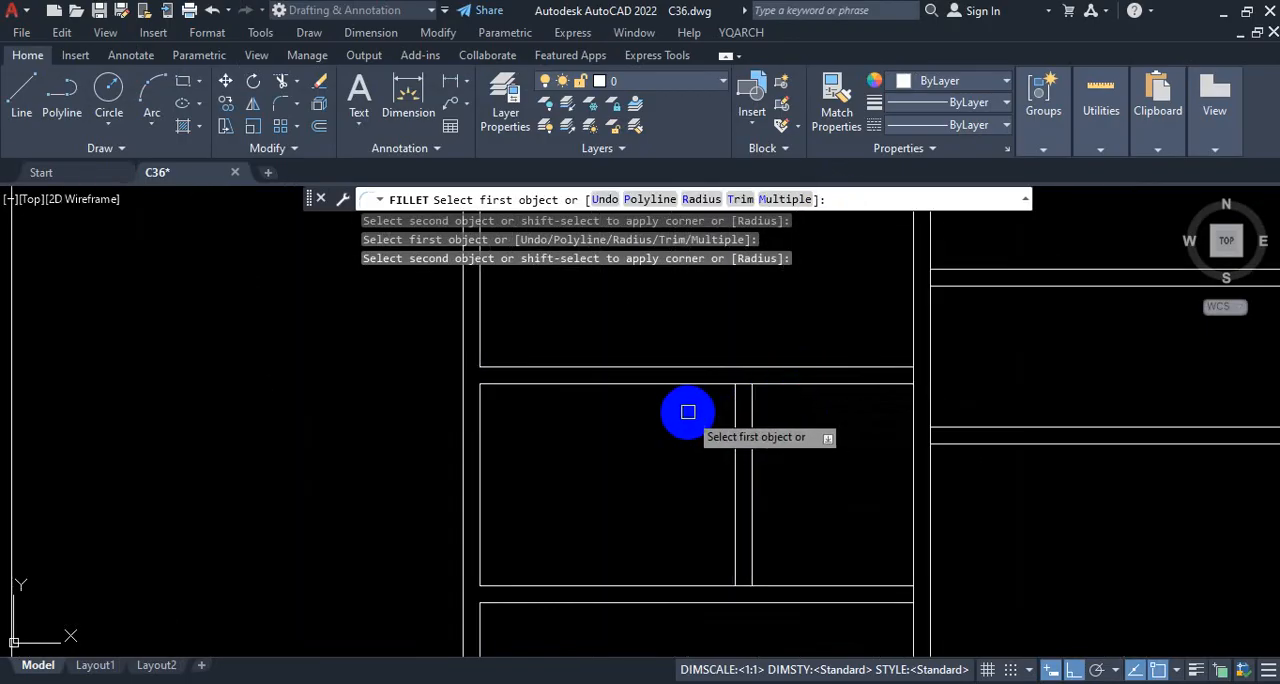
pyautogui.click(663, 383)
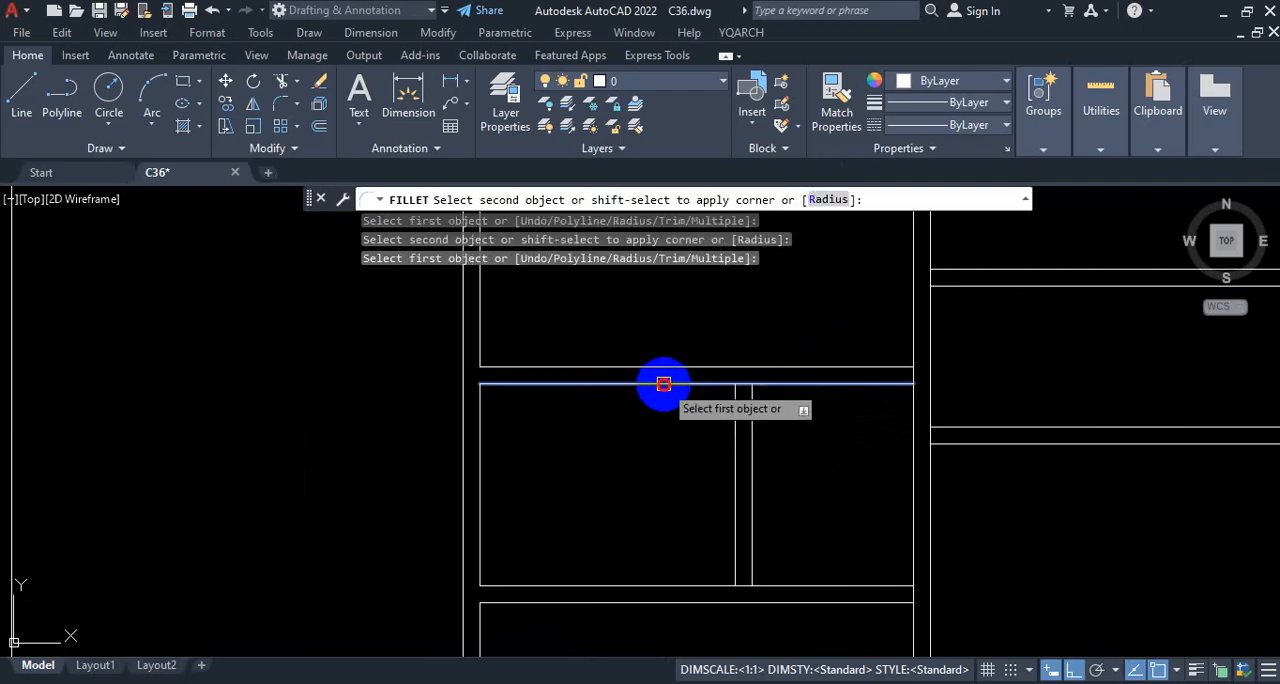
pyautogui.click(732, 420)
pyautogui.click(596, 367)
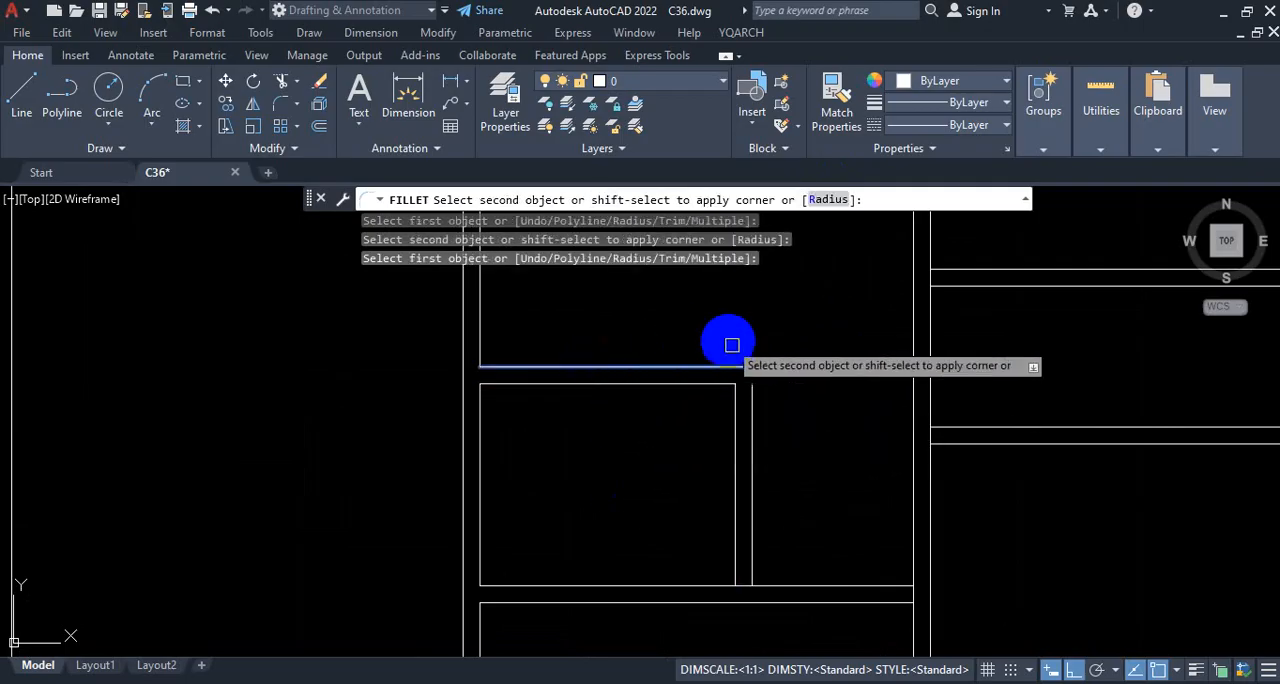
pyautogui.click(749, 432)
pyautogui.scroll(-1, 742, 495)
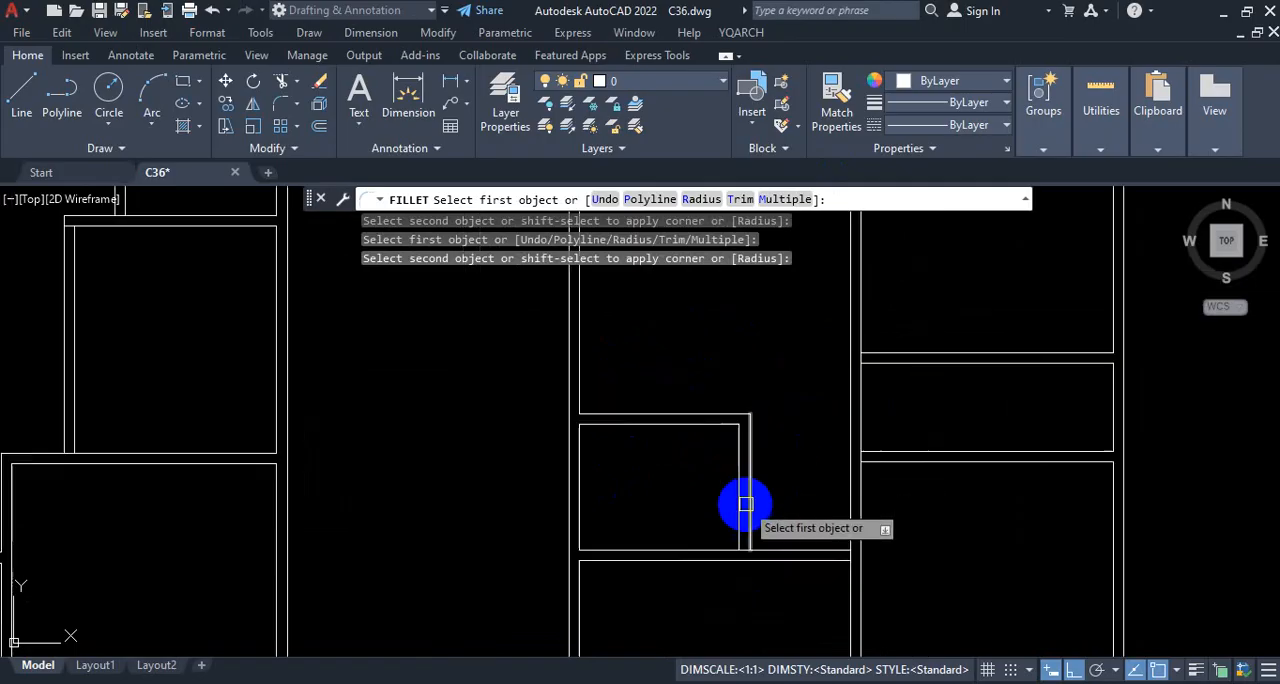
# Step: Fillet the inner and outer wall lines at the lower-right corner of the larger partitioned room in the taller plan's left column
pyautogui.scroll(-2, 745, 450)
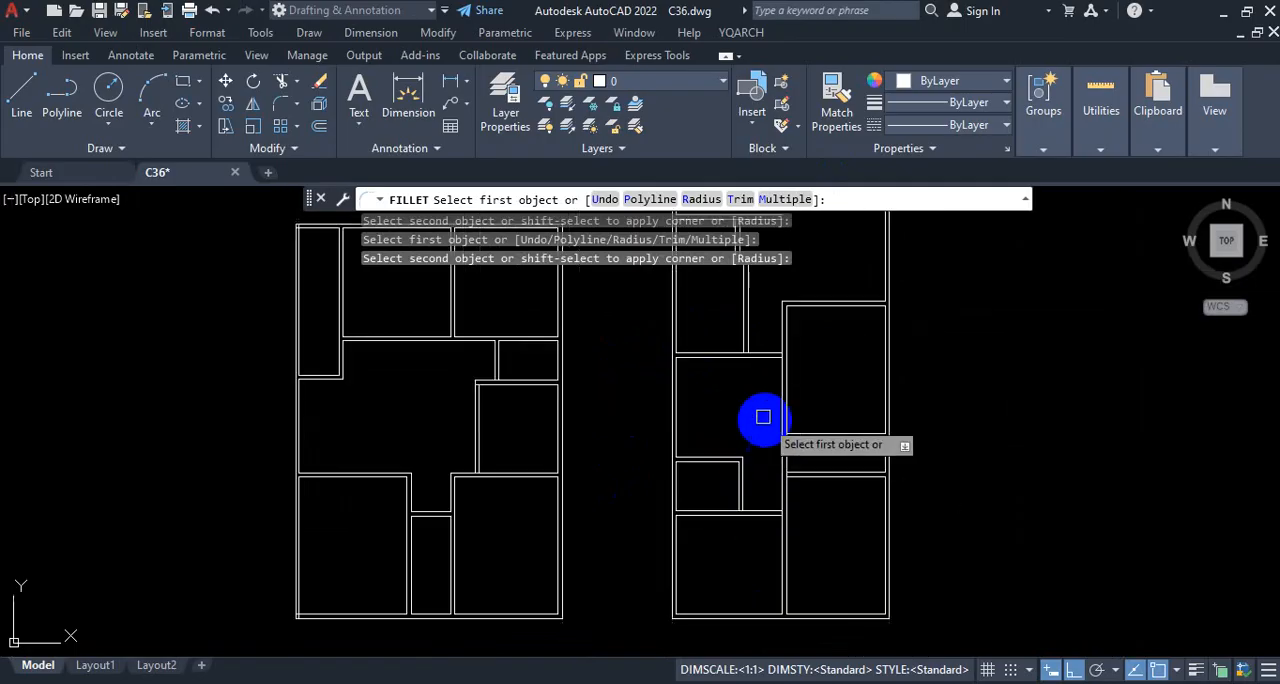
pyautogui.scroll(2, 762, 360)
pyautogui.scroll(-3, 780, 390)
pyautogui.scroll(2, 795, 435)
pyautogui.scroll(2, 791, 420)
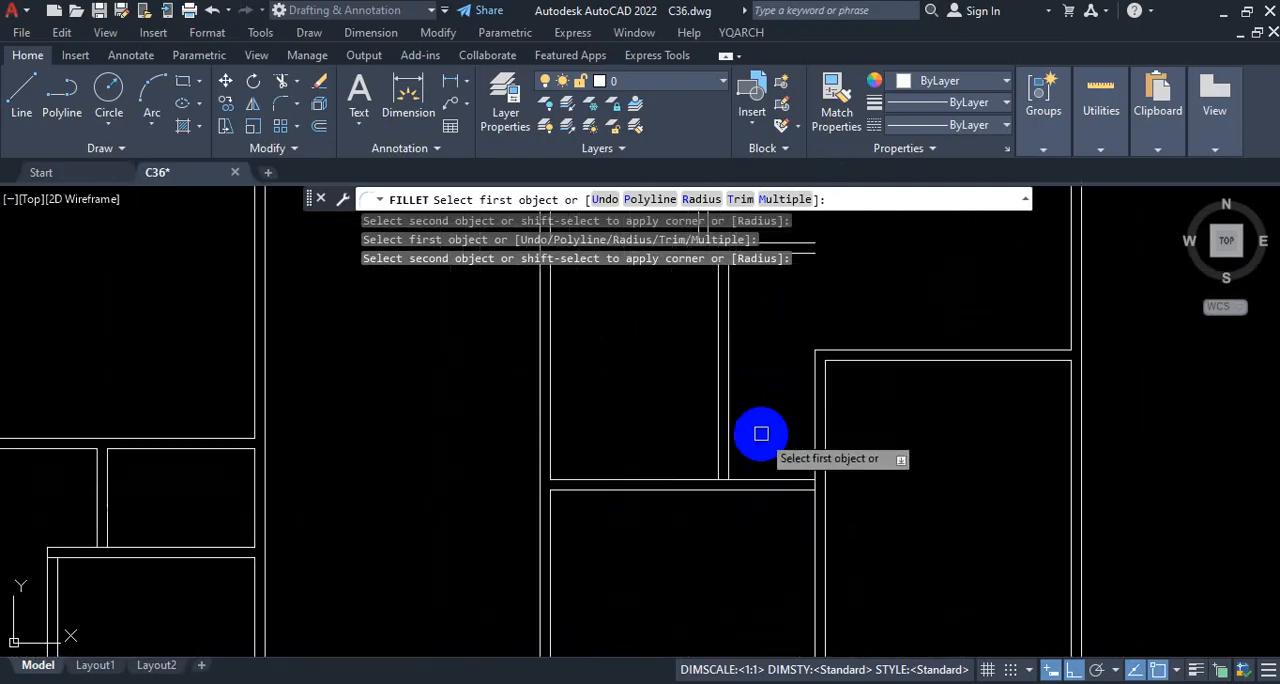
pyautogui.scroll(2, 702, 528)
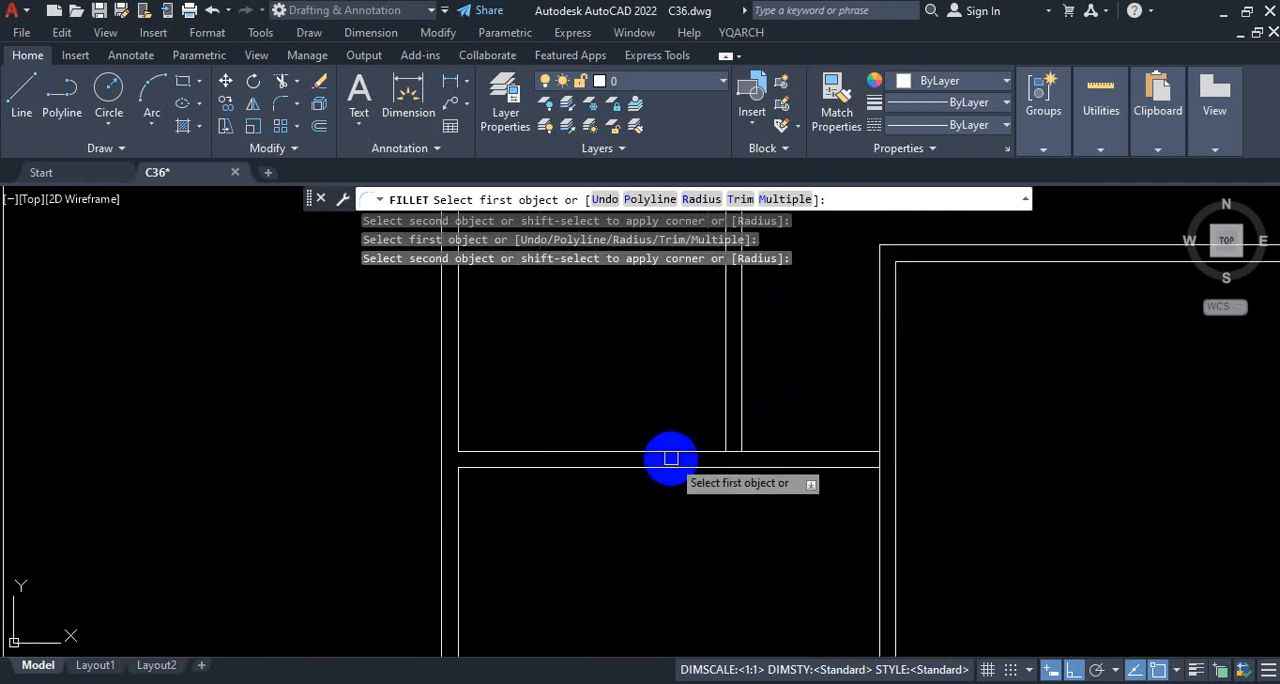
pyautogui.click(669, 448)
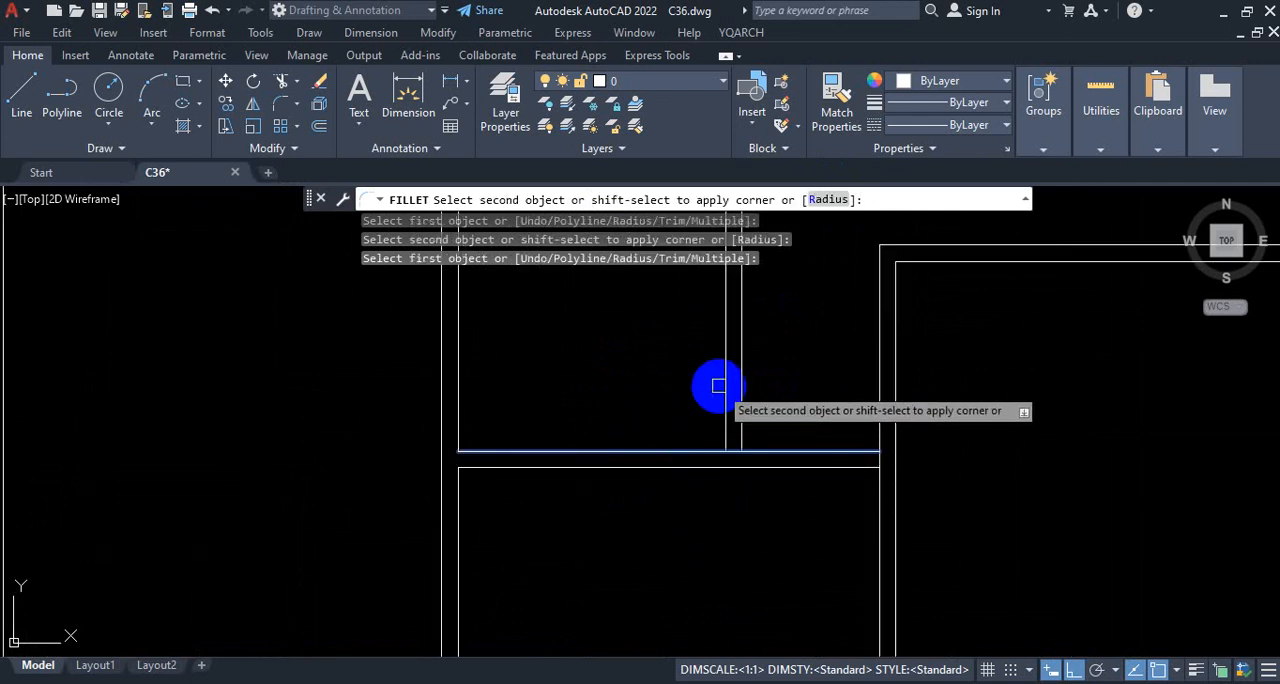
pyautogui.click(725, 300)
pyautogui.click(591, 467)
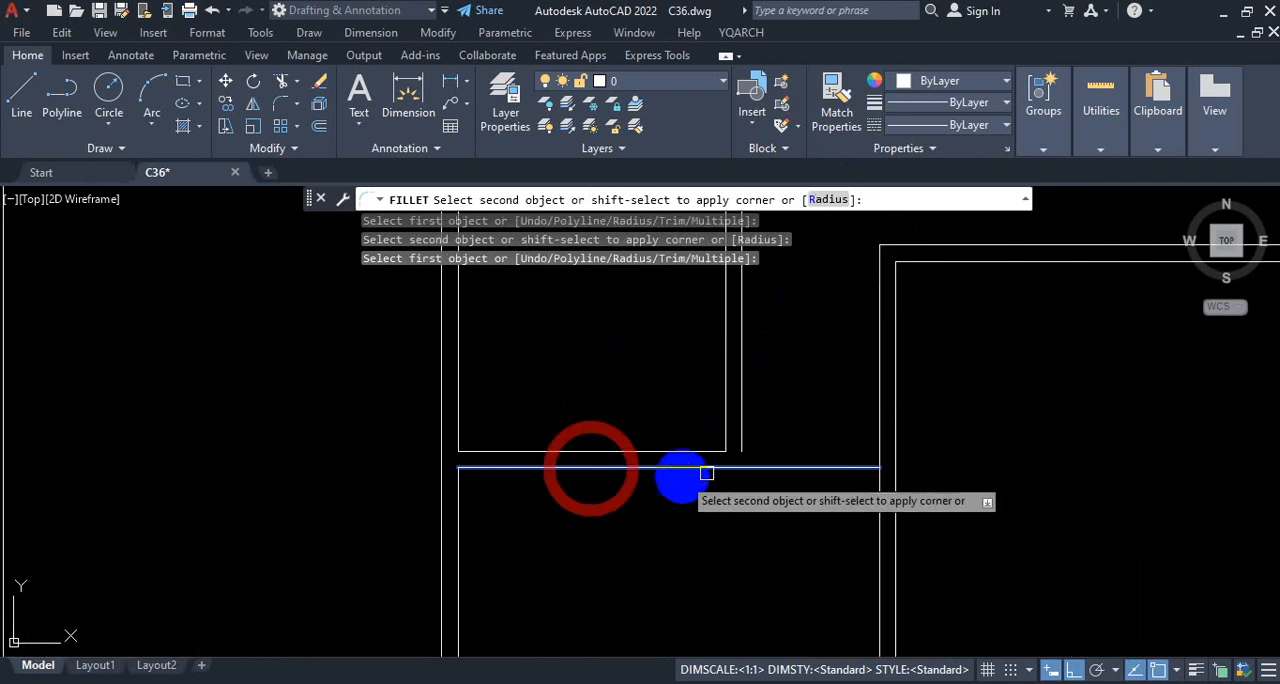
pyautogui.click(745, 369)
pyautogui.scroll(-2, 709, 519)
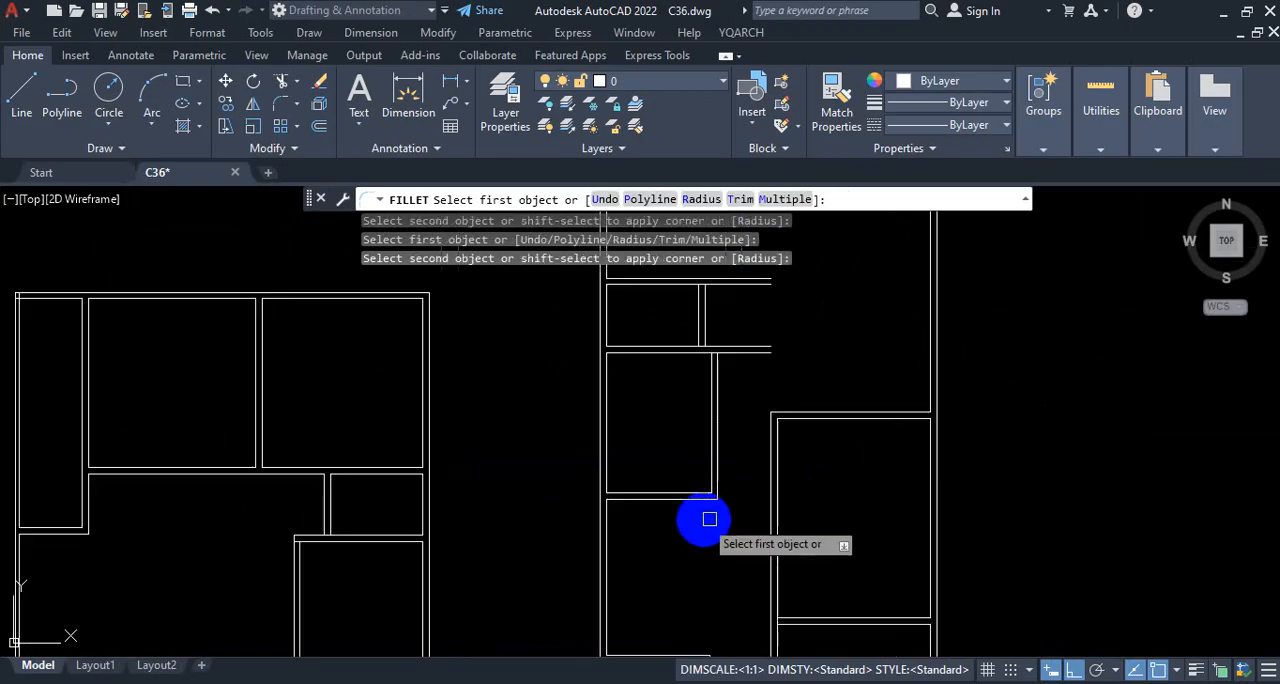
pyautogui.scroll(-1, 709, 519)
pyautogui.scroll(-1, 820, 503)
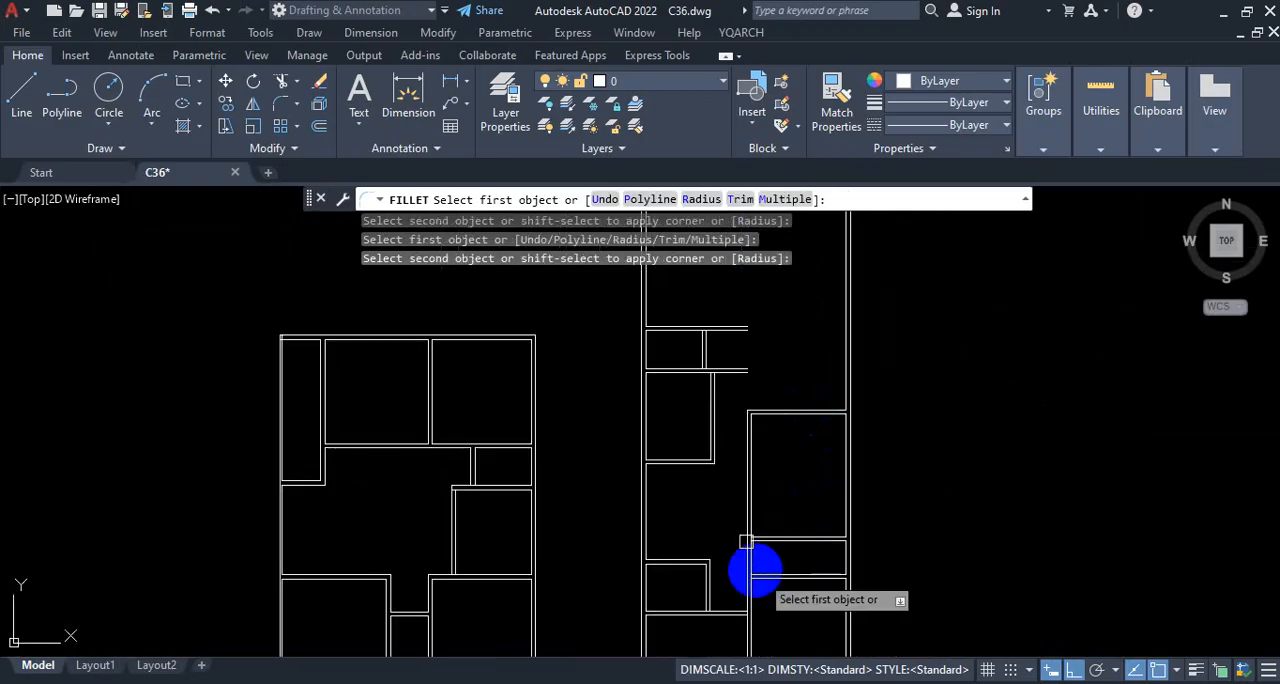
pyautogui.scroll(2, 775, 540)
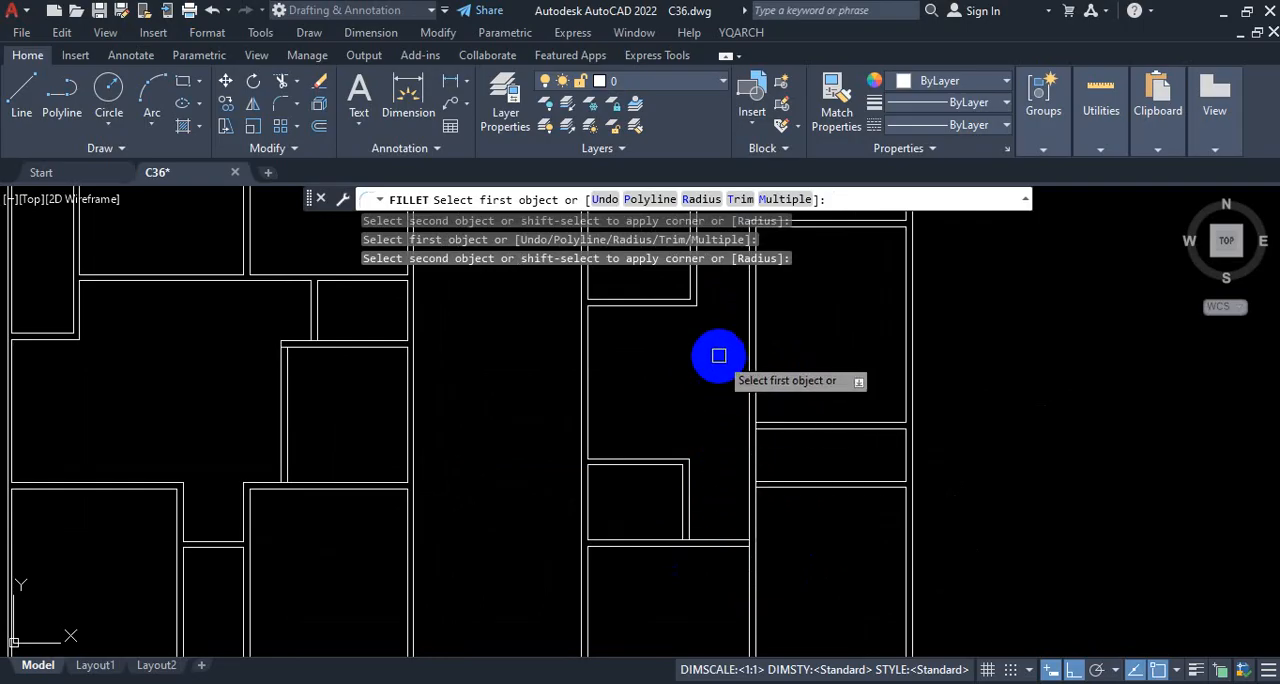
pyautogui.scroll(-3, 710, 385)
pyautogui.scroll(3, 725, 345)
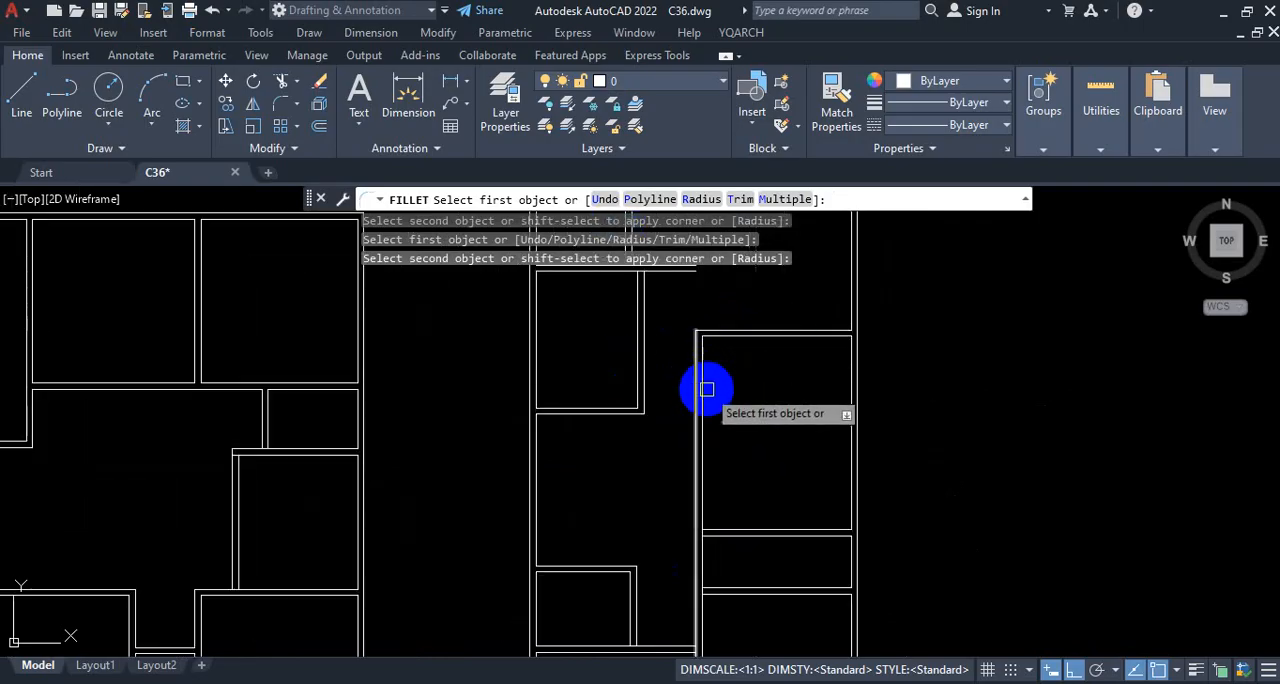
pyautogui.scroll(2, 665, 413)
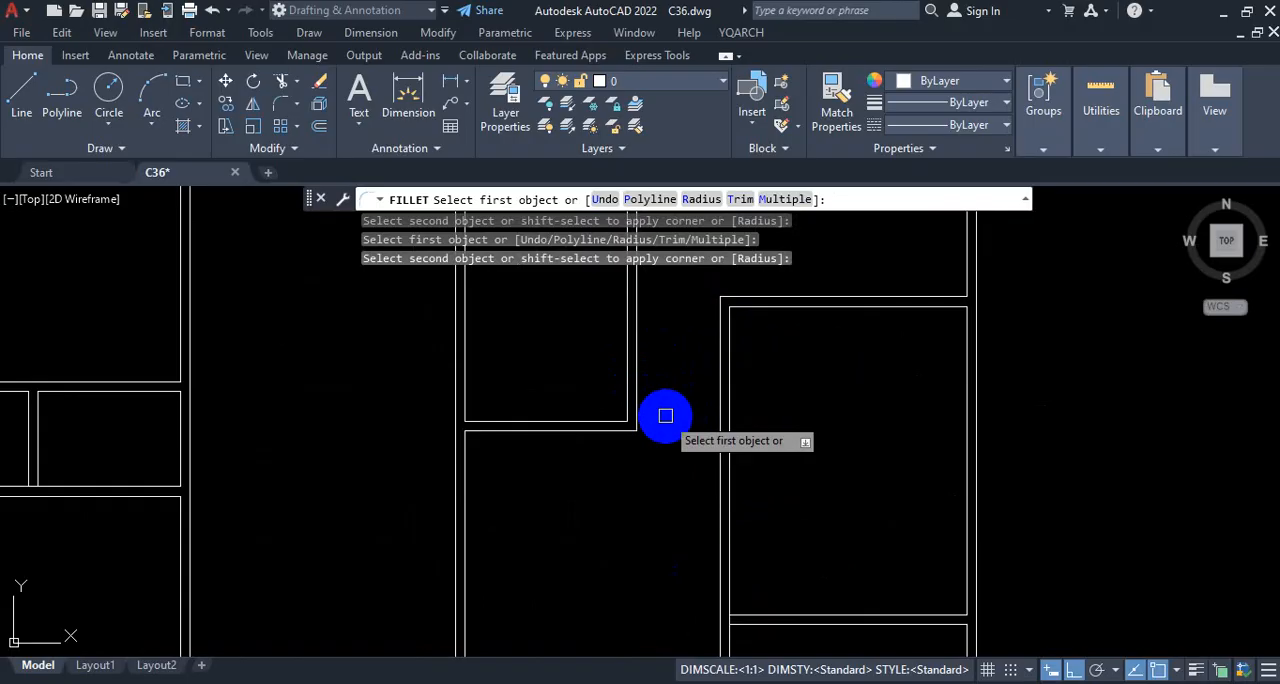
pyautogui.scroll(-4, 743, 357)
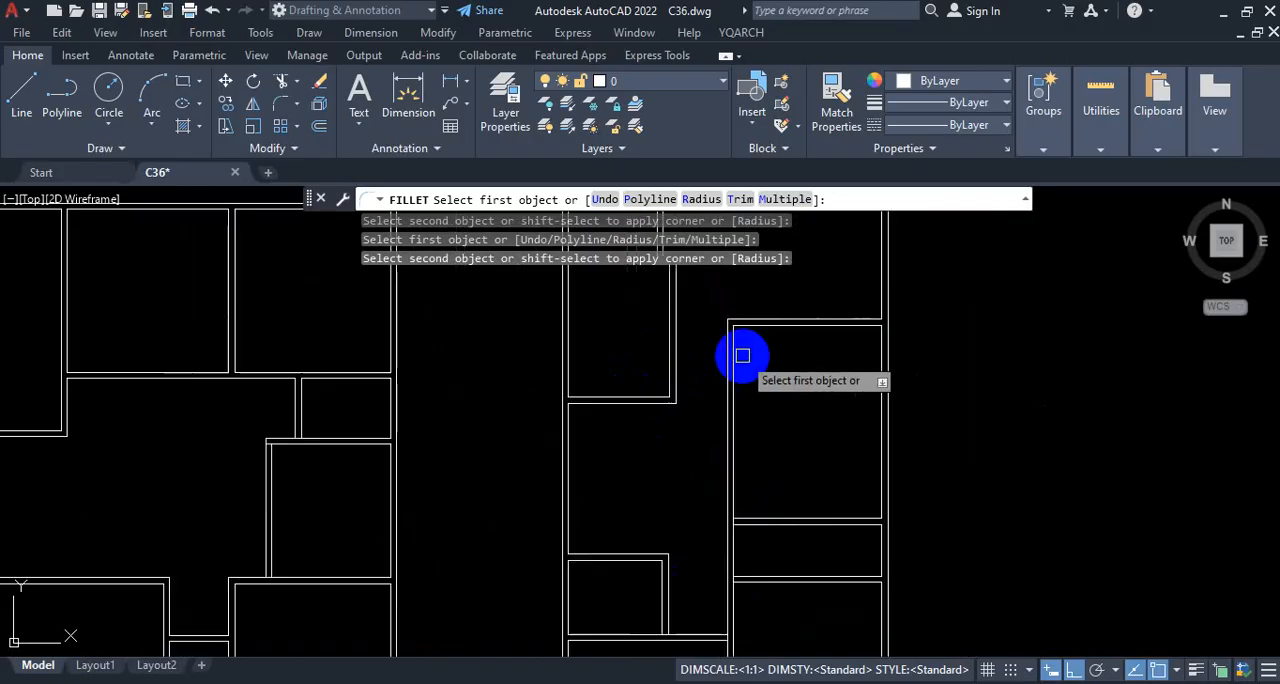
pyautogui.scroll(6, 746, 466)
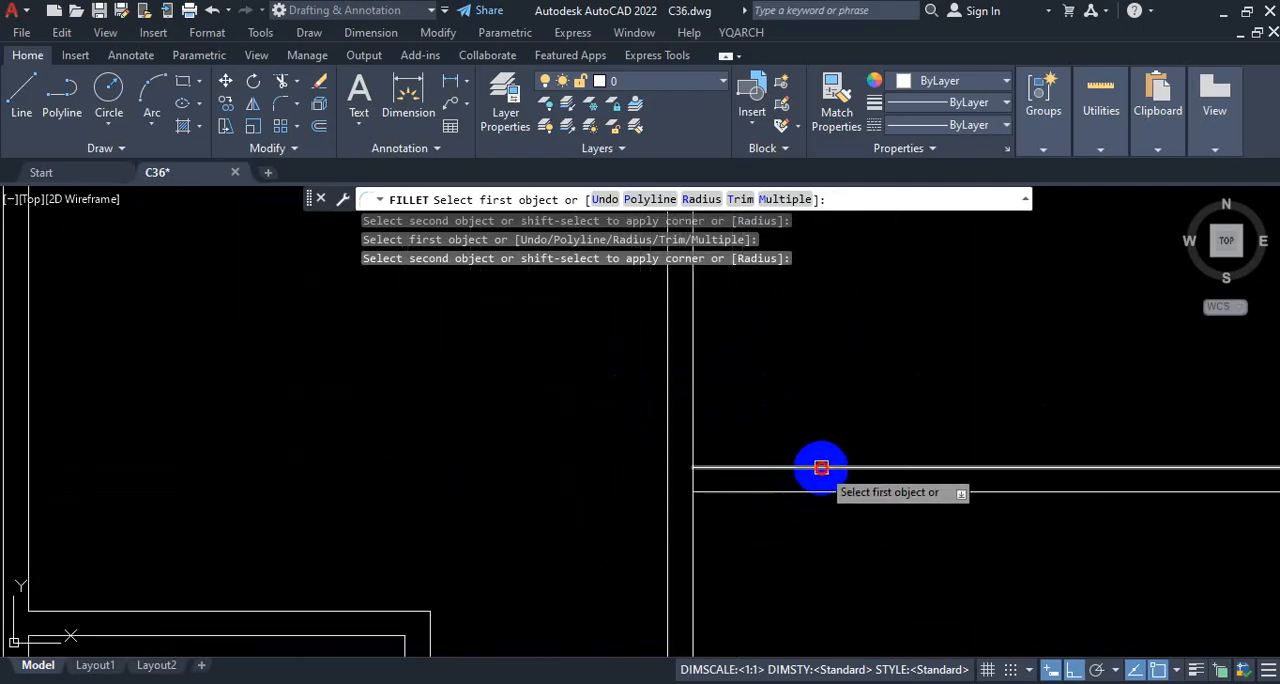
pyautogui.click(821, 468)
pyautogui.scroll(-3, 869, 420)
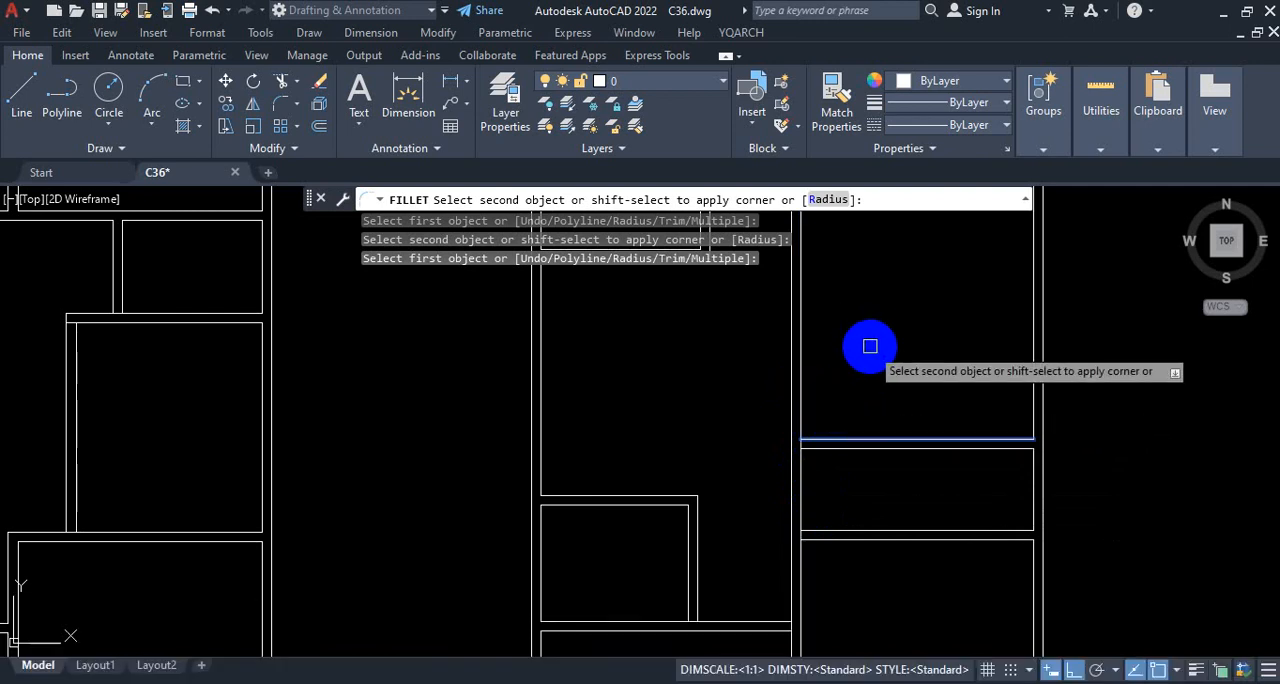
pyautogui.press('Escape')
pyautogui.scroll(-4, 794, 486)
pyautogui.scroll(2, 744, 507)
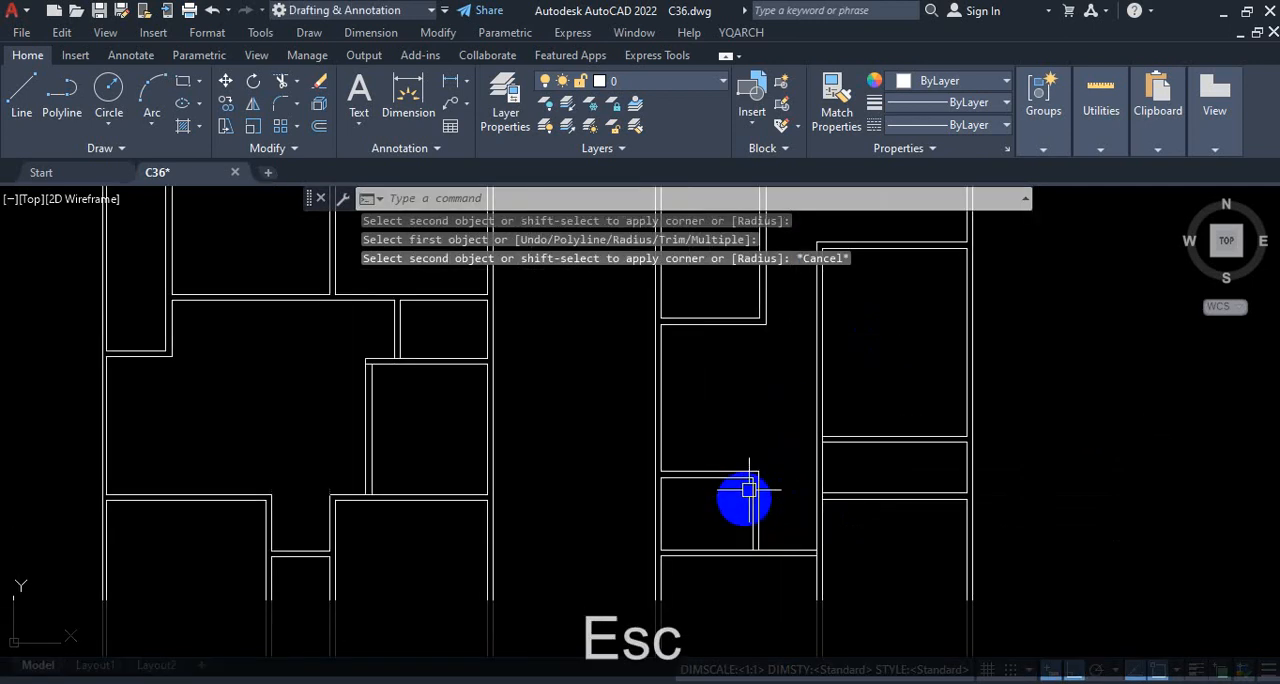
# Step: Review the filleted corners of the taller plan's left-column rooms and of the right-hand room beside the central wall
pyautogui.scroll(-4, 829, 489)
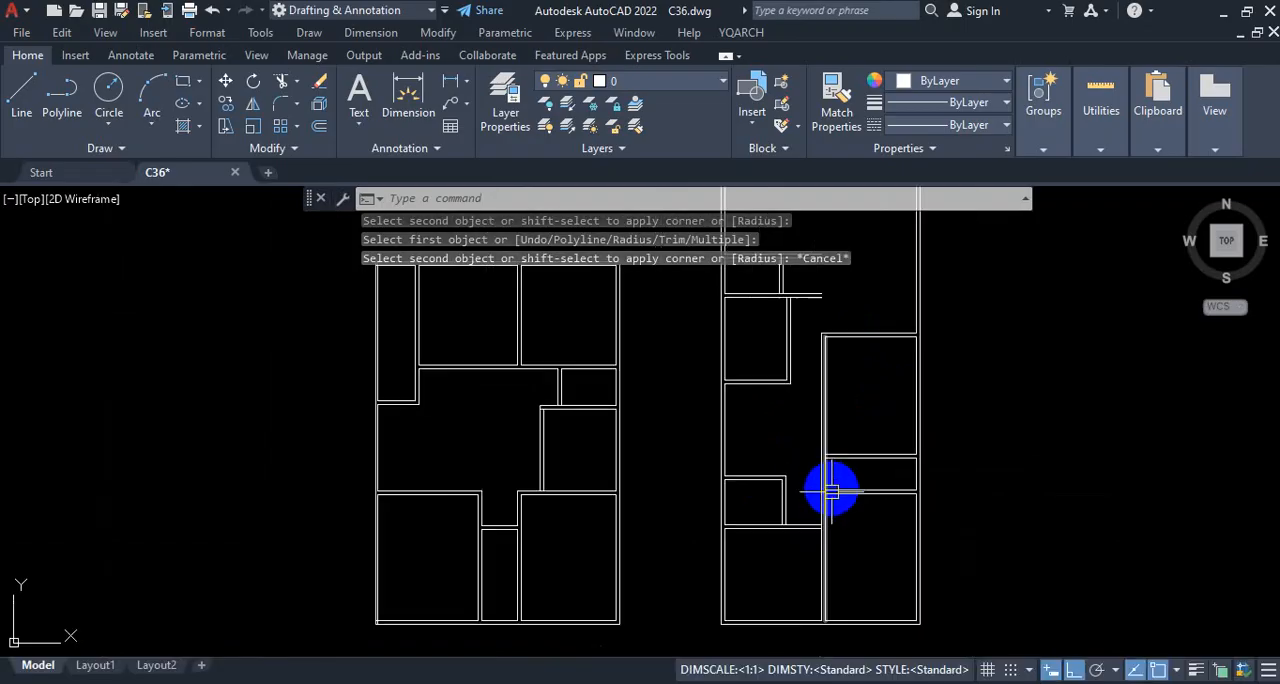
pyautogui.scroll(4, 838, 444)
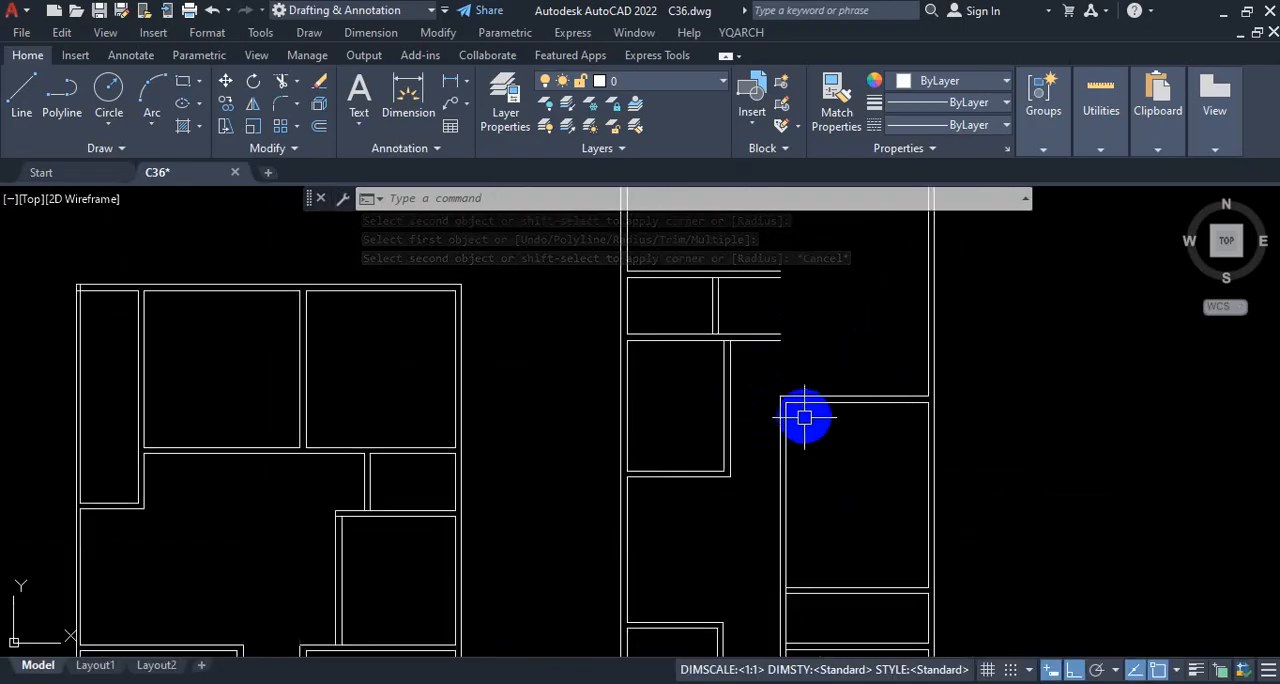
pyautogui.scroll(-2, 828, 367)
pyautogui.scroll(2, 828, 367)
pyautogui.hotkey('ctrl', '1')
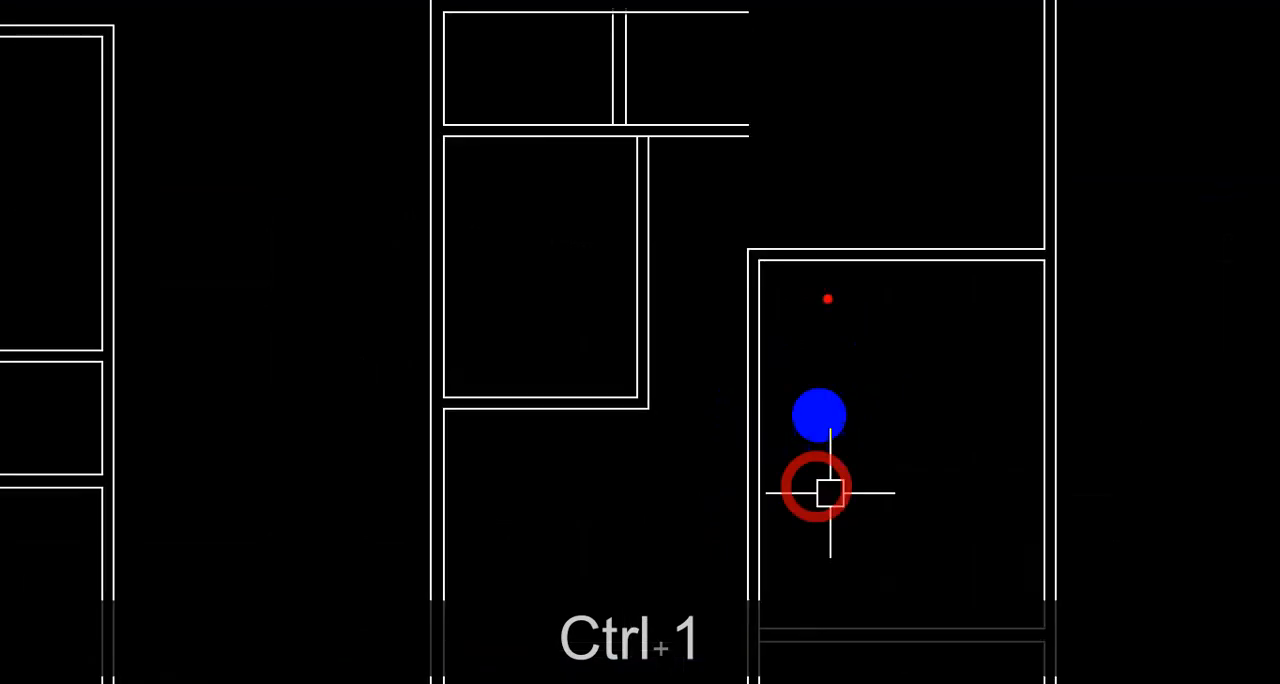
pyautogui.moveTo(733, 253); pyautogui.dragTo(755, 234)
pyautogui.moveTo(620, 351)
pyautogui.mouseDown()
pyautogui.moveTo(580, 430)
pyautogui.moveTo(600, 320)
pyautogui.mouseUp()
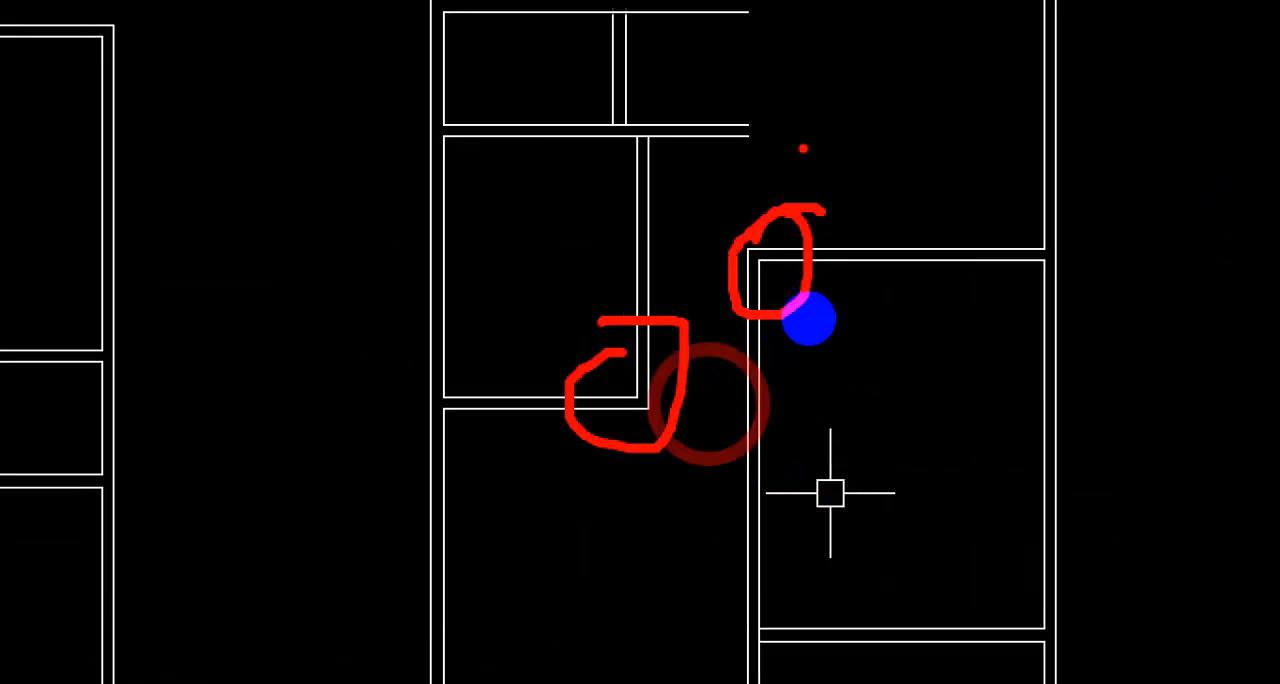
pyautogui.press('Escape')
pyautogui.moveTo(740, 580)
pyautogui.mouseDown()
pyautogui.moveTo(737, 537)
pyautogui.moveTo(768, 654)
pyautogui.mouseUp()
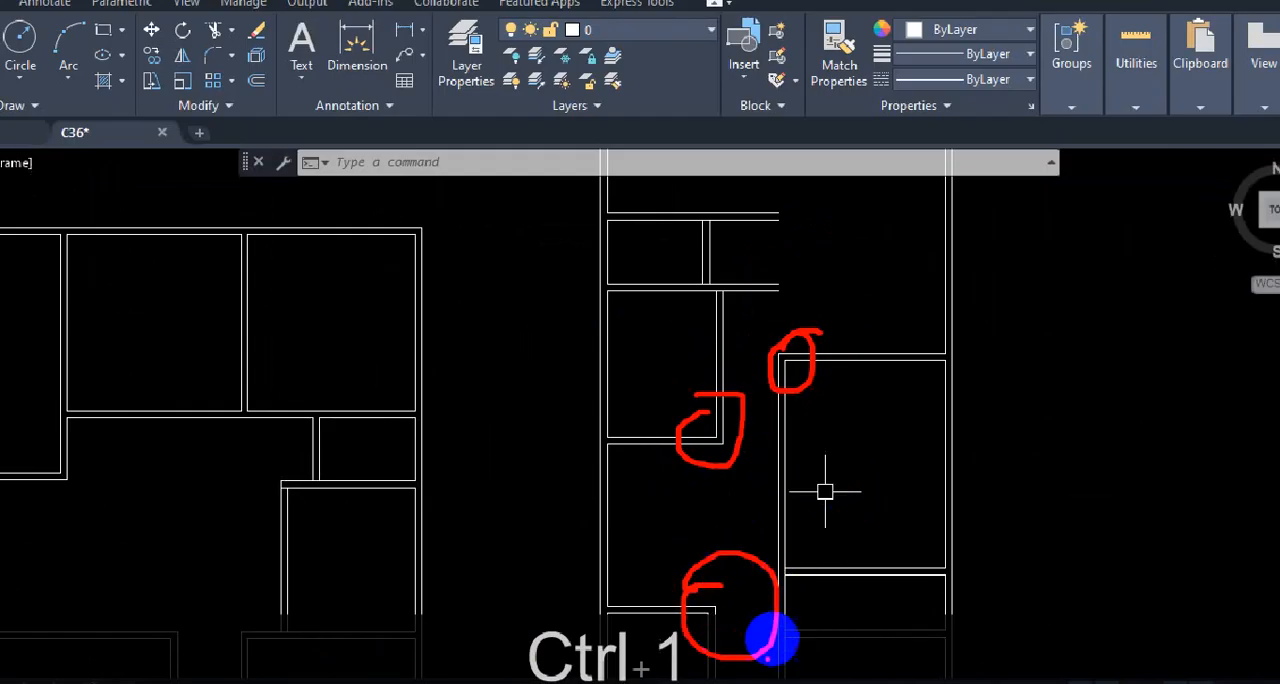
pyautogui.press('Escape')
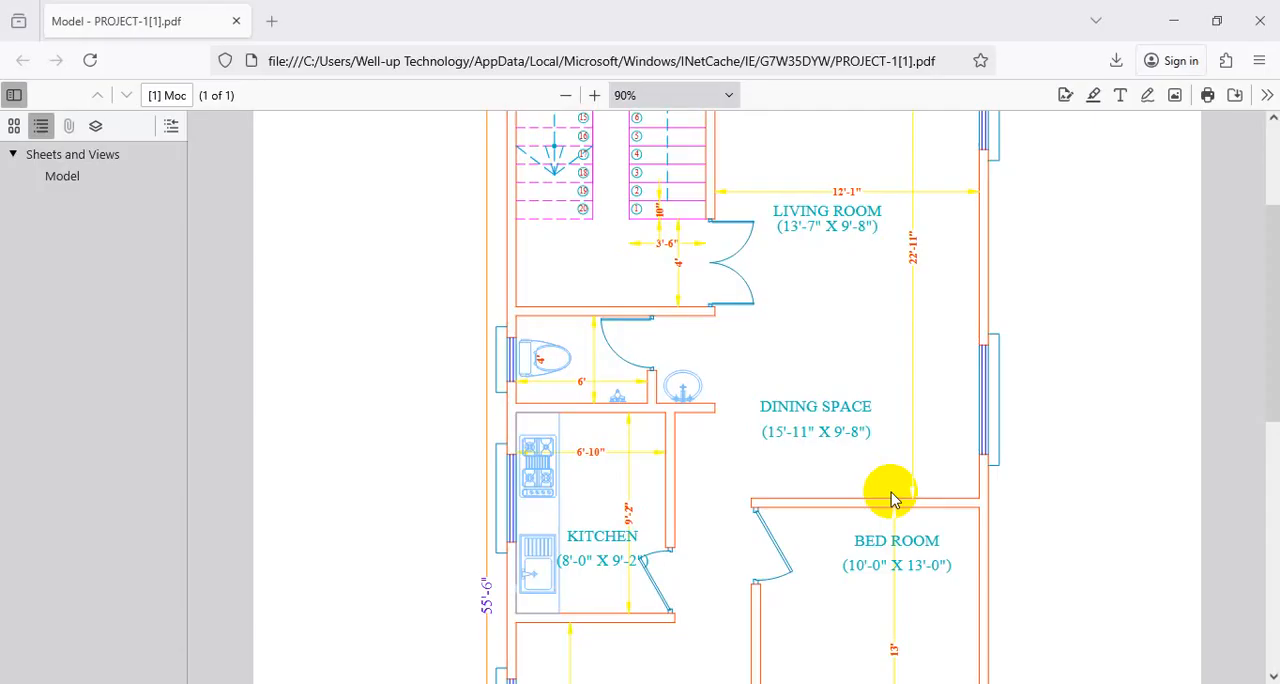
# Step: Switch to the reference PDF, check the living room's width dimension between its side walls, and return to the AutoCAD drawing
pyautogui.scroll(3, 891, 492)
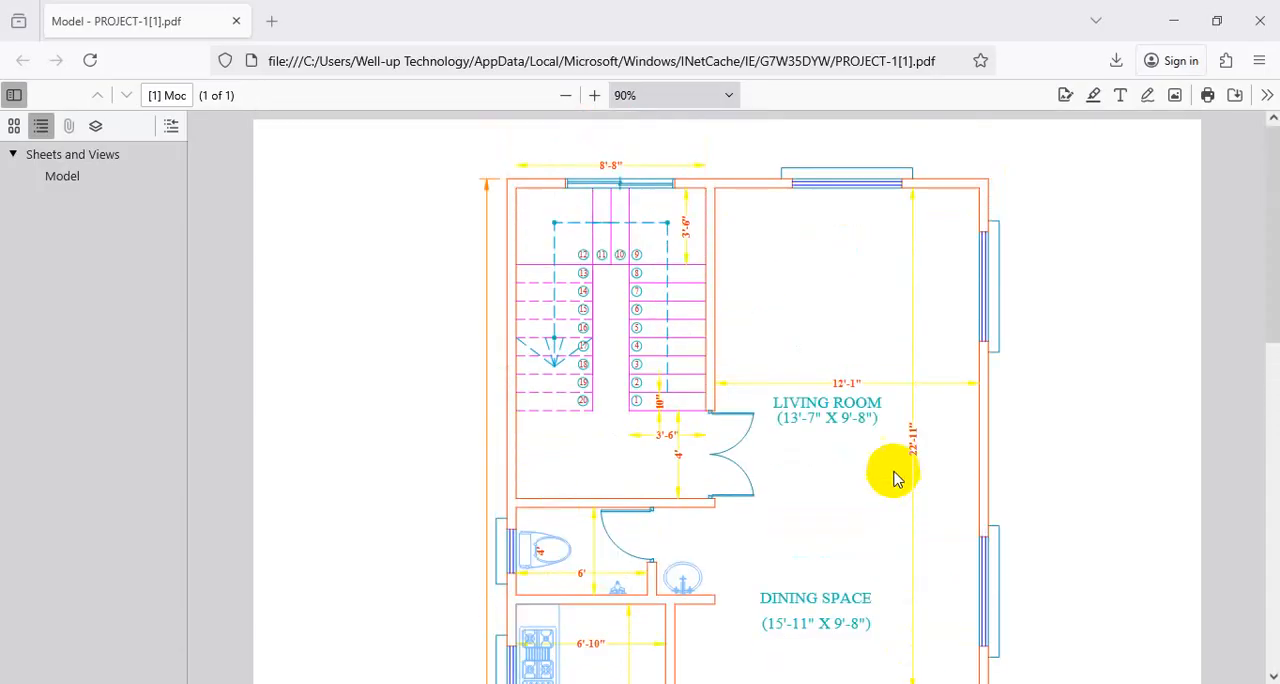
pyautogui.scroll(-3, 894, 474)
pyautogui.scroll(2, 906, 428)
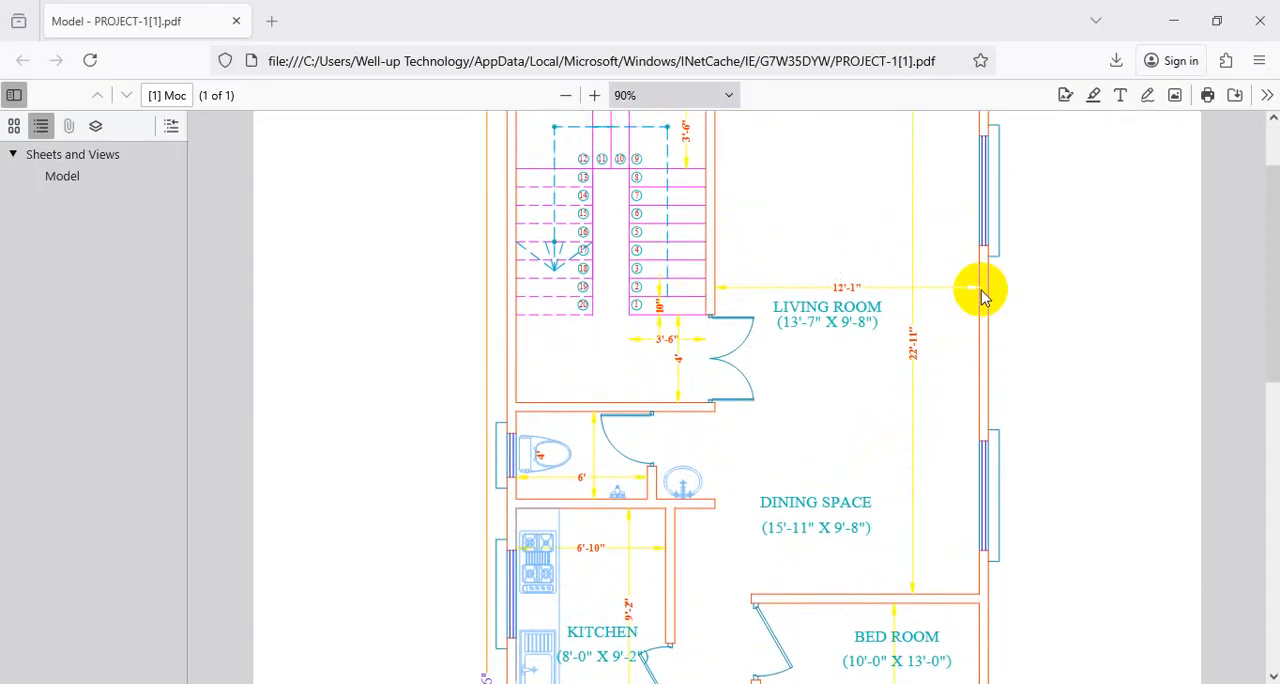
pyautogui.hotkey('ctrl', '1')
pyautogui.moveTo(979, 289); pyautogui.dragTo(742, 289)
pyautogui.press('Escape')
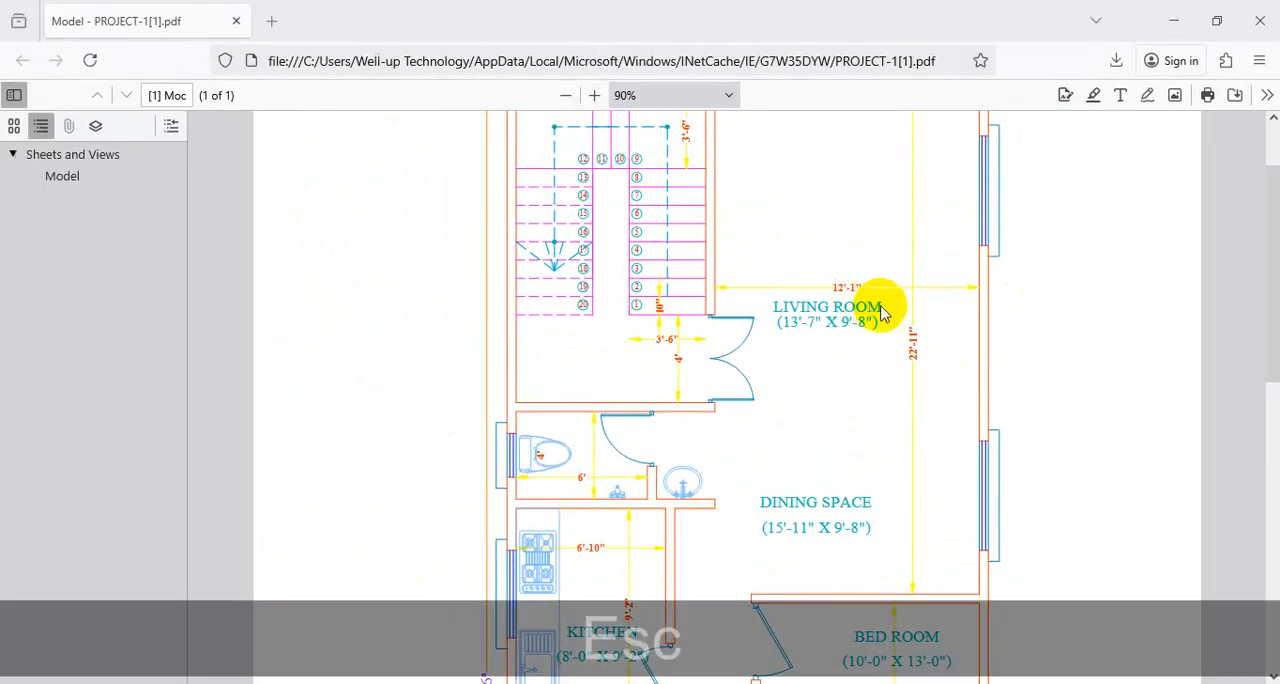
pyautogui.scroll(-4, 886, 306)
pyautogui.click(1173, 18)
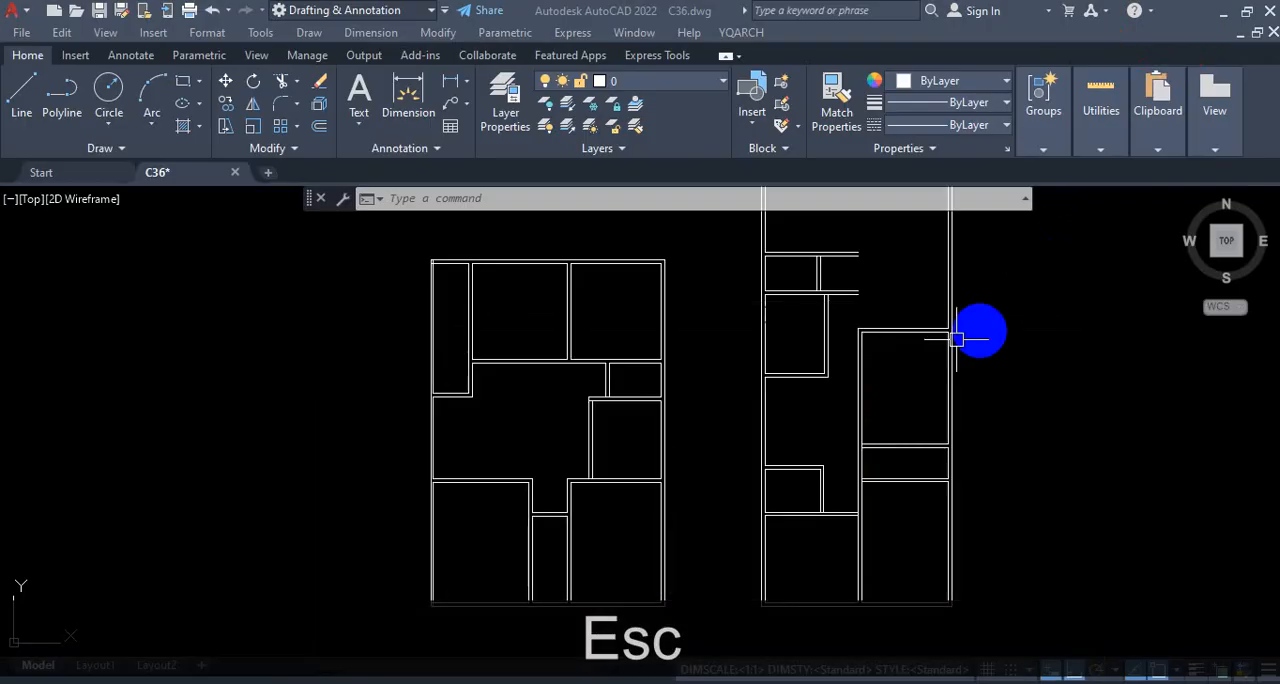
# Step: Examine the taller plan's right outer wall and the open area above its partitions where the living room wall belongs
pyautogui.scroll(5, 914, 360)
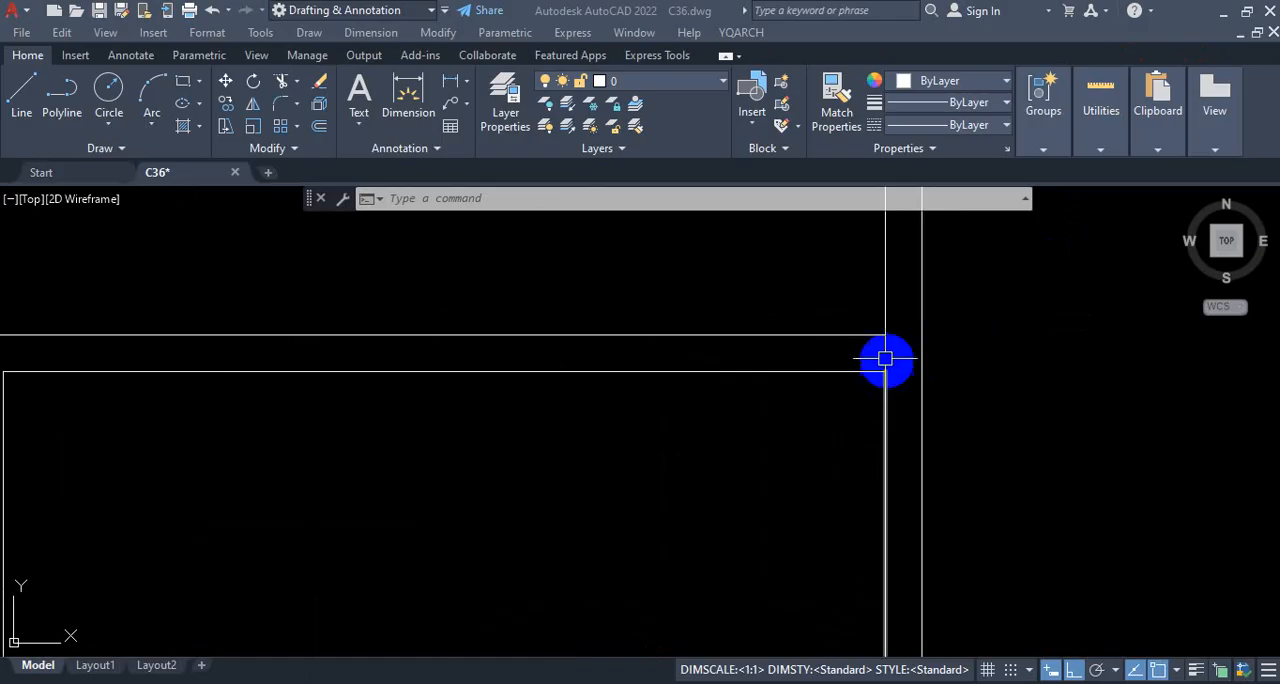
pyautogui.scroll(-5, 885, 358)
pyautogui.scroll(3, 889, 300)
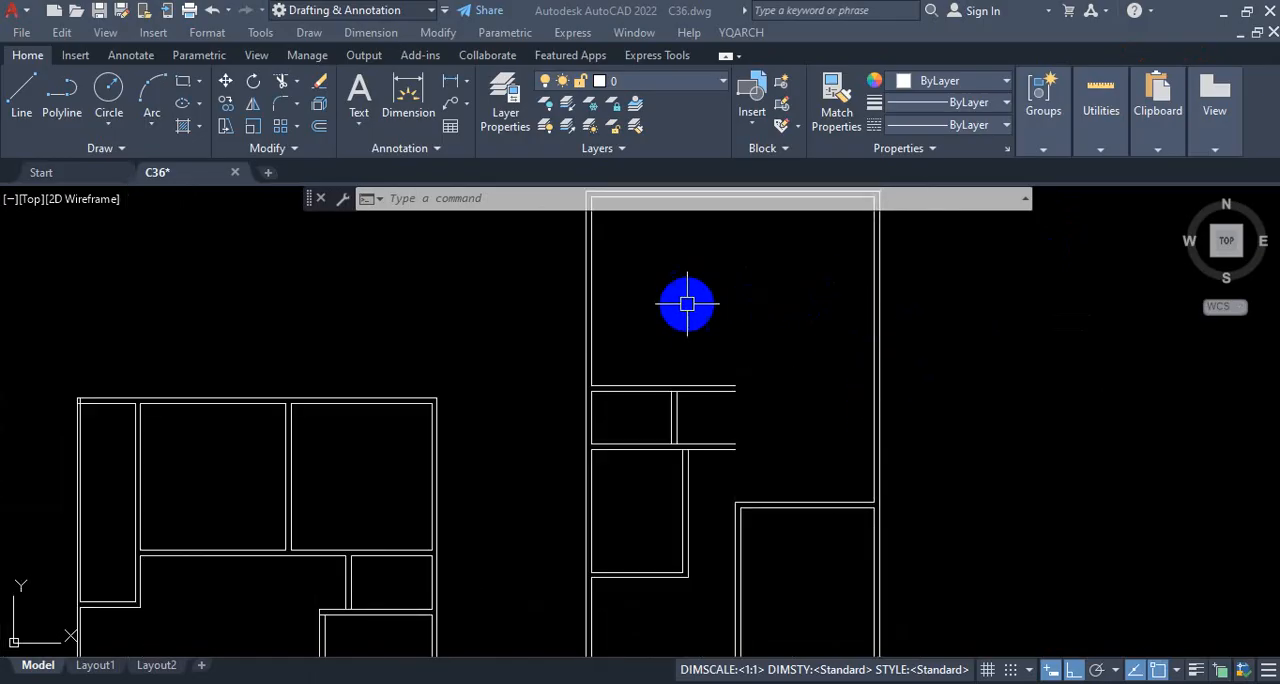
pyautogui.scroll(4, 786, 320)
pyautogui.scroll(-6, 786, 320)
pyautogui.scroll(4, 801, 344)
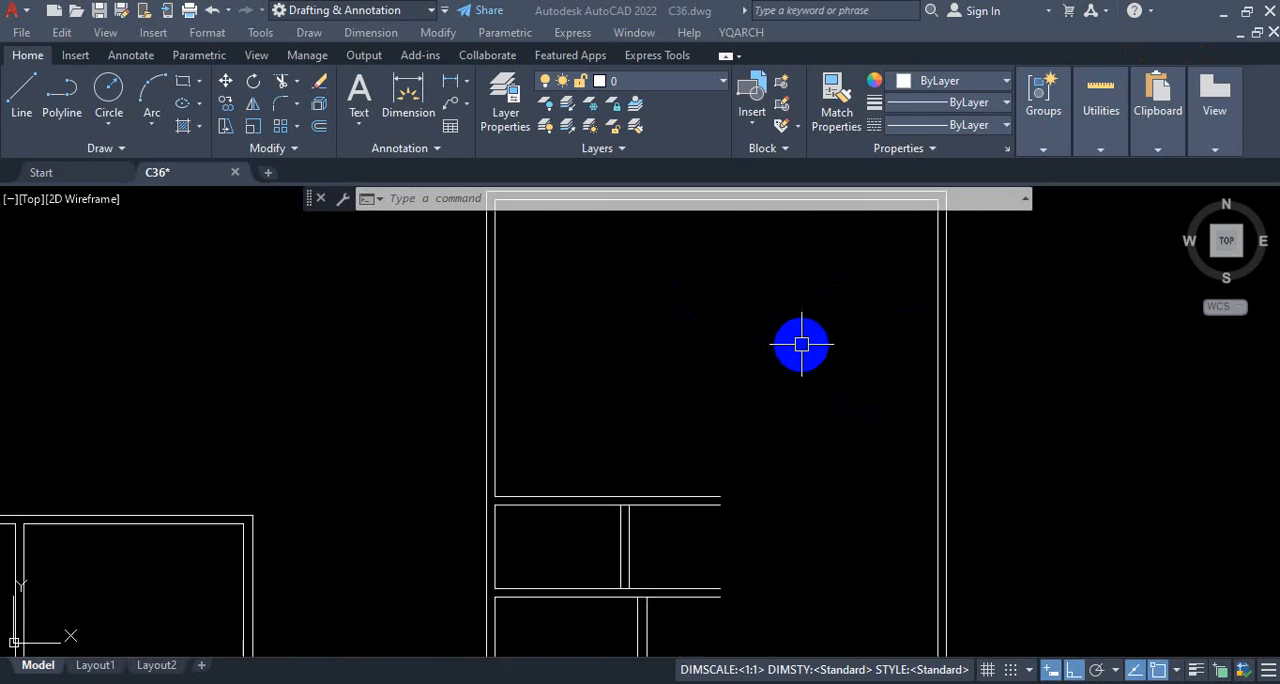
pyautogui.click(801, 343)
pyautogui.press('Escape')
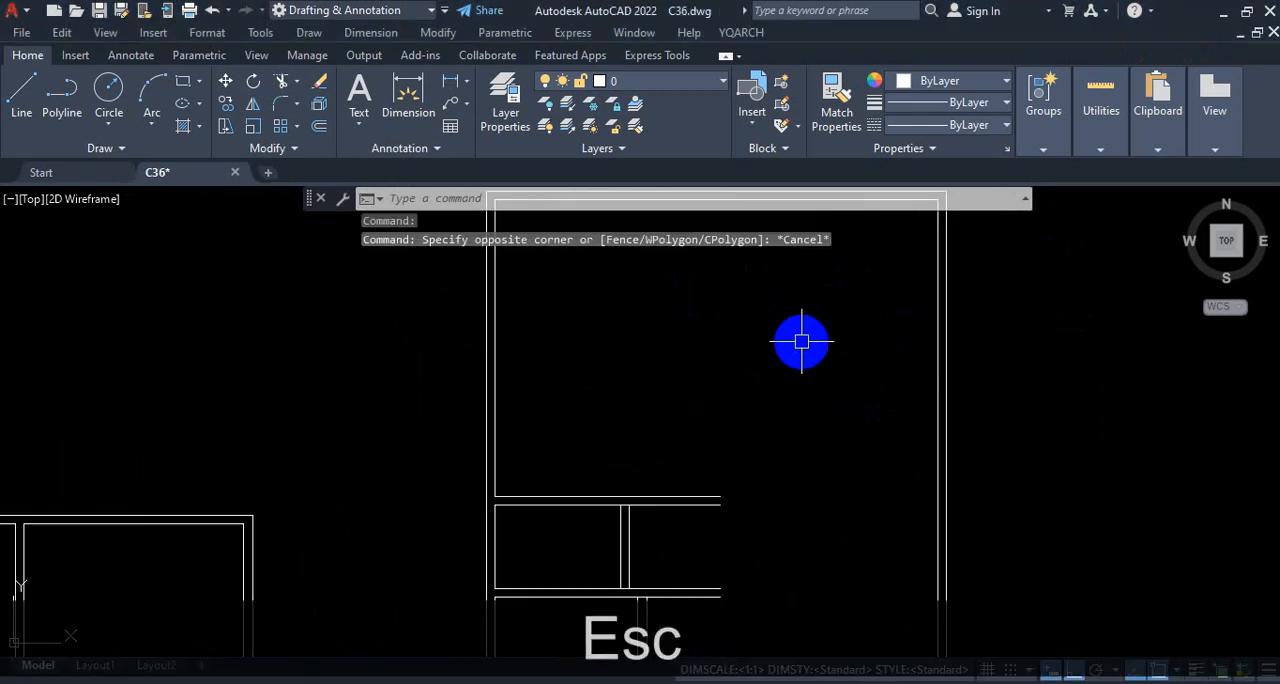
pyautogui.write('o')
pyautogui.press('Return')
pyautogui.press('Return')
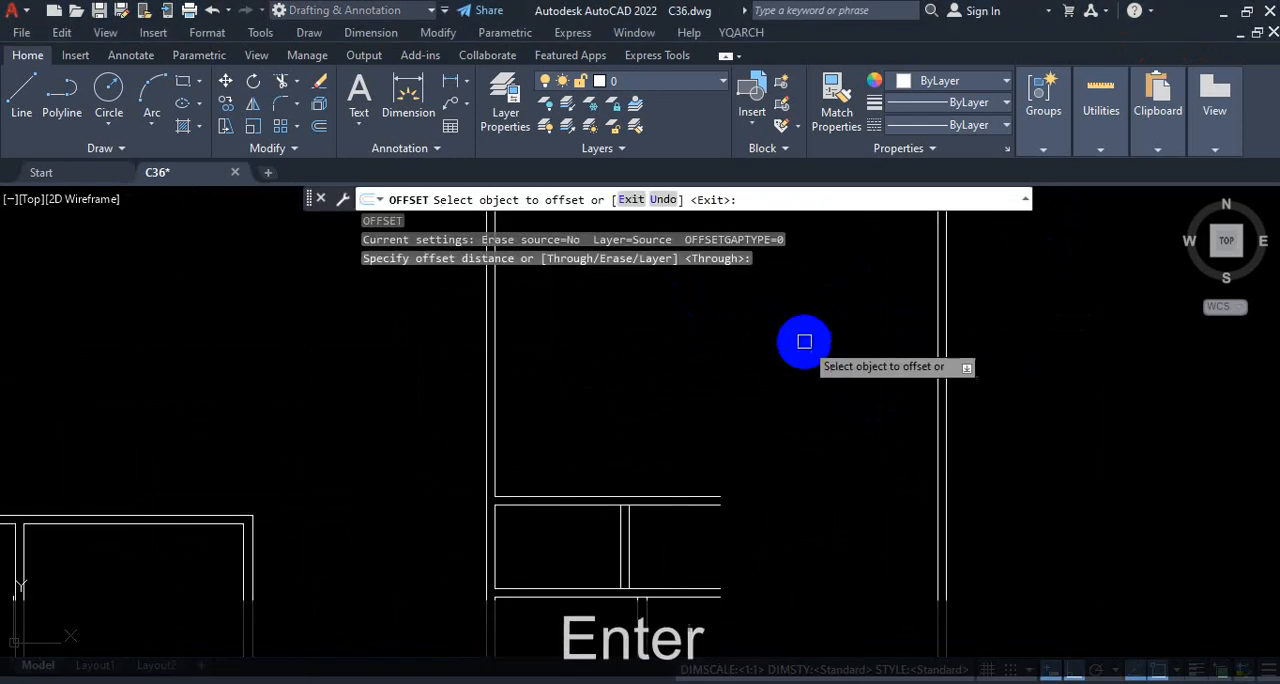
pyautogui.press('Escape')
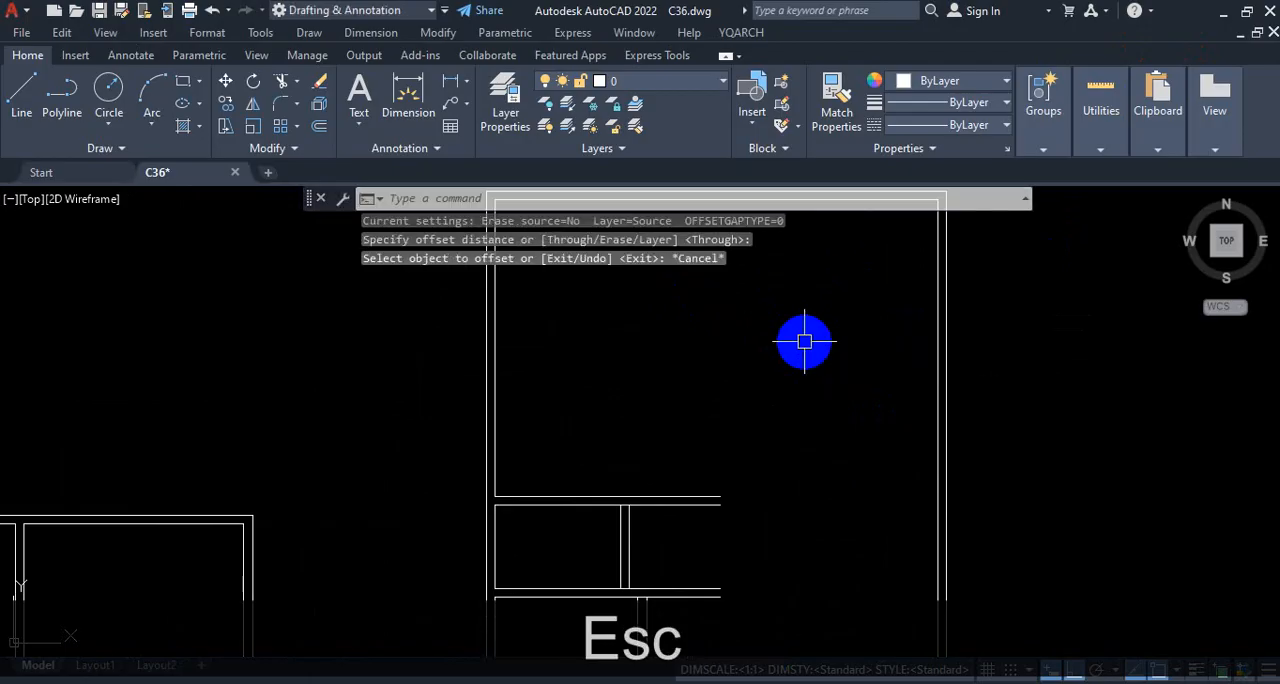
# Step: Offset the inner line of the taller plan's right outer wall 12'1" inward using the Offset command's Through option
pyautogui.press('Return')
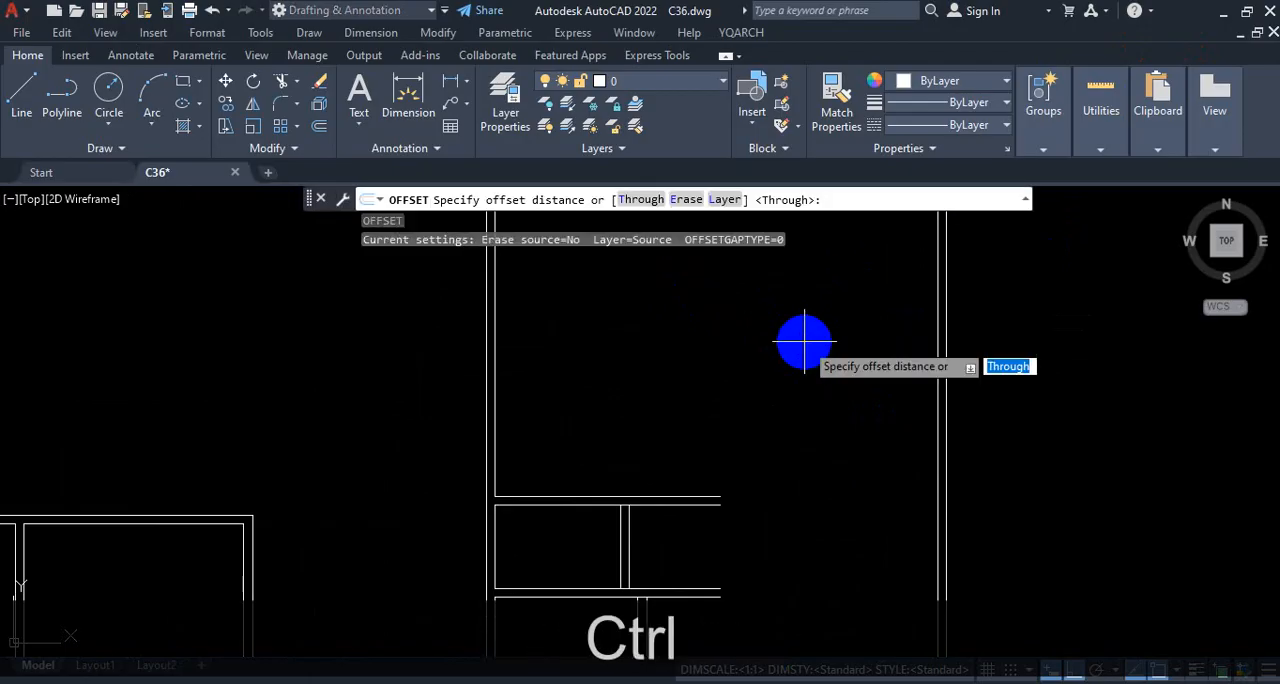
pyautogui.hotkey('ctrl', '1')
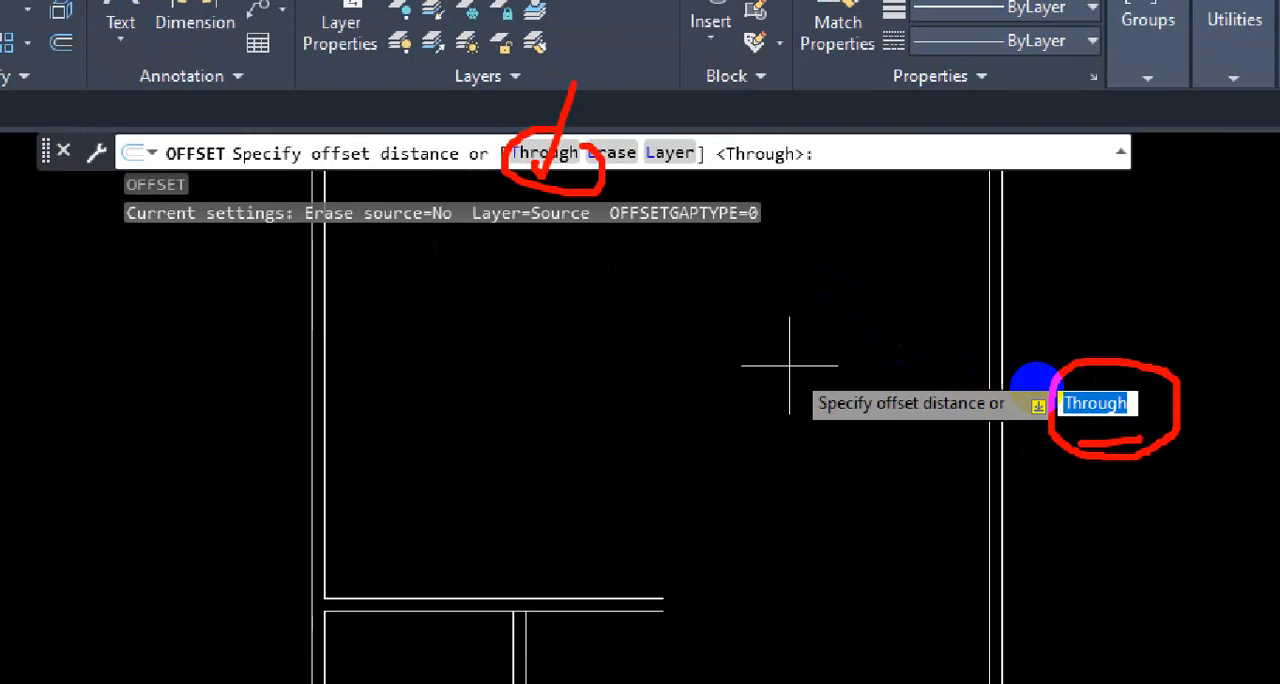
pyautogui.moveTo(1072, 432); pyautogui.dragTo(1165, 428)
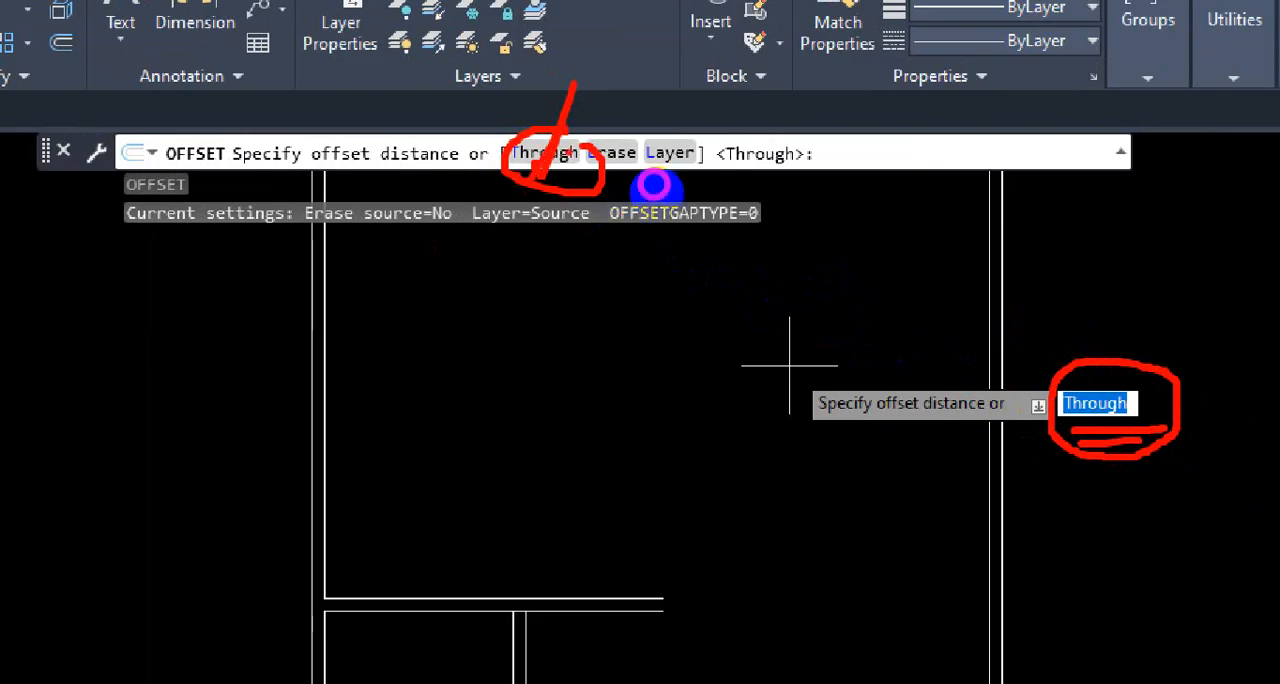
pyautogui.press('Escape')
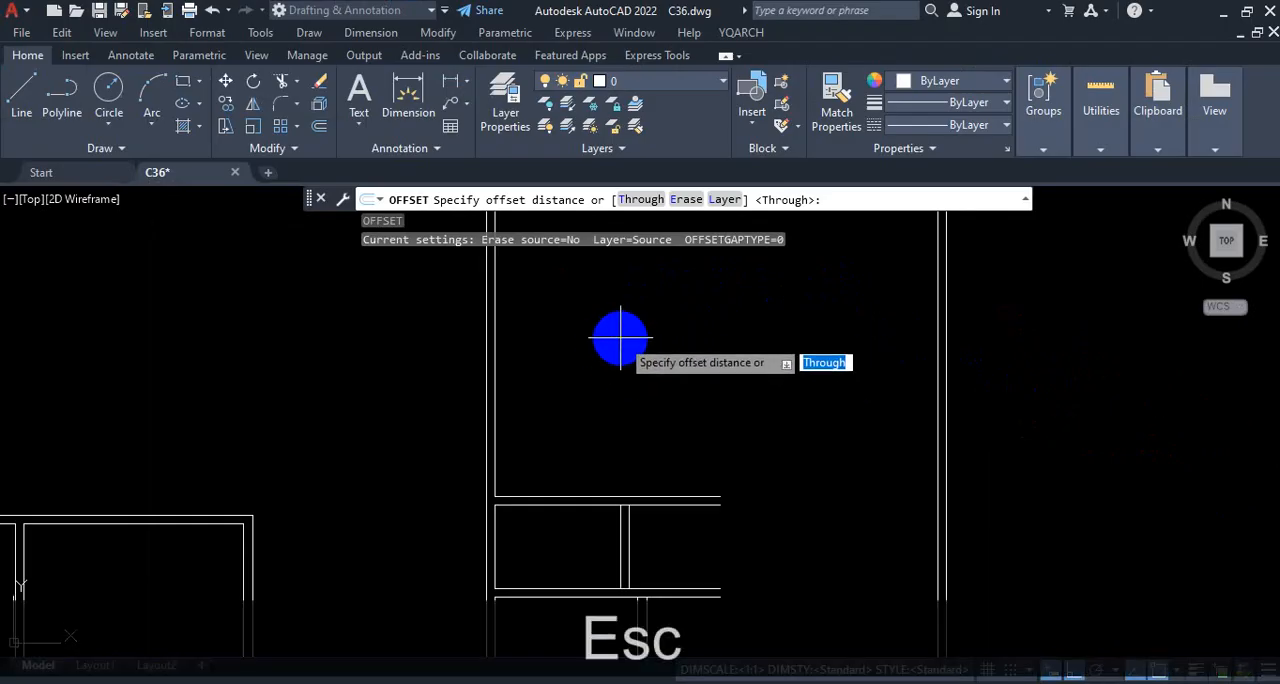
pyautogui.press('Return')
pyautogui.scroll(-3, 620, 337)
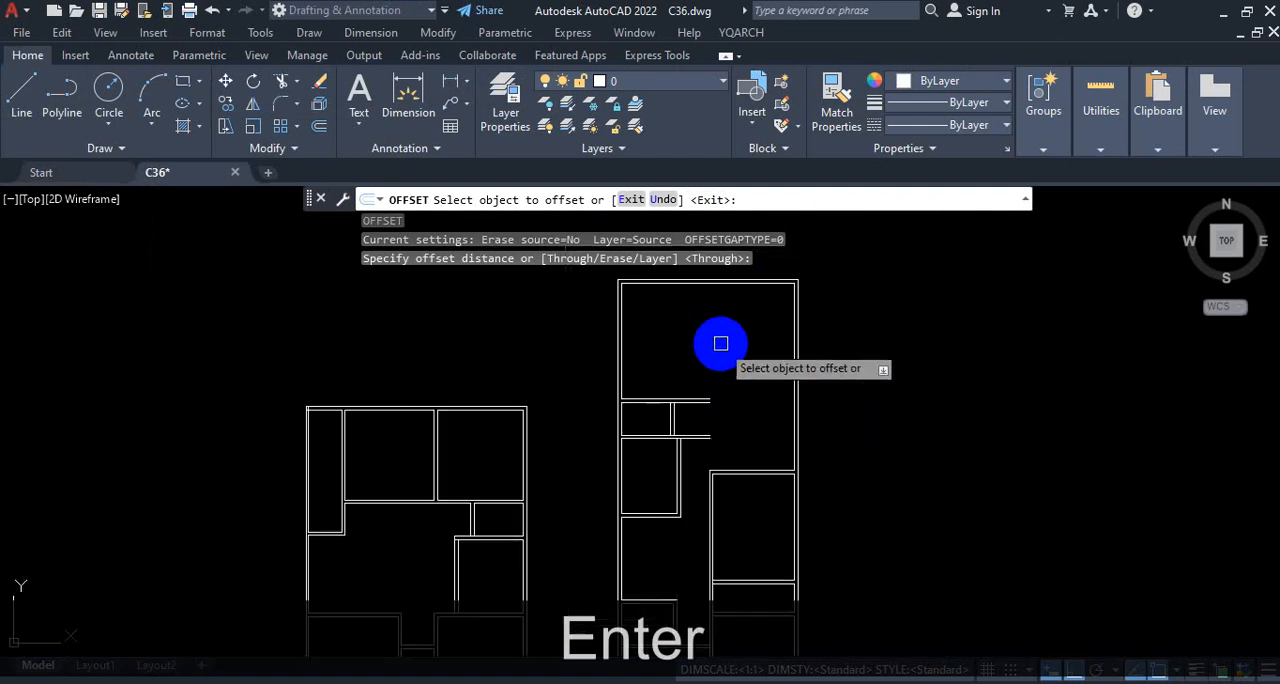
pyautogui.scroll(6, 714, 343)
pyautogui.click(862, 368)
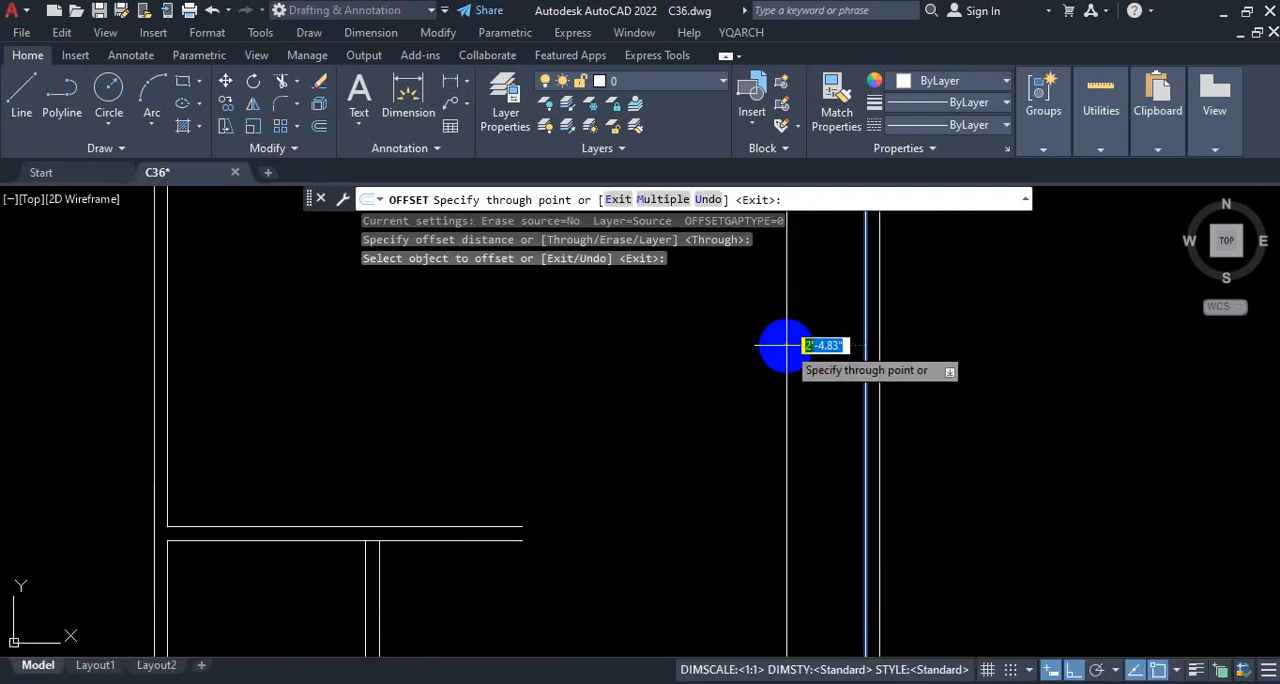
pyautogui.scroll(-3, 760, 349)
pyautogui.scroll(4, 700, 340)
pyautogui.write('1')
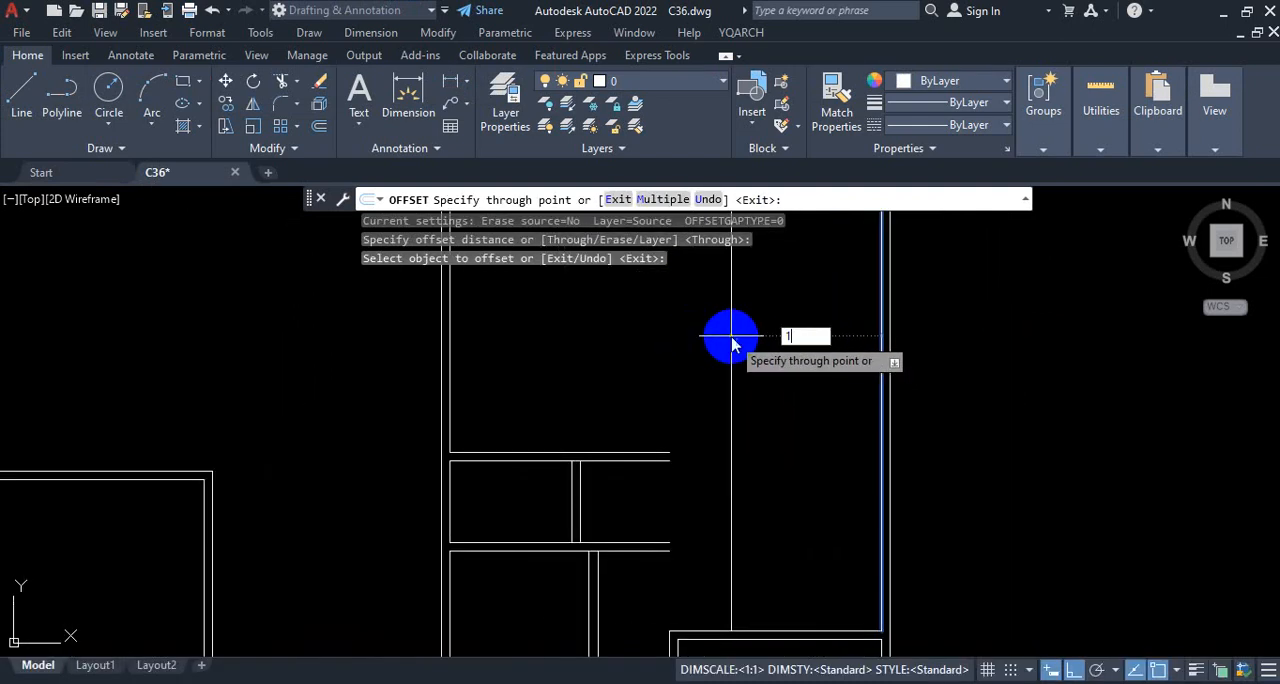
pyautogui.write("2'1")
pyautogui.press('Return')
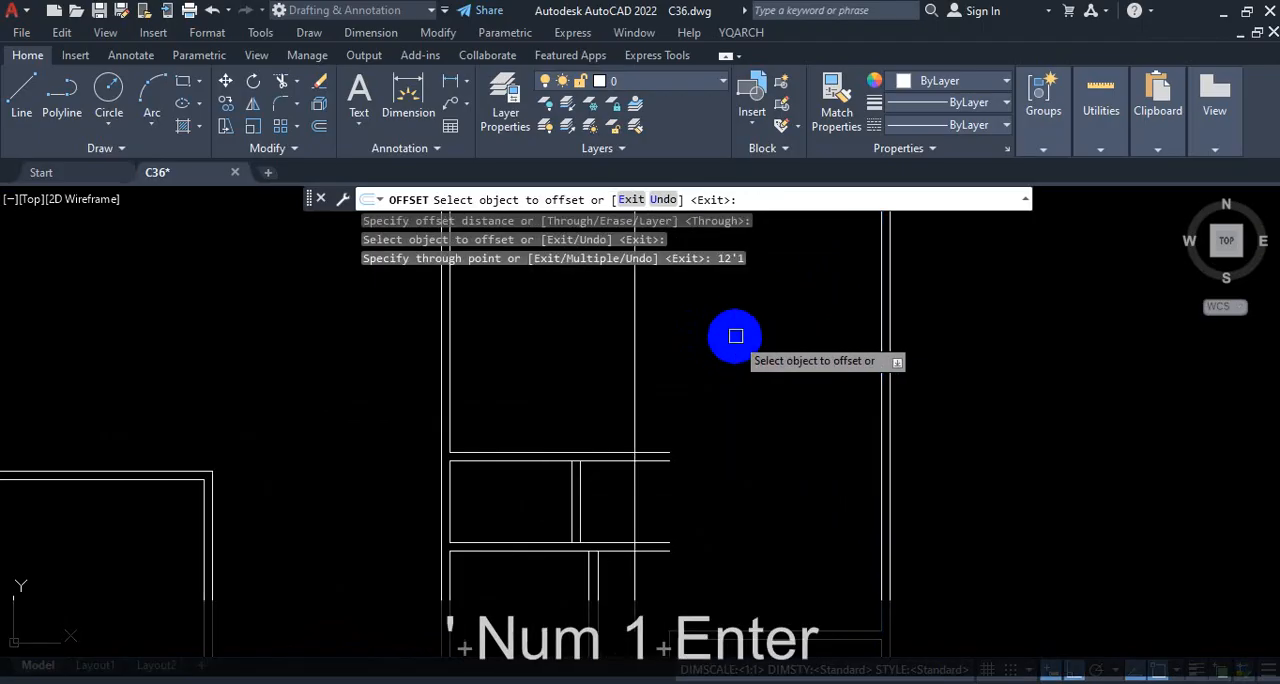
# Step: Offset the living room's new vertical wall line 5" to the left to form the wall's thickness, and end Offset
pyautogui.scroll(-3, 745, 345)
pyautogui.scroll(2, 733, 343)
pyautogui.click(733, 343)
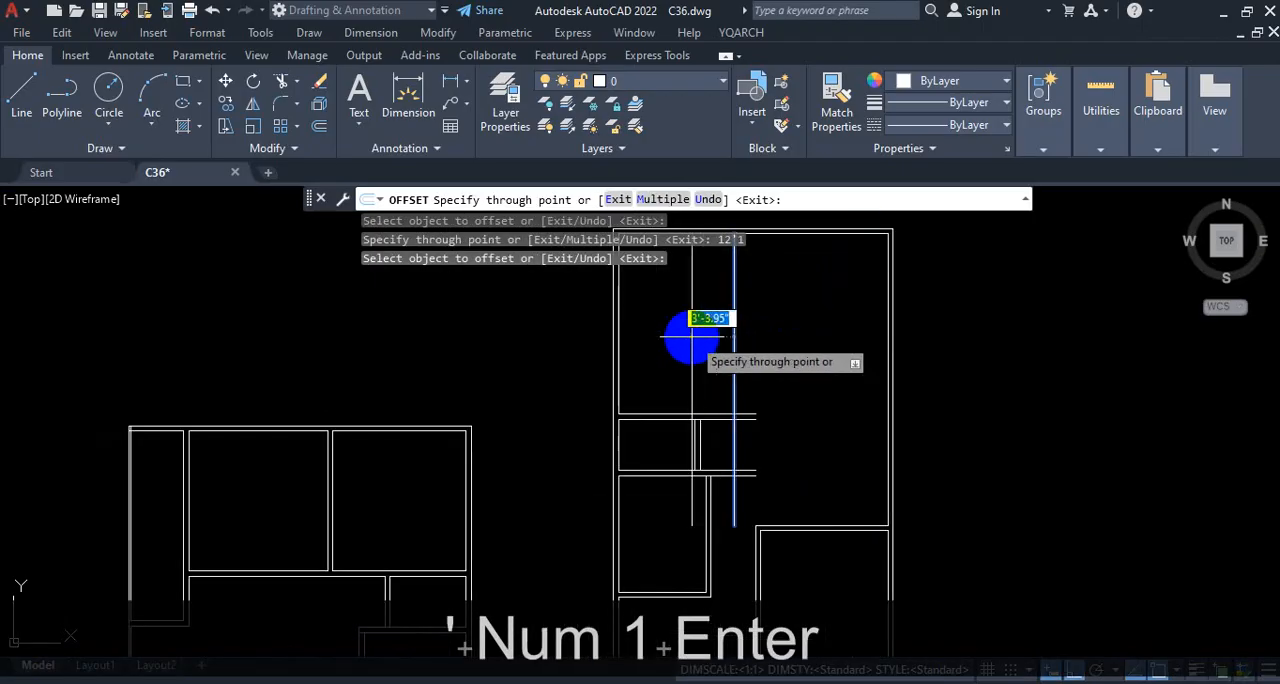
pyautogui.scroll(2, 692, 337)
pyautogui.write('5')
pyautogui.press('Return')
pyautogui.scroll(-2, 796, 325)
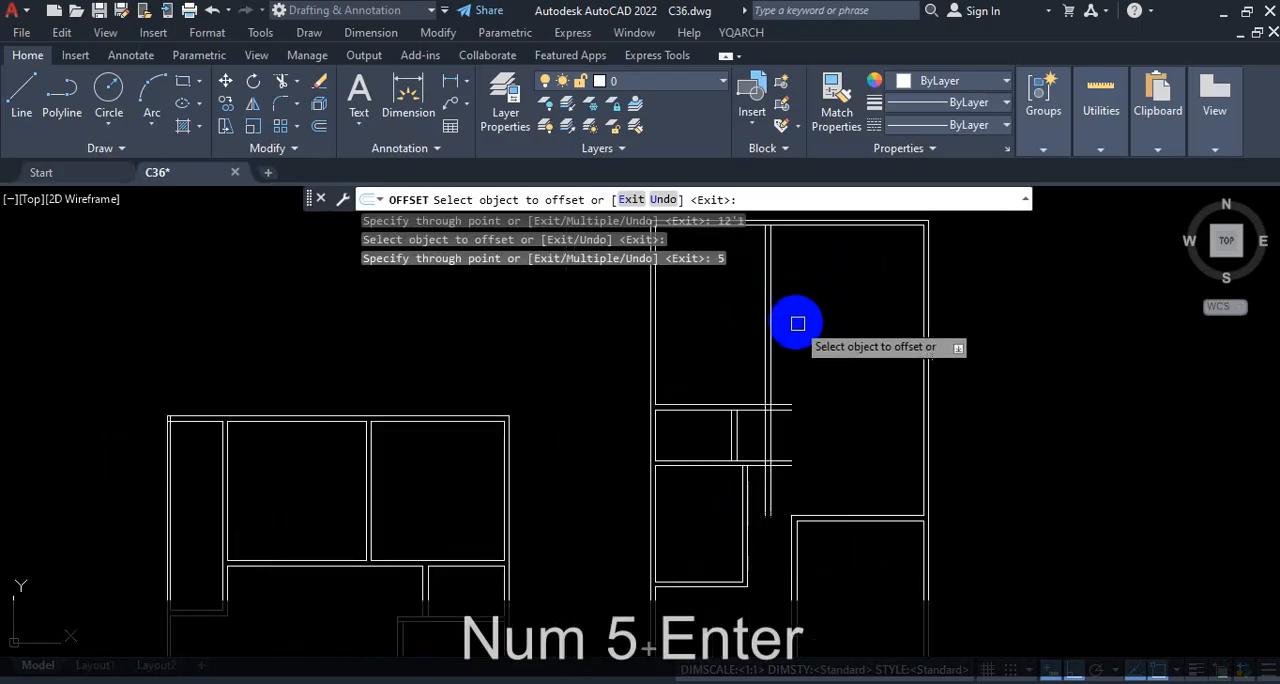
pyautogui.press('Escape')
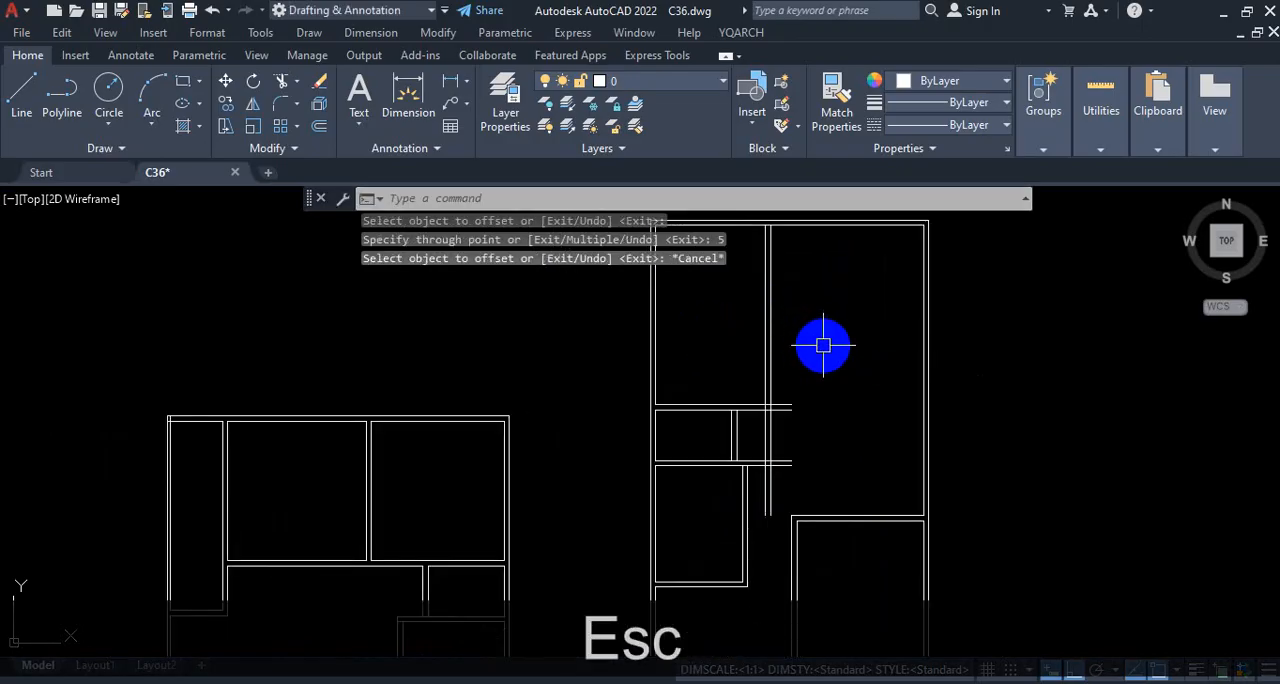
# Step: Examine where the taller plan's double vertical living room wall crosses the two horizontal partition walls
pyautogui.scroll(-2, 830, 351)
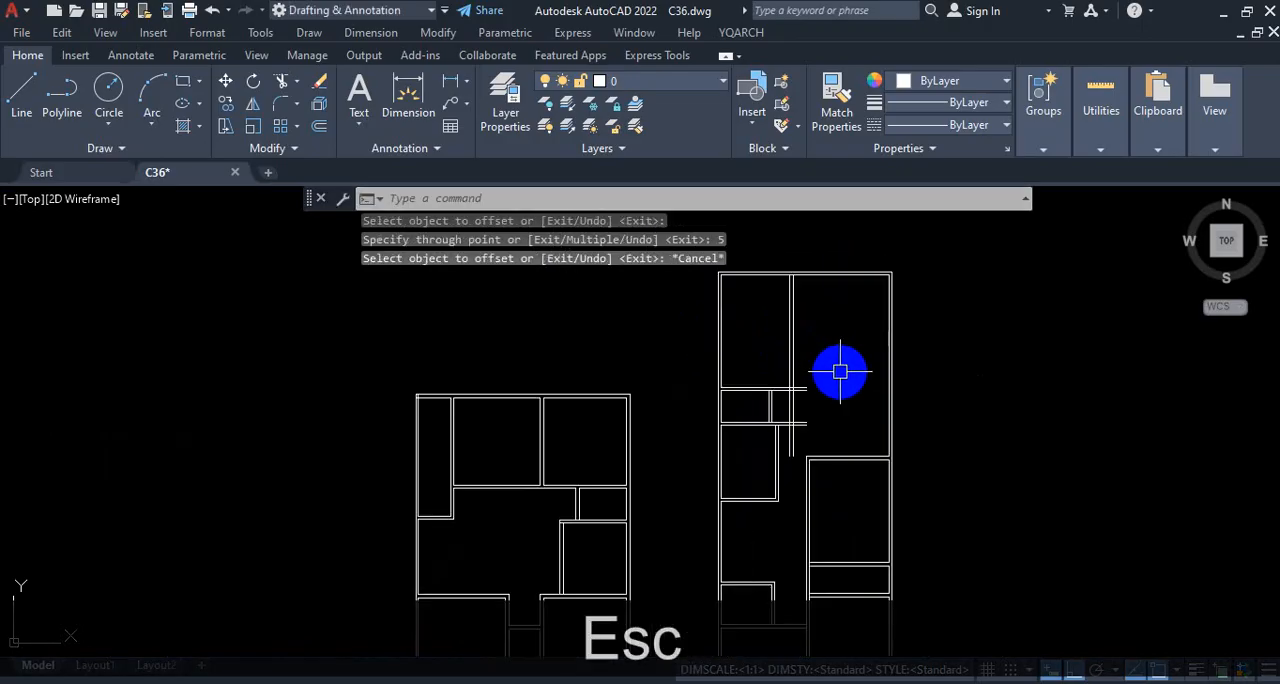
pyautogui.scroll(-2, 840, 372)
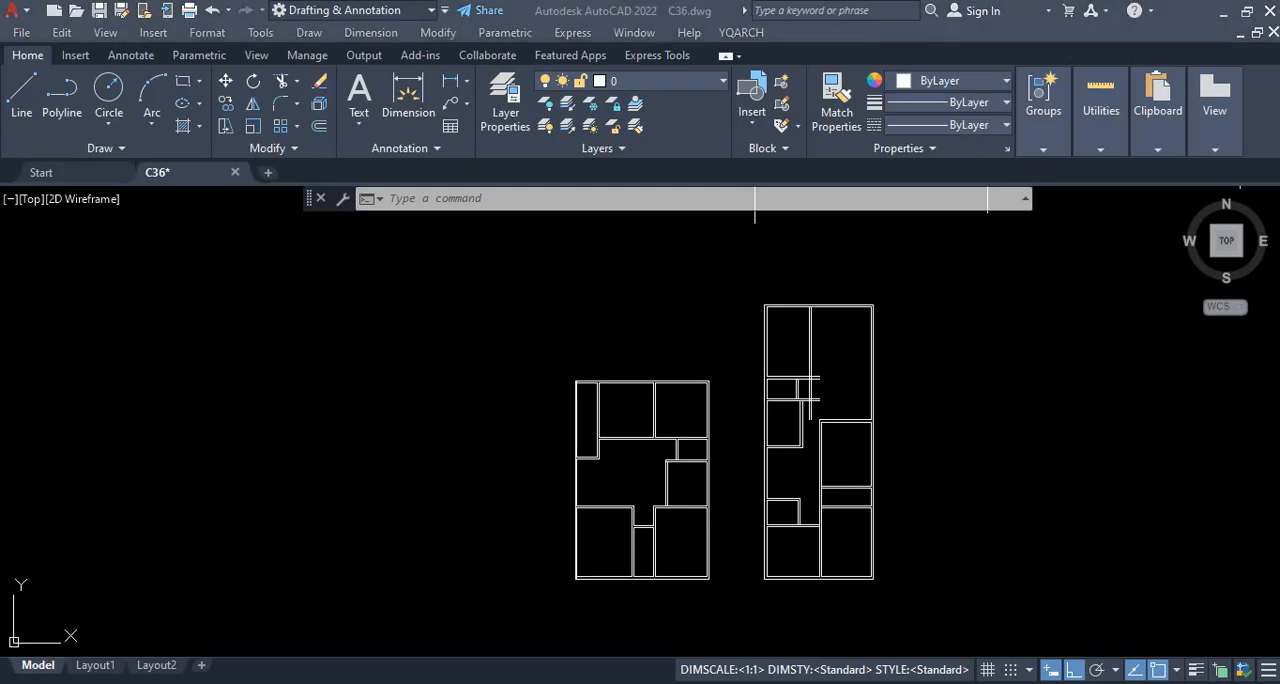
pyautogui.scroll(3, 842, 360)
pyautogui.scroll(2, 733, 329)
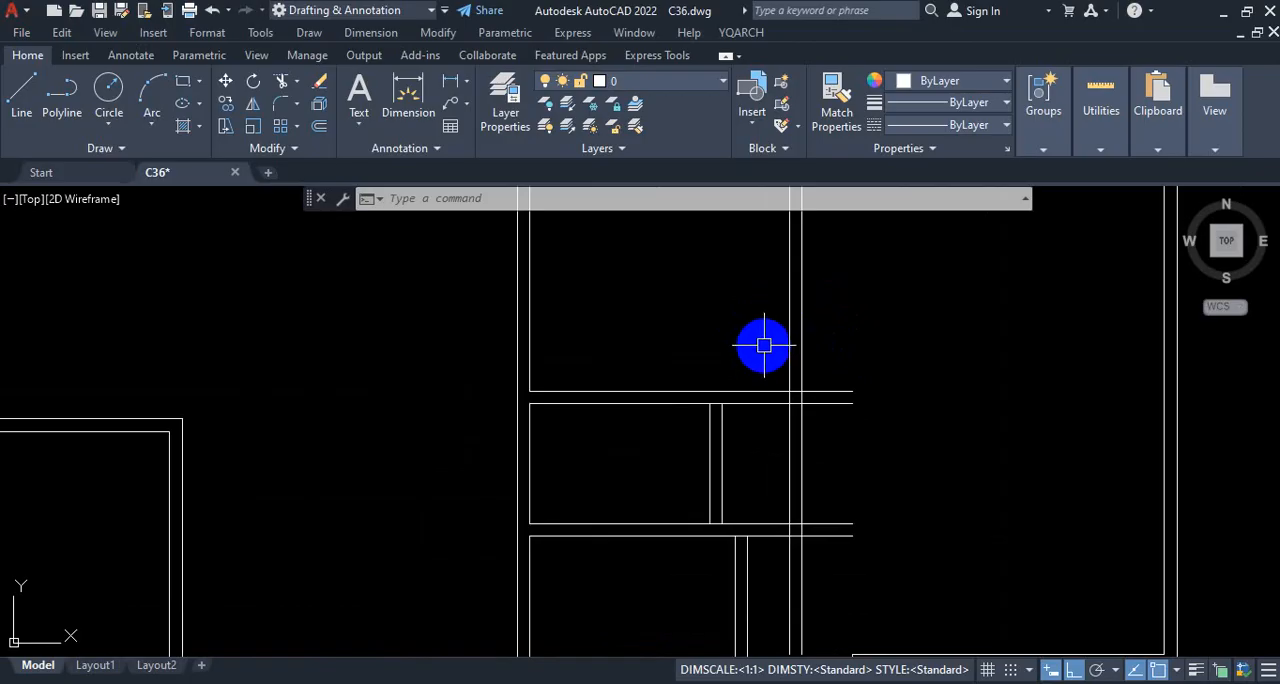
pyautogui.scroll(-3, 860, 380)
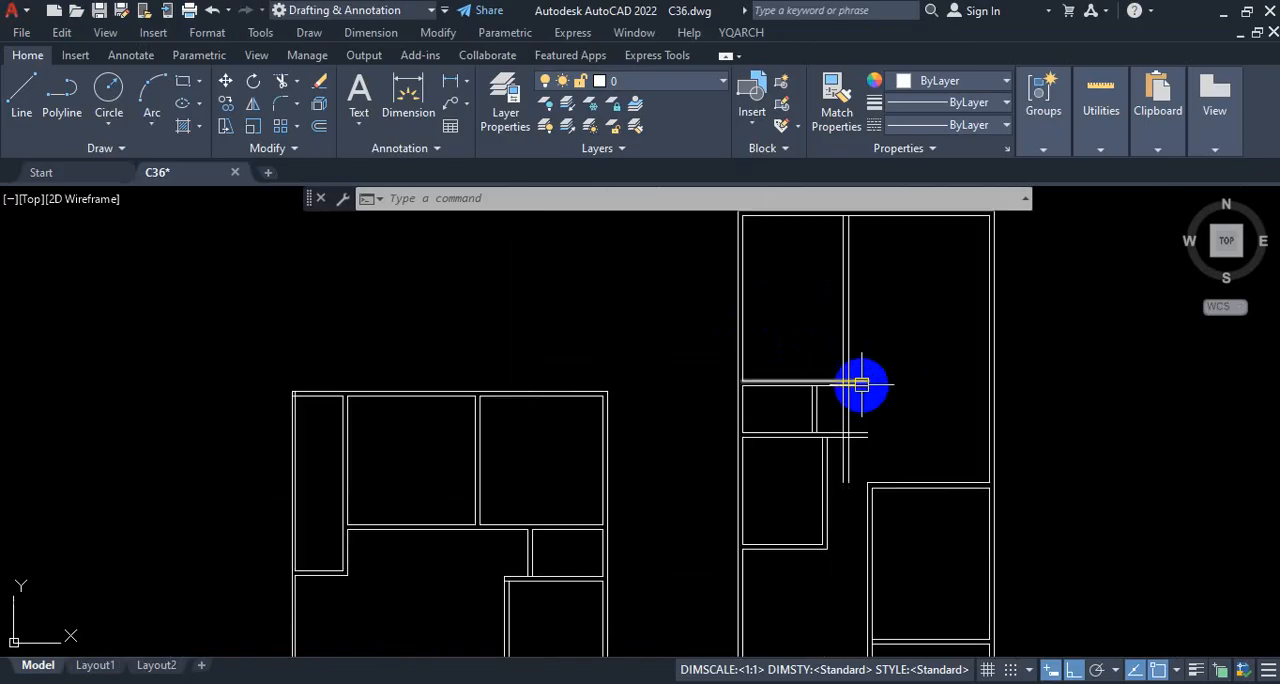
# Step: Trim the upper partition's overhang past the living room wall and that wall's right line between the two partitions
pyautogui.scroll(2, 869, 412)
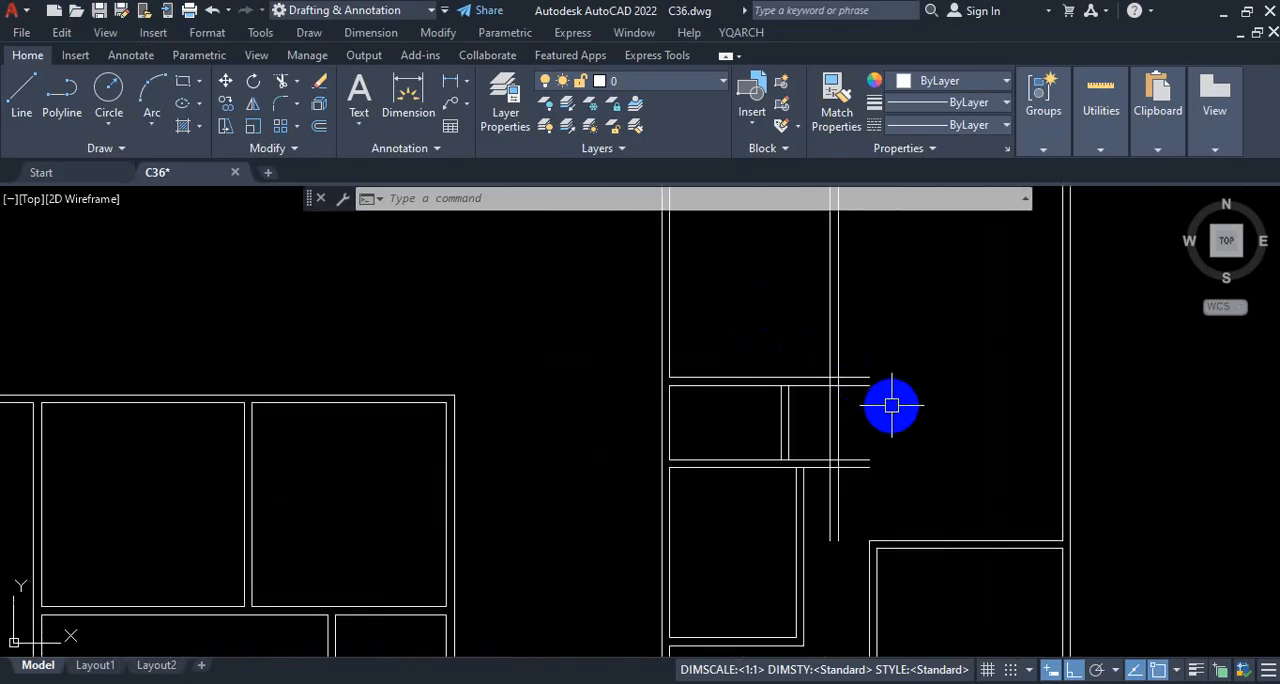
pyautogui.write('T')
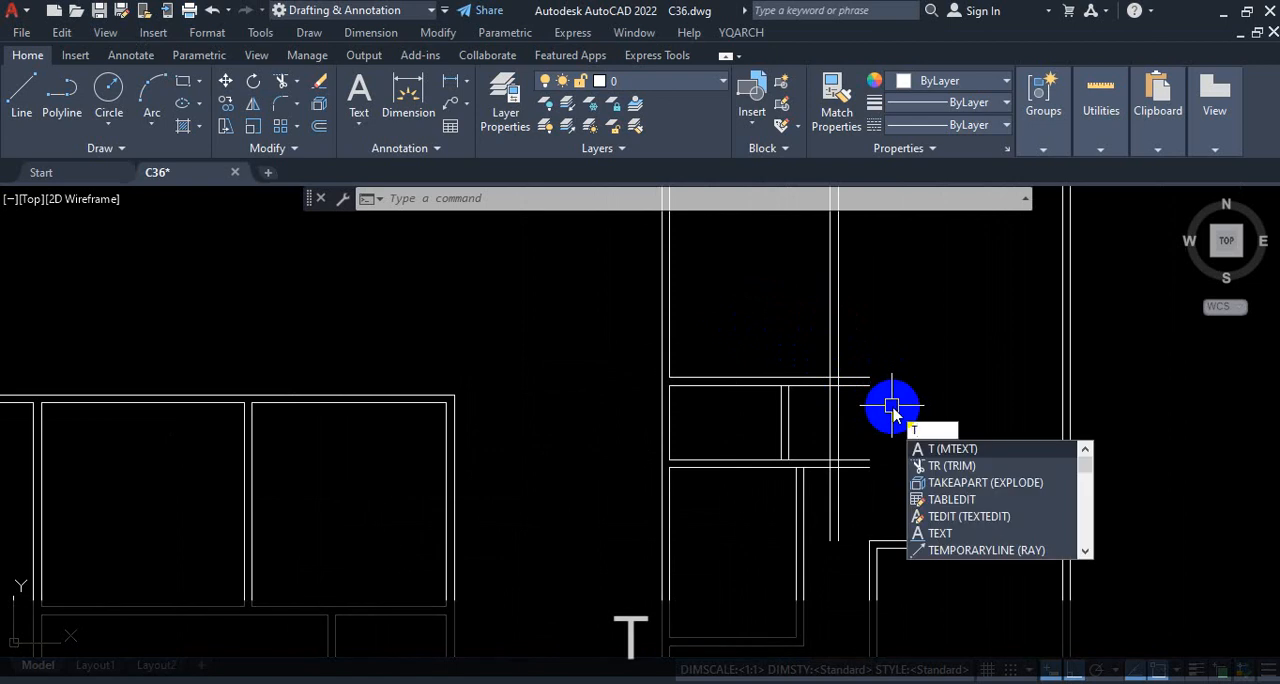
pyautogui.write('R')
pyautogui.press('Return')
pyautogui.scroll(2, 875, 405)
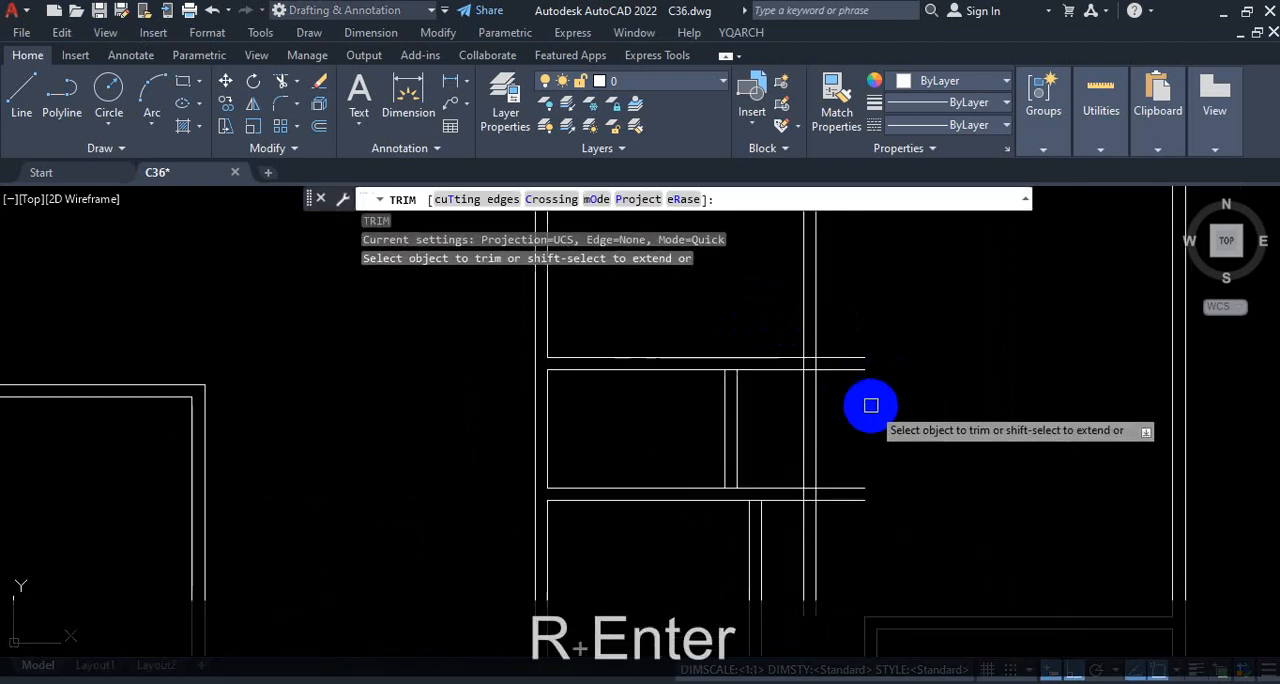
pyautogui.click(854, 357)
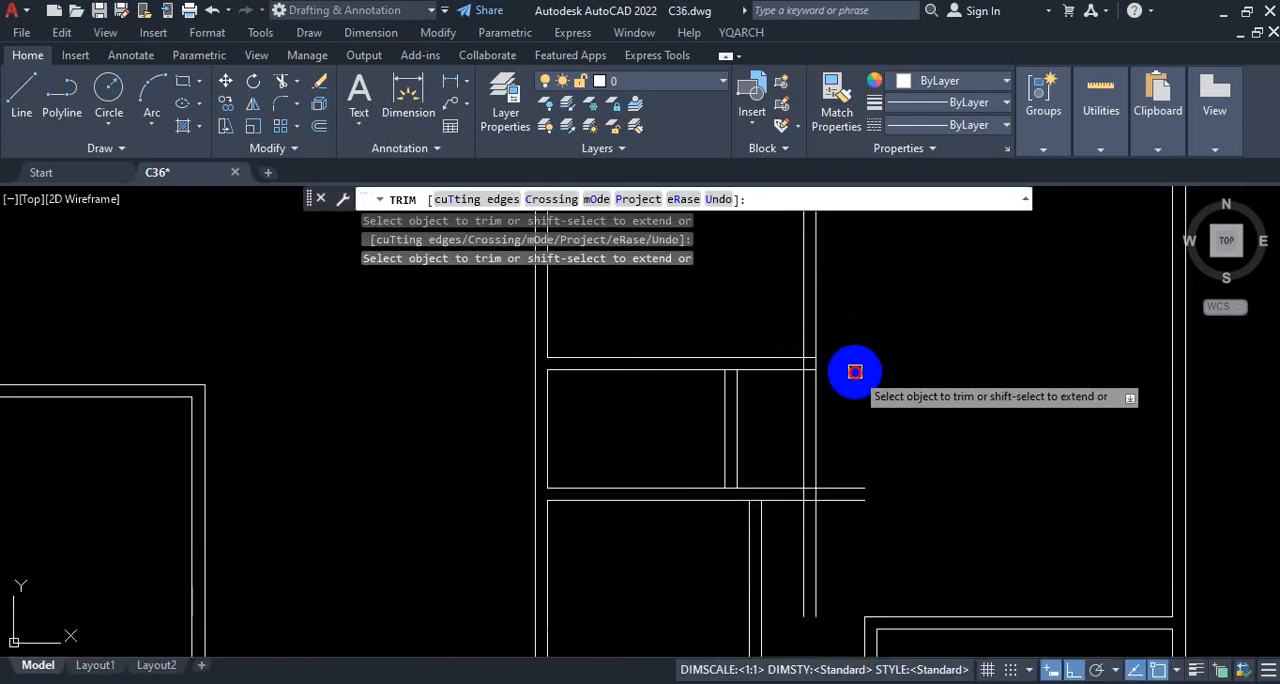
pyautogui.moveTo(849, 420); pyautogui.dragTo(804, 418)
pyautogui.scroll(-2, 837, 407)
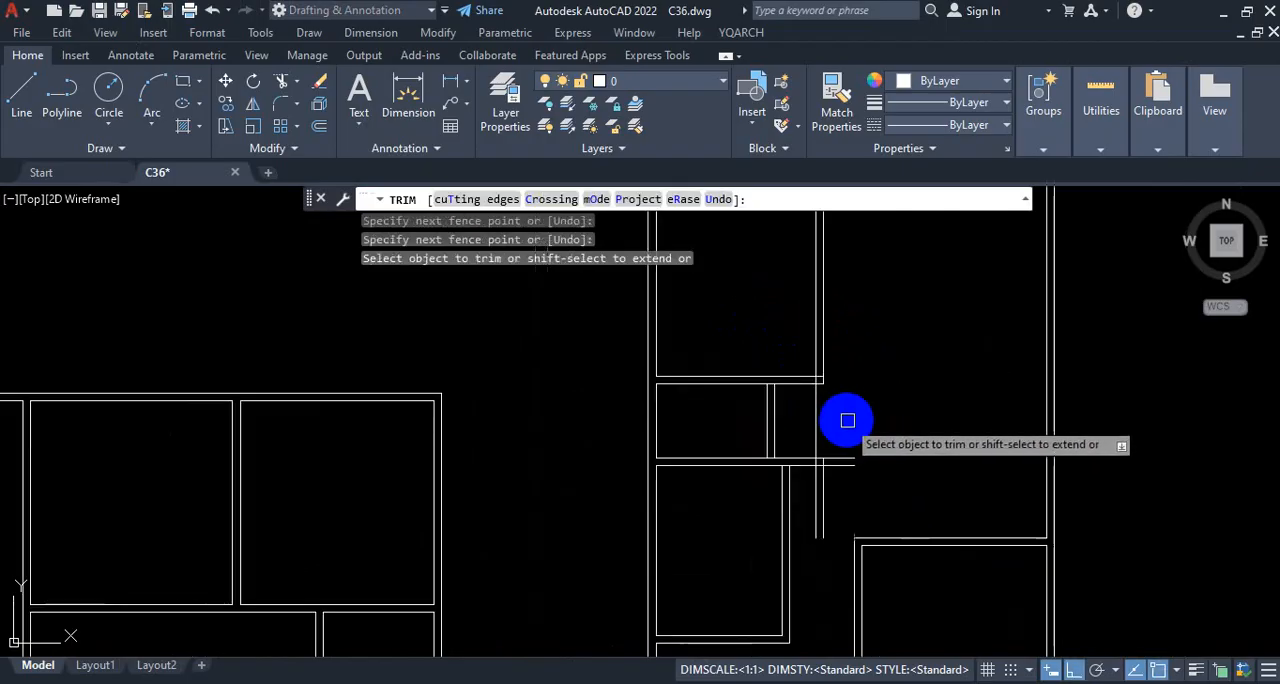
# Step: Trim the lower partition's overhang, the living room wall lines extending below it, and the remaining vertical line between the partitions
pyautogui.scroll(2, 848, 460)
pyautogui.click(838, 418)
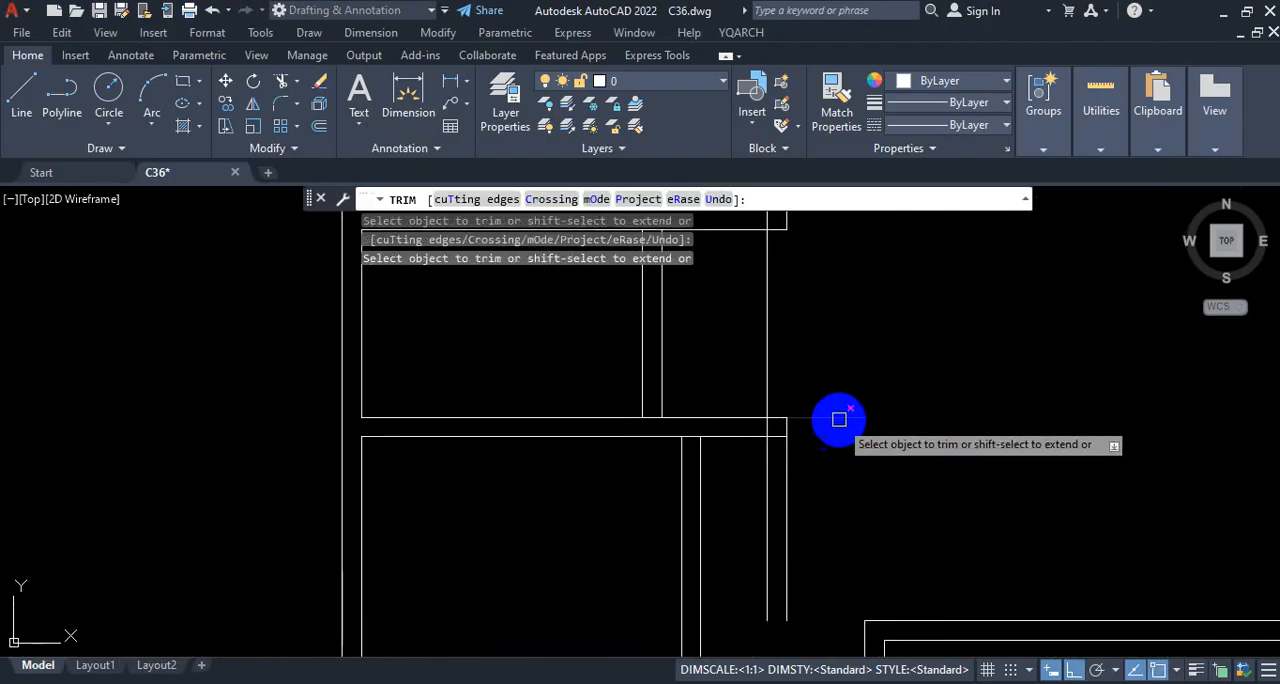
pyautogui.moveTo(809, 491); pyautogui.dragTo(744, 507)
pyautogui.scroll(-4, 840, 463)
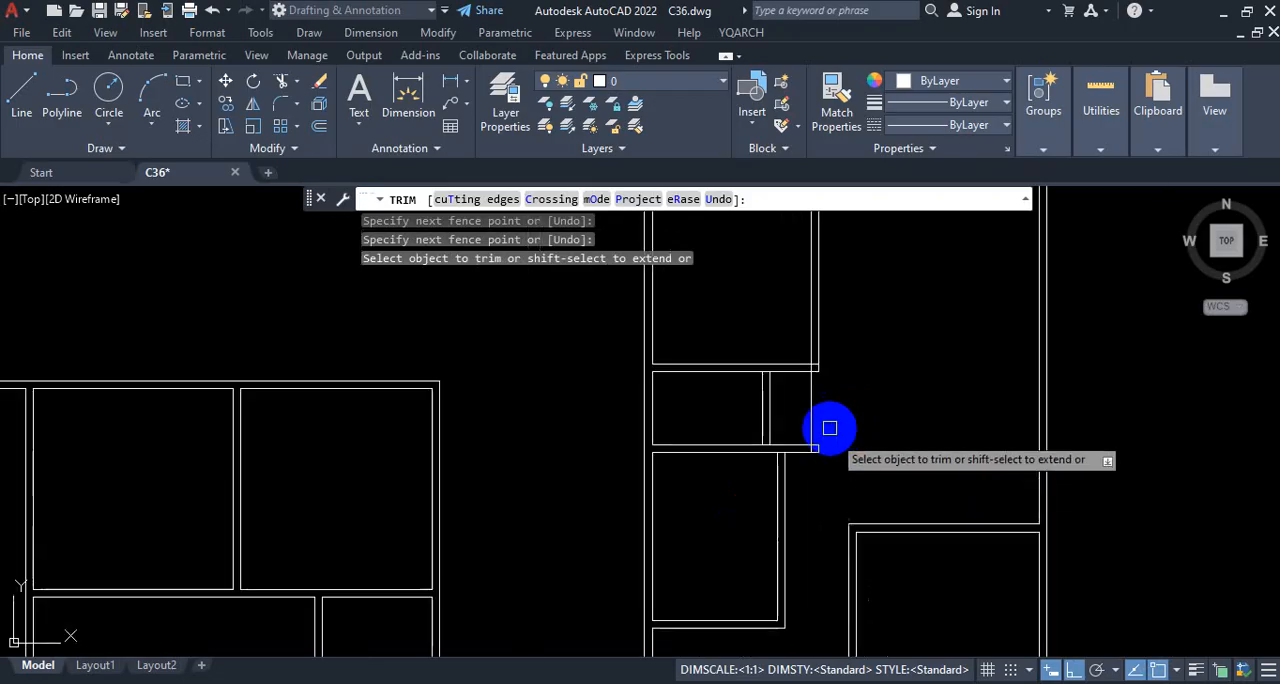
pyautogui.scroll(2, 828, 396)
pyautogui.moveTo(824, 393); pyautogui.dragTo(774, 391)
pyautogui.scroll(-3, 860, 393)
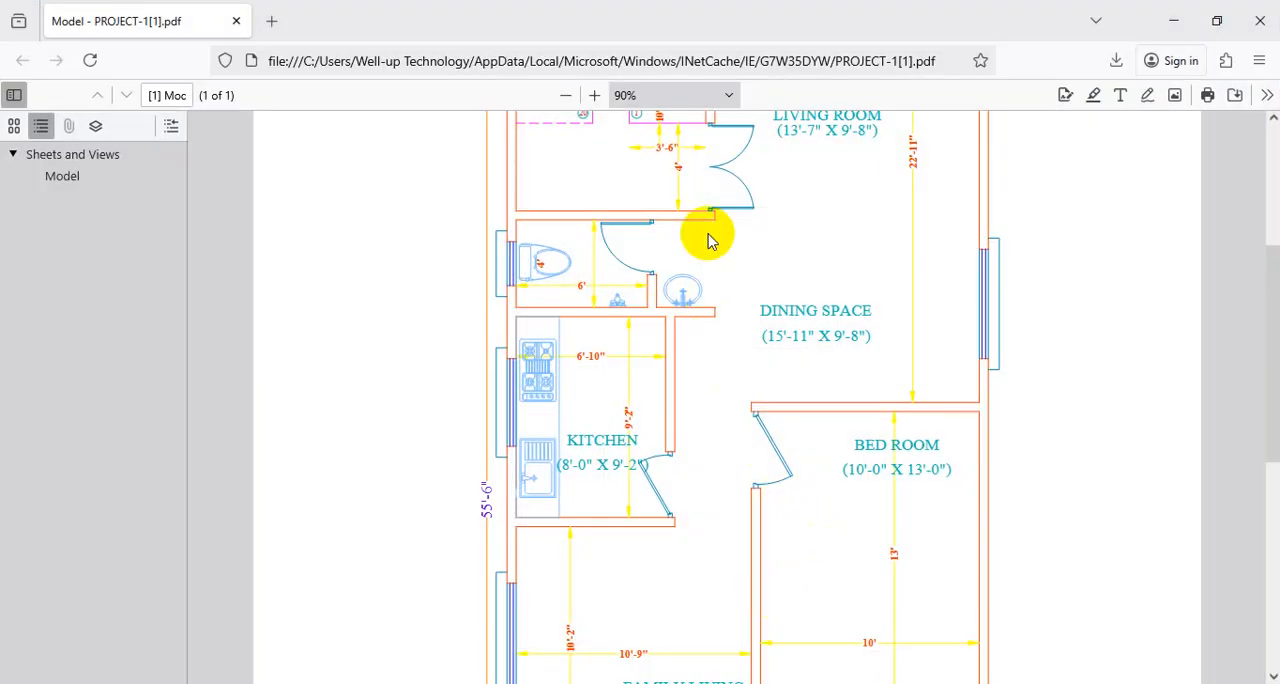
# Step: Compare with the reference PDF, return to AutoCAD, and trim the leftover lines at the lower partition's end and the living room wall's lower corner
pyautogui.scroll(2, 714, 222)
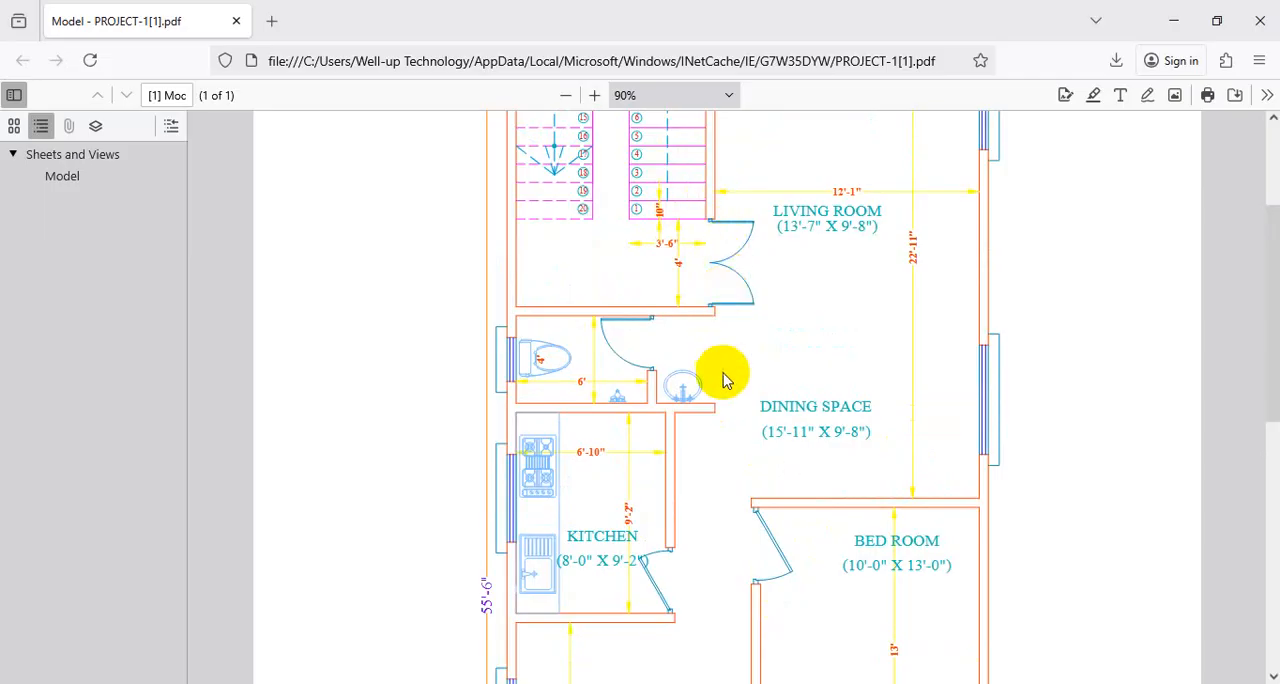
pyautogui.click(1174, 20)
pyautogui.scroll(4, 866, 337)
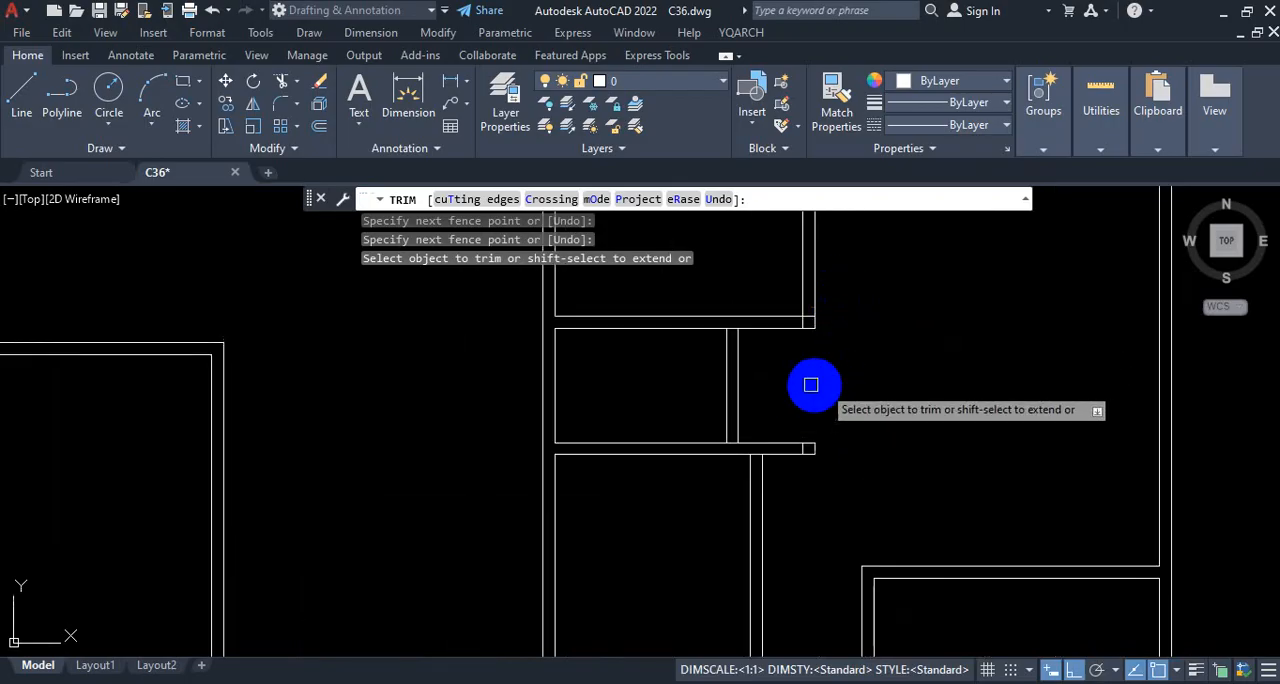
pyautogui.scroll(4, 797, 466)
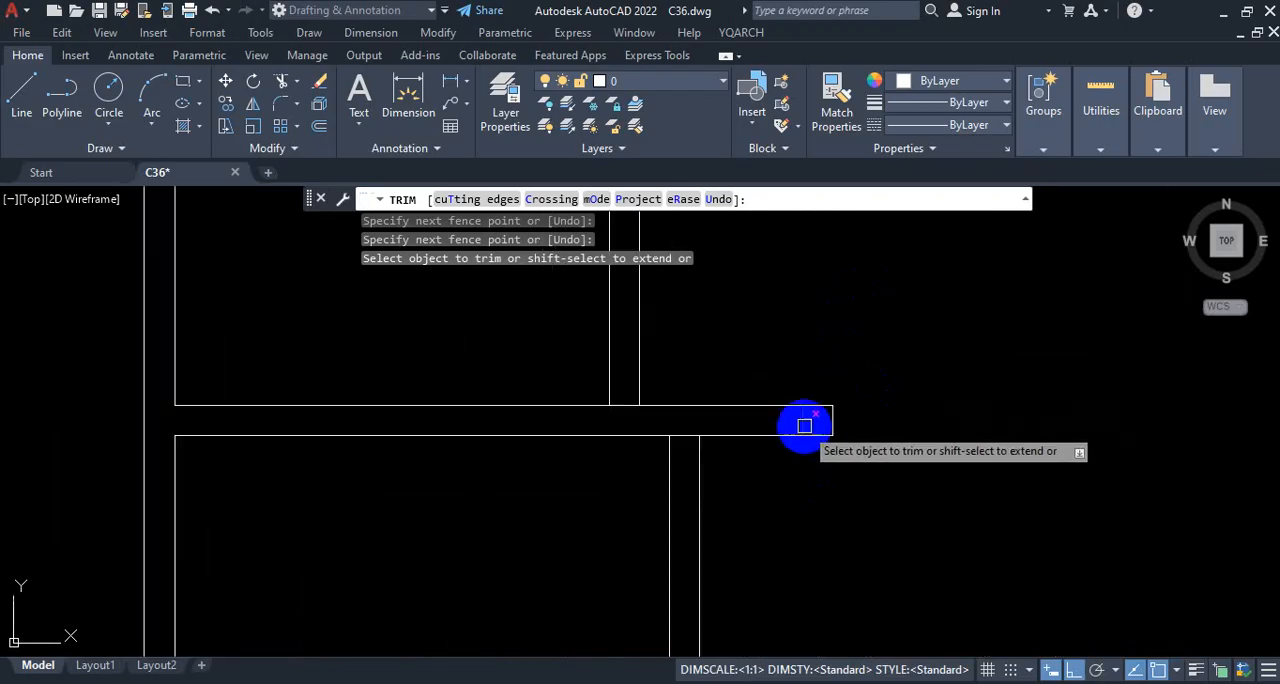
pyautogui.scroll(-3, 984, 438)
pyautogui.scroll(5, 794, 414)
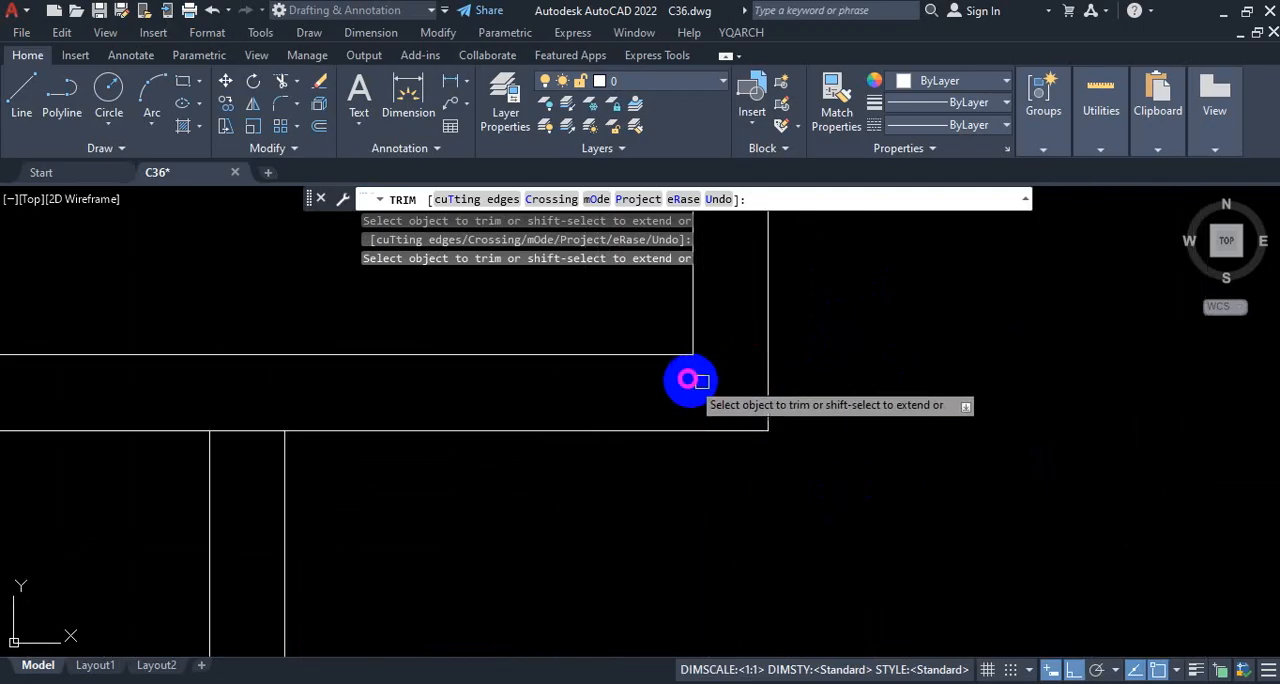
# Step: Trim the partition line segments across the ends of the toilet's short vertical wall and the kitchen's right wall to open the junctions
pyautogui.scroll(-3, 691, 375)
pyautogui.scroll(3, 757, 429)
pyautogui.click(763, 325)
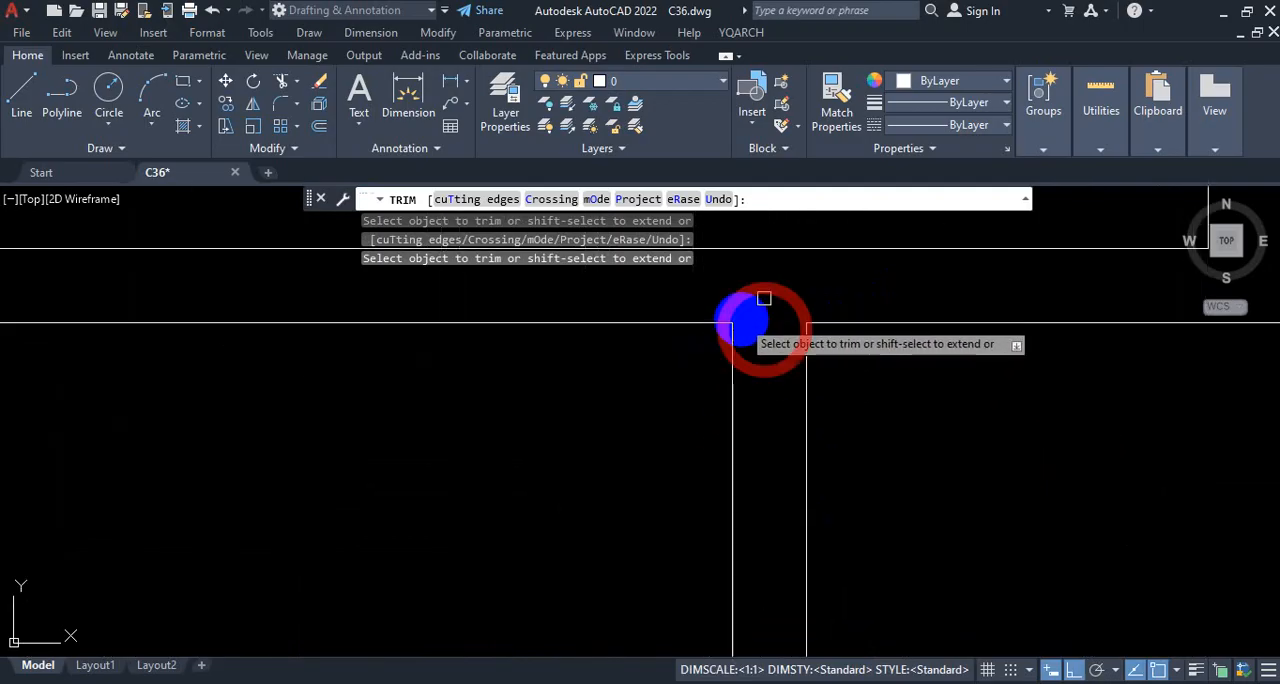
pyautogui.scroll(-5, 763, 296)
pyautogui.scroll(7, 767, 486)
pyautogui.click(780, 418)
pyautogui.scroll(-4, 757, 351)
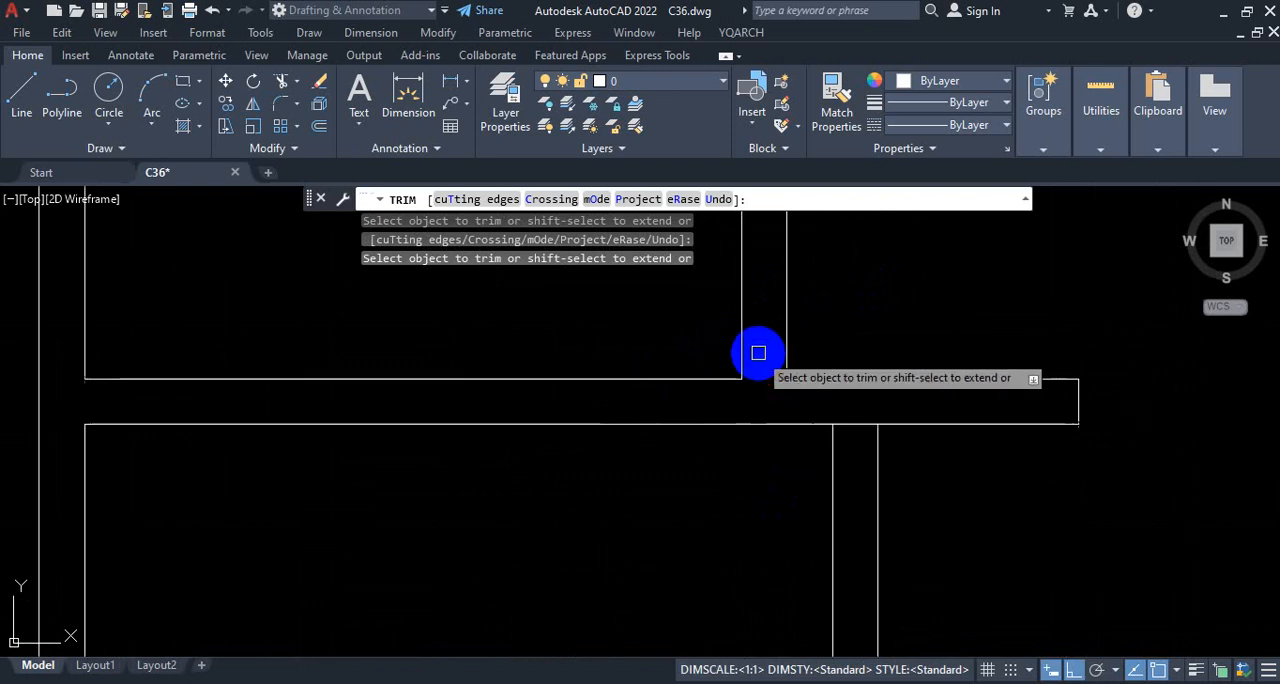
pyautogui.scroll(4, 810, 400)
pyautogui.click(797, 297)
pyautogui.scroll(-4, 790, 355)
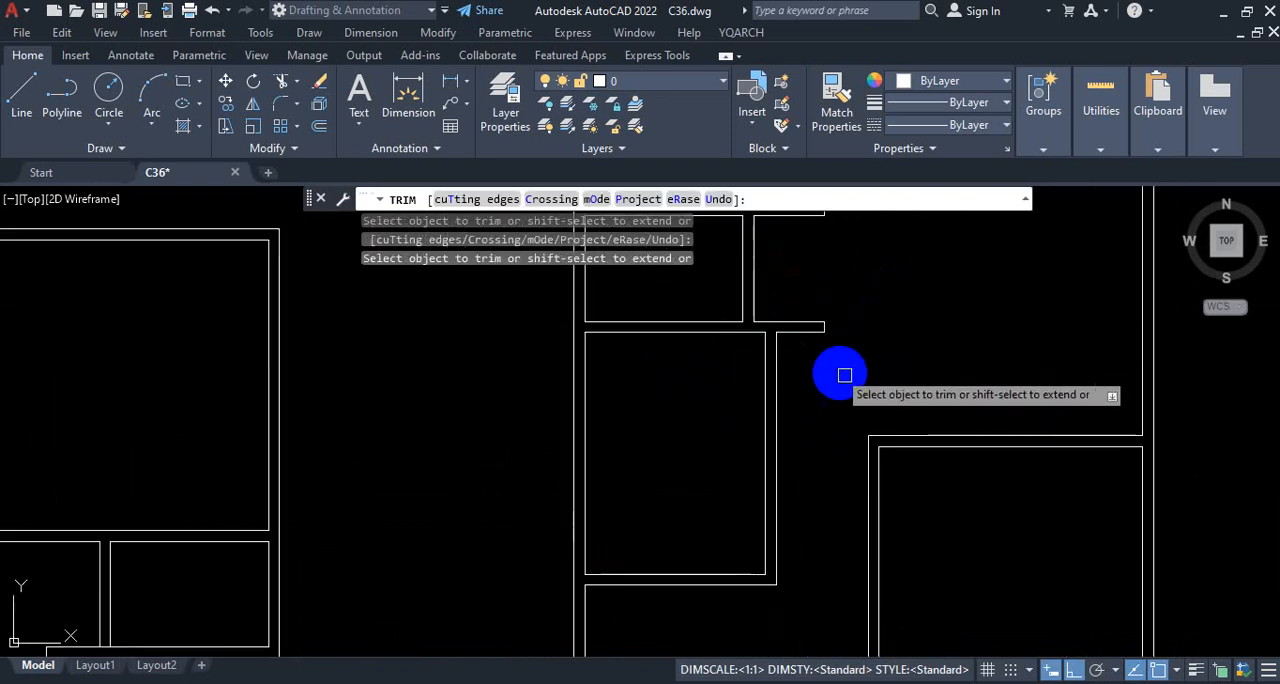
# Step: Trim the top outer wall's inner line between the two living room wall lines, and end Trim
pyautogui.scroll(-3, 865, 353)
pyautogui.scroll(-2, 857, 237)
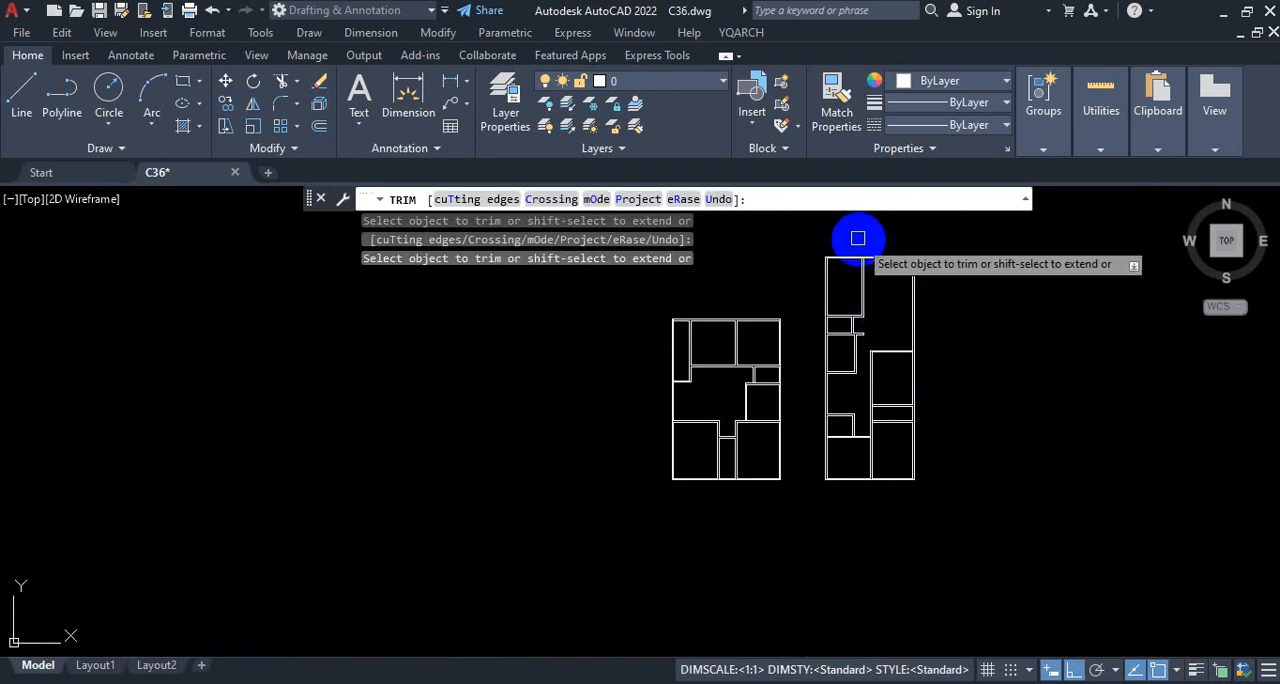
pyautogui.scroll(7, 877, 283)
pyautogui.scroll(2, 871, 371)
pyautogui.scroll(2, 871, 451)
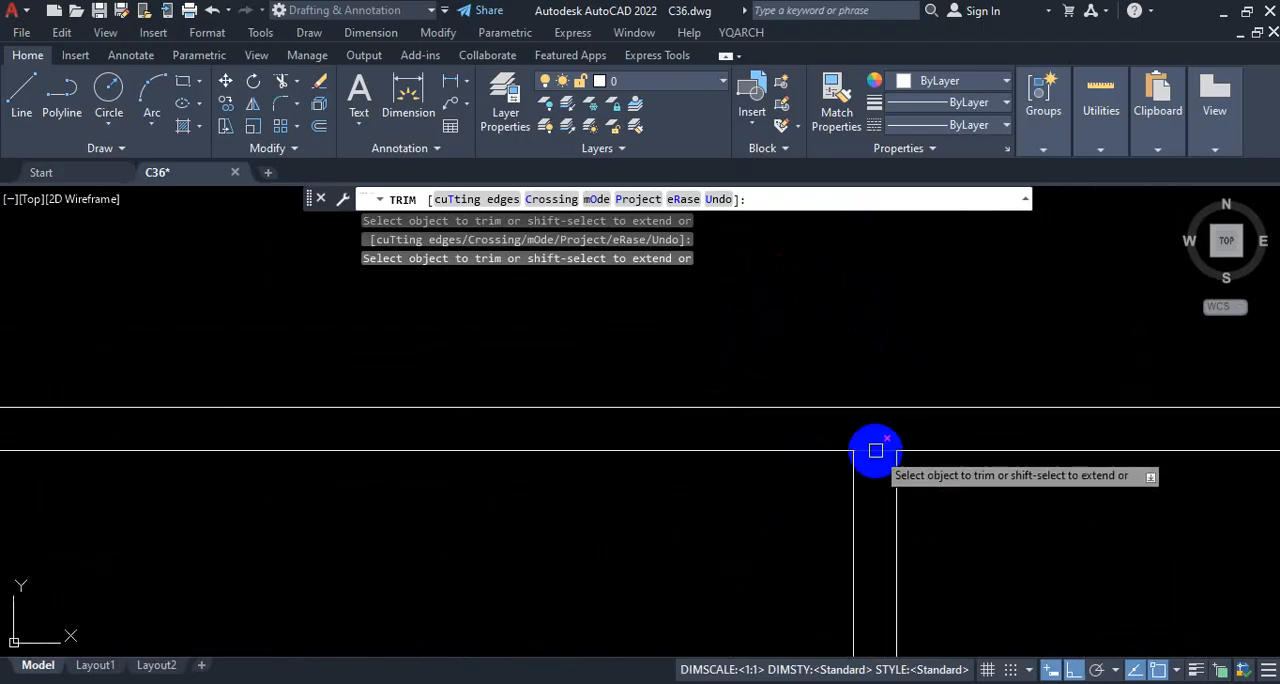
pyautogui.click(877, 451)
pyautogui.scroll(-6, 887, 391)
pyautogui.press('Escape')
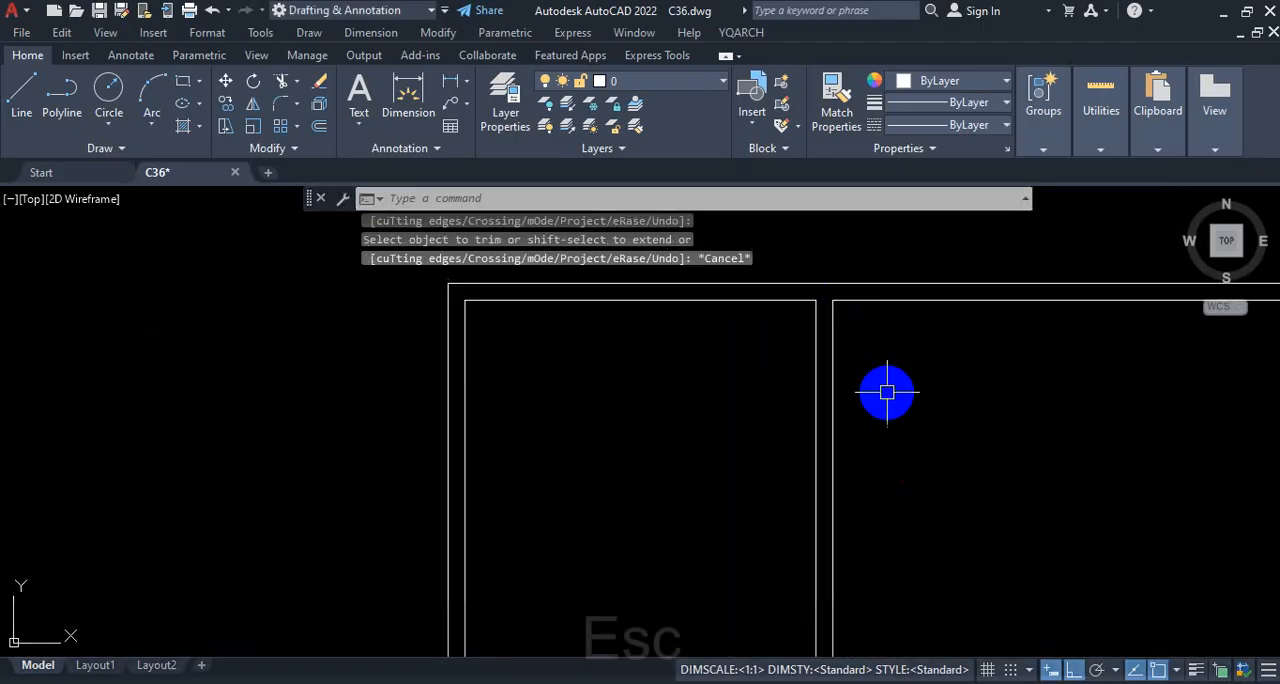
# Step: Delete the two vertical lines of the taller plan's living room wall
pyautogui.scroll(-6, 797, 369)
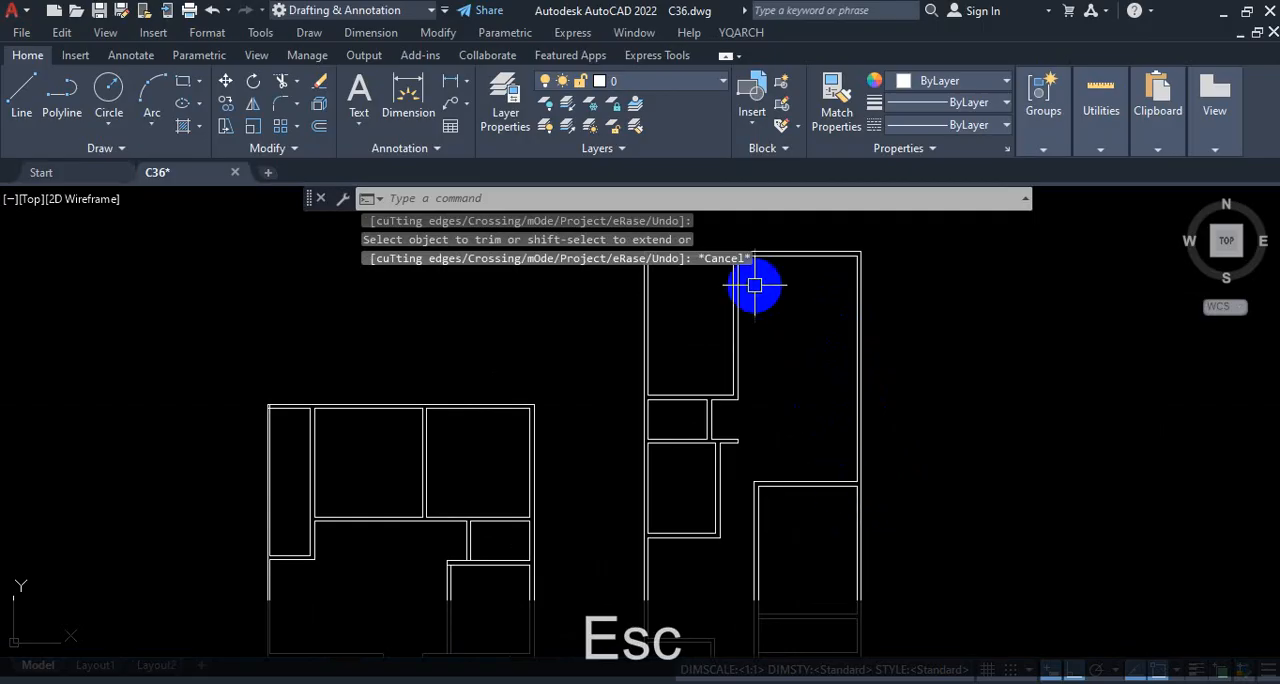
pyautogui.scroll(-2, 774, 329)
pyautogui.scroll(7, 768, 283)
pyautogui.click(734, 366)
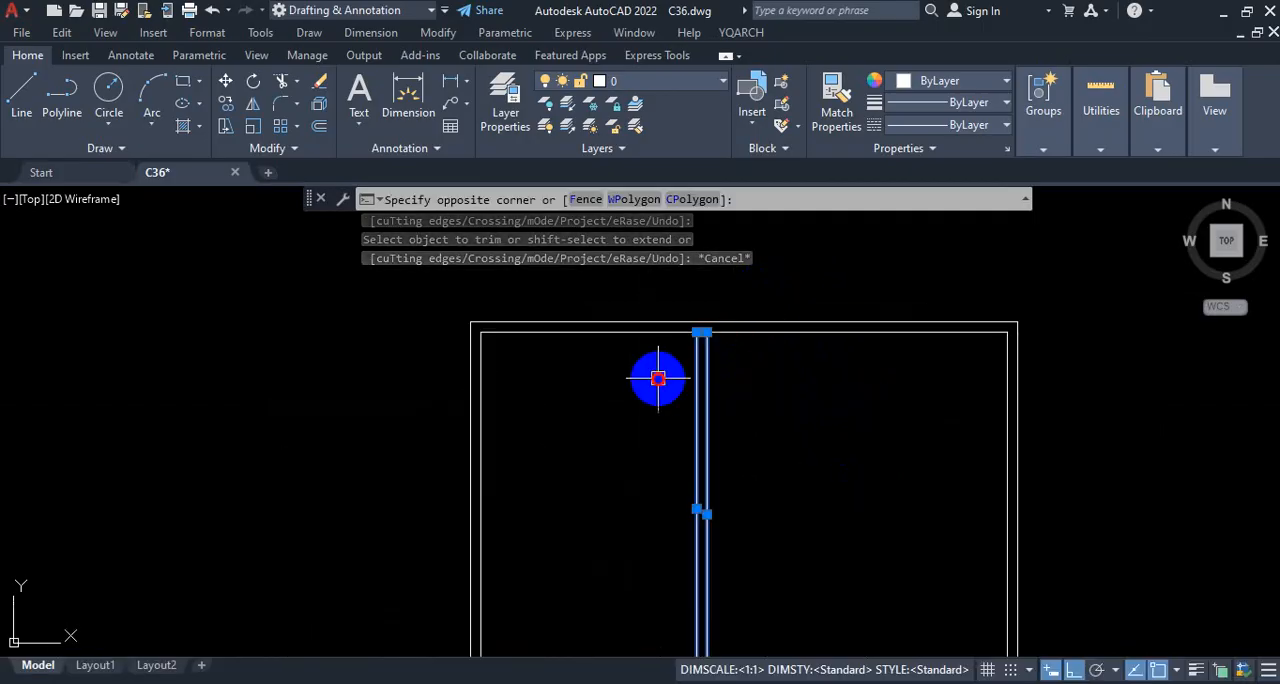
pyautogui.click(657, 374)
pyautogui.press('Delete')
# Step: Join the two inner line segments of the taller plan's top outer wall across the gap
pyautogui.scroll(4, 677, 307)
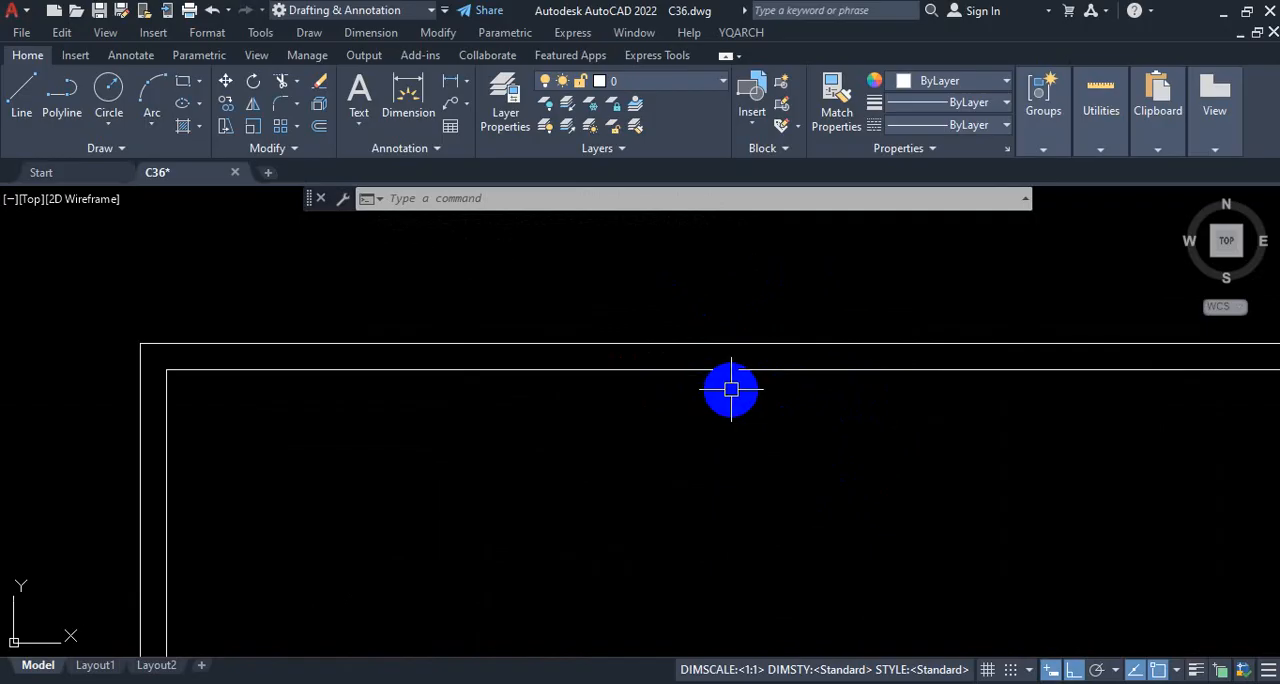
pyautogui.scroll(4, 740, 336)
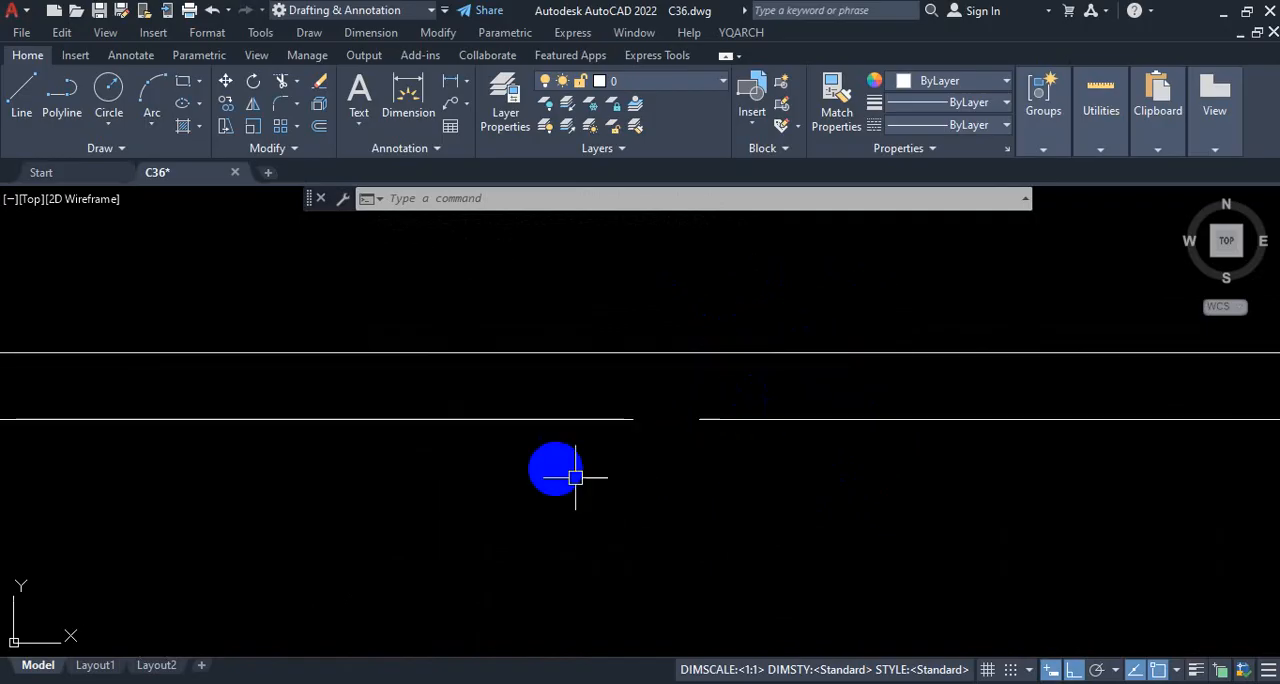
pyautogui.moveTo(731, 419); pyautogui.dragTo(779, 412, button='middle')
pyautogui.click(792, 391)
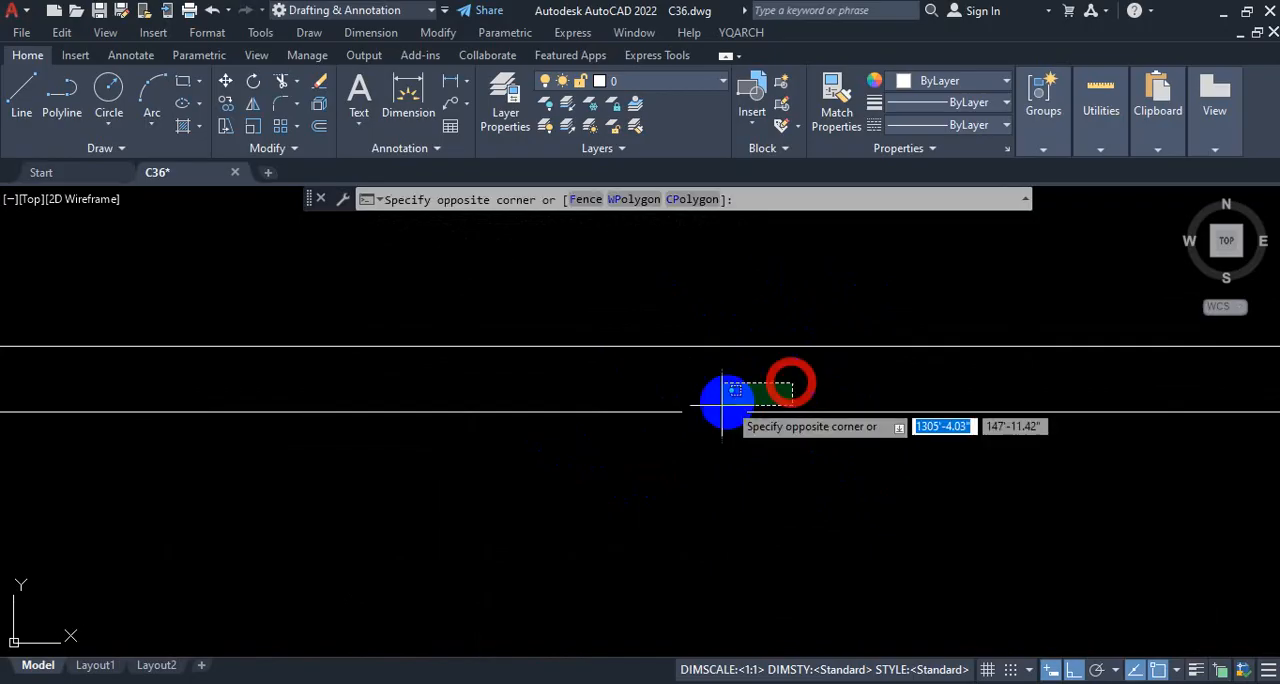
pyautogui.click(722, 418)
pyautogui.write('j')
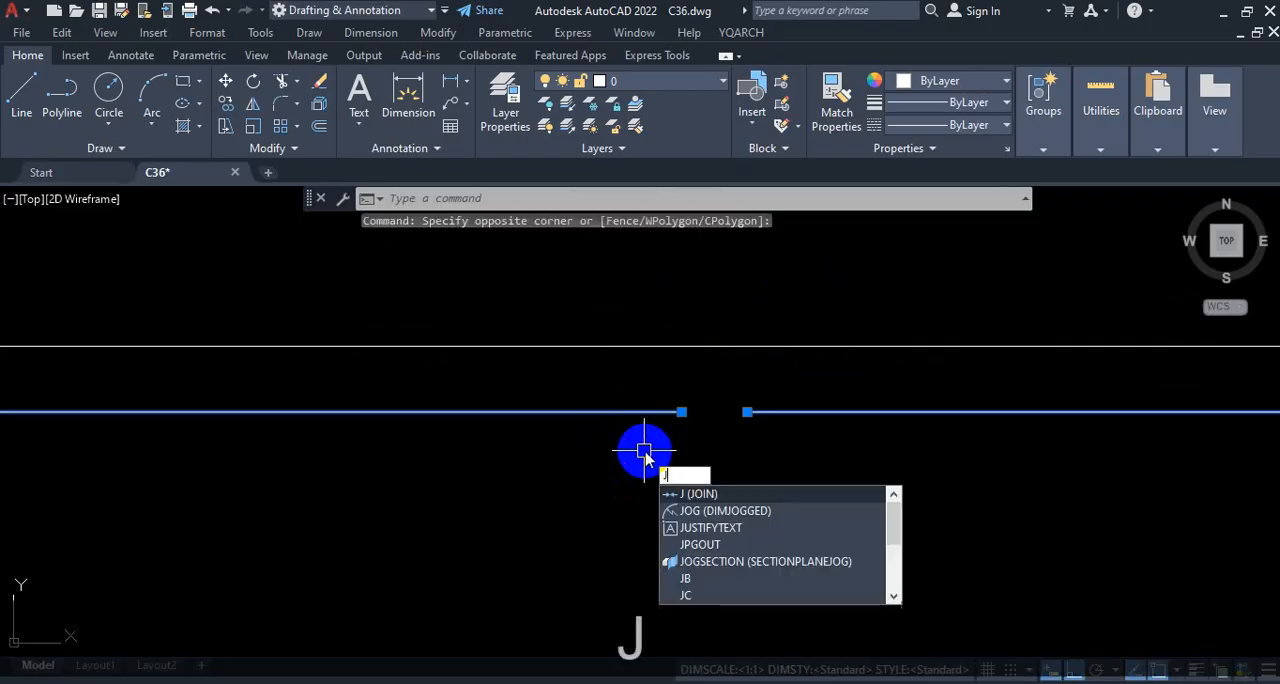
pyautogui.press('Return')
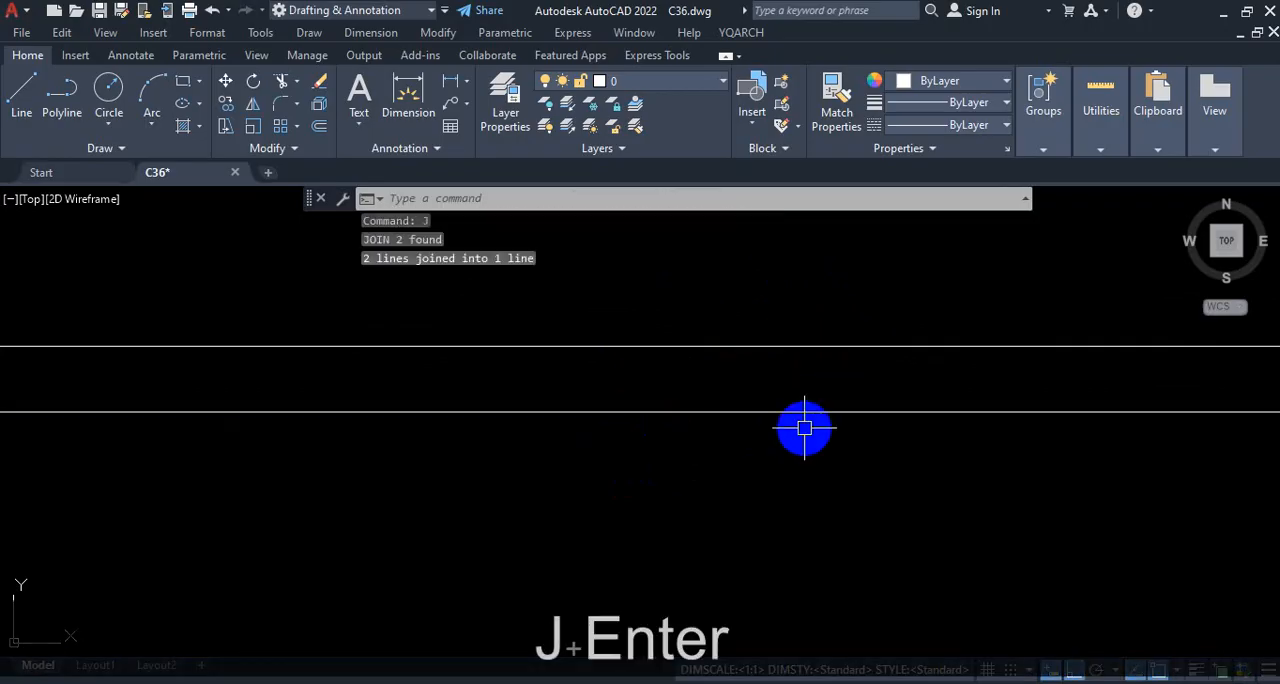
# Step: Undo the join and the deletion of the living room wall lines
pyautogui.hotkey('ctrl', 'z')
pyautogui.hotkey('ctrl', 'z')
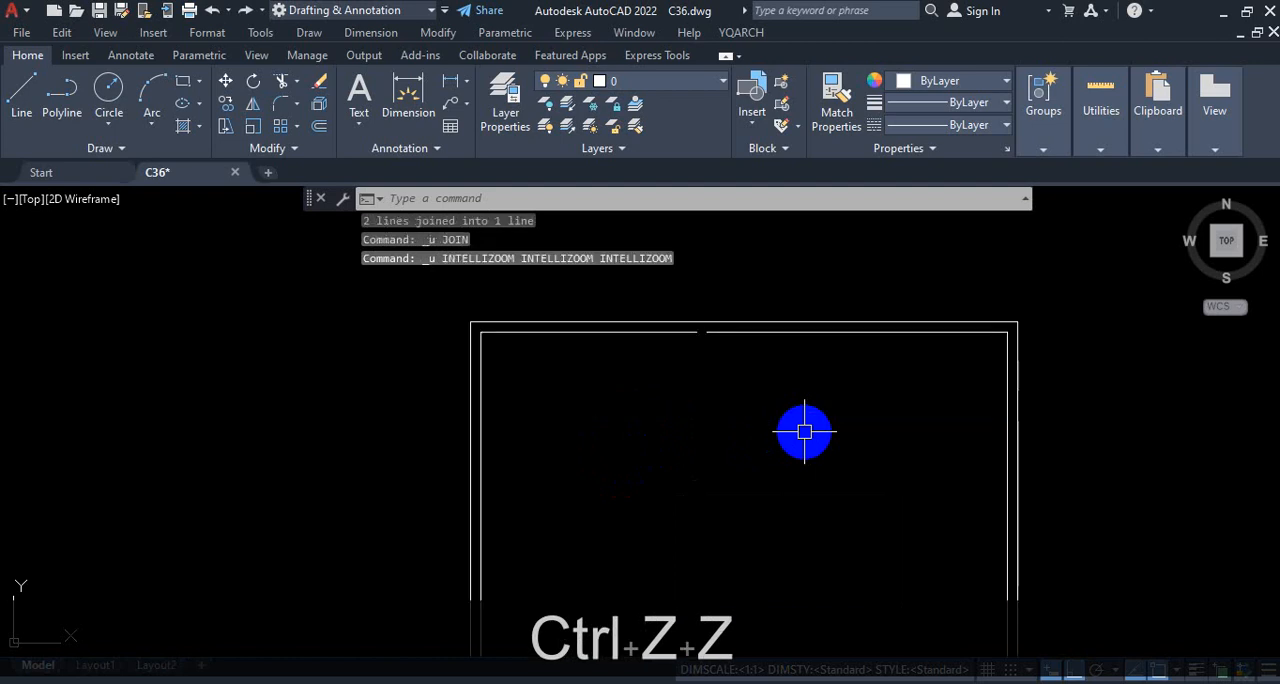
pyautogui.hotkey('ctrl', 'z')
pyautogui.scroll(-4, 840, 445)
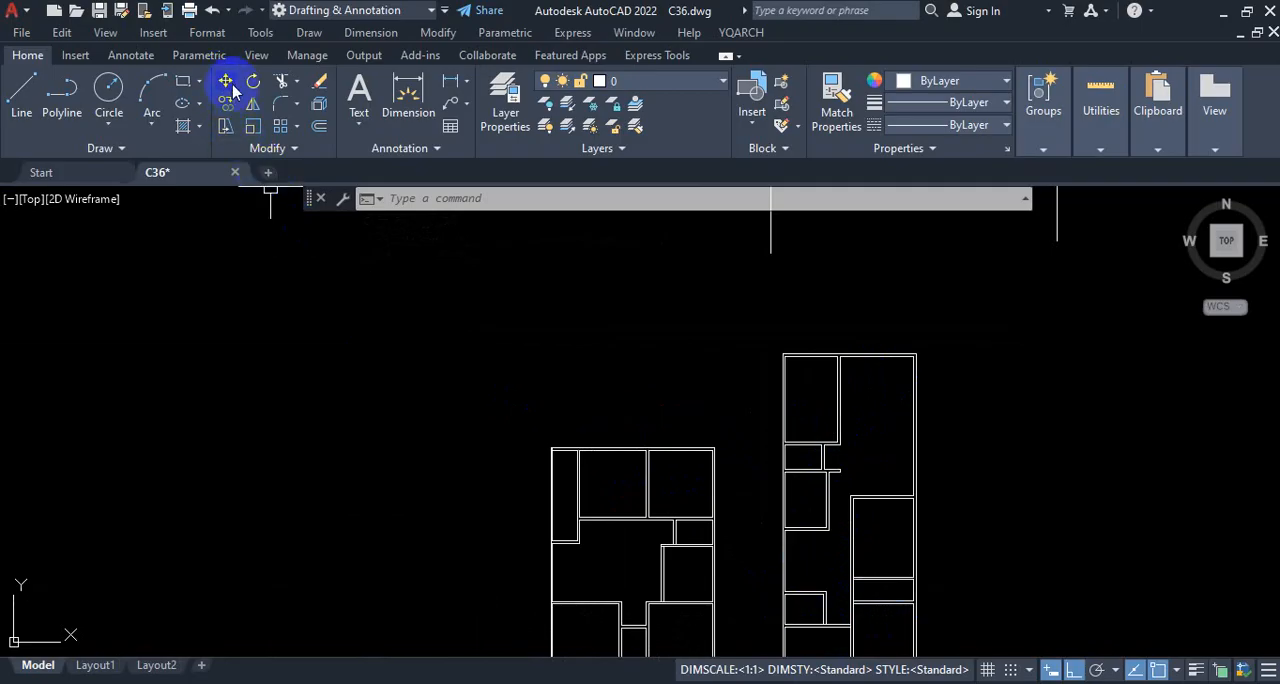
# Step: Examine the taller plan's partitions, wall corners and bedroom top wall to review the overall wall layout
pyautogui.scroll(4, 811, 655)
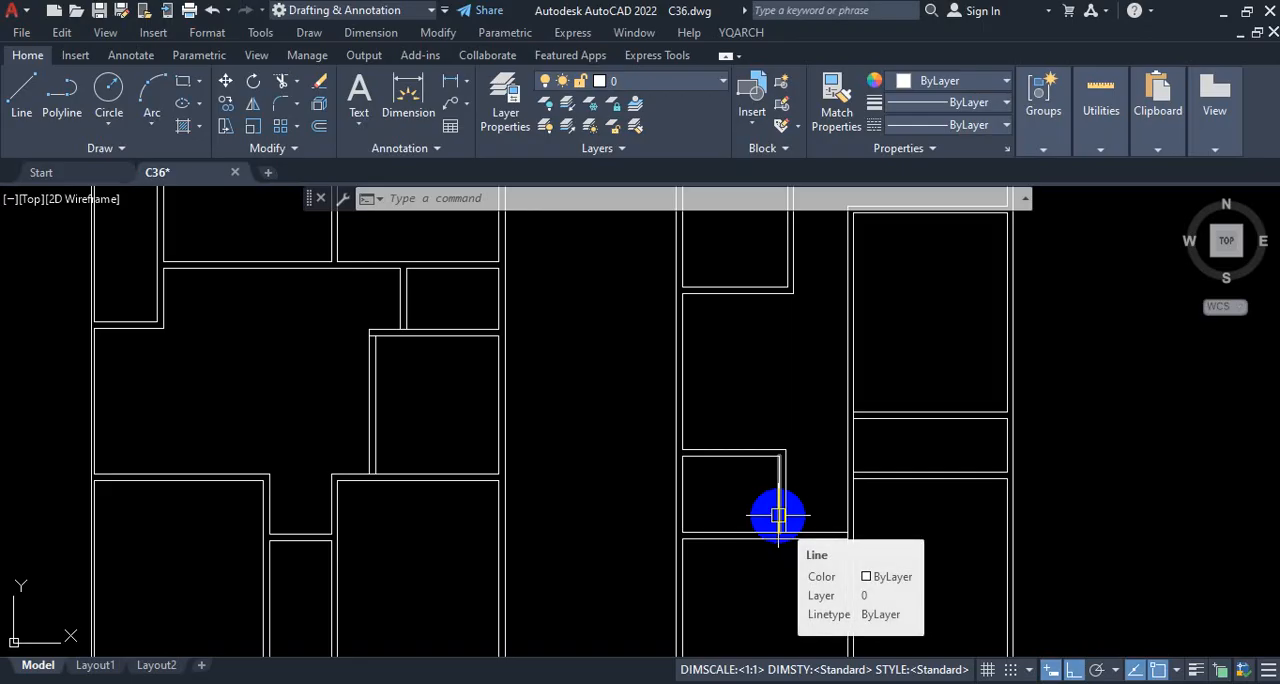
pyautogui.scroll(4, 778, 516)
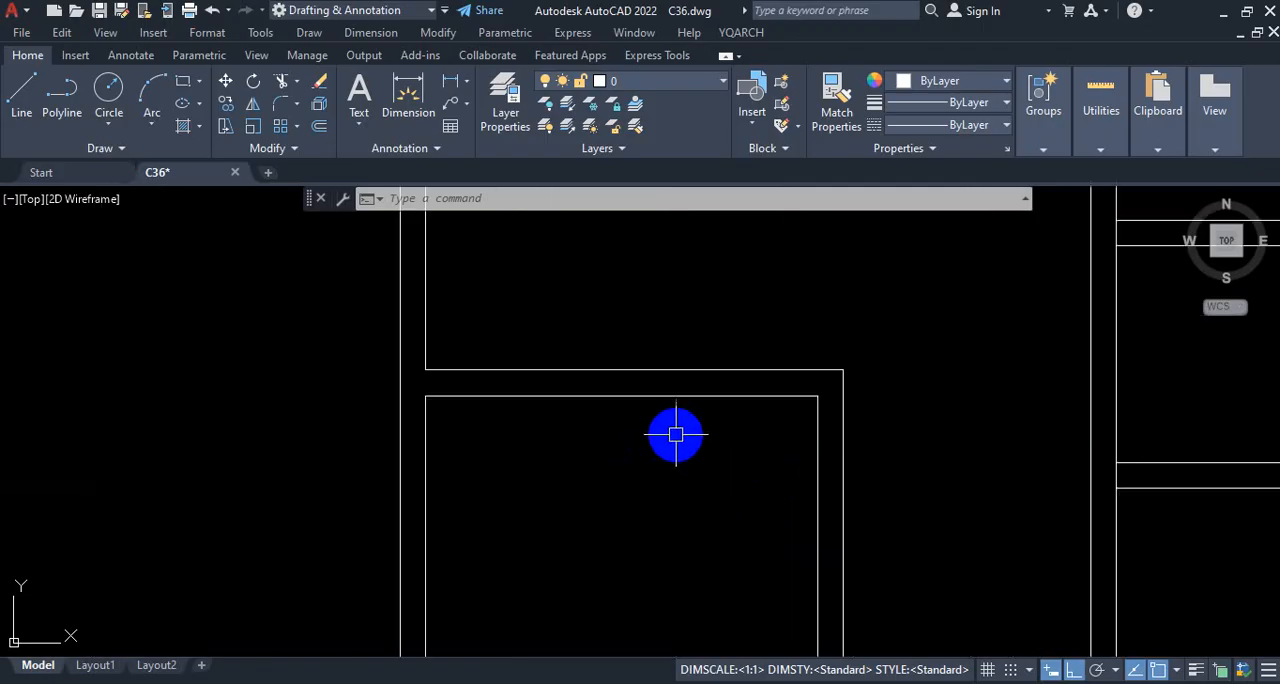
pyautogui.scroll(-3, 690, 420)
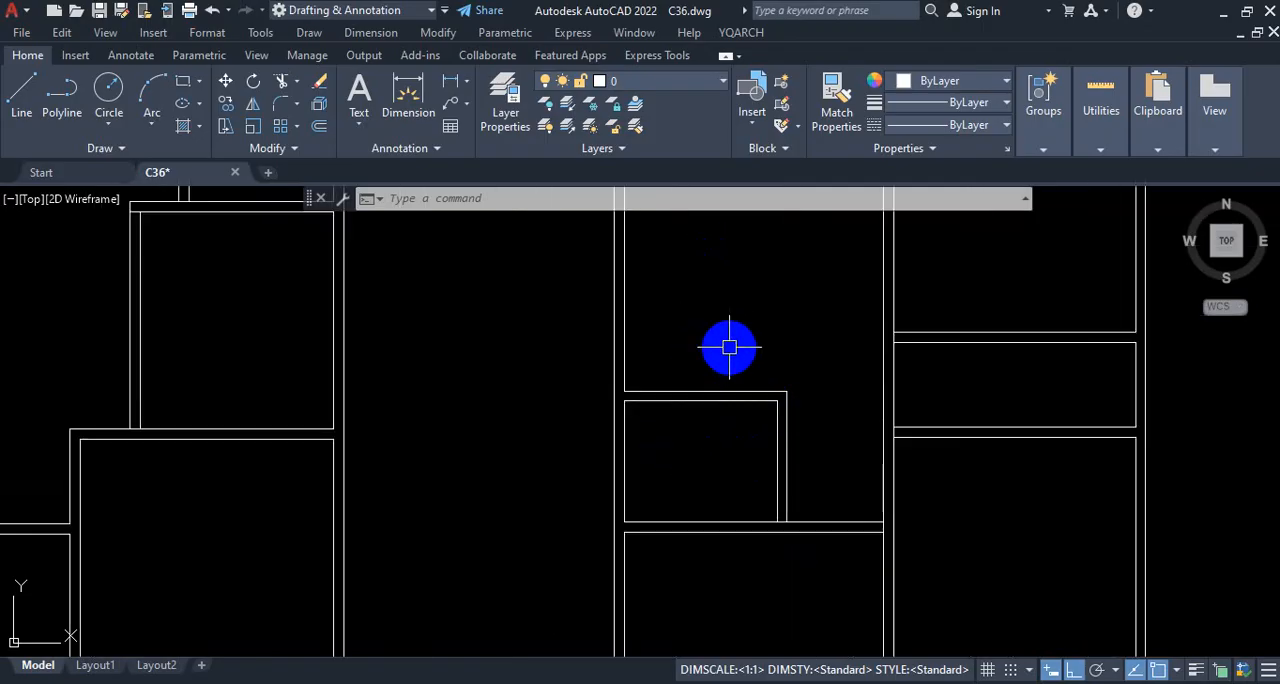
pyautogui.scroll(-3, 730, 345)
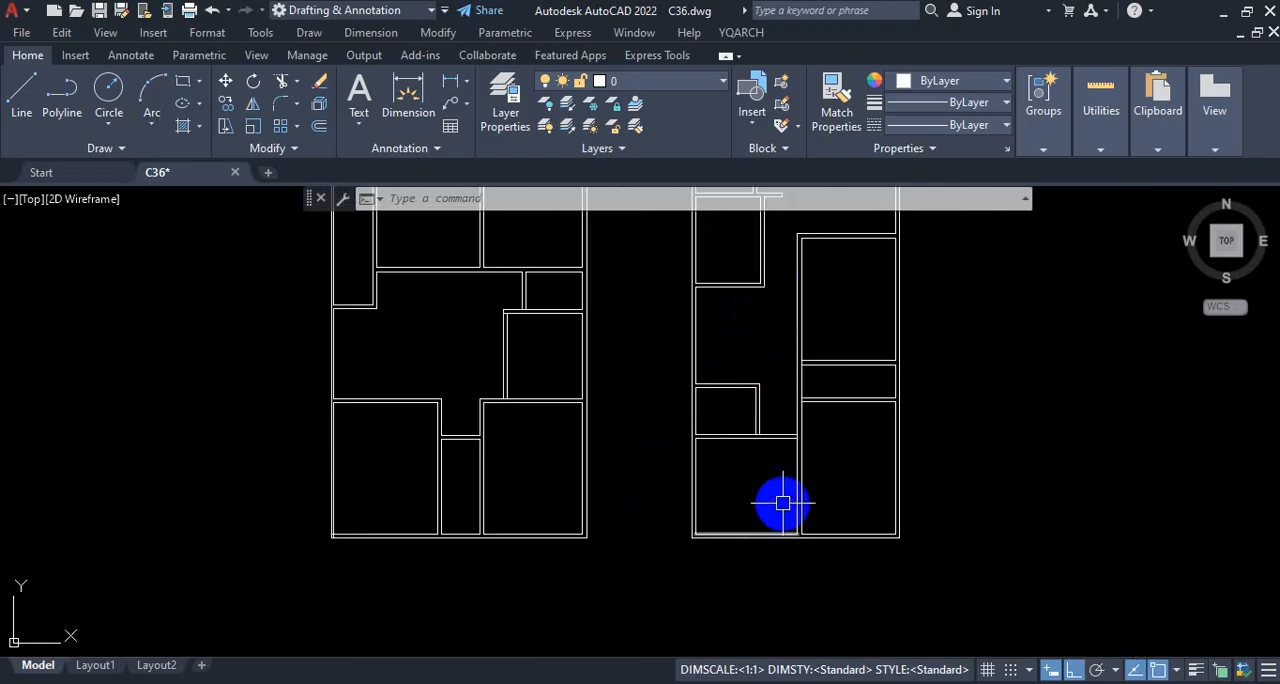
pyautogui.scroll(-4, 820, 428)
pyautogui.scroll(4, 825, 339)
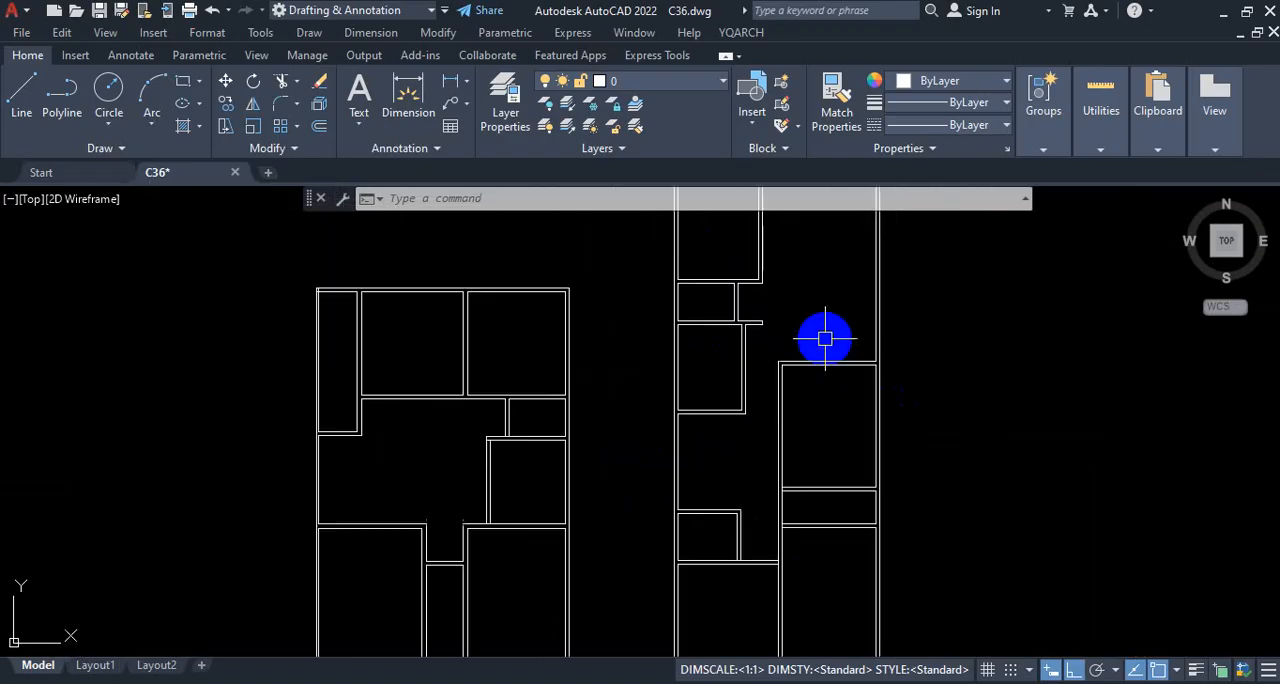
pyautogui.scroll(2, 838, 347)
pyautogui.click(841, 371)
pyautogui.click(830, 420)
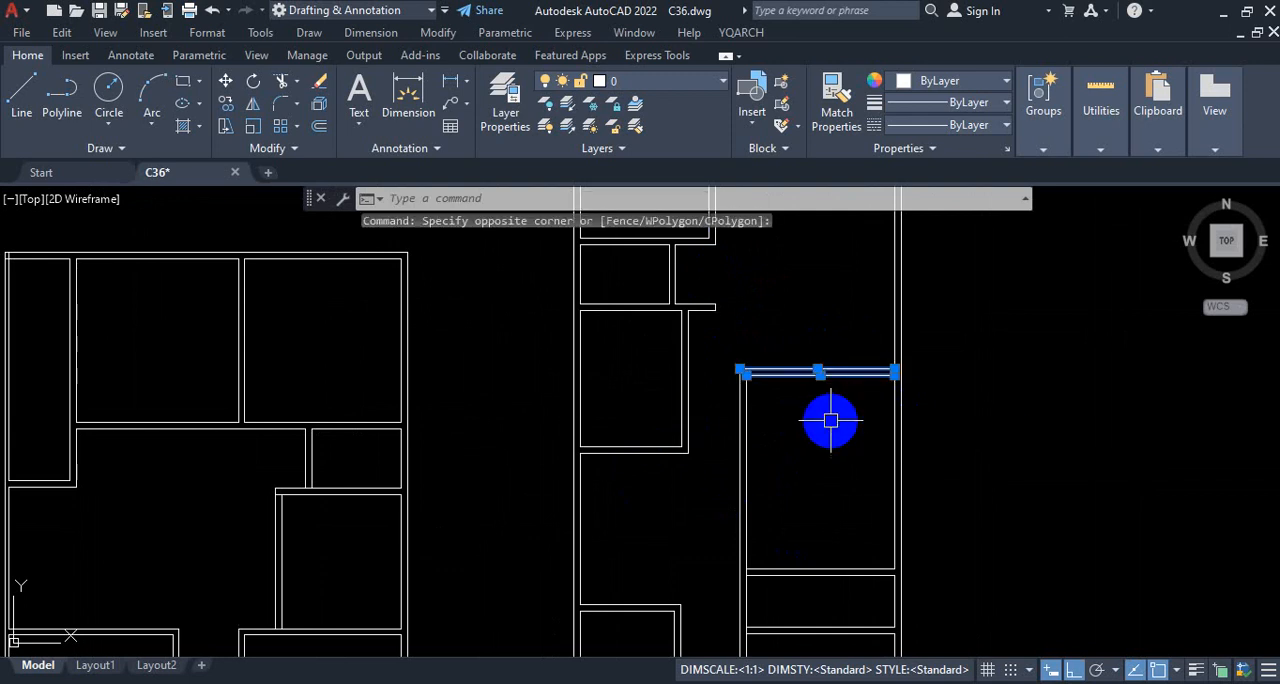
pyautogui.press('Escape')
pyautogui.scroll(-3, 826, 421)
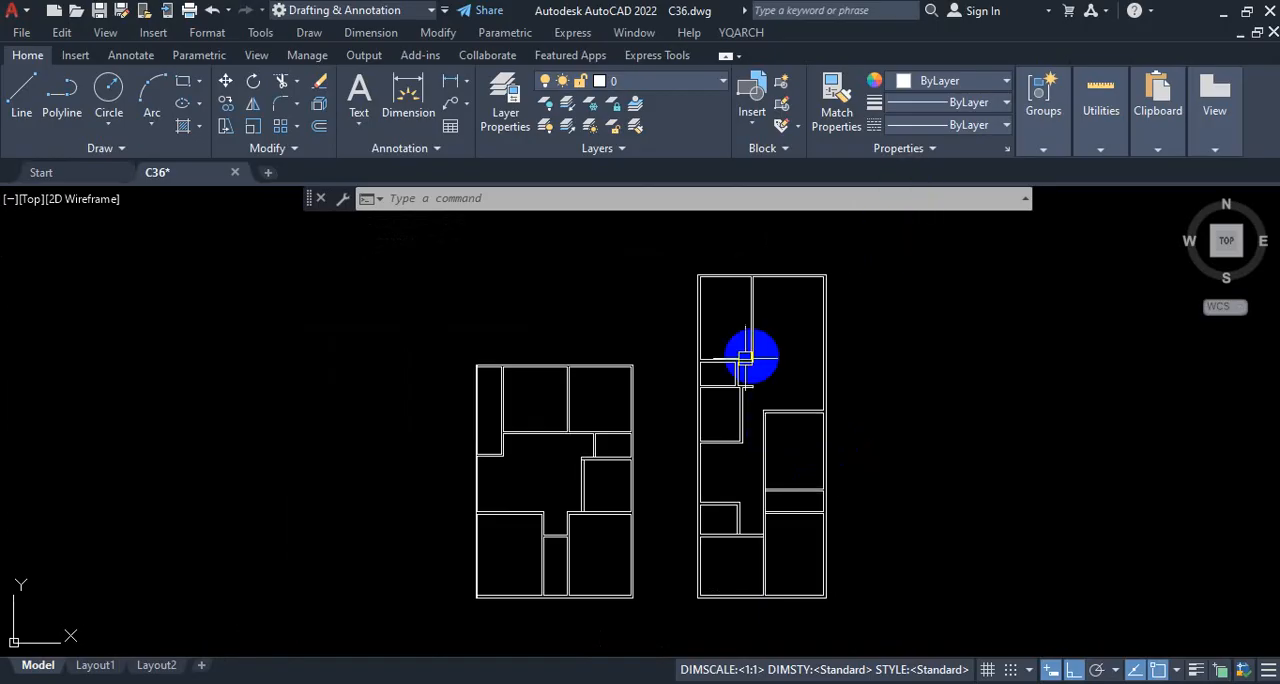
pyautogui.scroll(2, 778, 376)
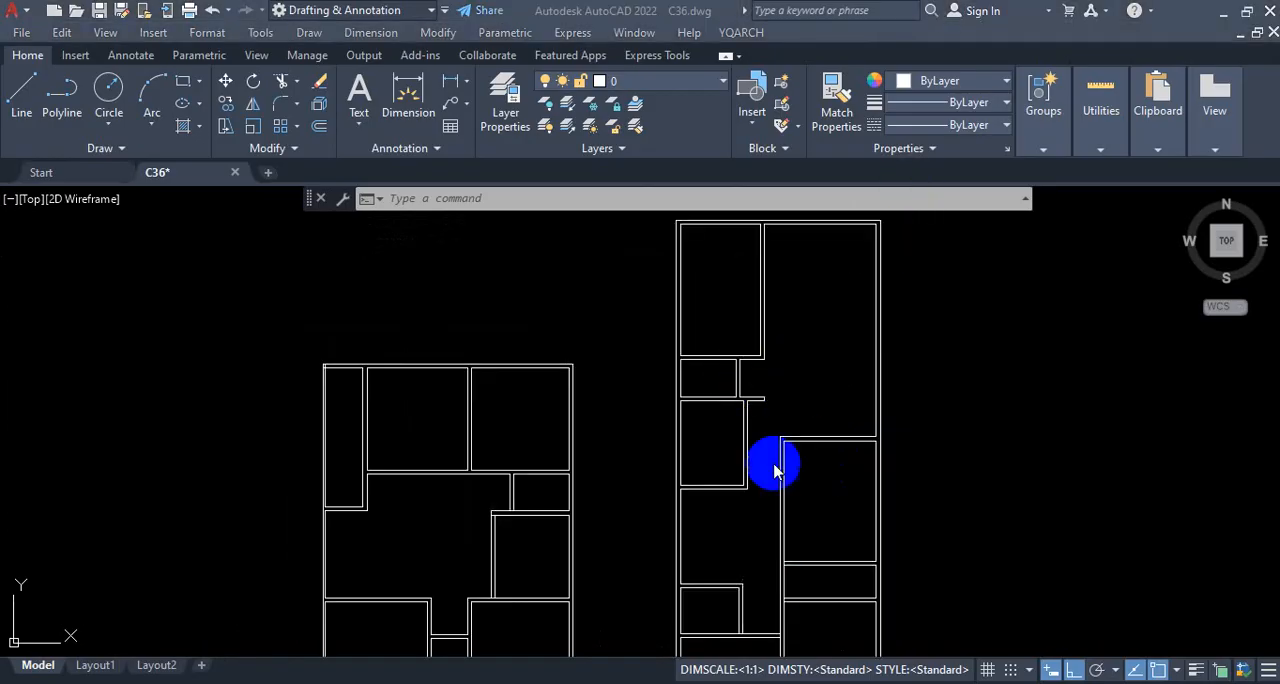
# Step: Examine the taller plan's living room wall and the partition ends beside it for how their lines align
pyautogui.scroll(3, 797, 375)
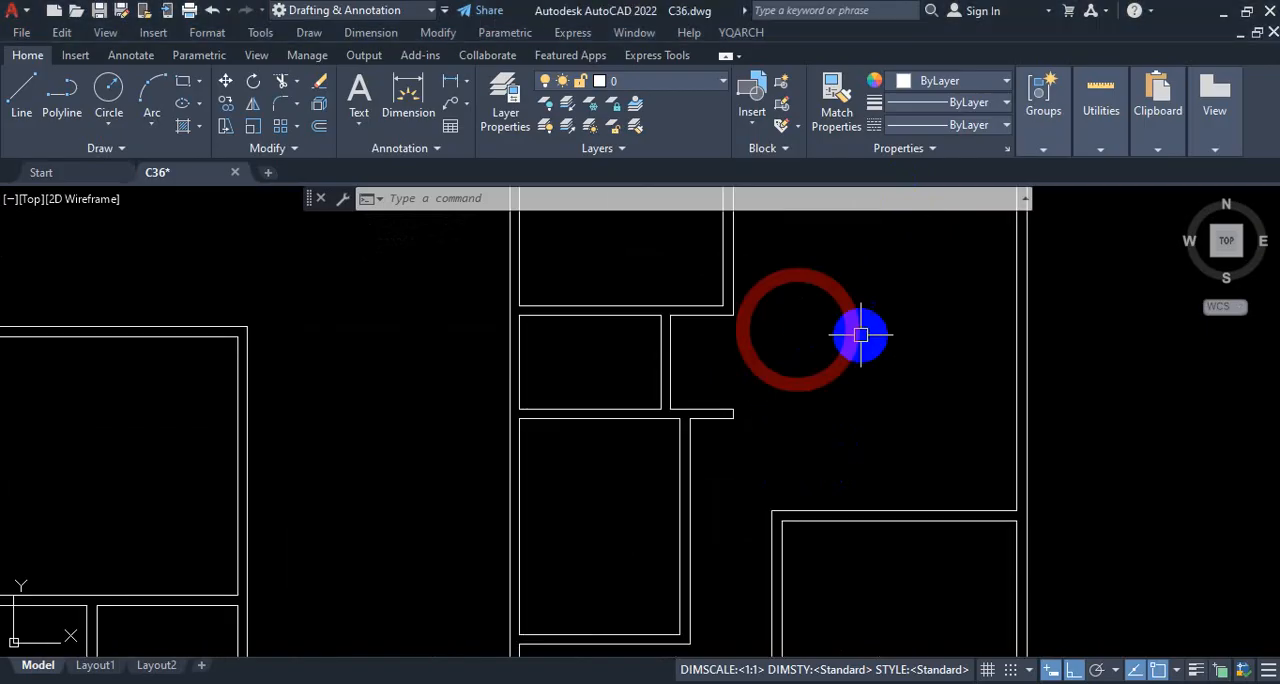
pyautogui.scroll(-3, 830, 320)
pyautogui.scroll(4, 913, 350)
pyautogui.scroll(-2, 880, 380)
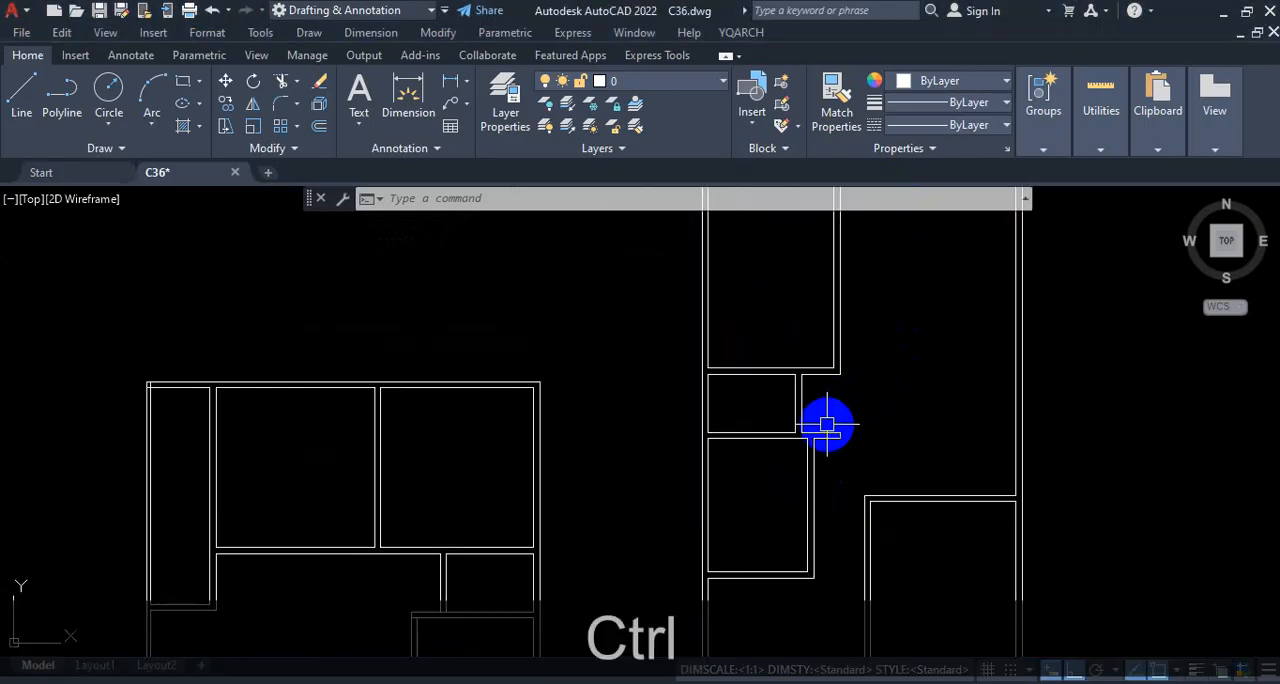
pyautogui.hotkey('ctrl', '1')
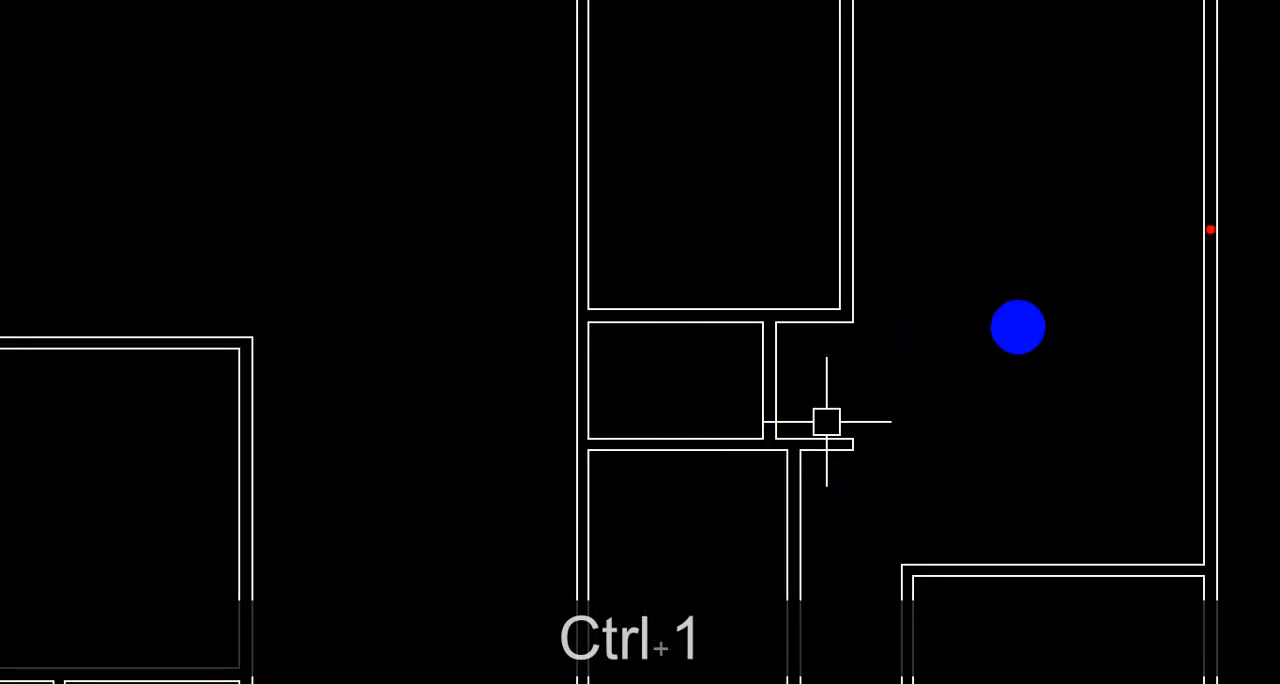
pyautogui.moveTo(1210, 229); pyautogui.dragTo(862, 234)
pyautogui.moveTo(866, 195); pyautogui.dragTo(846, 276)
pyautogui.moveTo(838, 345); pyautogui.dragTo(832, 436)
pyautogui.moveTo(823, 225); pyautogui.dragTo(854, 498)
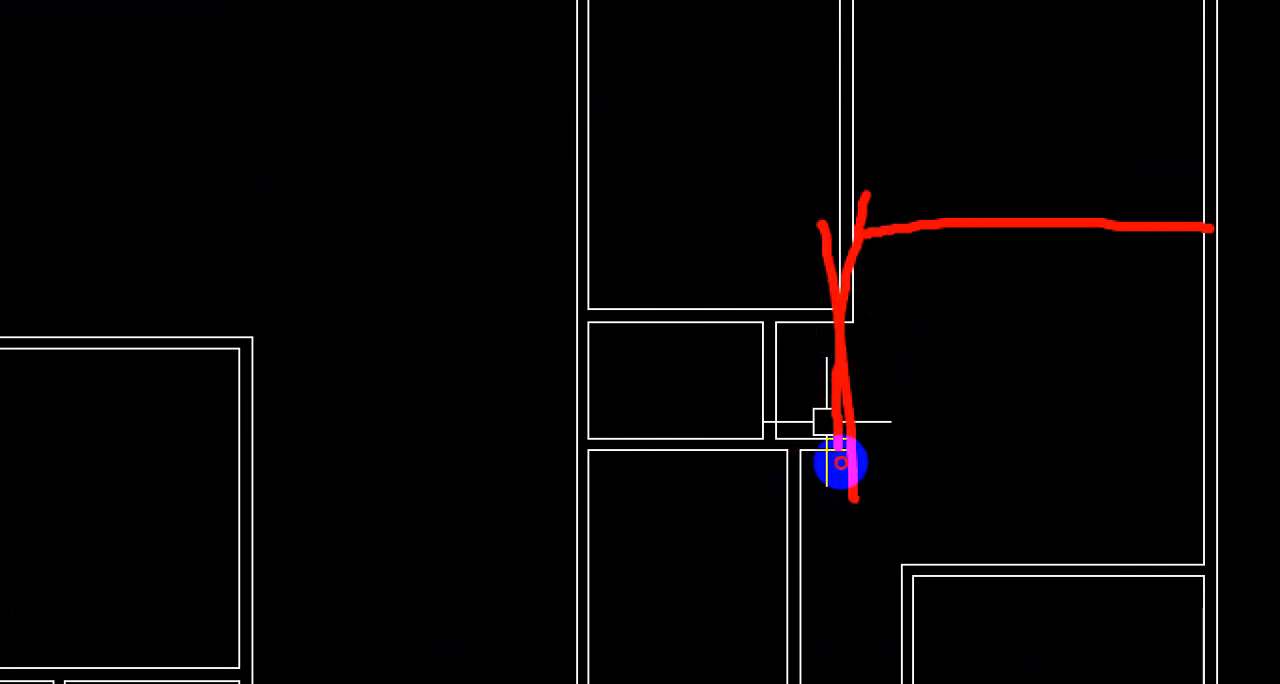
pyautogui.press('Escape')
pyautogui.scroll(3, 848, 313)
pyautogui.click(848, 313)
pyautogui.click(757, 314)
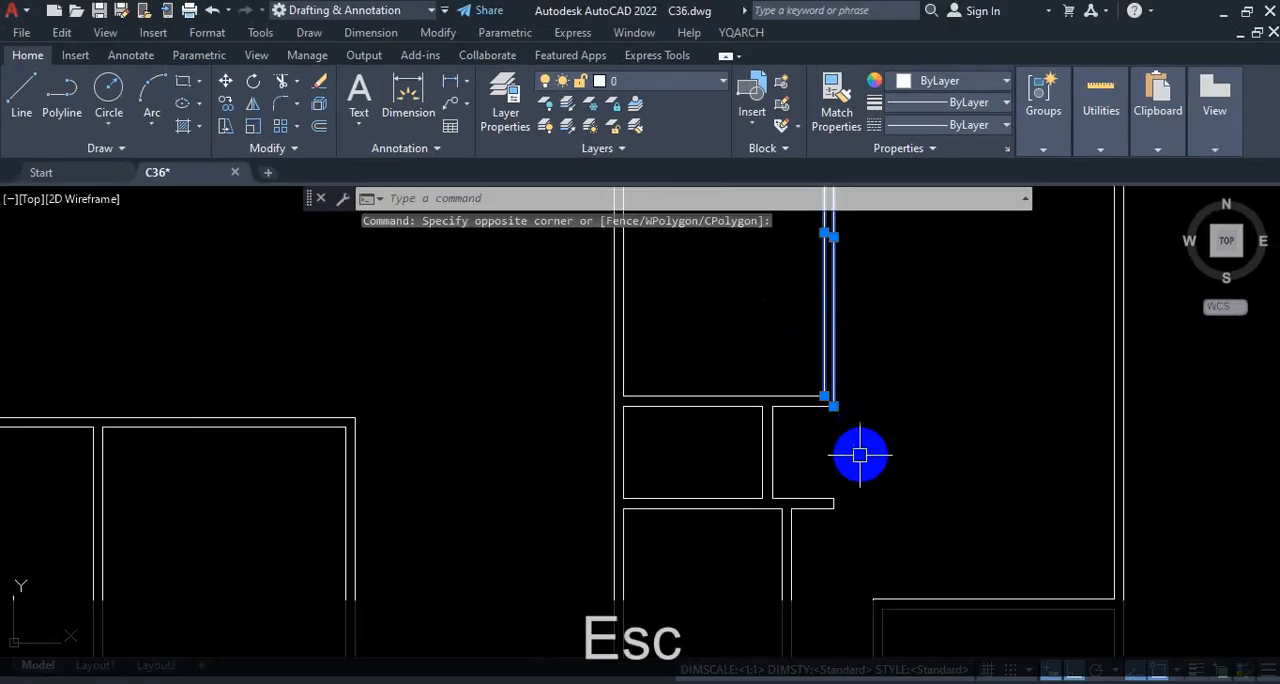
pyautogui.scroll(2, 837, 480)
pyautogui.click(817, 480)
pyautogui.click(894, 409)
pyautogui.press('Escape')
pyautogui.scroll(-4, 903, 409)
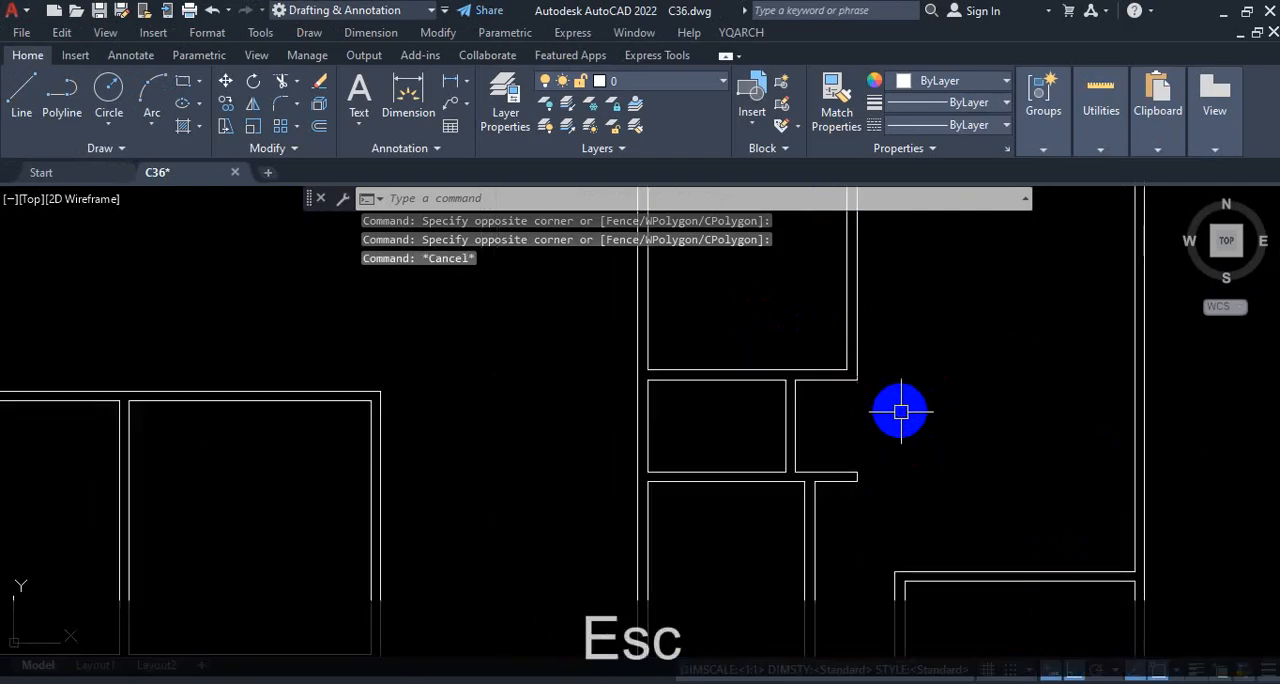
# Step: Undo the earlier trims on the taller plan's living room wall and the two horizontal partitions crossing it
pyautogui.scroll(3, 923, 383)
pyautogui.hotkey('ctrl', 'z')
pyautogui.hotkey('ctrl', 'z')
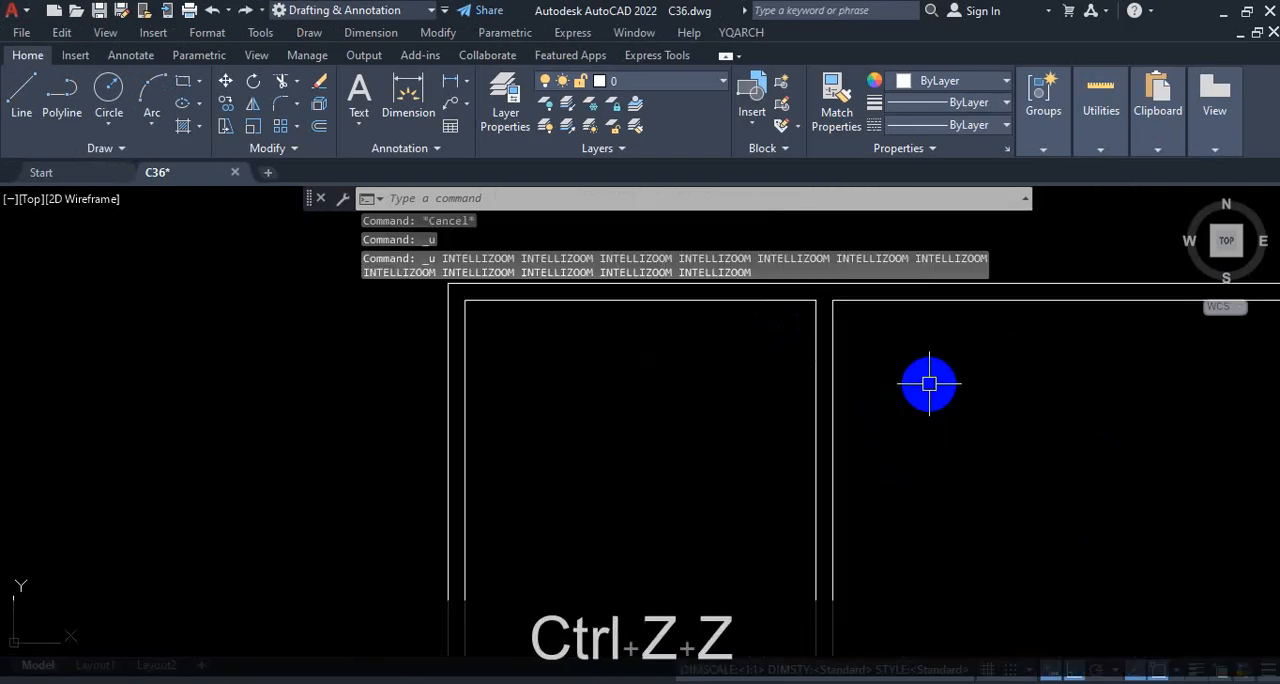
pyautogui.hotkey('ctrl', 'z')
pyautogui.hotkey('ctrl', 'z')
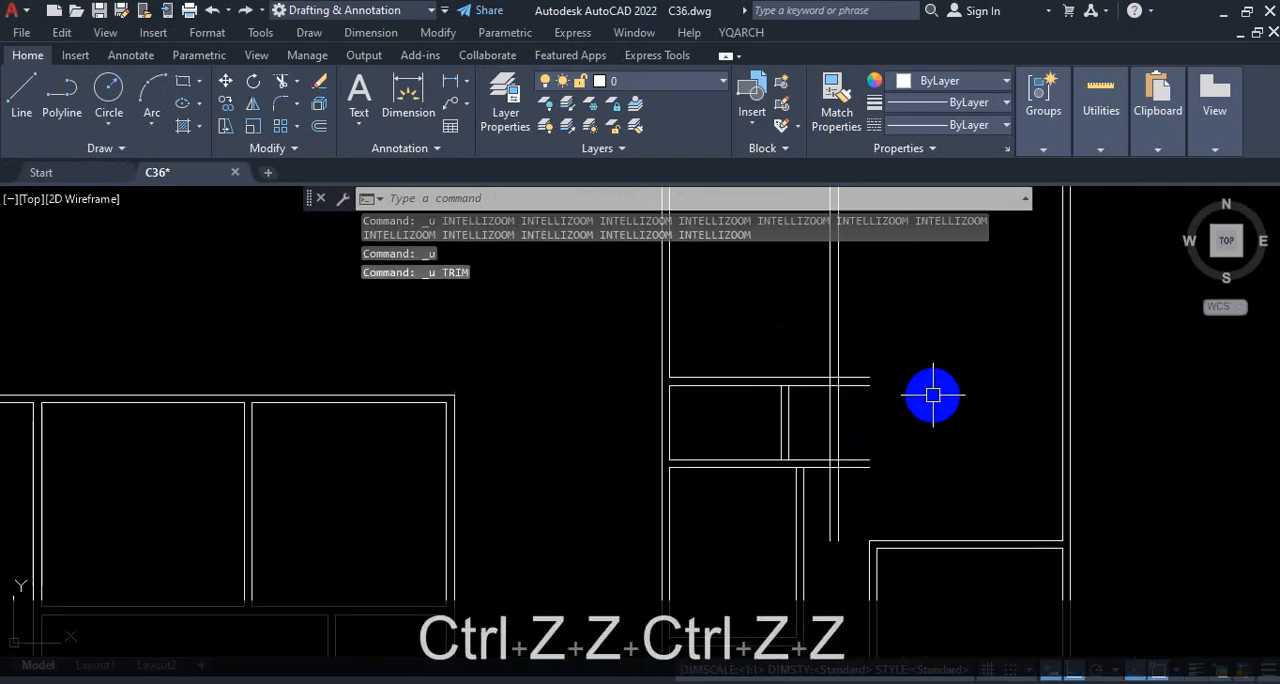
# Step: Examine where the taller plan's vertical living room wall crosses the two horizontal partitions and which line ends are surplus
pyautogui.scroll(2, 850, 470)
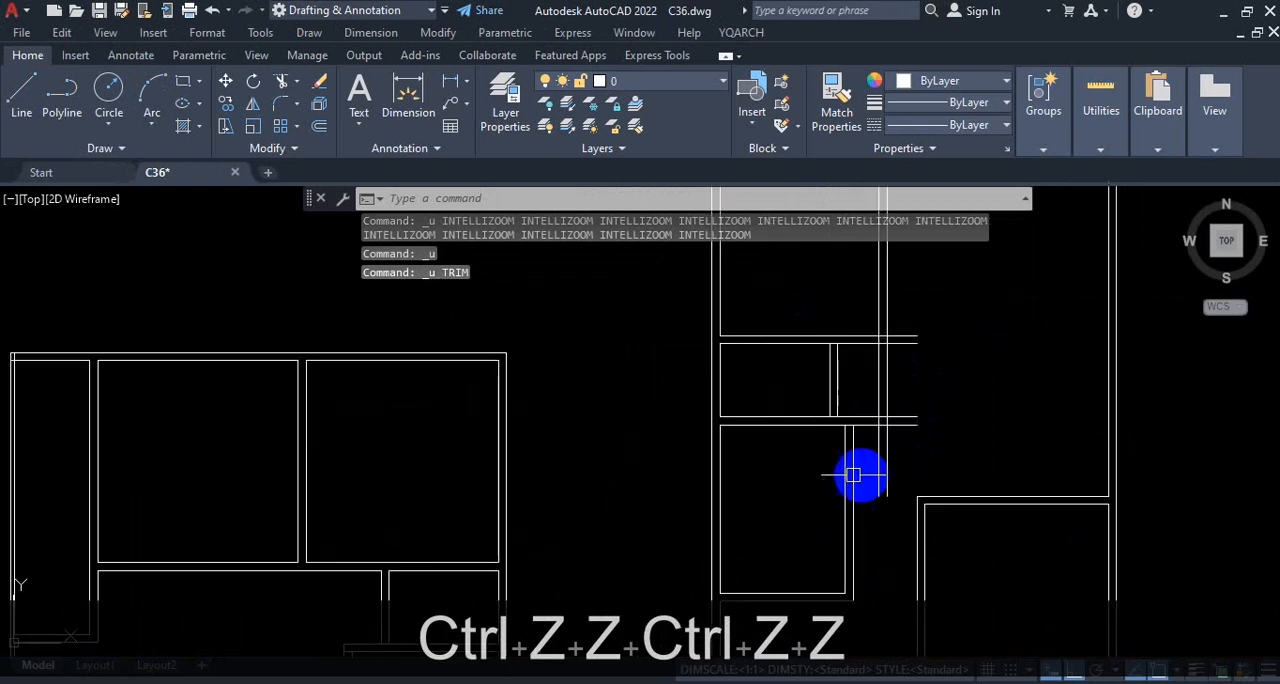
pyautogui.scroll(-4, 928, 437)
pyautogui.scroll(2, 978, 399)
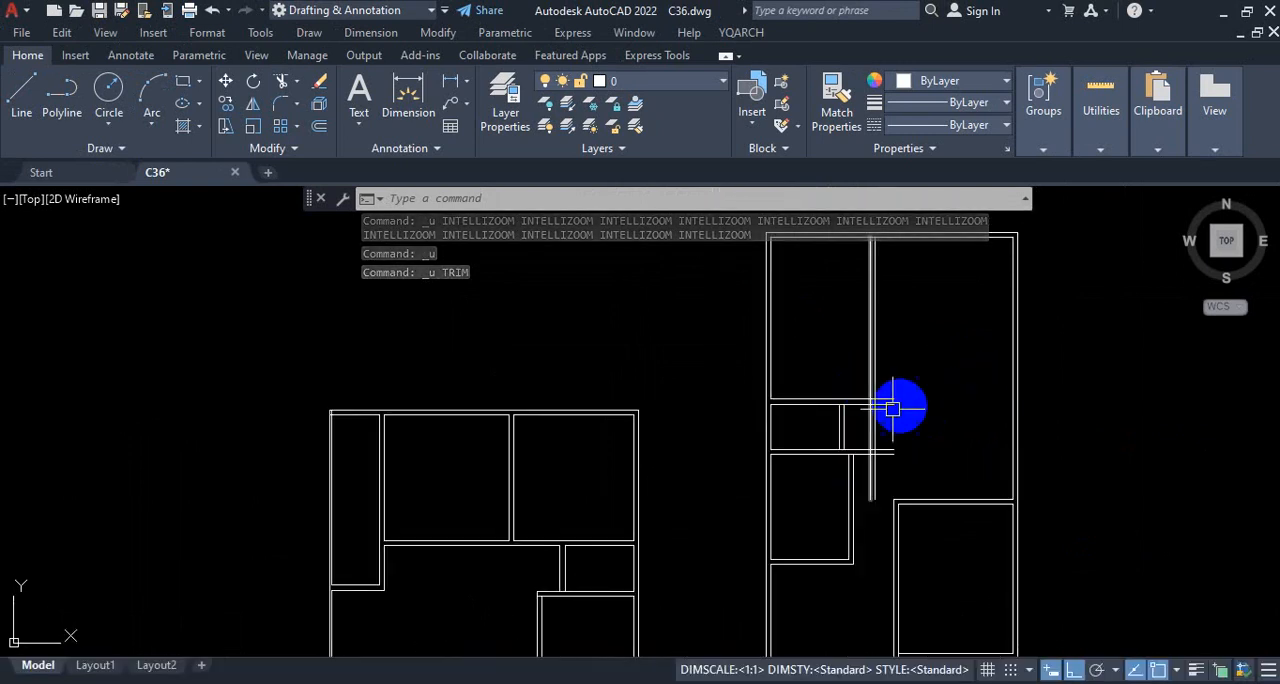
pyautogui.scroll(2, 905, 406)
pyautogui.hotkey('ctrl', '1')
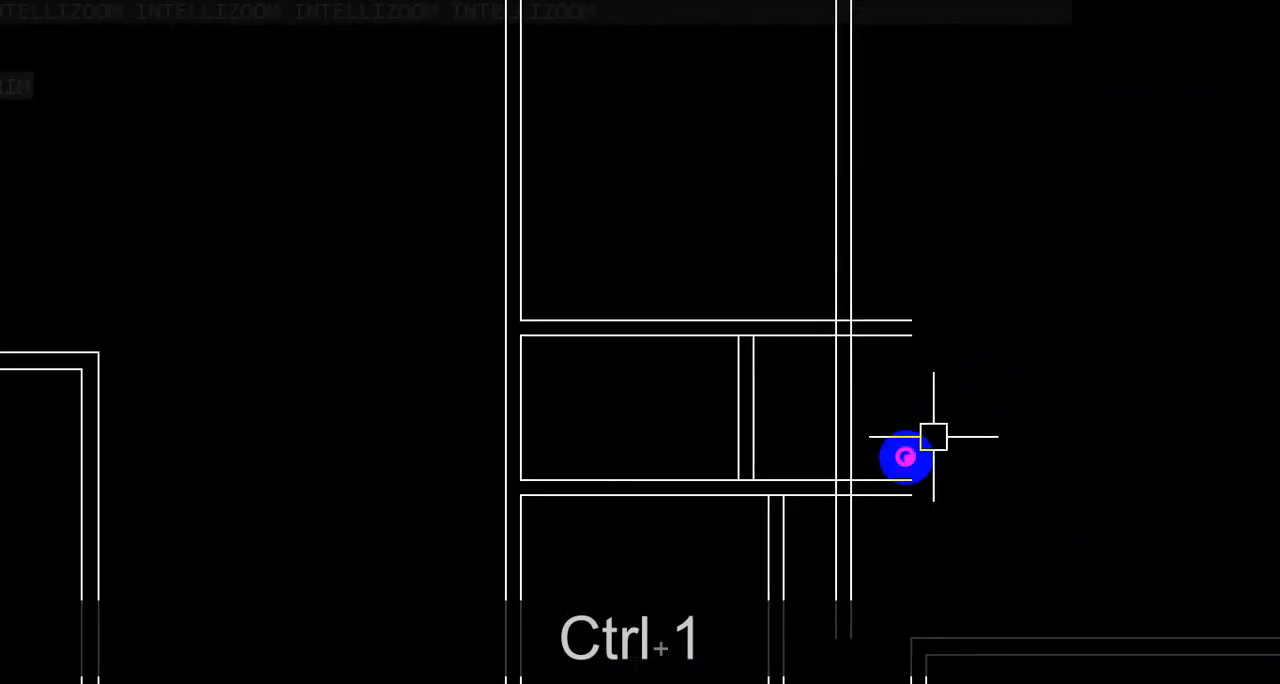
pyautogui.moveTo(832, 388)
pyautogui.mouseDown()
pyautogui.moveTo(868, 391)
pyautogui.moveTo(867, 356)
pyautogui.mouseUp()
pyautogui.moveTo(826, 394); pyautogui.dragTo(883, 394)
pyautogui.moveTo(860, 328); pyautogui.dragTo(860, 232)
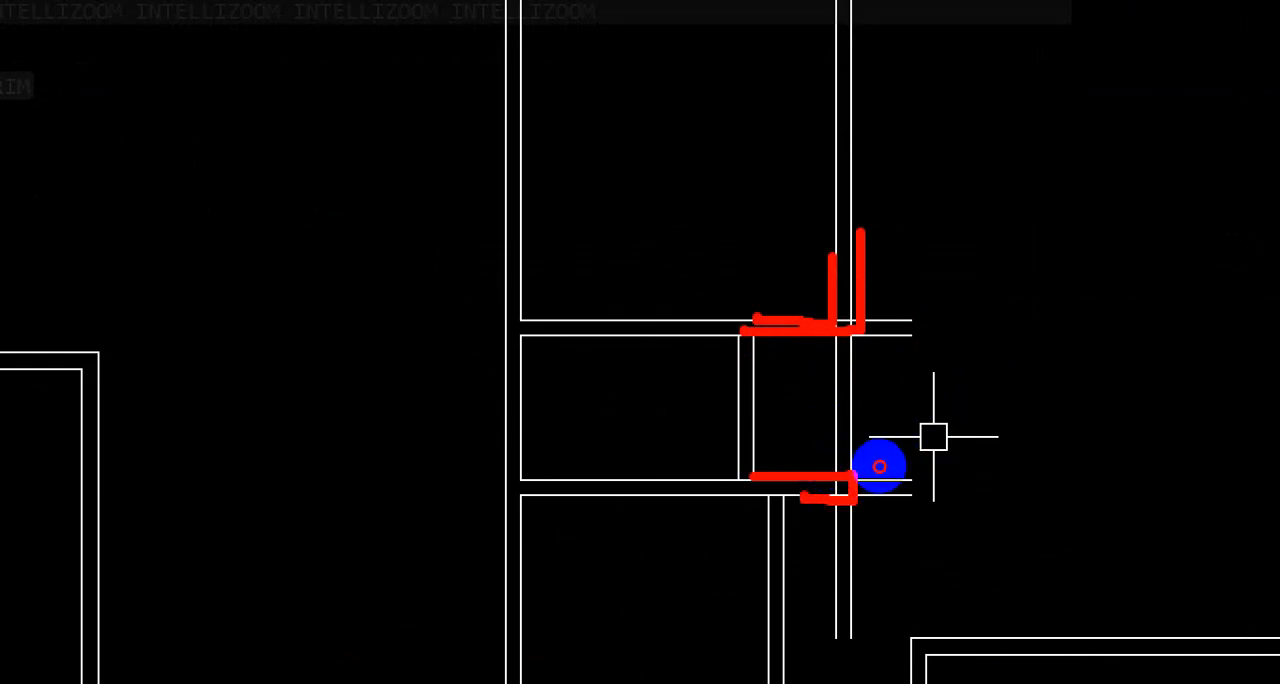
pyautogui.press('Escape')
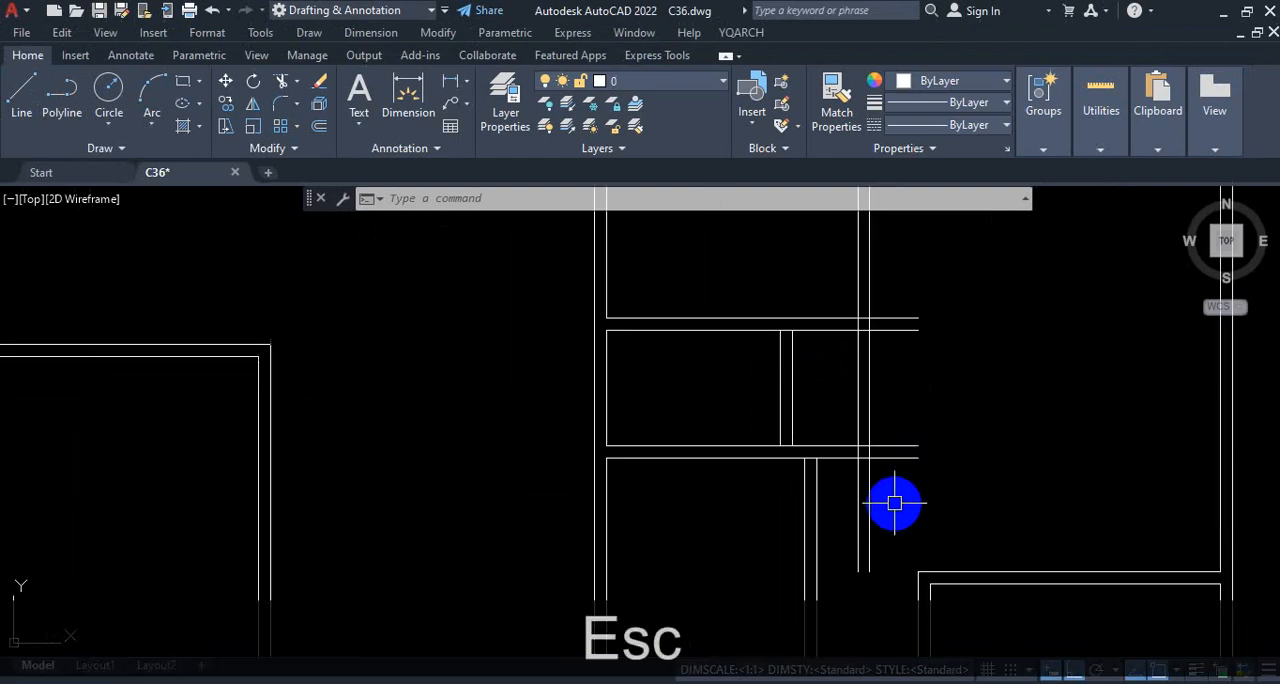
# Step: Trim the lower partition's overhanging ends and the vertical wall lines above and below it
pyautogui.write('tr')
pyautogui.press('space')
pyautogui.click(894, 457)
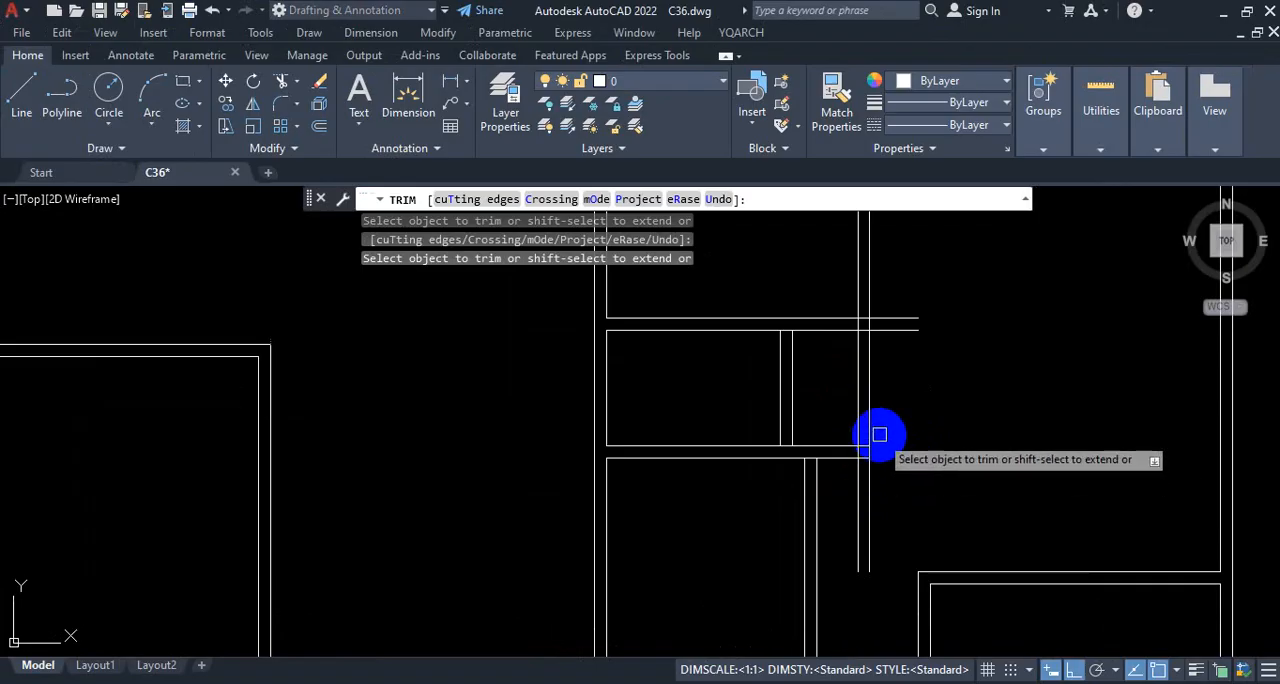
pyautogui.scroll(2, 879, 435)
pyautogui.click(866, 505)
pyautogui.click(842, 511)
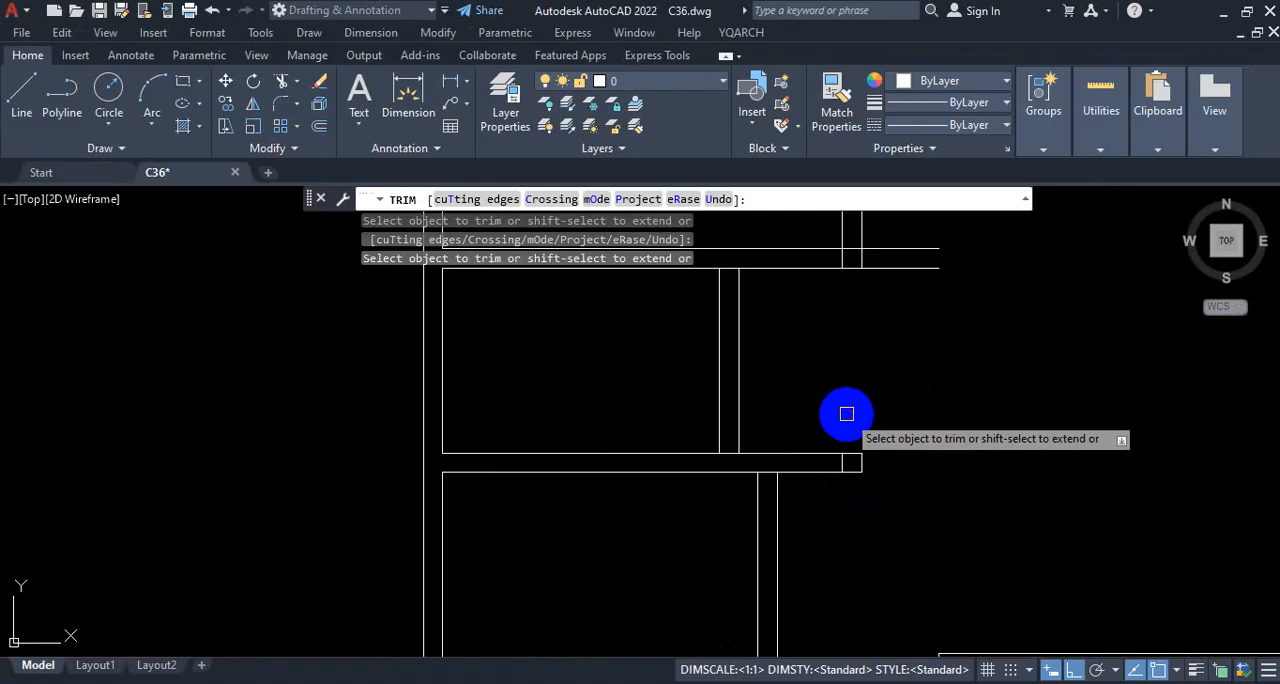
# Step: Trim the upper partition's ends extending past the vertical wall and the leftover line inside the lower partition's end
pyautogui.scroll(-2, 940, 450)
pyautogui.scroll(2, 925, 445)
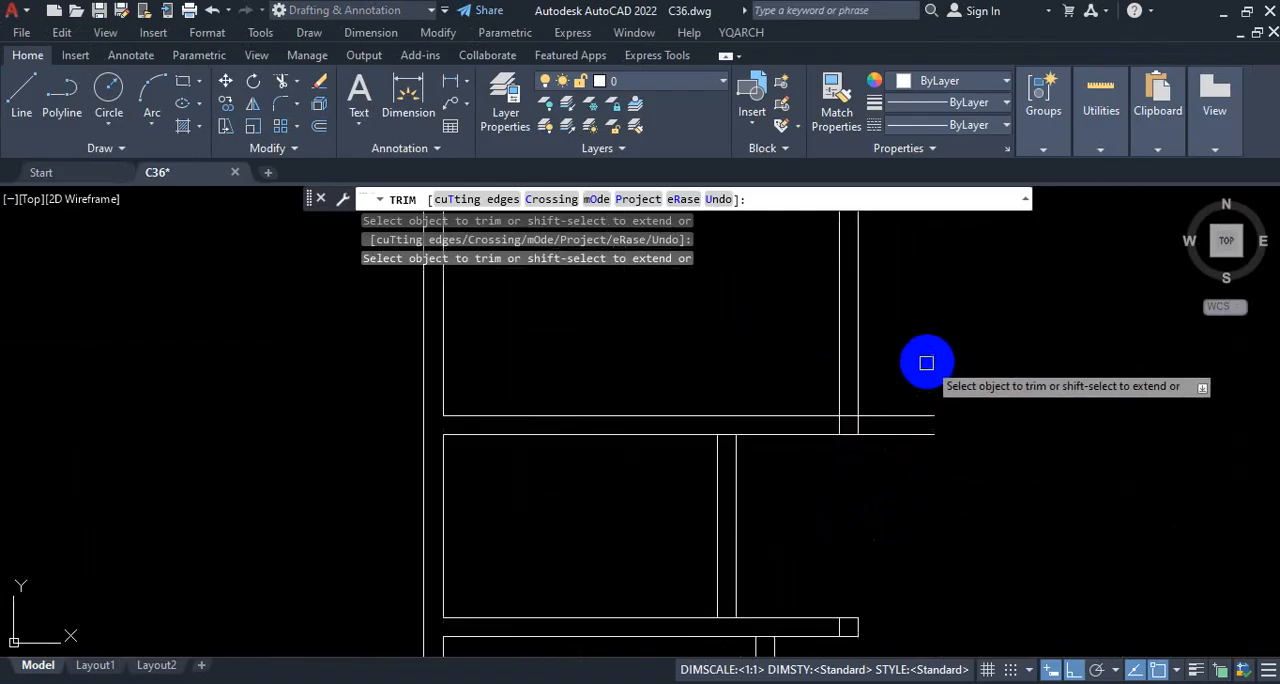
pyautogui.click(903, 415)
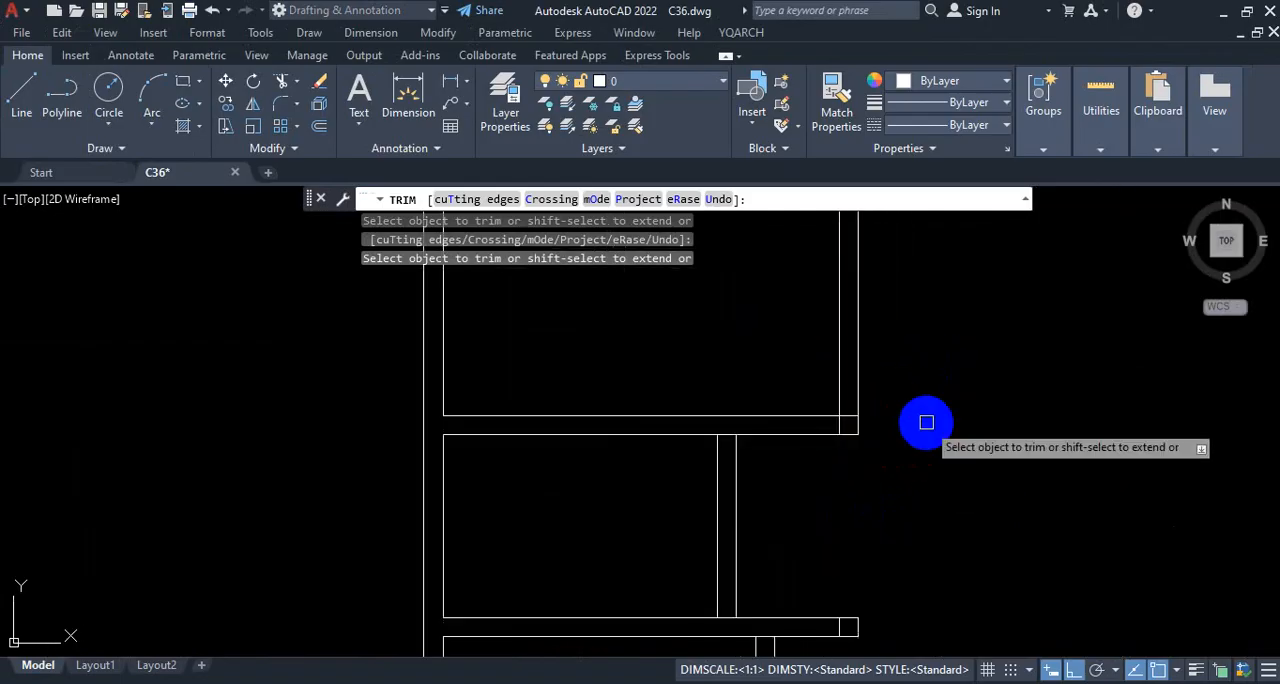
pyautogui.scroll(-2, 912, 408)
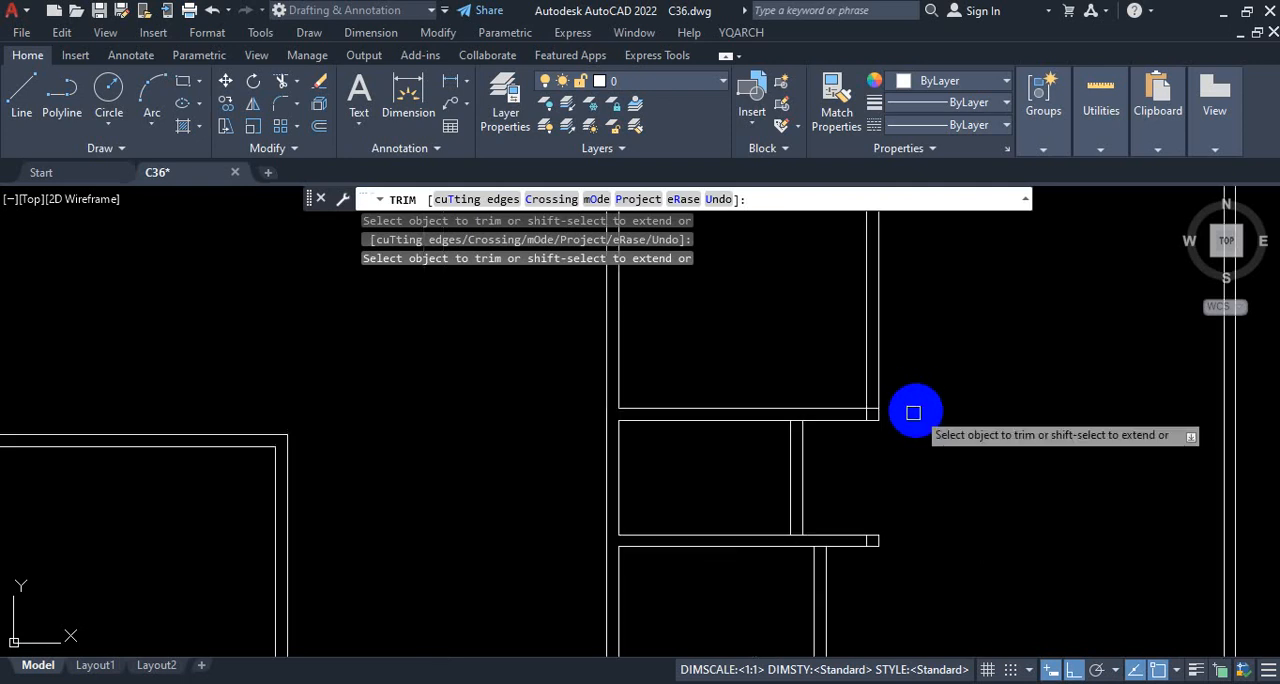
pyautogui.scroll(5, 891, 431)
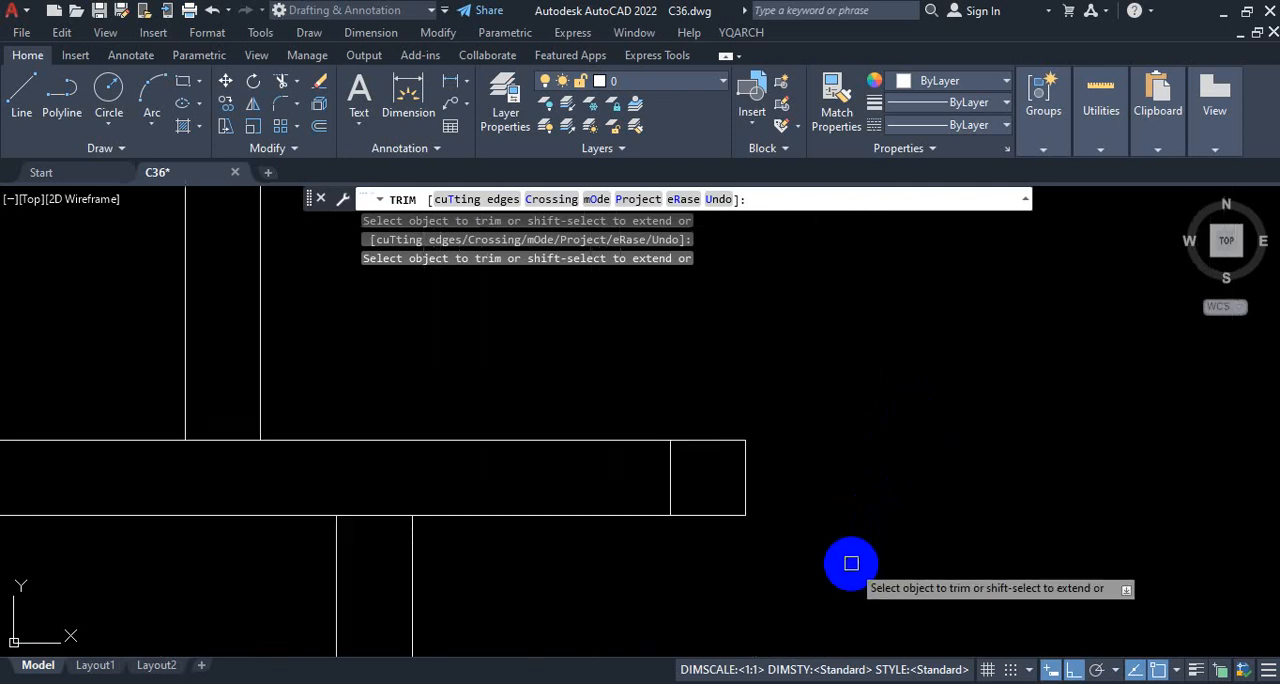
pyautogui.scroll(-5, 858, 557)
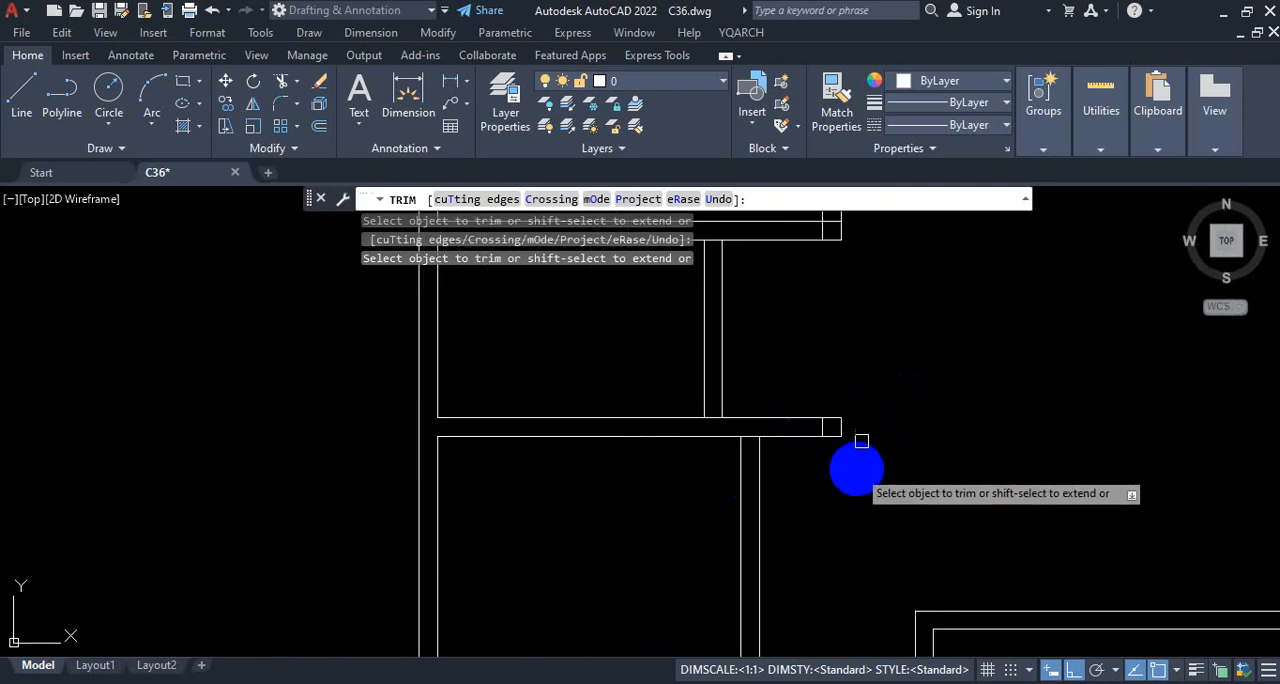
pyautogui.scroll(-4, 896, 490)
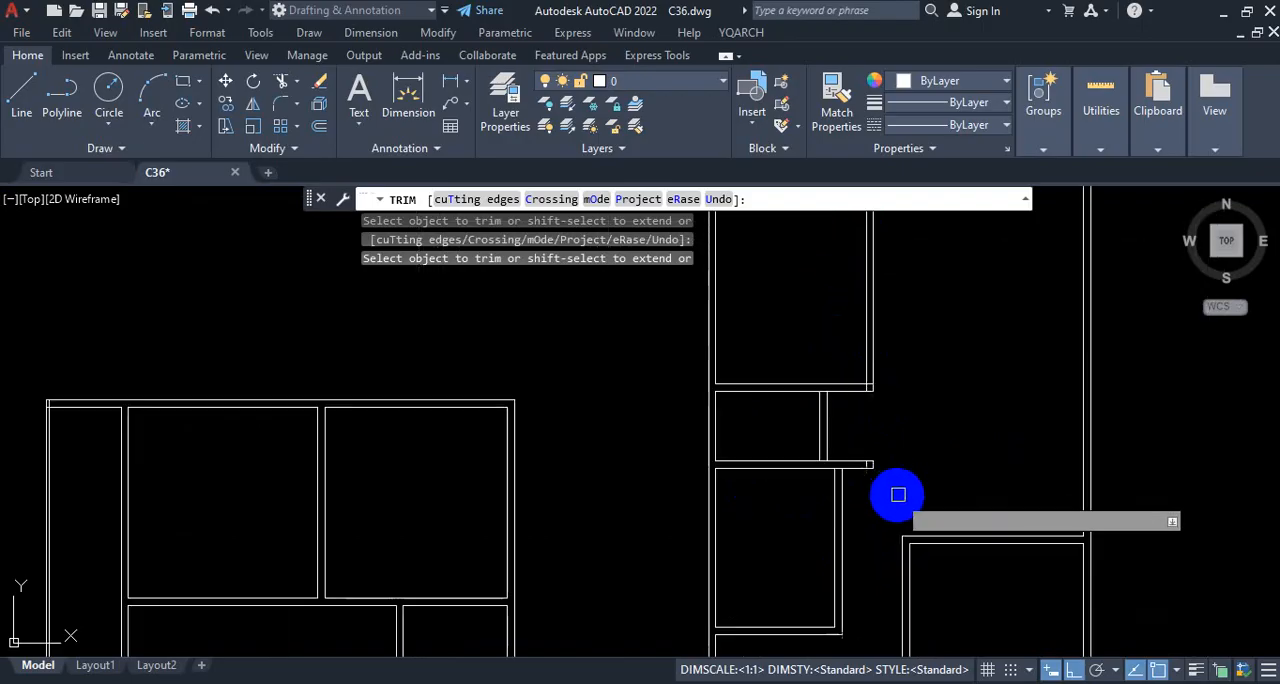
pyautogui.scroll(4, 886, 440)
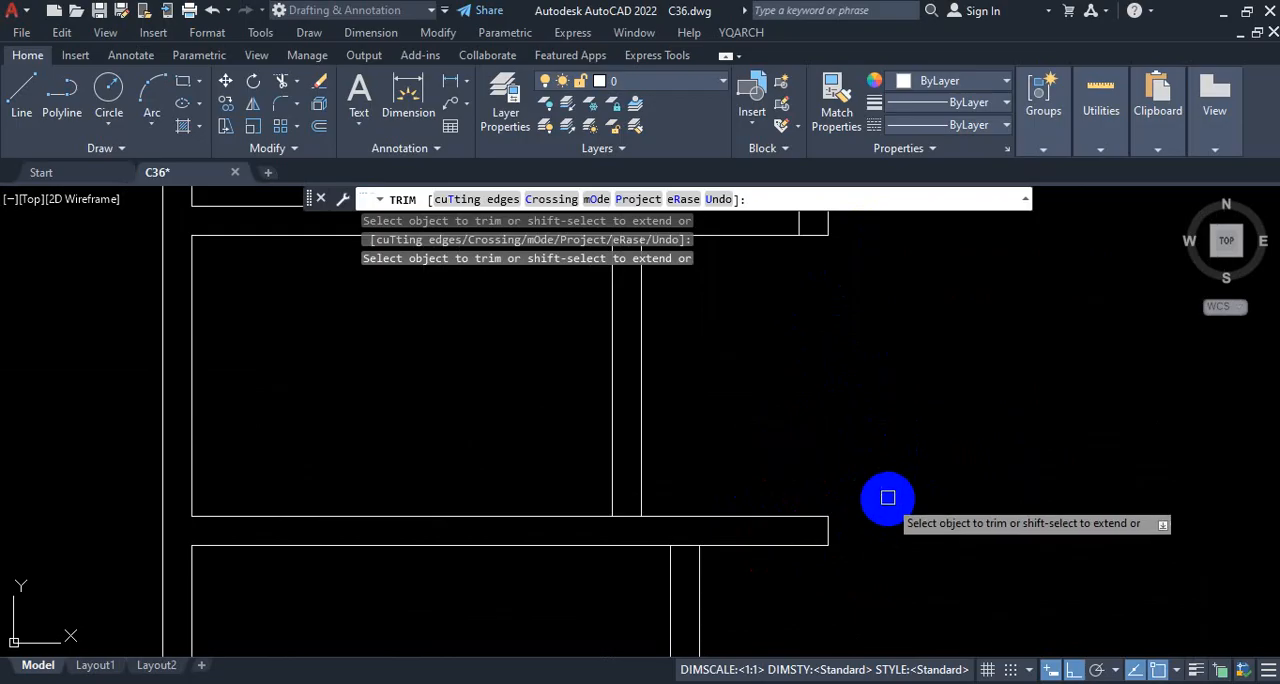
# Step: End the Trim command and undo all its trims at the two partition junctions
pyautogui.scroll(-3, 888, 497)
pyautogui.press('Escape')
pyautogui.hotkey('ctrl', 'z')
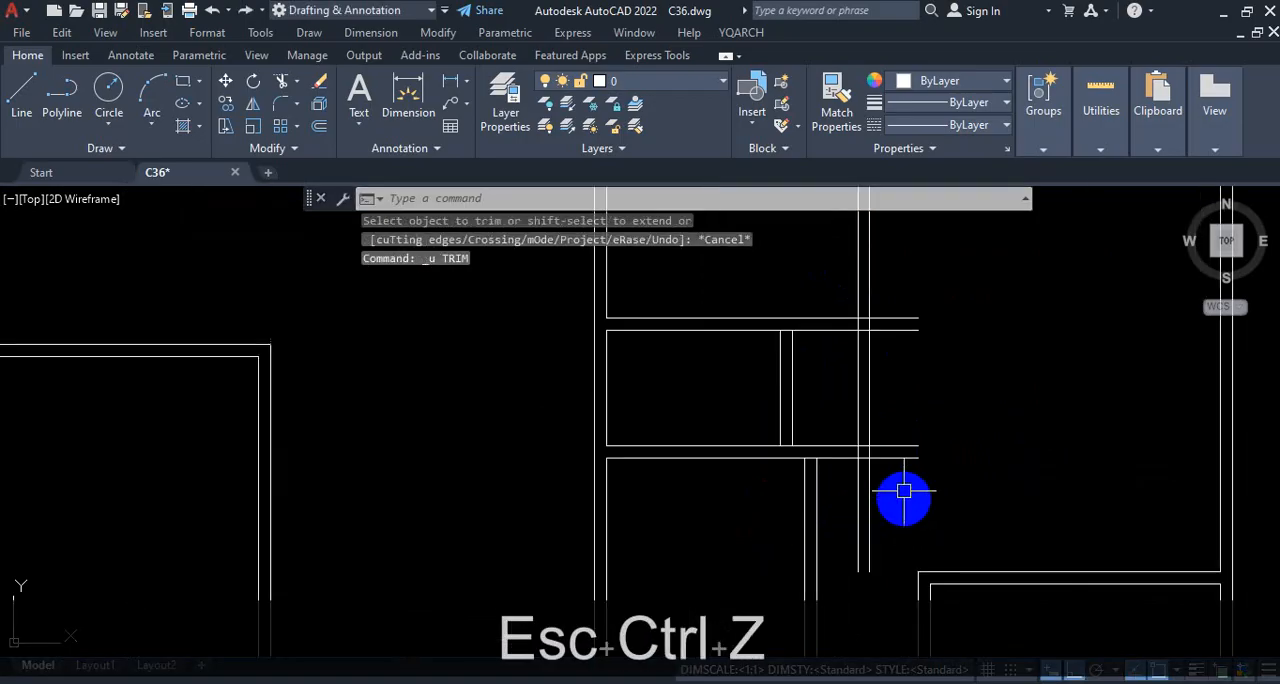
# Step: Fillet both lines of the upper horizontal partition to the vertical living room wall's matching lines, using the Multiple option, to form a corner
pyautogui.scroll(-3, 900, 460)
pyautogui.scroll(2, 830, 433)
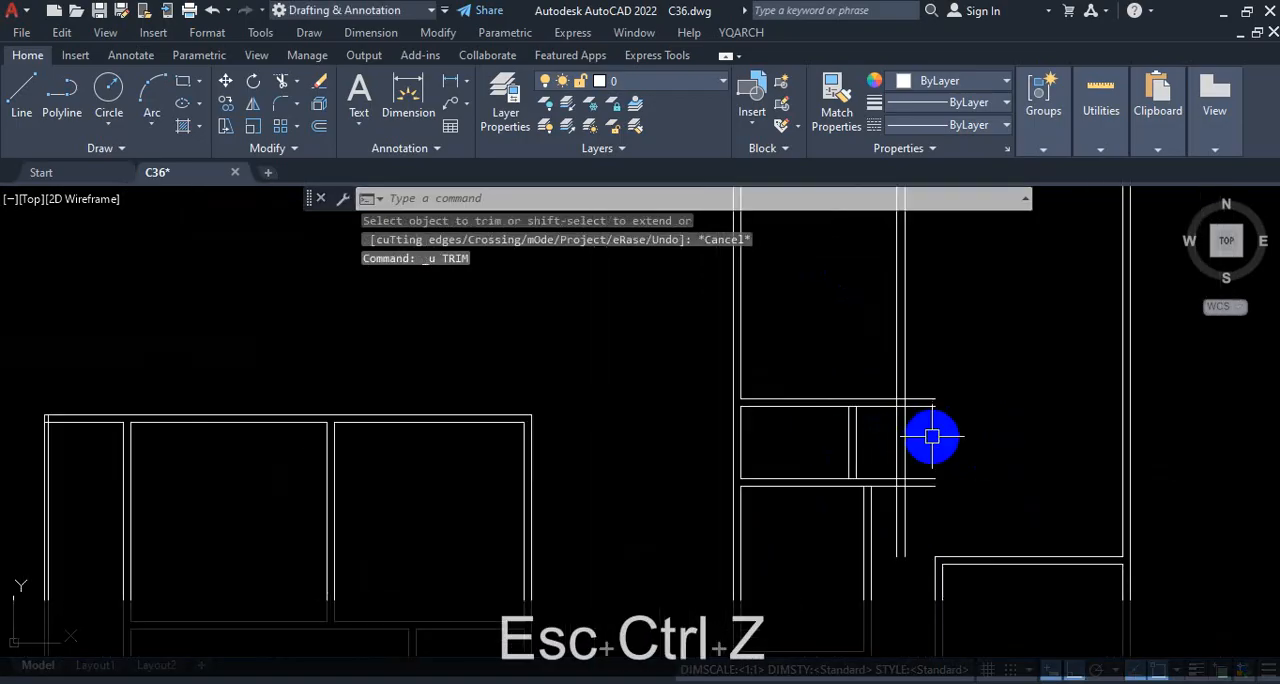
pyautogui.write('f')
pyautogui.press('Return')
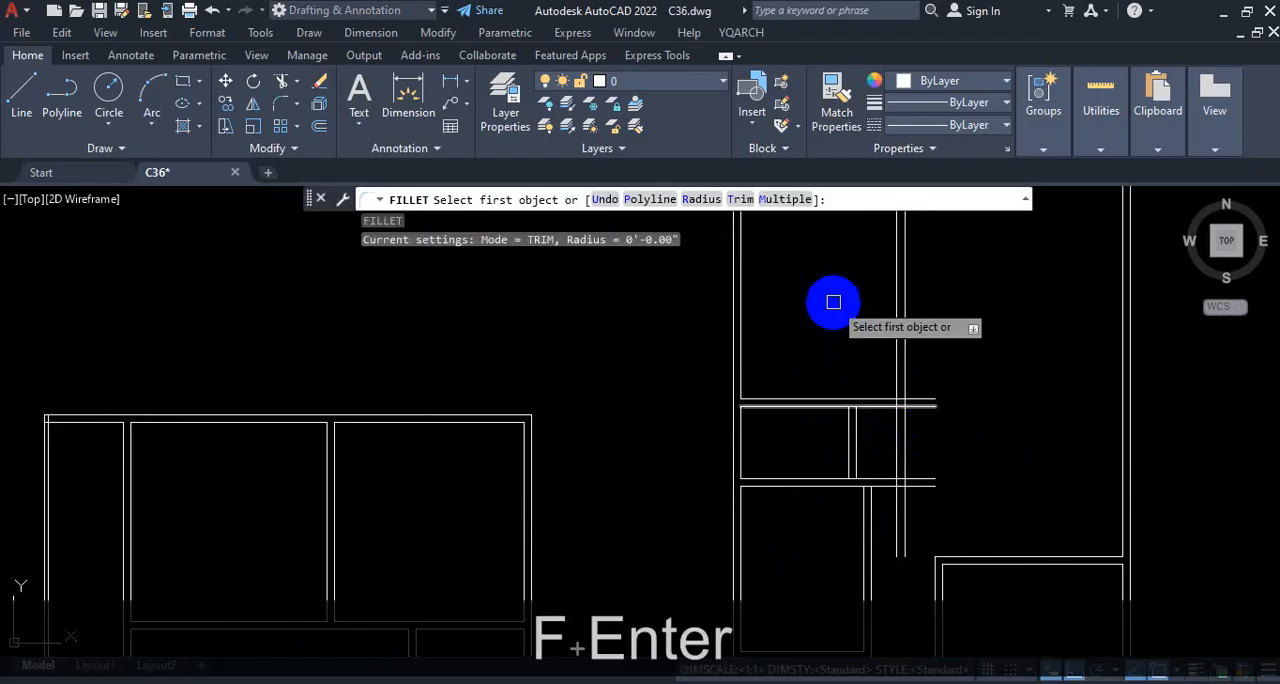
pyautogui.click(785, 200)
pyautogui.click(838, 398)
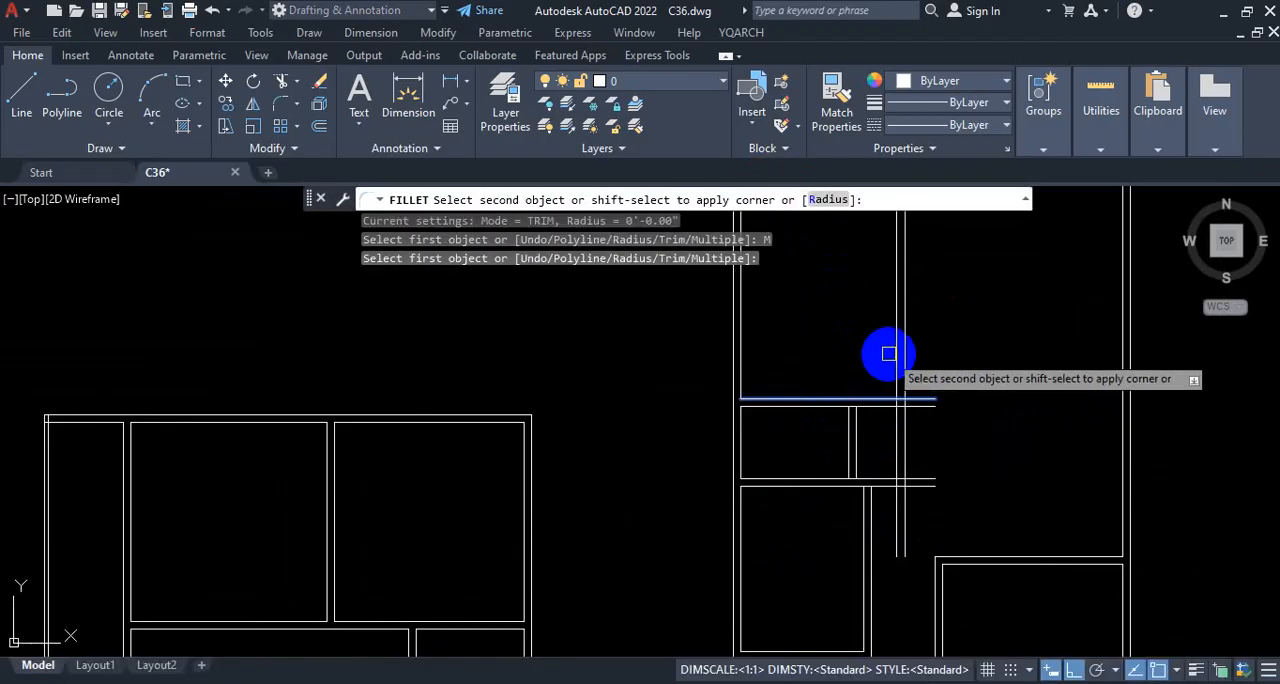
pyautogui.click(888, 352)
pyautogui.click(895, 351)
pyautogui.click(873, 407)
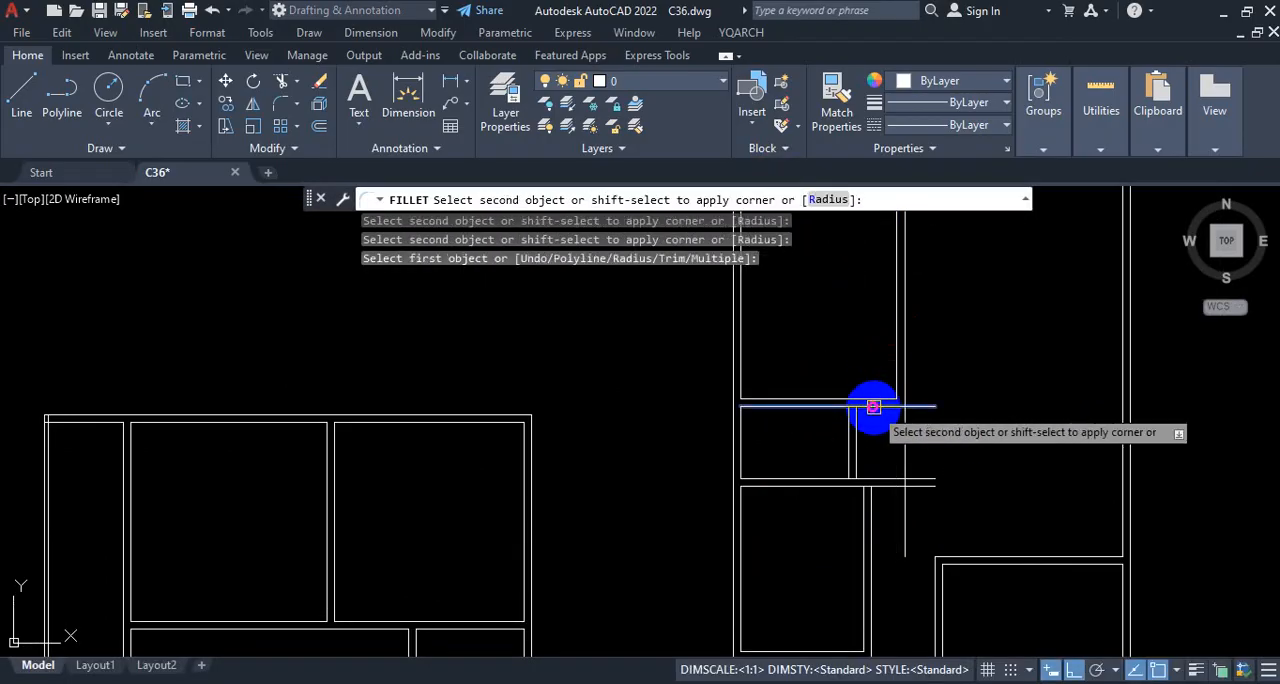
pyautogui.click(905, 366)
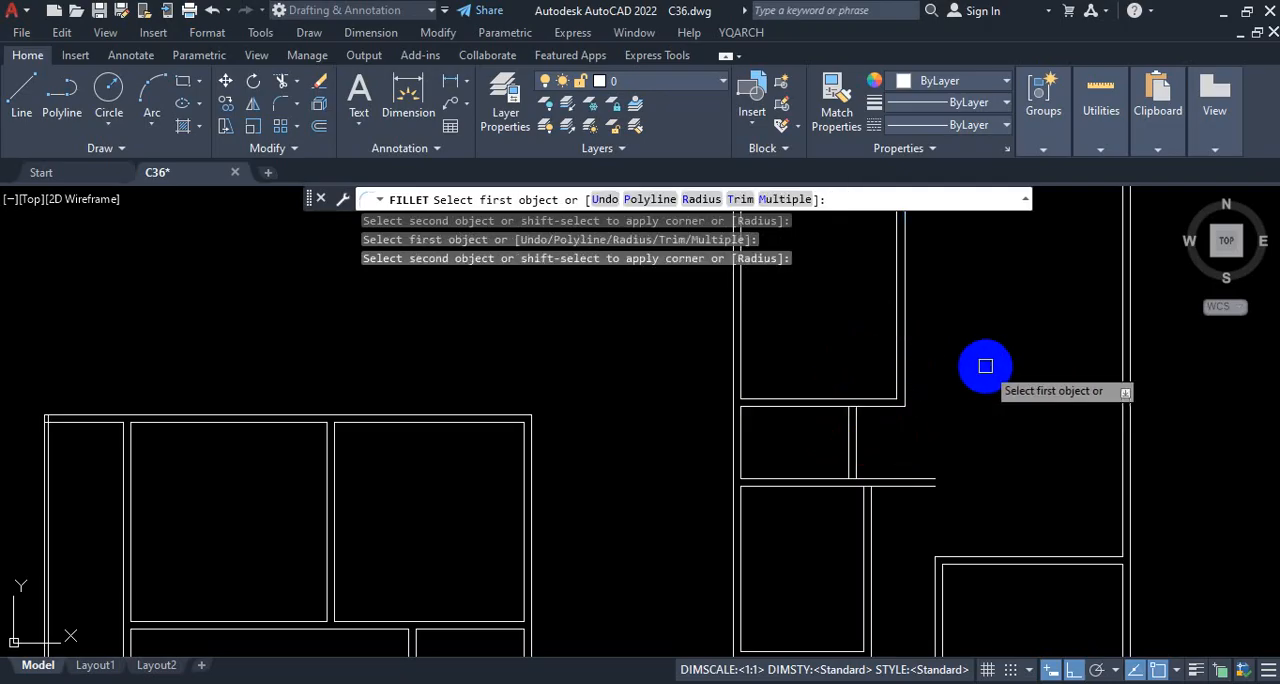
pyautogui.press('Escape')
pyautogui.hotkey('ctrl', '1')
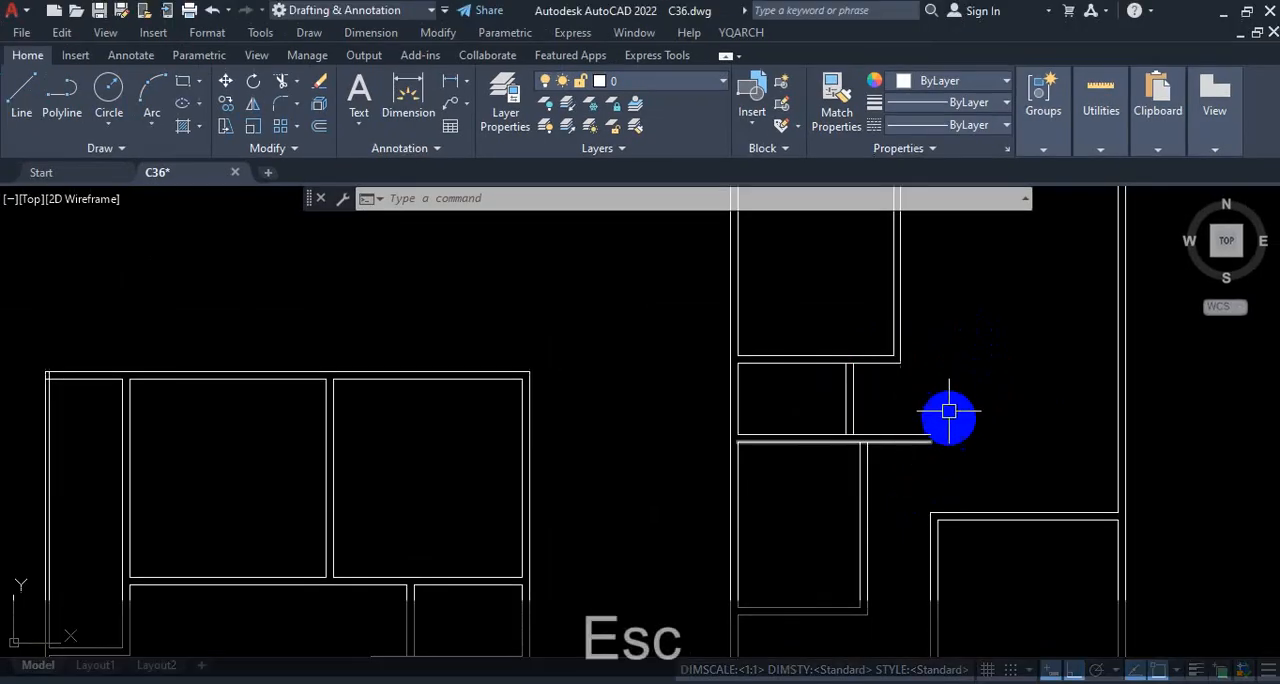
pyautogui.scroll(2, 933, 493)
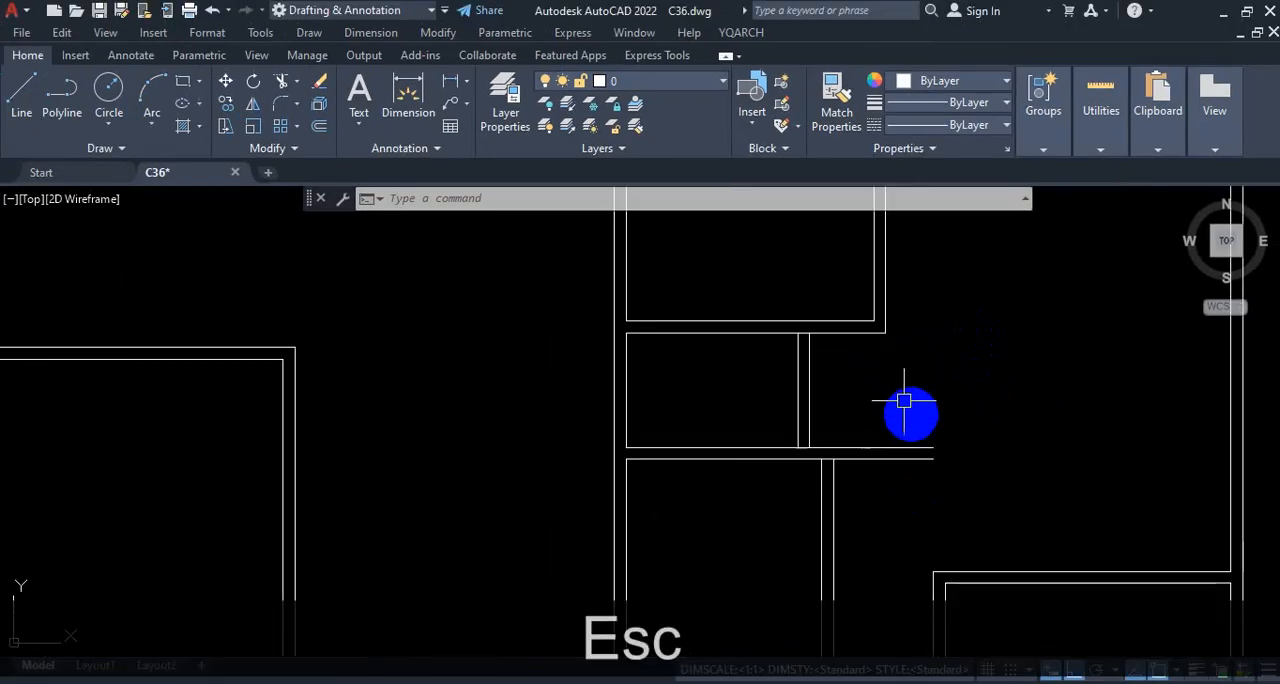
pyautogui.click(30, 100)
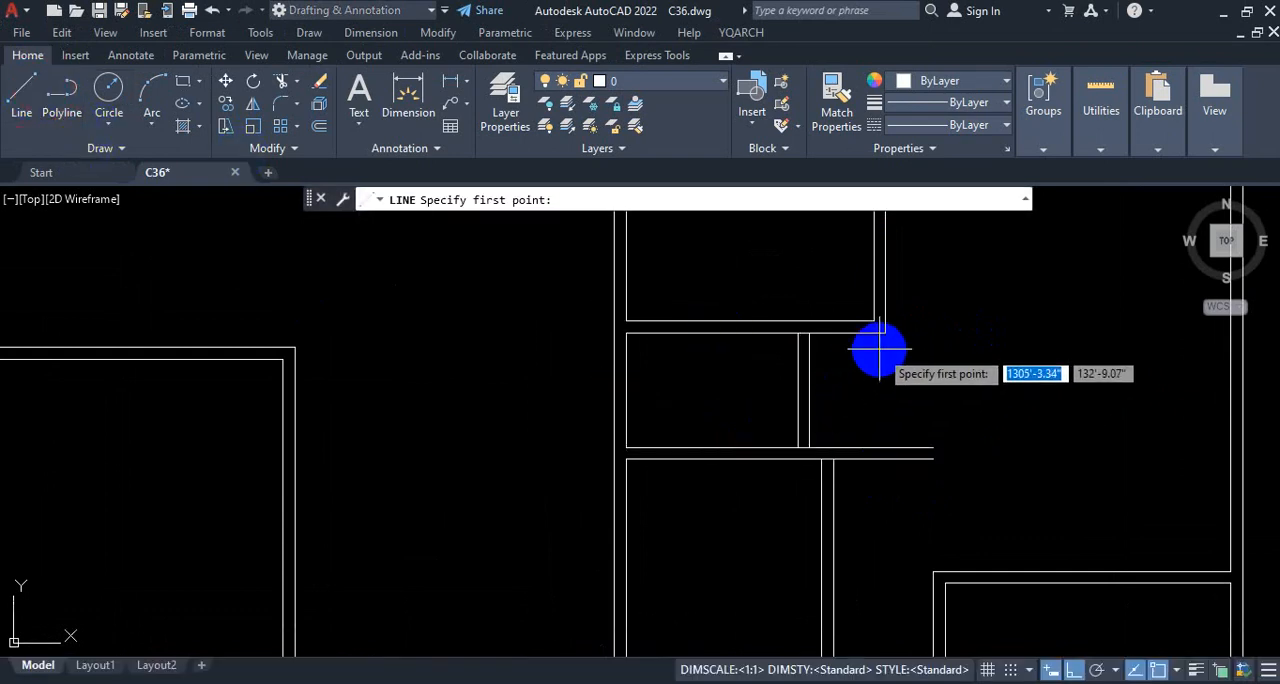
pyautogui.click(887, 450)
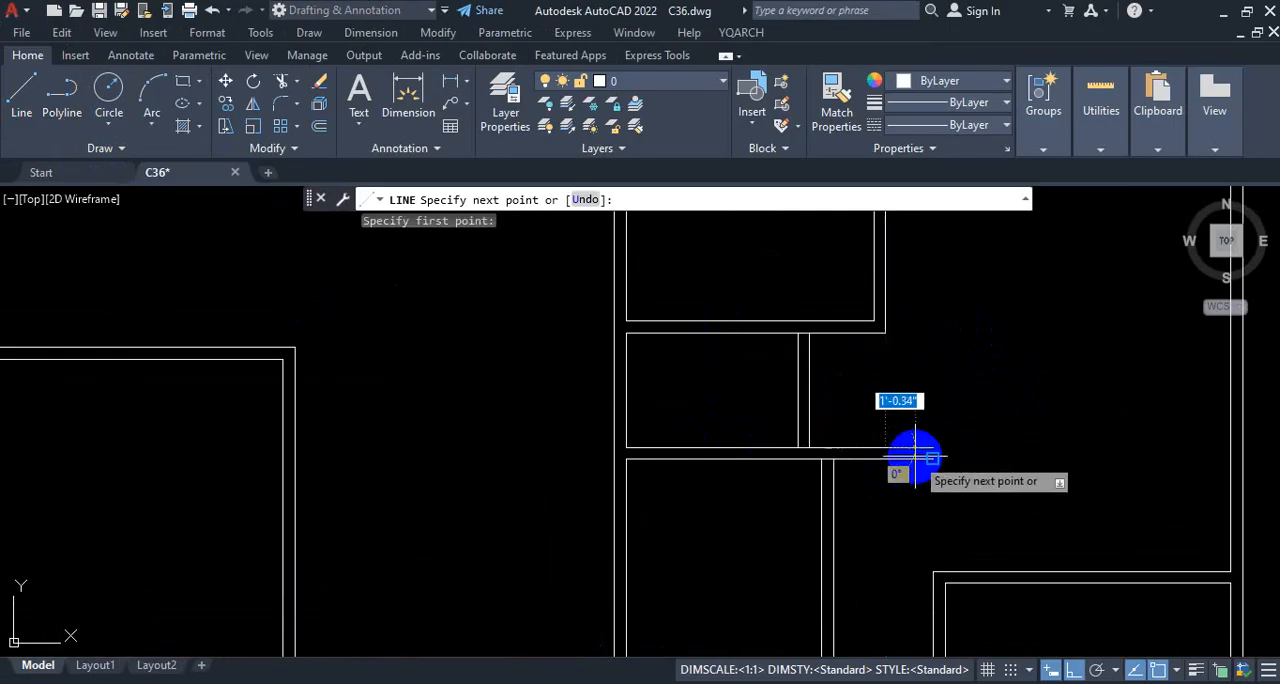
pyautogui.press('Escape')
pyautogui.click(27, 105)
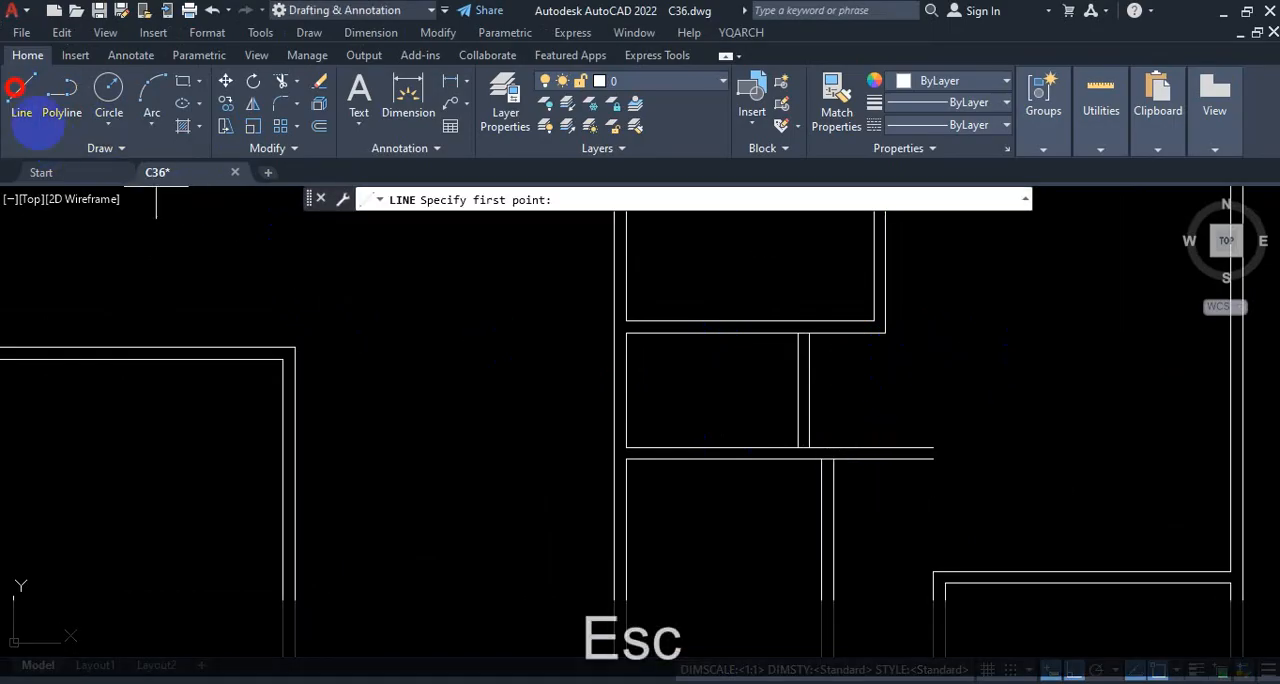
pyautogui.scroll(2, 975, 430)
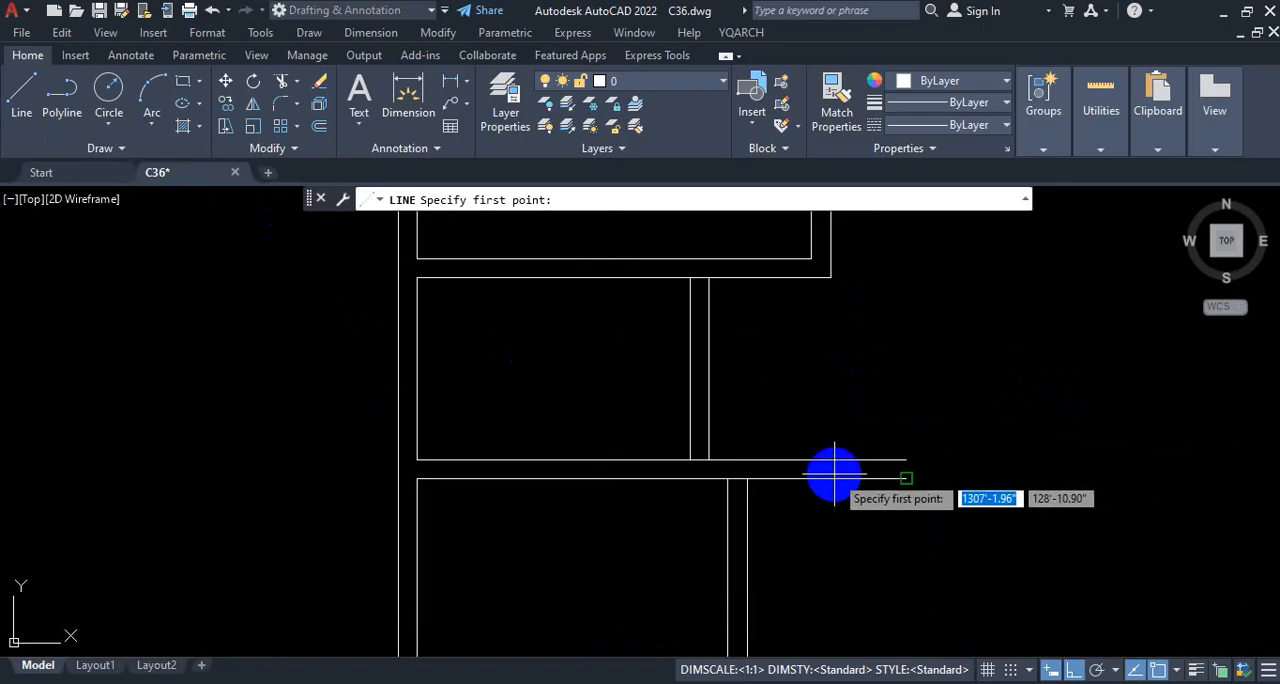
pyautogui.press('Escape')
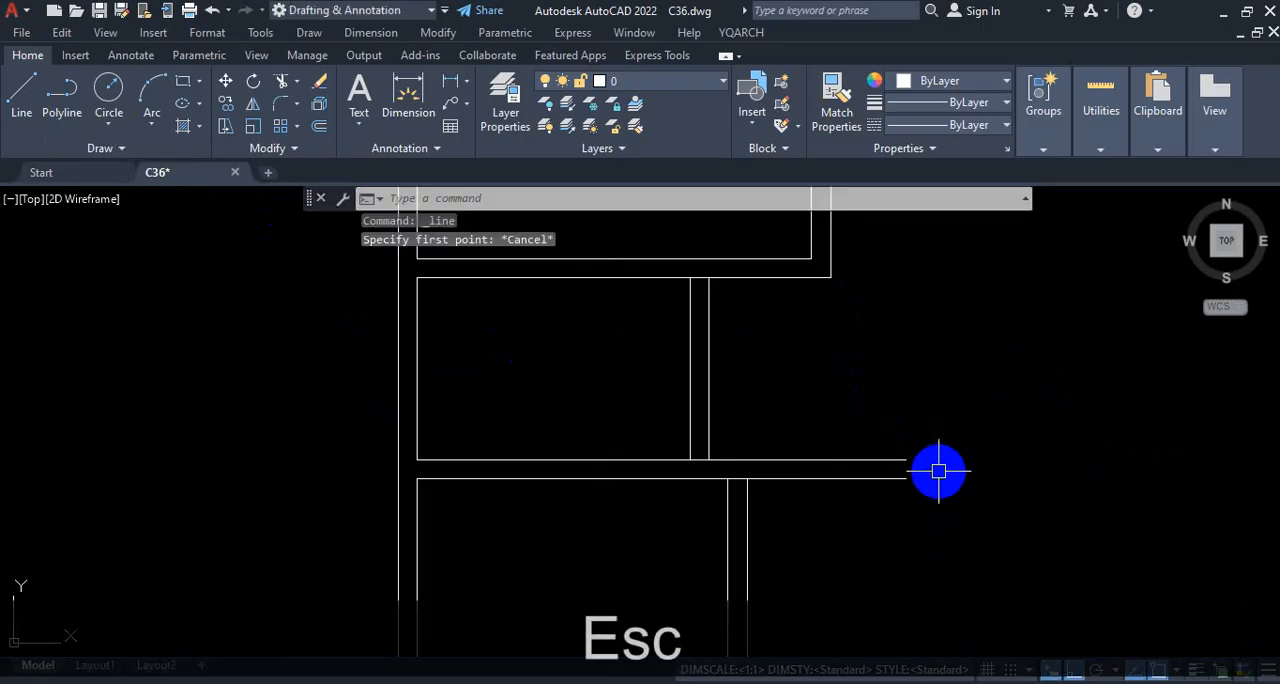
# Step: Try closing the lower horizontal partition's open end by extending the outer vertical wall line down to it and trimming the excess
pyautogui.write('ex')
pyautogui.press('Return')
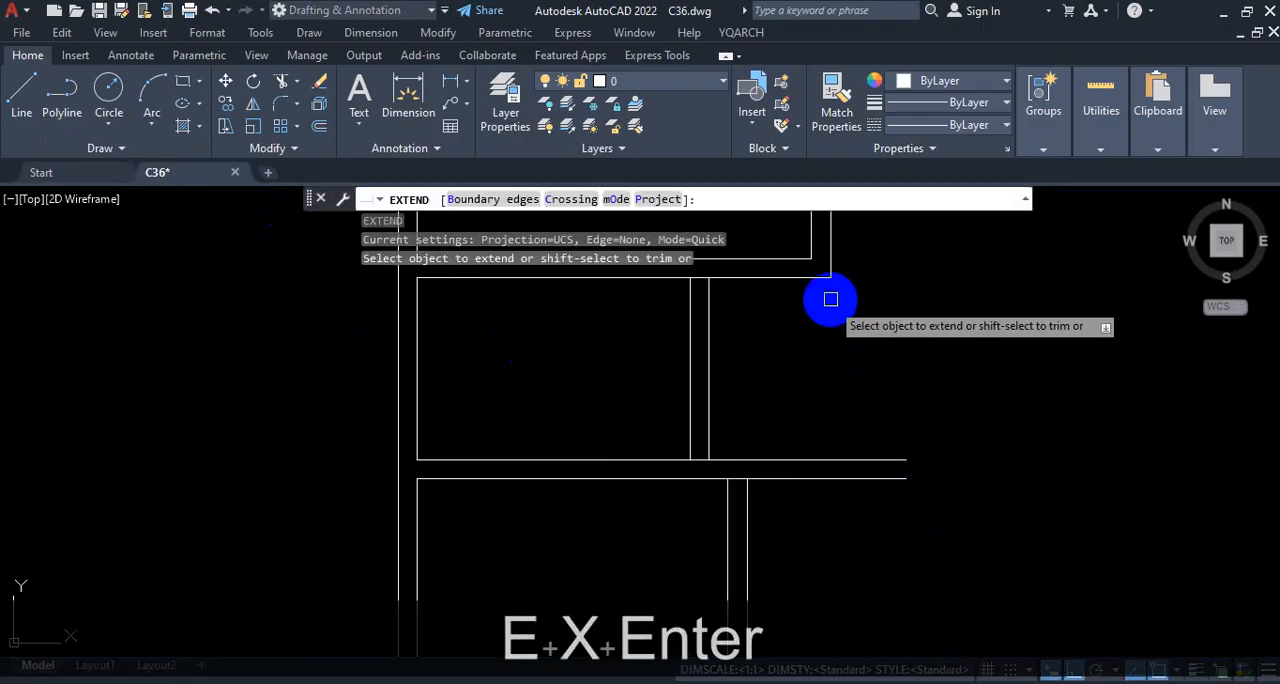
pyautogui.click(823, 391)
pyautogui.click(901, 432)
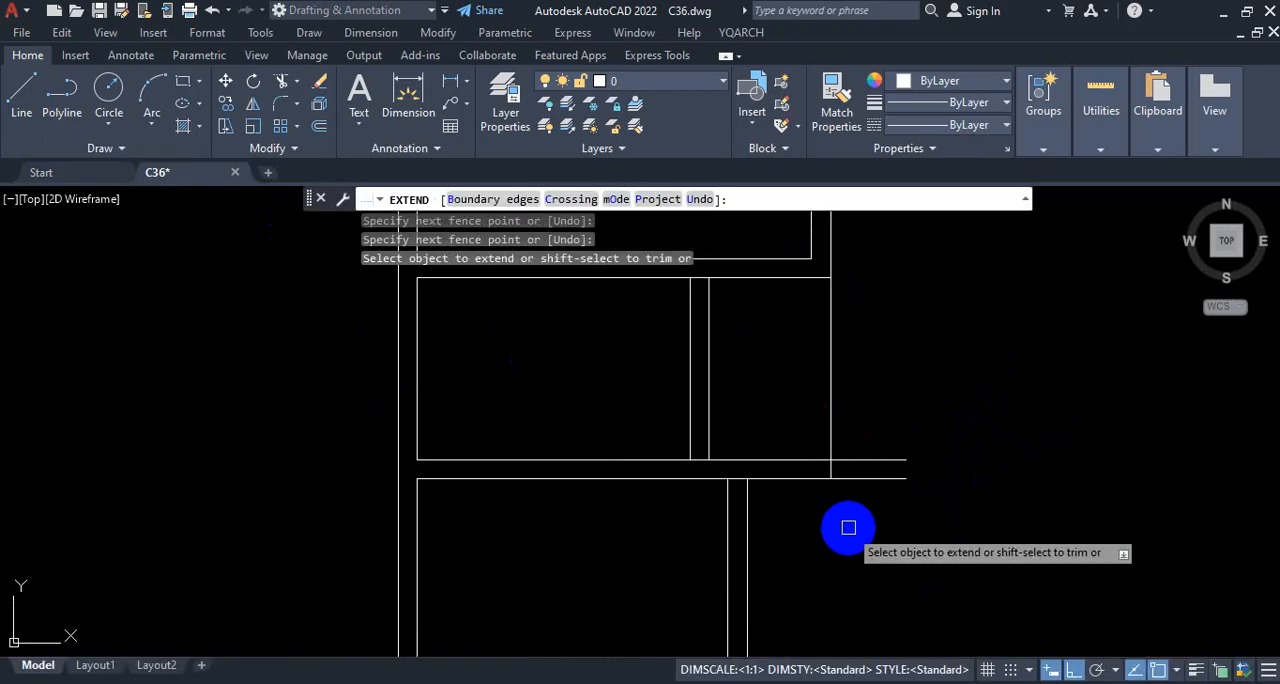
pyautogui.keyDown('shift'); pyautogui.click(900, 468); pyautogui.keyUp('shift')
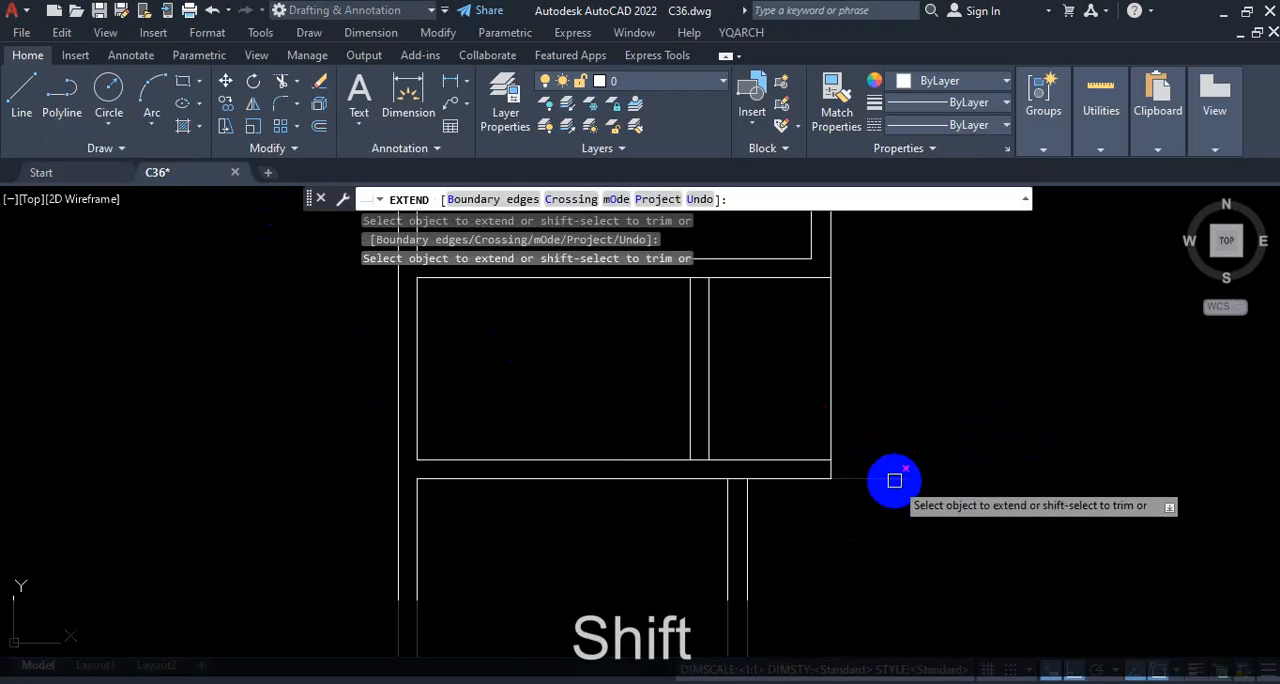
pyautogui.keyDown('shift'); pyautogui.click(841, 367); pyautogui.keyUp('shift')
pyautogui.keyDown('shift'); pyautogui.click(772, 370); pyautogui.keyUp('shift')
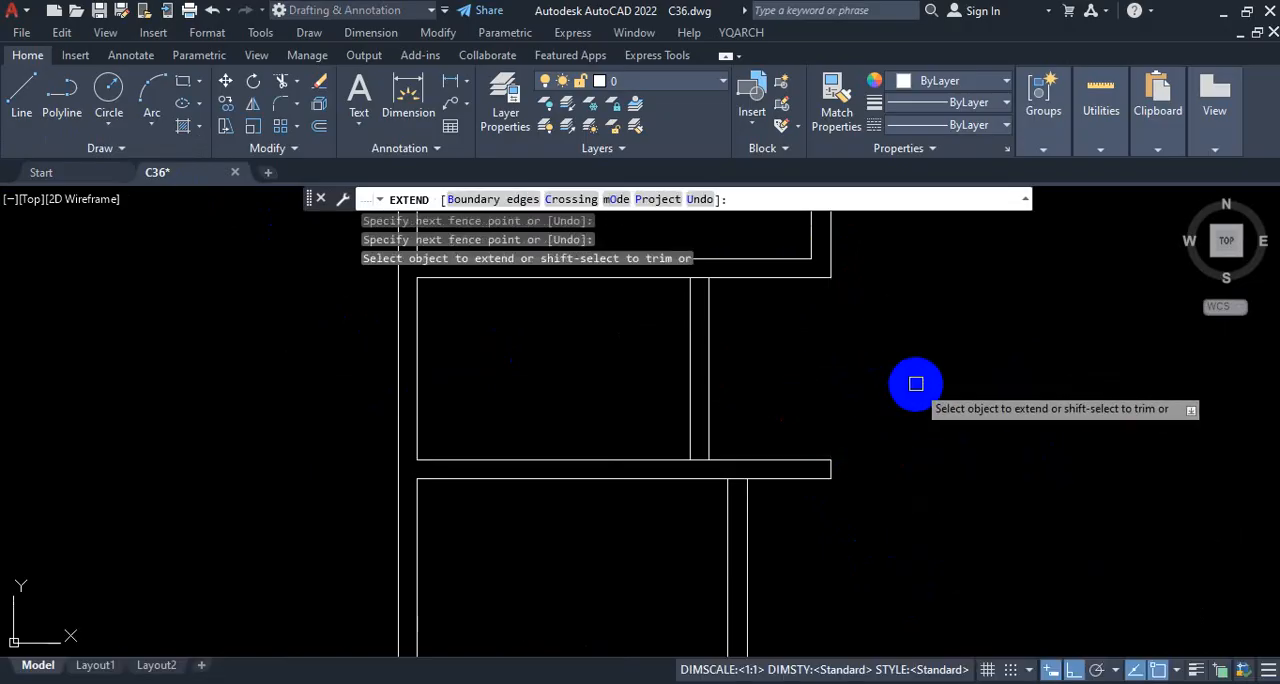
pyautogui.press('Escape')
pyautogui.hotkey('ctrl', 'z')
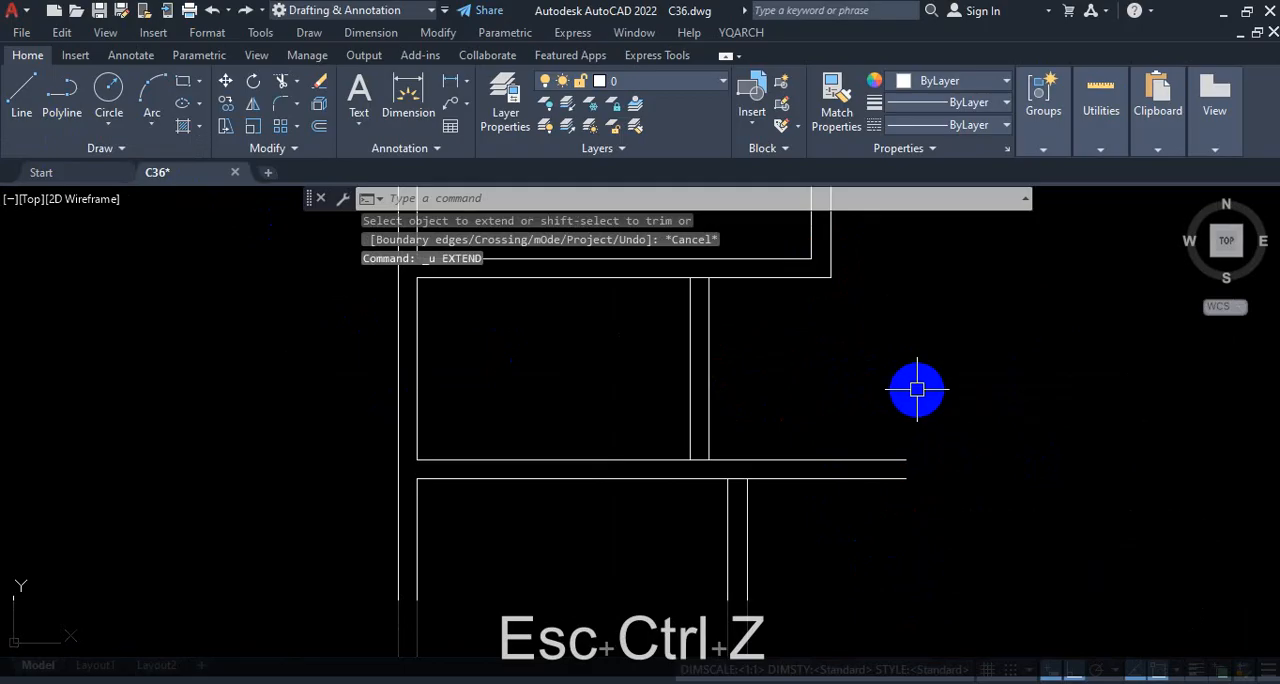
# Step: Draw a short vertical line across the lower partition's two lines, aligned with the outer corner of the wall above
pyautogui.click(27, 91)
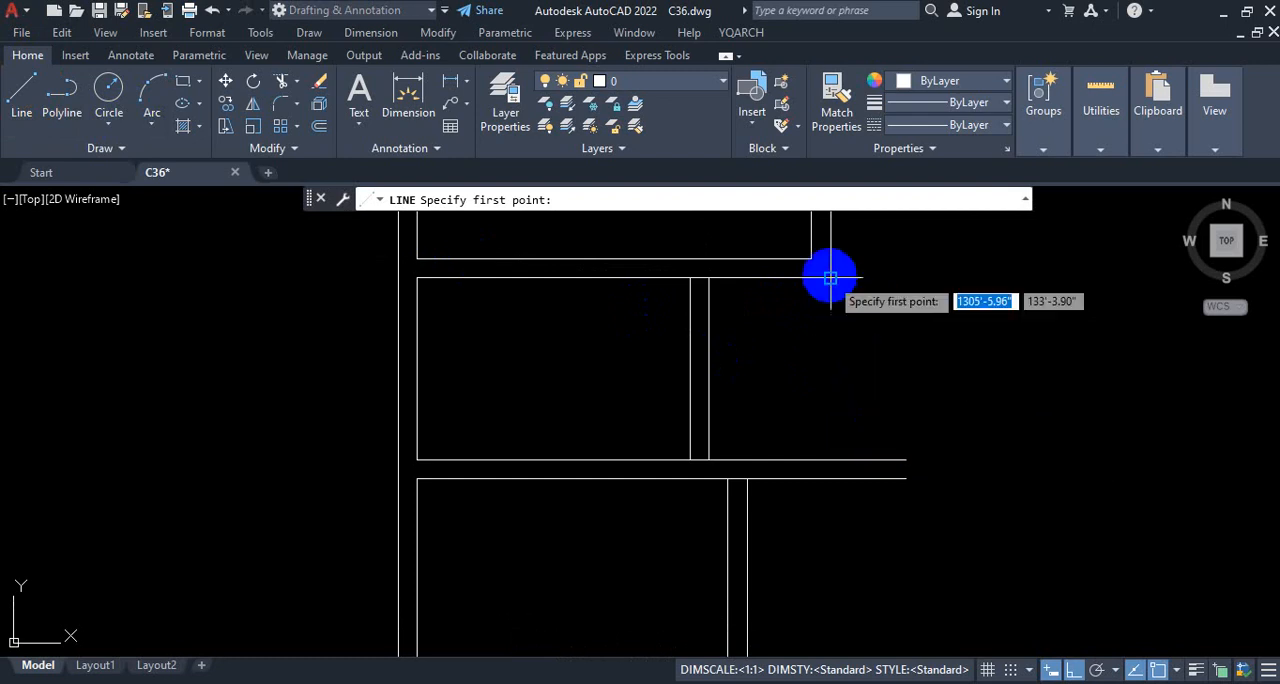
pyautogui.click(830, 458)
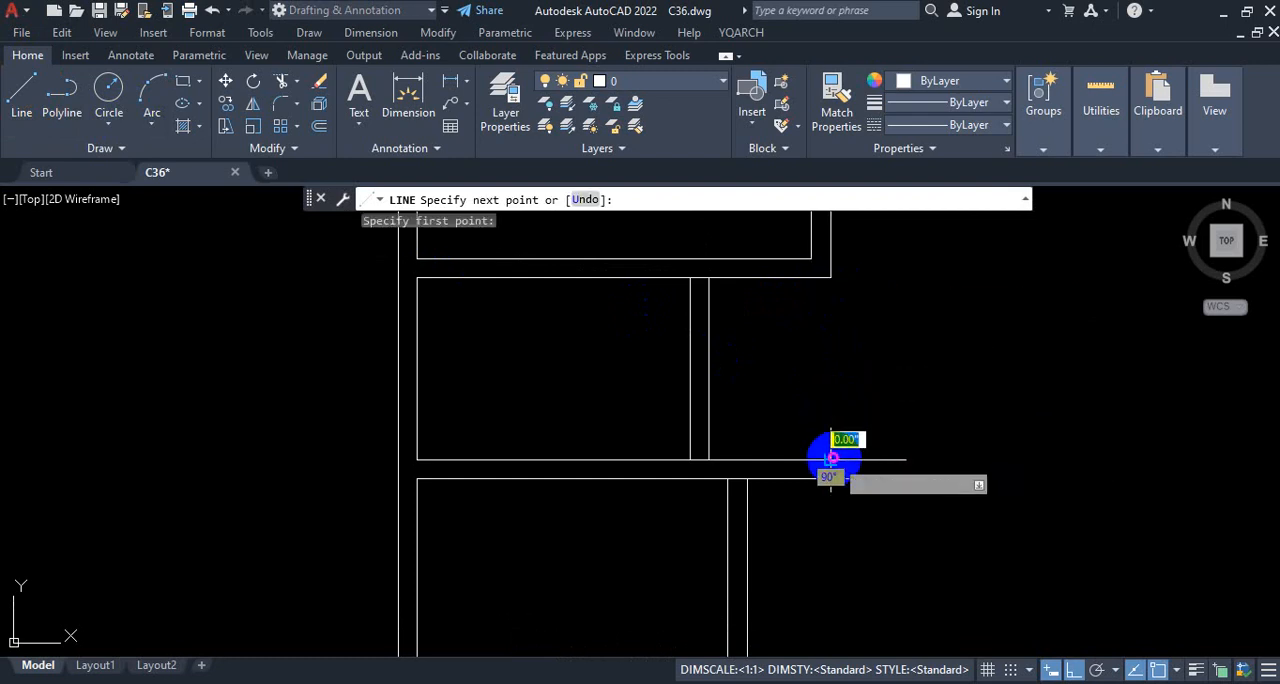
pyautogui.click(831, 479)
pyautogui.press('Escape')
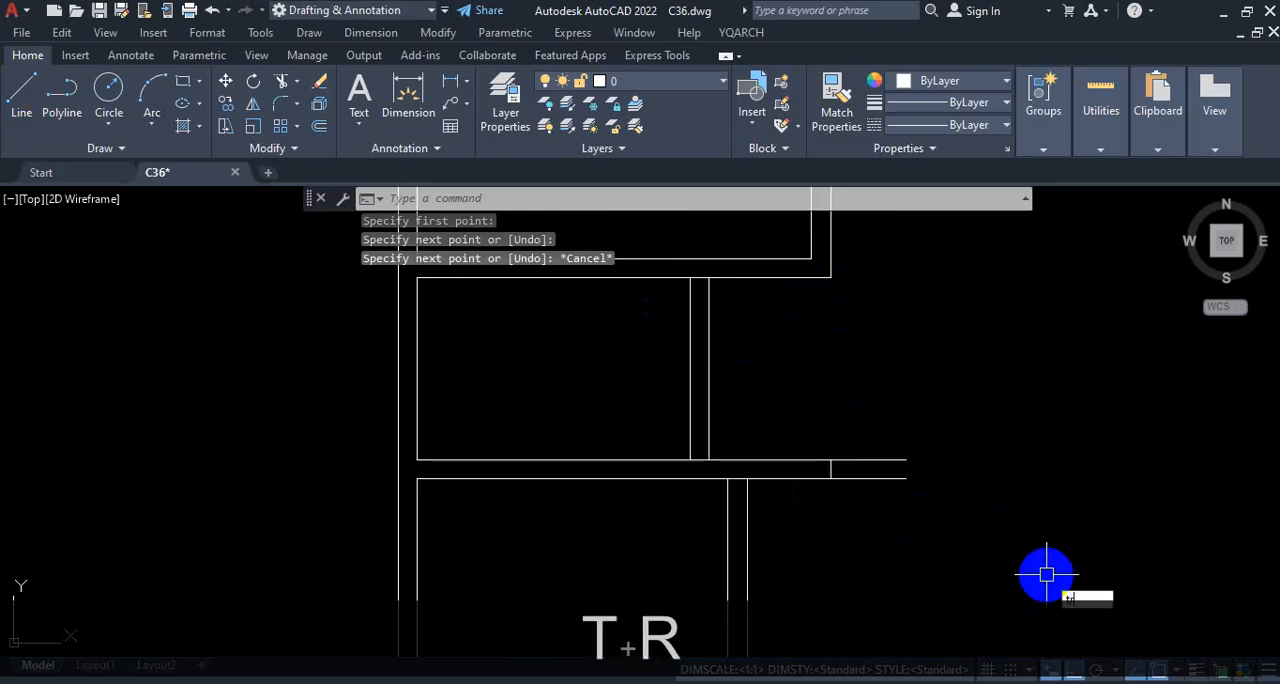
# Step: Trim both lower partition lines where they overhang past the short end line
pyautogui.write('tr')
pyautogui.press('space')
pyautogui.click(894, 467)
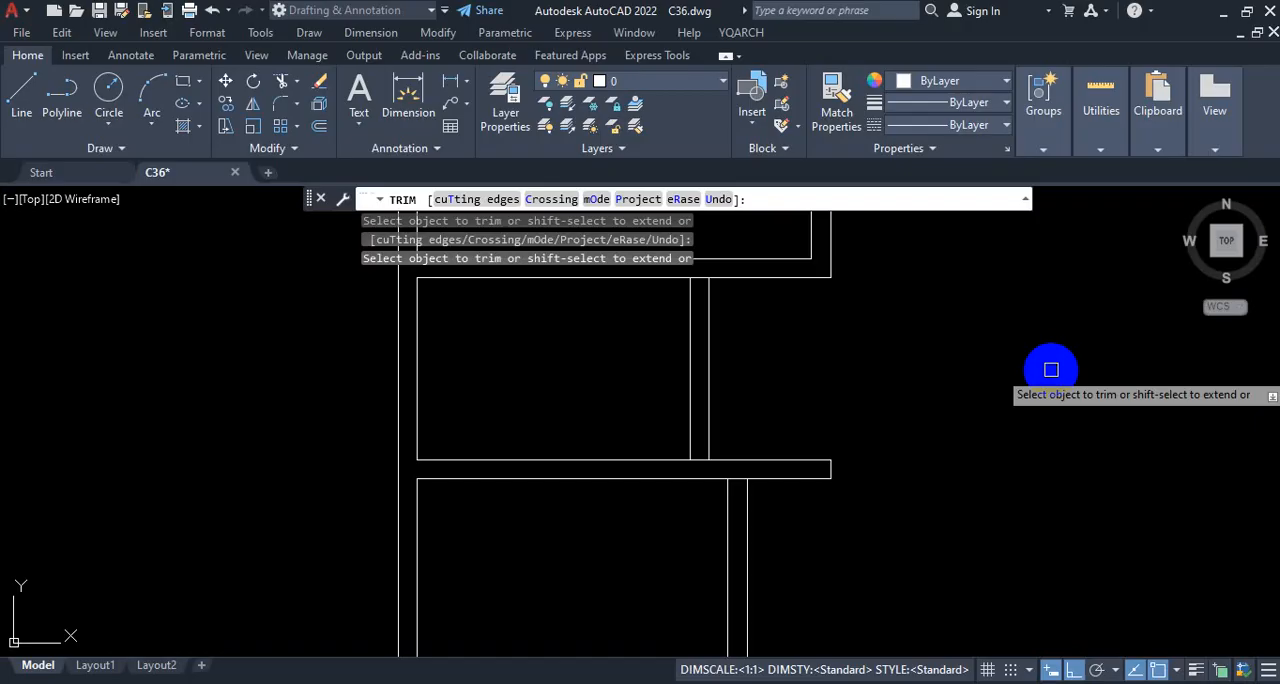
pyautogui.press('Escape')
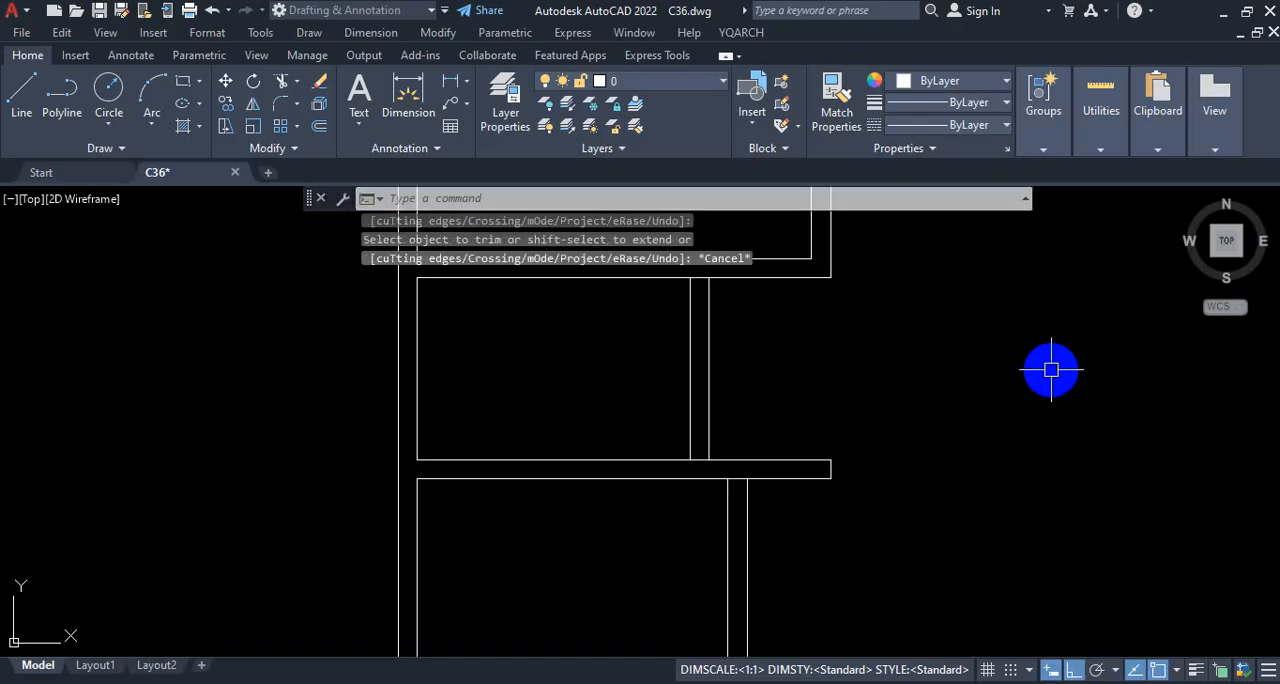
pyautogui.scroll(-2, 780, 455)
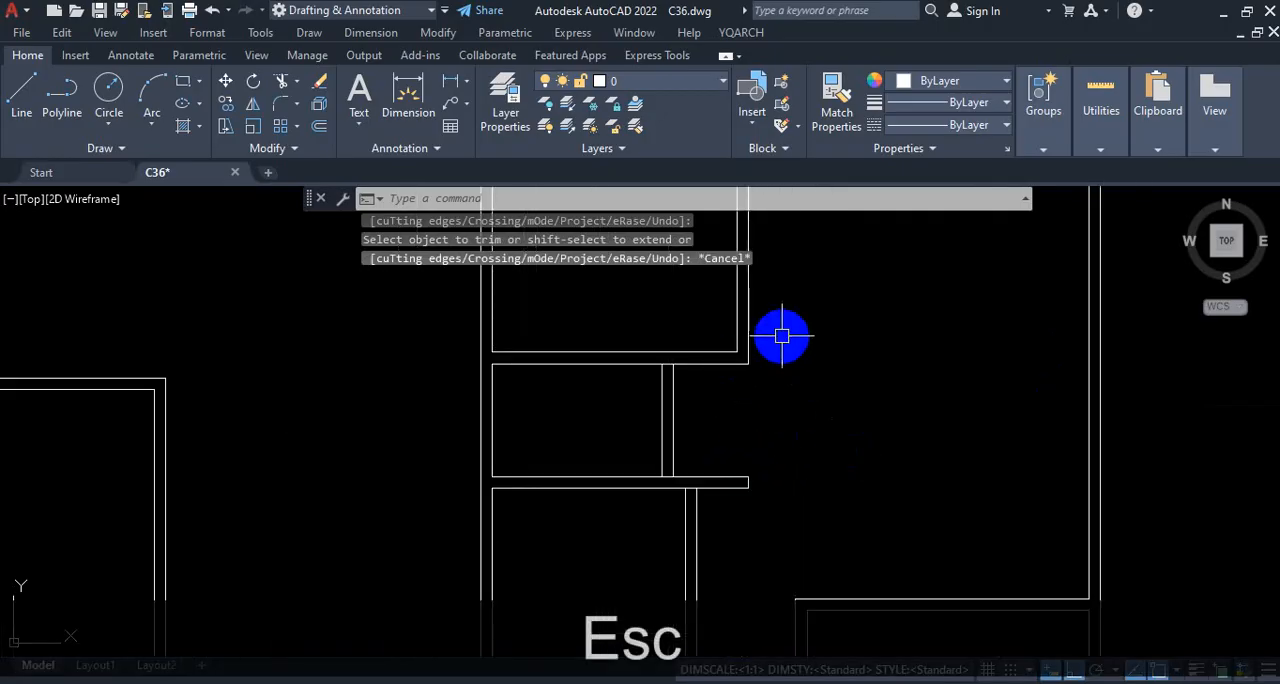
pyautogui.scroll(-2, 780, 345)
pyautogui.scroll(4, 770, 440)
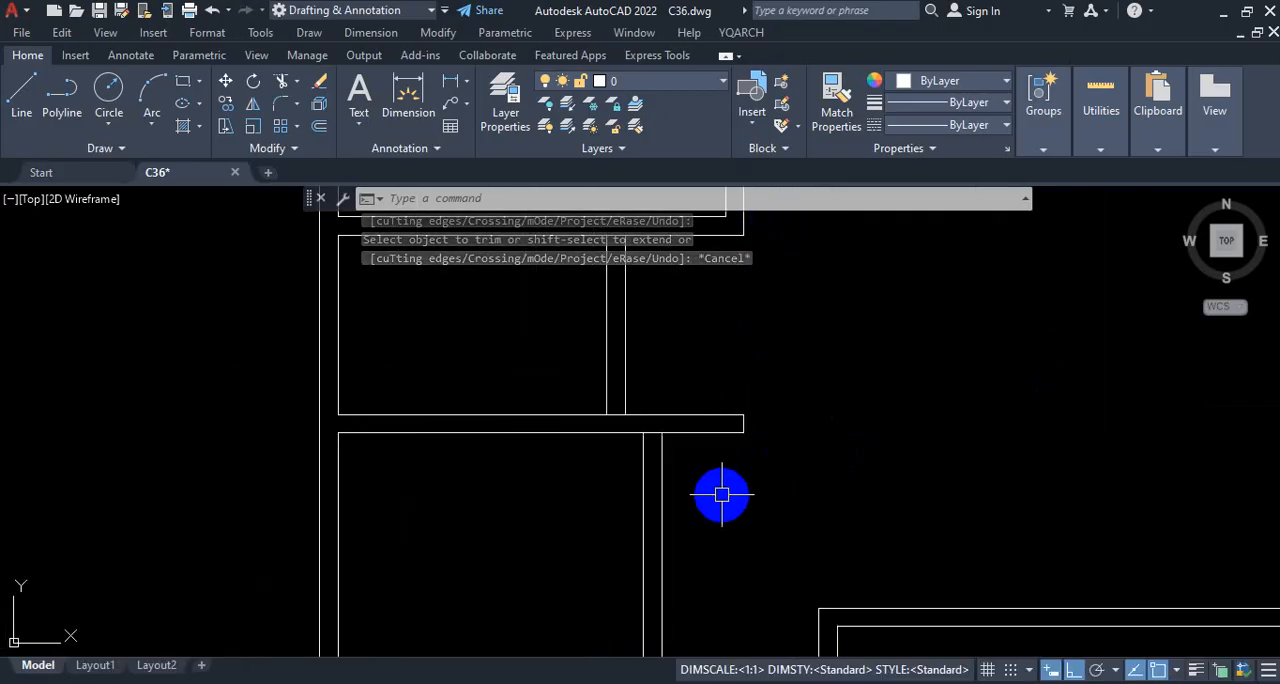
pyautogui.scroll(-2, 770, 440)
pyautogui.scroll(1, 803, 385)
pyautogui.scroll(-1, 815, 370)
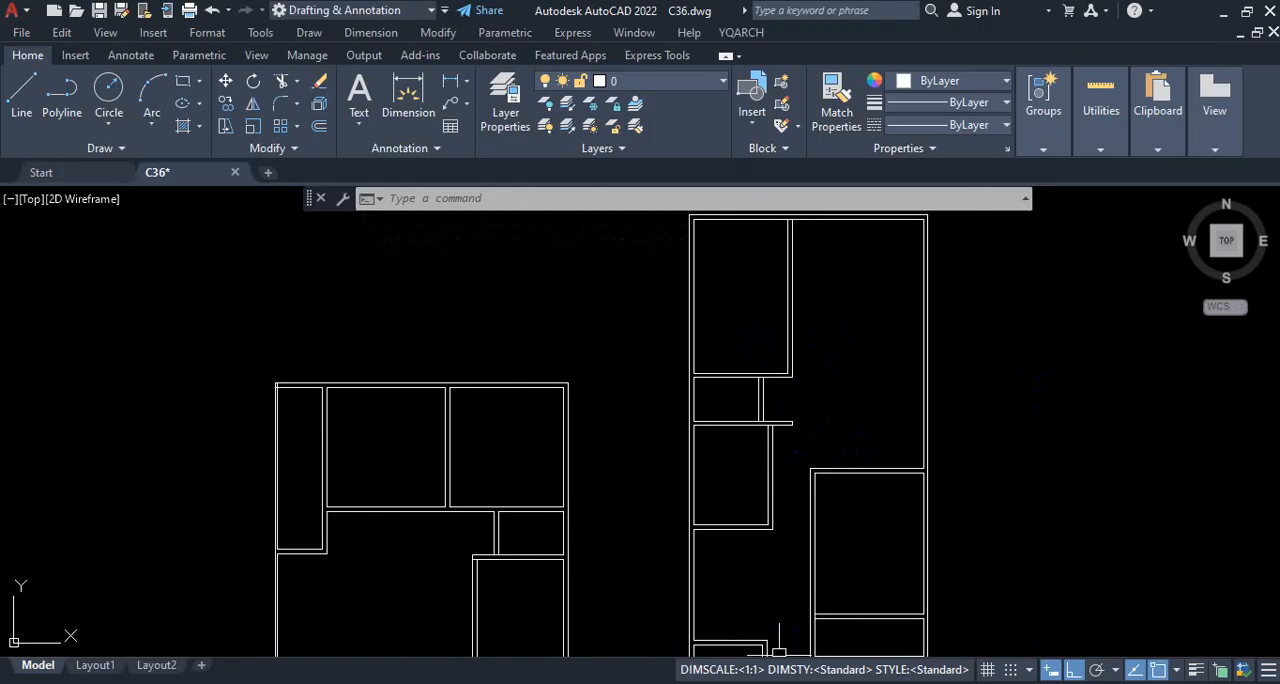
pyautogui.scroll(-2, 763, 369)
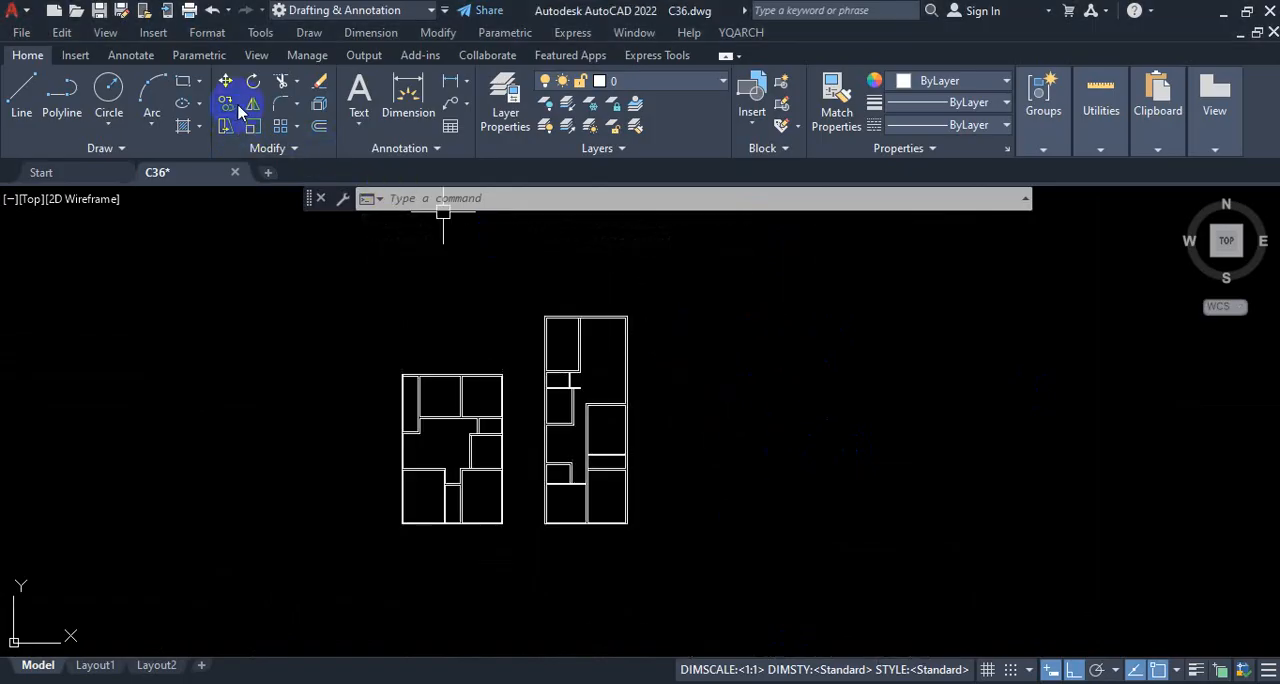
pyautogui.hotkey('ctrl', '1')
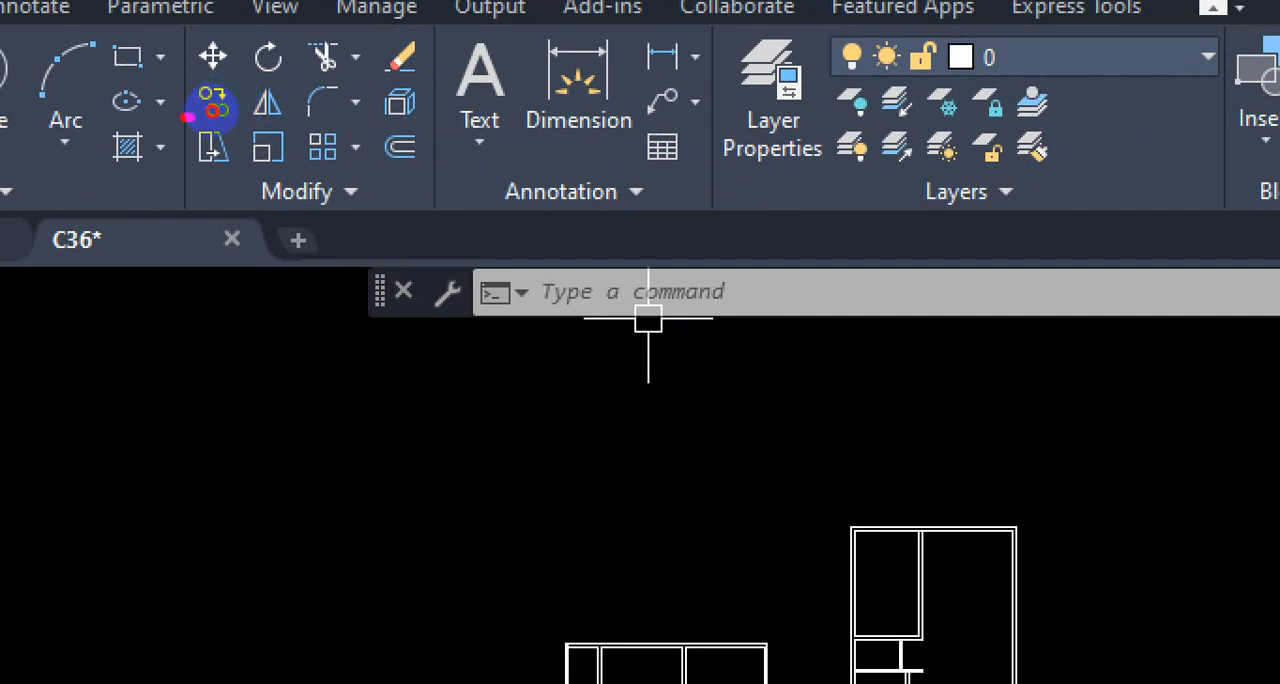
pyautogui.moveTo(221, 113); pyautogui.dragTo(214, 210)
pyautogui.moveTo(229, 238)
pyautogui.mouseDown()
pyautogui.moveTo(218, 283)
pyautogui.moveTo(257, 271)
pyautogui.mouseUp()
pyautogui.moveTo(225, 327); pyautogui.dragTo(328, 316)
pyautogui.press('Escape')
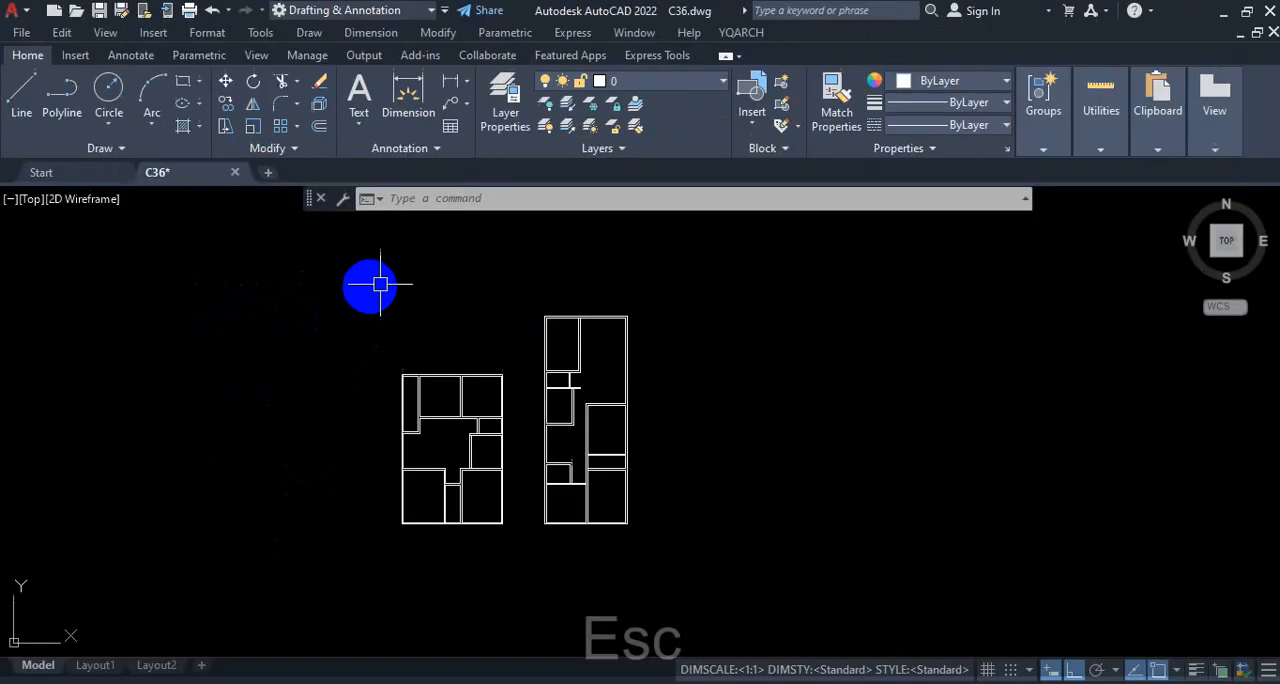
pyautogui.scroll(-2, 485, 240)
pyautogui.scroll(4, 544, 320)
pyautogui.scroll(-2, 607, 415)
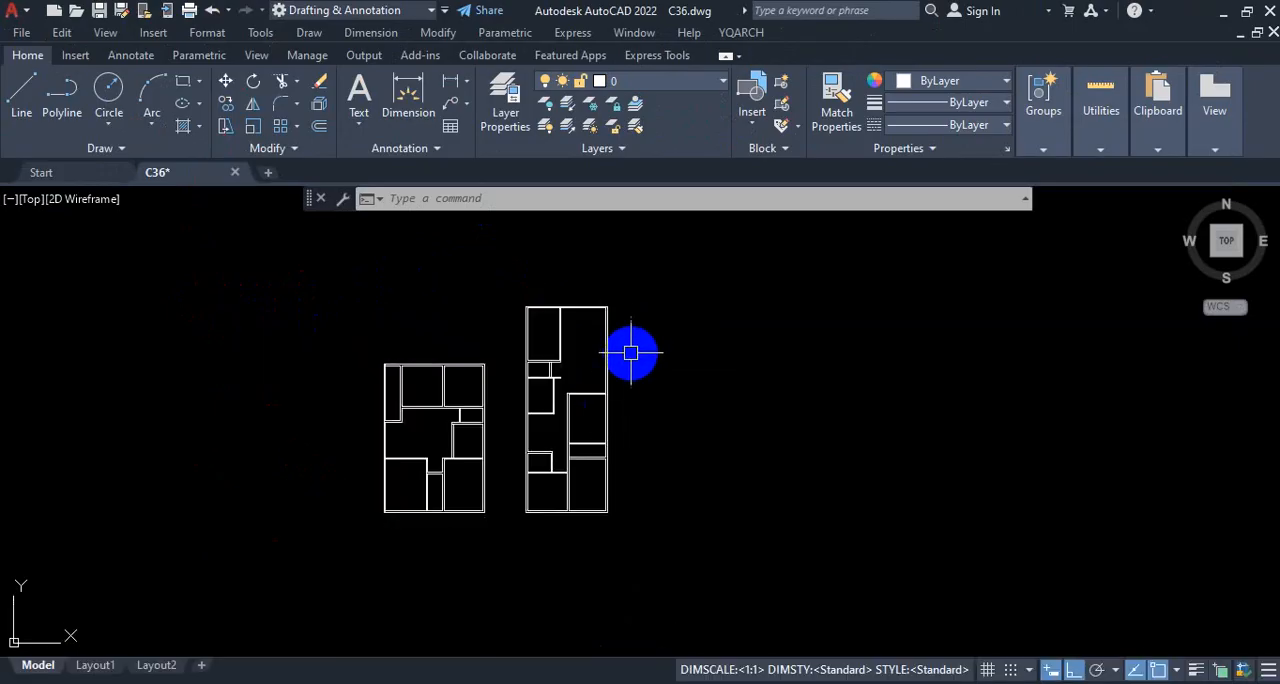
pyautogui.write('CO')
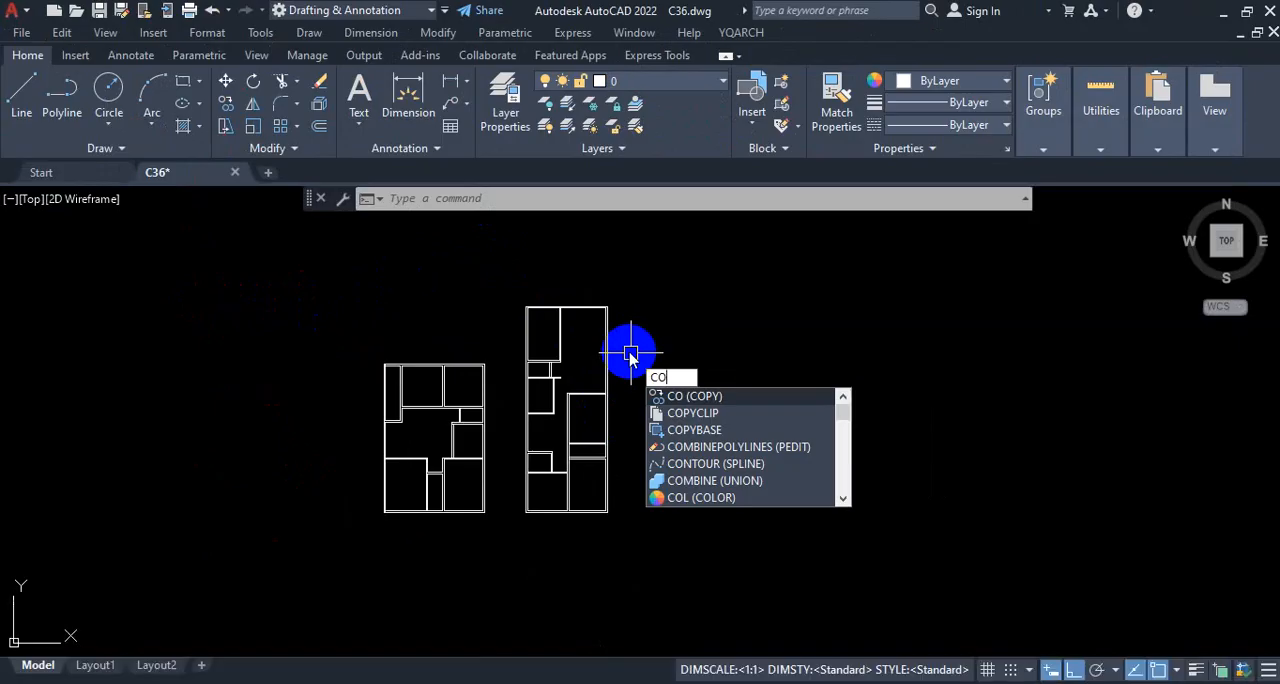
pyautogui.press('Return')
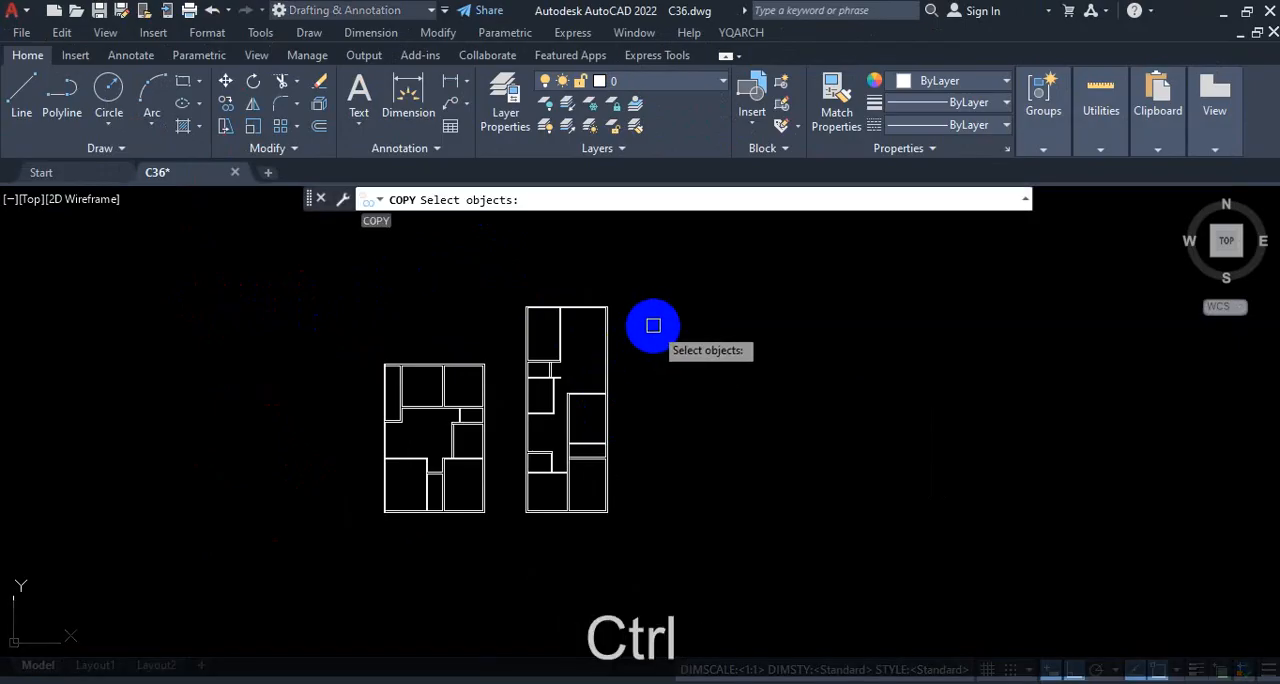
pyautogui.hotkey('ctrl', '1')
pyautogui.moveTo(955, 394)
pyautogui.mouseDown()
pyautogui.moveTo(741, 510)
pyautogui.moveTo(1038, 489)
pyautogui.mouseUp()
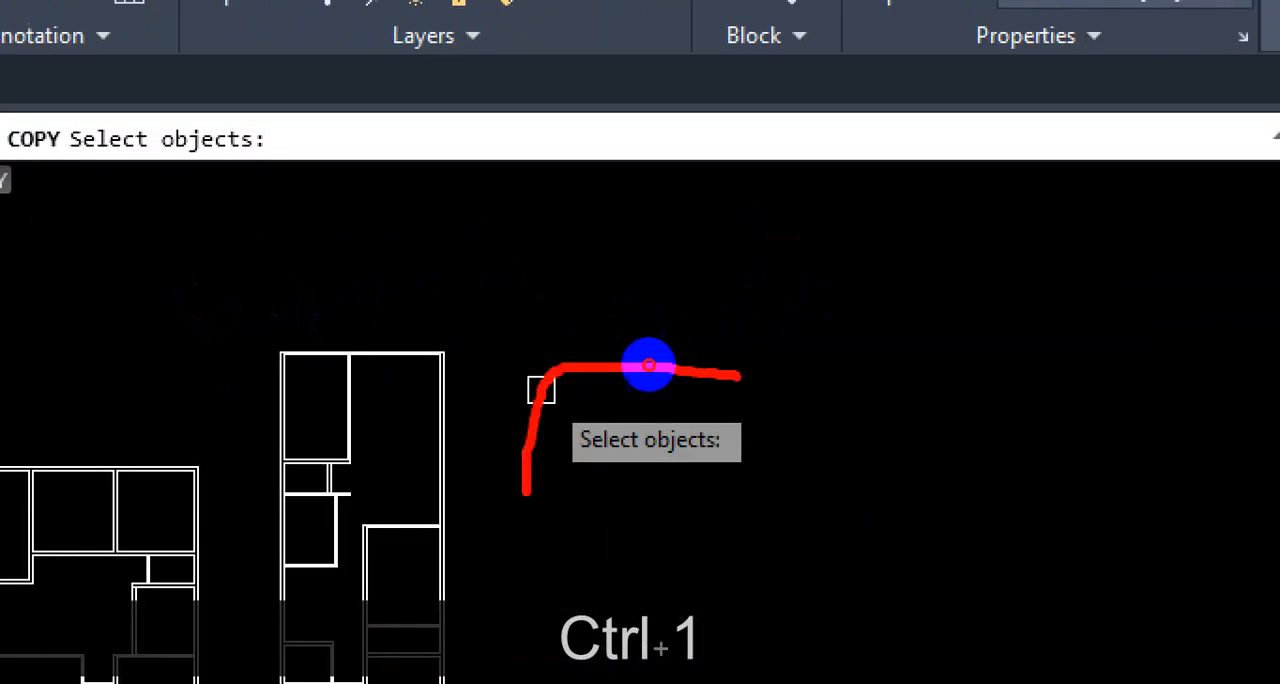
pyautogui.moveTo(795, 372); pyautogui.dragTo(721, 280)
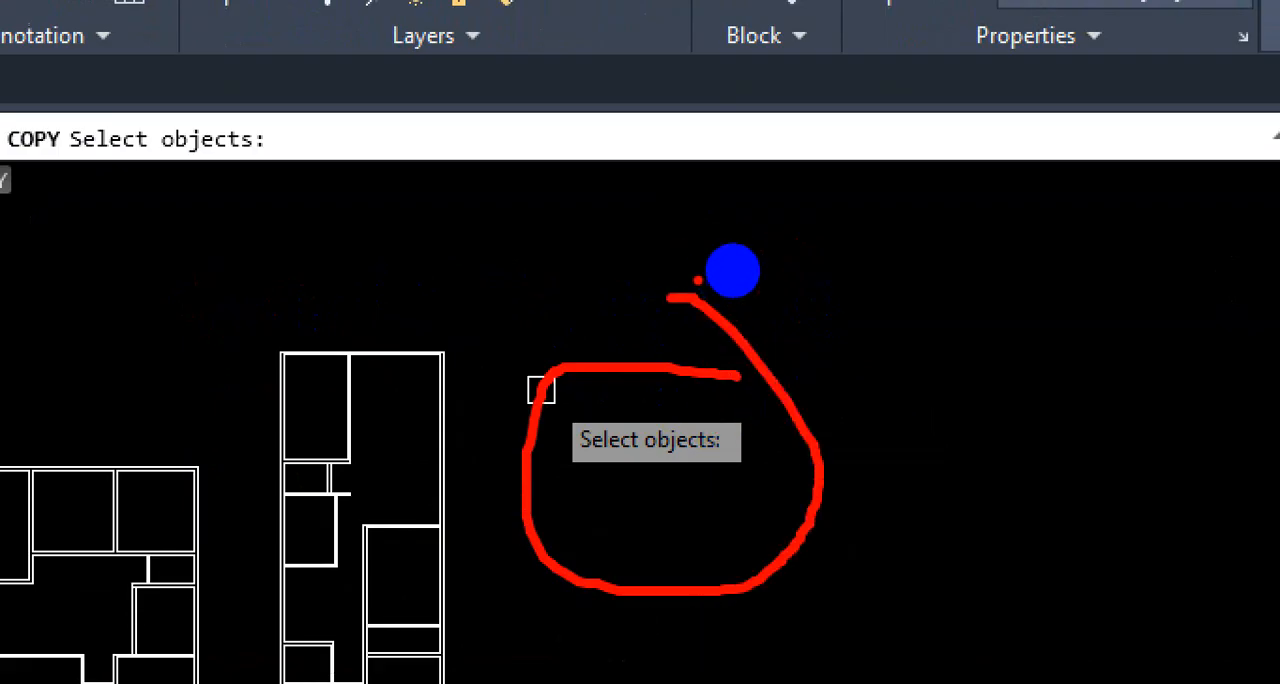
pyautogui.press('Escape')
pyautogui.scroll(3, 708, 294)
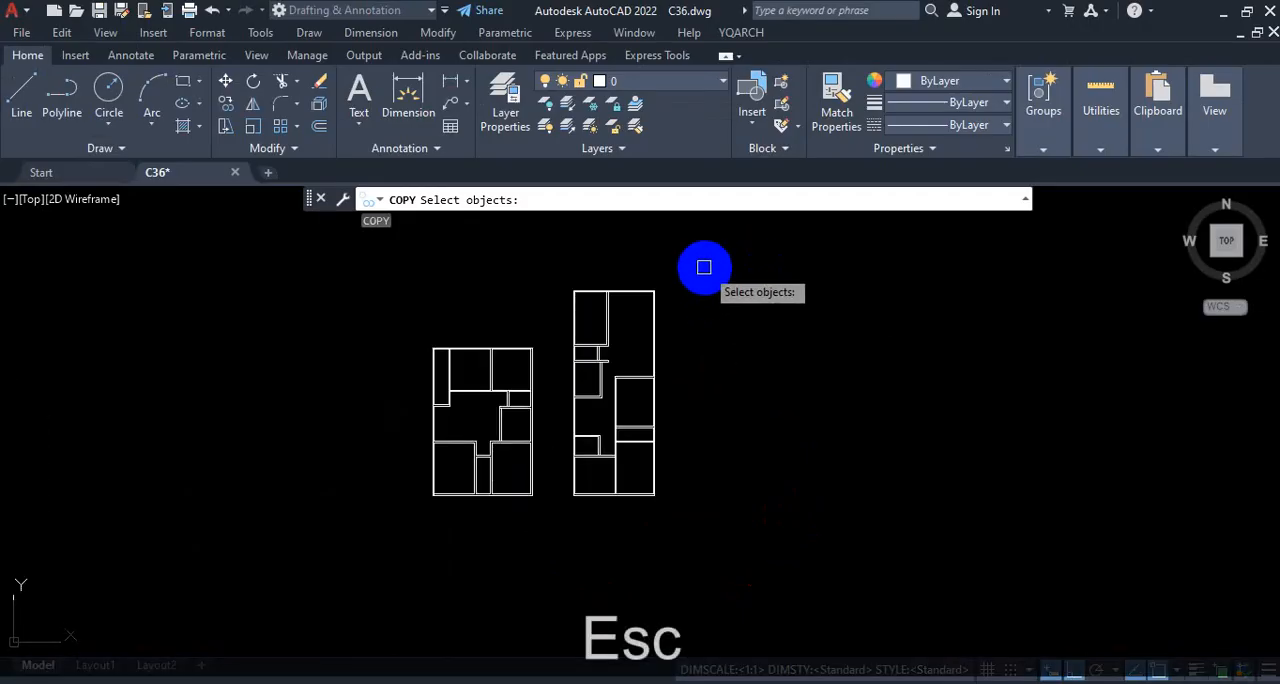
pyautogui.click(701, 263)
pyautogui.click(565, 500)
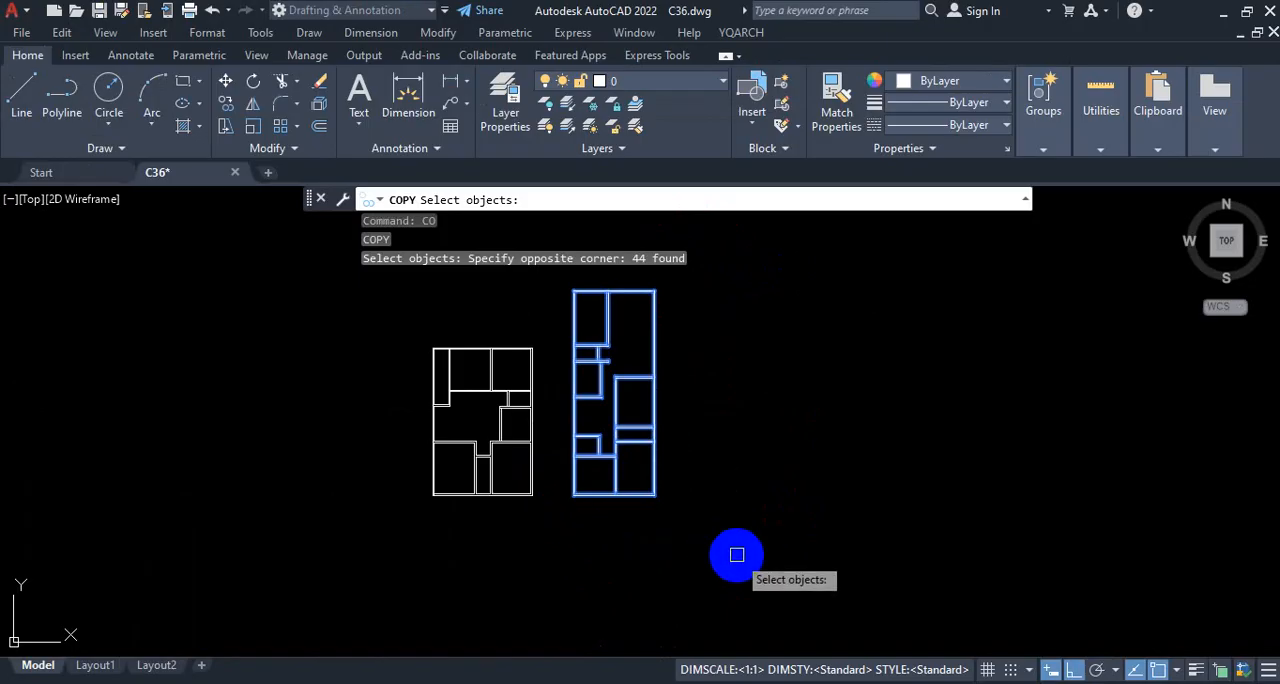
pyautogui.press('Escape')
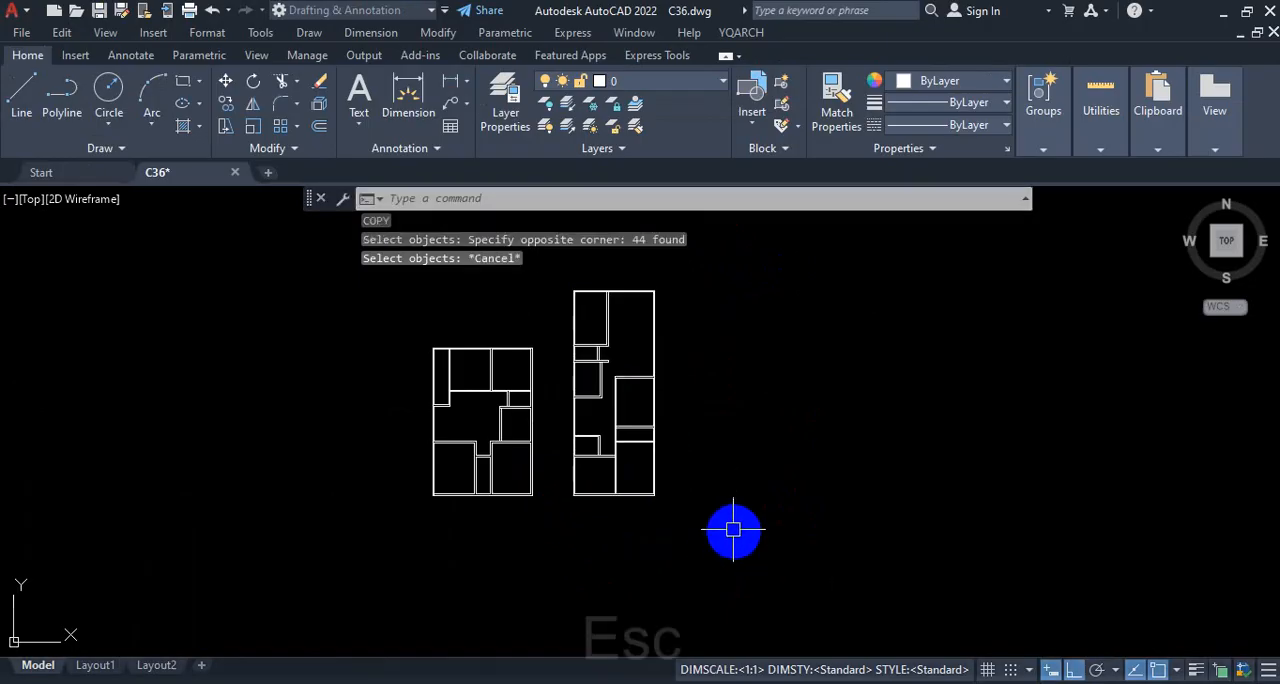
pyautogui.click(697, 262)
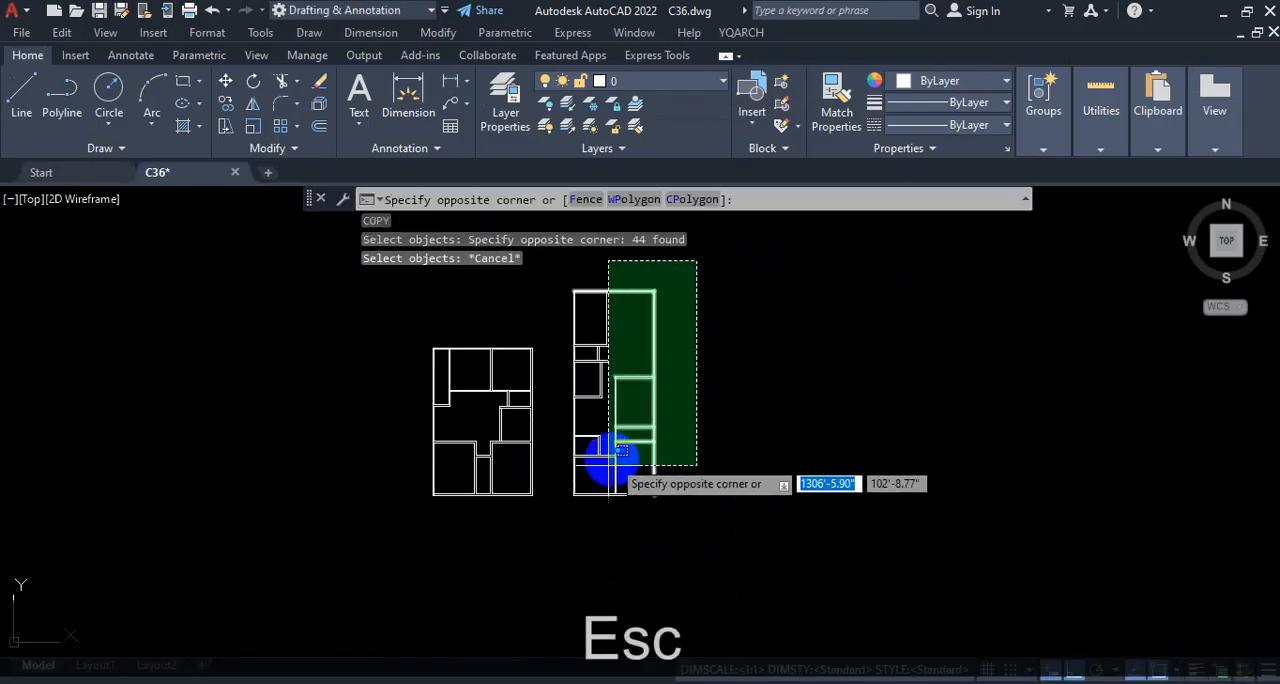
pyautogui.click(548, 543)
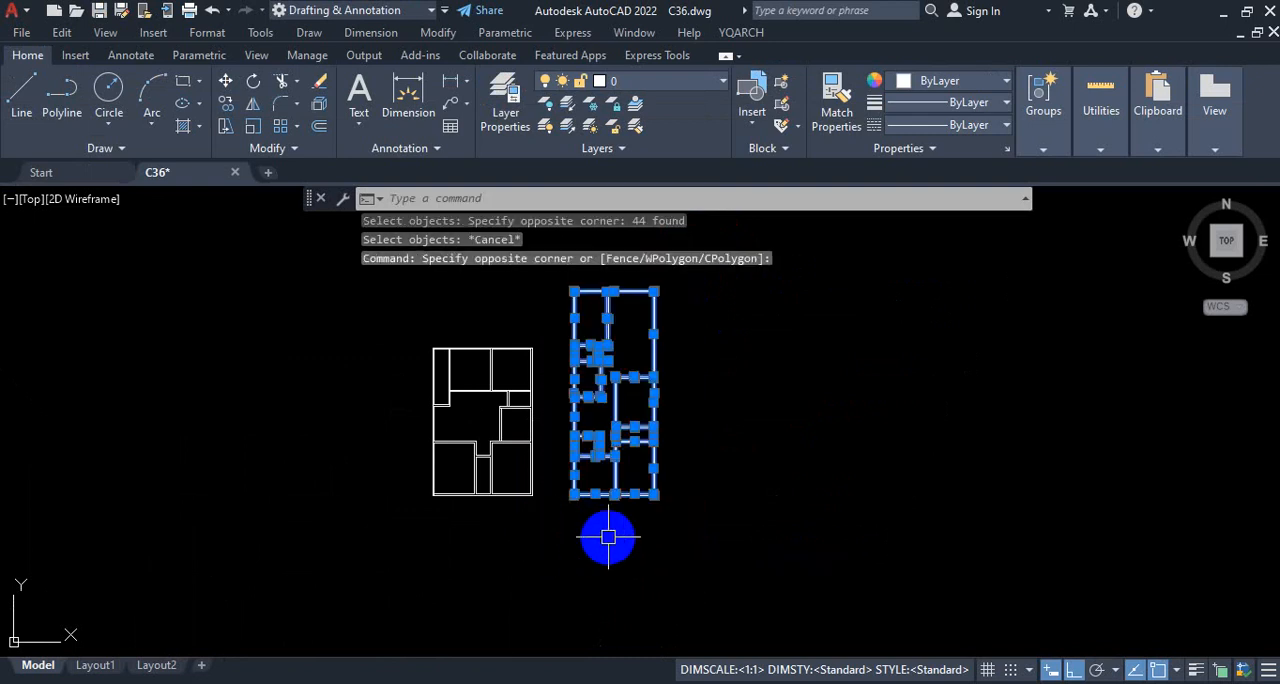
pyautogui.write('CO')
pyautogui.press('Return')
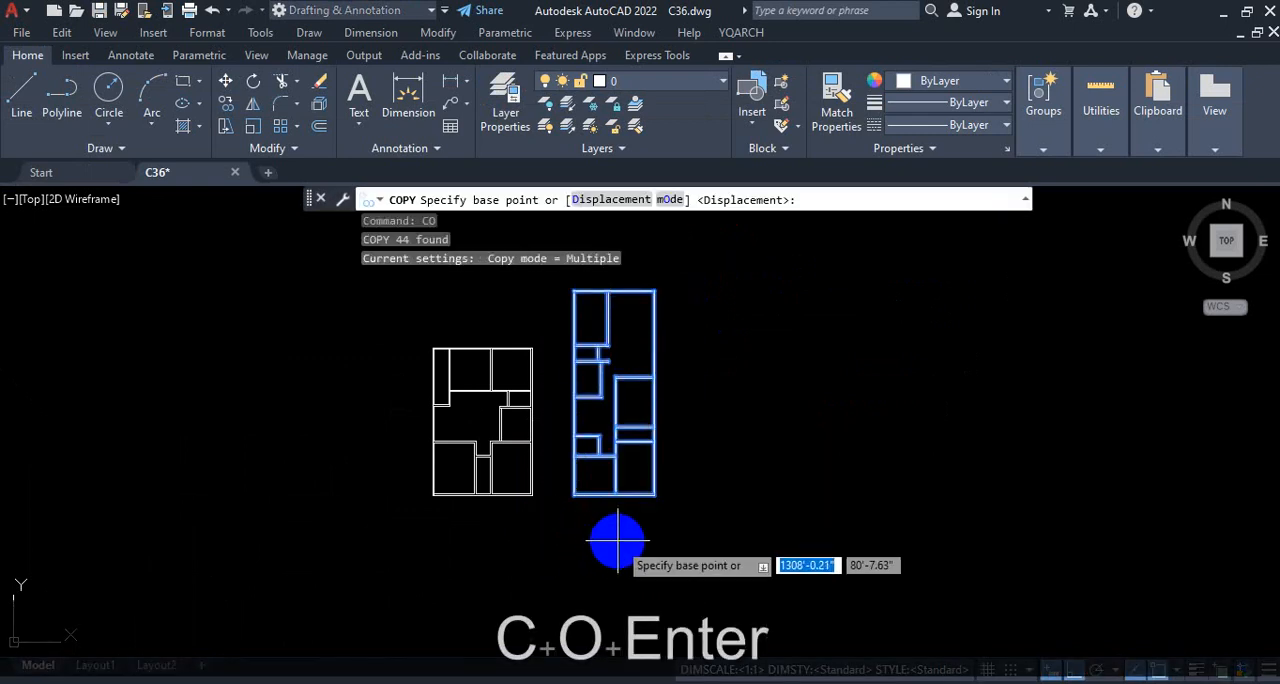
pyautogui.press('Escape')
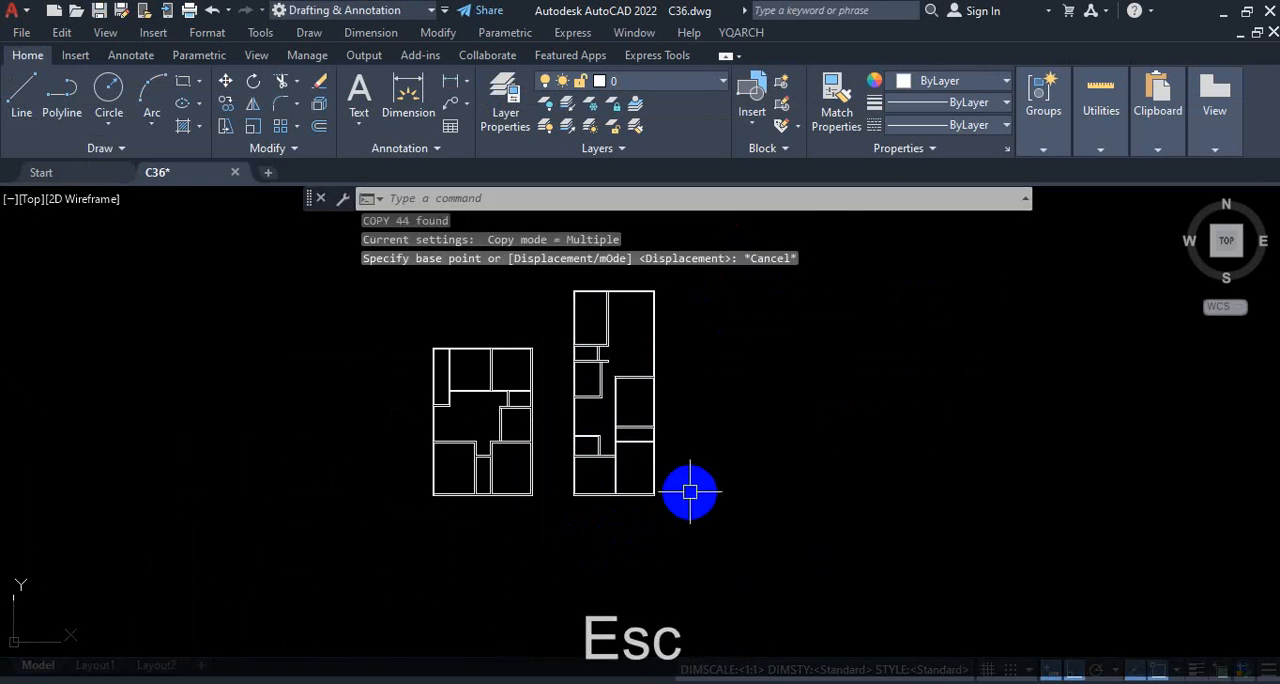
# Step: Start the Copy command and select all walls of the tall 22' by 55'6" floor plan as the objects
pyautogui.write('ct o')
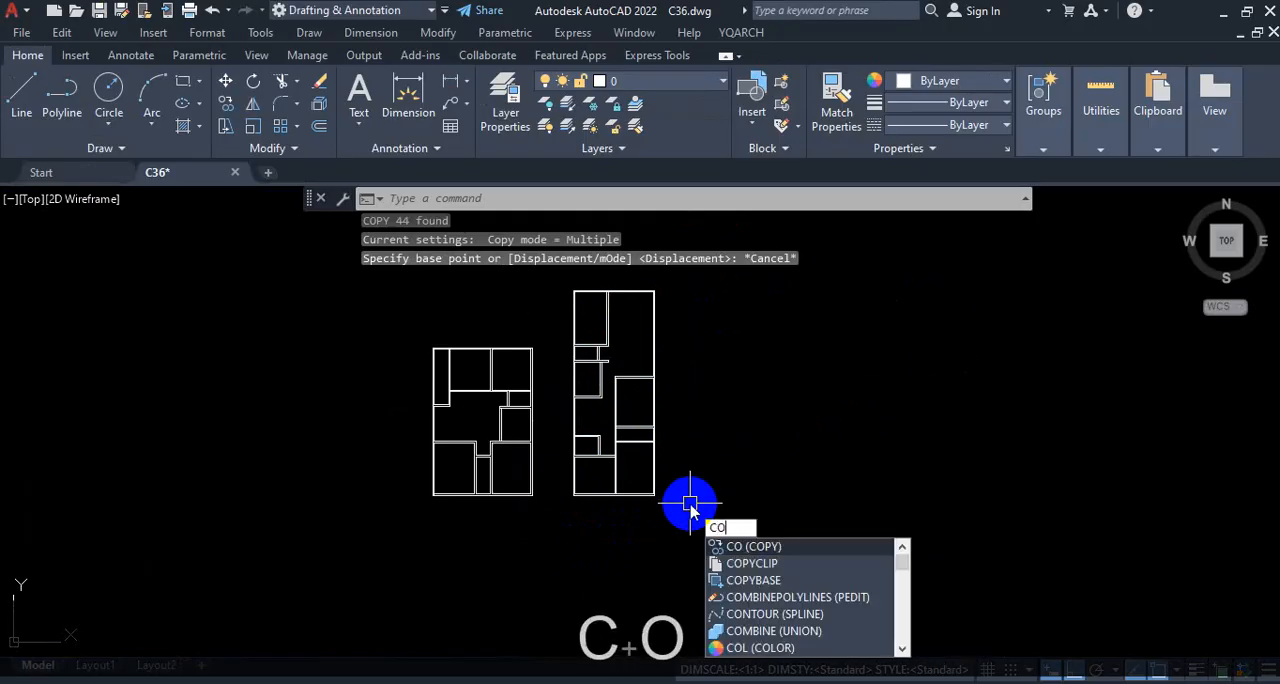
pyautogui.press('Return')
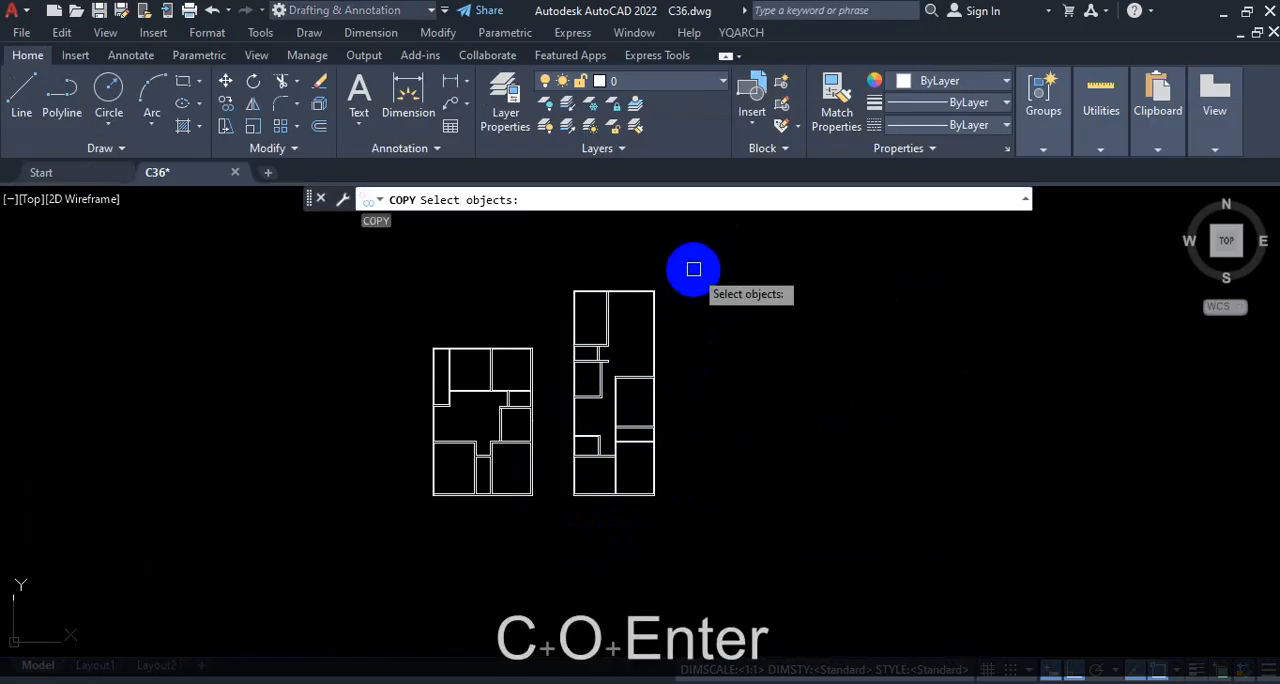
pyautogui.hotkey('ctrl', '1')
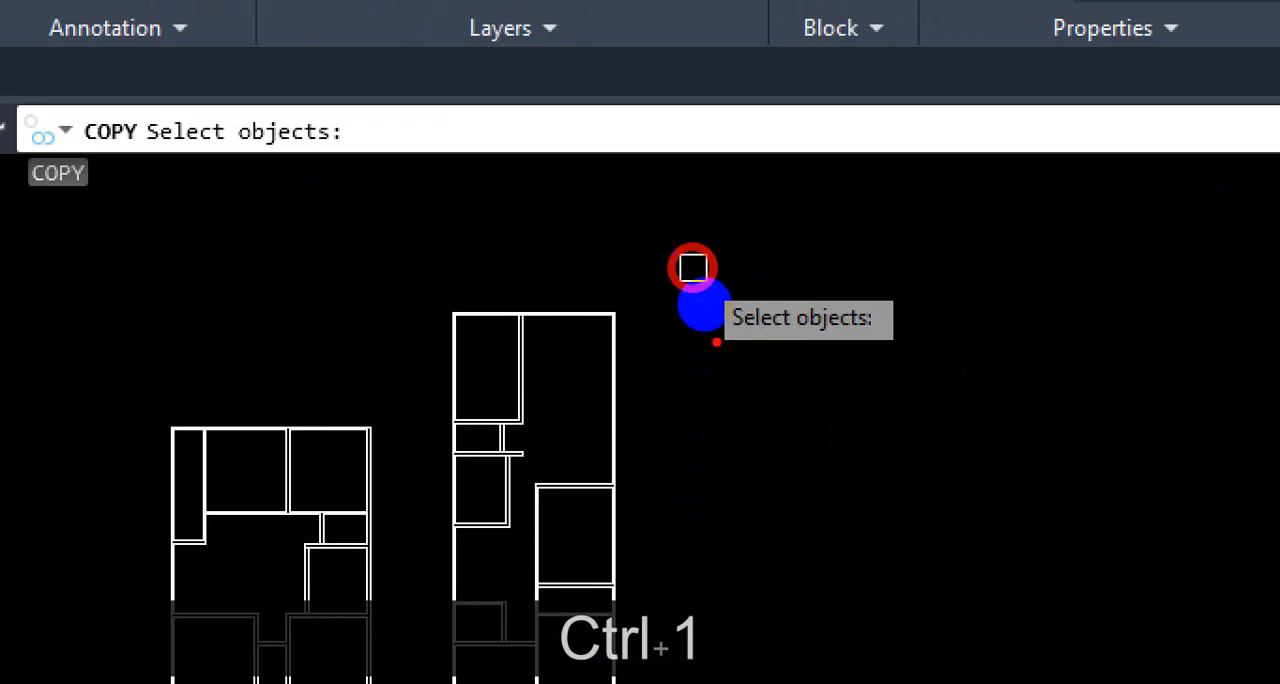
pyautogui.moveTo(710, 305)
pyautogui.mouseDown()
pyautogui.moveTo(792, 318)
pyautogui.moveTo(677, 271)
pyautogui.mouseUp()
pyautogui.press('Escape')
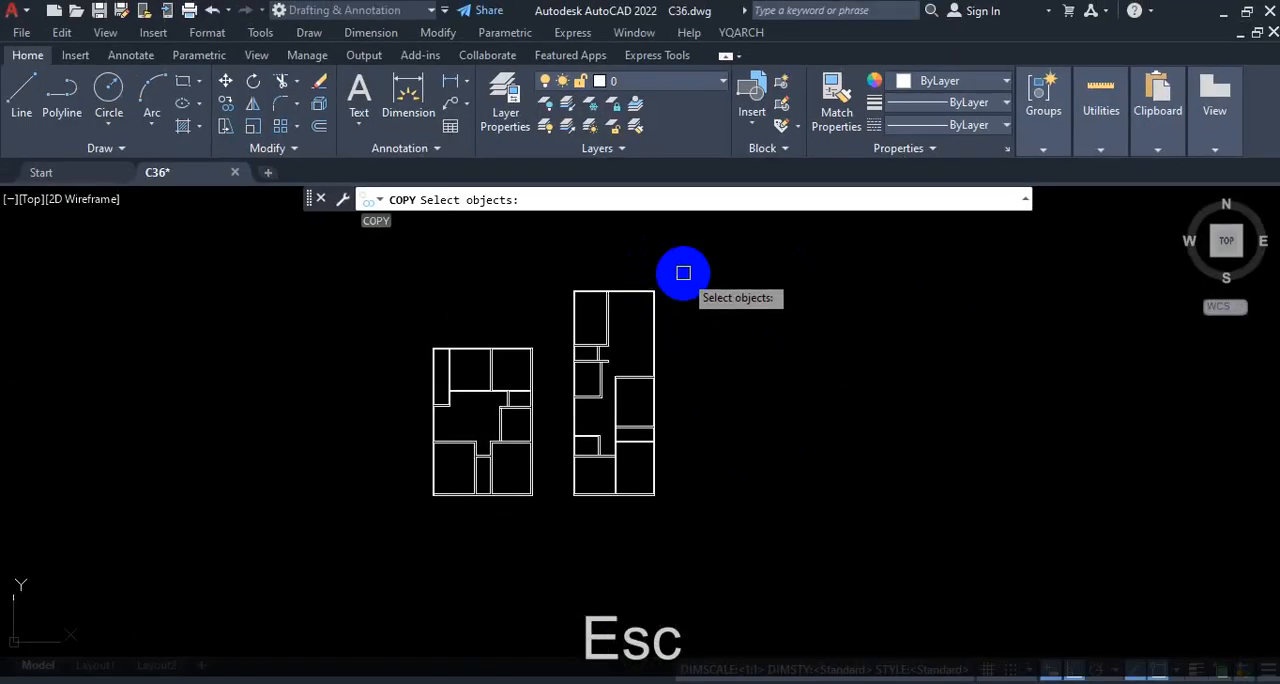
pyautogui.click(672, 274)
pyautogui.click(562, 524)
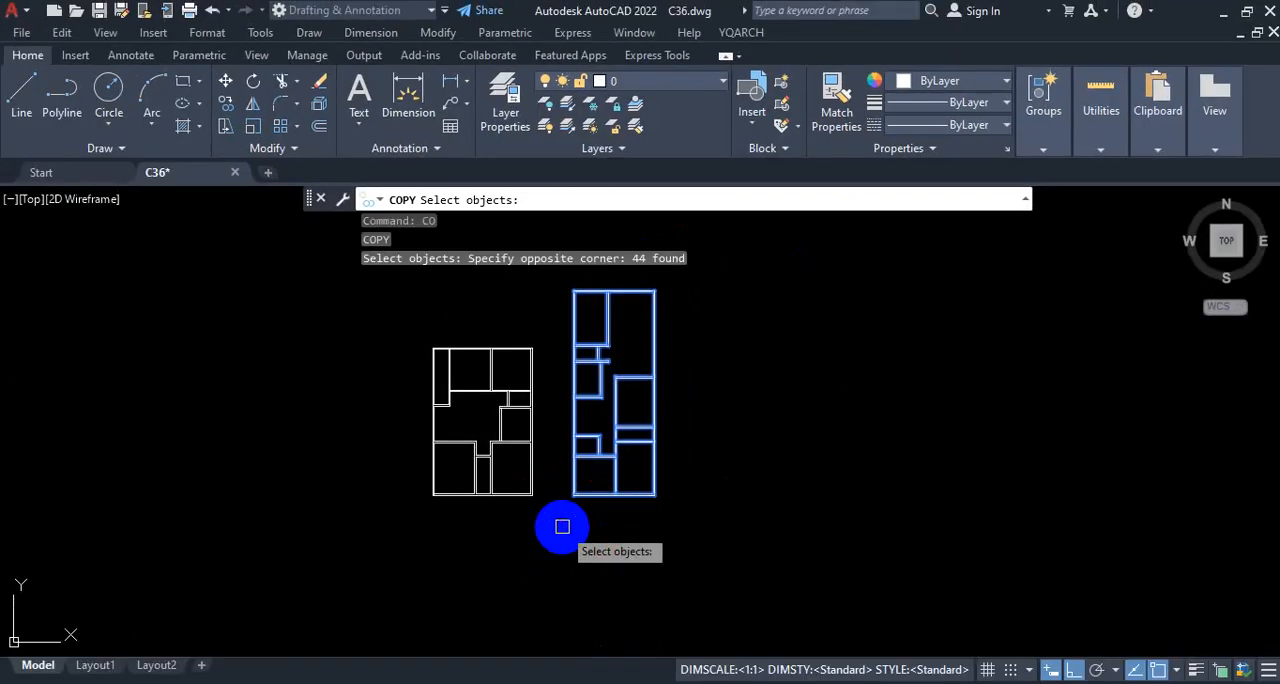
pyautogui.hotkey('ctrl', '1')
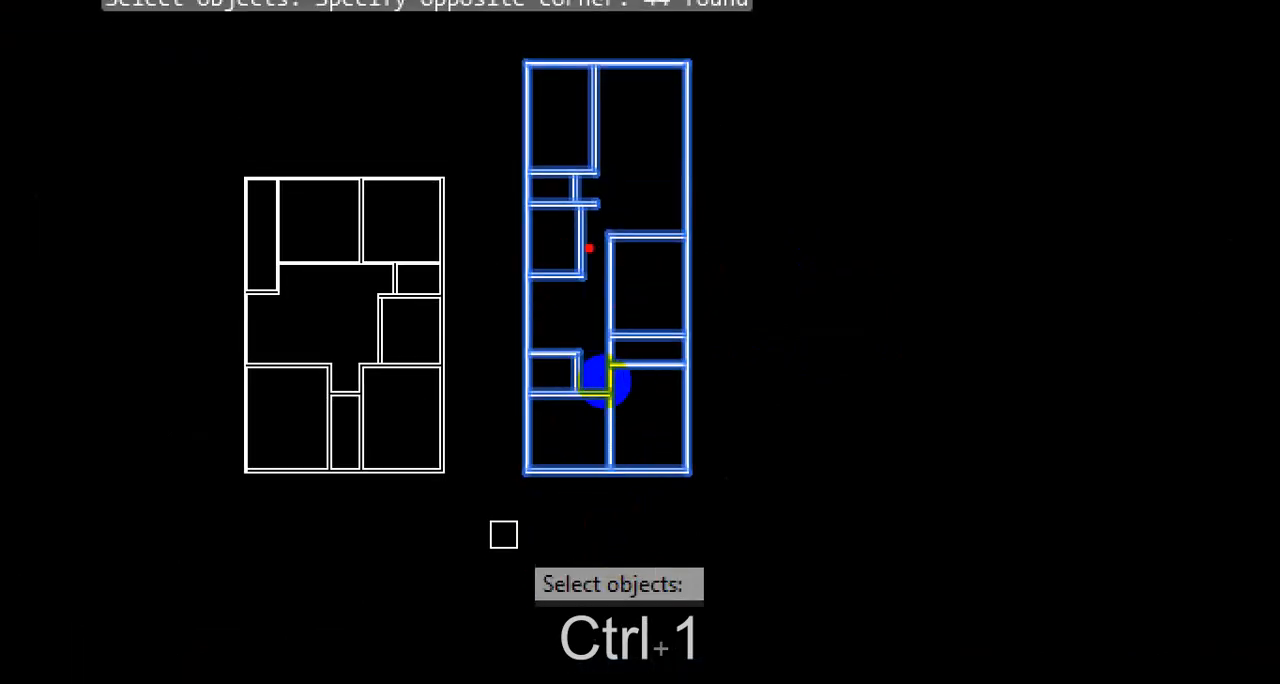
pyautogui.moveTo(624, 507)
pyautogui.mouseDown()
pyautogui.moveTo(640, 655)
pyautogui.moveTo(612, 520)
pyautogui.mouseUp()
pyautogui.moveTo(726, 427); pyautogui.dragTo(773, 420)
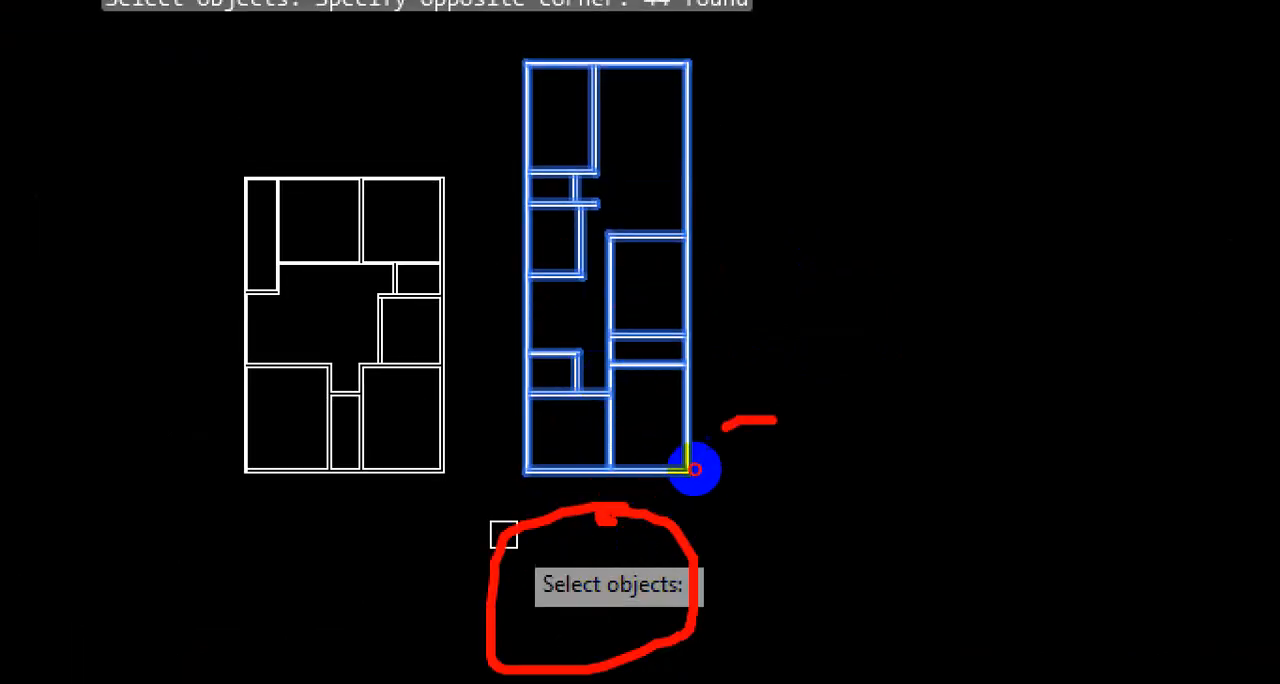
pyautogui.press('Escape')
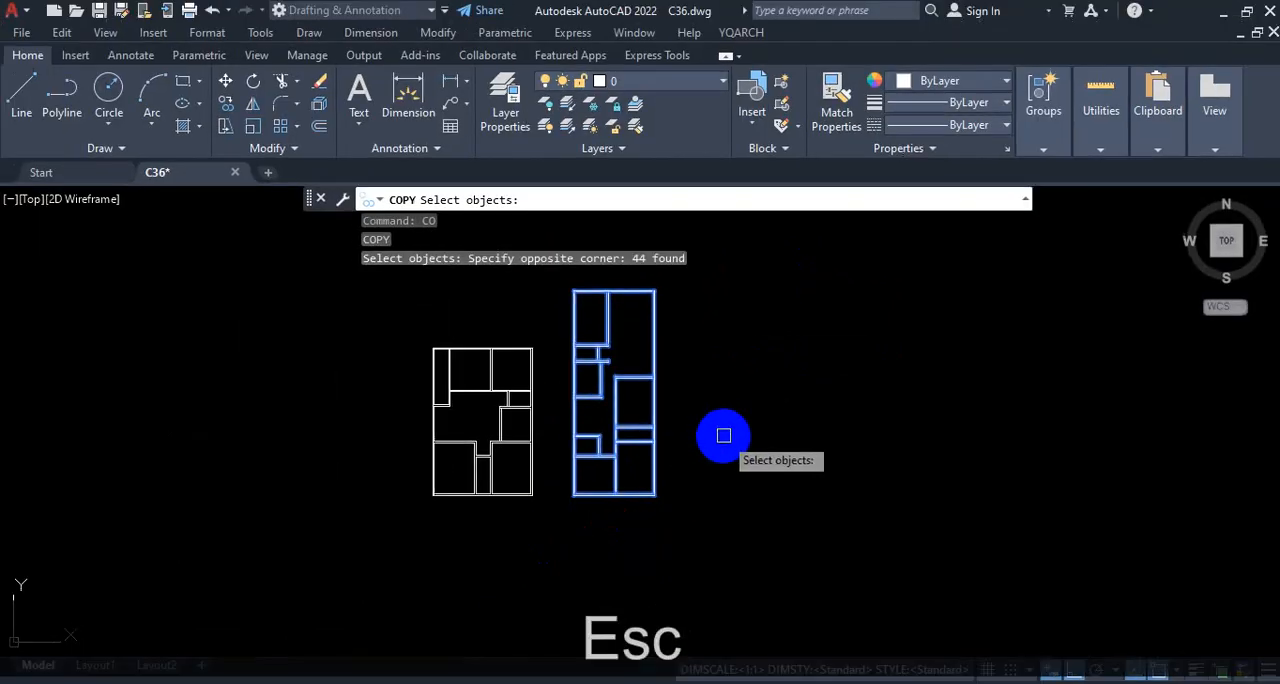
pyautogui.press('Return')
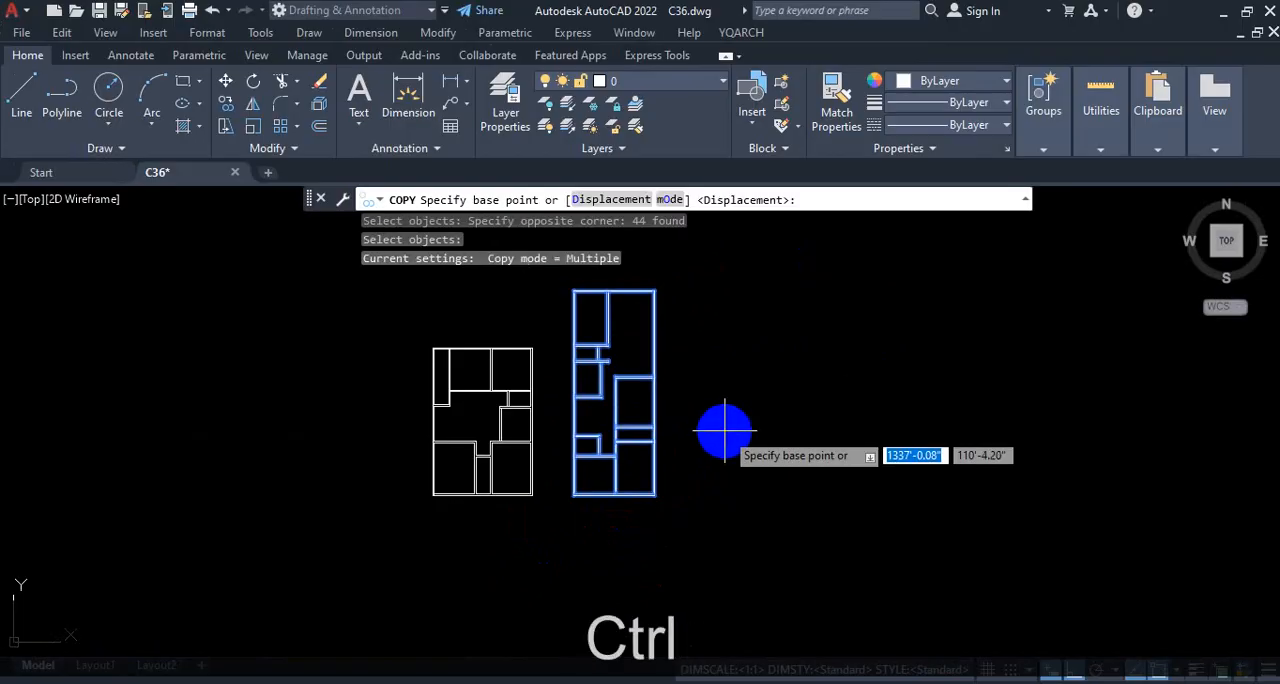
# Step: Set the outer lower-left corner of the selected floor plan as the copy's base point
pyautogui.hotkey('ctrl', '1')
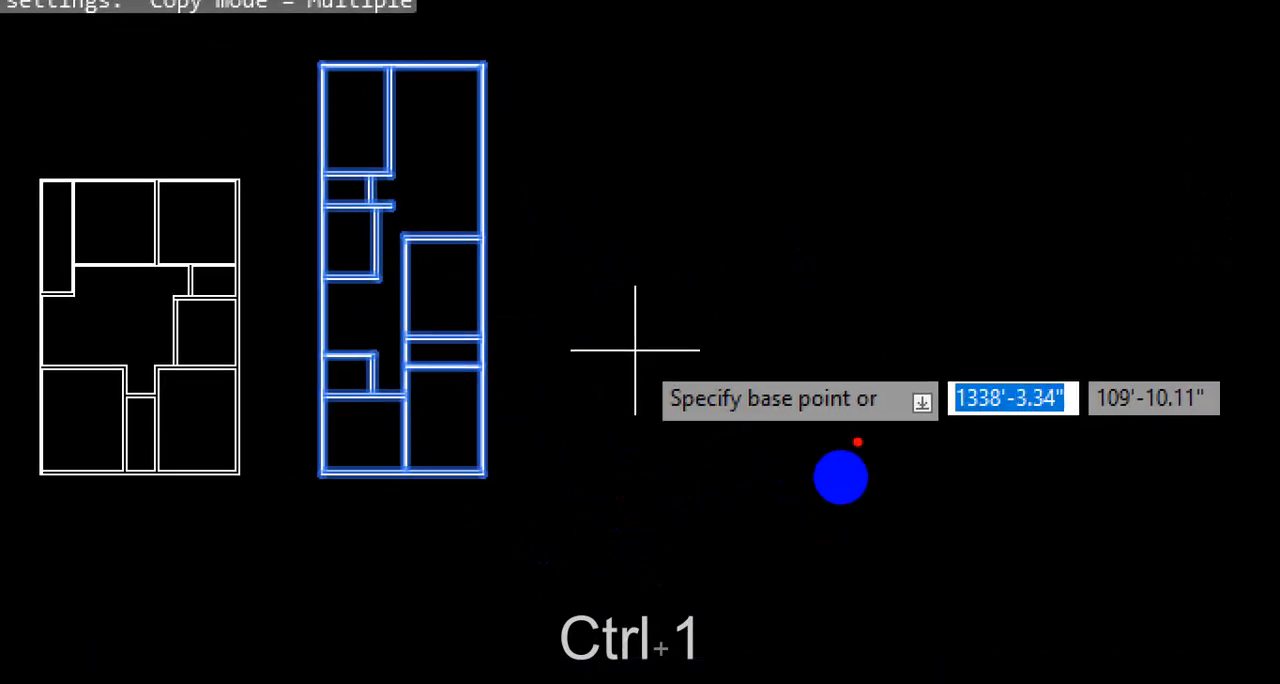
pyautogui.moveTo(658, 430)
pyautogui.mouseDown()
pyautogui.moveTo(832, 430)
pyautogui.moveTo(663, 432)
pyautogui.mouseUp()
pyautogui.hotkey('ctrl', '1')
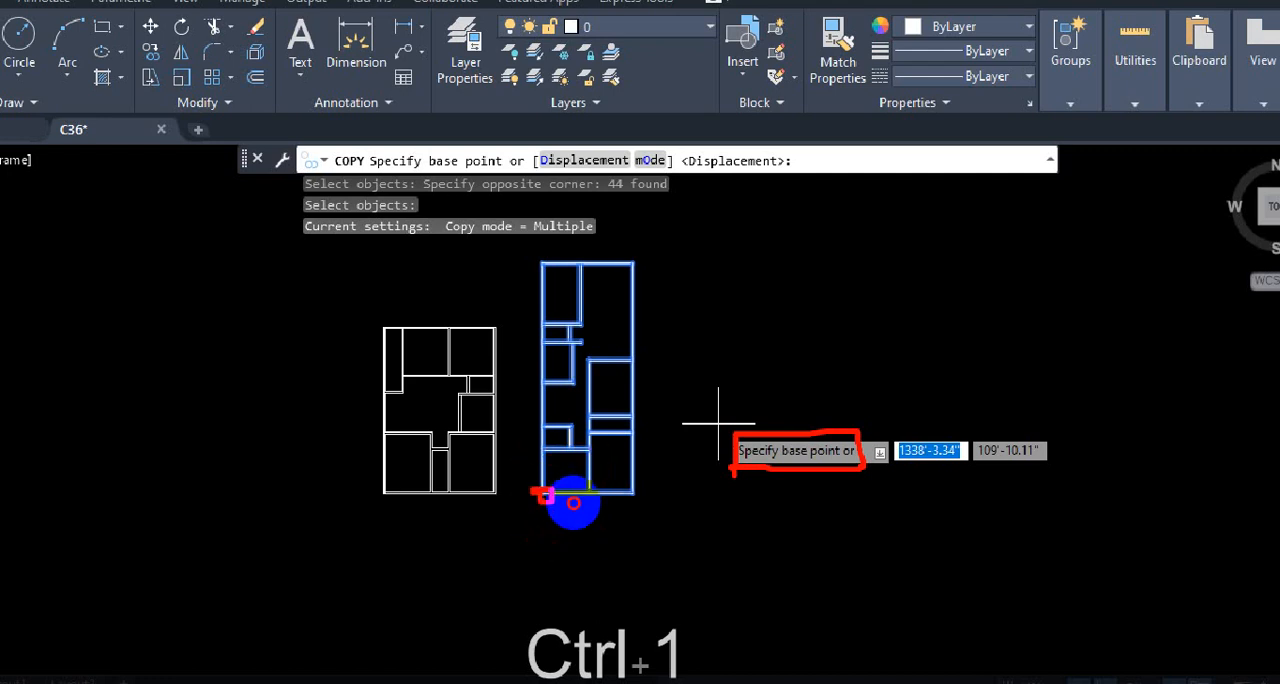
pyautogui.moveTo(573, 503)
pyautogui.mouseDown()
pyautogui.moveTo(668, 480)
pyautogui.moveTo(793, 499)
pyautogui.mouseUp()
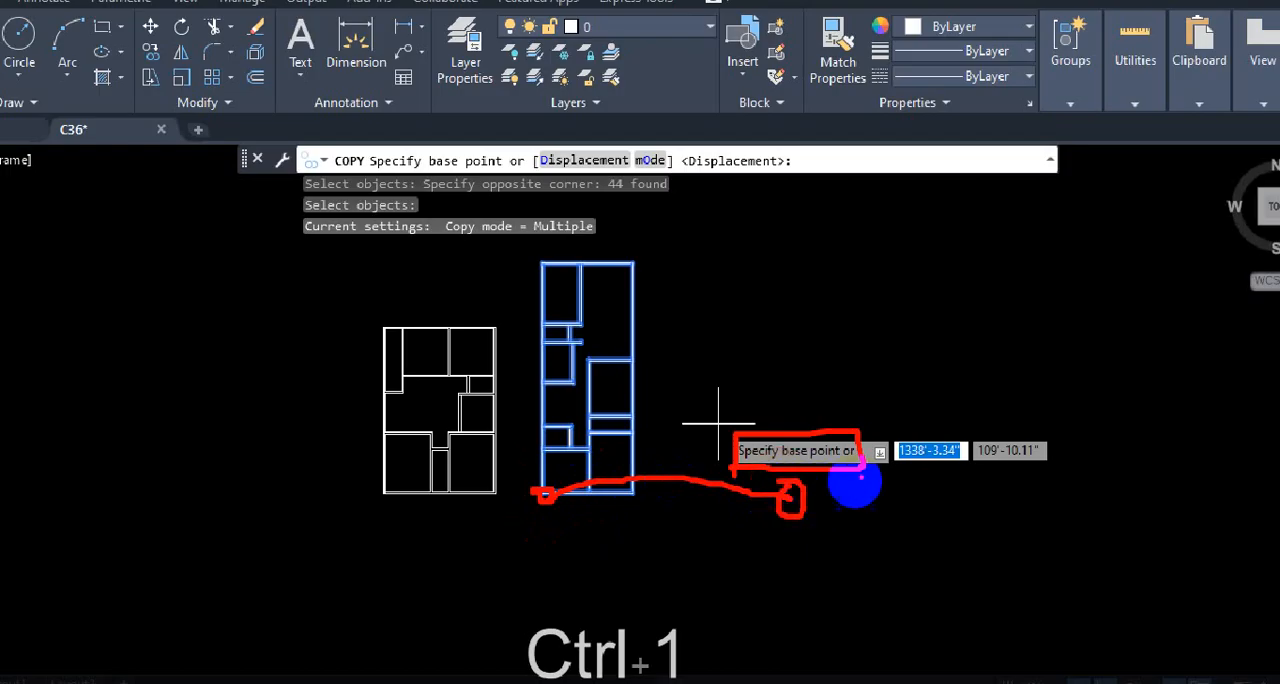
pyautogui.moveTo(786, 492); pyautogui.dragTo(802, 458)
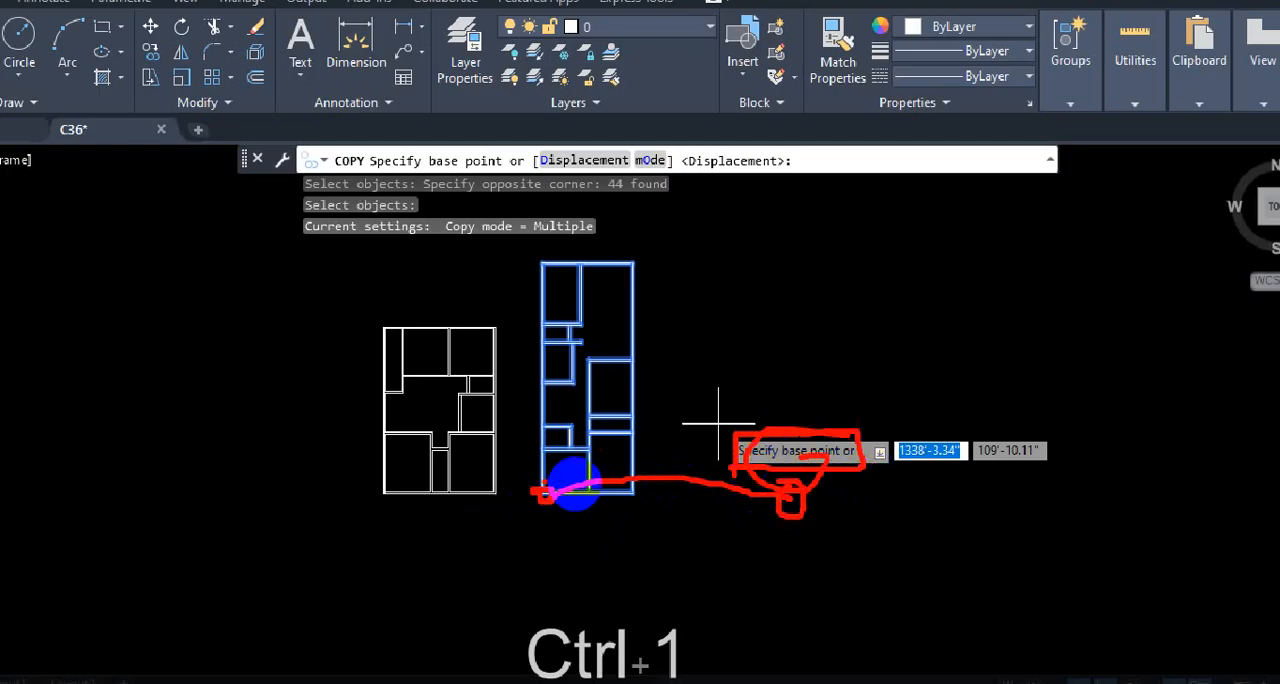
pyautogui.moveTo(539, 483); pyautogui.dragTo(578, 482)
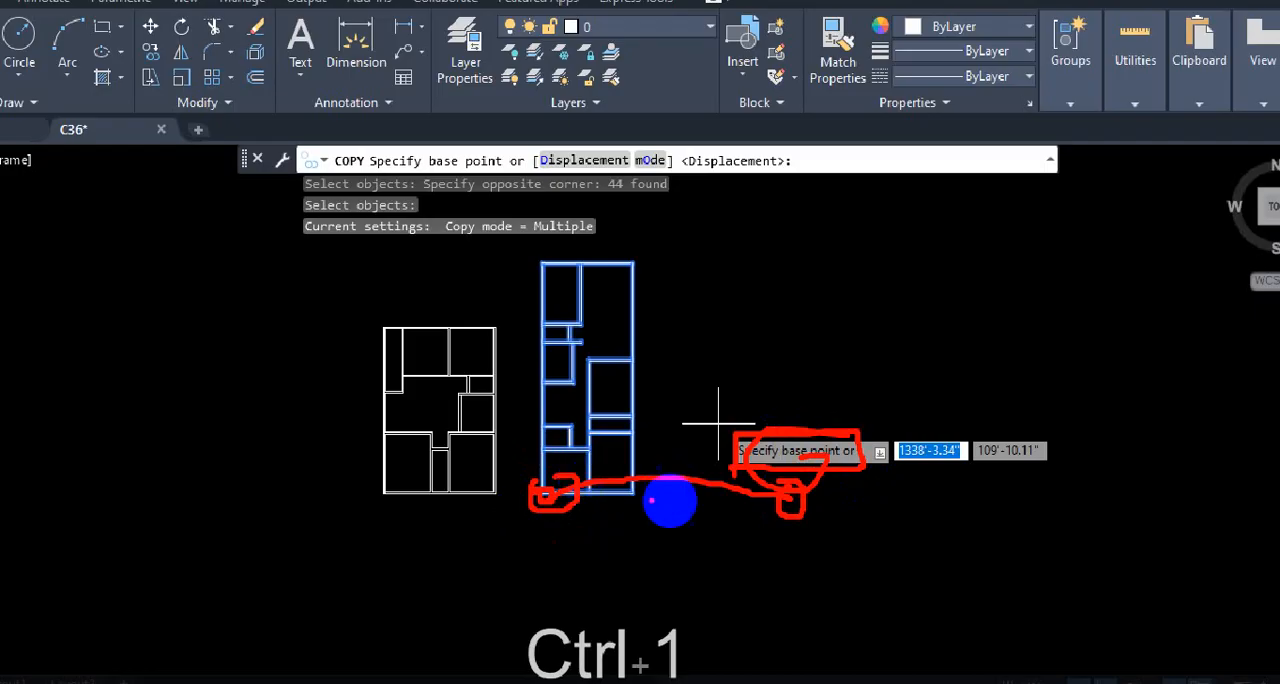
pyautogui.press('Escape')
pyautogui.scroll(-2, 720, 498)
pyautogui.scroll(6, 650, 517)
pyautogui.scroll(4, 620, 425)
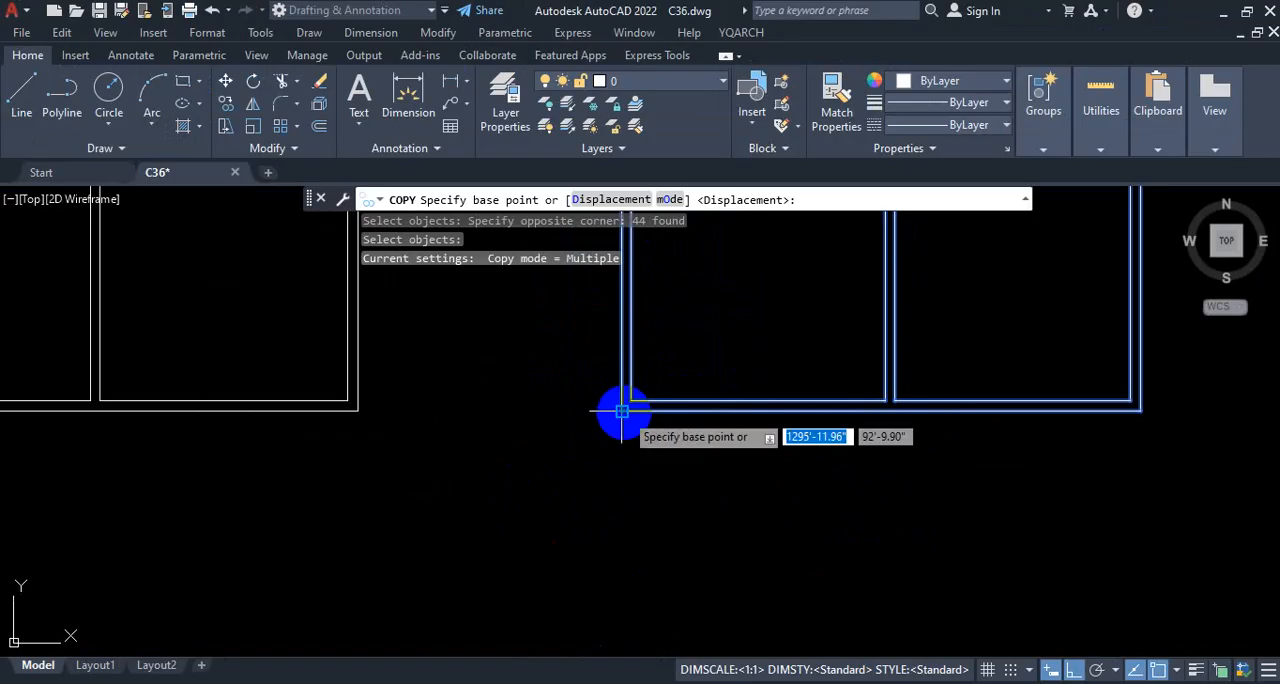
pyautogui.click(621, 410)
# Step: Turn Ortho off to try free placement of the copy and turn it back on
pyautogui.scroll(-4, 580, 420)
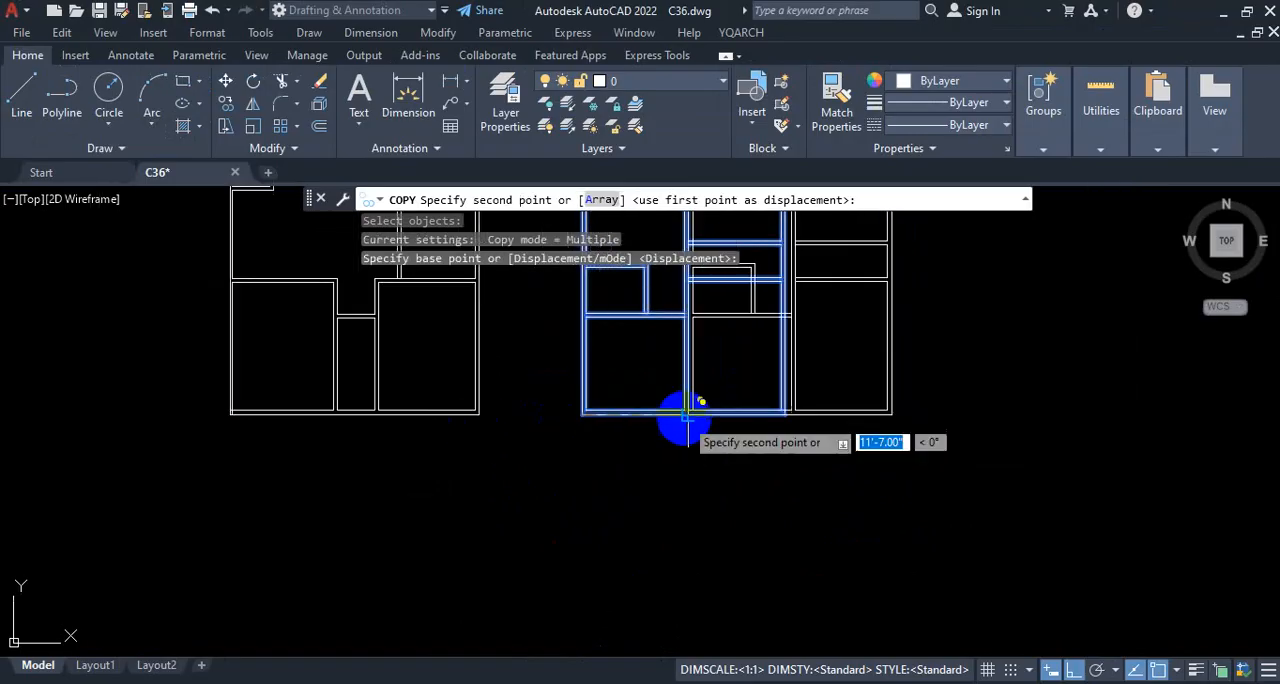
pyautogui.scroll(-2, 397, 463)
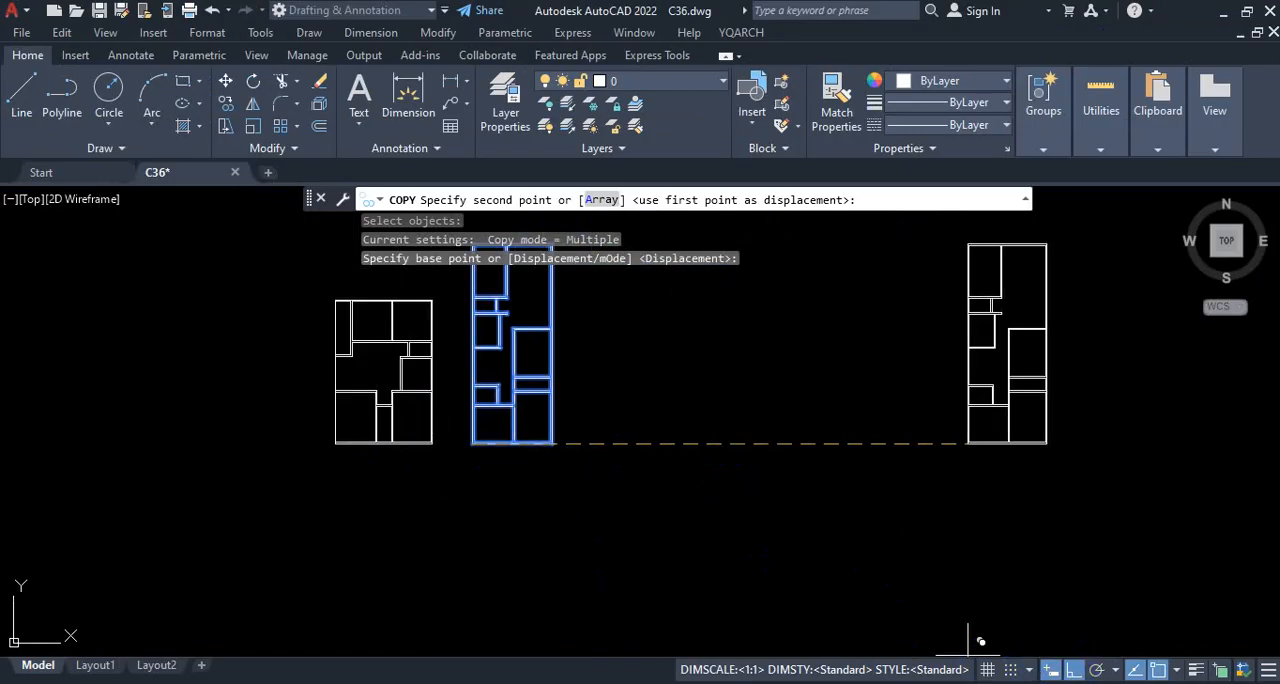
pyautogui.hotkey('ctrl', '1')
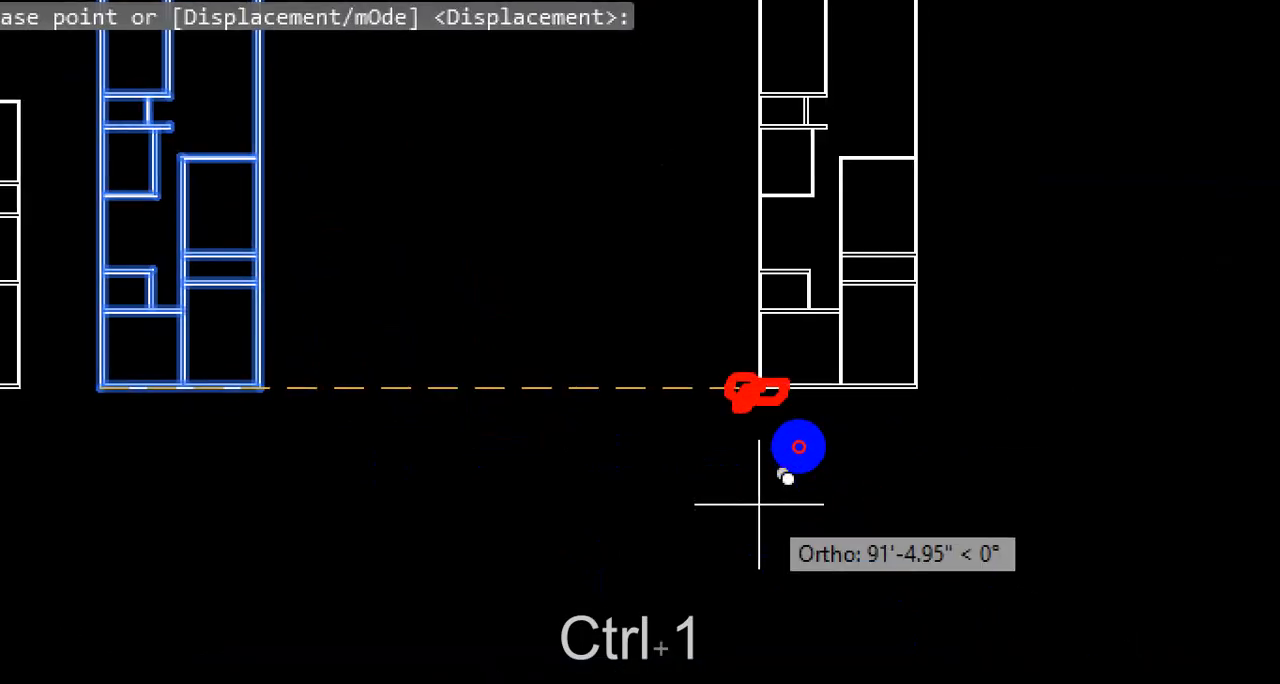
pyautogui.press('Escape')
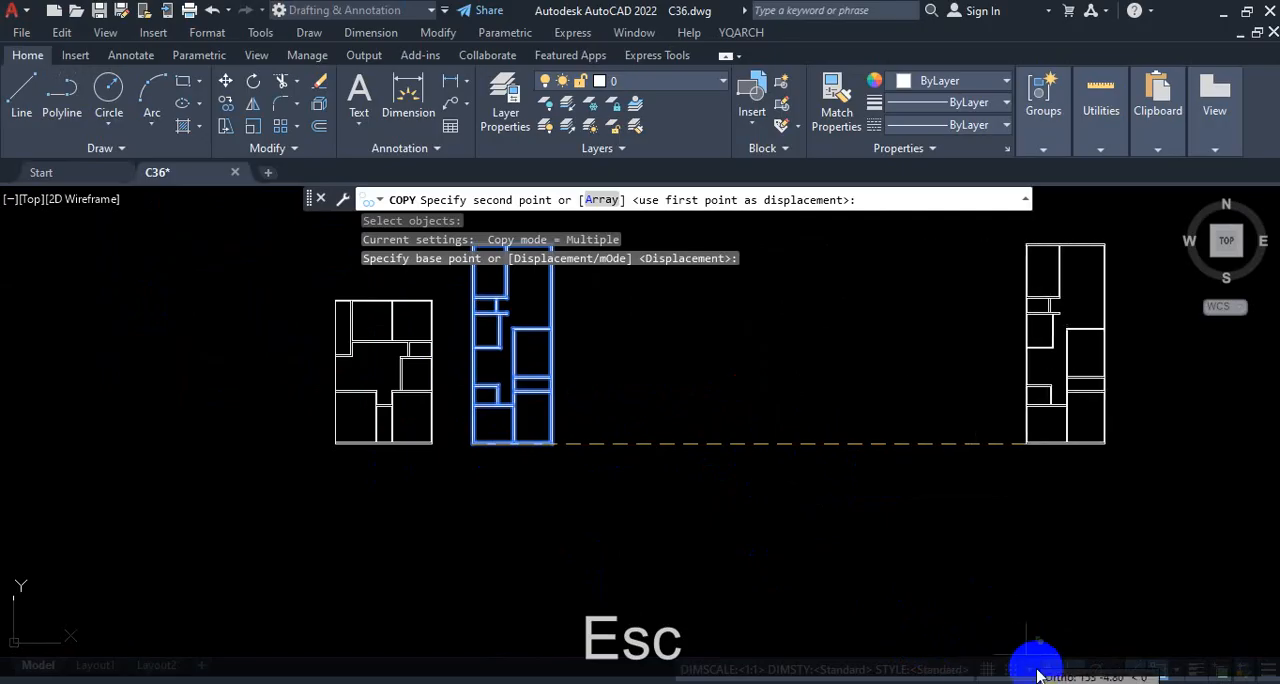
pyautogui.click(1070, 670)
pyautogui.scroll(-6, 709, 500)
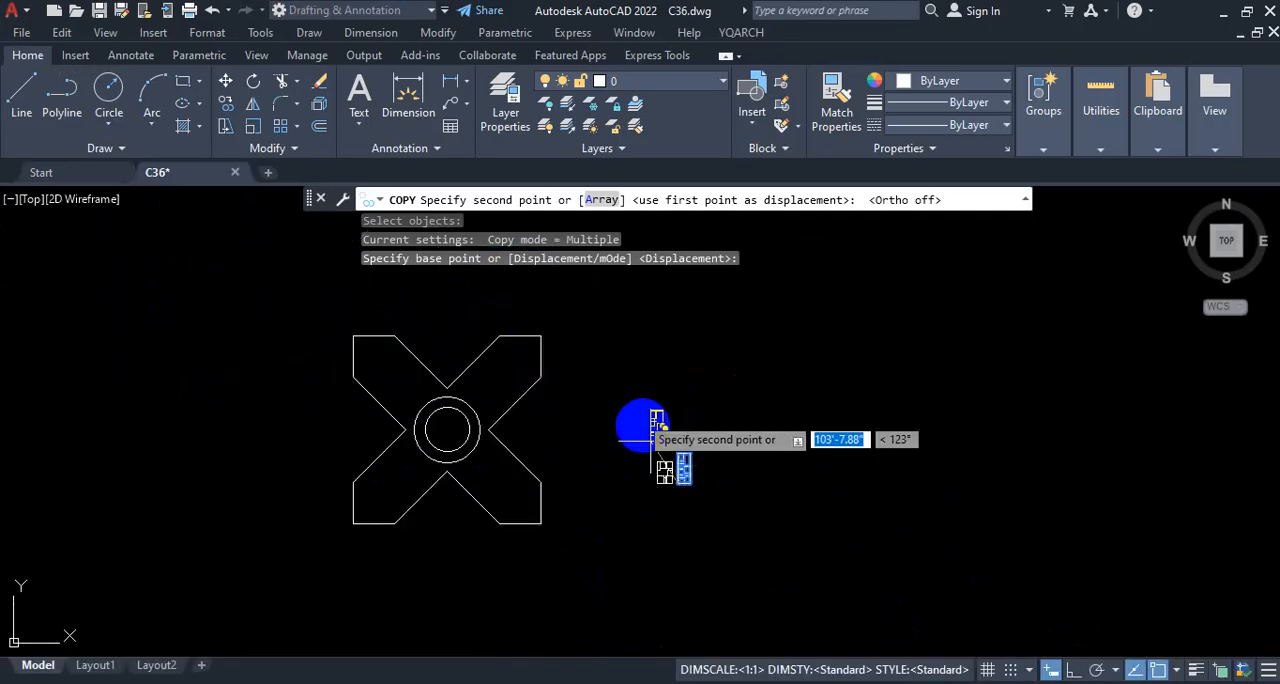
pyautogui.click(1071, 670)
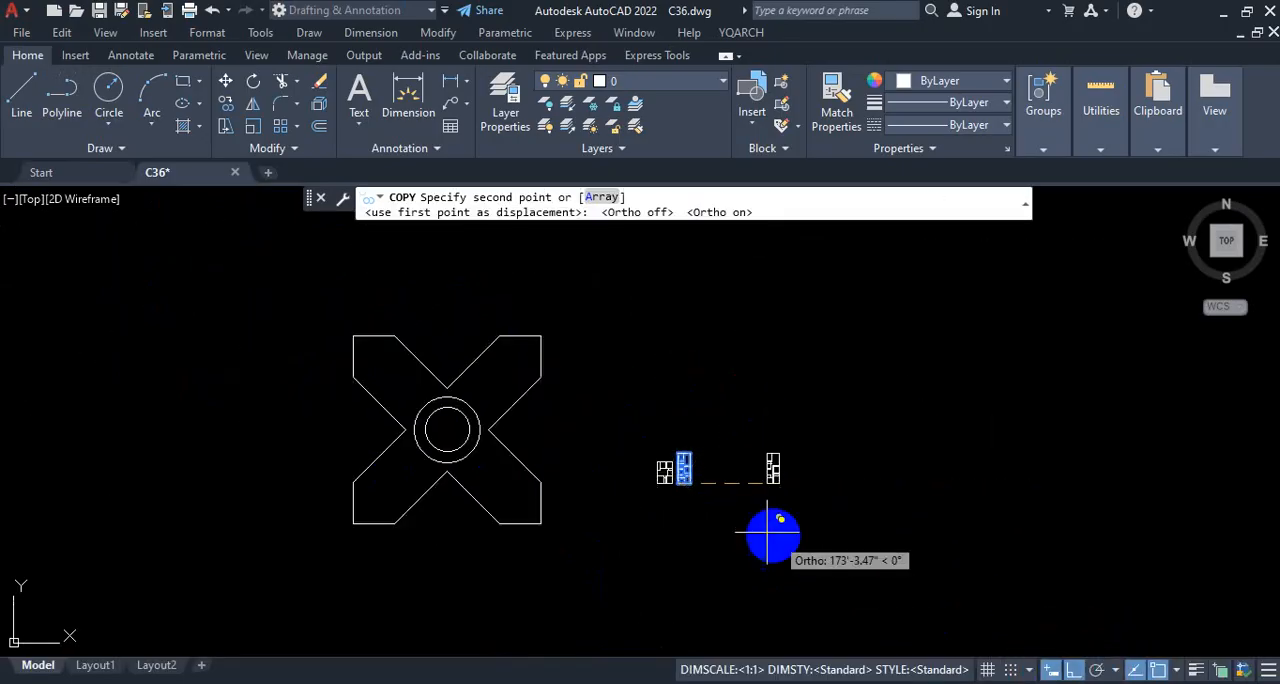
# Step: Place a copy of the floor plan 50' horizontally to the right of the original with Ortho on
pyautogui.scroll(2, 740, 515)
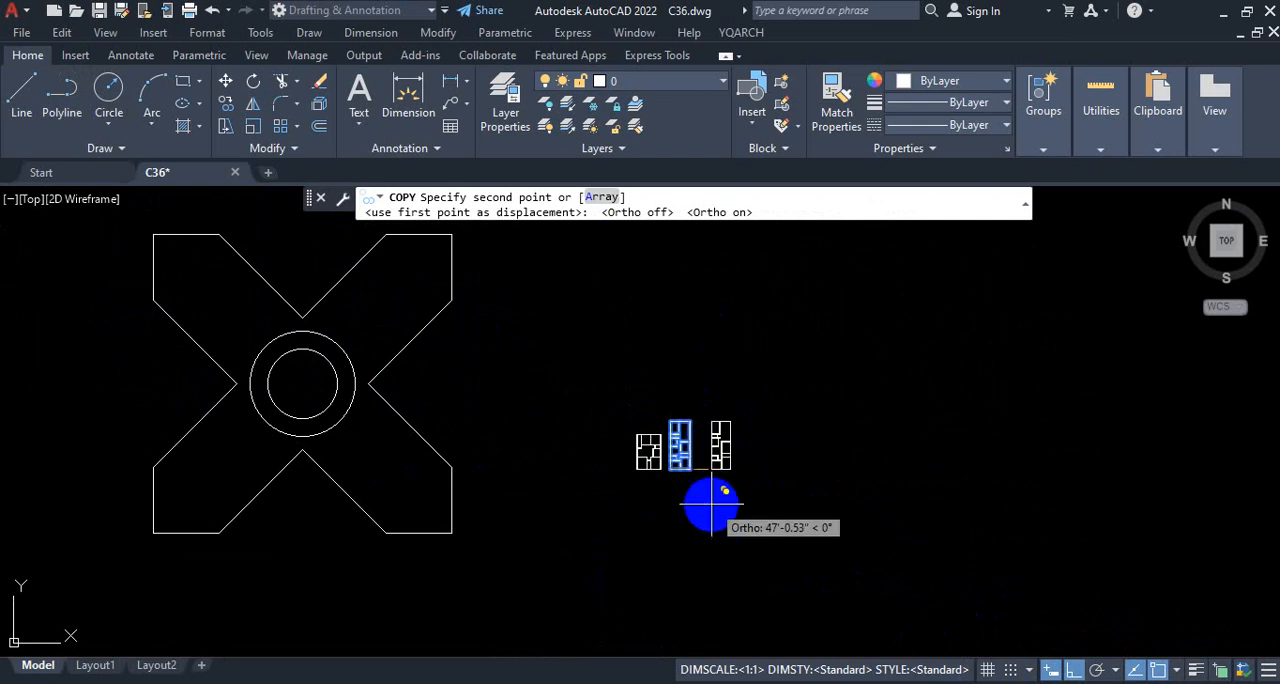
pyautogui.scroll(4, 705, 443)
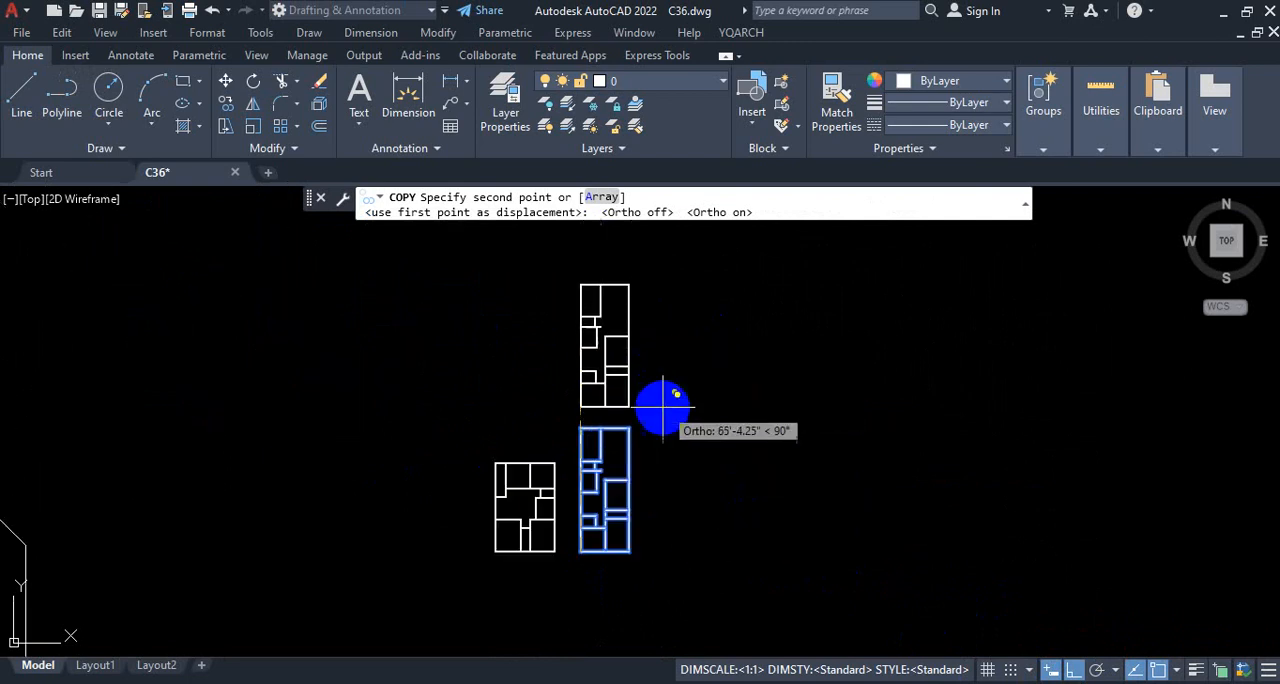
pyautogui.scroll(-5, 620, 540)
pyautogui.scroll(5, 613, 545)
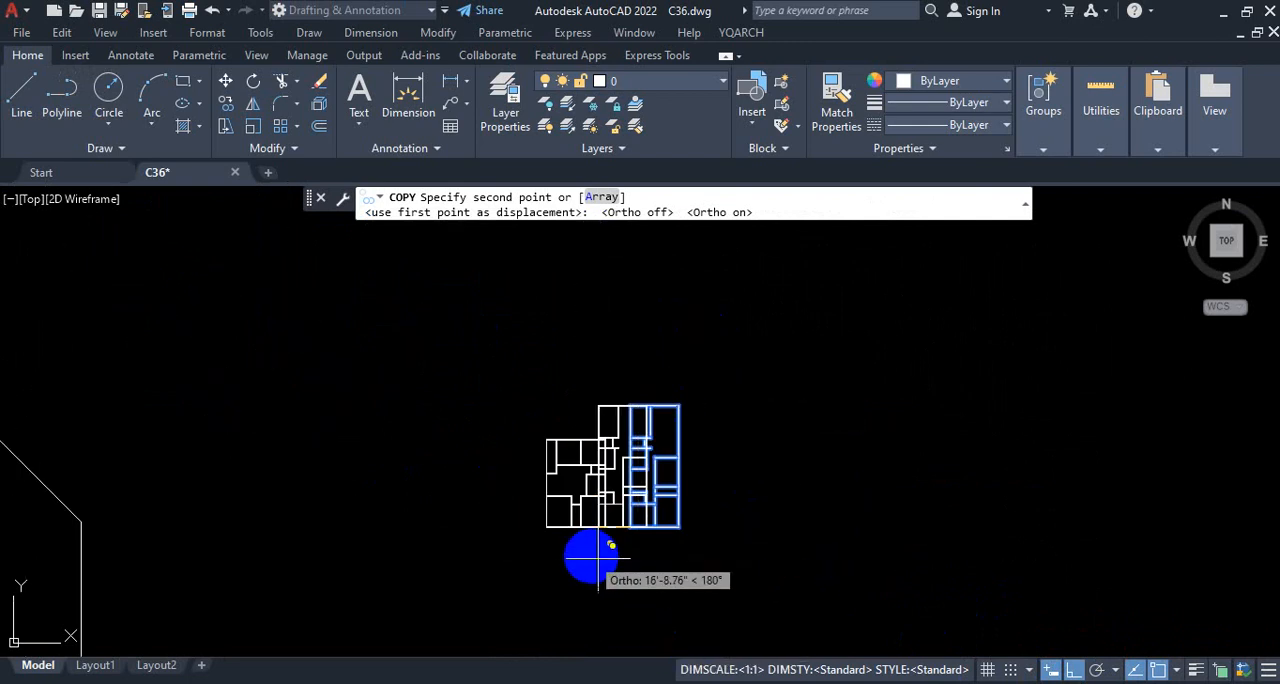
pyautogui.scroll(-3, 780, 545)
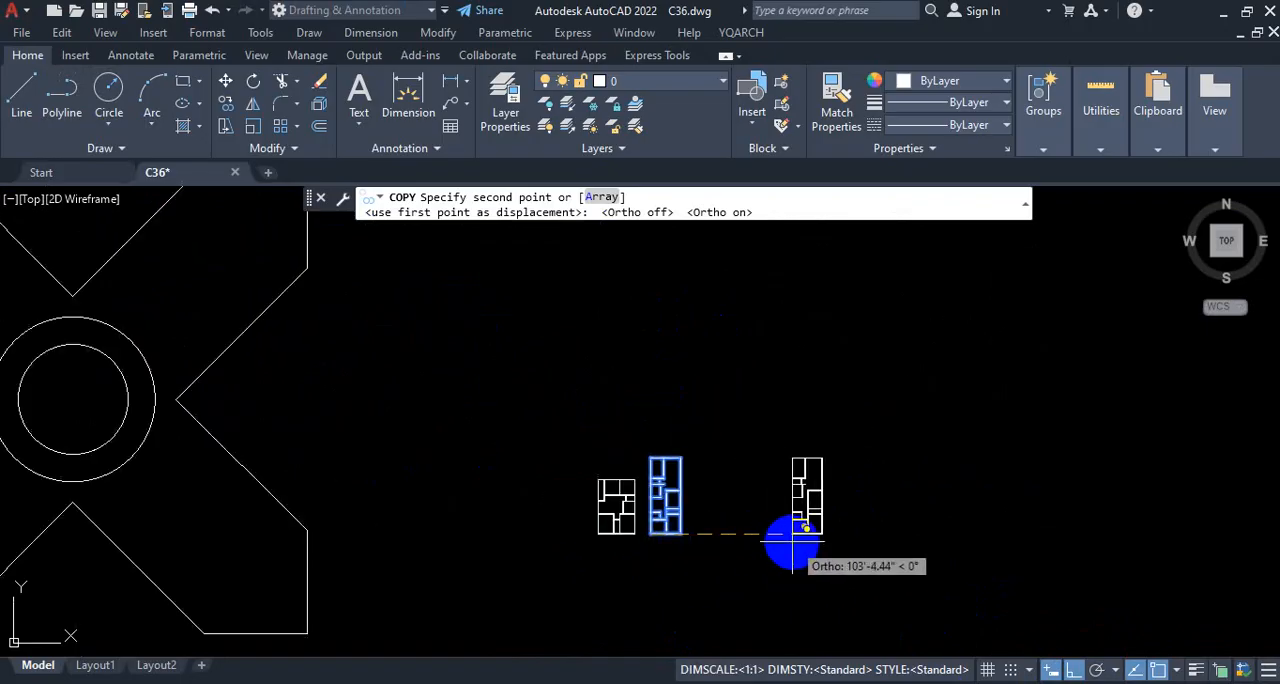
pyautogui.hotkey('ctrl', '1')
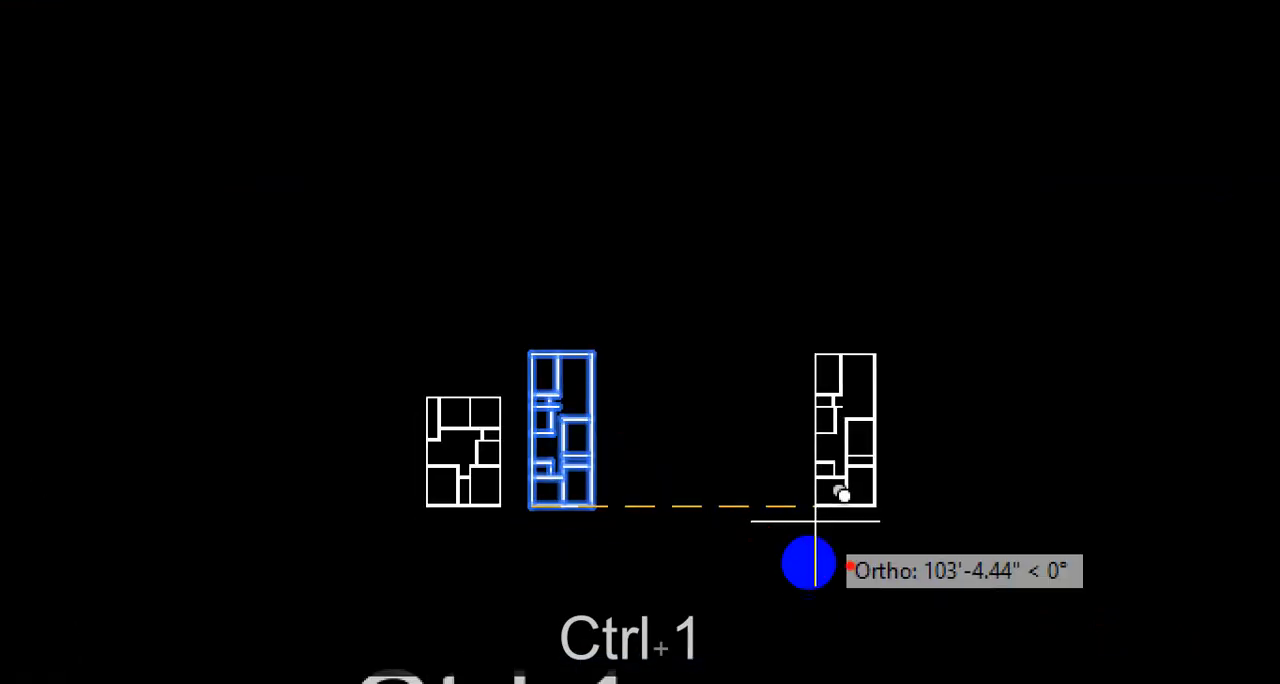
pyautogui.moveTo(548, 510); pyautogui.dragTo(602, 506)
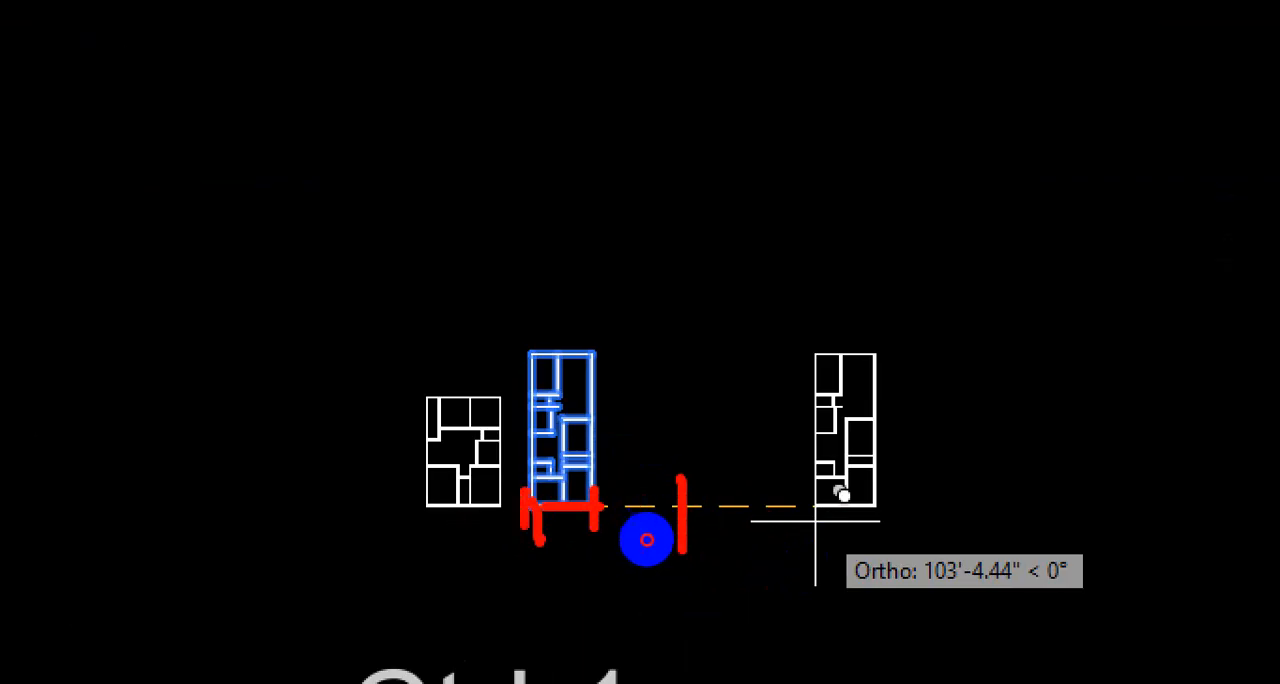
pyautogui.moveTo(538, 517)
pyautogui.mouseDown()
pyautogui.moveTo(532, 494)
pyautogui.moveTo(584, 466)
pyautogui.moveTo(695, 506)
pyautogui.moveTo(700, 545)
pyautogui.mouseUp()
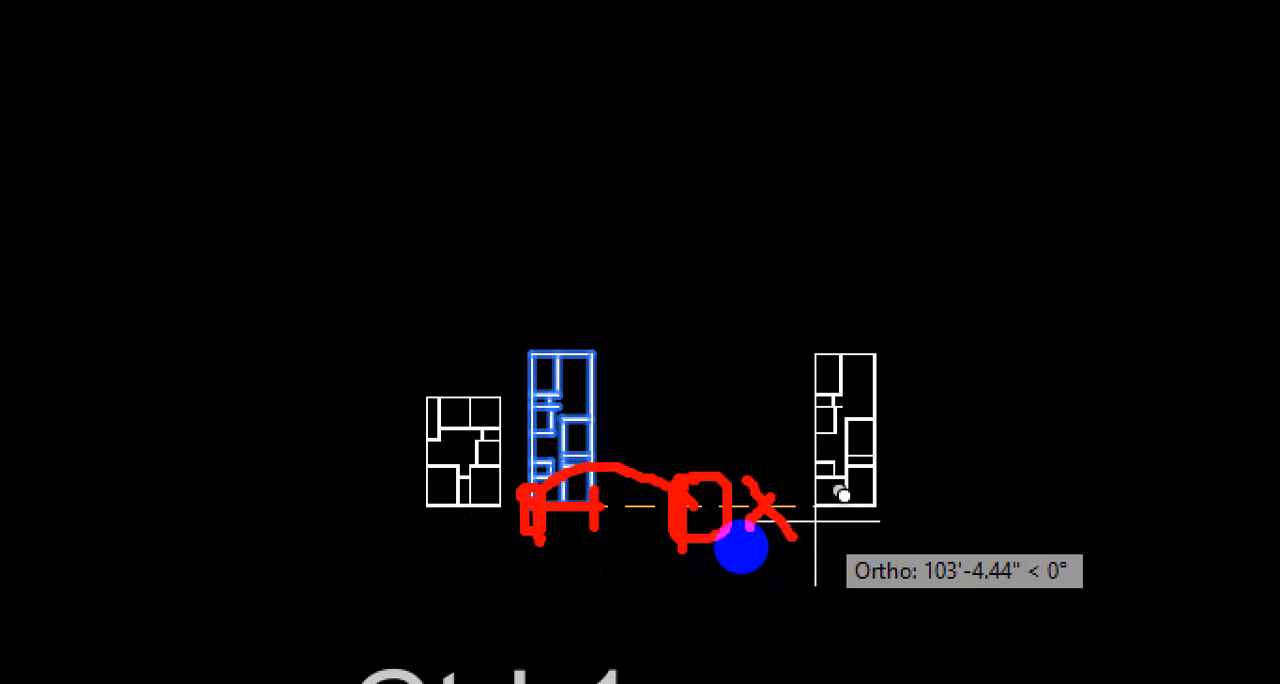
pyautogui.press('Escape')
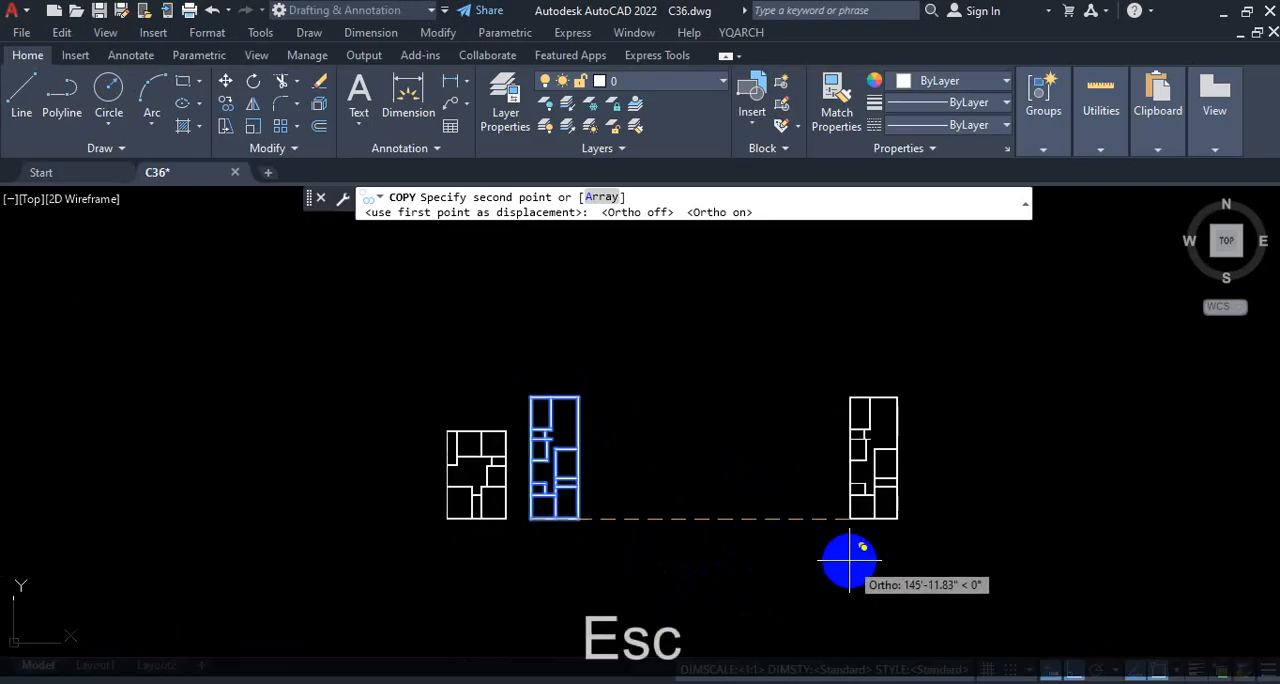
pyautogui.write('50')
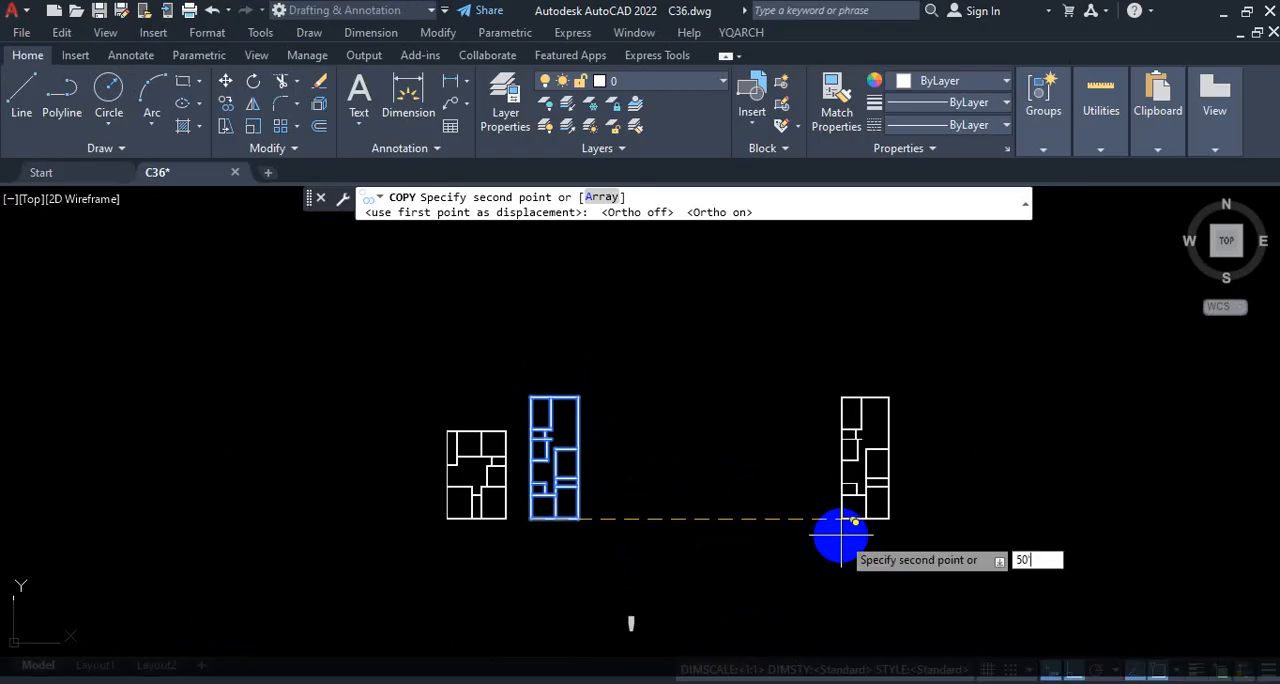
pyautogui.press('Return')
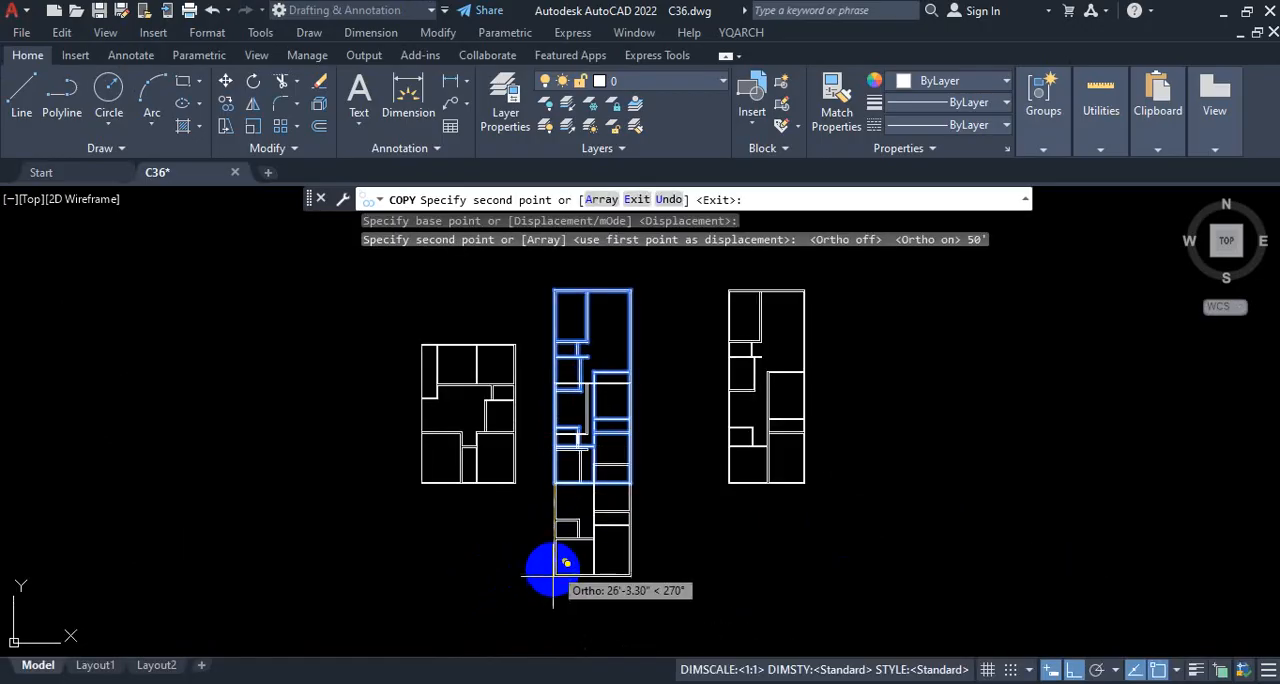
# Step: Place another copy of the floor plan 100' straight above the original
pyautogui.scroll(-2, 548, 575)
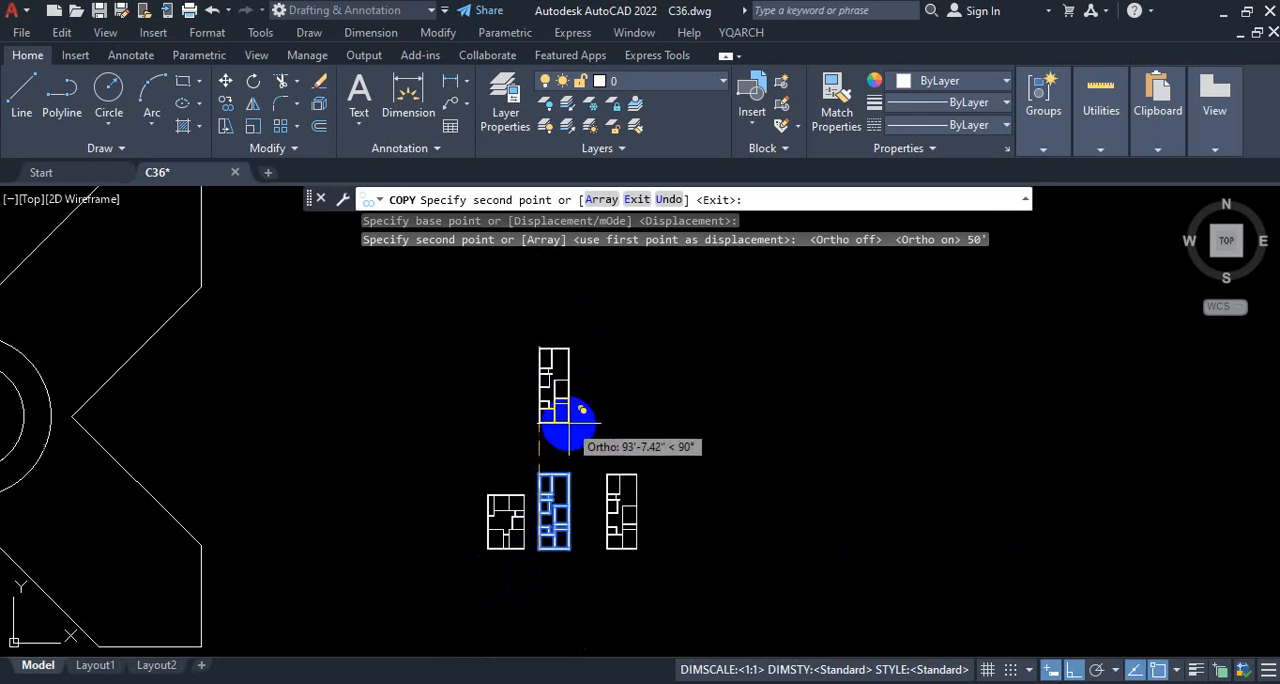
pyautogui.scroll(2, 570, 425)
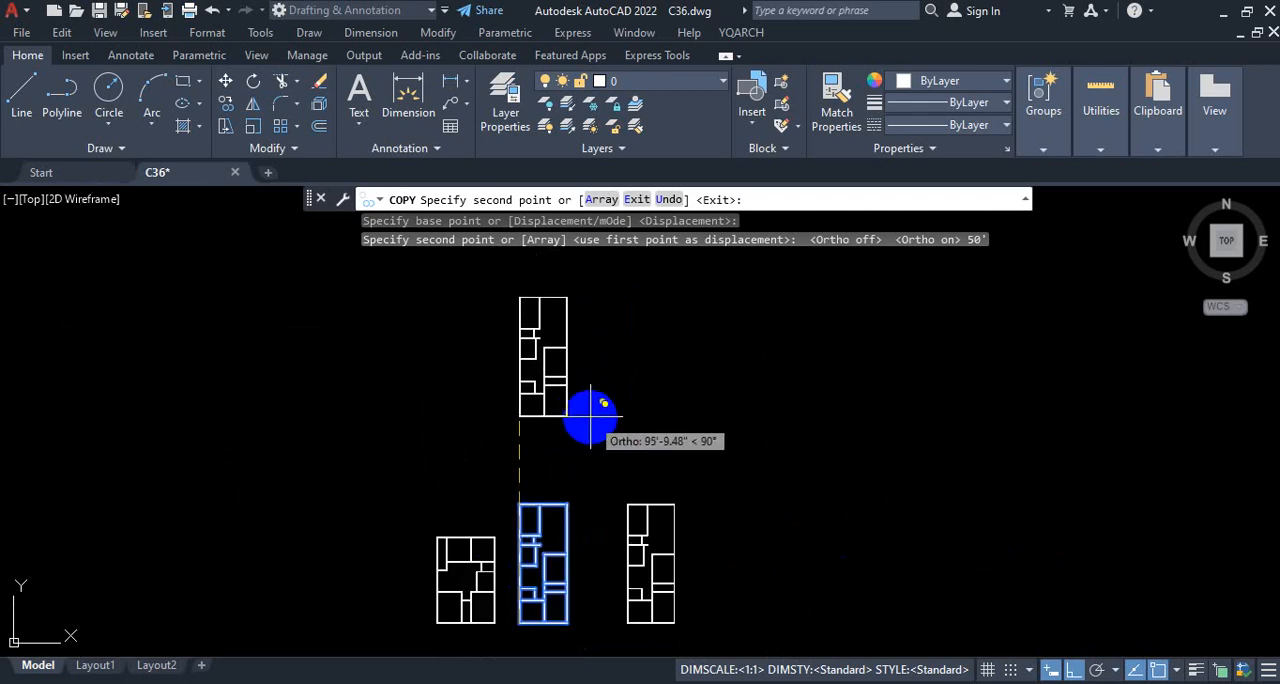
pyautogui.write('100')
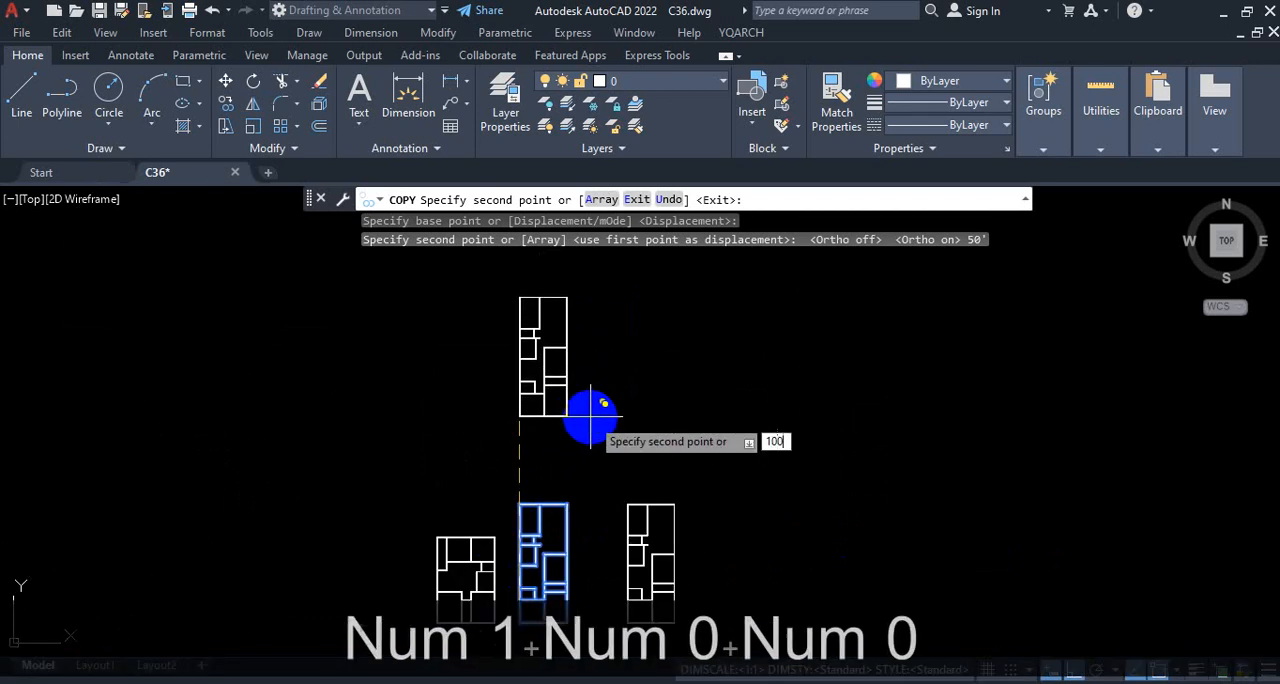
pyautogui.press('Return')
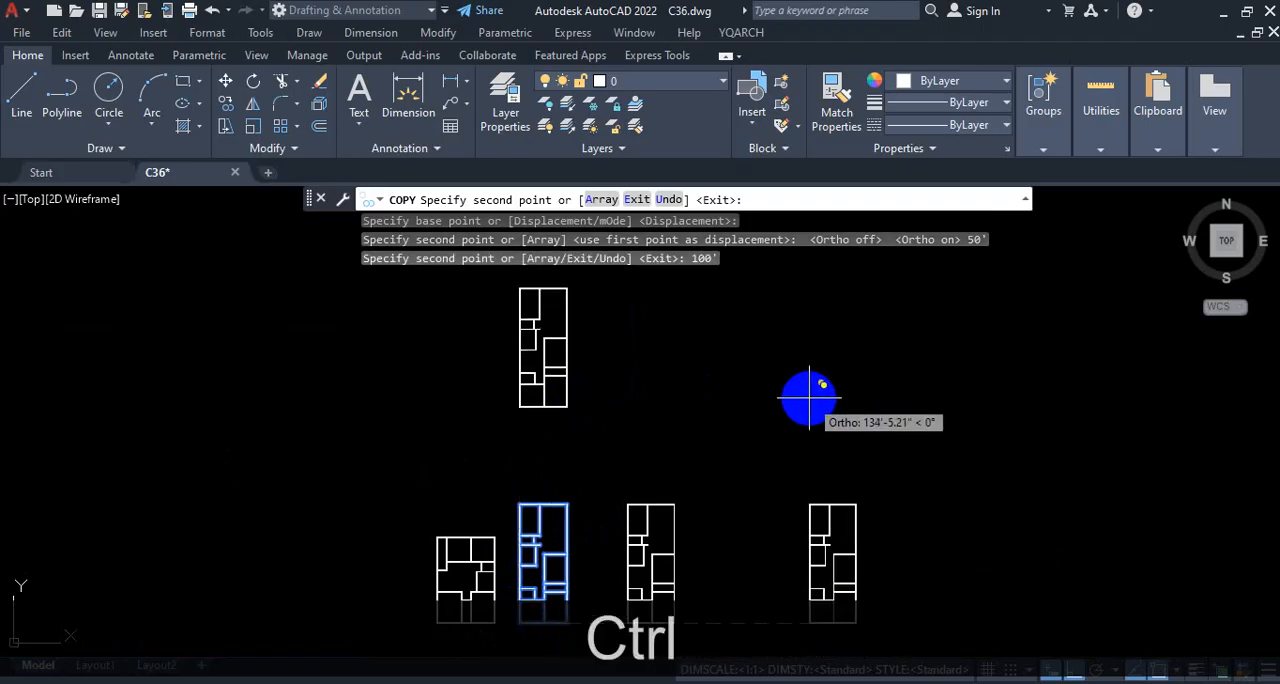
pyautogui.hotkey('ctrl', '1')
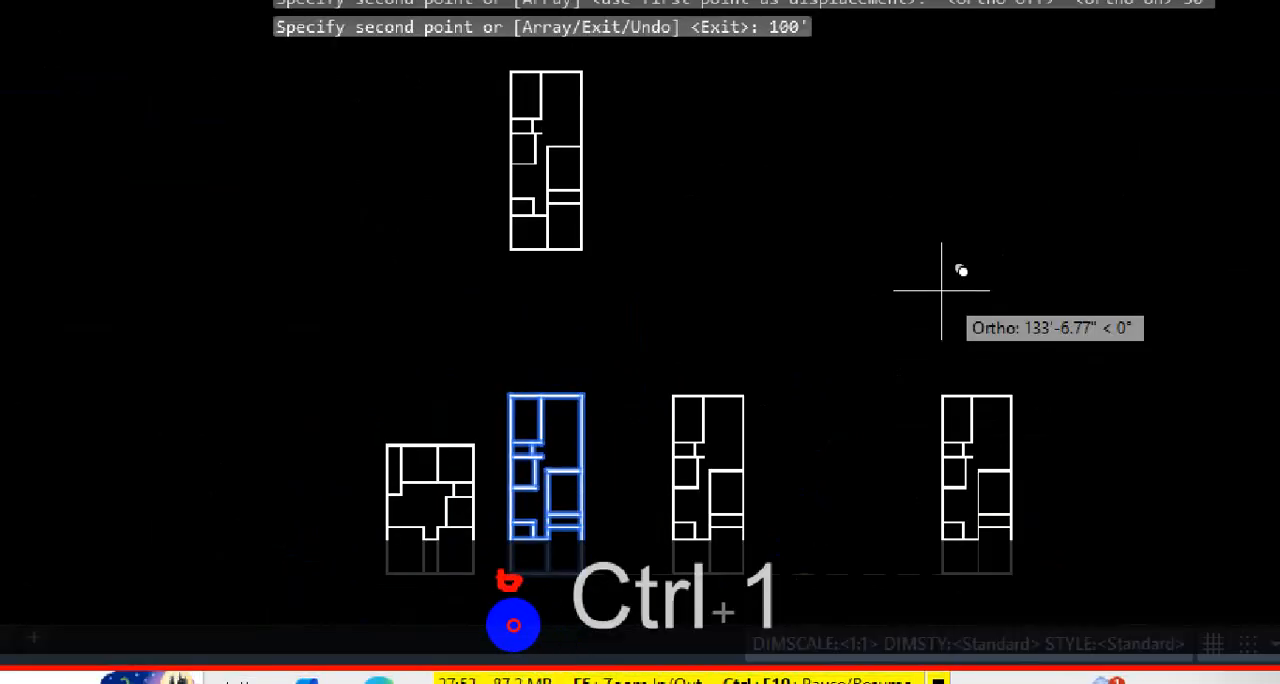
pyautogui.moveTo(504, 580); pyautogui.dragTo(512, 420)
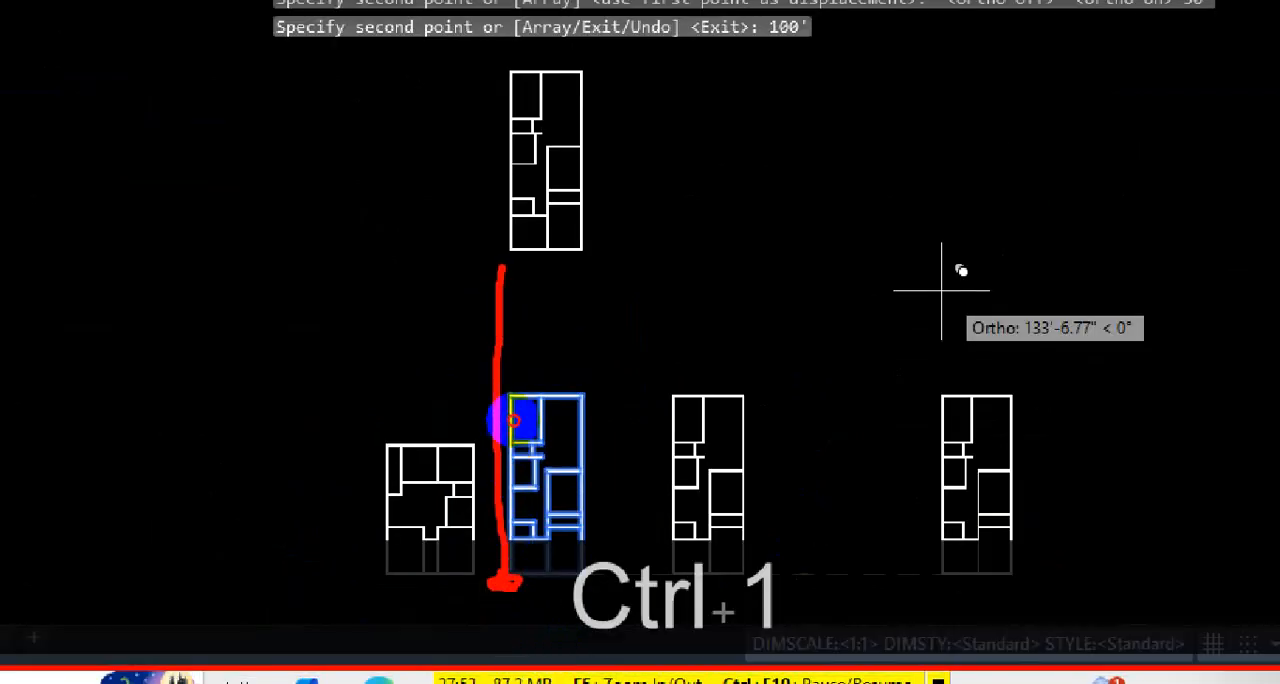
pyautogui.moveTo(505, 254); pyautogui.dragTo(575, 252)
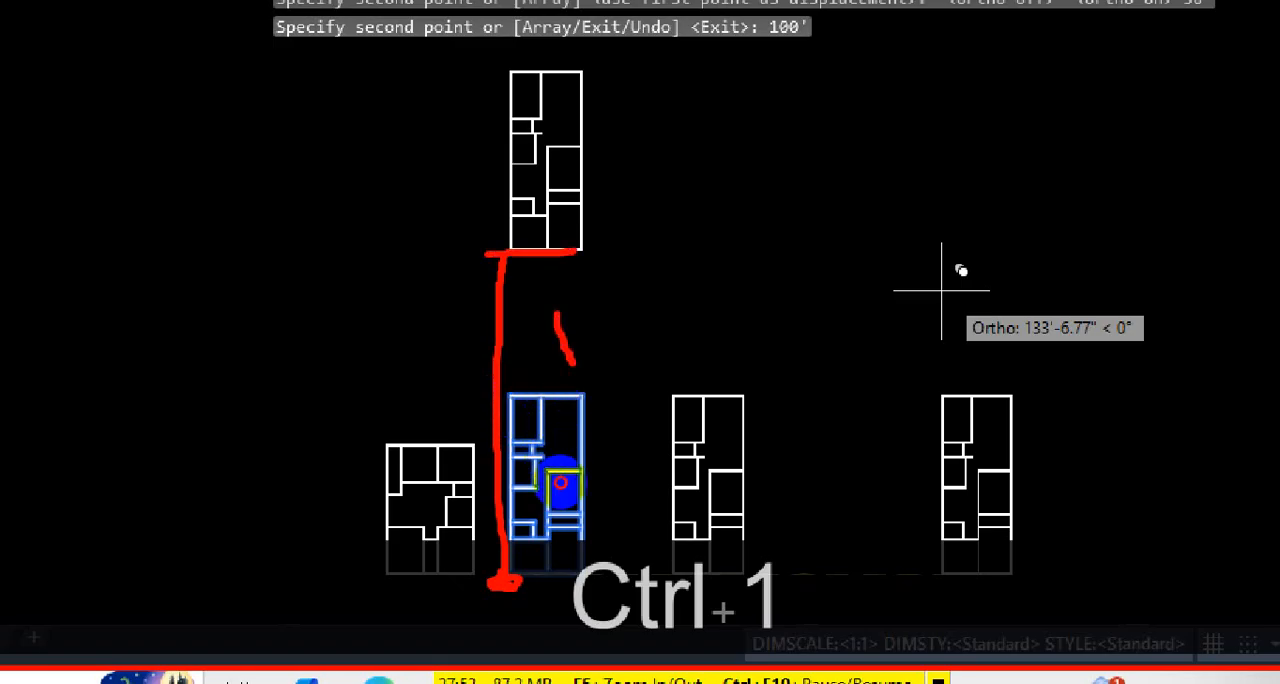
pyautogui.moveTo(685, 248); pyautogui.dragTo(677, 281)
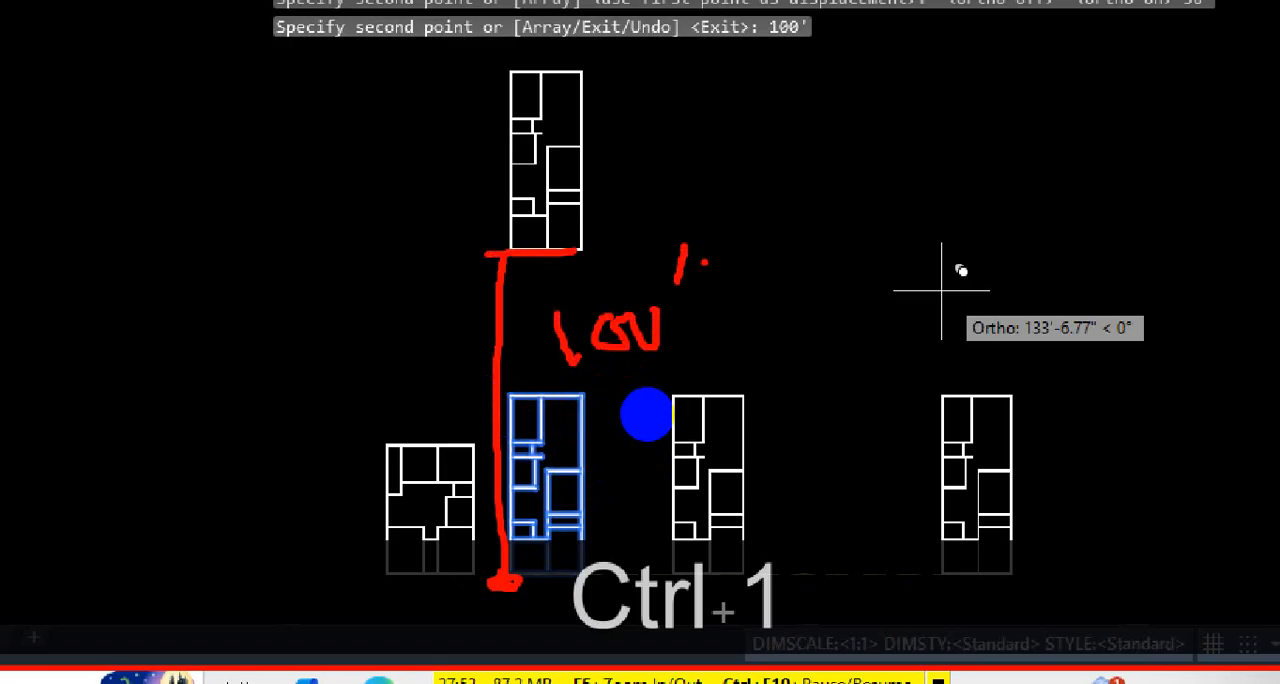
pyautogui.press('Escape')
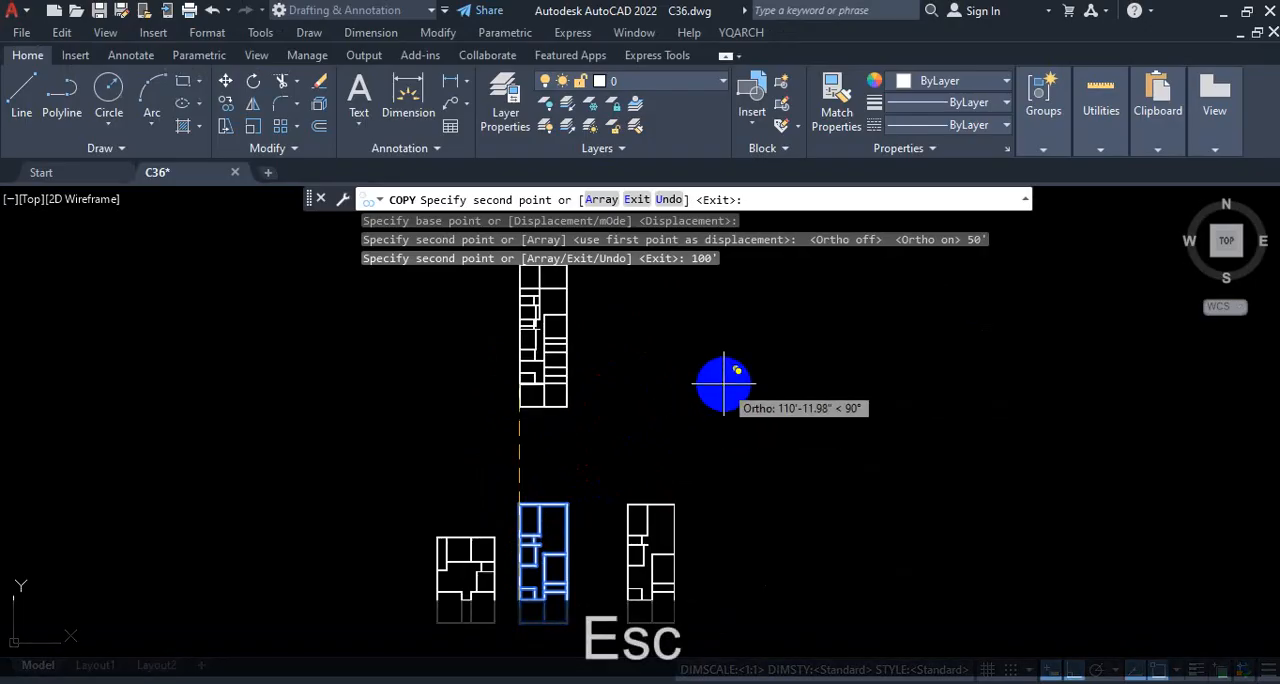
# Step: End the floor plan copying and bring the cross-shaped figure with two concentric circles into view
pyautogui.press('Escape')
pyautogui.scroll(-5, 880, 374)
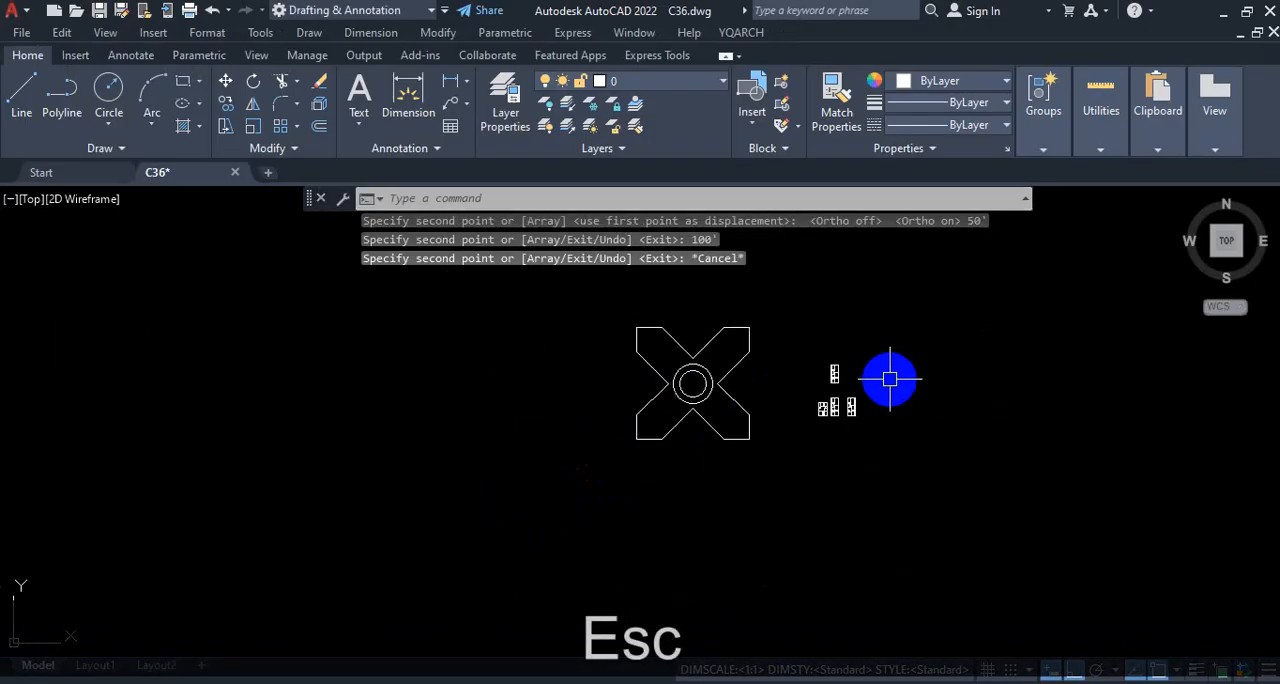
pyautogui.scroll(3, 680, 451)
pyautogui.scroll(-2, 592, 438)
pyautogui.scroll(4, 742, 336)
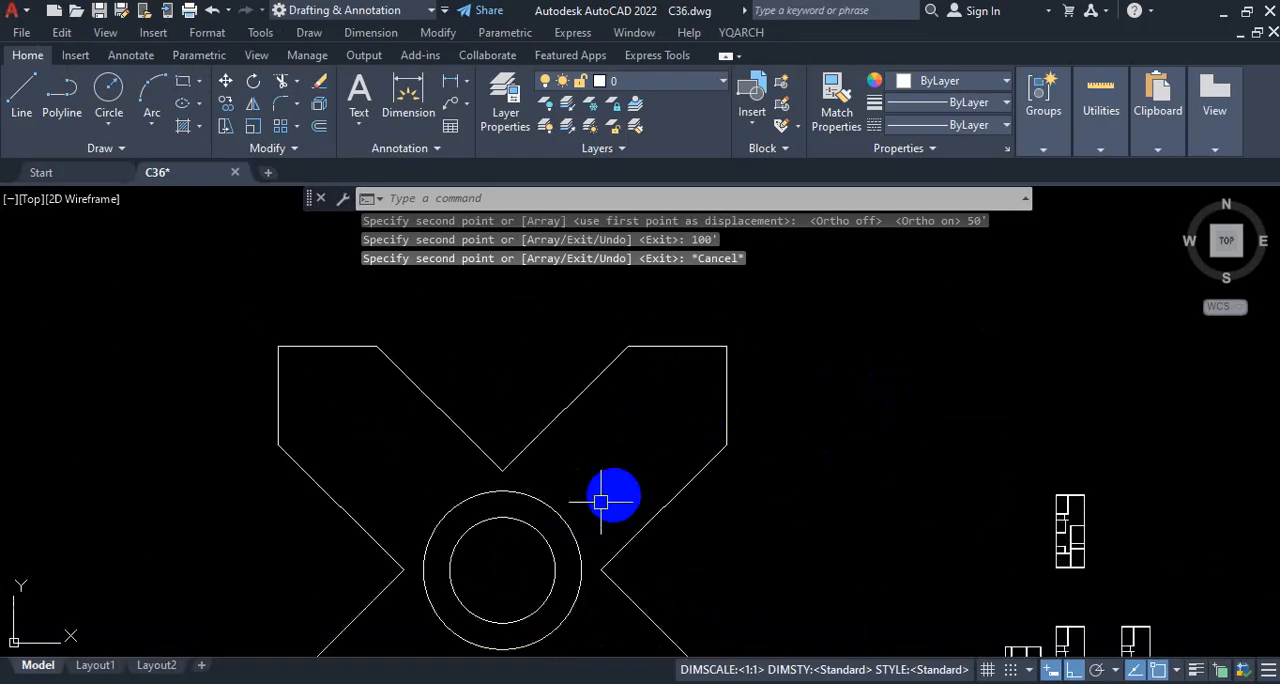
pyautogui.hotkey('ctrl', '1')
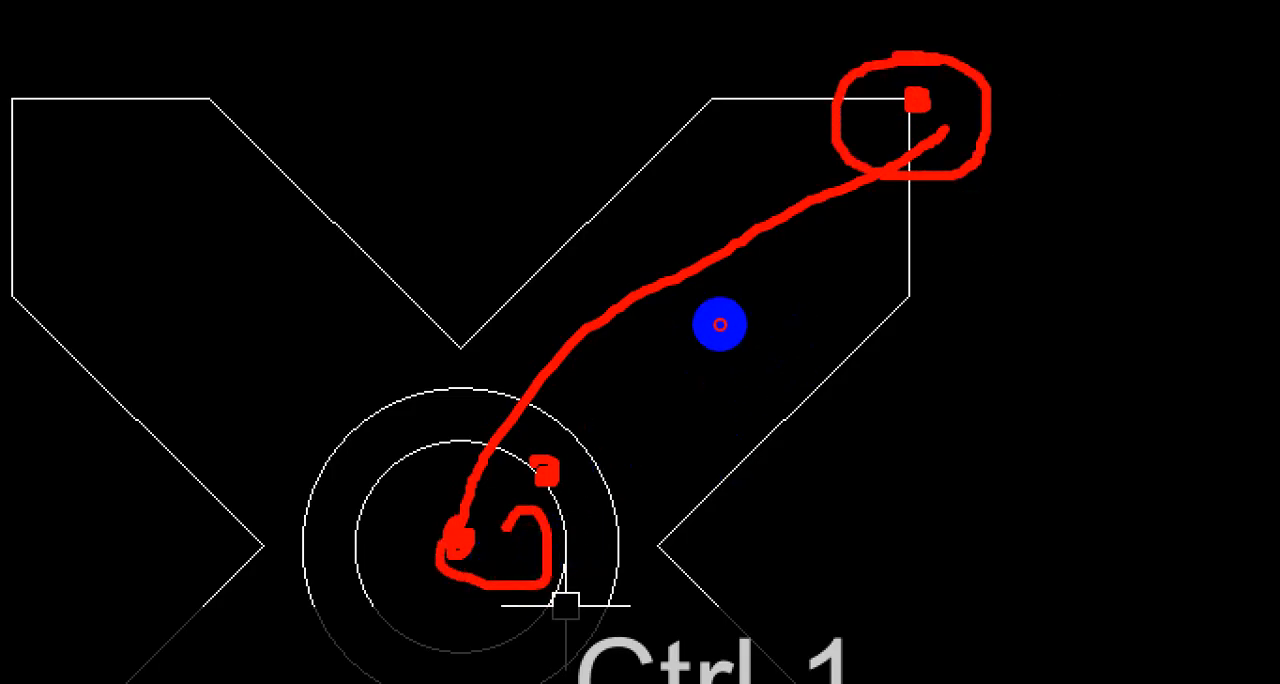
pyautogui.press('Escape')
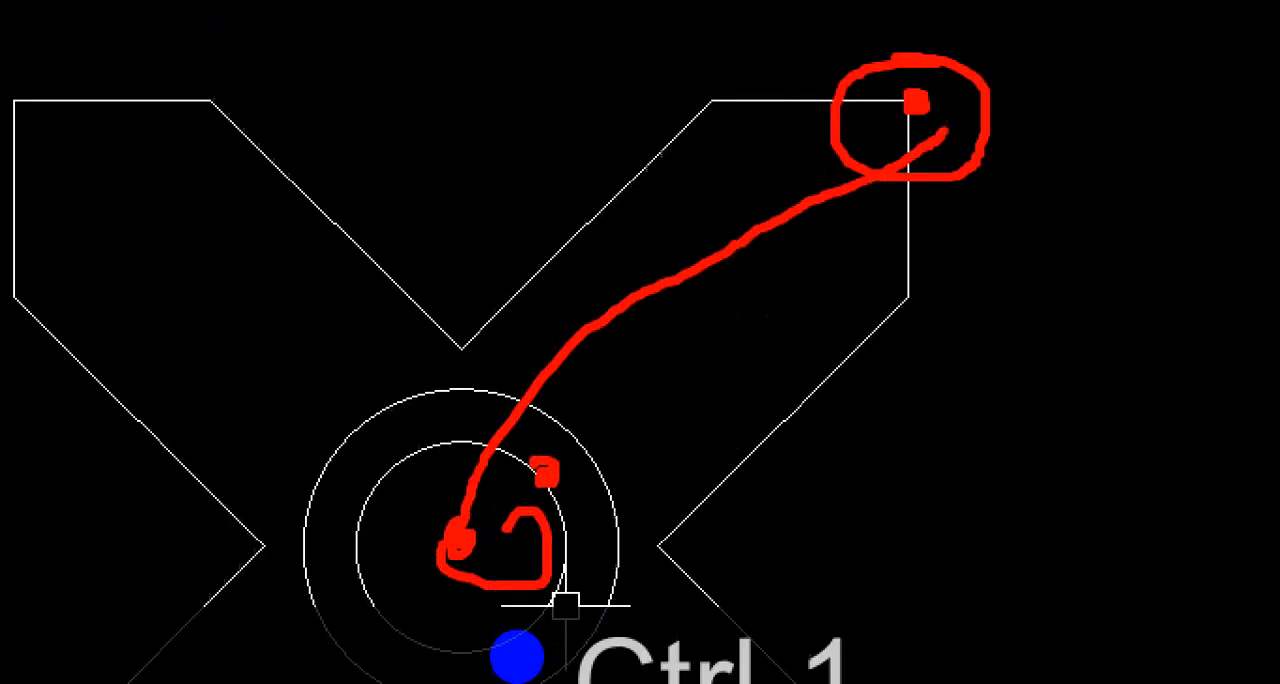
pyautogui.scroll(-3, 286, 545)
pyautogui.scroll(5, 364, 624)
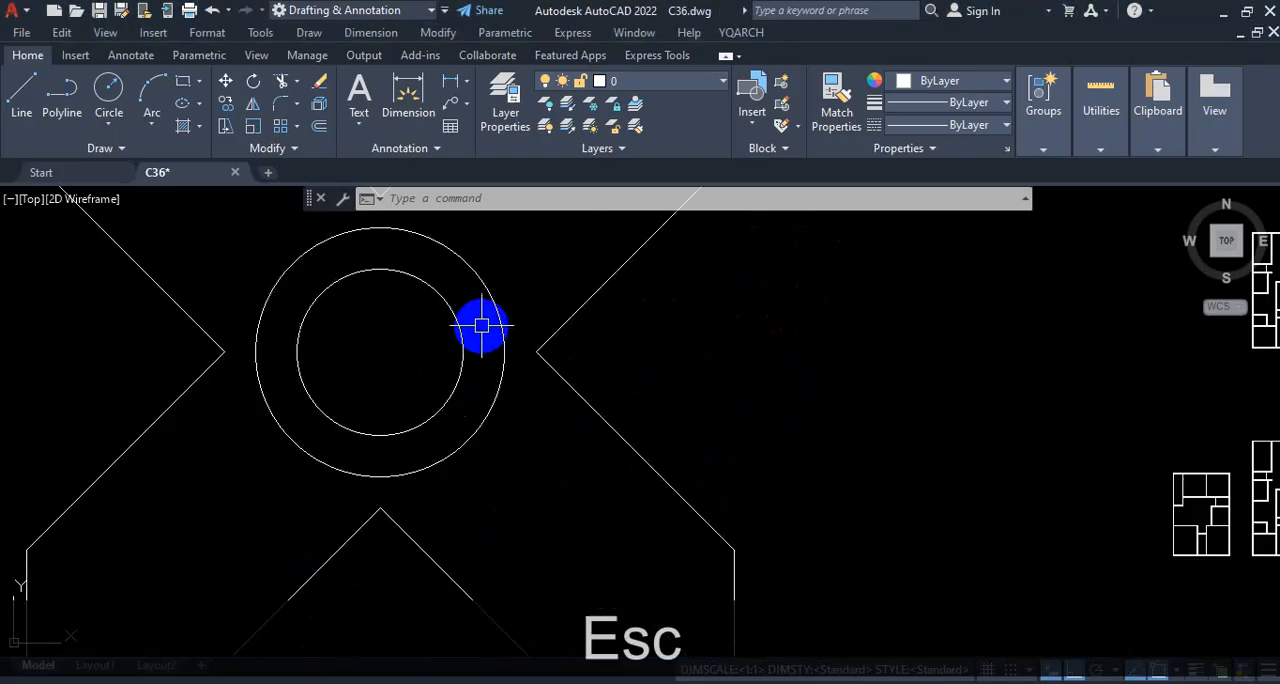
# Step: Select the inner of the two concentric circles in the cross-shaped figure and start the Copy command on it
pyautogui.click(461, 337)
pyautogui.click(409, 360)
pyautogui.write('co')
pyautogui.press('Return')
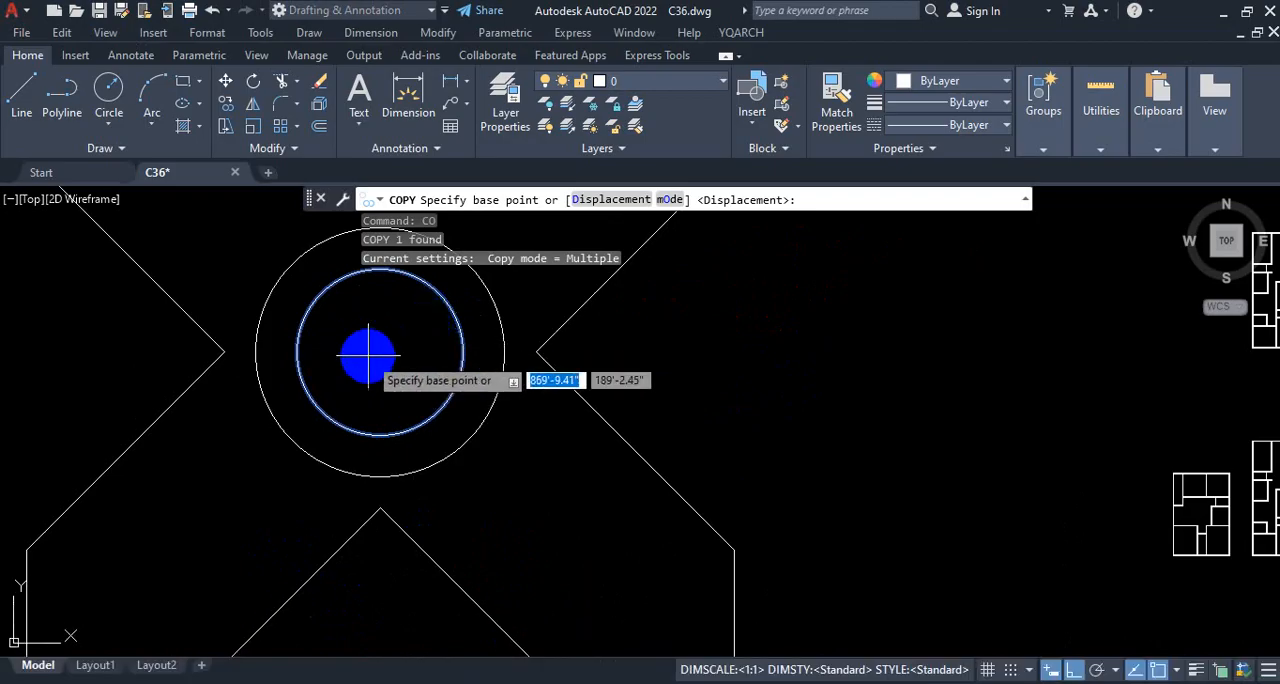
pyautogui.scroll(2, 430, 370)
pyautogui.scroll(-1, 420, 360)
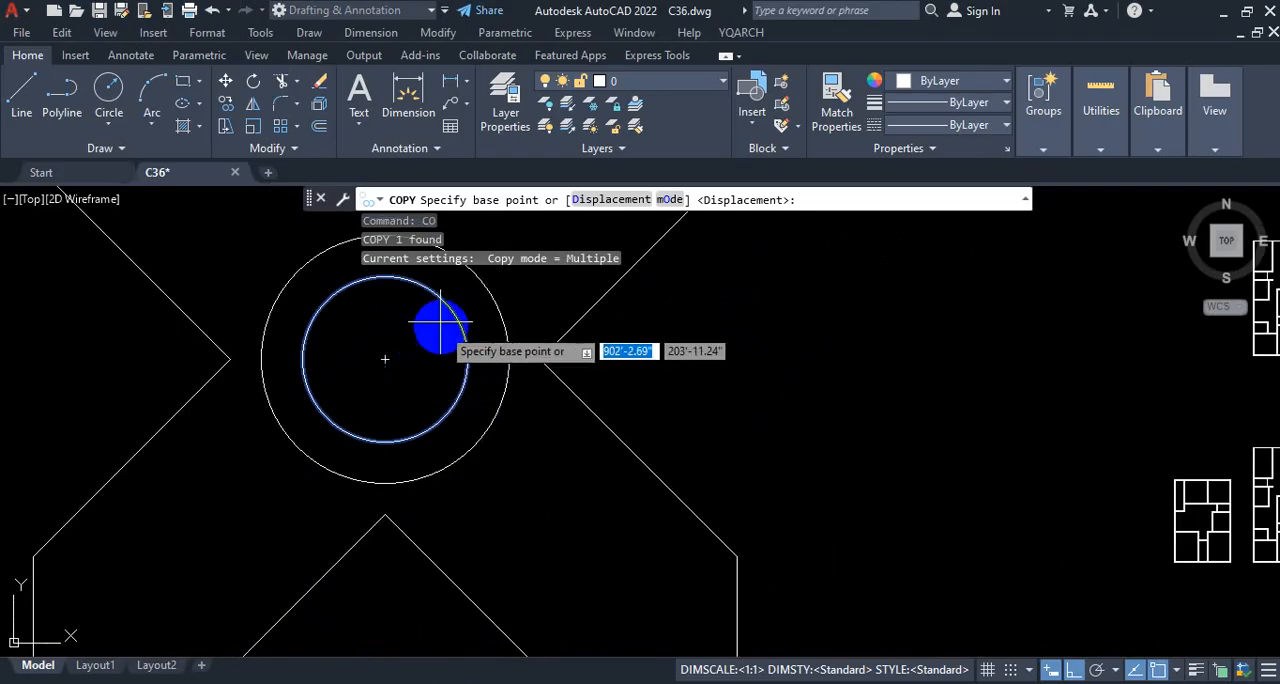
pyautogui.scroll(3, 411, 347)
pyautogui.scroll(-3, 400, 455)
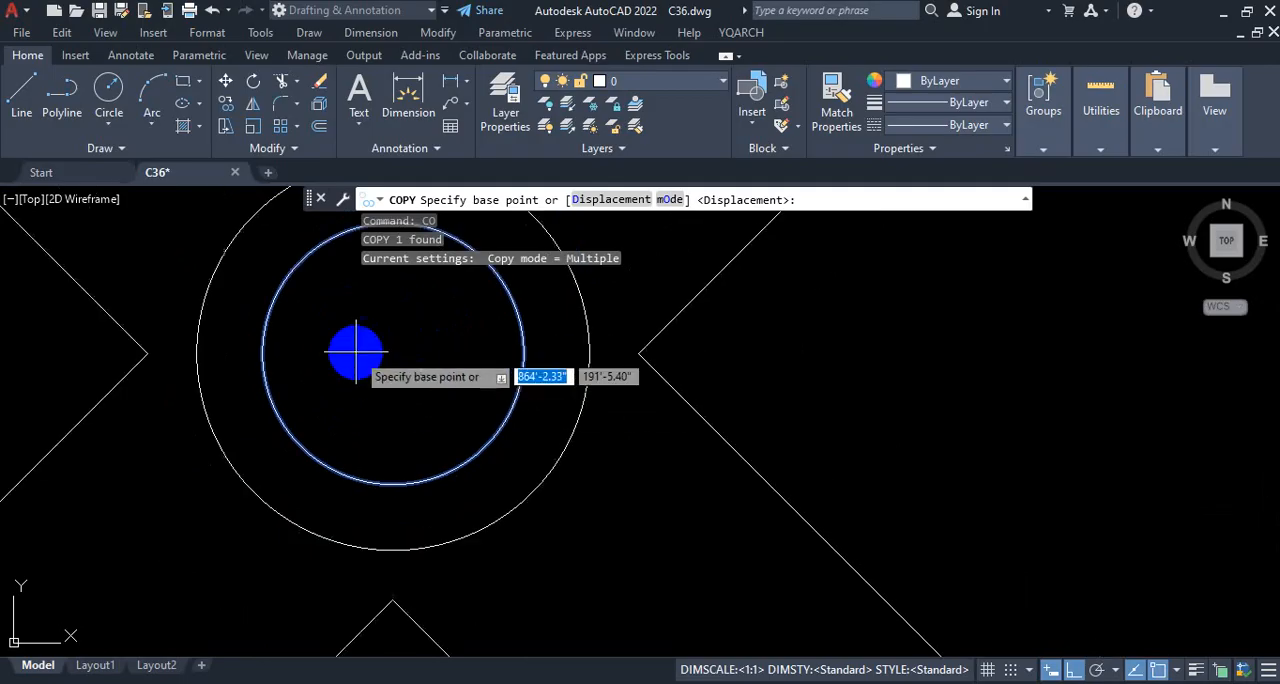
pyautogui.scroll(2, 386, 380)
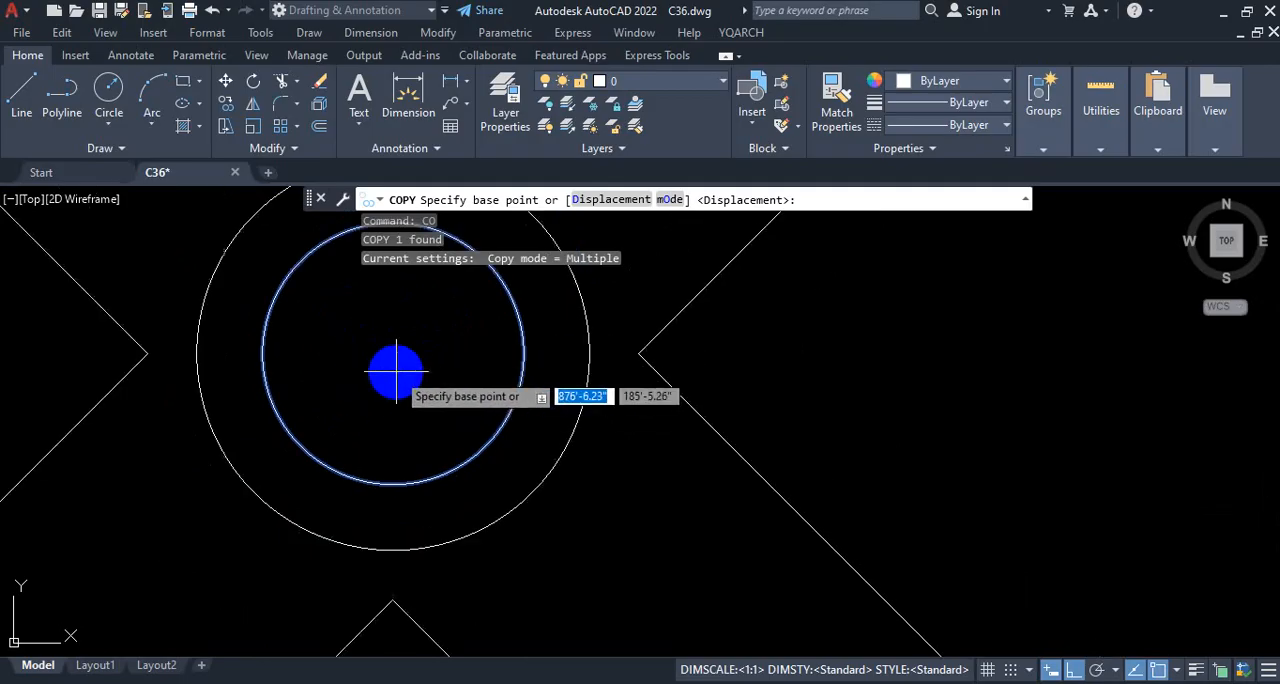
pyautogui.scroll(-2, 396, 372)
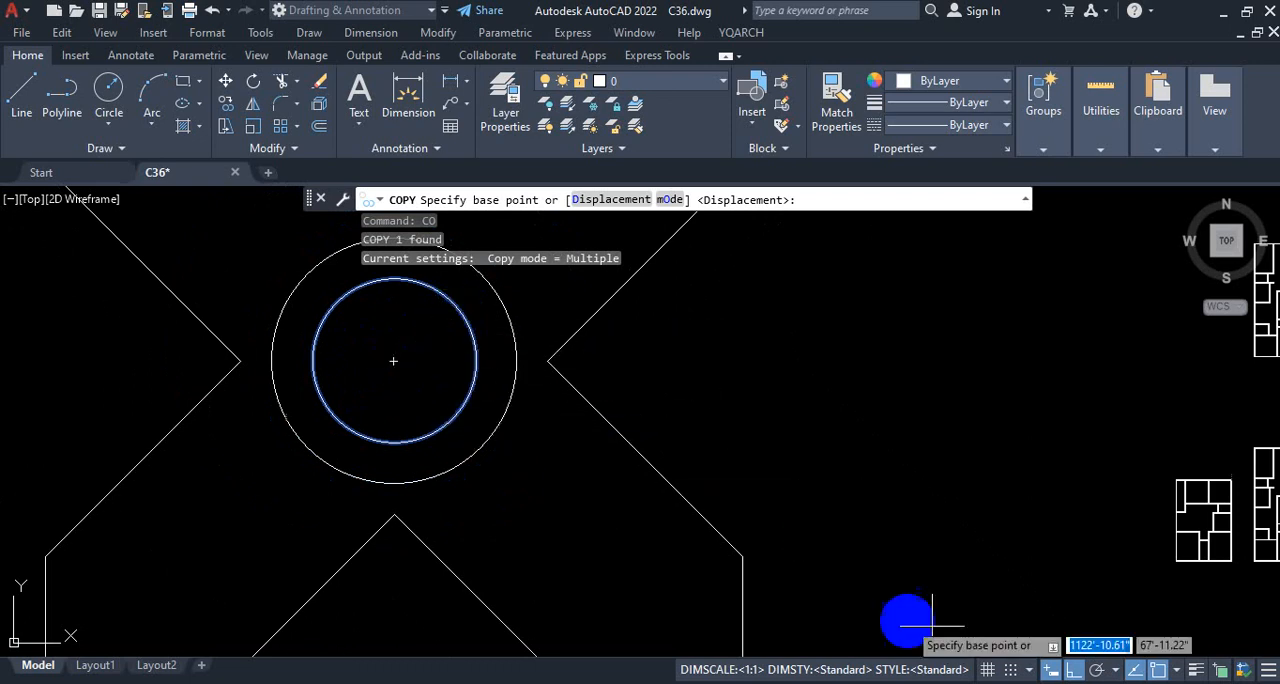
# Step: Check the list of active object snap modes and set the inner circle's center as the copy's base point
pyautogui.click(1175, 672)
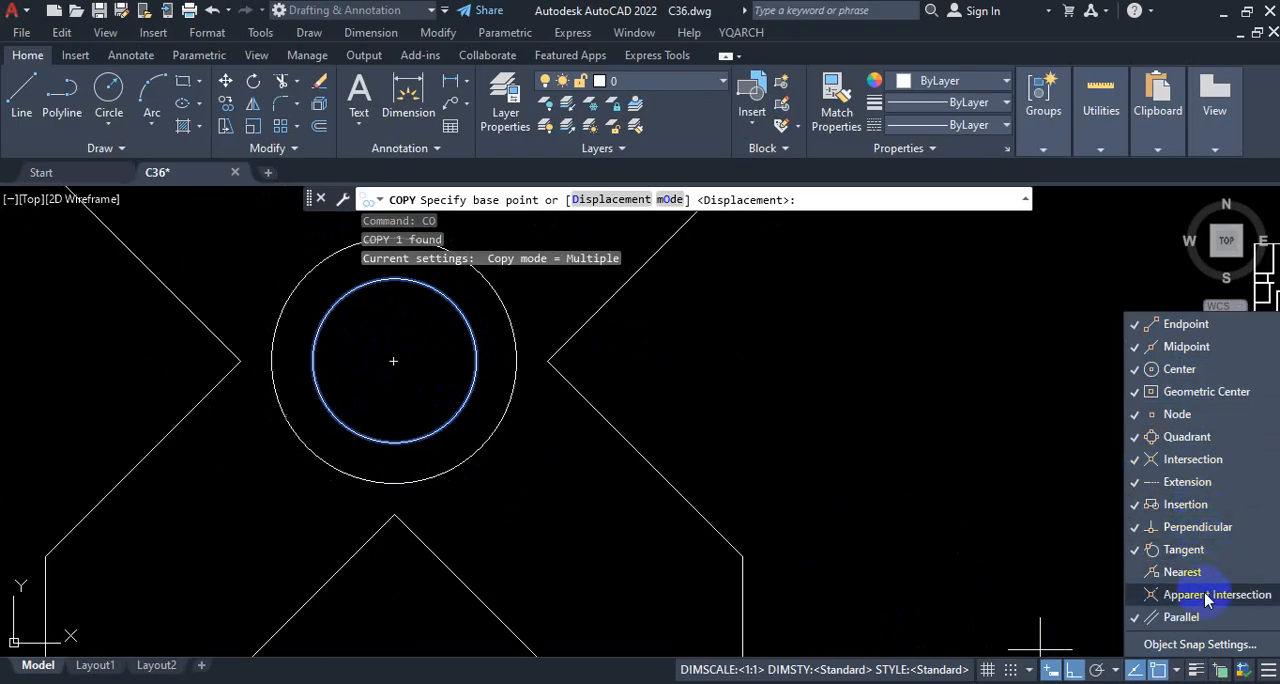
pyautogui.click(549, 492)
pyautogui.scroll(-3, 391, 357)
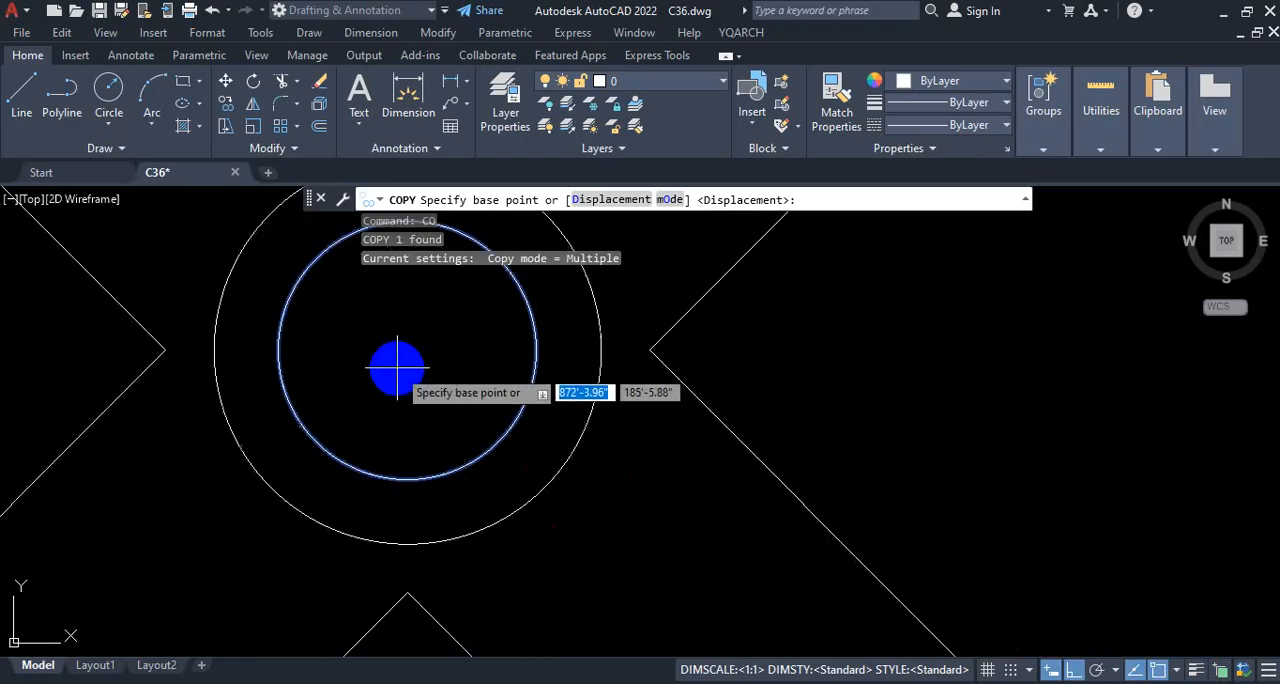
pyautogui.scroll(5, 391, 366)
pyautogui.scroll(-3, 398, 356)
pyautogui.scroll(2, 420, 343)
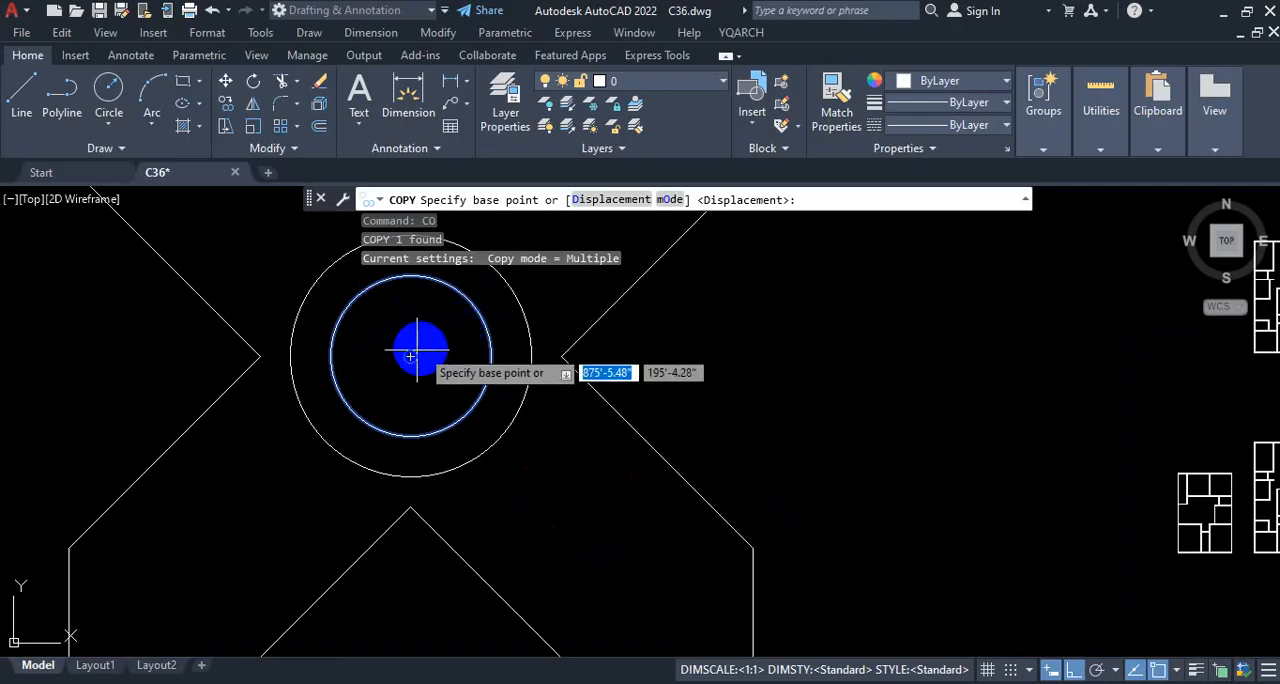
pyautogui.click(411, 357)
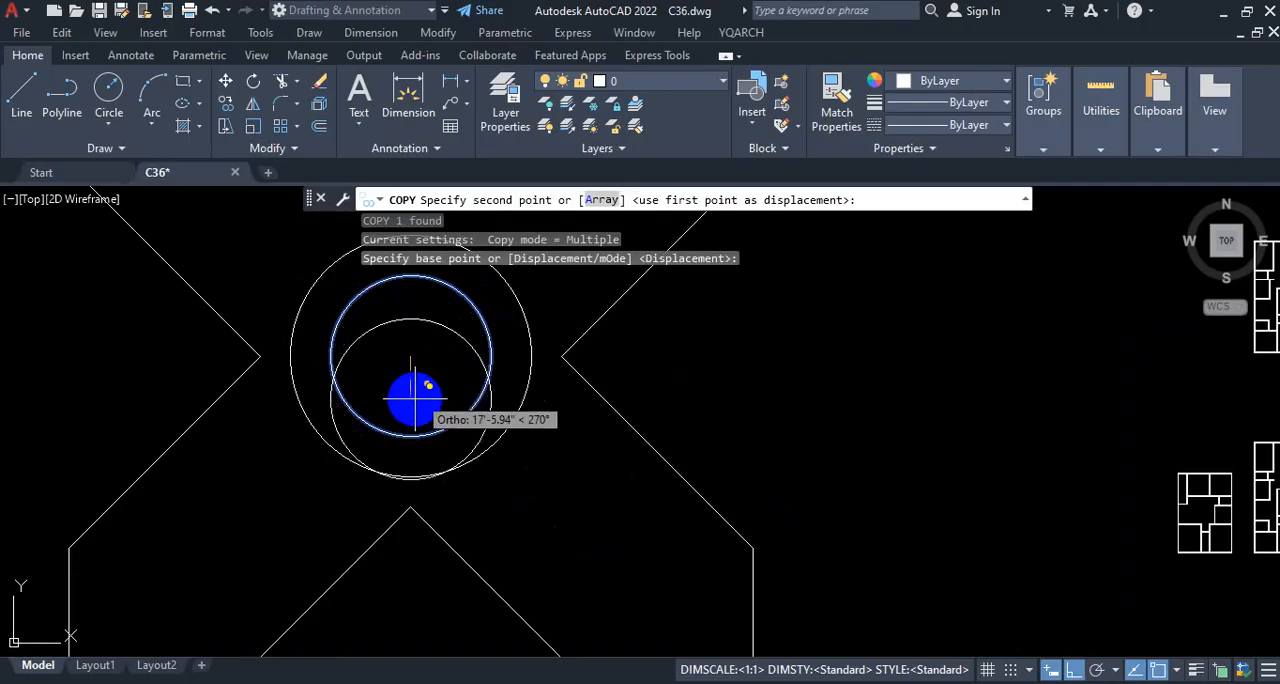
# Step: Copy the inner circle so its center sits on the upper-right outer corner of the cross-shaped figure
pyautogui.scroll(-5, 420, 400)
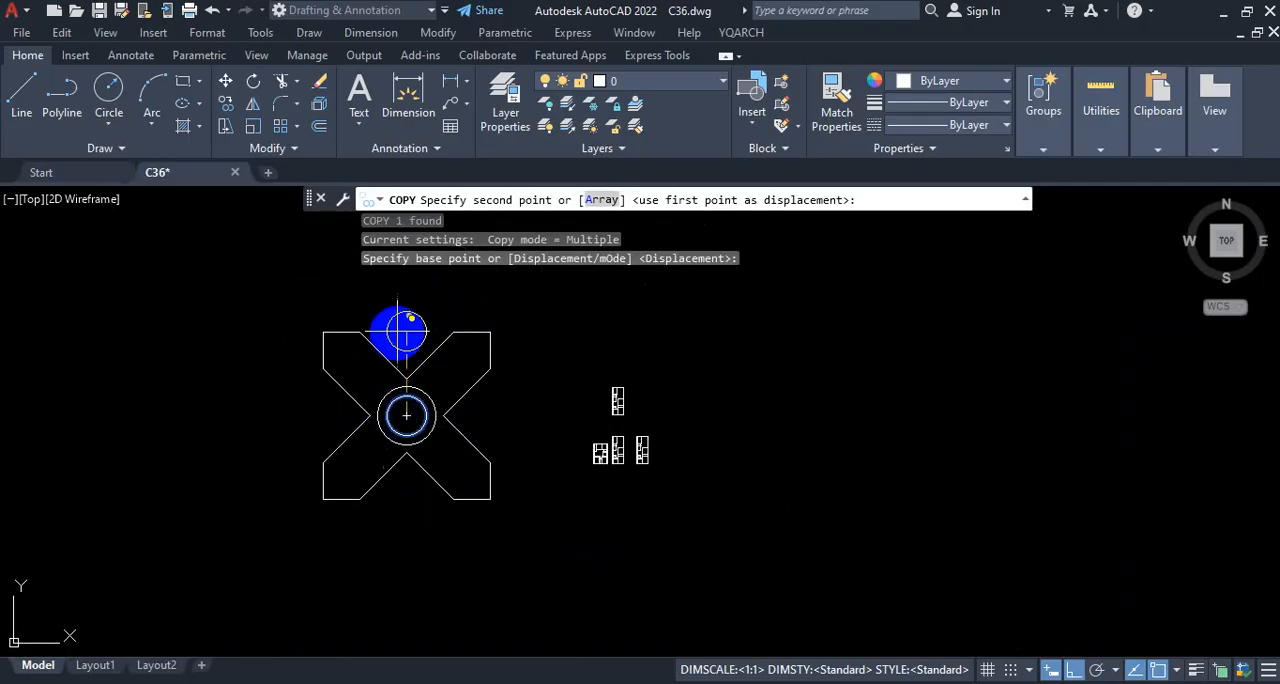
pyautogui.scroll(2, 503, 328)
pyautogui.scroll(2, 480, 335)
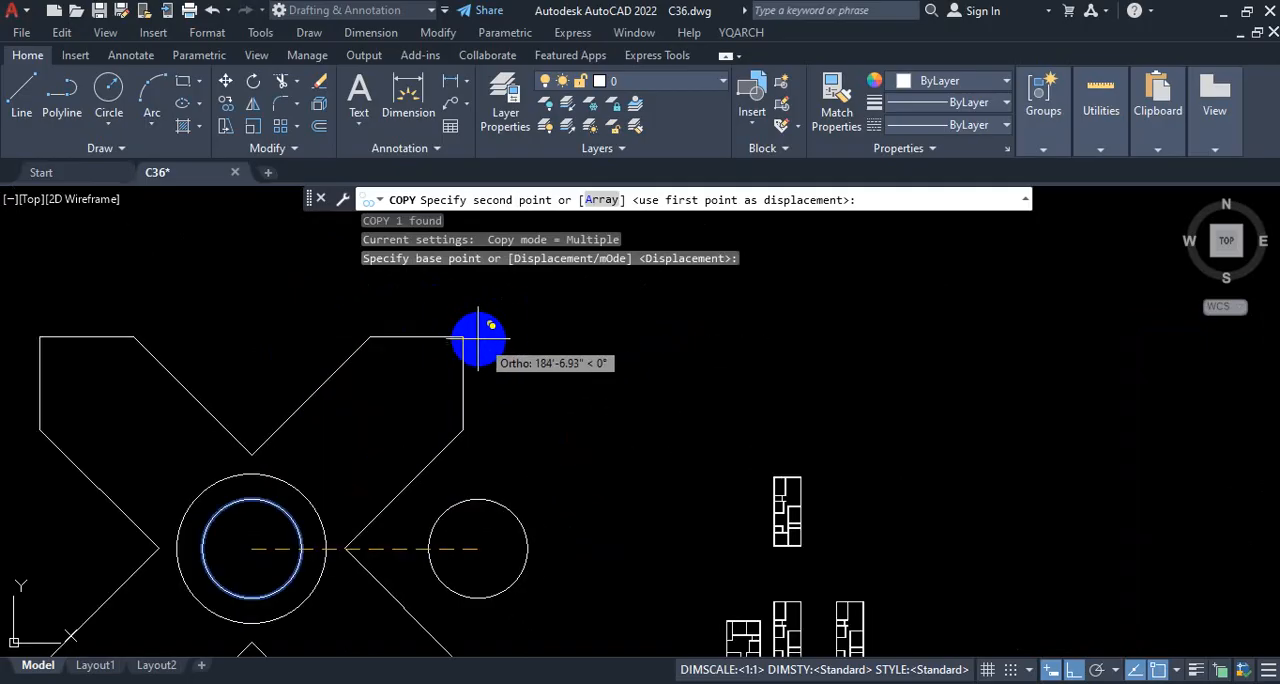
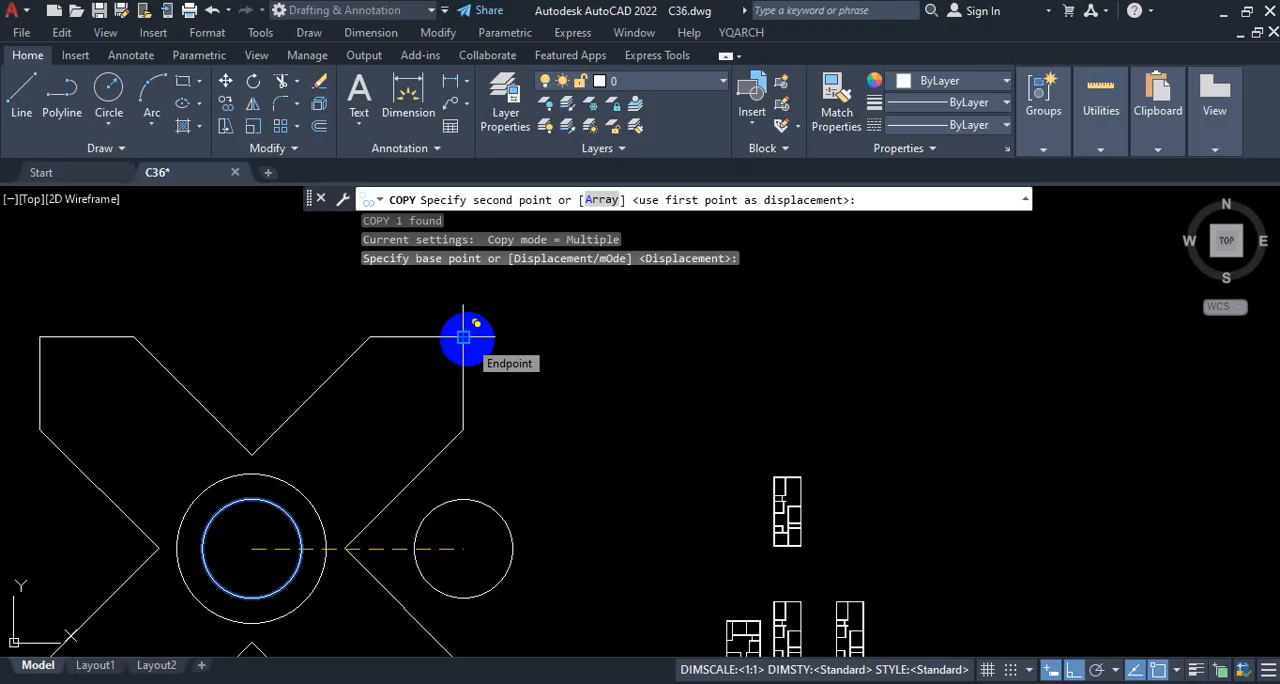
# Step: Toggle ortho mode off and back on, place the circle copy on the cross's upper-right outer endpoint, and end copying
pyautogui.click(1073, 668)
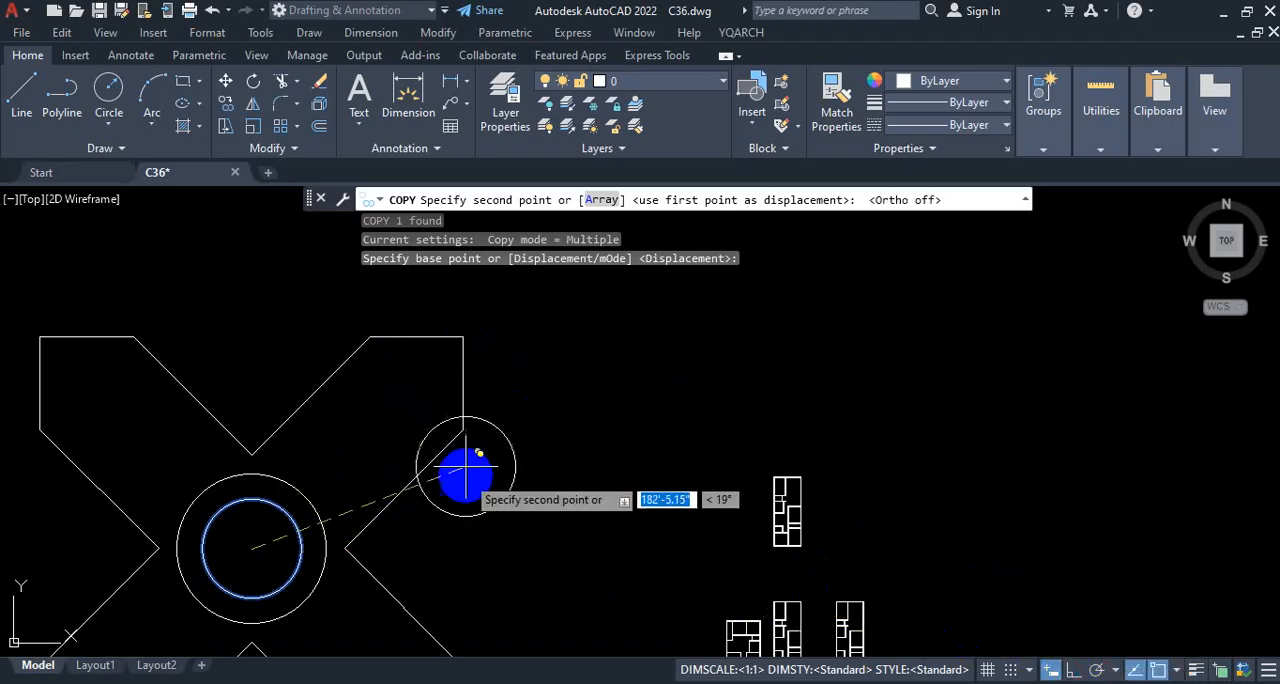
pyautogui.click(1073, 668)
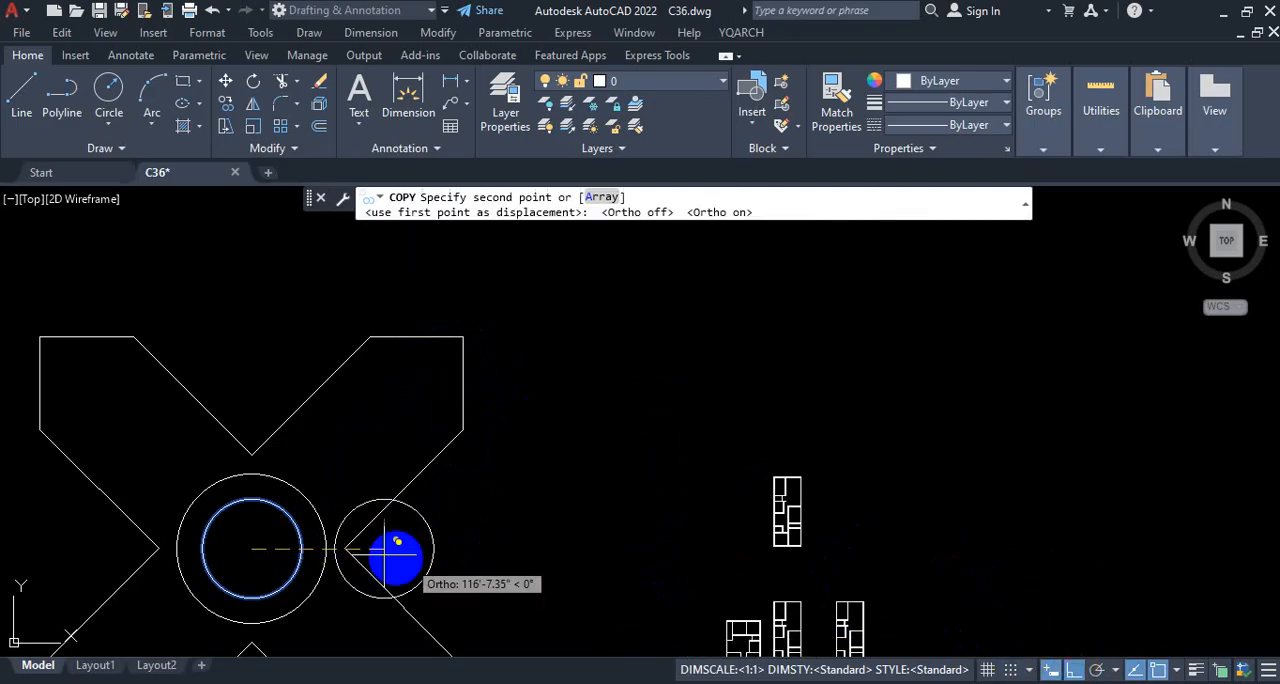
pyautogui.click(463, 337)
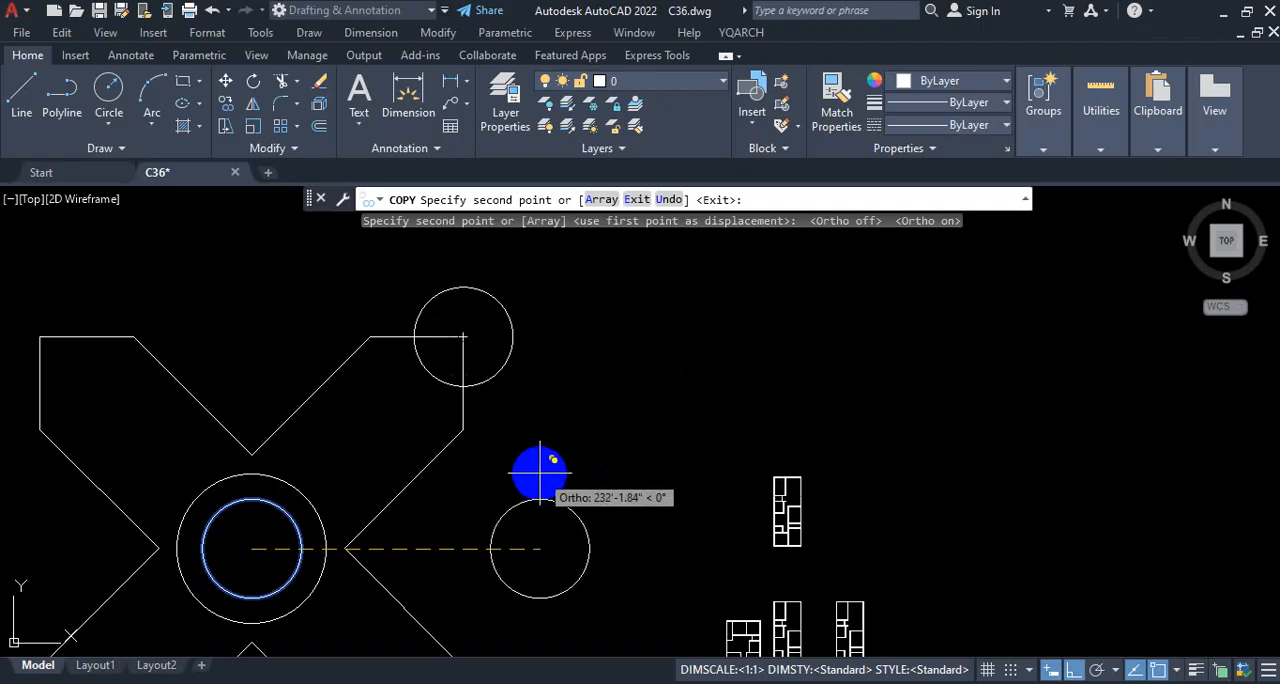
pyautogui.press('Escape')
pyautogui.scroll(-2, 566, 469)
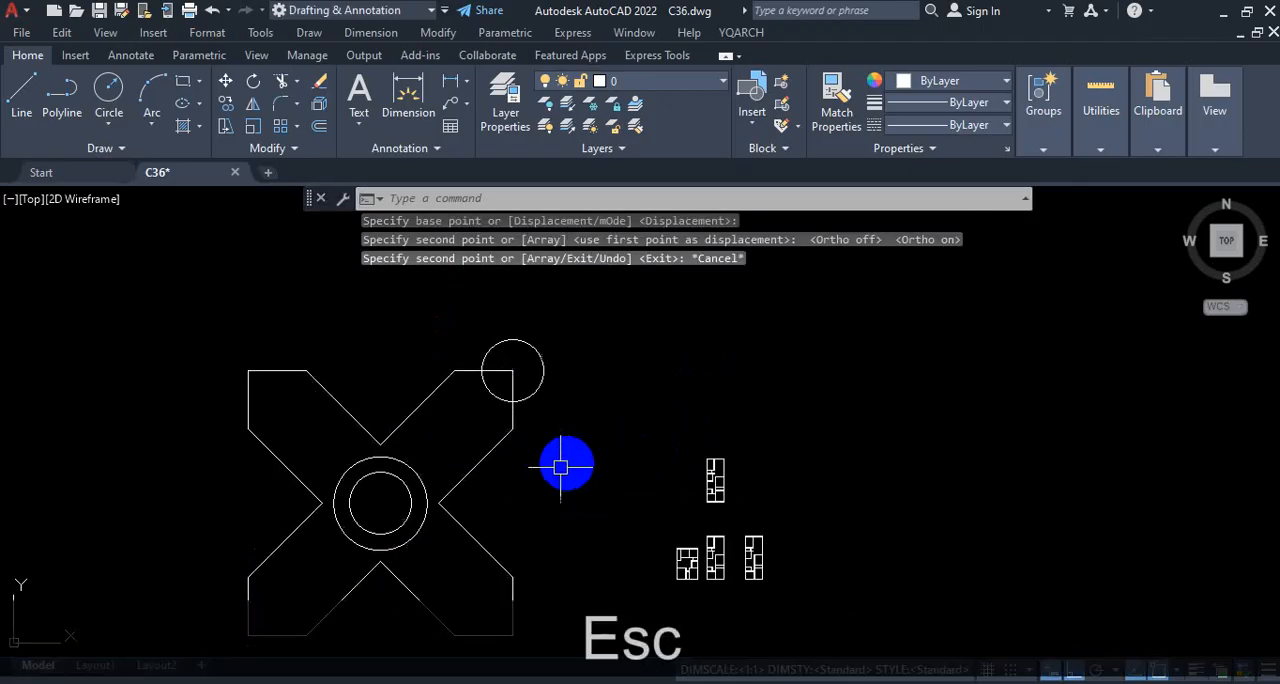
pyautogui.scroll(5, 771, 486)
pyautogui.scroll(-3, 680, 468)
pyautogui.scroll(3, 563, 331)
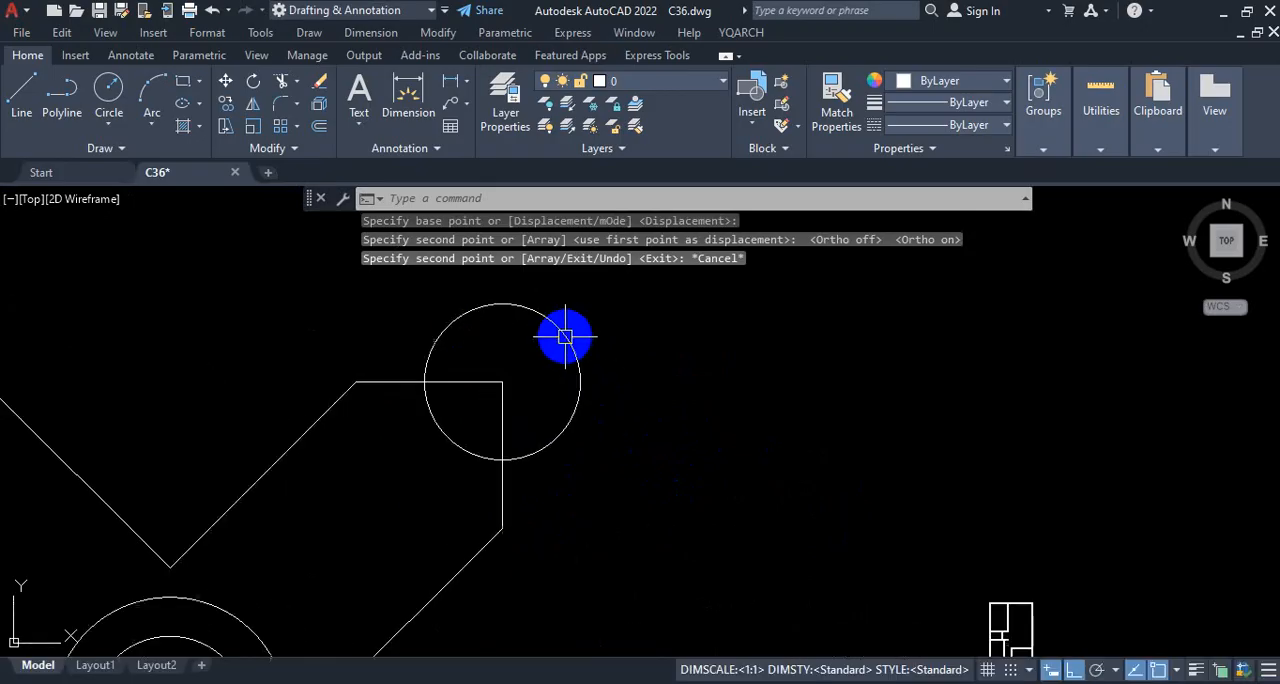
pyautogui.scroll(-2, 592, 377)
pyautogui.scroll(4, 592, 377)
pyautogui.click(680, 325)
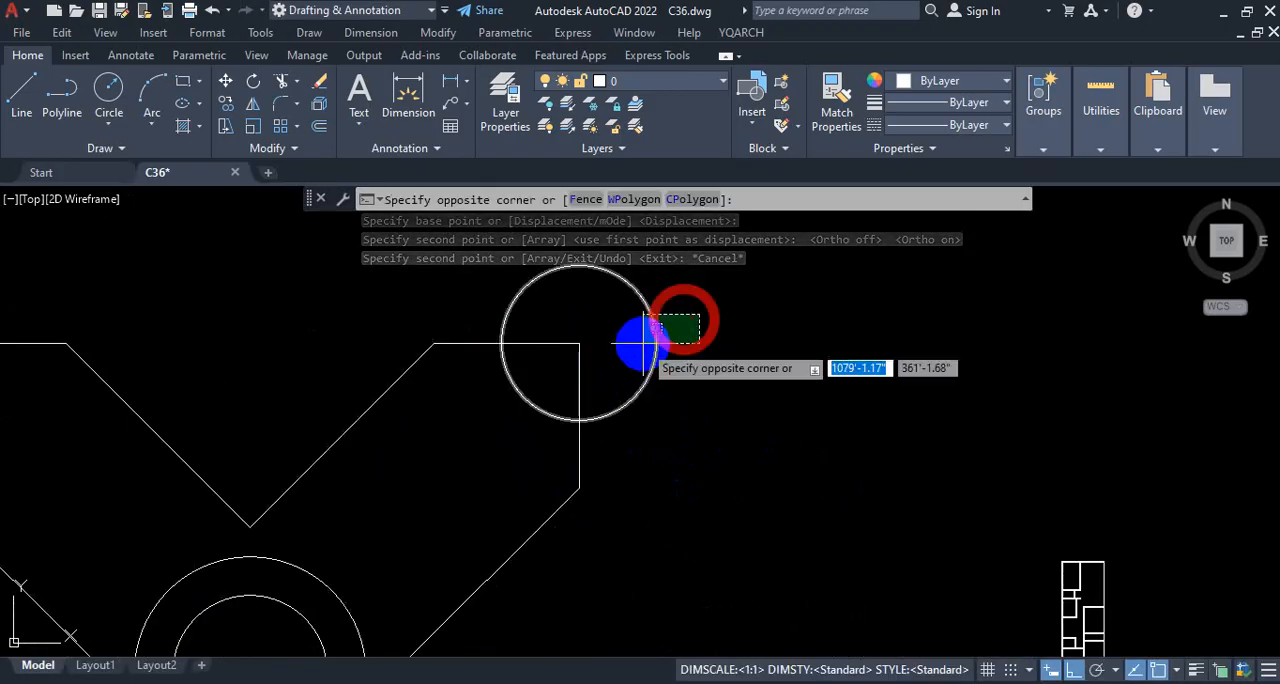
pyautogui.click(654, 374)
pyautogui.scroll(-2, 670, 430)
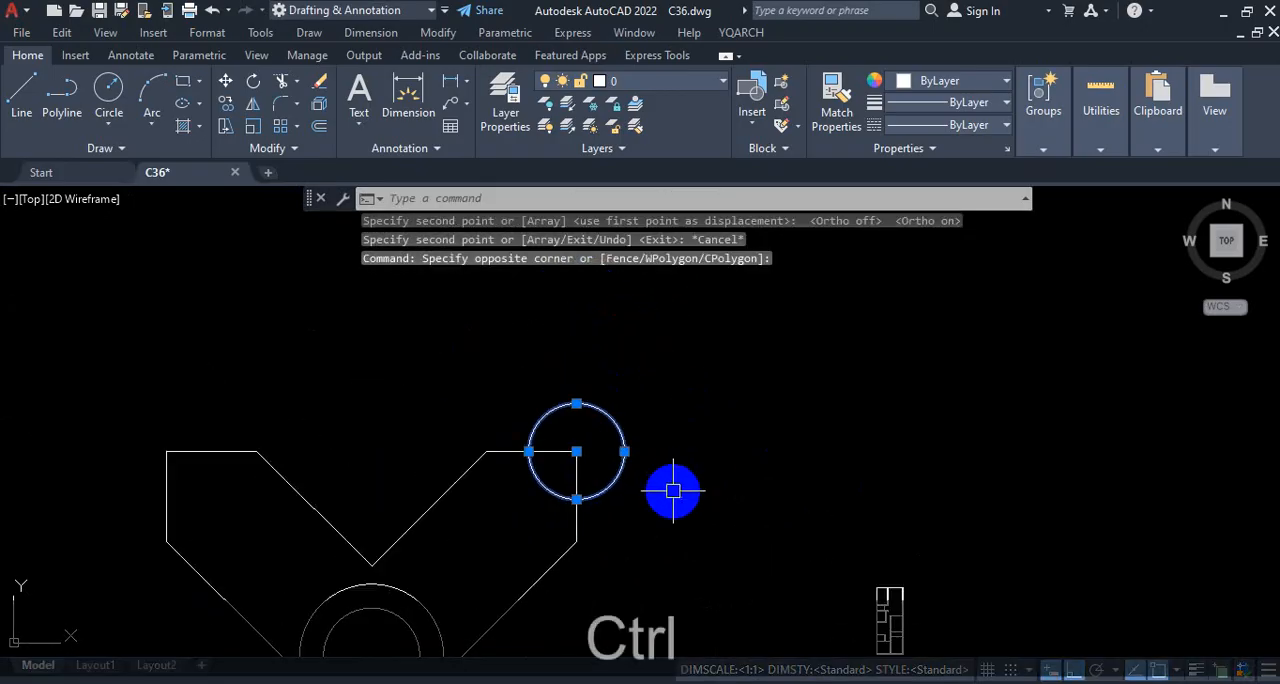
pyautogui.hotkey('ctrl', '1')
pyautogui.moveTo(581, 449)
pyautogui.mouseDown()
pyautogui.moveTo(748, 348)
pyautogui.moveTo(783, 376)
pyautogui.mouseUp()
pyautogui.moveTo(594, 367); pyautogui.dragTo(612, 404)
pyautogui.moveTo(616, 355)
pyautogui.mouseDown()
pyautogui.moveTo(638, 375)
pyautogui.moveTo(638, 345)
pyautogui.mouseUp()
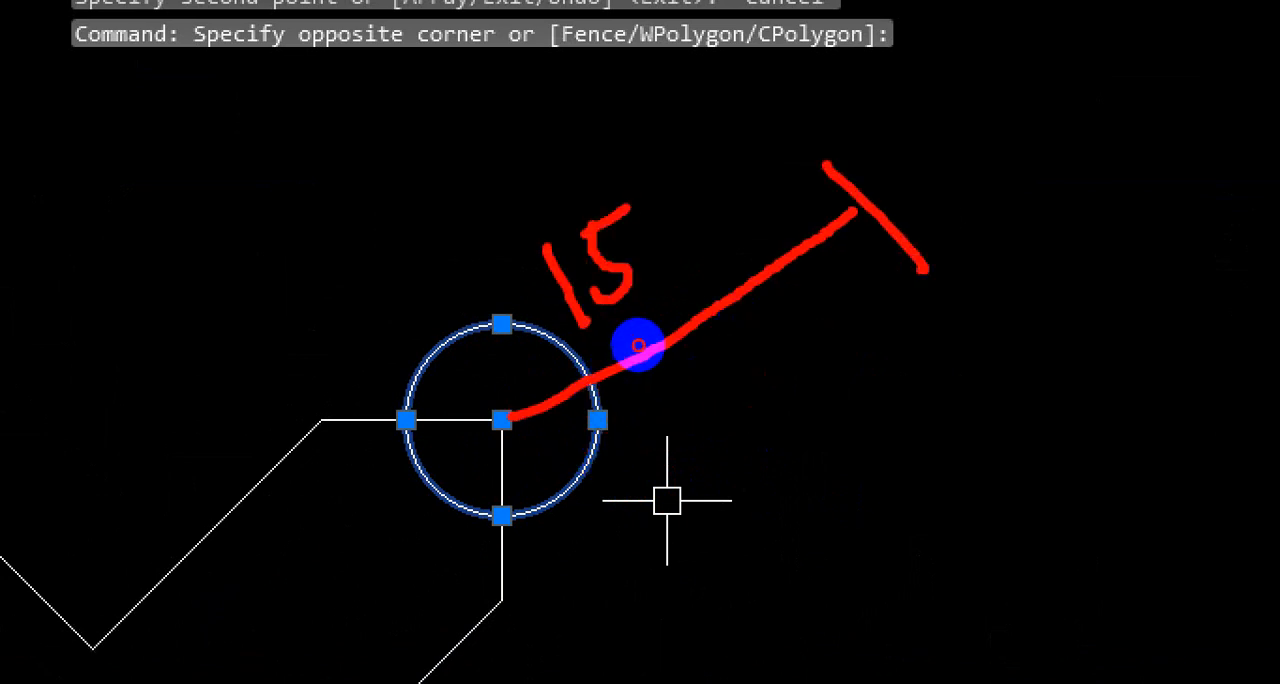
pyautogui.moveTo(703, 130); pyautogui.dragTo(673, 183)
pyautogui.moveTo(502, 427); pyautogui.dragTo(890, 405)
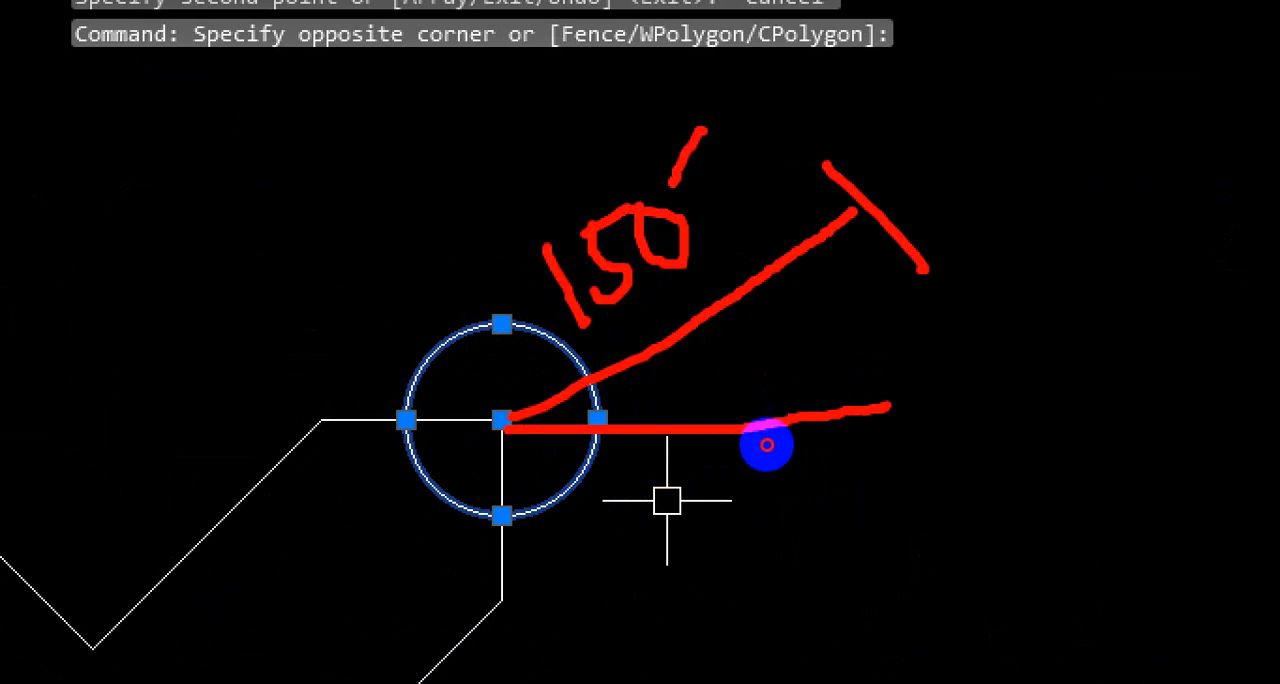
pyautogui.moveTo(653, 347); pyautogui.dragTo(696, 432)
pyautogui.click(717, 346)
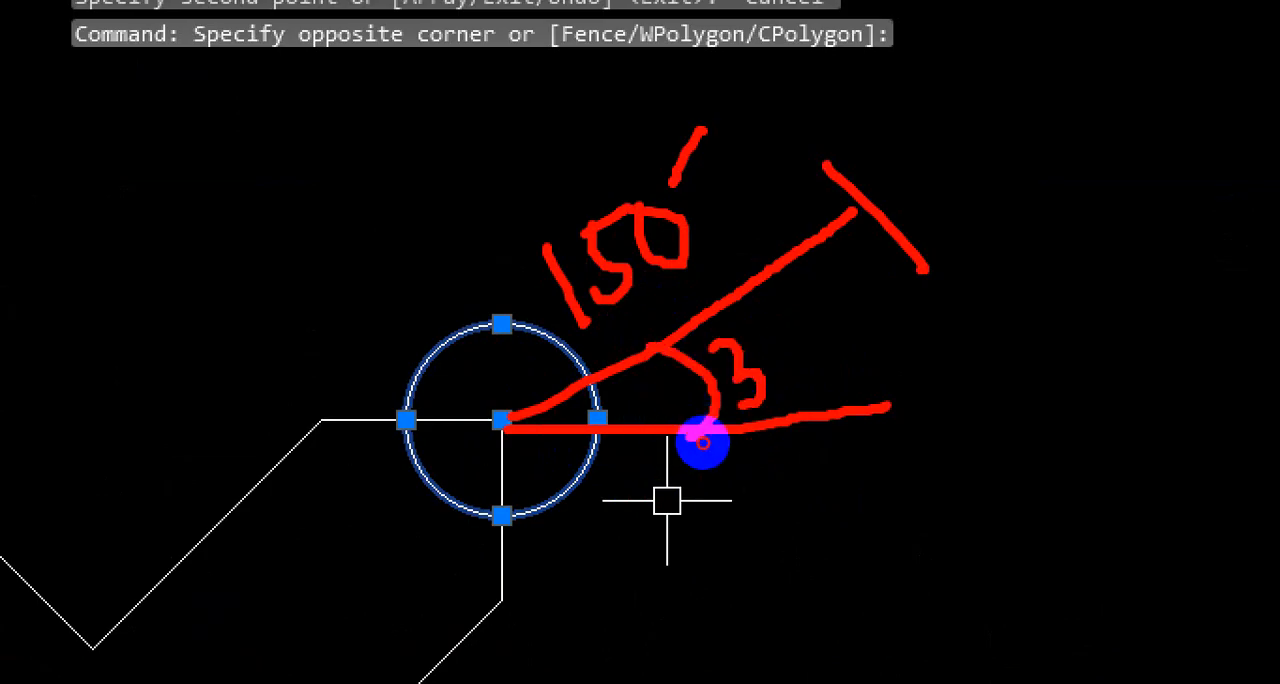
pyautogui.moveTo(781, 334)
pyautogui.mouseDown()
pyautogui.moveTo(772, 374)
pyautogui.moveTo(814, 288)
pyautogui.mouseUp()
pyautogui.click(814, 299)
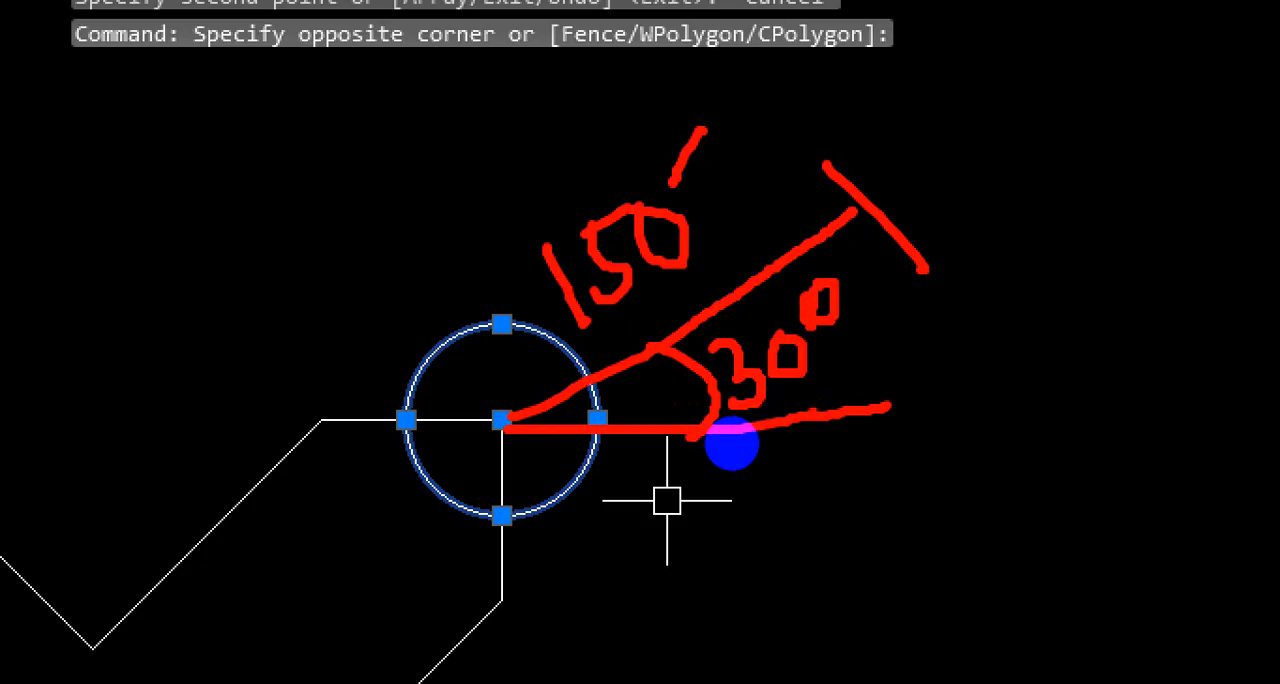
pyautogui.press('Escape')
pyautogui.scroll(5, 600, 428)
pyautogui.press('Escape')
# Step: Start the Copy command on the circle at the cross's upper-right corner, with its center as base point and ortho mode off
pyautogui.click(681, 375)
pyautogui.click(598, 444)
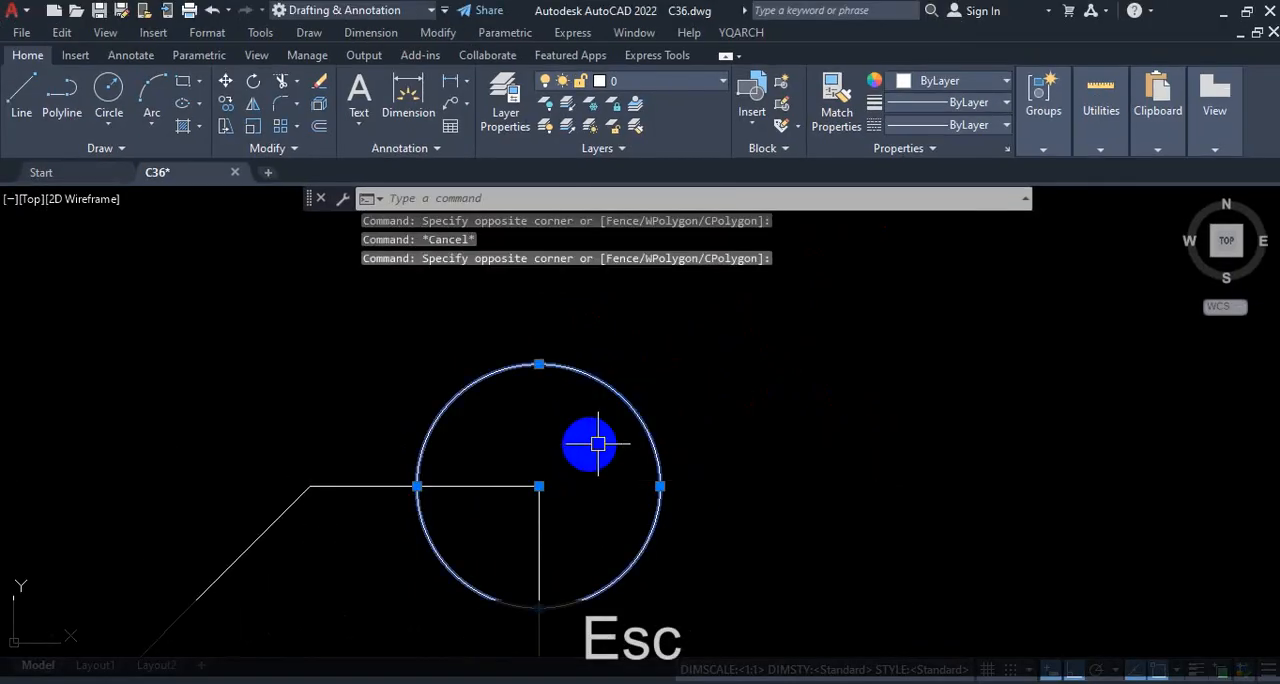
pyautogui.write('co')
pyautogui.press('Return')
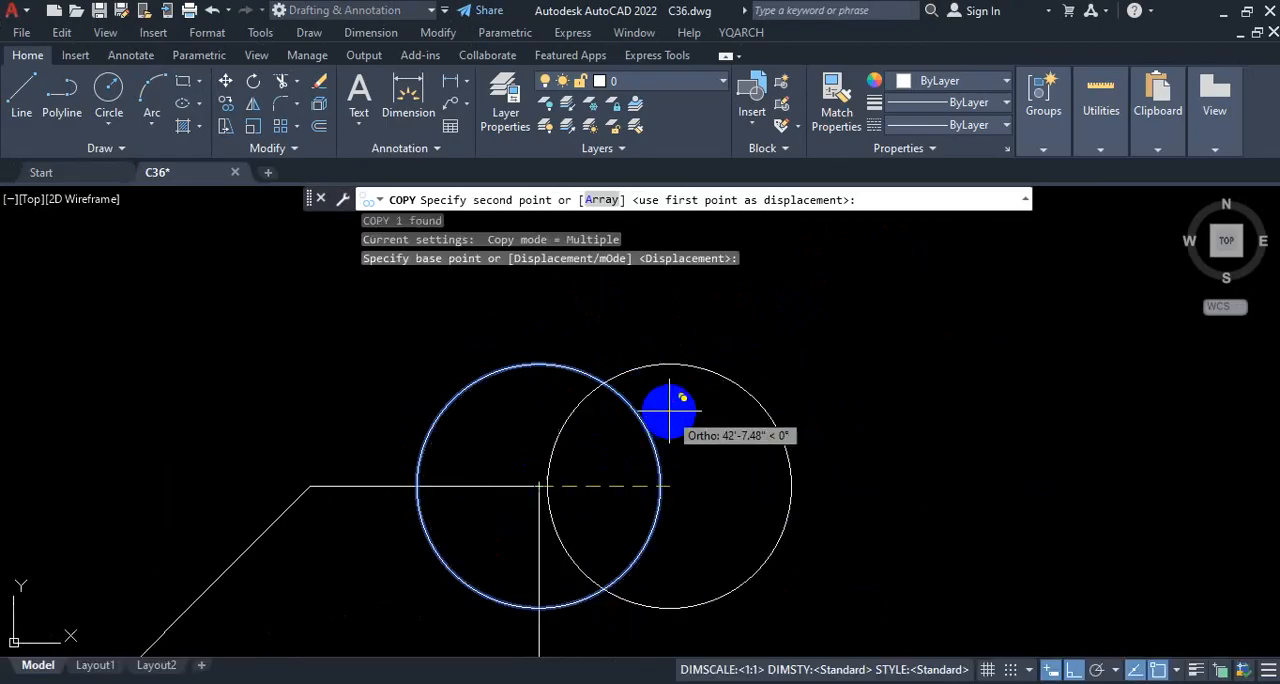
pyautogui.click(1080, 672)
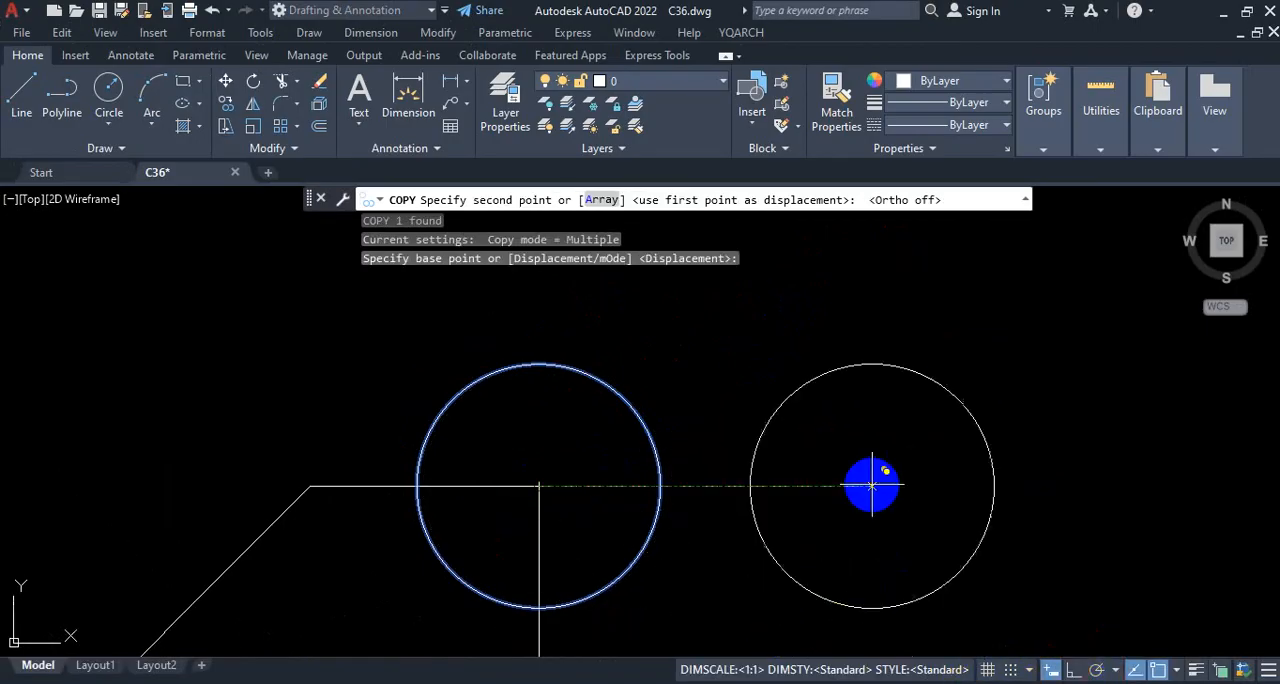
pyautogui.scroll(-4, 785, 470)
pyautogui.scroll(2, 823, 410)
pyautogui.hotkey('ctrl', '1')
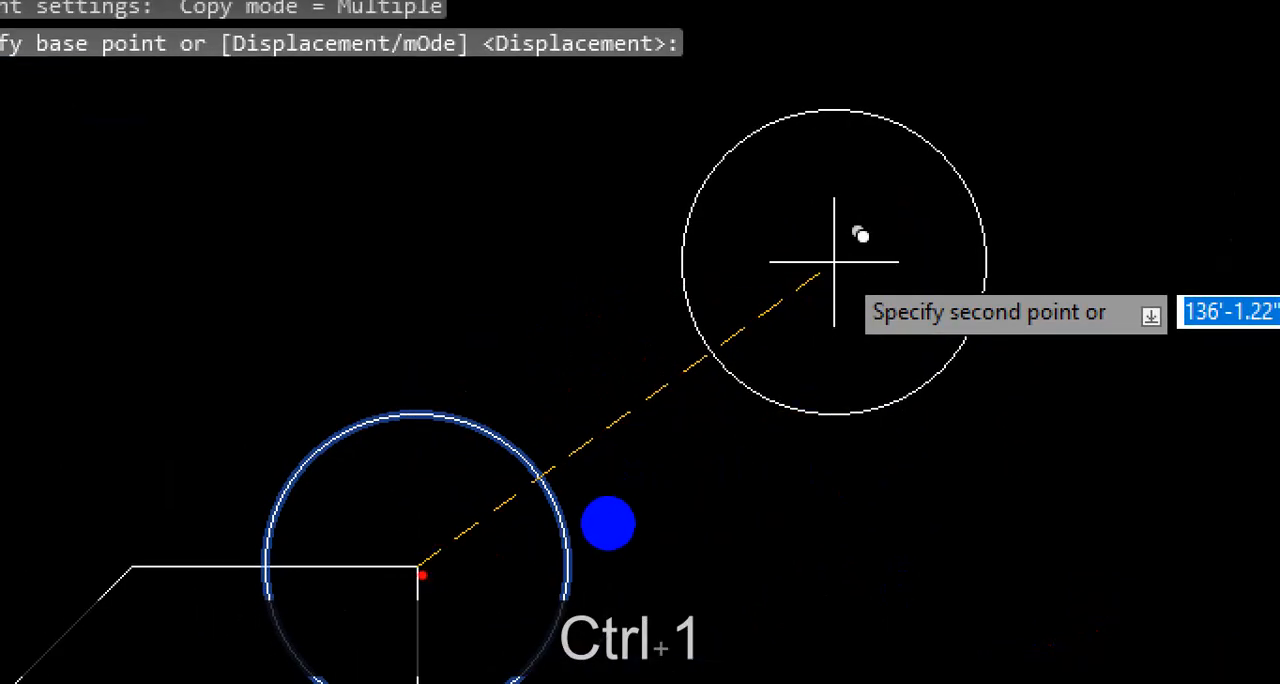
pyautogui.moveTo(420, 575); pyautogui.dragTo(800, 343)
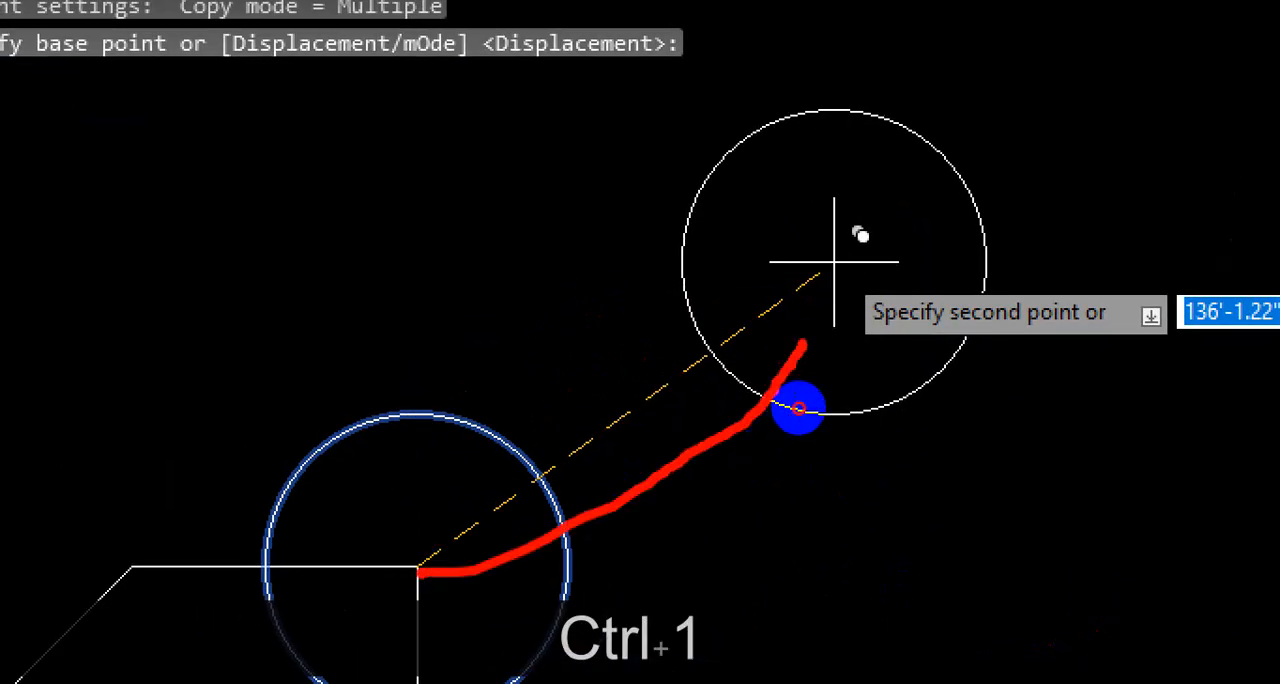
pyautogui.moveTo(403, 578)
pyautogui.mouseDown()
pyautogui.moveTo(822, 584)
pyautogui.moveTo(826, 549)
pyautogui.mouseUp()
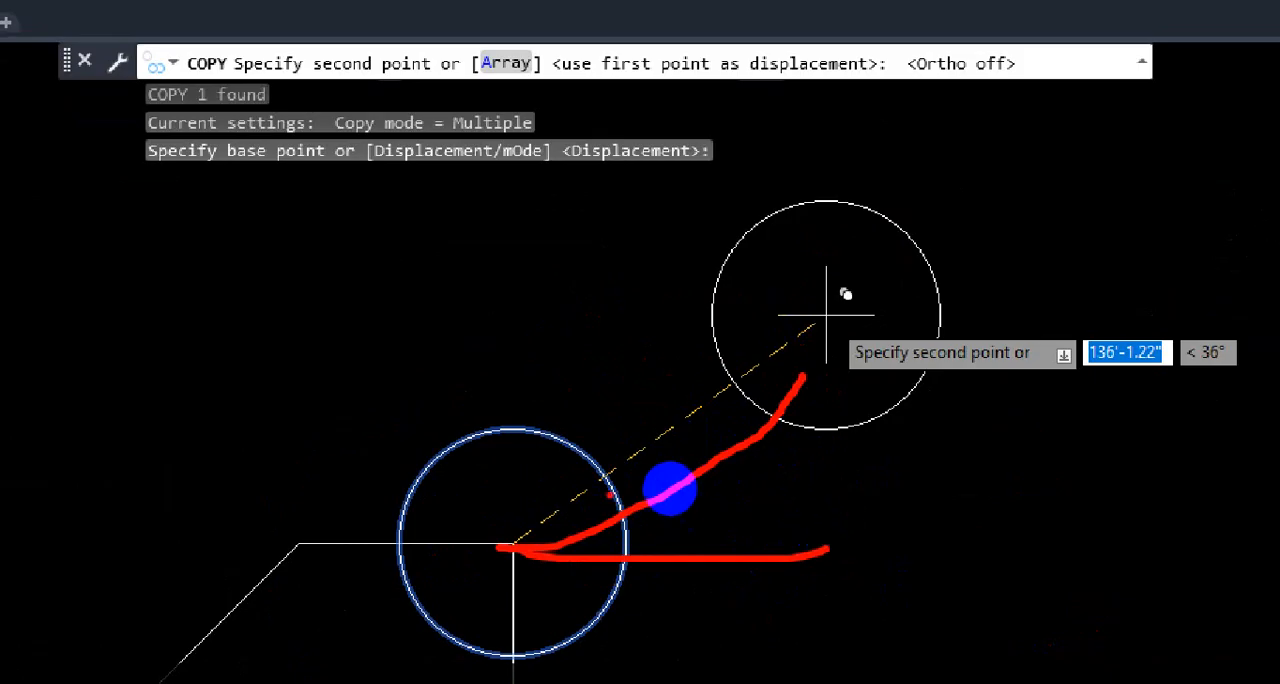
pyautogui.moveTo(610, 493); pyautogui.dragTo(652, 559)
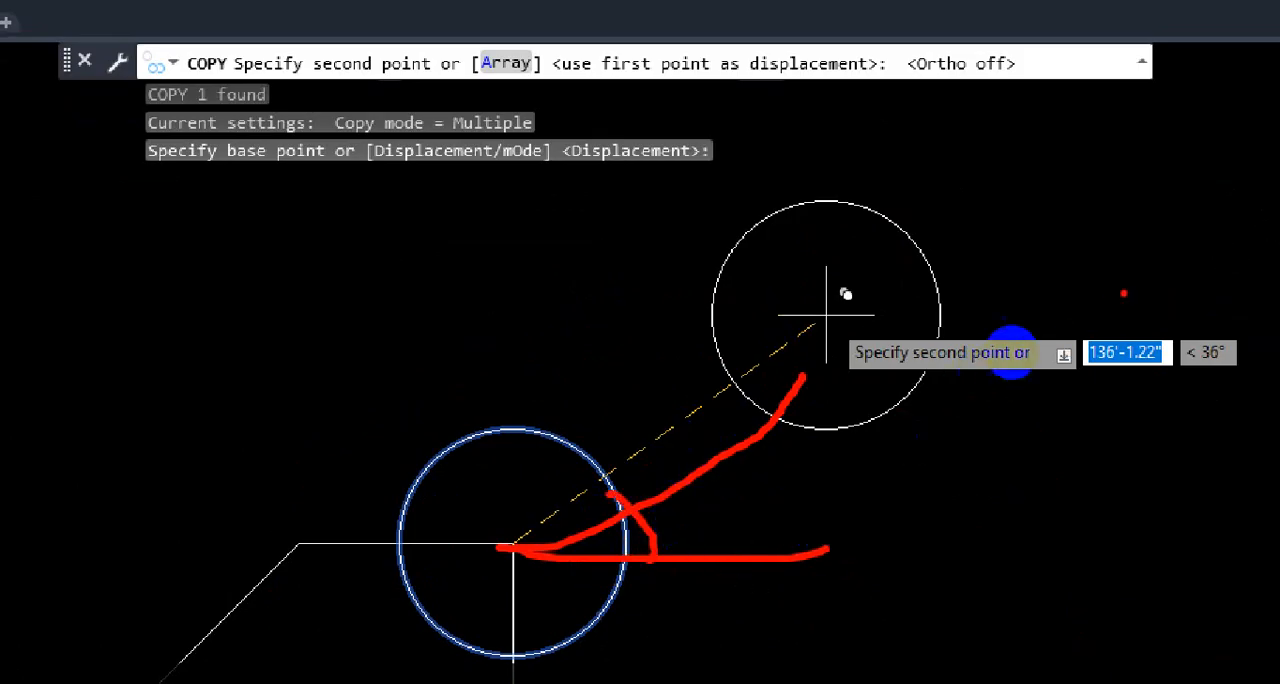
pyautogui.moveTo(1066, 353)
pyautogui.mouseDown()
pyautogui.moveTo(1234, 413)
pyautogui.moveTo(1148, 282)
pyautogui.mouseUp()
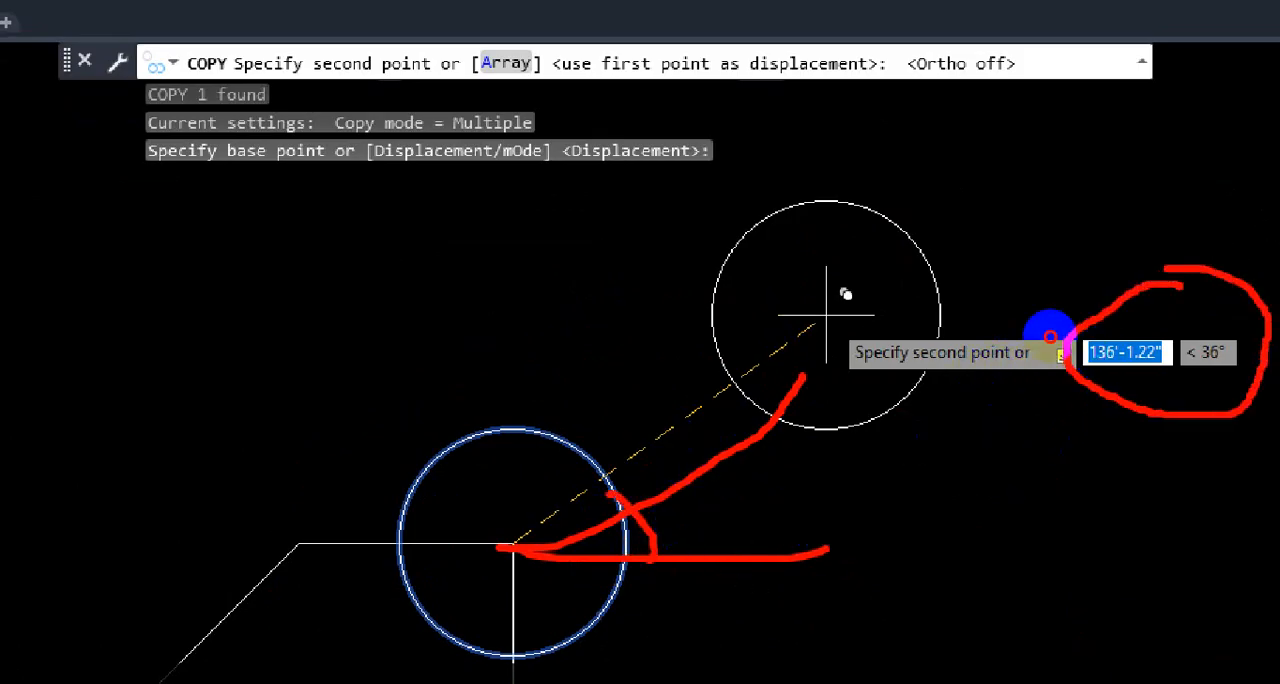
pyautogui.moveTo(885, 385); pyautogui.dragTo(1025, 373)
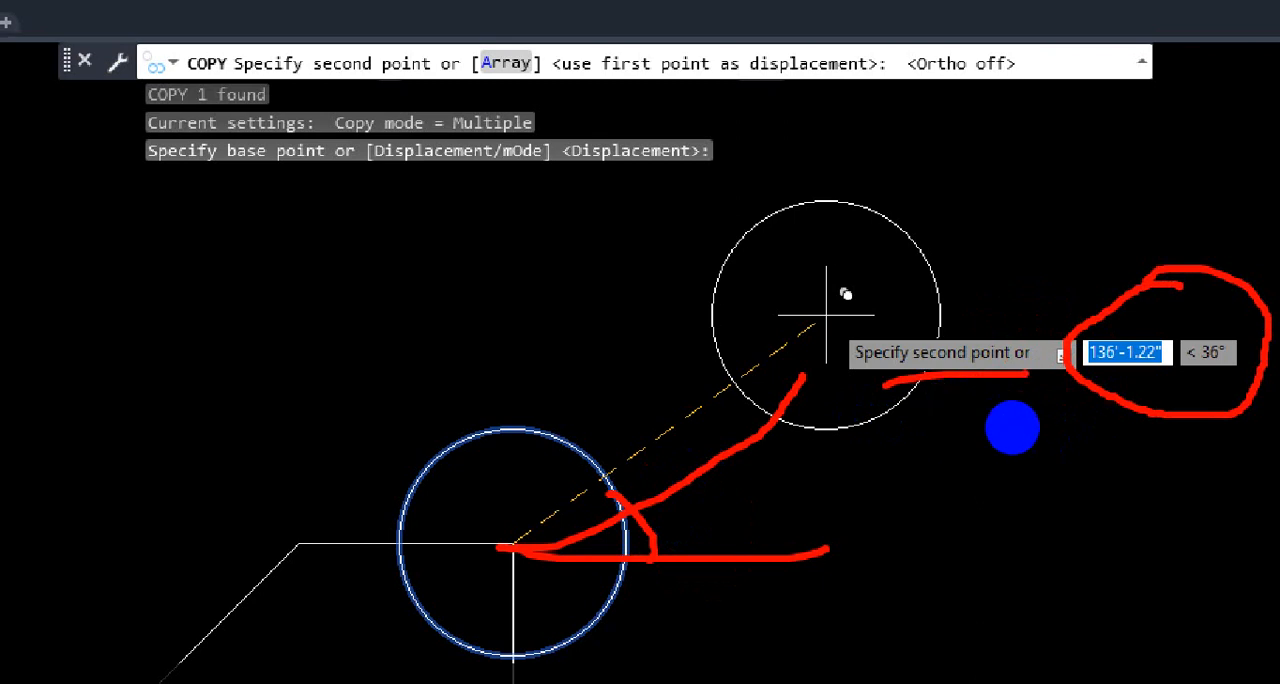
pyautogui.moveTo(510, 545)
pyautogui.mouseDown()
pyautogui.moveTo(580, 460)
pyautogui.moveTo(790, 352)
pyautogui.mouseUp()
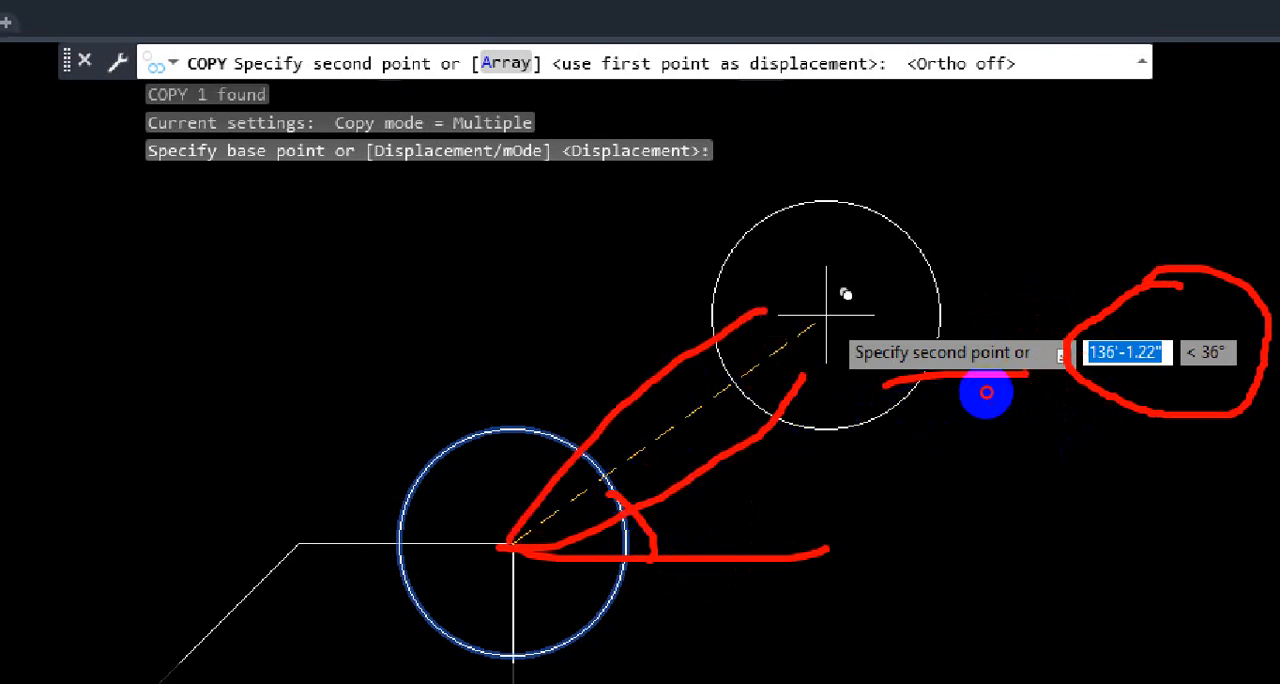
pyautogui.moveTo(1133, 307); pyautogui.dragTo(1135, 336)
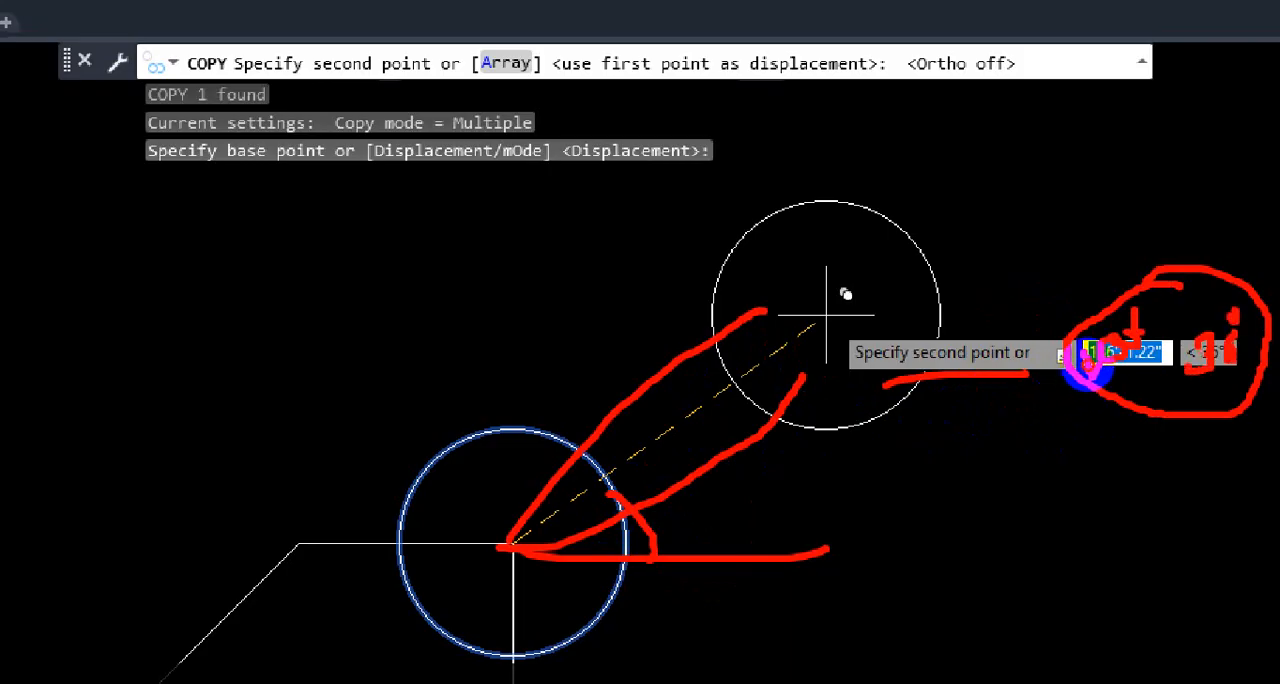
pyautogui.press('Escape')
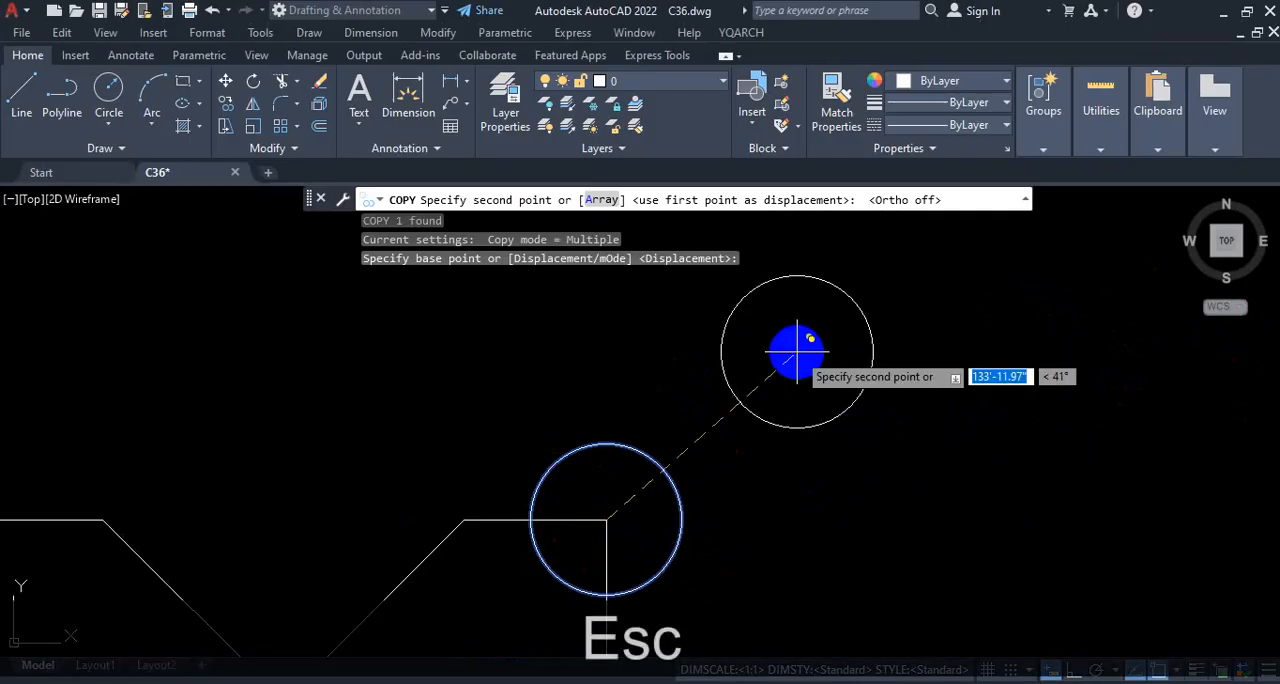
# Step: Place the circle copy at a distance of 150' and an angle of 30° from the base point, and end copying
pyautogui.write('150')
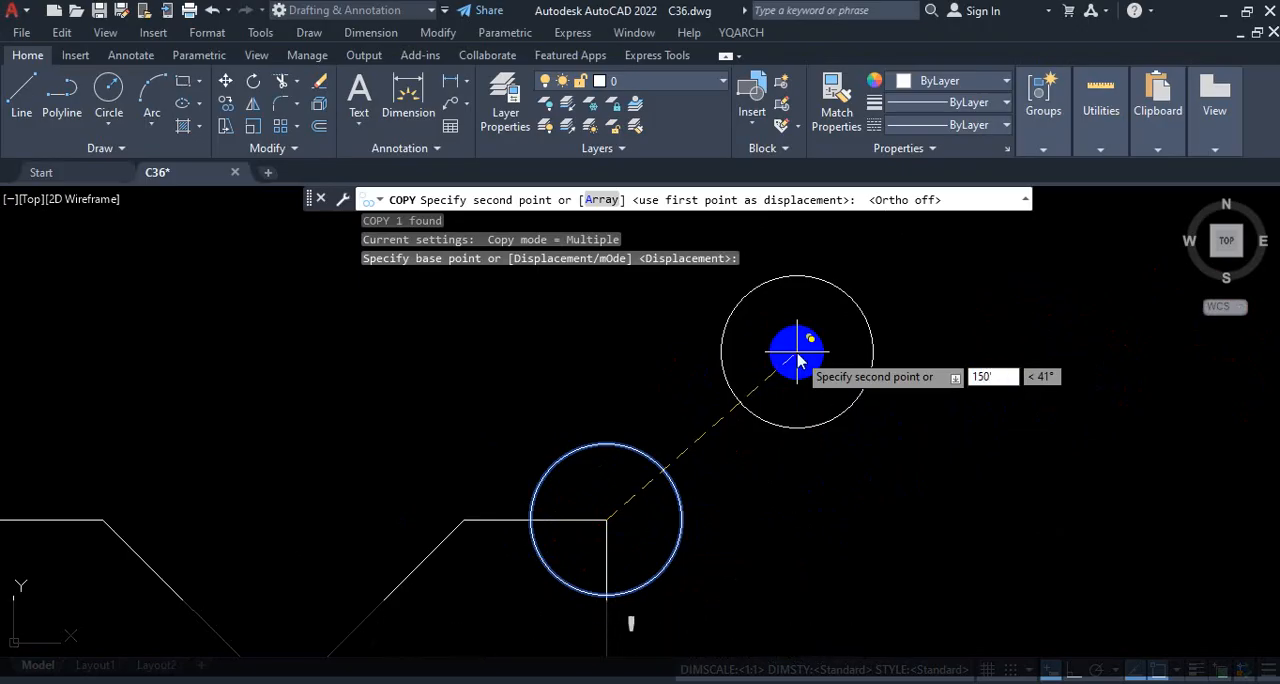
pyautogui.press('Tab')
pyautogui.write('30')
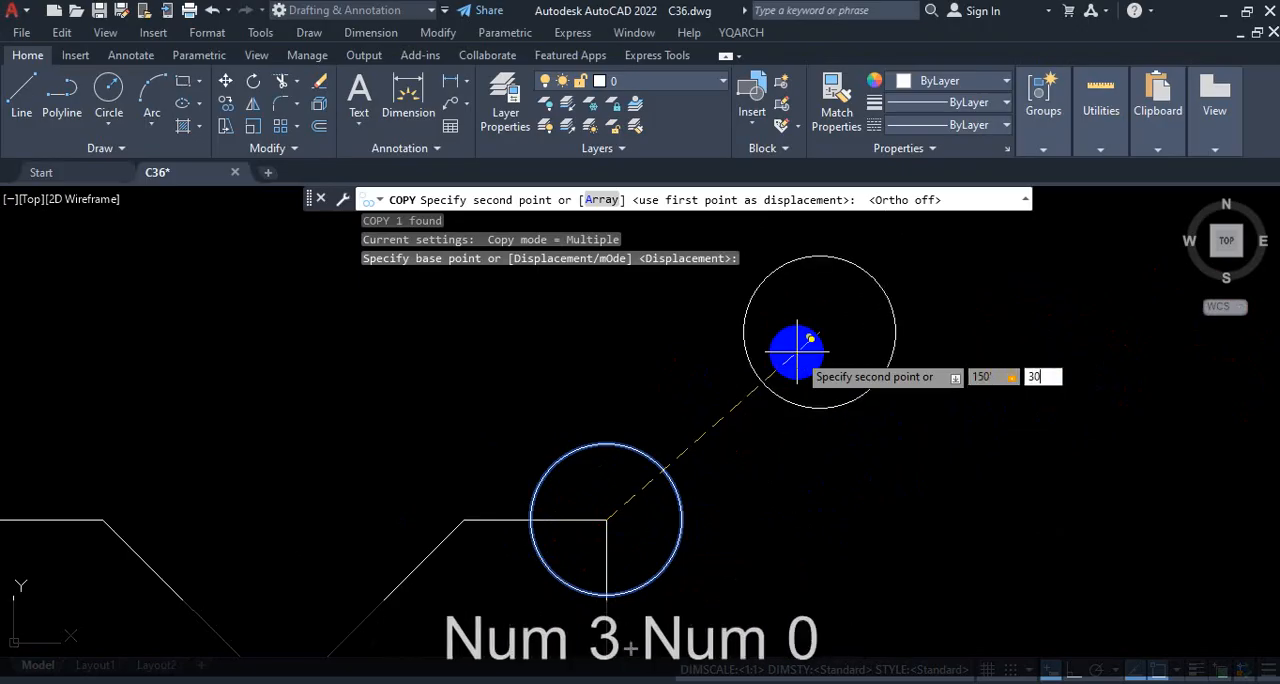
pyautogui.press('Return')
pyautogui.press('Escape')
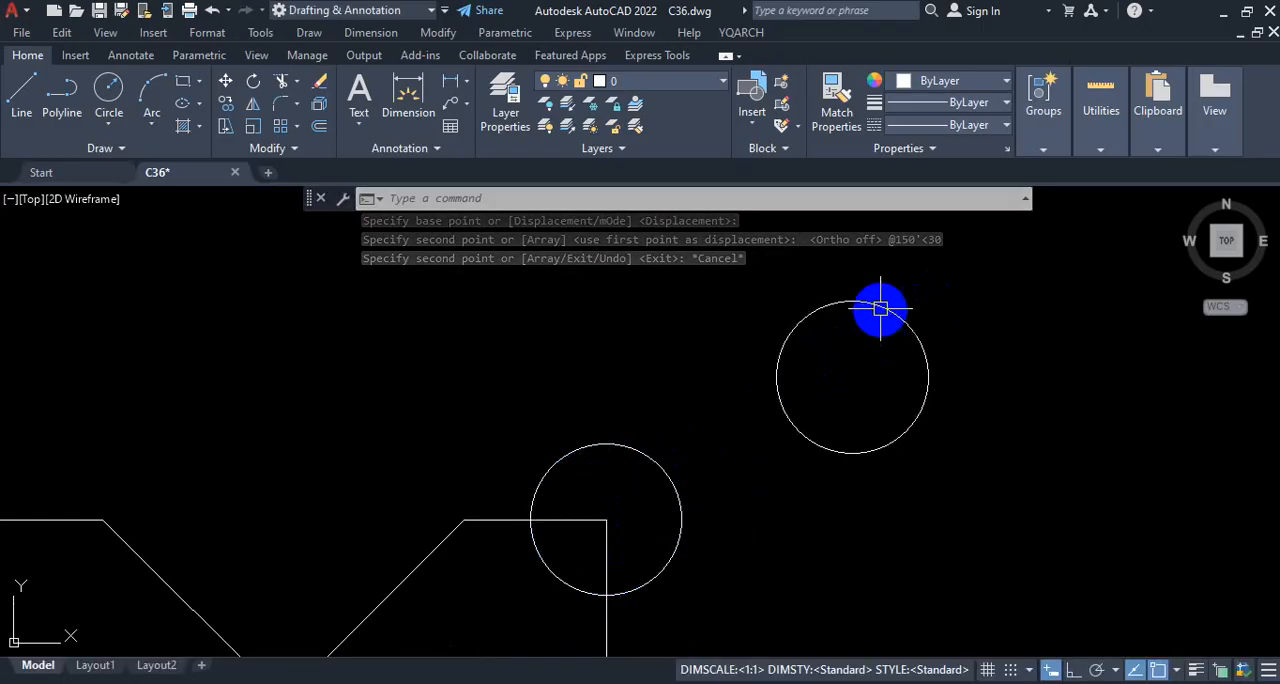
# Step: Select the rightmost floor plan in the lower row and start copying it from its lower-left outer corner
pyautogui.scroll(-6, 868, 370)
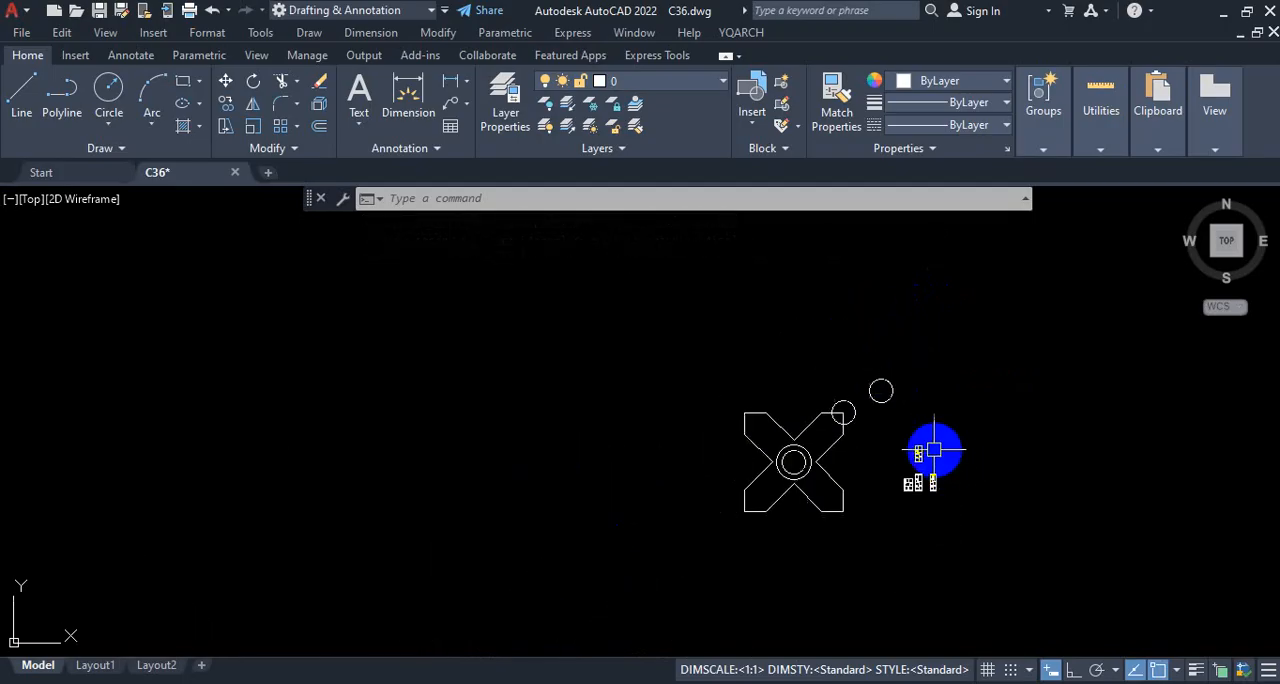
pyautogui.scroll(4, 922, 457)
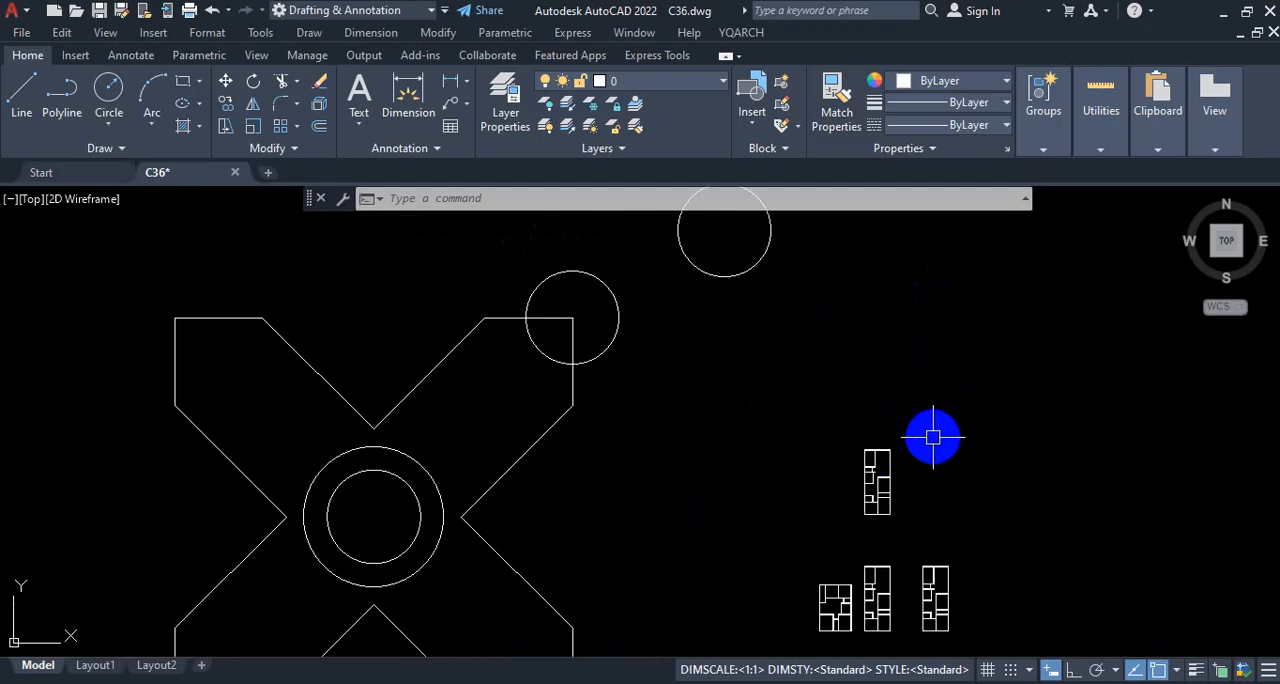
pyautogui.scroll(4, 903, 491)
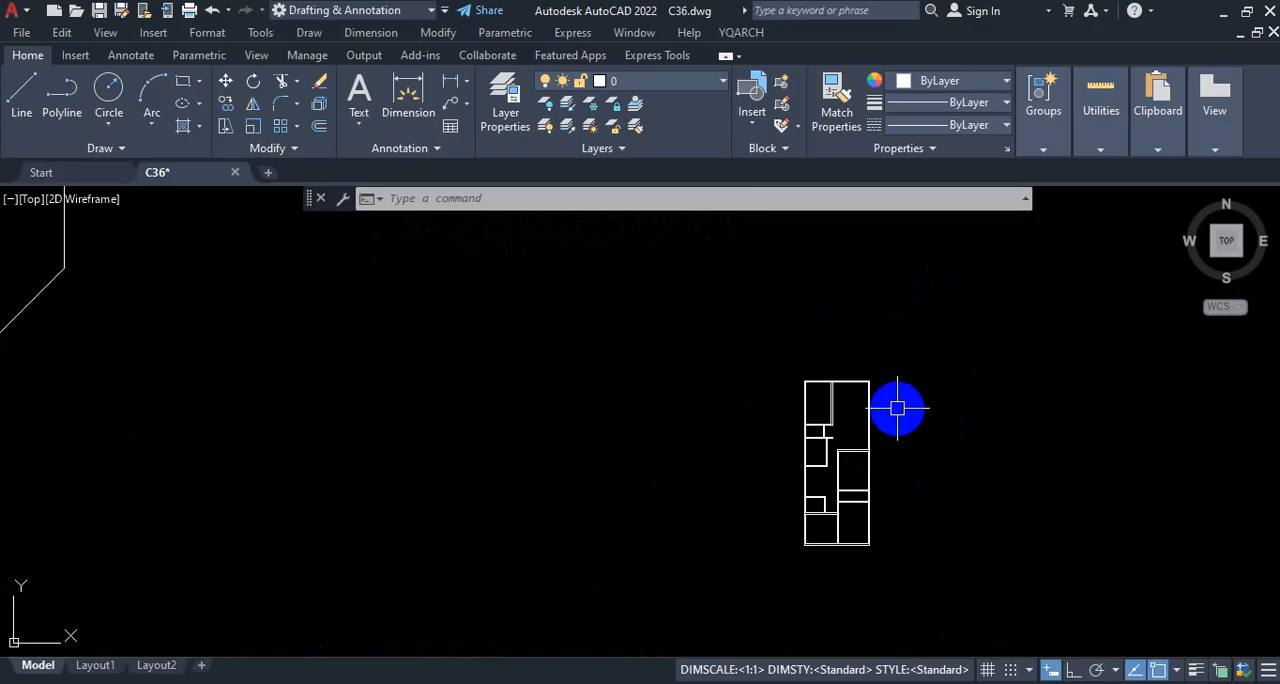
pyautogui.scroll(-4, 891, 351)
pyautogui.scroll(4, 948, 497)
pyautogui.click(967, 327)
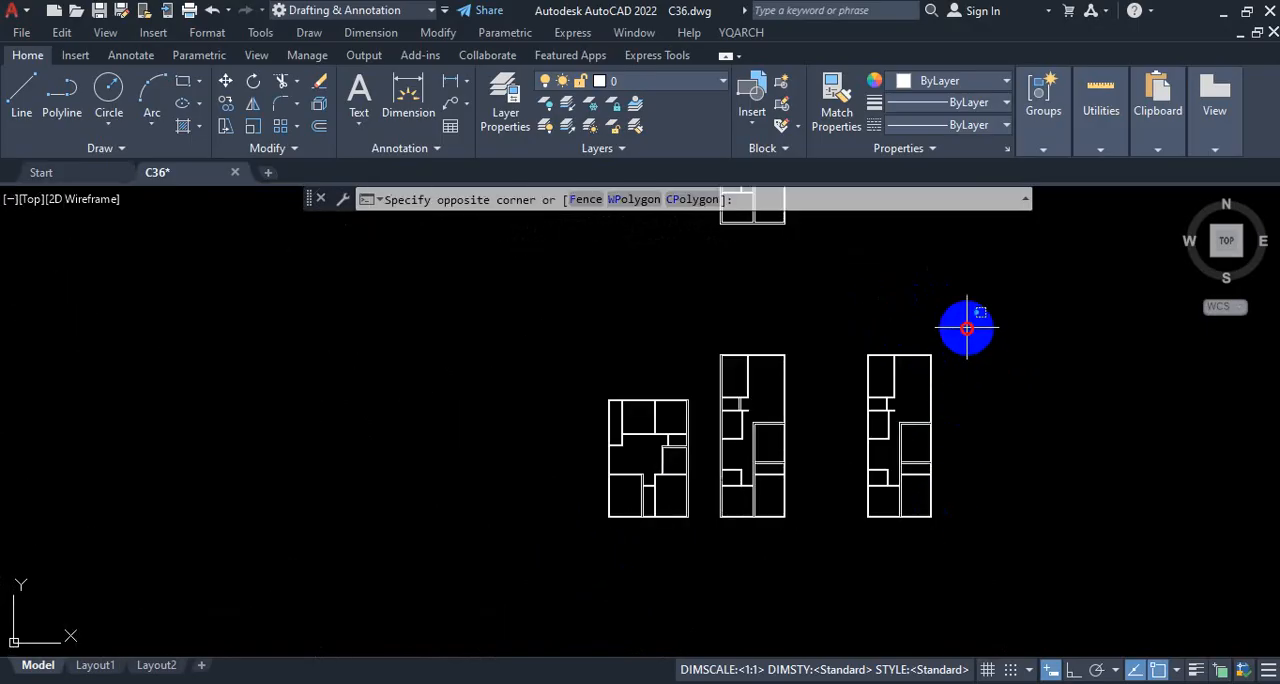
pyautogui.click(847, 575)
pyautogui.write('CO')
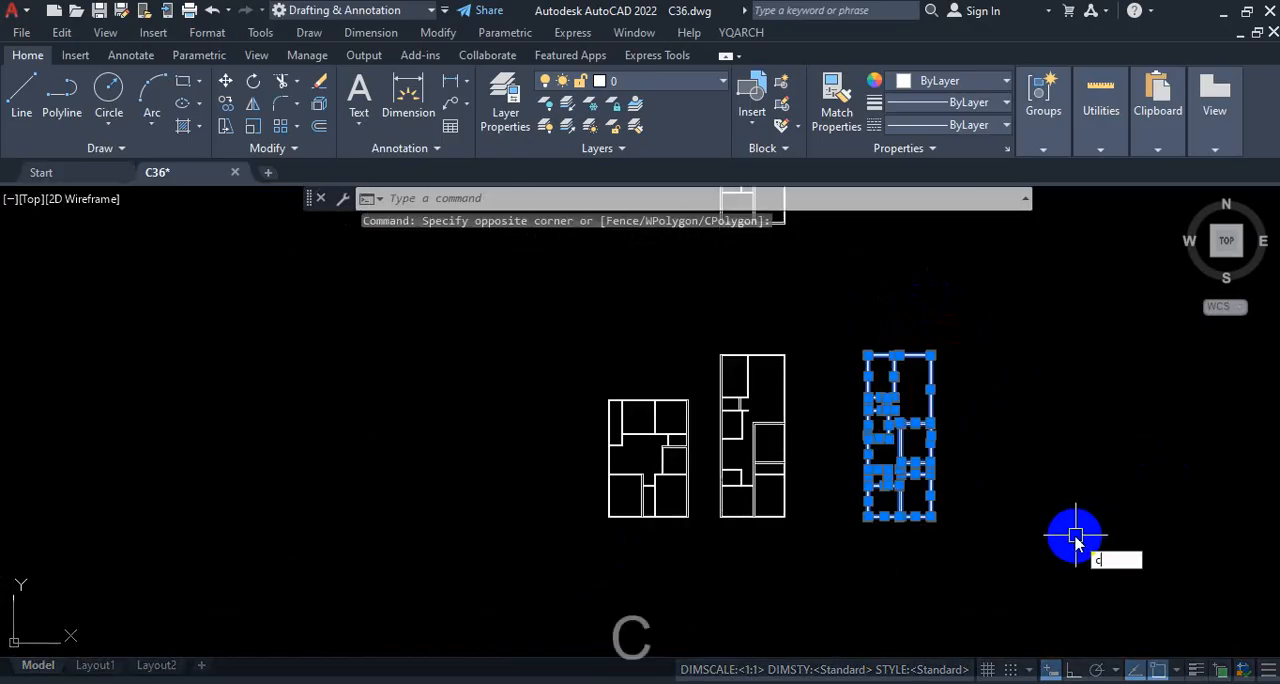
pyautogui.press('Return')
pyautogui.scroll(5, 934, 551)
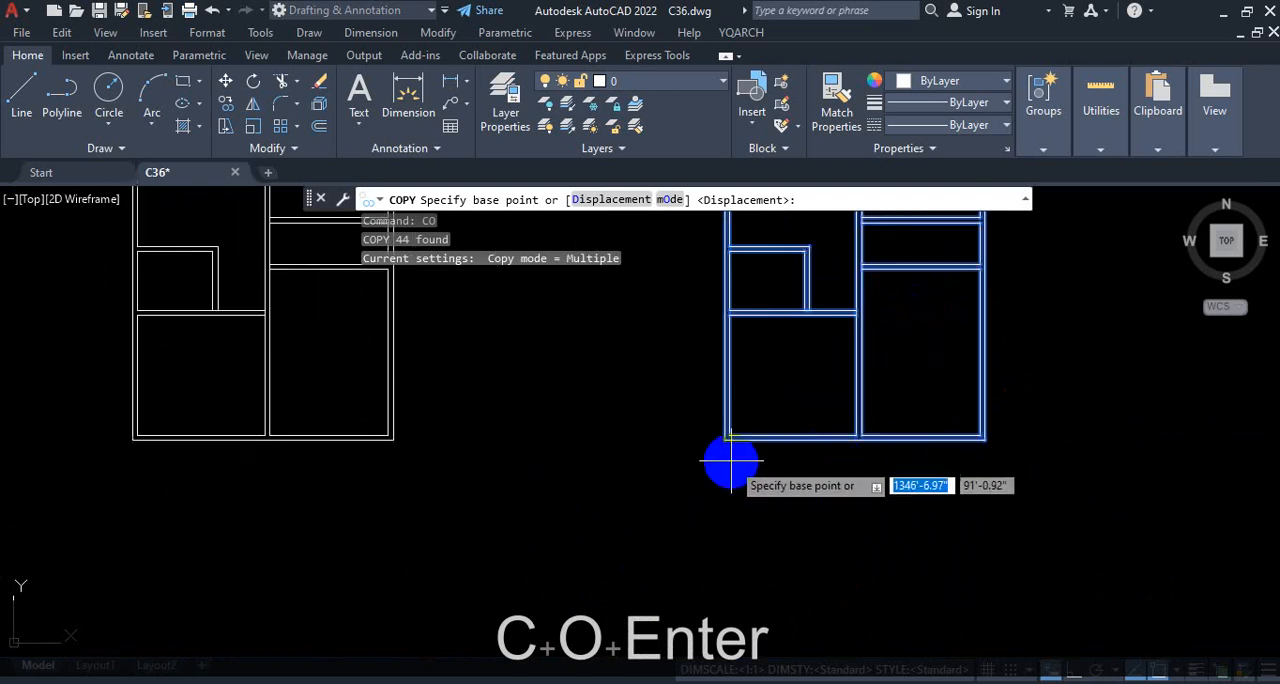
pyautogui.click(726, 440)
# Step: Turn ortho mode on, place one floor plan copy horizontally to the right of the original, and end copying
pyautogui.scroll(-5, 690, 410)
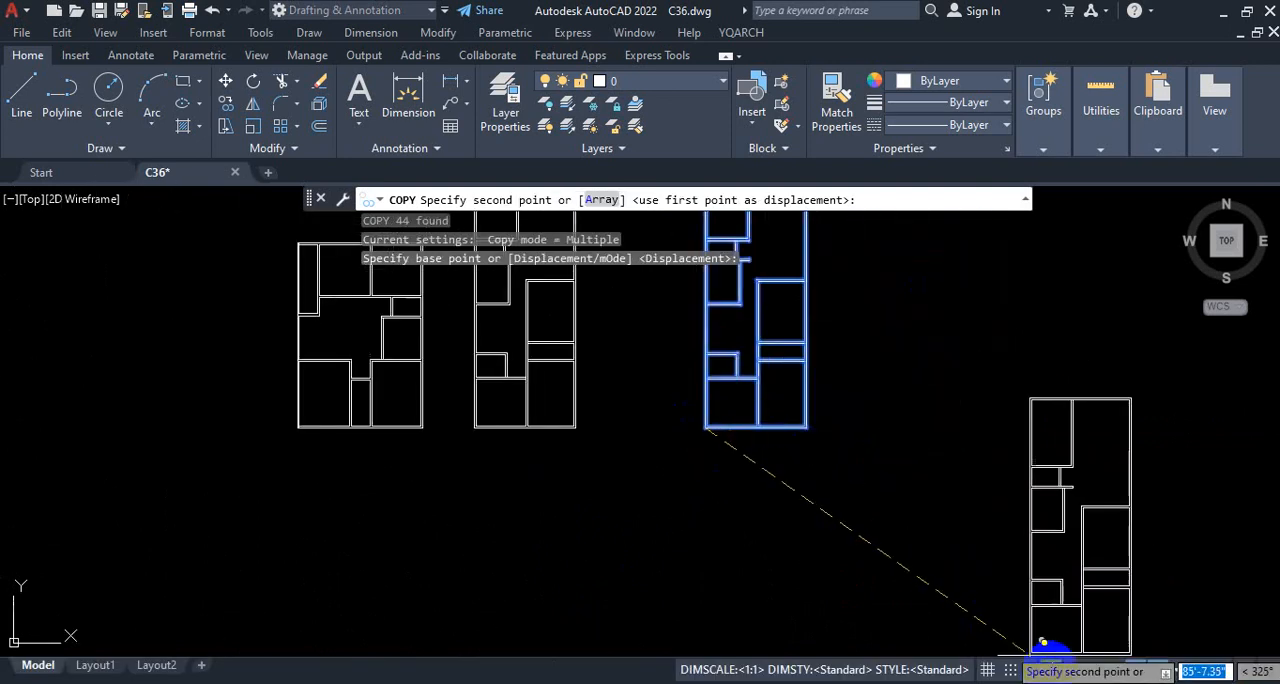
pyautogui.click(1076, 670)
pyautogui.click(879, 443)
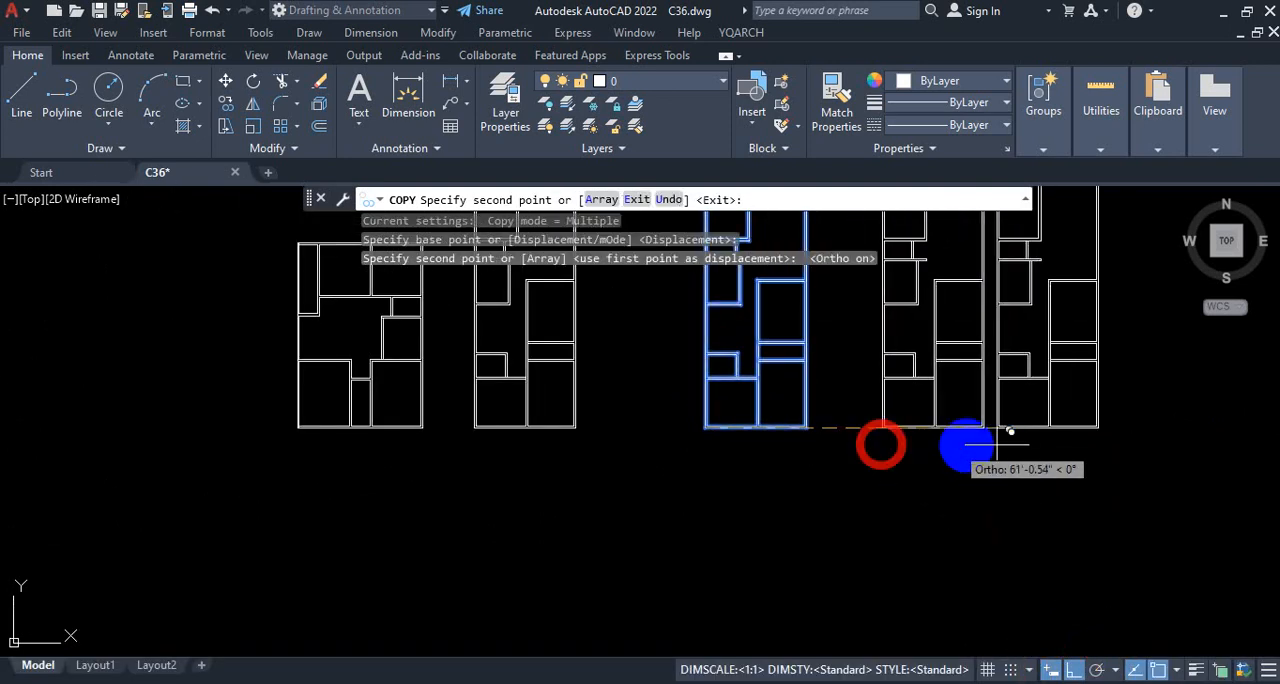
pyautogui.scroll(1, 955, 570)
pyautogui.scroll(-5, 894, 544)
pyautogui.press('Escape')
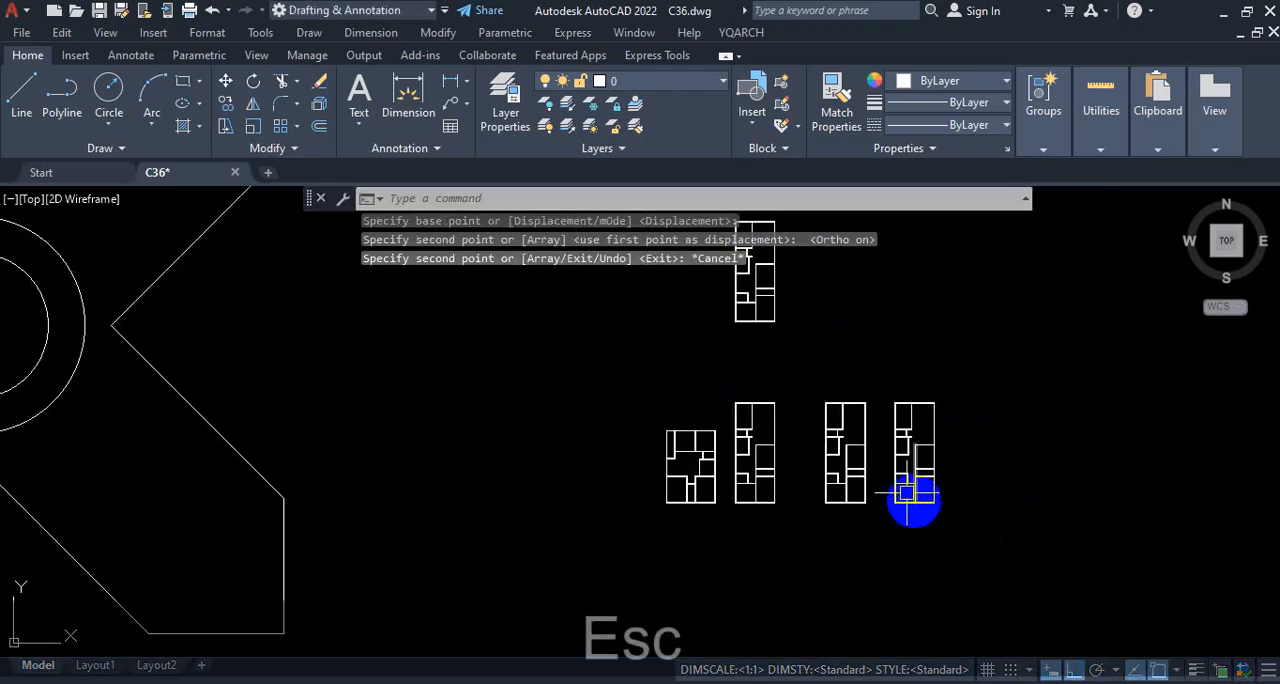
pyautogui.scroll(4, 905, 530)
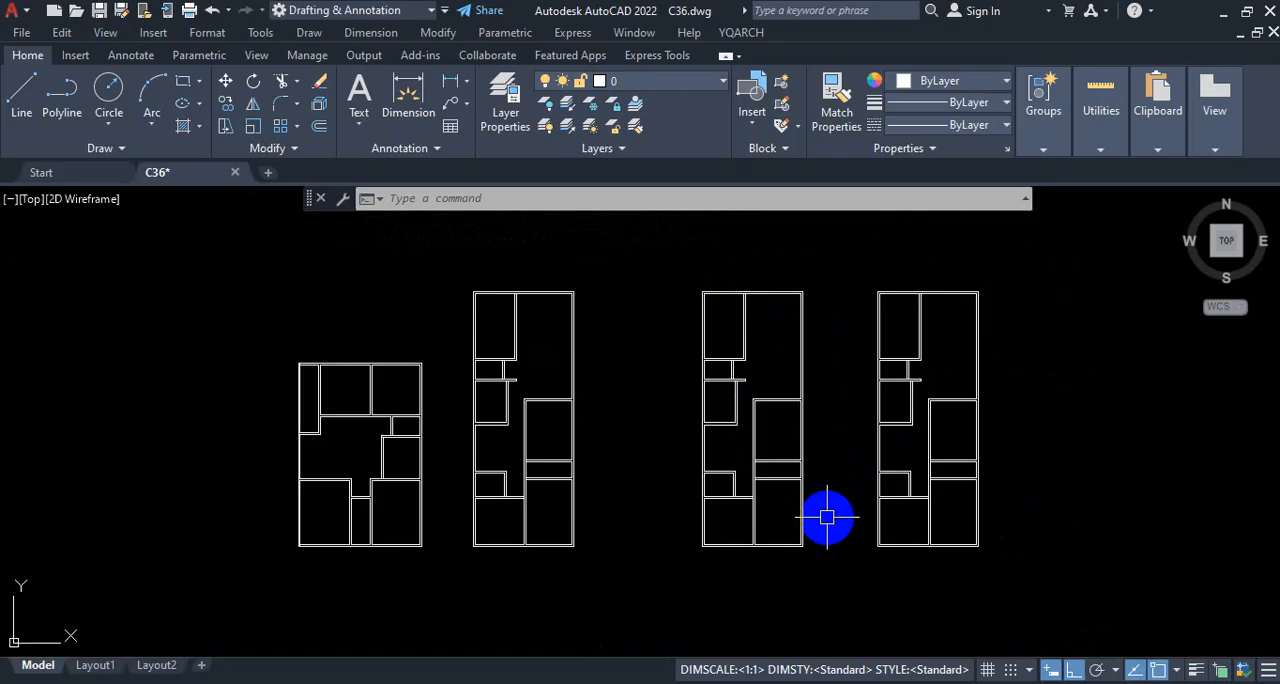
pyautogui.press('Escape')
pyautogui.scroll(-2, 827, 517)
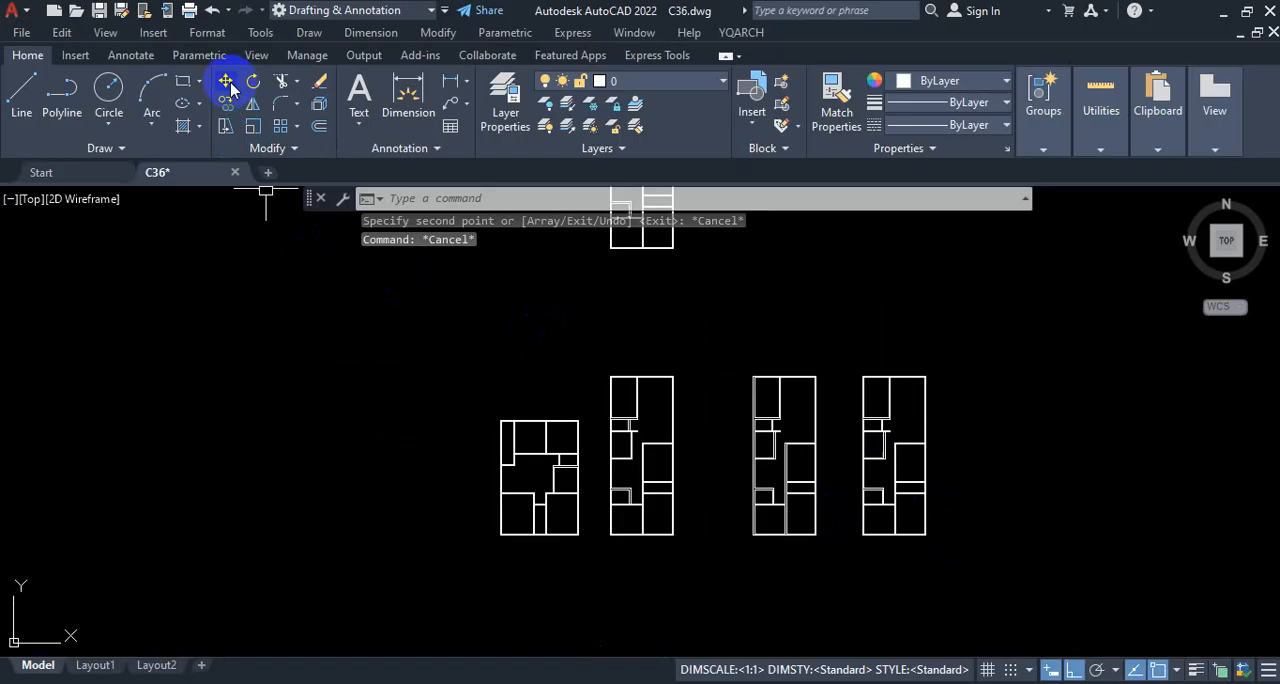
pyautogui.hotkey('ctrl', '1')
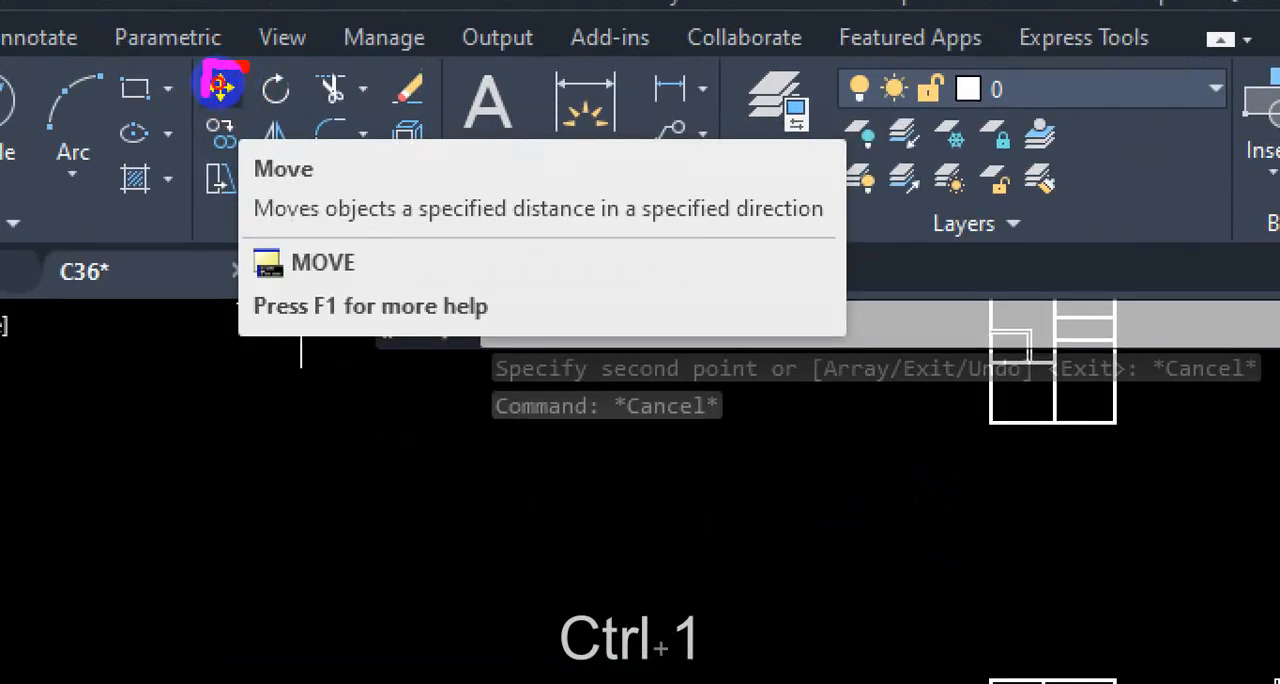
pyautogui.press('Escape')
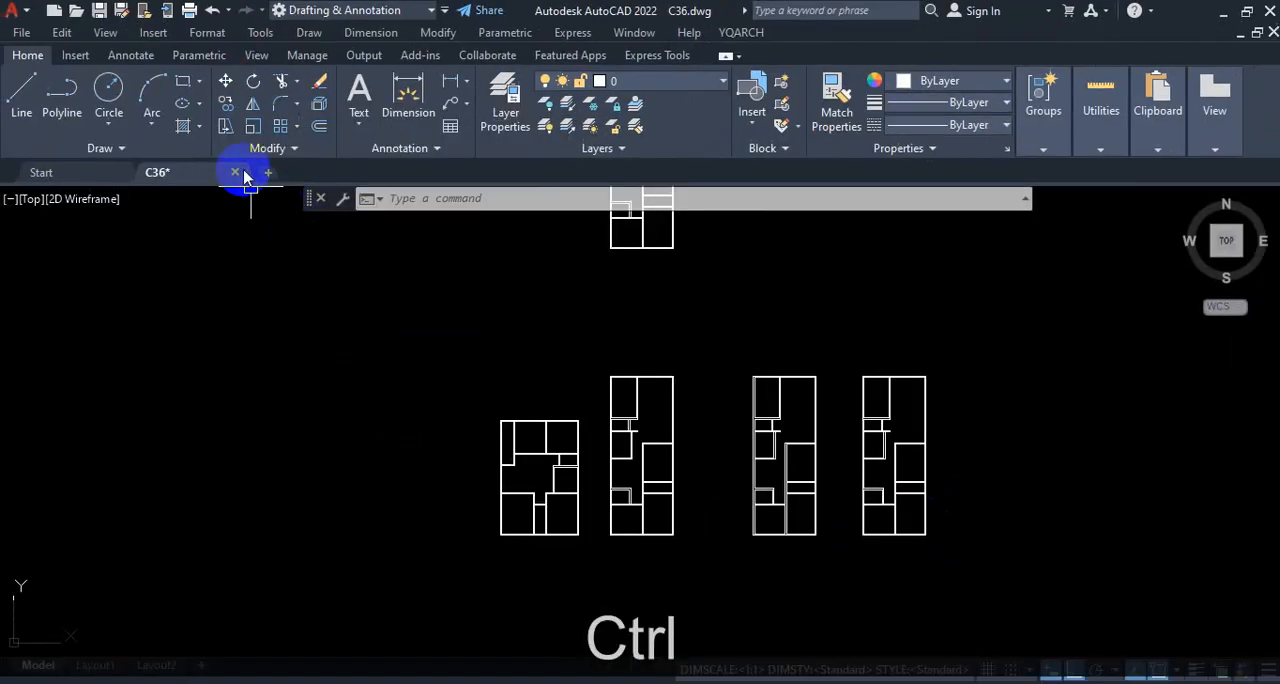
pyautogui.hotkey('ctrl', '1')
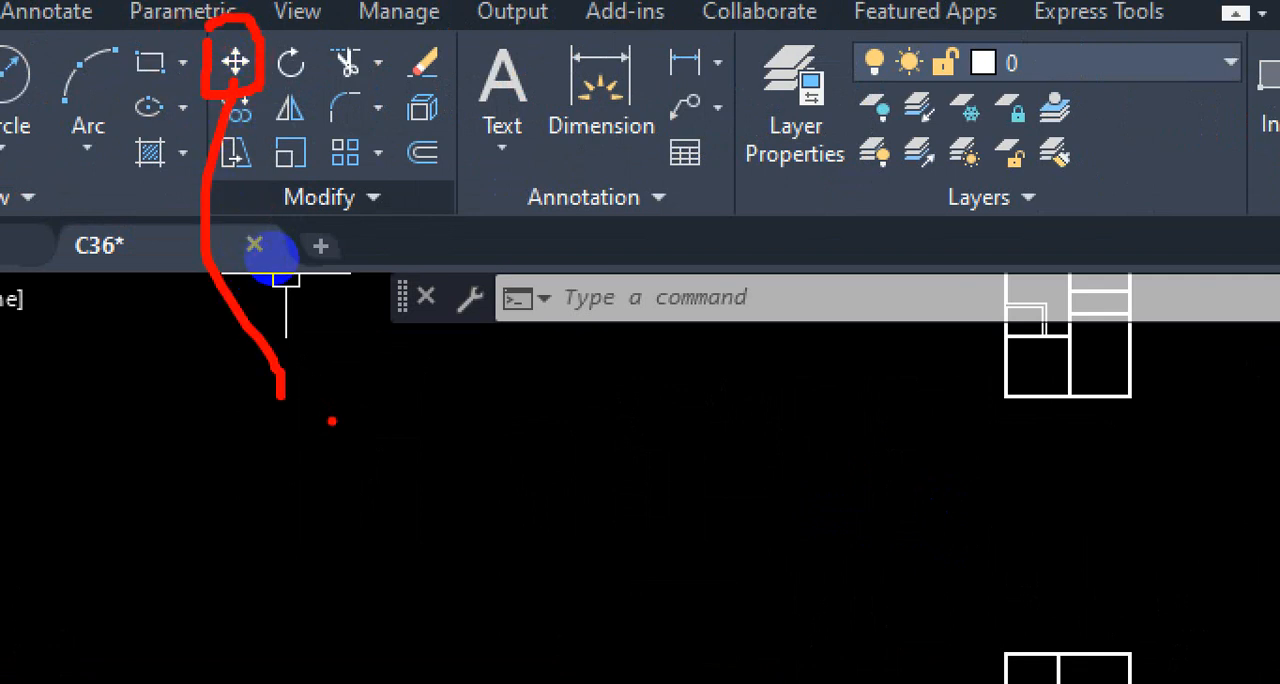
pyautogui.press('Escape')
# Step: Move the cross's inner circle by its center to the cross's upper-left corner, with ortho mode off
pyautogui.scroll(-5, 560, 280)
pyautogui.scroll(-5, 486, 332)
pyautogui.moveTo(484, 360); pyautogui.dragTo(578, 463, button='middle')
pyautogui.scroll(5, 496, 312)
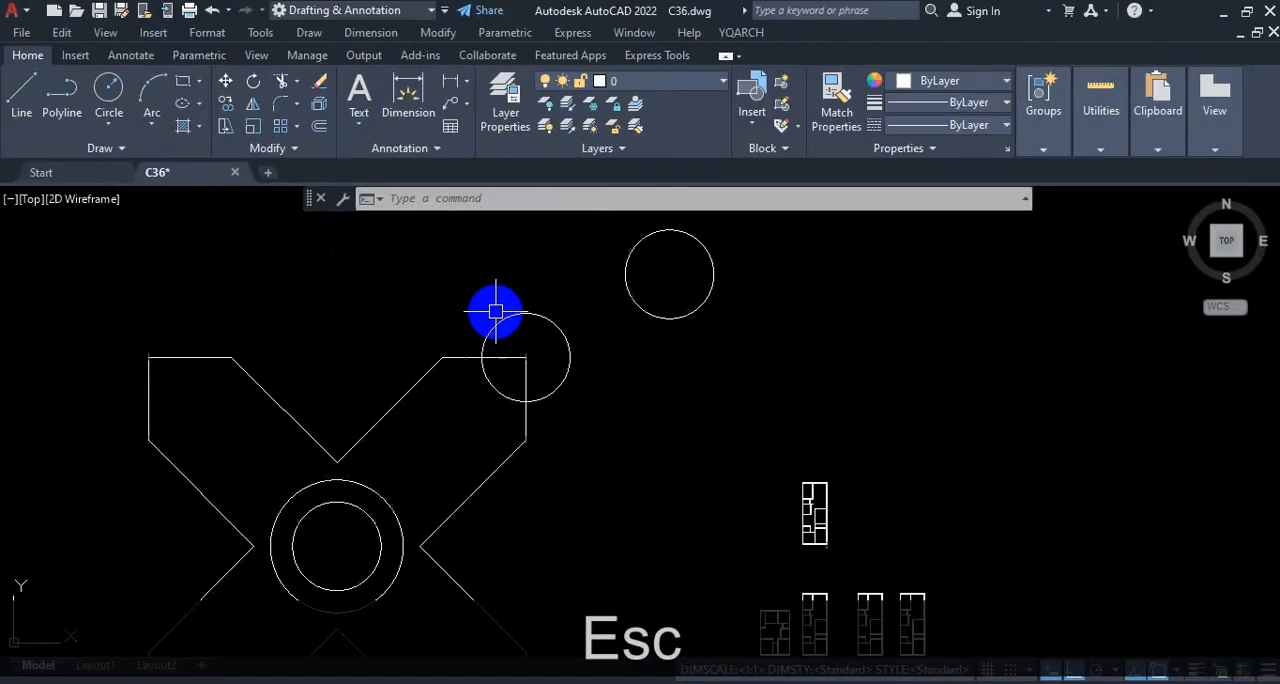
pyautogui.scroll(-4, 646, 360)
pyautogui.scroll(4, 563, 421)
pyautogui.write('m')
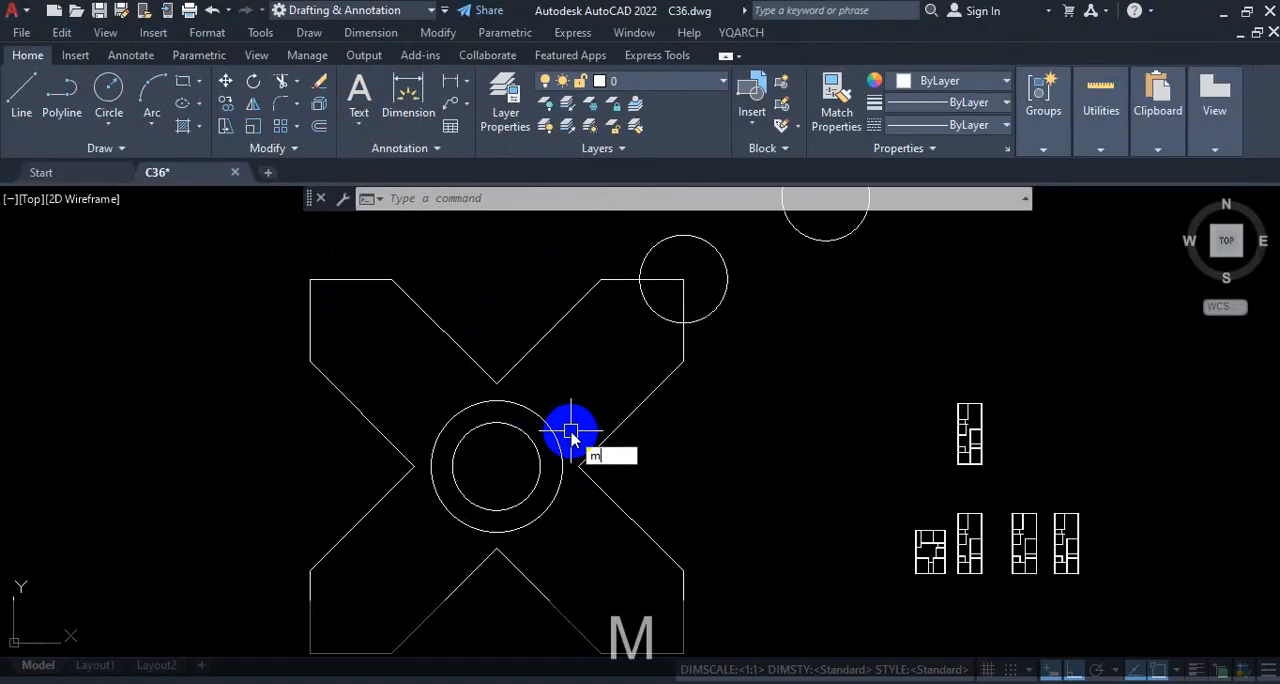
pyautogui.press('Return')
pyautogui.click(520, 437)
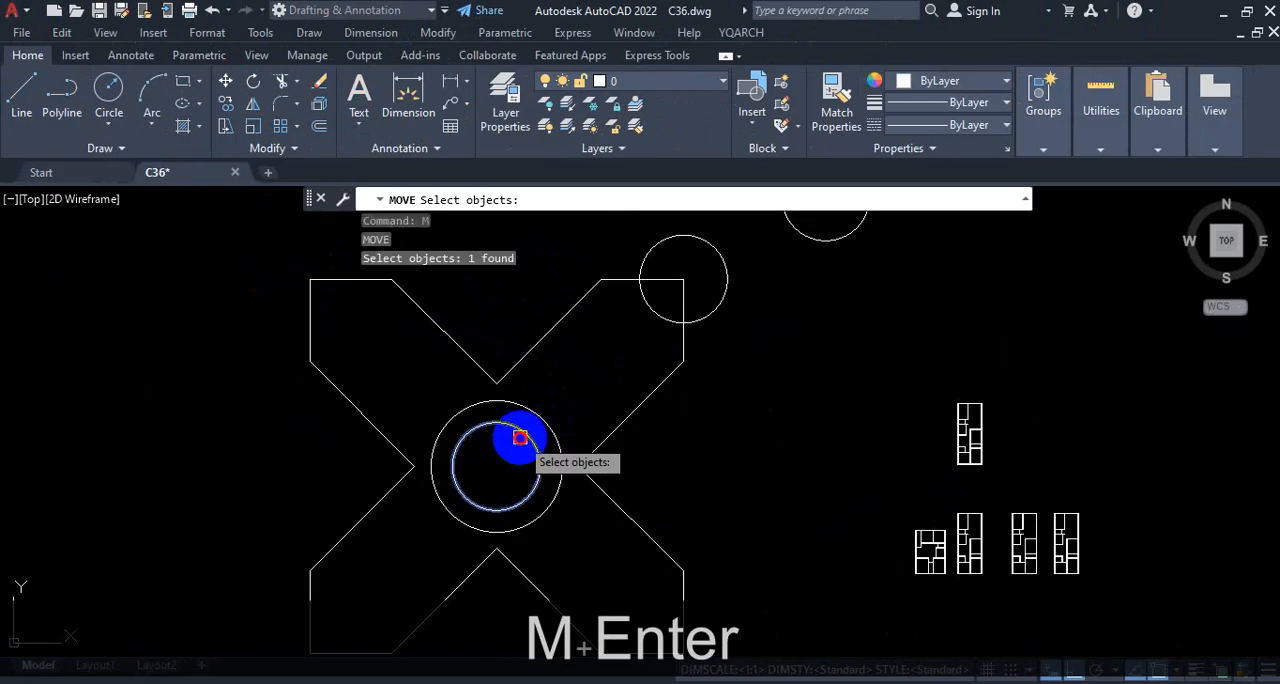
pyautogui.press('Return')
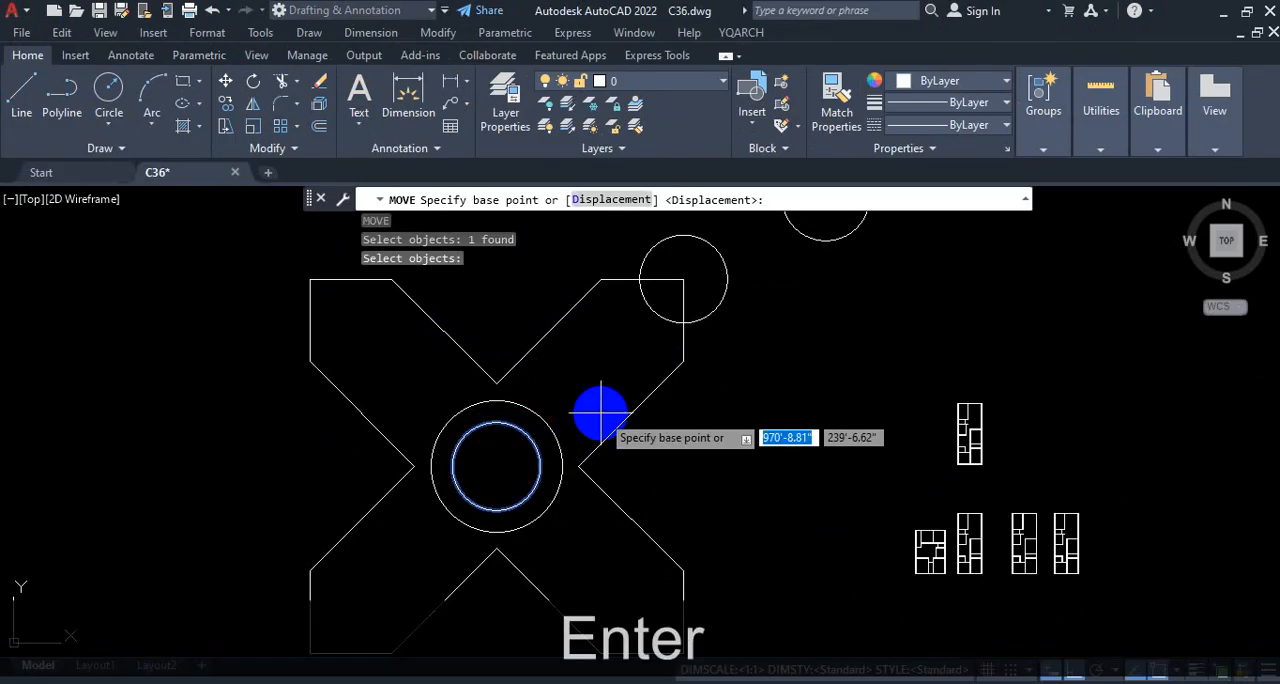
pyautogui.click(497, 469)
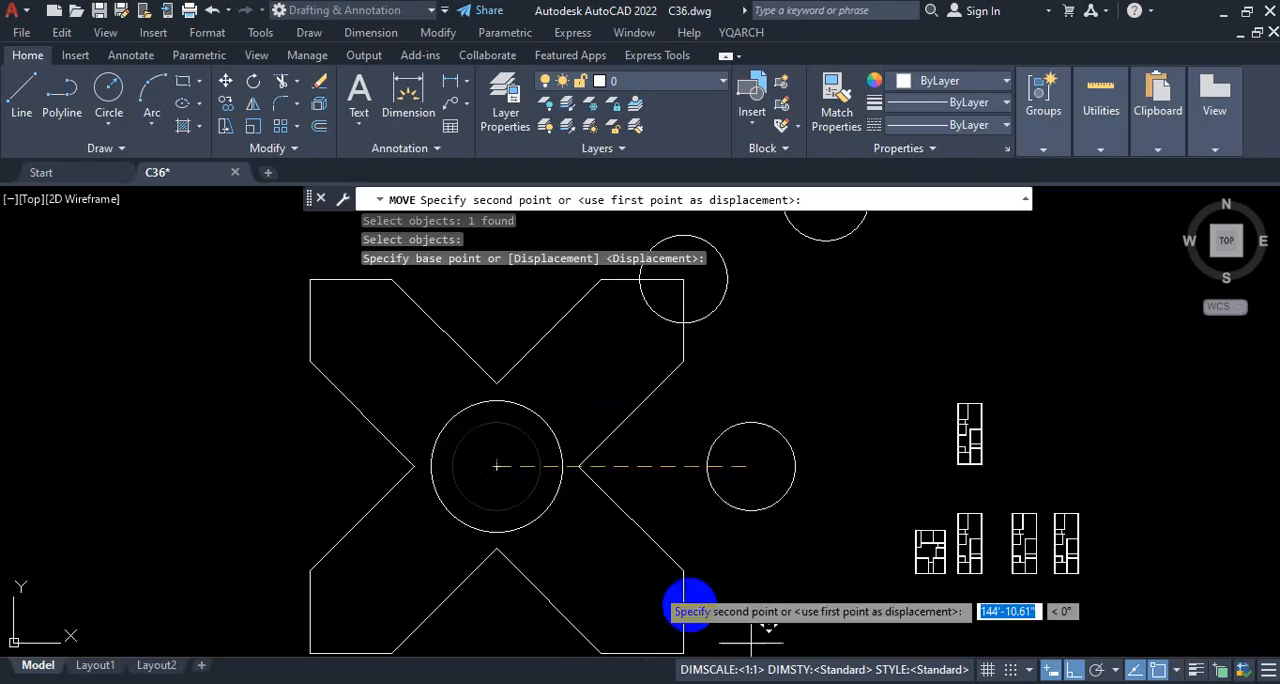
pyautogui.click(1073, 669)
pyautogui.click(306, 279)
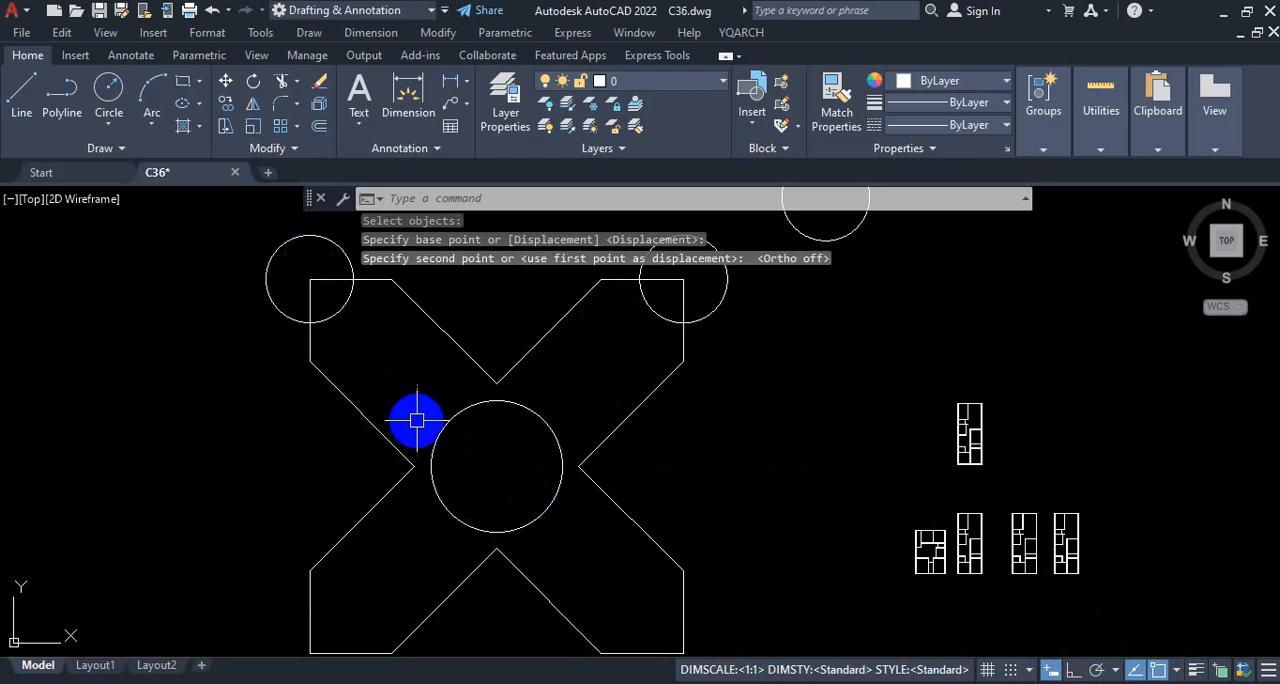
pyautogui.write('m')
pyautogui.press('Return')
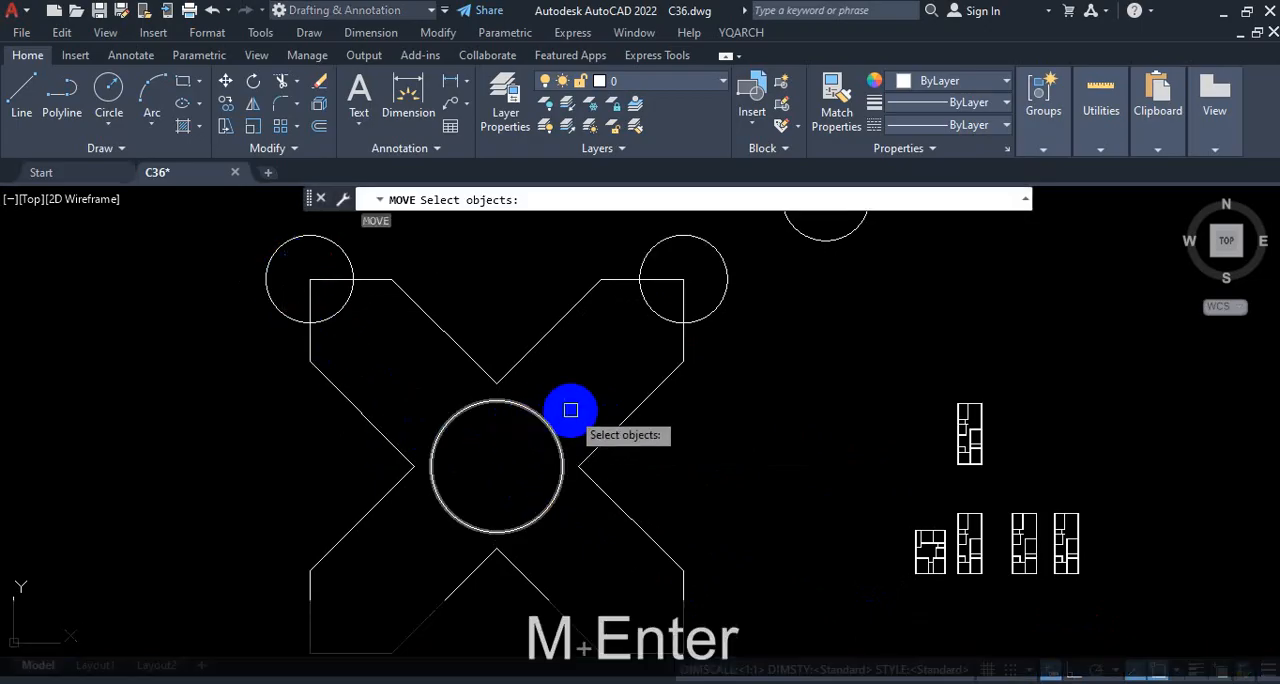
pyautogui.click(543, 424)
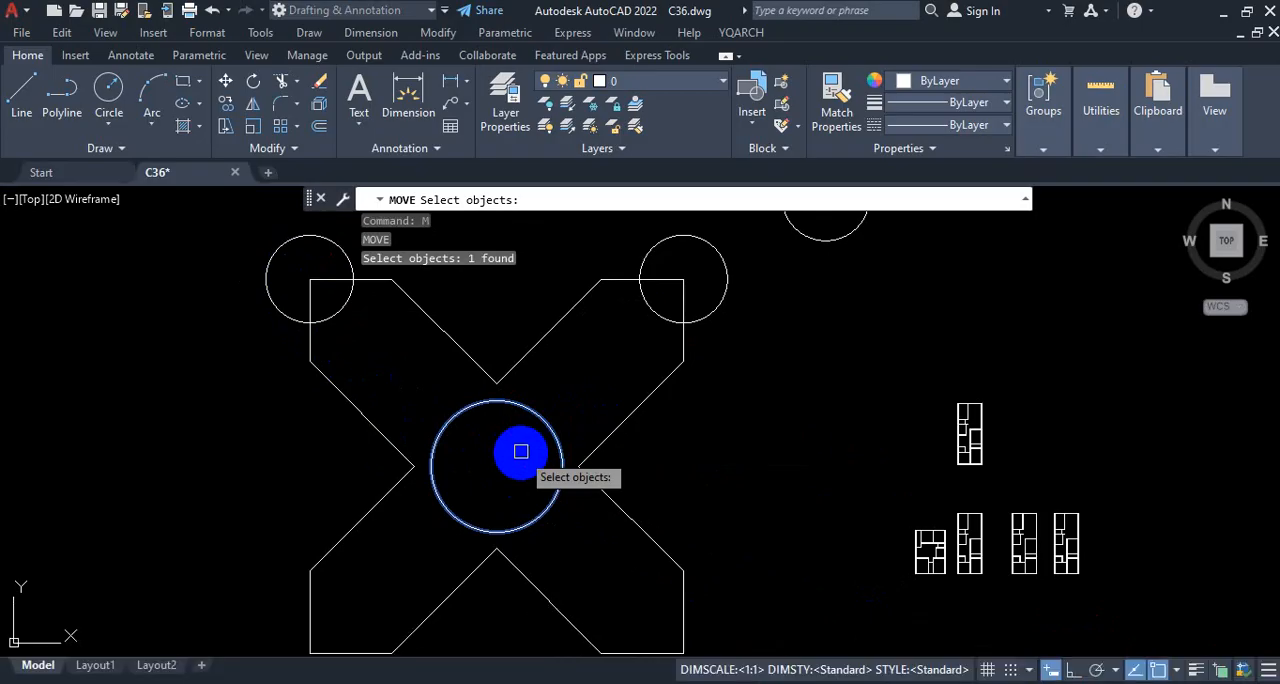
pyautogui.press('Return')
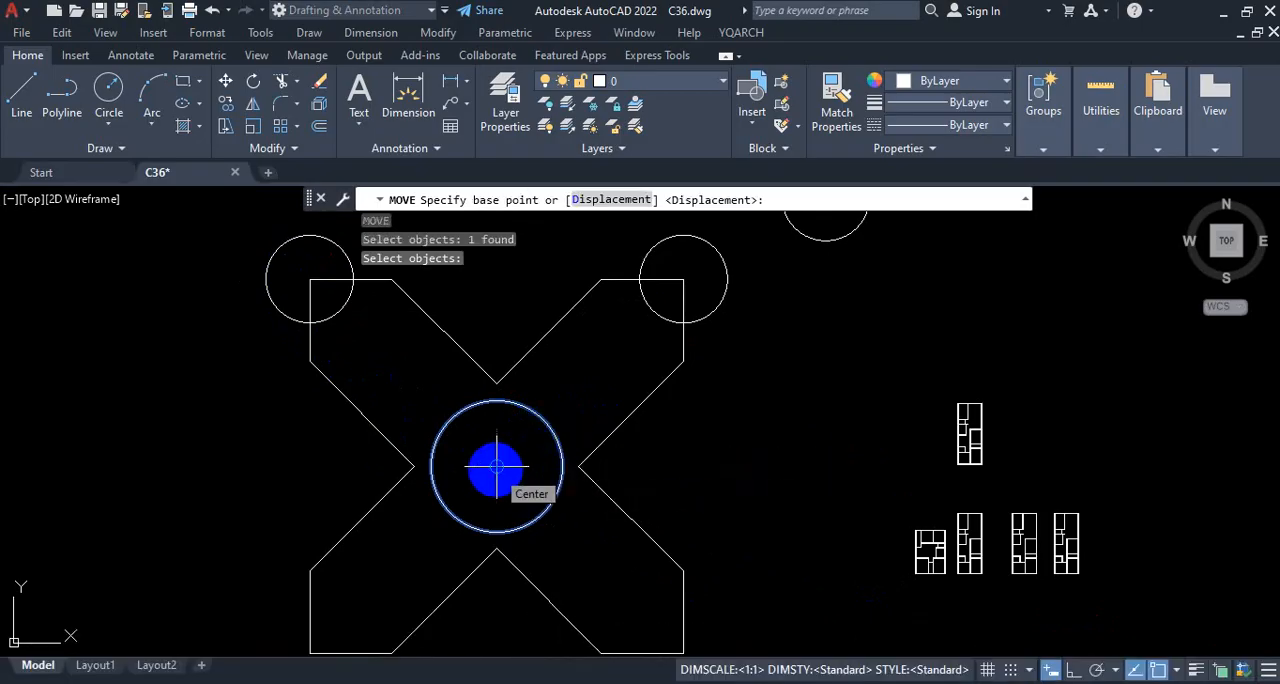
pyautogui.click(497, 466)
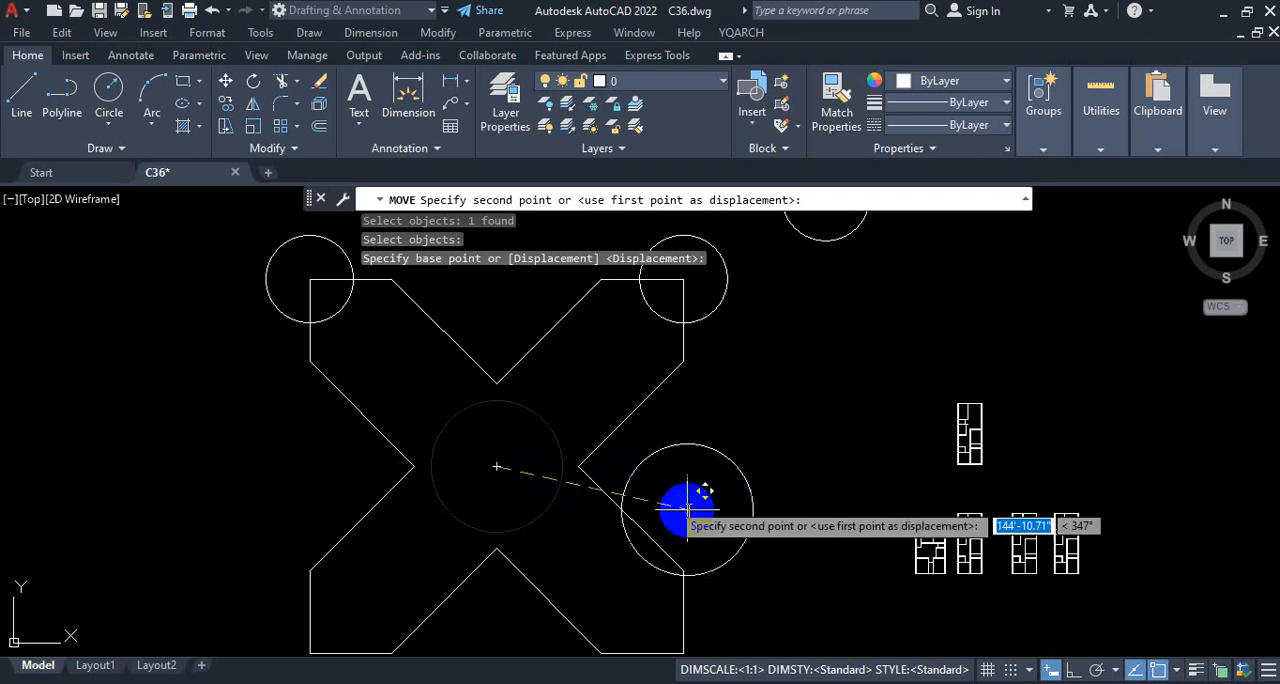
pyautogui.click(1073, 670)
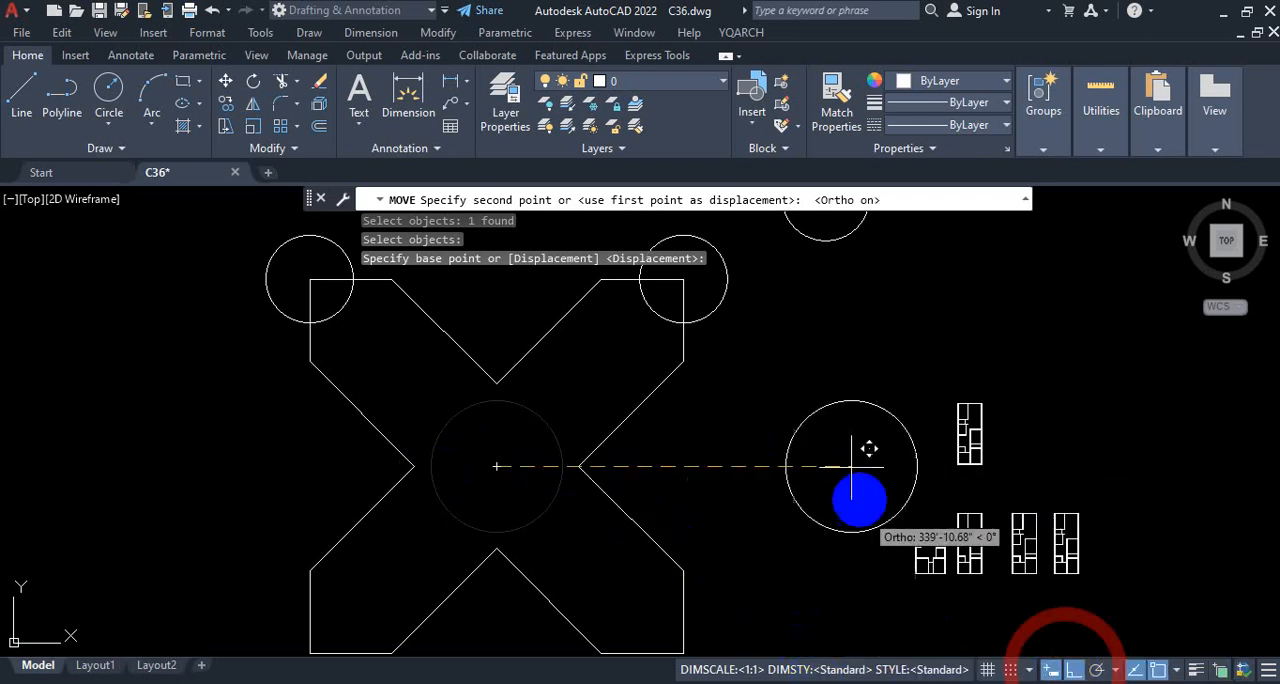
pyautogui.scroll(-4, 606, 414)
pyautogui.click(1073, 670)
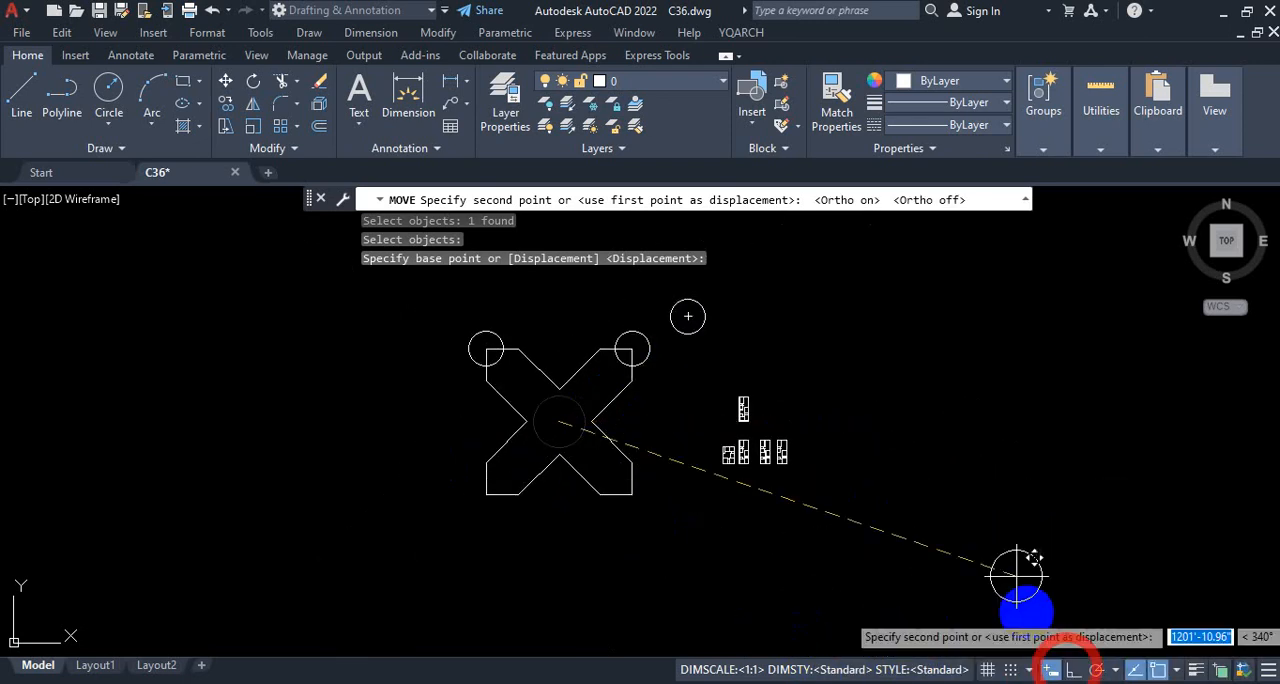
pyautogui.scroll(2, 778, 330)
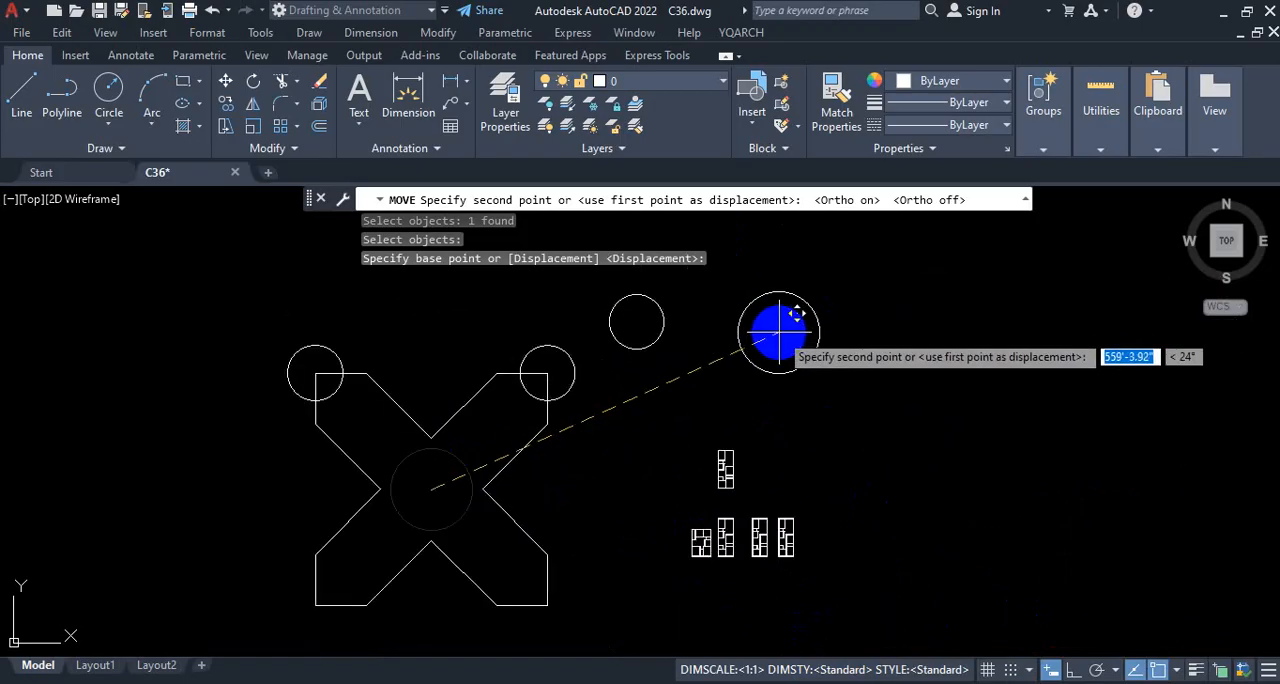
pyautogui.scroll(-3, 778, 330)
pyautogui.scroll(3, 663, 309)
pyautogui.press('Escape')
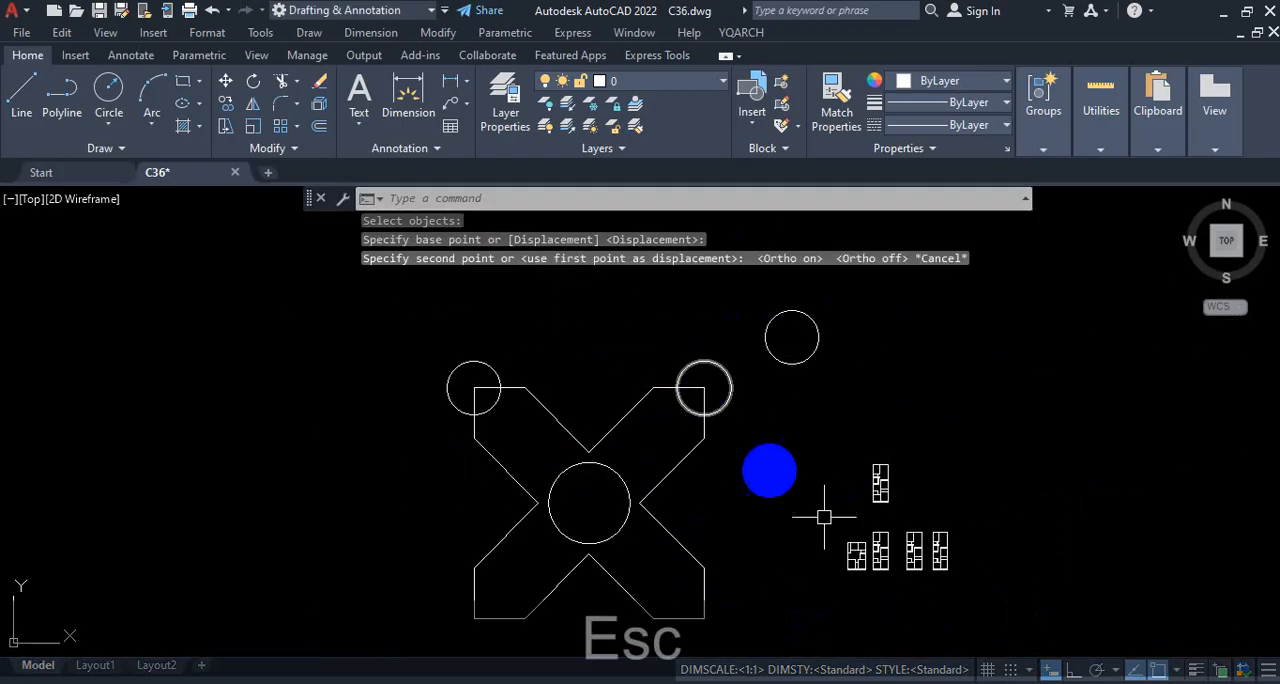
# Step: Move the small, leftmost floor plan in the lower row about 34'-8" horizontally to the left, with ortho mode on
pyautogui.scroll(4, 929, 583)
pyautogui.scroll(4, 909, 466)
pyautogui.scroll(-3, 754, 386)
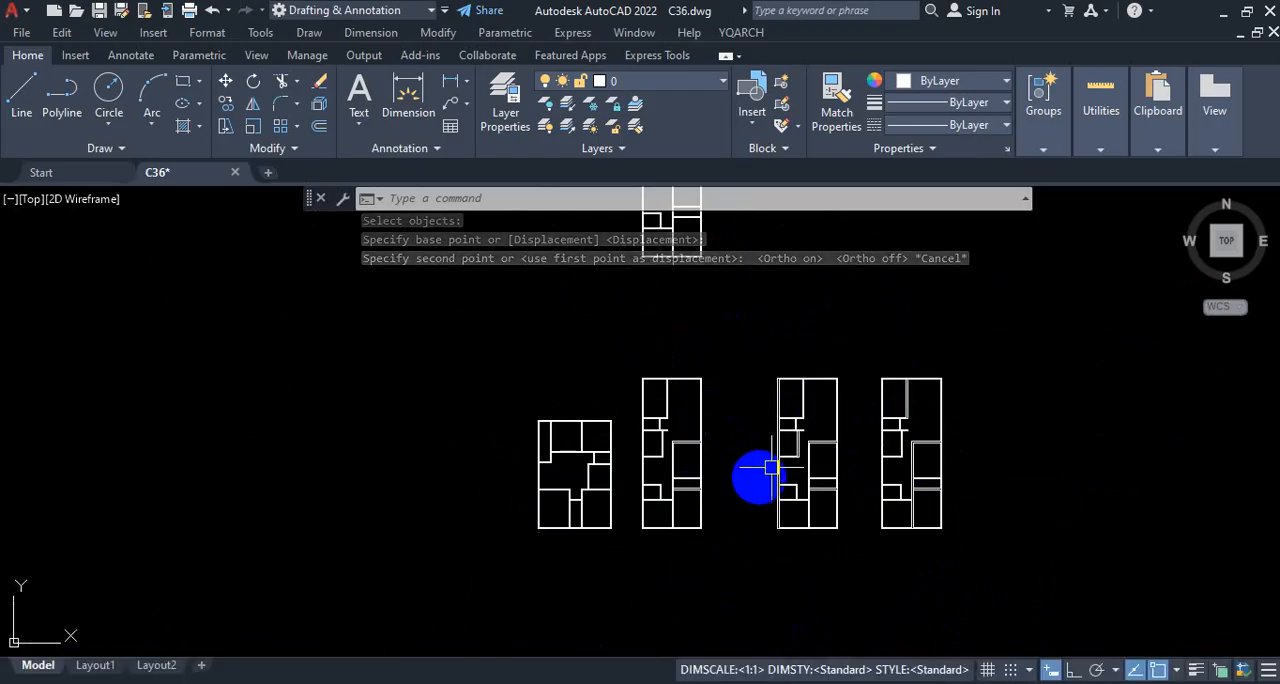
pyautogui.scroll(-2, 651, 477)
pyautogui.scroll(4, 648, 453)
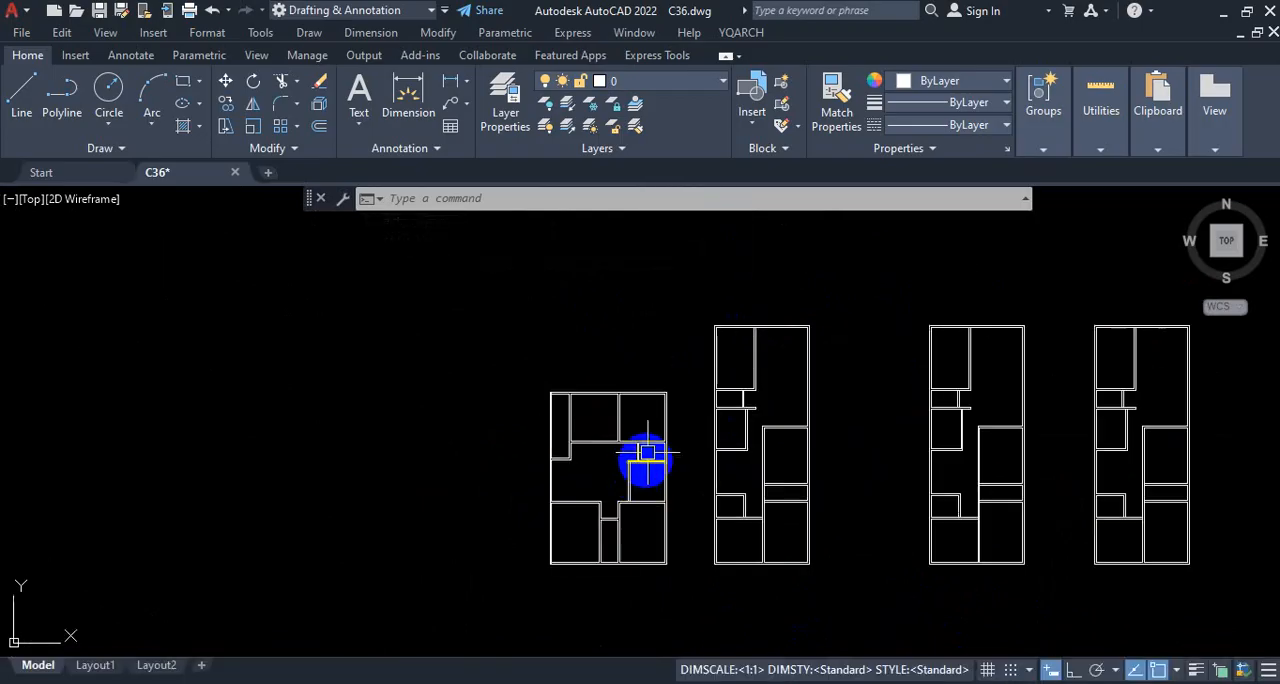
pyautogui.click(688, 378)
pyautogui.click(458, 574)
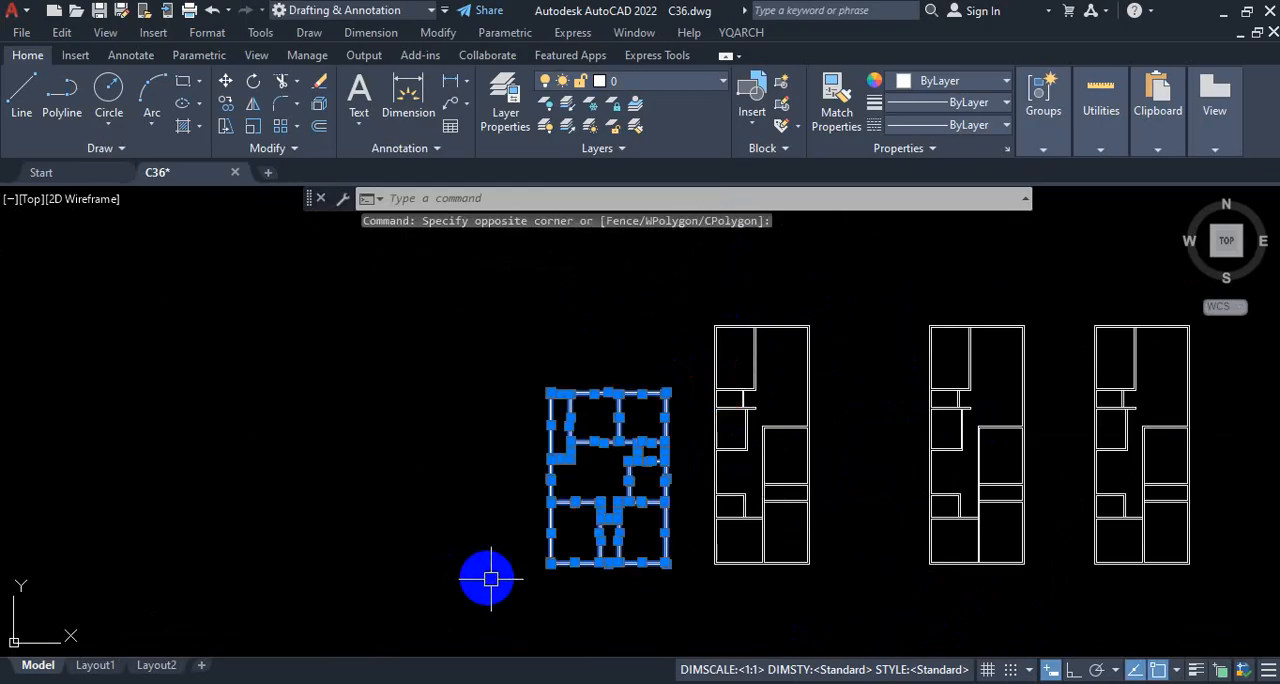
pyautogui.write('M')
pyautogui.press('Return')
pyautogui.click(610, 585)
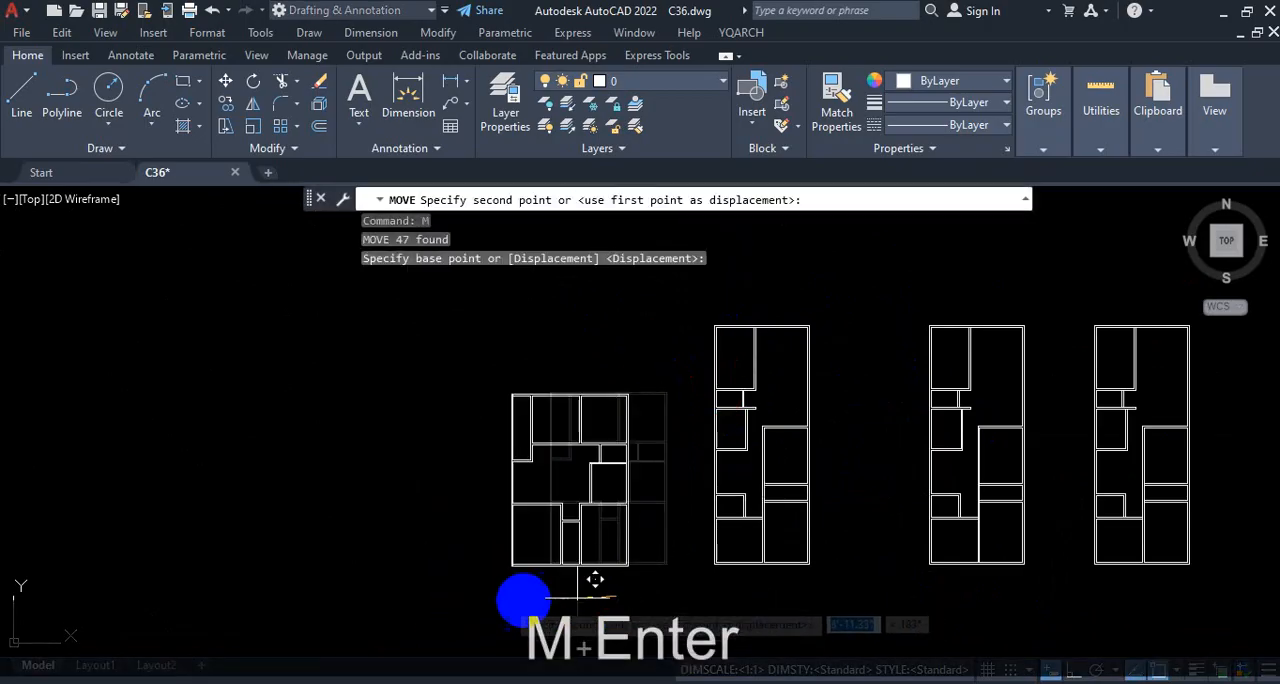
pyautogui.click(1073, 669)
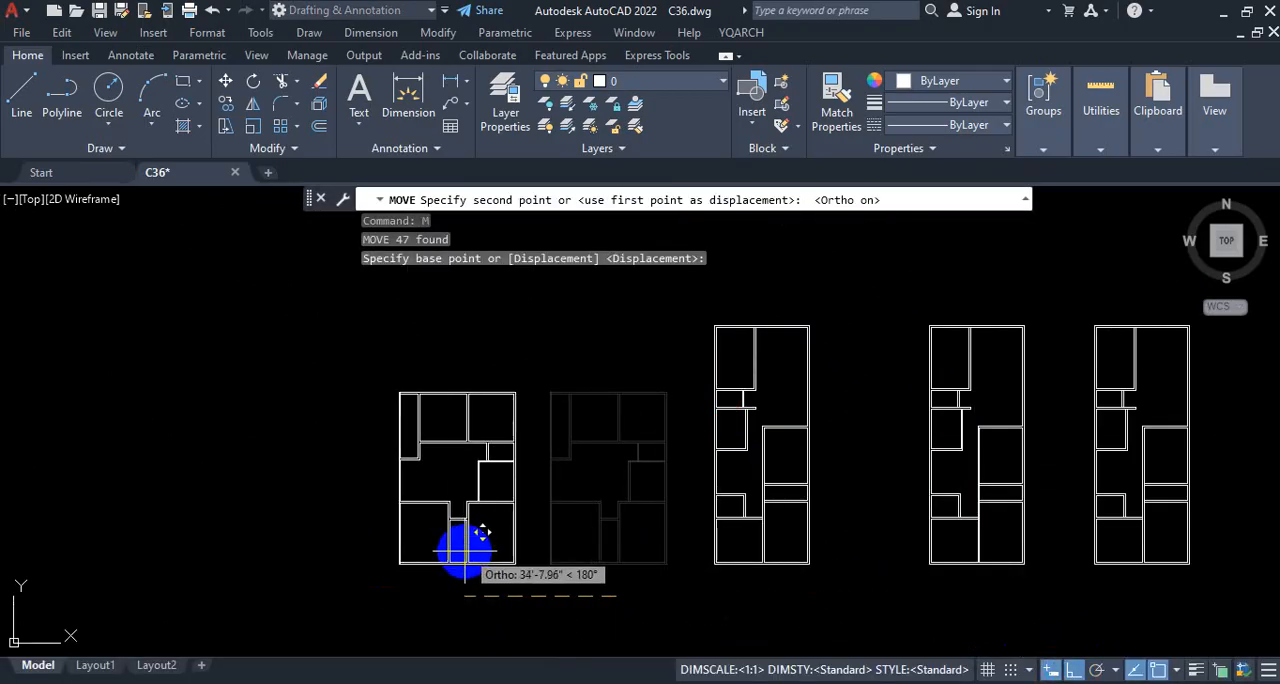
pyautogui.click(464, 550)
pyautogui.scroll(-8, 857, 471)
pyautogui.scroll(5, 604, 399)
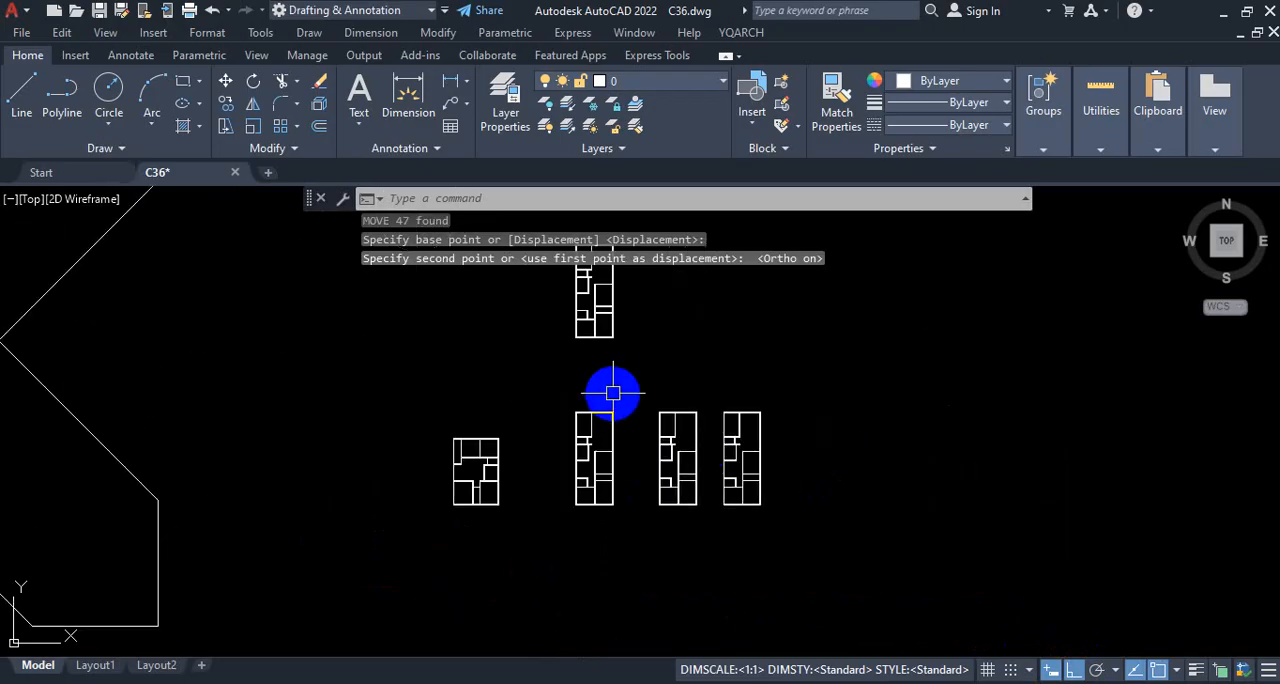
pyautogui.scroll(-1, 612, 392)
pyautogui.scroll(4, 666, 449)
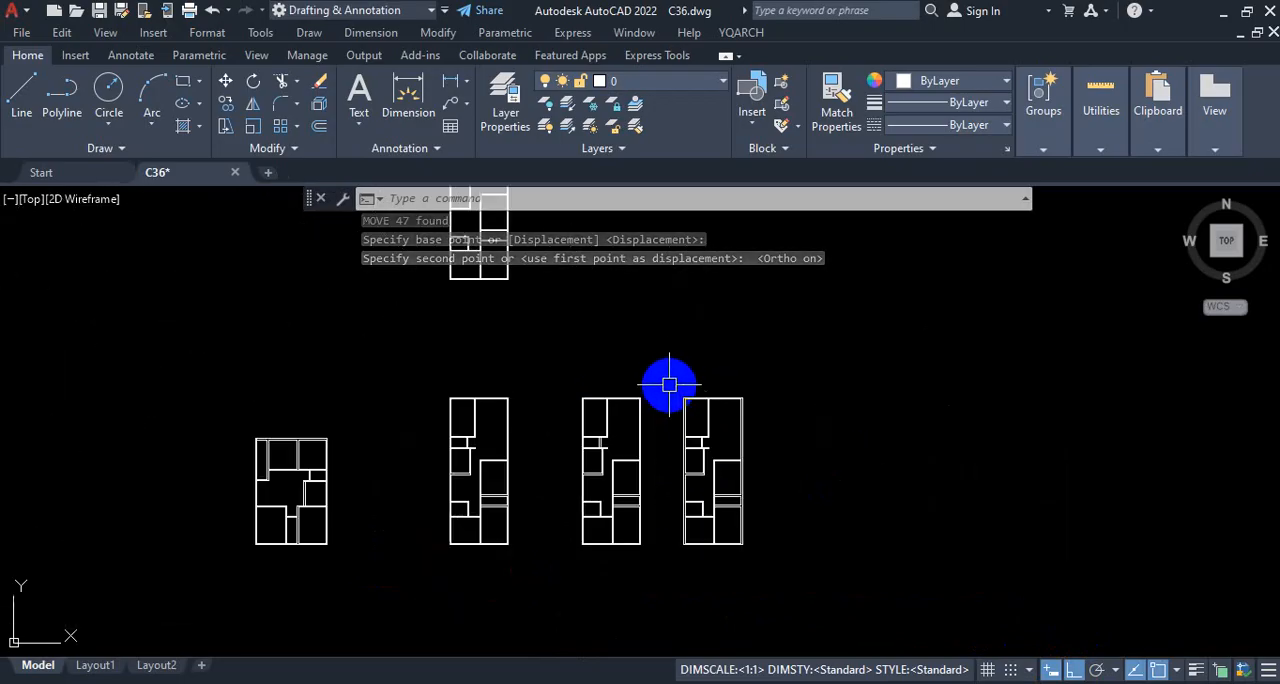
pyautogui.scroll(-5, 660, 385)
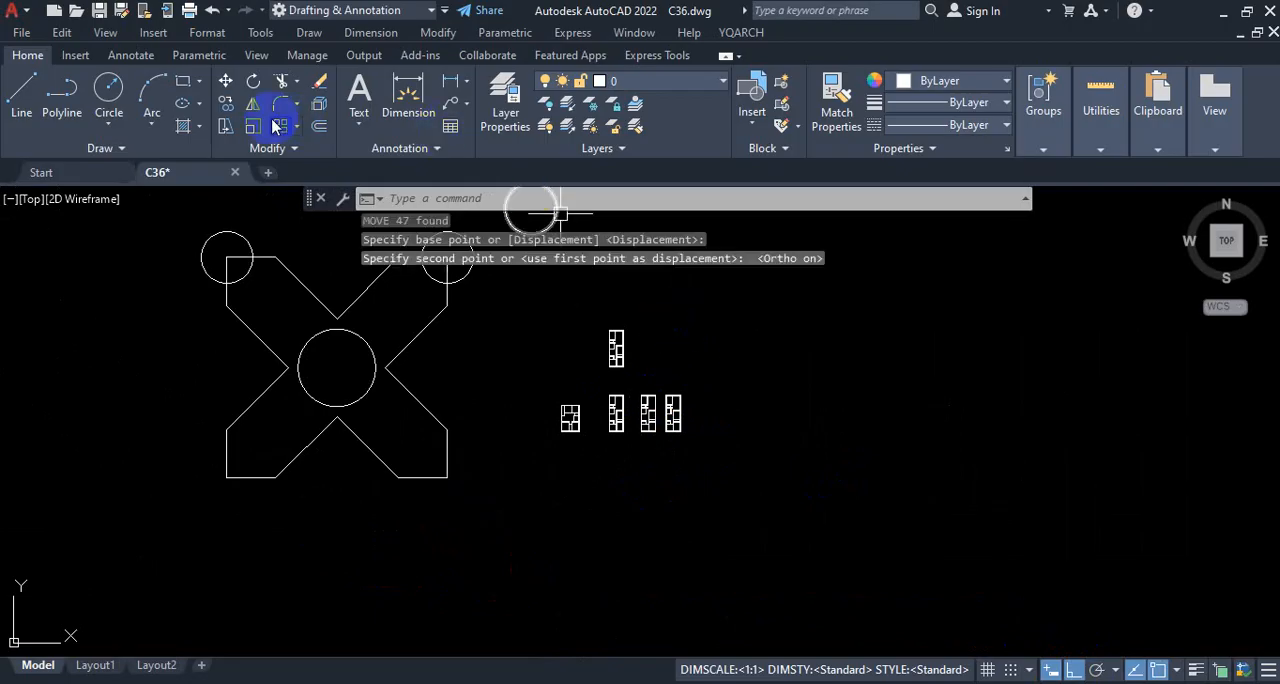
pyautogui.hotkey('ctrl', '1')
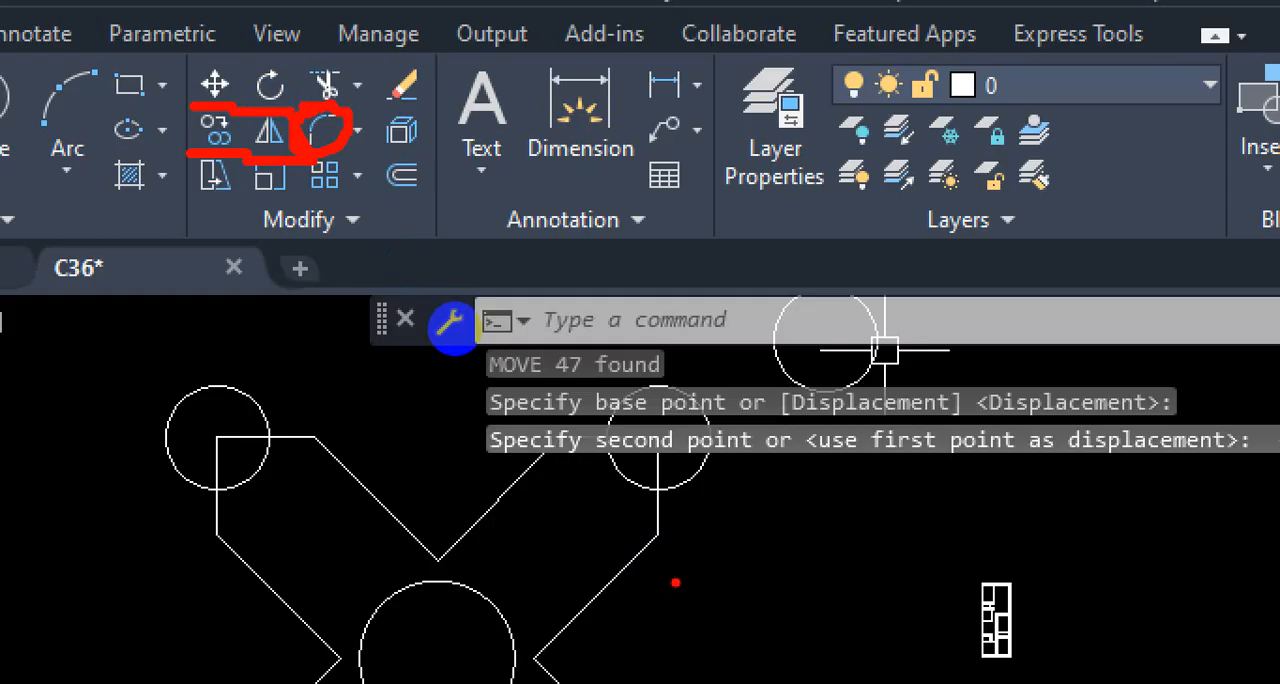
pyautogui.press('Escape')
# Step: Erase the free-standing circle above and to the right of the cross's upper-right corner
pyautogui.scroll(-3, 752, 518)
pyautogui.scroll(6, 906, 656)
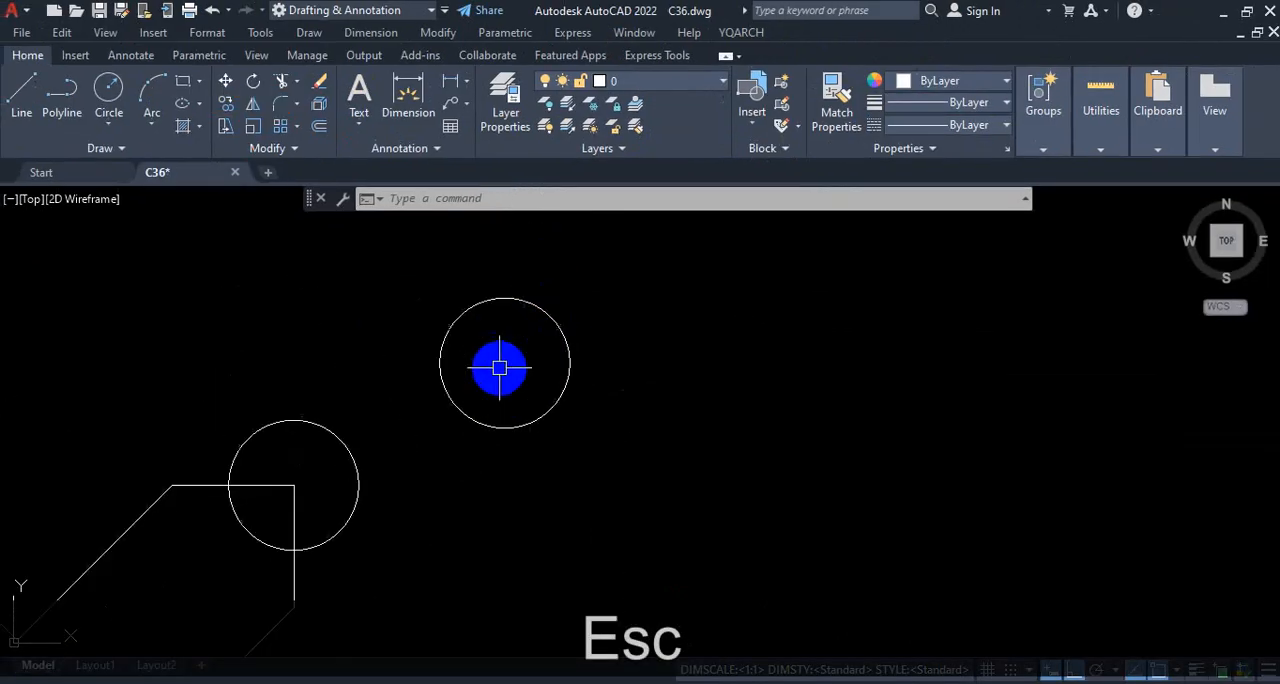
pyautogui.click(592, 312)
pyautogui.click(521, 353)
pyautogui.press('Delete')
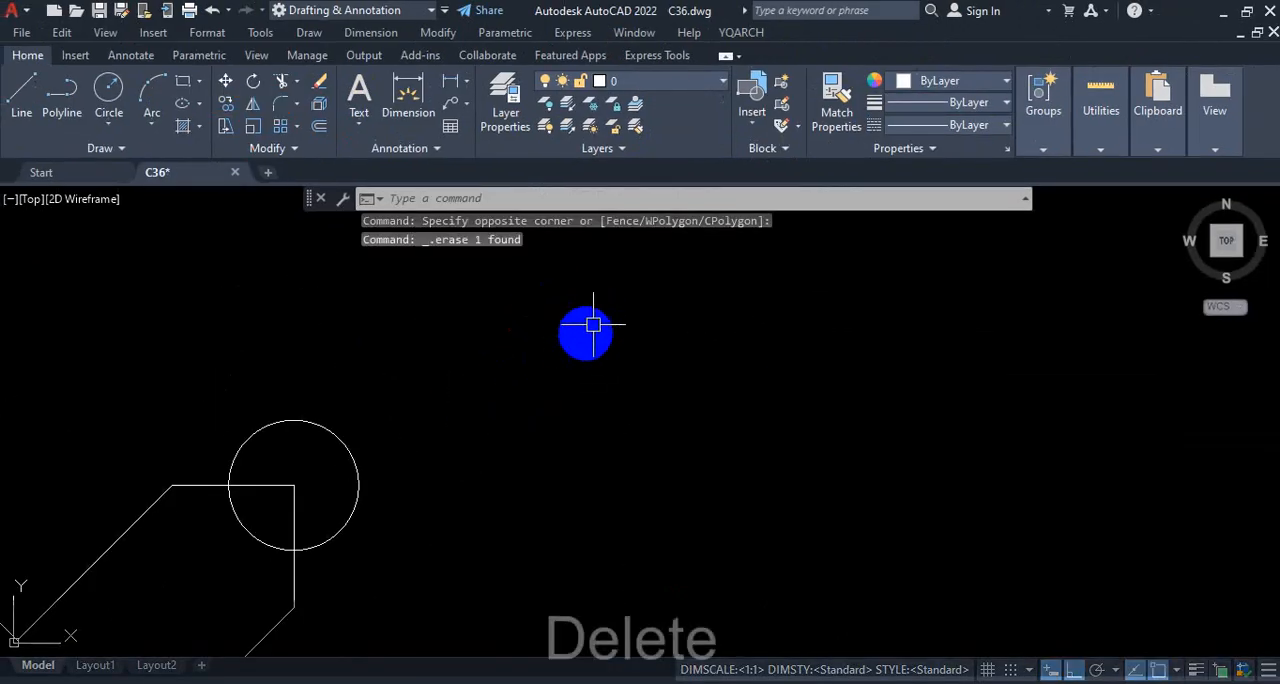
# Step: Fillet the inner corner of the cross's lower notch, below the central circle, with a 10' radius
pyautogui.scroll(-5, 573, 343)
pyautogui.scroll(3, 509, 492)
pyautogui.scroll(5, 370, 440)
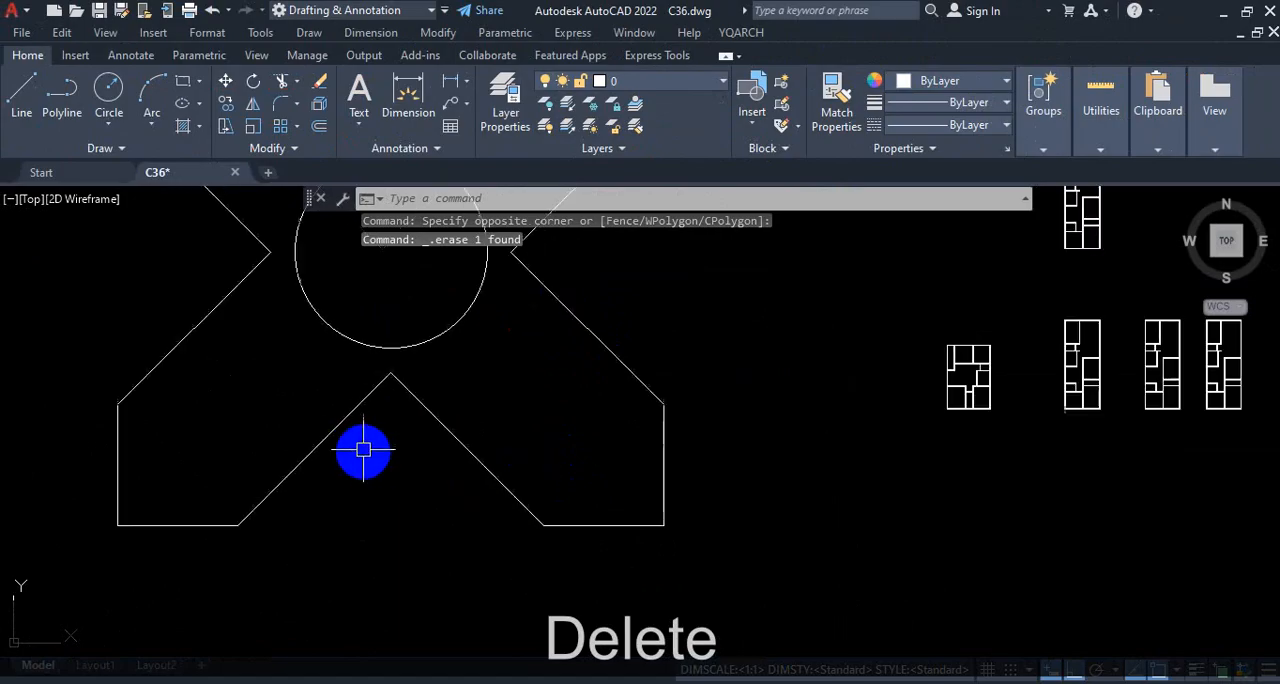
pyautogui.scroll(-4, 484, 456)
pyautogui.scroll(2, 472, 440)
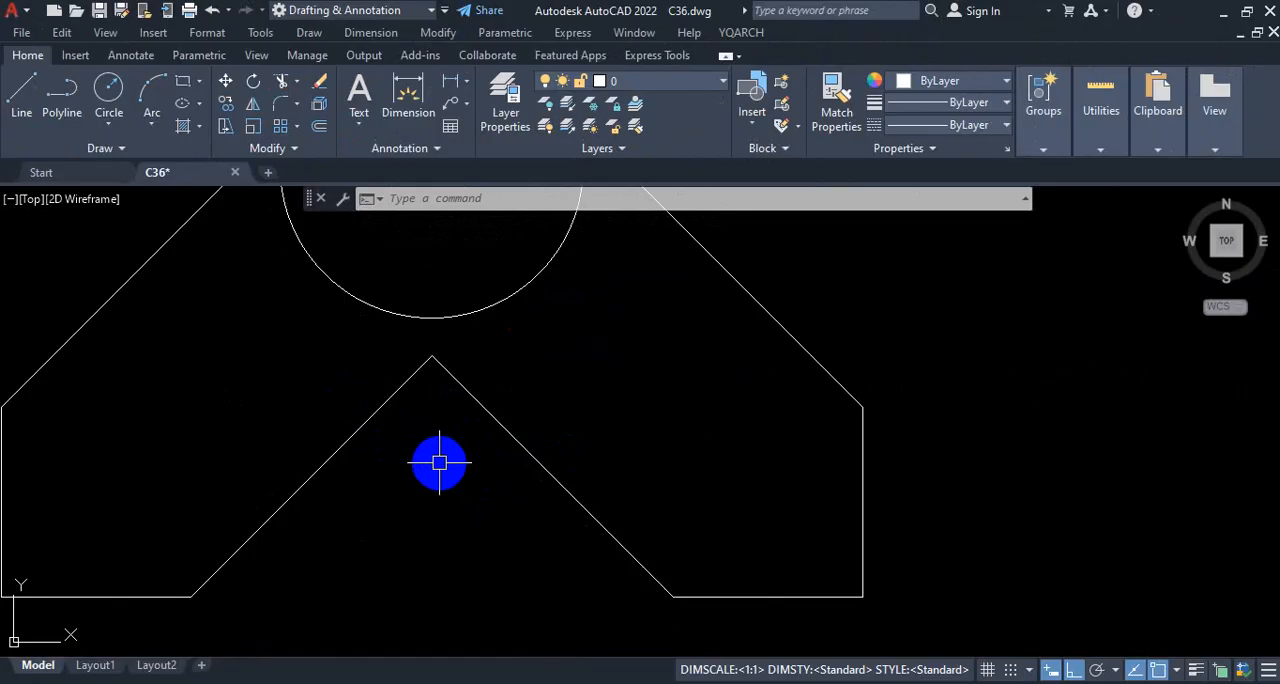
pyautogui.write('F')
pyautogui.press('Return')
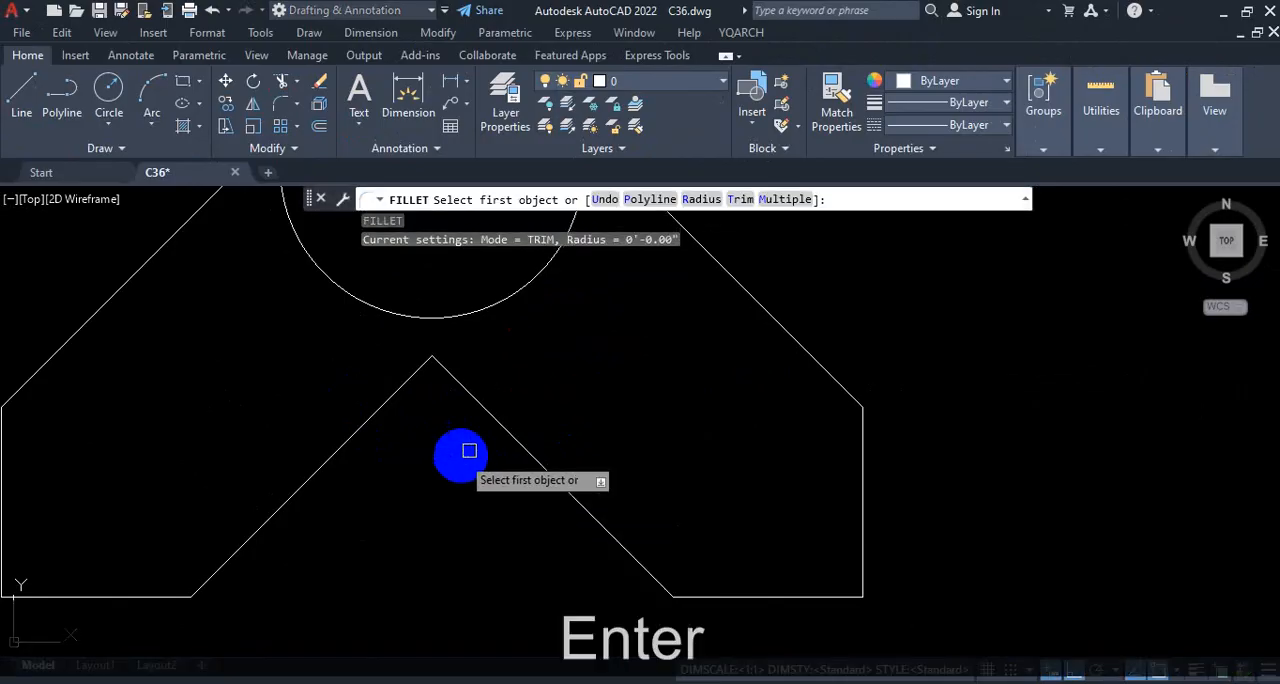
pyautogui.click(701, 199)
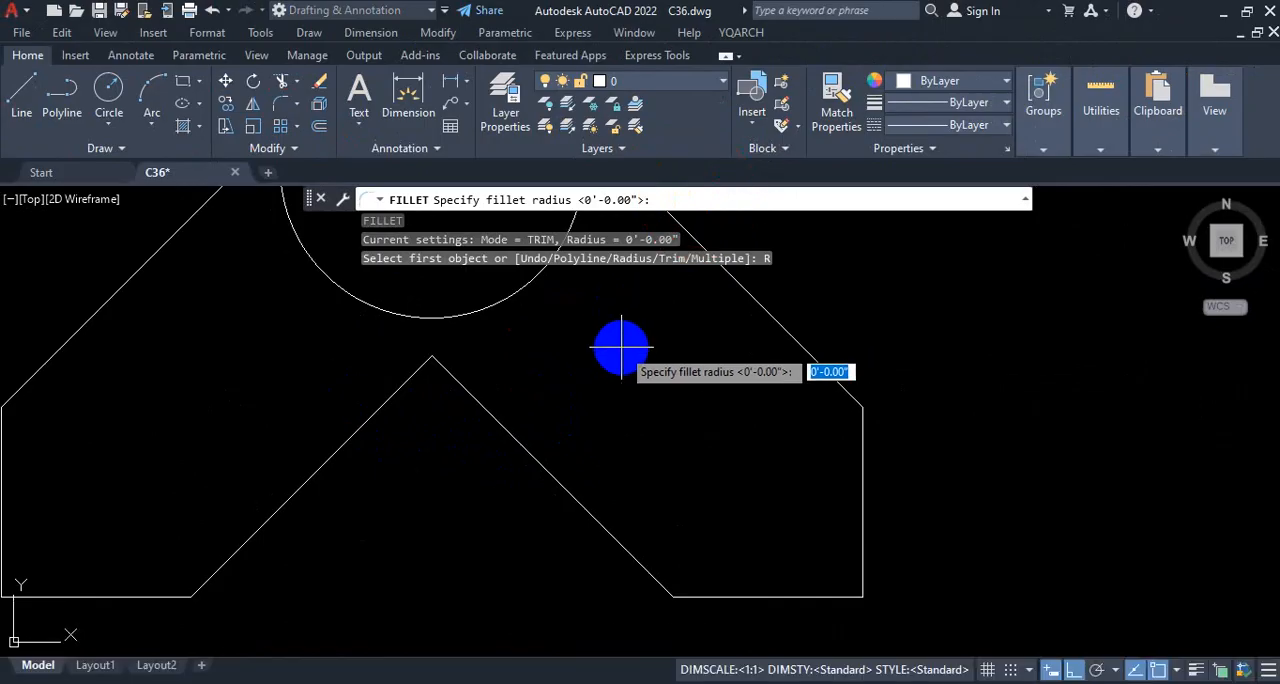
pyautogui.write('10')
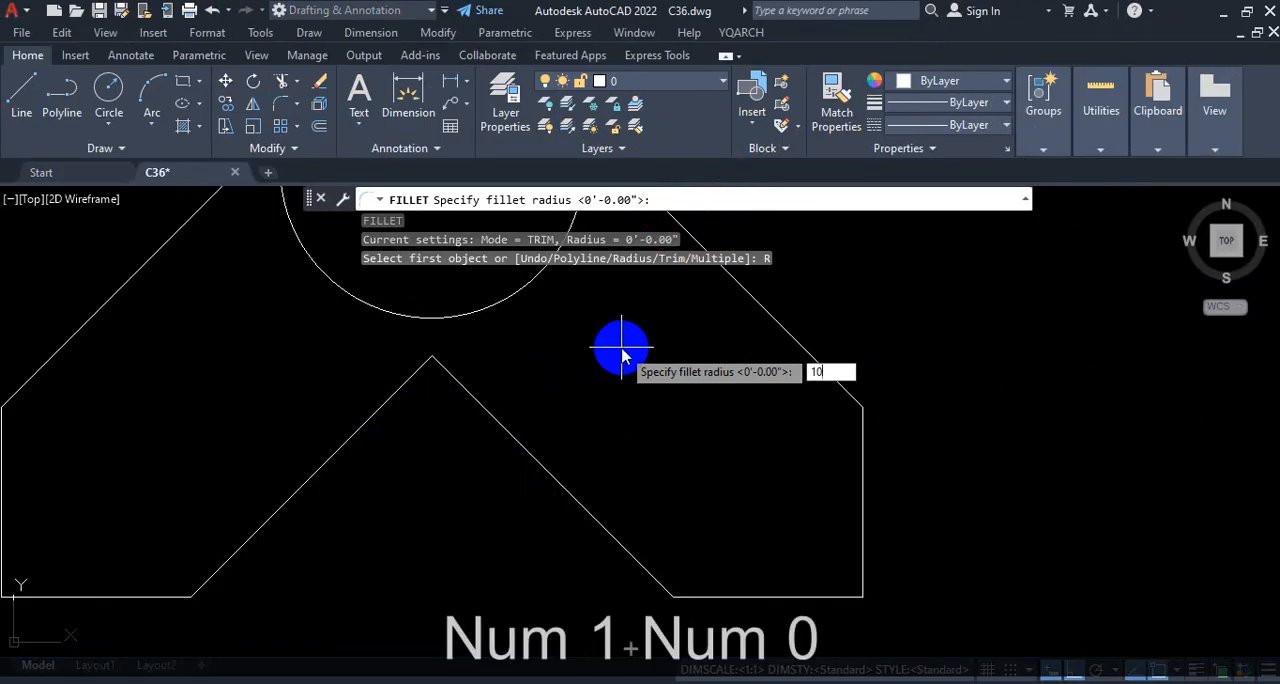
pyautogui.write("'")
pyautogui.press('Return')
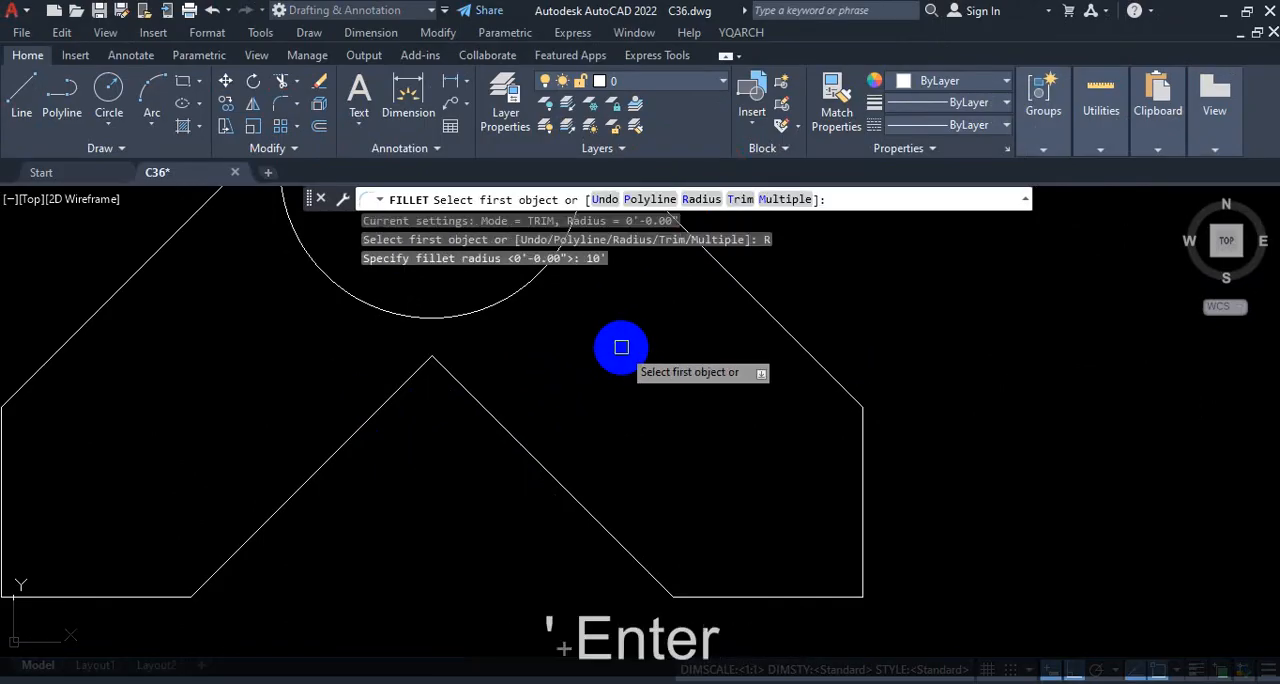
pyautogui.click(390, 403)
pyautogui.scroll(2, 466, 391)
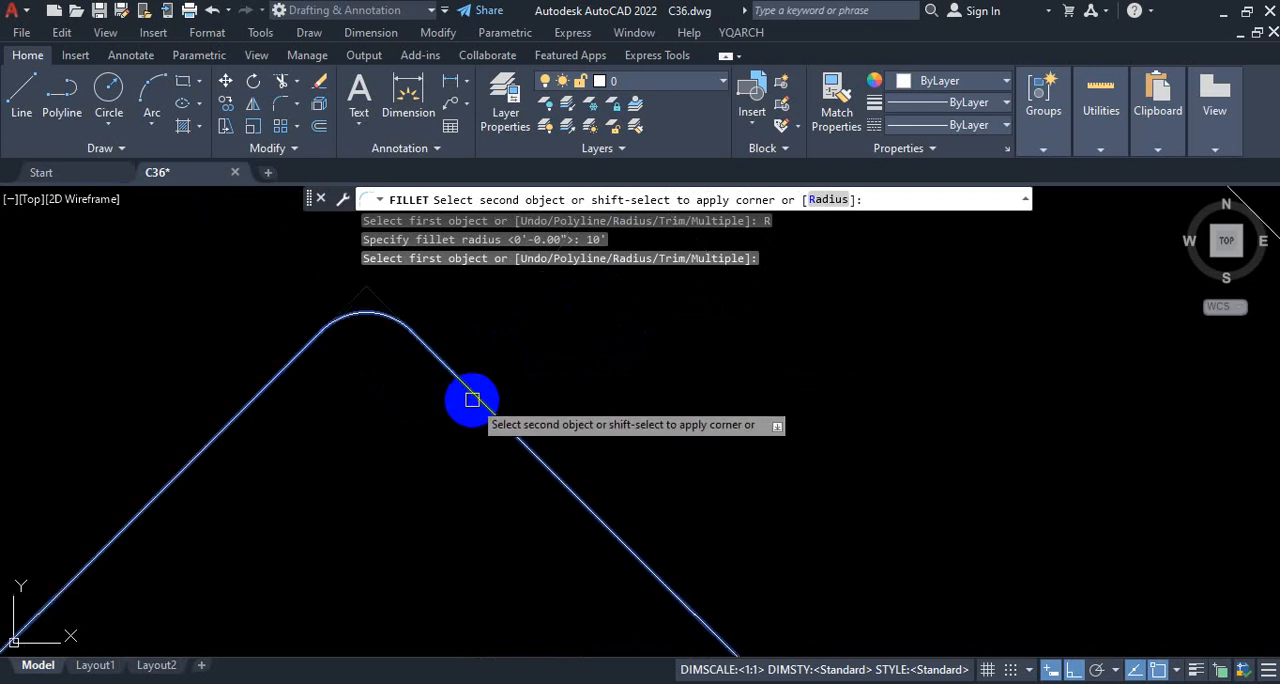
pyautogui.click(476, 401)
pyautogui.scroll(-3, 476, 401)
pyautogui.scroll(3, 408, 378)
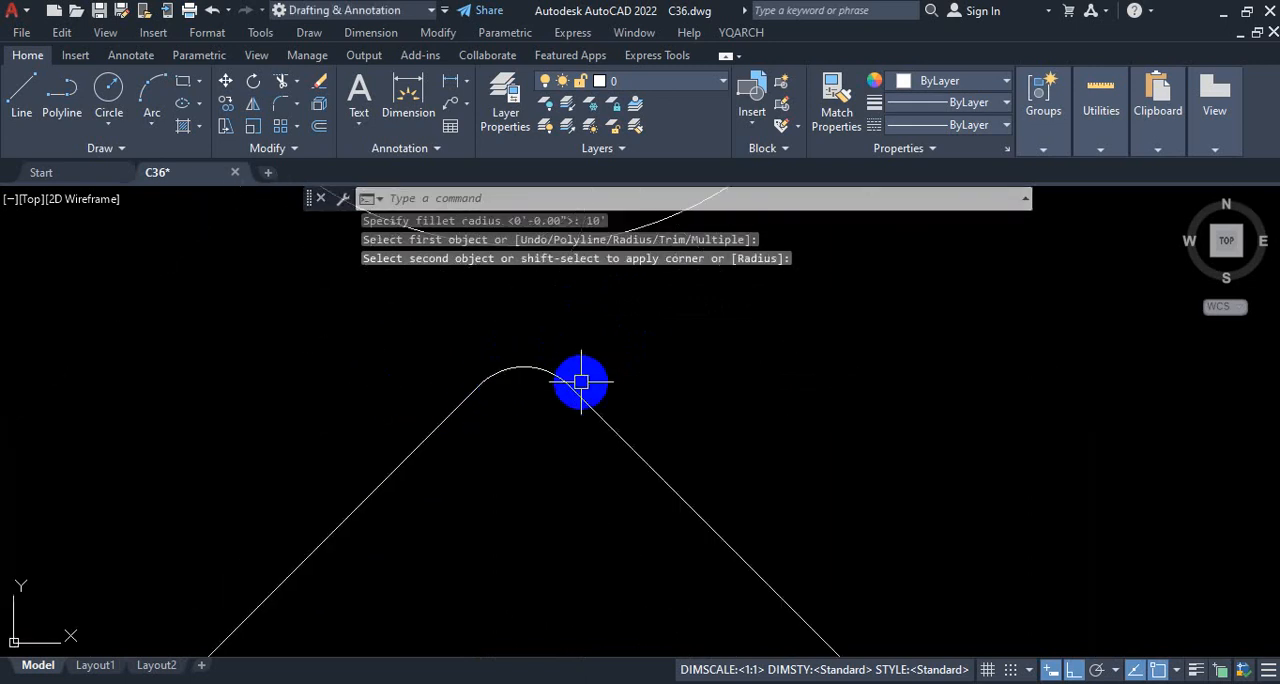
pyautogui.hotkey('ctrl', '1')
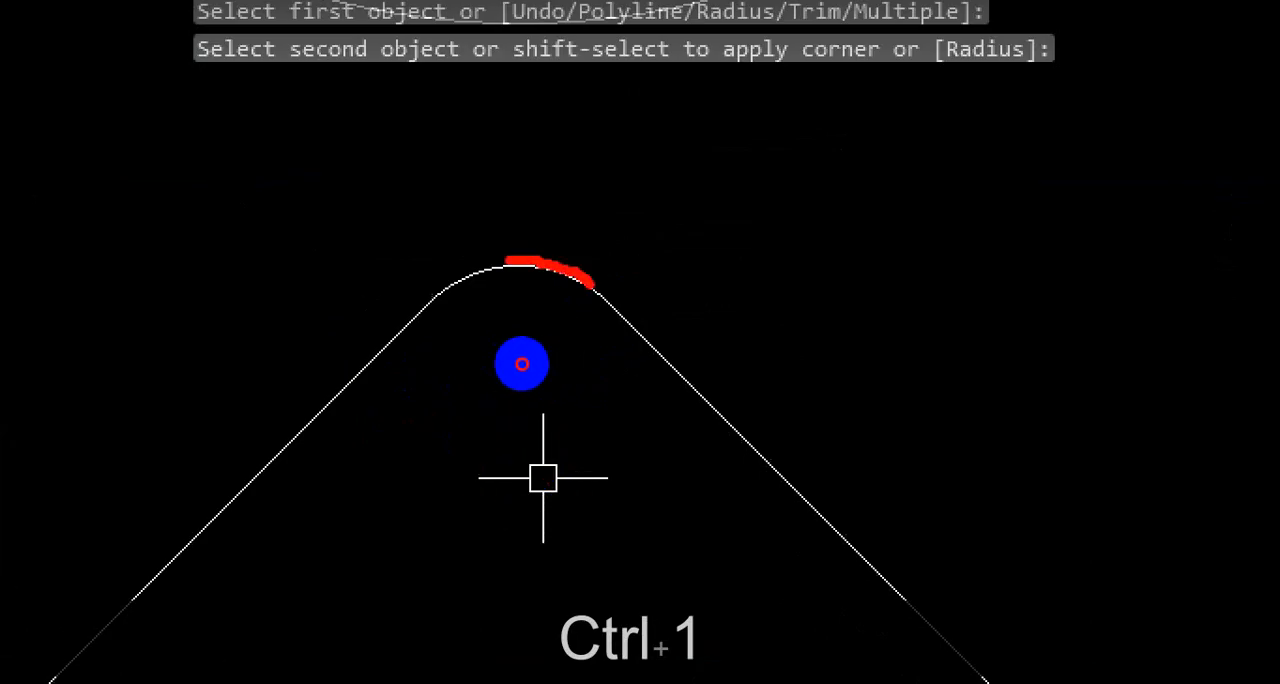
pyautogui.moveTo(522, 364)
pyautogui.mouseDown()
pyautogui.moveTo(460, 409)
pyautogui.moveTo(520, 451)
pyautogui.moveTo(574, 386)
pyautogui.moveTo(537, 423)
pyautogui.mouseUp()
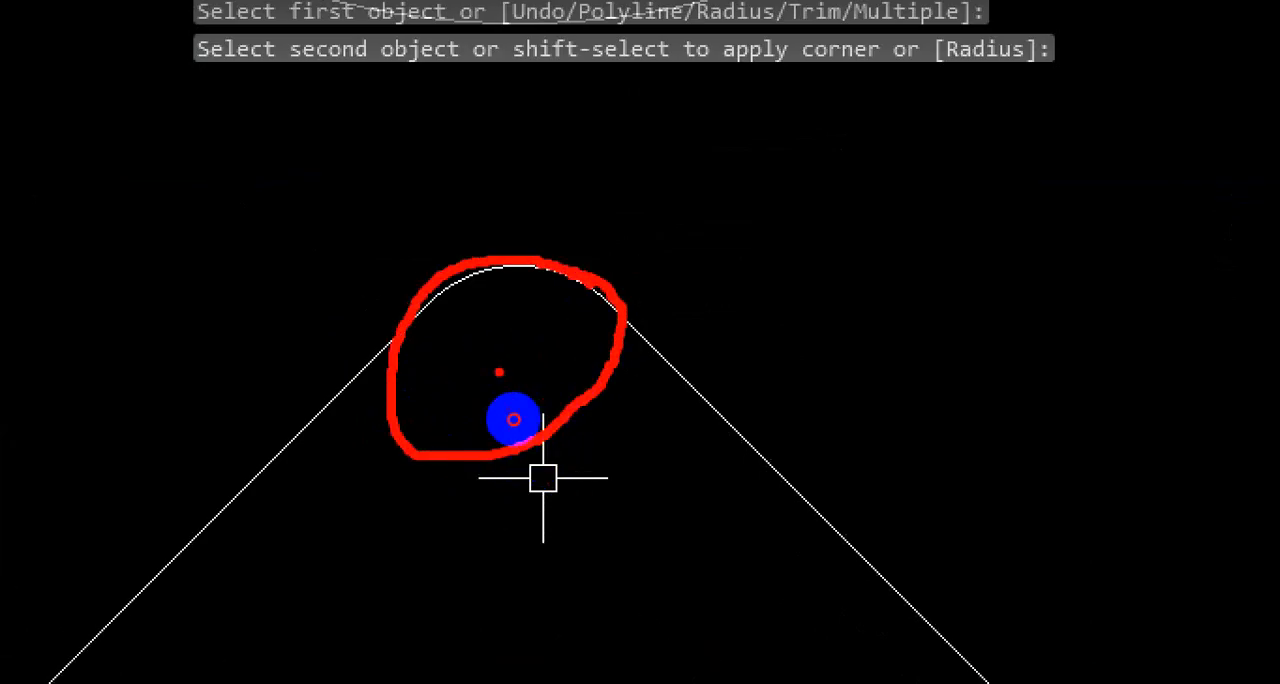
pyautogui.press('Escape')
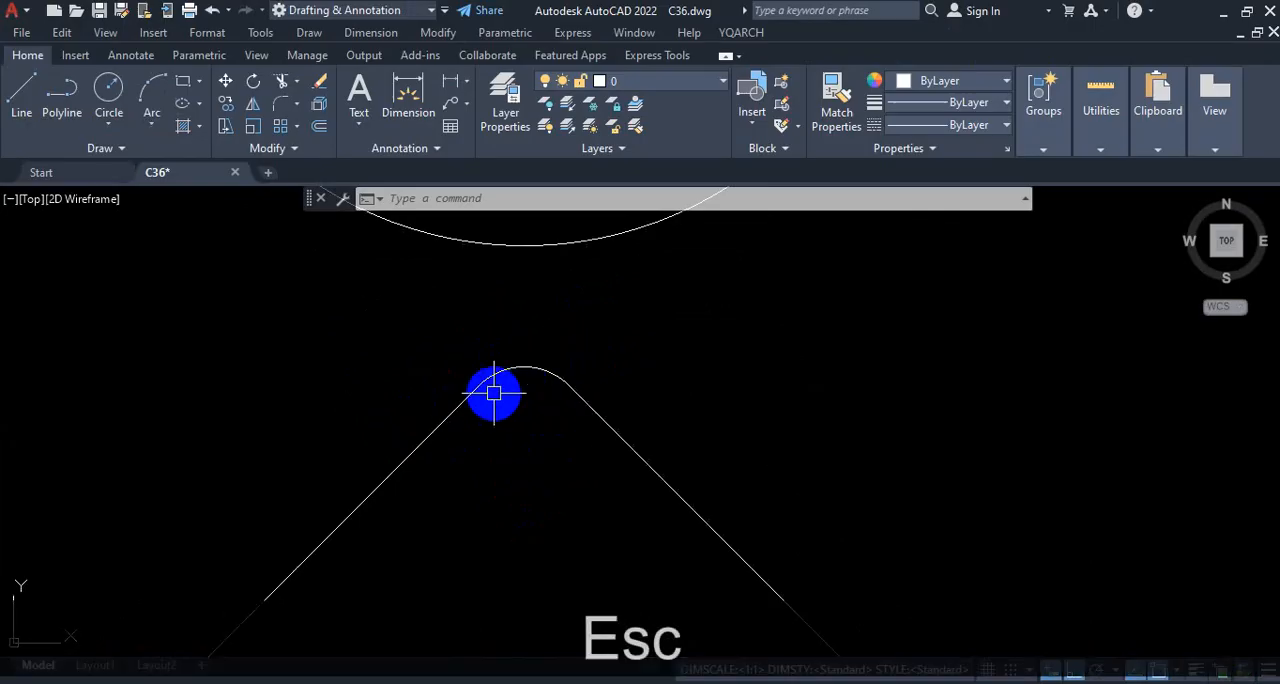
# Step: Examine the square upper wall corners of the large floor plans in the lower row
pyautogui.scroll(-5, 494, 393)
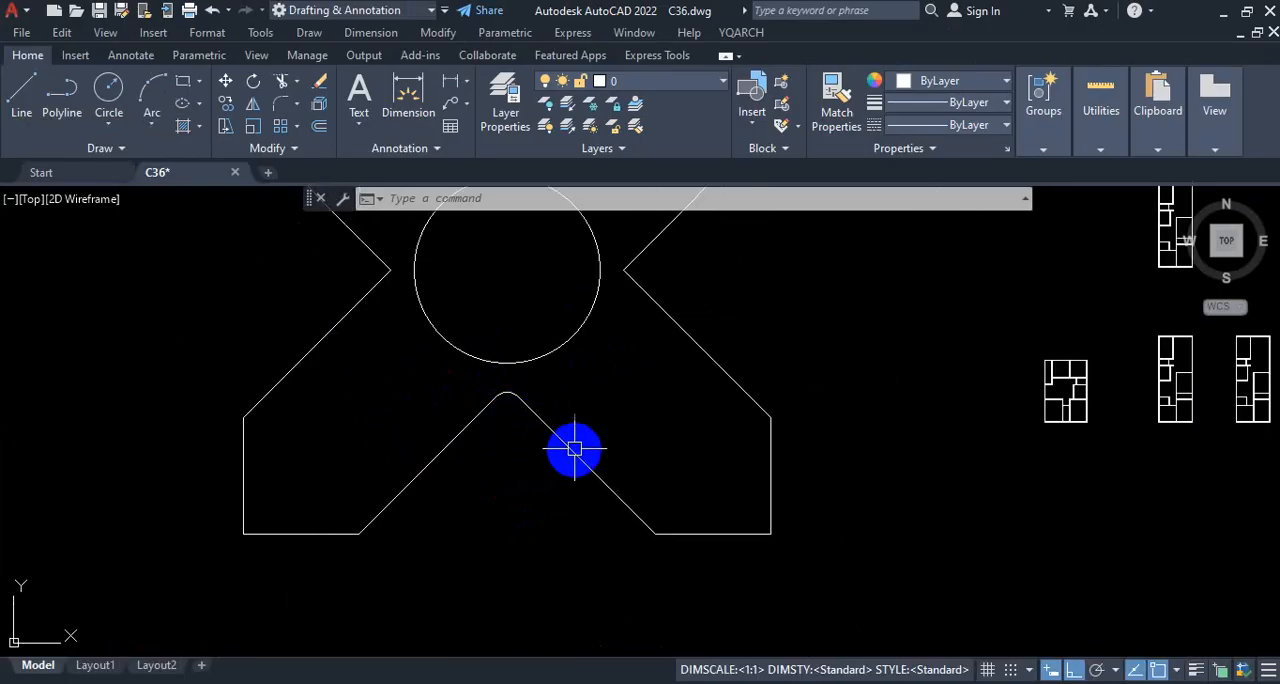
pyautogui.scroll(-2, 574, 449)
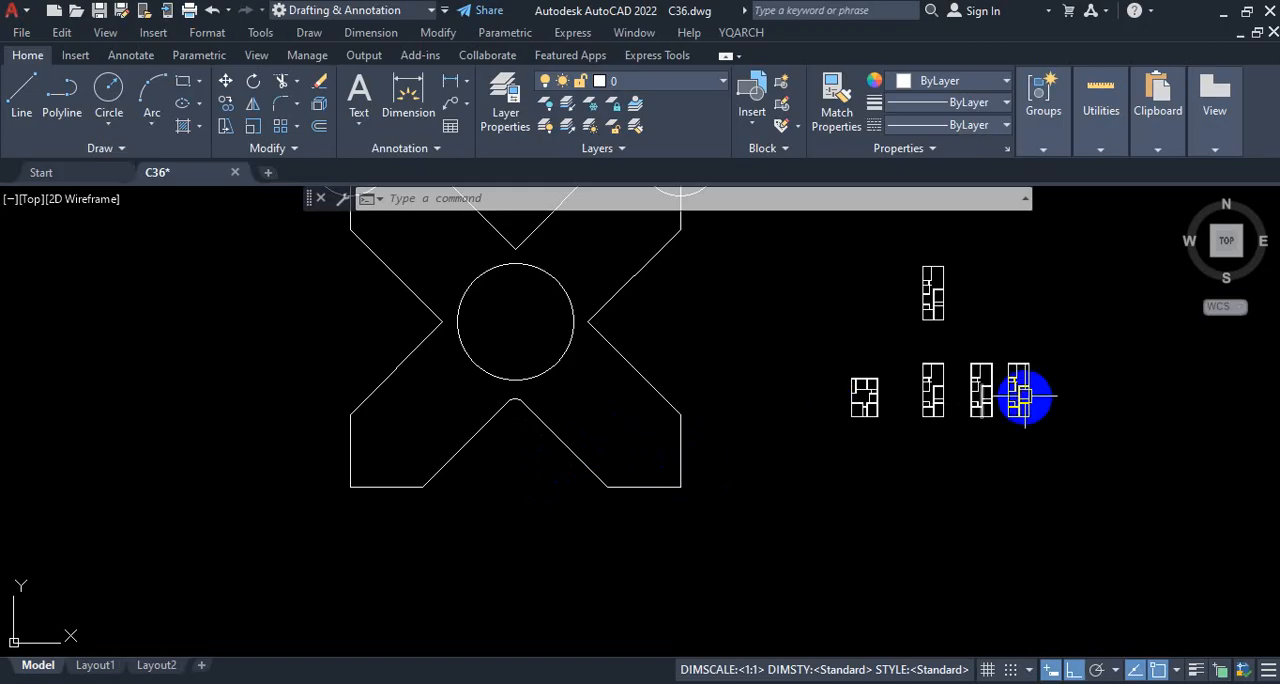
pyautogui.scroll(8, 1022, 397)
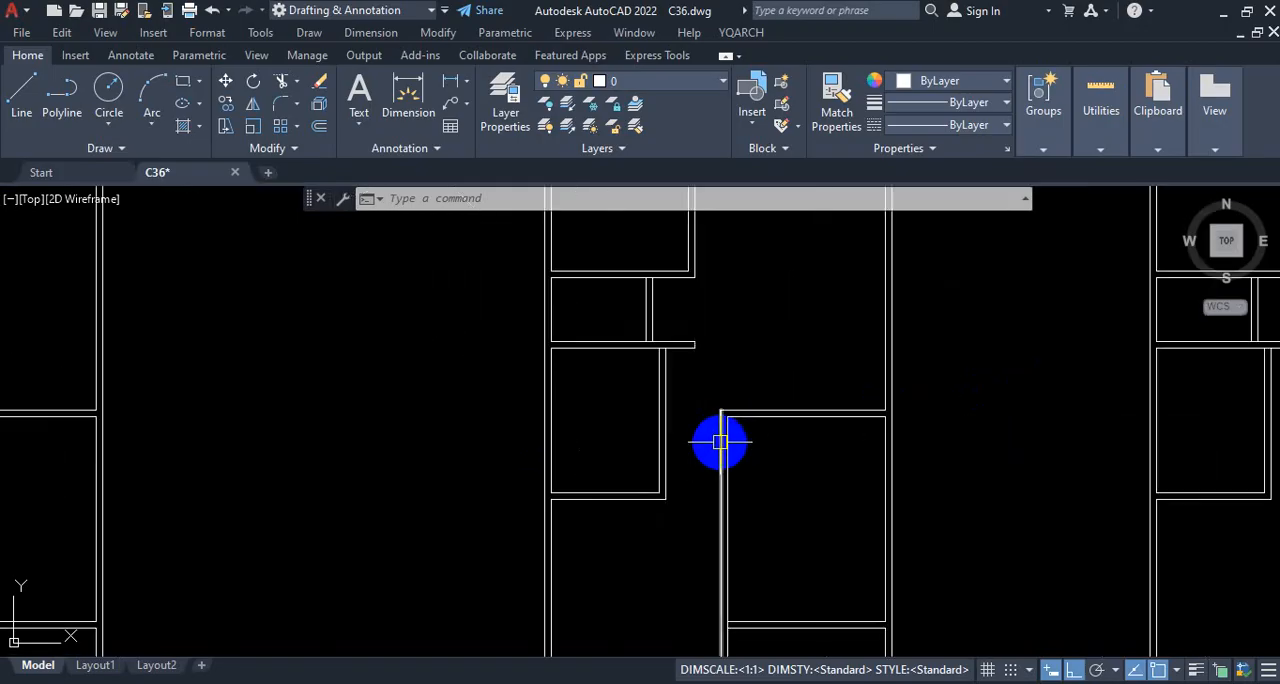
pyautogui.scroll(1, 715, 445)
pyautogui.scroll(-5, 709, 449)
pyautogui.scroll(2, 743, 414)
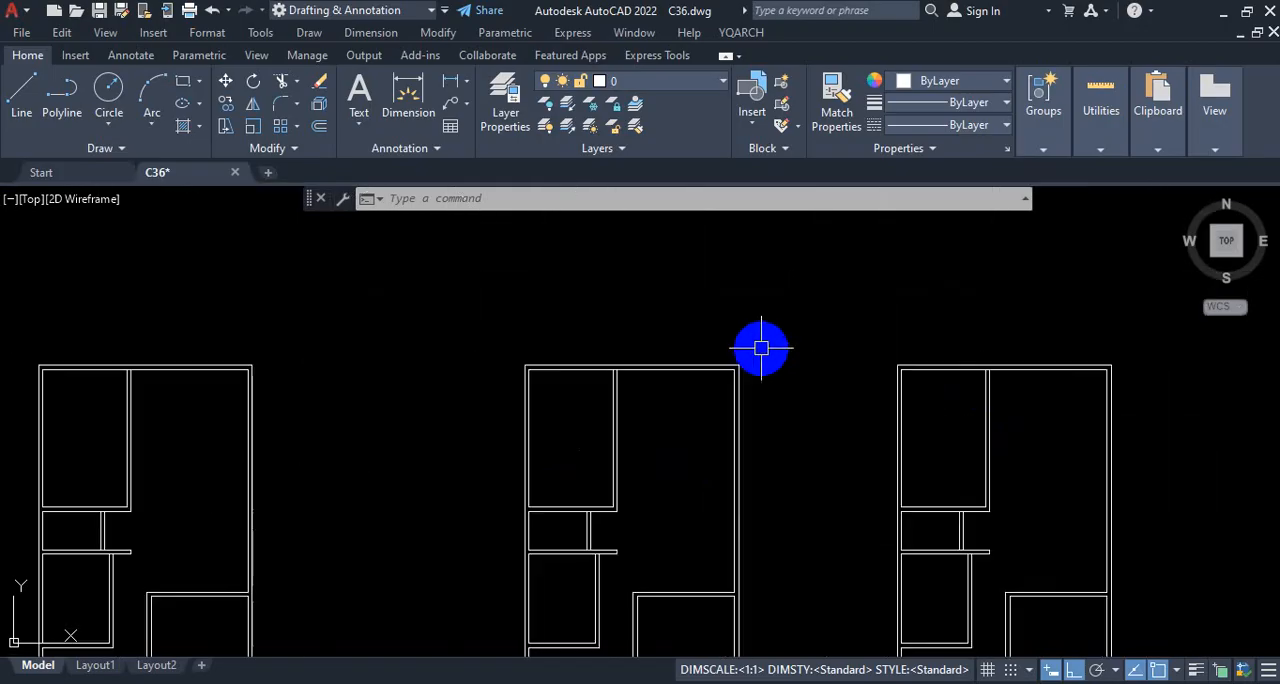
pyautogui.scroll(-4, 761, 348)
pyautogui.scroll(2, 763, 346)
pyautogui.hotkey('ctrl', '1')
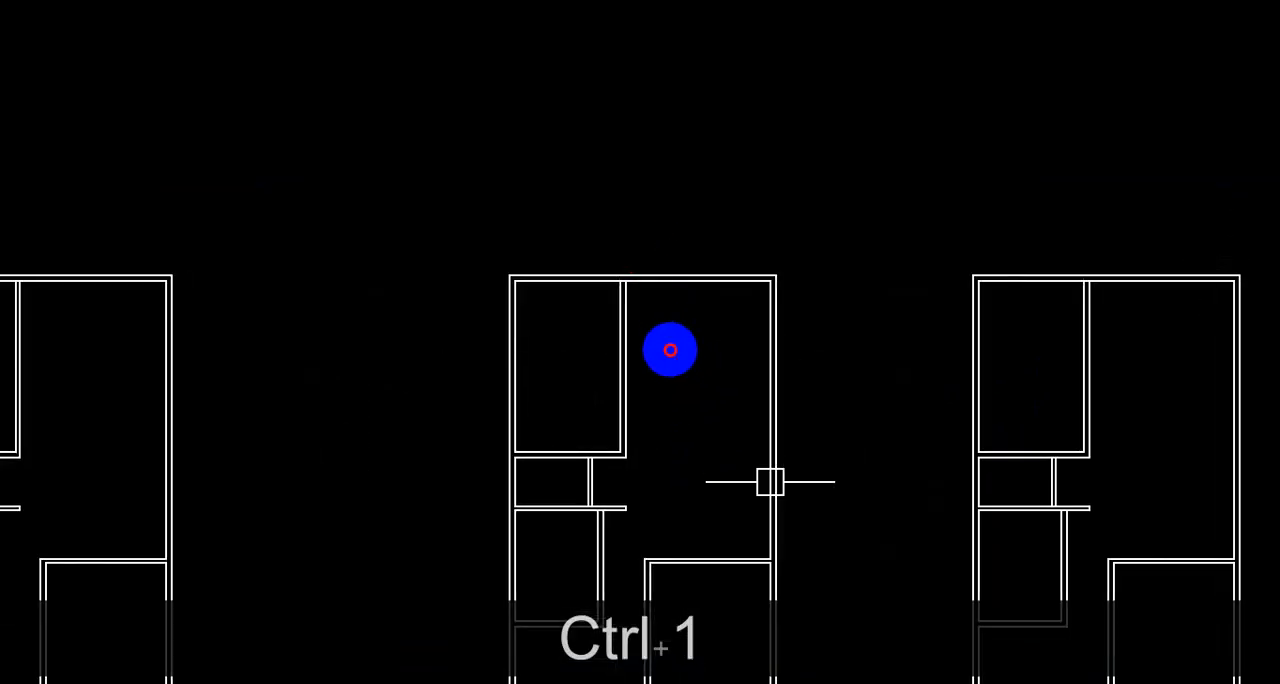
pyautogui.moveTo(628, 267)
pyautogui.mouseDown()
pyautogui.moveTo(766, 289)
pyautogui.moveTo(808, 405)
pyautogui.mouseUp()
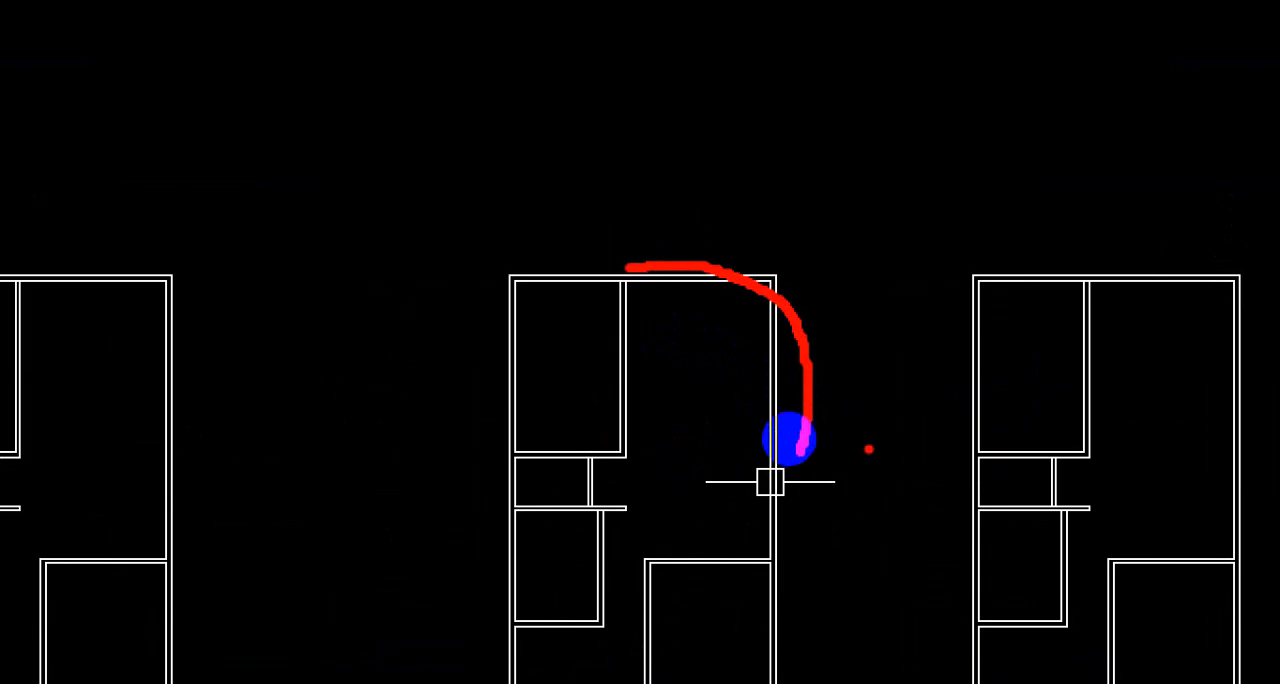
pyautogui.moveTo(988, 176)
pyautogui.mouseDown()
pyautogui.moveTo(888, 246)
pyautogui.moveTo(882, 385)
pyautogui.mouseUp()
pyautogui.moveTo(1070, 328)
pyautogui.mouseDown()
pyautogui.moveTo(890, 392)
pyautogui.moveTo(966, 172)
pyautogui.mouseUp()
pyautogui.moveTo(891, 353)
pyautogui.mouseDown()
pyautogui.moveTo(863, 298)
pyautogui.moveTo(820, 415)
pyautogui.moveTo(846, 437)
pyautogui.moveTo(897, 383)
pyautogui.mouseUp()
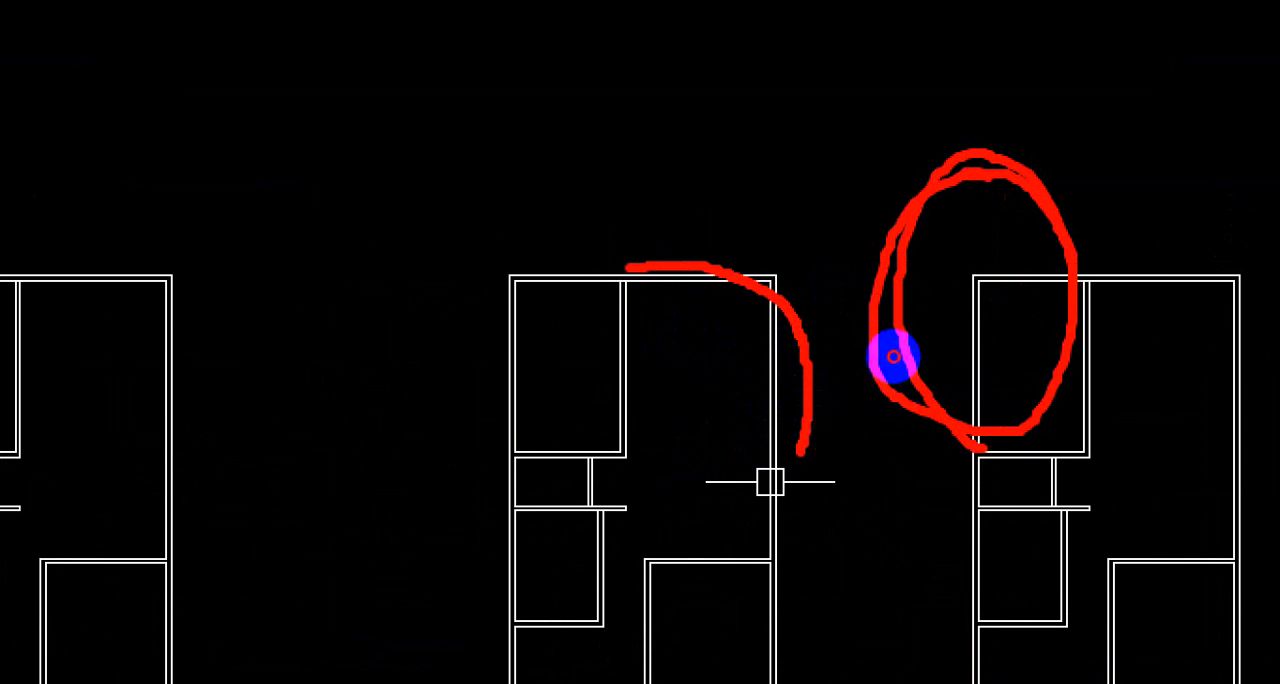
pyautogui.press('Escape')
# Step: Look over the whole lower row of floor plans, including the top walls of the small leftmost plan
pyautogui.scroll(-5, 799, 407)
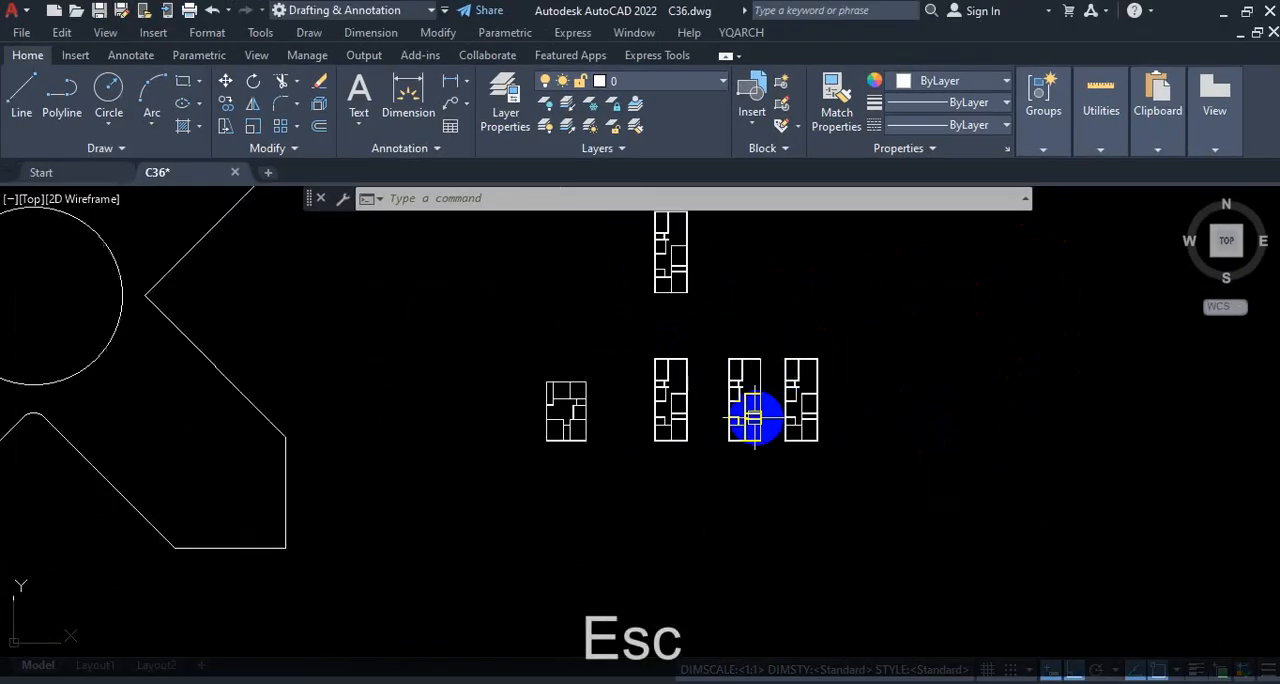
pyautogui.scroll(4, 740, 410)
pyautogui.scroll(3, 600, 270)
pyautogui.scroll(-4, 660, 343)
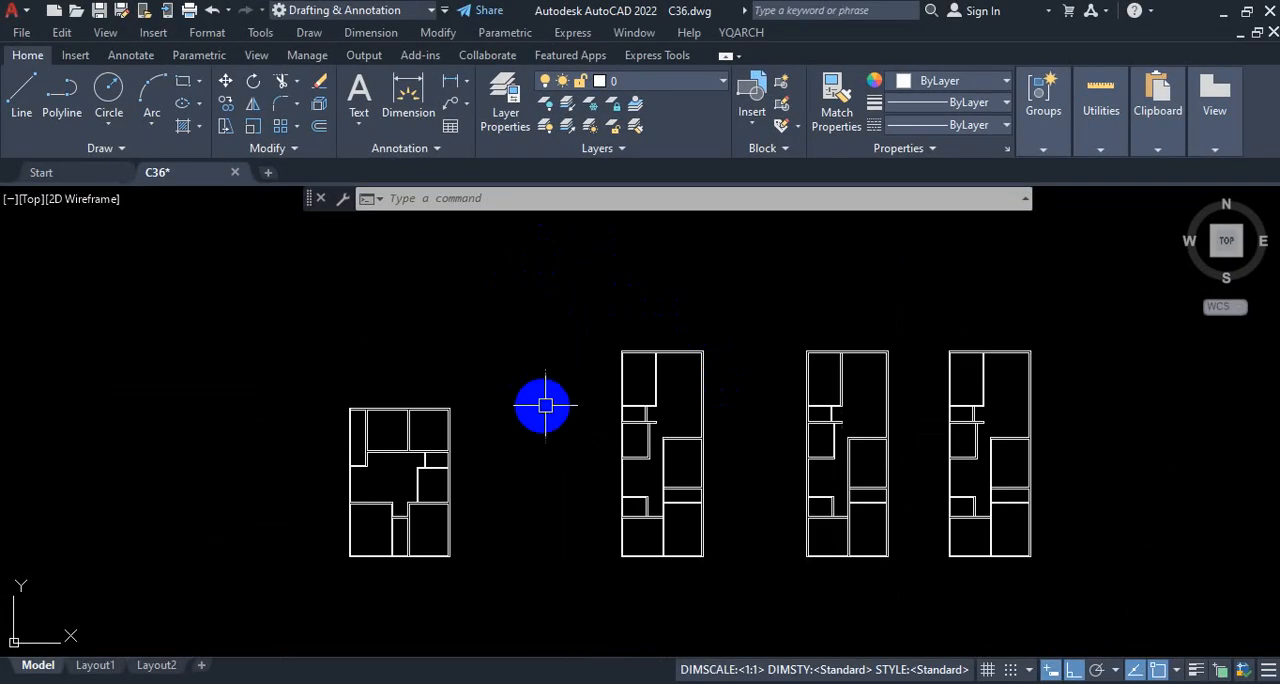
pyautogui.scroll(4, 365, 450)
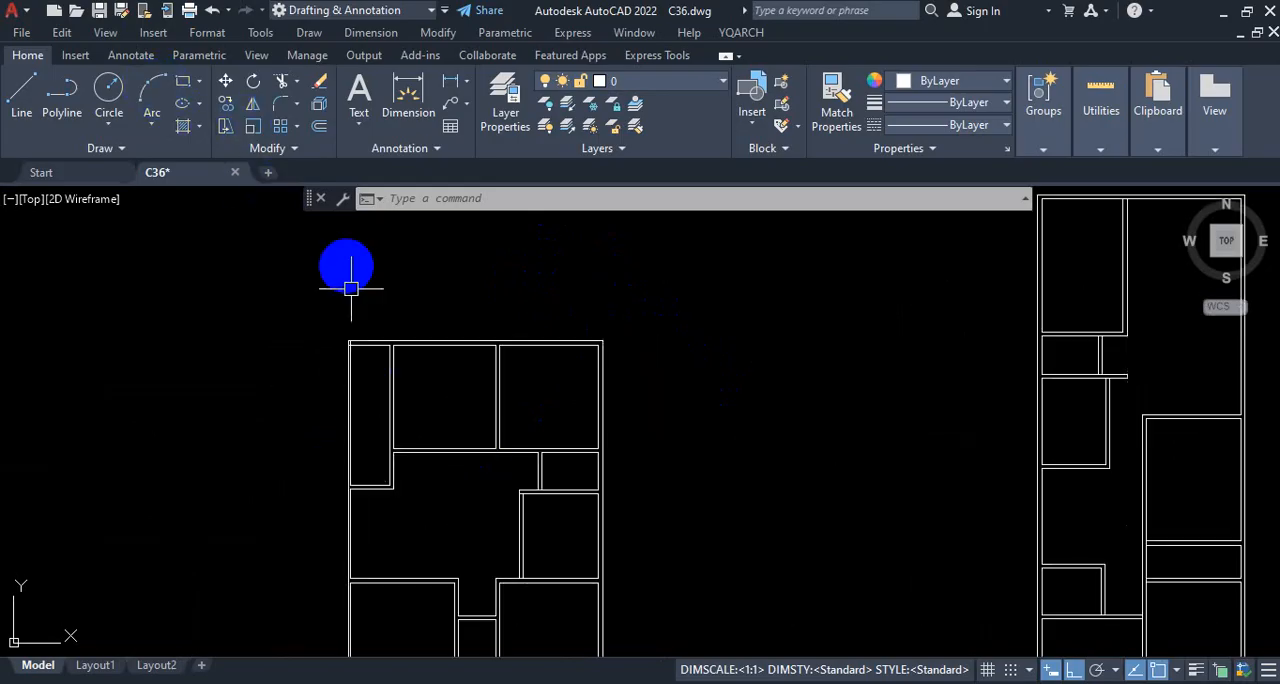
pyautogui.scroll(-4, 515, 440)
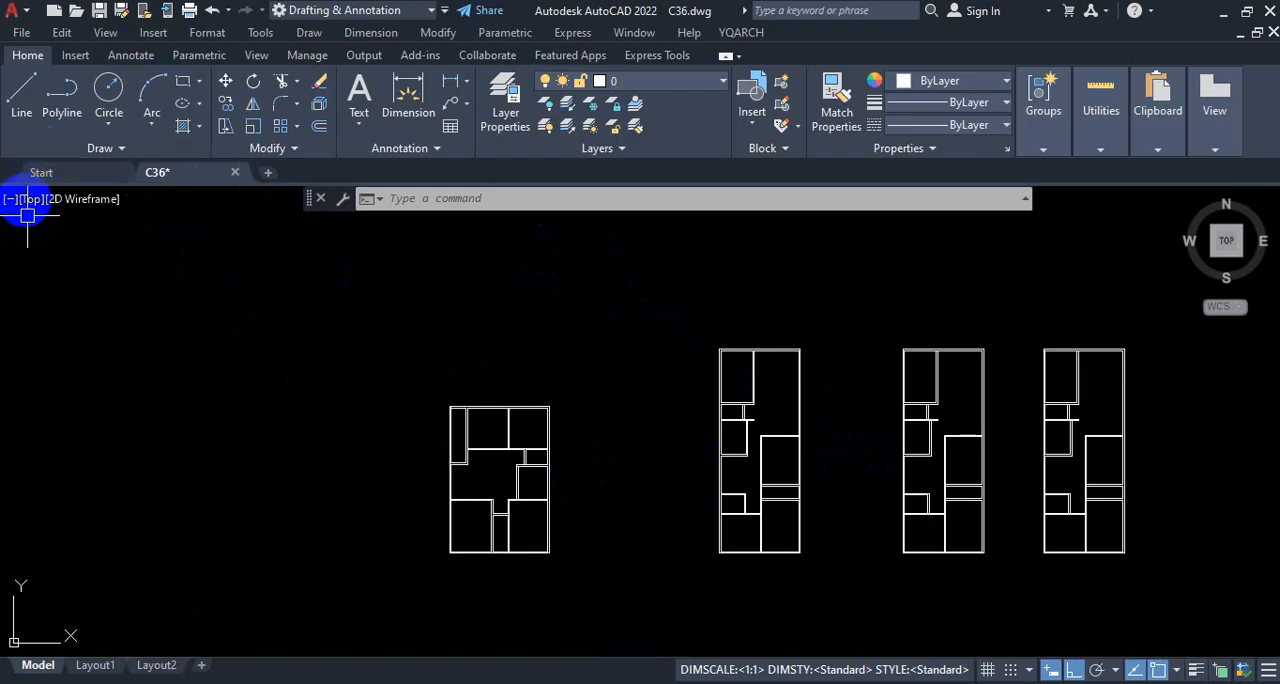
pyautogui.scroll(-2, 748, 427)
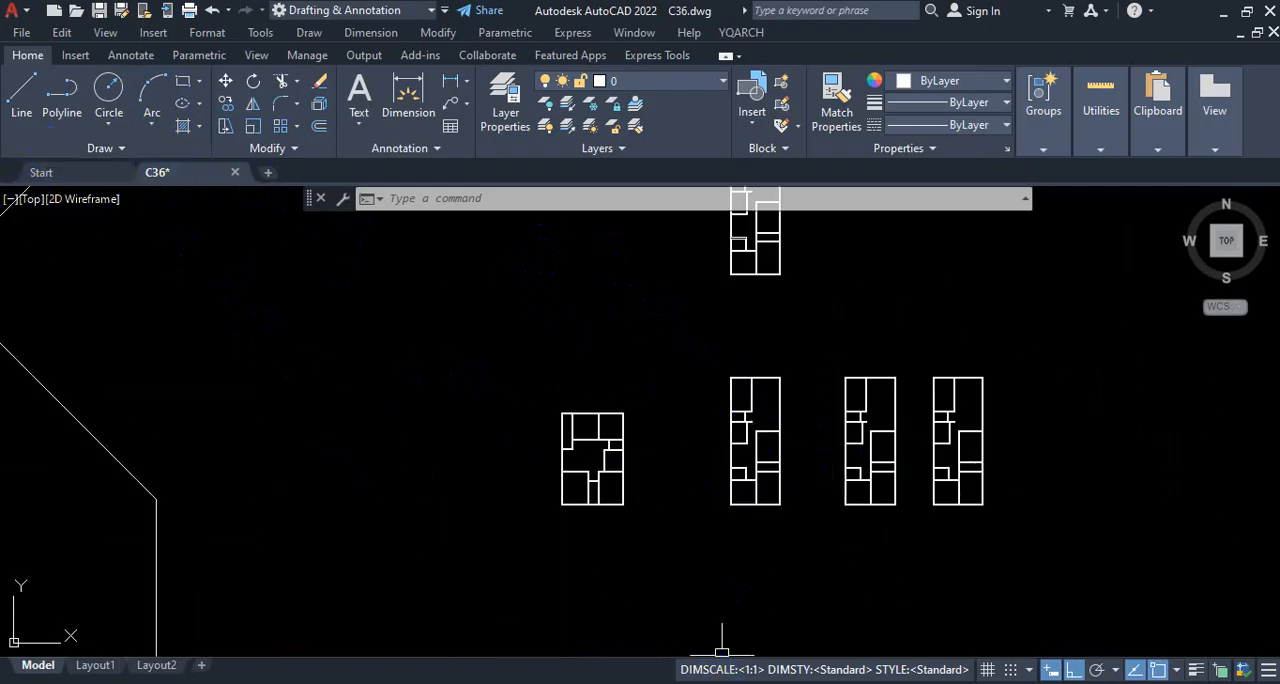
pyautogui.press('Escape')
pyautogui.scroll(-2, 771, 391)
pyautogui.scroll(10, 760, 391)
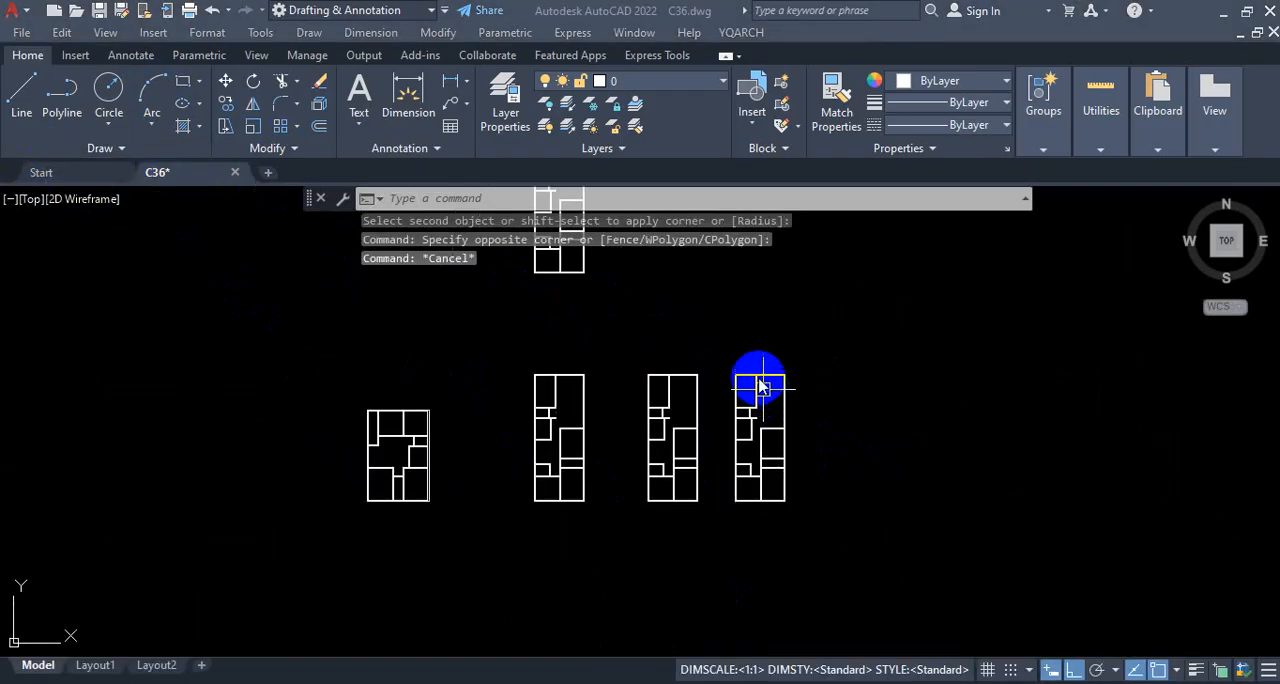
# Step: Examine the junction where the upper partition wall meets the top outer wall in the lower-row floor plans
pyautogui.scroll(4, 777, 375)
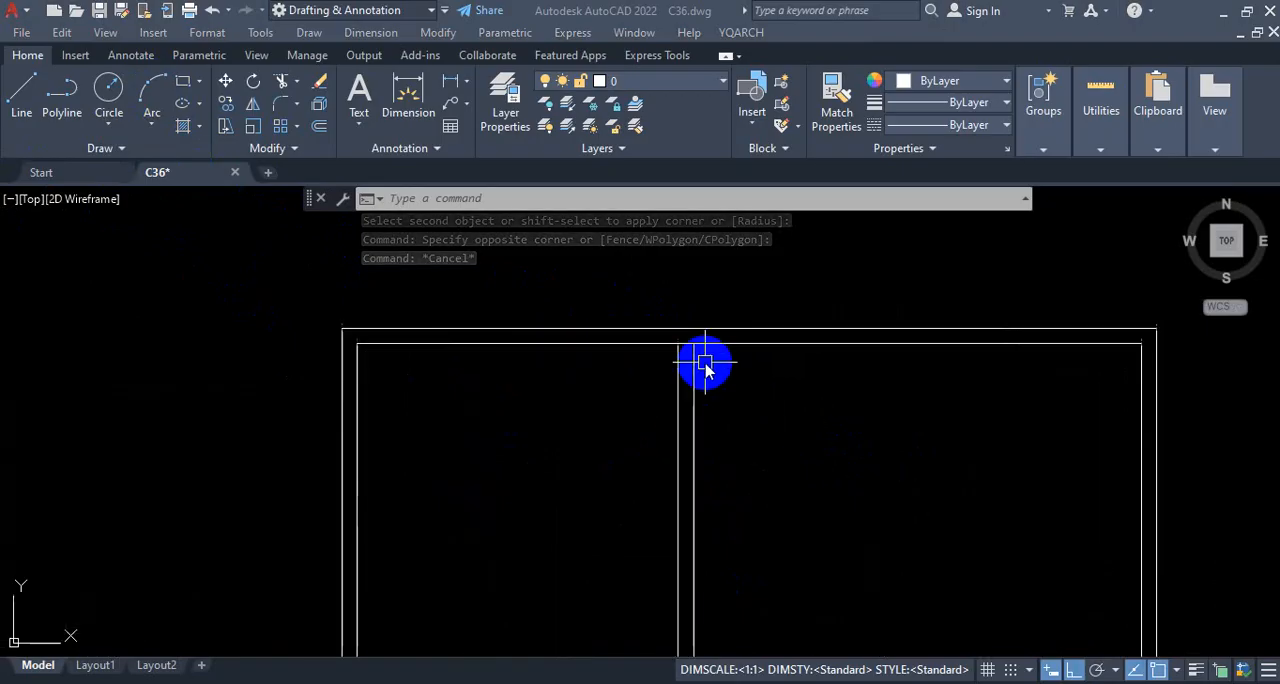
pyautogui.scroll(-5, 755, 385)
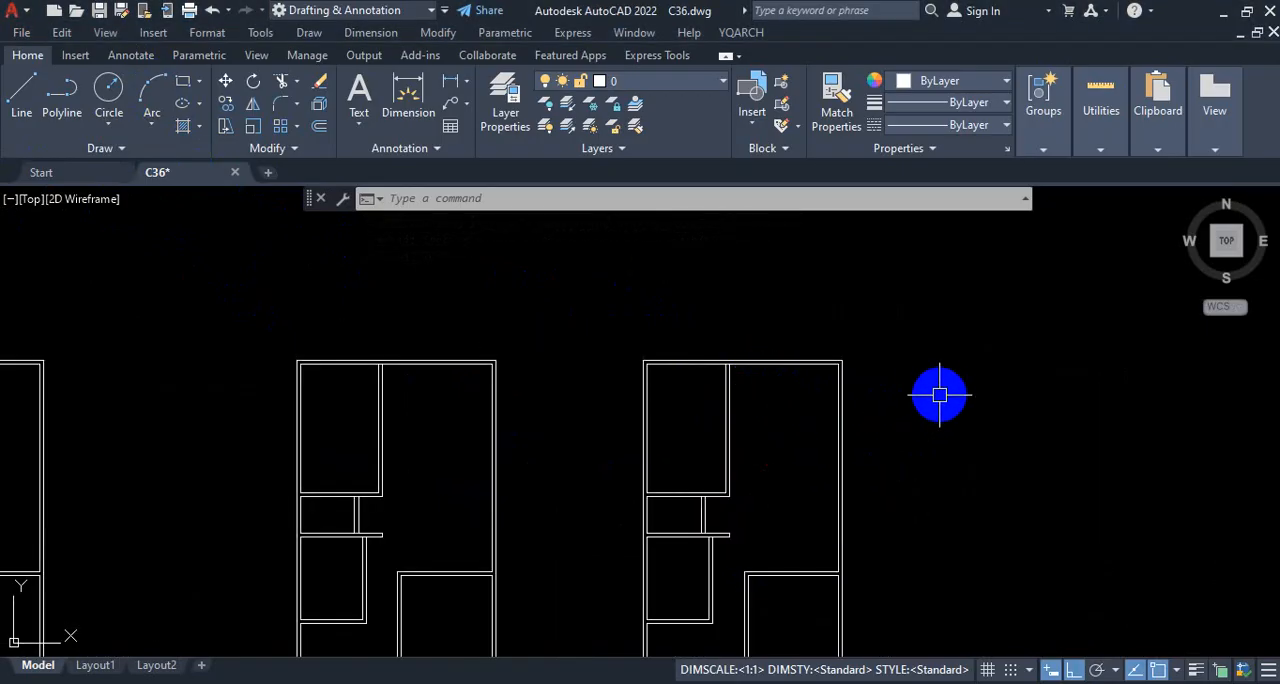
pyautogui.scroll(-3, 809, 437)
pyautogui.scroll(5, 766, 400)
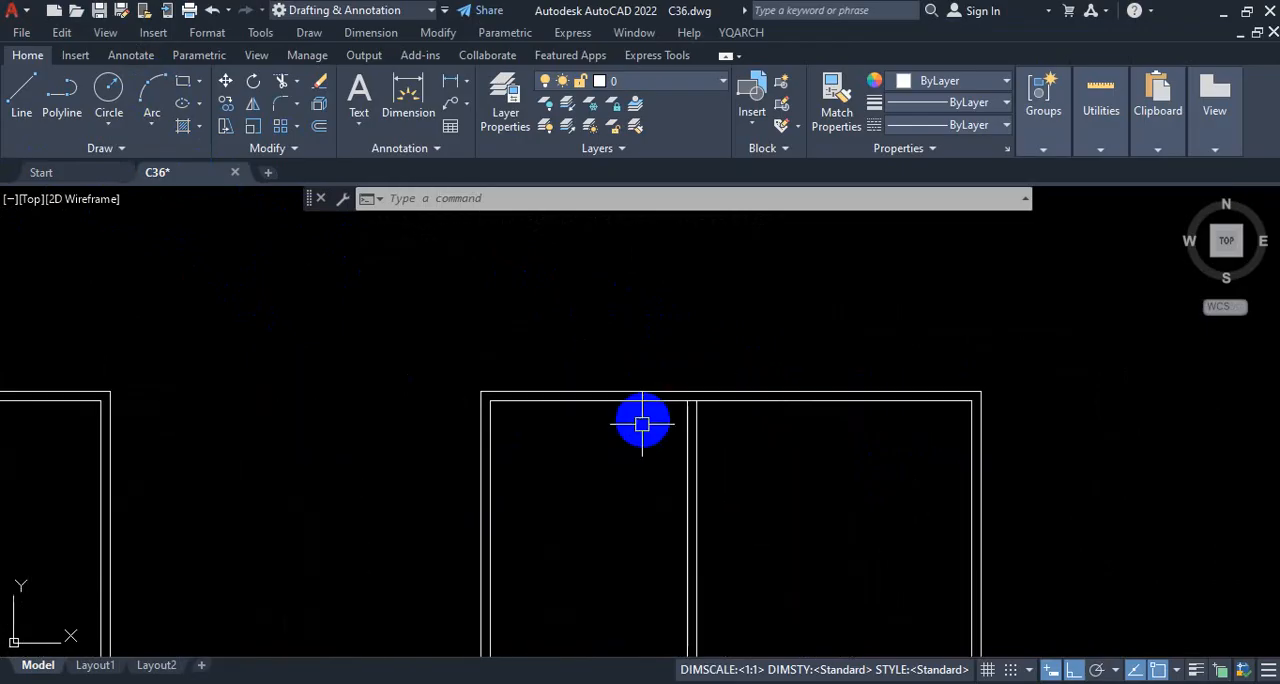
pyautogui.scroll(-4, 845, 385)
pyautogui.scroll(5, 591, 386)
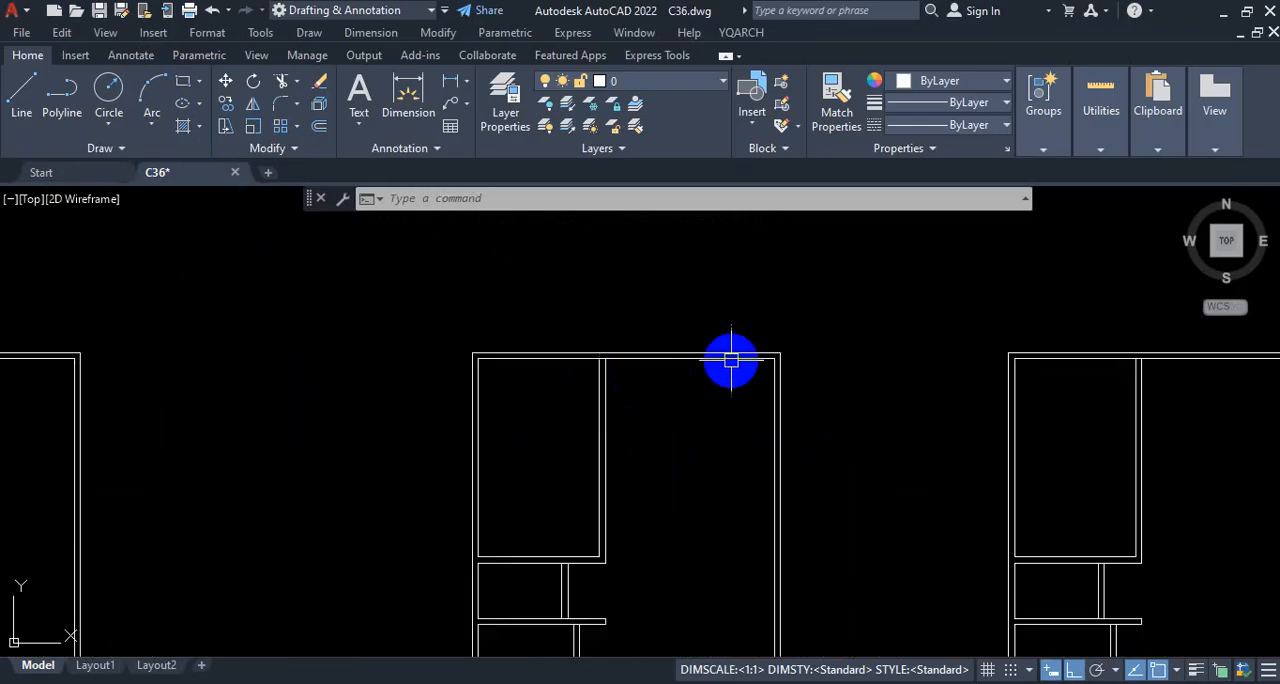
pyautogui.scroll(-5, 729, 357)
pyautogui.scroll(8, 700, 380)
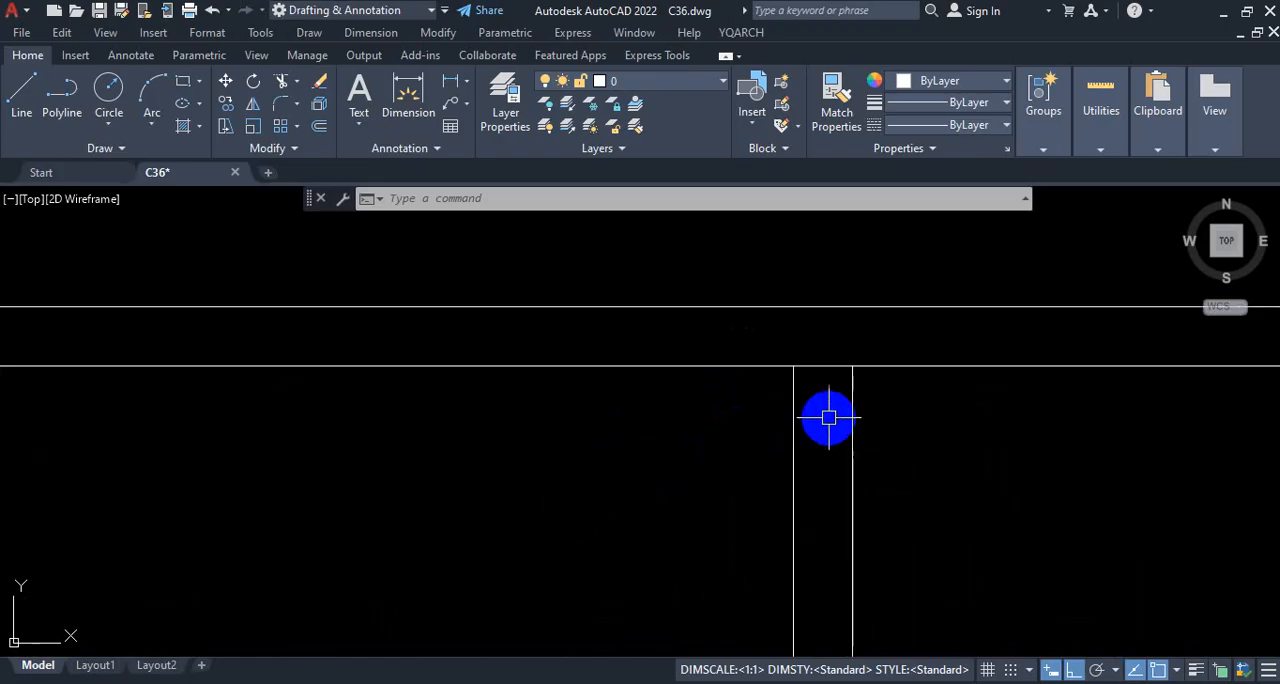
pyautogui.scroll(-3, 822, 378)
pyautogui.scroll(3, 832, 386)
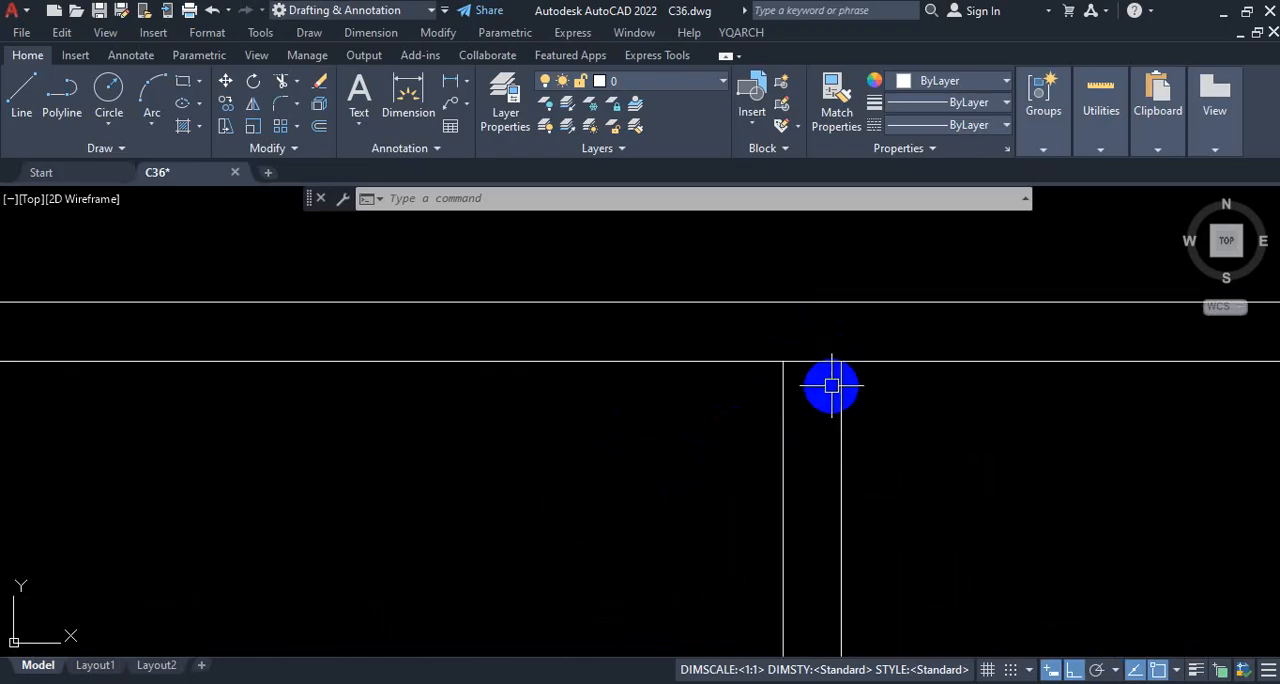
pyautogui.scroll(-6, 780, 372)
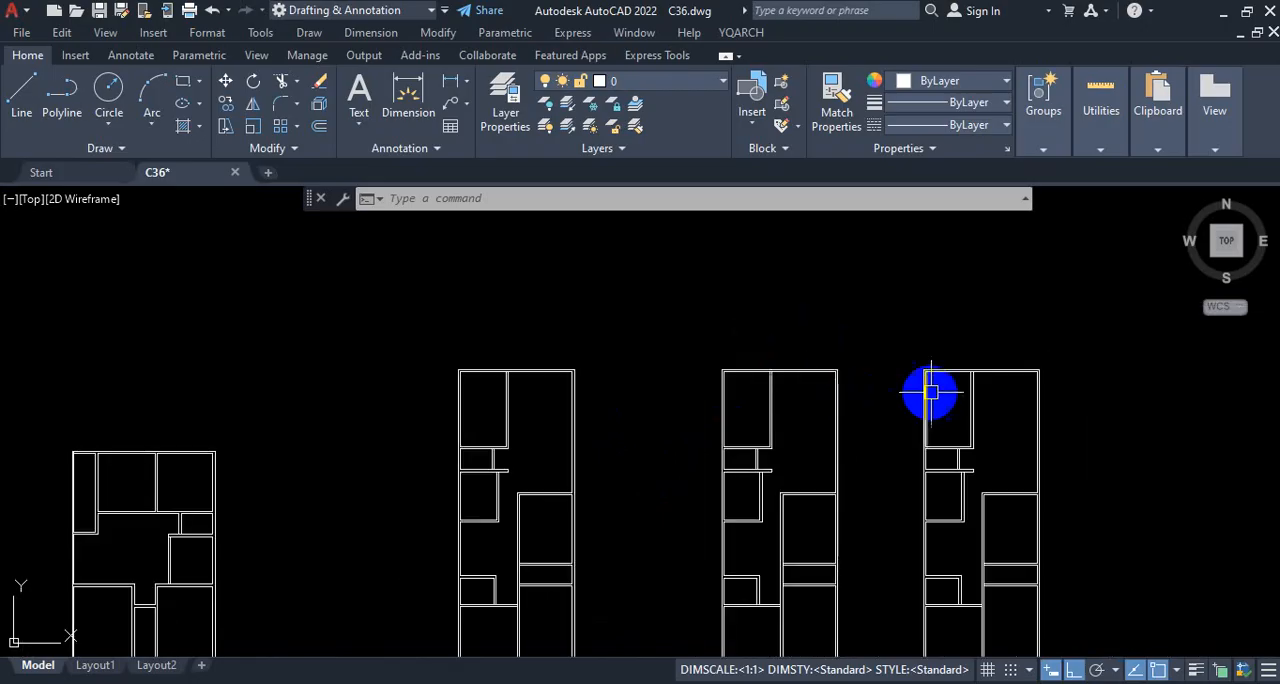
# Step: Examine the inner top wall line of the rightmost floor plan where the upper partition wall meets it, selecting the line to see its extent
pyautogui.scroll(4, 960, 380)
pyautogui.scroll(4, 980, 371)
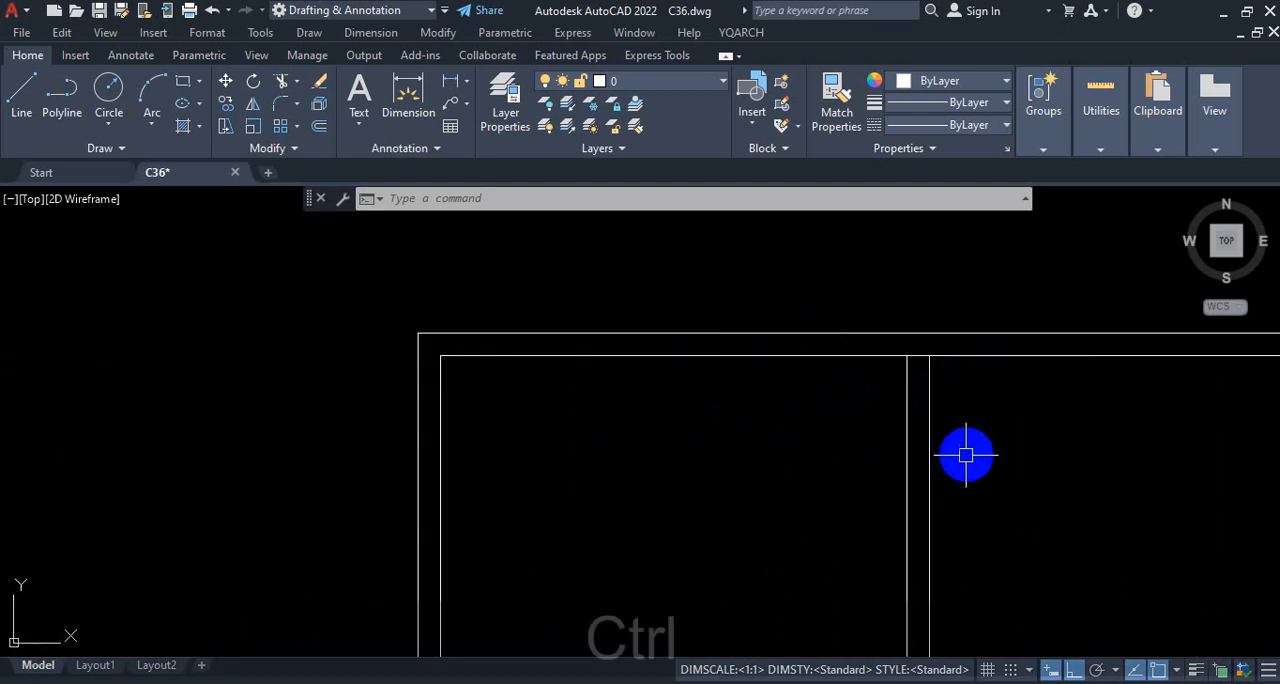
pyautogui.hotkey('ctrl', '1')
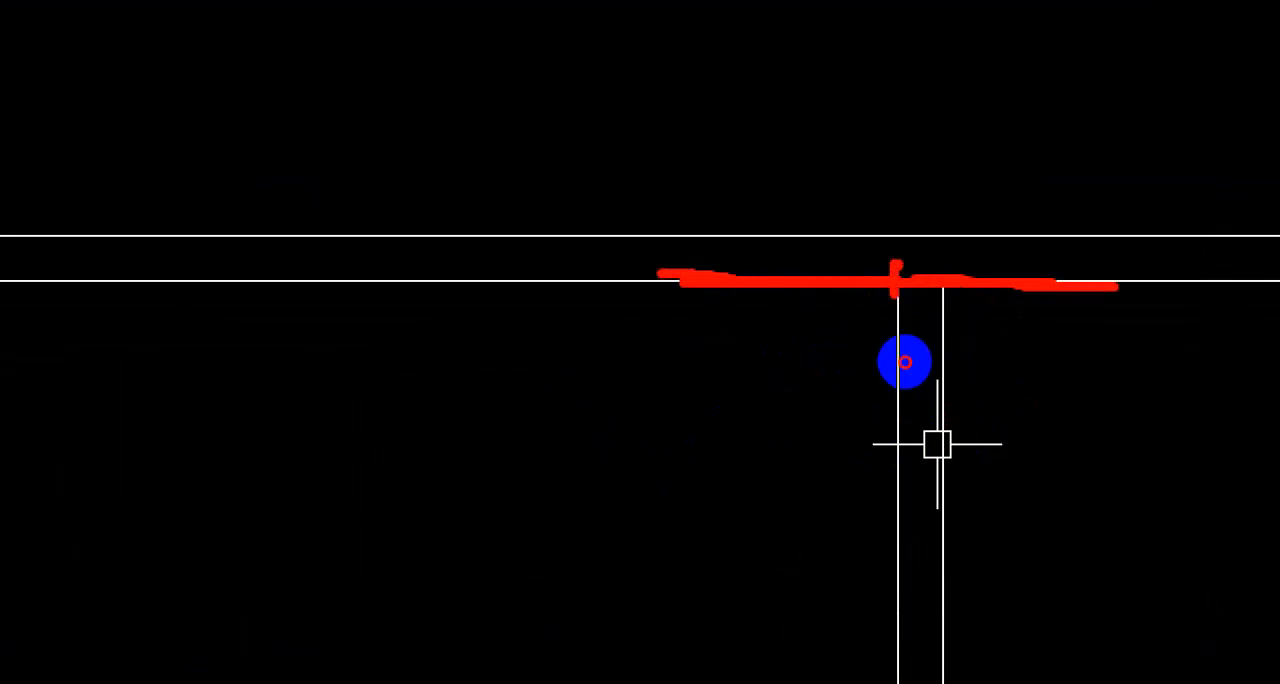
pyautogui.hotkey('ctrl', '1')
pyautogui.press('Escape')
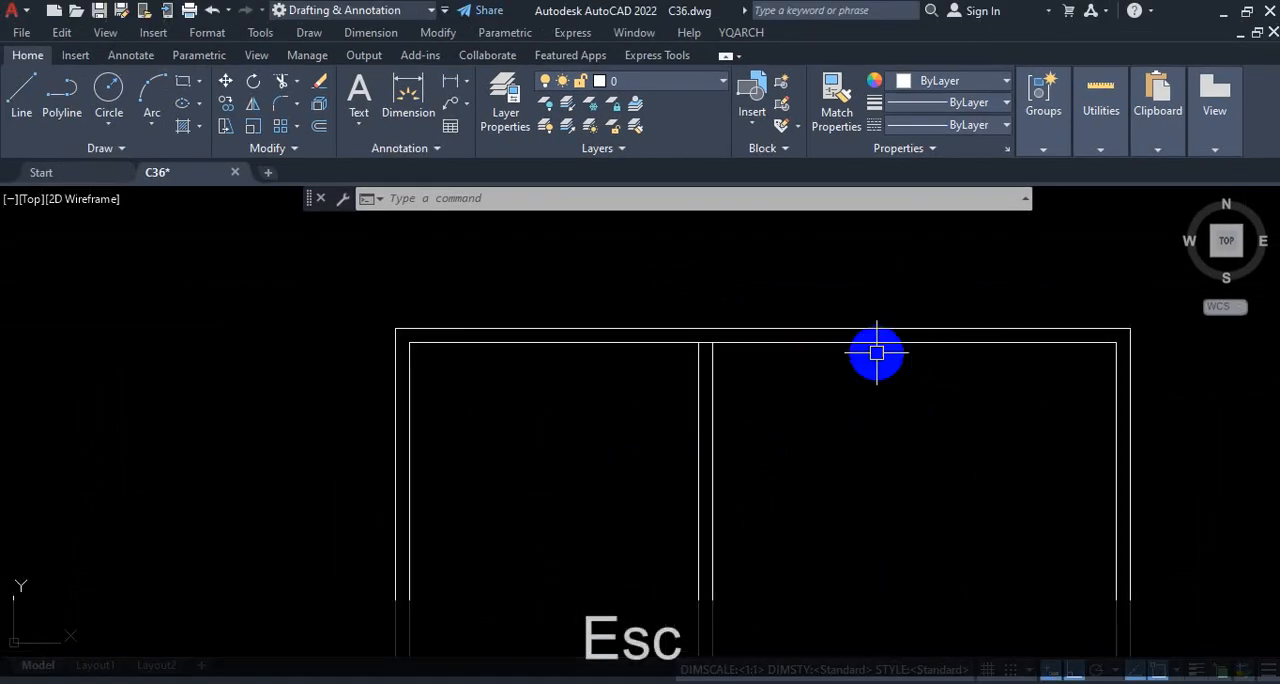
pyautogui.click(878, 344)
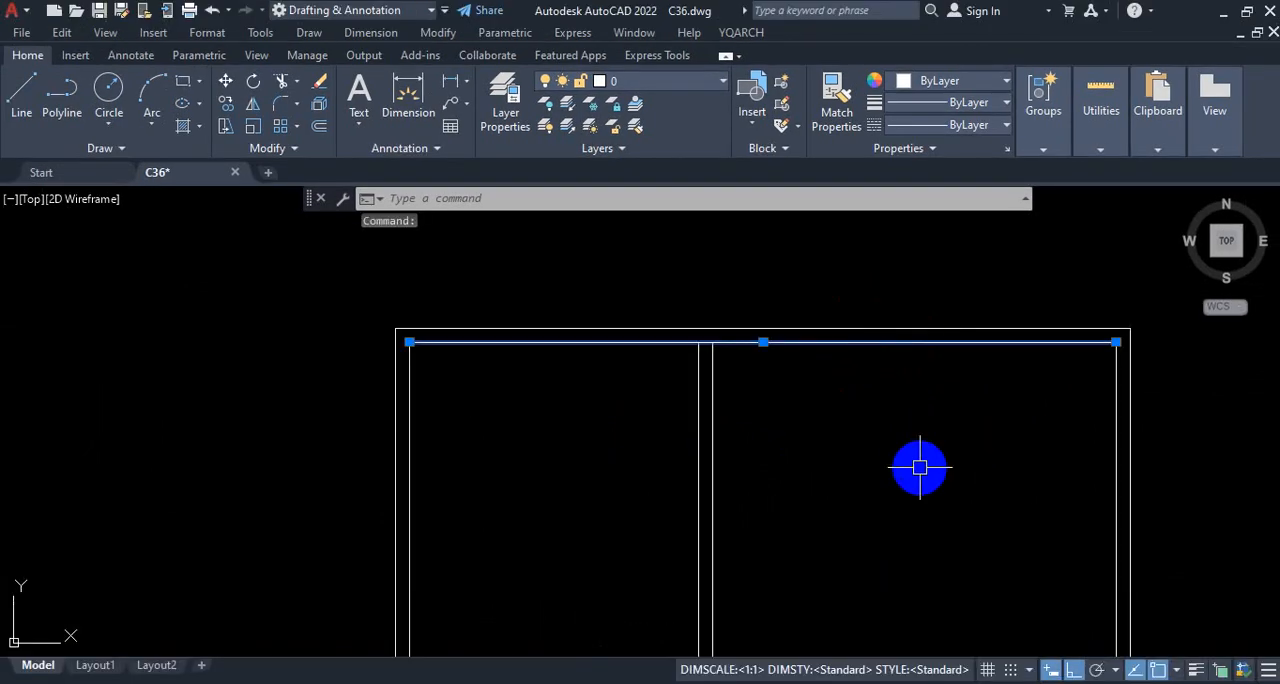
pyautogui.scroll(3, 650, 395)
pyautogui.hotkey('ctrl', '1')
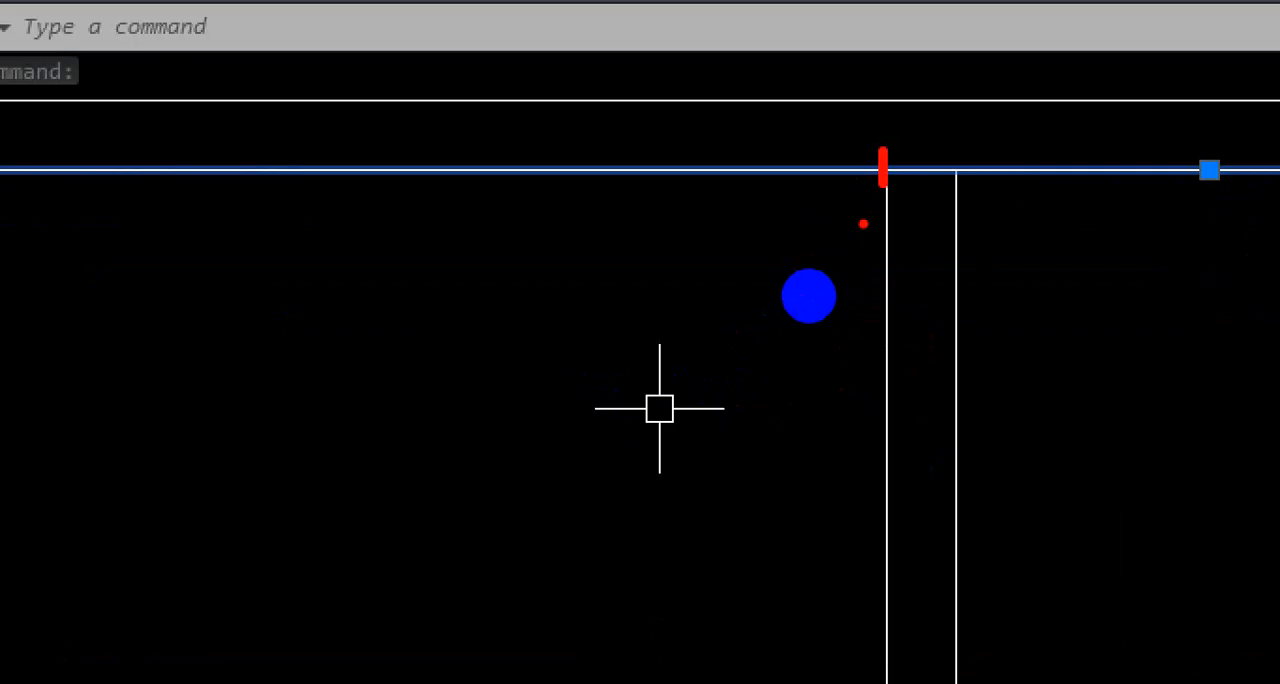
pyautogui.press('Escape')
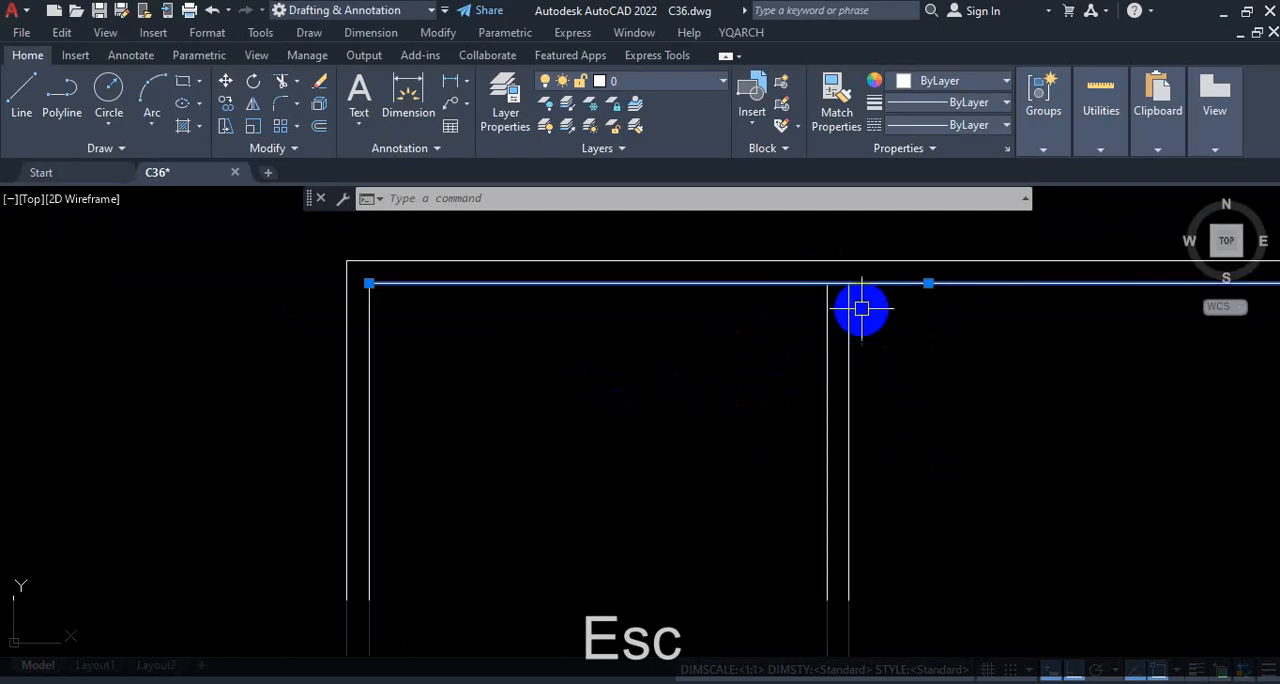
pyautogui.press('Escape')
pyautogui.scroll(-5, 837, 357)
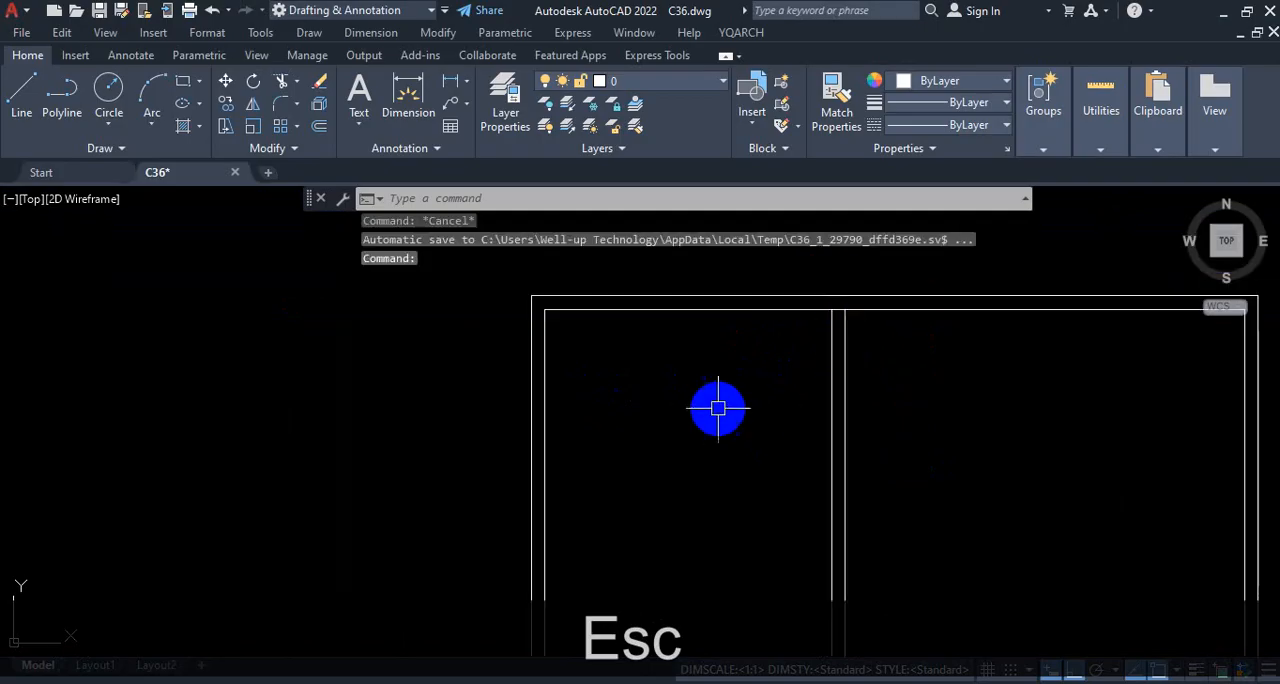
# Step: Look up the Break and Break at Point tools among the additional modify commands
pyautogui.scroll(4, 735, 467)
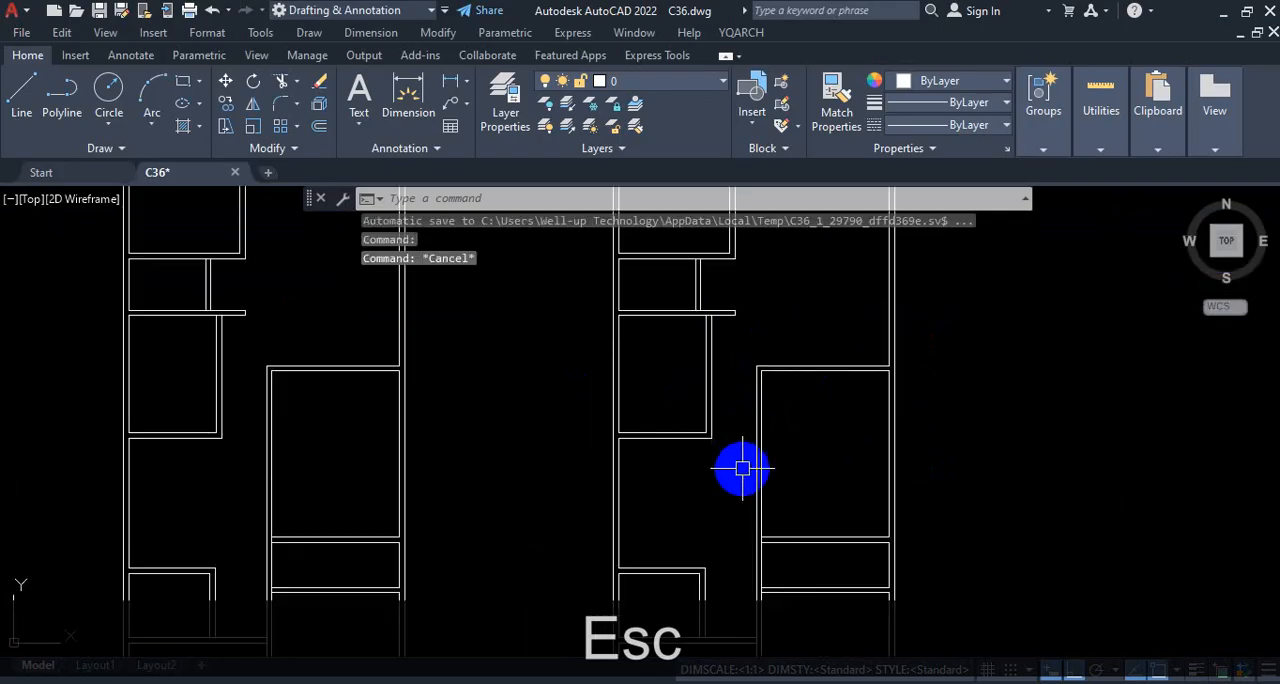
pyautogui.scroll(2, 814, 335)
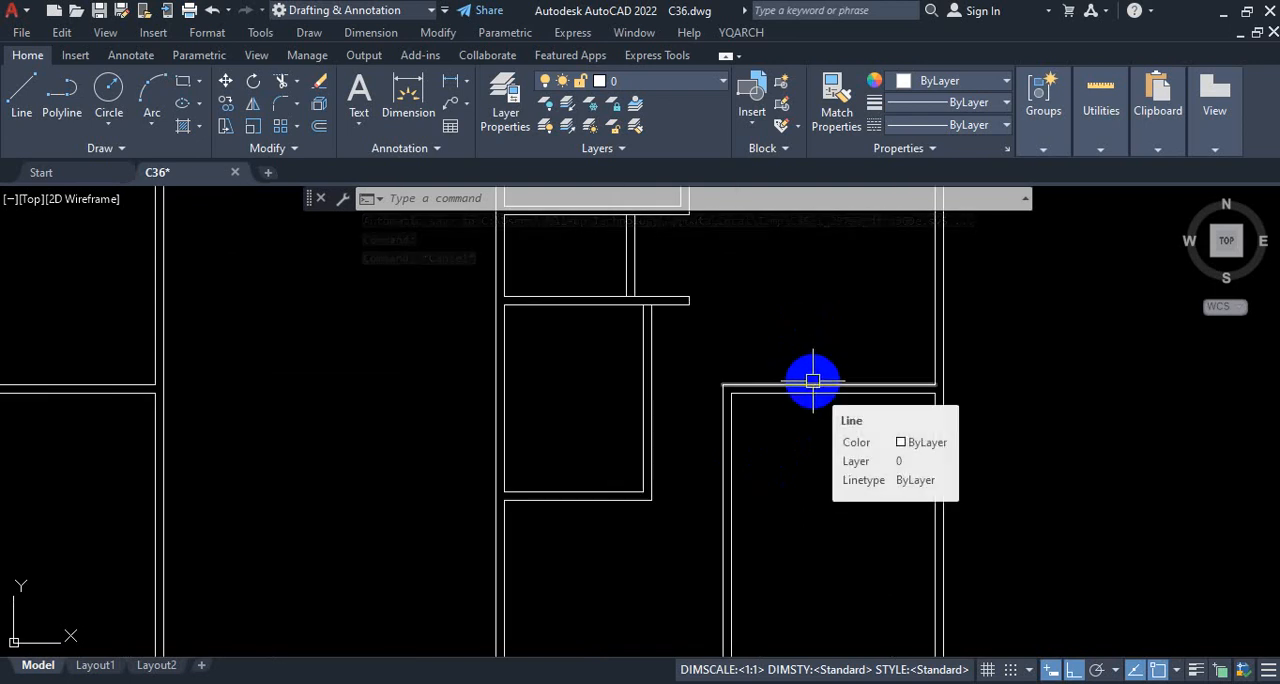
pyautogui.scroll(-2, 813, 380)
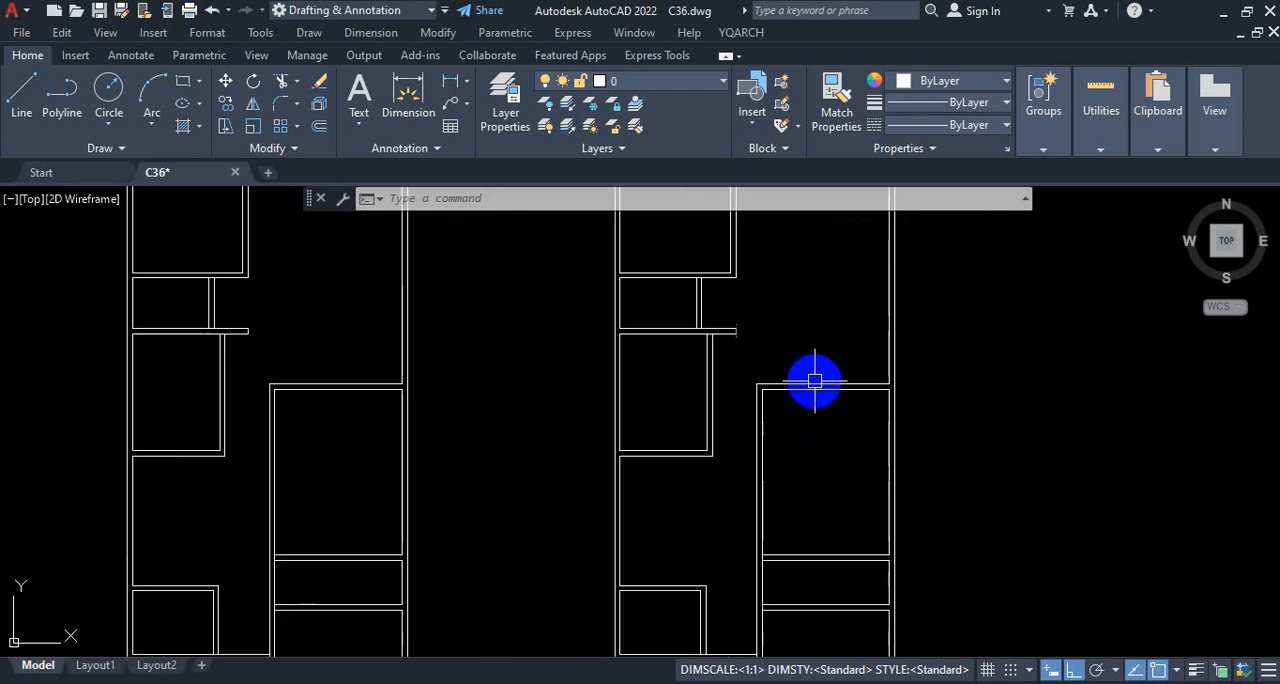
pyautogui.click(296, 150)
pyautogui.hotkey('ctrl', '1')
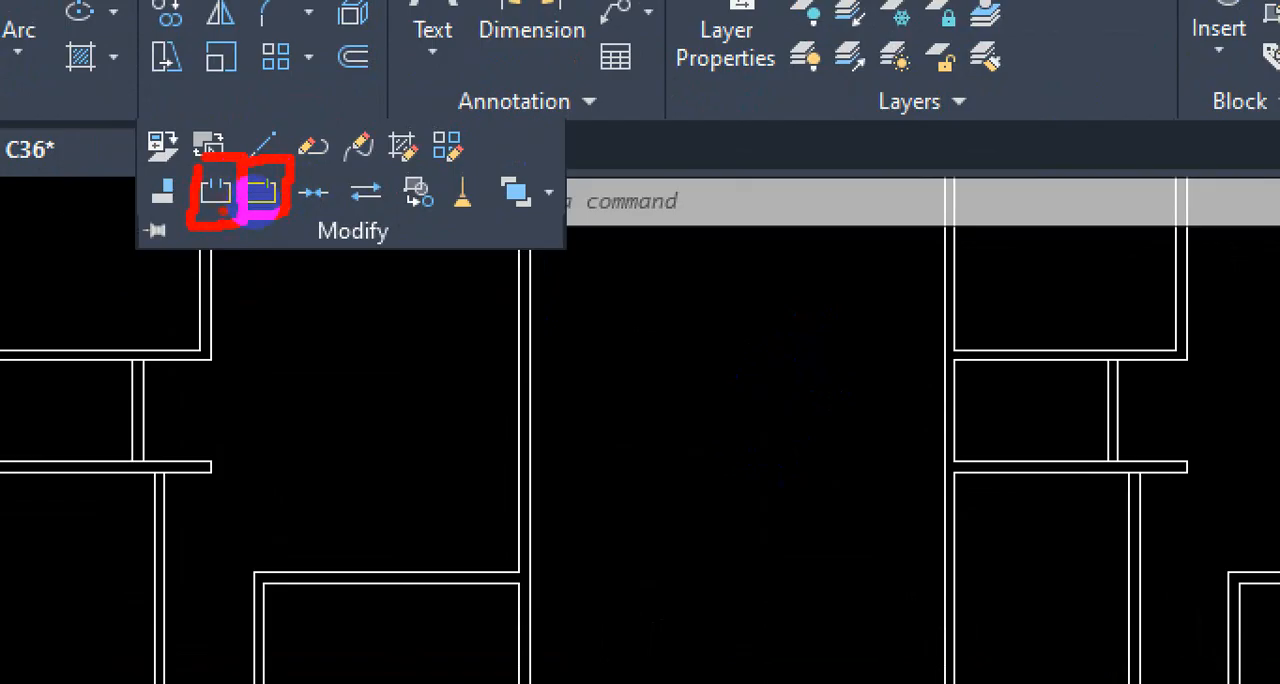
pyautogui.scroll(-4, 565, 266)
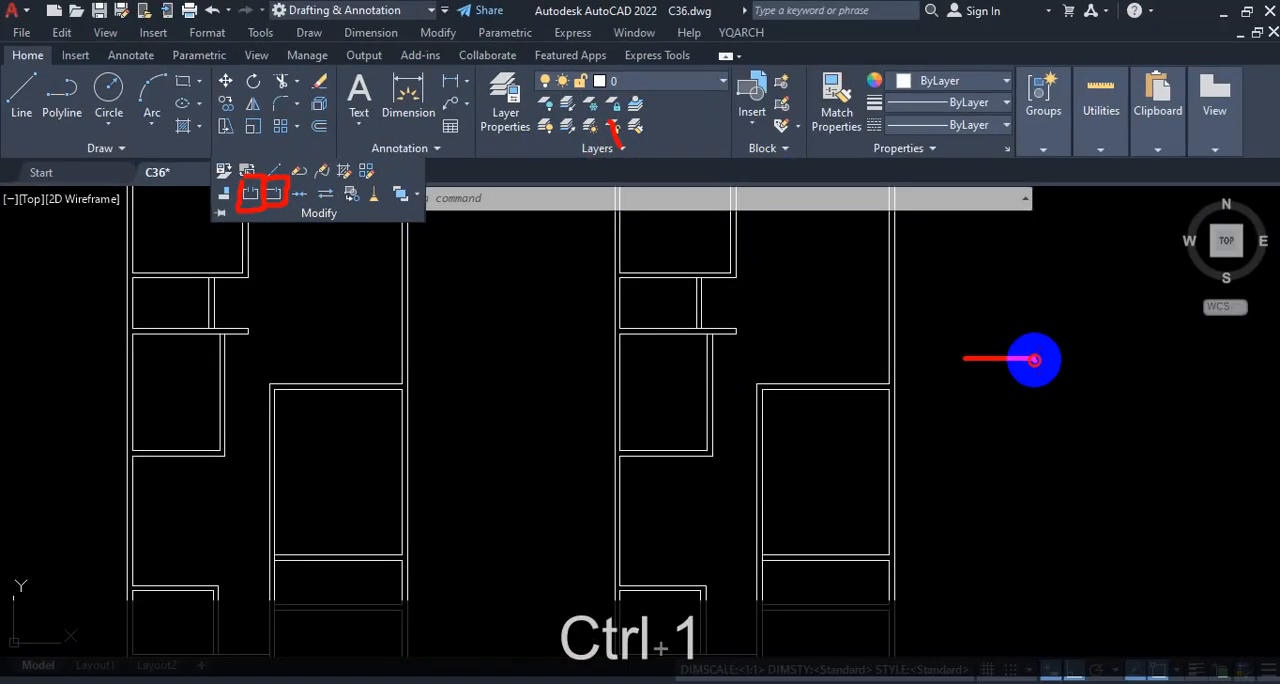
pyautogui.moveTo(1034, 360); pyautogui.dragTo(1194, 368)
pyautogui.moveTo(1011, 329)
pyautogui.mouseDown()
pyautogui.moveTo(1005, 395)
pyautogui.moveTo(1044, 405)
pyautogui.mouseUp()
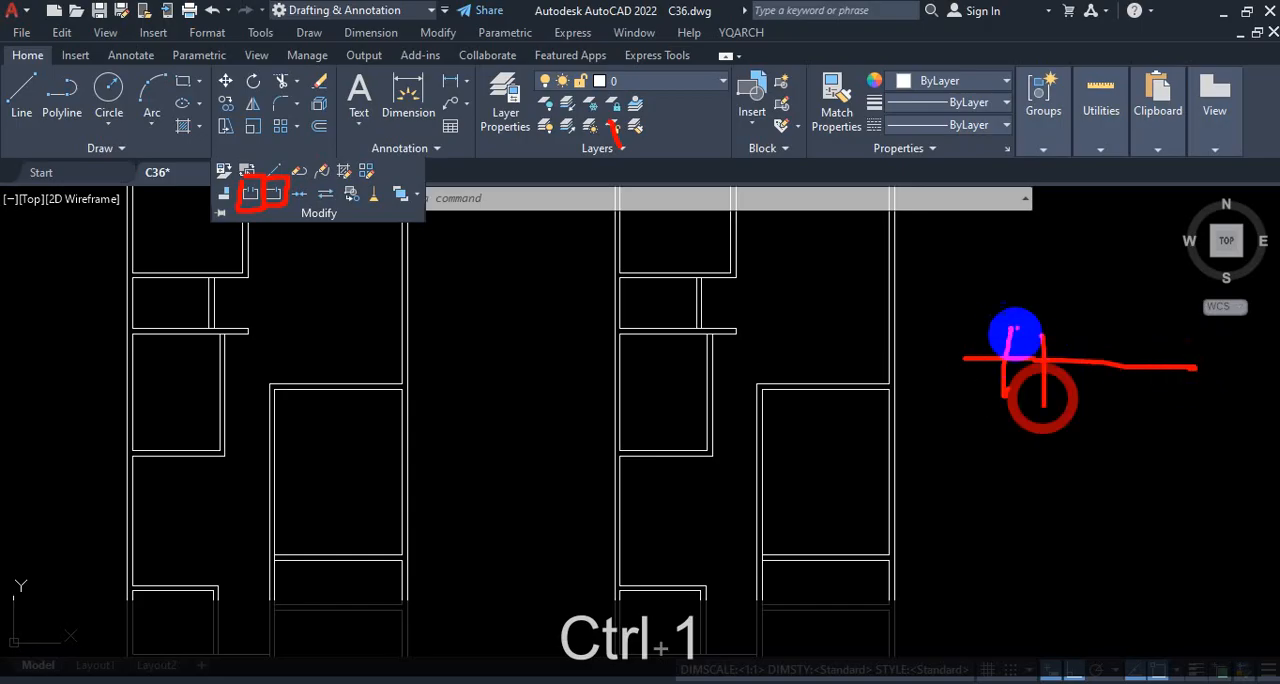
pyautogui.moveTo(1010, 288)
pyautogui.mouseDown()
pyautogui.moveTo(1024, 317)
pyautogui.moveTo(1029, 262)
pyautogui.mouseUp()
pyautogui.moveTo(1035, 249)
pyautogui.mouseDown()
pyautogui.moveTo(1029, 271)
pyautogui.moveTo(1048, 253)
pyautogui.mouseUp()
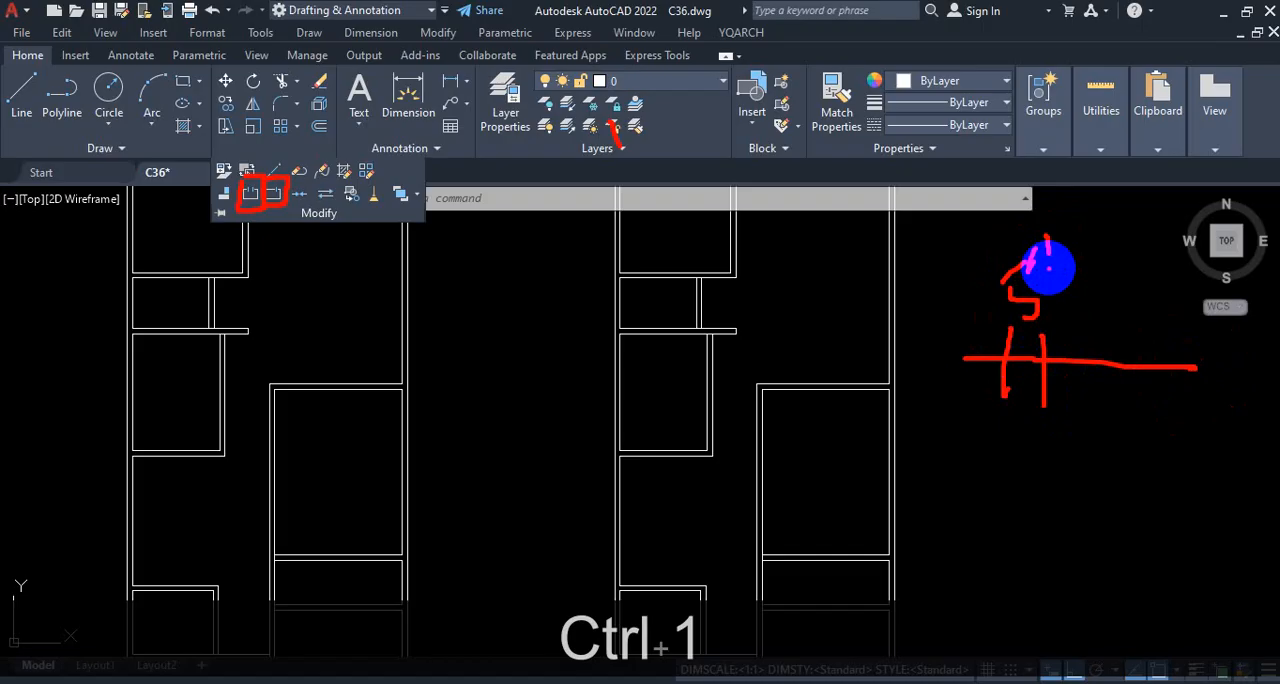
pyautogui.press('Escape')
pyautogui.scroll(-5, 826, 595)
pyautogui.scroll(8, 766, 349)
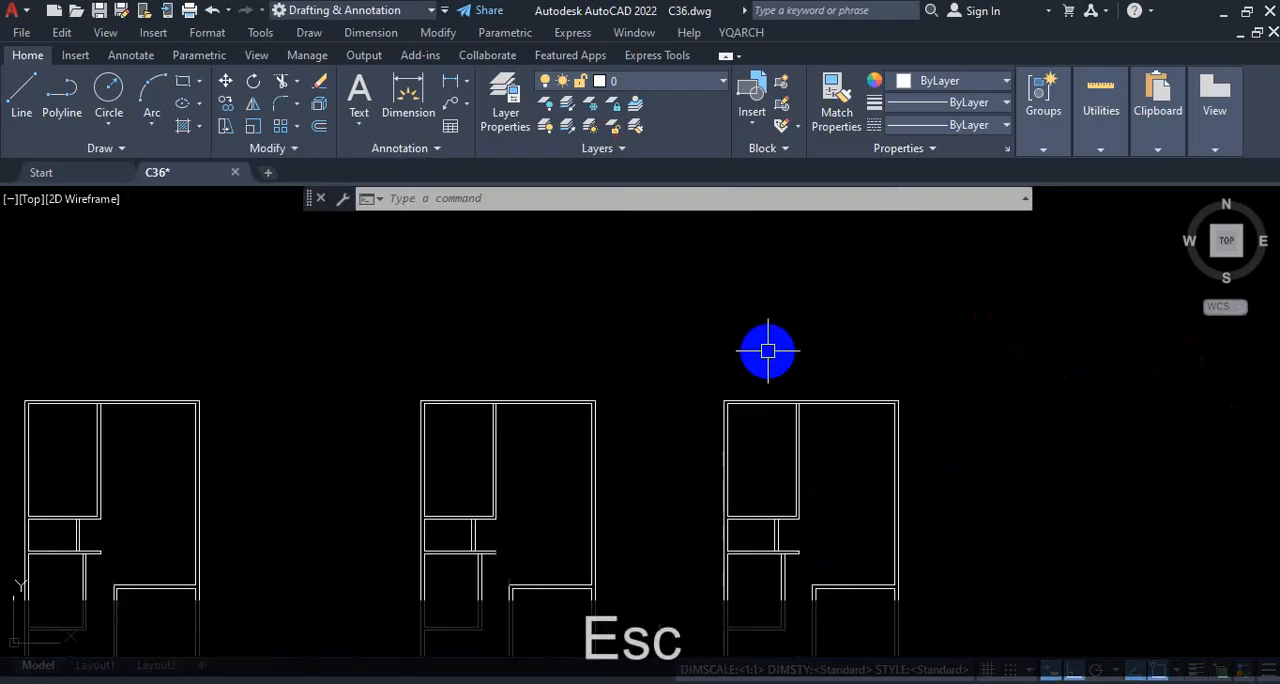
pyautogui.scroll(4, 830, 484)
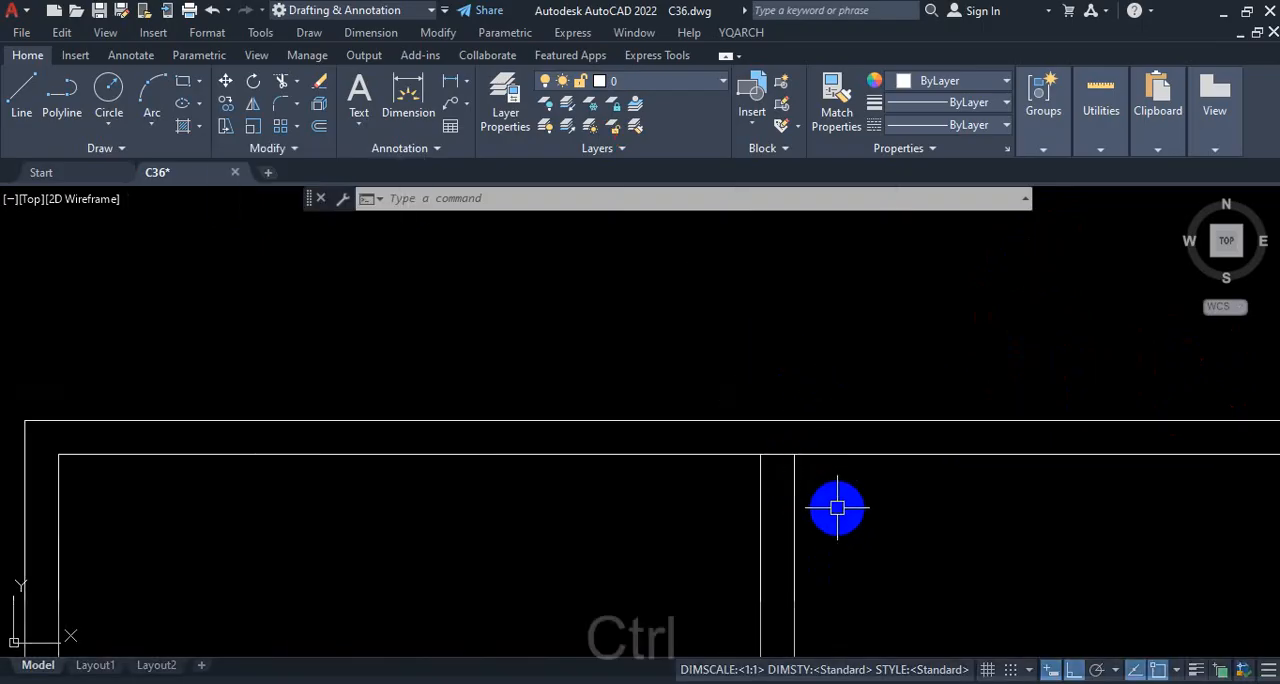
pyautogui.hotkey('ctrl', '1')
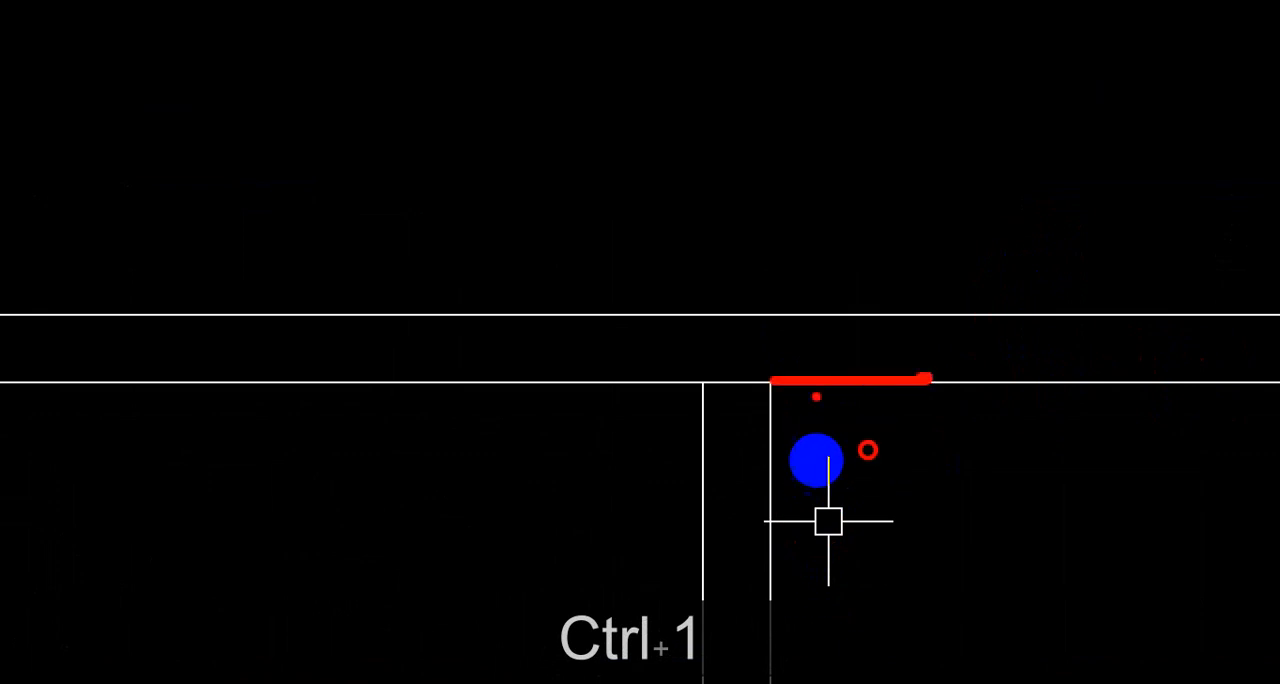
pyautogui.moveTo(706, 382); pyautogui.dragTo(340, 354)
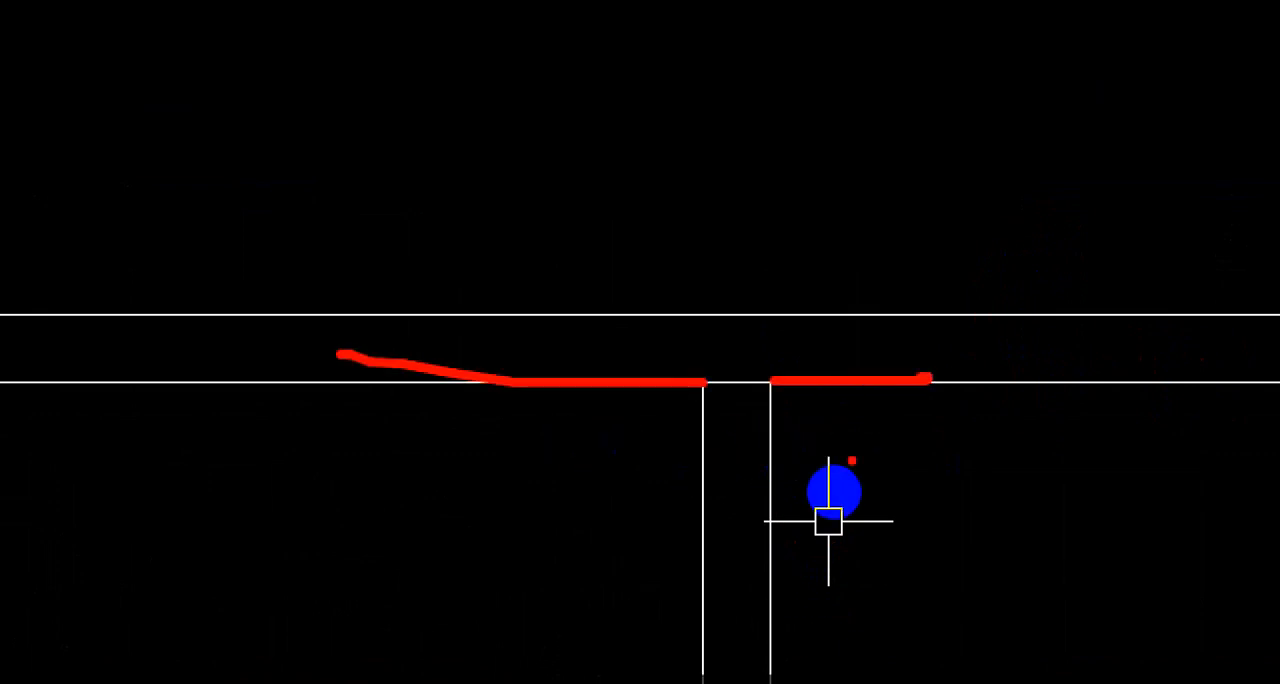
pyautogui.press('Escape')
pyautogui.write('BR')
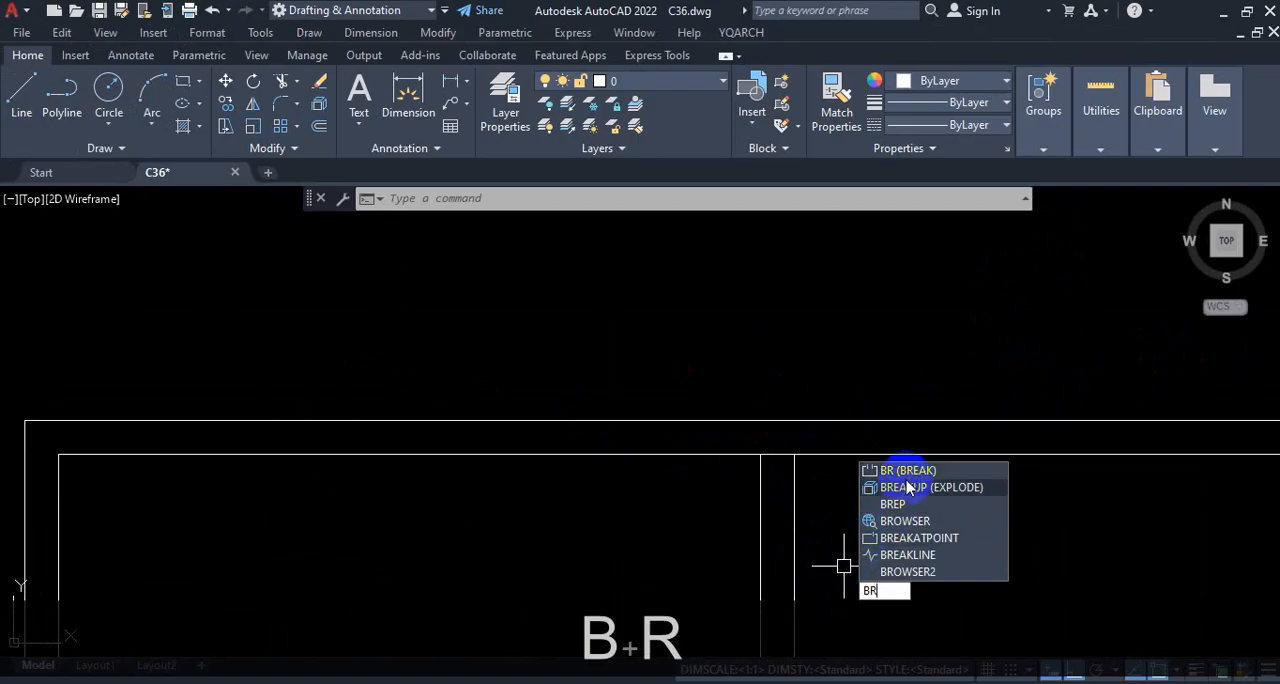
pyautogui.press('Return')
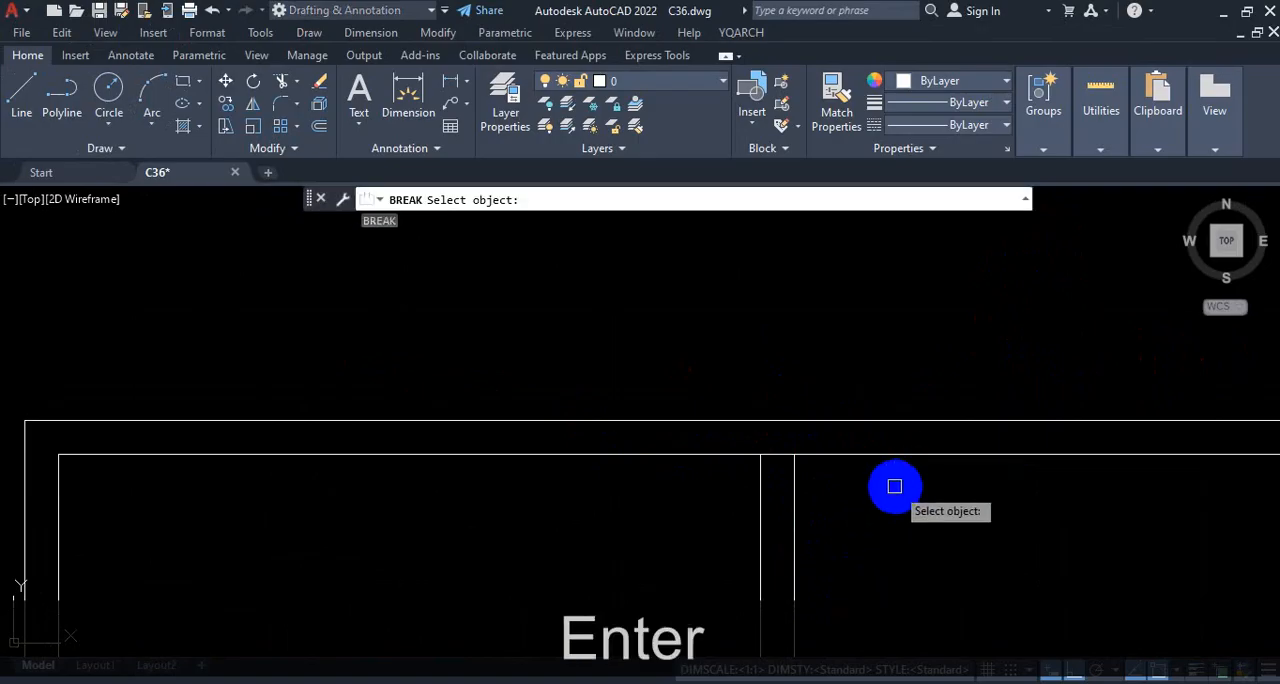
pyautogui.scroll(2, 795, 457)
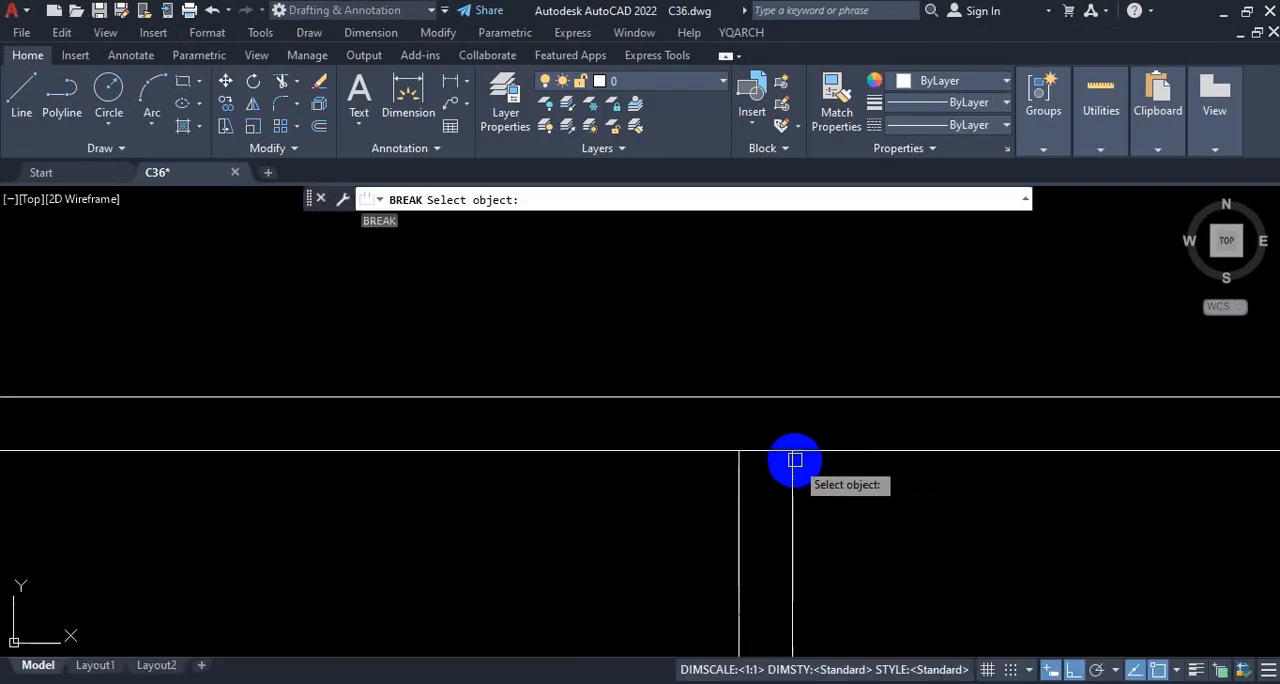
pyautogui.click(812, 455)
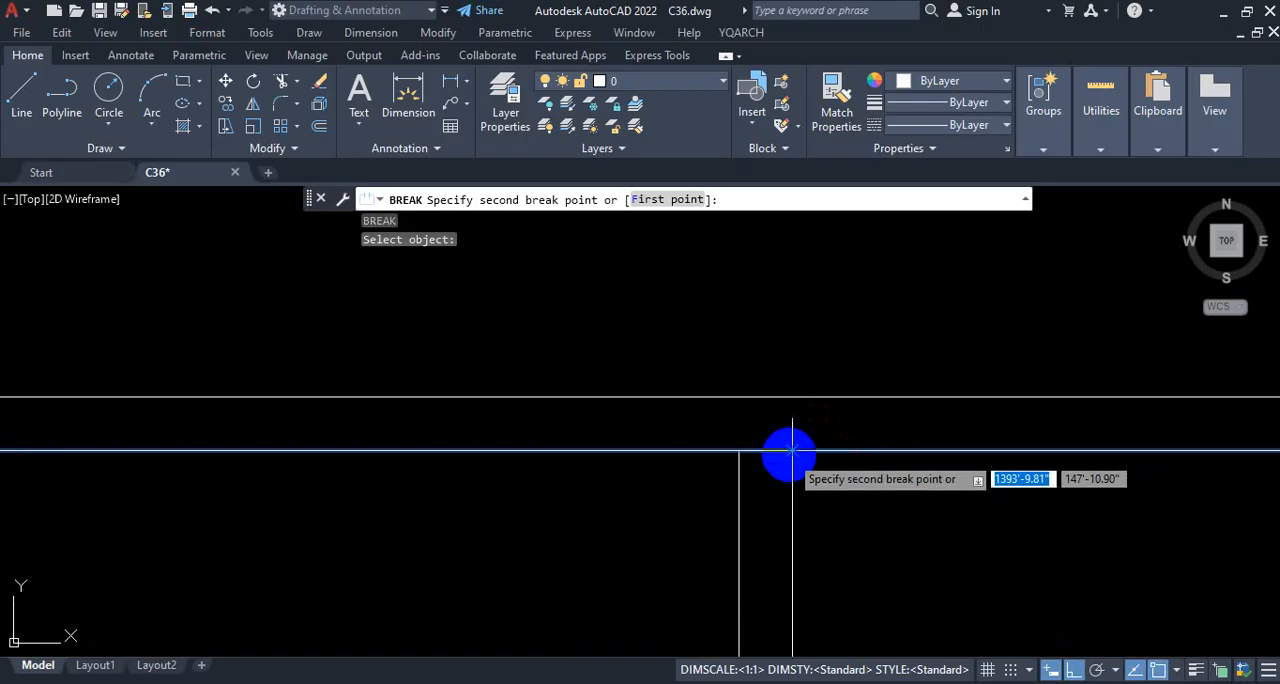
pyautogui.scroll(2, 814, 466)
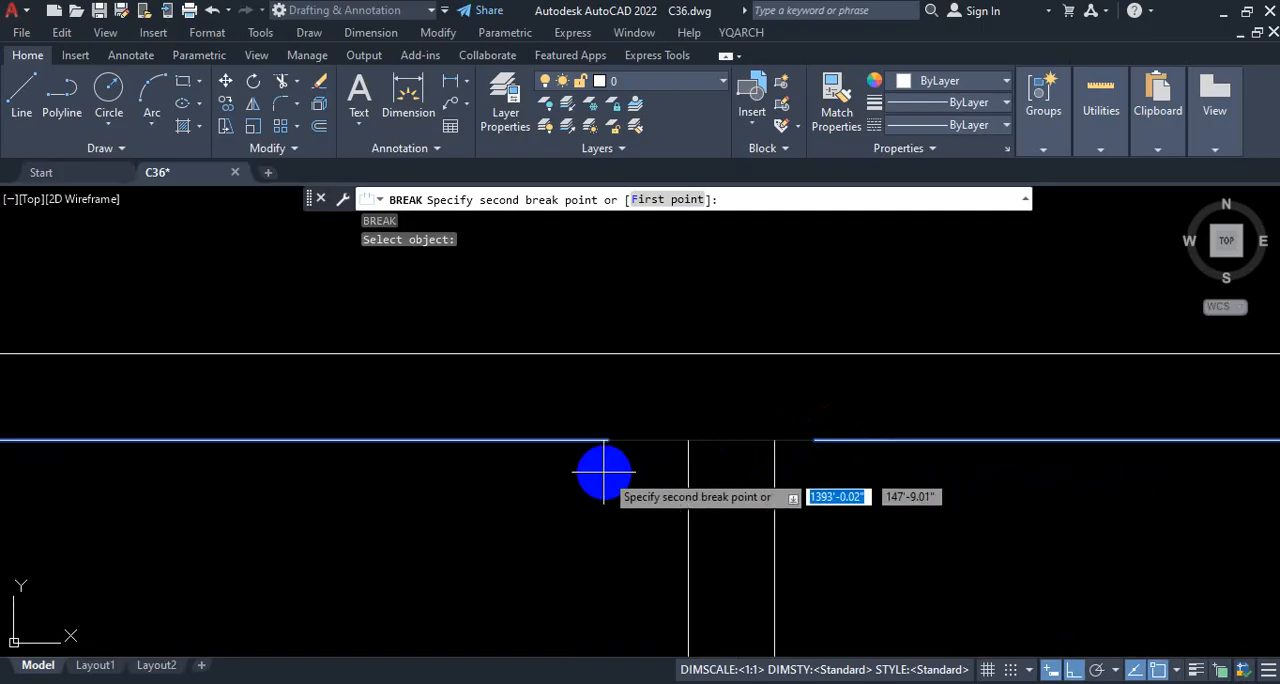
pyautogui.press('Escape')
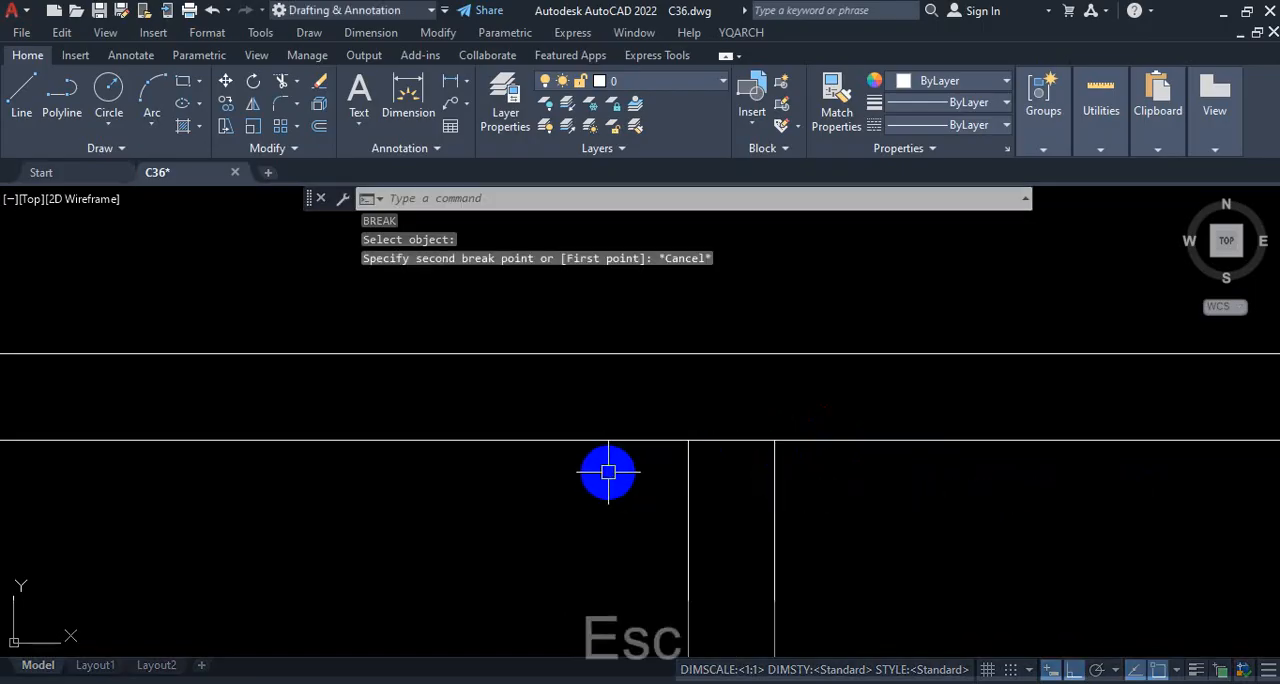
# Step: Break the inner top wall line between the two upper partition lines to open the wall junction
pyautogui.write('br')
pyautogui.press('Return')
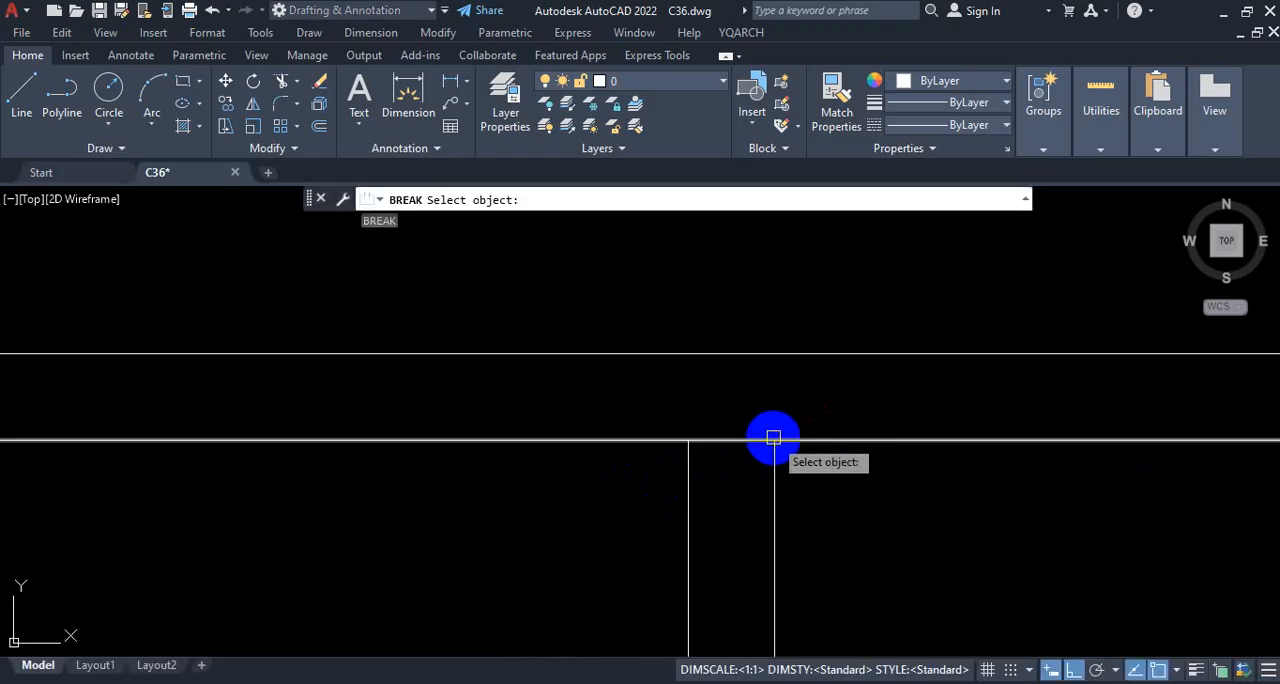
pyautogui.click(773, 441)
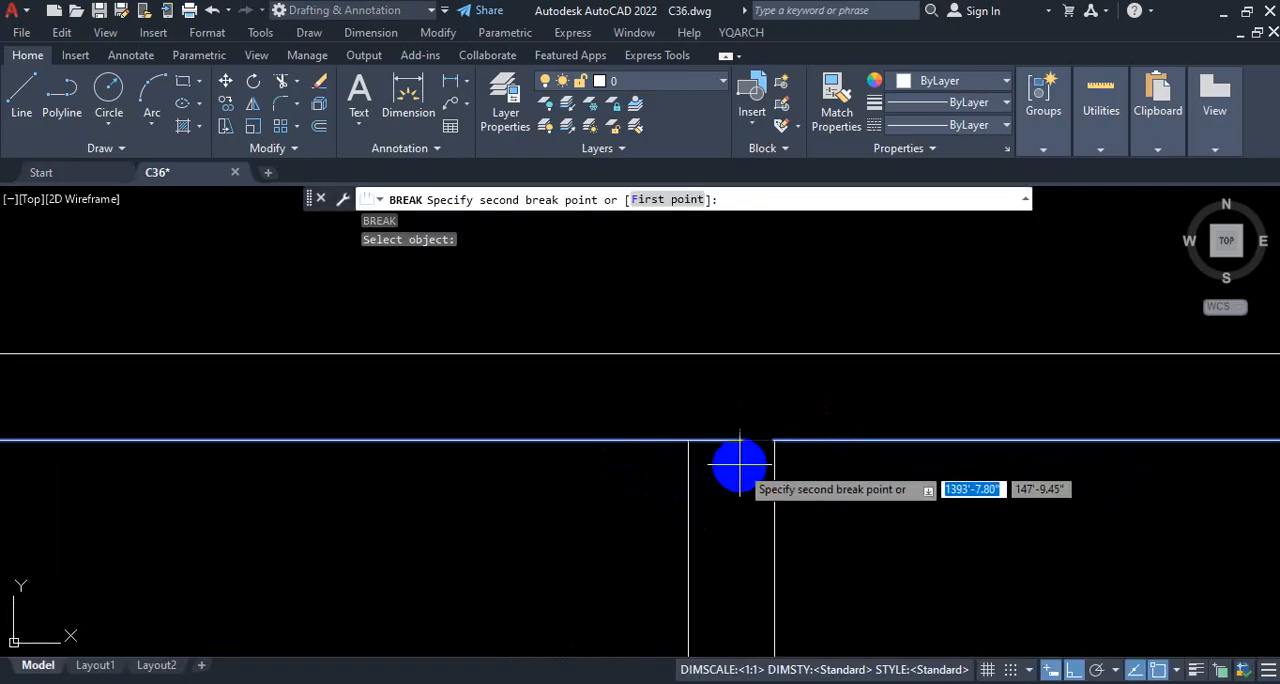
pyautogui.click(688, 441)
pyautogui.press('Escape')
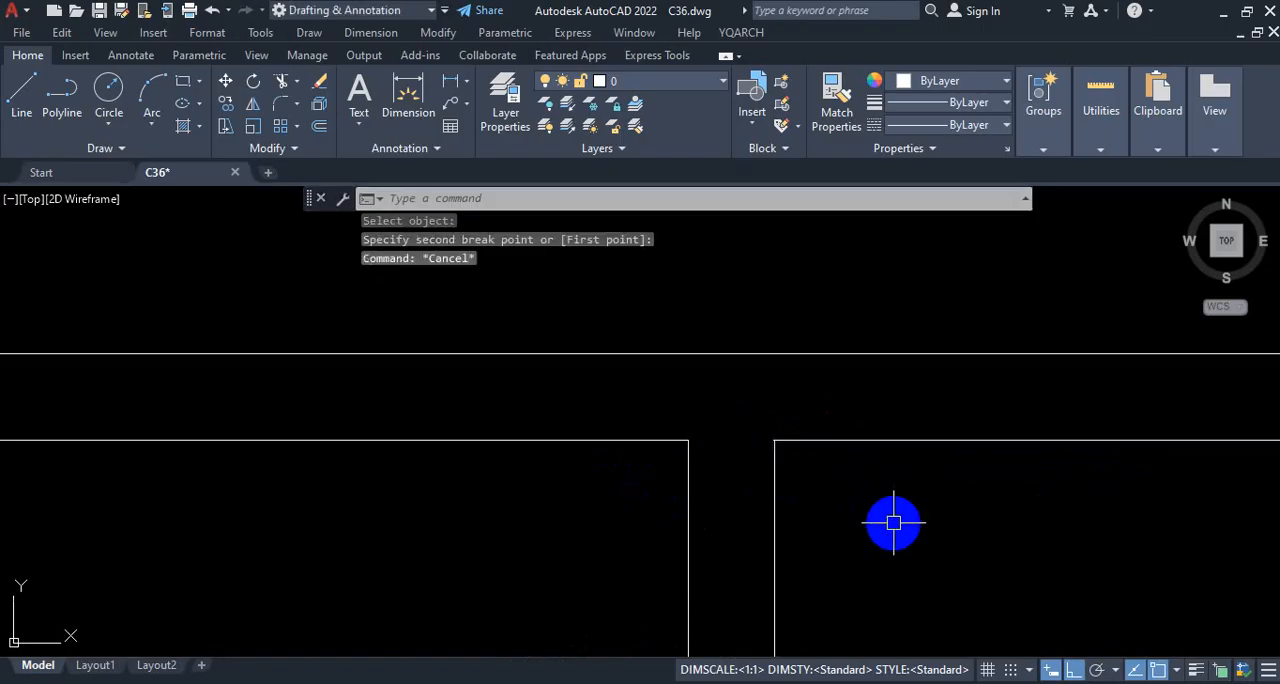
# Step: Undo the break in the inner top wall line at the partition junction
pyautogui.scroll(2, 759, 443)
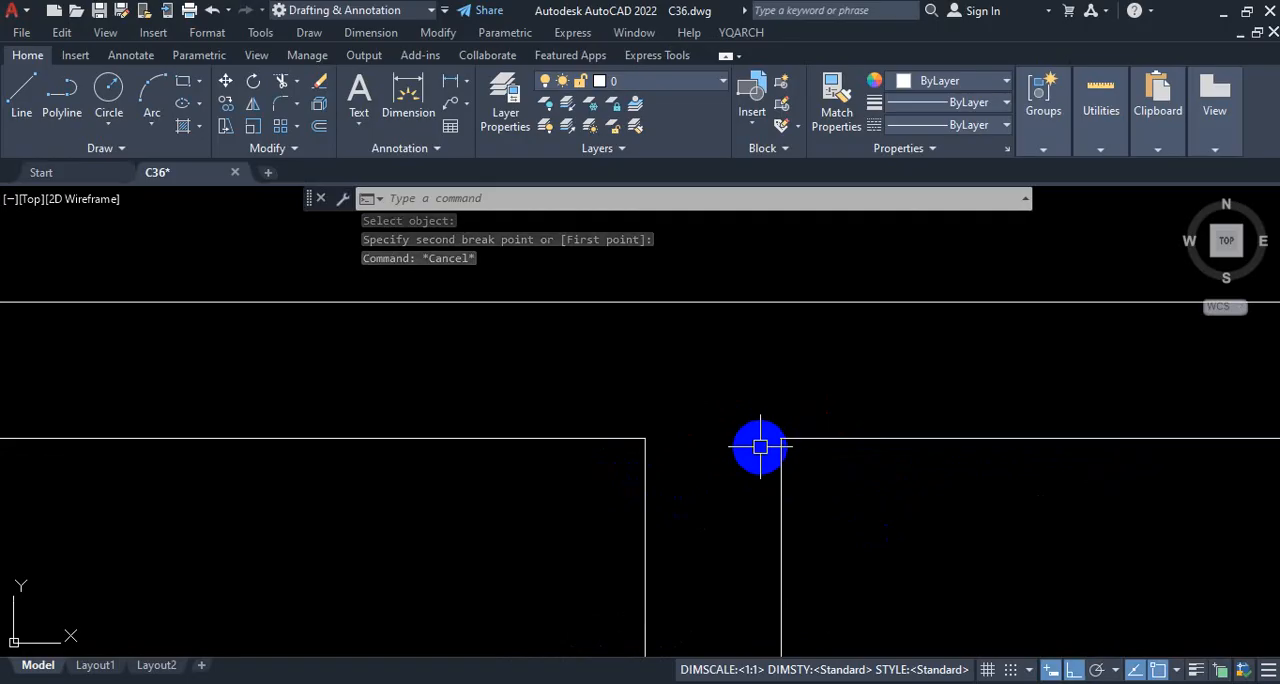
pyautogui.hotkey('ctrl', 'z')
pyautogui.hotkey('ctrl', 'z')
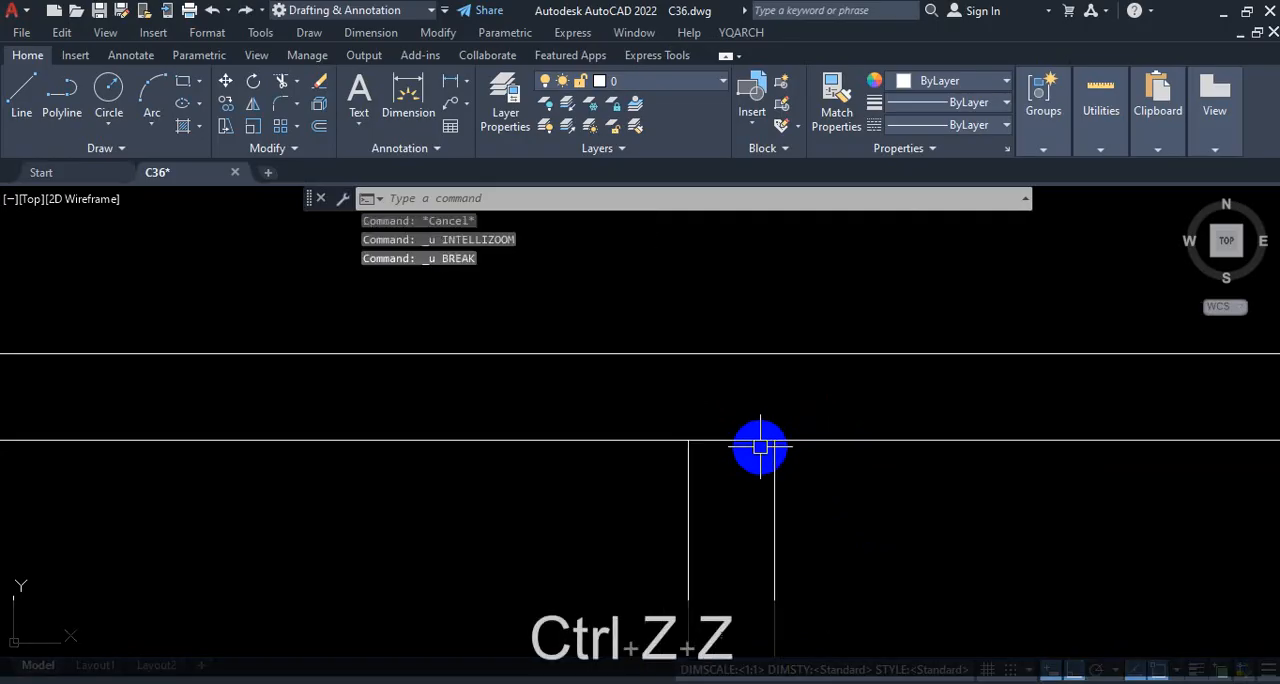
pyautogui.hotkey('ctrl', '1')
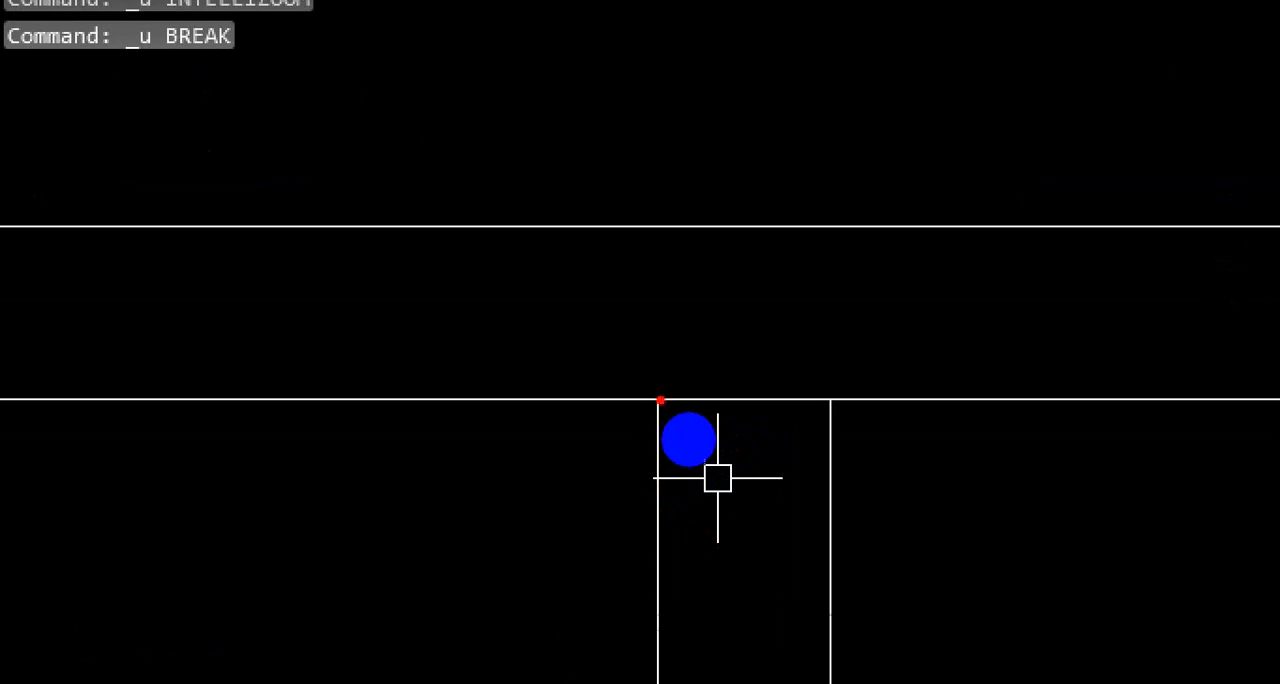
pyautogui.moveTo(698, 440); pyautogui.dragTo(797, 438)
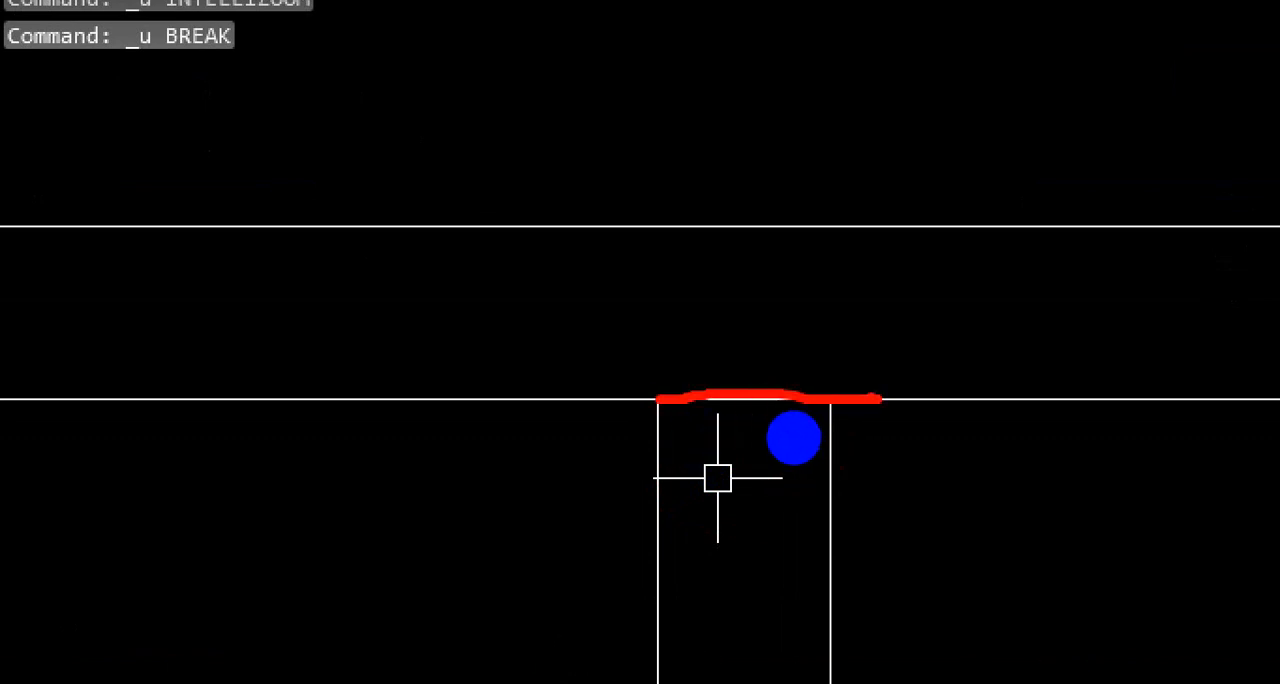
pyautogui.press('Escape')
# Step: Break the inner top wall line at a single point where the upper partition's left line meets it, using Break at Point
pyautogui.click(280, 149)
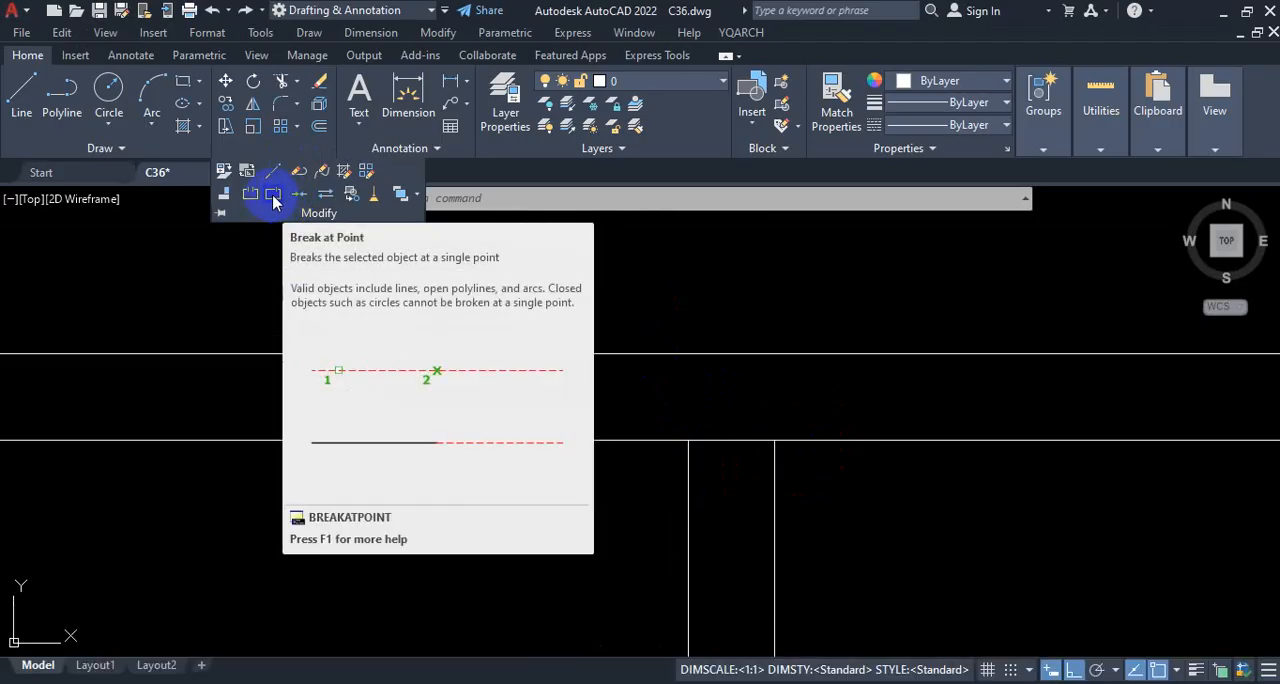
pyautogui.click(273, 200)
pyautogui.scroll(-5, 565, 418)
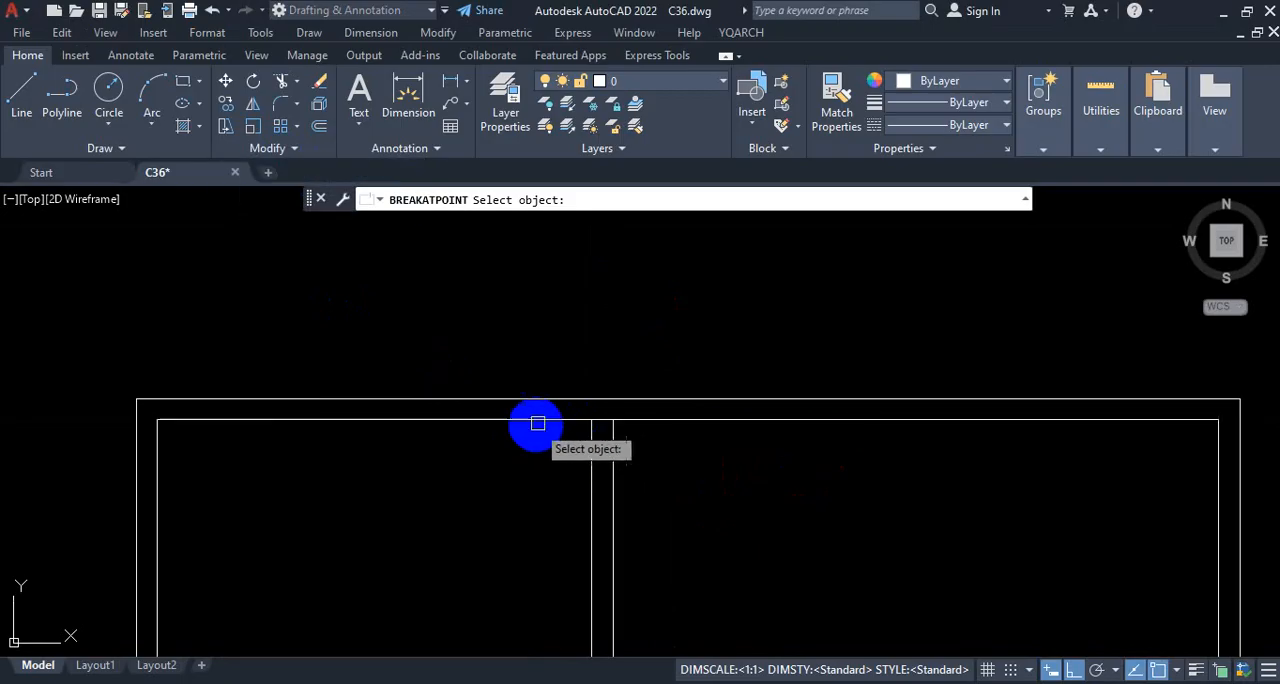
pyautogui.click(546, 418)
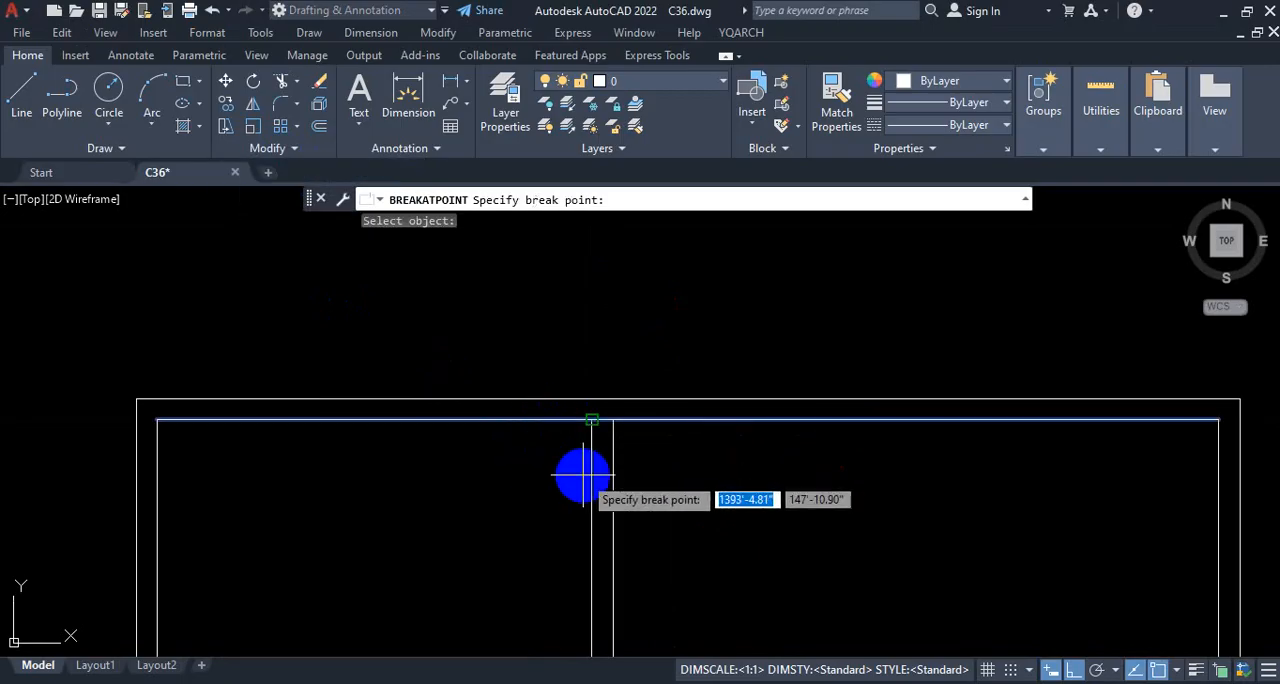
pyautogui.scroll(3, 592, 455)
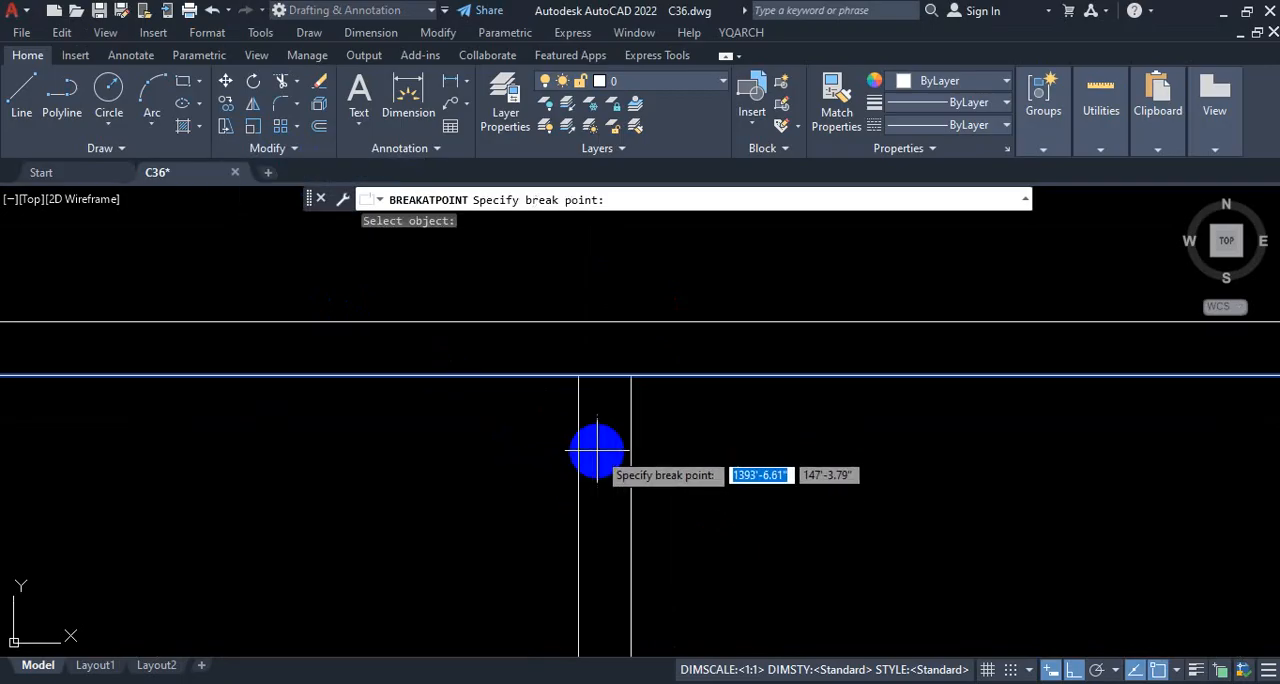
pyautogui.click(579, 376)
pyautogui.press('Escape')
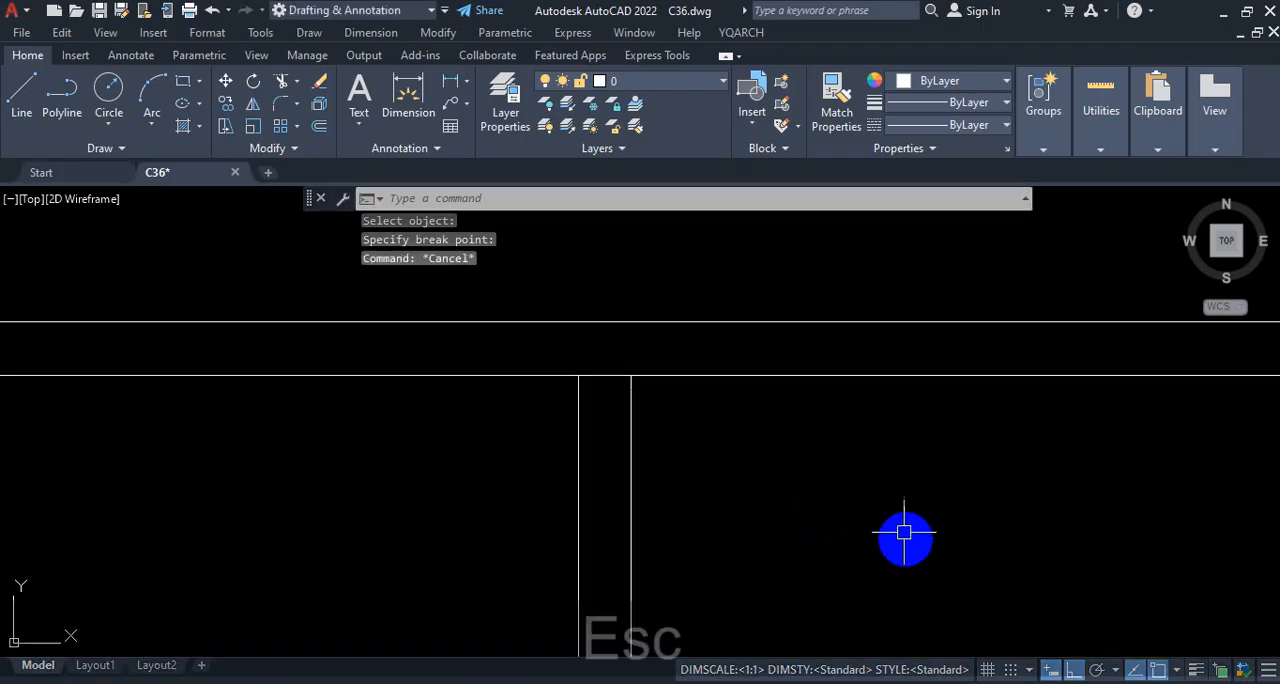
# Step: Select the inner top wall segments on both sides of the partition to check where the line is split, then clear the selection
pyautogui.scroll(-4, 894, 521)
pyautogui.scroll(-3, 618, 520)
pyautogui.scroll(3, 676, 527)
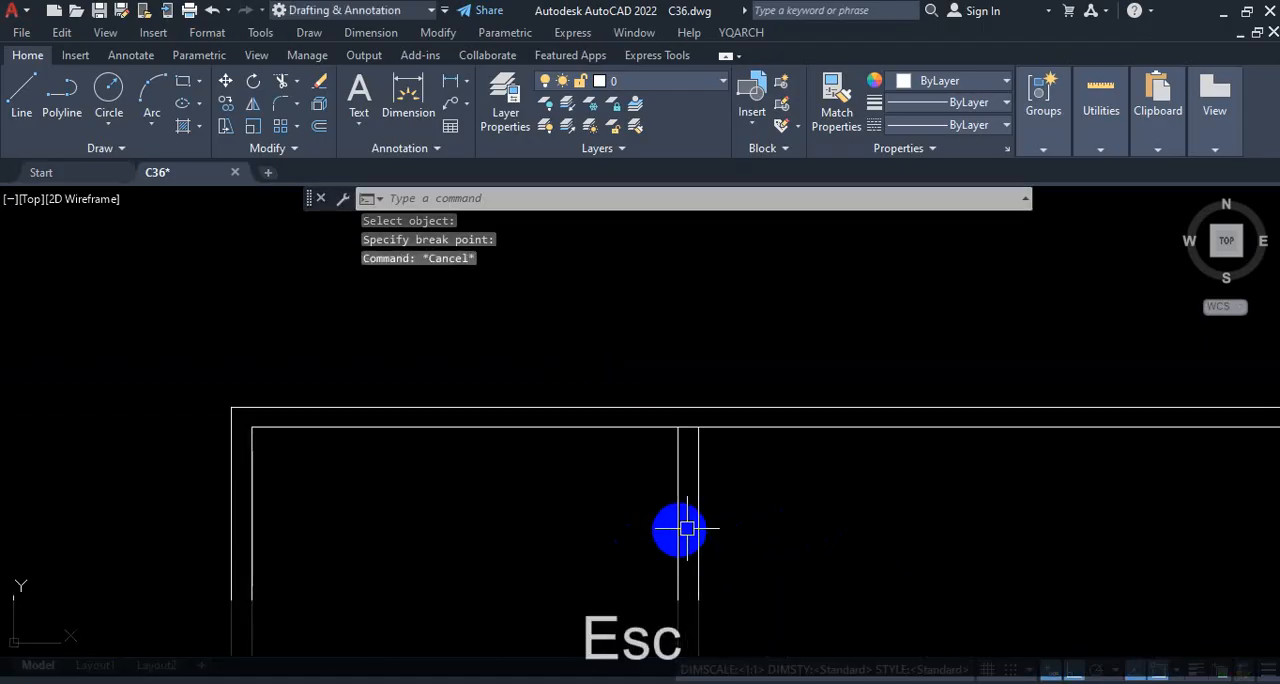
pyautogui.click(823, 427)
pyautogui.click(580, 427)
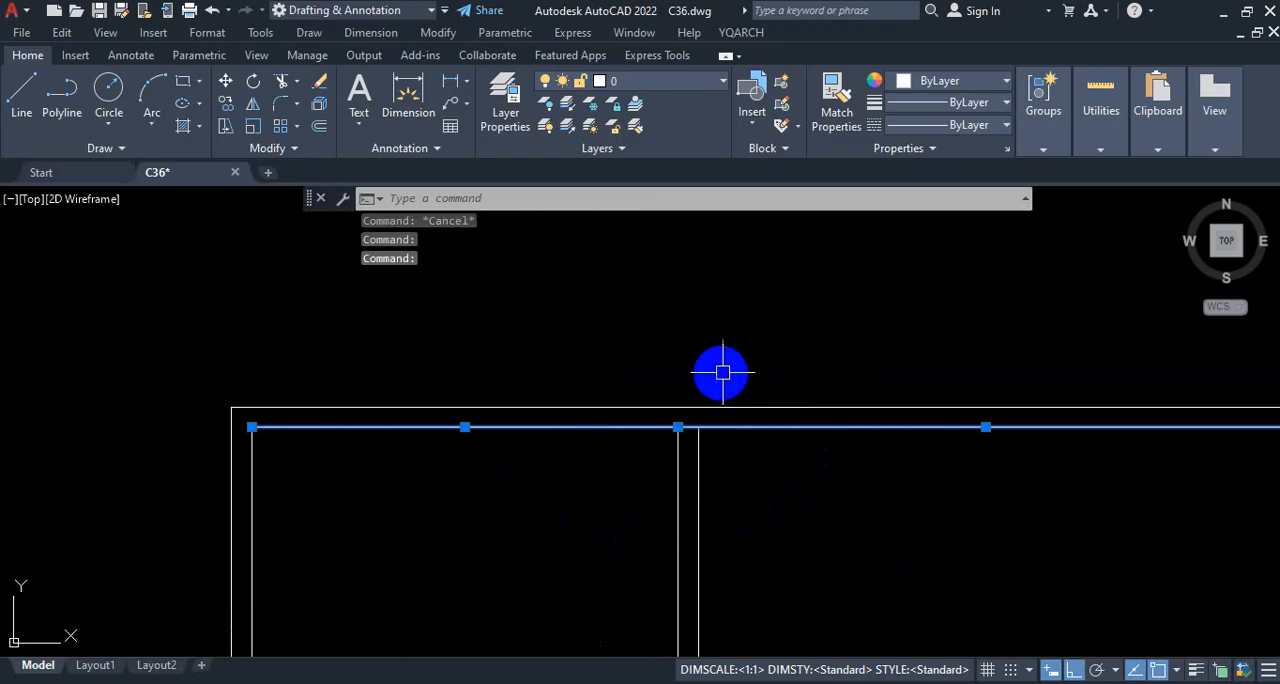
pyautogui.scroll(-4, 726, 380)
pyautogui.press('Escape')
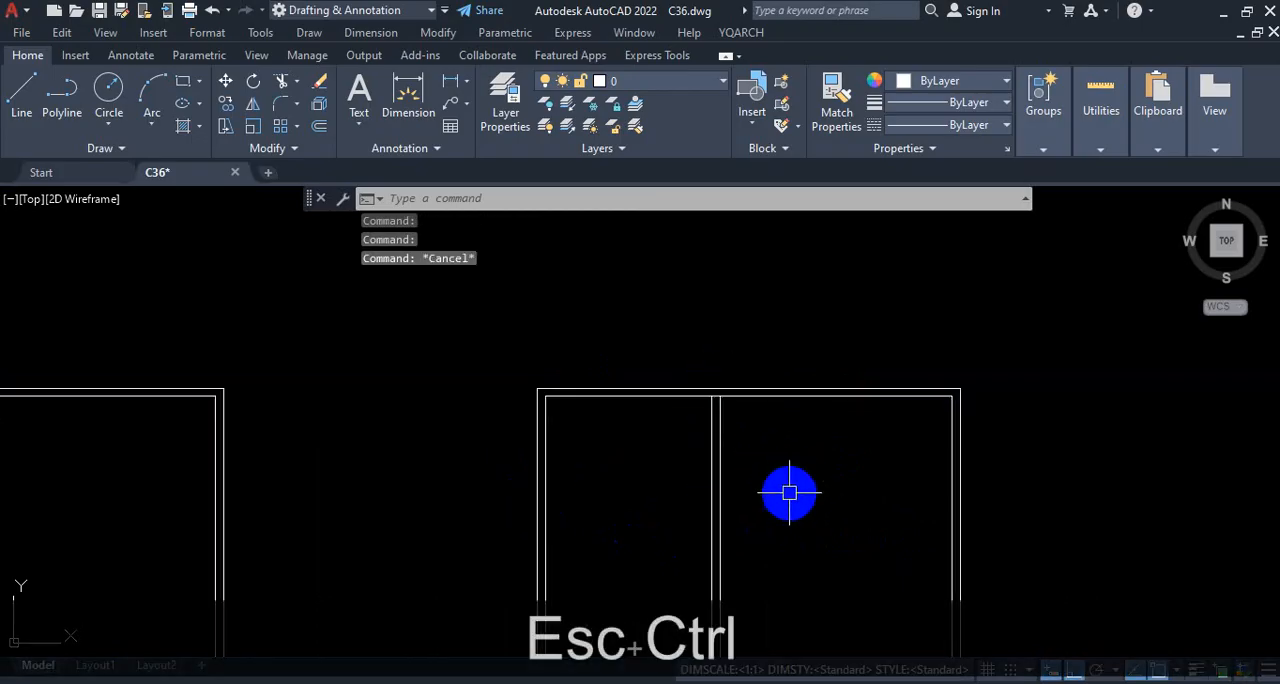
# Step: Undo the Break at Point on the inner top wall line and select the line to check its full extent
pyautogui.hotkey('ctrl', 'z')
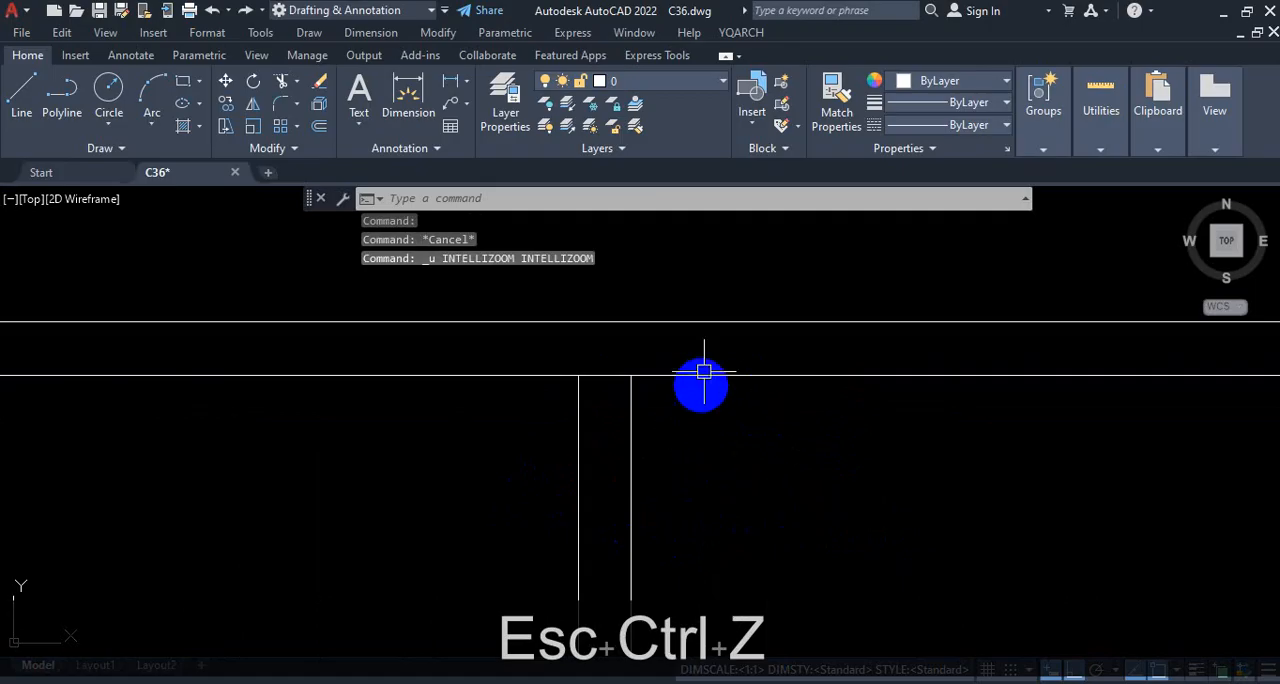
pyautogui.hotkey('ctrl', 'z')
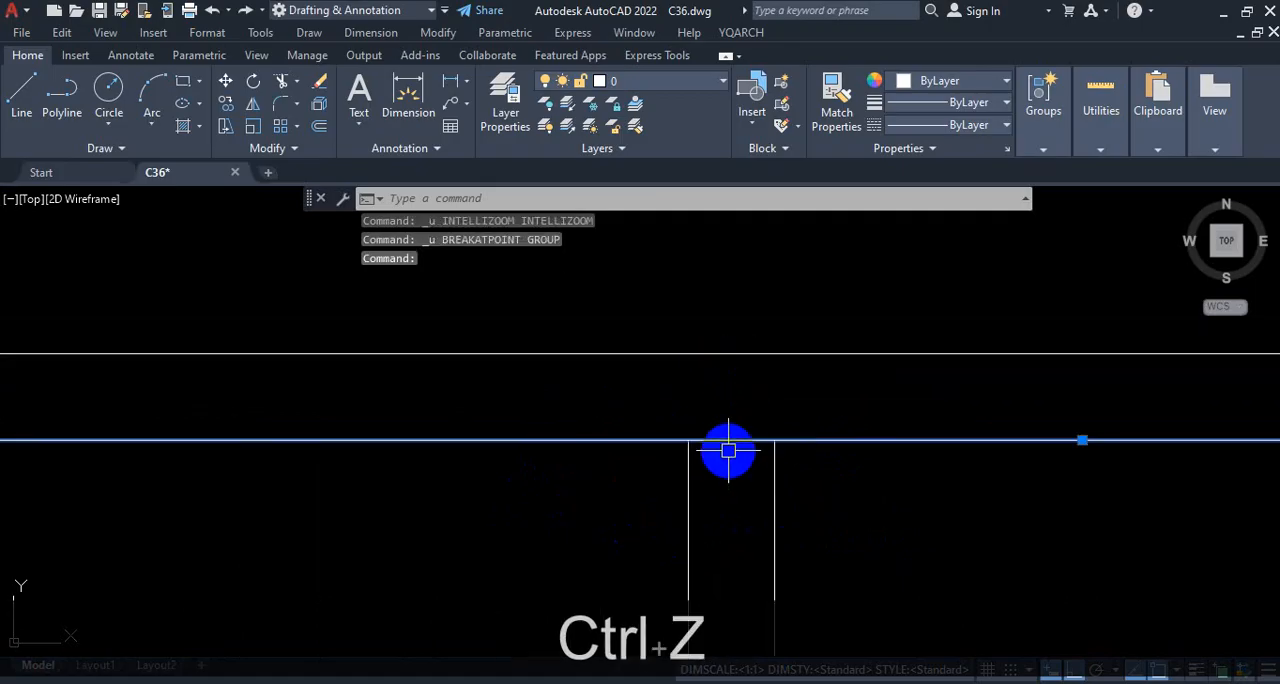
pyautogui.scroll(-5, 728, 450)
pyautogui.scroll(-4, 752, 442)
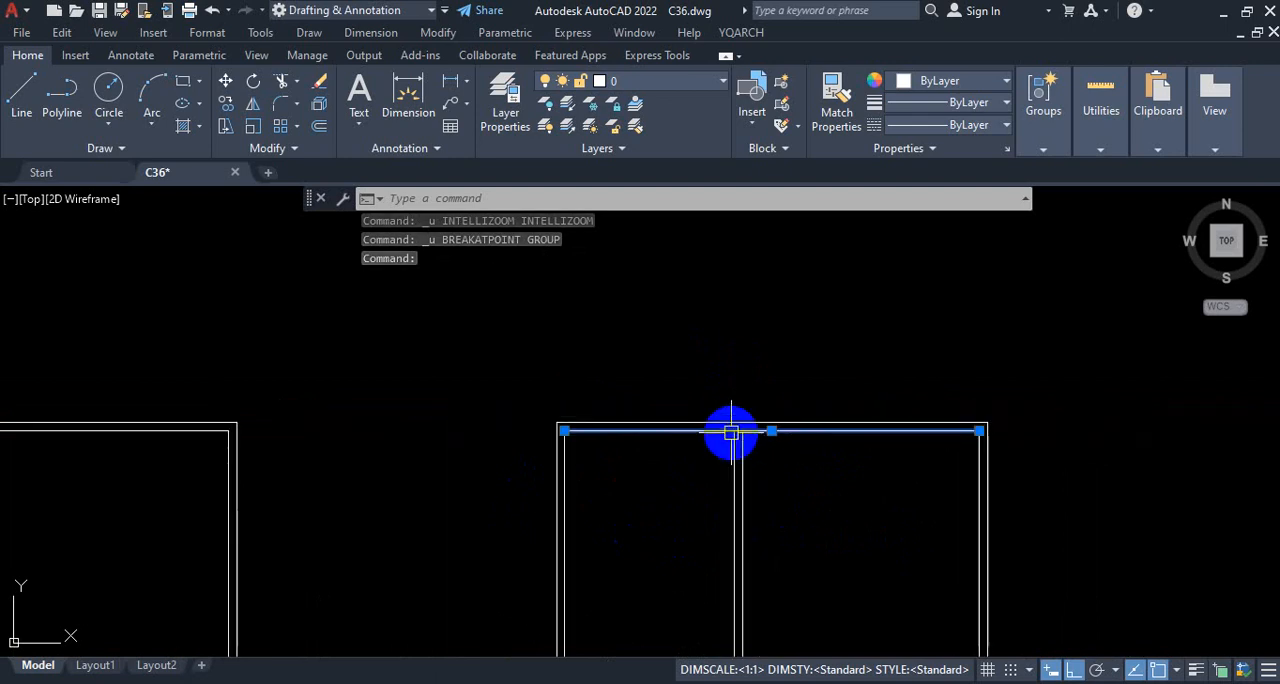
# Step: Apply Break at Point to the selected inner top wall line at its junction with the upper partition's left line
pyautogui.scroll(2, 735, 440)
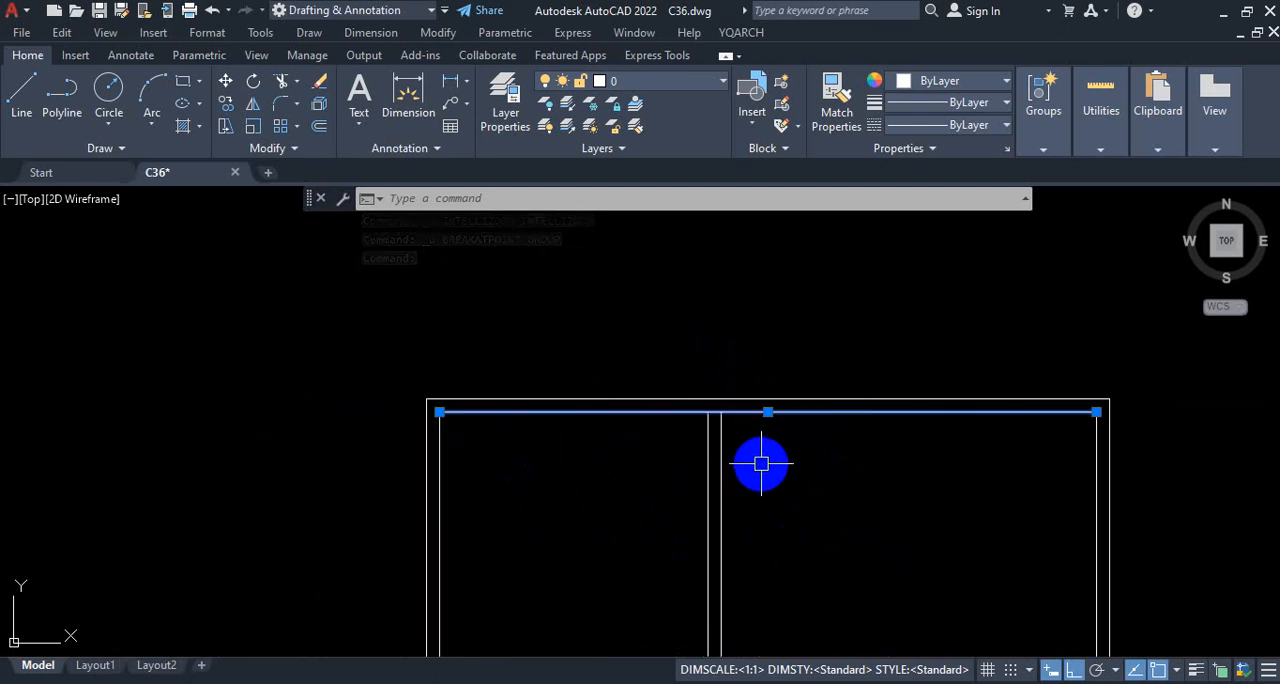
pyautogui.click(288, 150)
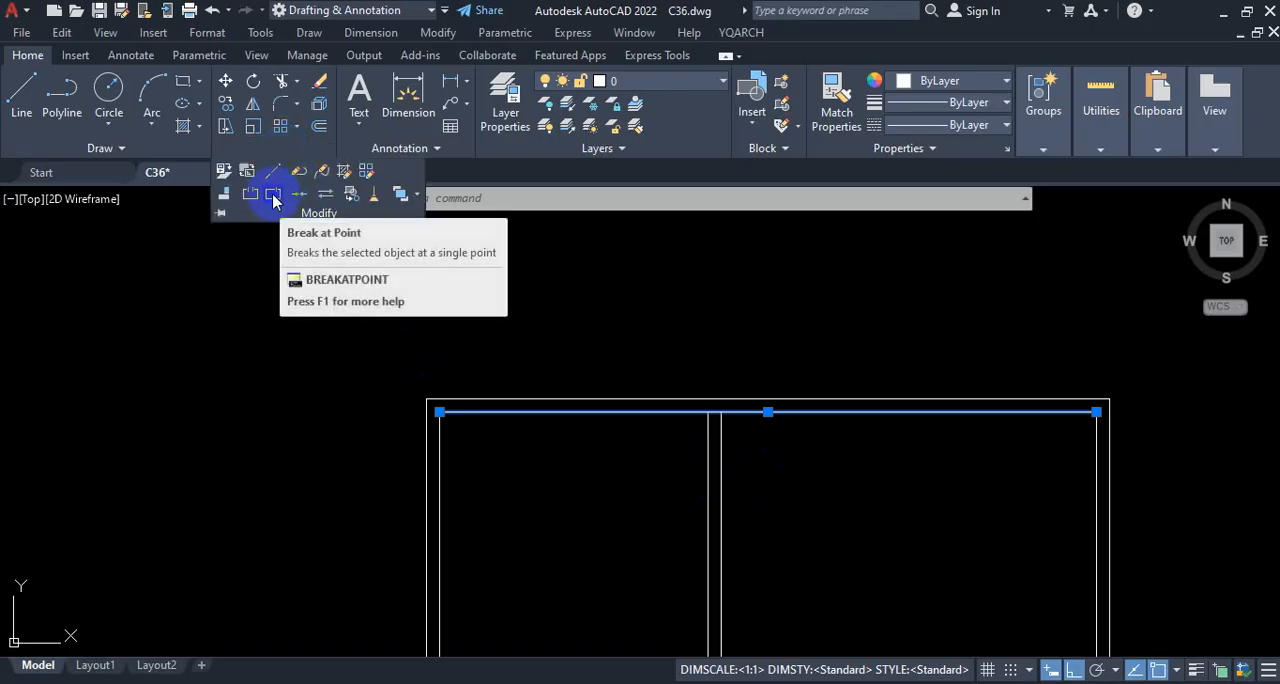
pyautogui.click(274, 199)
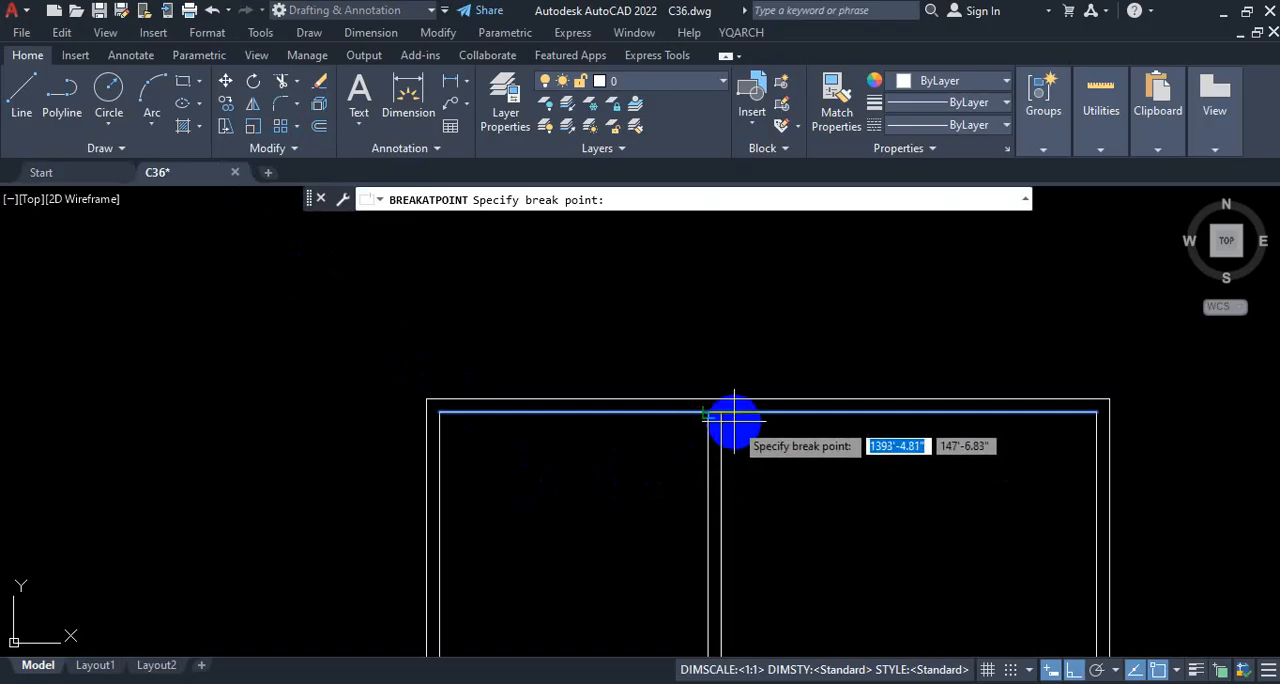
pyautogui.scroll(2, 731, 420)
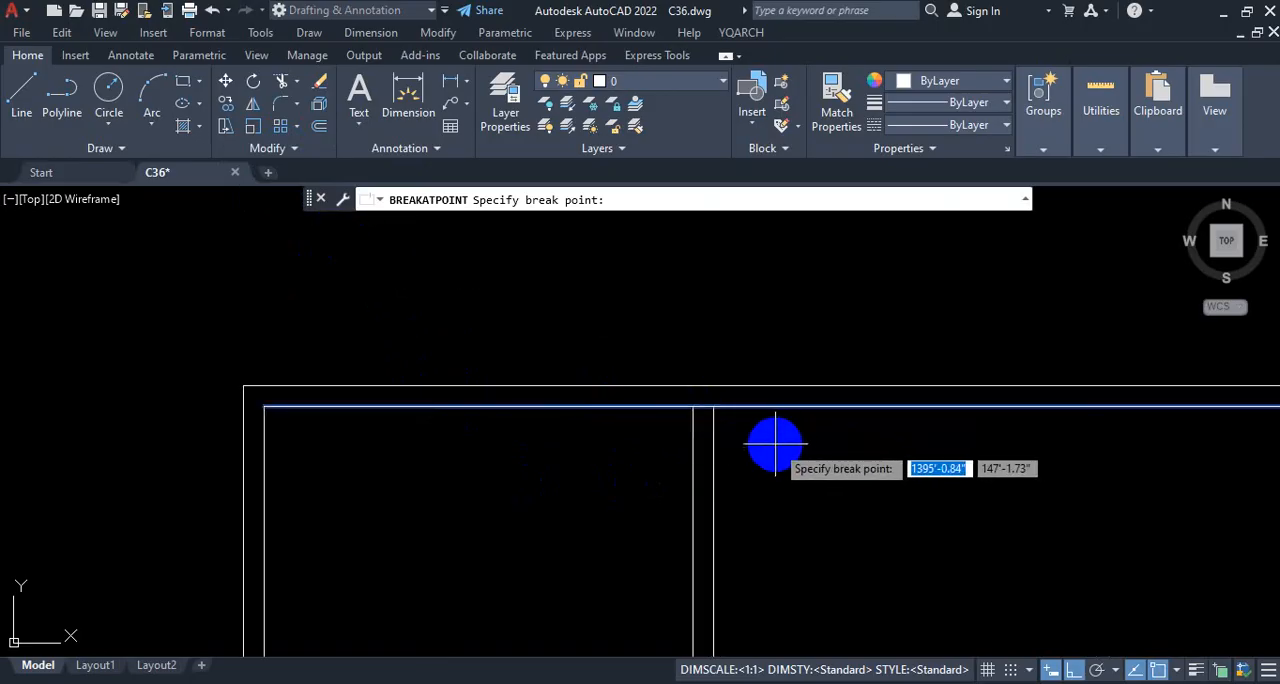
pyautogui.scroll(2, 775, 441)
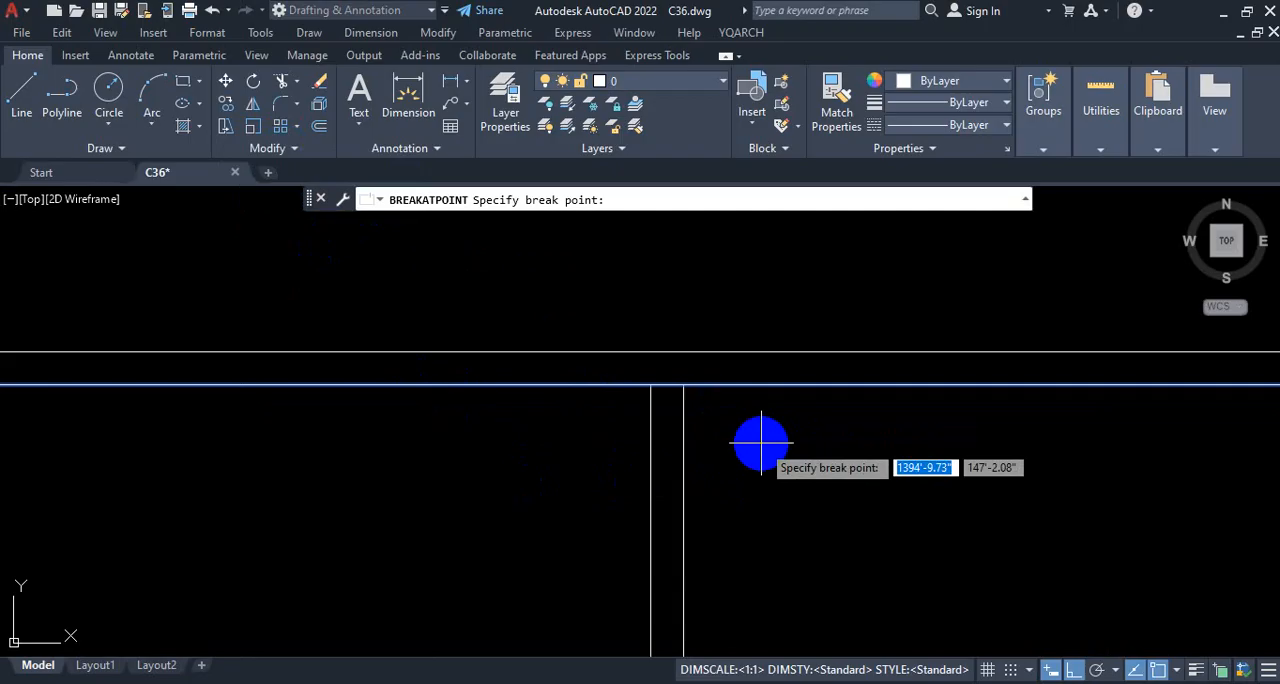
pyautogui.click(650, 385)
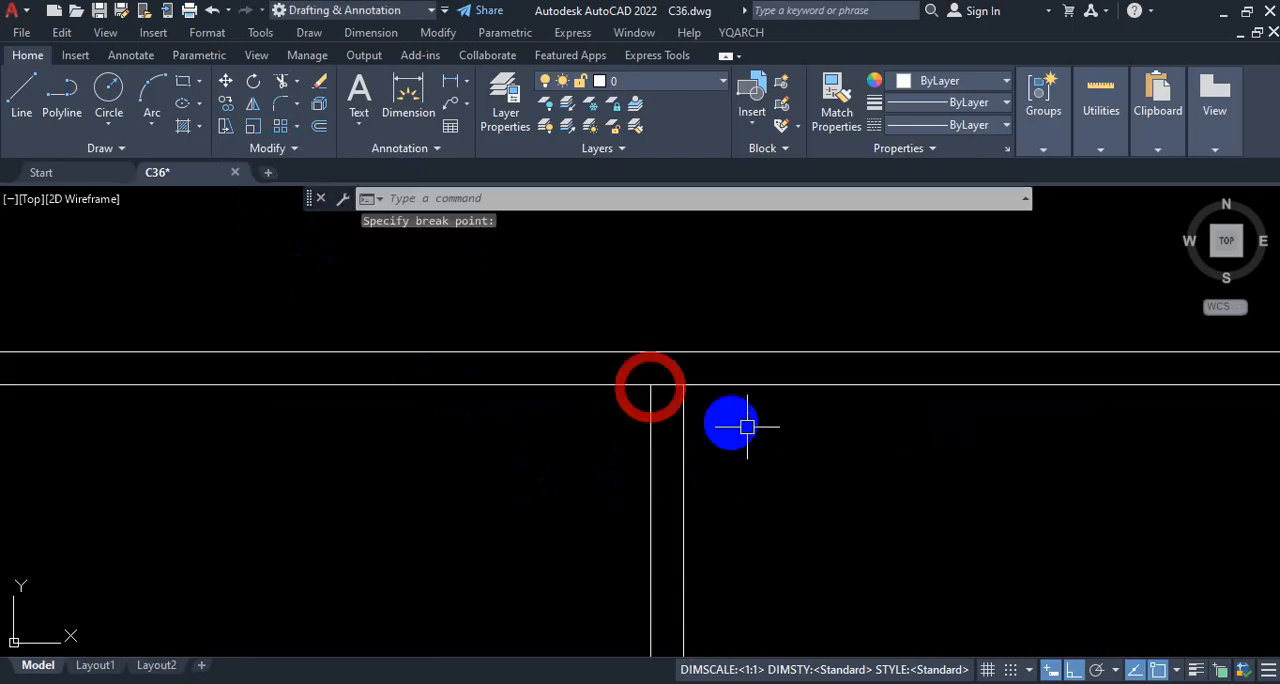
# Step: Join the two inner top wall segments into one line and select it to check the result
pyautogui.click(817, 384)
pyautogui.click(540, 386)
pyautogui.scroll(-2, 686, 392)
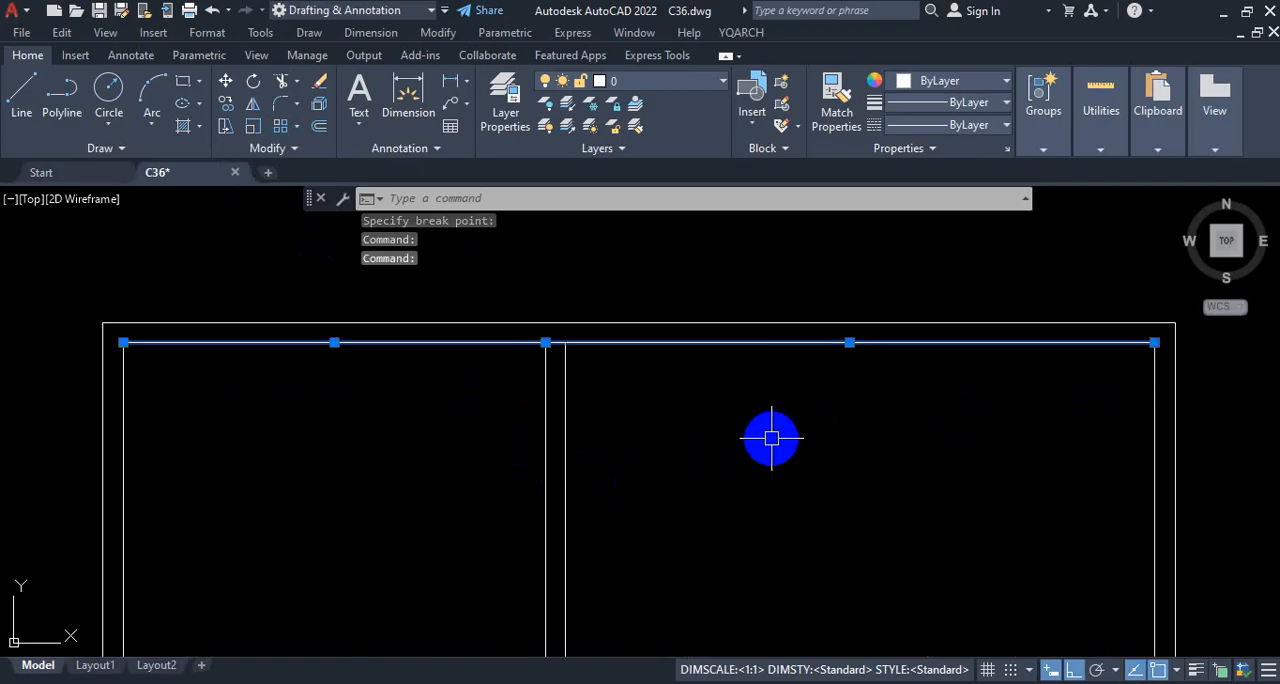
pyautogui.write('J')
pyautogui.press('Return')
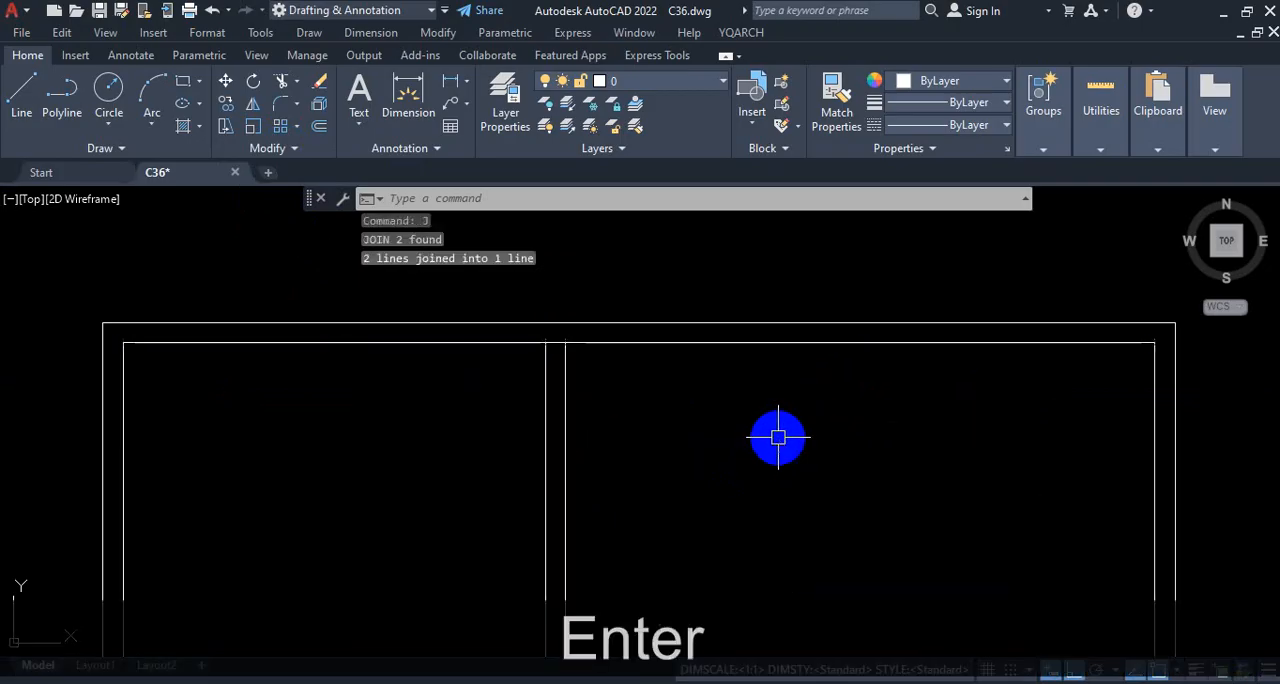
pyautogui.click(737, 343)
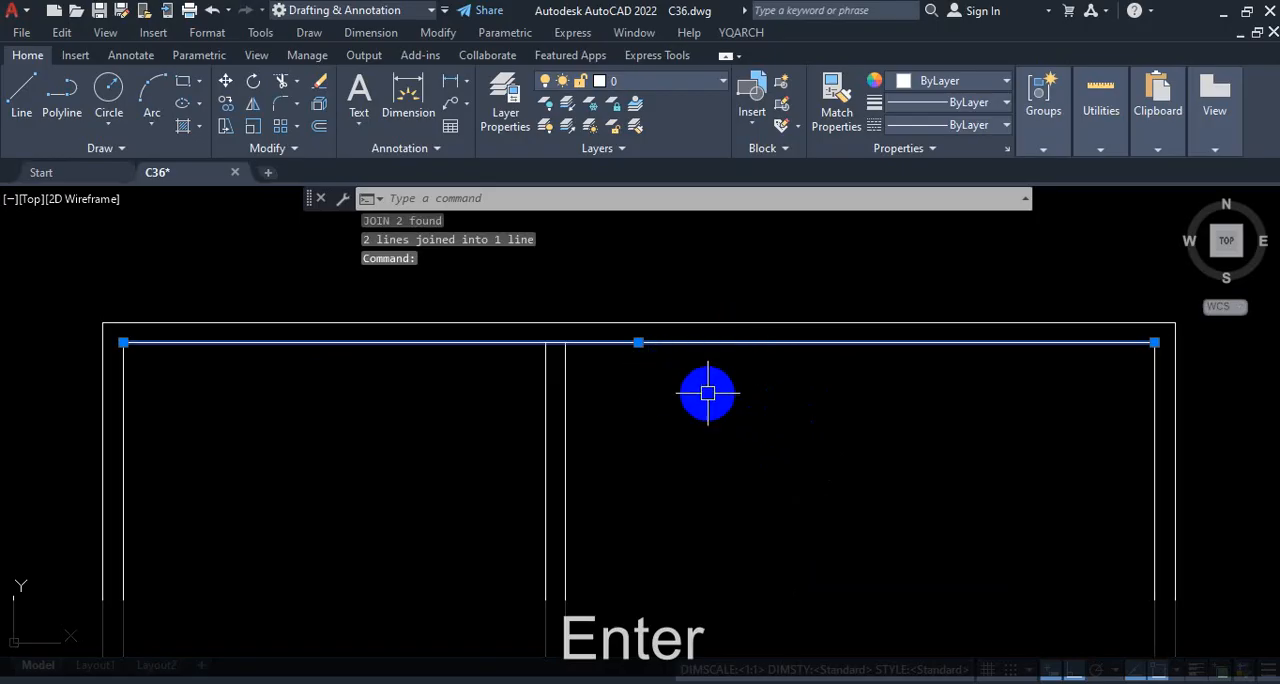
pyautogui.press('Escape')
# Step: Examine the row of floor plan copies and the X-shaped figure beside them
pyautogui.scroll(-4, 805, 381)
pyautogui.scroll(1, 755, 568)
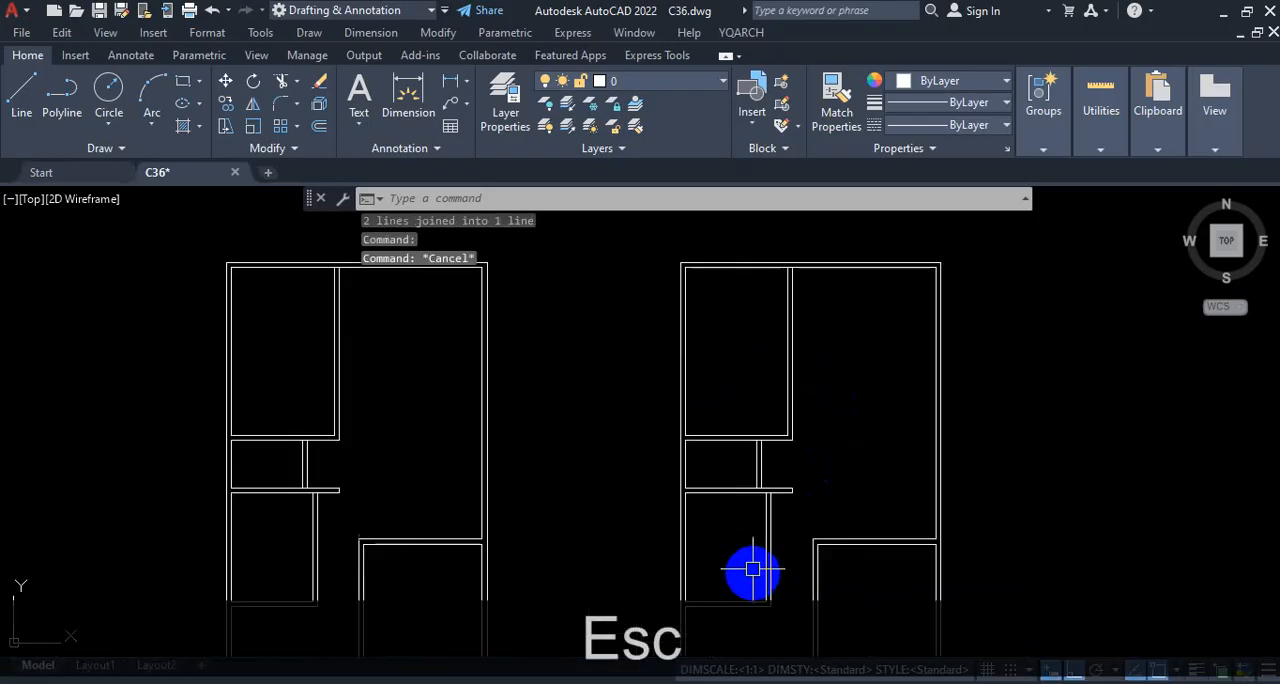
pyautogui.scroll(-2, 776, 408)
pyautogui.scroll(3, 790, 421)
pyautogui.scroll(-3, 757, 429)
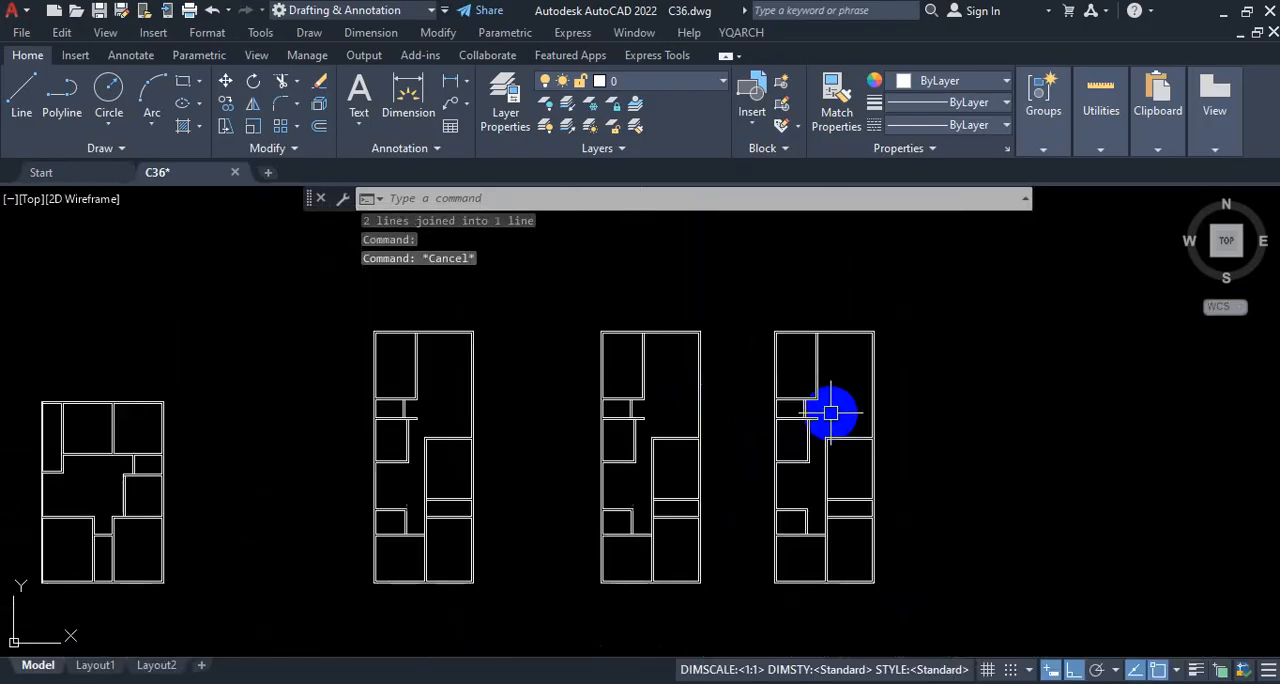
pyautogui.scroll(2, 808, 517)
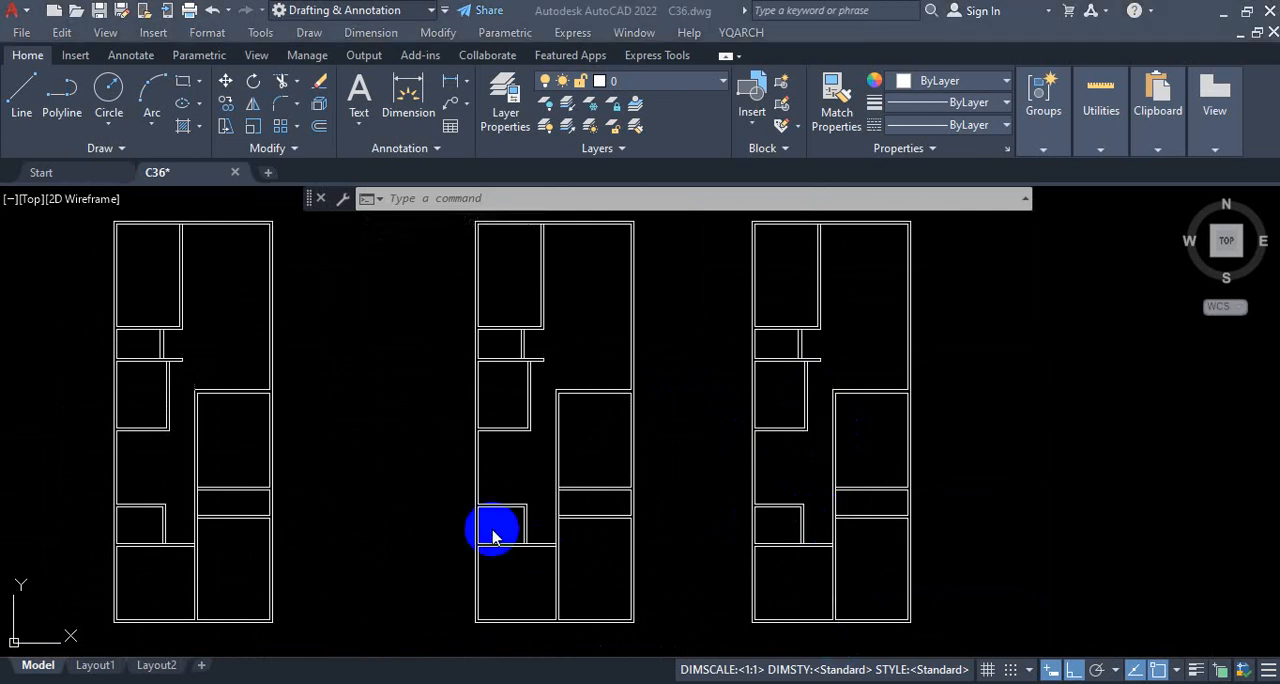
pyautogui.scroll(-6, 494, 529)
pyautogui.scroll(-2, 771, 491)
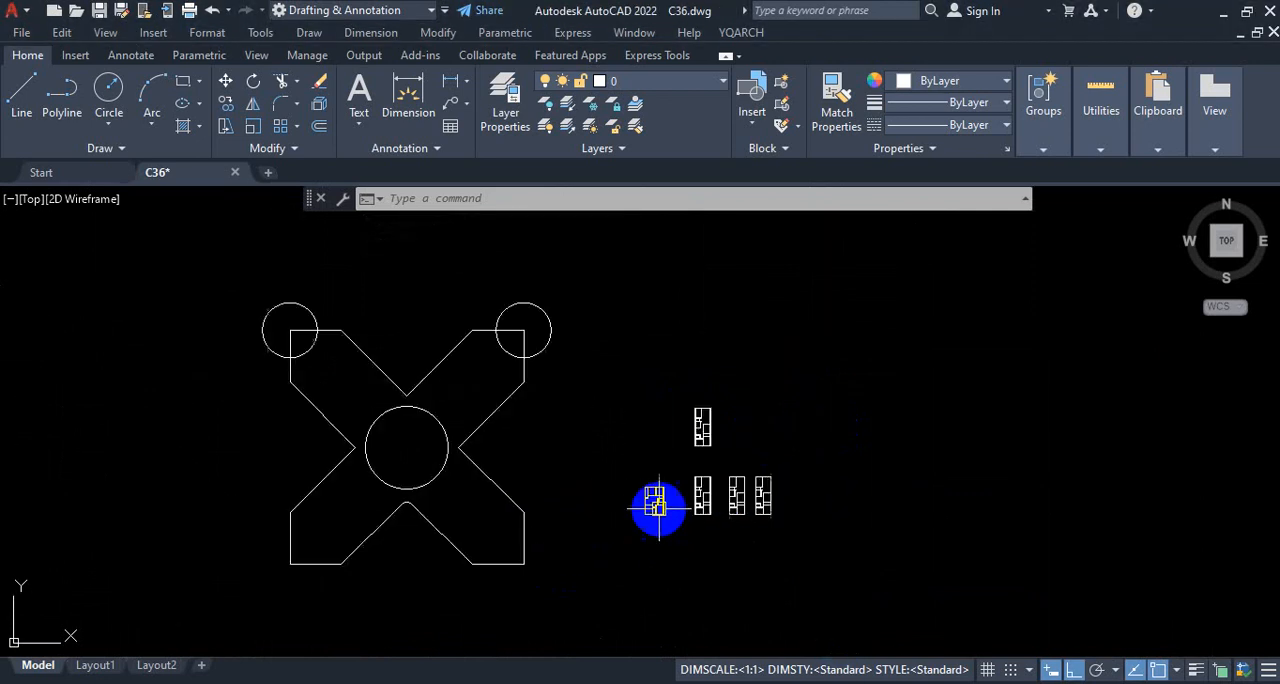
pyautogui.scroll(3, 655, 508)
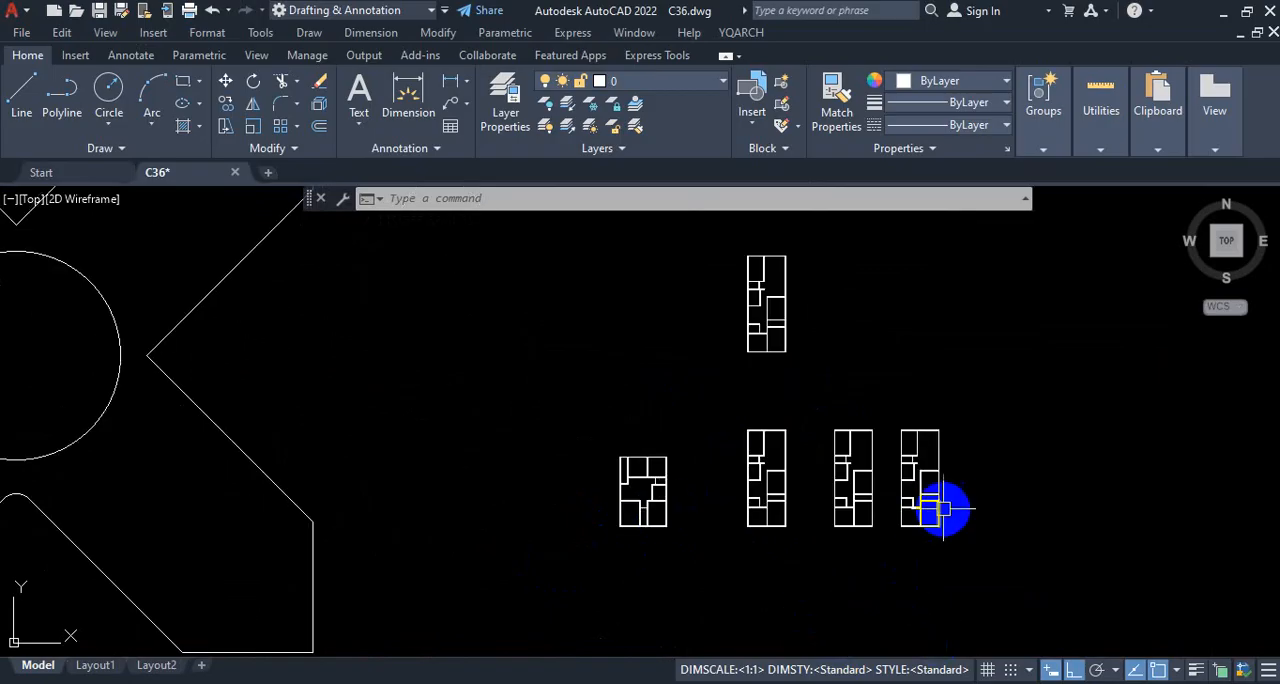
pyautogui.scroll(-2, 943, 508)
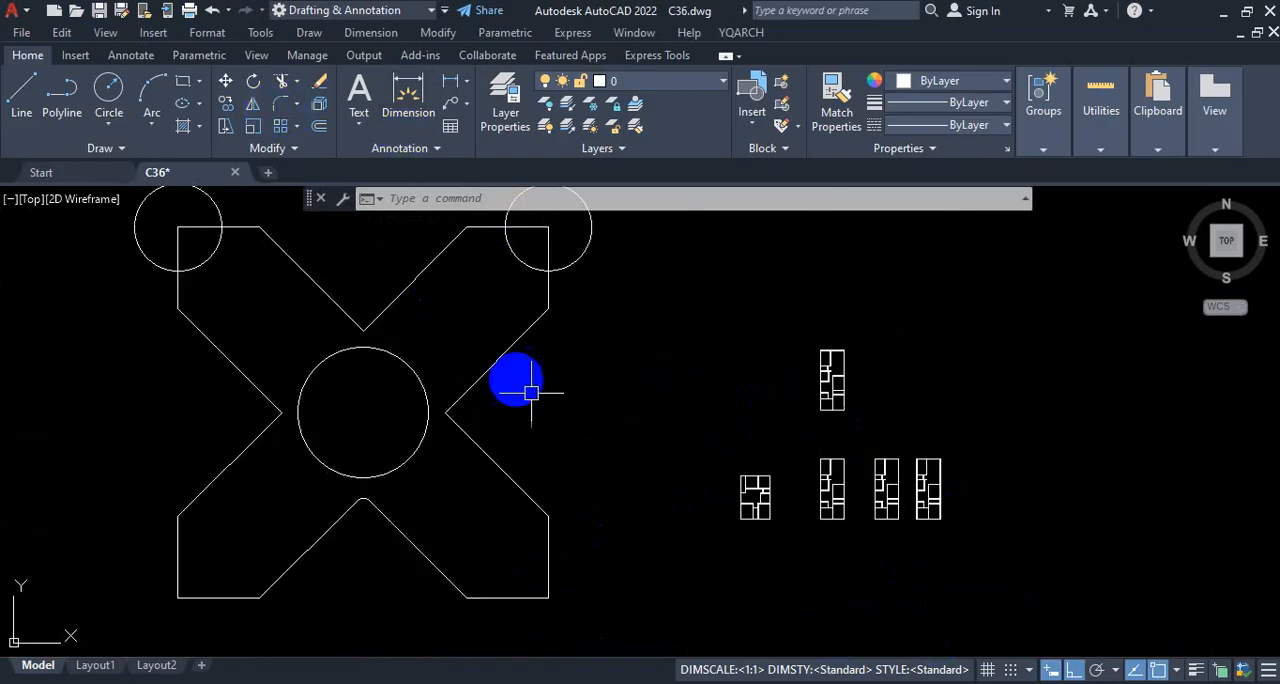
# Step: Draw a 20' by 30' rectangle in the empty area between the X-shaped figure and the floor plans
pyautogui.scroll(3, 670, 480)
pyautogui.scroll(-5, 603, 479)
pyautogui.scroll(4, 580, 422)
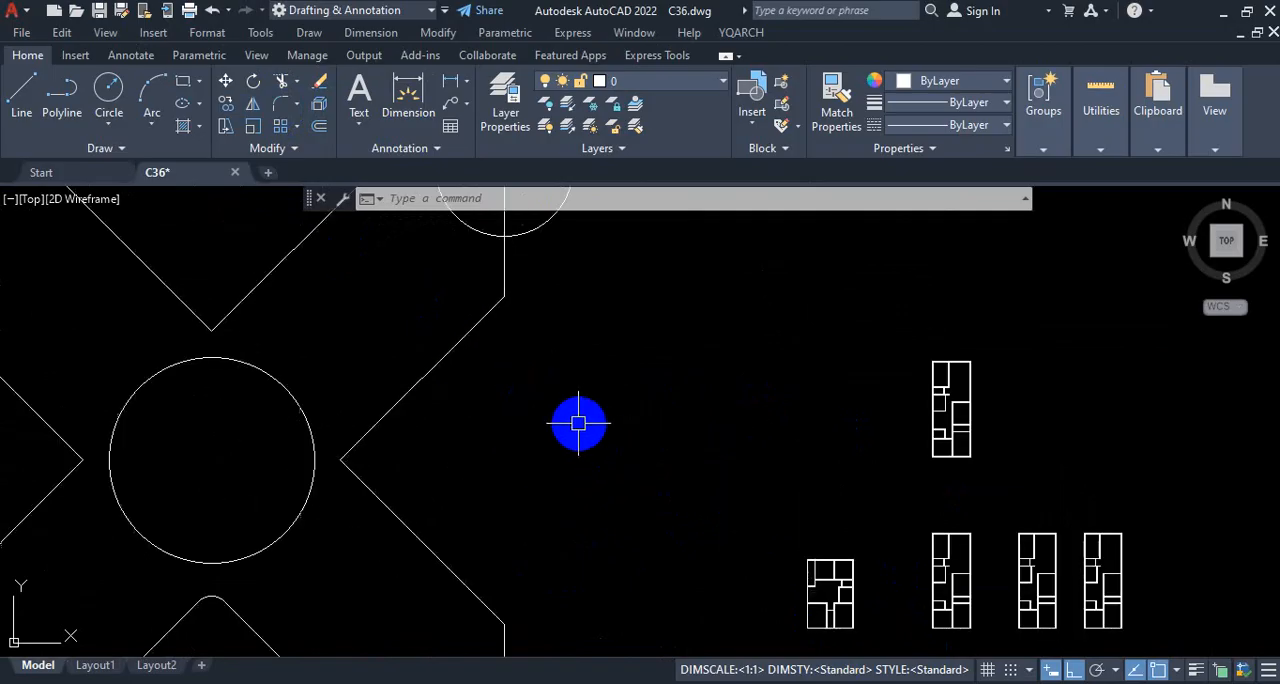
pyautogui.click(187, 86)
pyautogui.click(552, 376)
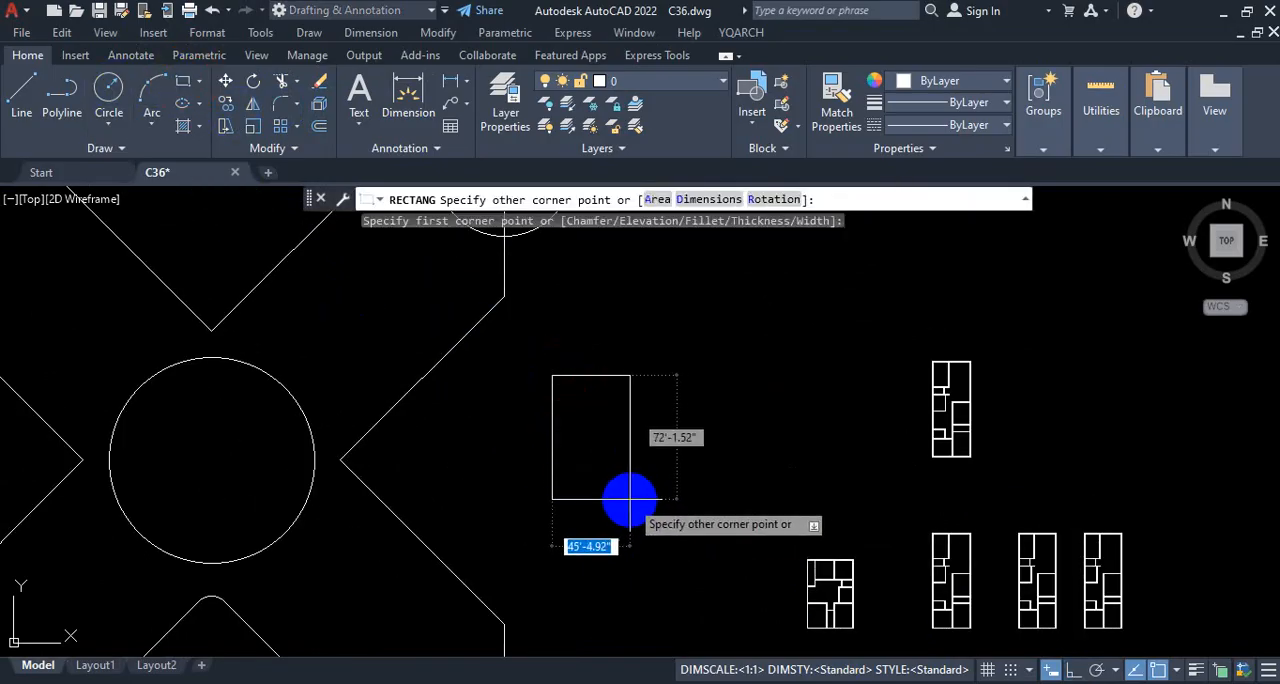
pyautogui.scroll(2, 630, 498)
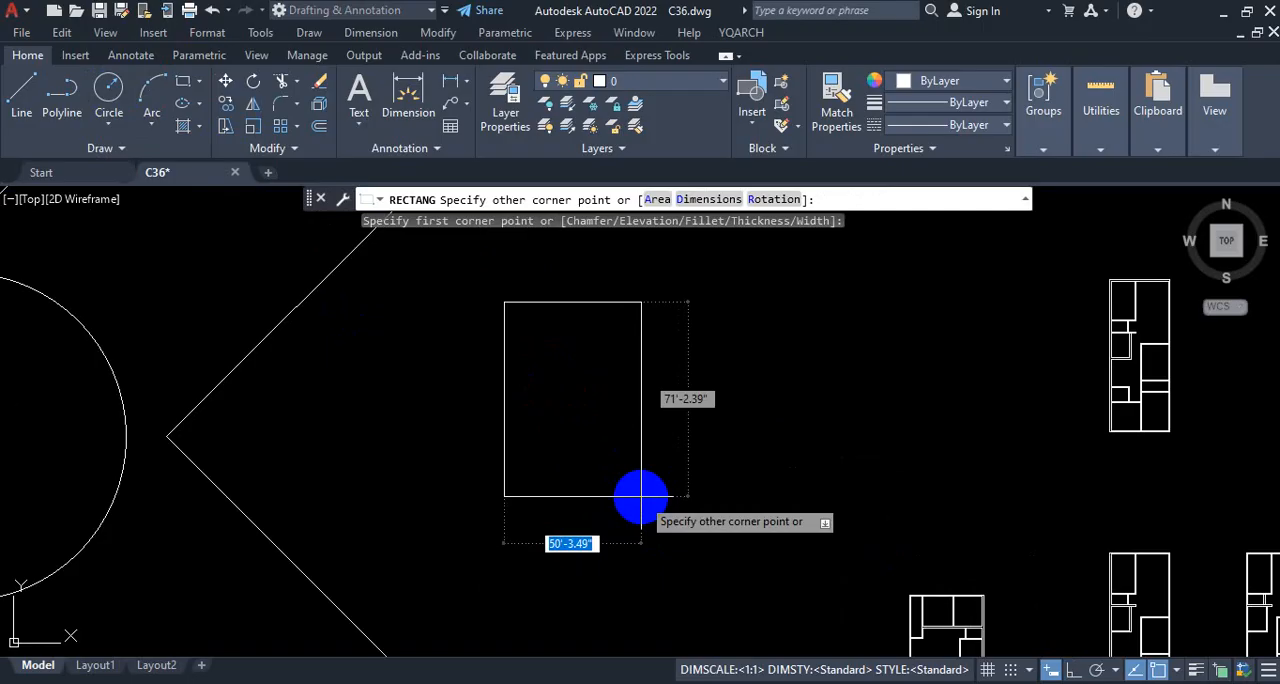
pyautogui.write("20'")
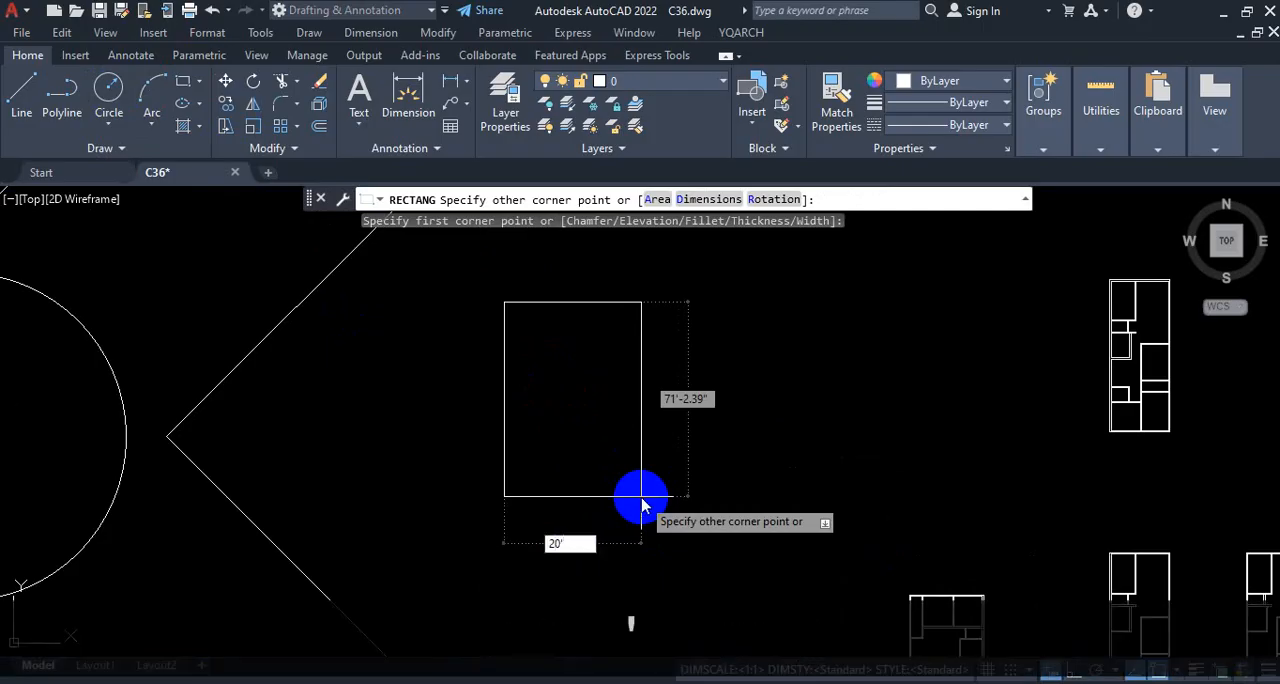
pyautogui.press('Tab')
pyautogui.write("30'")
pyautogui.press('Return')
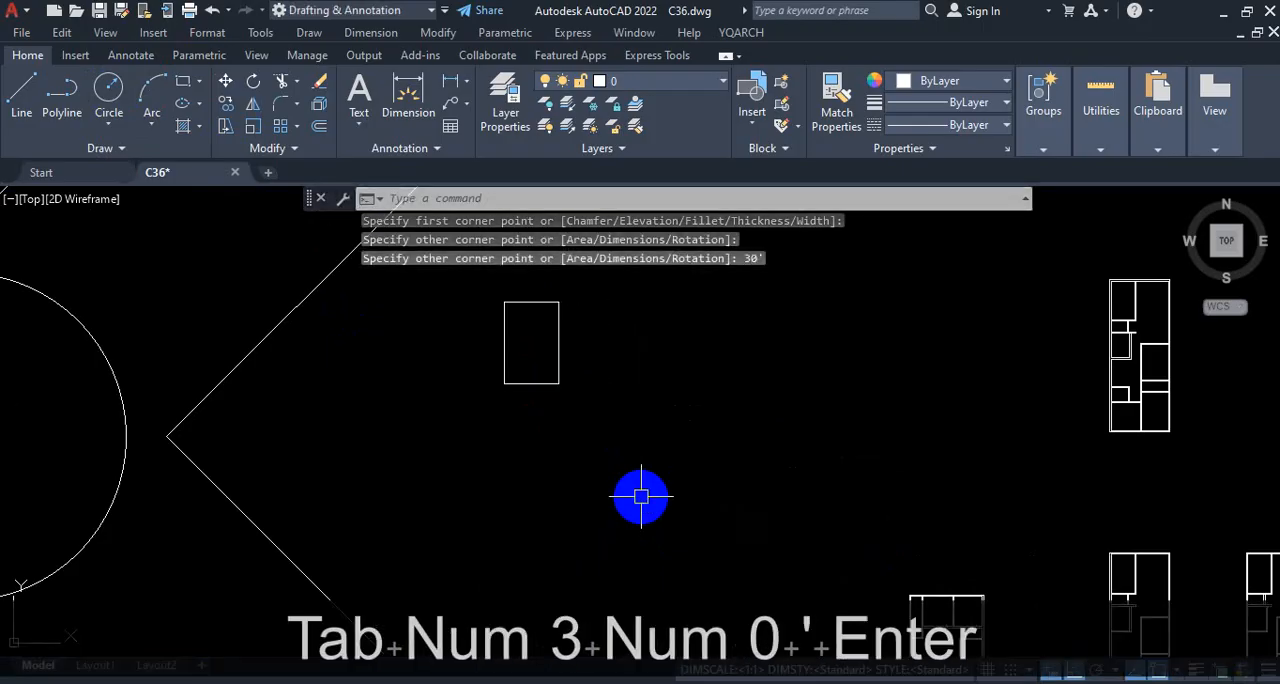
# Step: Copy the 20' by 30' rectangle three times in a horizontal row towards the floor plans, the first copy about 41' away
pyautogui.scroll(2, 561, 354)
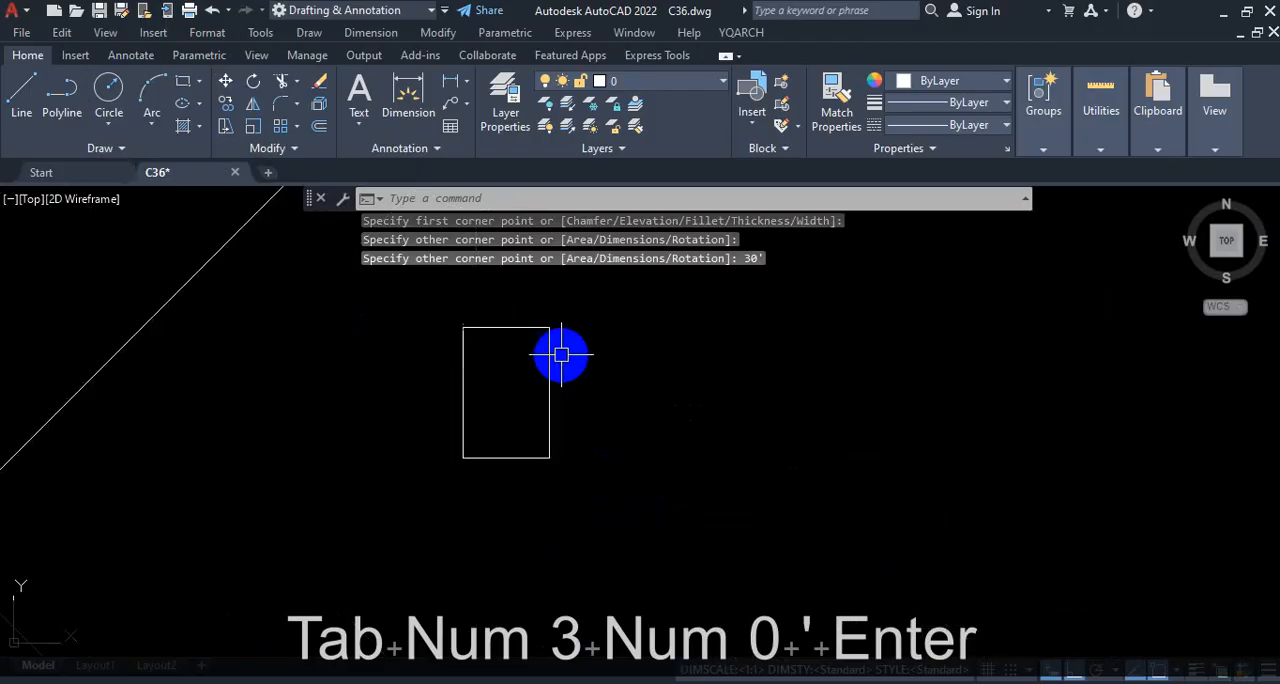
pyautogui.click(536, 441)
pyautogui.write('co')
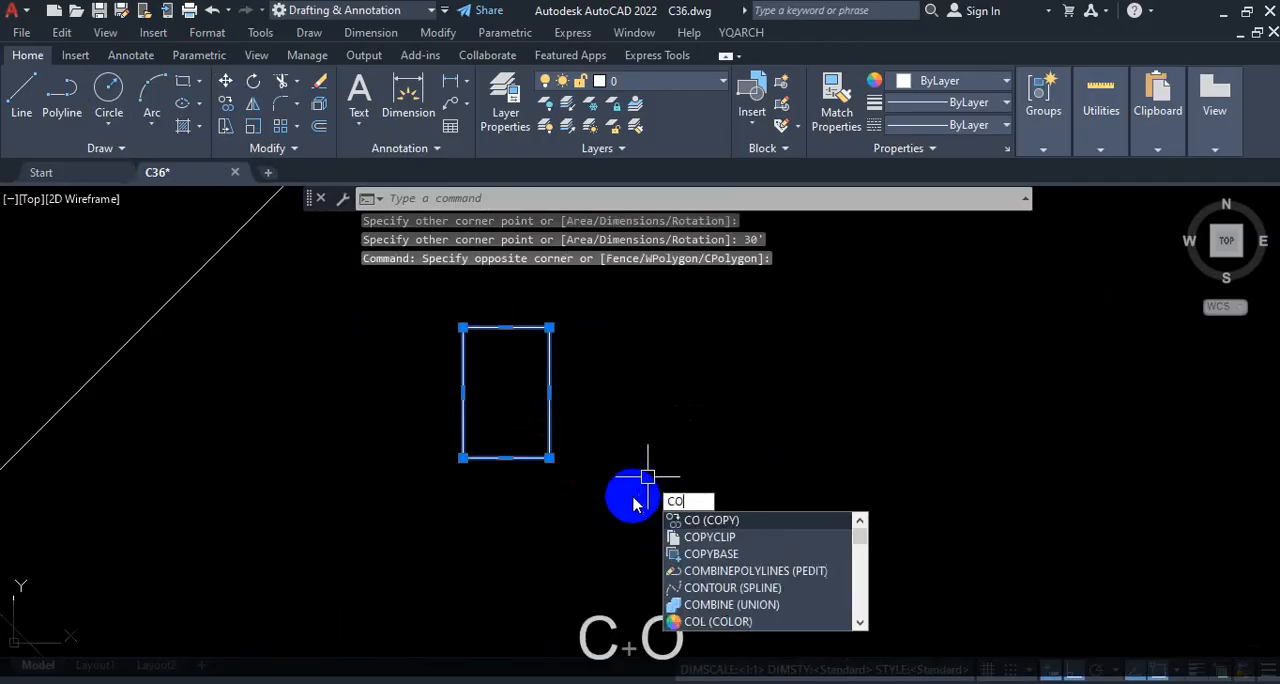
pyautogui.press('Return')
pyautogui.click(463, 457)
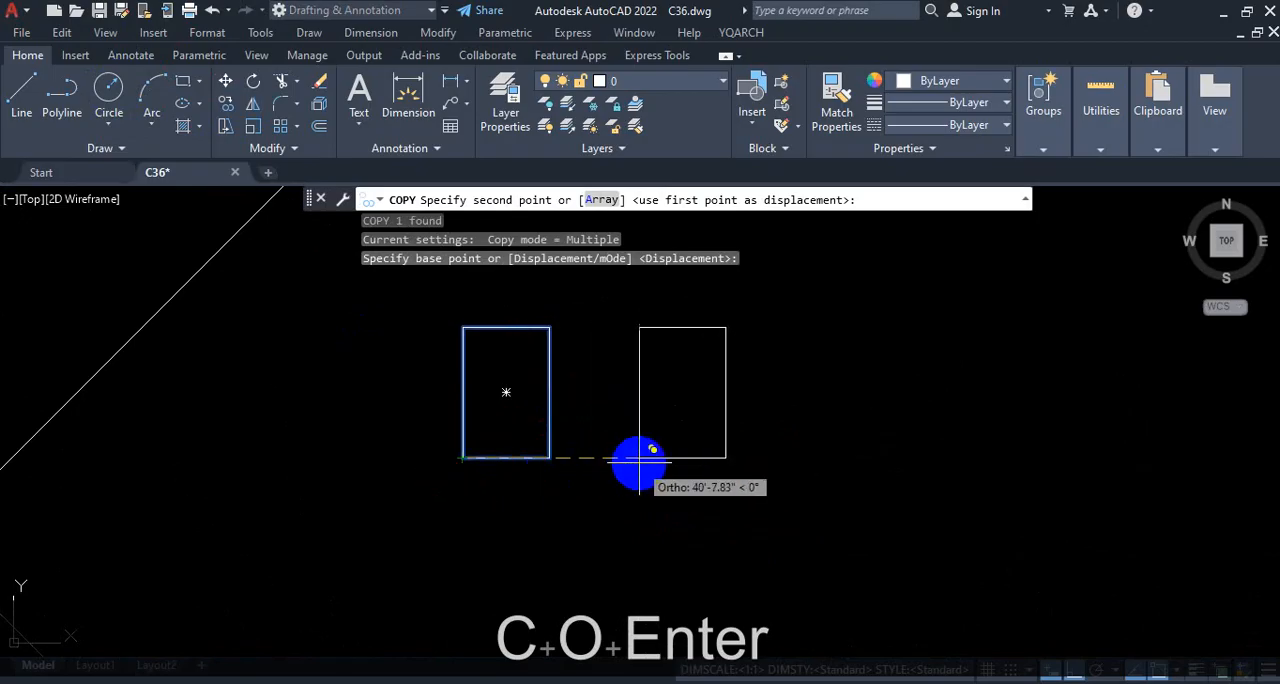
pyautogui.click(639, 457)
pyautogui.click(830, 468)
pyautogui.scroll(-4, 840, 476)
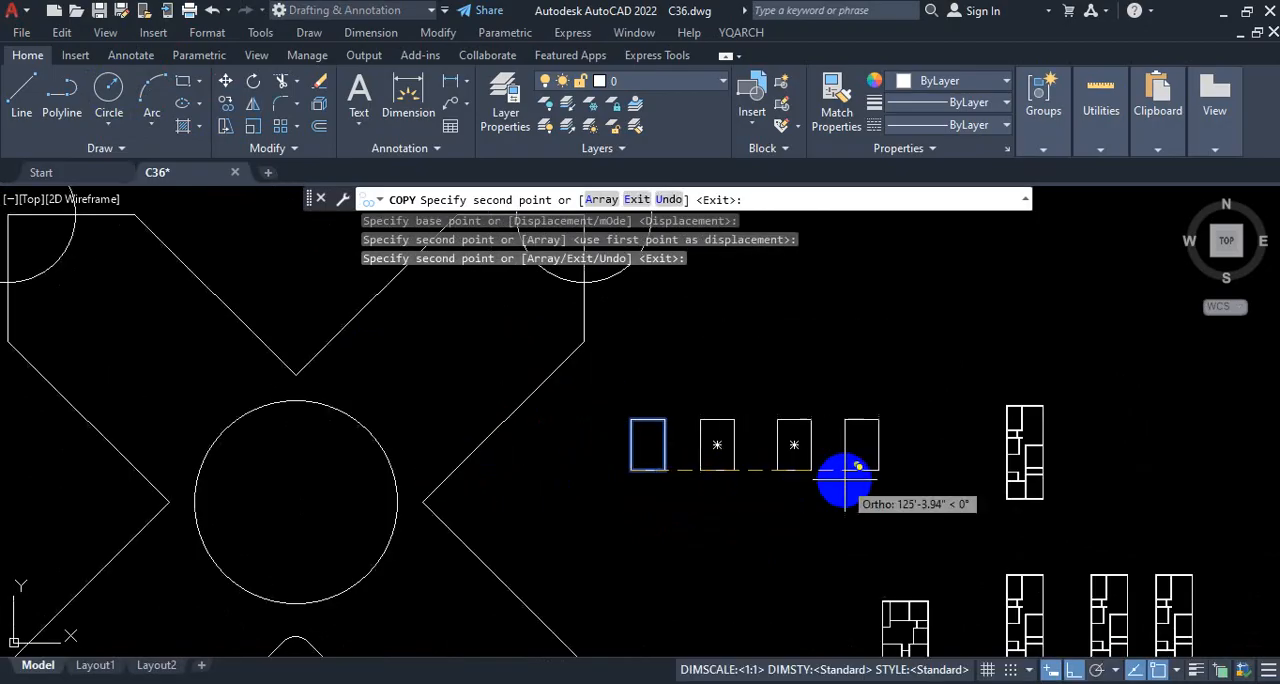
pyautogui.click(872, 466)
pyautogui.press('Escape')
pyautogui.scroll(-3, 808, 503)
pyautogui.scroll(3, 737, 466)
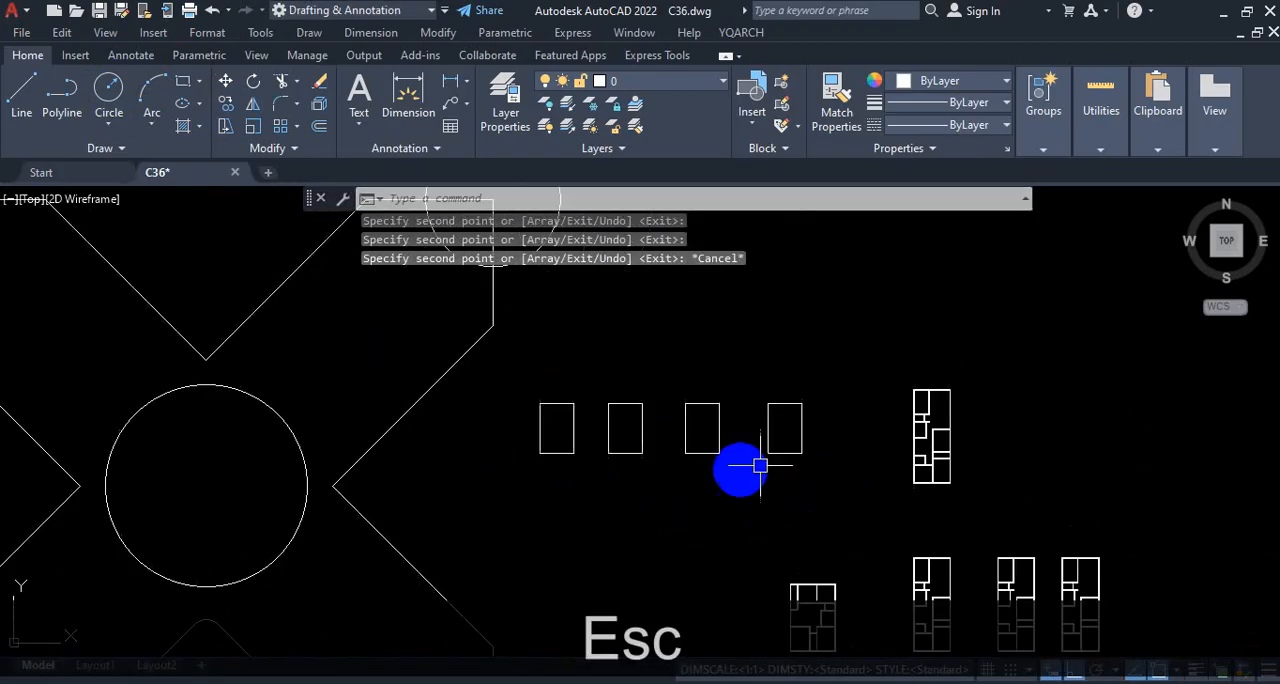
pyautogui.scroll(8, 540, 425)
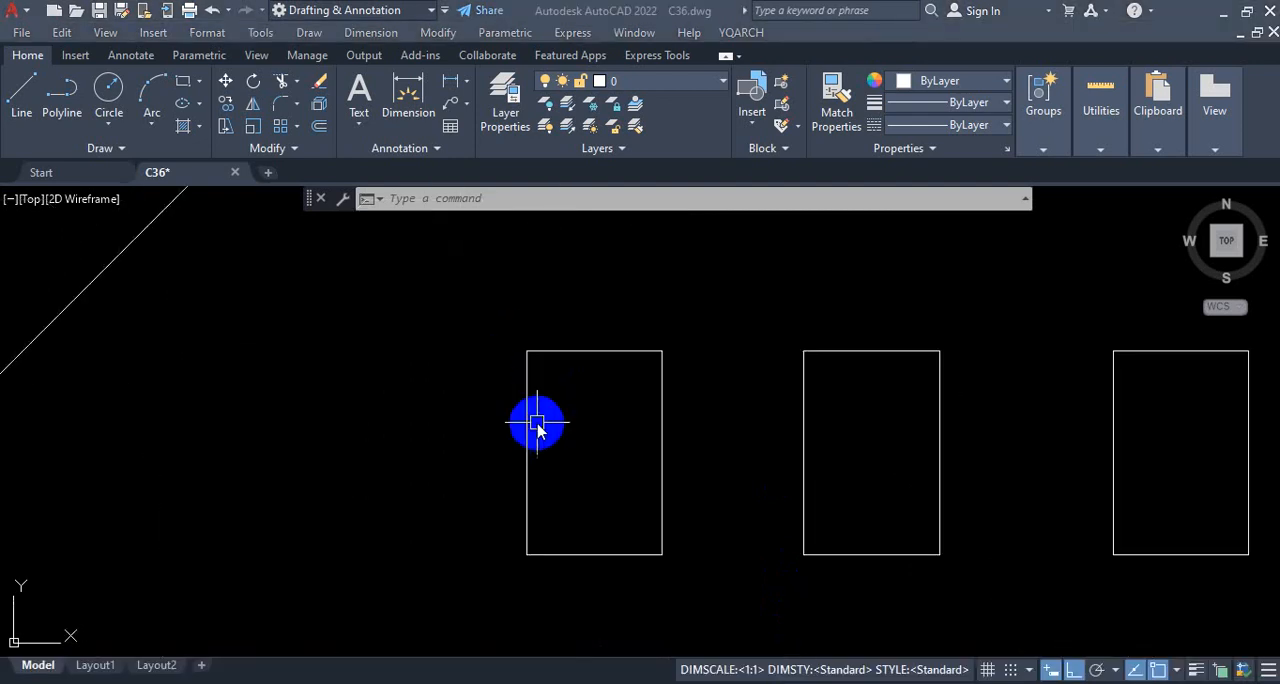
pyautogui.click(568, 403)
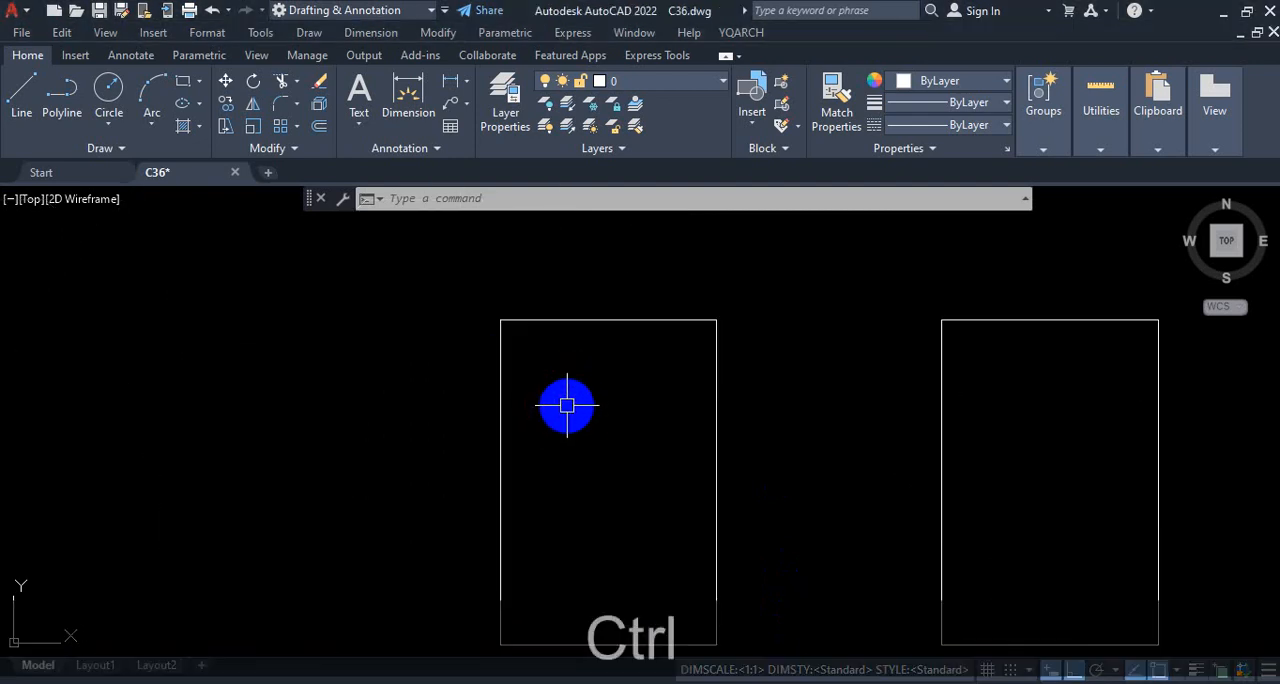
pyautogui.hotkey('ctrl', '1')
pyautogui.hotkey('ctrl', '2')
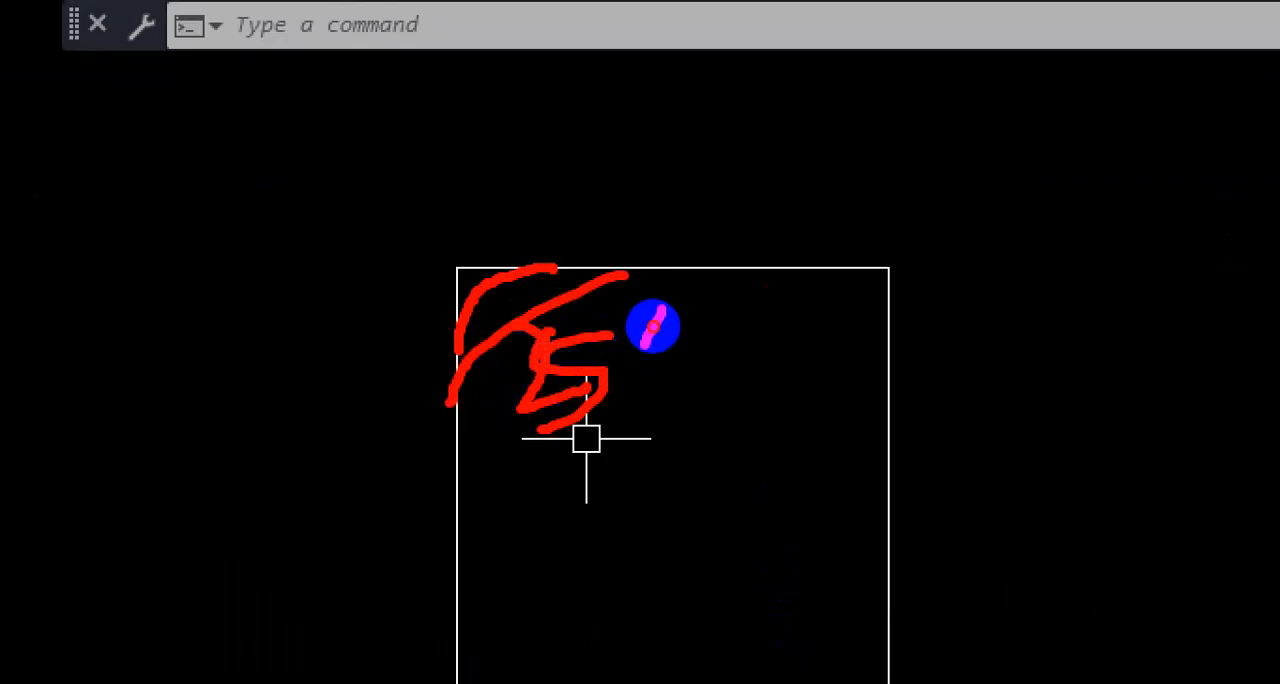
pyautogui.press('Escape')
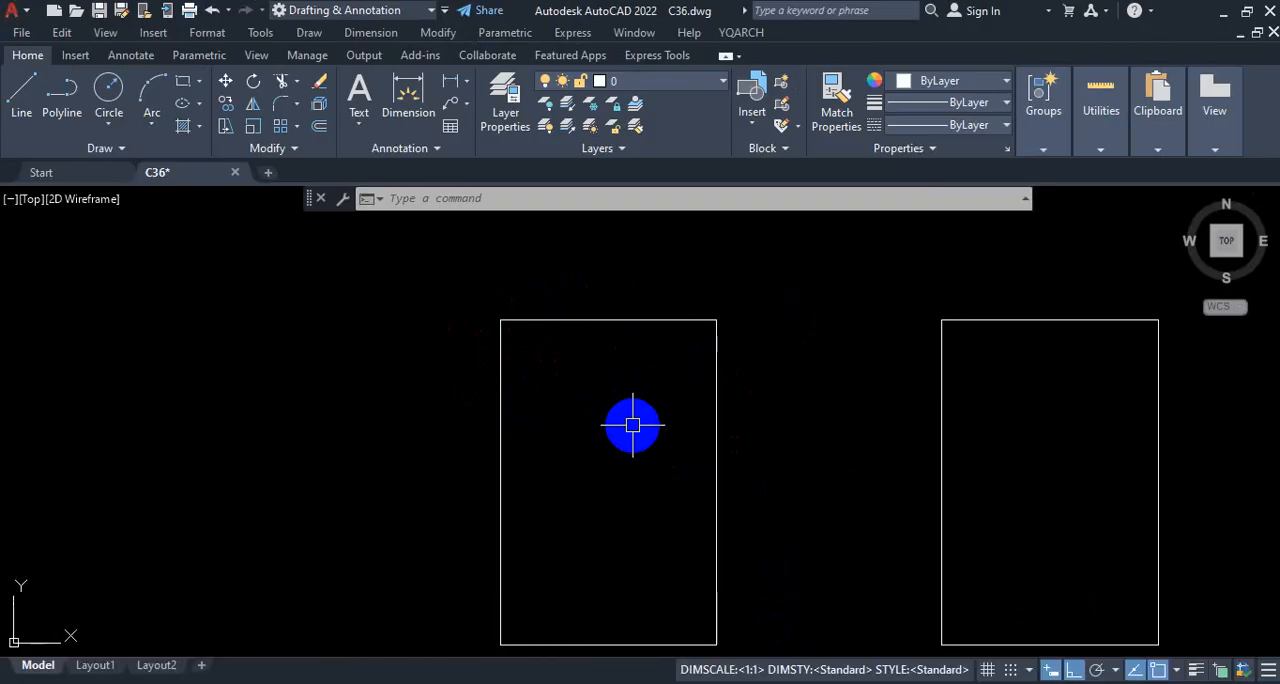
# Step: Fillet the upper-left corner of the leftmost rectangle with a 5' radius
pyautogui.write('F')
pyautogui.press('Return')
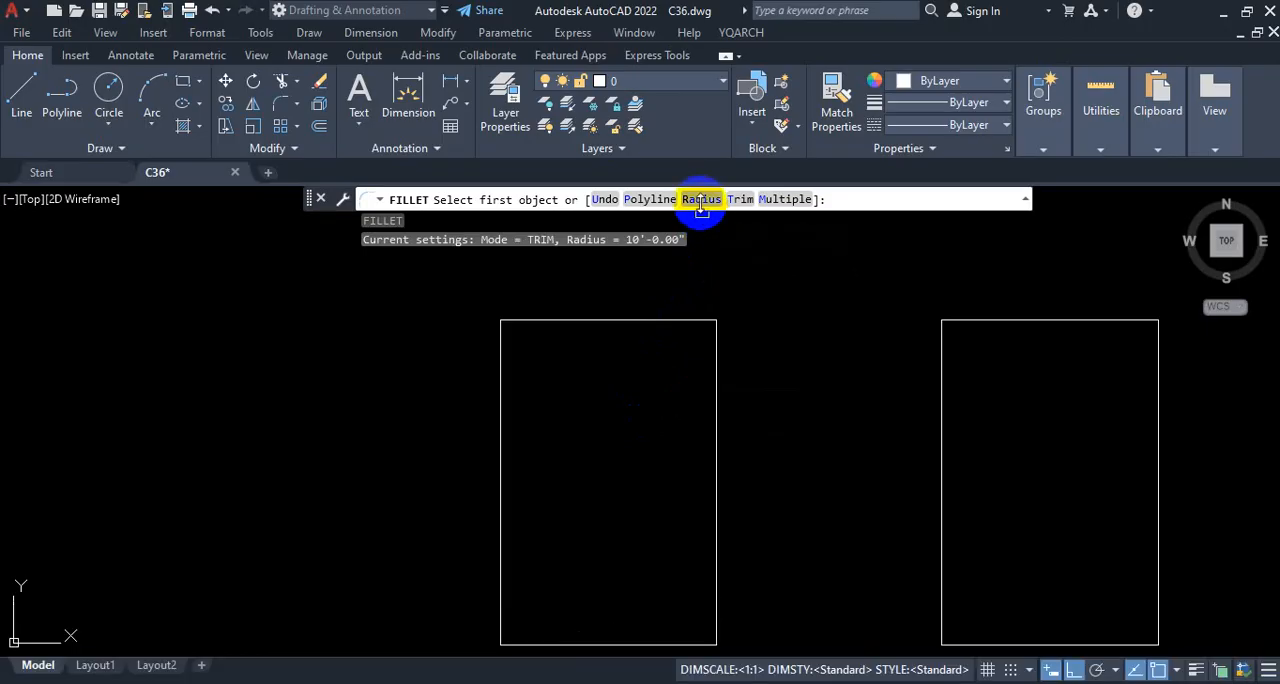
pyautogui.write('r')
pyautogui.press('Return')
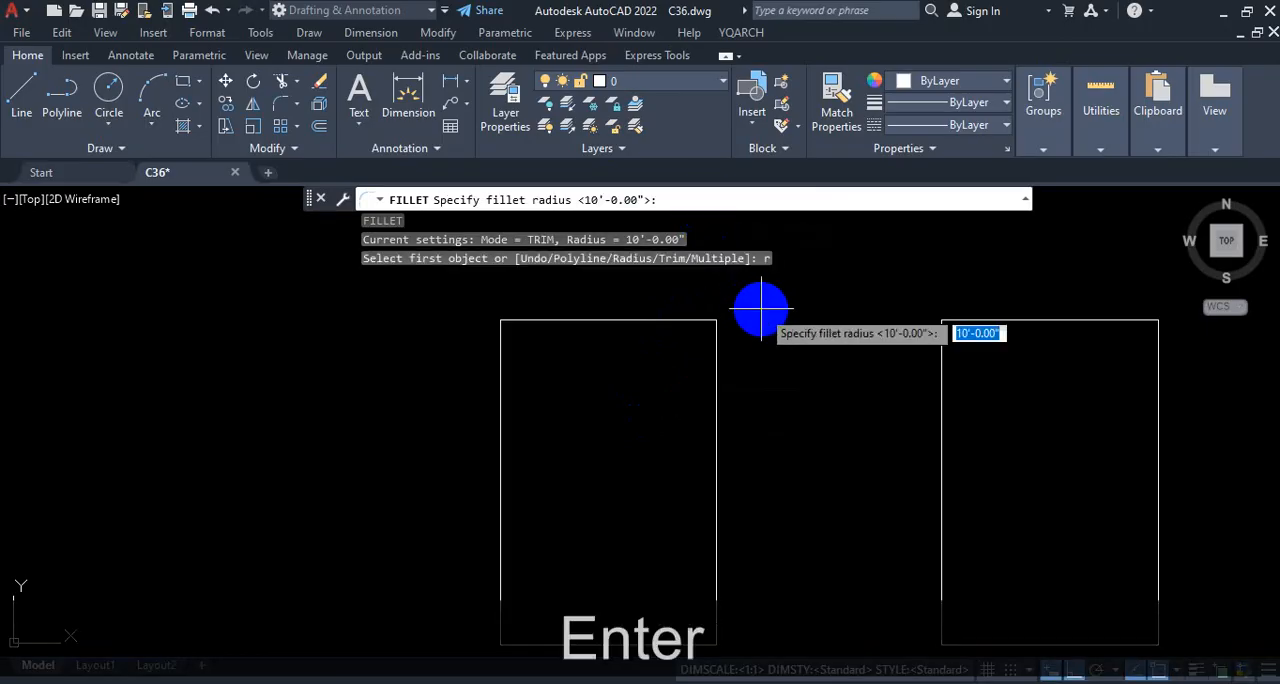
pyautogui.hotkey('ctrl', '1')
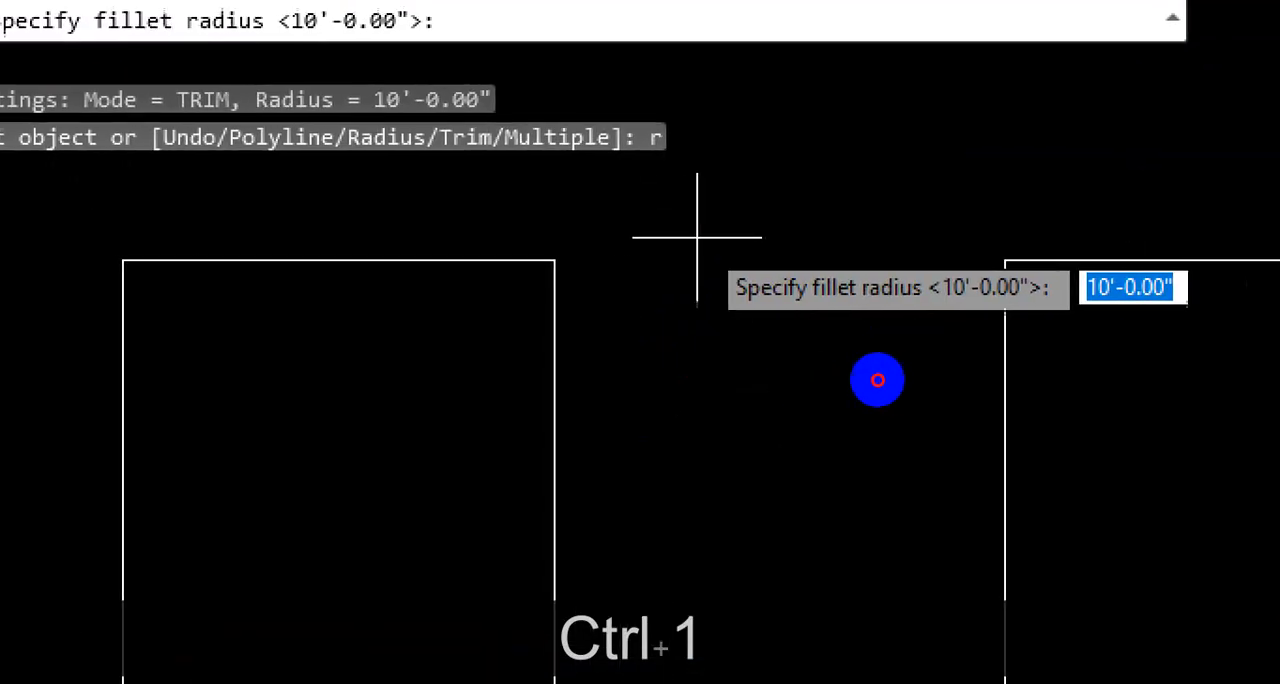
pyautogui.moveTo(1086, 266)
pyautogui.mouseDown()
pyautogui.moveTo(1133, 306)
pyautogui.moveTo(1047, 233)
pyautogui.mouseUp()
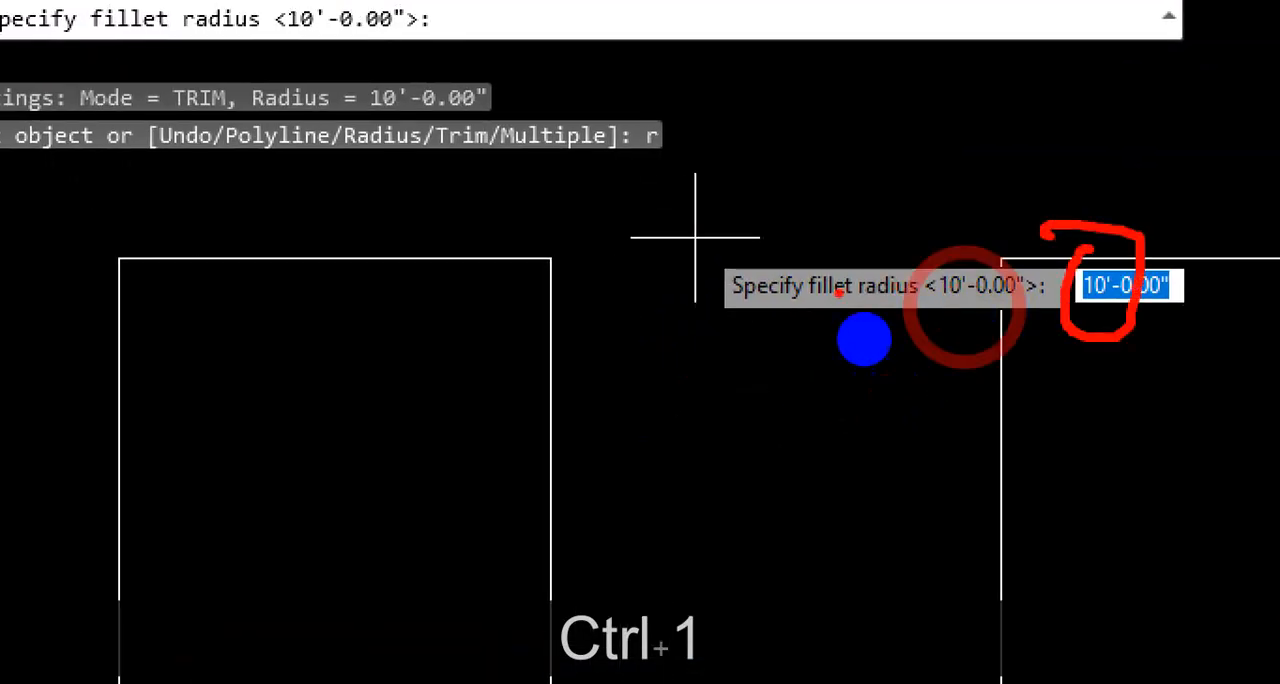
pyautogui.press('Escape')
pyautogui.write('5')
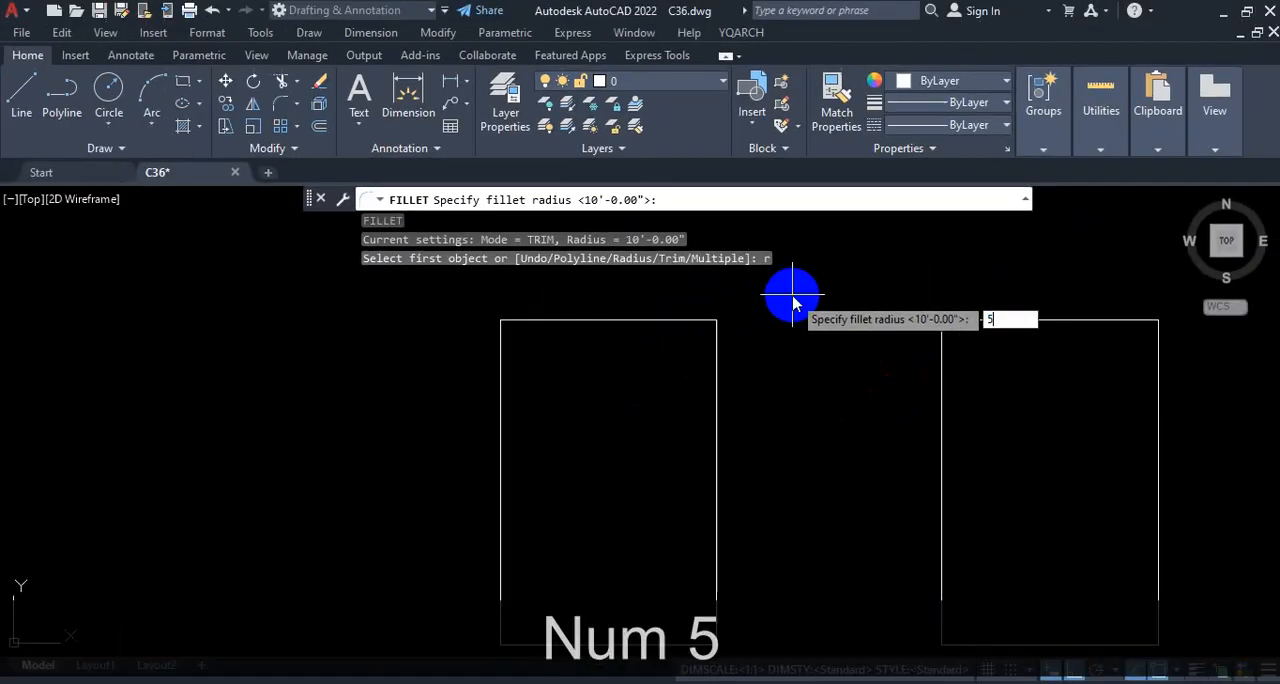
pyautogui.write("'")
pyautogui.press('Return')
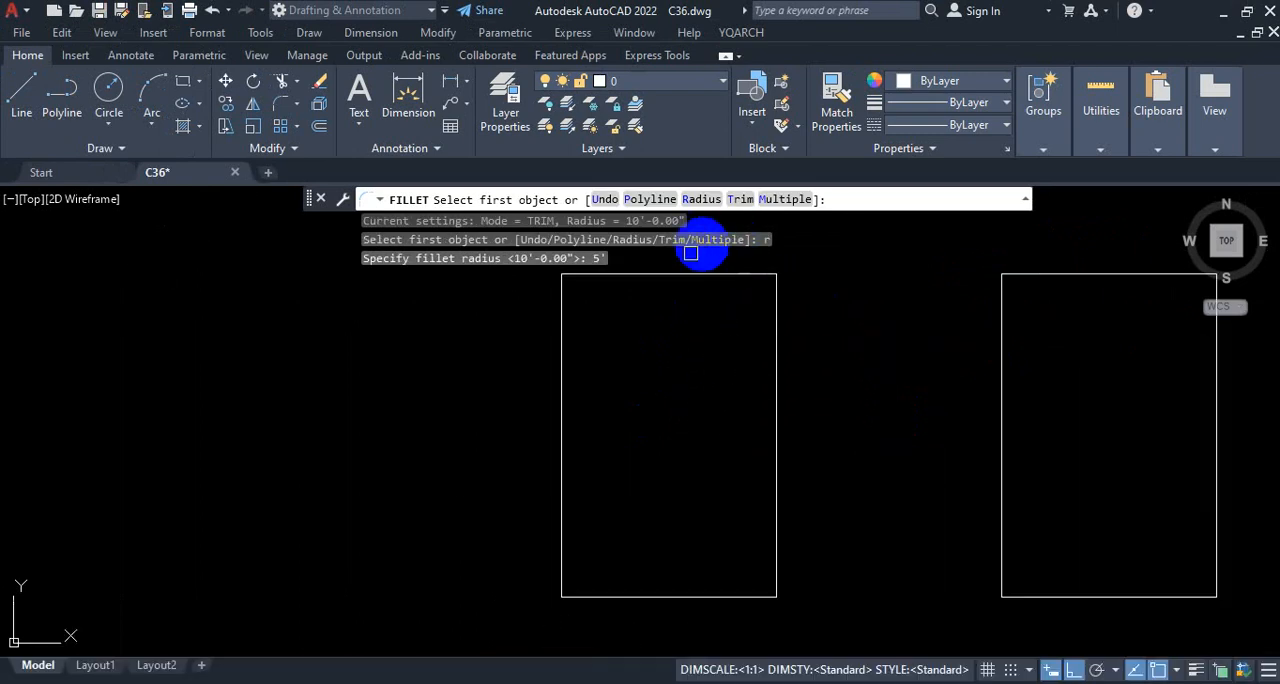
pyautogui.scroll(-2, 700, 351)
pyautogui.scroll(4, 663, 289)
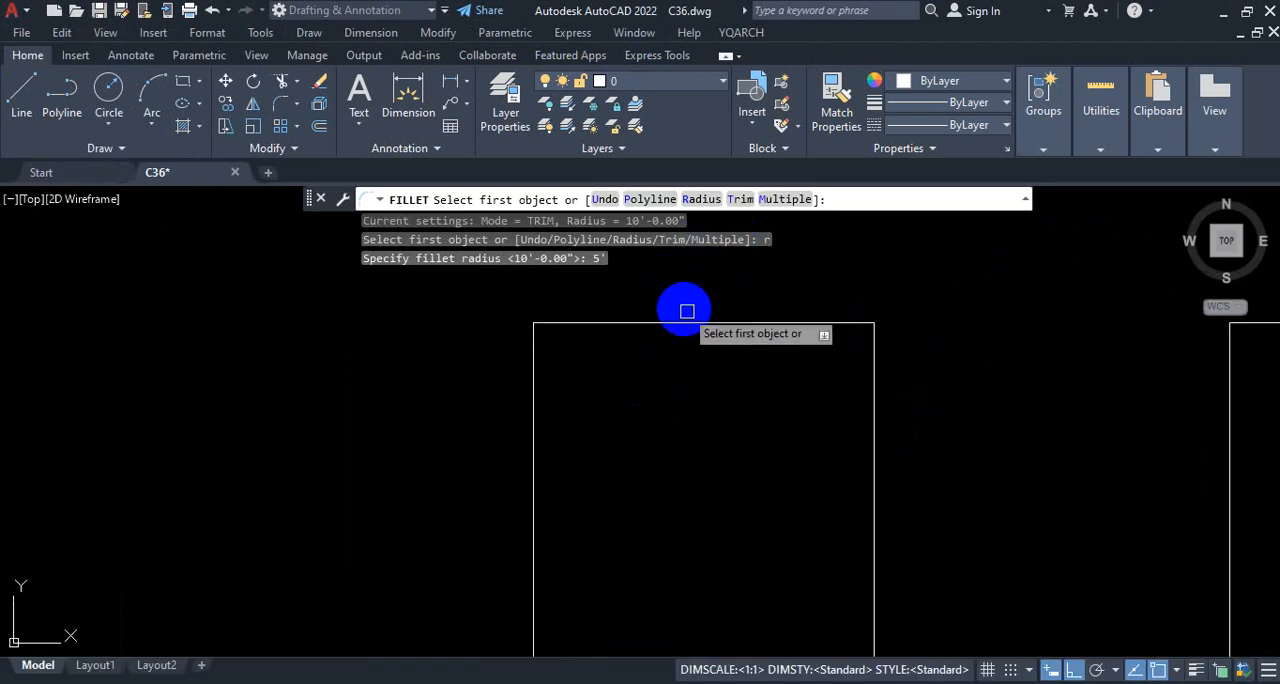
pyautogui.click(656, 324)
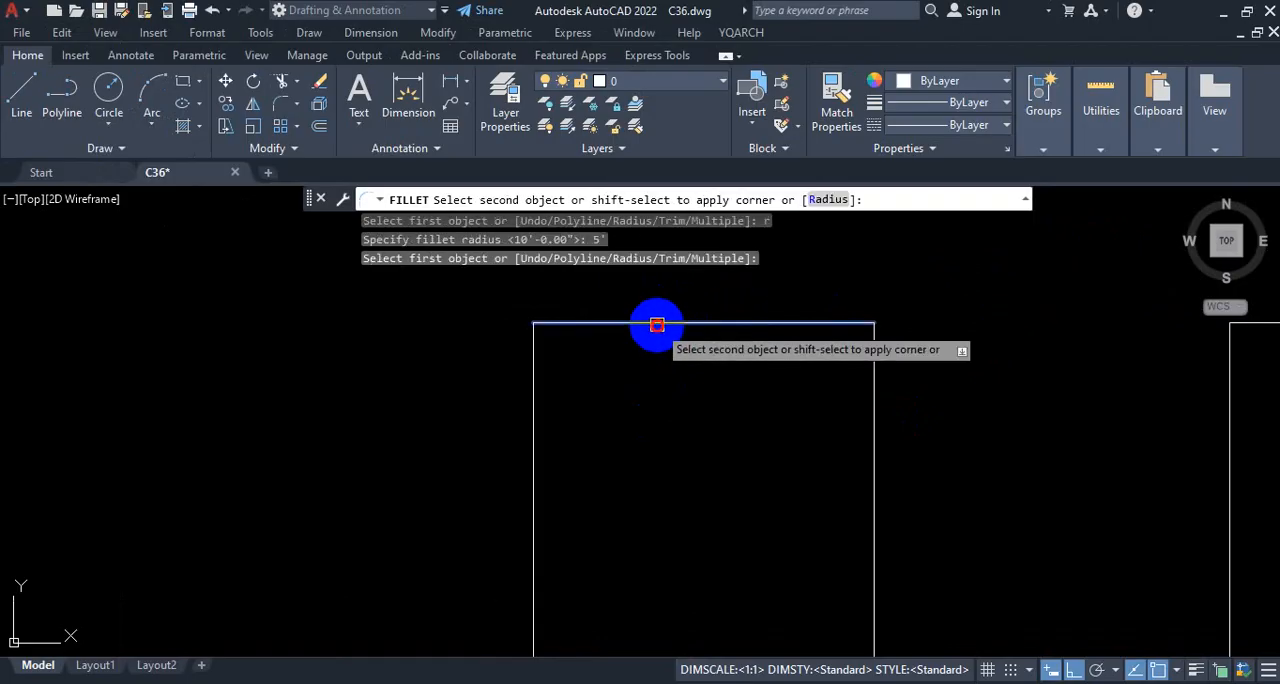
pyautogui.click(532, 419)
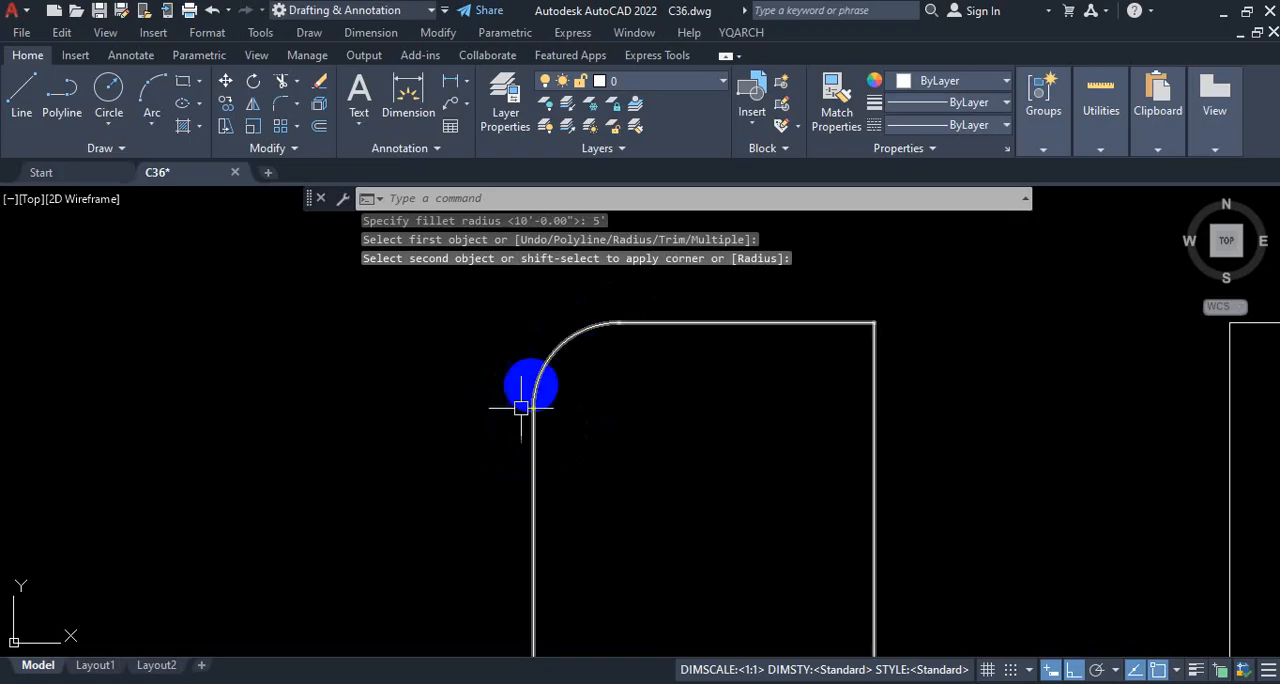
pyautogui.scroll(-4, 620, 305)
pyautogui.scroll(2, 644, 325)
pyautogui.scroll(-2, 643, 385)
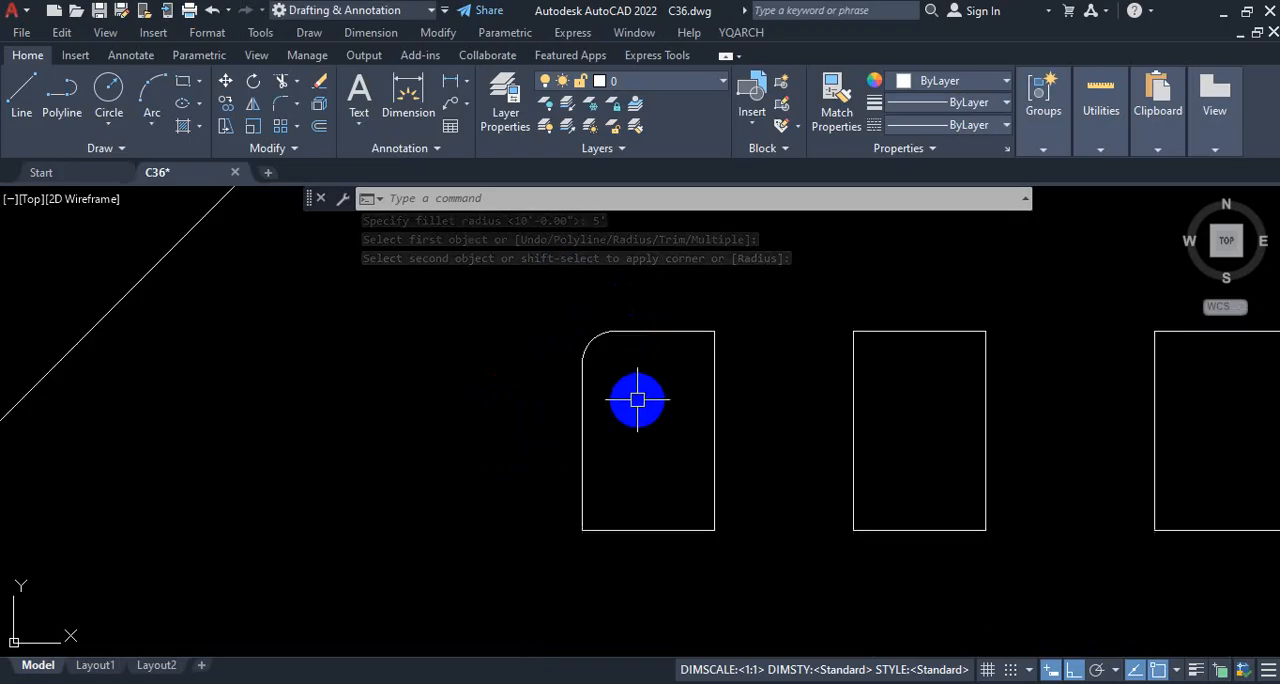
pyautogui.scroll(2, 625, 385)
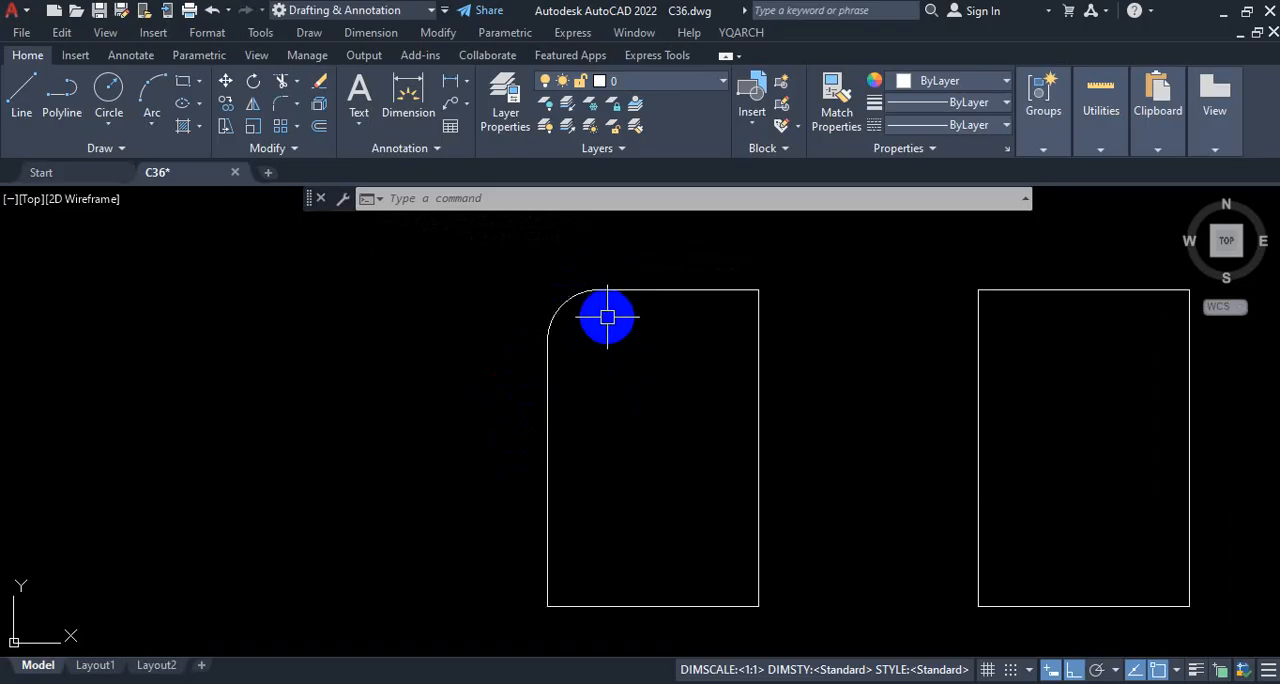
pyautogui.press('ctrl')
pyautogui.hotkey('ctrl', '1')
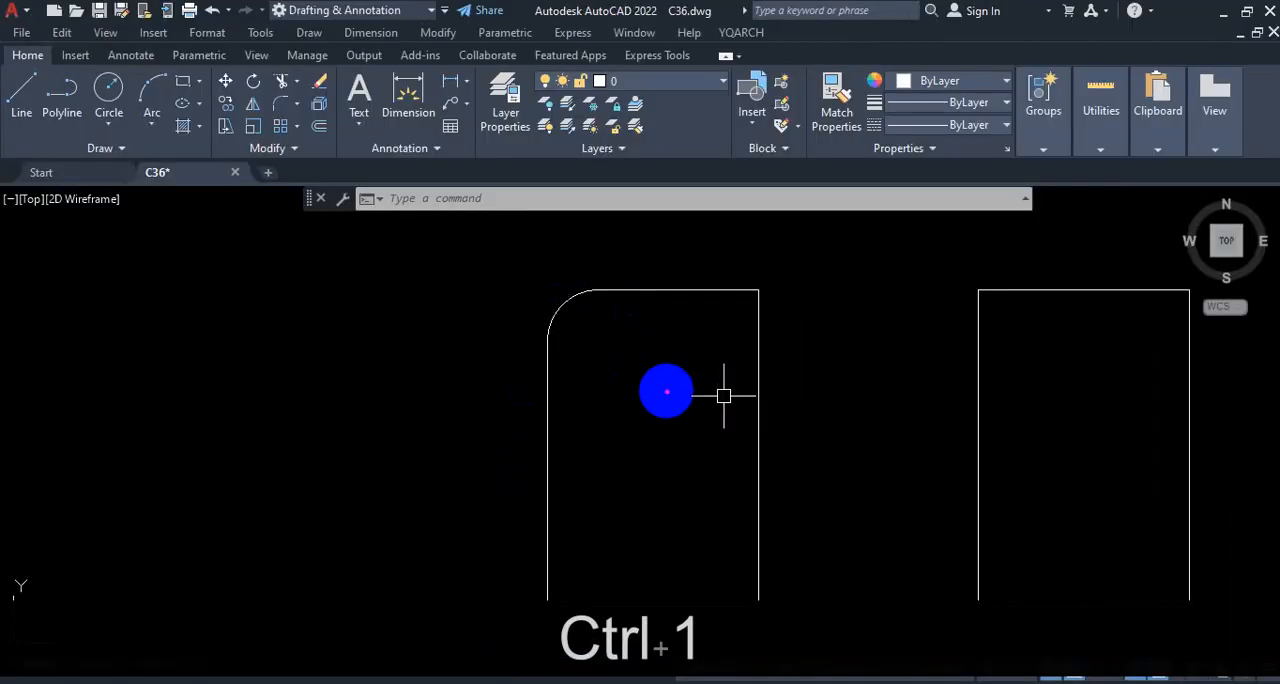
# Step: Undo the fillet on the leftmost rectangle's upper-left corner
pyautogui.press('Escape')
pyautogui.hotkey('ctrl', 'z')
pyautogui.hotkey('ctrl', 'z')
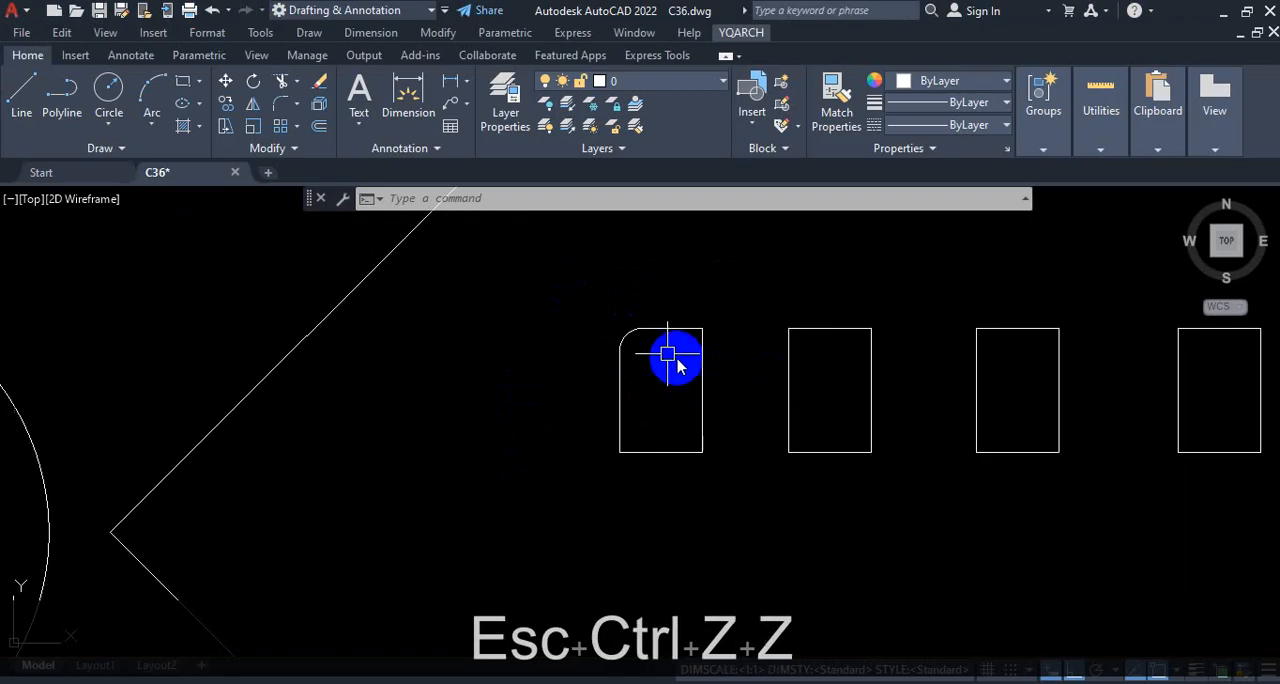
pyautogui.press('Escape')
pyautogui.hotkey('ctrl', 'z')
pyautogui.press('ctrl')
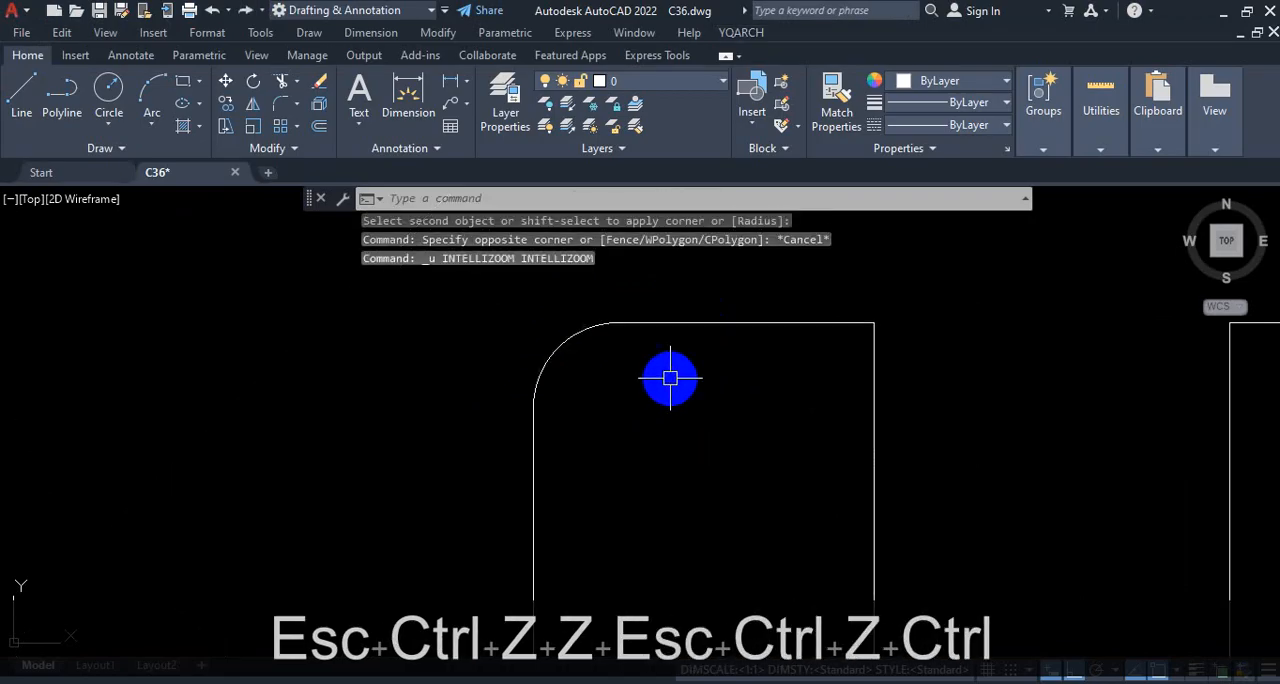
pyautogui.hotkey('ctrl', 'z')
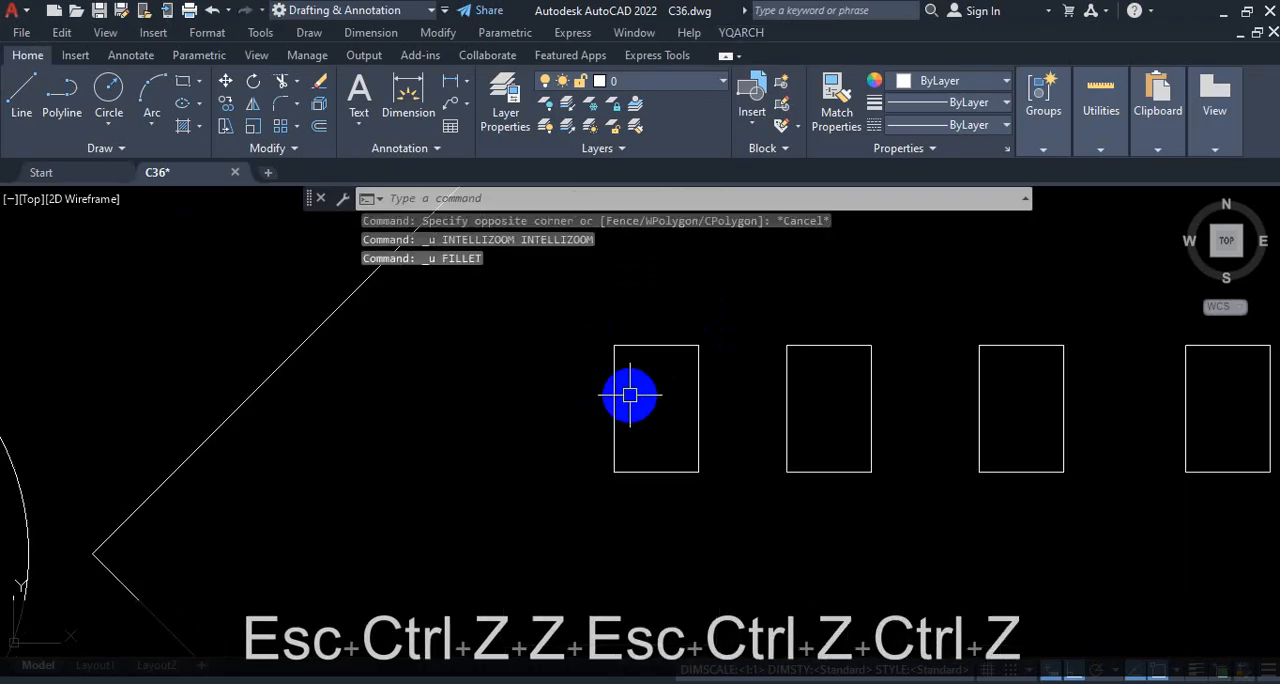
# Step: Fillet both upper corners of the leftmost rectangle with a 5' radius, using the Multiple option
pyautogui.write('f')
pyautogui.press('Return')
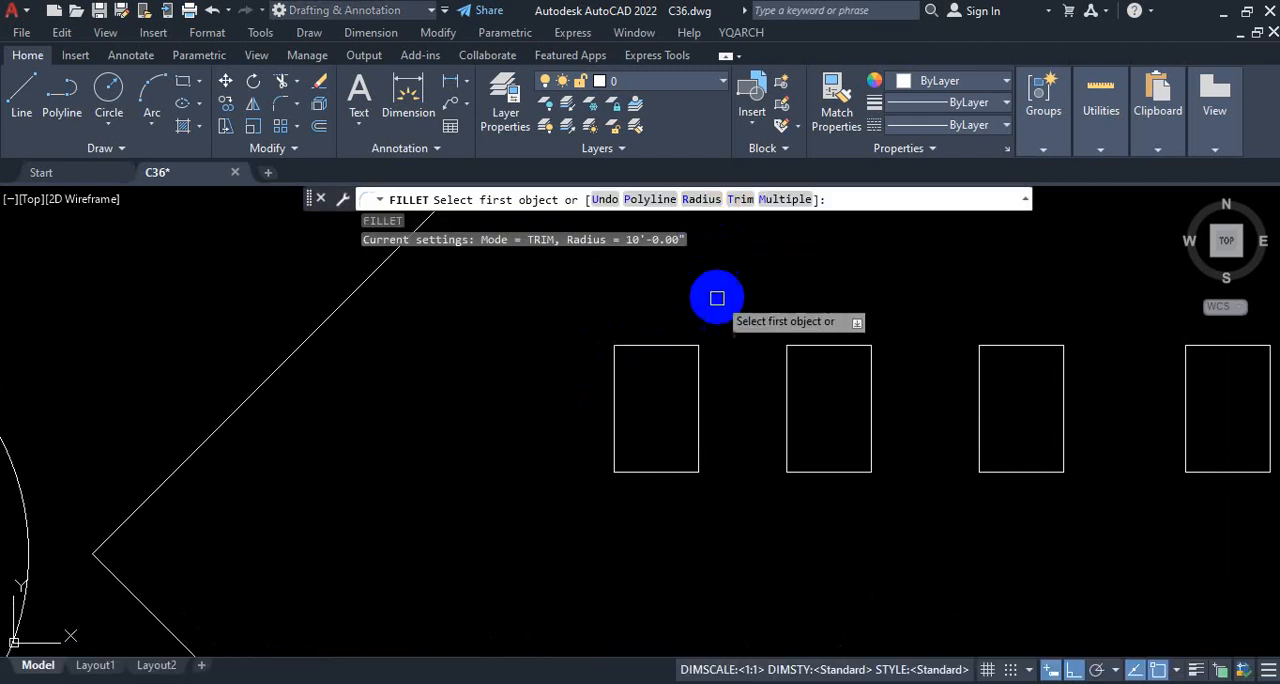
pyautogui.write('r')
pyautogui.press('Return')
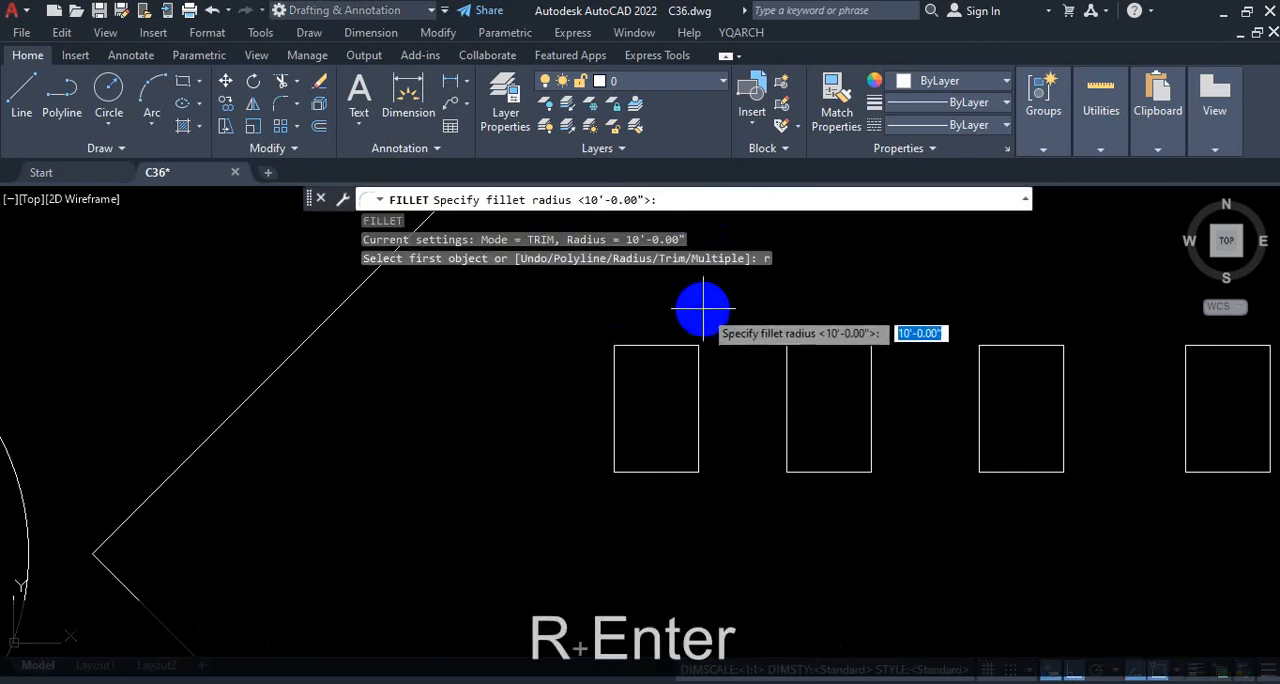
pyautogui.write("5'")
pyautogui.press('Return')
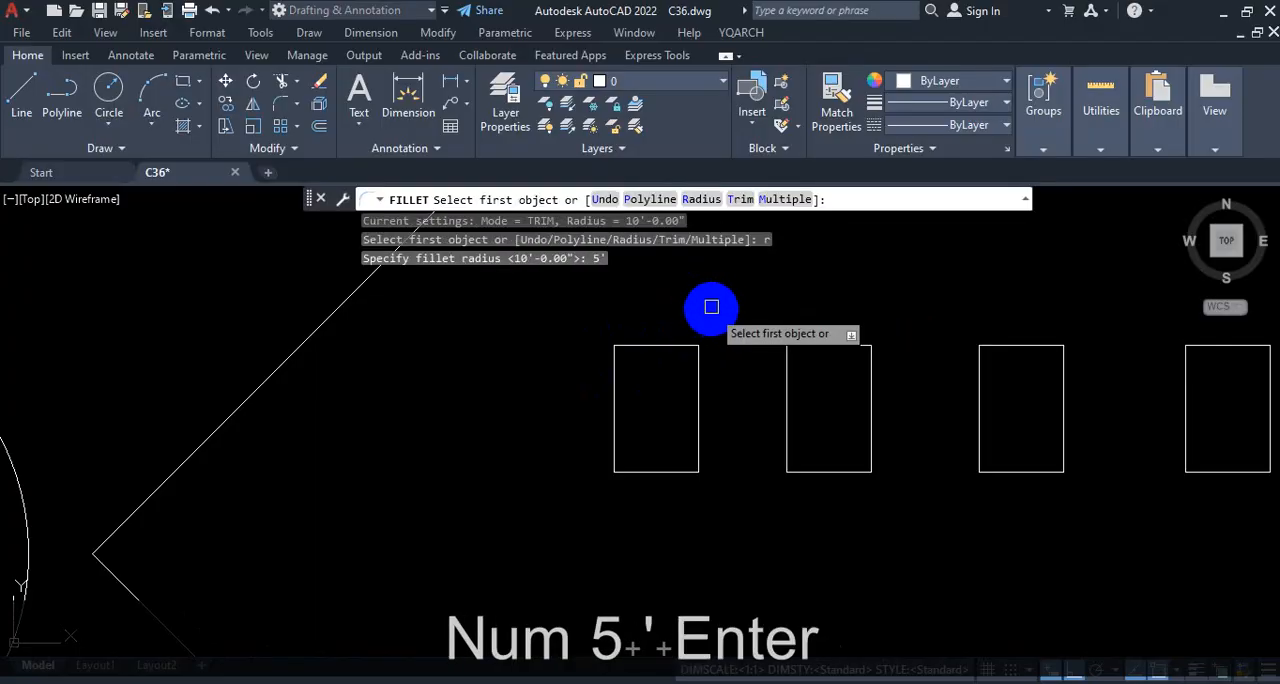
pyautogui.click(790, 200)
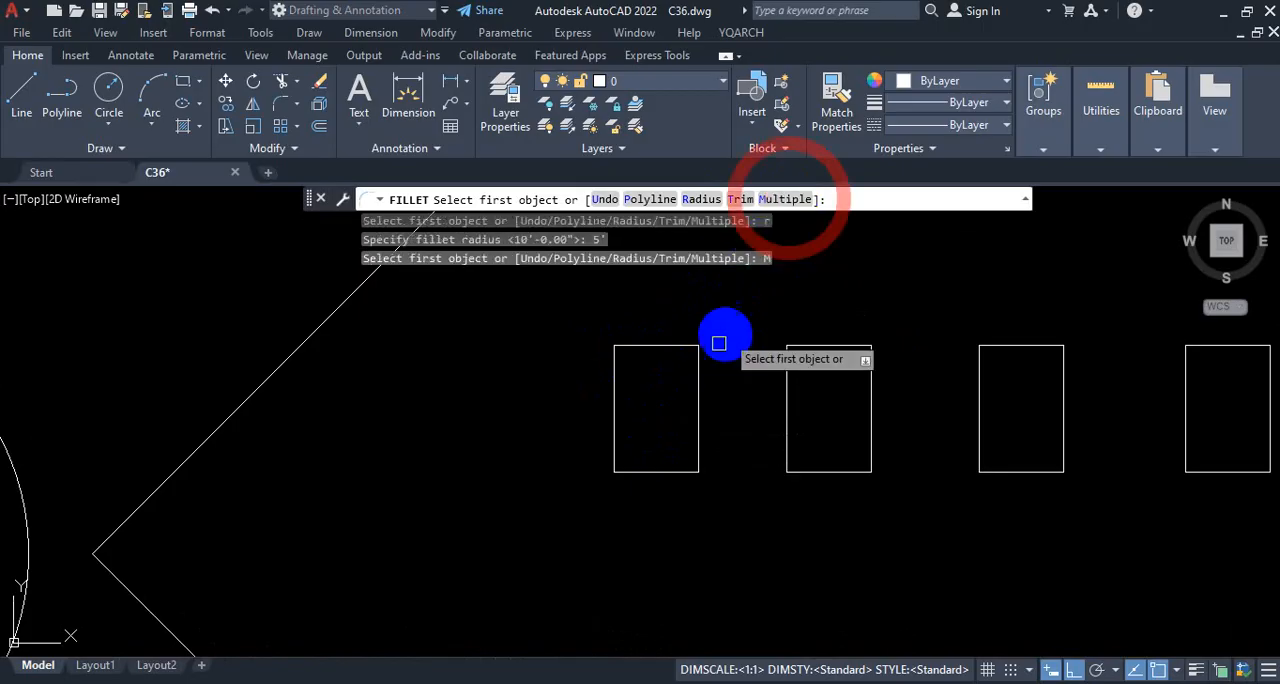
pyautogui.scroll(4, 700, 355)
pyautogui.click(638, 296)
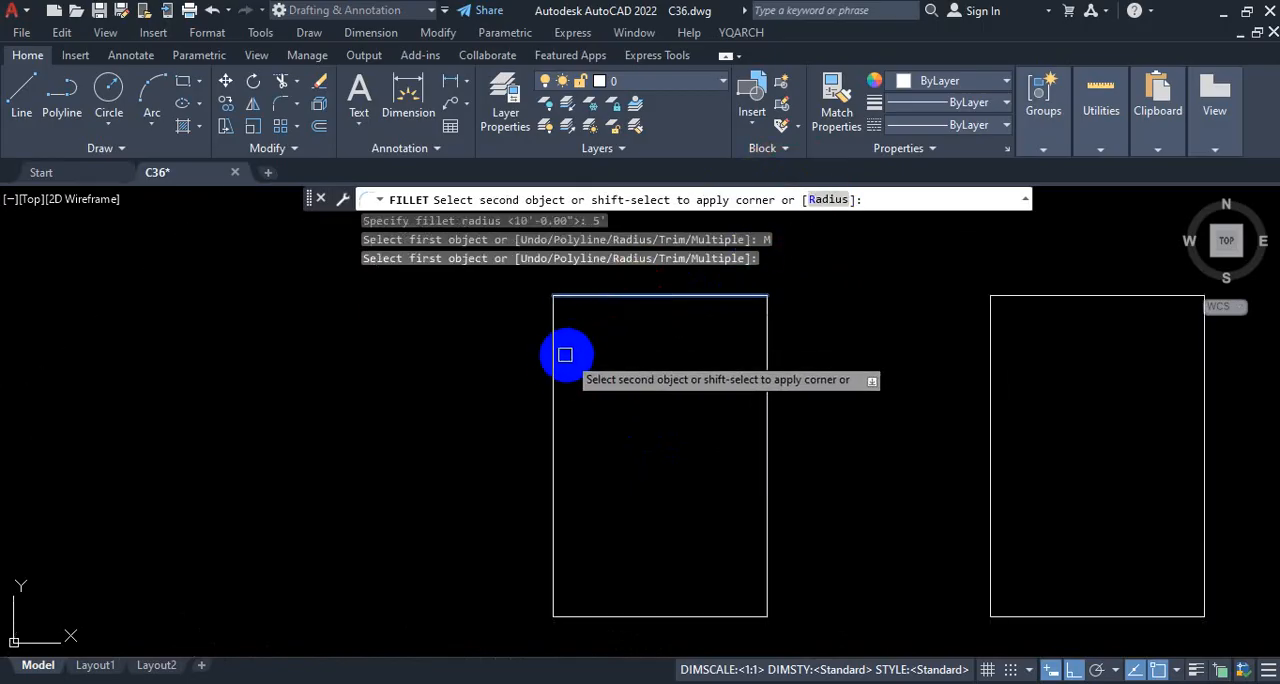
pyautogui.click(553, 360)
pyautogui.click(720, 296)
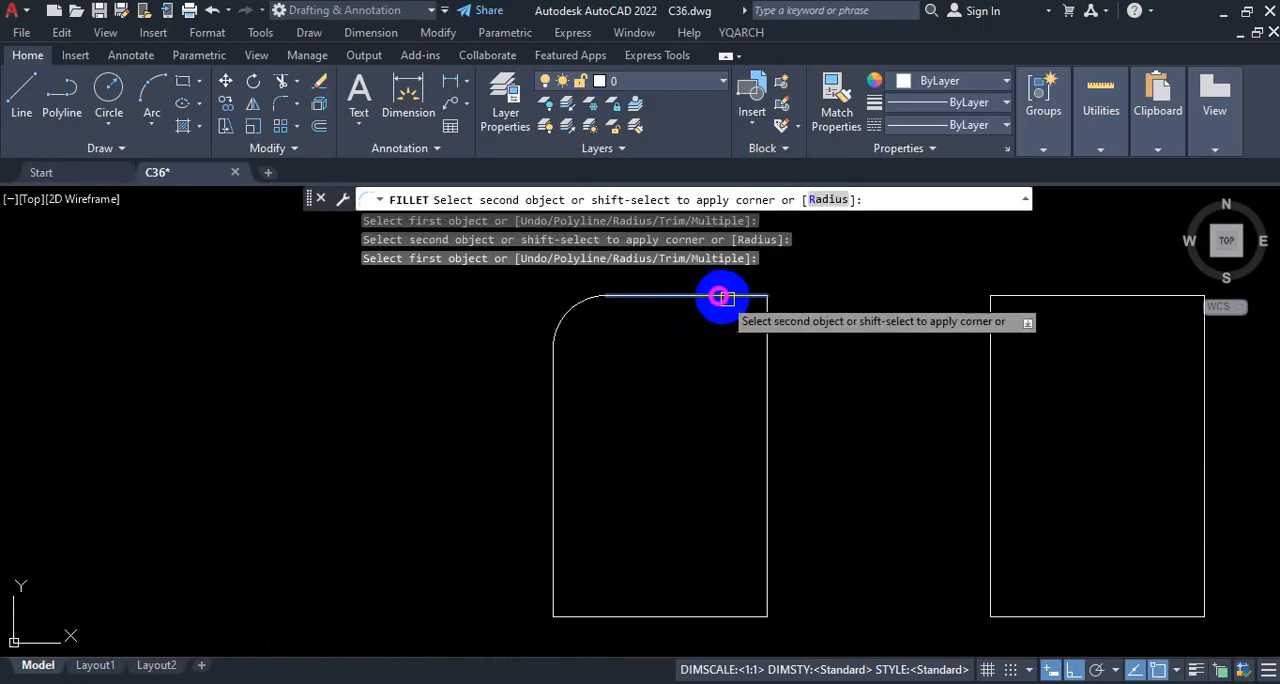
pyautogui.click(767, 354)
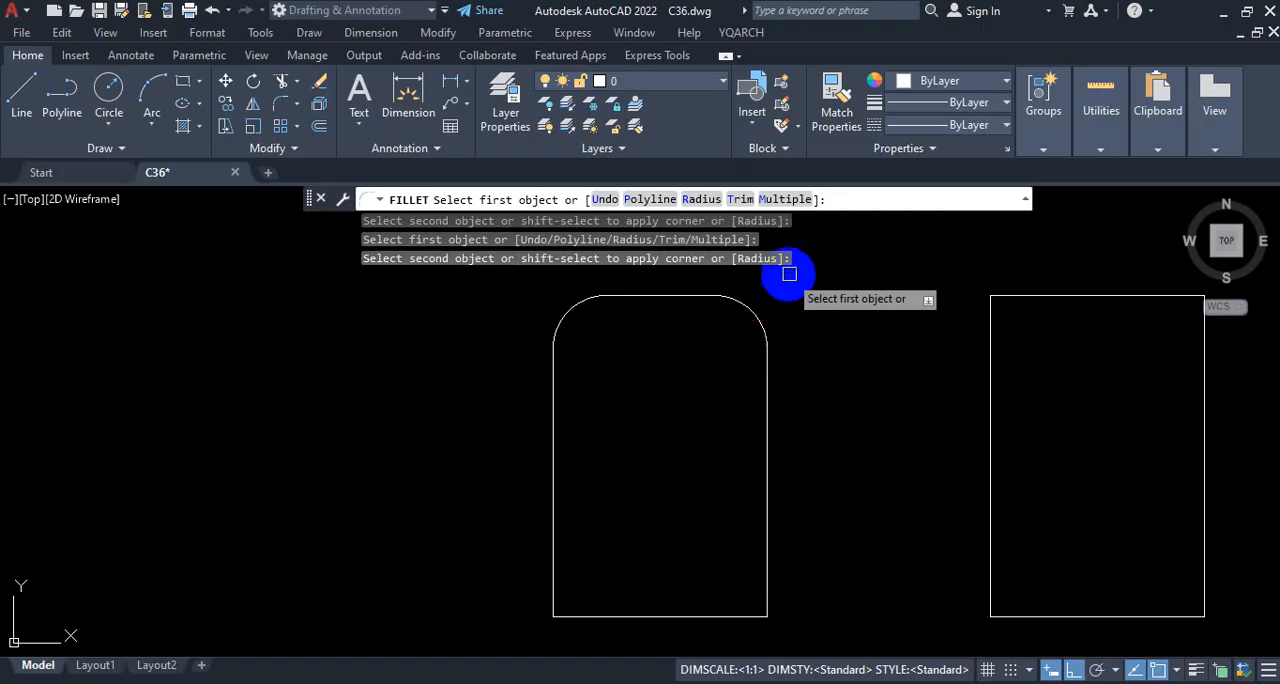
# Step: Fillet the two lower corners of the leftmost rectangle with the same radius and end the Fillet command
pyautogui.click(623, 616)
pyautogui.click(553, 568)
pyautogui.click(713, 610)
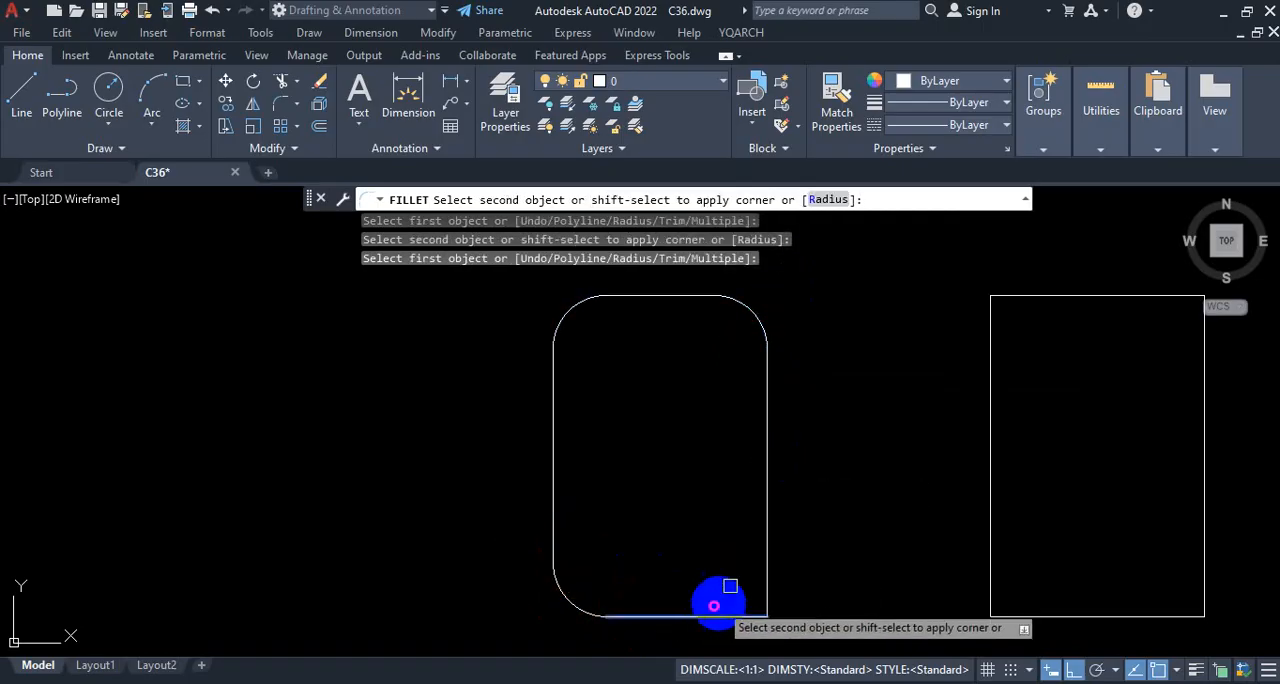
pyautogui.click(766, 536)
pyautogui.press('Escape')
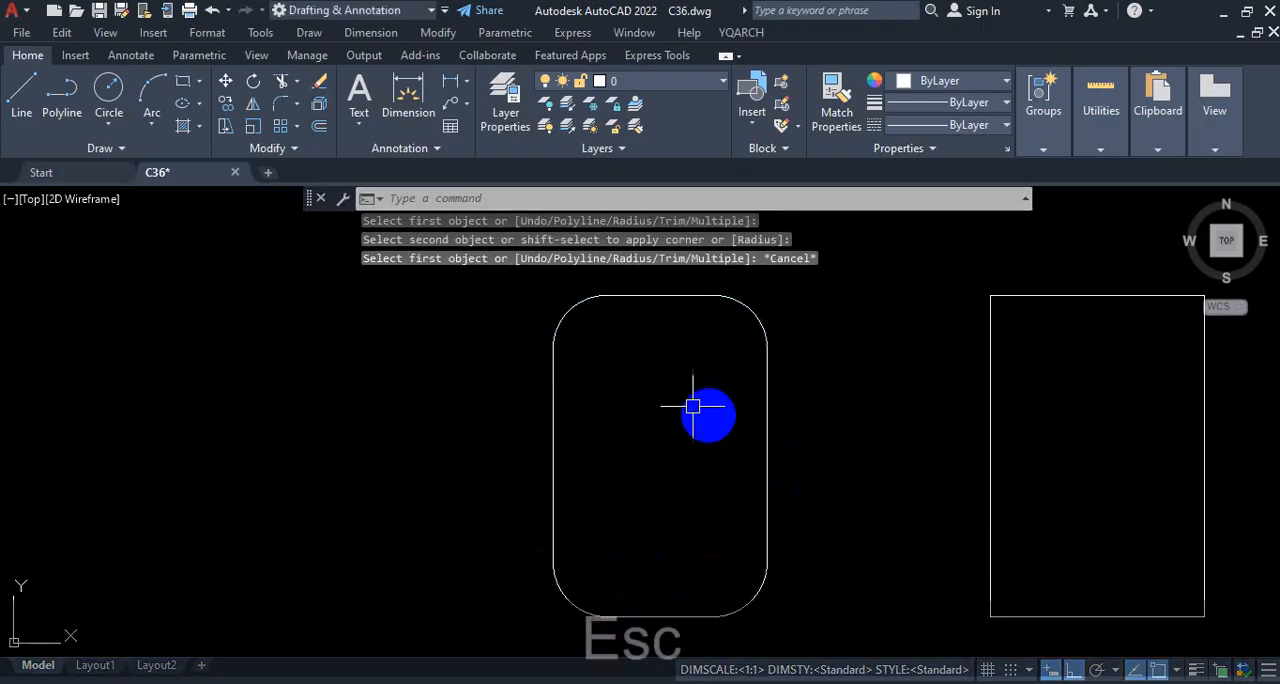
pyautogui.scroll(-3, 720, 415)
pyautogui.scroll(2, 885, 457)
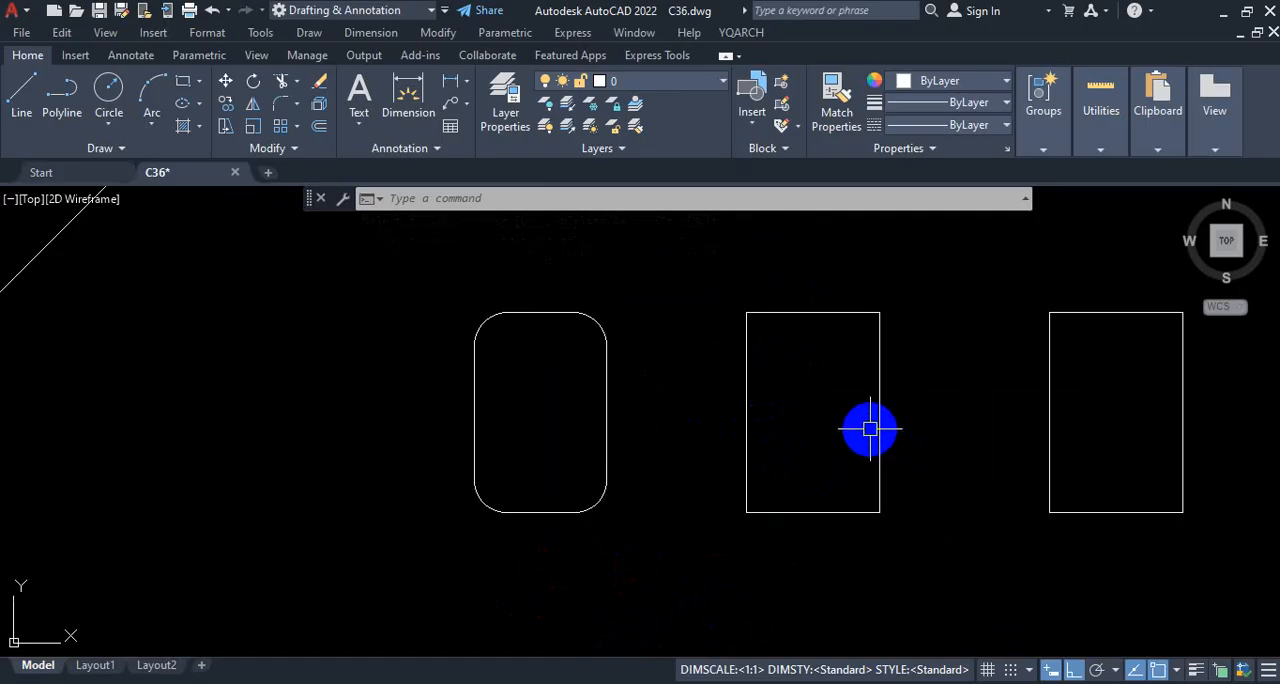
pyautogui.click(812, 683)
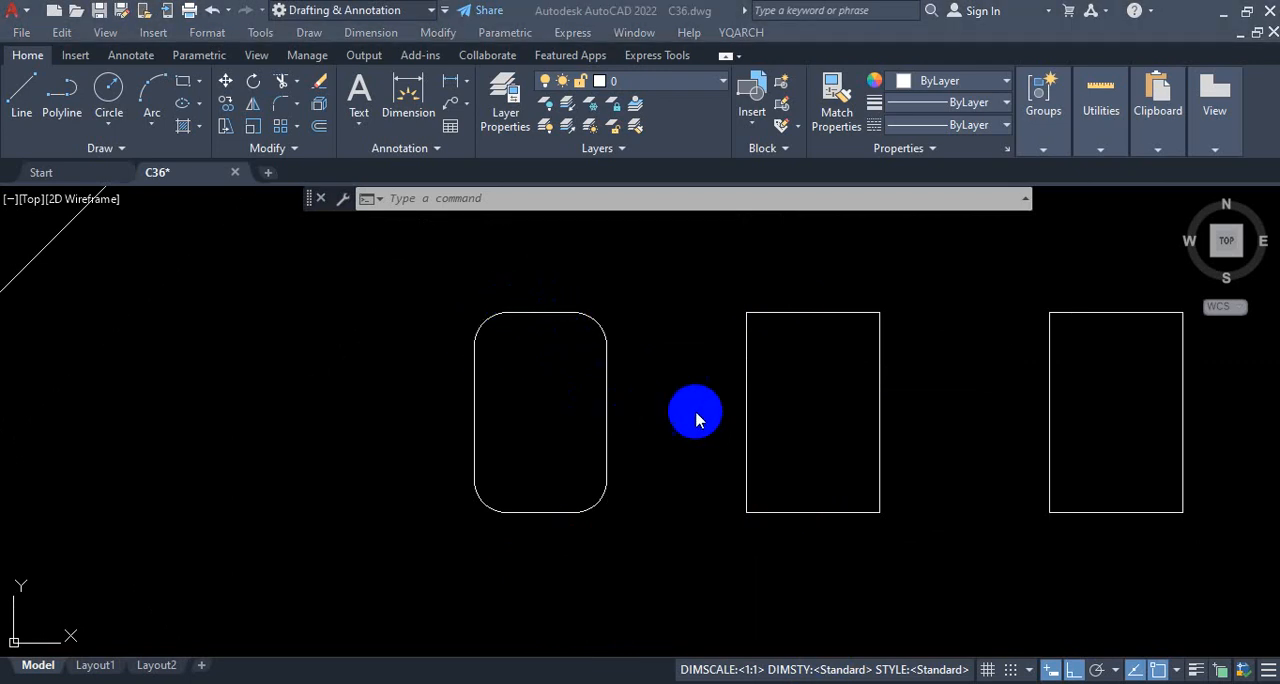
pyautogui.hotkey('ctrl', '1')
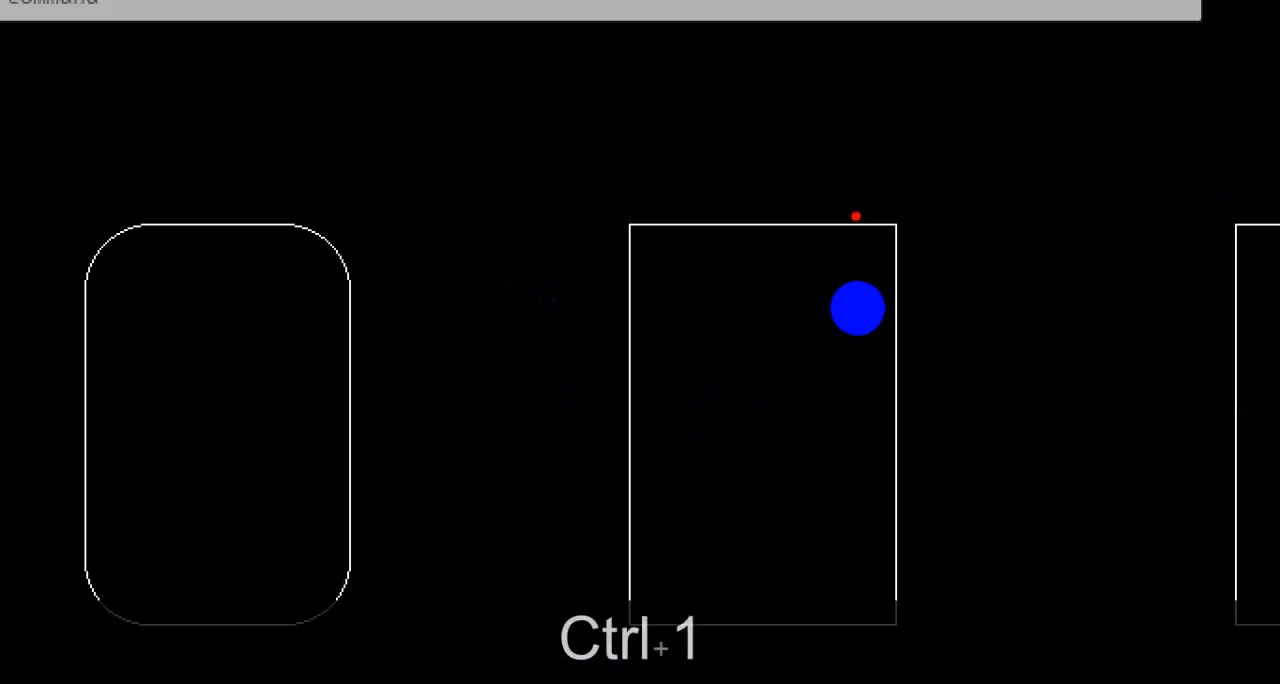
pyautogui.moveTo(856, 216)
pyautogui.mouseDown()
pyautogui.moveTo(720, 214)
pyautogui.moveTo(634, 380)
pyautogui.moveTo(634, 600)
pyautogui.moveTo(889, 633)
pyautogui.mouseUp()
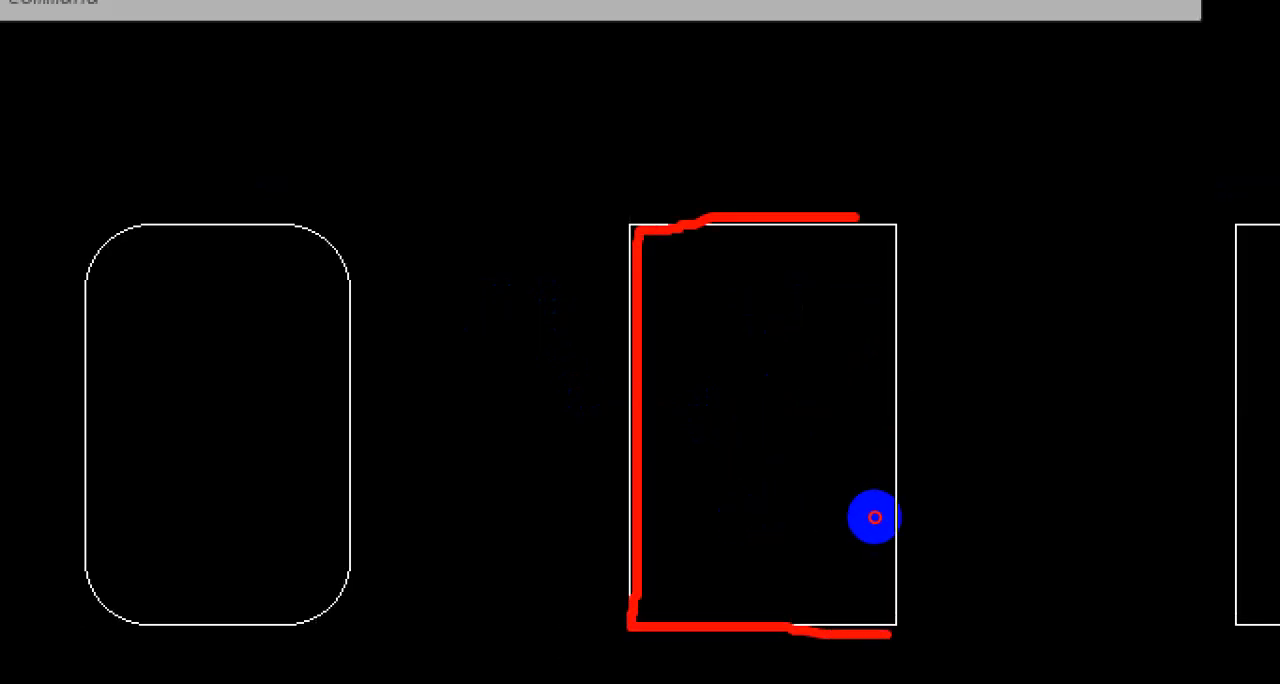
pyautogui.moveTo(875, 517); pyautogui.dragTo(867, 310)
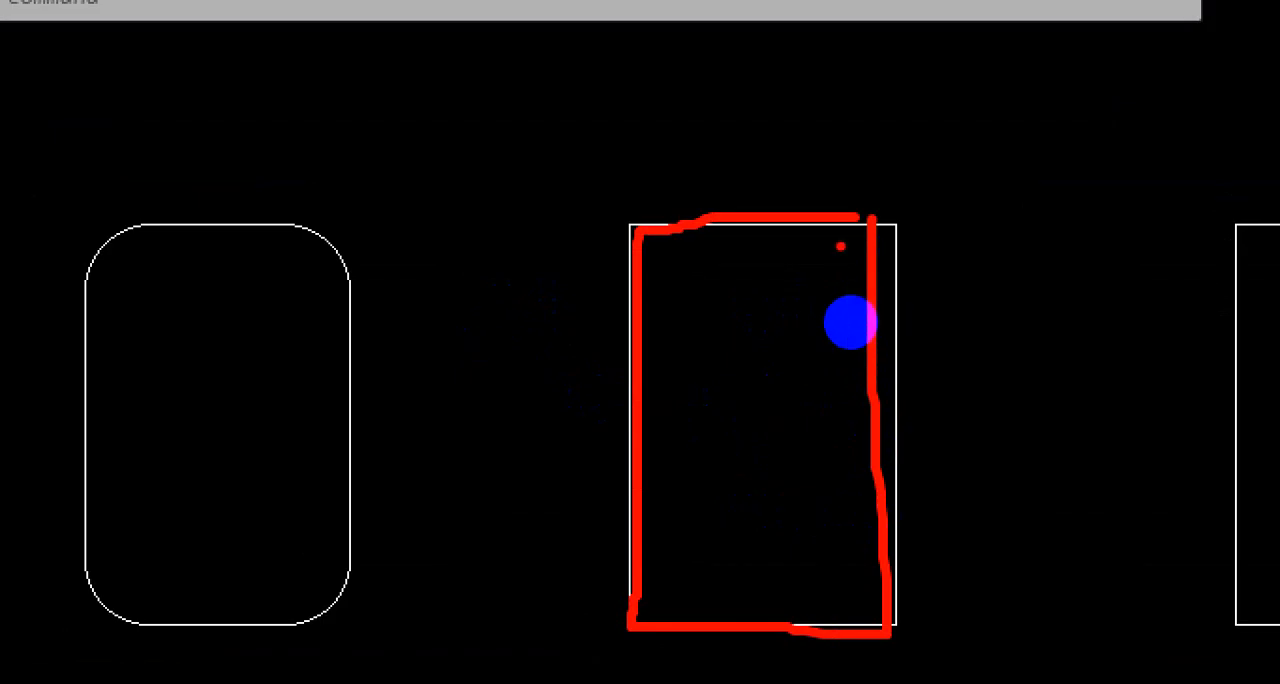
pyautogui.press('Escape')
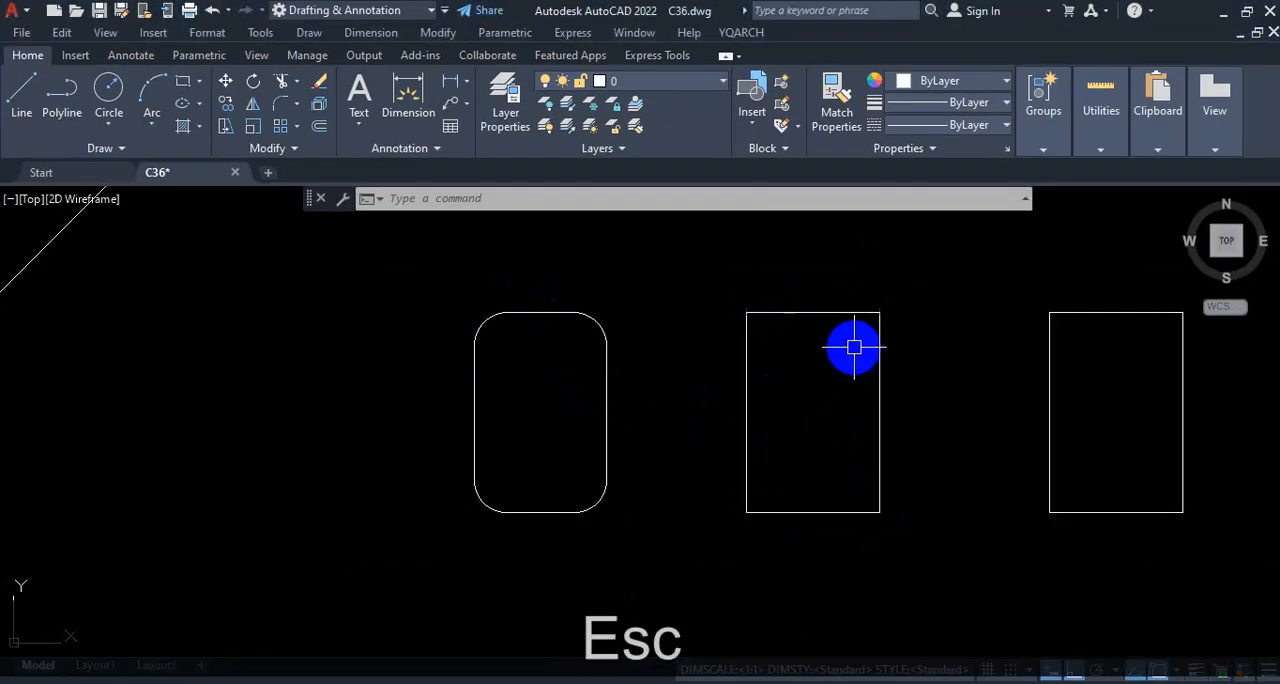
pyautogui.click(823, 367)
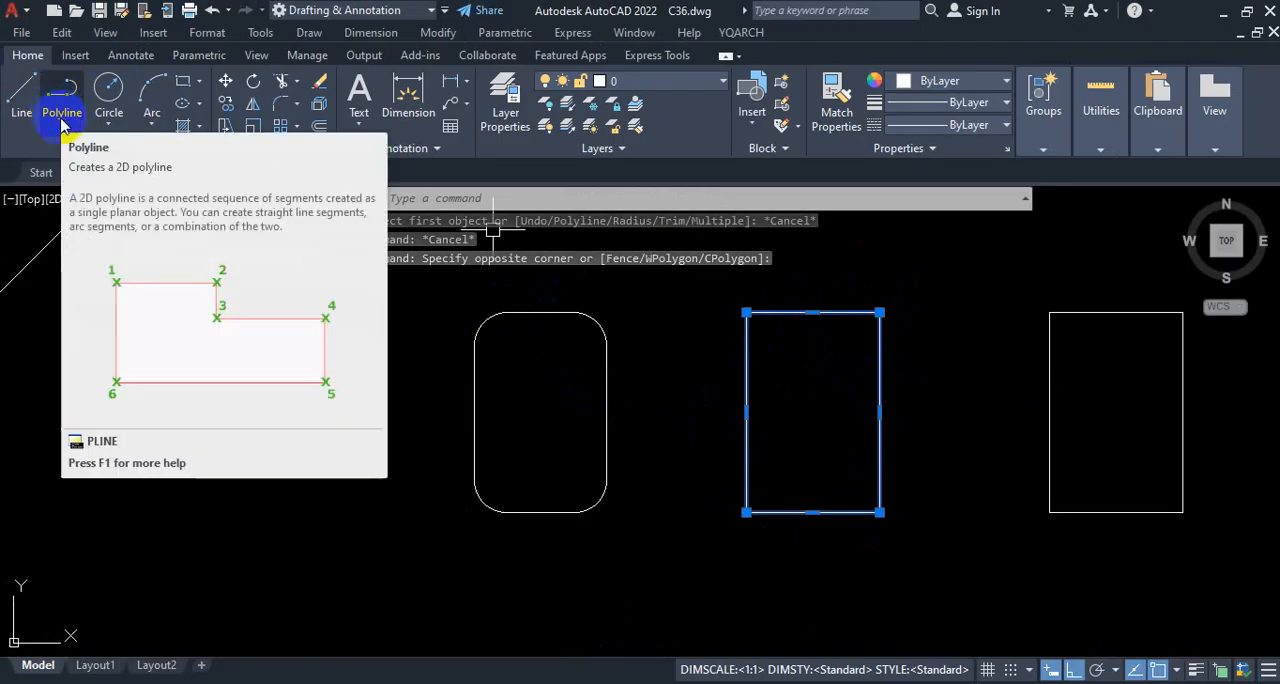
pyautogui.press('Escape')
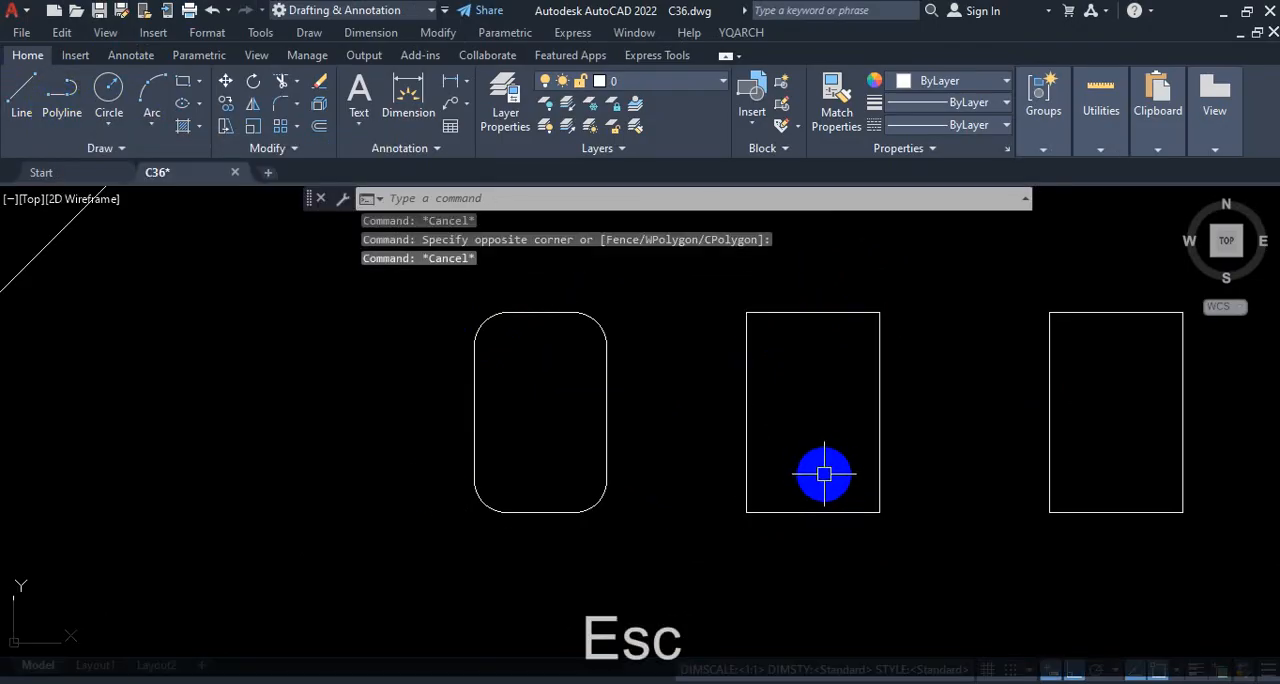
# Step: Fillet all four corners of the second rectangle at once with a 5' radius, using the Polyline option
pyautogui.press('Return')
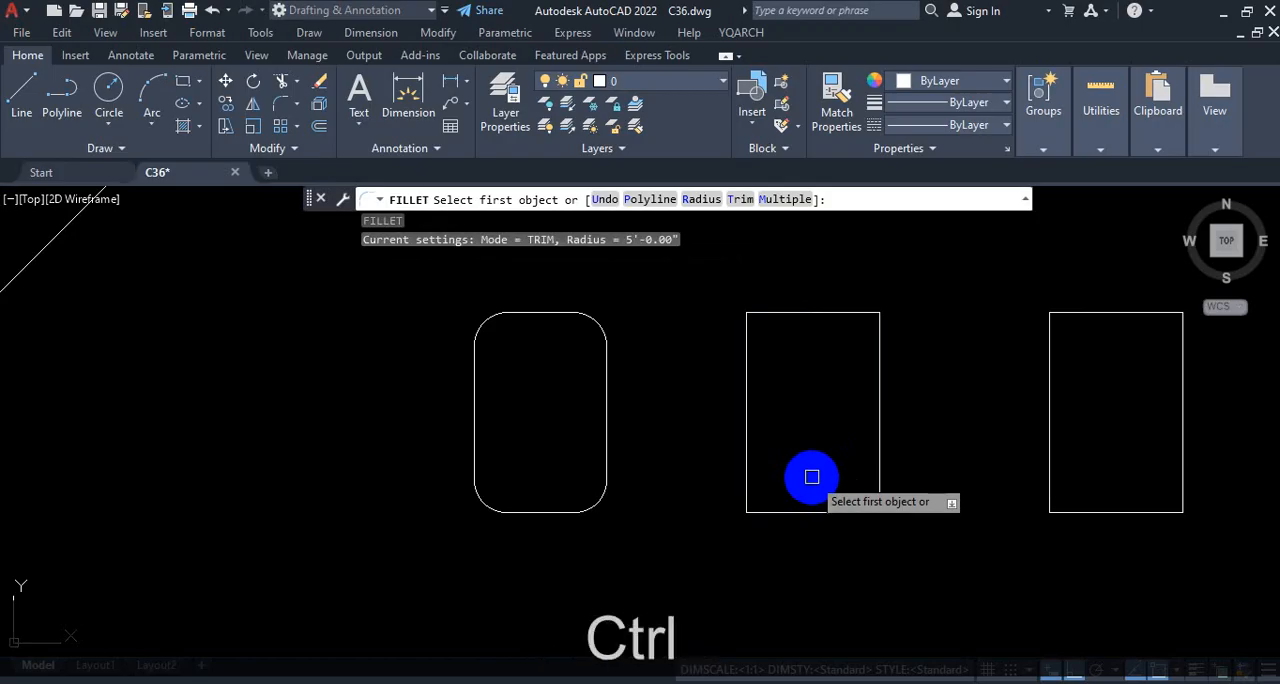
pyautogui.hotkey('ctrl', '1')
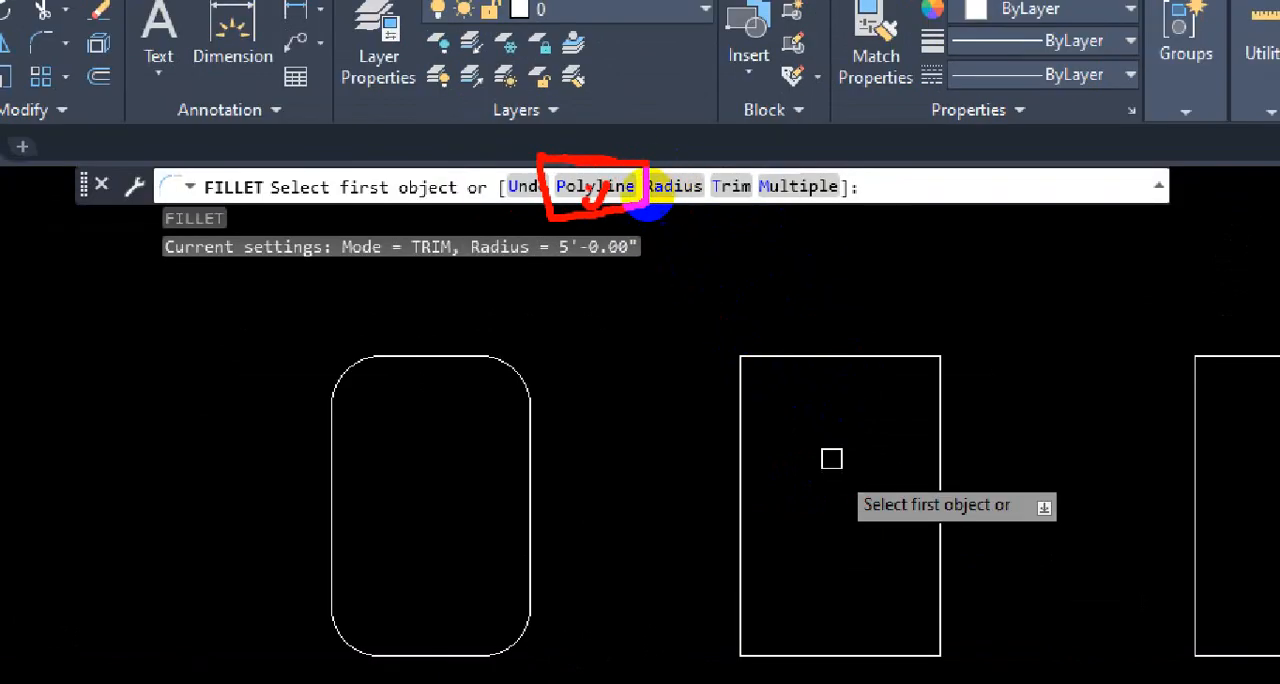
pyautogui.press('Escape')
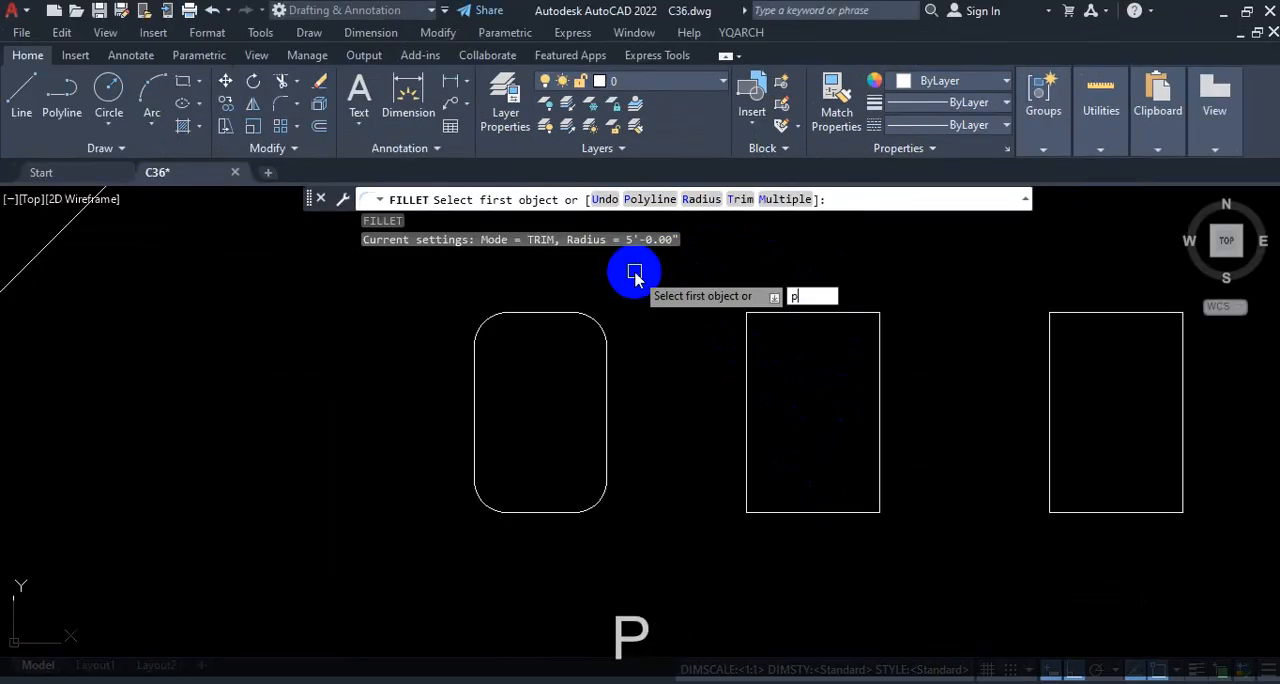
pyautogui.press('Return')
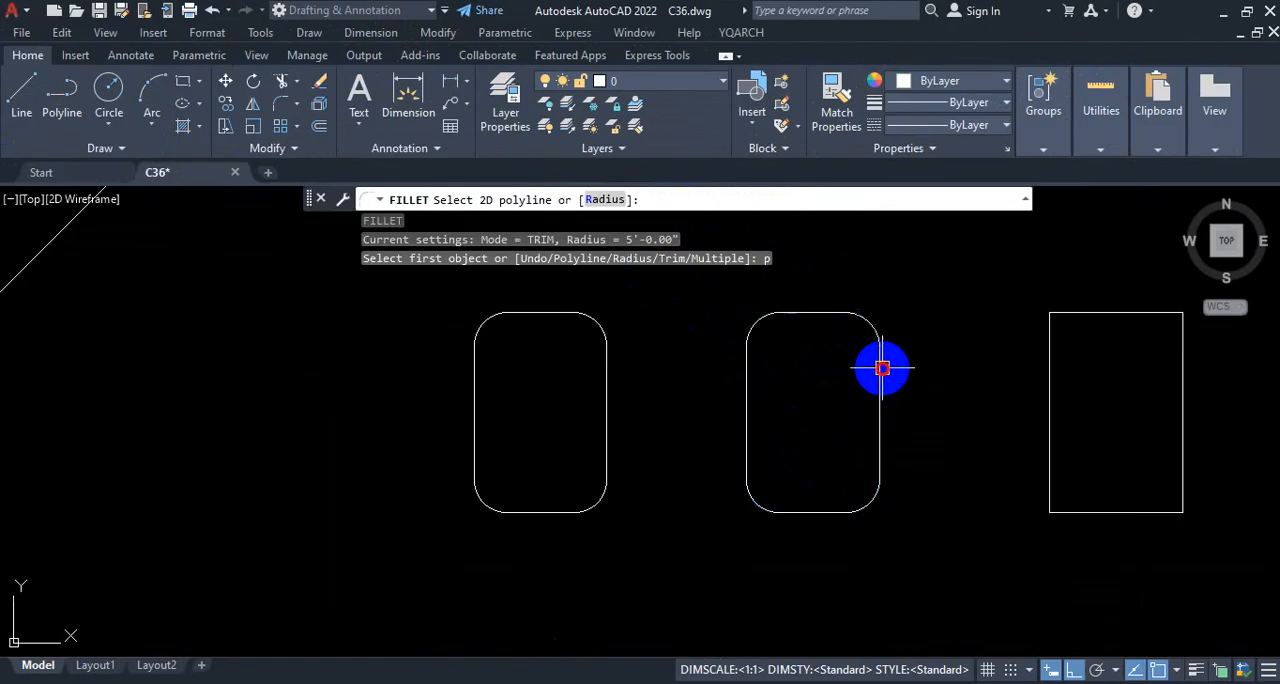
pyautogui.click(882, 368)
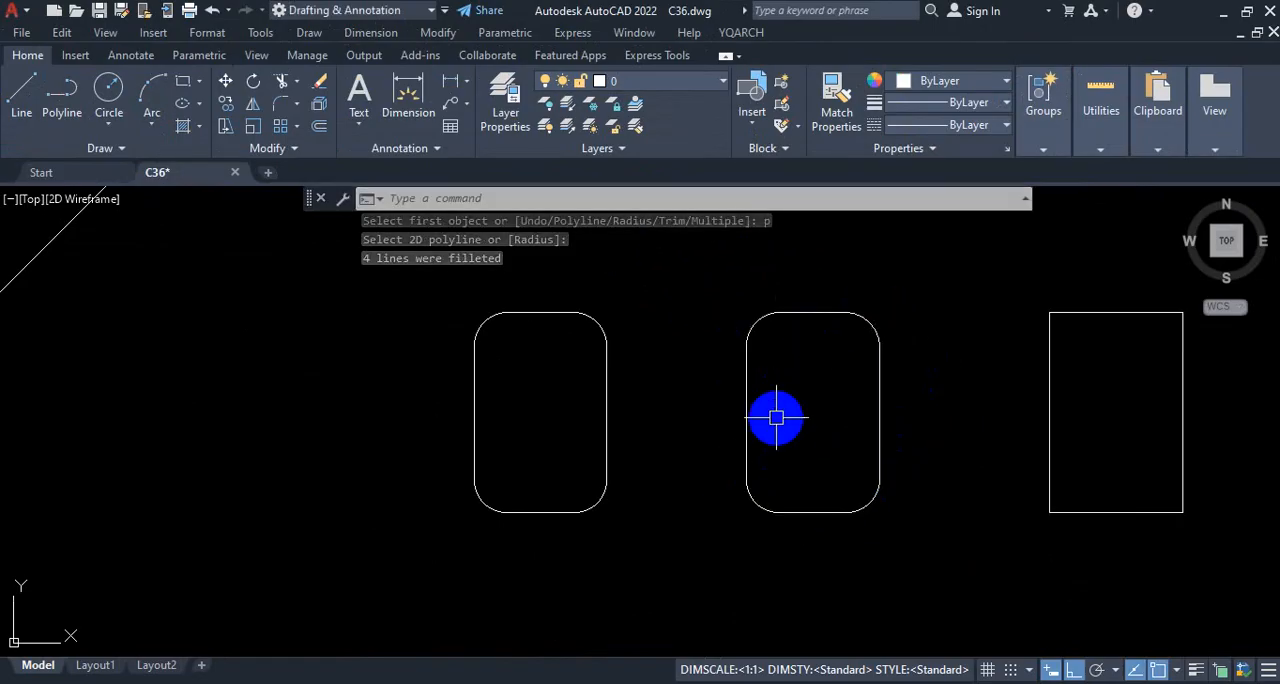
pyautogui.press('Escape')
# Step: Draw an open, stepped polyline of ten horizontal and vertical segments above the row of rectangles
pyautogui.scroll(-5, 700, 475)
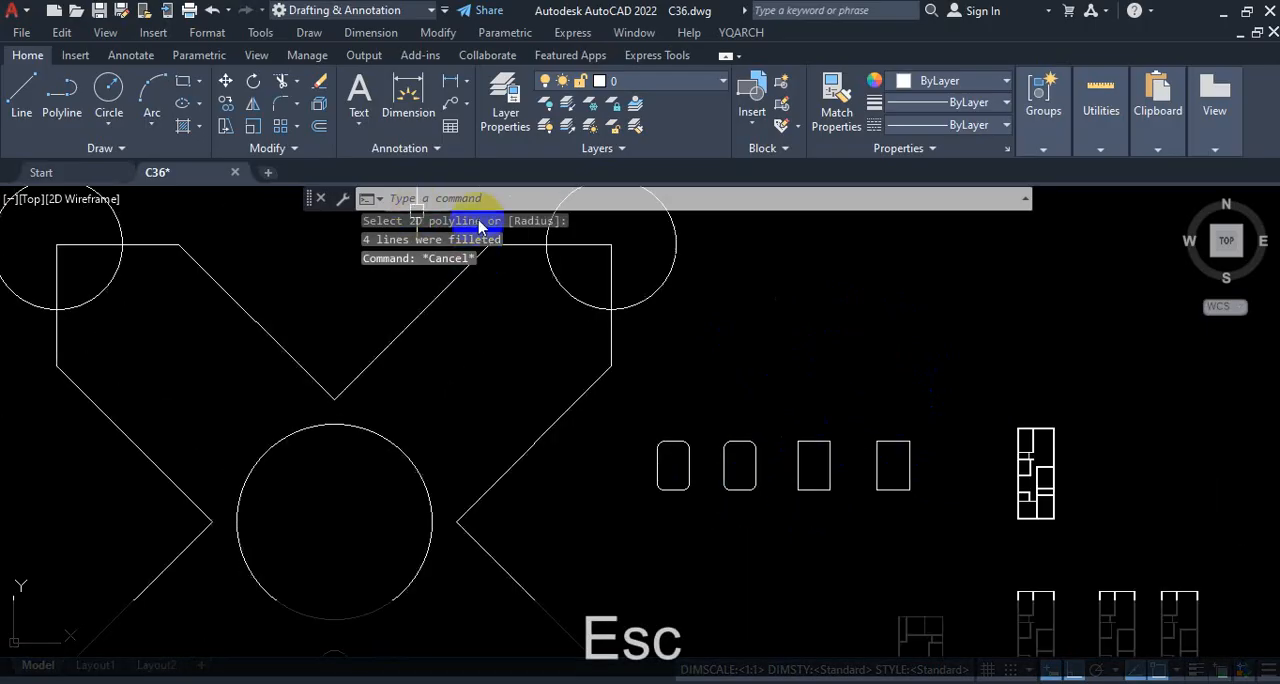
pyautogui.click(62, 100)
pyautogui.scroll(4, 749, 409)
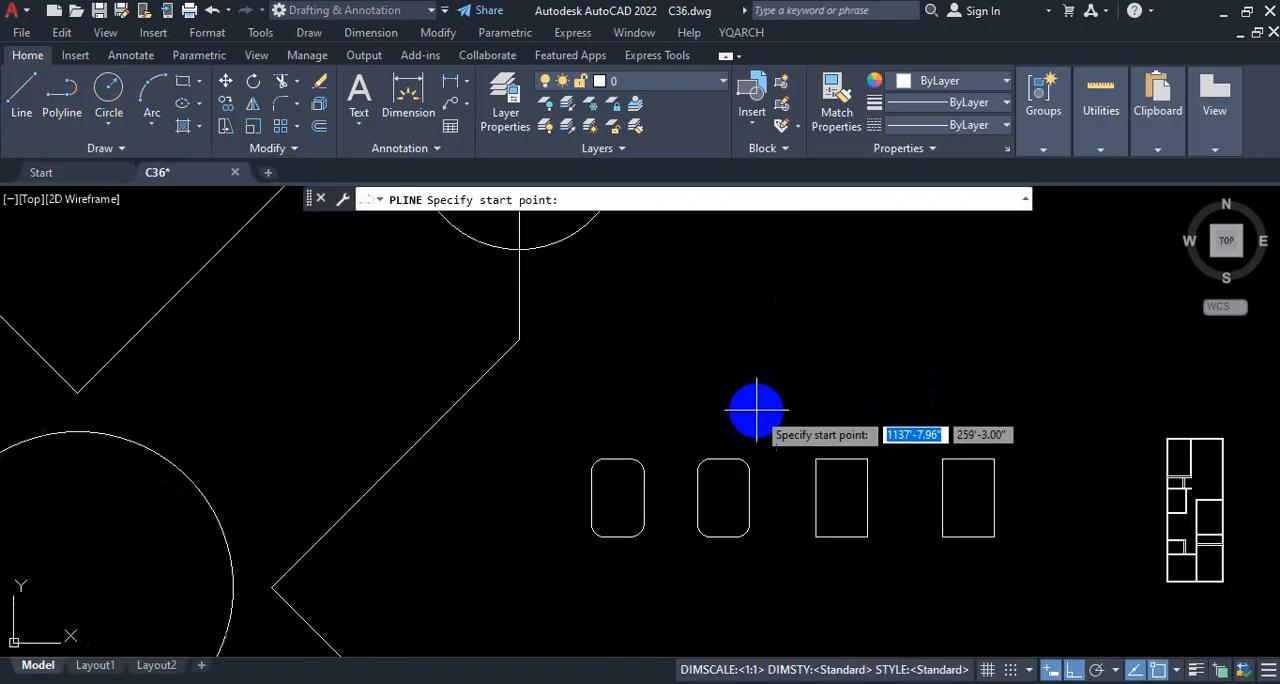
pyautogui.click(660, 294)
pyautogui.click(660, 398)
pyautogui.click(760, 398)
pyautogui.click(760, 323)
pyautogui.click(851, 323)
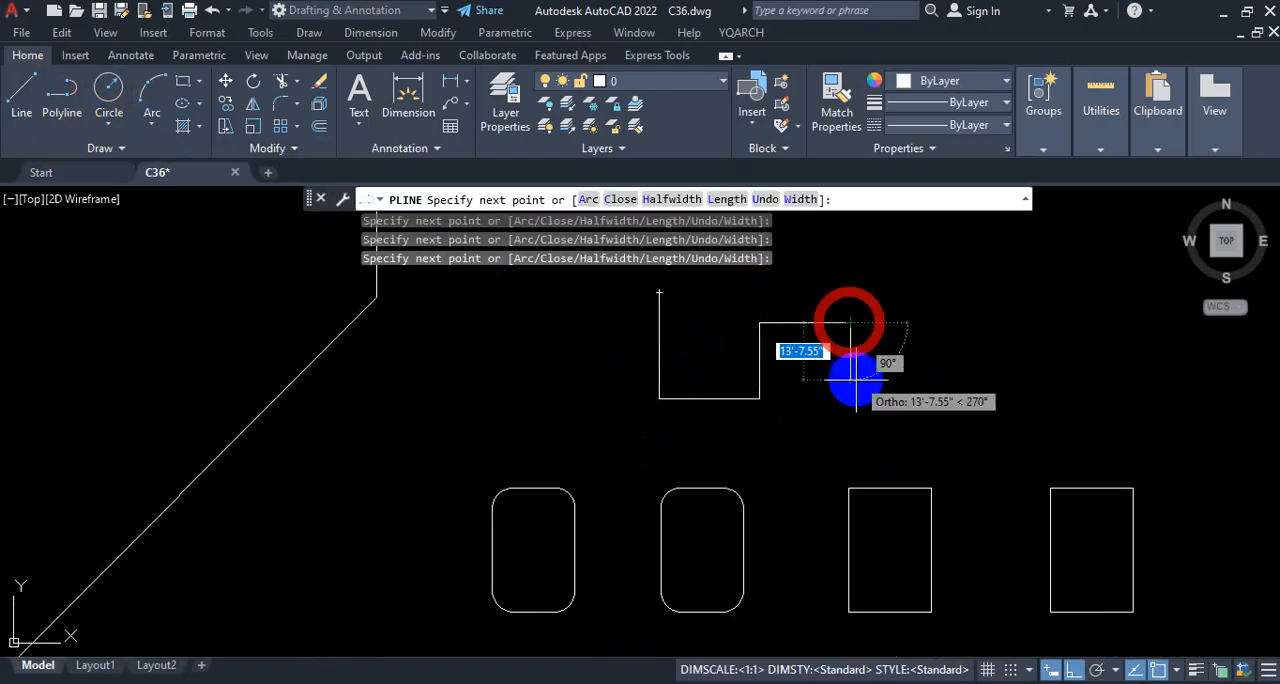
pyautogui.click(851, 385)
pyautogui.click(972, 385)
pyautogui.click(973, 279)
pyautogui.click(872, 279)
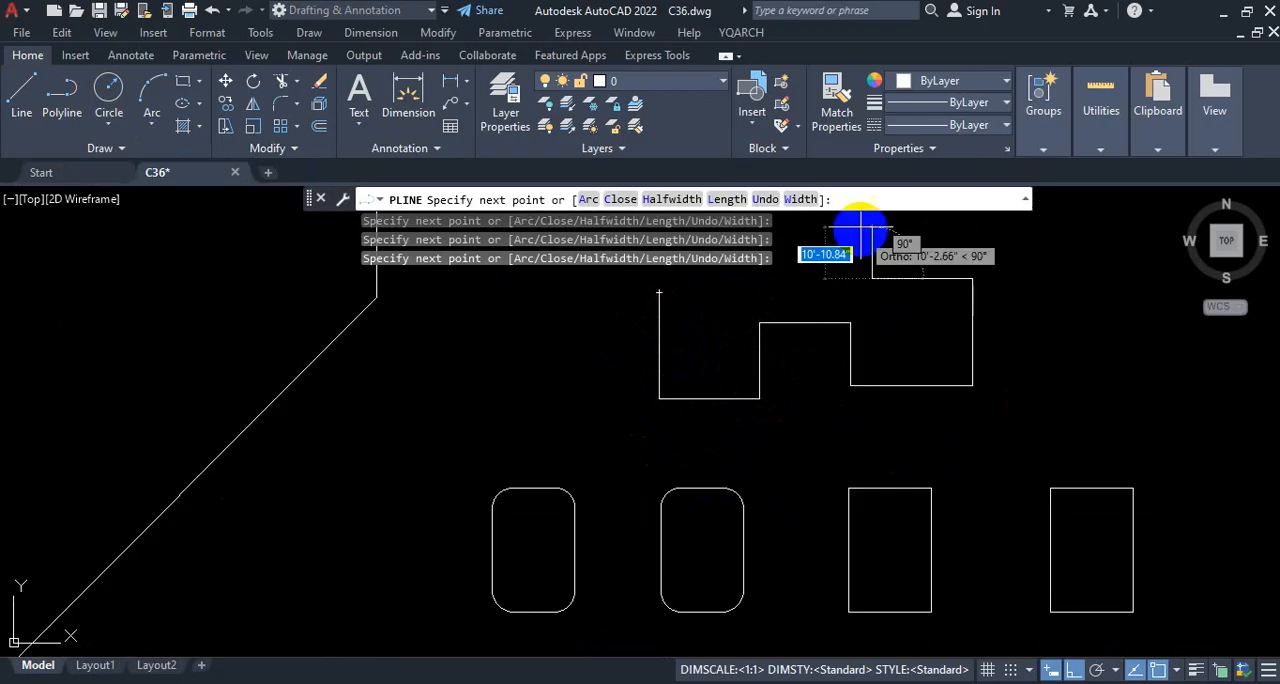
pyautogui.click(872, 226)
pyautogui.click(975, 237)
pyautogui.press('Escape')
# Step: Fillet every corner of the open stepped polyline with a 5' radius, using Fillet's Polyline option
pyautogui.scroll(-3, 850, 330)
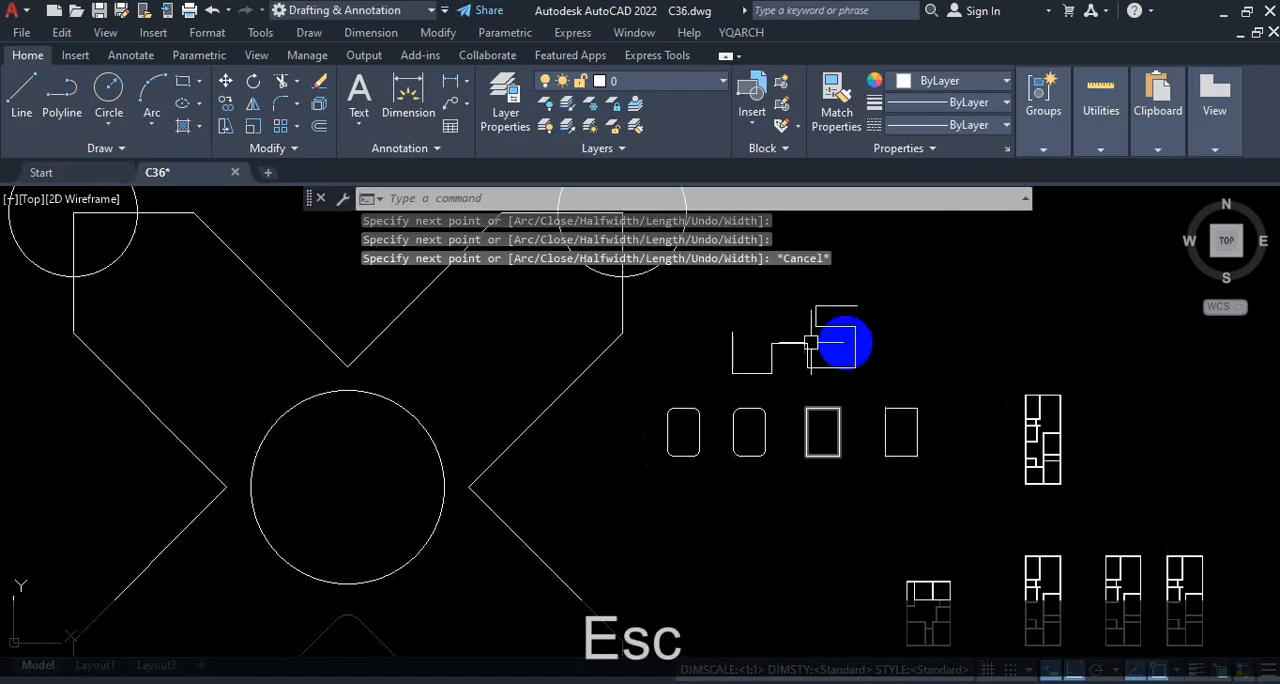
pyautogui.scroll(3, 636, 409)
pyautogui.click(850, 394)
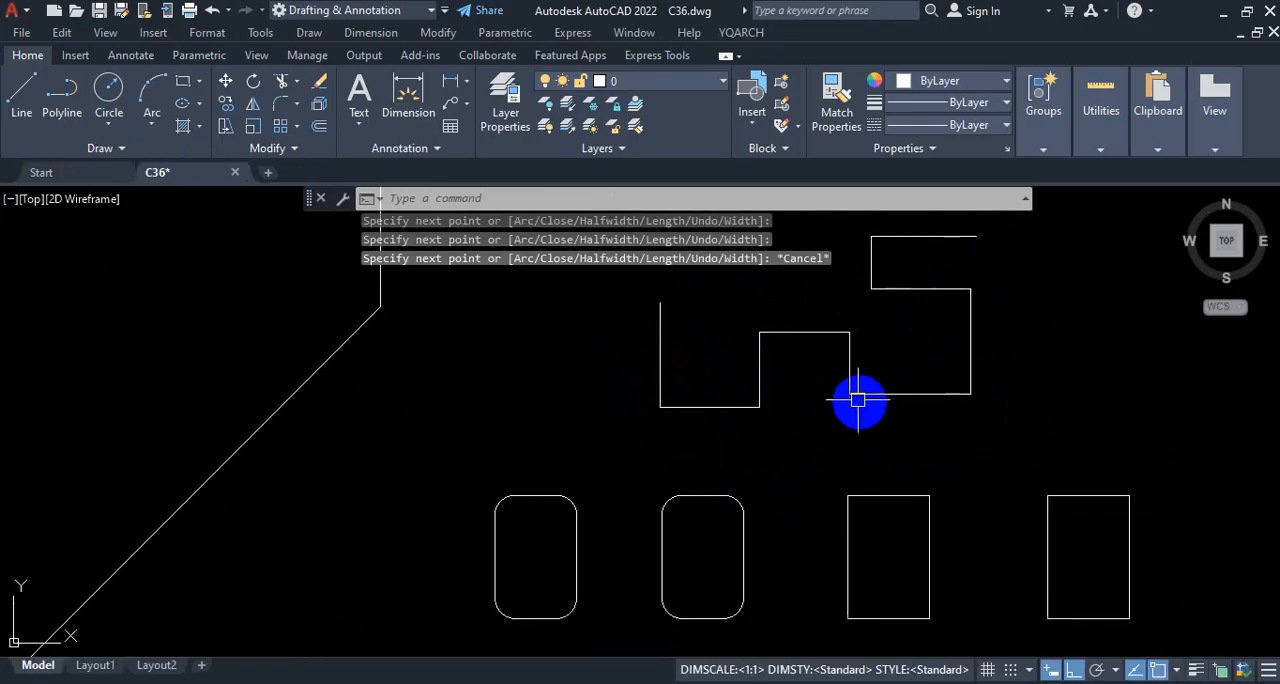
pyautogui.press('Escape')
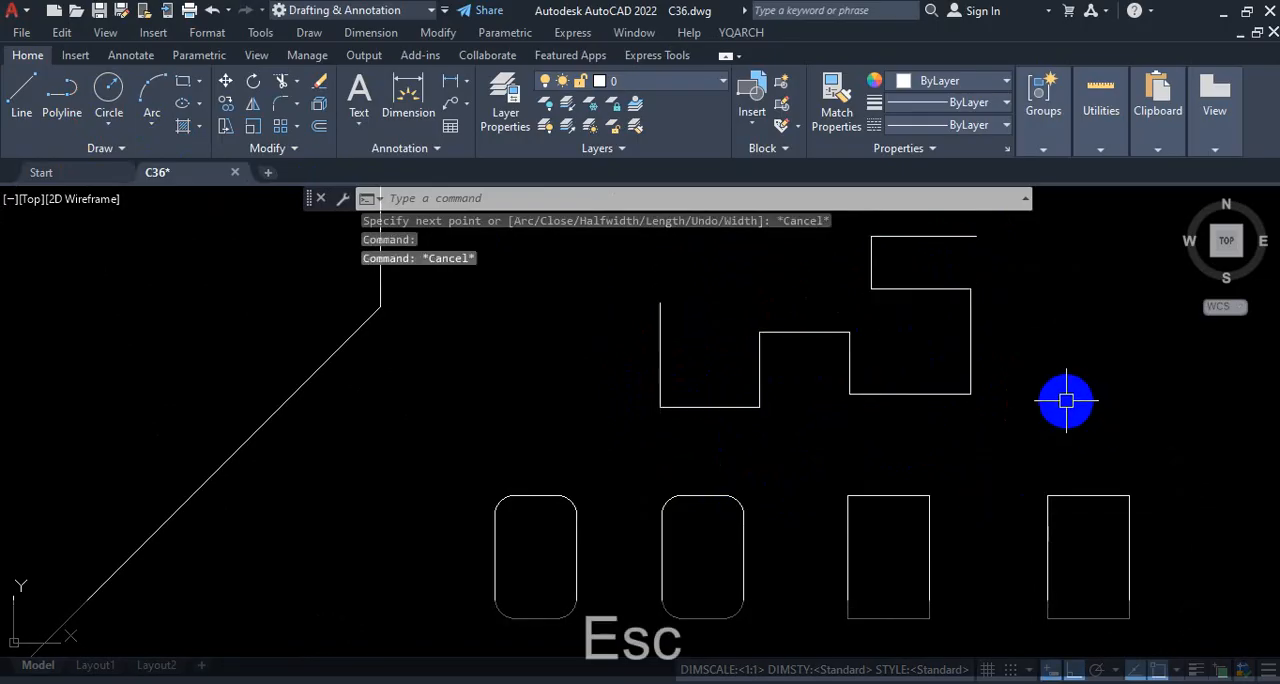
pyautogui.write('f')
pyautogui.press('Return')
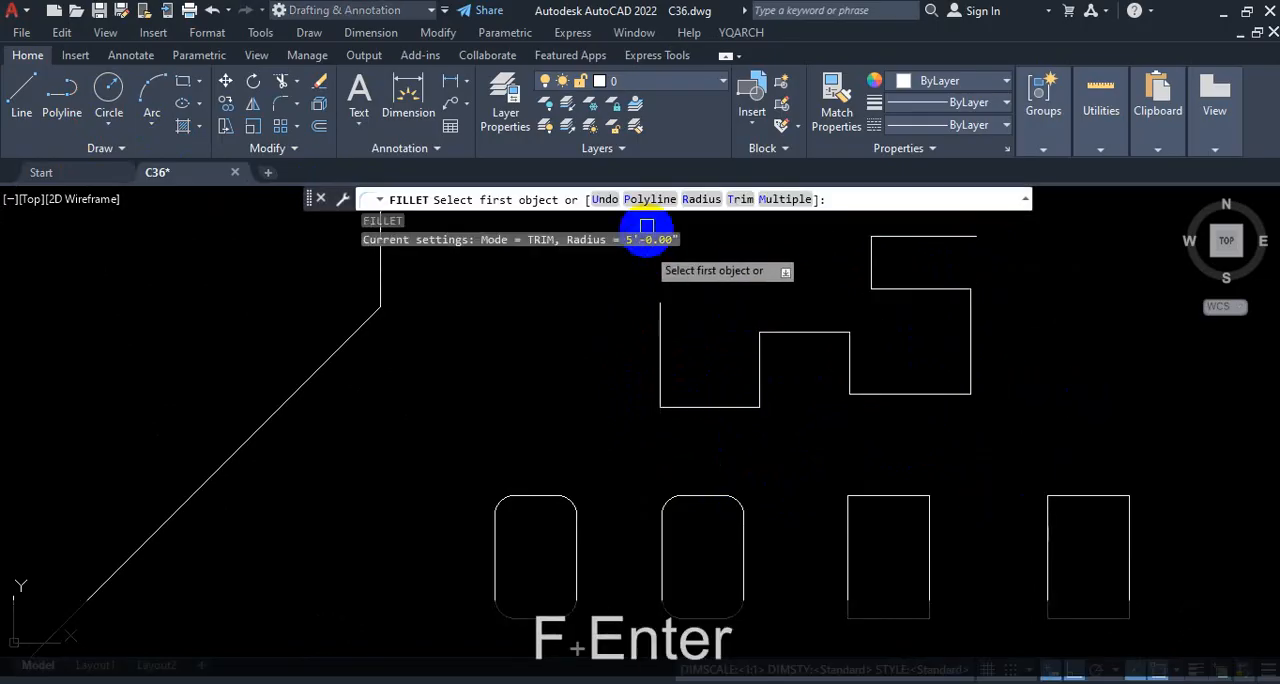
pyautogui.write('p')
pyautogui.press('Return')
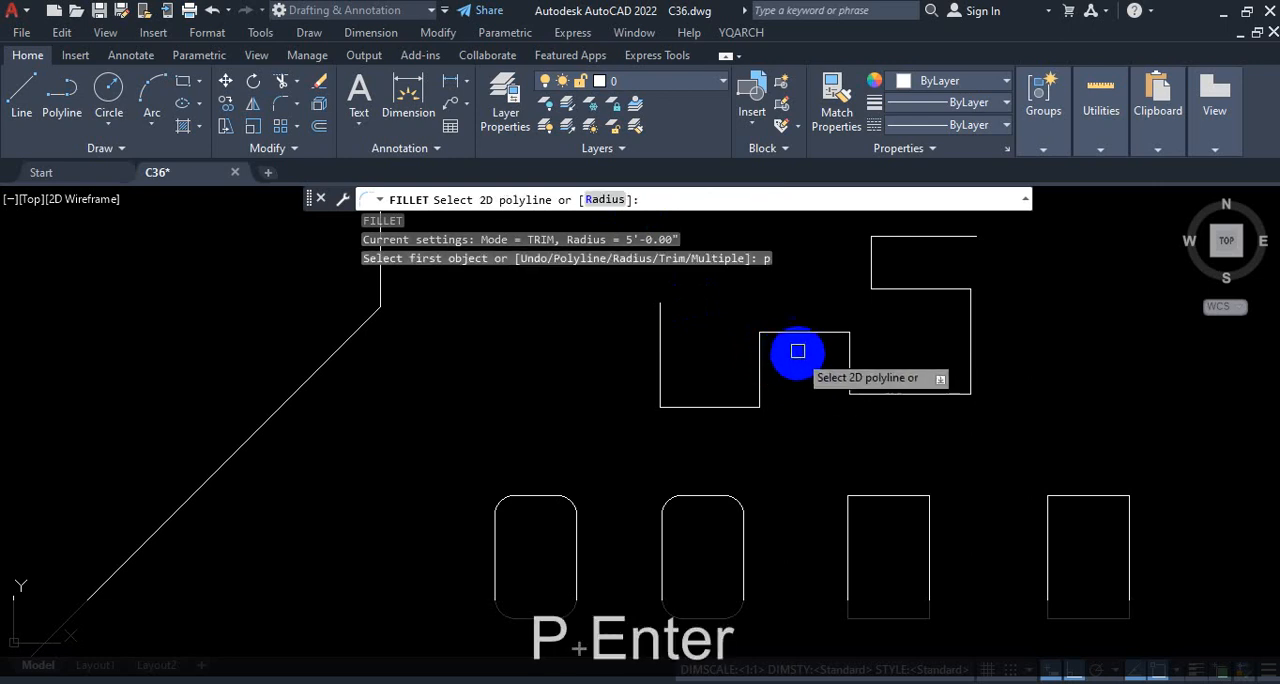
pyautogui.click(804, 331)
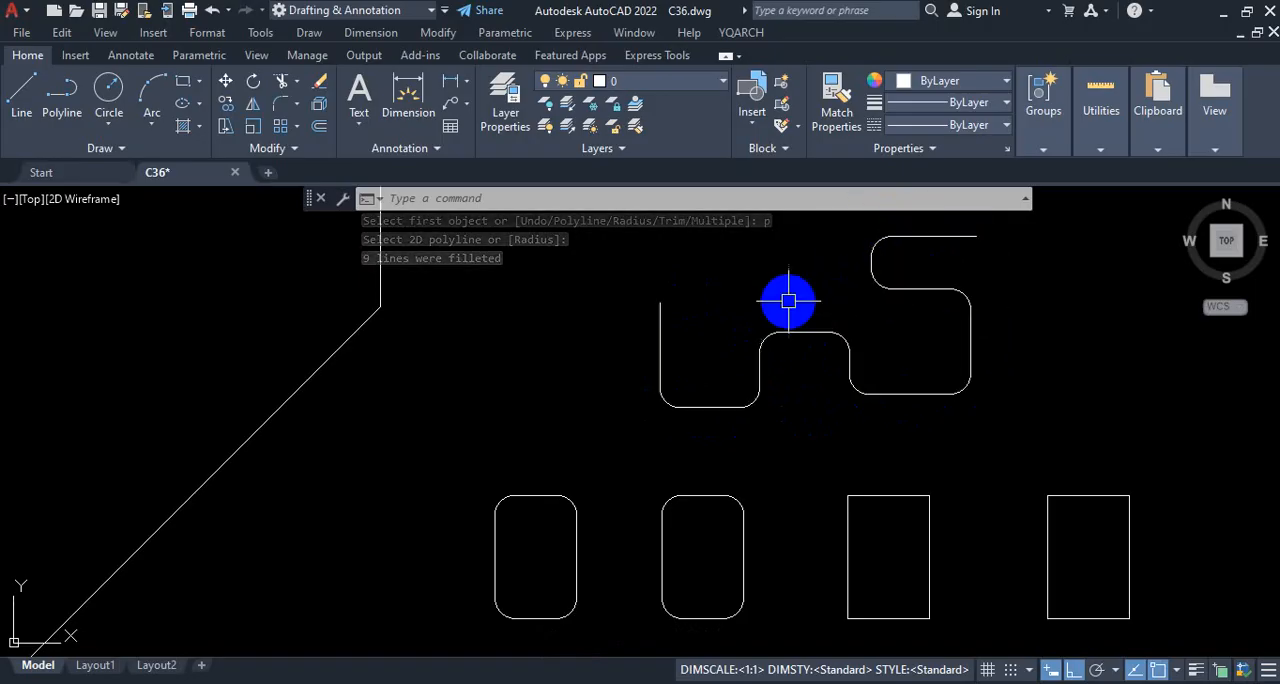
pyautogui.scroll(-5, 762, 340)
pyautogui.scroll(6, 766, 344)
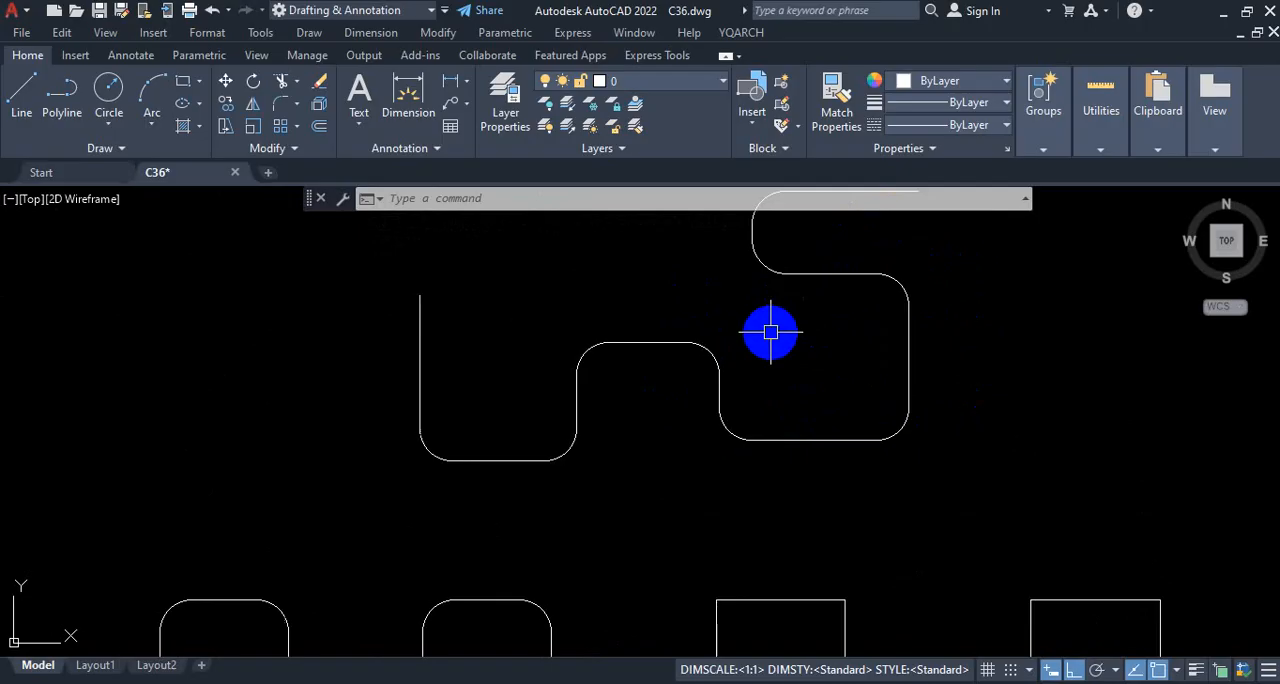
pyautogui.scroll(-6, 720, 370)
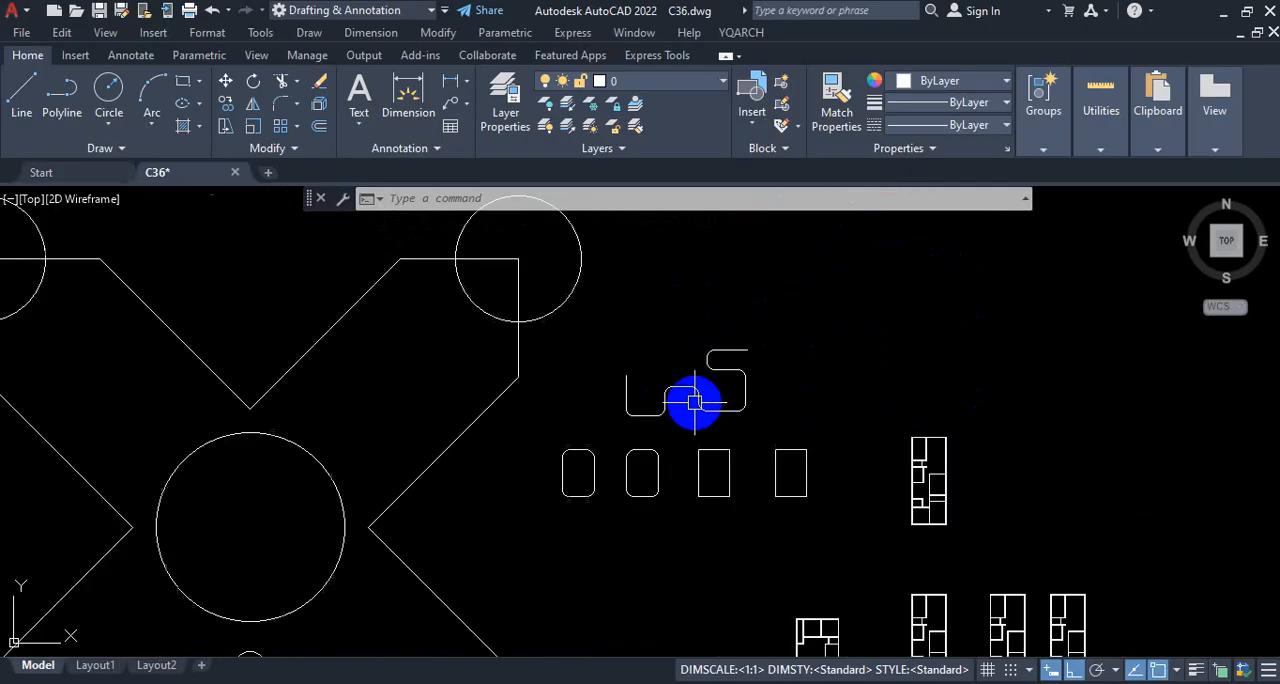
pyautogui.scroll(4, 660, 430)
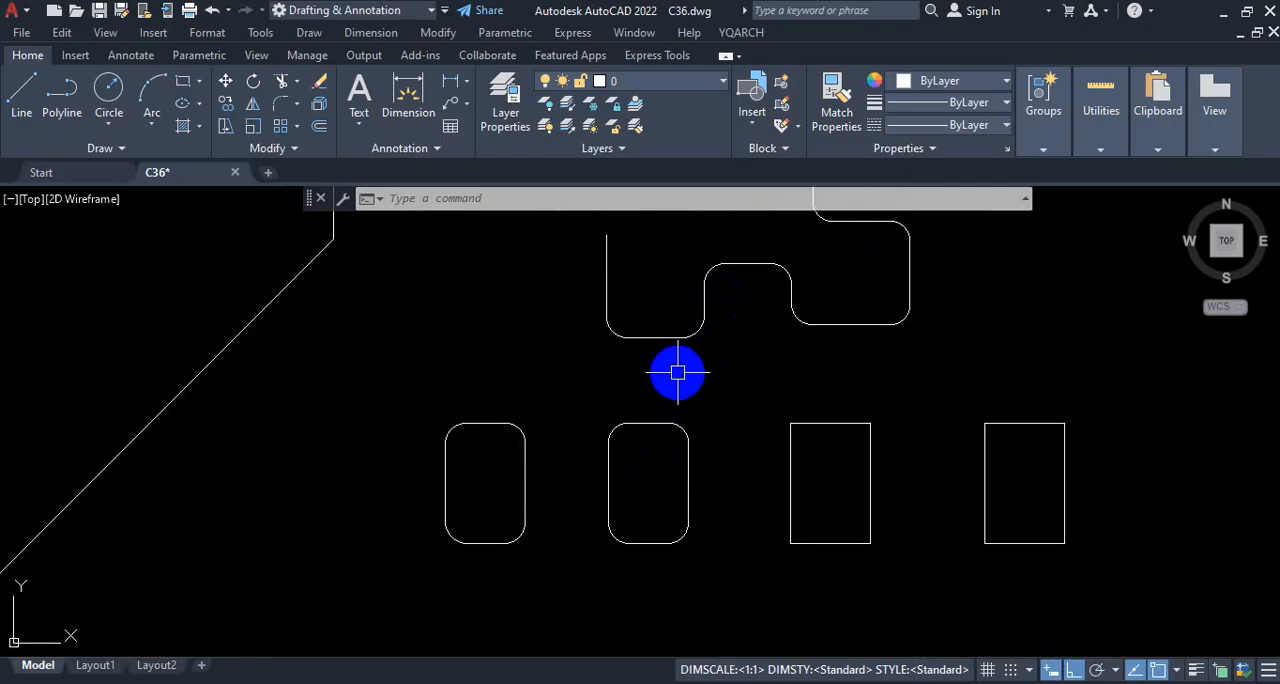
pyautogui.scroll(-2, 676, 372)
pyautogui.write('f')
pyautogui.press('Return')
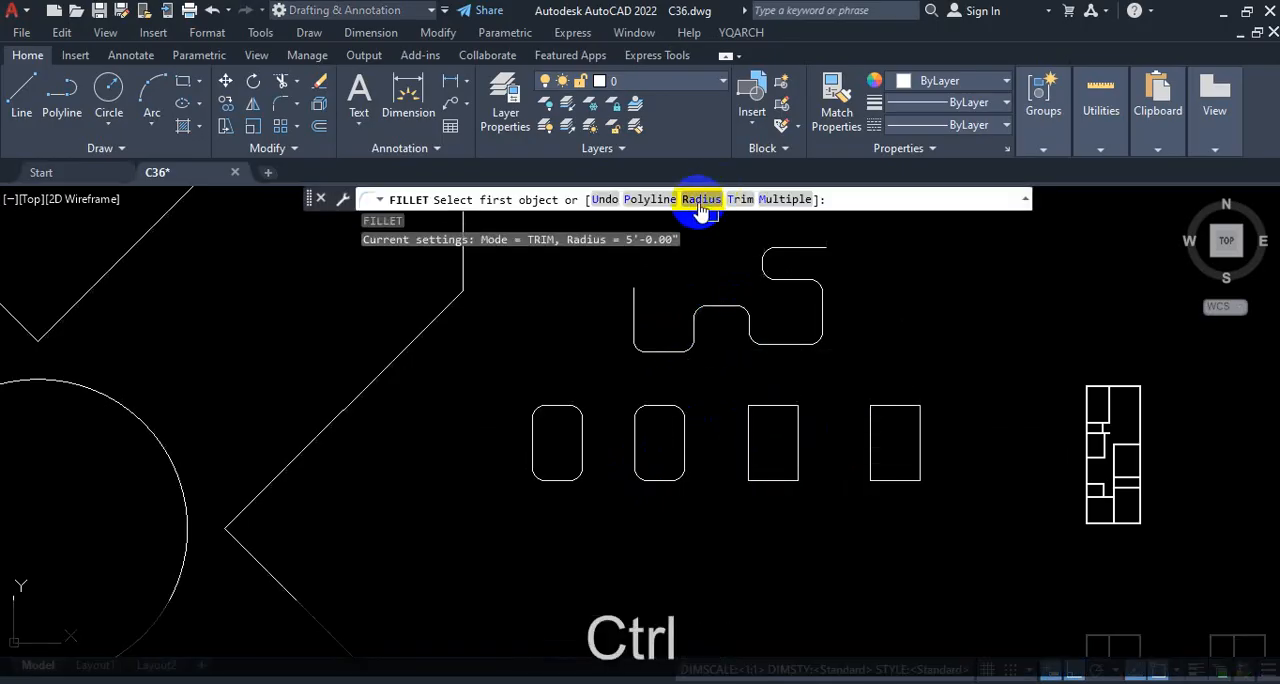
pyautogui.hotkey('ctrl', '1')
pyautogui.moveTo(720, 158)
pyautogui.mouseDown()
pyautogui.moveTo(670, 174)
pyautogui.moveTo(723, 241)
pyautogui.moveTo(718, 168)
pyautogui.mouseUp()
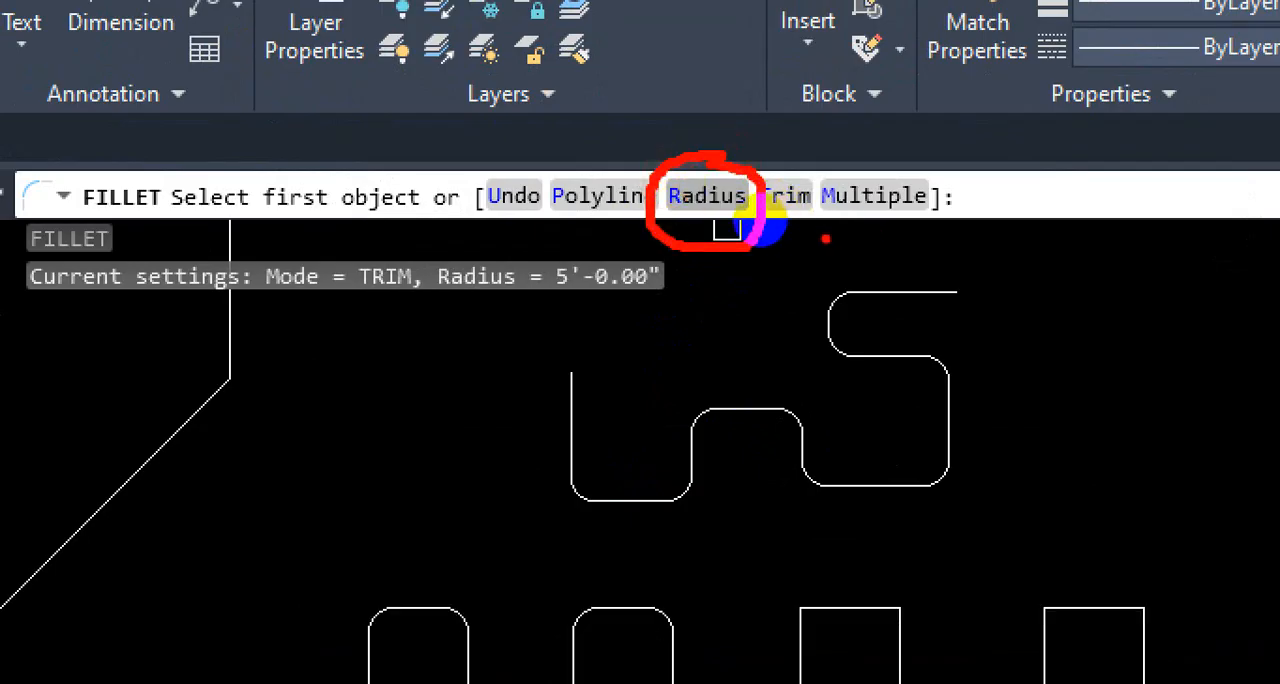
pyautogui.moveTo(824, 238)
pyautogui.mouseDown()
pyautogui.moveTo(922, 234)
pyautogui.moveTo(990, 132)
pyautogui.moveTo(821, 236)
pyautogui.mouseUp()
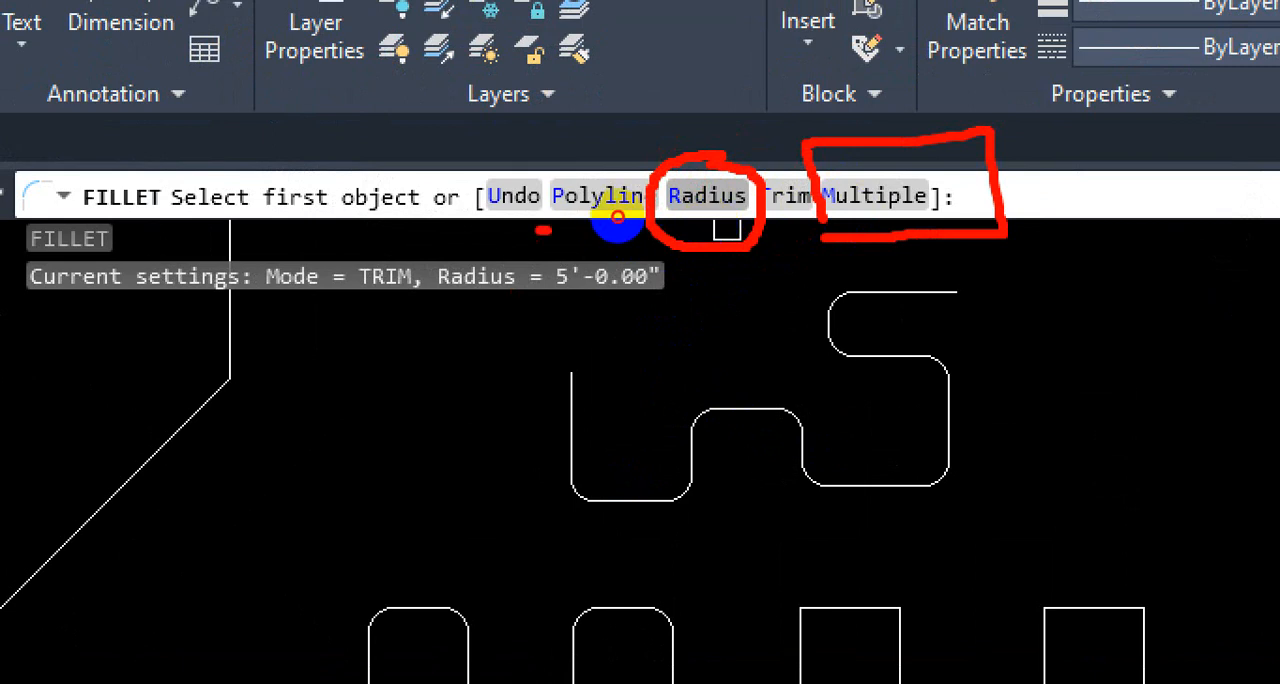
pyautogui.moveTo(618, 216)
pyautogui.mouseDown()
pyautogui.moveTo(673, 208)
pyautogui.moveTo(631, 187)
pyautogui.moveTo(604, 215)
pyautogui.mouseUp()
pyautogui.click(610, 219)
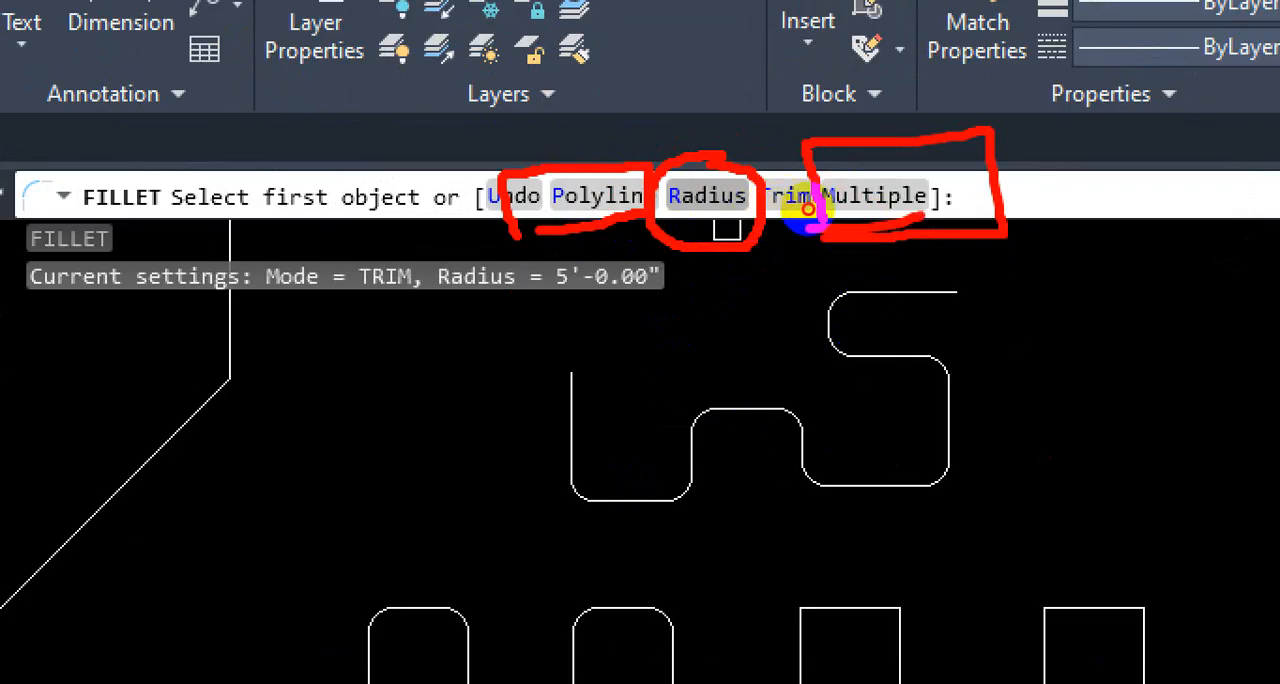
pyautogui.press('Escape')
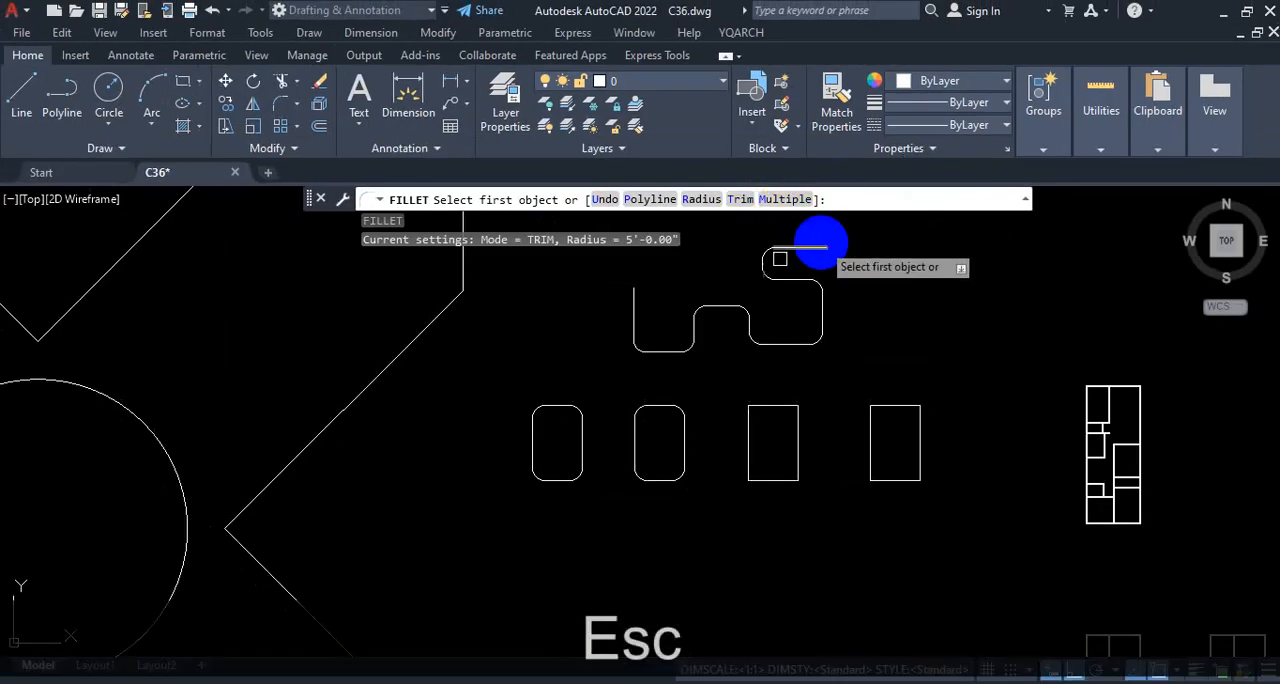
pyautogui.press('Escape')
# Step: Draw an open, stepped chain of five separate horizontal and vertical lines beside the filleted polyline
pyautogui.scroll(-5, 620, 428)
pyautogui.scroll(3, 666, 386)
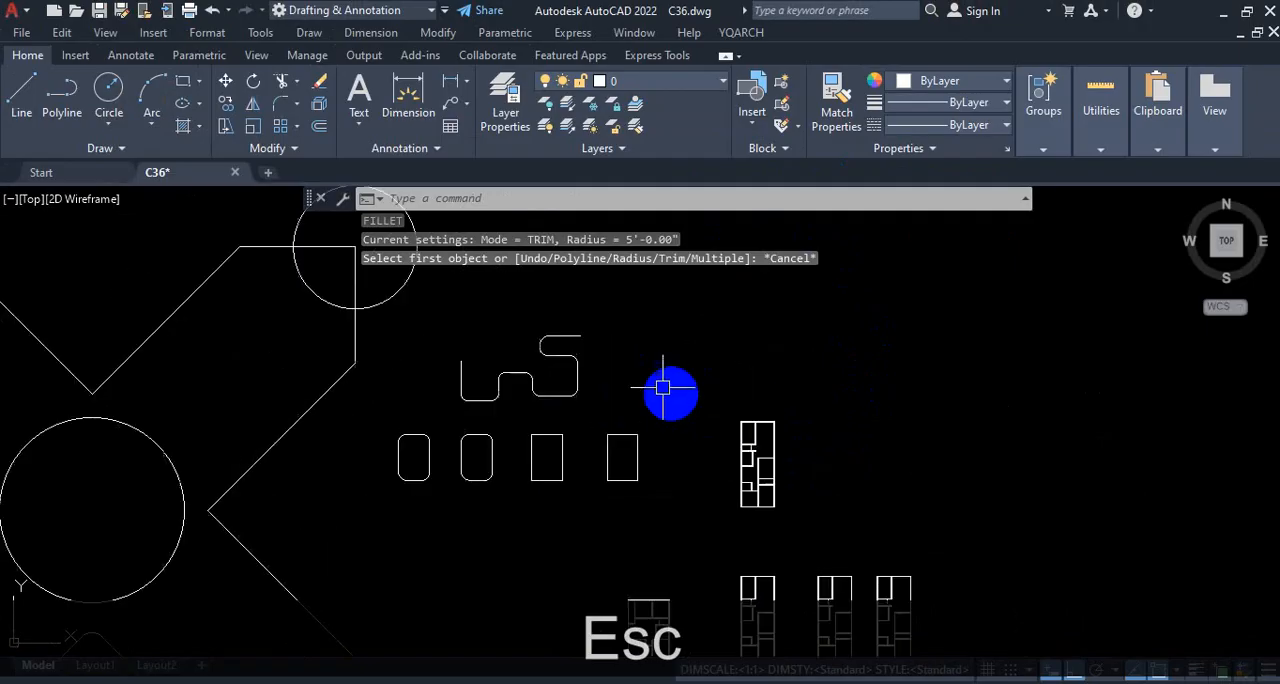
pyautogui.click(21, 92)
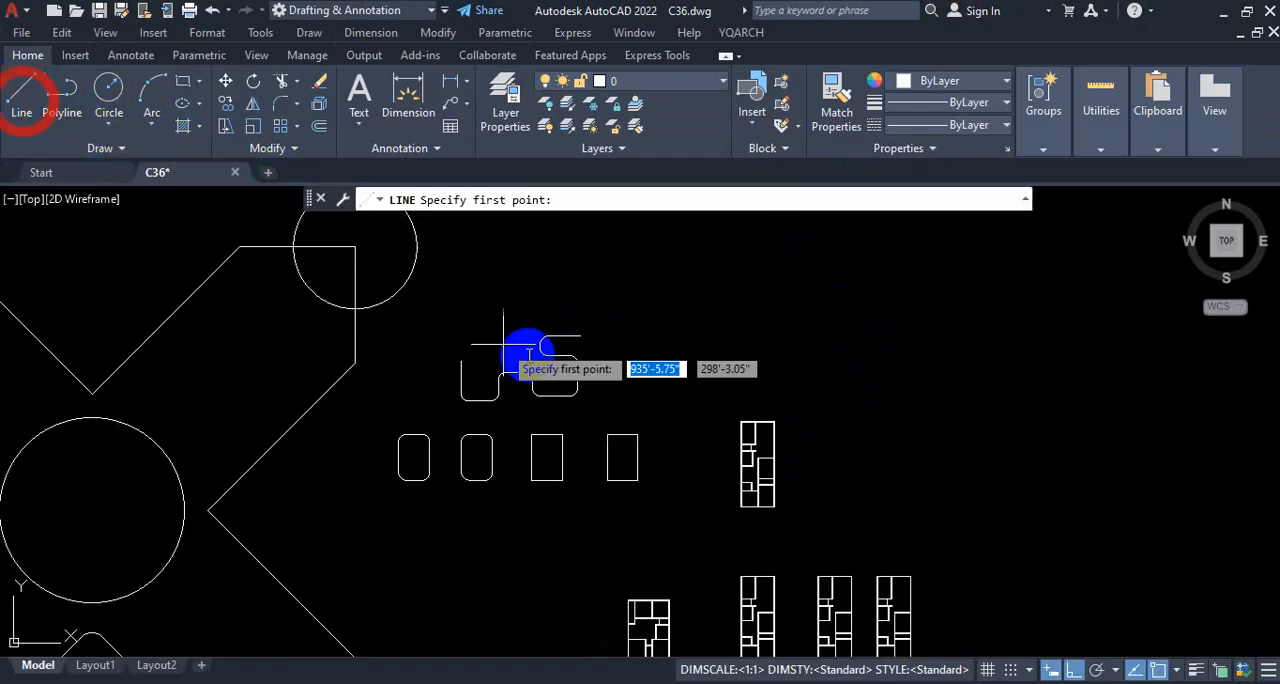
pyautogui.scroll(4, 610, 376)
pyautogui.click(604, 410)
pyautogui.click(604, 331)
pyautogui.click(697, 329)
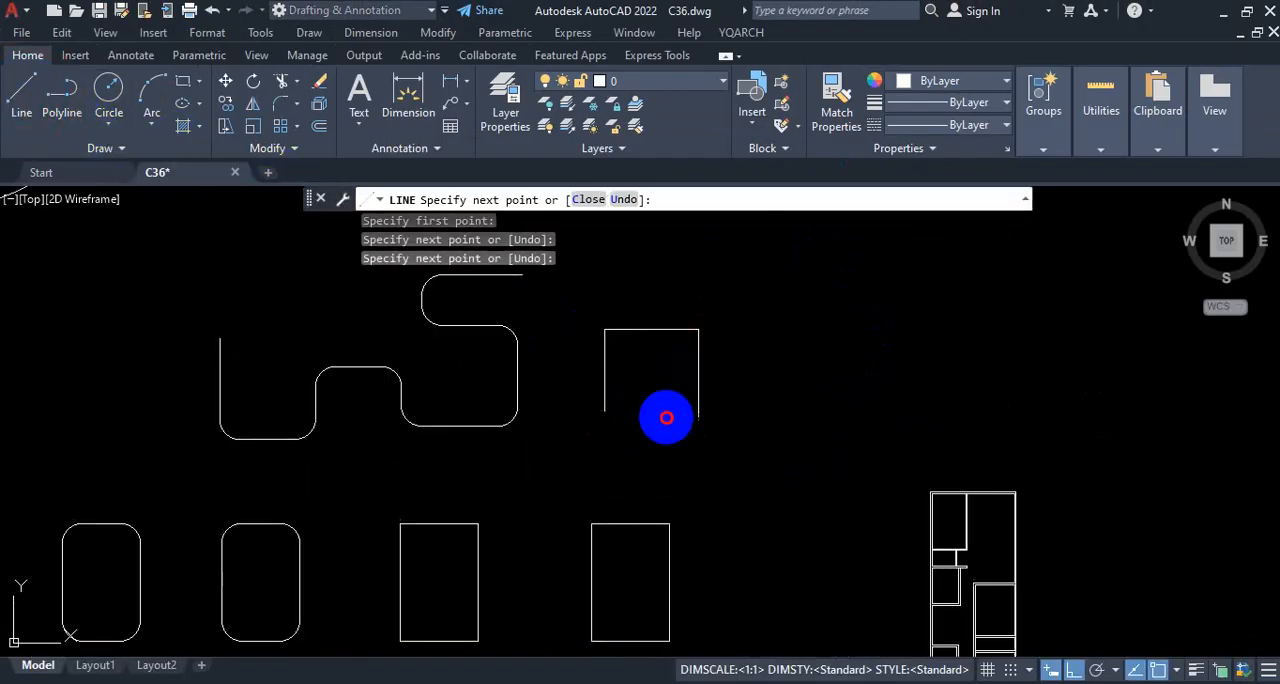
pyautogui.click(666, 418)
pyautogui.click(787, 405)
pyautogui.click(787, 321)
pyautogui.press('Escape')
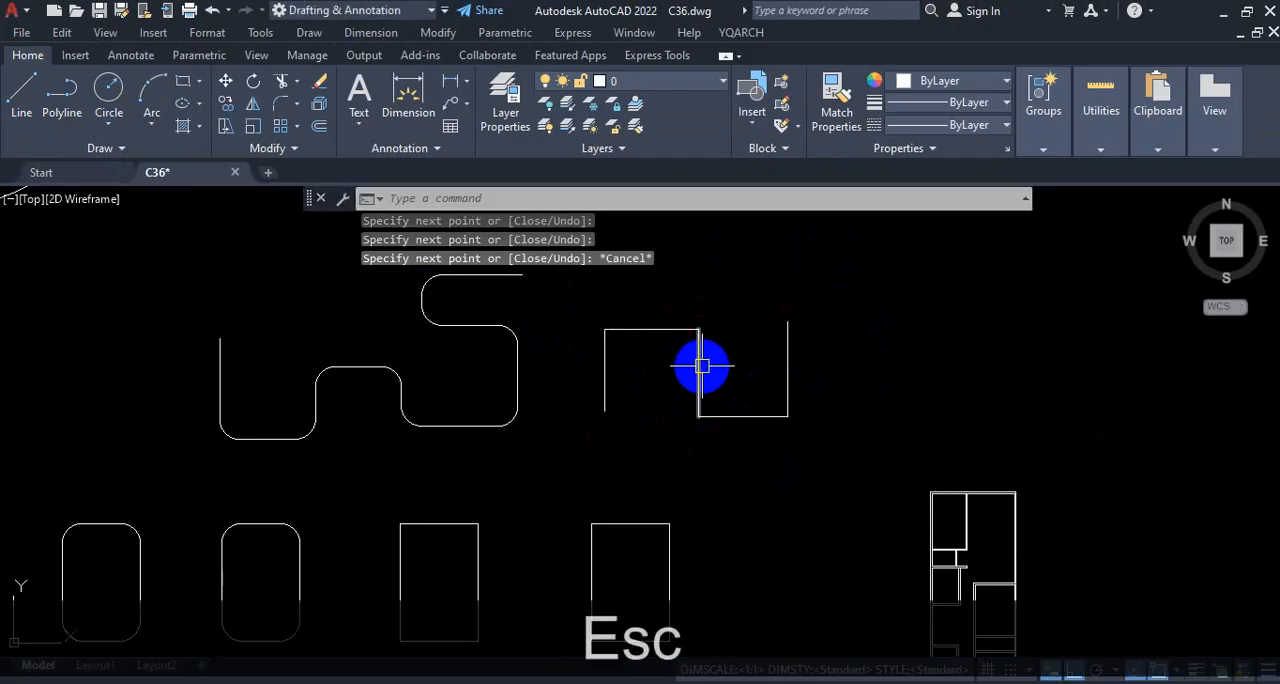
# Step: Try to fillet the open chain of separate lines at once with Fillet's Polyline option
pyautogui.write('f')
pyautogui.press('Return')
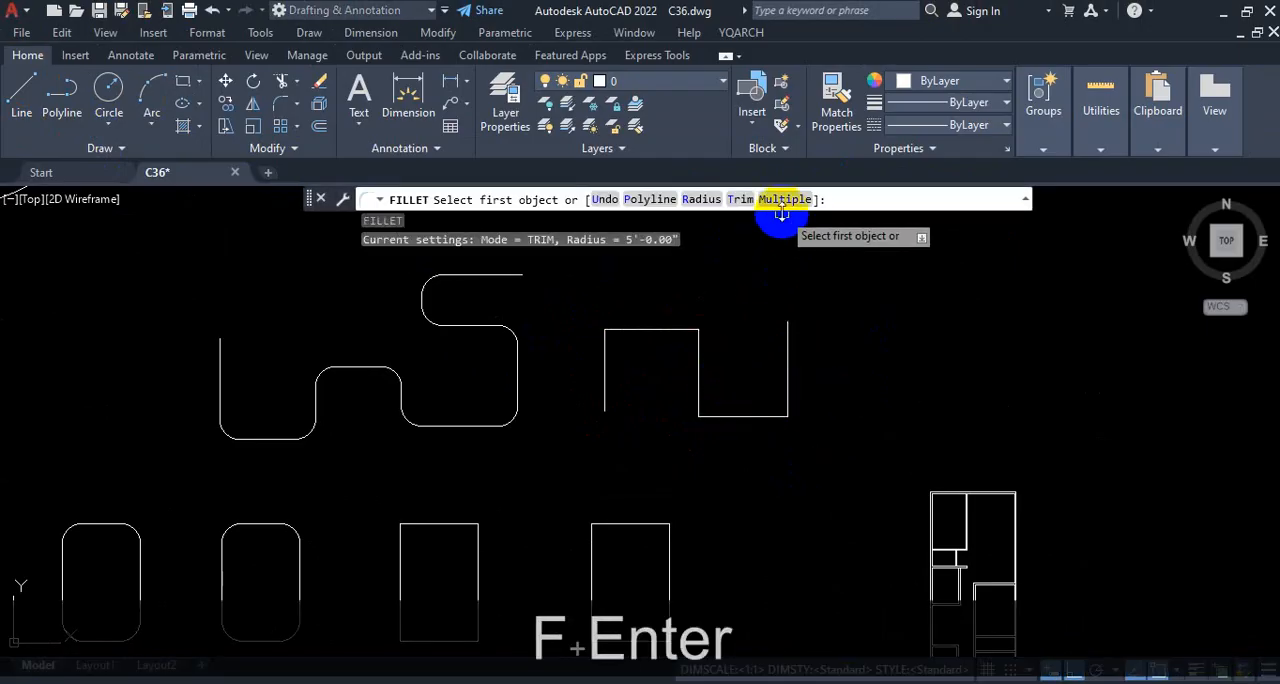
pyautogui.click(650, 199)
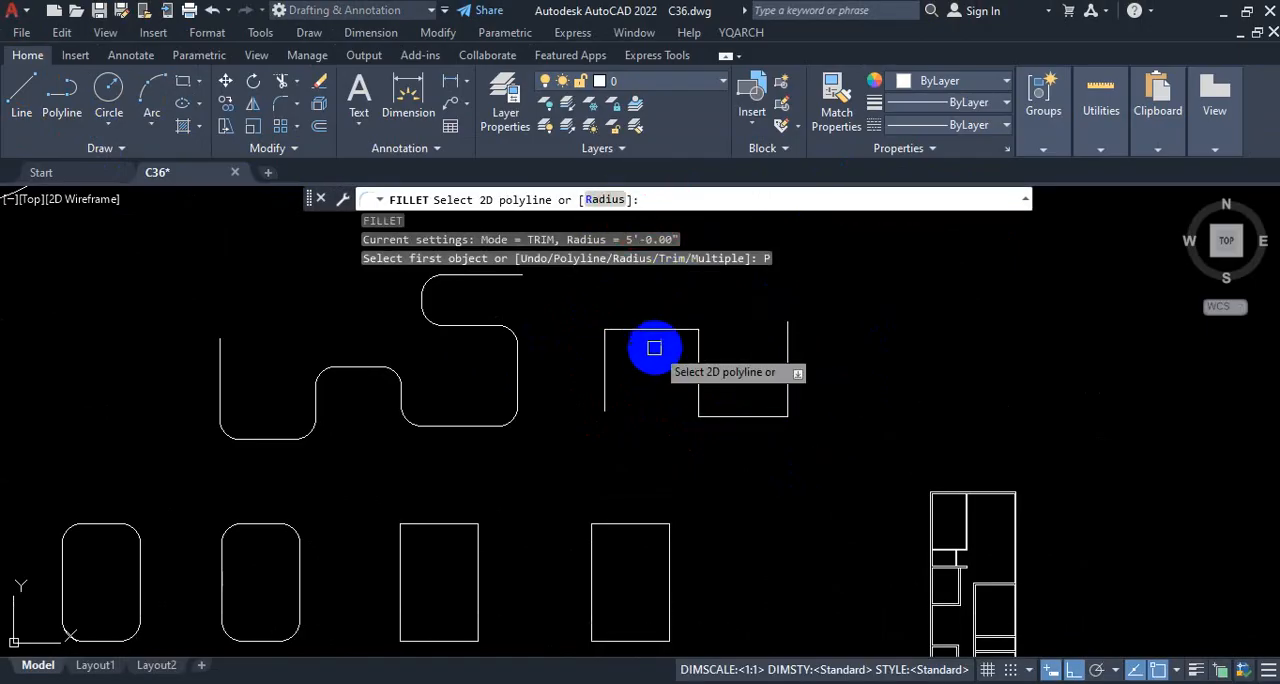
pyautogui.click(657, 328)
pyautogui.click(660, 326)
pyautogui.click(664, 326)
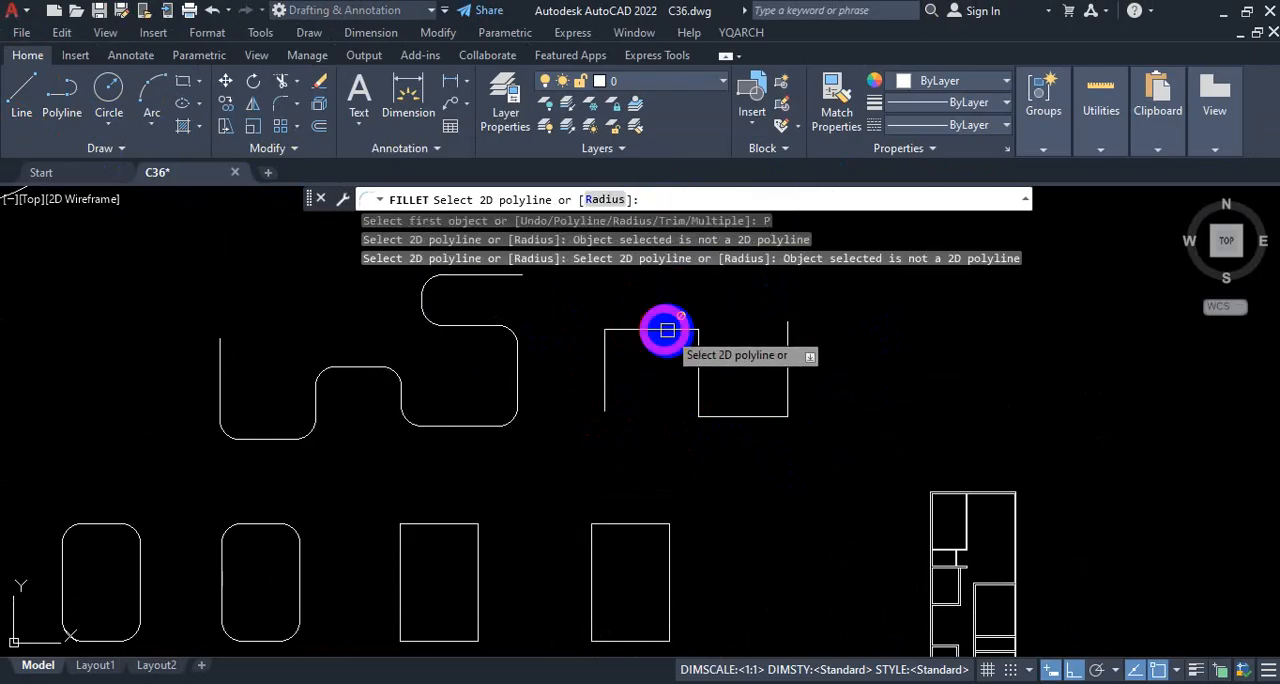
pyautogui.click(668, 330)
pyautogui.click(668, 330)
pyautogui.press('Escape')
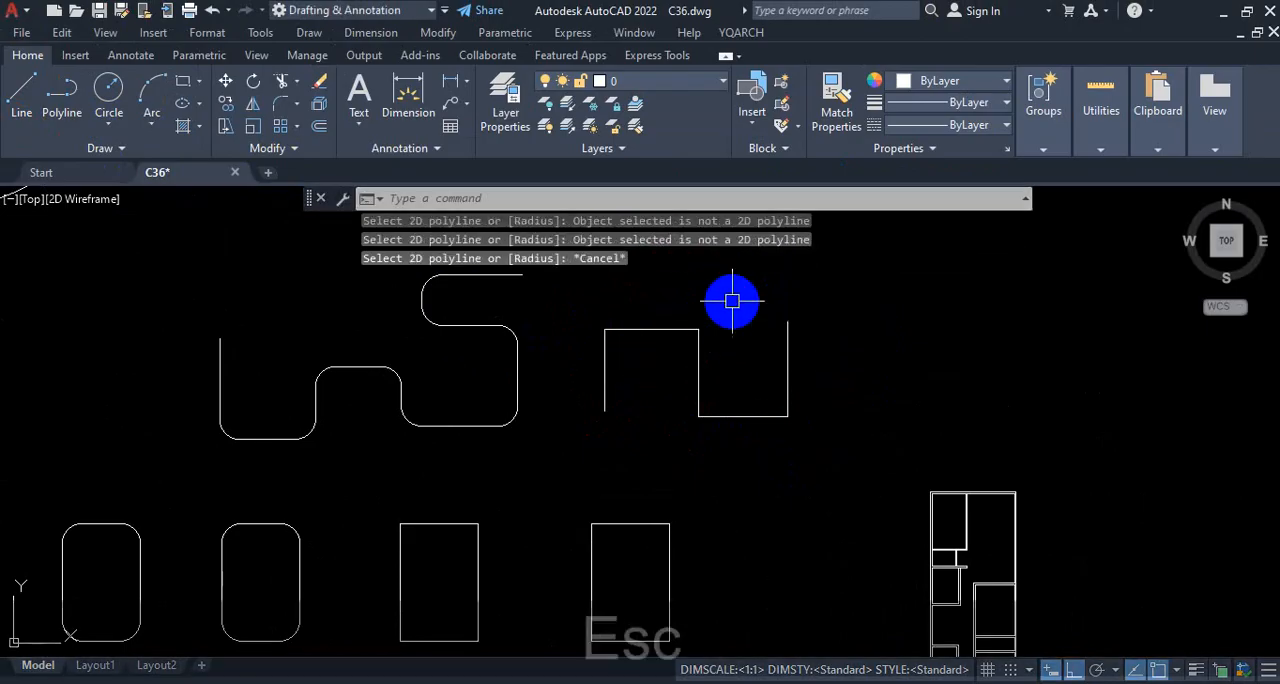
pyautogui.scroll(-5, 740, 285)
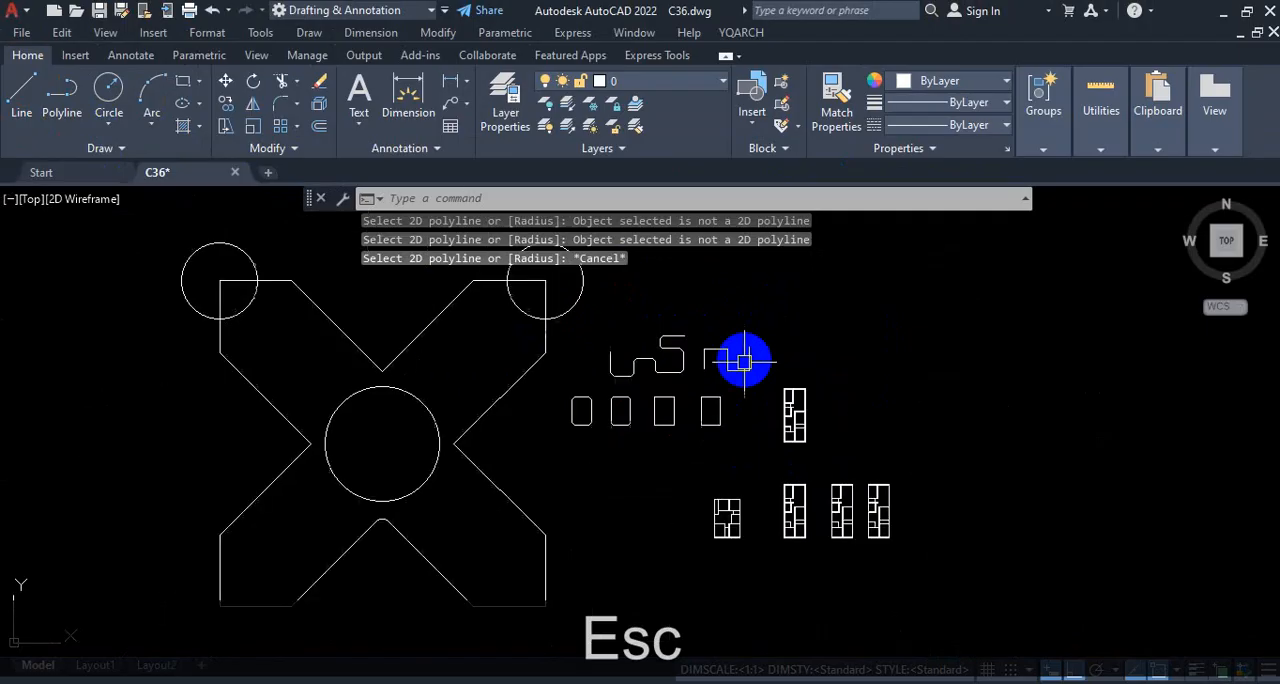
pyautogui.scroll(3, 632, 394)
pyautogui.scroll(2, 829, 455)
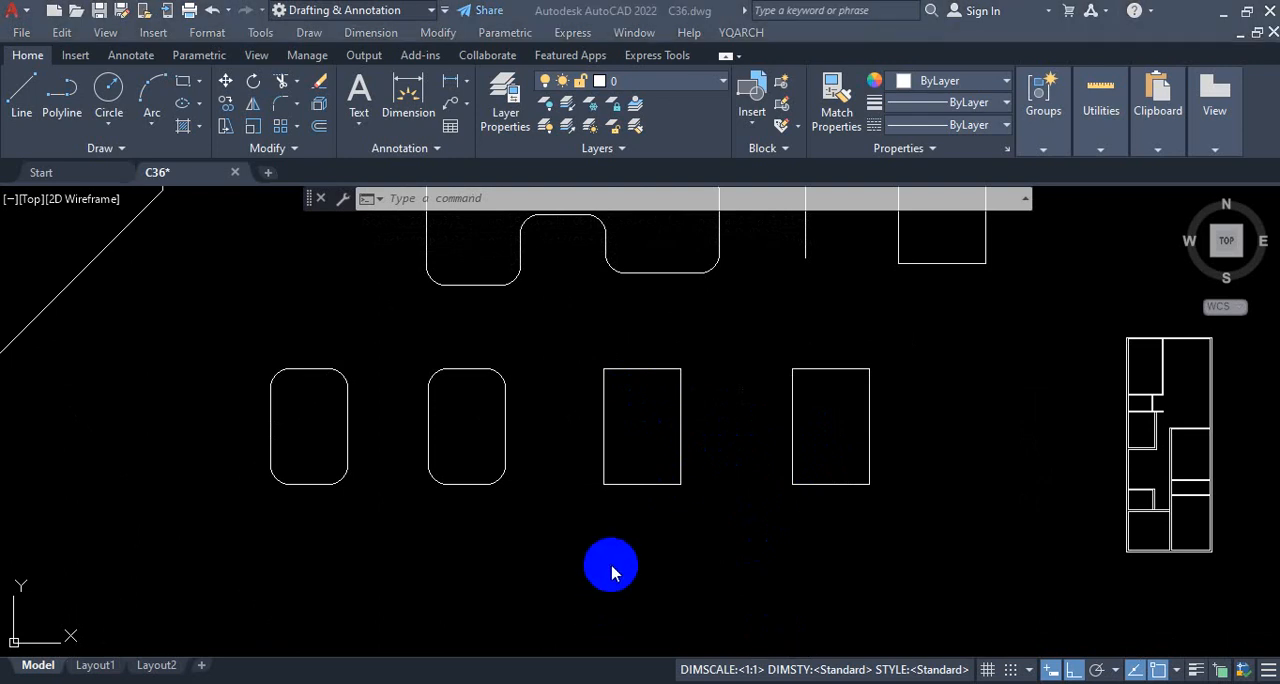
pyautogui.hotkey('ctrl', '1')
pyautogui.click(508, 140)
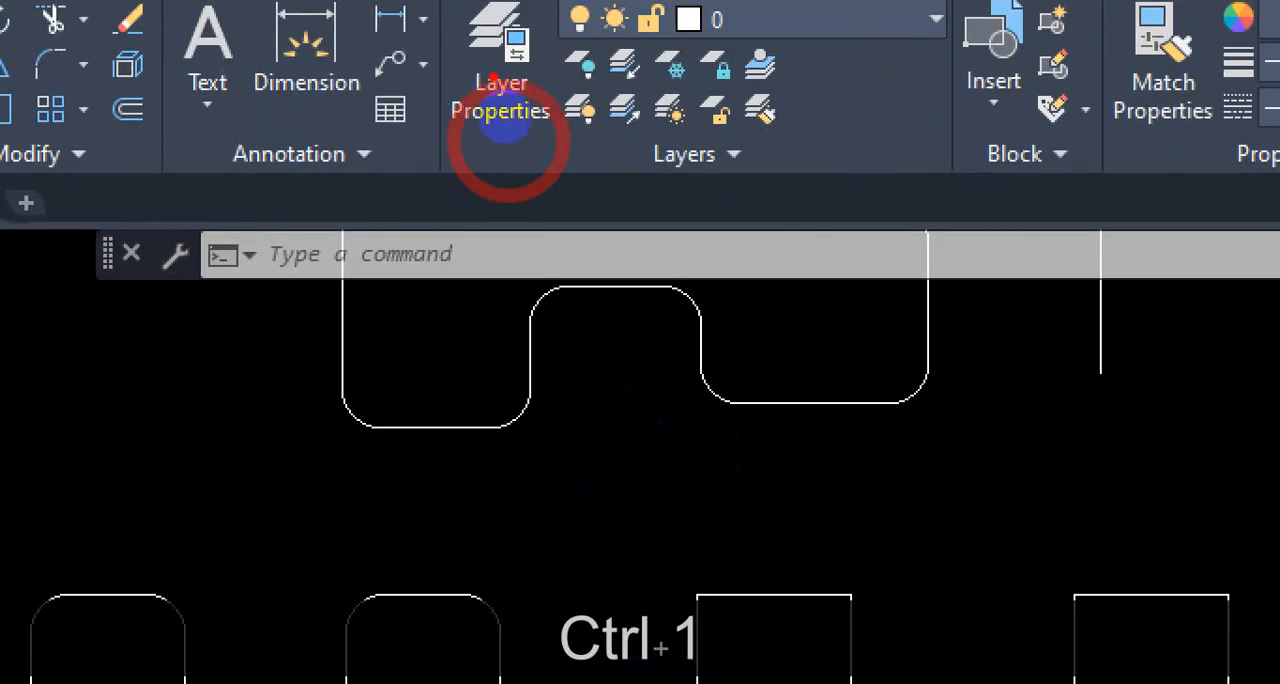
pyautogui.moveTo(472, 18)
pyautogui.mouseDown()
pyautogui.moveTo(466, 129)
pyautogui.moveTo(557, 157)
pyautogui.moveTo(814, 157)
pyautogui.moveTo(855, 110)
pyautogui.mouseUp()
pyautogui.moveTo(738, 133)
pyautogui.mouseDown()
pyautogui.moveTo(840, 12)
pyautogui.moveTo(465, 40)
pyautogui.moveTo(457, 129)
pyautogui.moveTo(607, 148)
pyautogui.mouseUp()
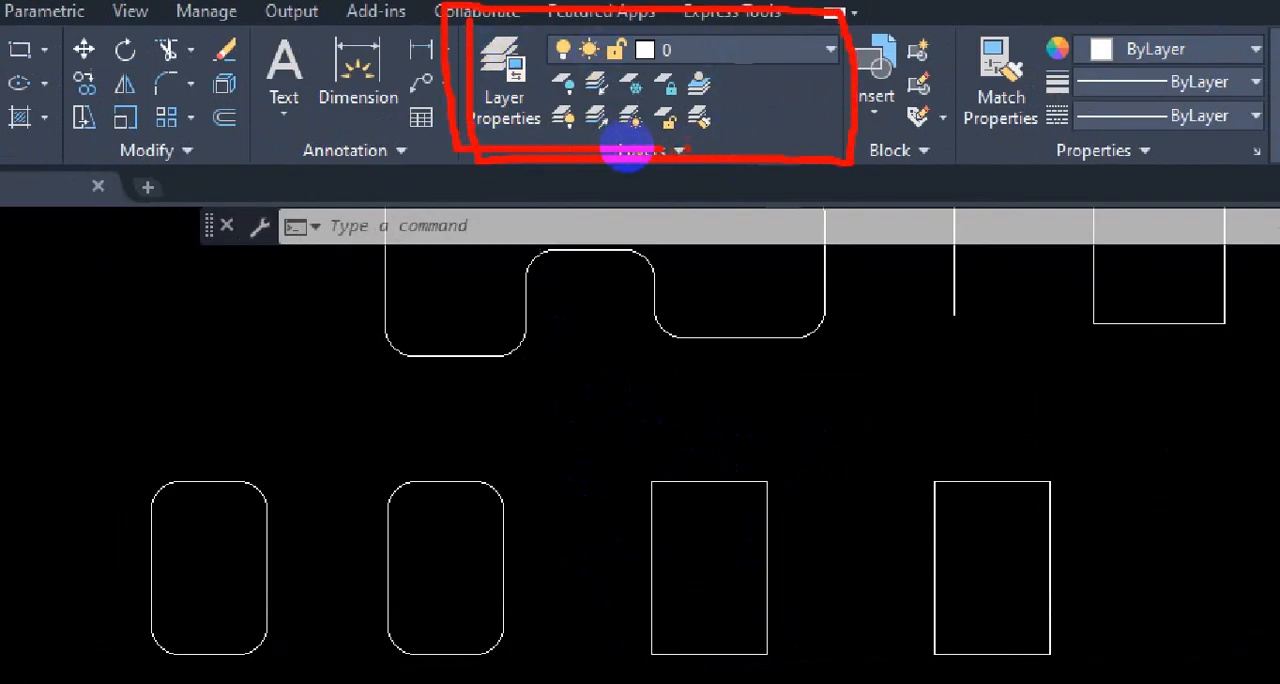
pyautogui.press('Escape')
# Step: Check the current drawing's layer list, and open the recent Architectural & Structure Design Portfolio drawing to examine its layers and floor plans
pyautogui.click(700, 86)
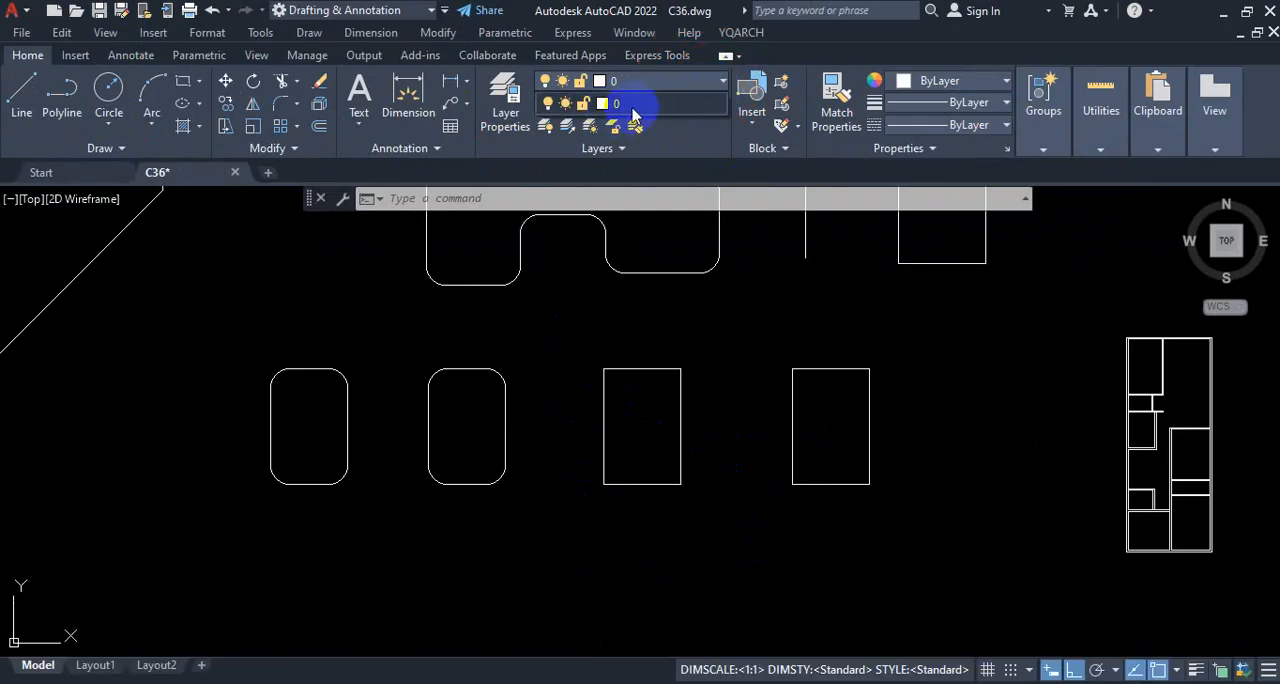
pyautogui.click(712, 84)
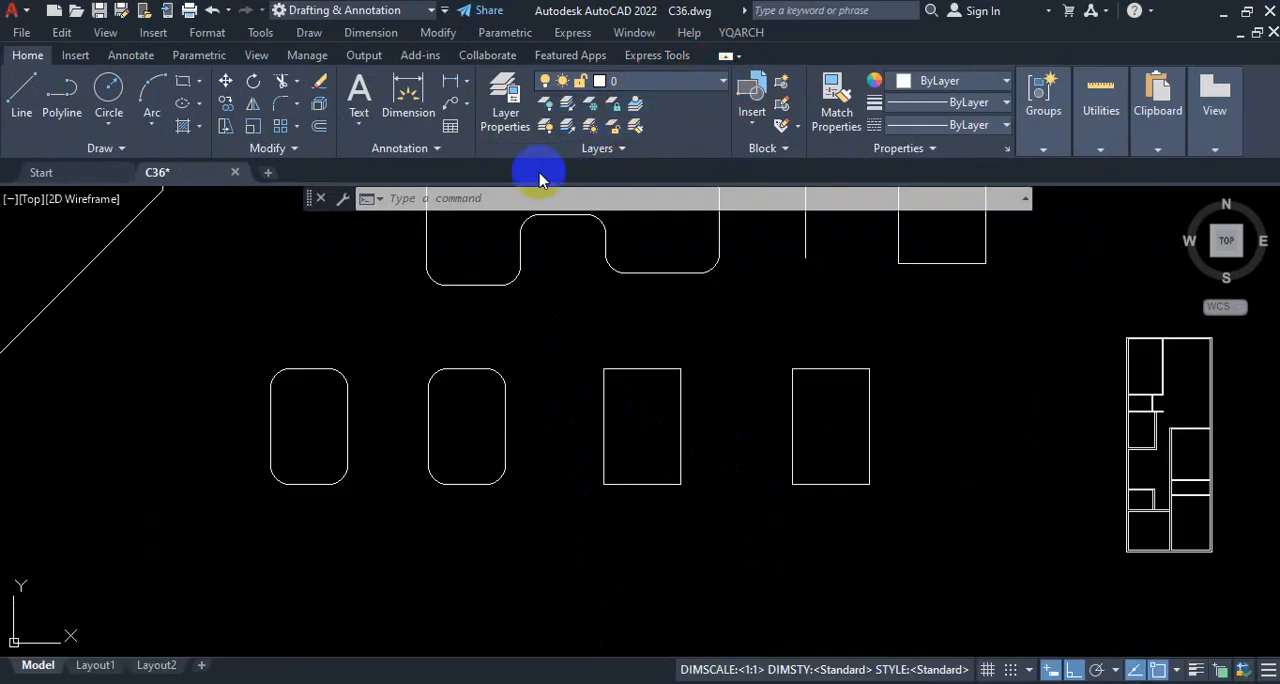
pyautogui.click(41, 172)
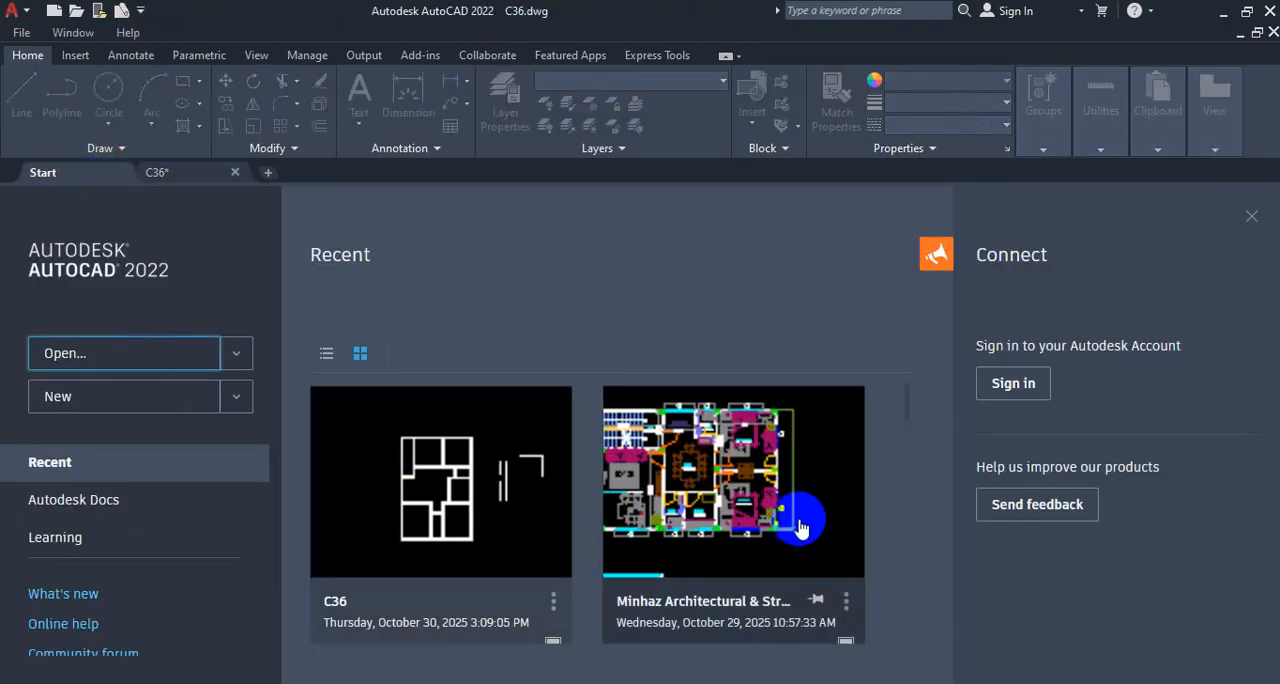
pyautogui.click(725, 485)
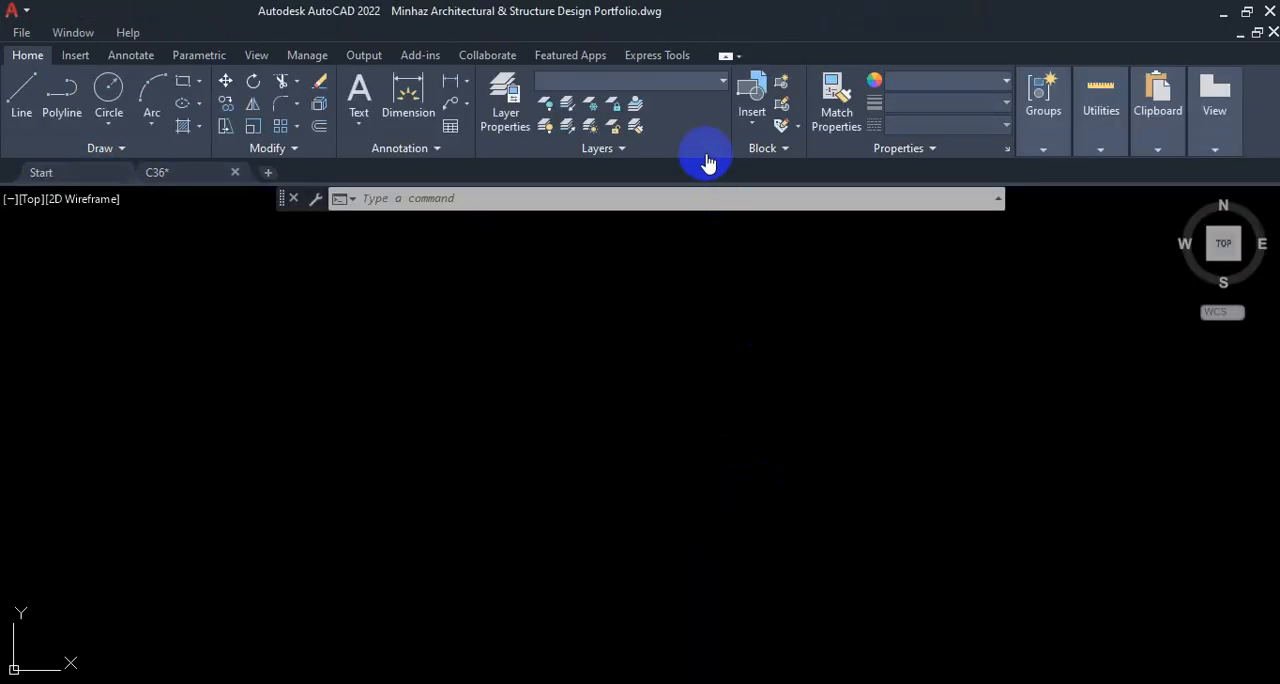
pyautogui.click(723, 82)
pyautogui.scroll(-15, 645, 330)
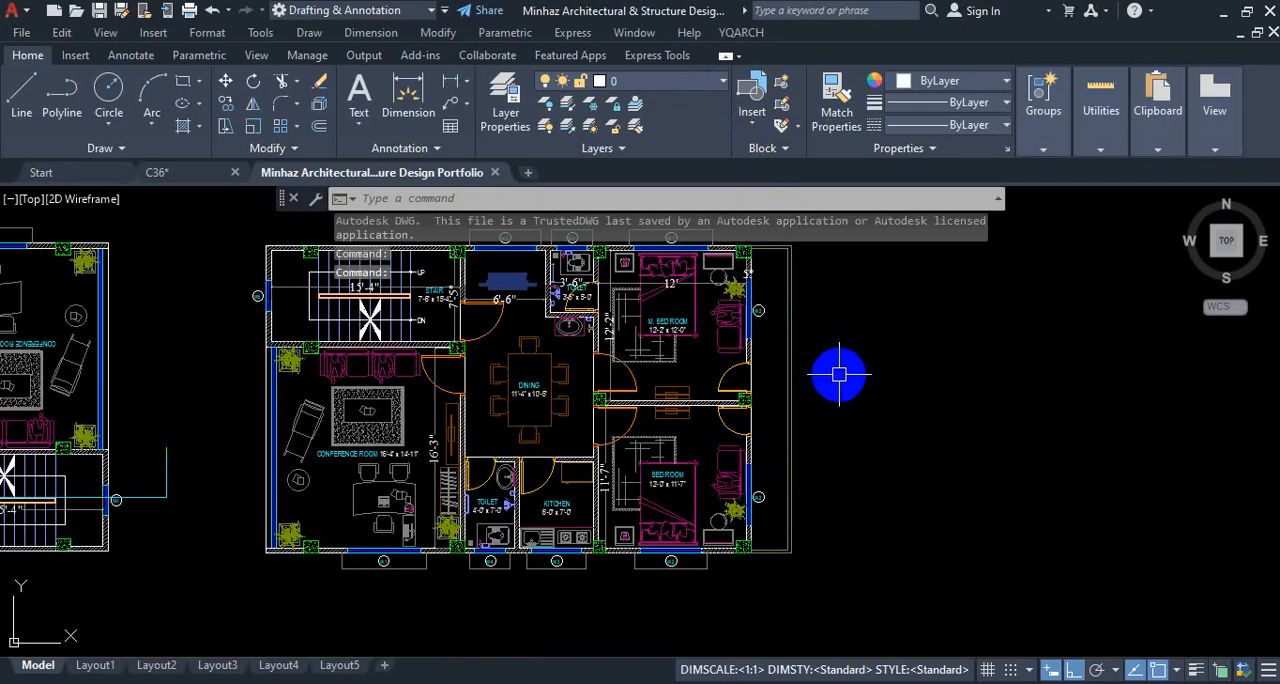
pyautogui.scroll(-4, 838, 374)
pyautogui.scroll(2, 674, 329)
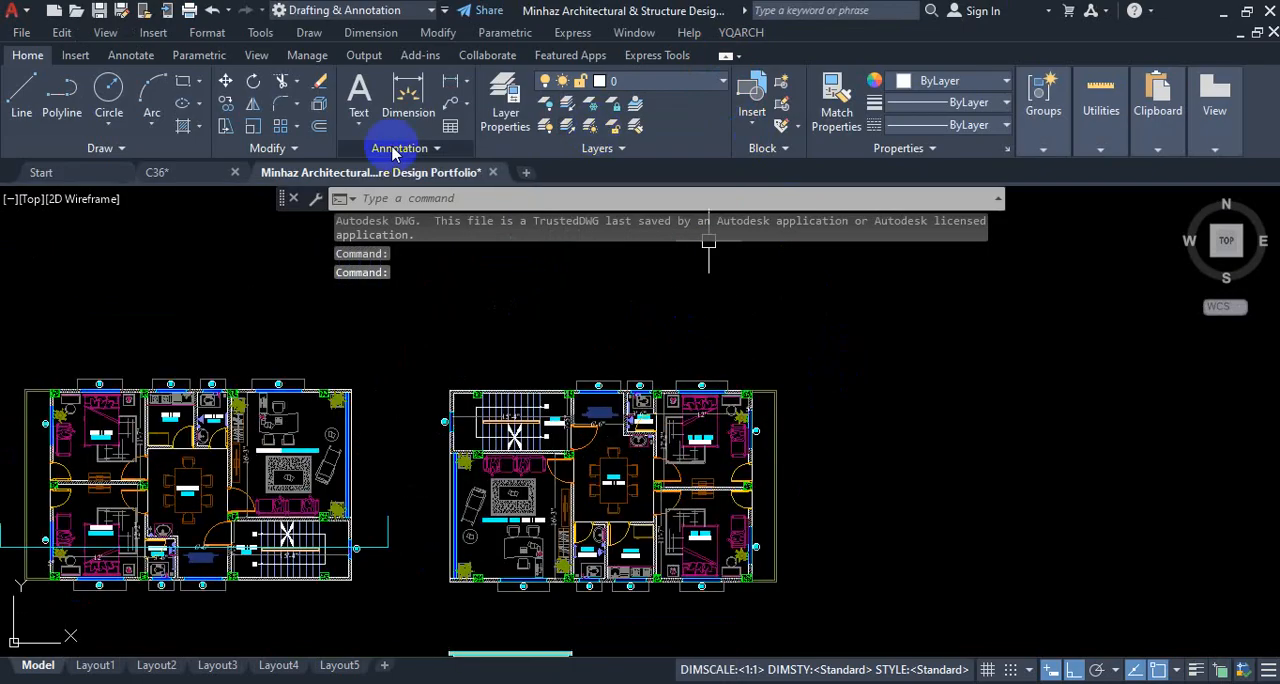
# Step: Return to the C36 drawing and examine the wall layout of the house floor plan beside the rectangles
pyautogui.click(172, 174)
pyautogui.scroll(-4, 668, 395)
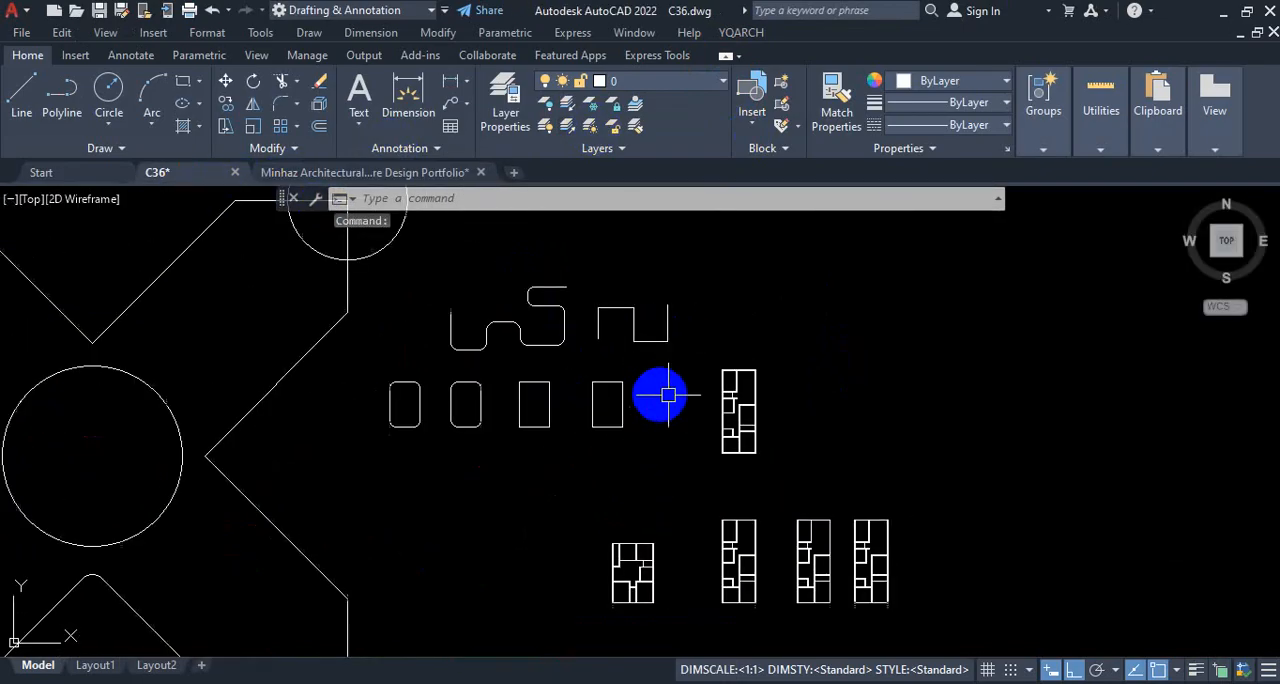
pyautogui.scroll(8, 740, 391)
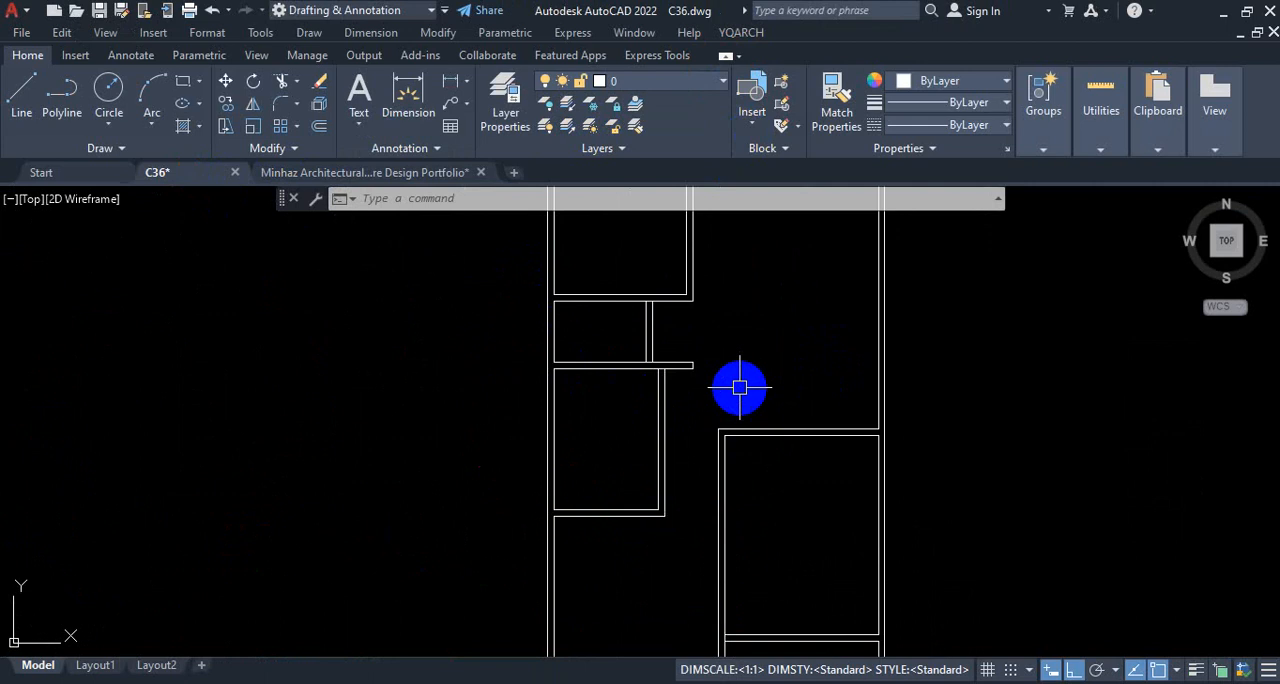
pyautogui.scroll(-5, 760, 385)
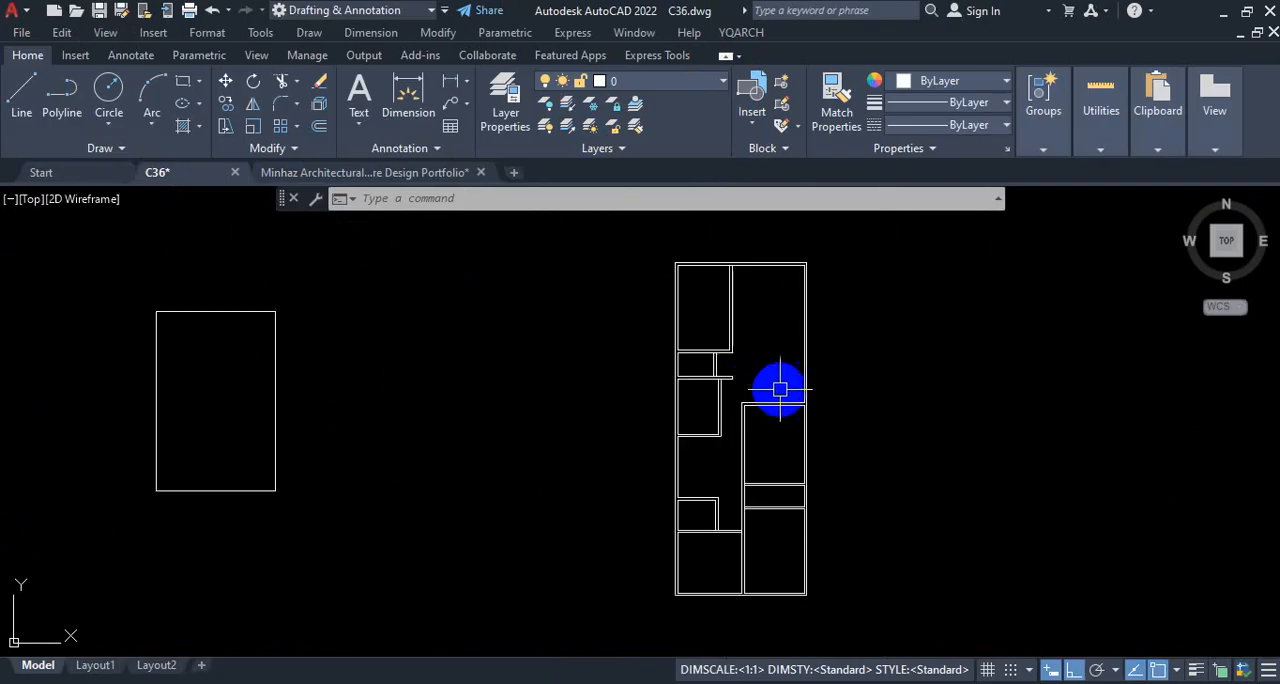
pyautogui.scroll(3, 779, 388)
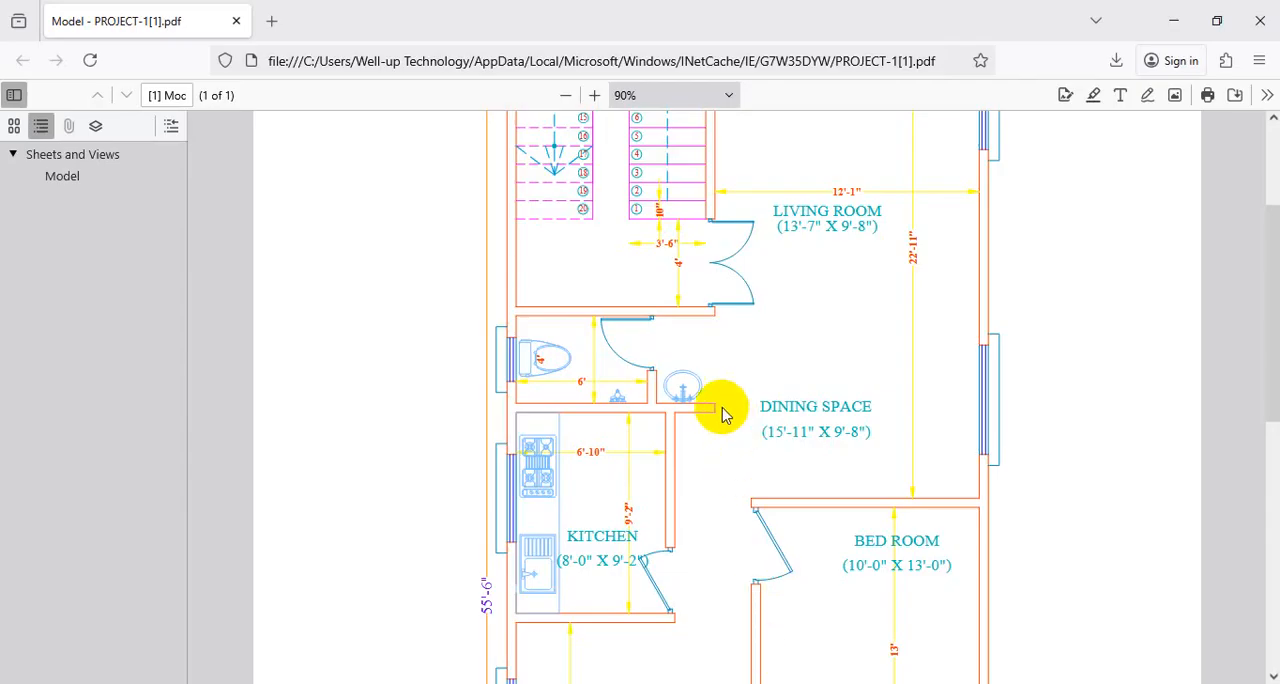
# Step: Switch to the PROJECT-1[1].pdf reference plan, examine its rooms, doors, windows, fixtures and dimensions, and return to AutoCAD
pyautogui.scroll(3, 788, 323)
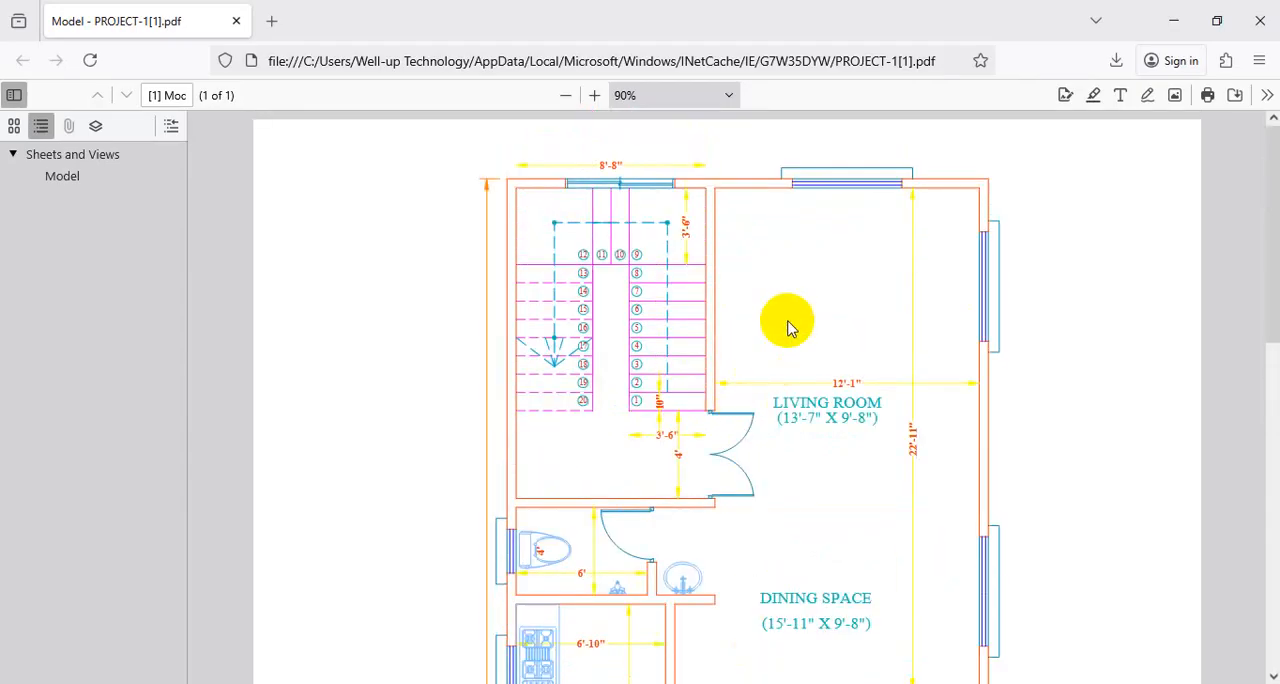
pyautogui.scroll(-1, 845, 375)
pyautogui.scroll(-6, 900, 330)
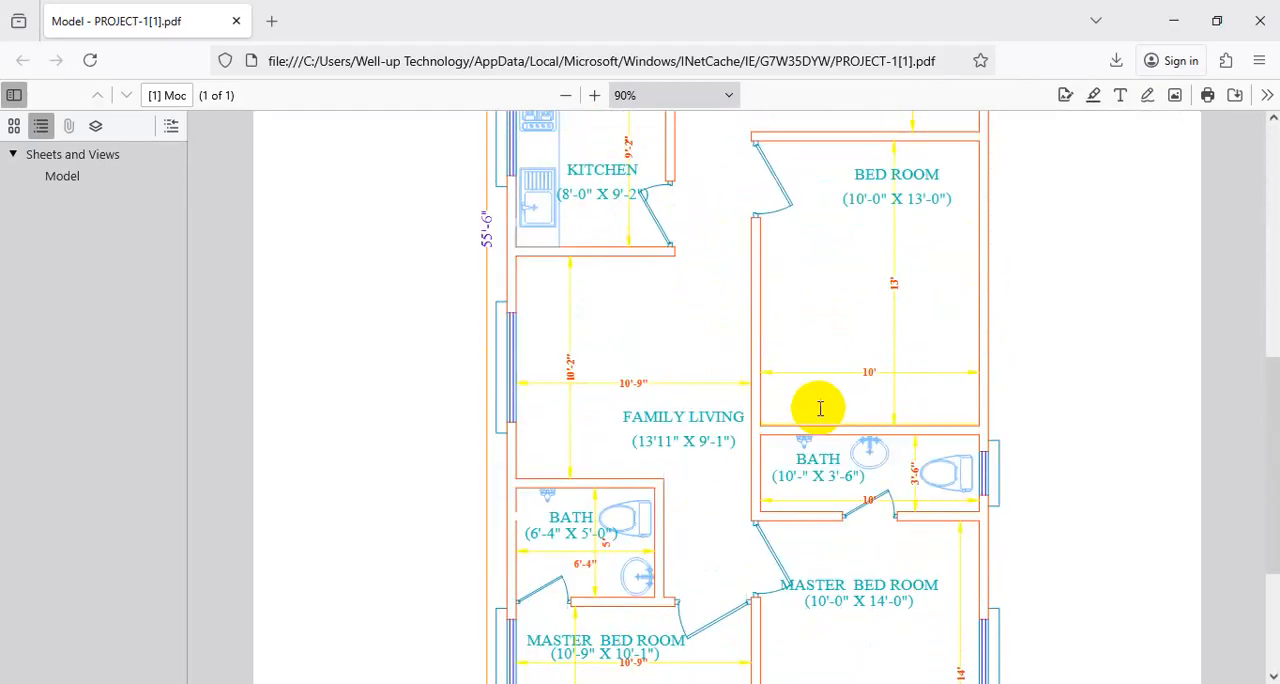
pyautogui.scroll(-2, 843, 423)
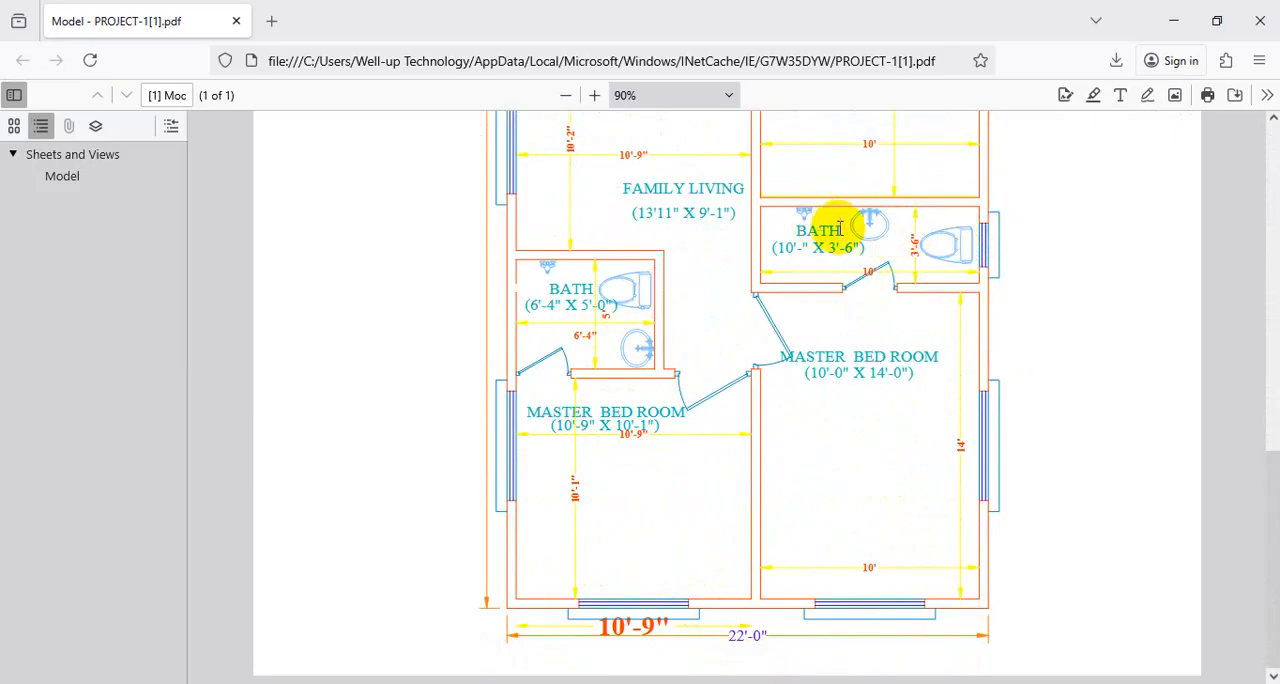
pyautogui.scroll(3, 835, 220)
pyautogui.scroll(9, 858, 268)
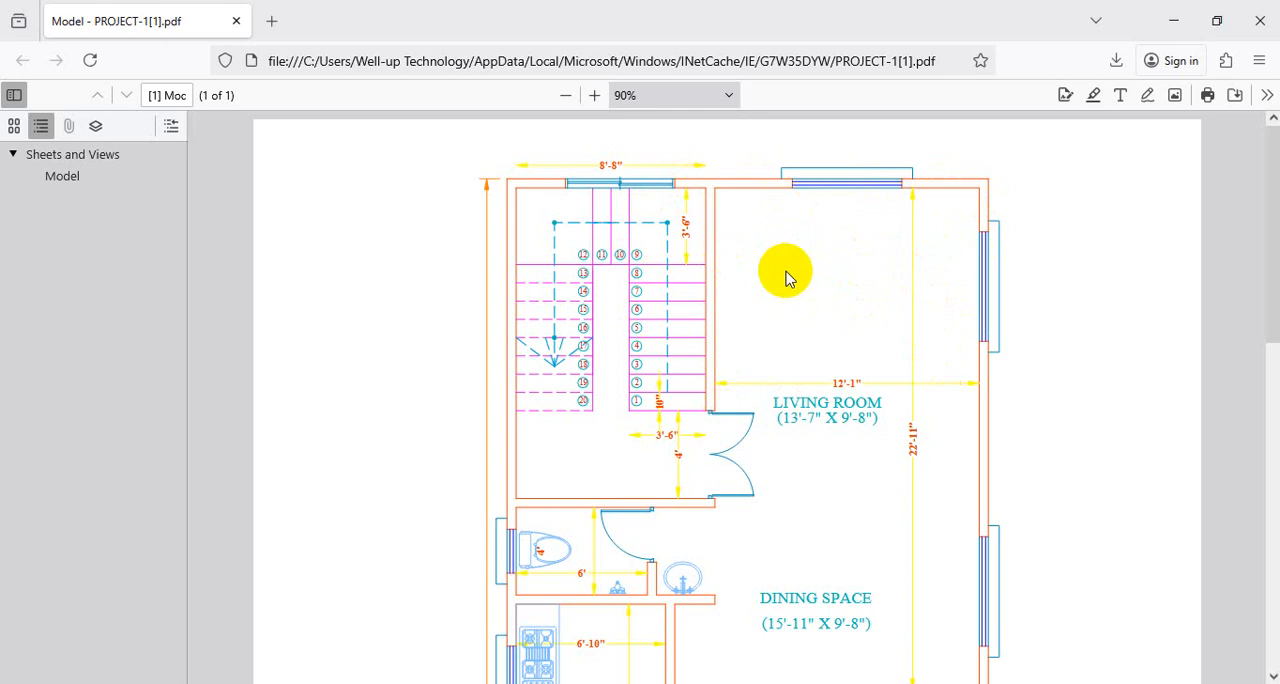
pyautogui.scroll(-5, 770, 265)
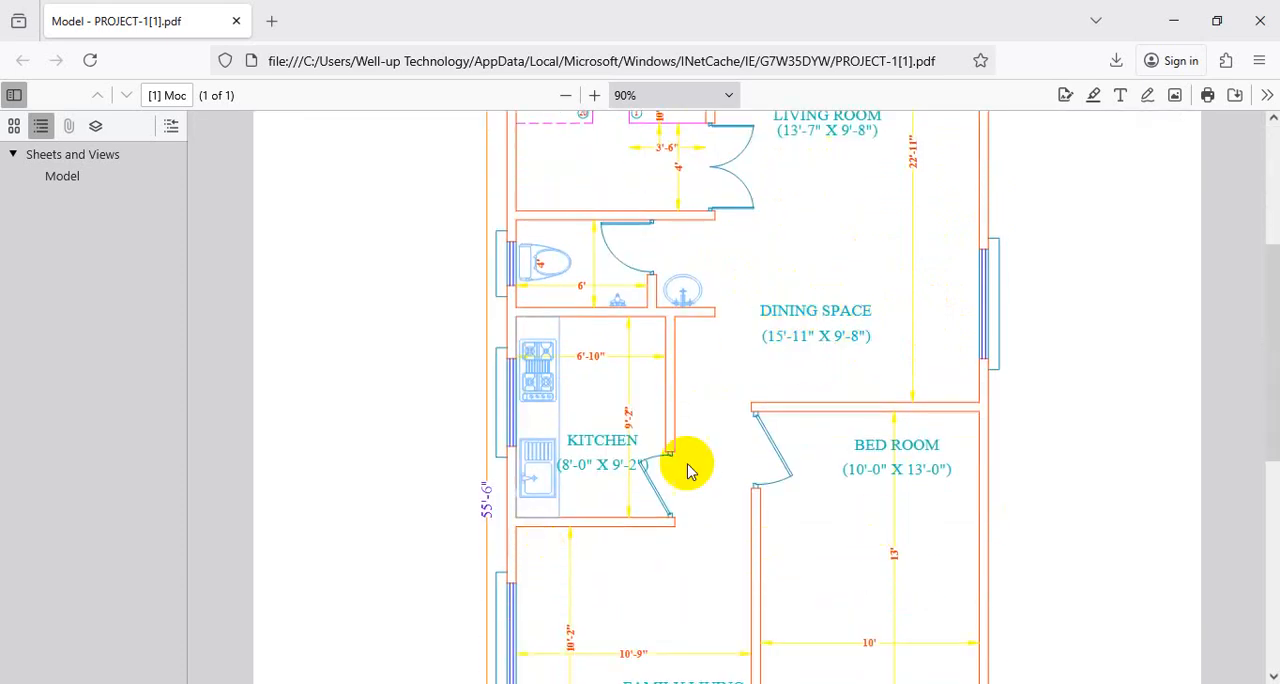
pyautogui.scroll(3, 846, 506)
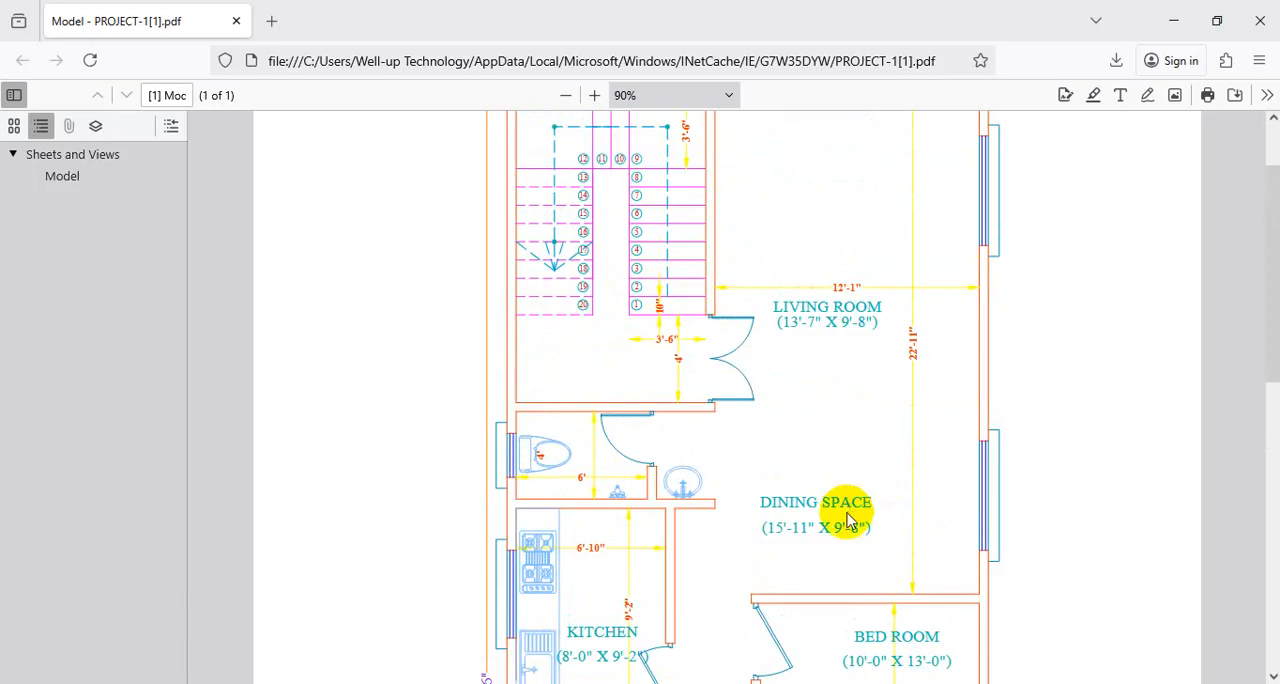
pyautogui.scroll(-3, 852, 460)
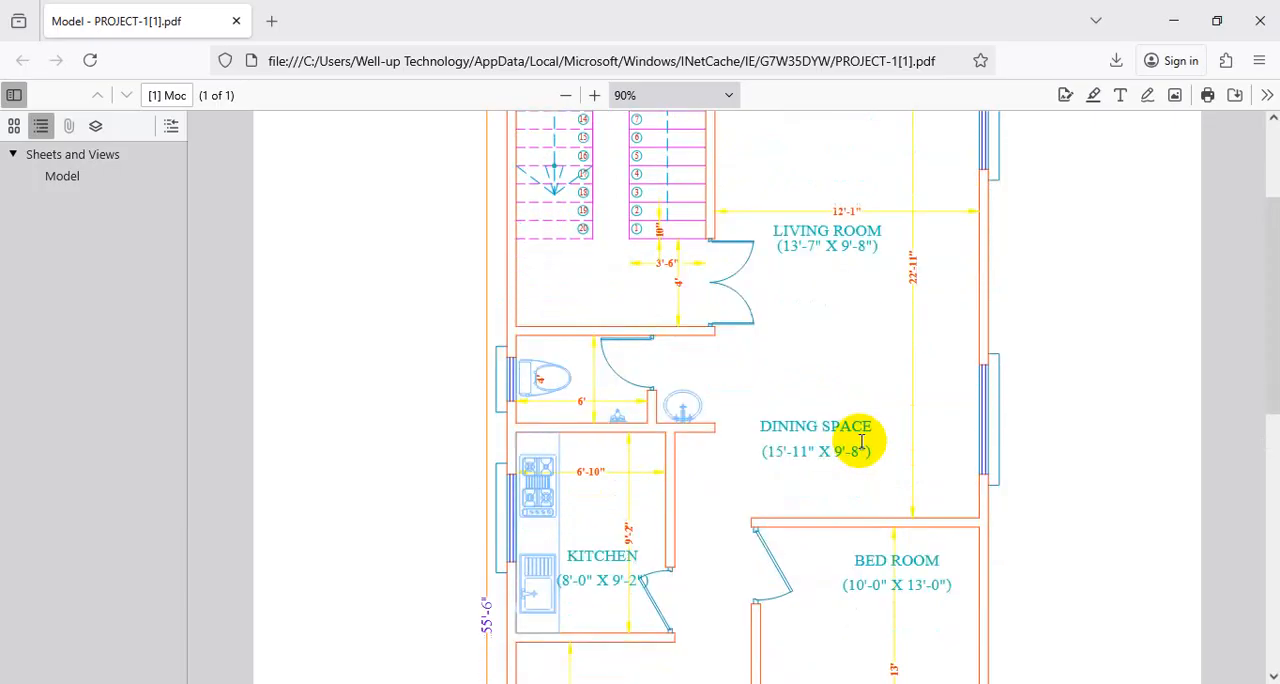
pyautogui.scroll(3, 1004, 380)
pyautogui.scroll(2, 1004, 360)
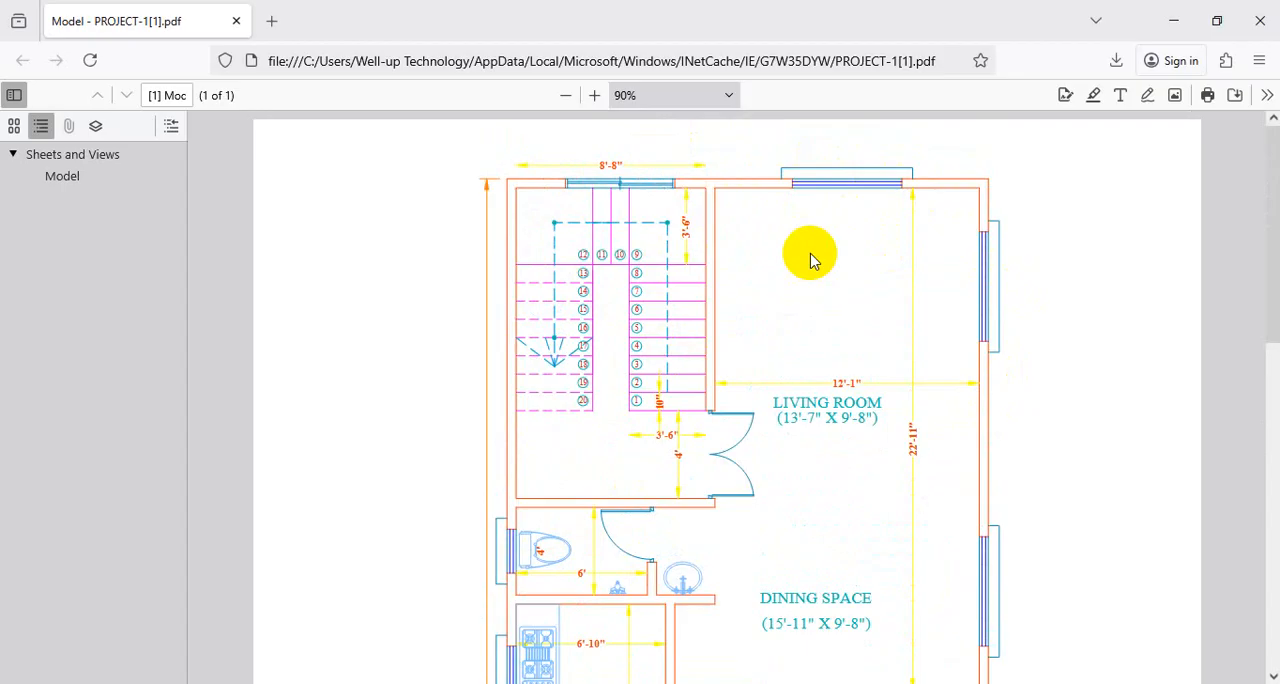
pyautogui.scroll(-5, 850, 350)
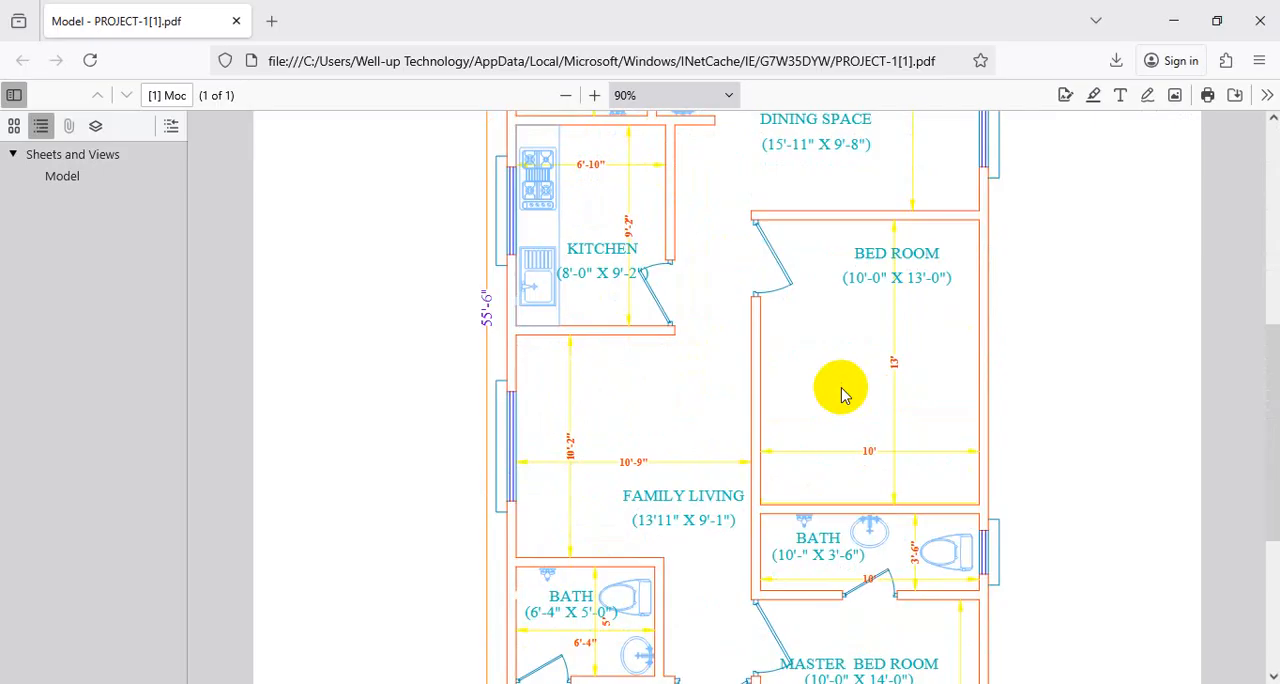
pyautogui.click(1173, 22)
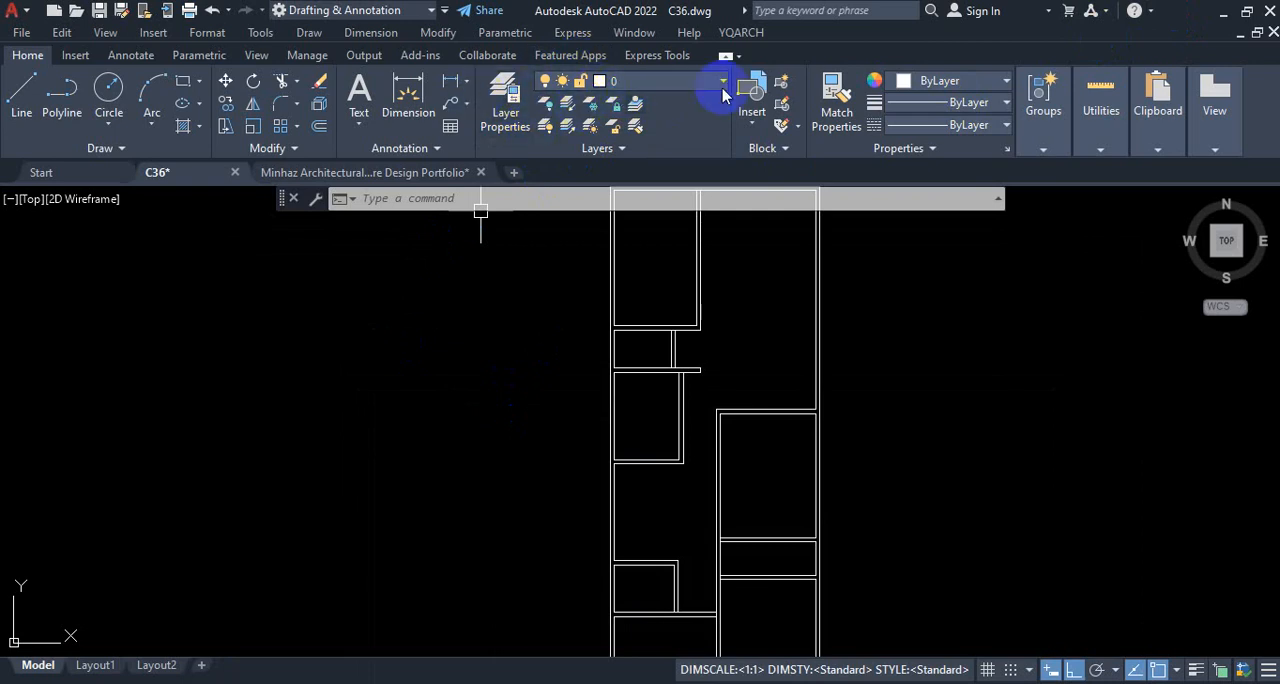
pyautogui.hotkey('ctrl', '1')
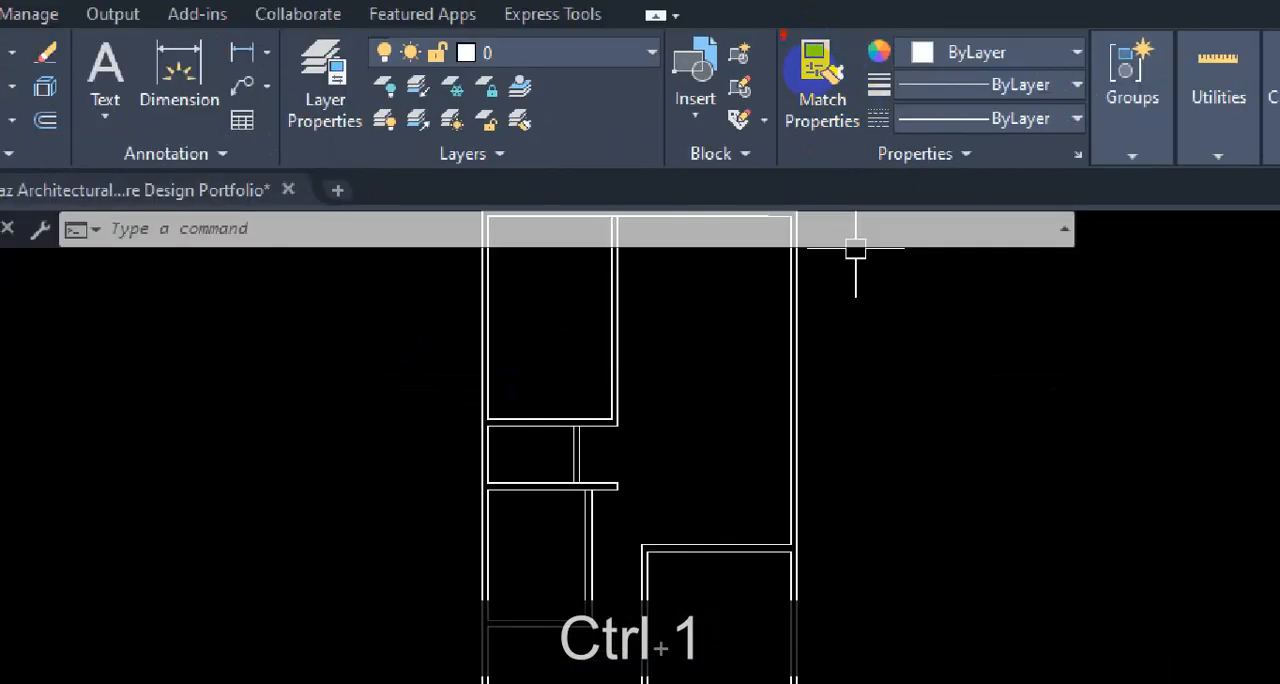
pyautogui.moveTo(783, 35)
pyautogui.mouseDown()
pyautogui.moveTo(783, 134)
pyautogui.moveTo(836, 162)
pyautogui.moveTo(1050, 162)
pyautogui.mouseUp()
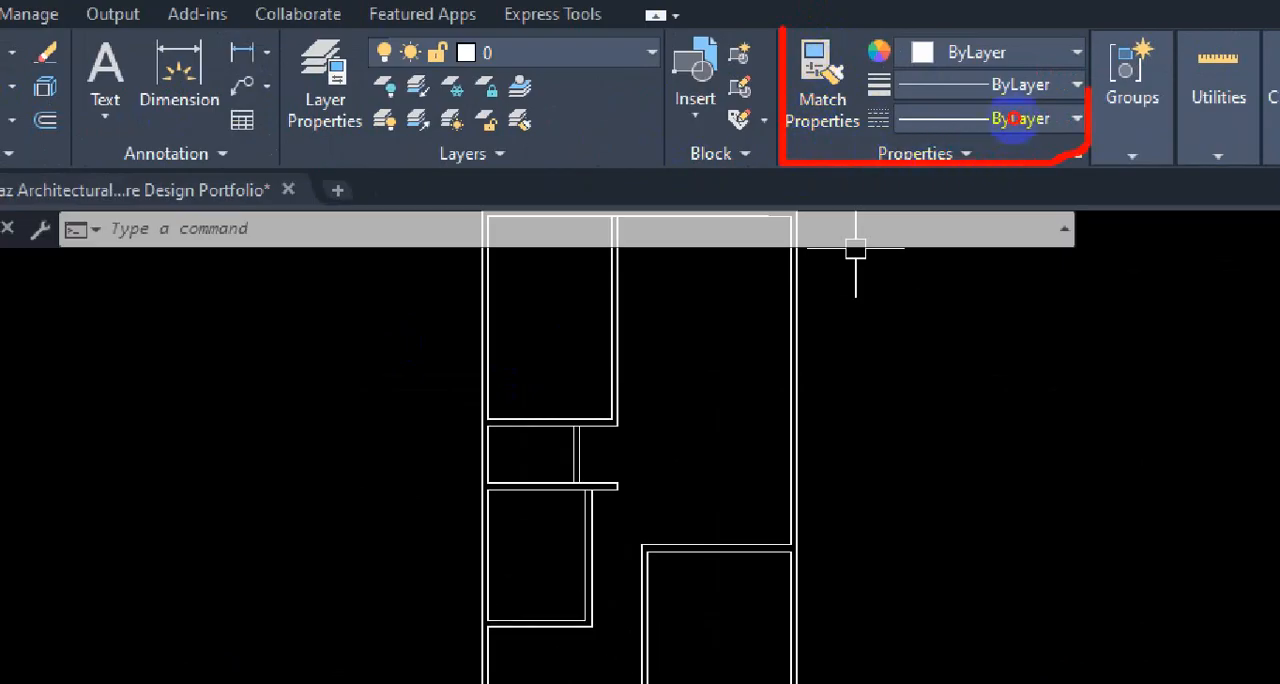
pyautogui.moveTo(1090, 20); pyautogui.dragTo(792, 26)
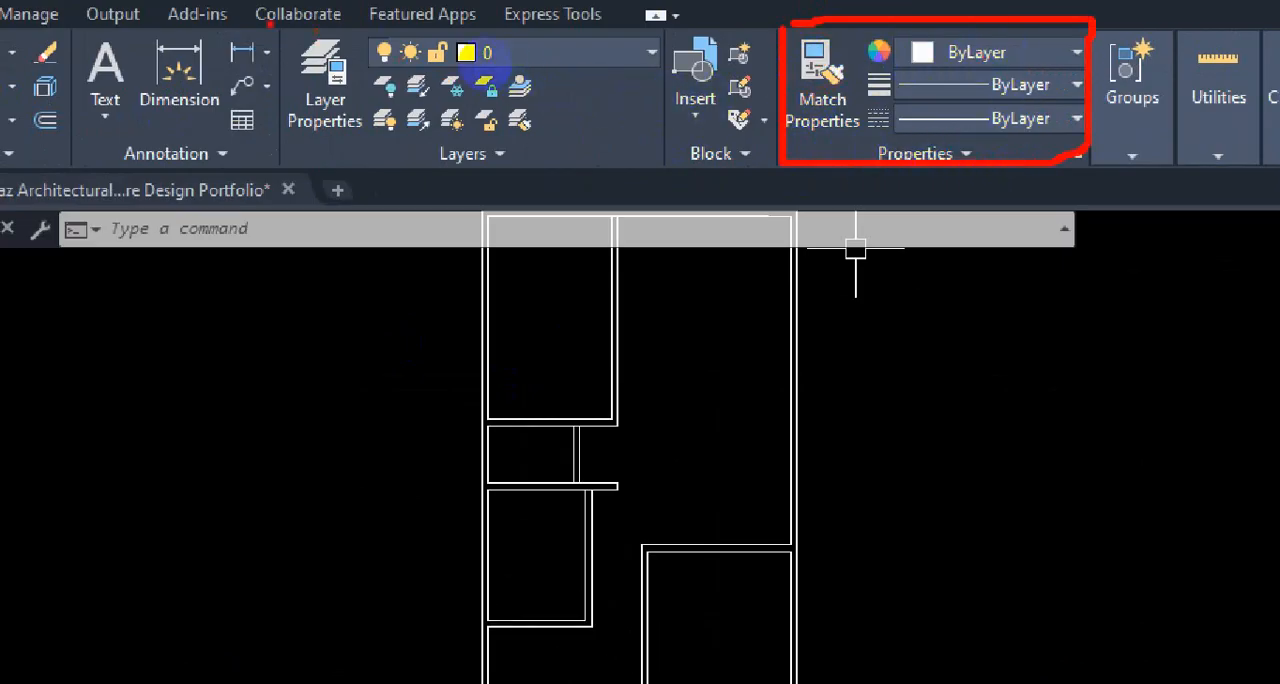
pyautogui.moveTo(284, 87)
pyautogui.mouseDown()
pyautogui.moveTo(290, 175)
pyautogui.moveTo(662, 160)
pyautogui.moveTo(656, 20)
pyautogui.moveTo(385, 30)
pyautogui.mouseUp()
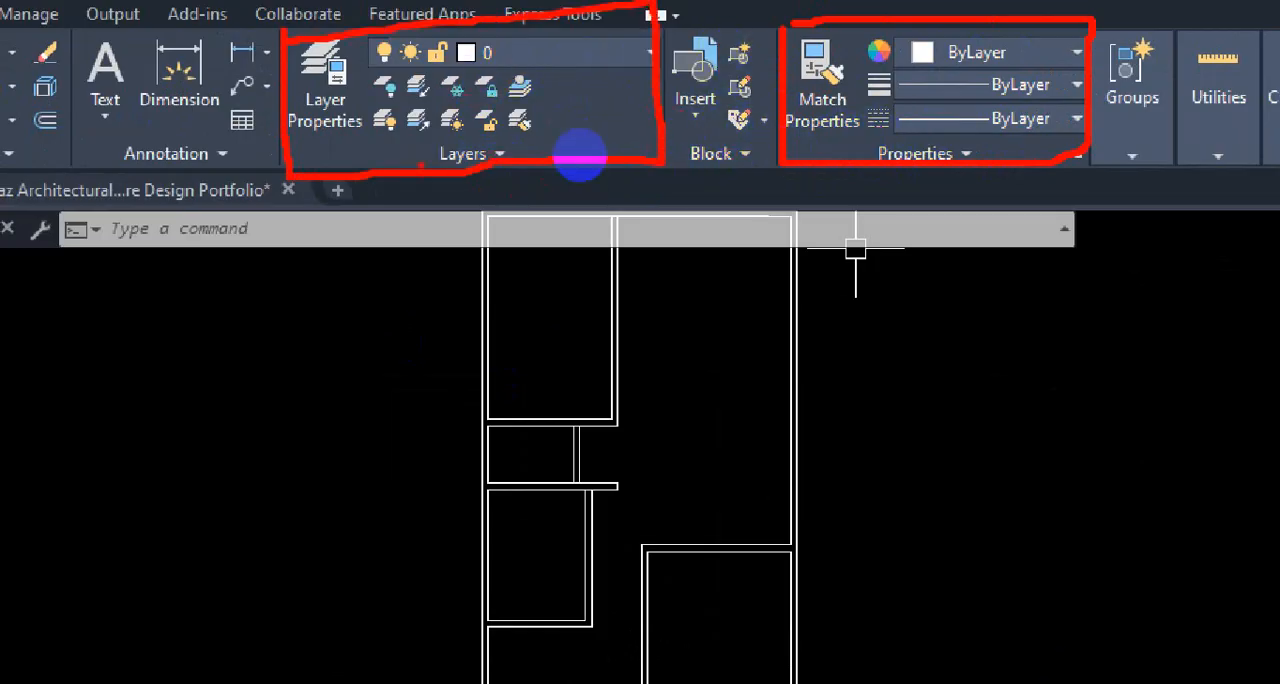
pyautogui.moveTo(273, 145)
pyautogui.mouseDown()
pyautogui.moveTo(637, 143)
pyautogui.moveTo(620, 45)
pyautogui.mouseUp()
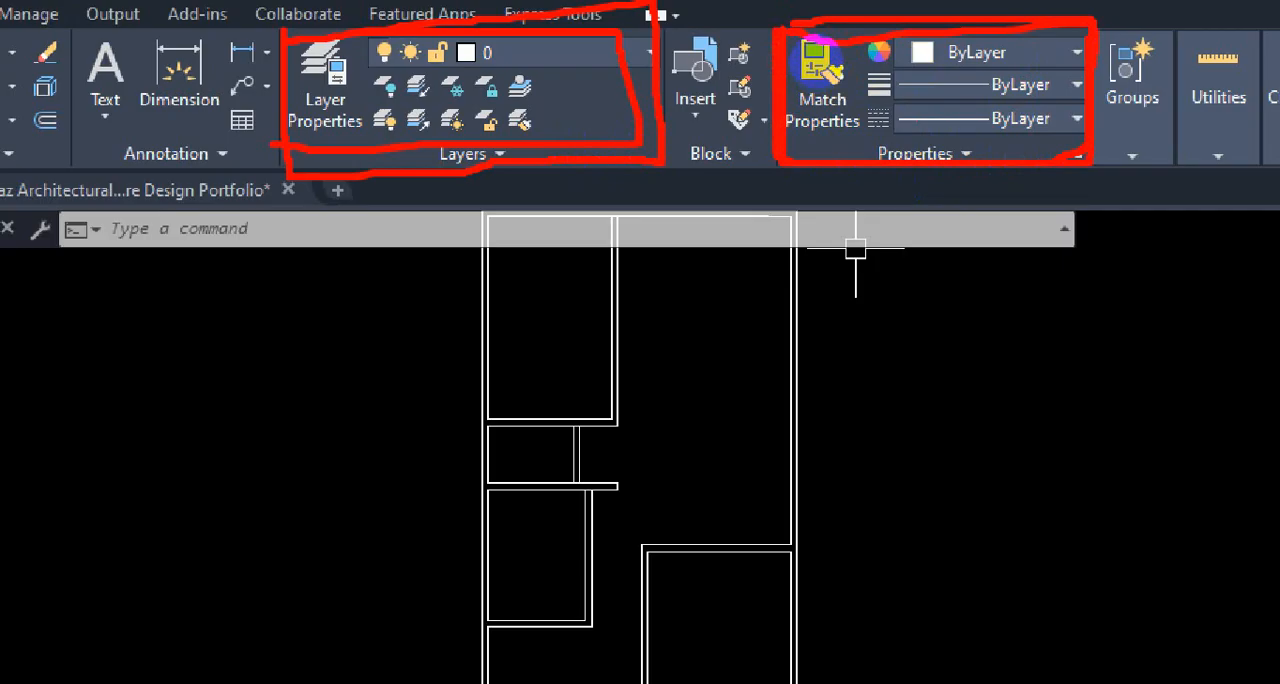
pyautogui.press('Escape')
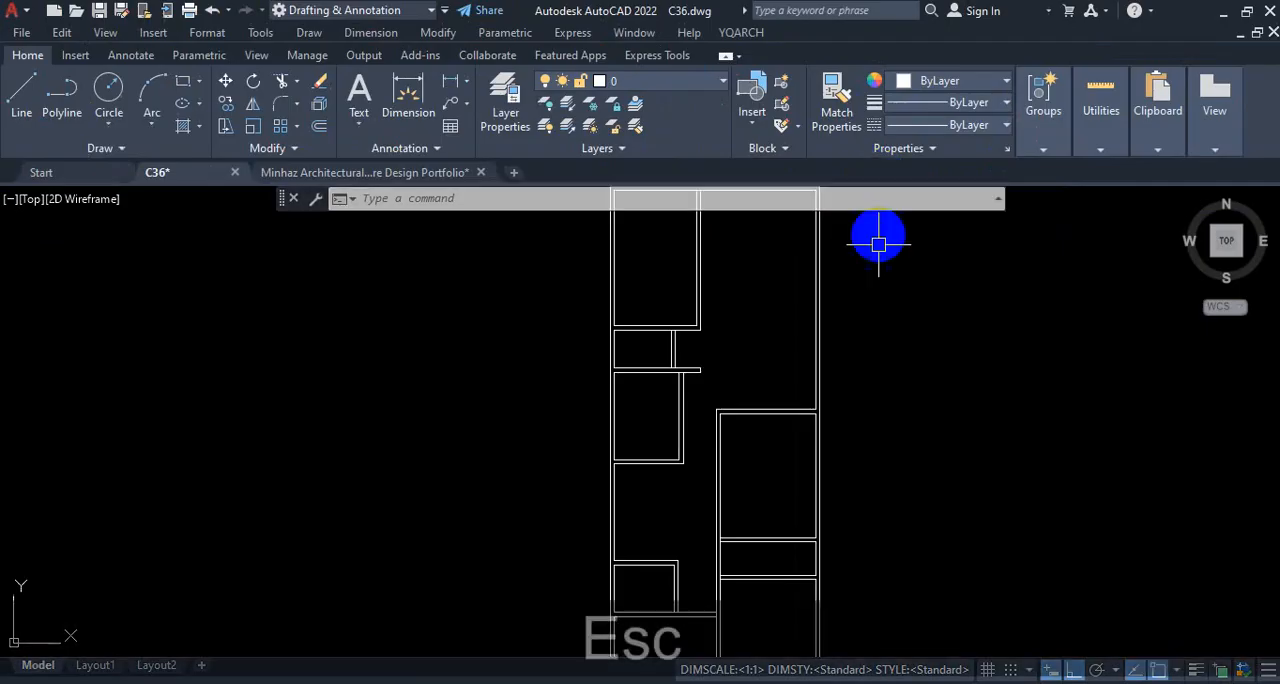
pyautogui.scroll(-5, 870, 300)
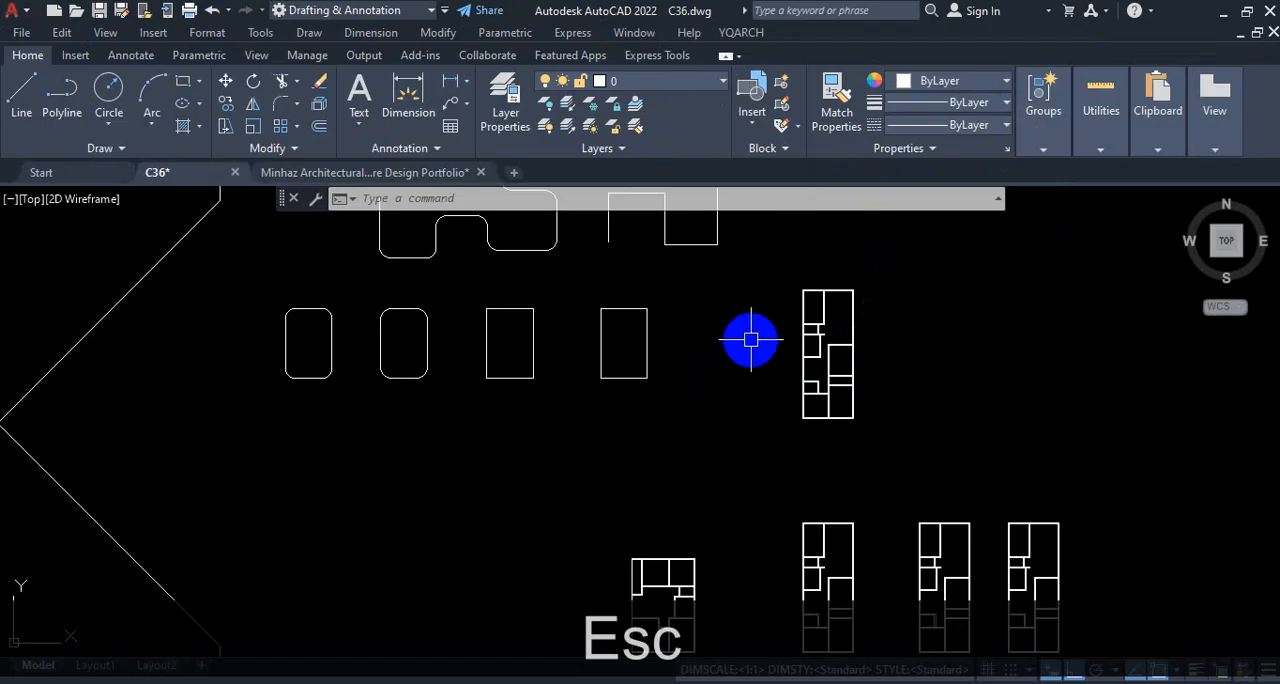
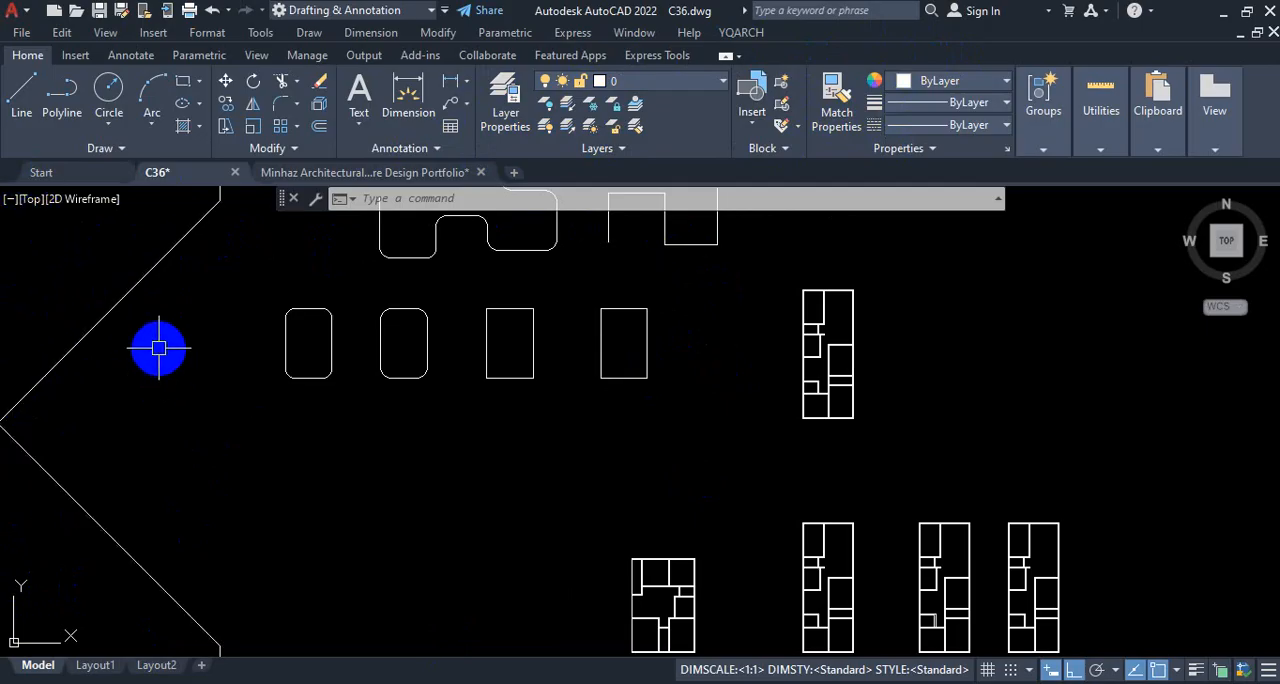
# Step: Open the Layer Properties Manager, pull it off its left anchor so it floats over the drawing, and close it
pyautogui.click(510, 116)
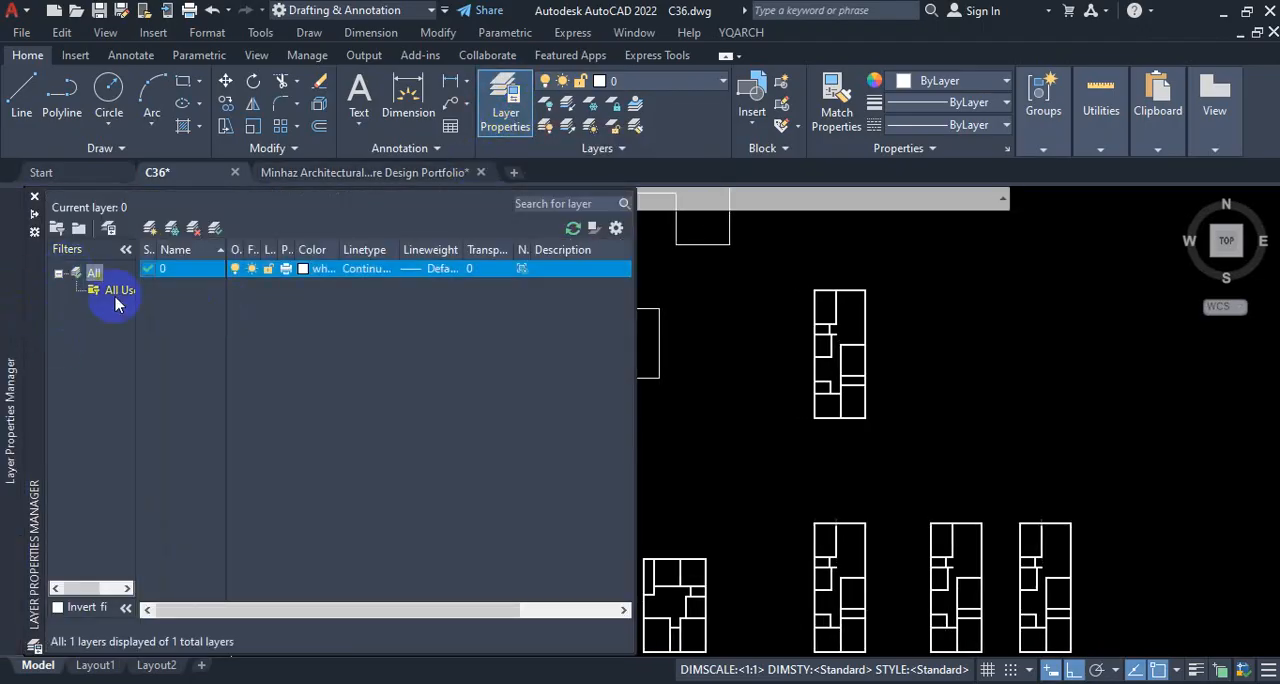
pyautogui.moveTo(36, 286)
pyautogui.mouseDown()
pyautogui.moveTo(223, 300)
pyautogui.moveTo(186, 298)
pyautogui.mouseUp()
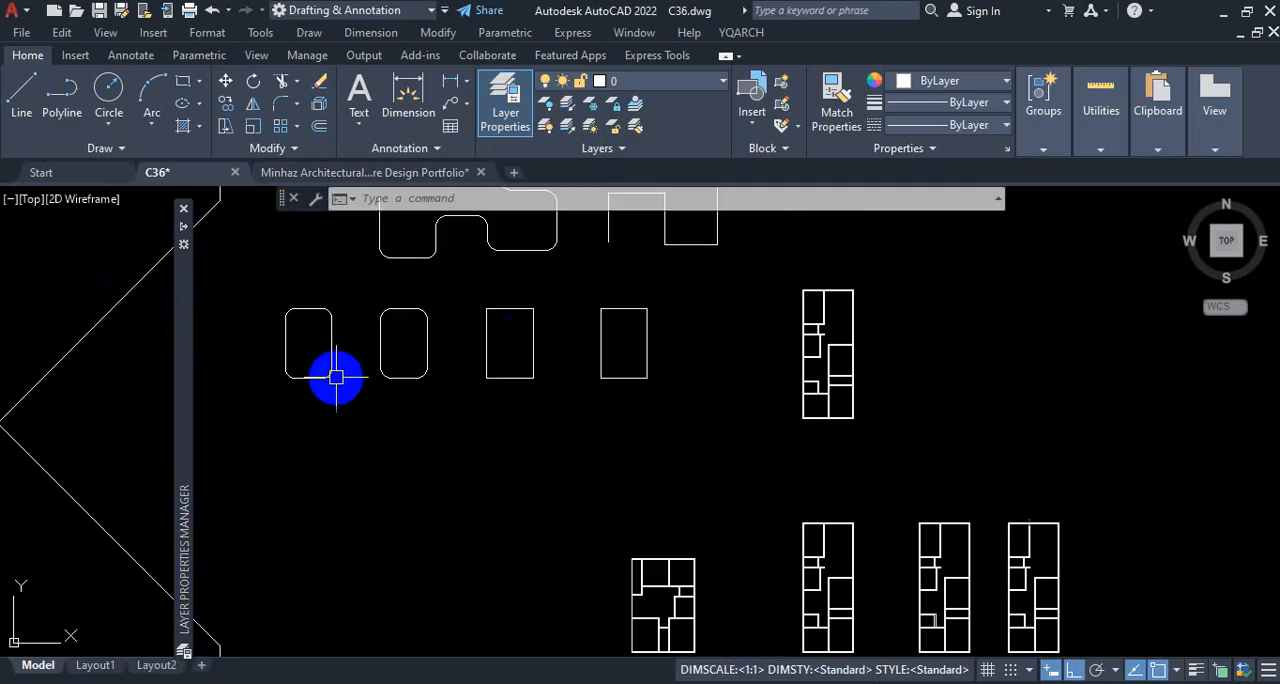
pyautogui.moveTo(178, 232)
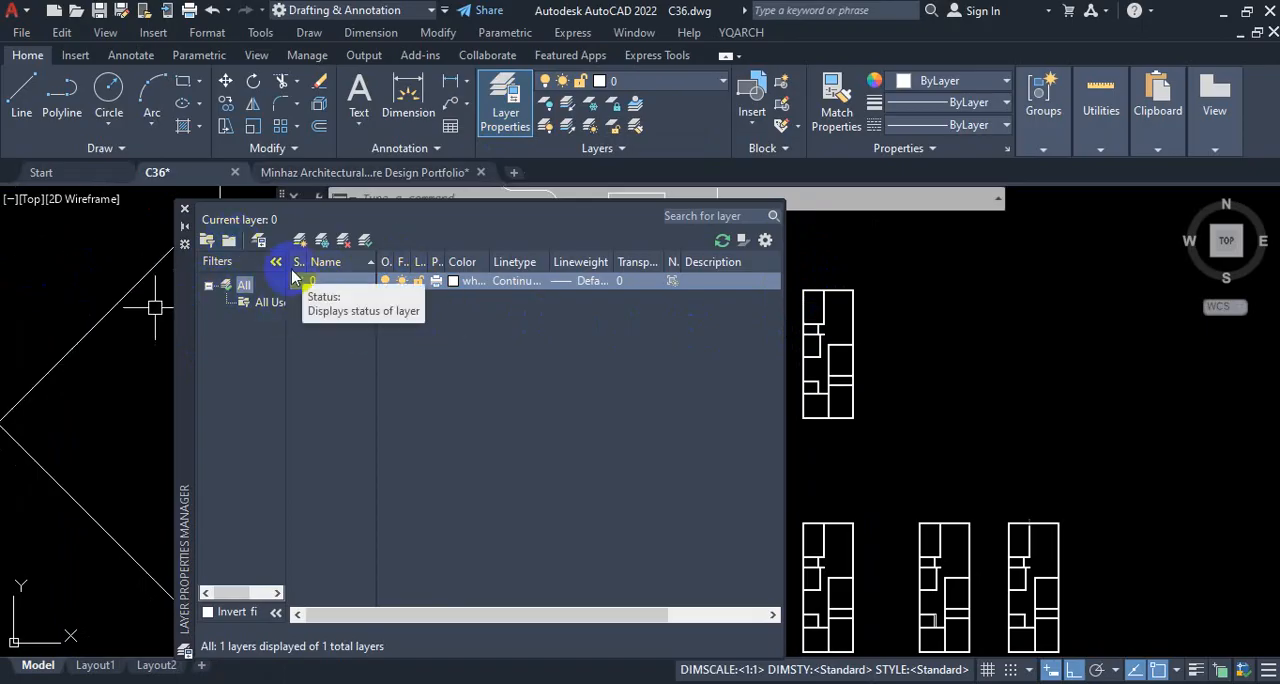
pyautogui.click(183, 207)
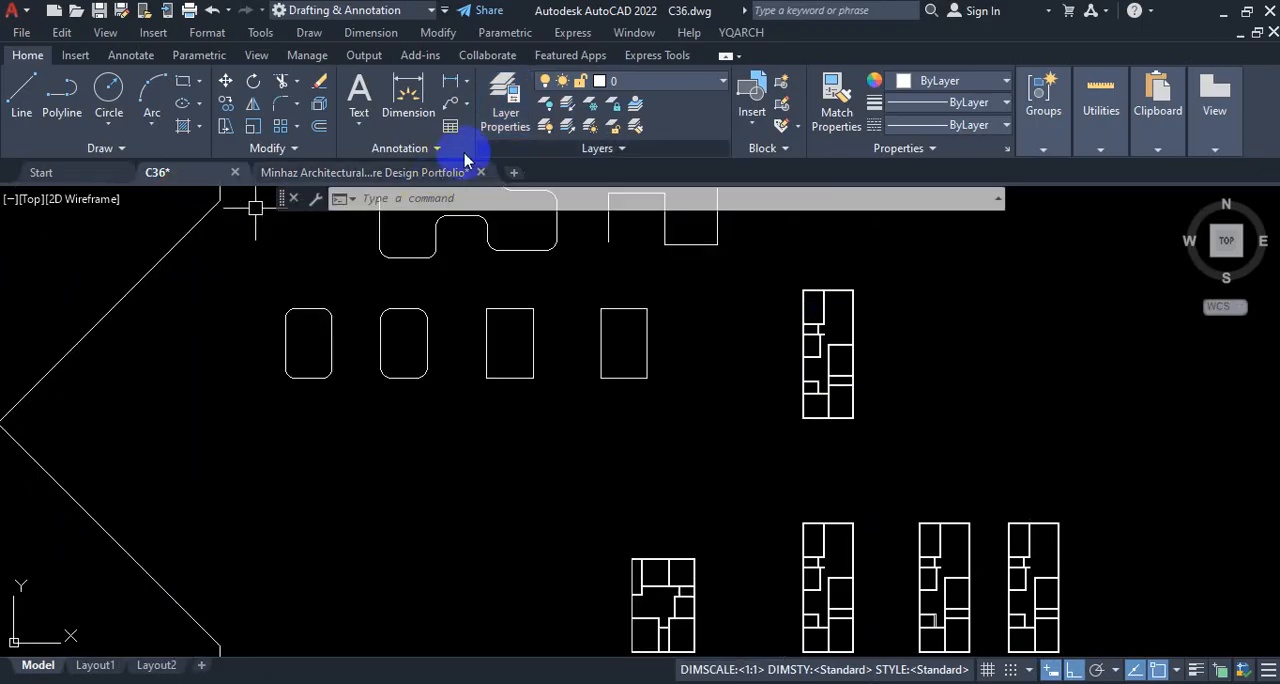
pyautogui.click(498, 117)
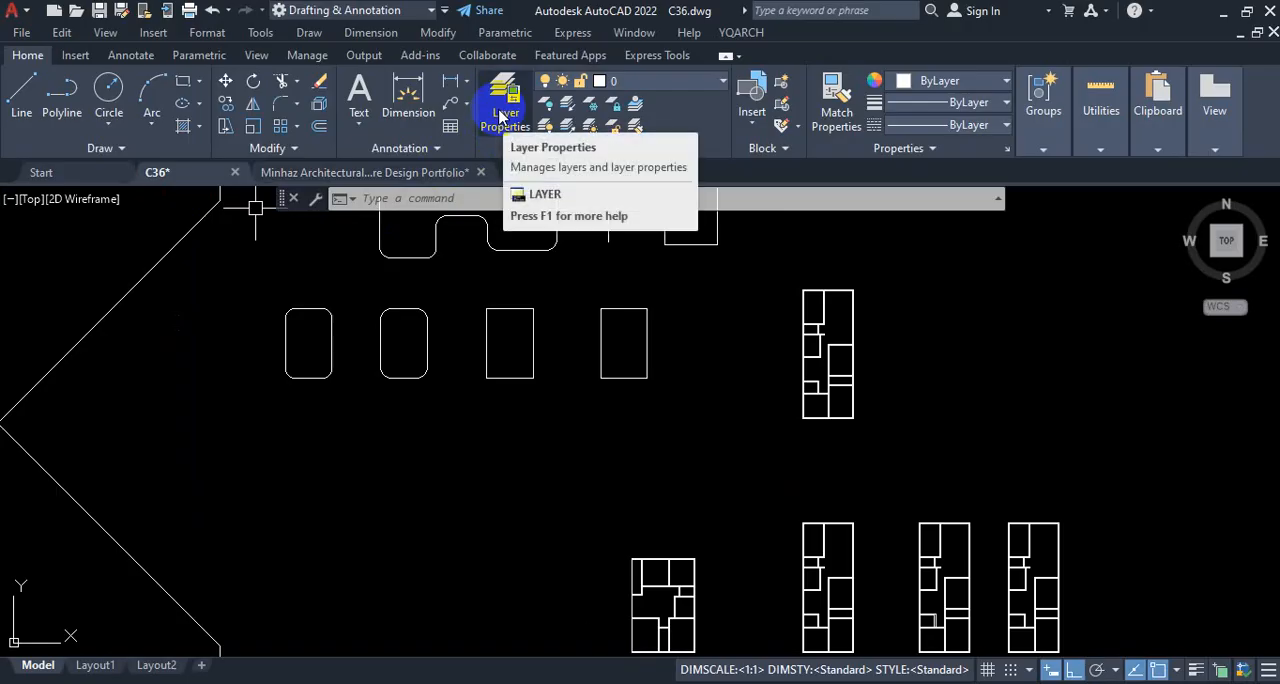
pyautogui.hotkey('ctrl', '1')
pyautogui.moveTo(498, 105)
pyautogui.mouseDown()
pyautogui.moveTo(449, 88)
pyautogui.moveTo(529, 100)
pyautogui.moveTo(498, 310)
pyautogui.moveTo(547, 337)
pyautogui.moveTo(580, 319)
pyautogui.mouseUp()
pyautogui.press('Escape')
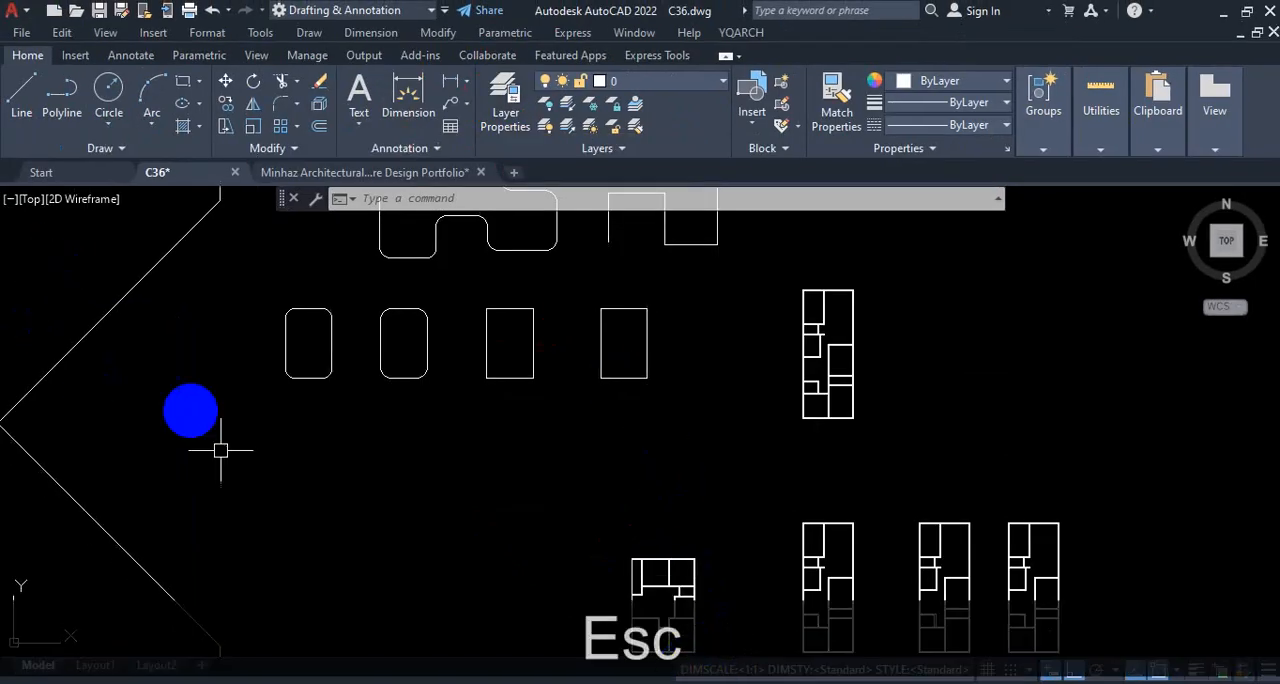
# Step: Open the Layer Properties Manager with the LA command alias and close it again
pyautogui.write('la')
pyautogui.press('Return')
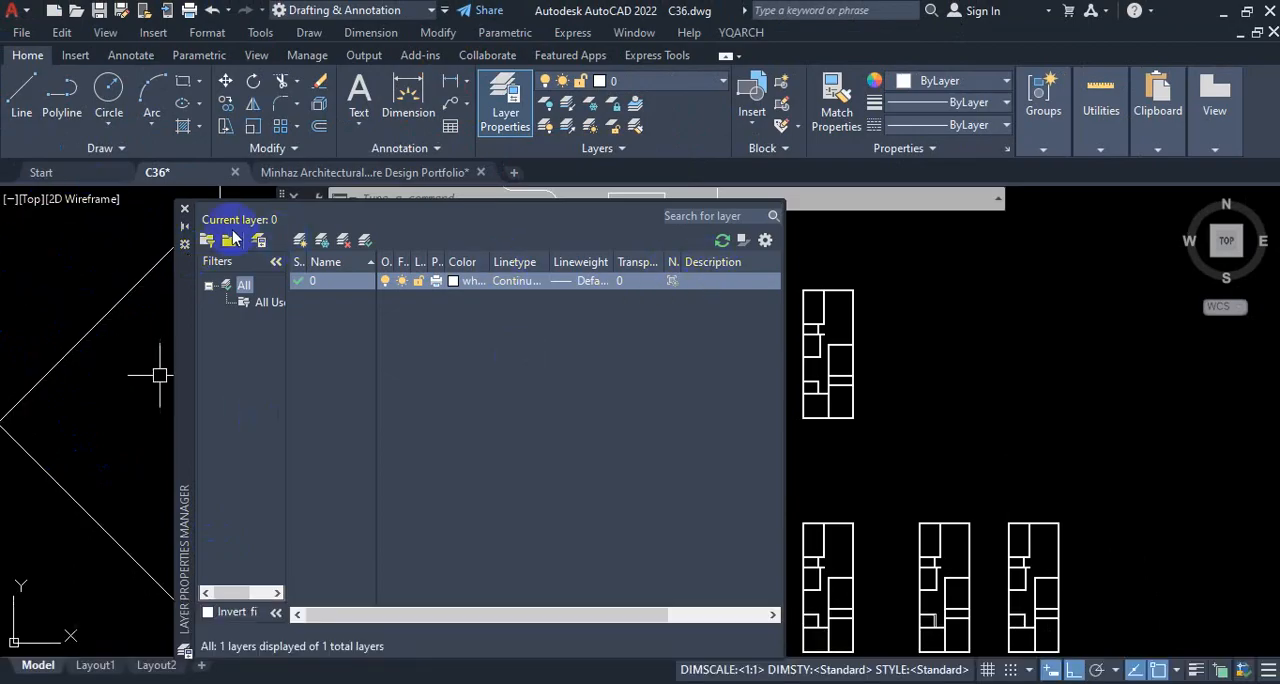
pyautogui.click(184, 210)
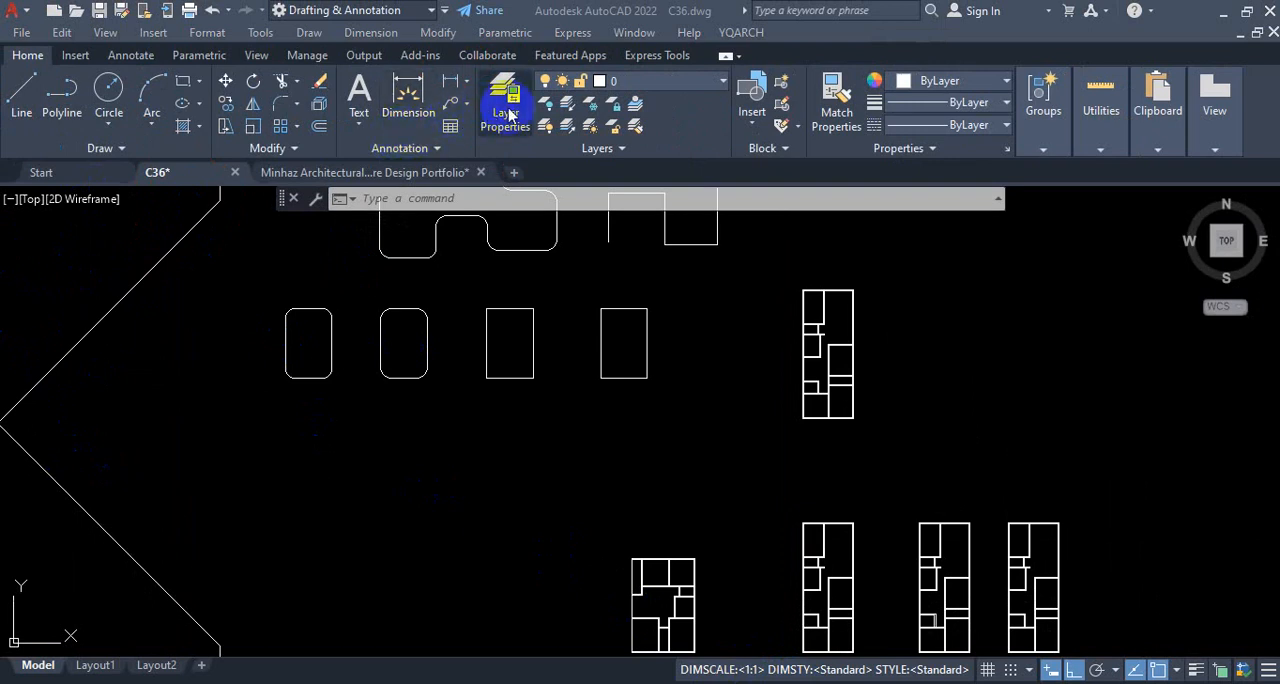
# Step: Open the Layer Properties Manager with the LA alias, dock it on the left, and pull it out as a floating palette
pyautogui.write('la')
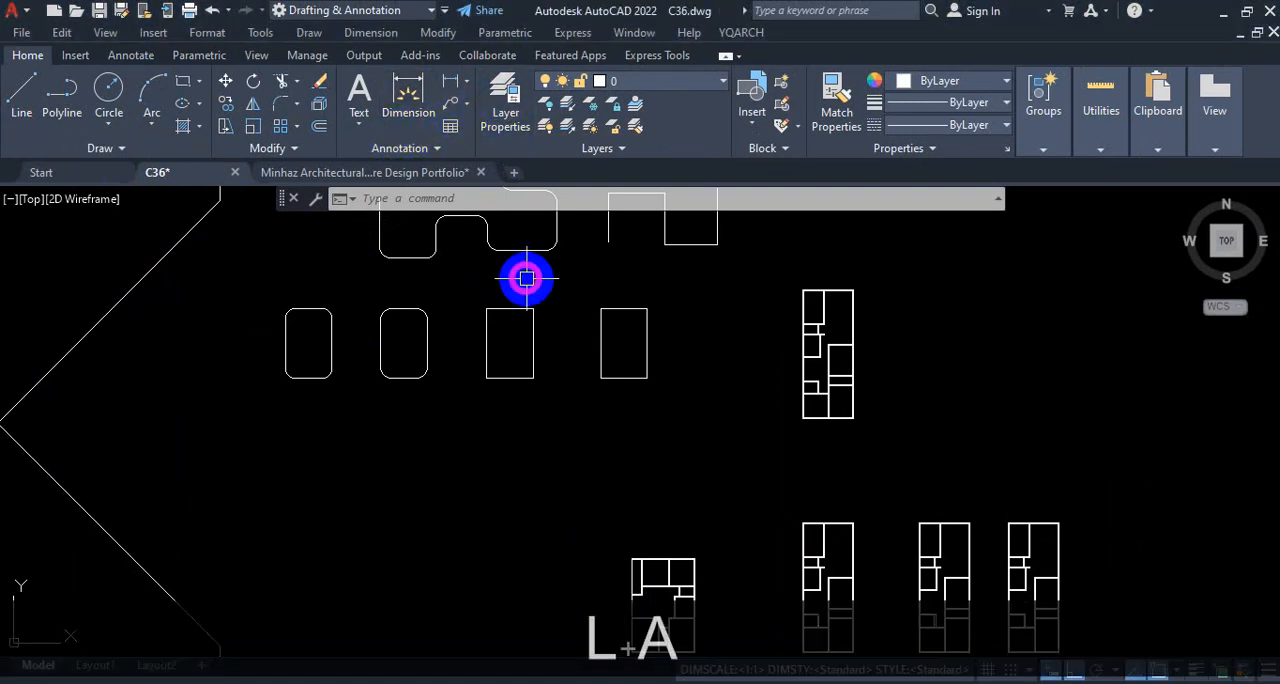
pyautogui.press('Escape')
pyautogui.write('la')
pyautogui.press('Return')
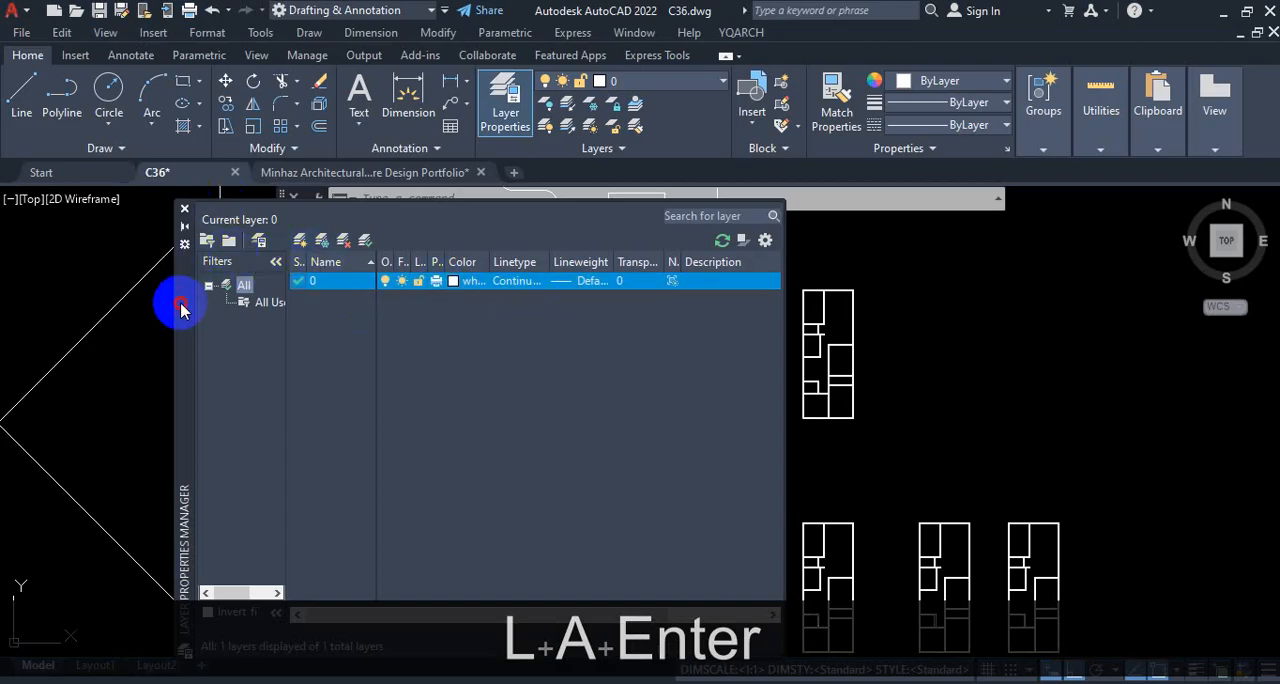
pyautogui.moveTo(180, 300); pyautogui.dragTo(8, 278)
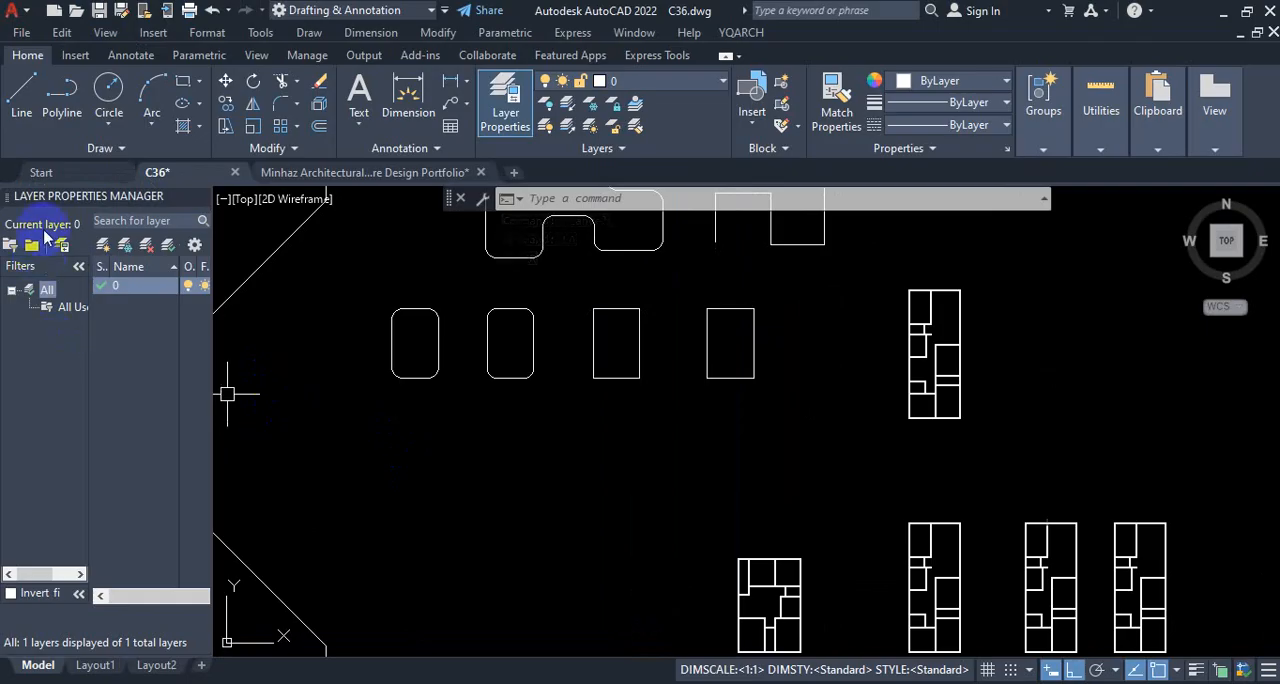
pyautogui.moveTo(8, 202); pyautogui.dragTo(343, 257)
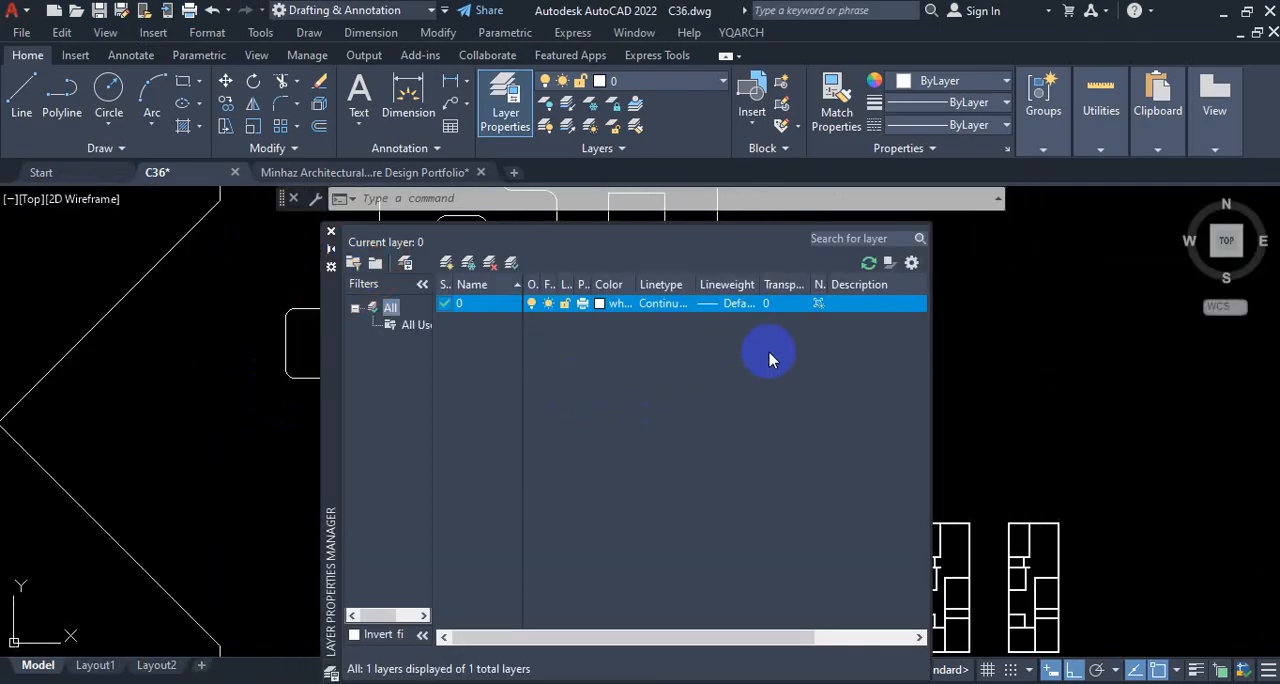
# Step: Dock the floating Layer Properties Manager along the left side of the drawing area
pyautogui.hotkey('ctrl', '1')
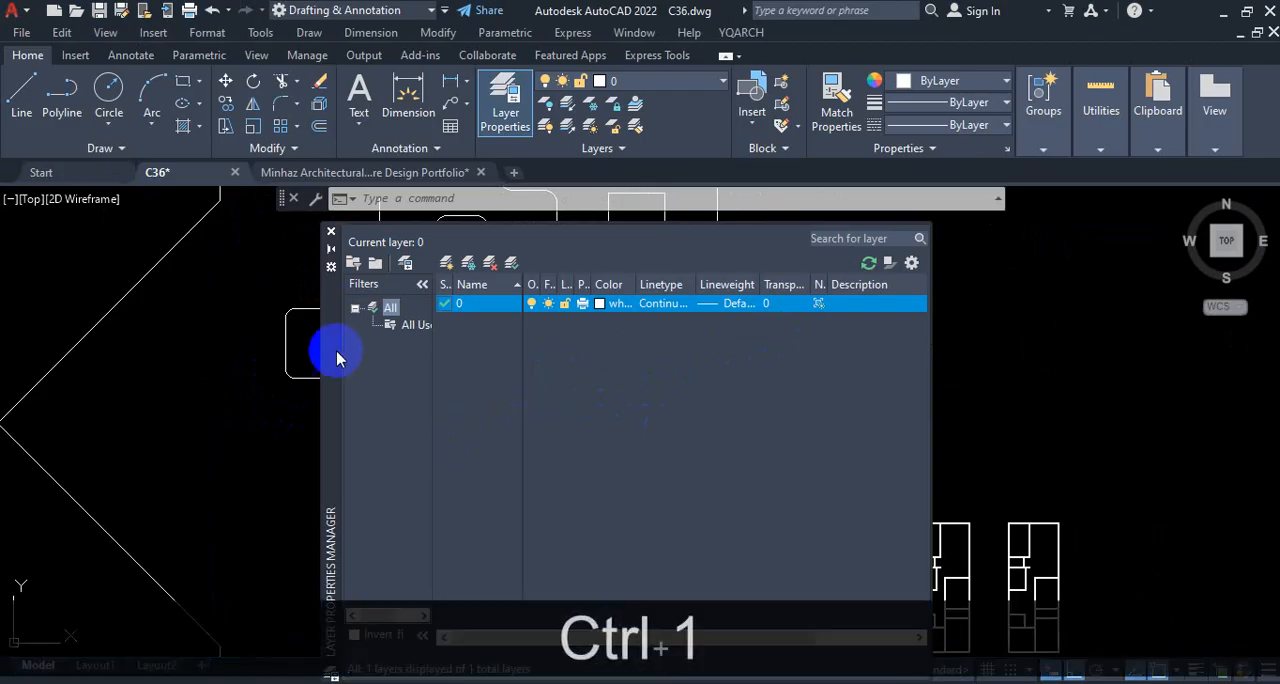
pyautogui.moveTo(323, 216)
pyautogui.mouseDown()
pyautogui.moveTo(314, 391)
pyautogui.moveTo(323, 223)
pyautogui.moveTo(318, 276)
pyautogui.moveTo(352, 285)
pyautogui.moveTo(120, 263)
pyautogui.moveTo(22, 281)
pyautogui.mouseUp()
pyautogui.press('Escape')
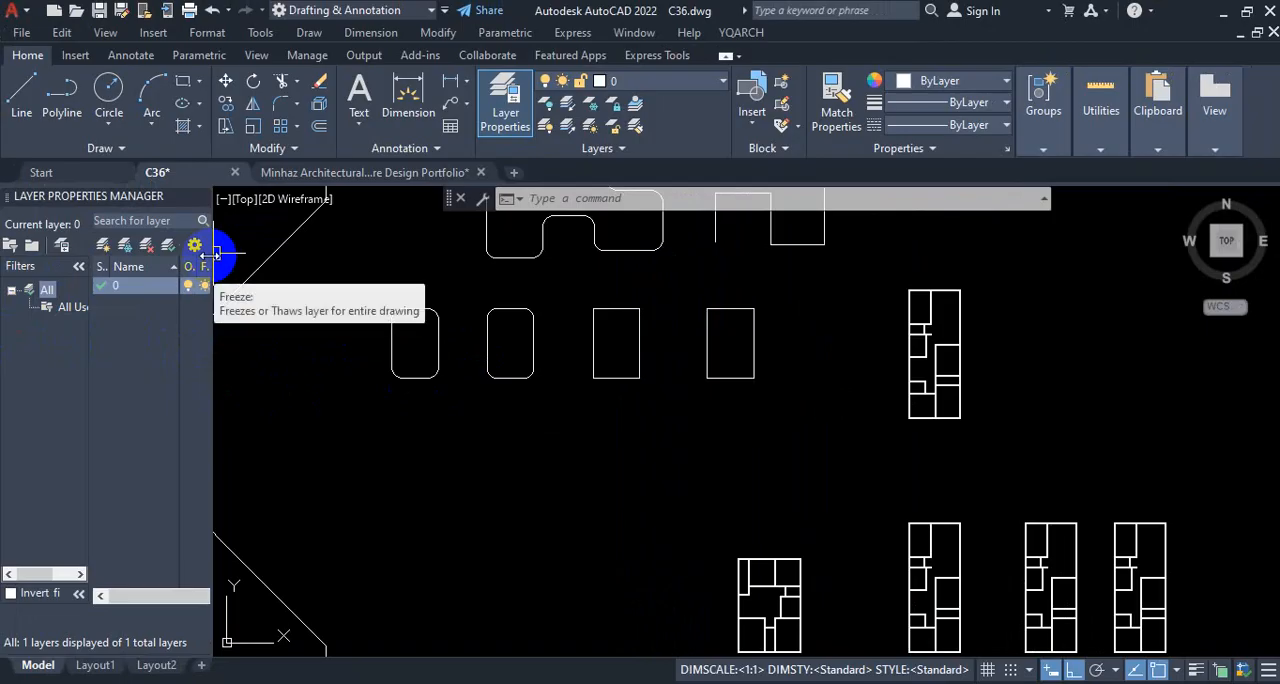
# Step: Widen the docked Layer Properties Manager to expose more property columns, and shrink its stretched Freeze column
pyautogui.moveTo(209, 256); pyautogui.dragTo(357, 255)
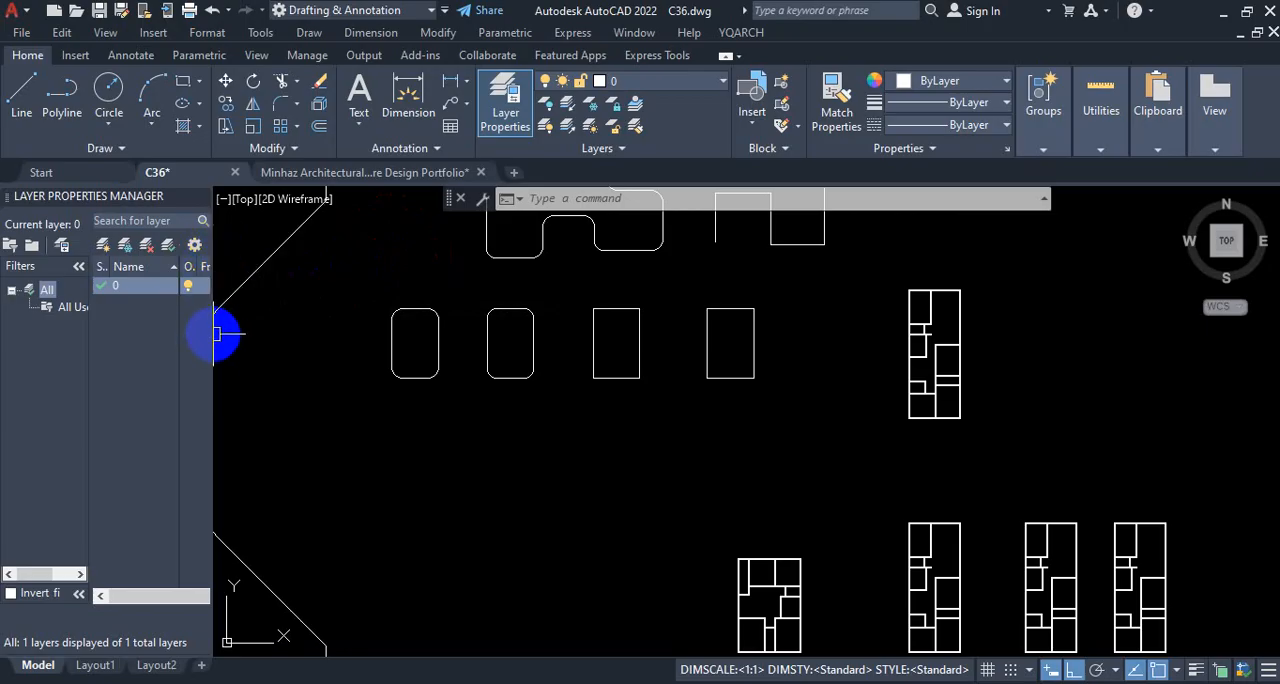
pyautogui.moveTo(213, 335)
pyautogui.mouseDown()
pyautogui.moveTo(392, 350)
pyautogui.moveTo(438, 338)
pyautogui.mouseUp()
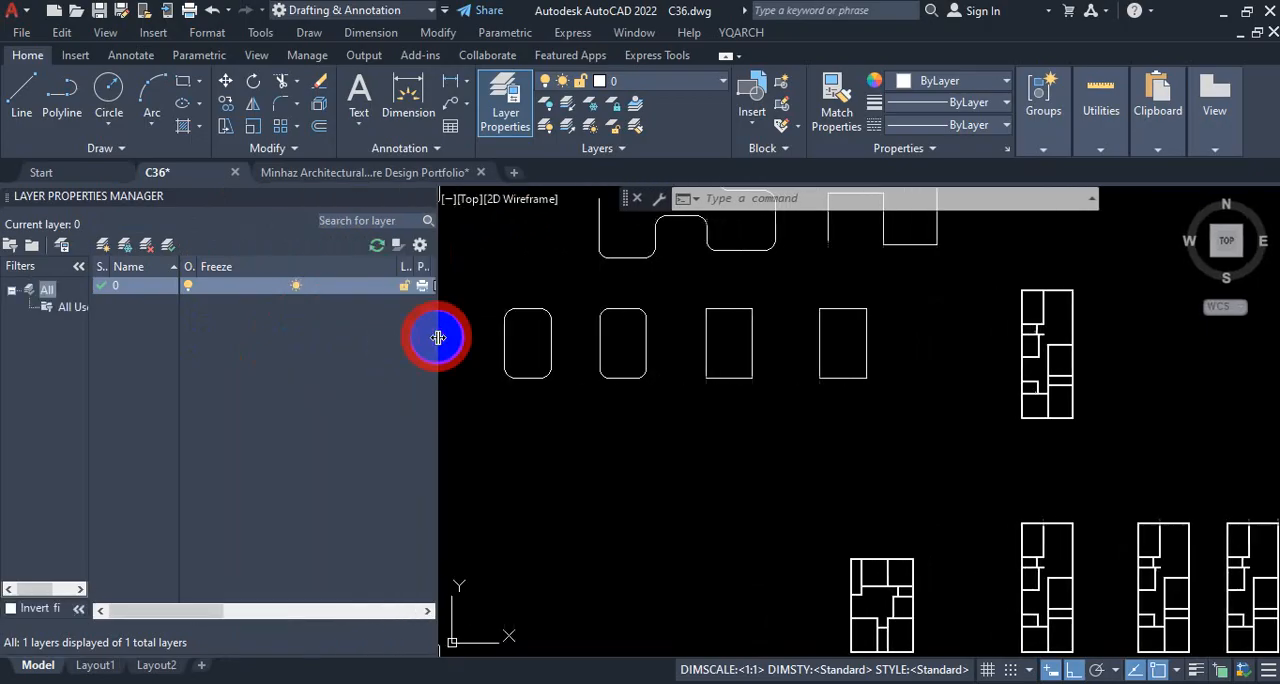
pyautogui.click(392, 285)
pyautogui.moveTo(398, 266); pyautogui.dragTo(215, 270)
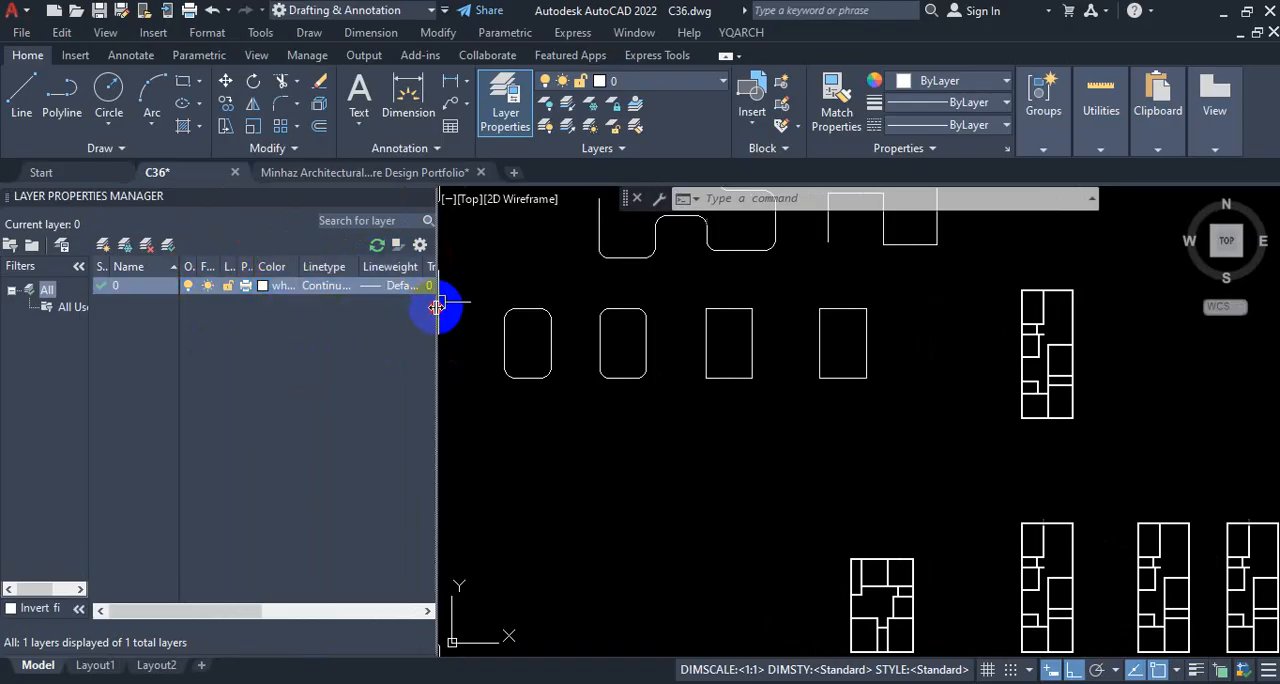
pyautogui.moveTo(437, 305); pyautogui.dragTo(514, 300)
pyautogui.scroll(-2, 598, 392)
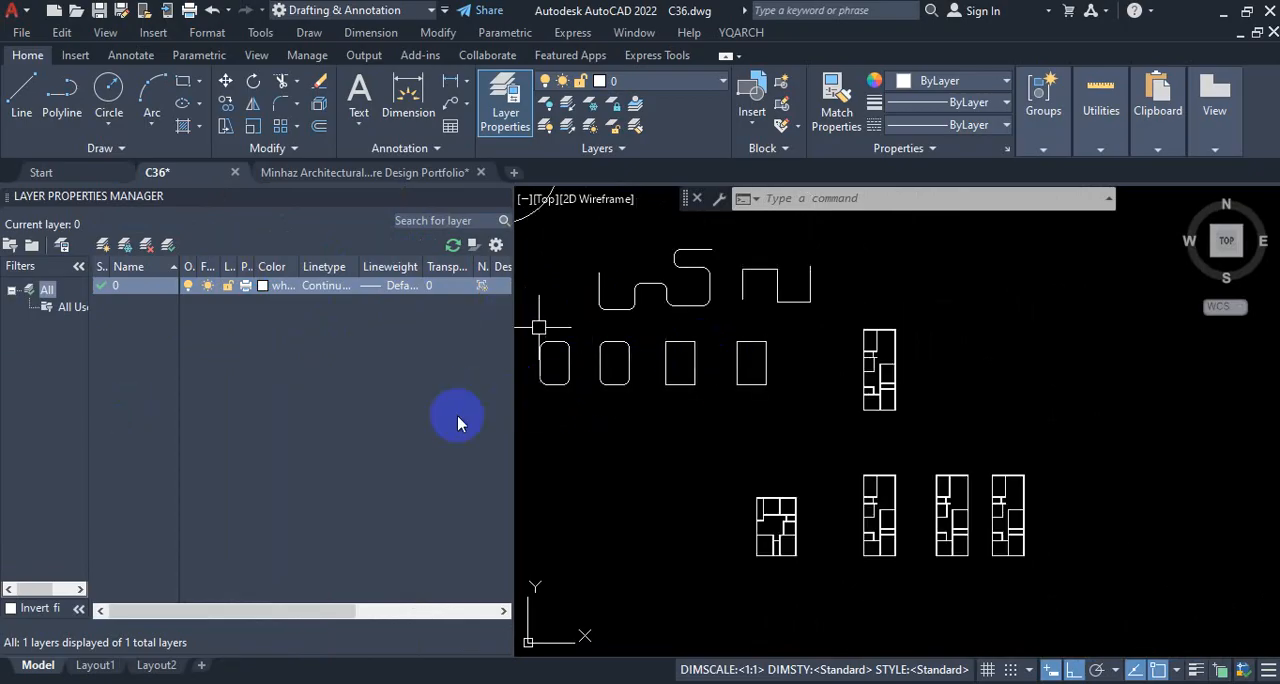
pyautogui.scroll(-2, 733, 456)
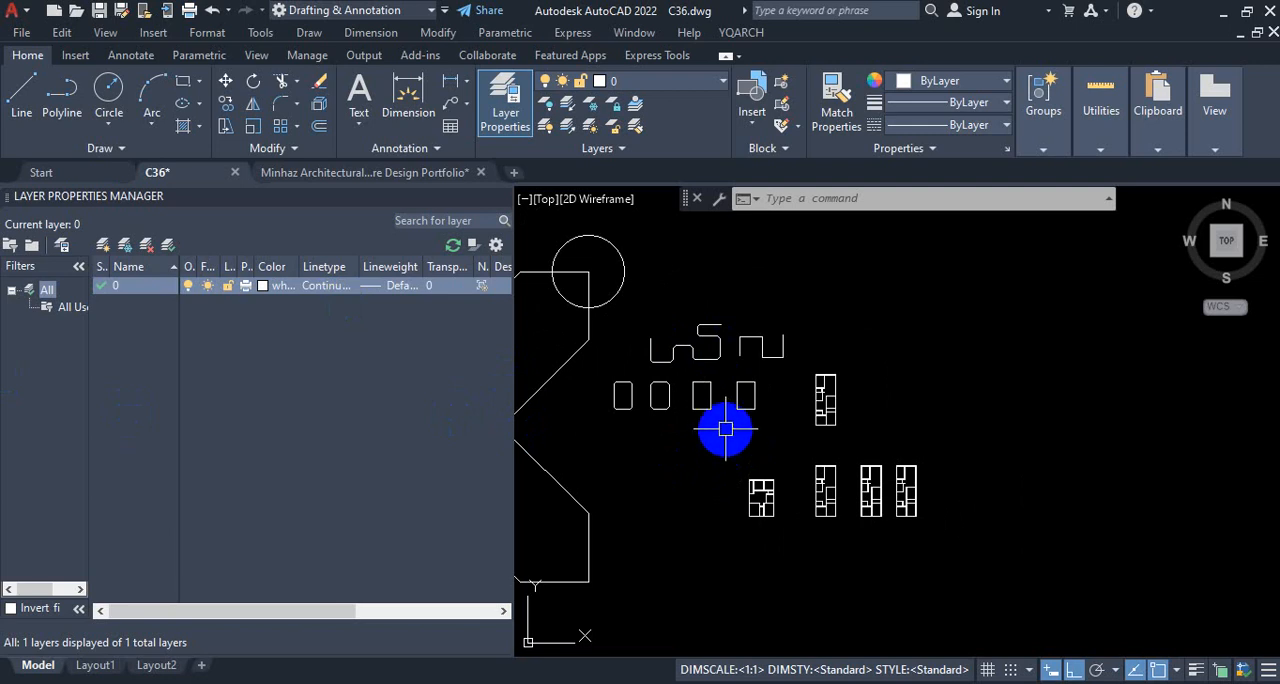
pyautogui.press('ctrl')
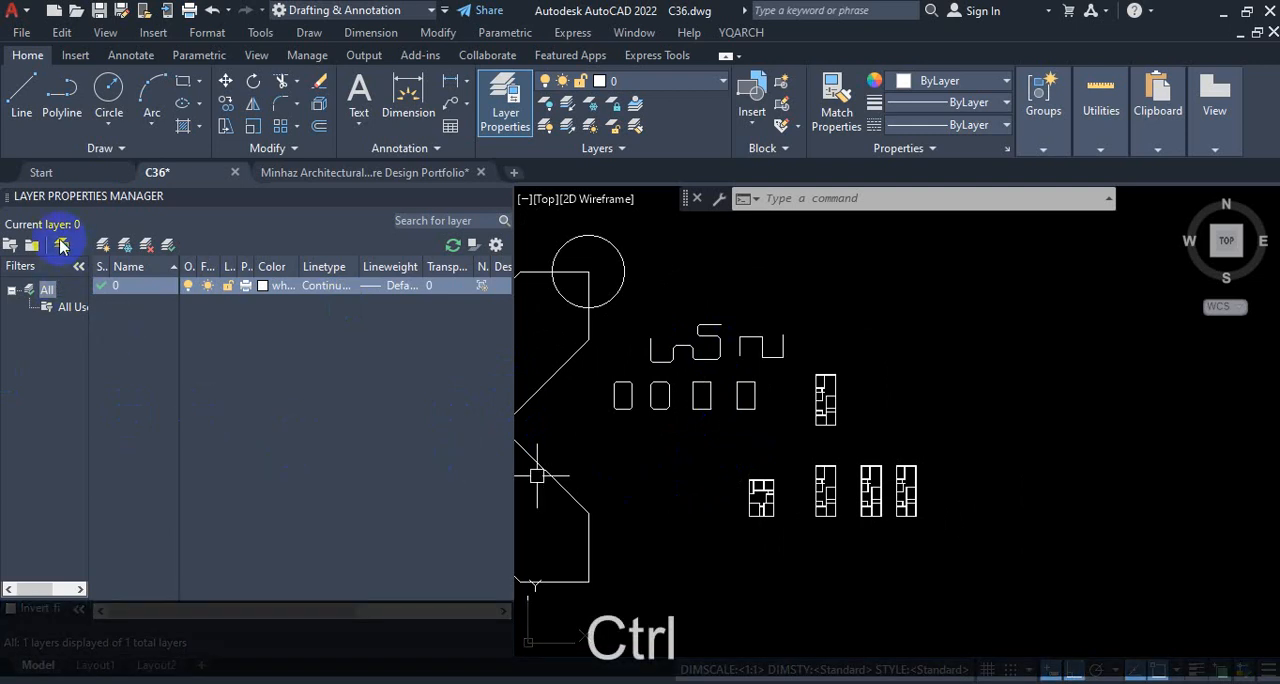
pyautogui.hotkey('ctrl', '1')
pyautogui.click(36, 190)
pyautogui.moveTo(15, 205)
pyautogui.mouseDown()
pyautogui.moveTo(176, 205)
pyautogui.moveTo(14, 187)
pyautogui.moveTo(10, 200)
pyautogui.mouseUp()
pyautogui.press('Escape')
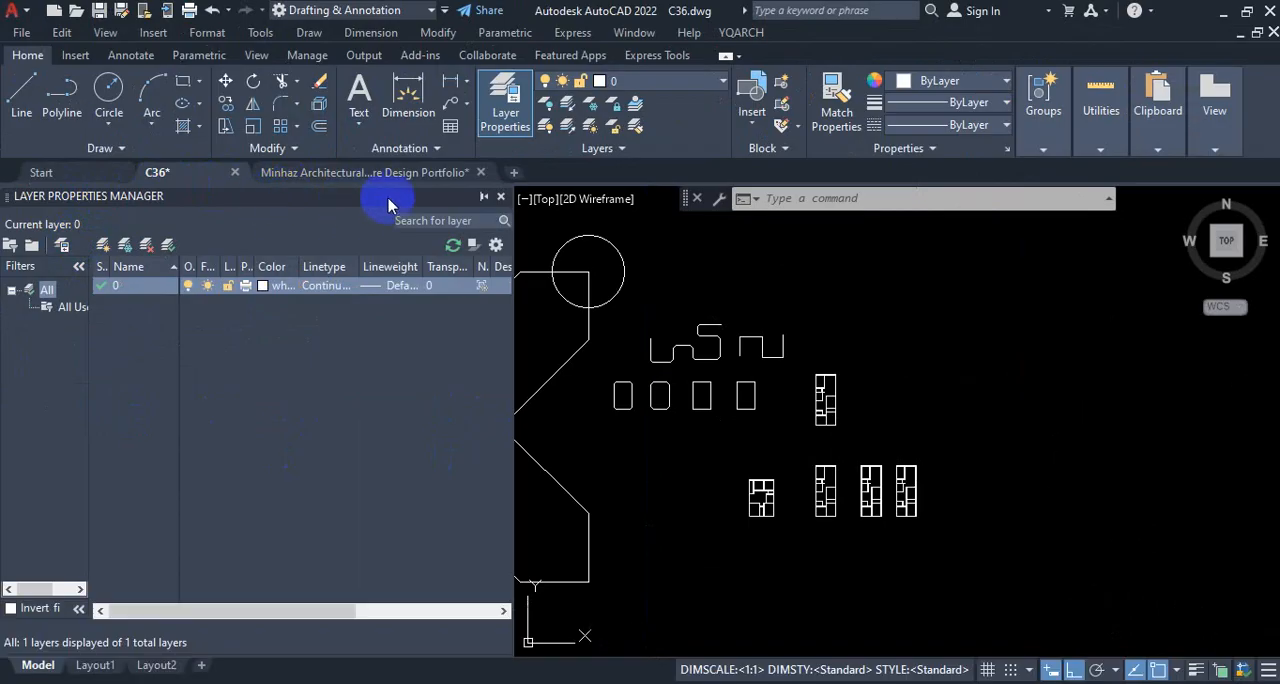
# Step: Set the docked Layer Properties Manager to auto-hide, expand it from its collapsed strip, and close it
pyautogui.click(484, 198)
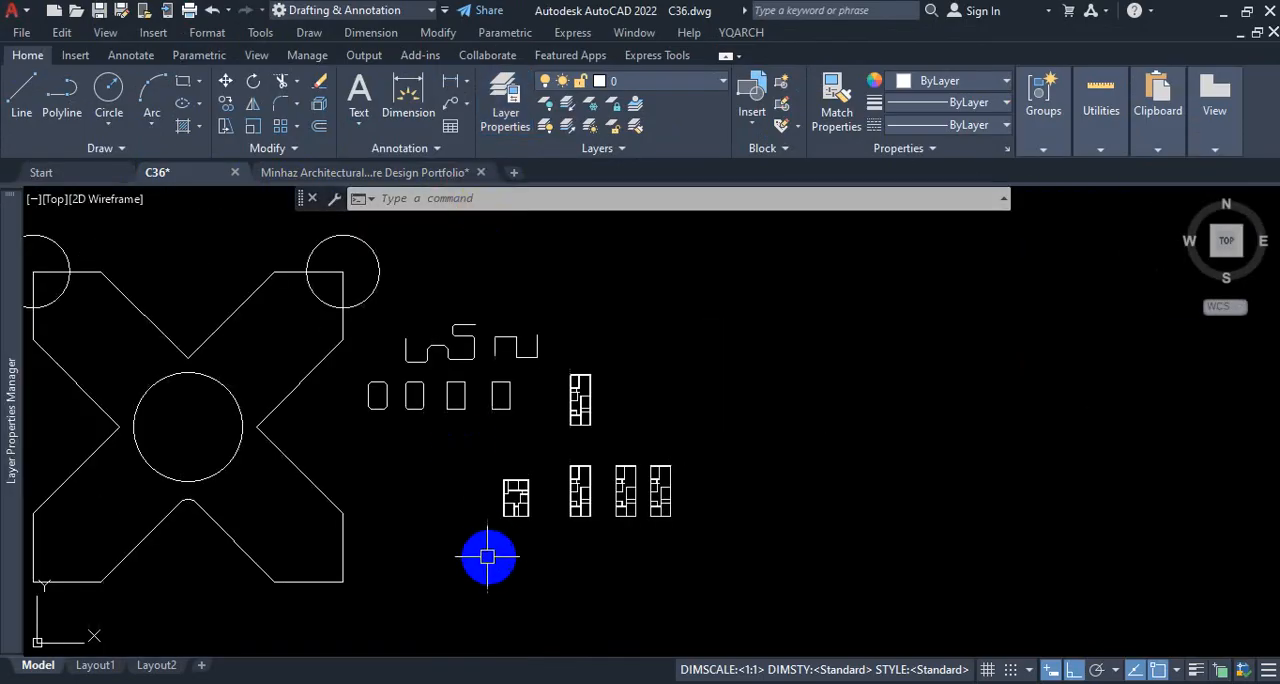
pyautogui.scroll(-2, 604, 423)
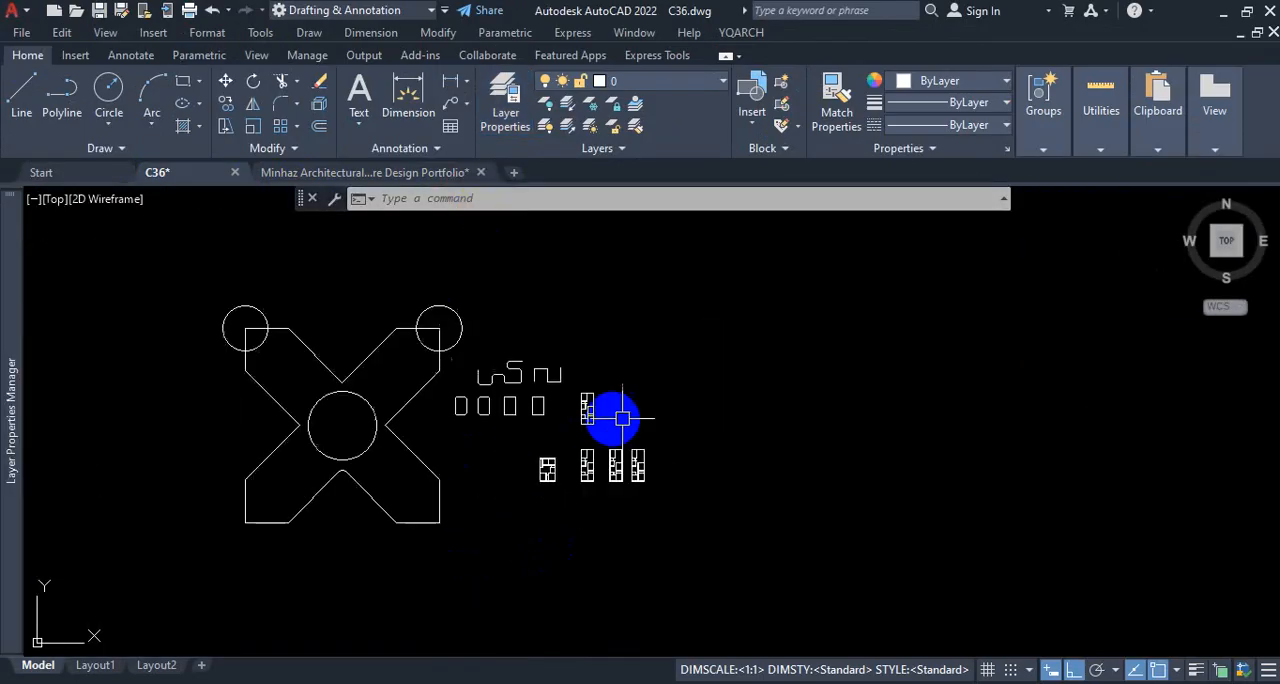
pyautogui.moveTo(6, 456)
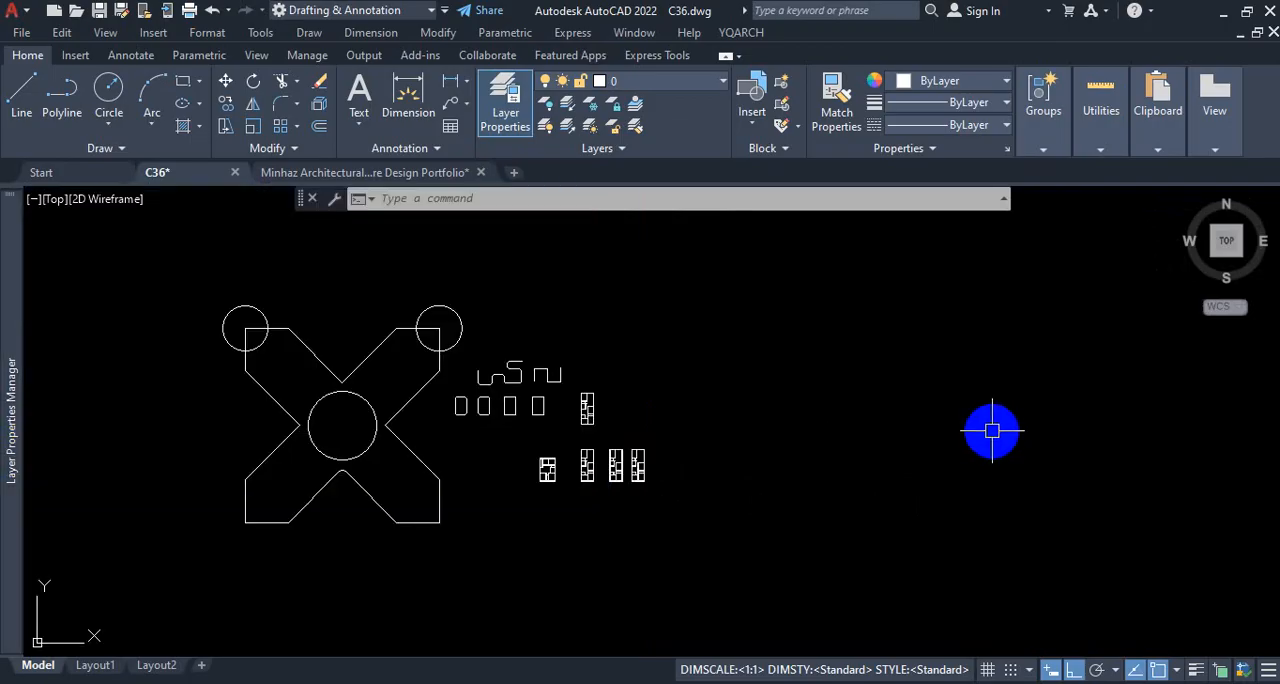
pyautogui.moveTo(4, 316)
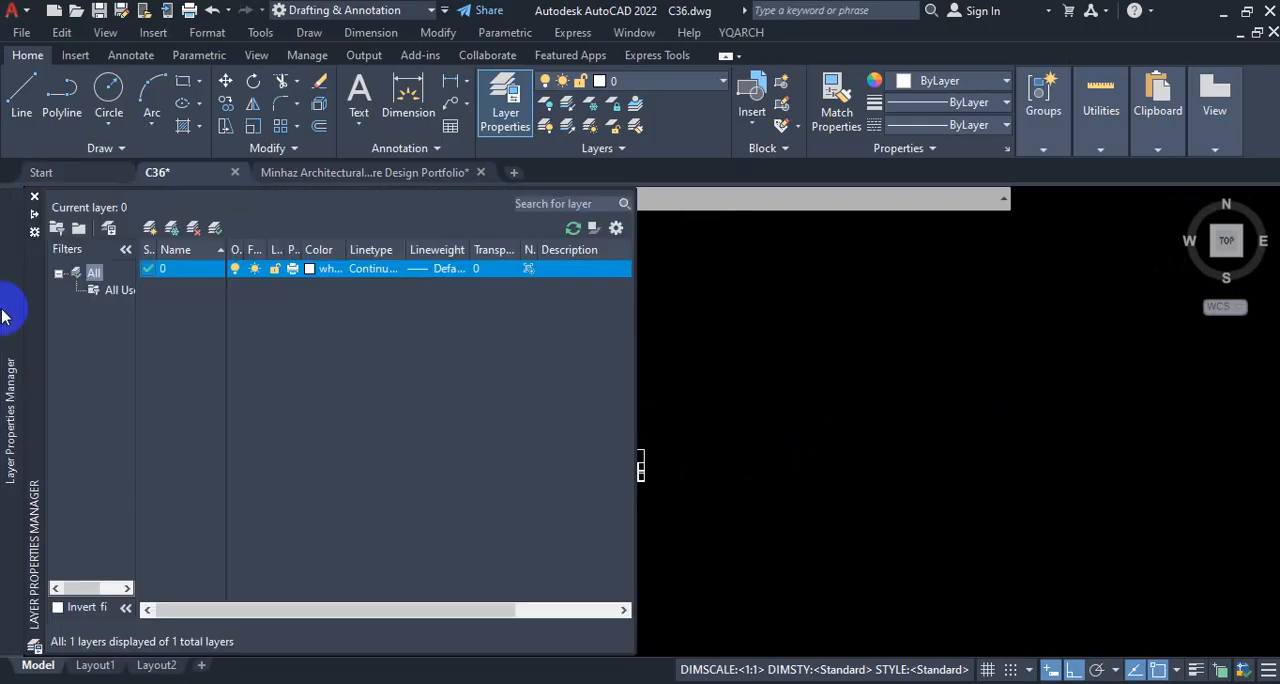
pyautogui.click(34, 198)
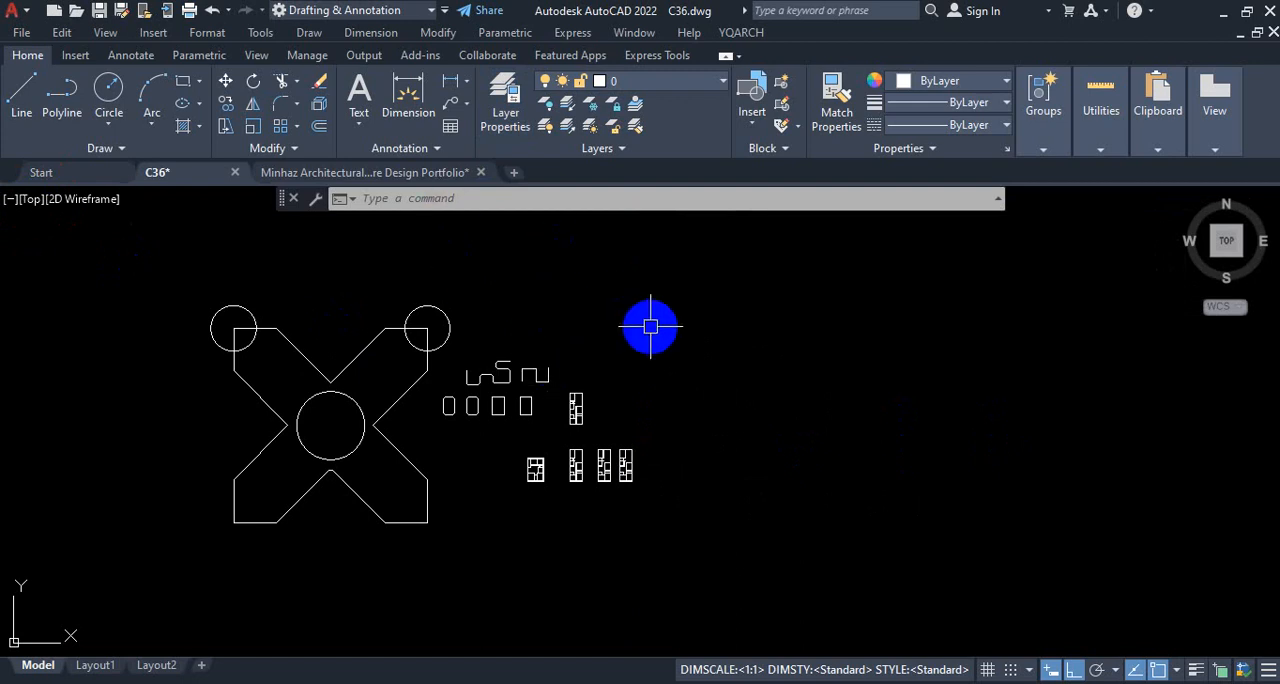
# Step: Reopen the Layer Properties Manager with the LA command alias
pyautogui.write('la')
pyautogui.press('Return')
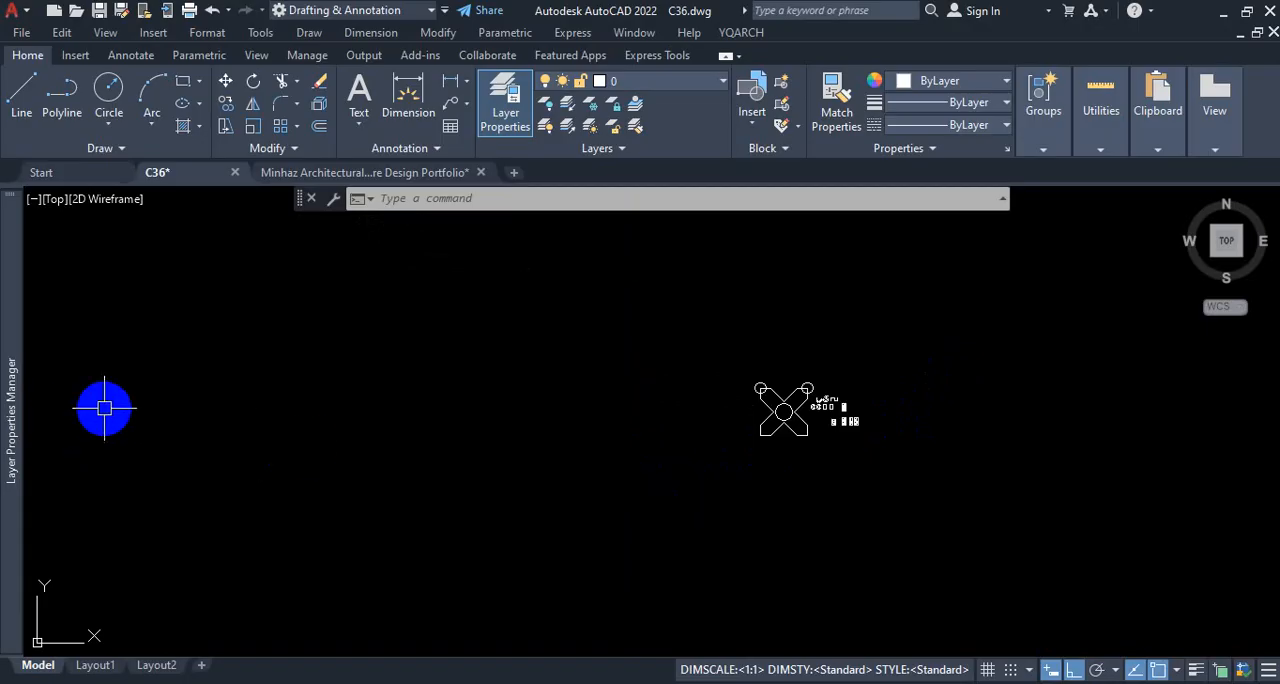
pyautogui.scroll(4, 900, 380)
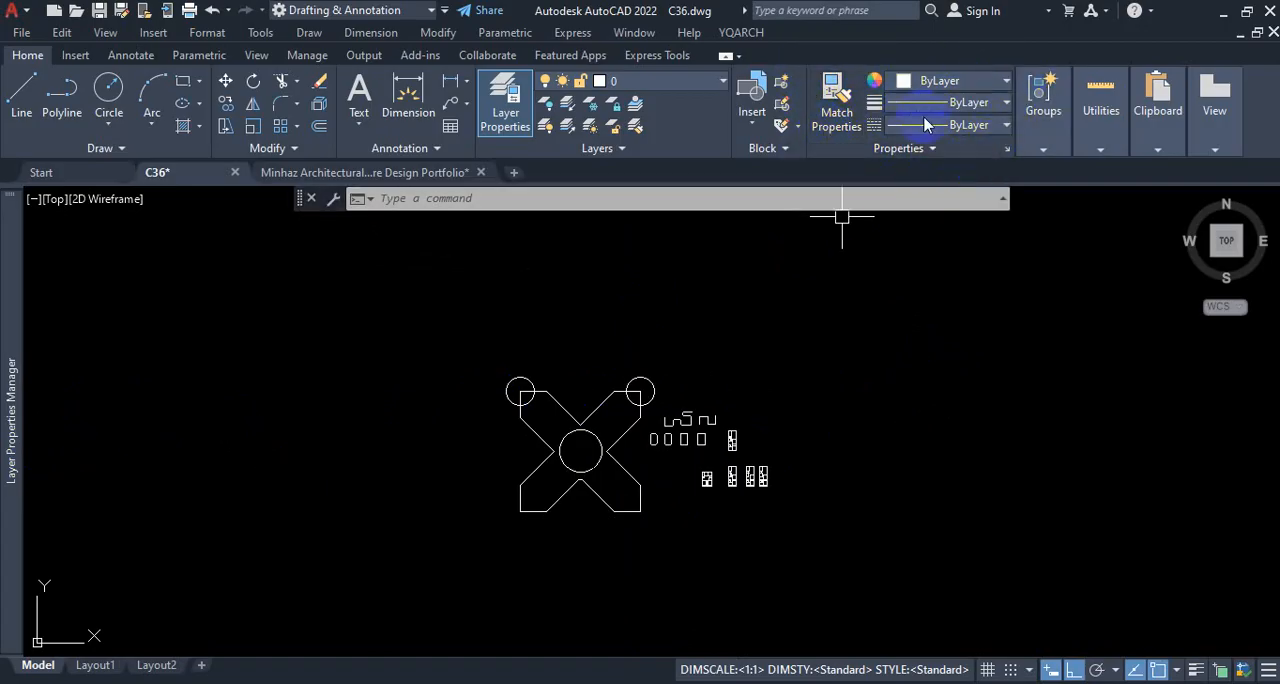
pyautogui.hotkey('ctrl', '1')
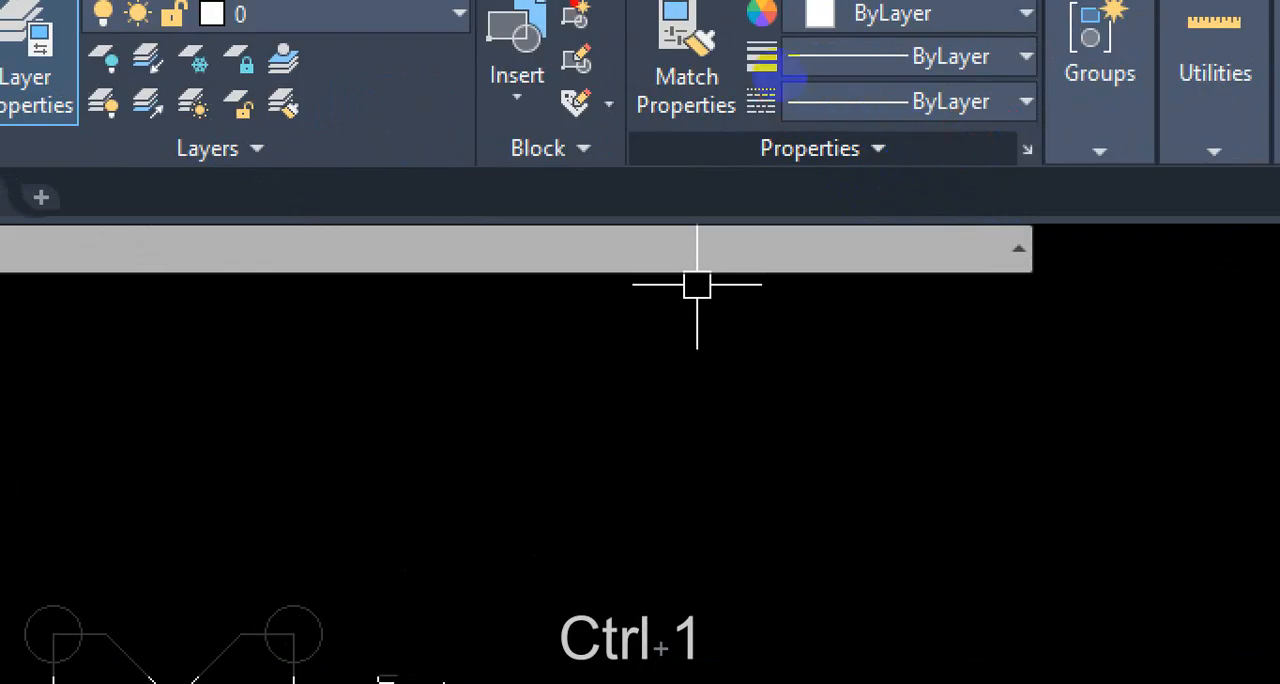
pyautogui.moveTo(562, 5)
pyautogui.mouseDown()
pyautogui.moveTo(608, 221)
pyautogui.moveTo(1094, 52)
pyautogui.moveTo(760, 9)
pyautogui.mouseUp()
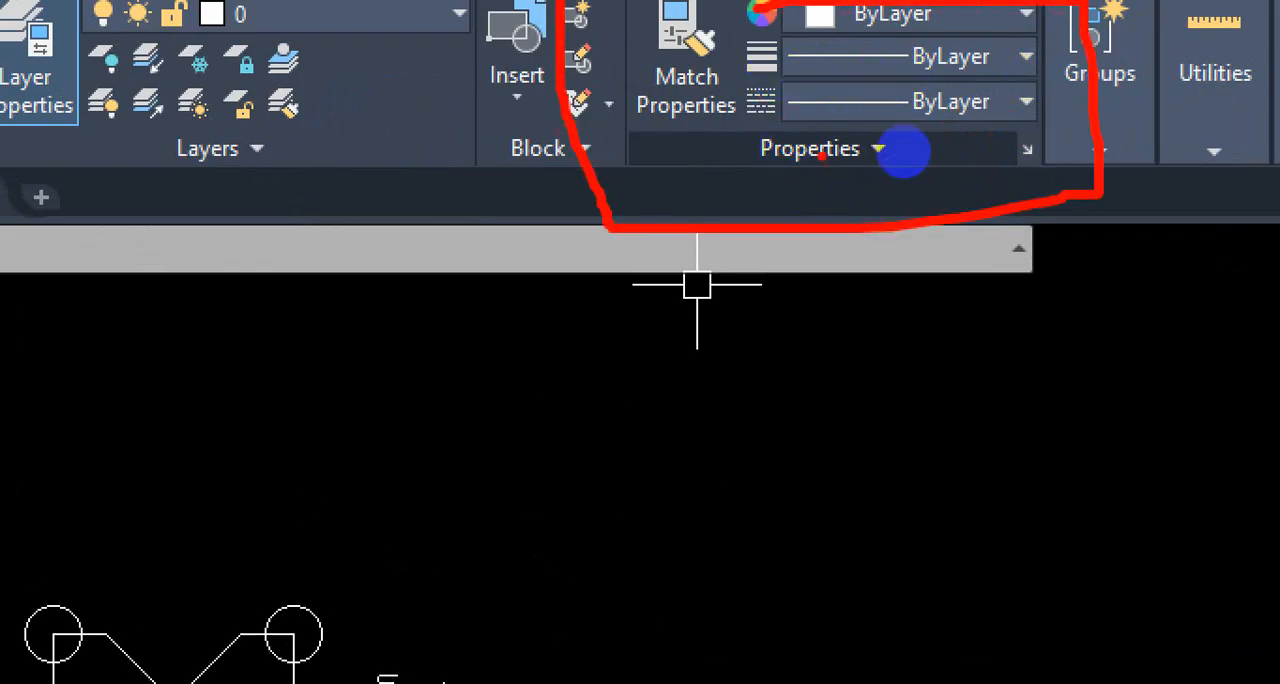
pyautogui.moveTo(822, 155); pyautogui.dragTo(780, 380)
pyautogui.moveTo(646, 475); pyautogui.dragTo(667, 578)
pyautogui.moveTo(654, 520)
pyautogui.mouseDown()
pyautogui.moveTo(660, 447)
pyautogui.moveTo(652, 522)
pyautogui.mouseUp()
pyautogui.moveTo(687, 516)
pyautogui.mouseDown()
pyautogui.moveTo(712, 570)
pyautogui.moveTo(704, 508)
pyautogui.mouseUp()
pyautogui.moveTo(778, 381)
pyautogui.mouseDown()
pyautogui.moveTo(789, 527)
pyautogui.moveTo(816, 582)
pyautogui.mouseUp()
pyautogui.moveTo(842, 412)
pyautogui.mouseDown()
pyautogui.moveTo(845, 497)
pyautogui.moveTo(883, 474)
pyautogui.mouseUp()
pyautogui.moveTo(881, 382); pyautogui.dragTo(991, 456)
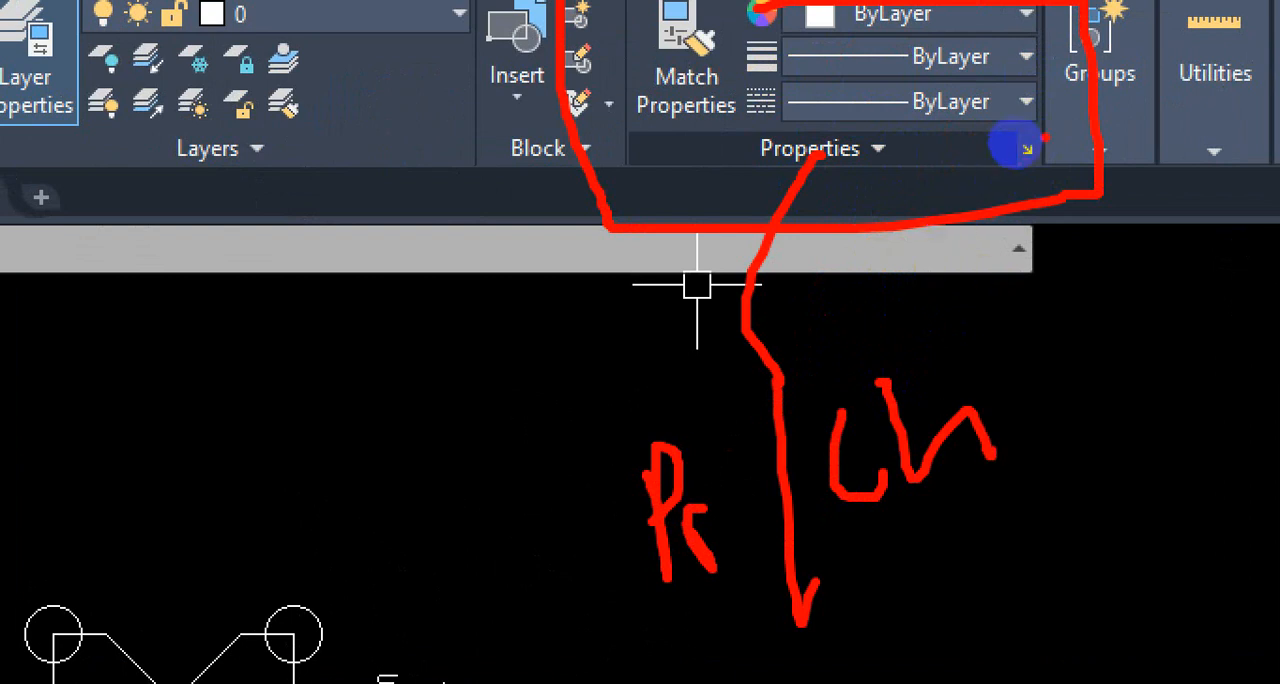
pyautogui.moveTo(1006, 145)
pyautogui.mouseDown()
pyautogui.moveTo(1020, 163)
pyautogui.moveTo(1000, 157)
pyautogui.mouseUp()
pyautogui.press('Escape')
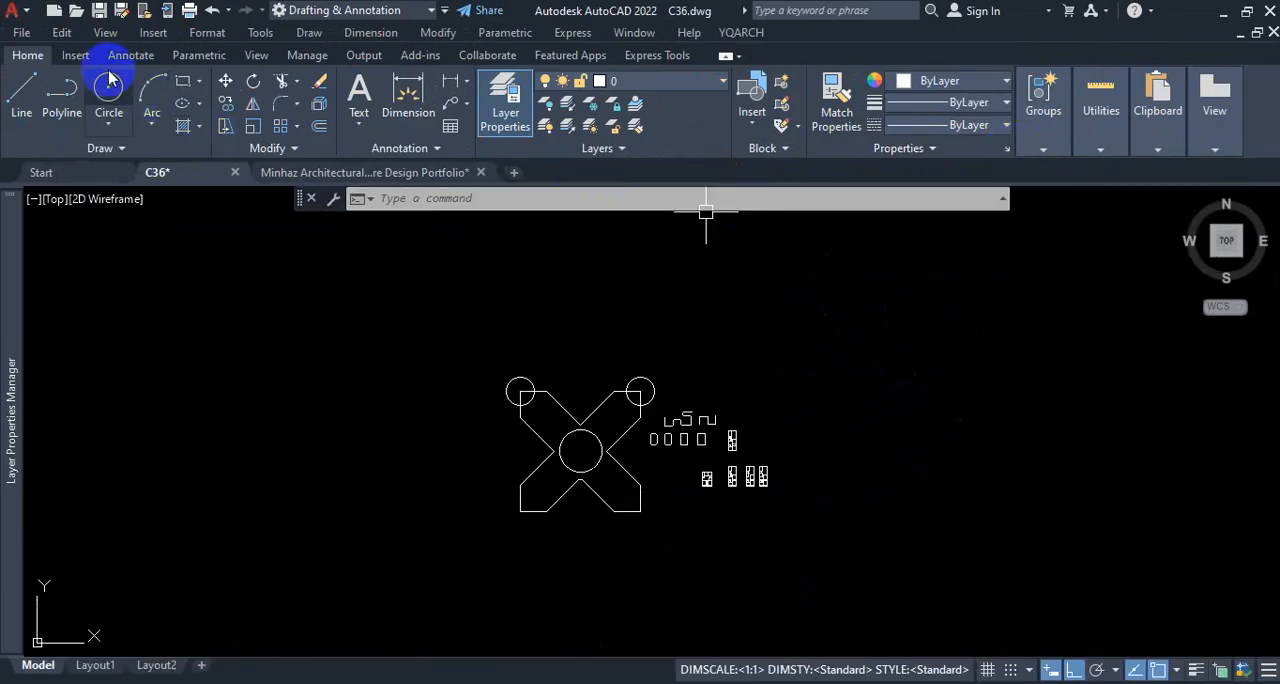
# Step: Open the Properties palette from the View tools
pyautogui.click(258, 56)
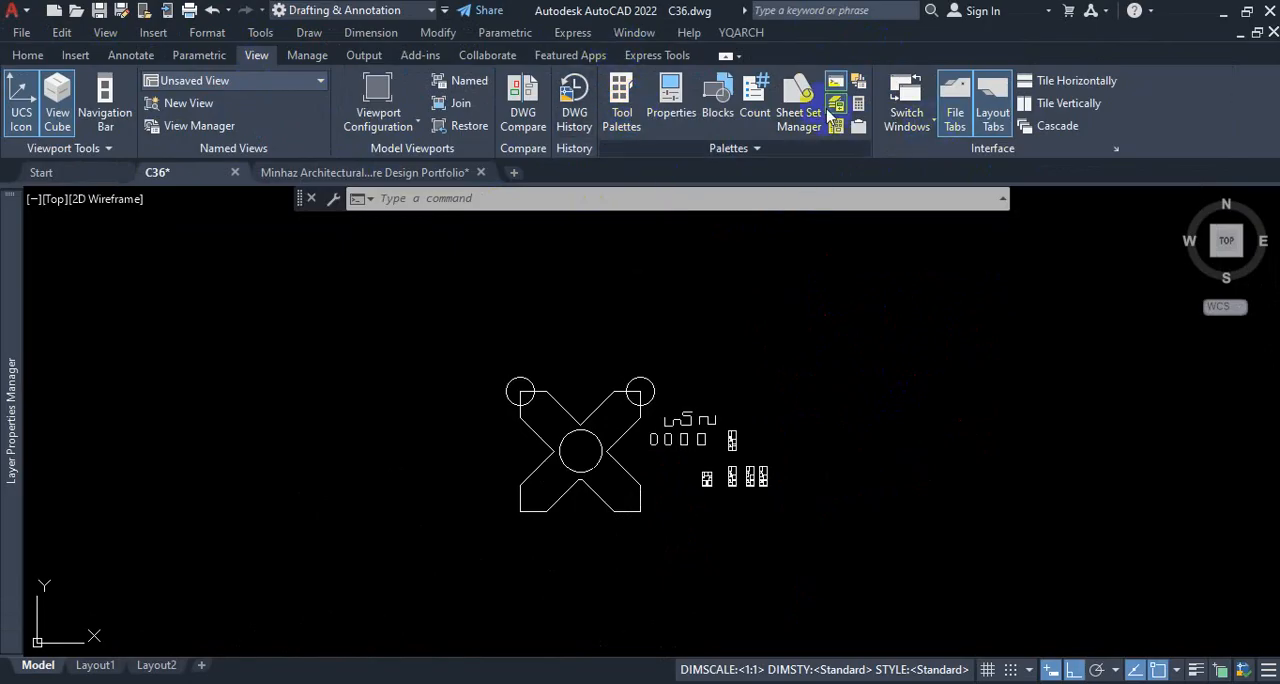
pyautogui.hotkey('ctrl', '1')
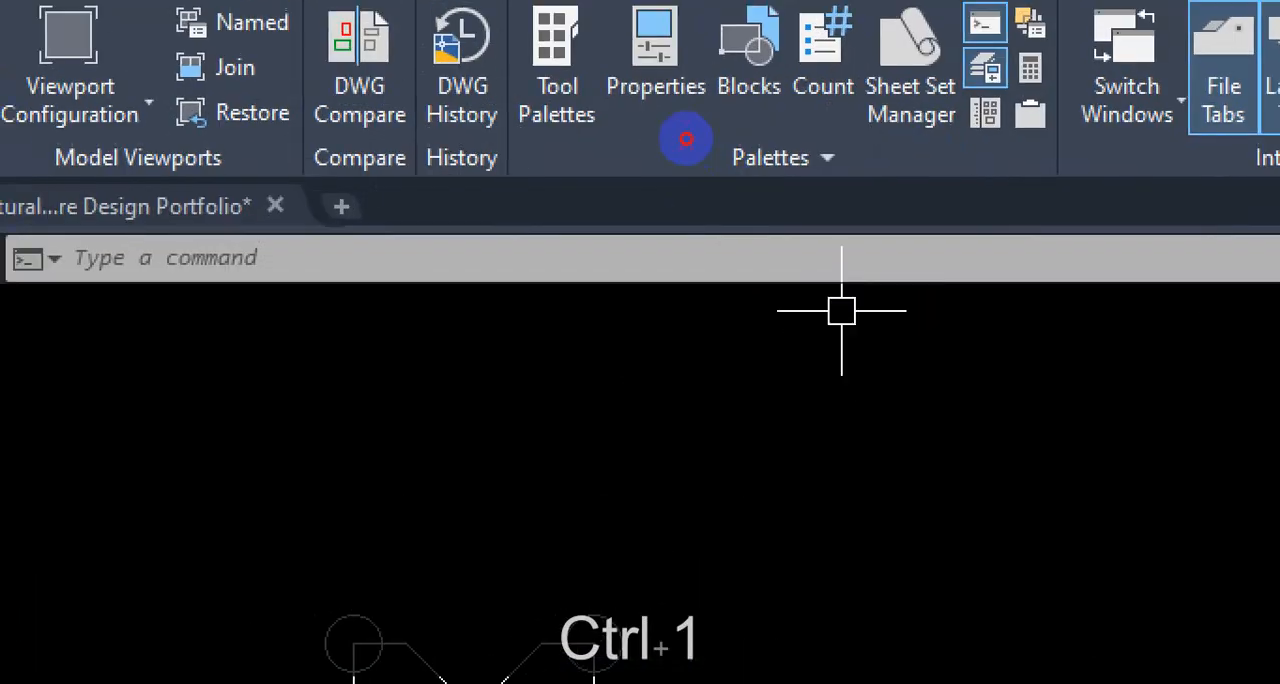
pyautogui.moveTo(615, 8); pyautogui.dragTo(649, 130)
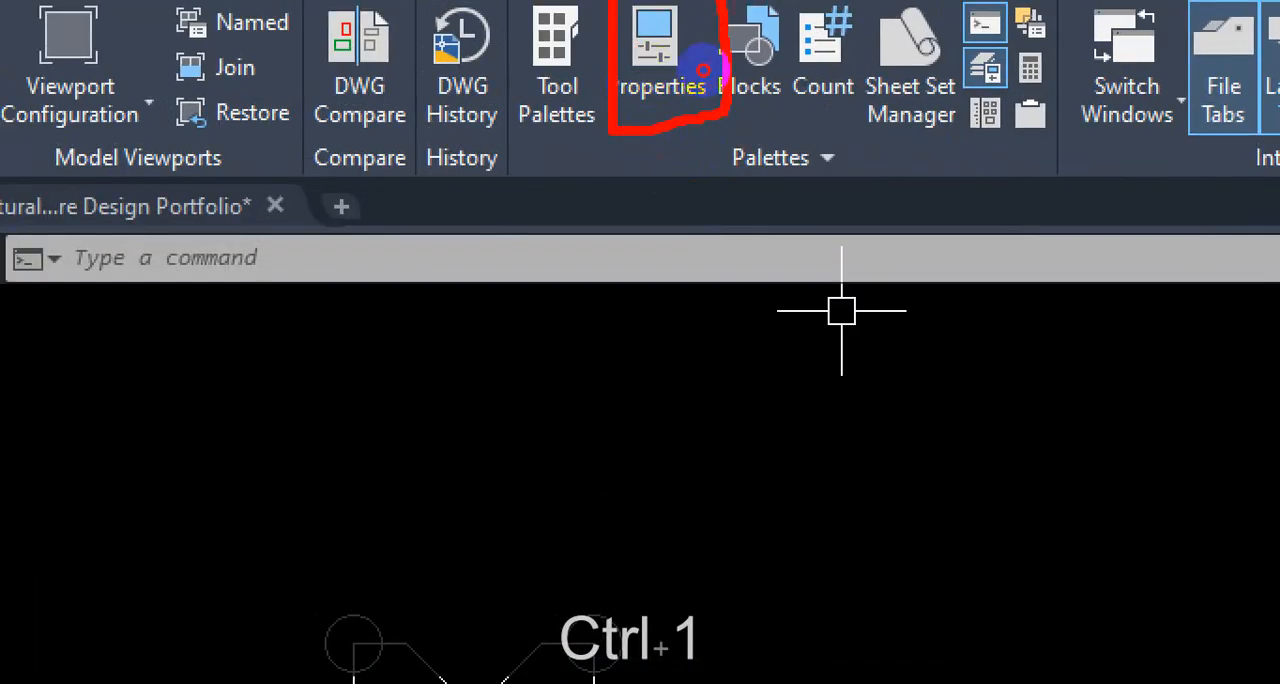
pyautogui.press('Escape')
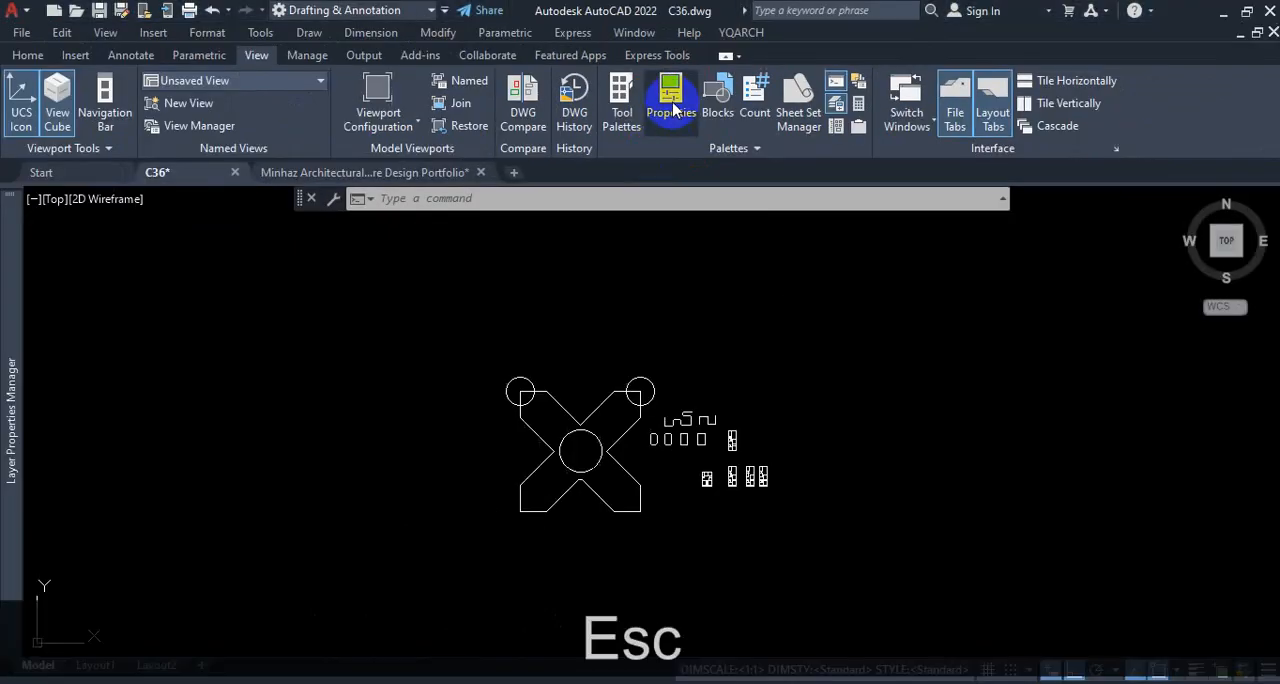
pyautogui.click(673, 107)
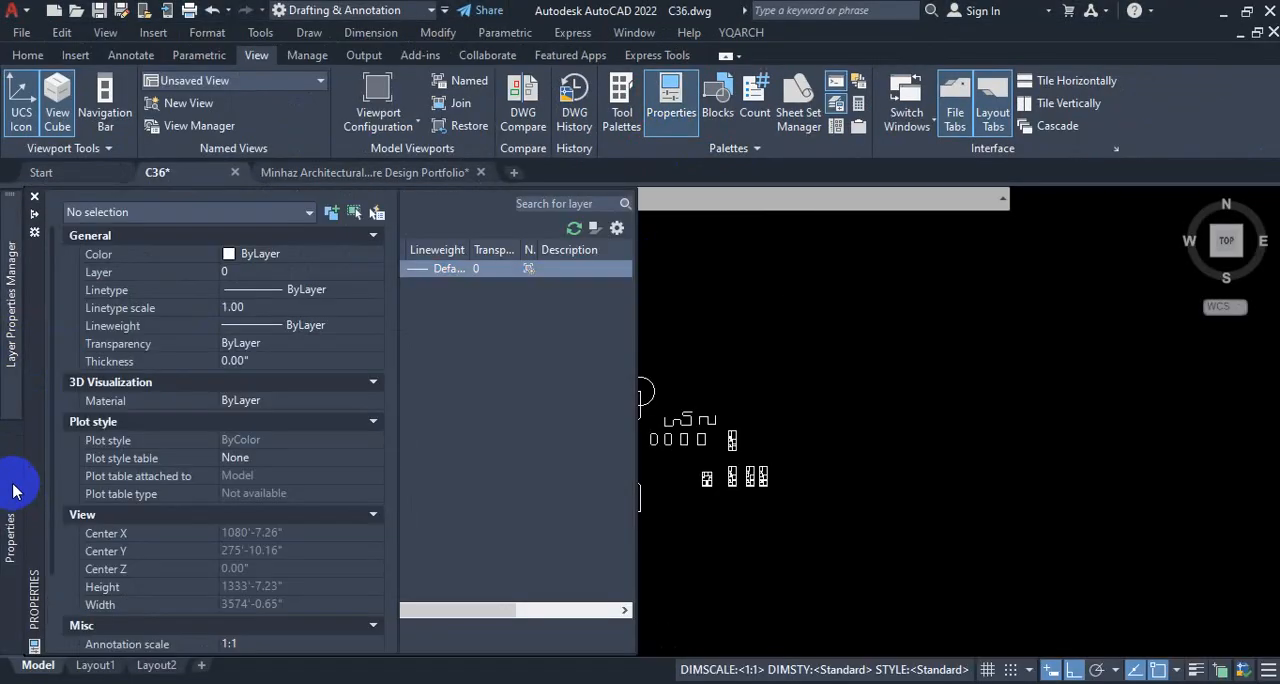
# Step: Undock the Properties palette so it floats over the drawing area
pyautogui.click(13, 485)
pyautogui.click(323, 432)
pyautogui.moveTo(52, 440); pyautogui.dragTo(400, 371)
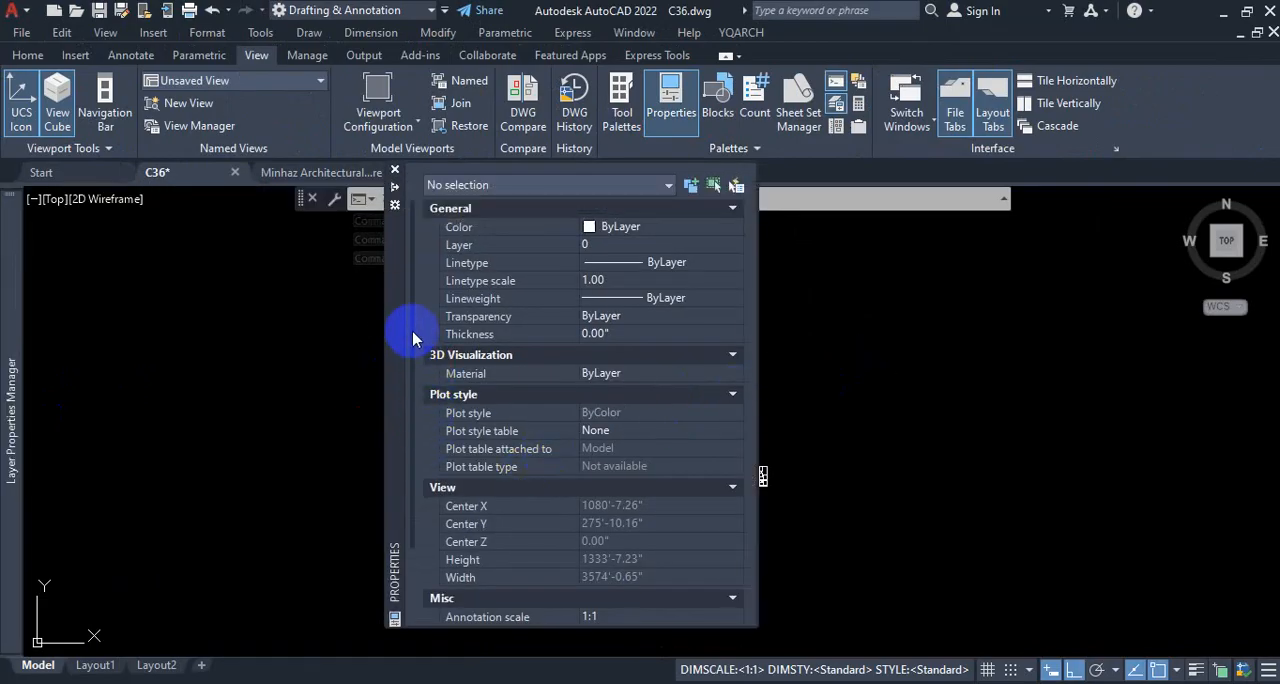
pyautogui.moveTo(396, 322)
pyautogui.mouseDown()
pyautogui.moveTo(189, 217)
pyautogui.moveTo(223, 343)
pyautogui.moveTo(669, 278)
pyautogui.moveTo(430, 320)
pyautogui.moveTo(388, 342)
pyautogui.mouseUp()
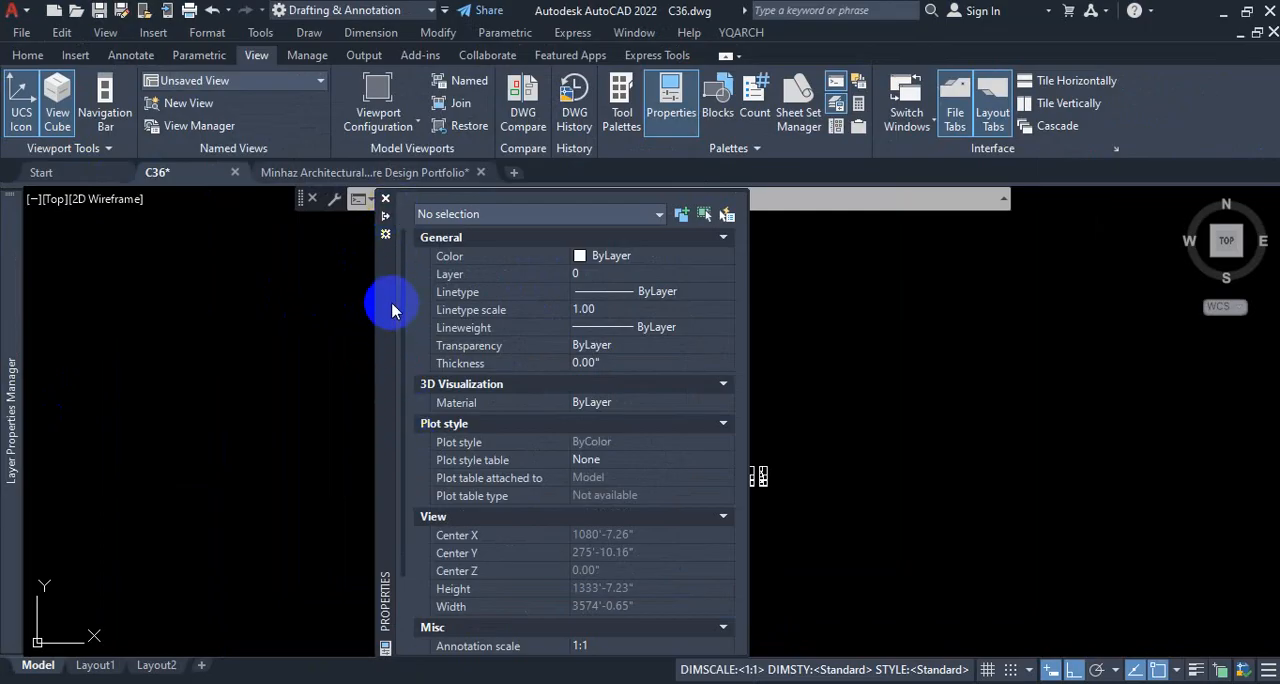
# Step: Dock the floating Properties palette along the left side of the drawing area and set it to auto-hide
pyautogui.moveTo(390, 304)
pyautogui.mouseDown()
pyautogui.moveTo(46, 314)
pyautogui.moveTo(17, 330)
pyautogui.mouseUp()
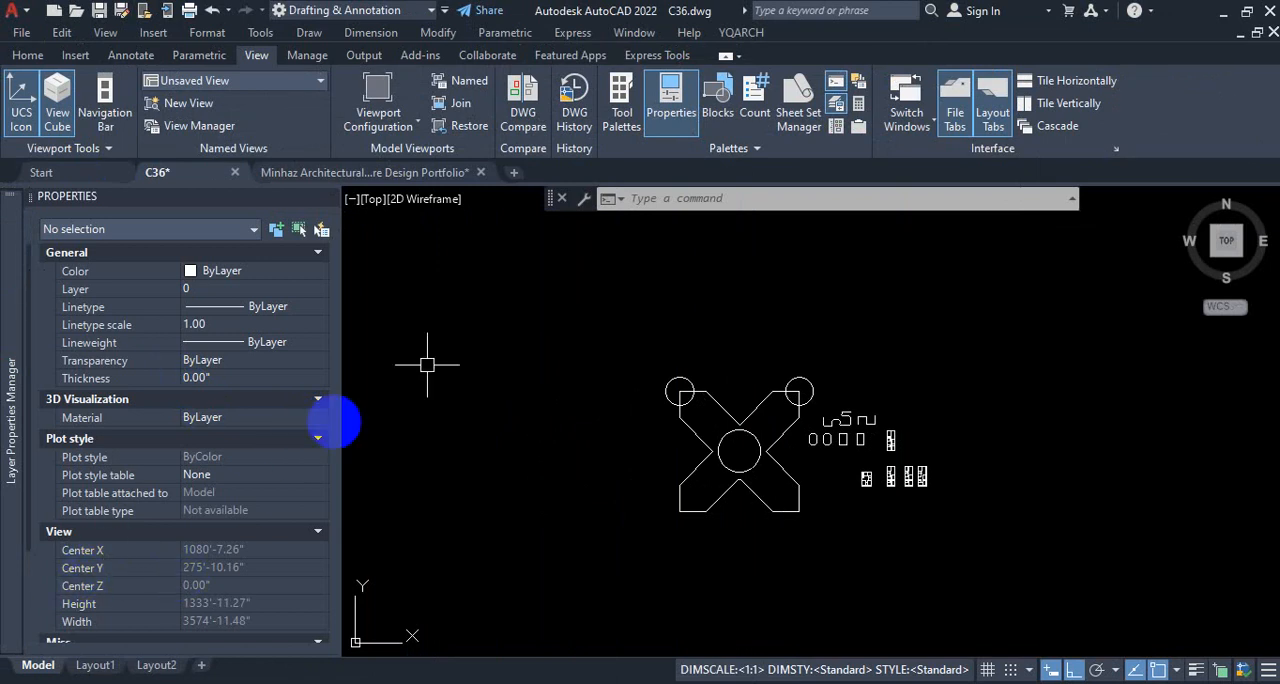
pyautogui.scroll(-3, 486, 369)
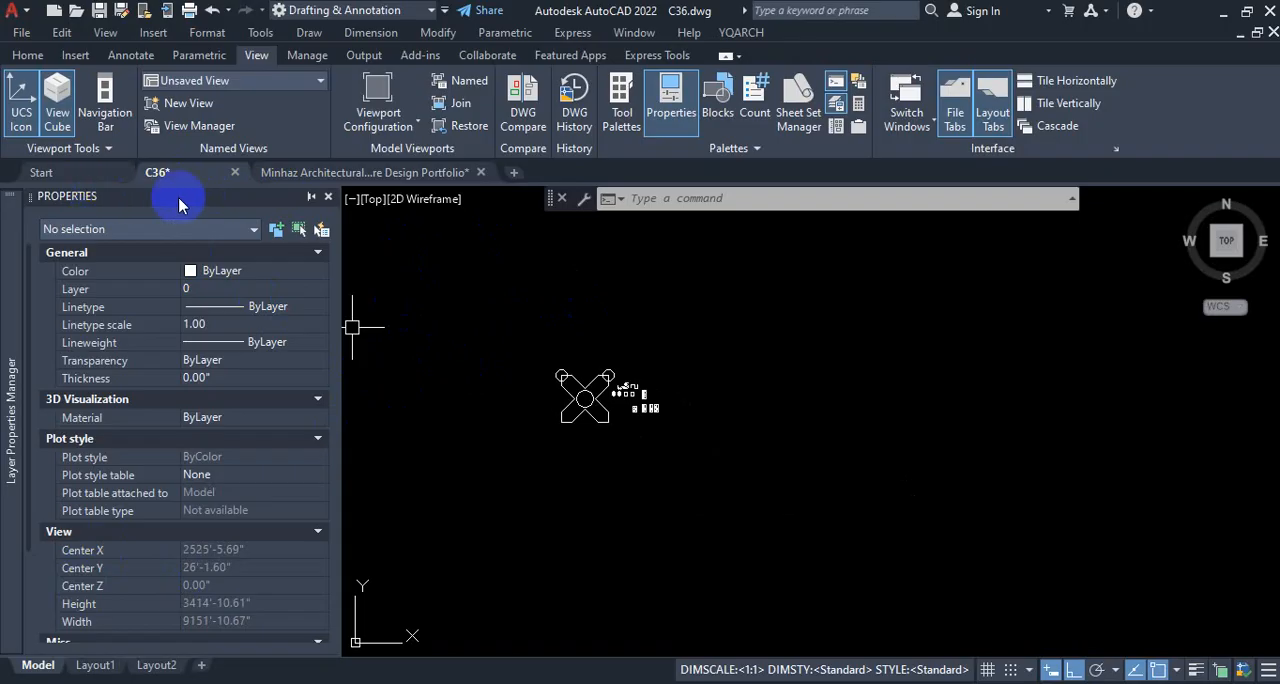
pyautogui.click(311, 199)
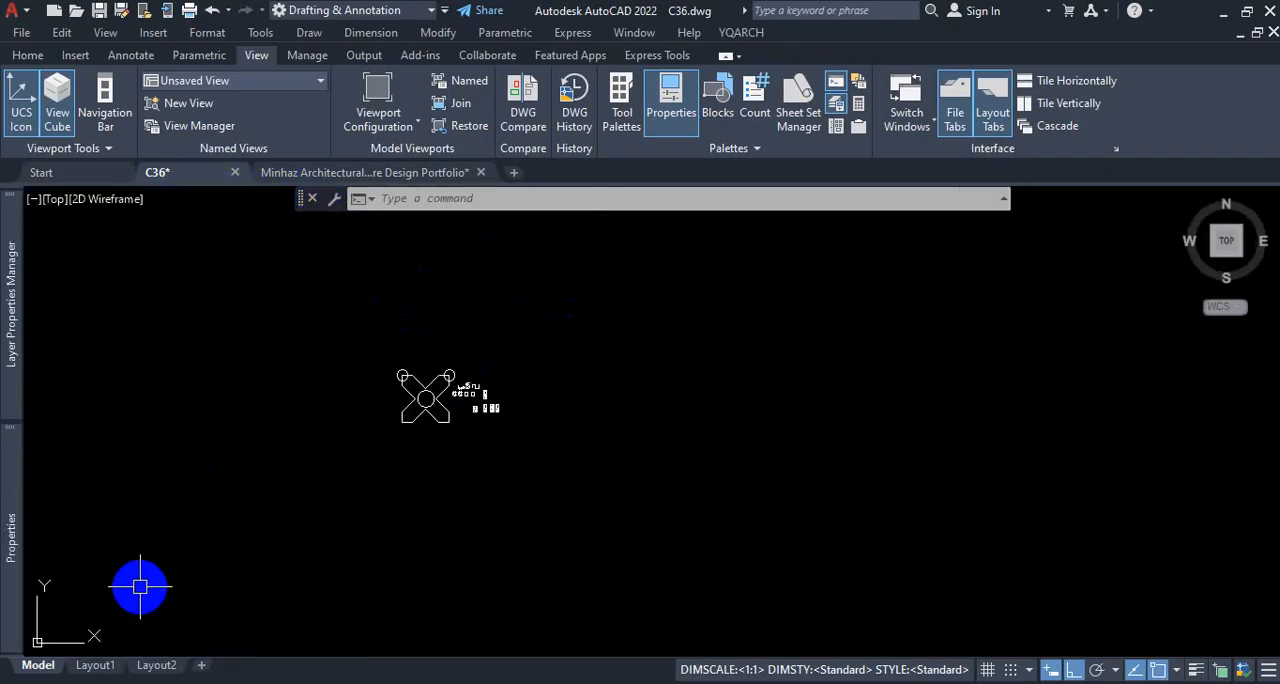
# Step: Expand the collapsed Properties palette and Layer Properties Manager in turn to check their contents
pyautogui.moveTo(10, 573)
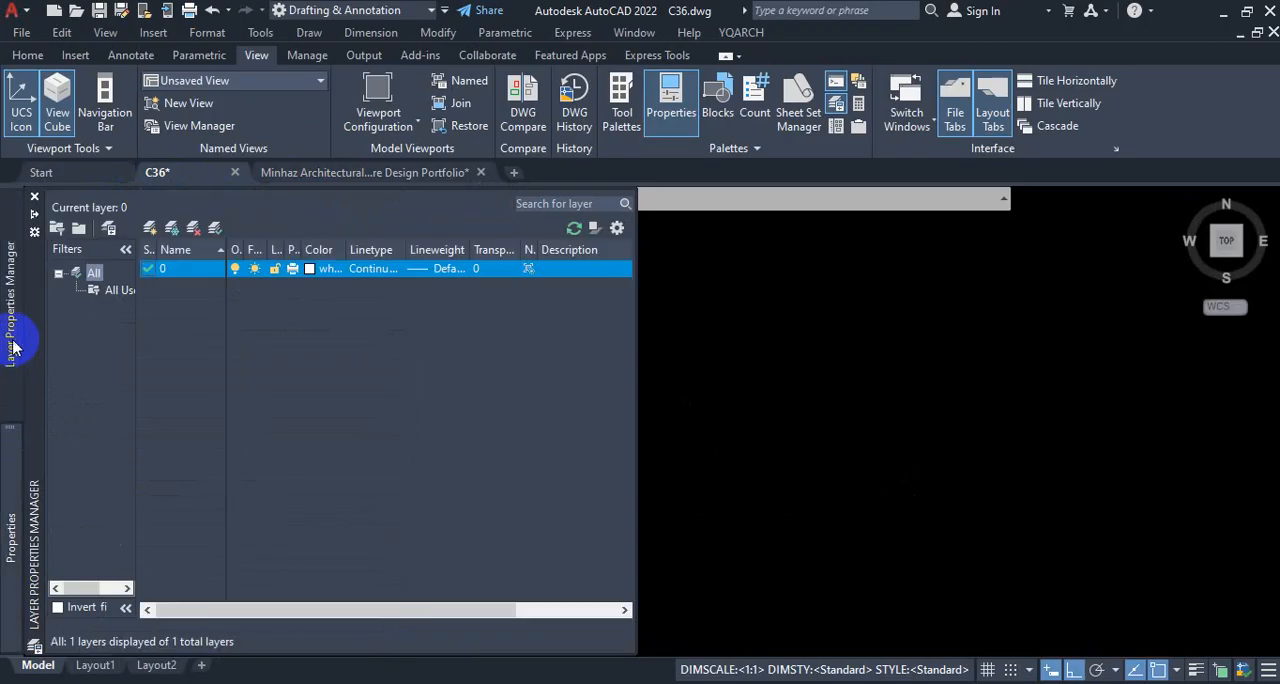
pyautogui.moveTo(8, 355)
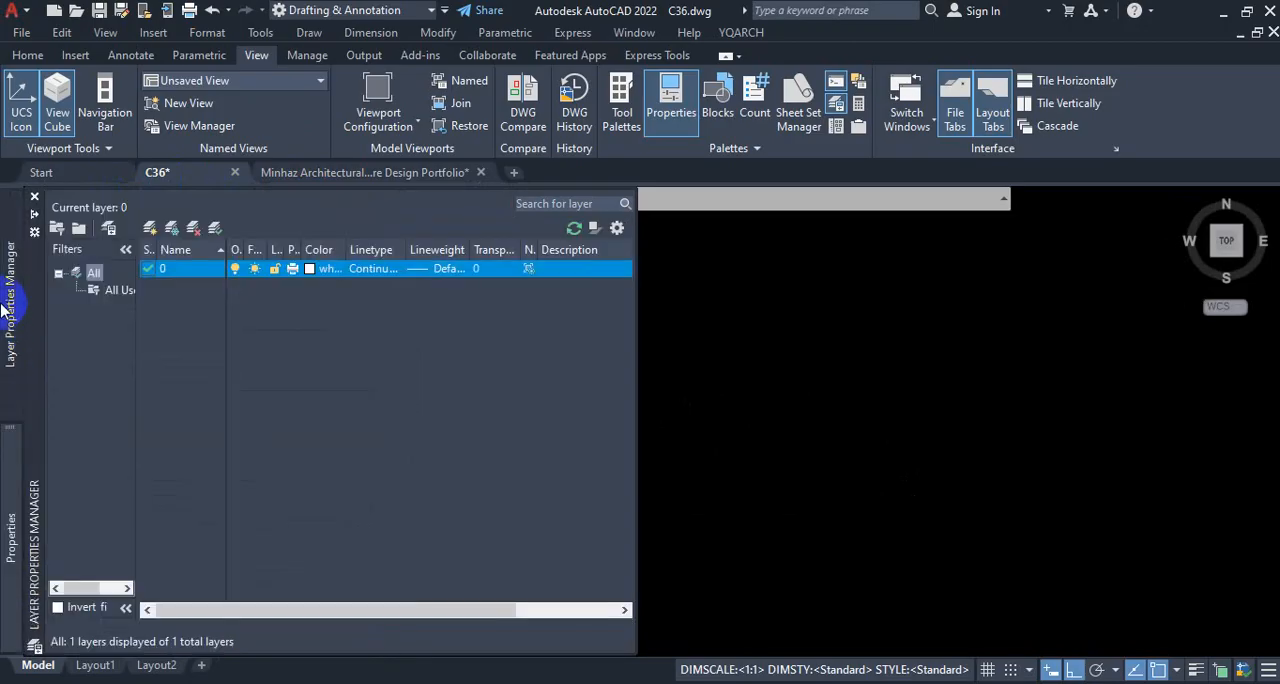
pyautogui.moveTo(8, 525)
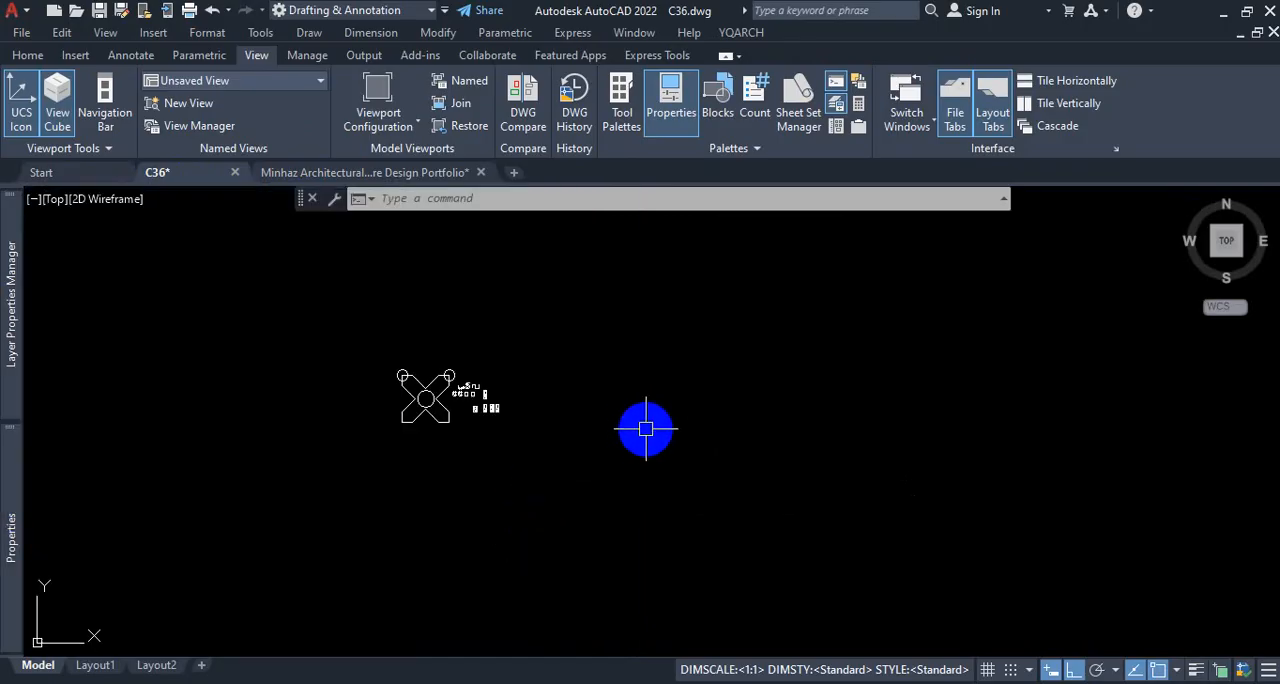
# Step: Bring up the Properties palette with the PR command alias, then close it
pyautogui.write('pr')
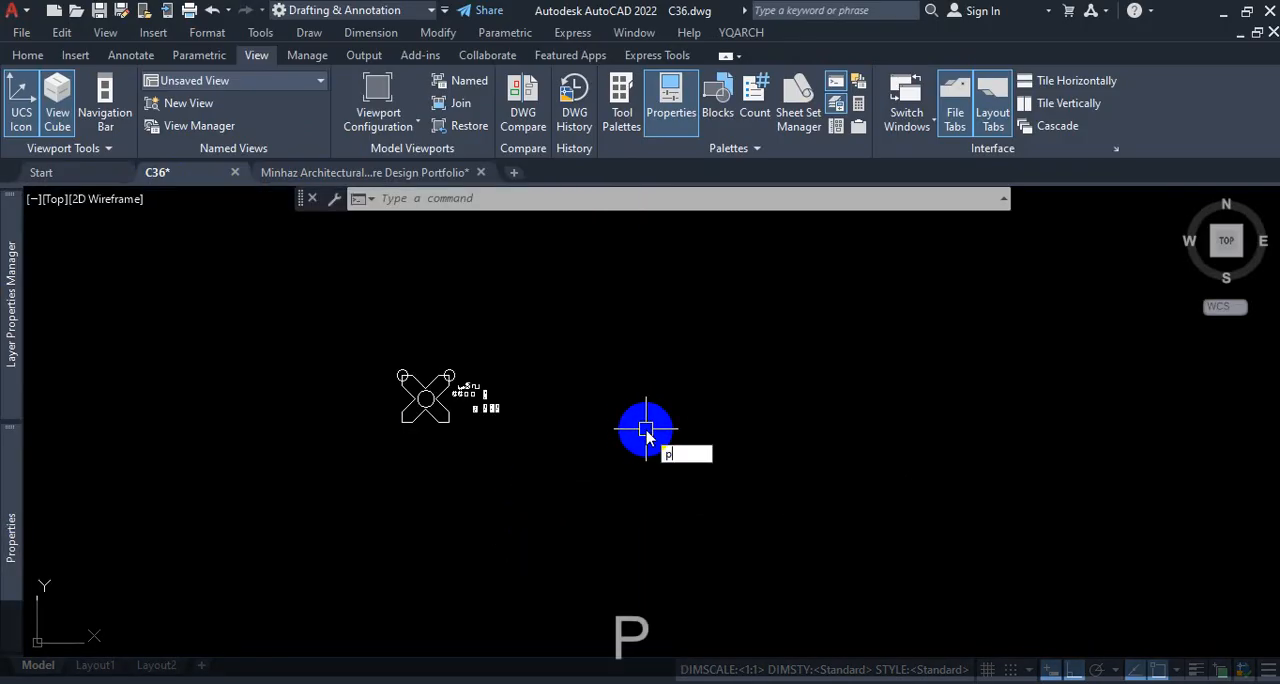
pyautogui.press('Return')
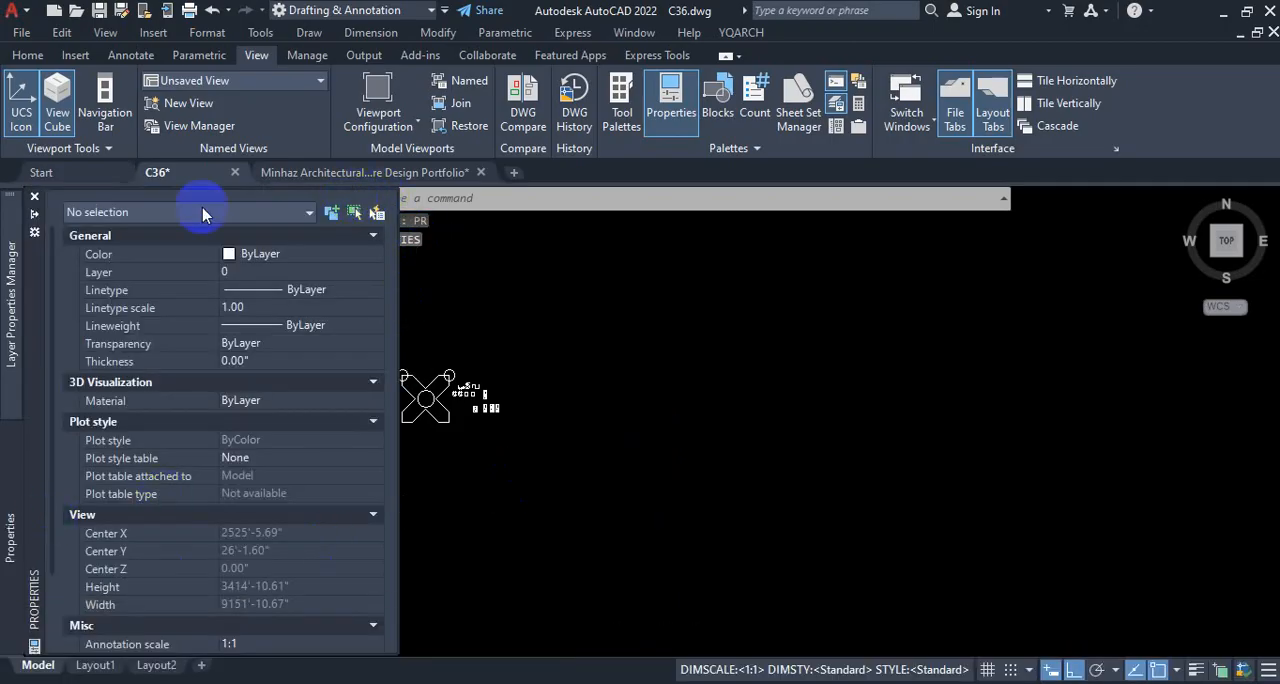
pyautogui.moveTo(20, 202)
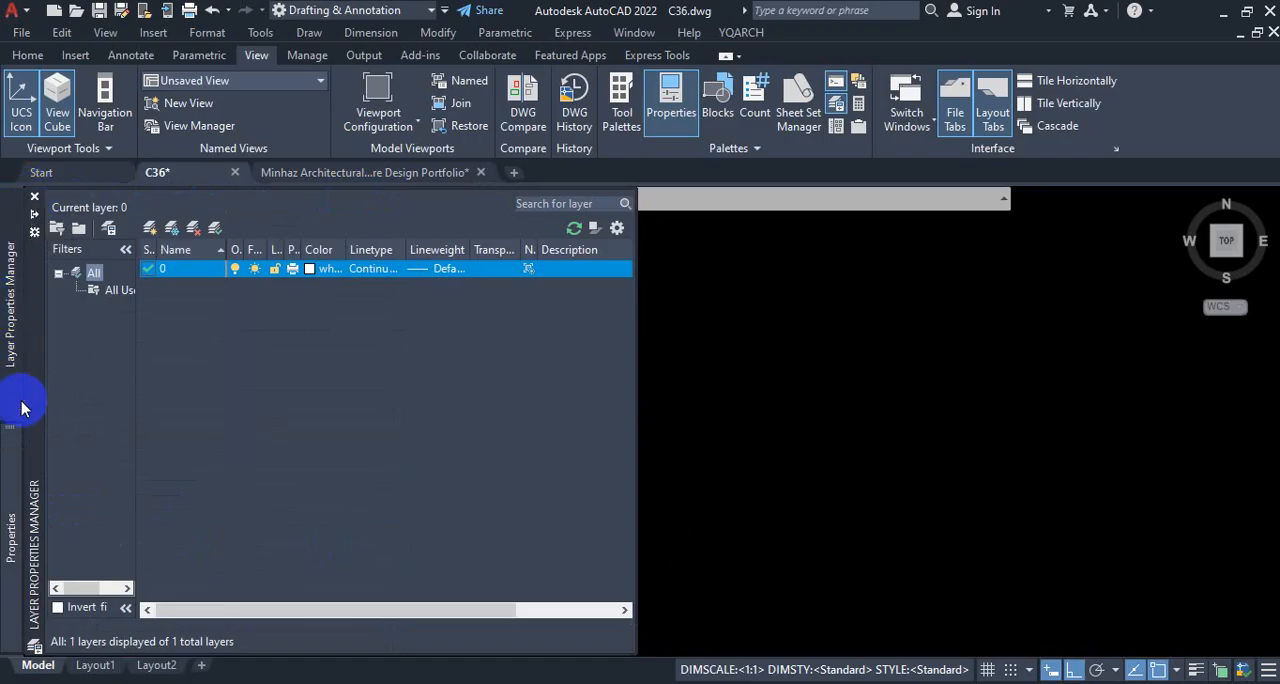
pyautogui.moveTo(12, 495)
pyautogui.click(34, 197)
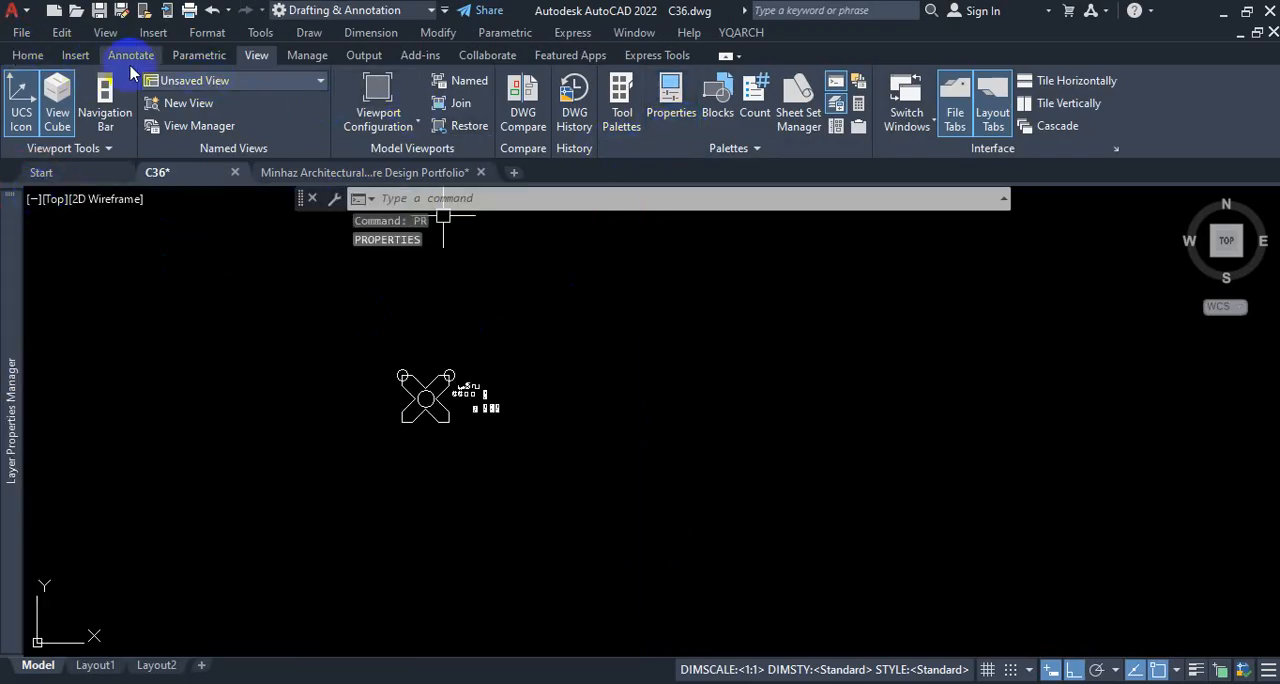
# Step: Reopen the Properties palette with the PR command alias
pyautogui.click(30, 55)
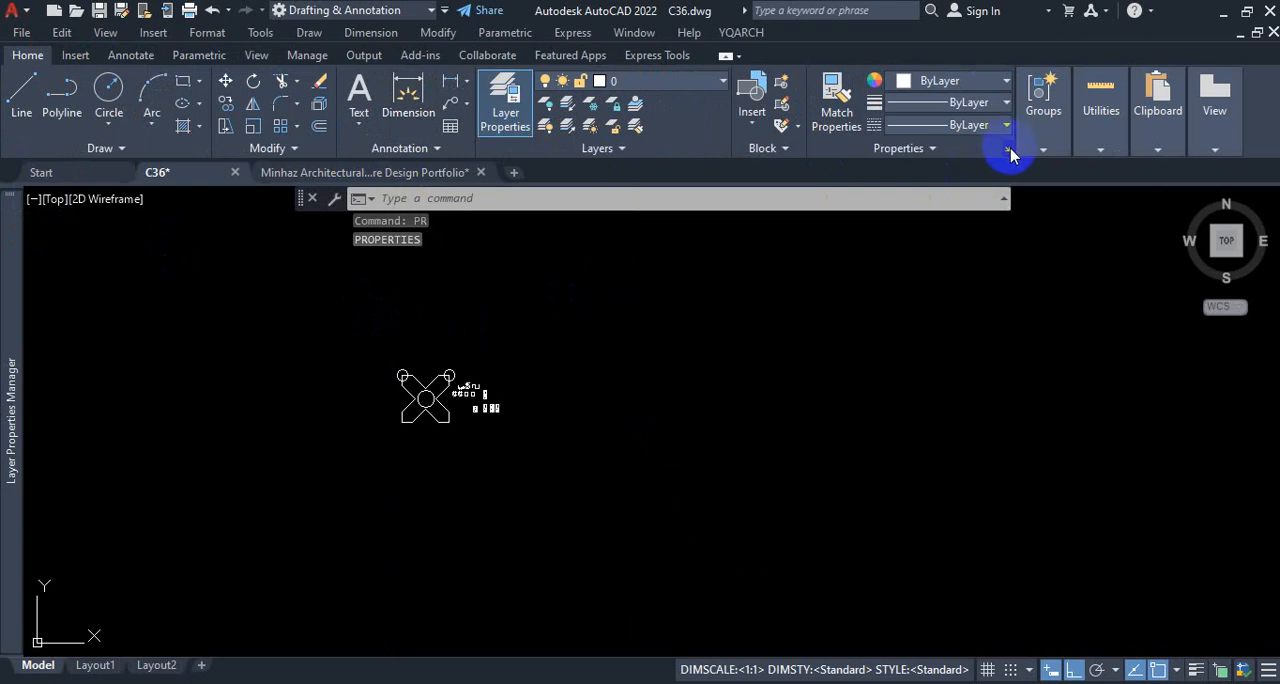
pyautogui.write('Pr')
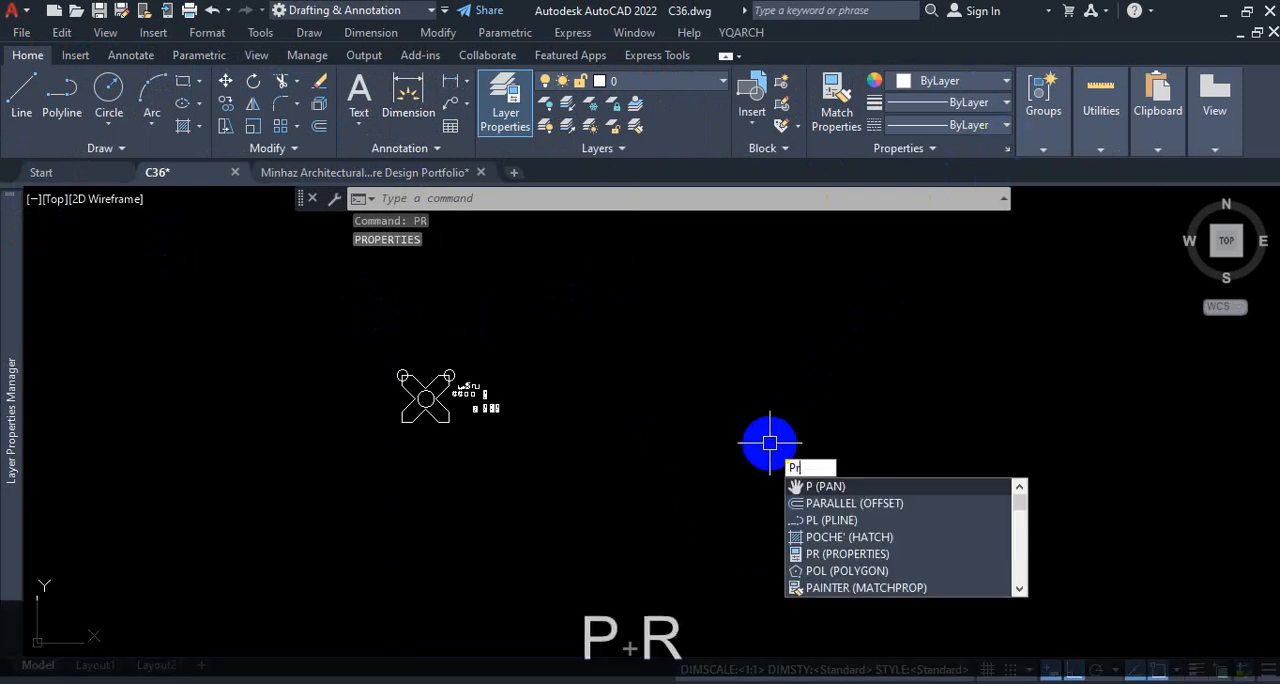
pyautogui.press('Return')
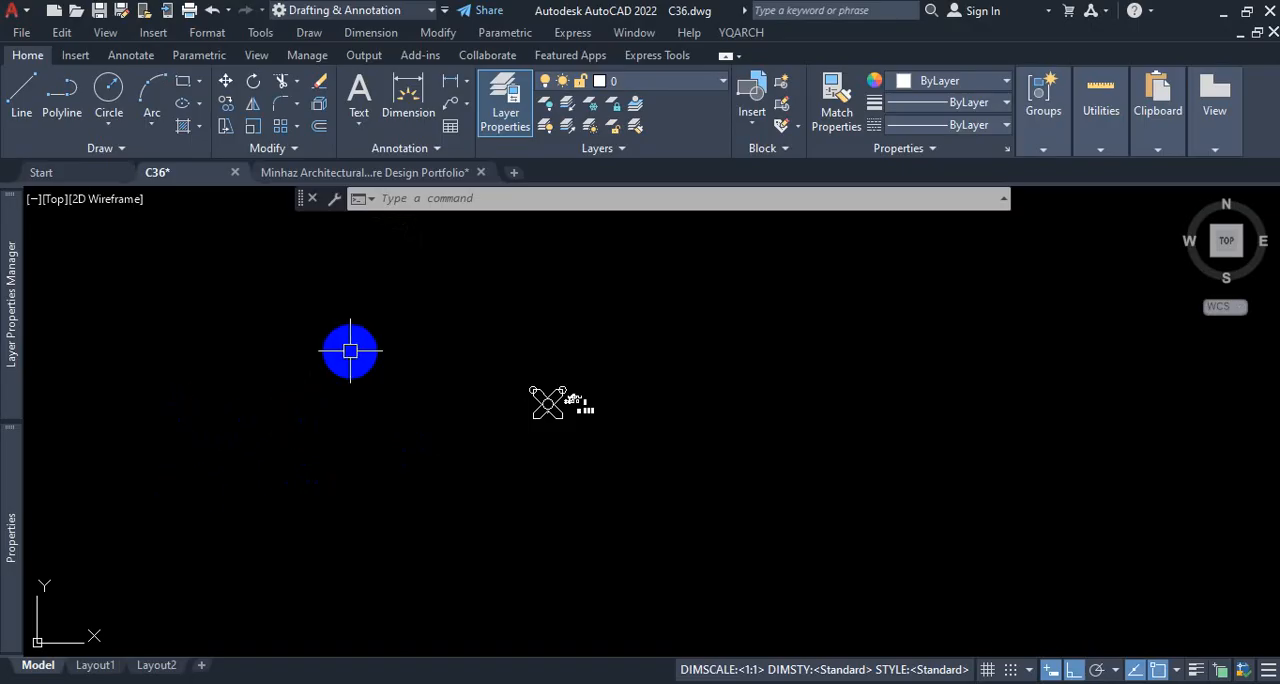
pyautogui.moveTo(10, 315)
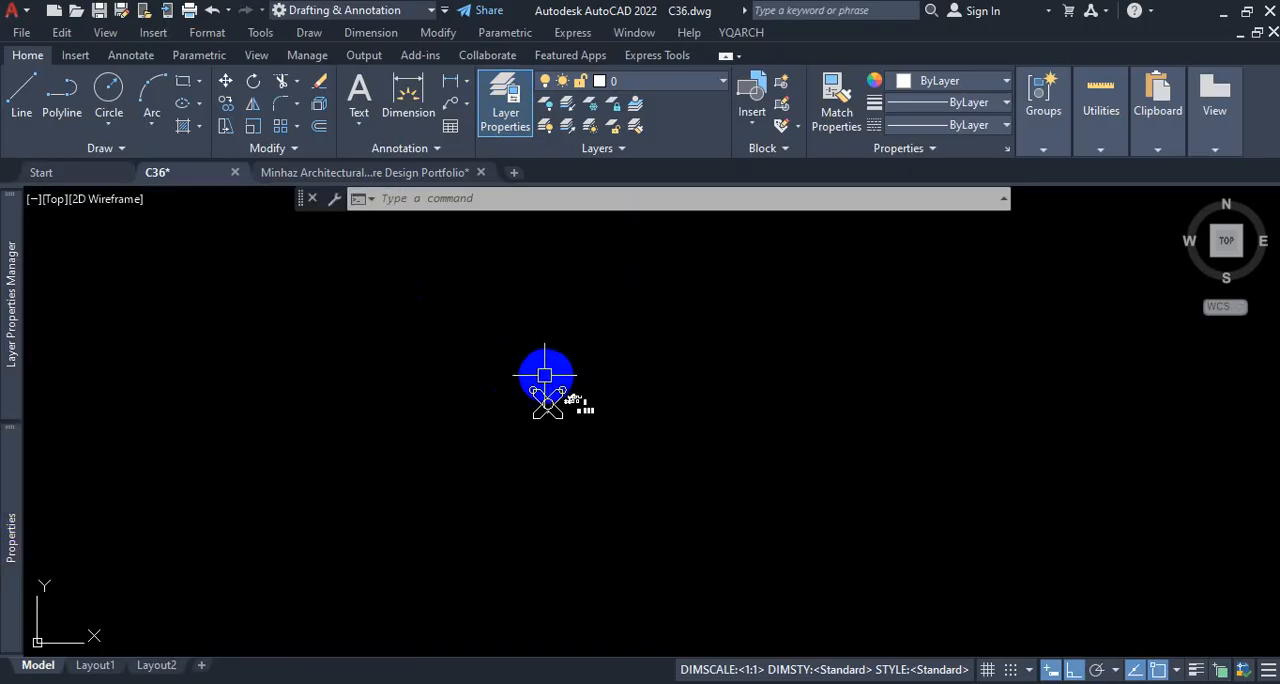
# Step: Turn off the ViewCube display in the drawing area
pyautogui.scroll(8, 537, 380)
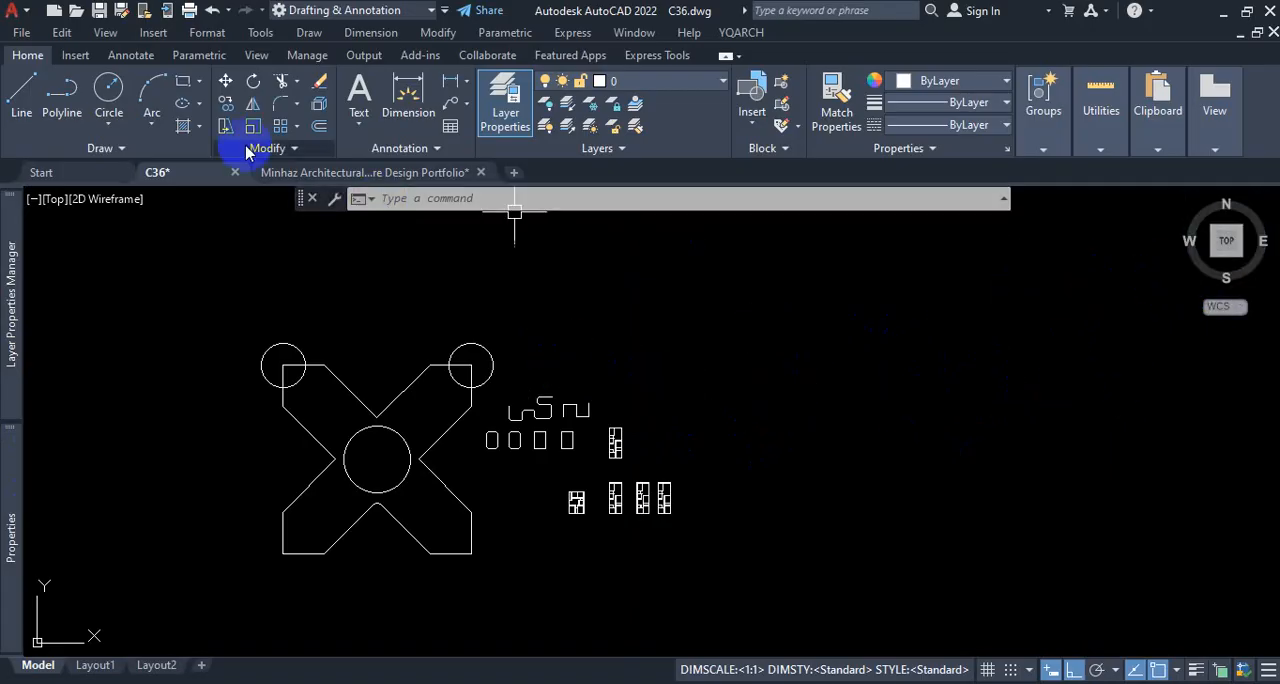
pyautogui.click(254, 54)
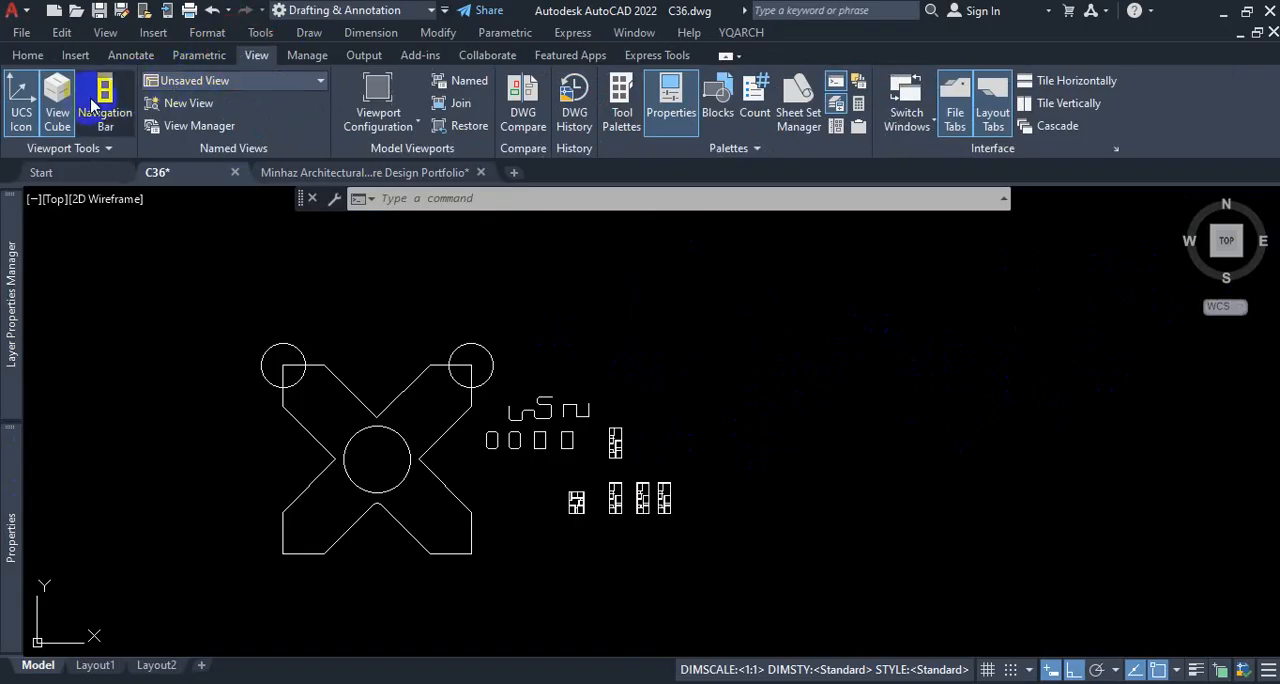
pyautogui.click(58, 118)
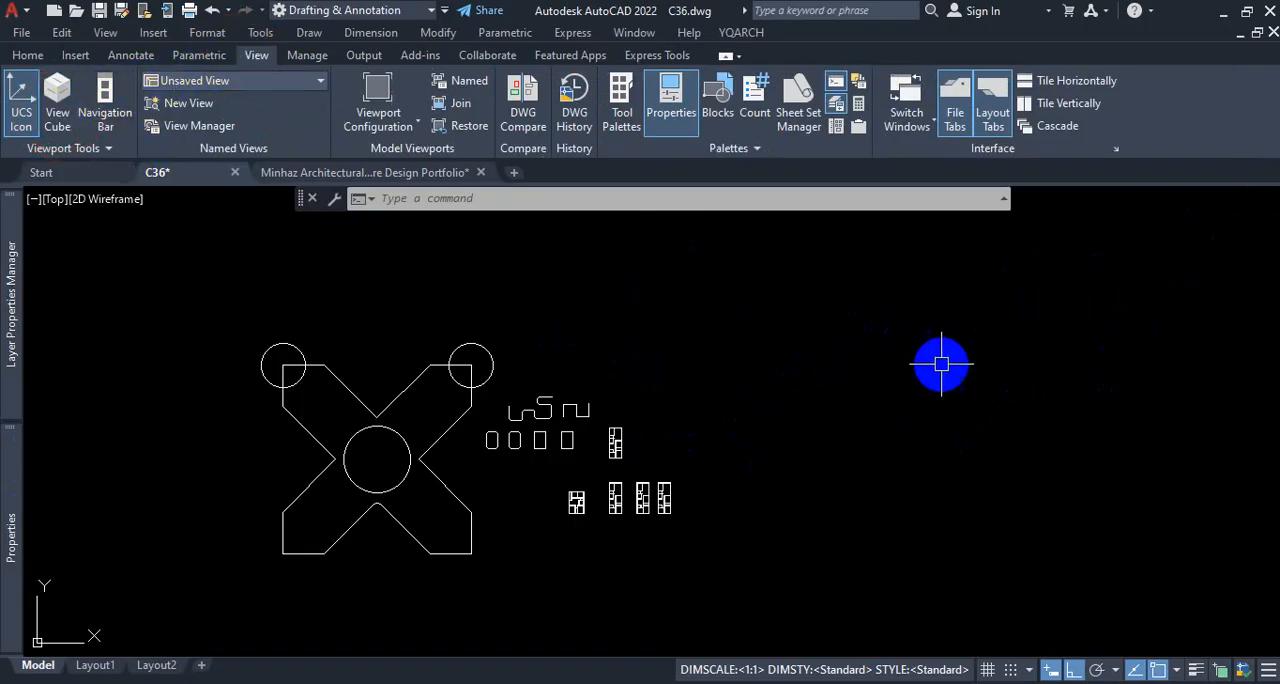
# Step: Examine the rounded shapes and the wall lines of the upper floor plan at close range
pyautogui.scroll(-2, 980, 363)
pyautogui.scroll(5, 694, 424)
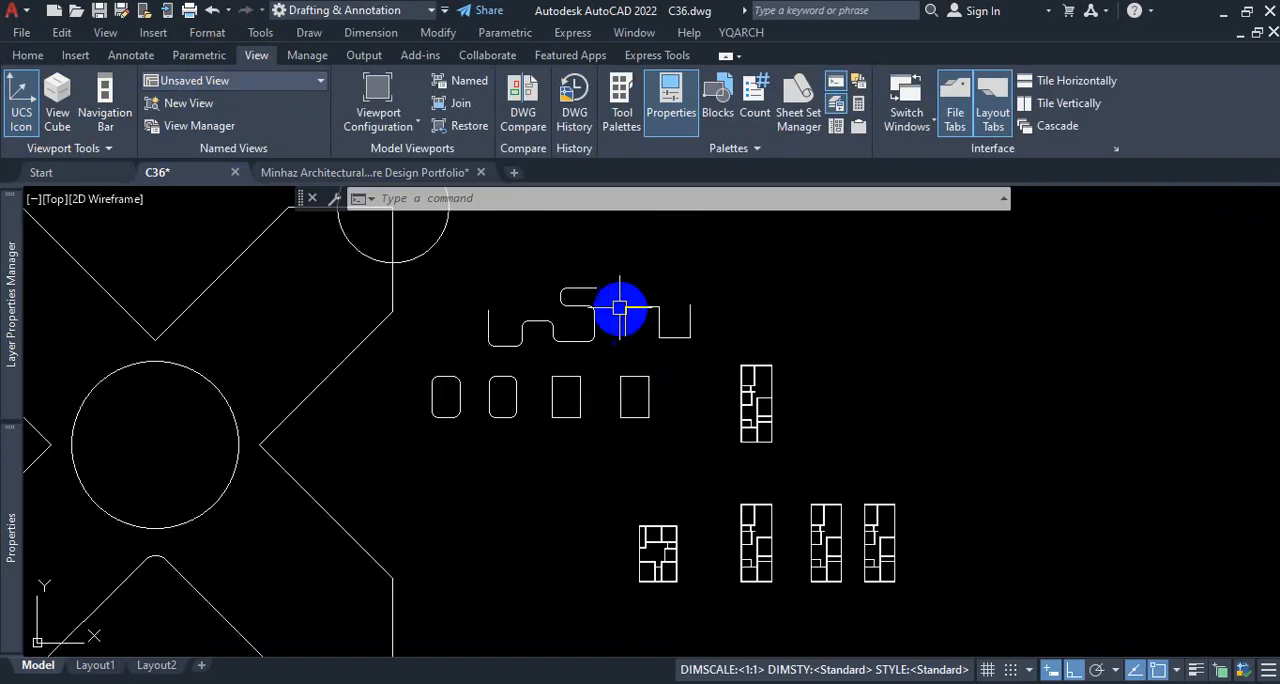
pyautogui.click(27, 55)
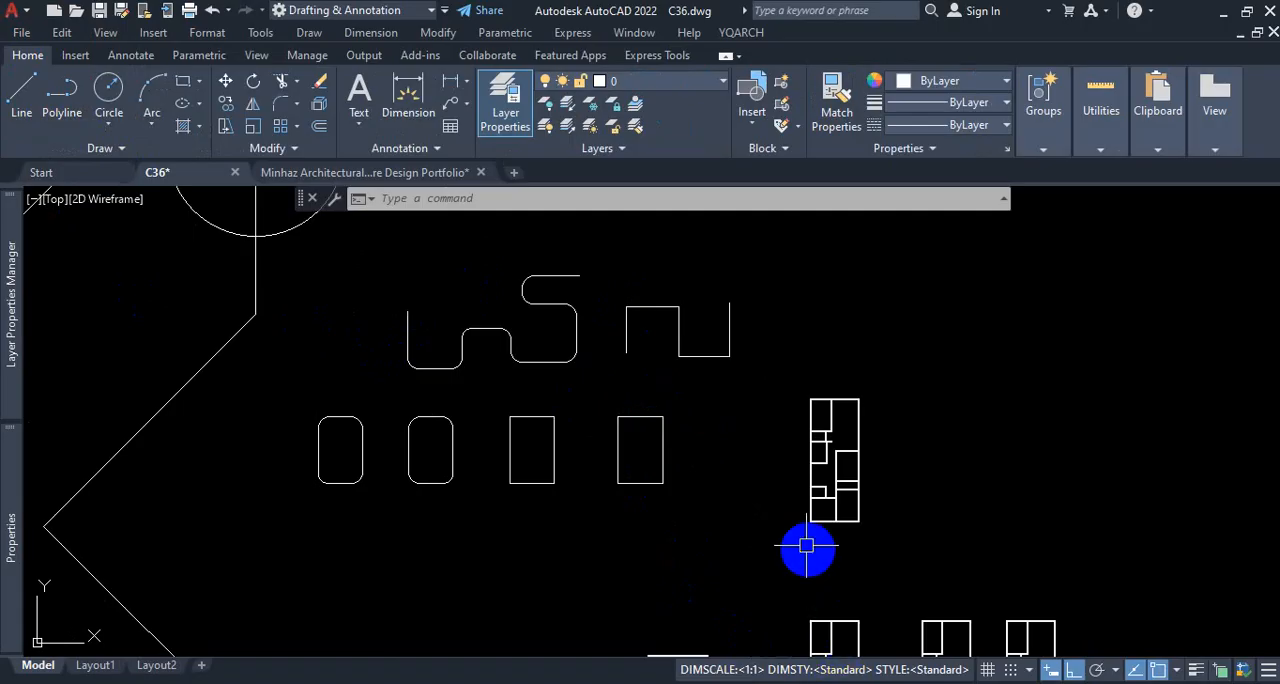
pyautogui.scroll(5, 836, 499)
pyautogui.scroll(3, 740, 500)
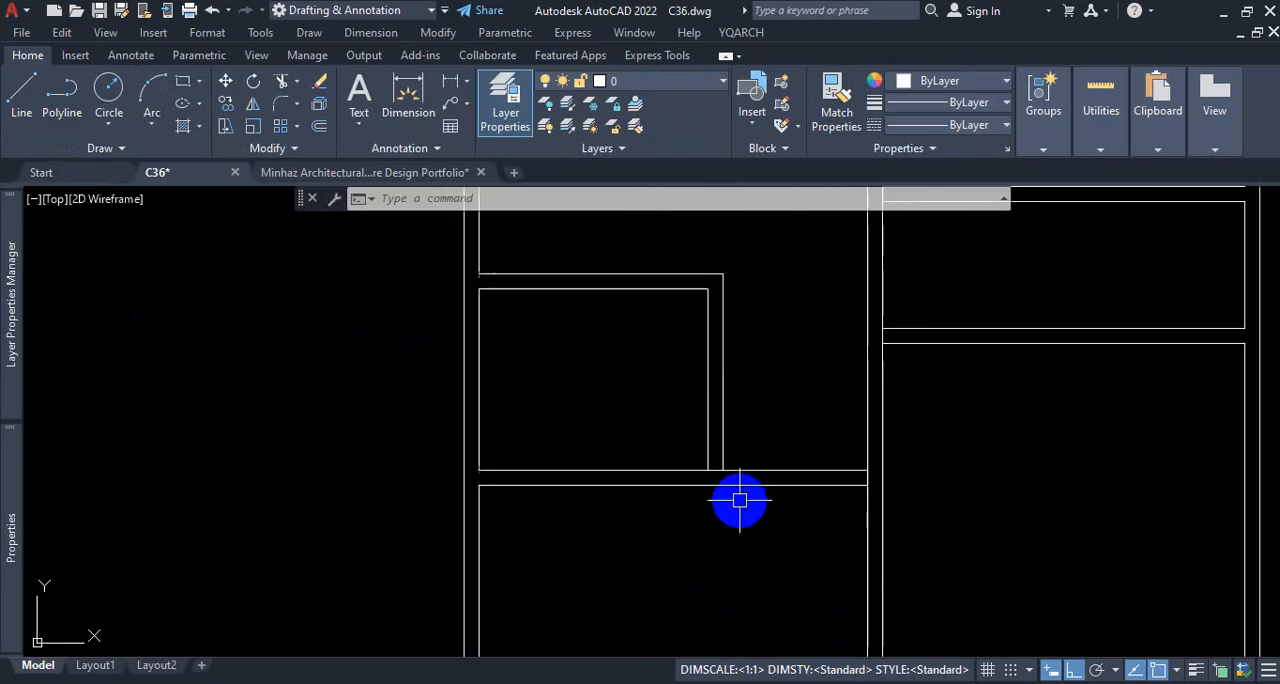
pyautogui.scroll(-6, 700, 520)
pyautogui.scroll(8, 686, 360)
pyautogui.scroll(-5, 655, 341)
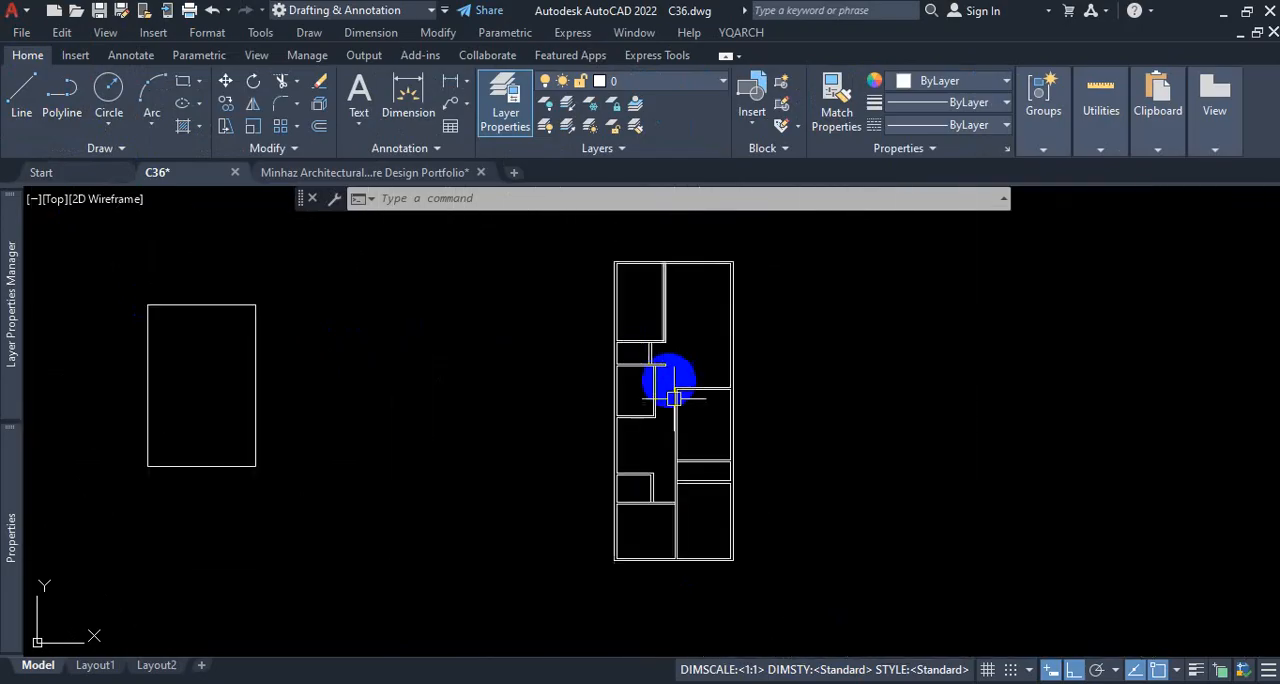